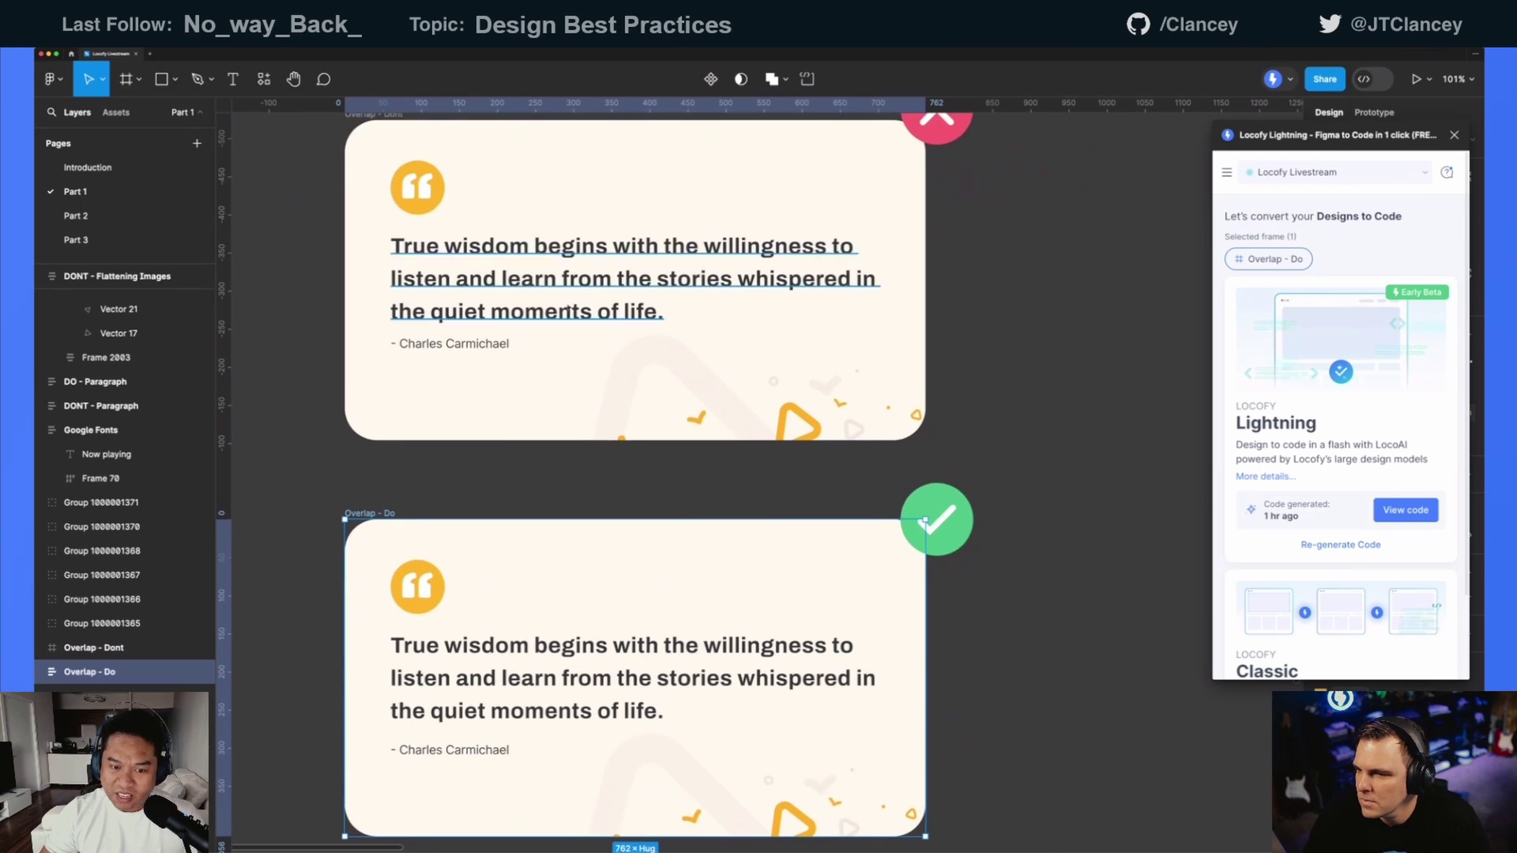
# - Select the Overlap - Dont frame and move the Locofy Lightning window clear of the design properties
pyautogui.click(478, 328)
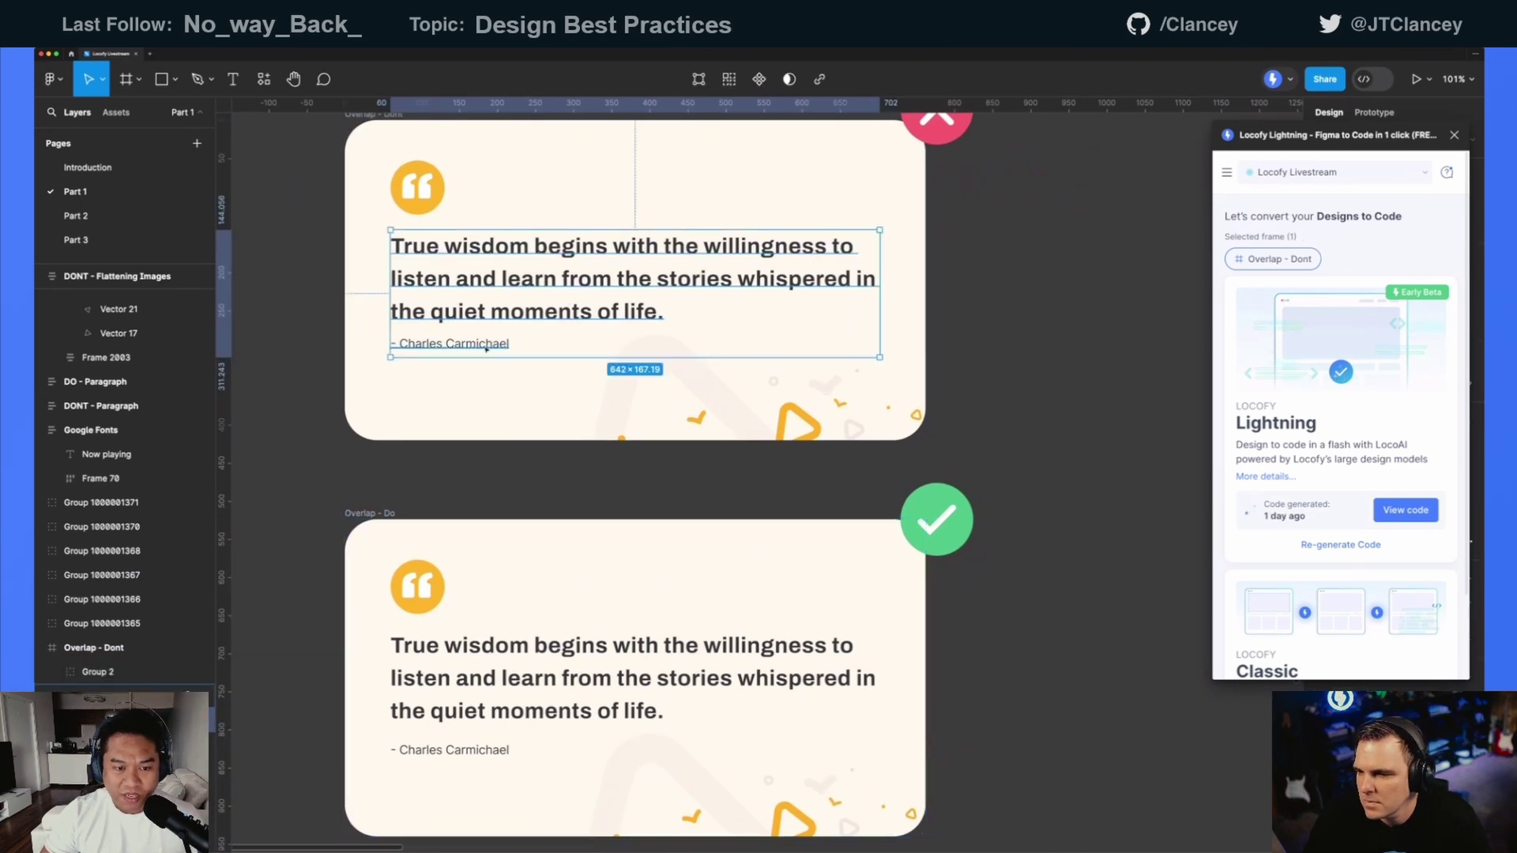
pyautogui.scroll(3, 480, 266)
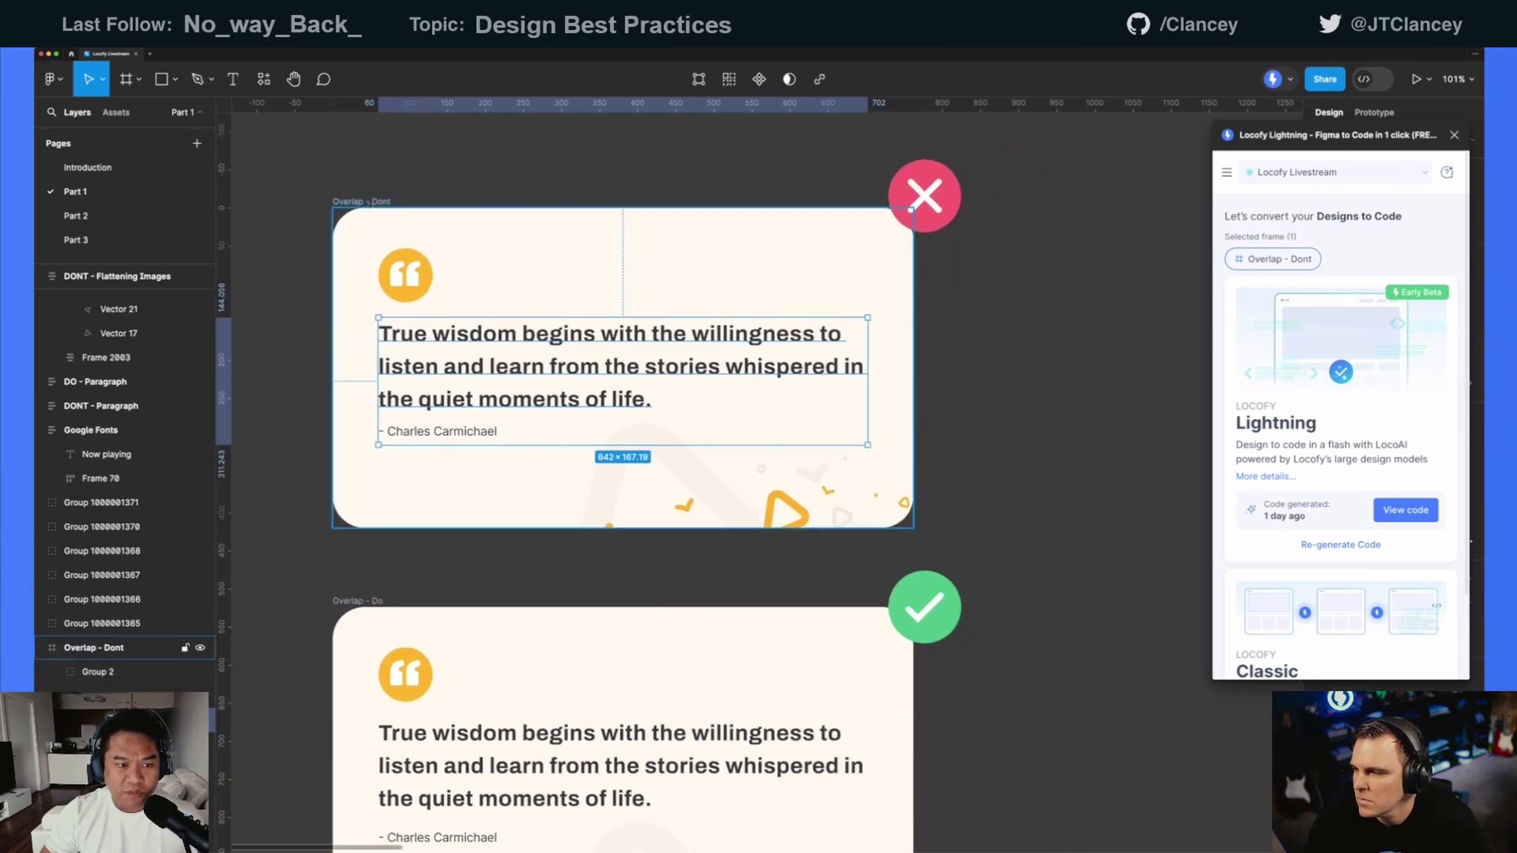
pyautogui.click(869, 291)
pyautogui.moveTo(1315, 146); pyautogui.dragTo(1090, 162)
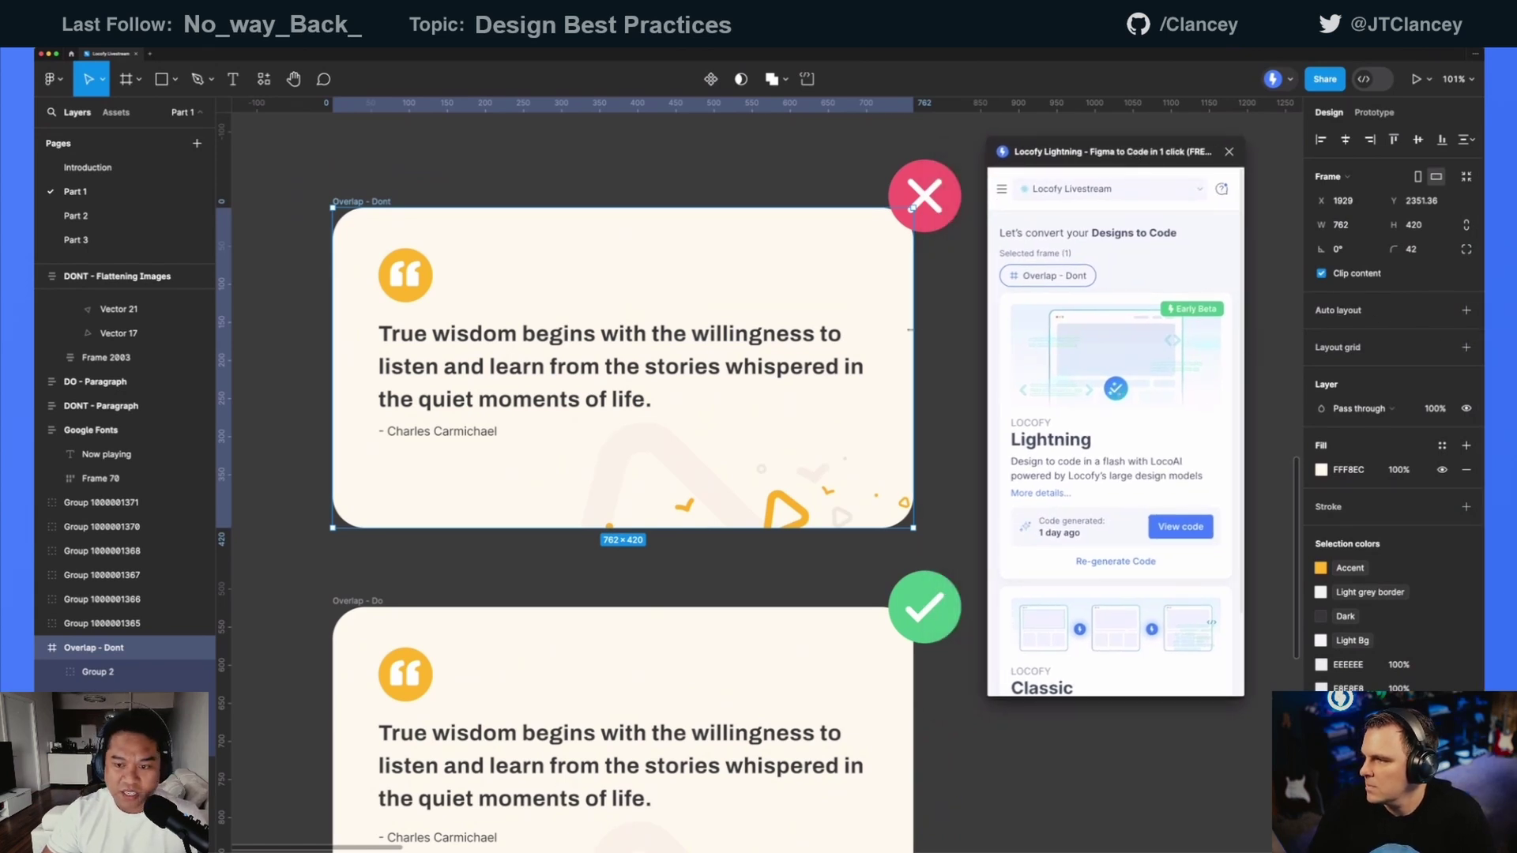
# - Check the auto layout settings of the Overlap - Do frame
pyautogui.scroll(-2, 588, 459)
pyautogui.click(588, 513)
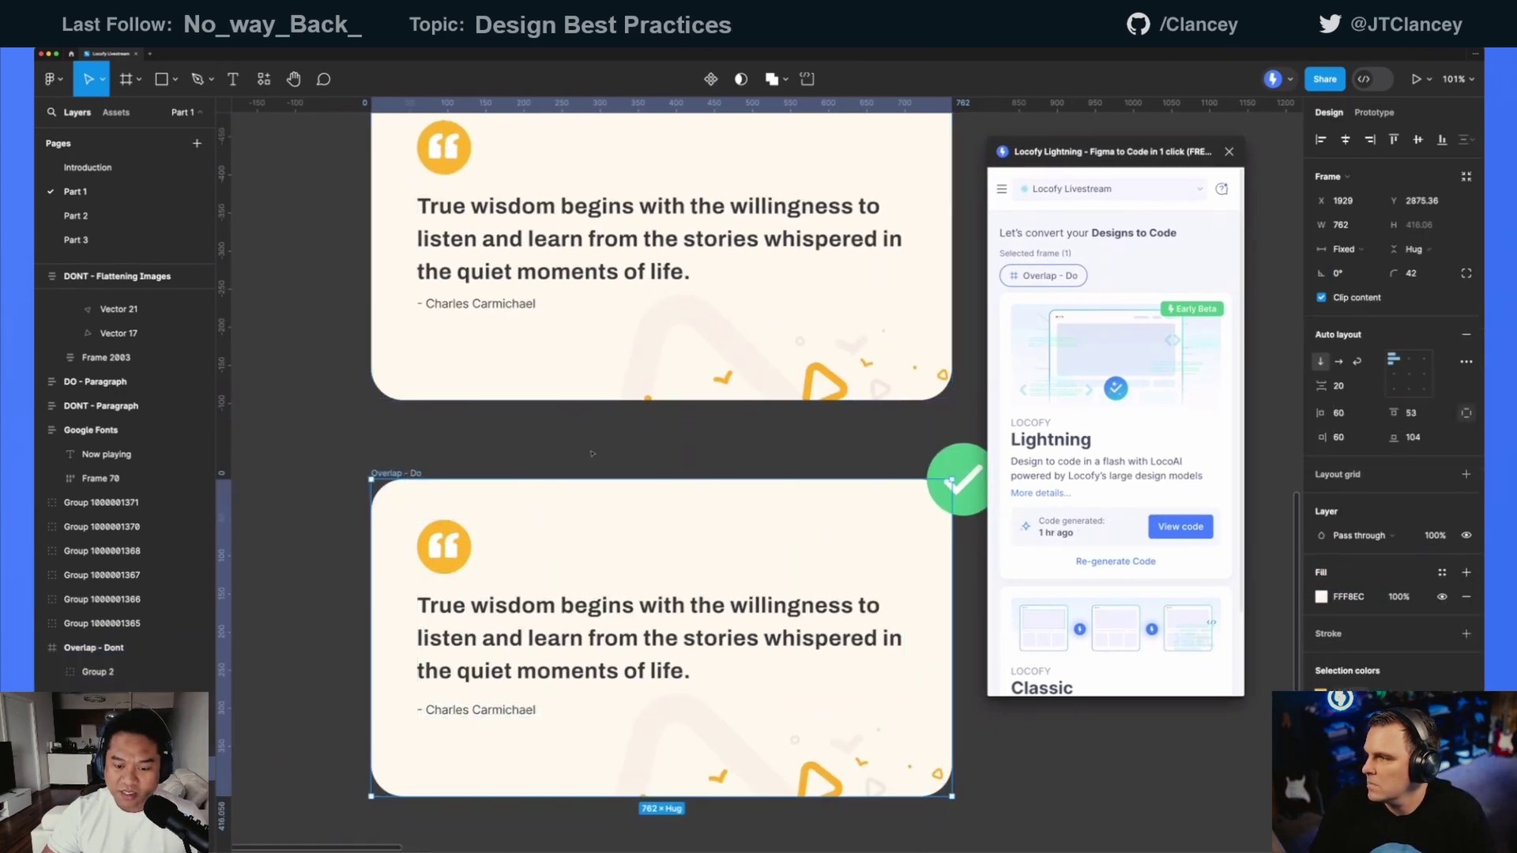
pyautogui.scroll(2, 583, 470)
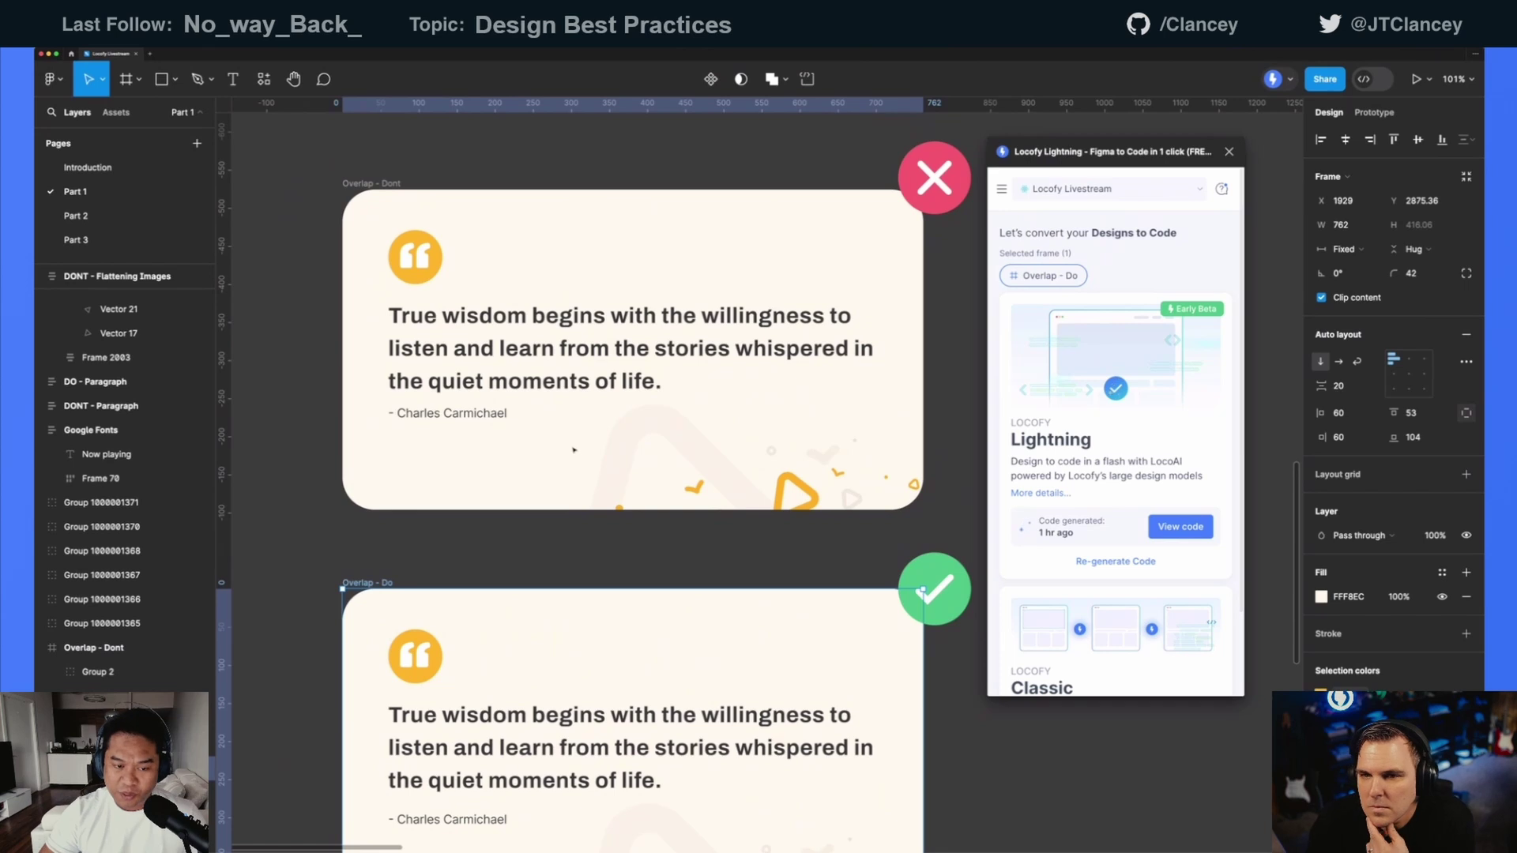
# - Inspect the quote text, quotation icon, author line and Group 2 in Overlap - Dont for overlapping bounding boxes
pyautogui.click(528, 356)
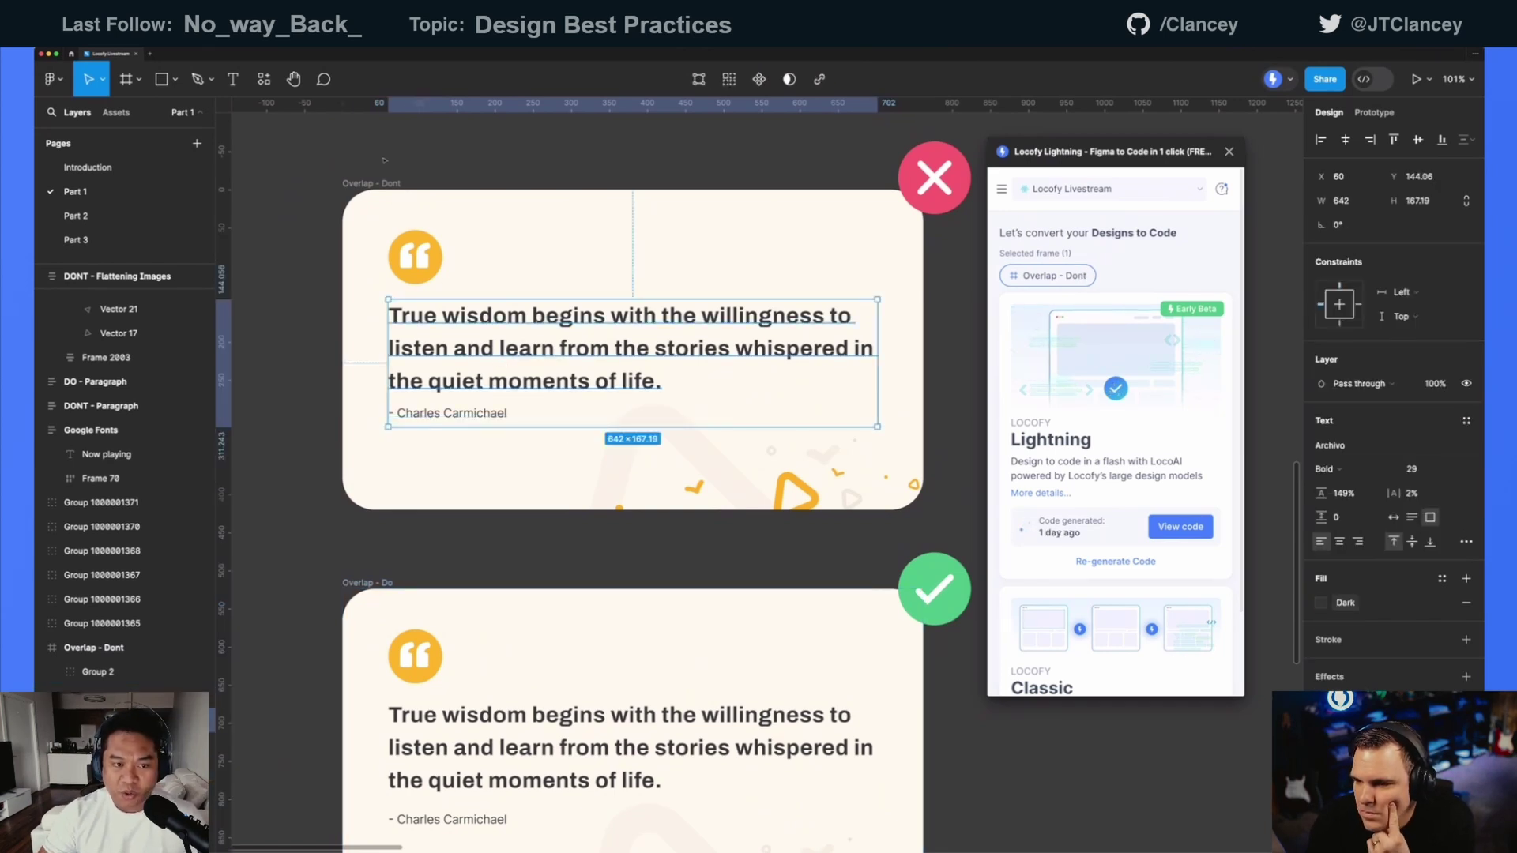
pyautogui.click(423, 269)
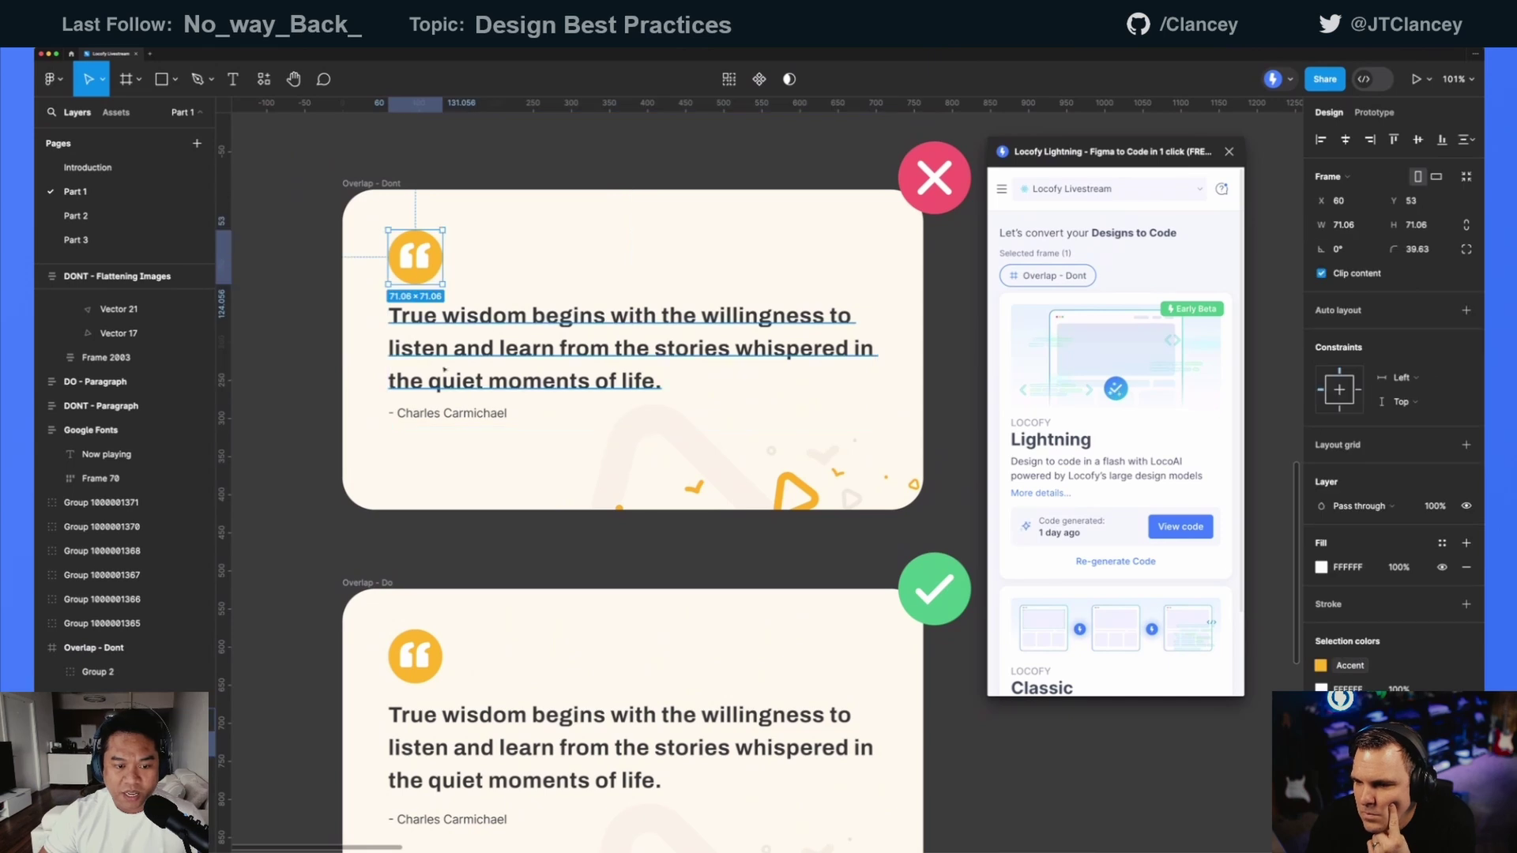
pyautogui.click(466, 355)
pyautogui.keyDown('shift'); pyautogui.click(496, 425); pyautogui.keyUp('shift')
pyautogui.click(102, 672)
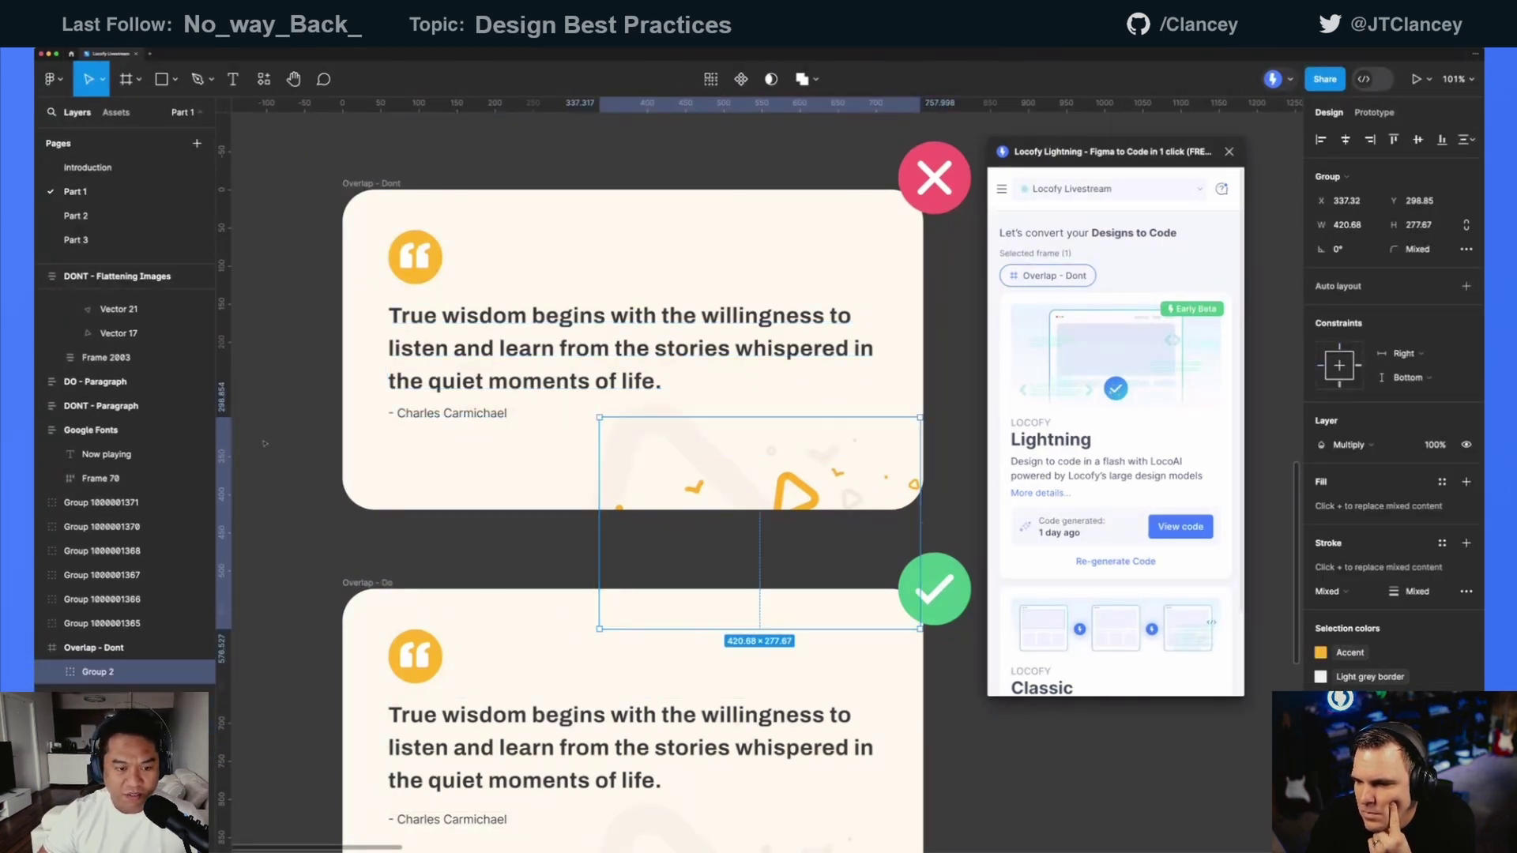
pyautogui.click(518, 395)
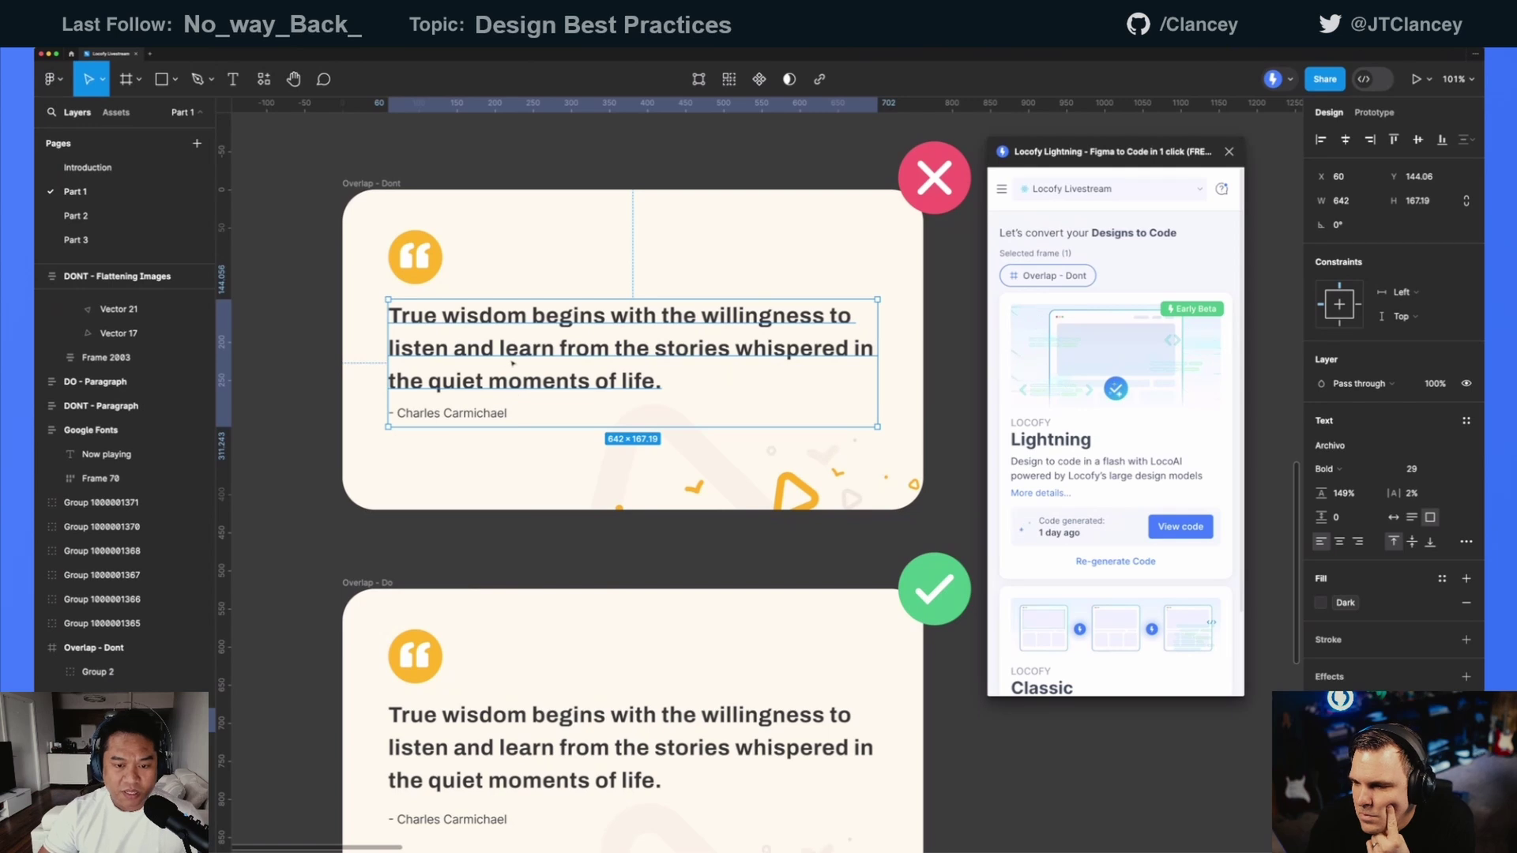
pyautogui.click(451, 416)
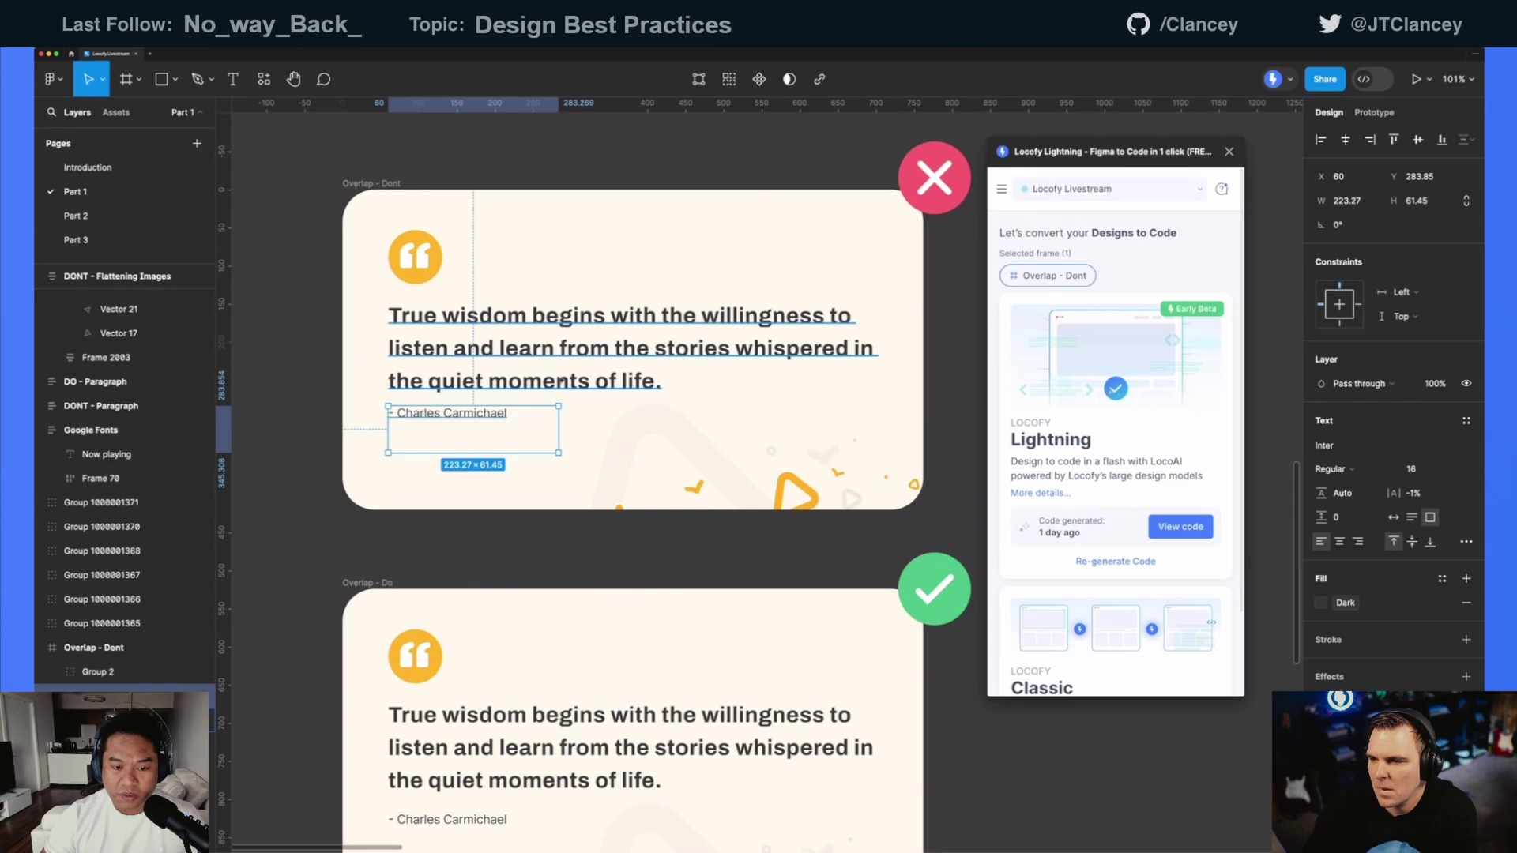
pyautogui.keyDown('shift'); pyautogui.click(560, 383); pyautogui.keyUp('shift')
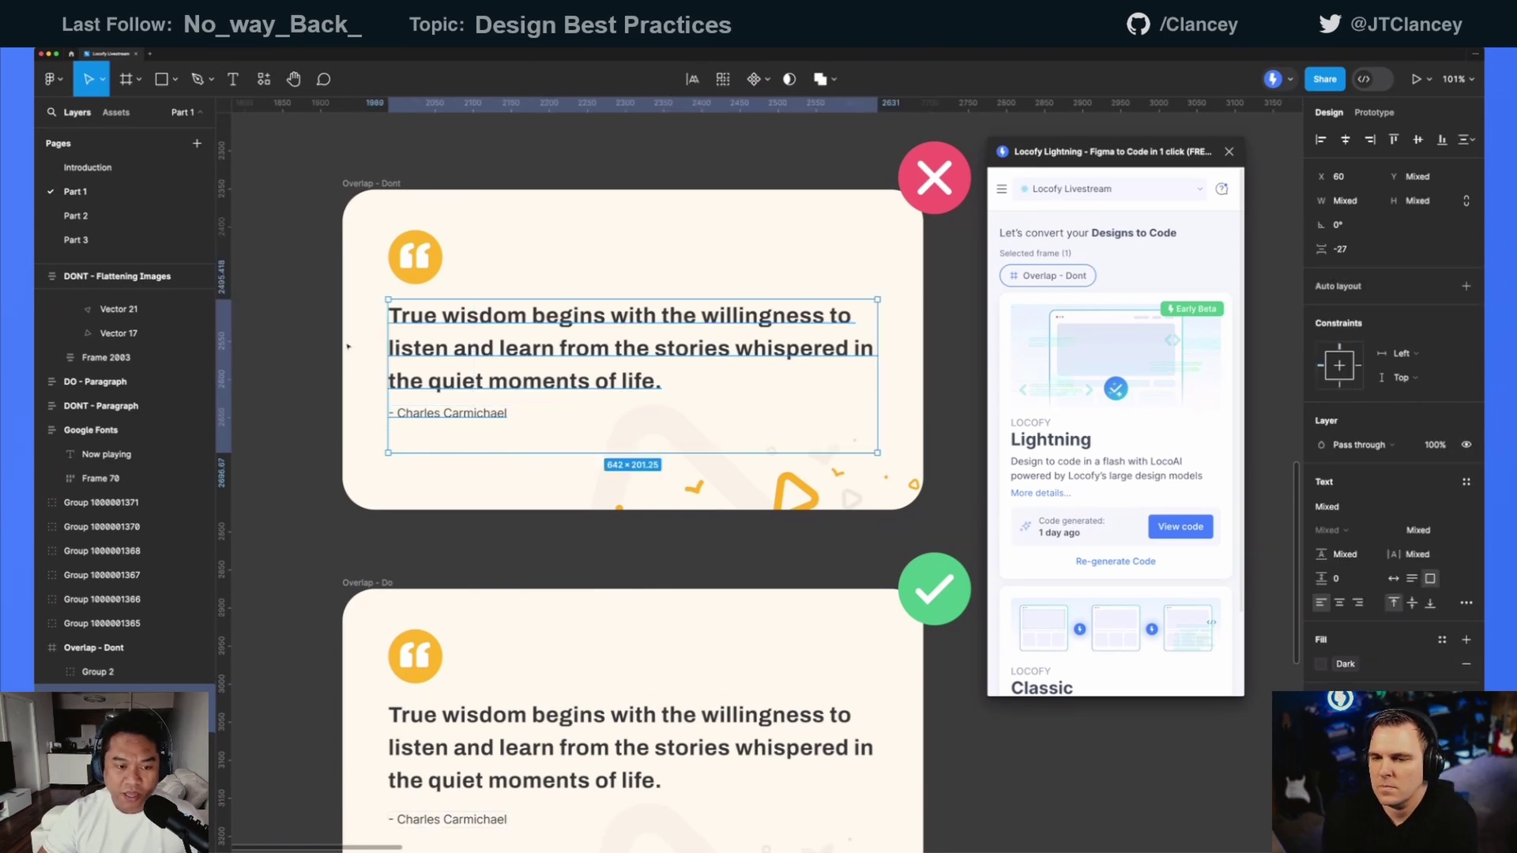
pyautogui.click(290, 502)
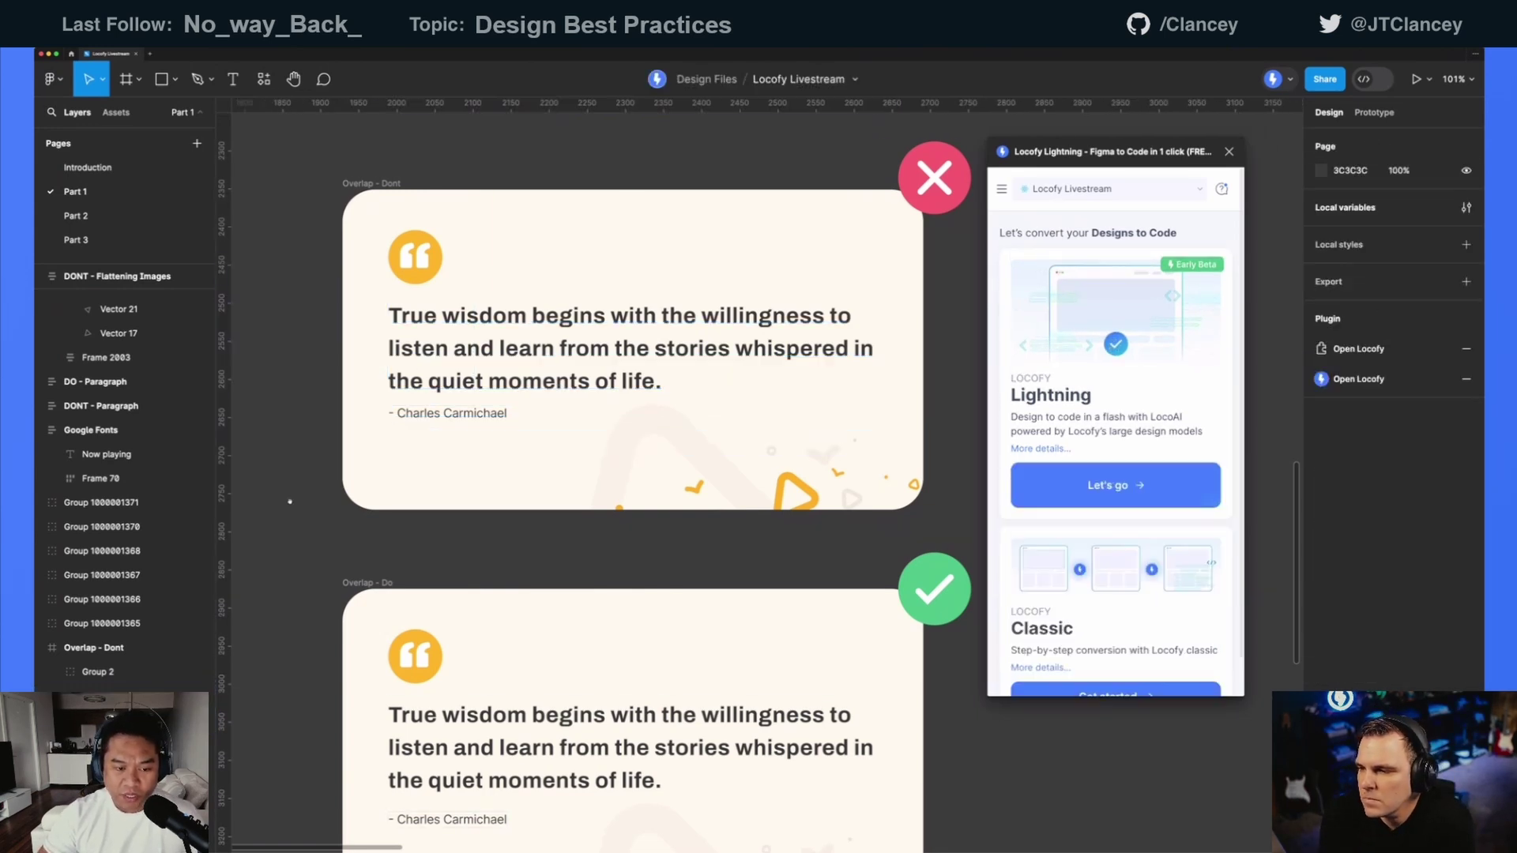
# - Inspect the bounding boxes and sizing of the quote text and author line in Overlap - Do
pyautogui.scroll(-4, 290, 501)
pyautogui.click(484, 486)
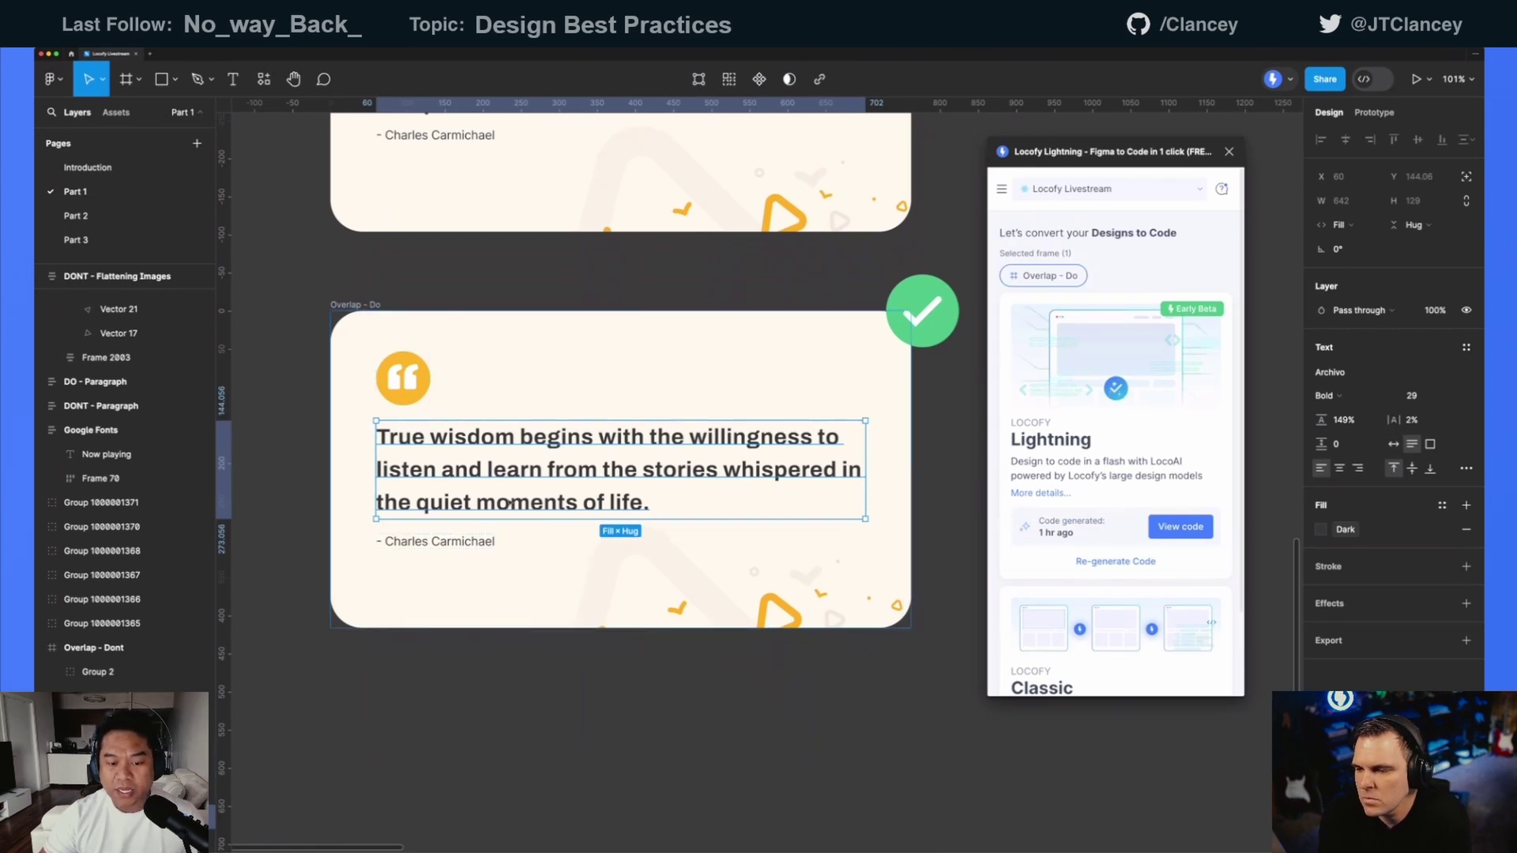
pyautogui.click(435, 542)
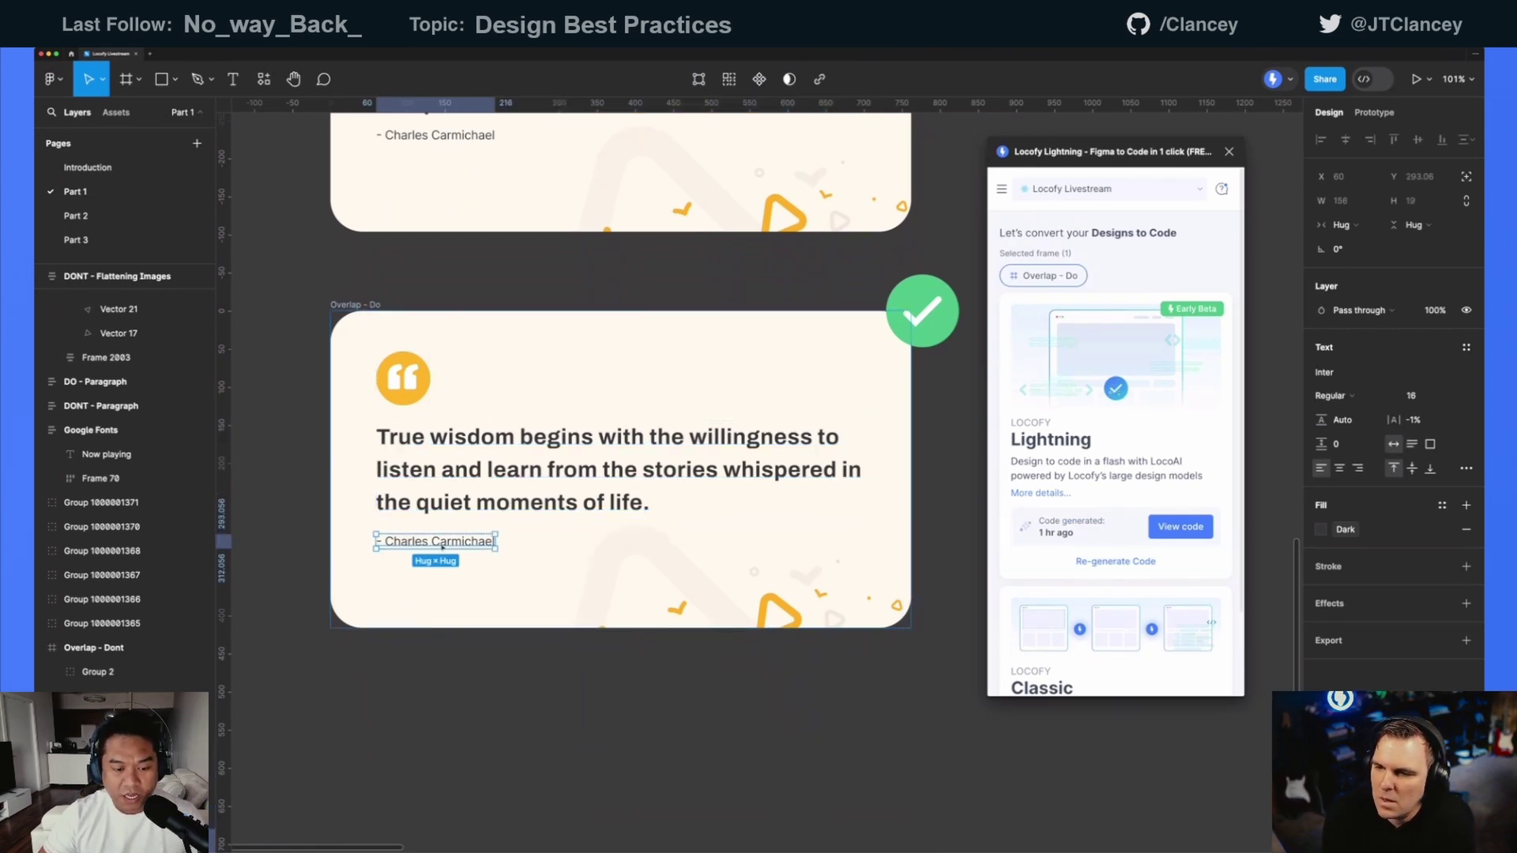
# - Add the filler text "aklsdkljads" on a new line at the end of the quote in Overlap - Do
pyautogui.doubleClick(489, 469)
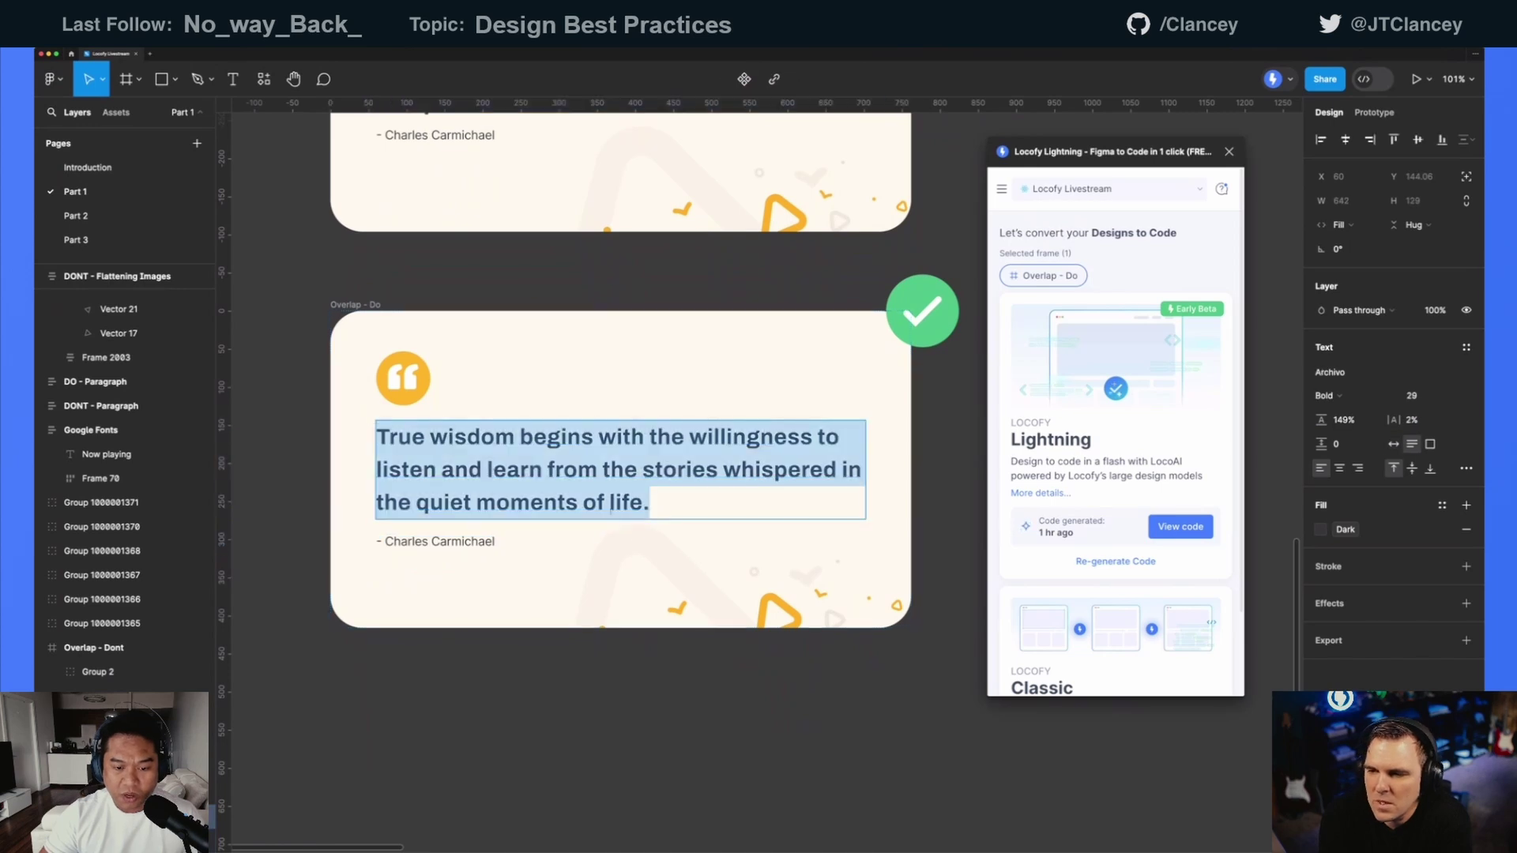
pyautogui.click(655, 510)
pyautogui.press('Return')
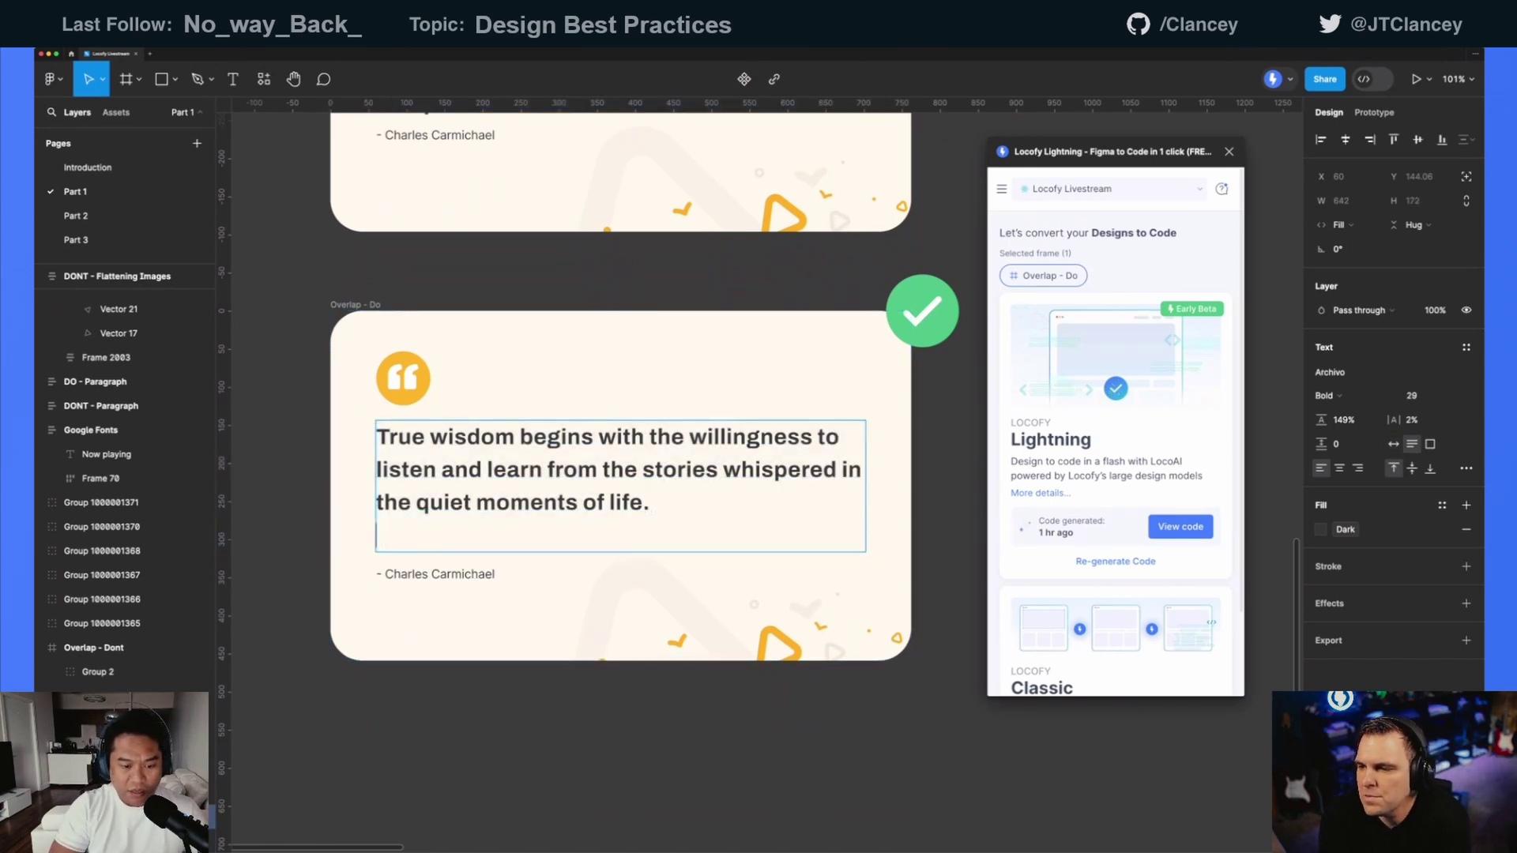
pyautogui.write('aklsdkljads')
# - Remove the filler line from the Overlap - Do quote and finish editing the text
pyautogui.press('BackSpace')
pyautogui.press('BackSpace')
pyautogui.press('BackSpace')
pyautogui.press('BackSpace')
pyautogui.press('BackSpace')
pyautogui.press('BackSpace')
pyautogui.press('BackSpace')
pyautogui.press('BackSpace')
pyautogui.press('BackSpace')
pyautogui.press('BackSpace')
pyautogui.press('BackSpace')
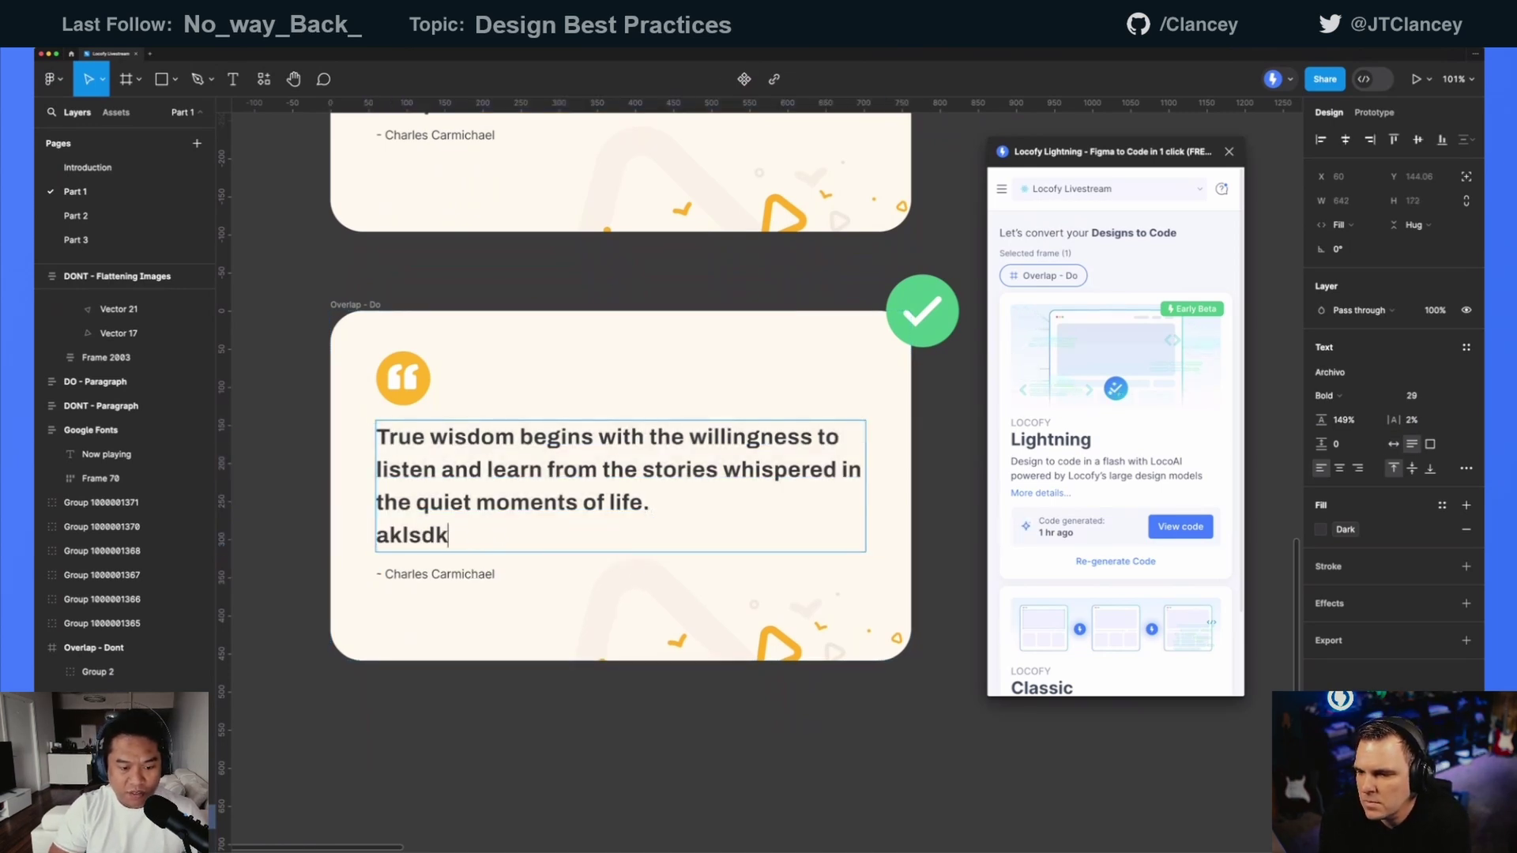
pyautogui.press('BackSpace')
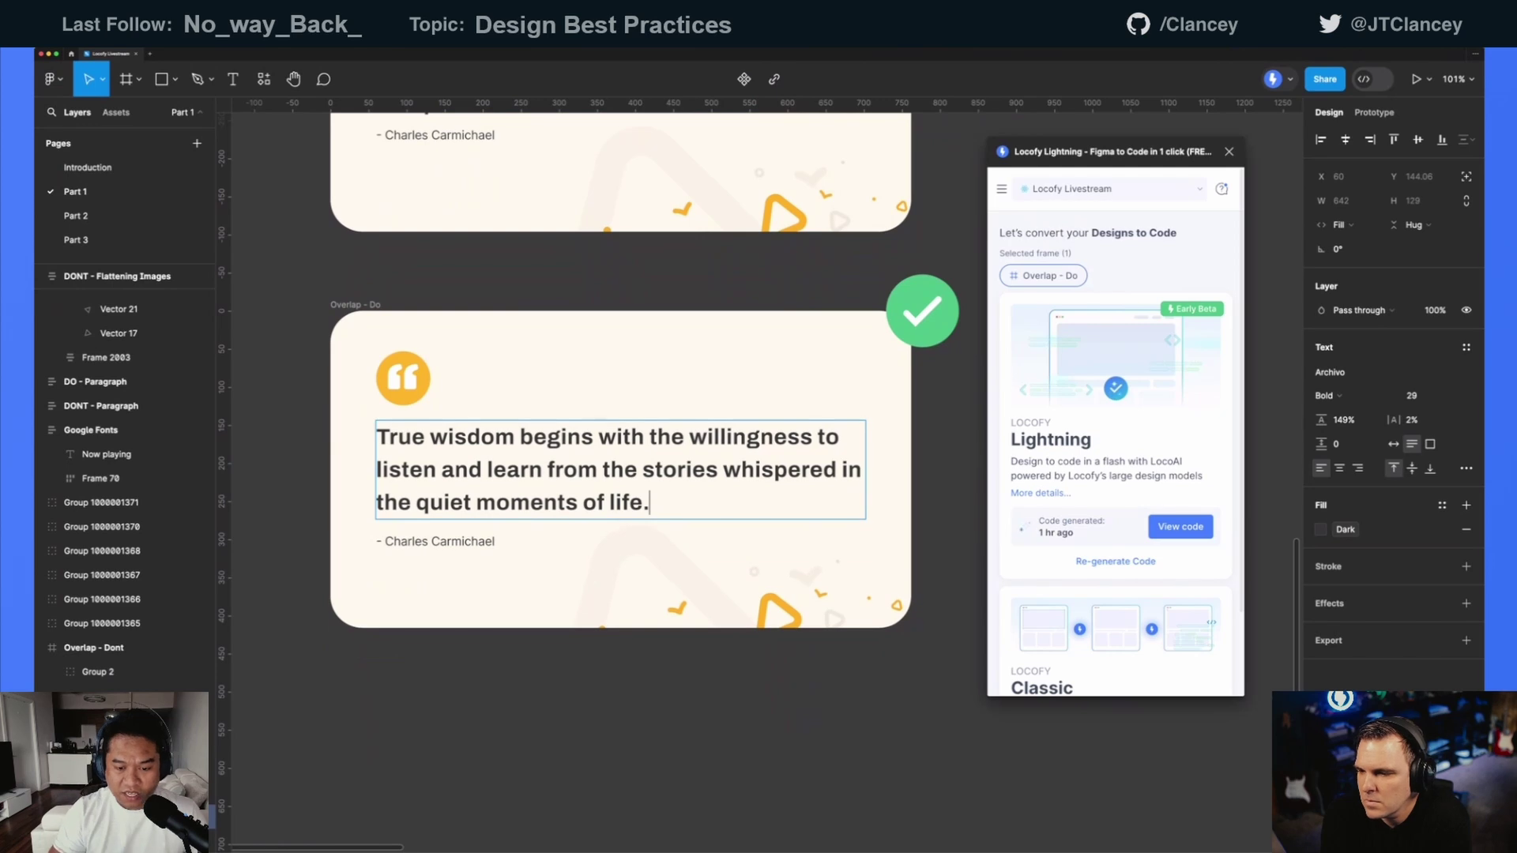
pyautogui.press('Escape')
# - Add the filler lines "kasjklsjad" and "akksj", separated by a blank line, to the end of the Overlap - Dont quote
pyautogui.scroll(5, 547, 392)
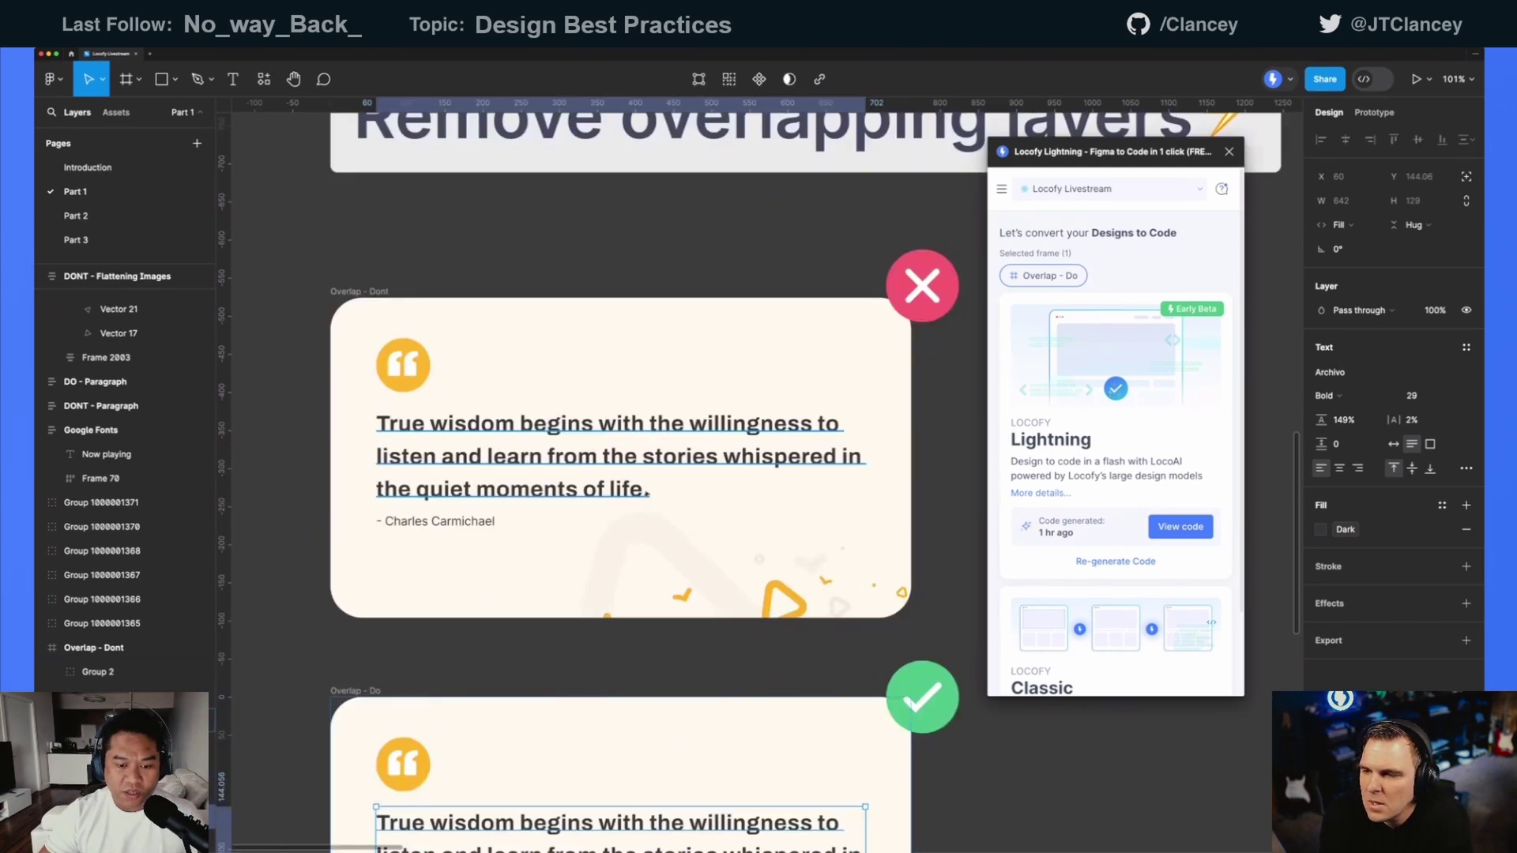
pyautogui.doubleClick(649, 490)
pyautogui.click(649, 489)
pyautogui.press('Return')
pyautogui.write('kasjklsjad')
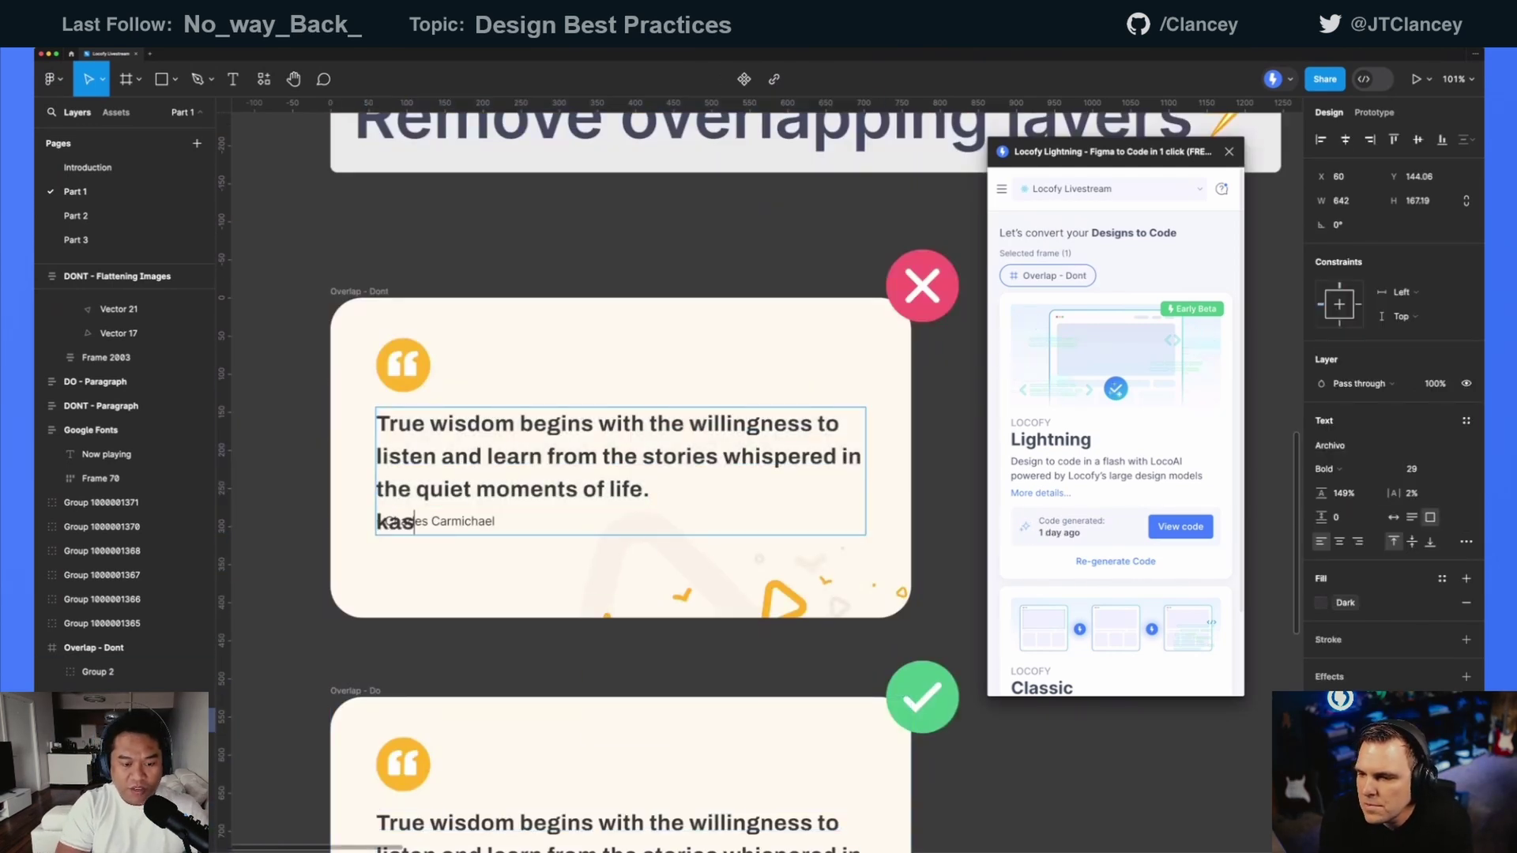
pyautogui.press('Return')
pyautogui.press('Return')
pyautogui.write('akksj')
# - Remove the filler lines from the Overlap - Dont quote, finish editing and deselect the text
pyautogui.press('BackSpace')
pyautogui.press('BackSpace')
pyautogui.press('BackSpace')
pyautogui.press('BackSpace')
pyautogui.press('BackSpace')
pyautogui.press('BackSpace')
pyautogui.press('BackSpace')
pyautogui.press('BackSpace')
pyautogui.press('BackSpace')
pyautogui.press('BackSpace')
pyautogui.press('BackSpace')
pyautogui.press('BackSpace')
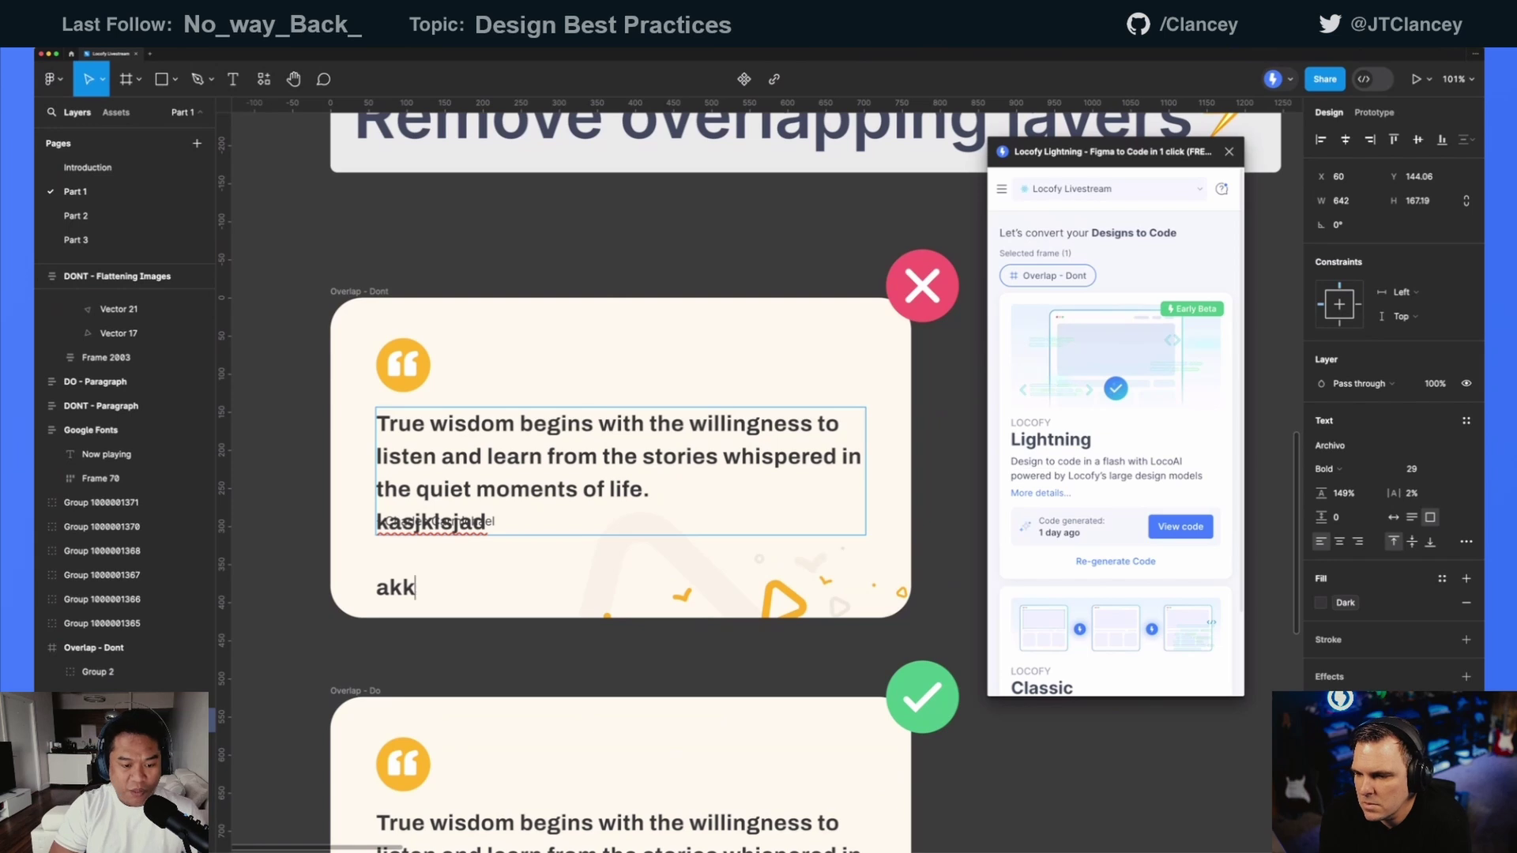
pyautogui.press('BackSpace')
pyautogui.press('BackSpace')
pyautogui.press('BackSpace')
pyautogui.press('BackSpace')
pyautogui.press('BackSpace')
pyautogui.press('BackSpace')
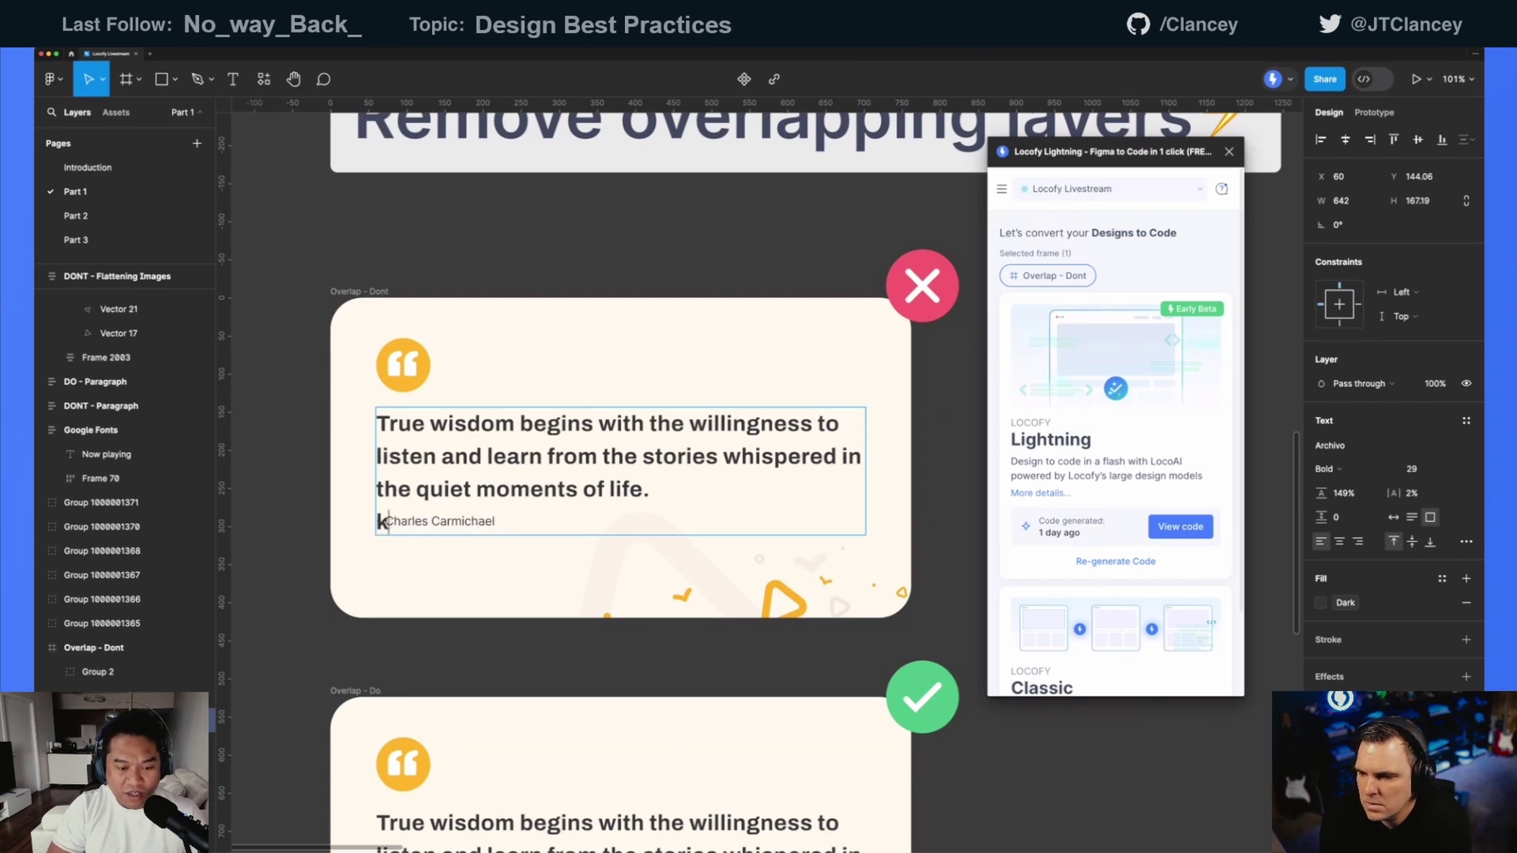
pyautogui.press('Escape')
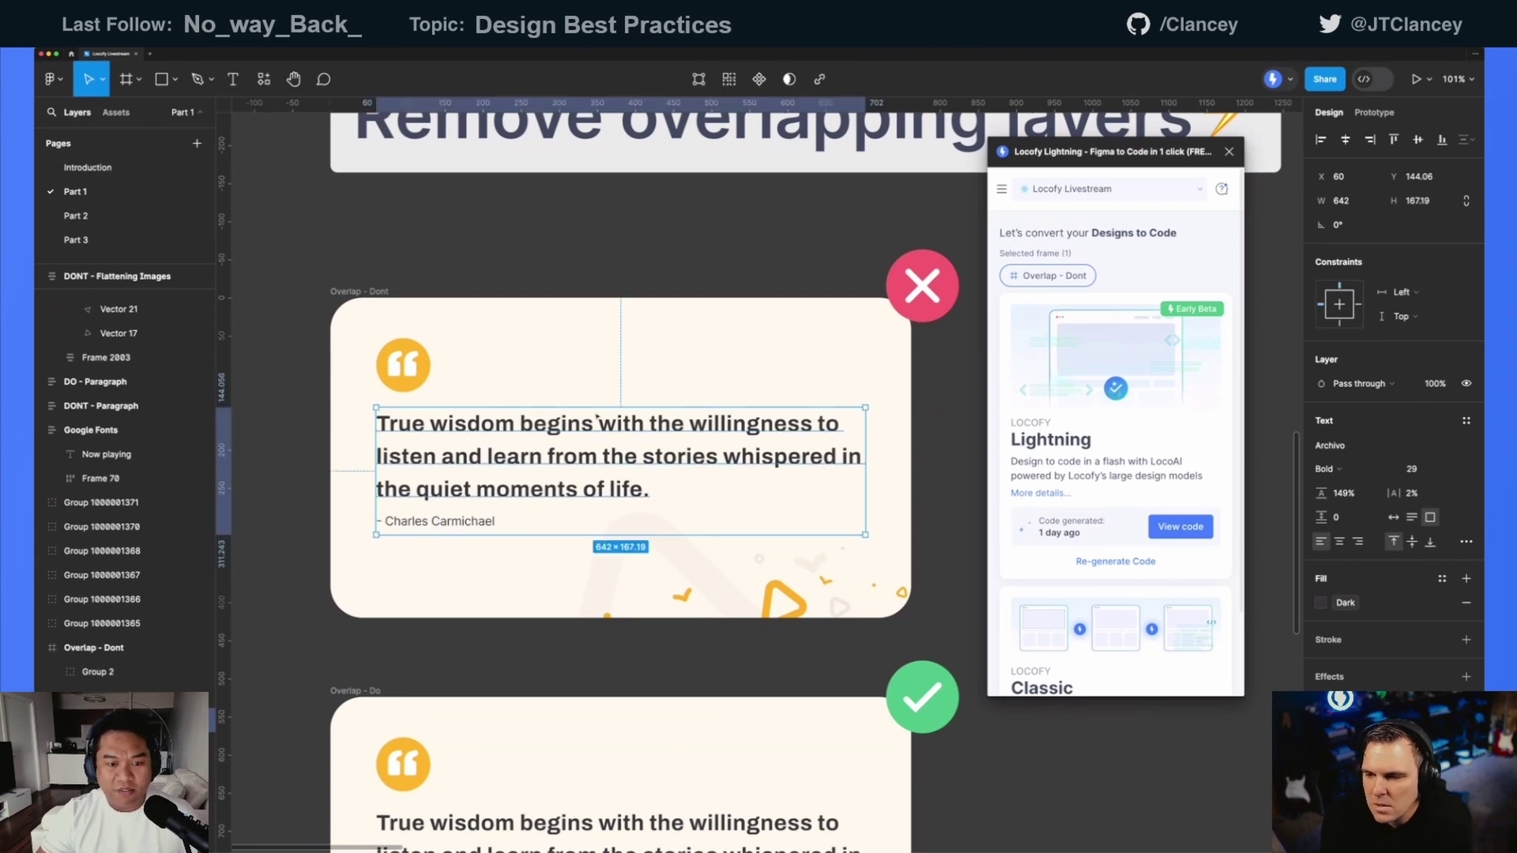
pyautogui.press('Escape')
# - Select the Overlap - Dont and Overlap - Do frames together and open their generated code in Locofy Lightning
pyautogui.scroll(-2, 579, 253)
pyautogui.scroll(-2, 579, 253)
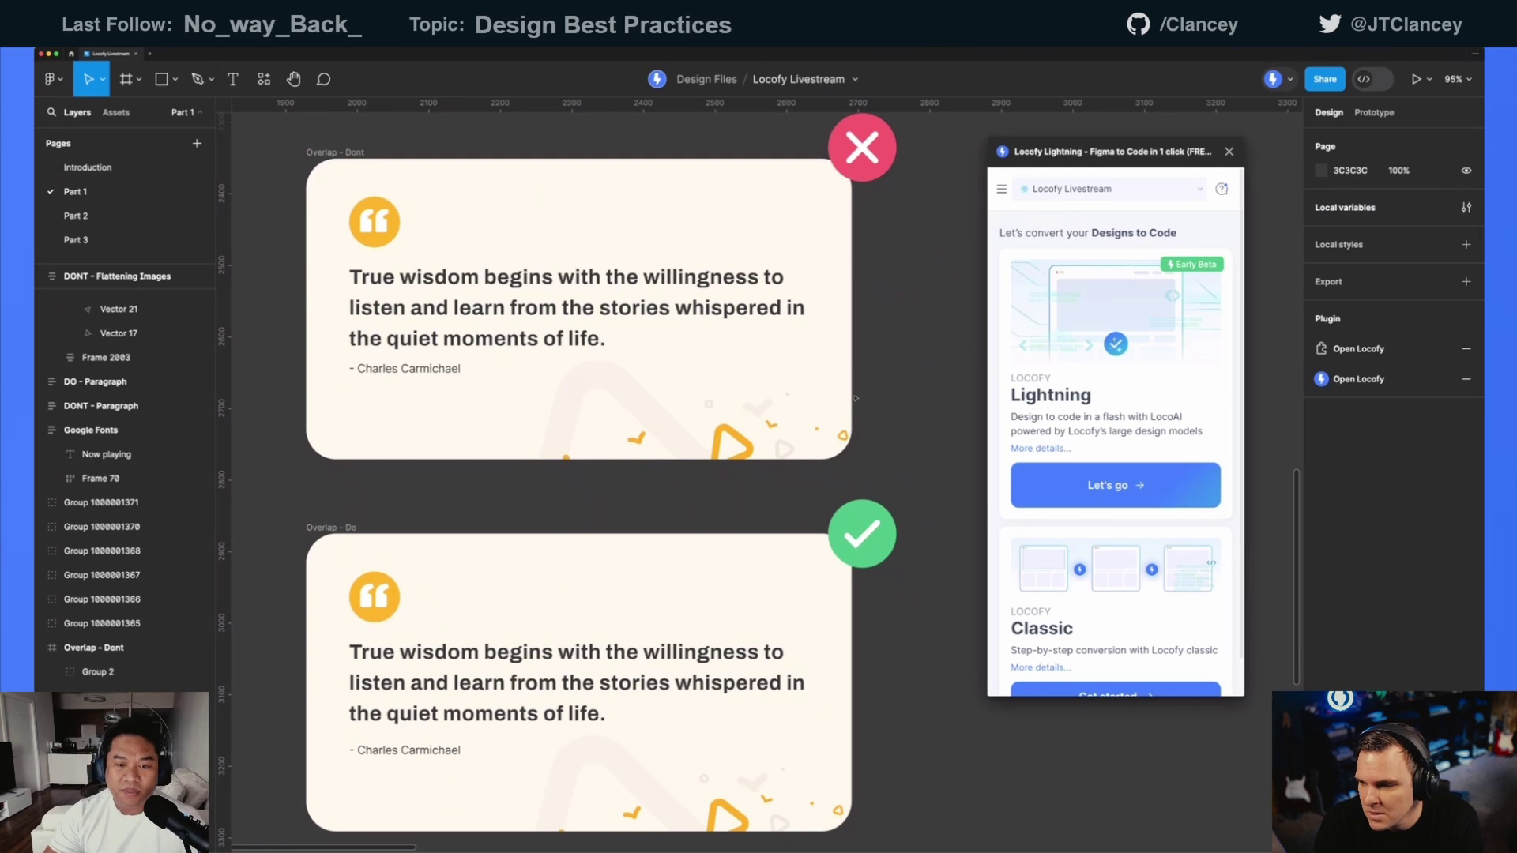
pyautogui.scroll(-1, 921, 388)
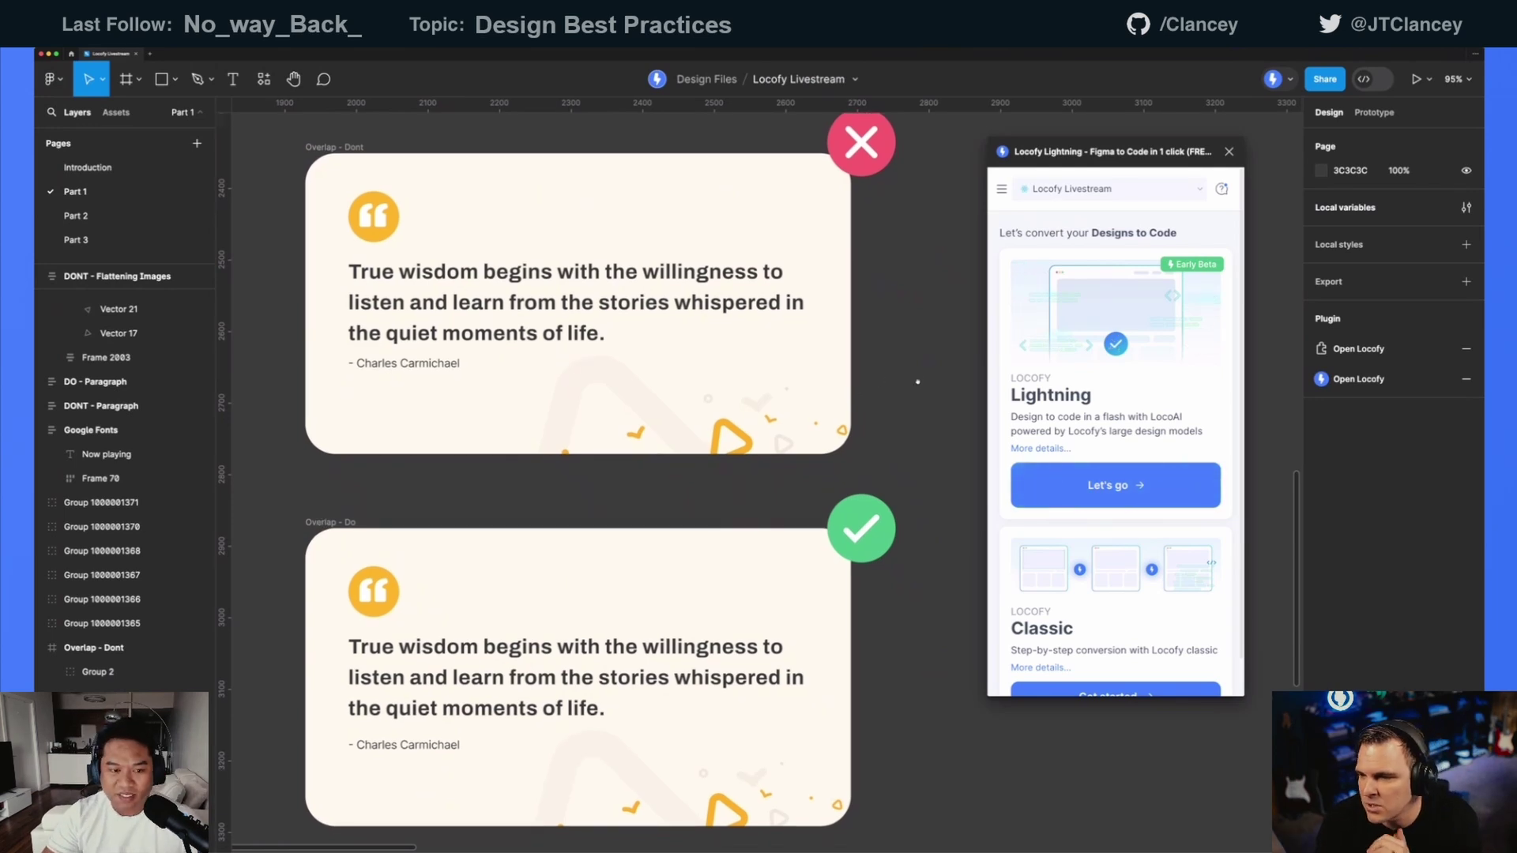
pyautogui.click(357, 154)
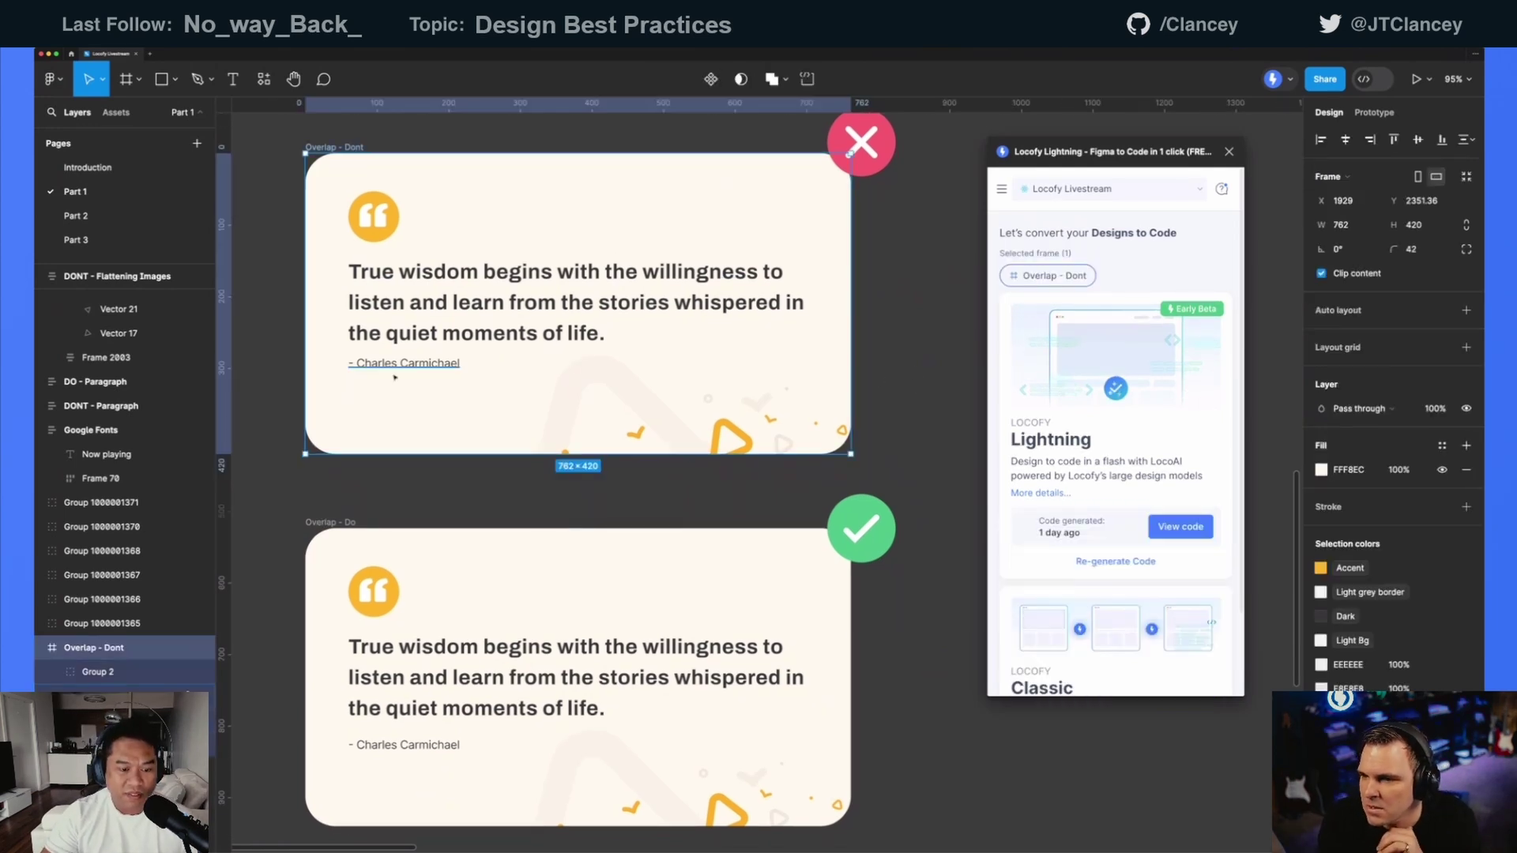
pyautogui.keyDown('shift'); pyautogui.click(330, 522); pyautogui.keyUp('shift')
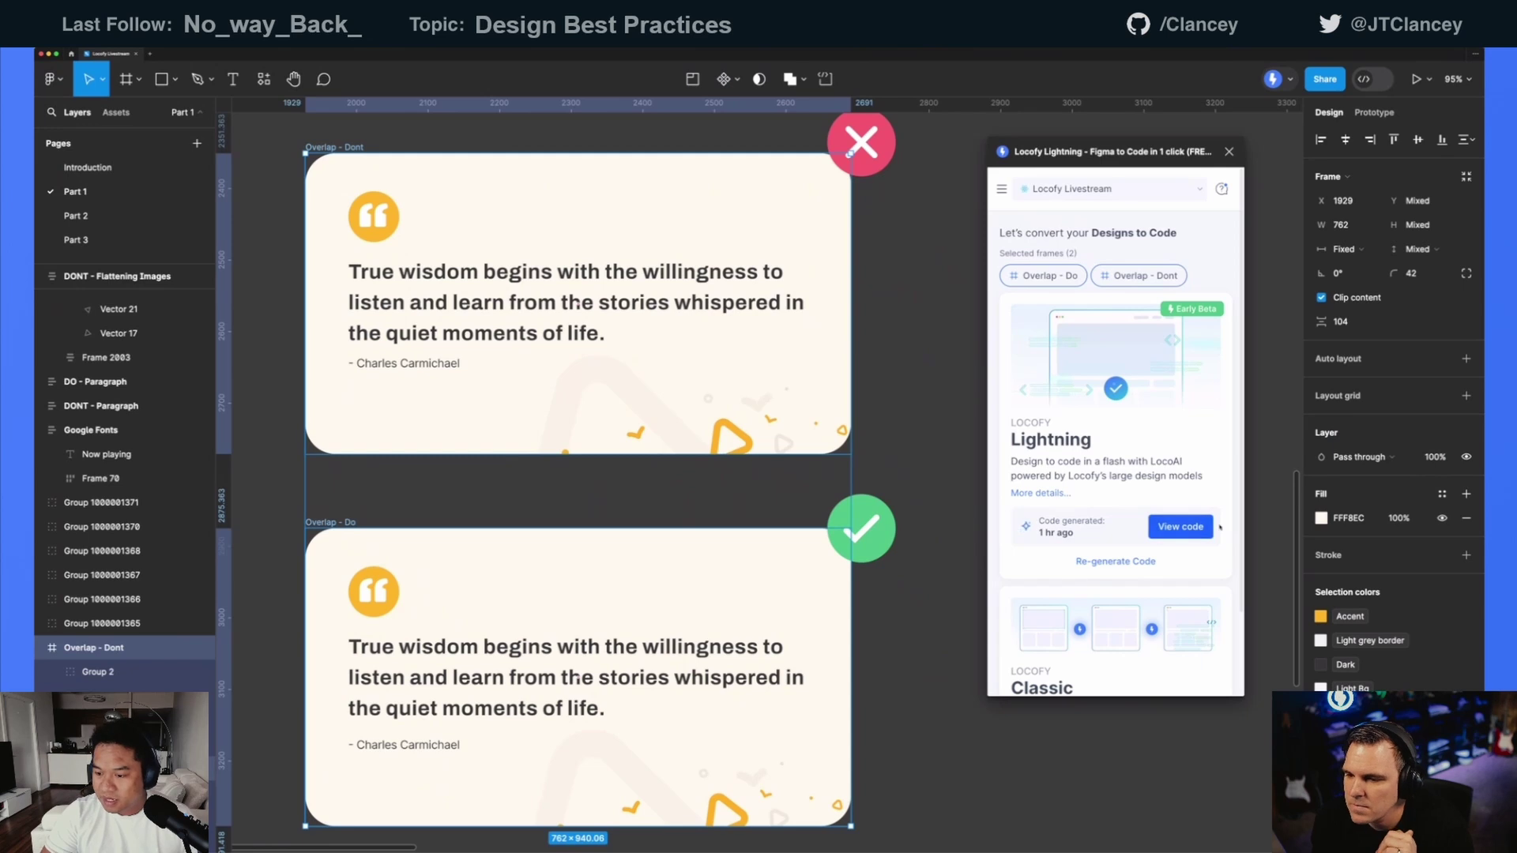
pyautogui.click(1180, 526)
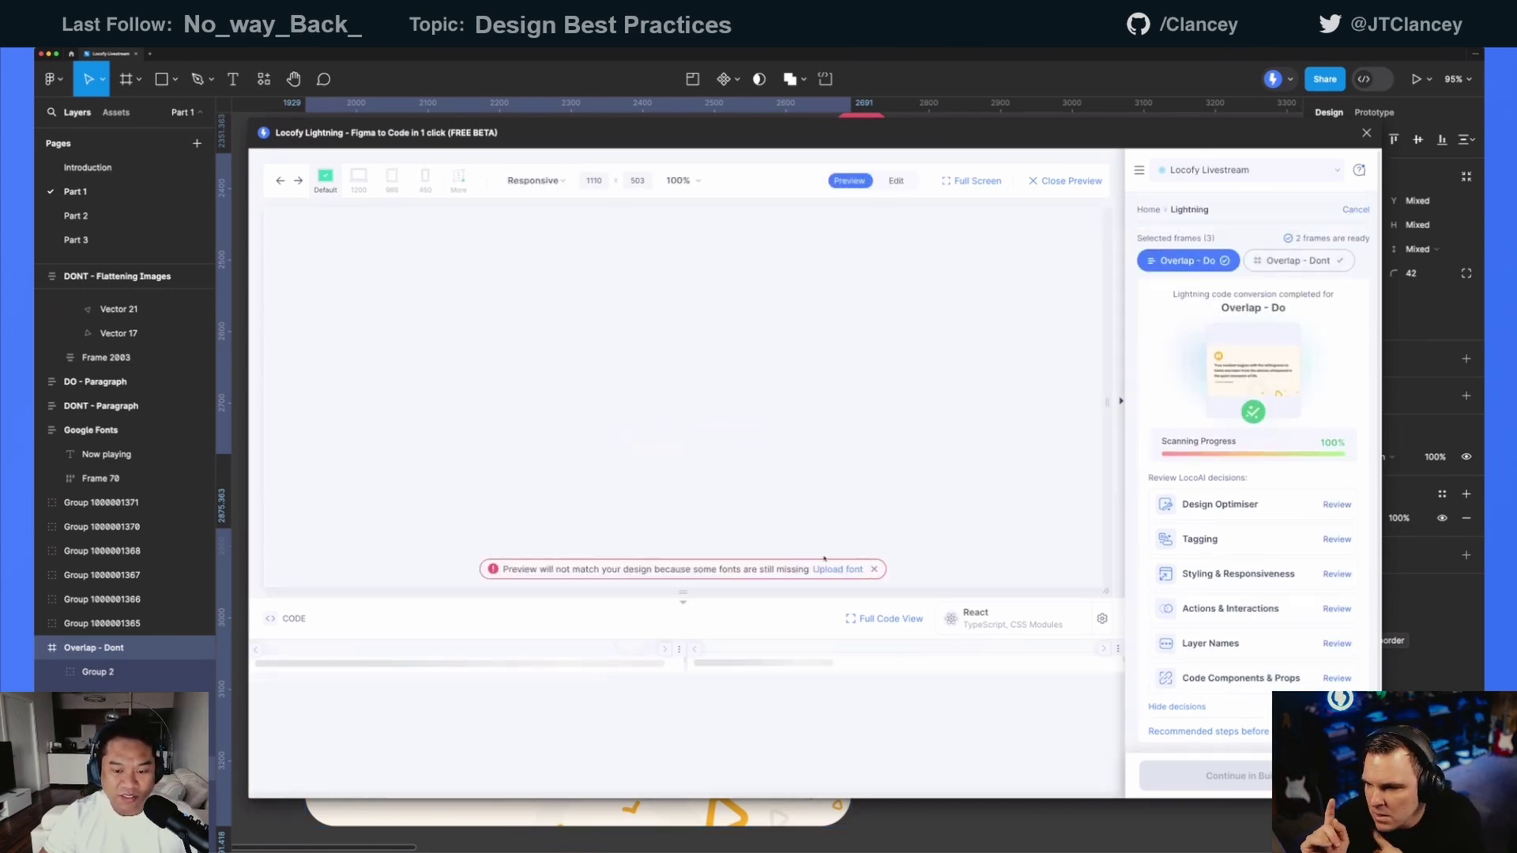
# - Compare the Overlap - Do and Overlap - Dont previews, dismissing the missing-font notices, and examine the listenFrameIcon rule in OverlapDo.module.css
pyautogui.click(874, 504)
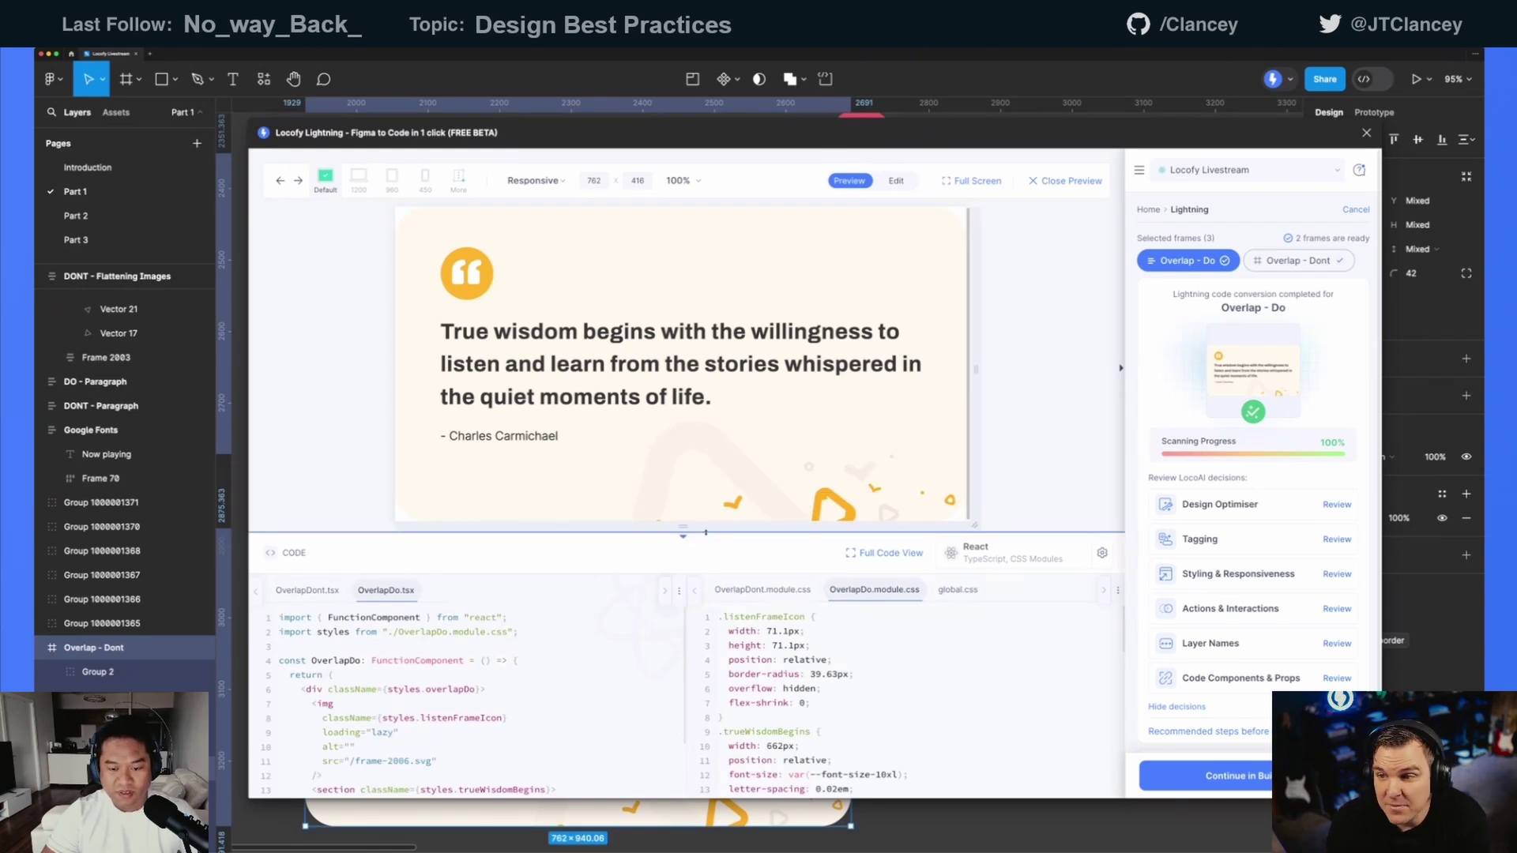
pyautogui.moveTo(706, 532); pyautogui.dragTo(706, 586)
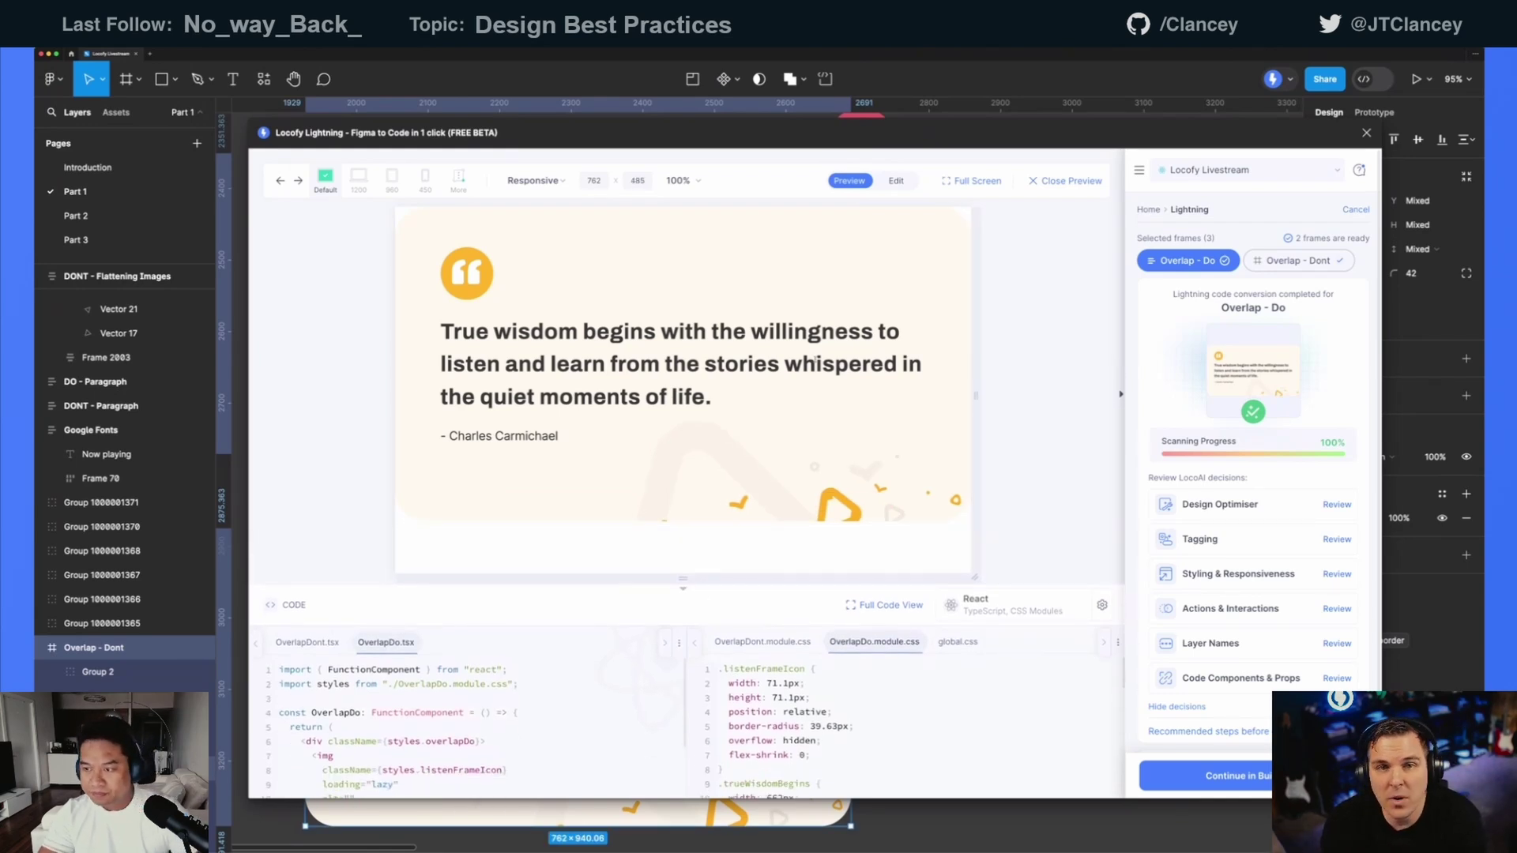
pyautogui.click(1273, 262)
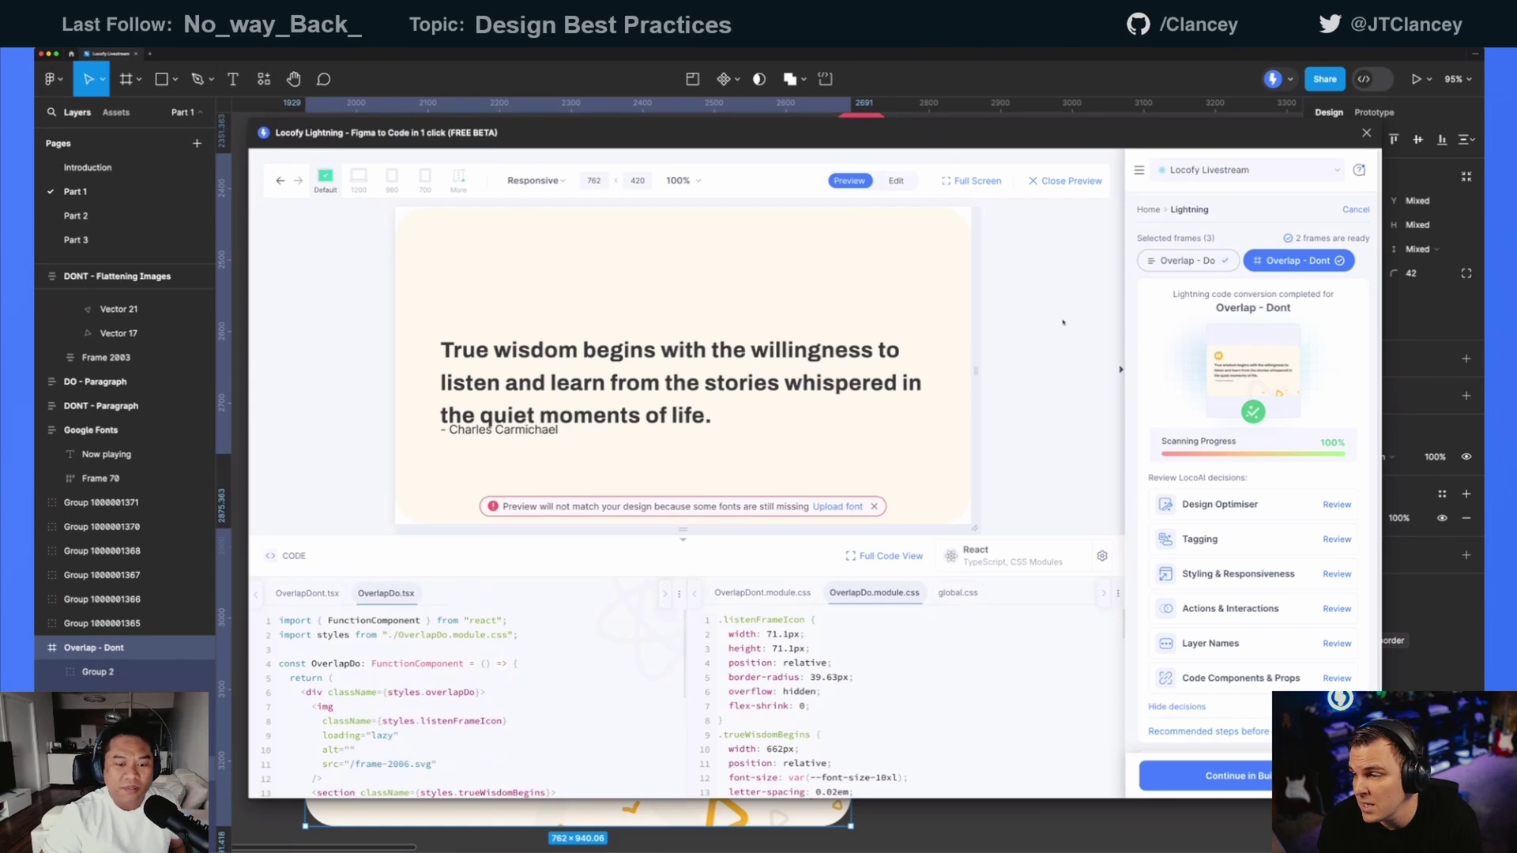
pyautogui.click(874, 507)
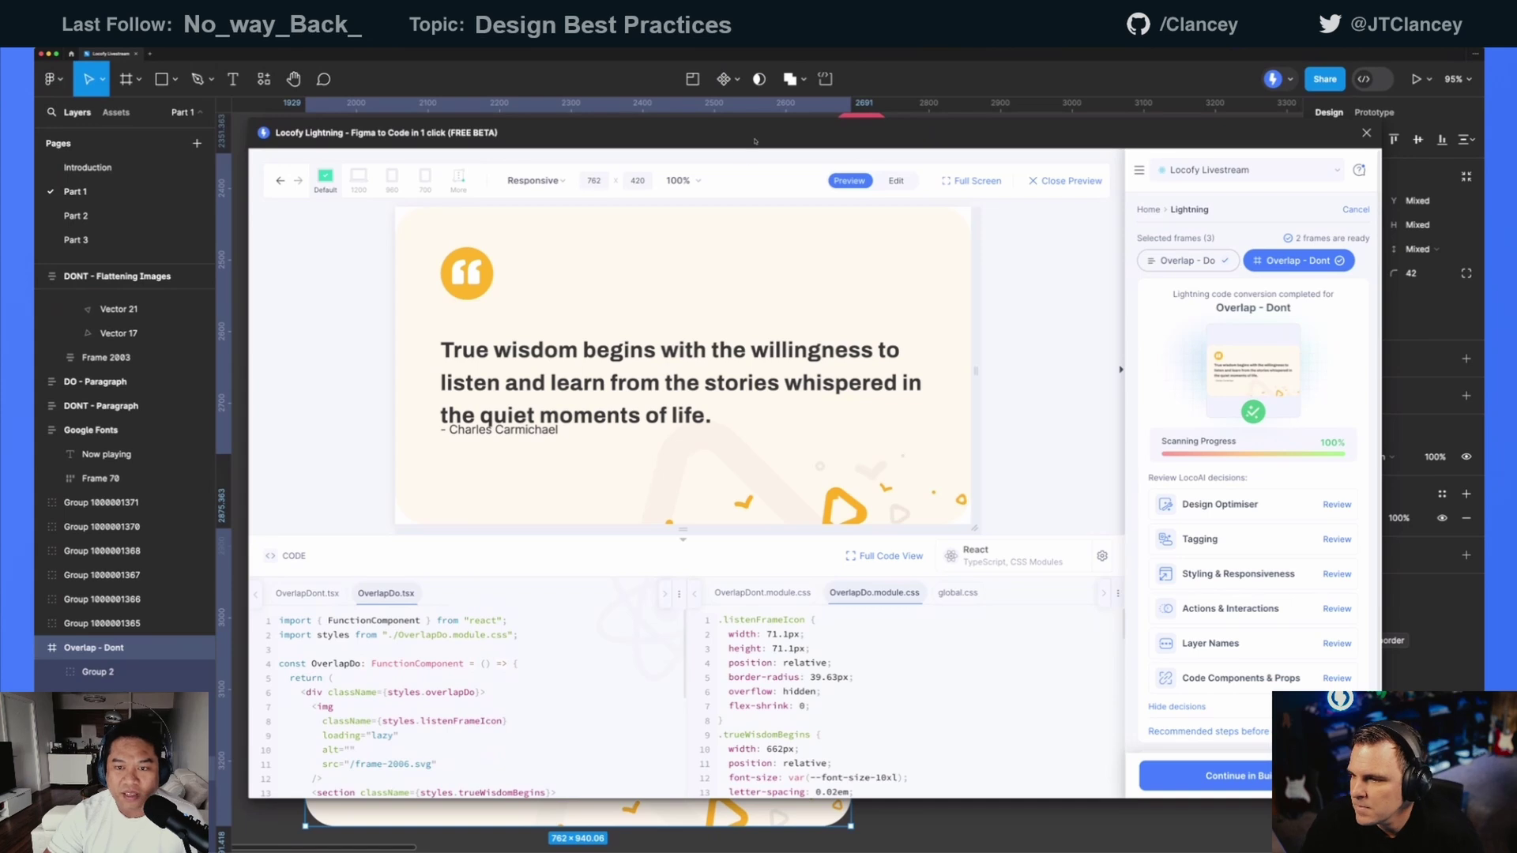
pyautogui.moveTo(754, 141); pyautogui.dragTo(750, 130)
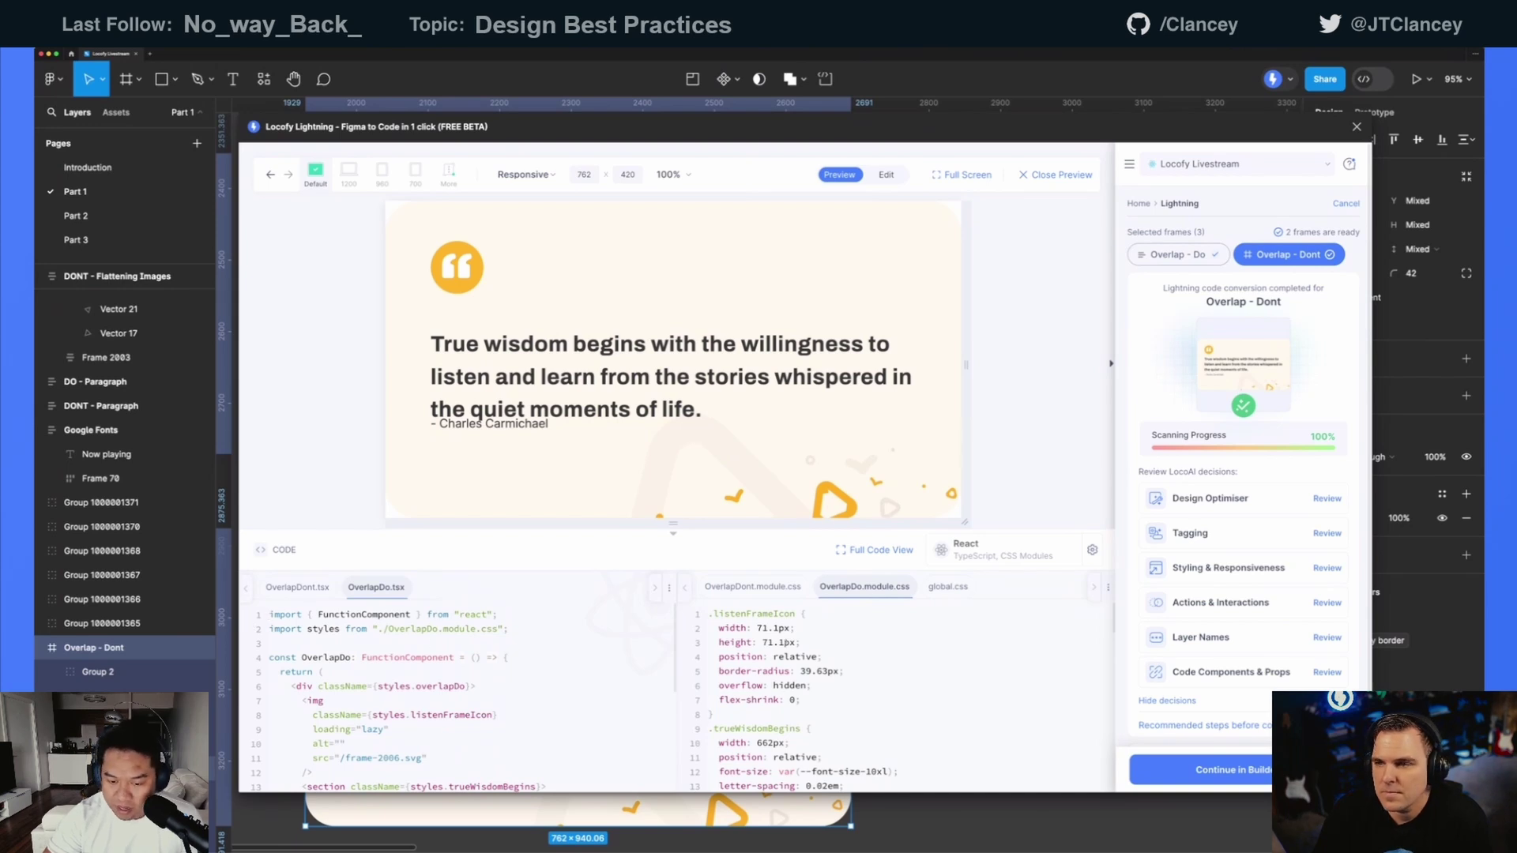
pyautogui.moveTo(709, 612); pyautogui.dragTo(757, 728)
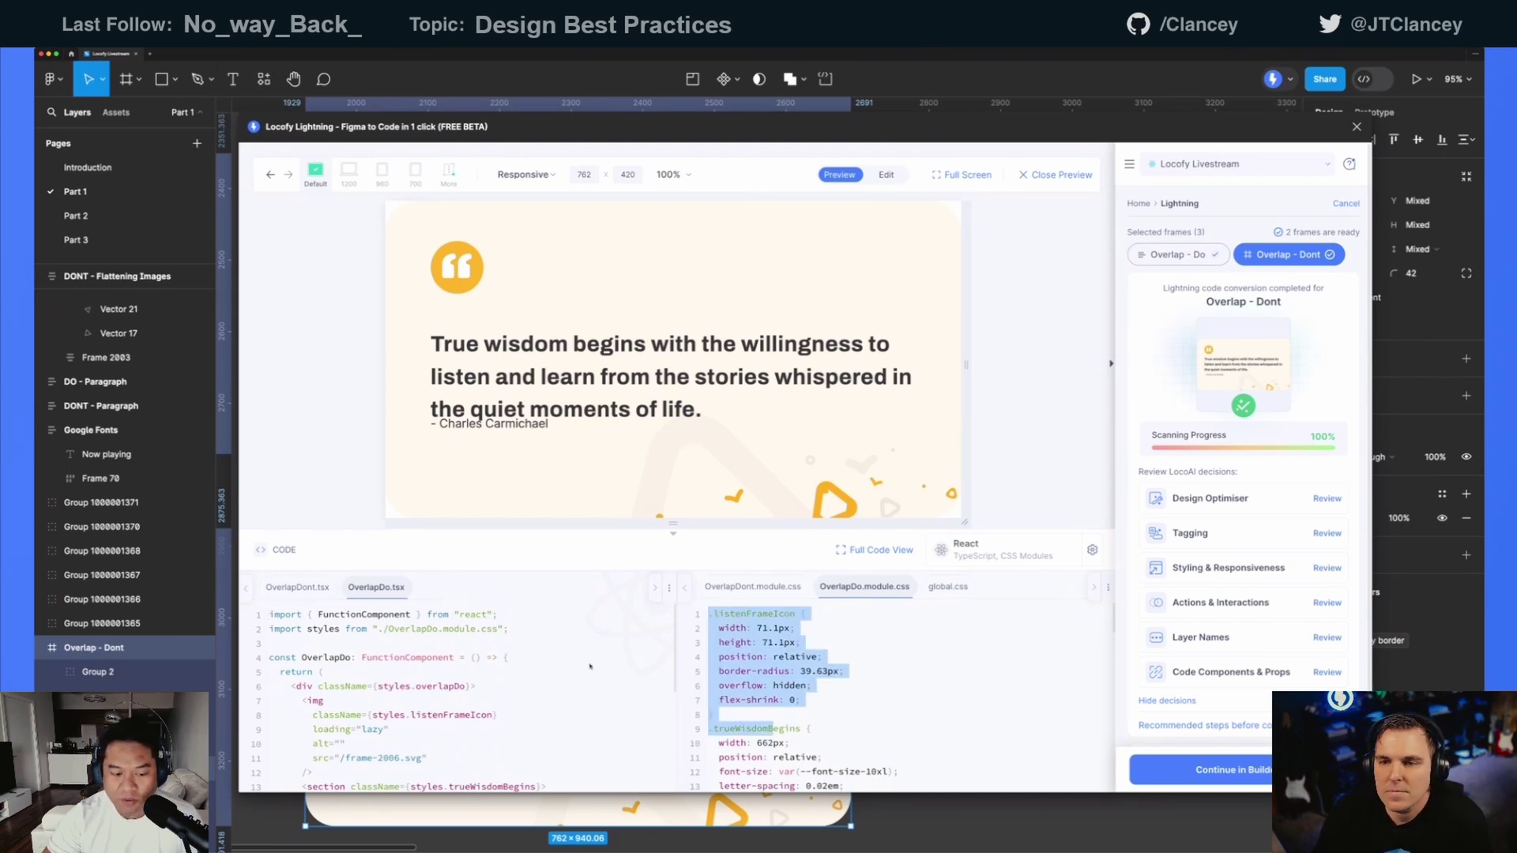
pyautogui.click(889, 666)
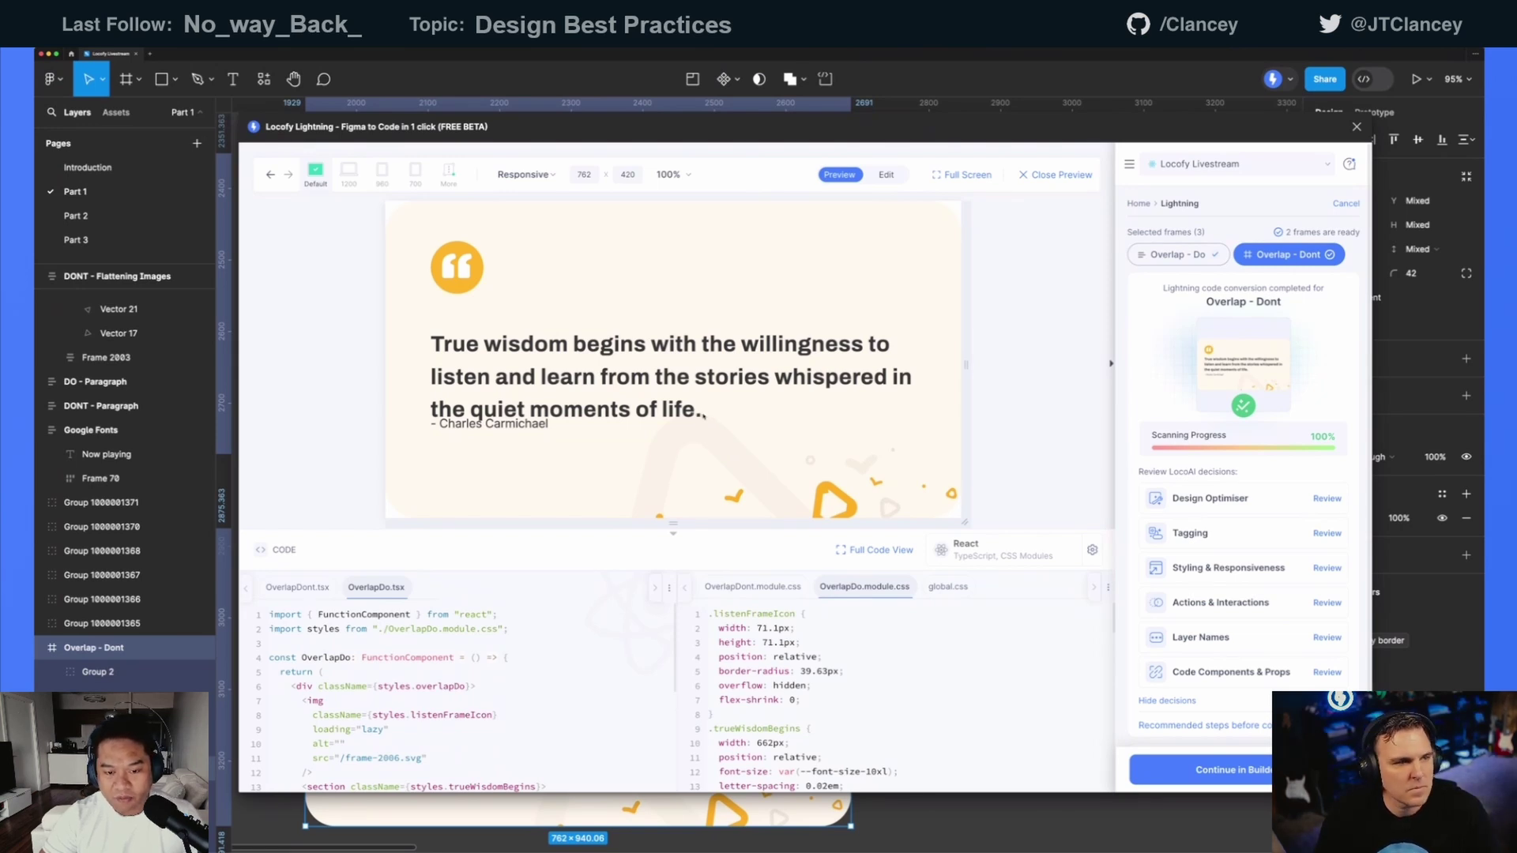
# - Test the Overlap - Dont preview by narrowing it to about 546 px and widening it to 730 px, examining the author line against the quote
pyautogui.click(875, 383)
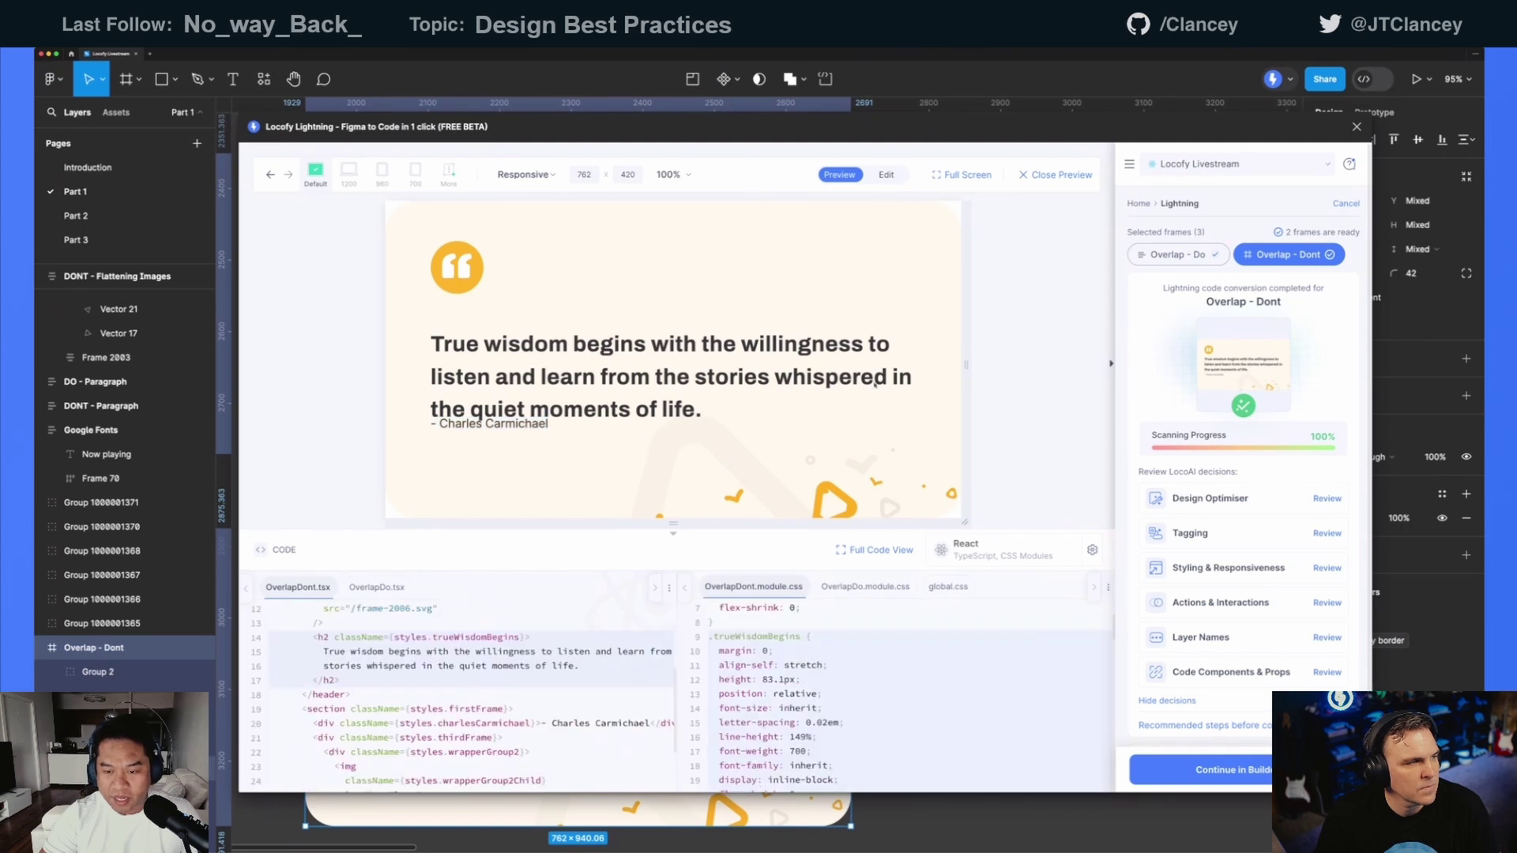
pyautogui.moveTo(964, 364); pyautogui.dragTo(882, 366)
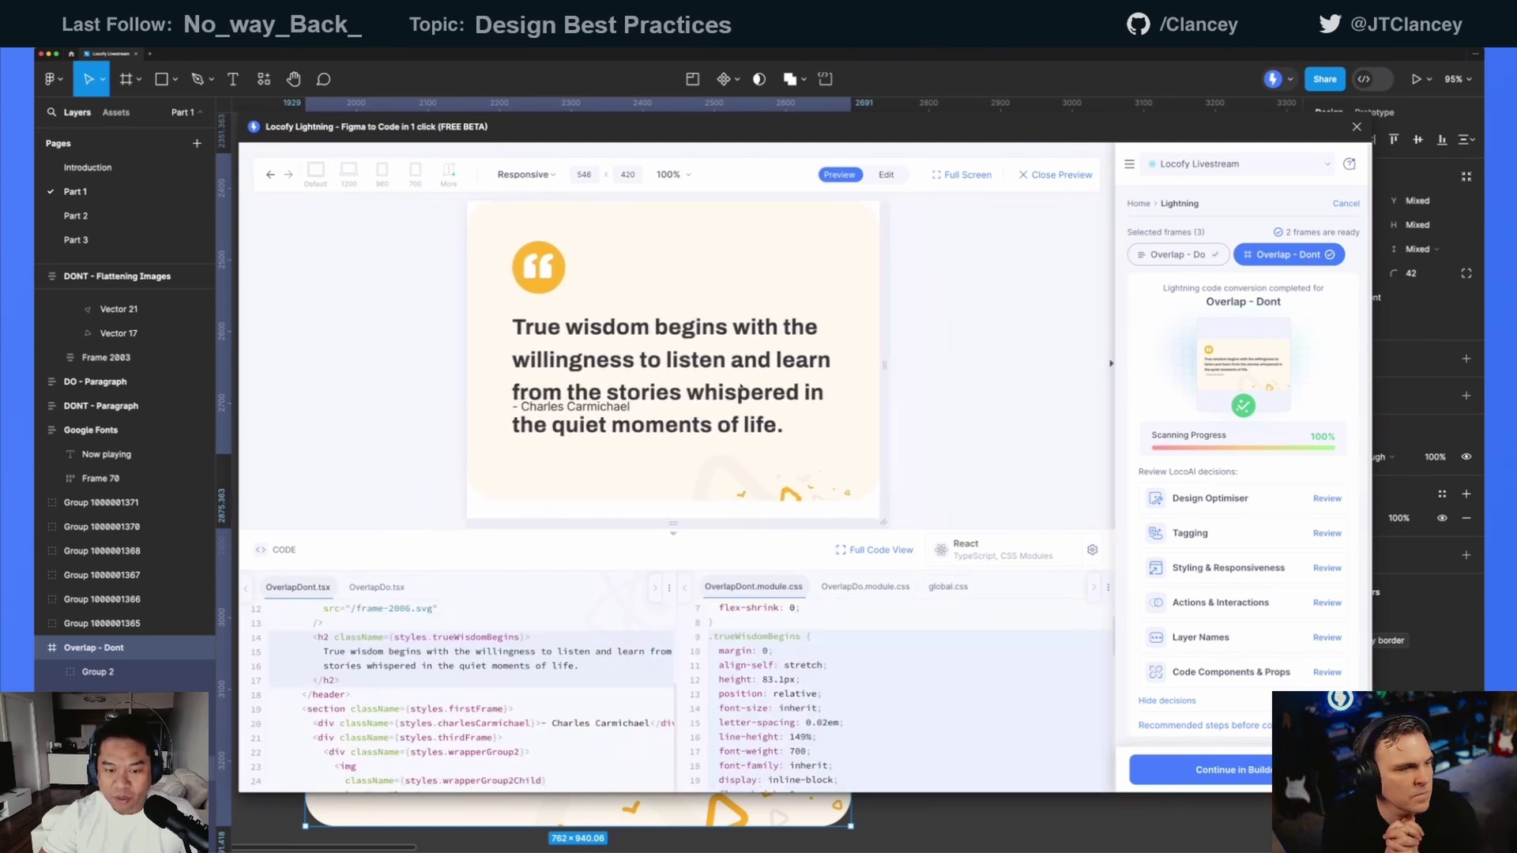
pyautogui.moveTo(632, 407); pyautogui.dragTo(512, 406)
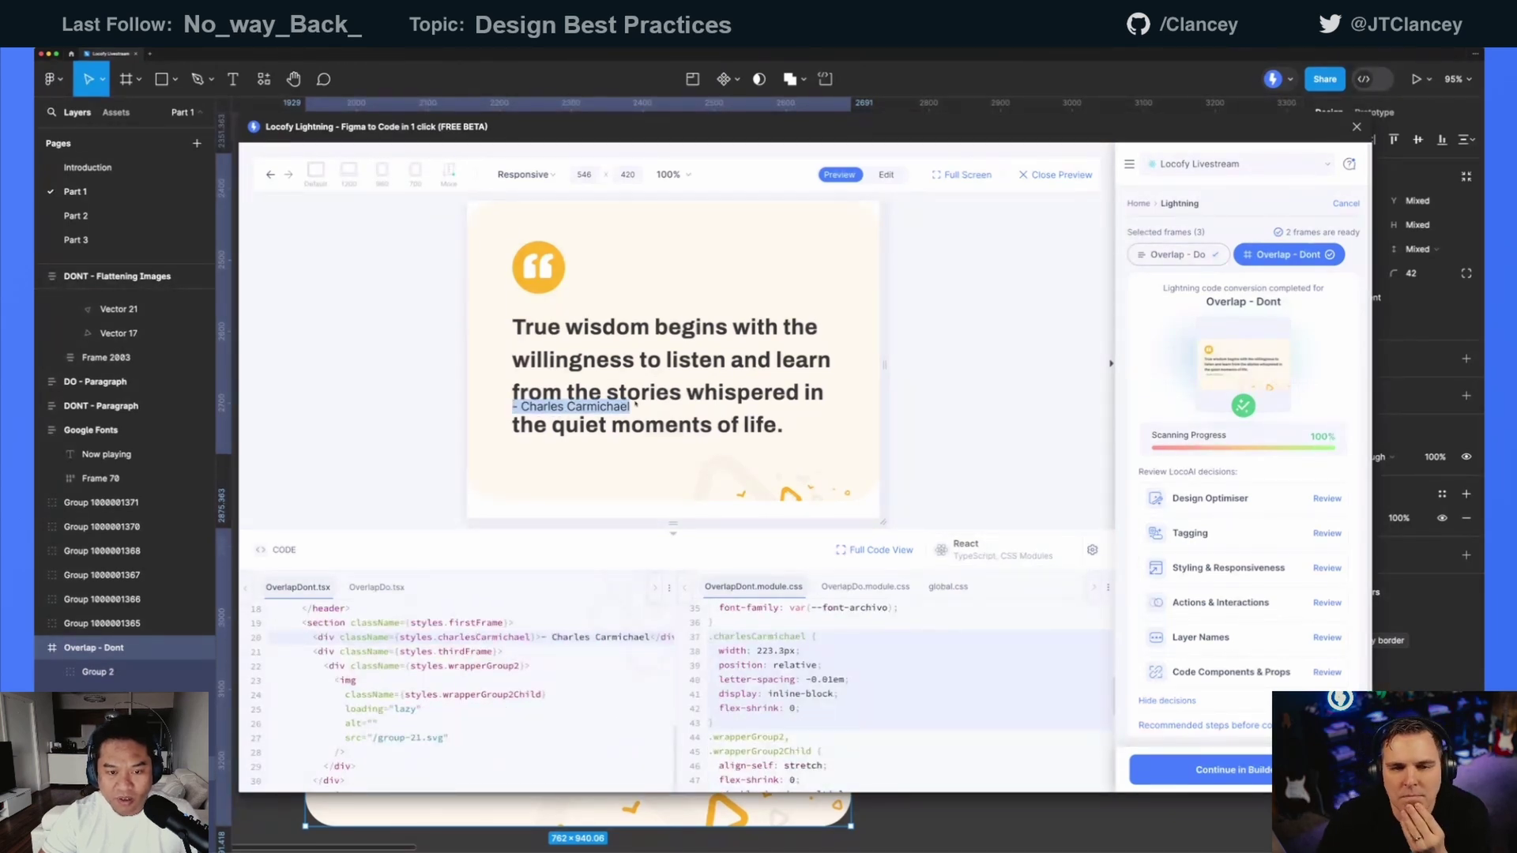
pyautogui.click(598, 405)
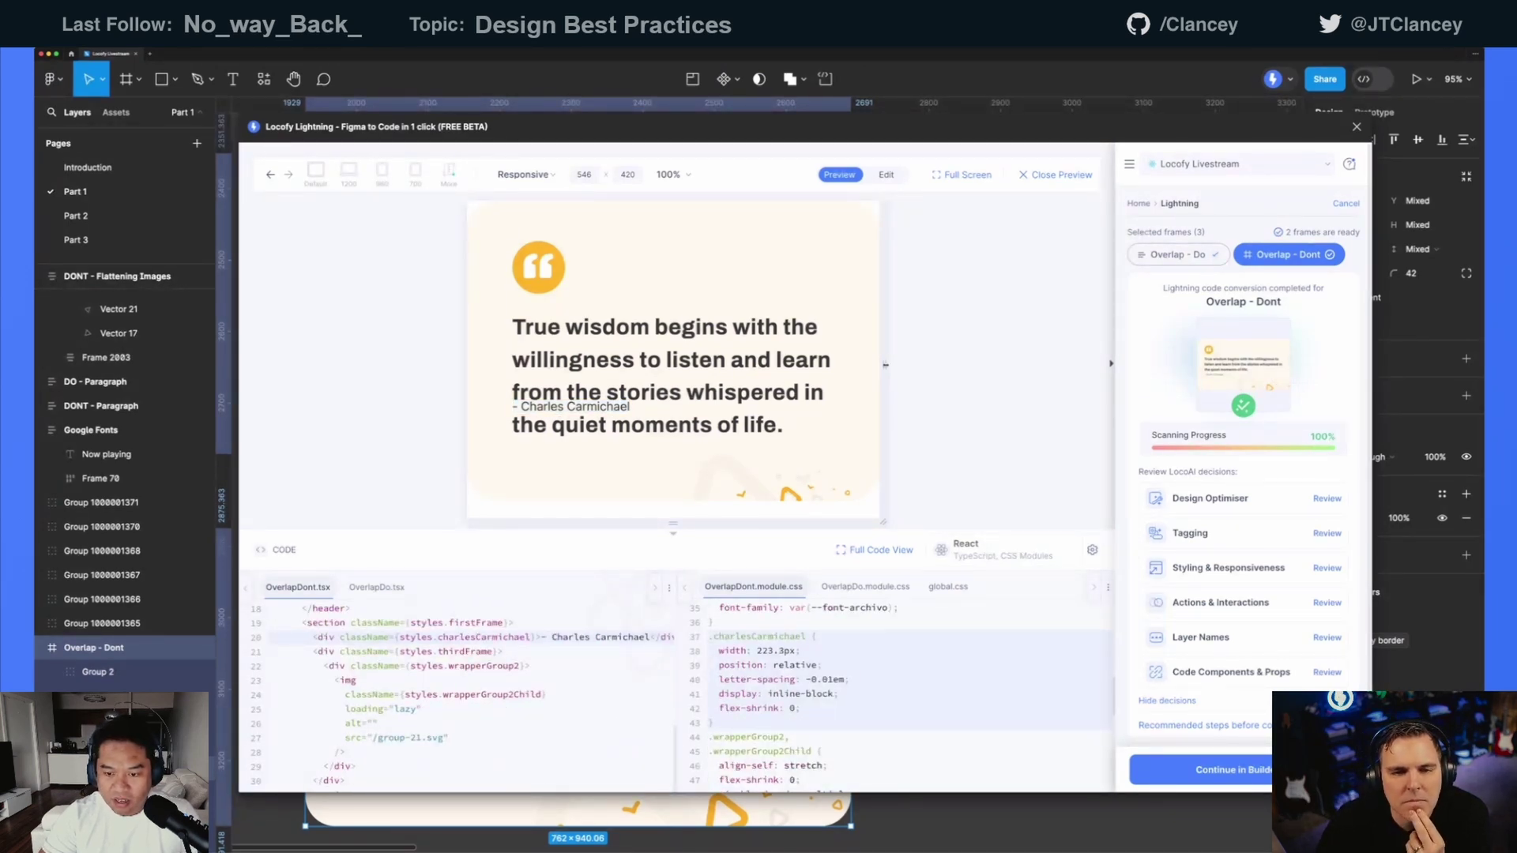
pyautogui.moveTo(885, 365); pyautogui.dragTo(954, 364)
pyautogui.moveTo(575, 425); pyautogui.dragTo(451, 424)
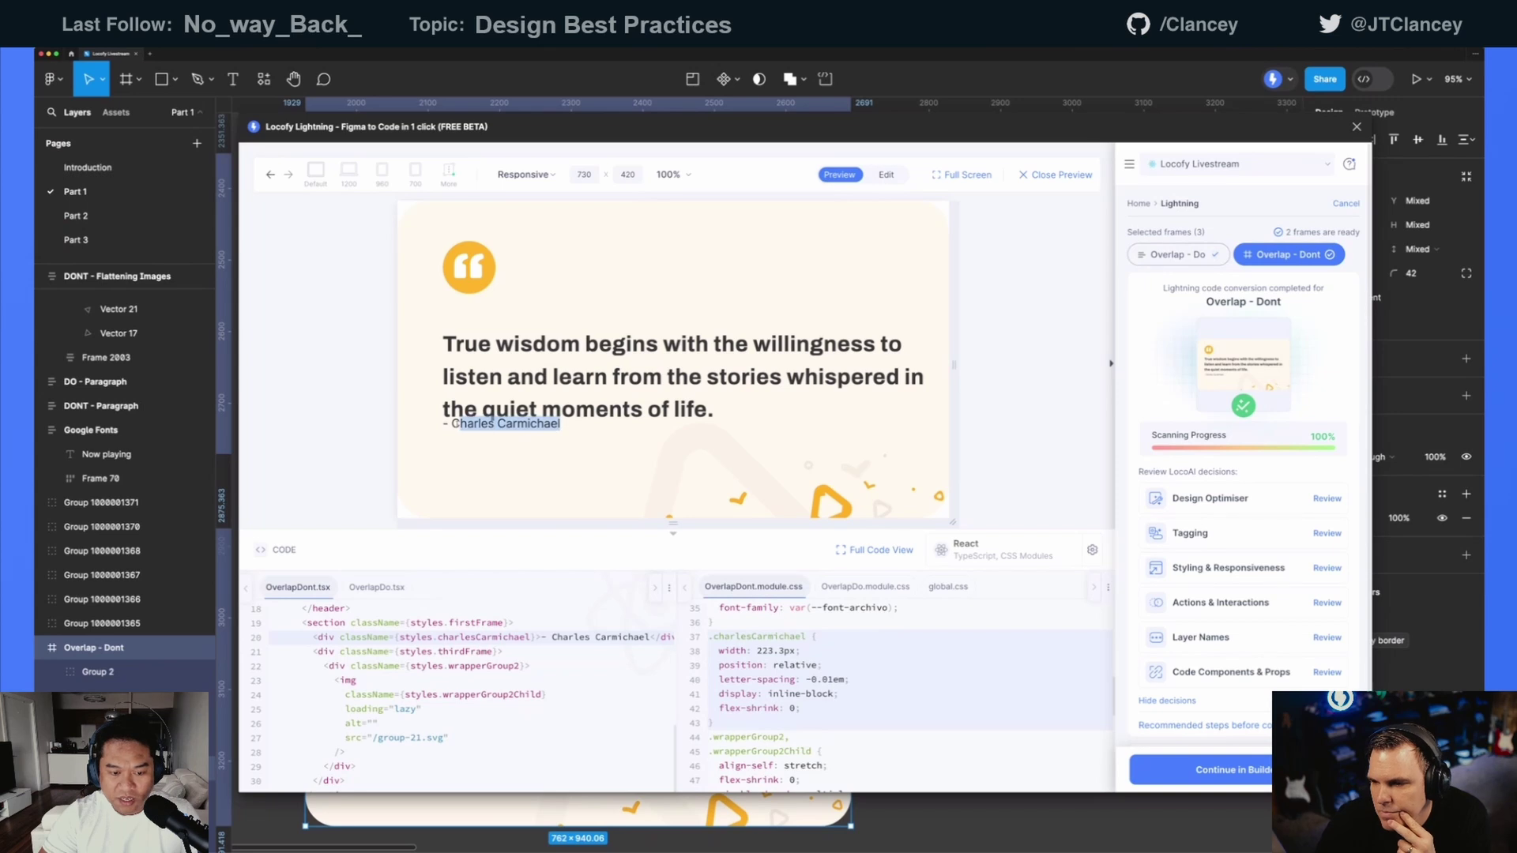
pyautogui.click(608, 433)
# - Test the Overlap - Do preview by dismissing the missing-font notice, narrowing it to 626 px and widening it to 734 px
pyautogui.click(1183, 254)
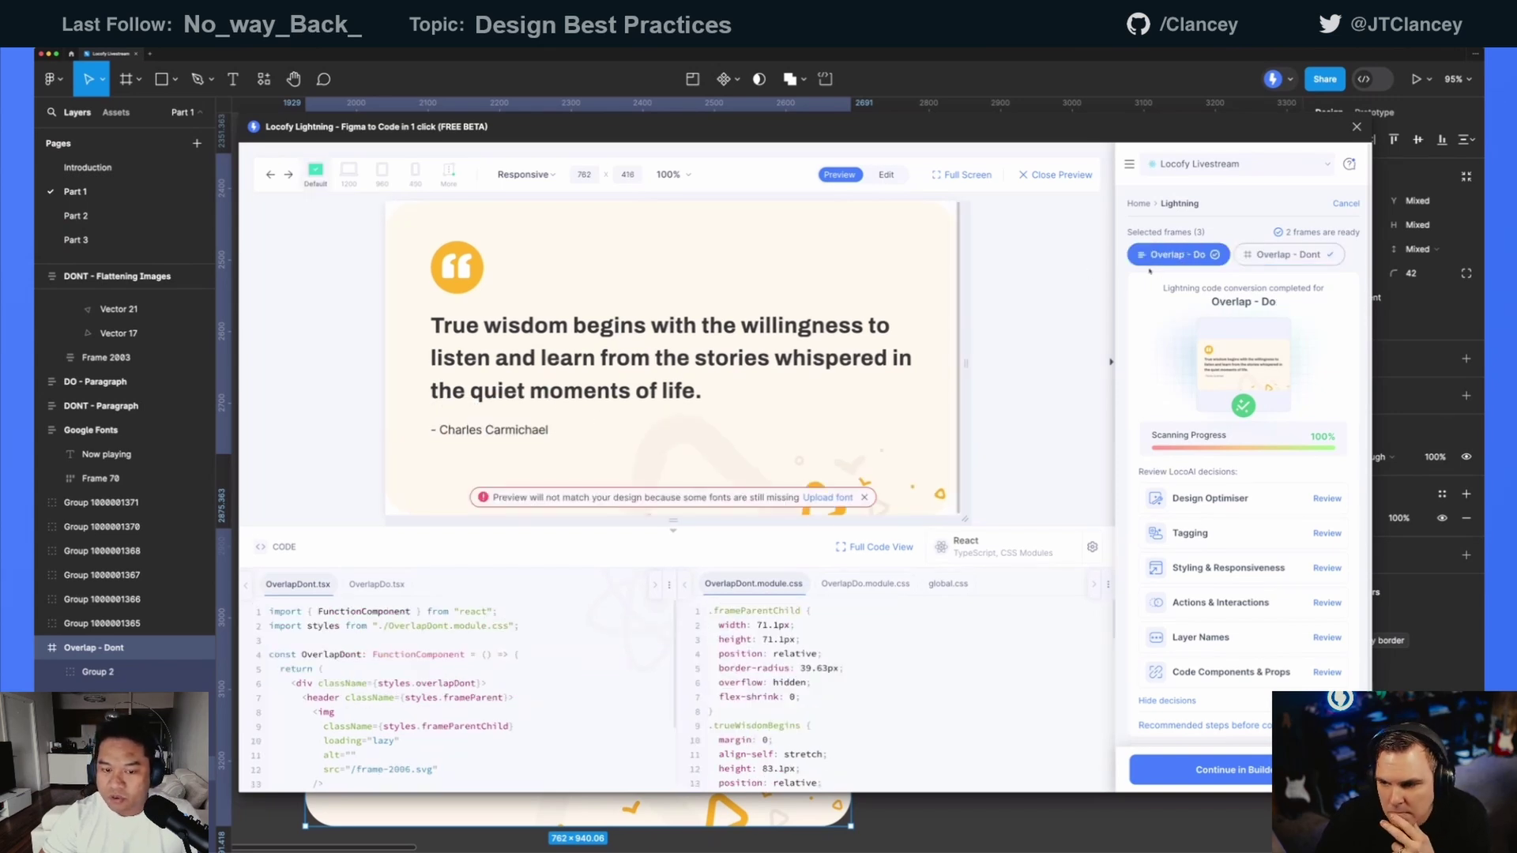
pyautogui.click(865, 498)
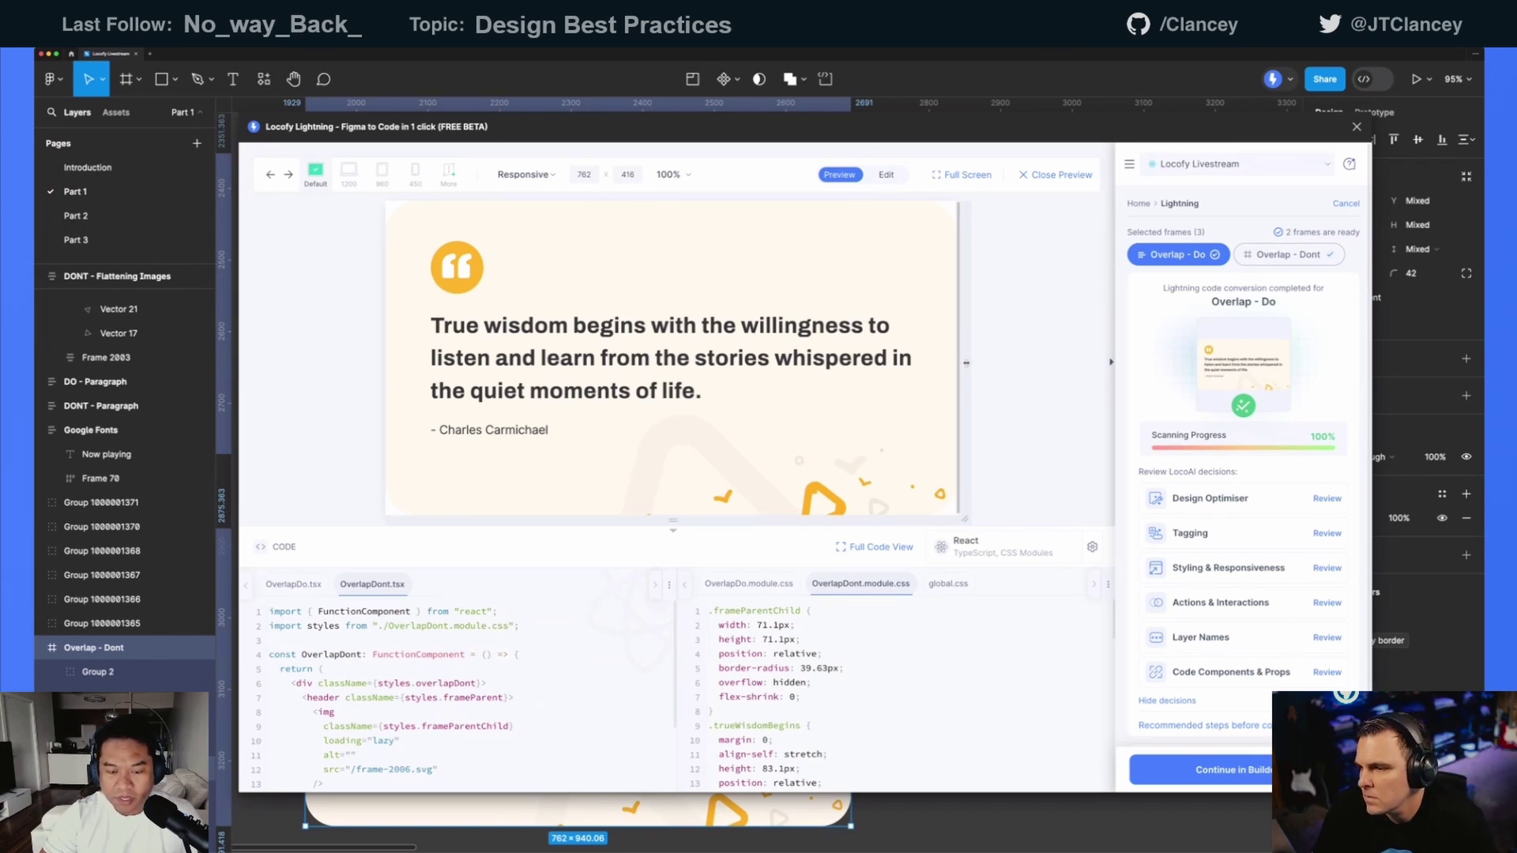
pyautogui.moveTo(966, 363); pyautogui.dragTo(914, 362)
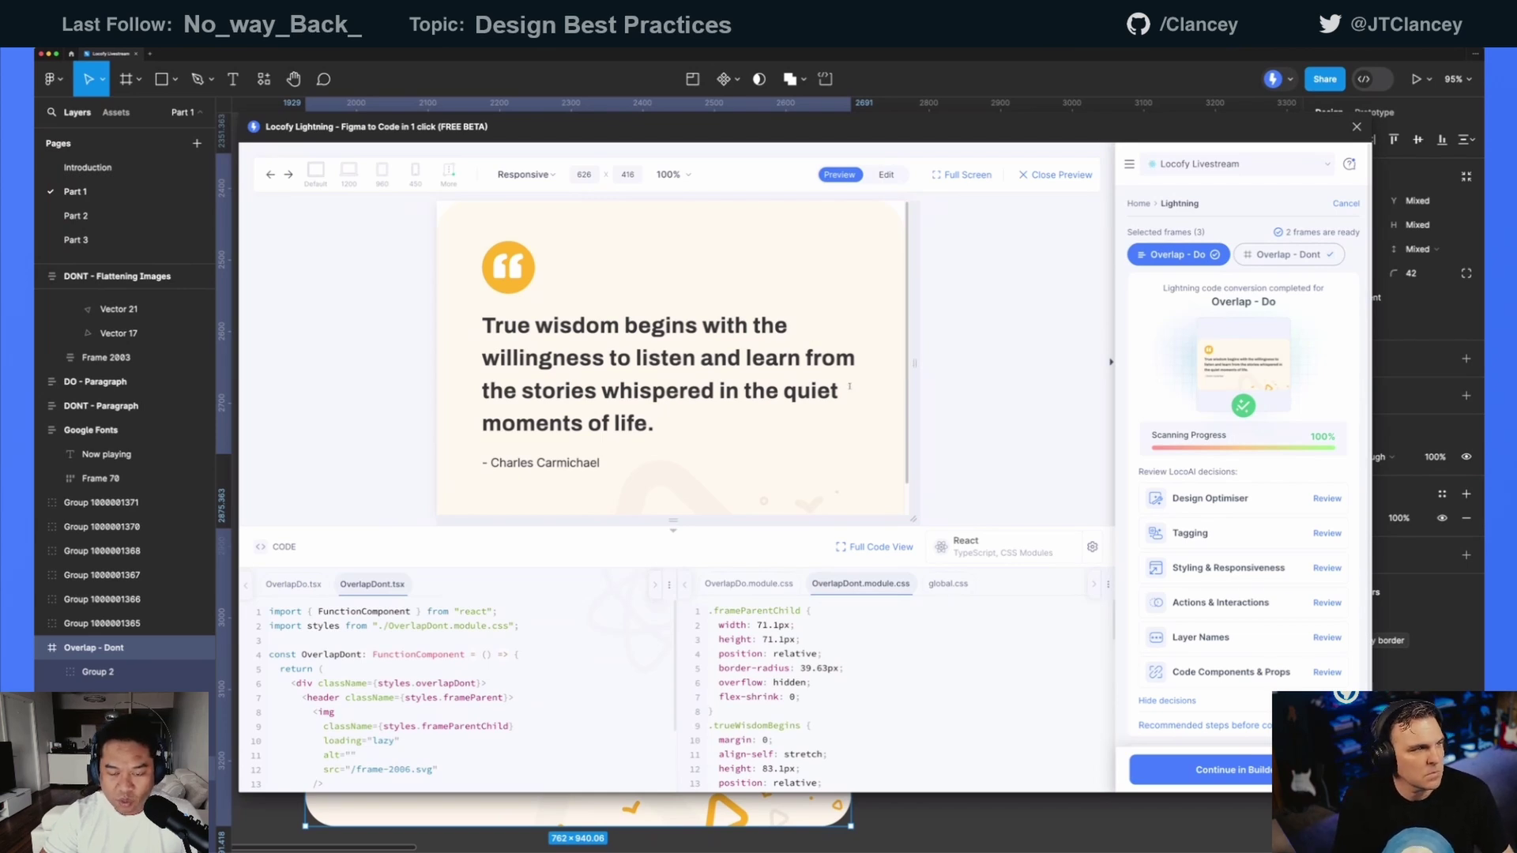
pyautogui.moveTo(912, 365); pyautogui.dragTo(953, 364)
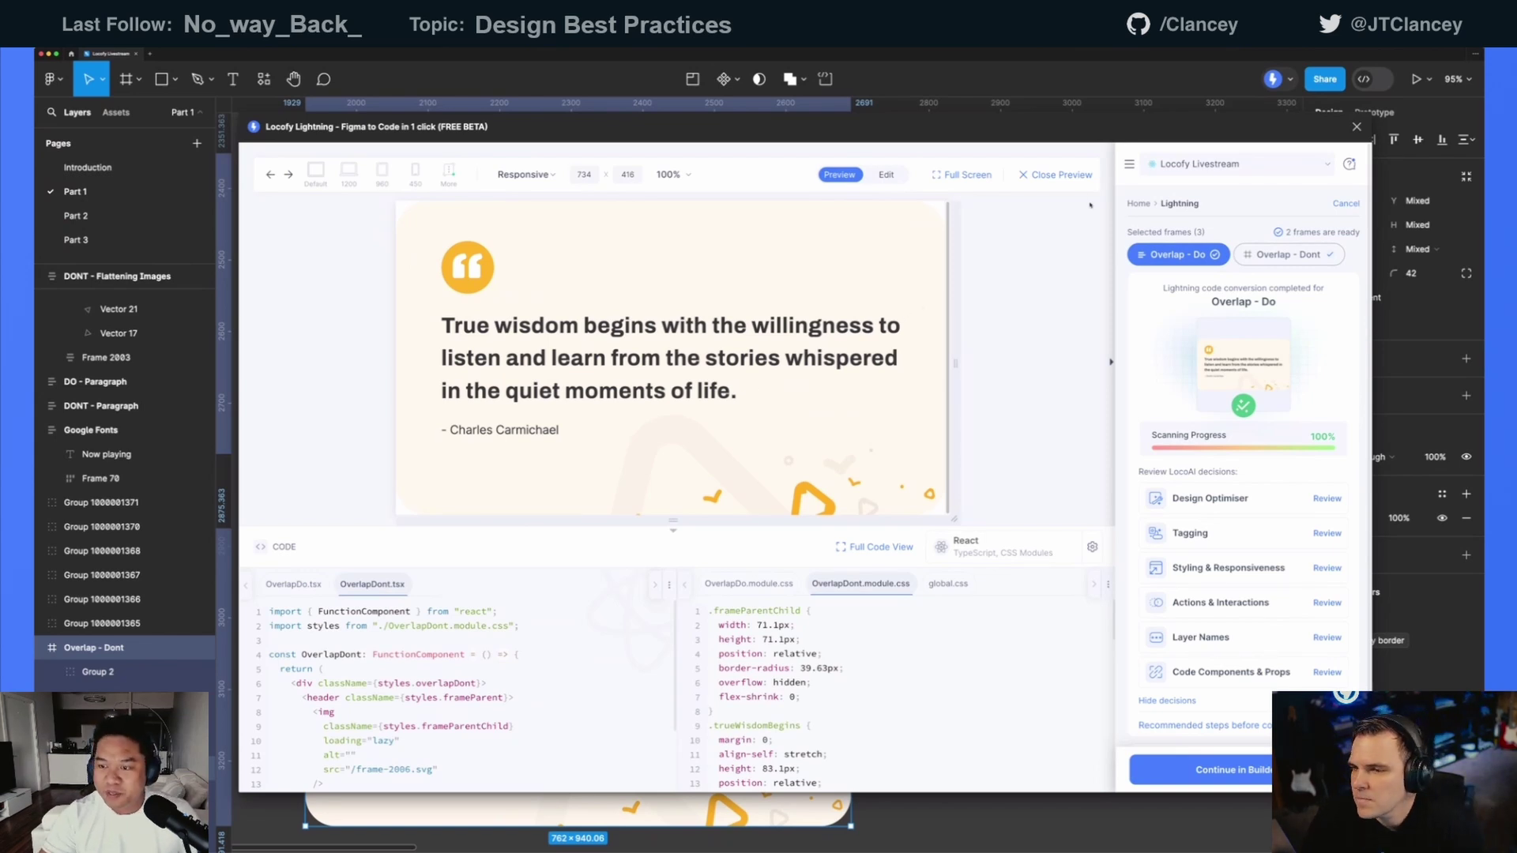
# - Leave the generated code for the Lightning home view and select the Google Fonts frame in the "Use google fonts when possible" section
pyautogui.click(1138, 204)
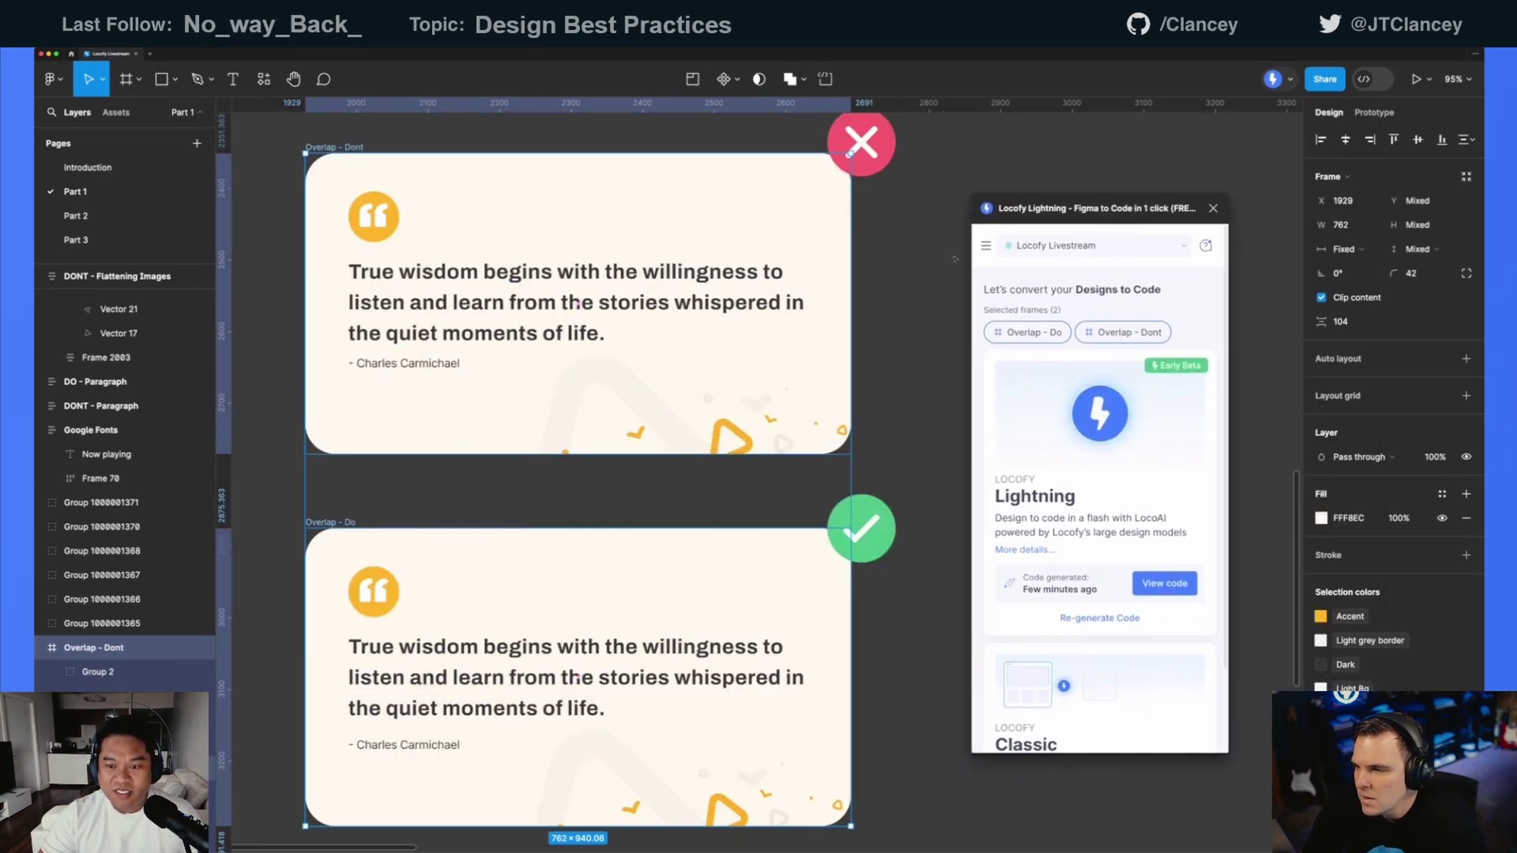
pyautogui.press('Escape')
pyautogui.scroll(-2, 553, 475)
pyautogui.scroll(-3, 760, 324)
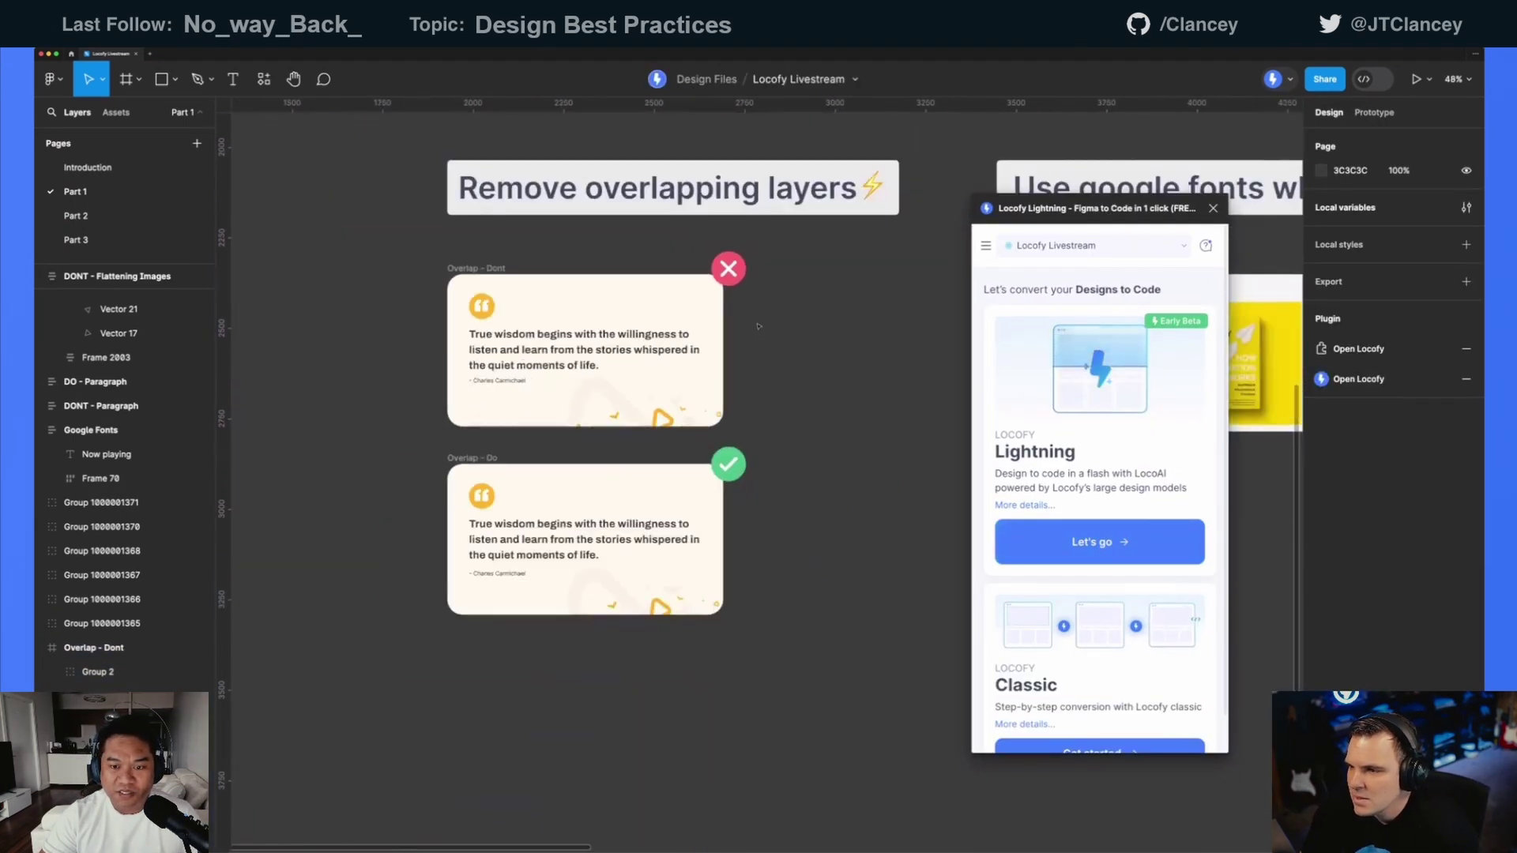
pyautogui.hscroll(8, 712, 316)
pyautogui.scroll(4, 602, 303)
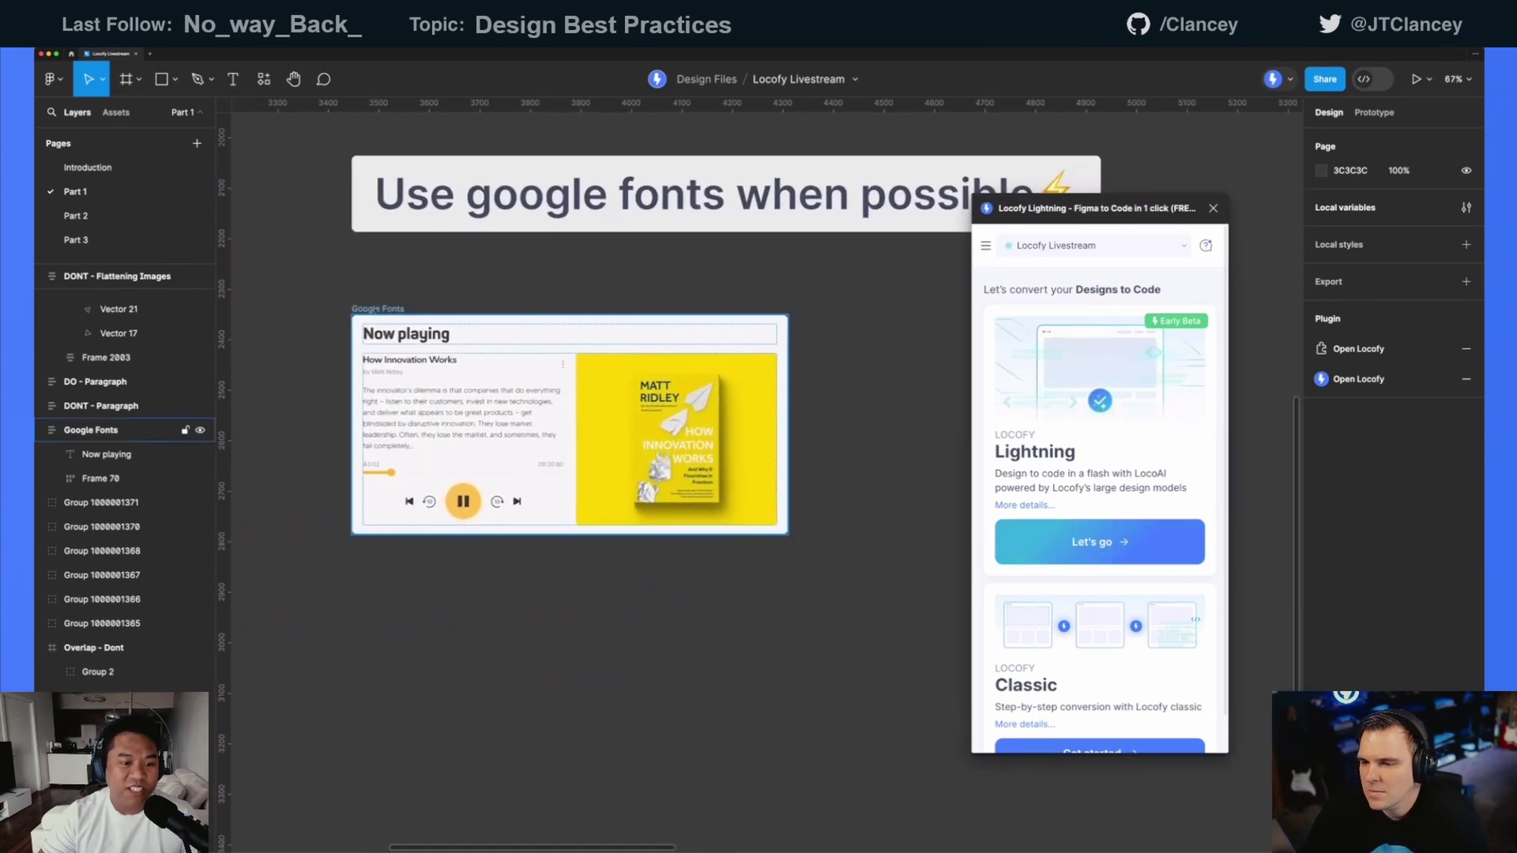
pyautogui.click(387, 307)
pyautogui.scroll(1, 622, 315)
pyautogui.scroll(2, 621, 316)
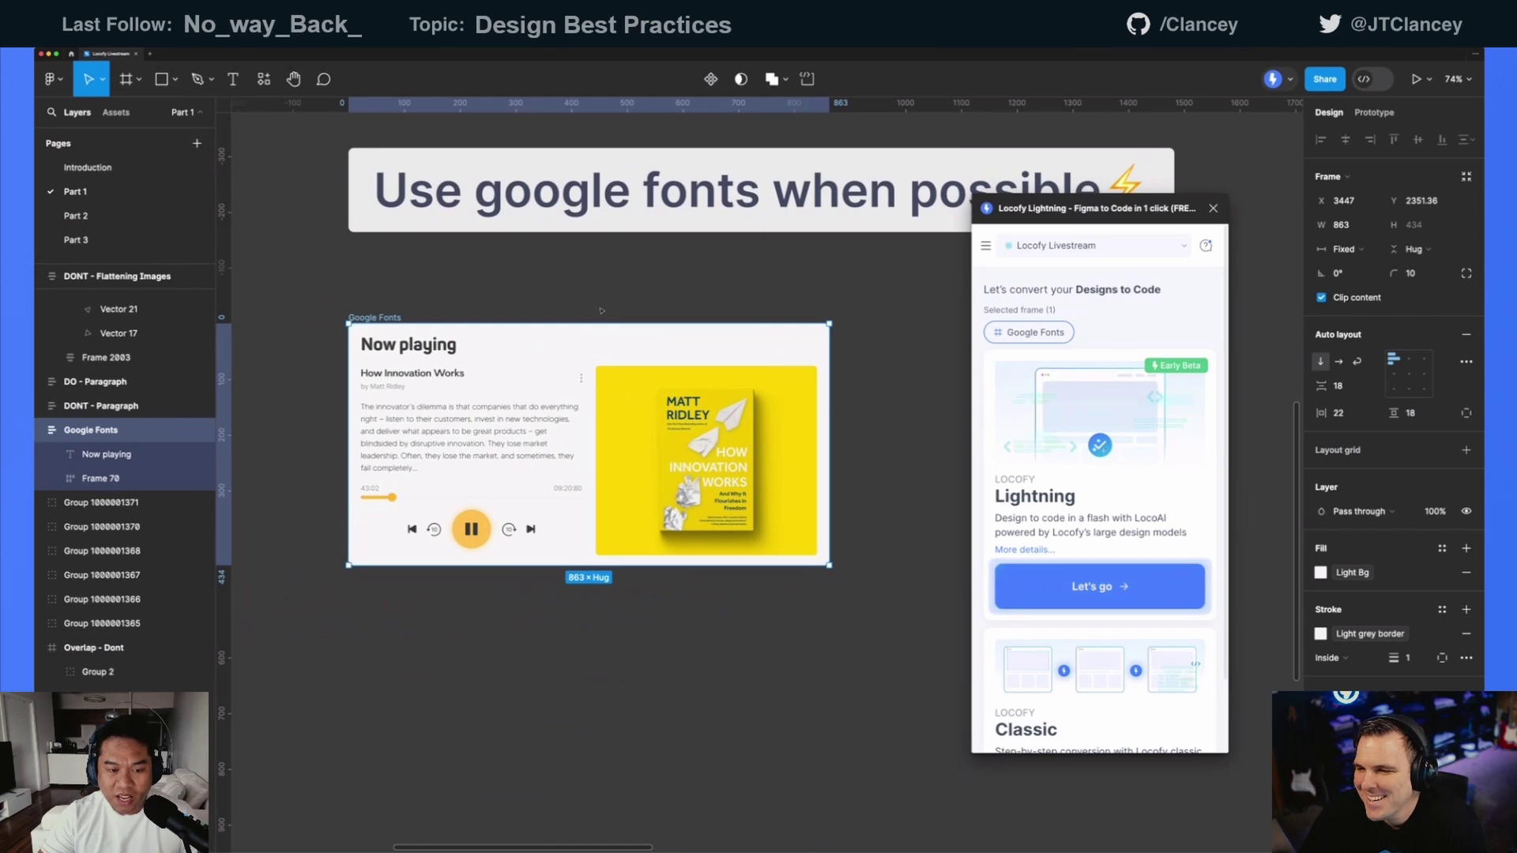
pyautogui.scroll(2, 602, 310)
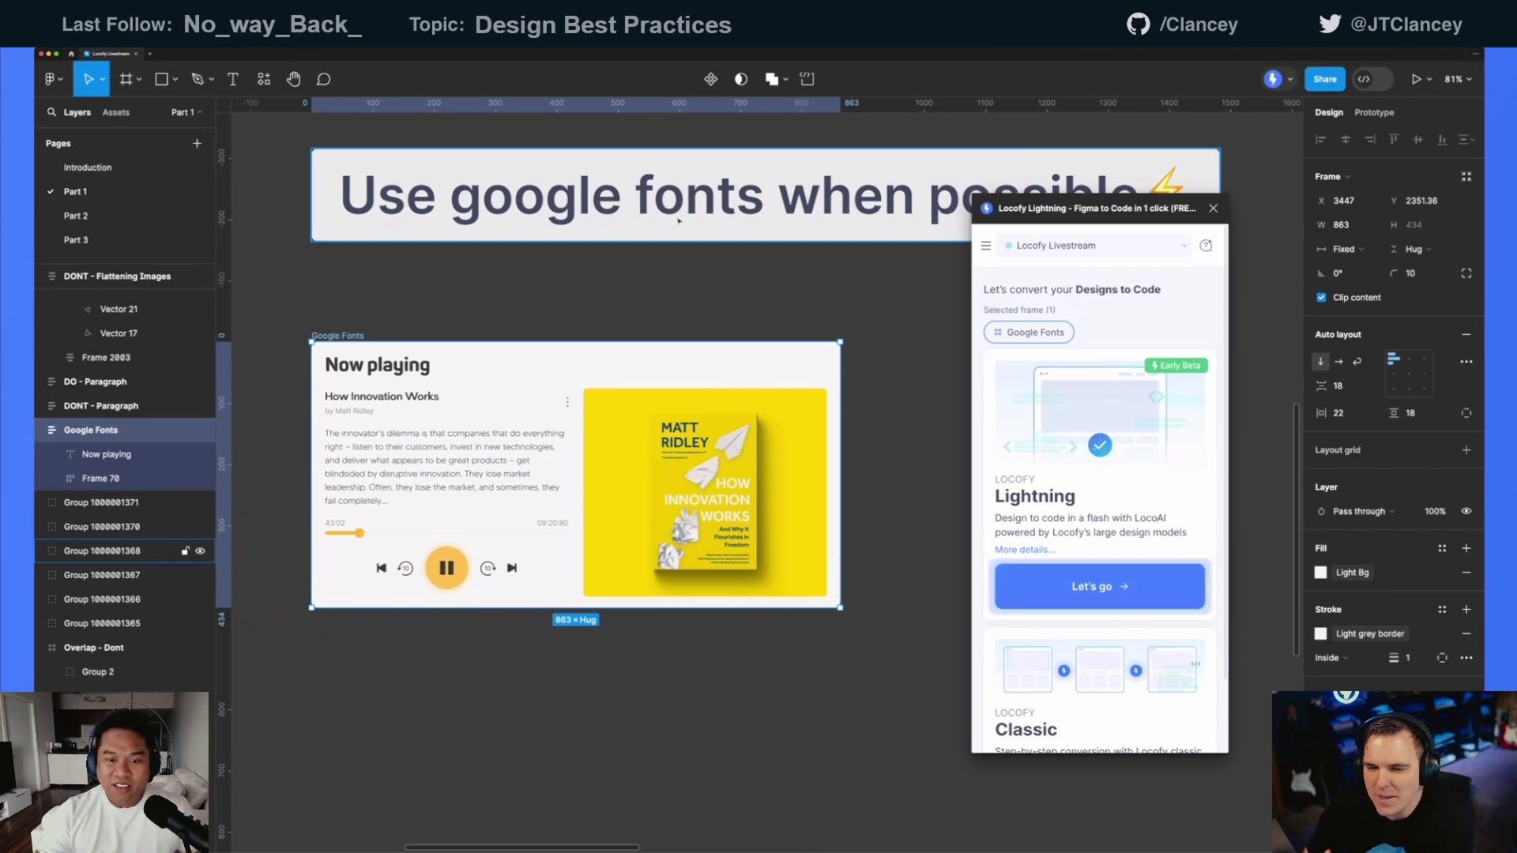
# - Clear the selection and move the Locofy Lightning window clear of the "Use google fonts when possible" heading to show the whole section
pyautogui.press('Escape')
pyautogui.hscroll(2, 678, 221)
pyautogui.moveTo(1043, 218); pyautogui.dragTo(1084, 267)
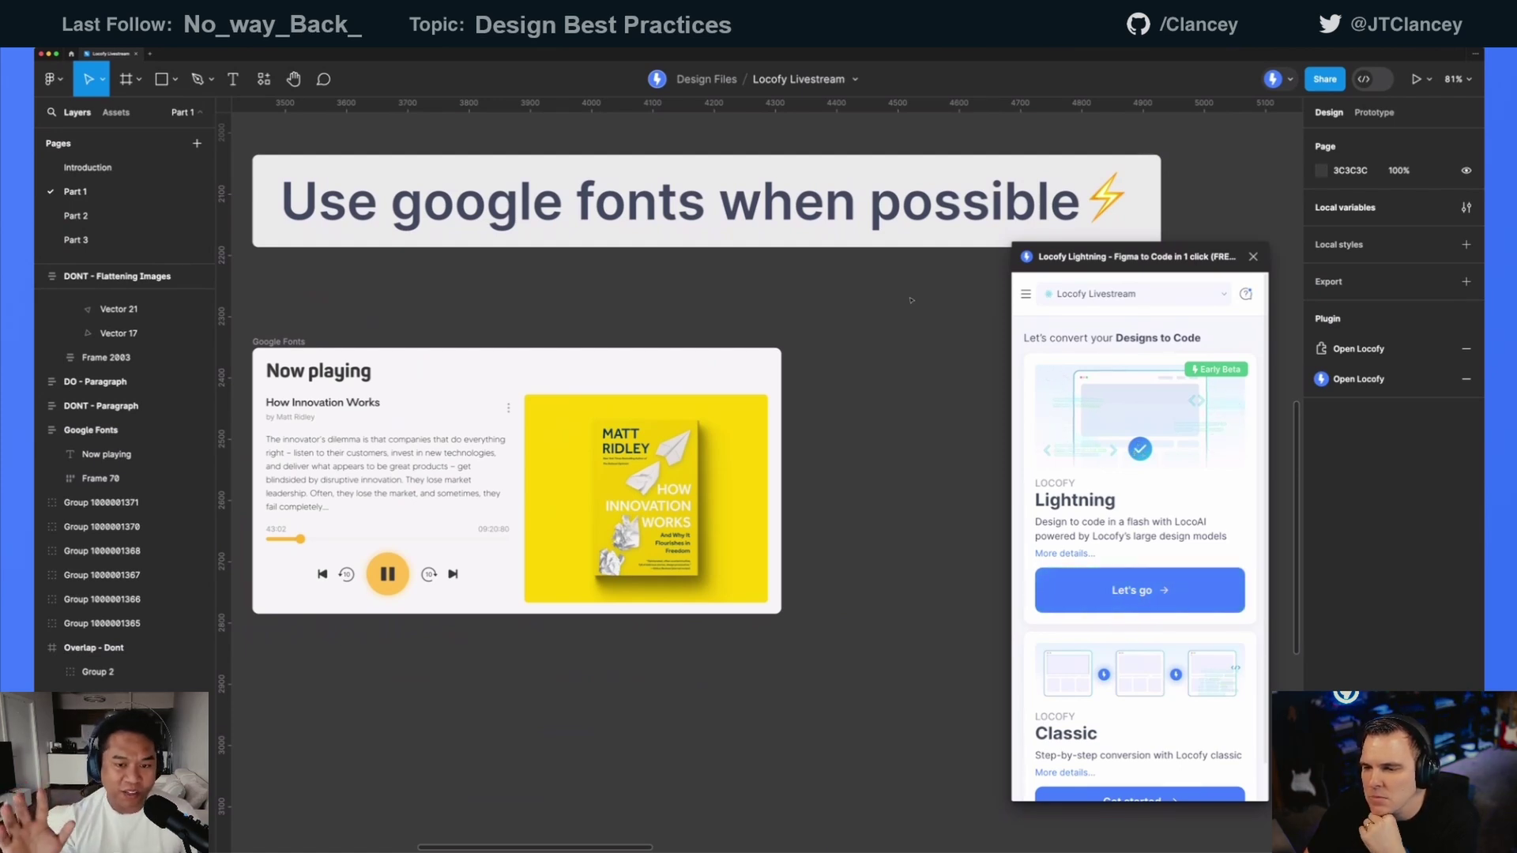
pyautogui.scroll(-3, 912, 300)
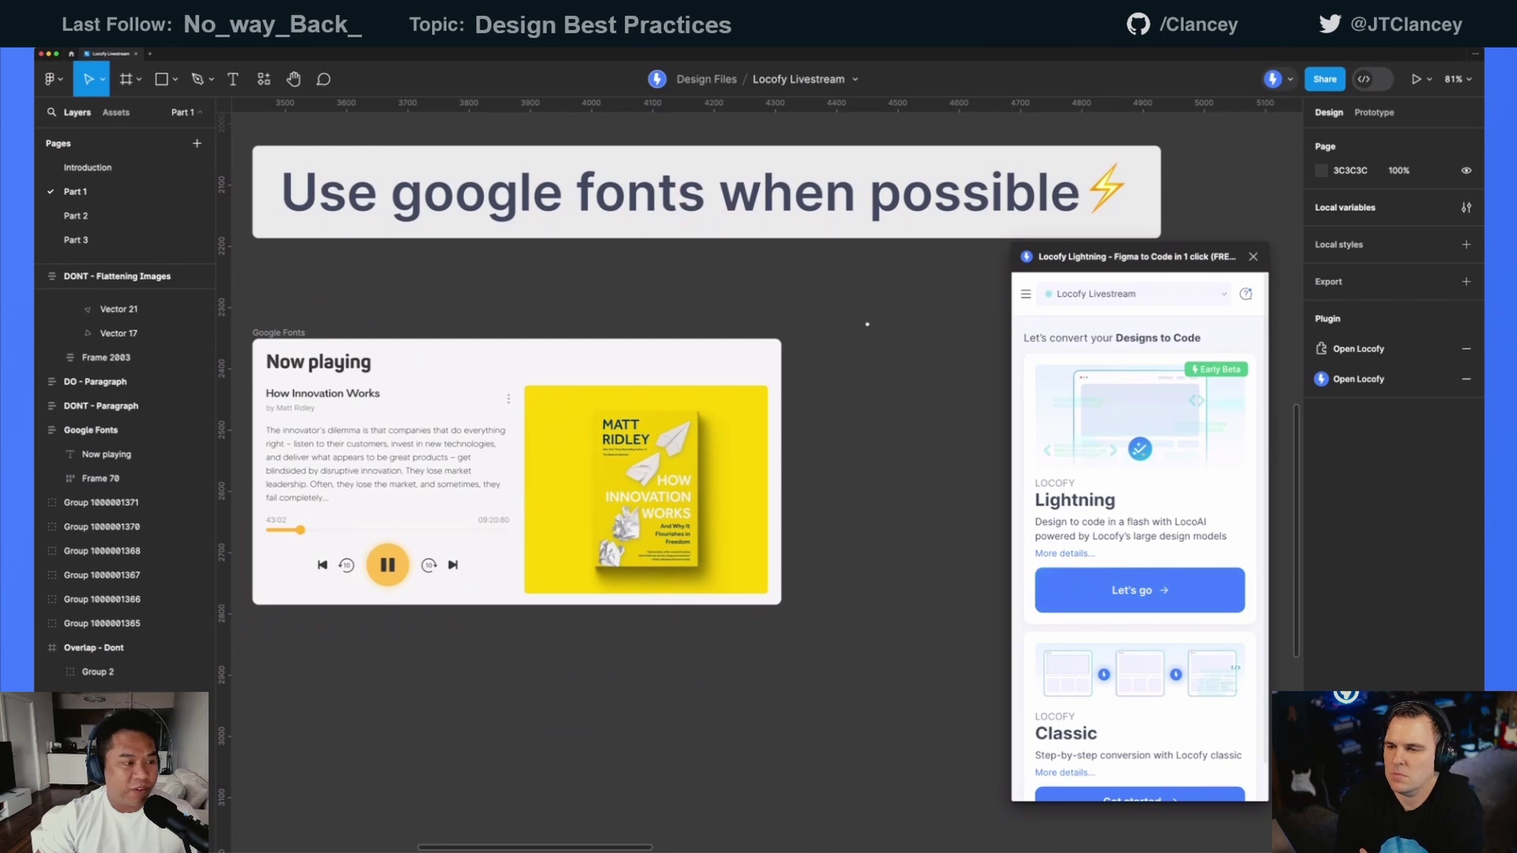
pyautogui.hscroll(-2, 885, 316)
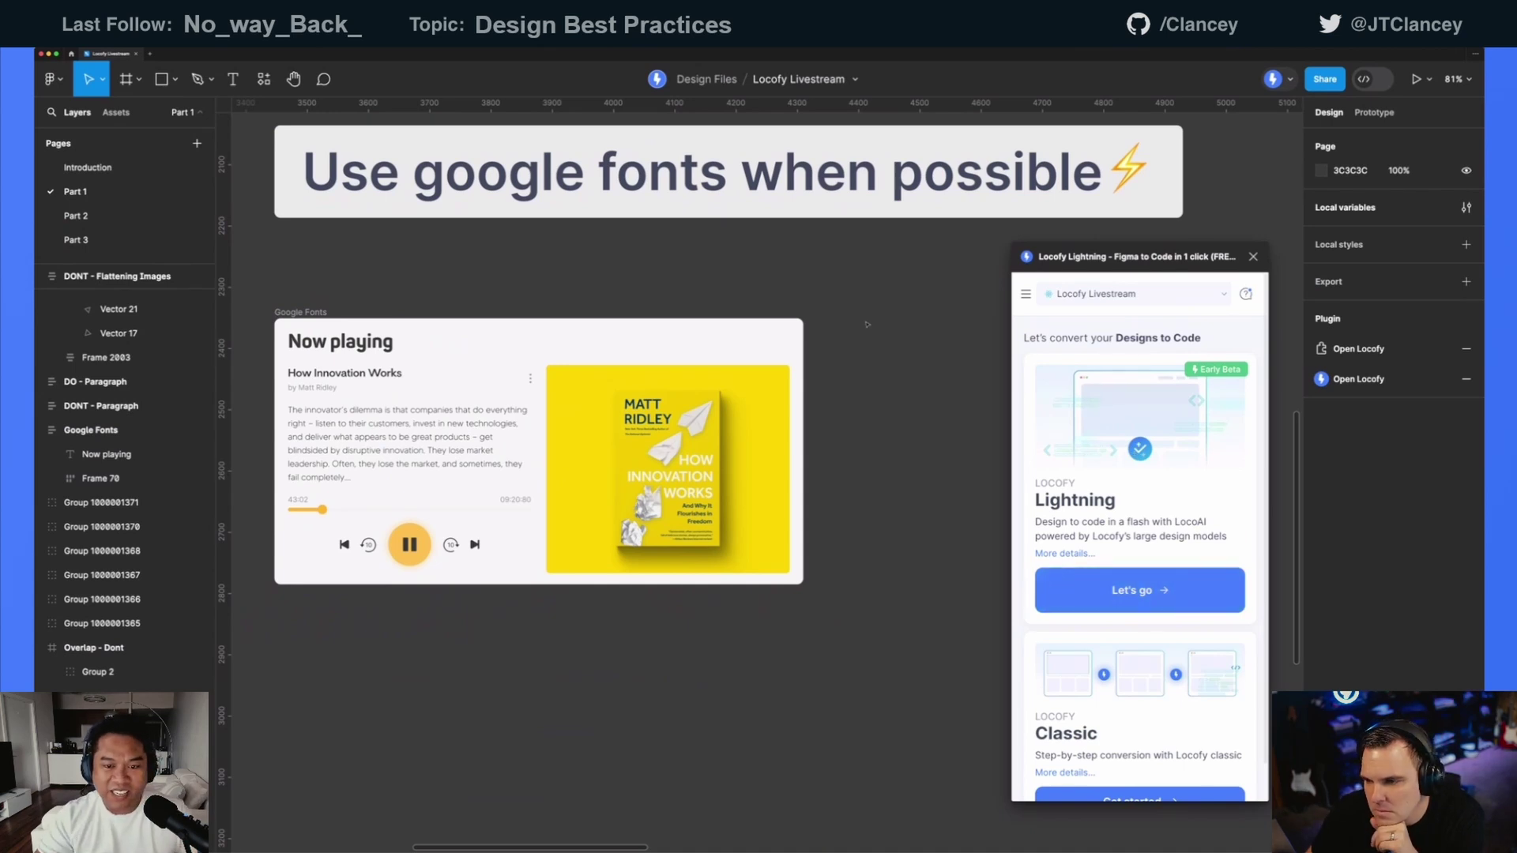
pyautogui.scroll(1, 868, 324)
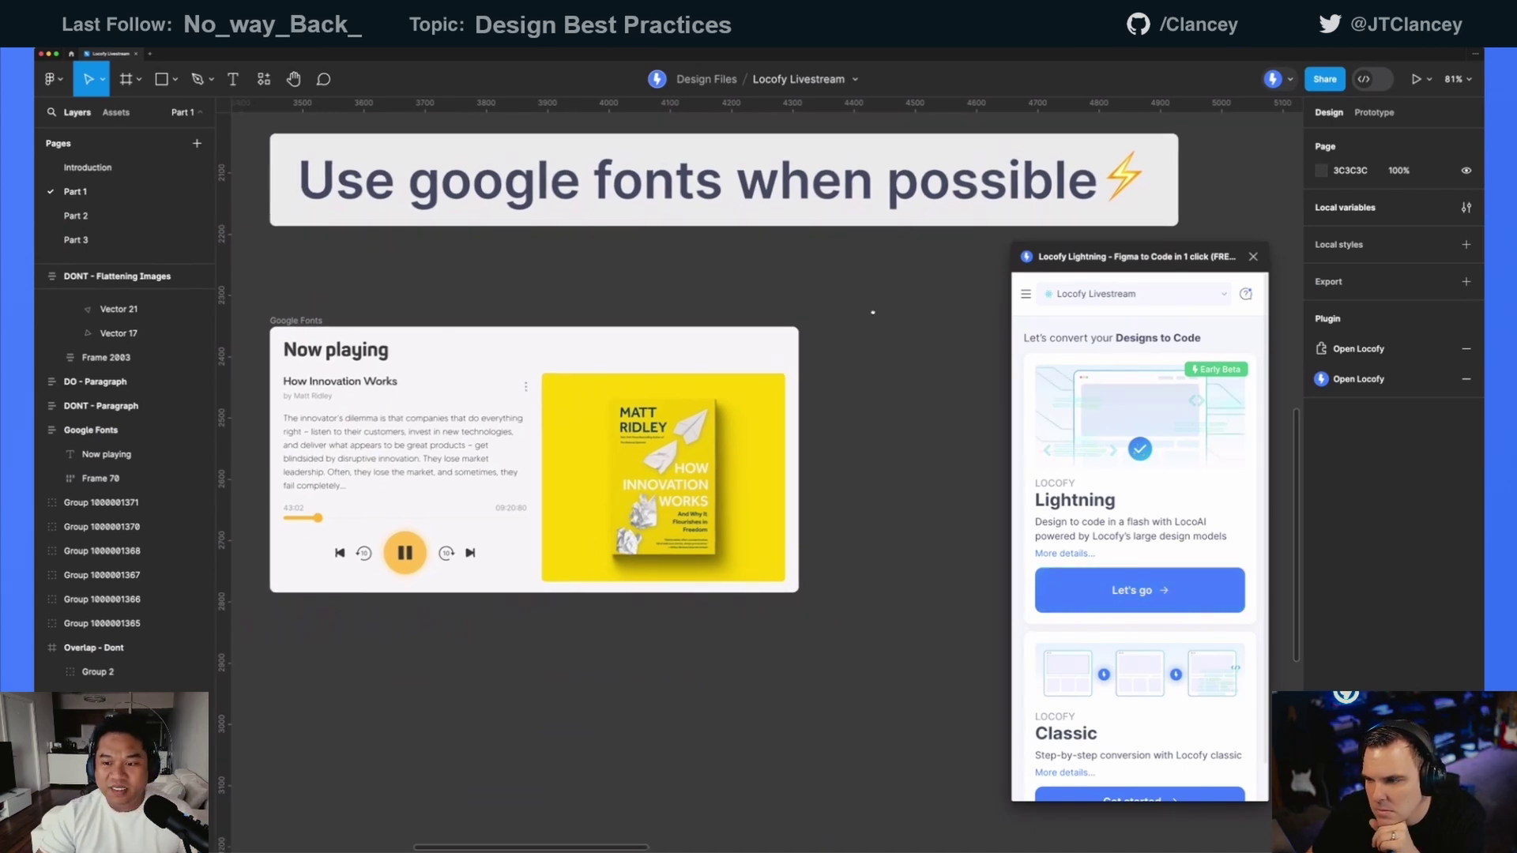
pyautogui.scroll(-1, 872, 312)
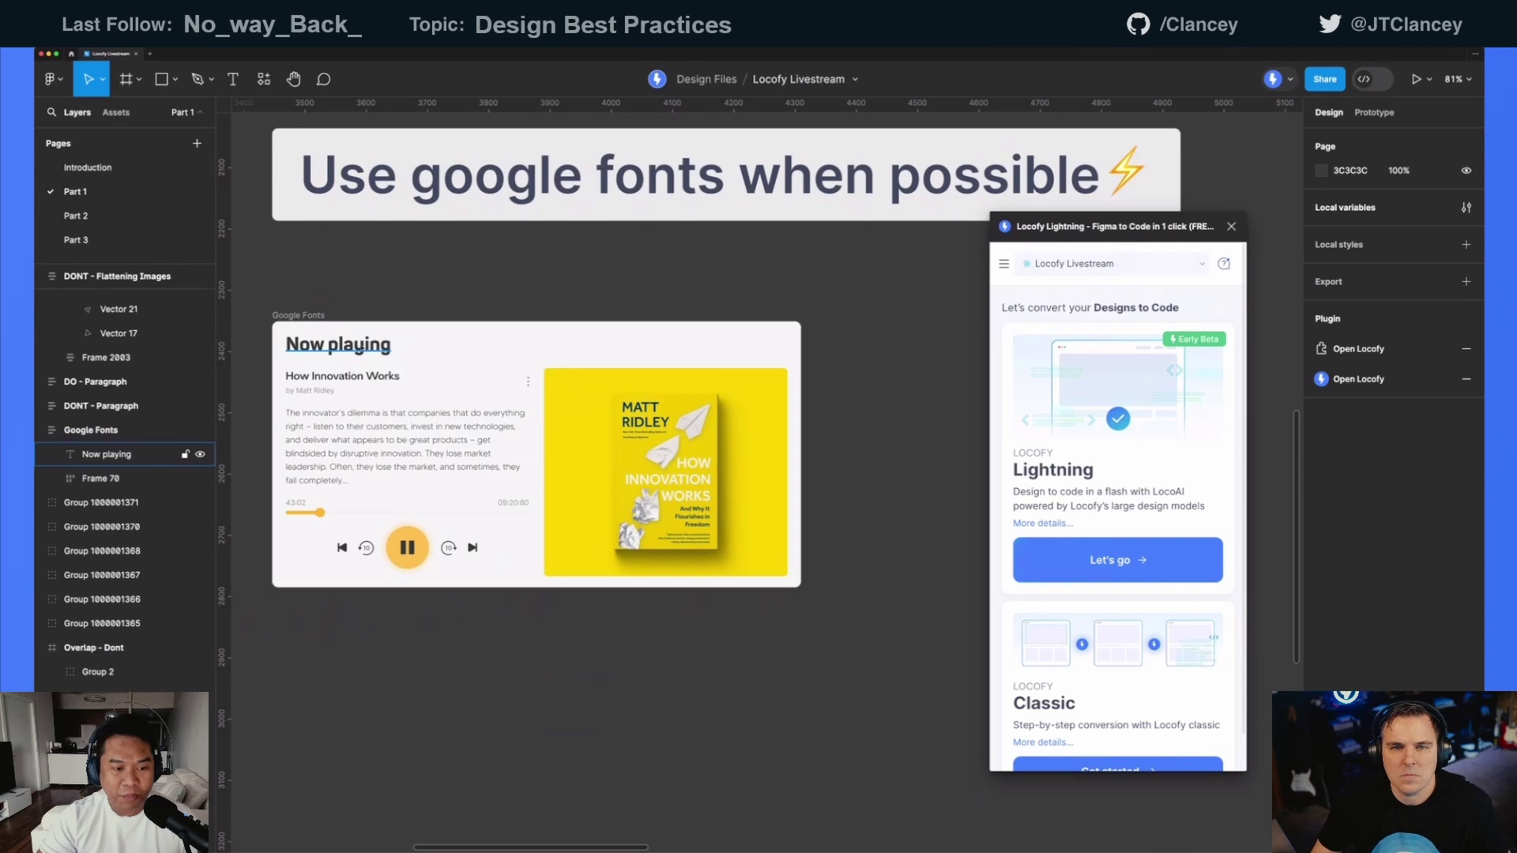
# - Check the font settings of the Now playing title, select the Google Fonts frame and launch Lightning for it
pyautogui.click(340, 345)
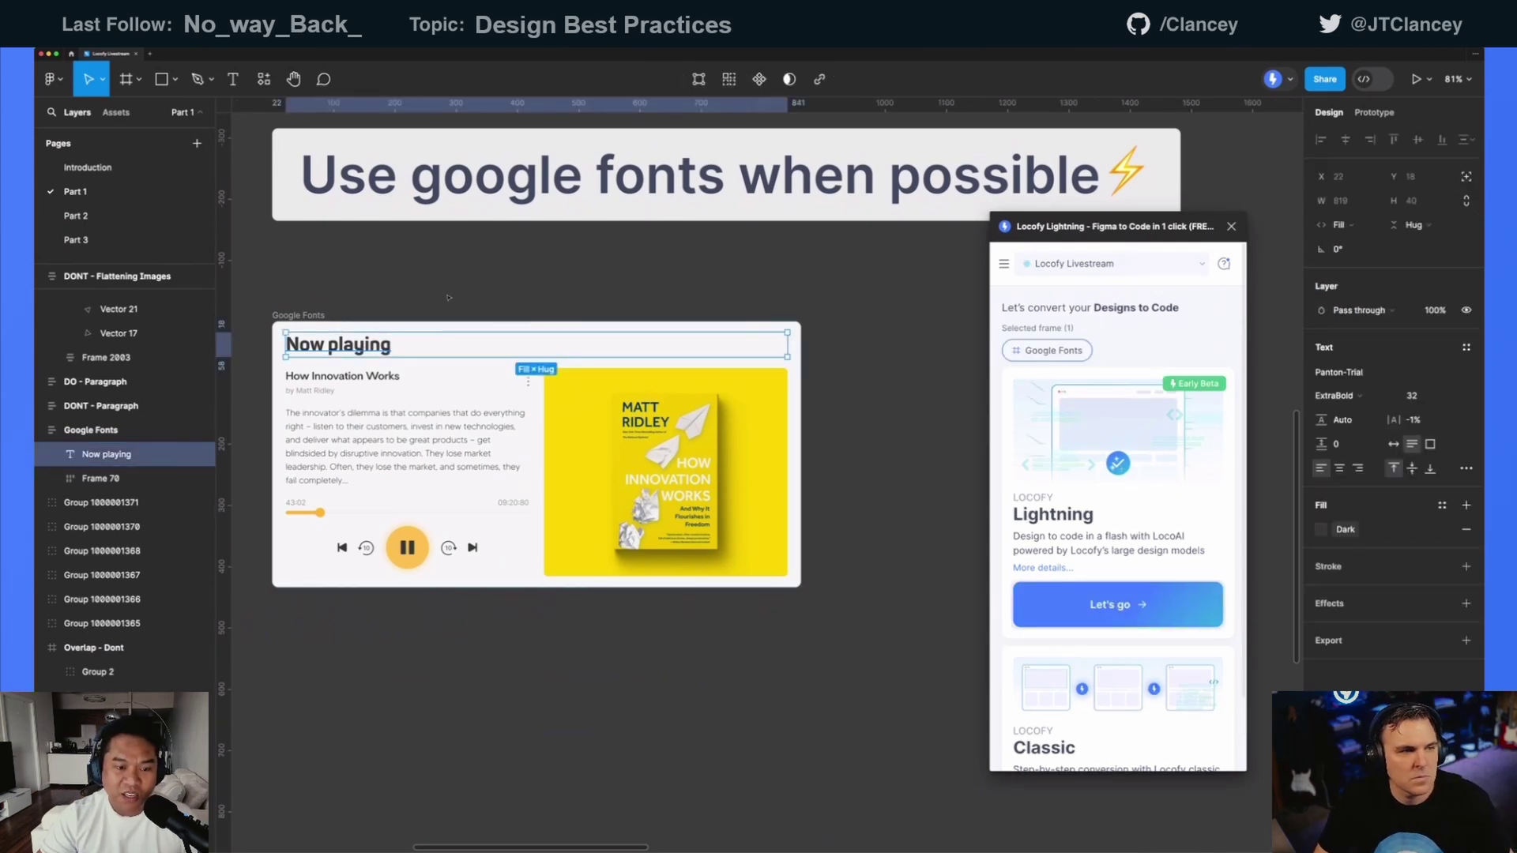
pyautogui.click(448, 298)
pyautogui.click(299, 315)
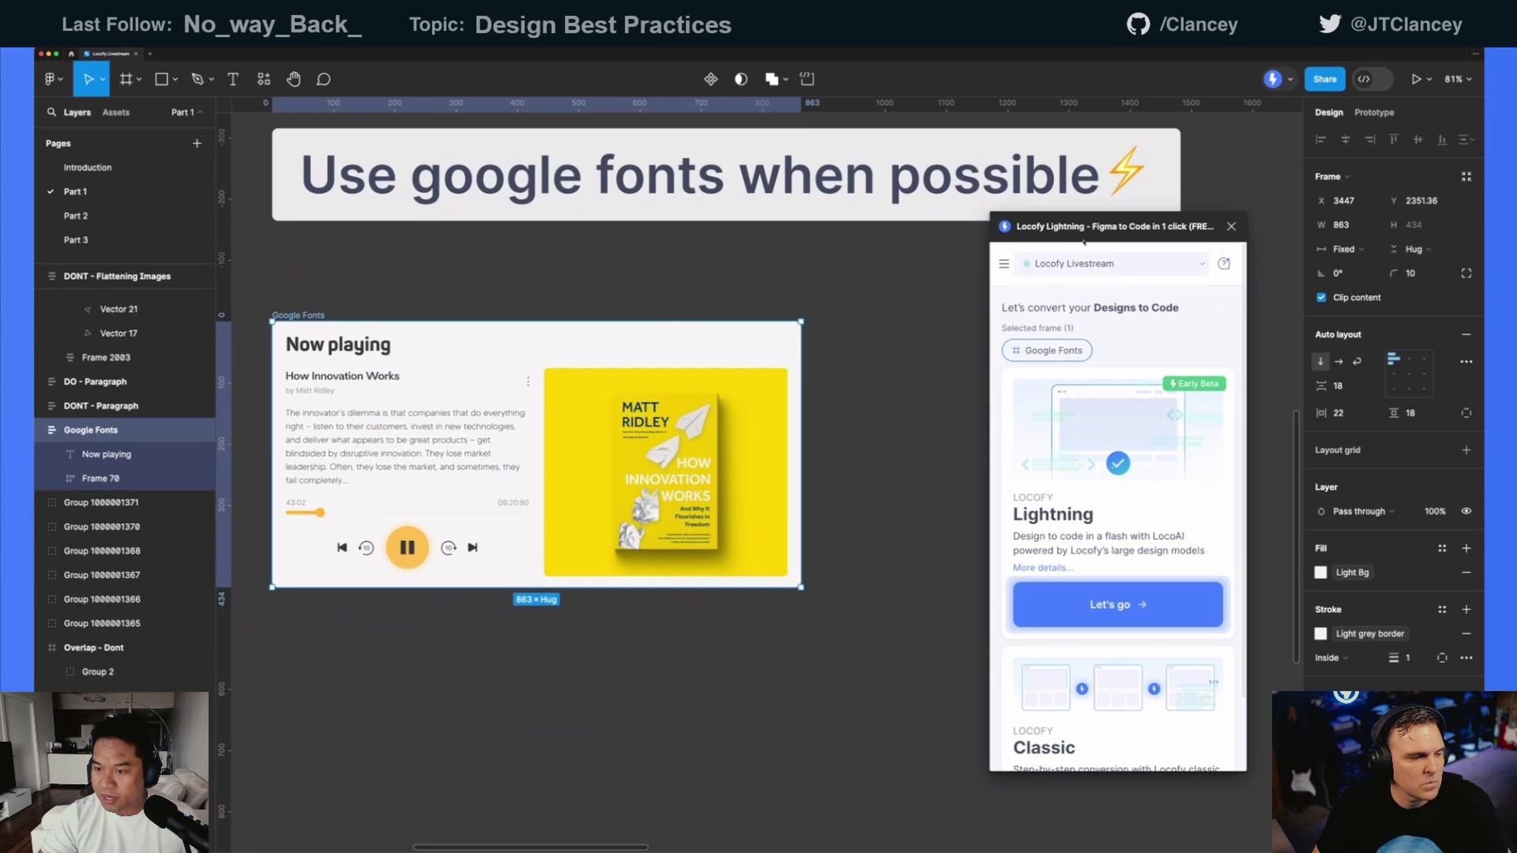
pyautogui.moveTo(1079, 226); pyautogui.dragTo(1062, 234)
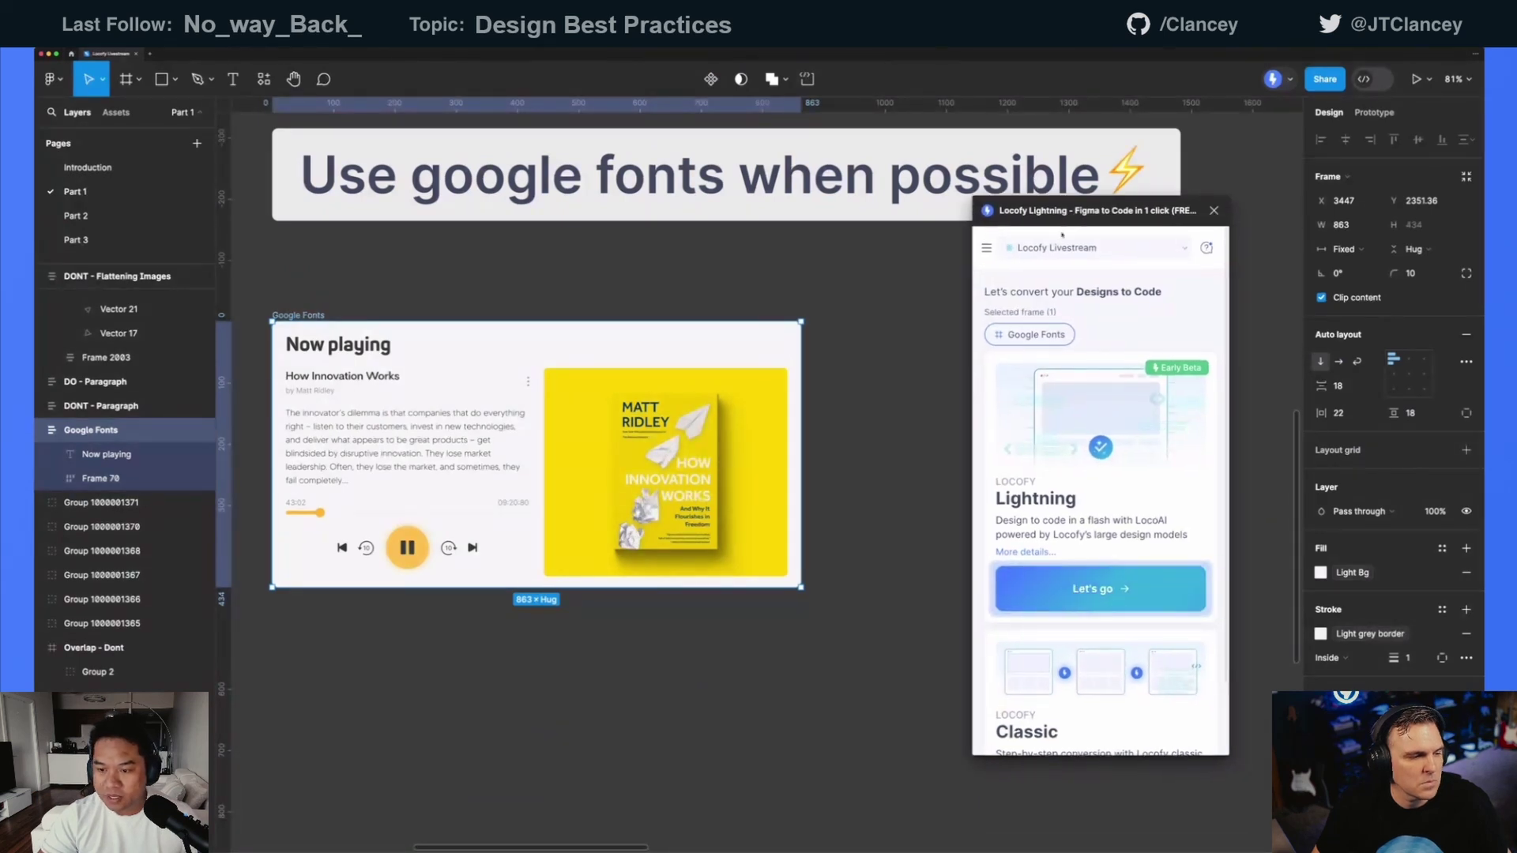
pyautogui.click(1104, 590)
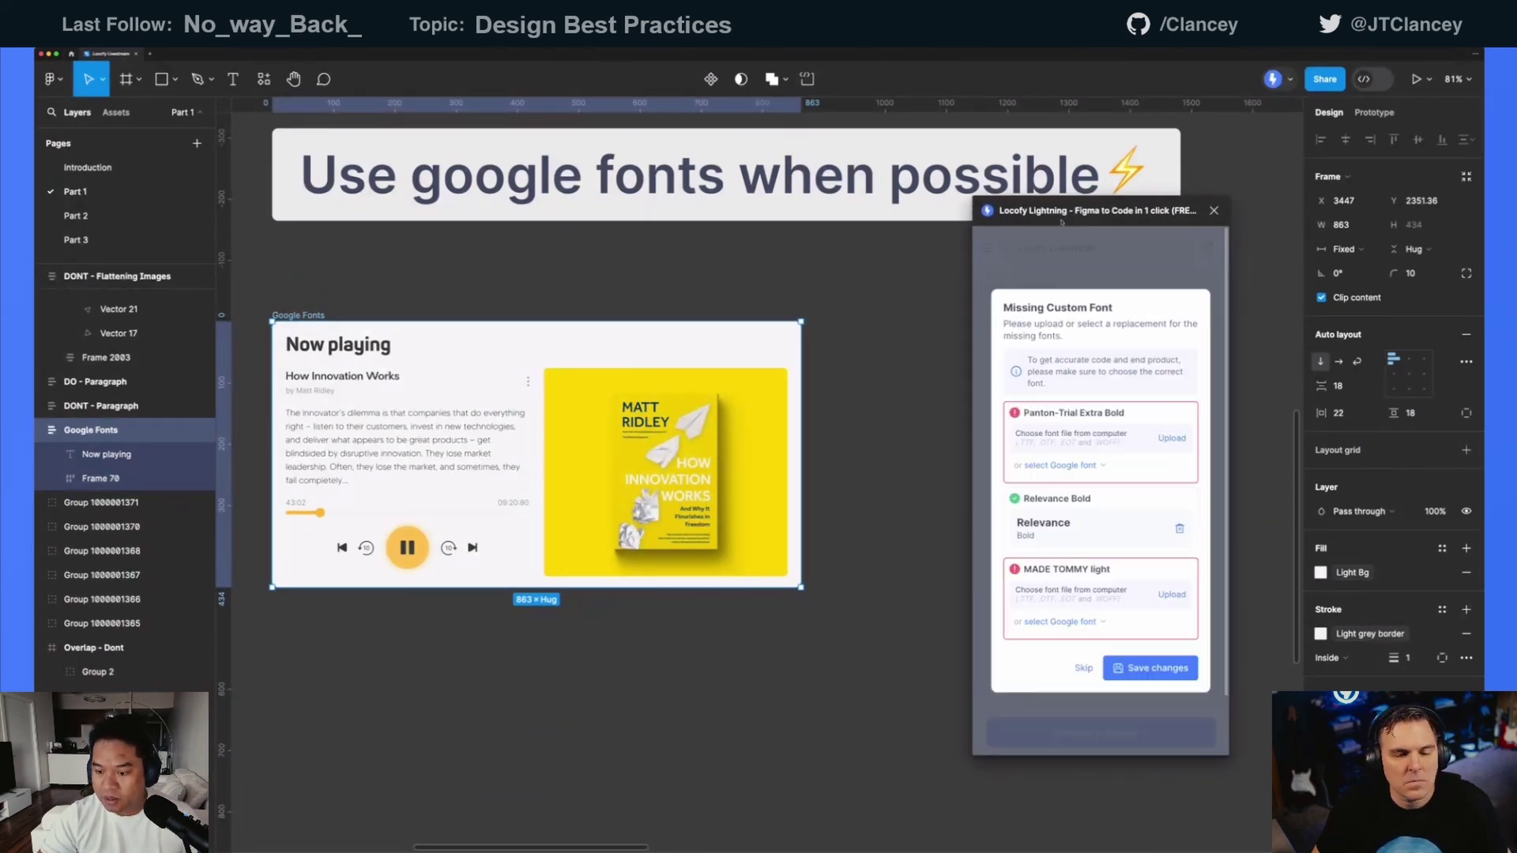
# - Upload the Panton-Trial Extra Bold font file from the Desktop's panton folder as the missing custom font
pyautogui.moveTo(1084, 227); pyautogui.dragTo(760, 231)
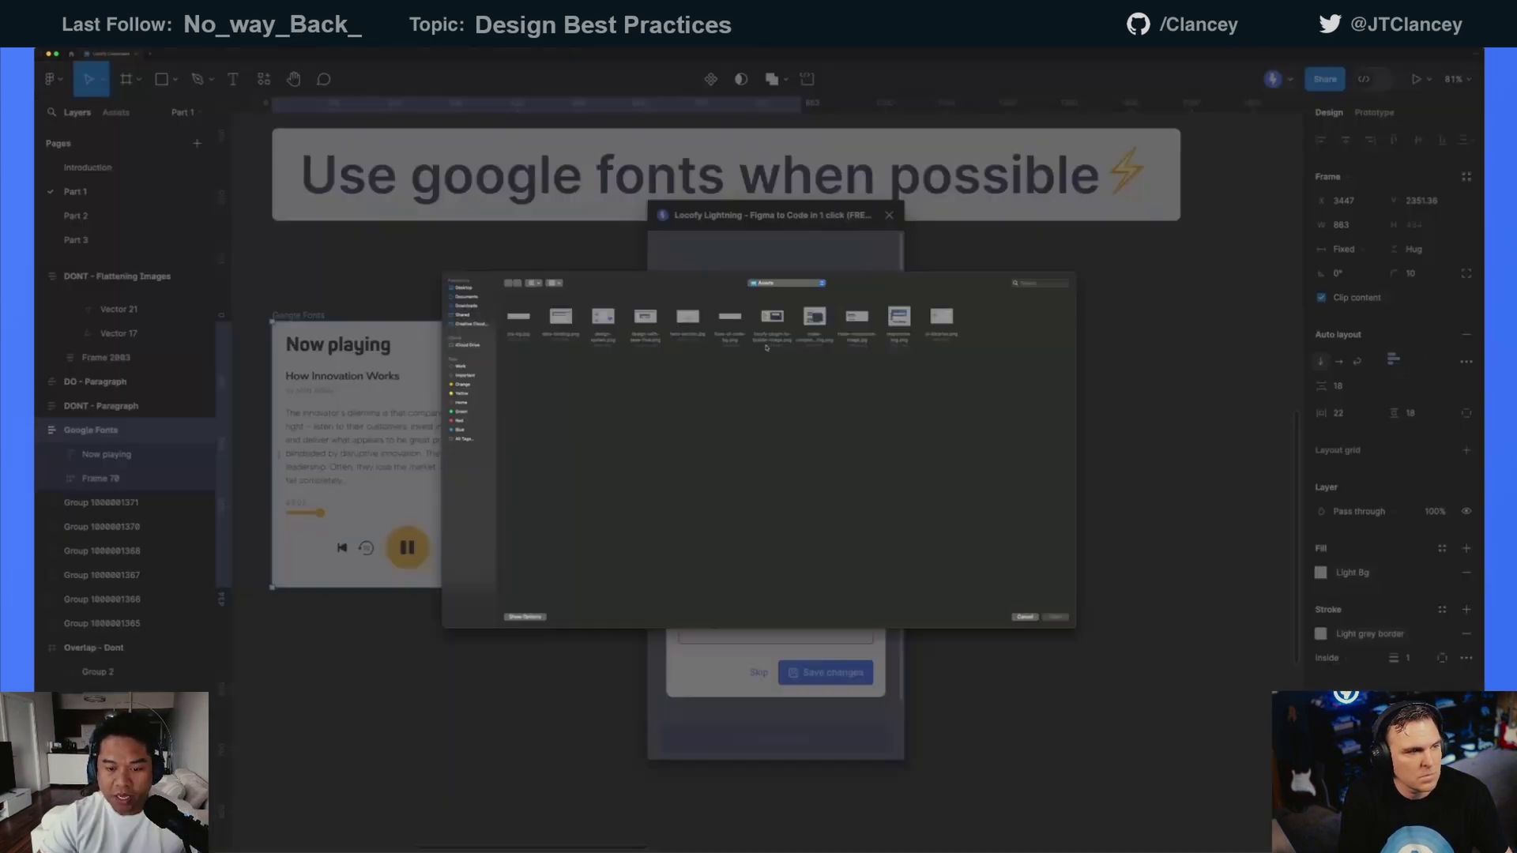
pyautogui.click(472, 290)
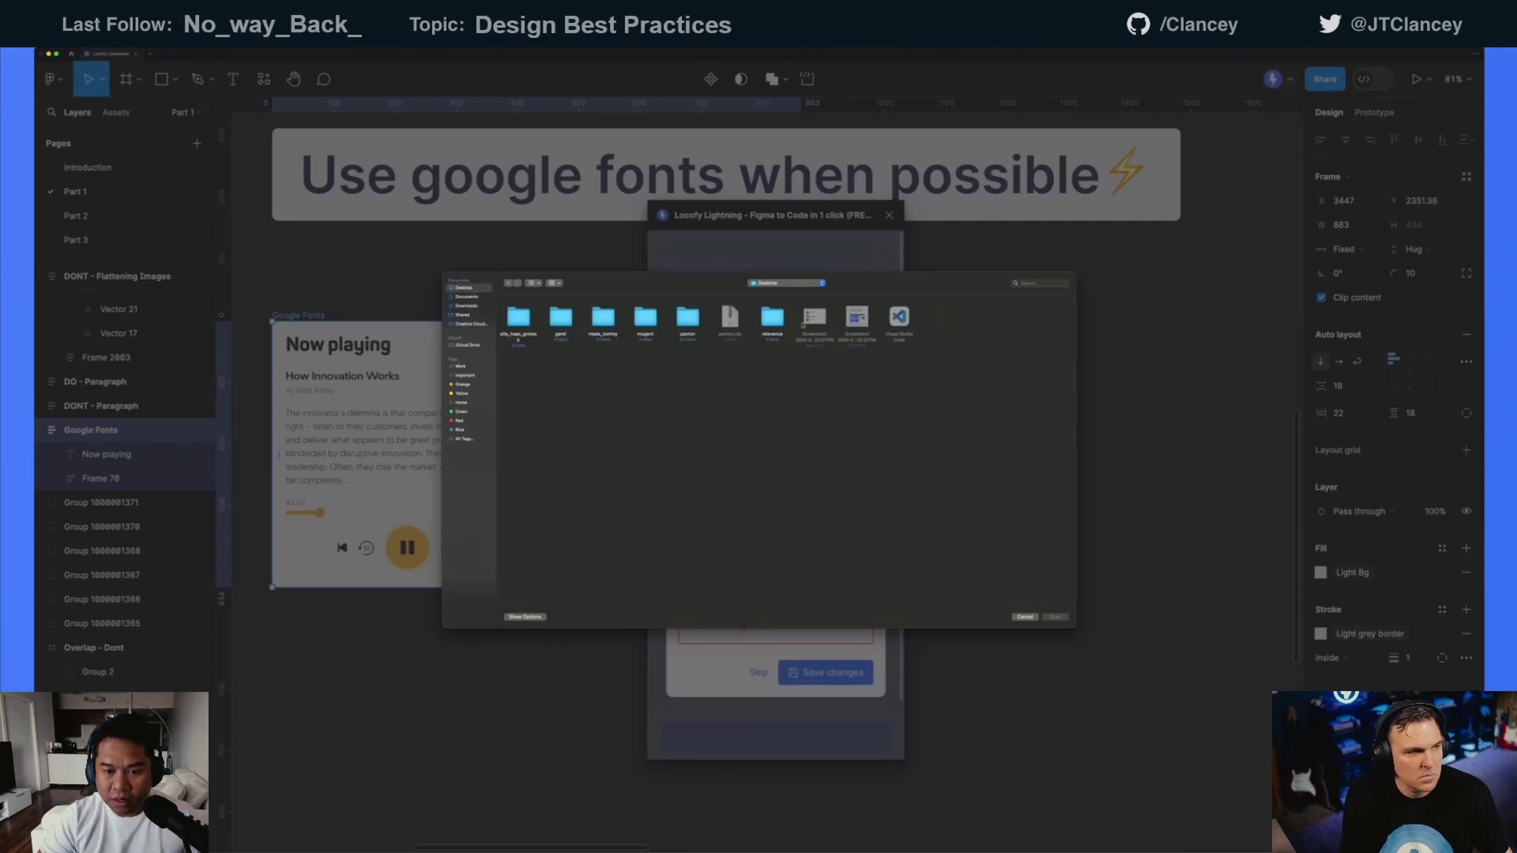
pyautogui.click(1025, 617)
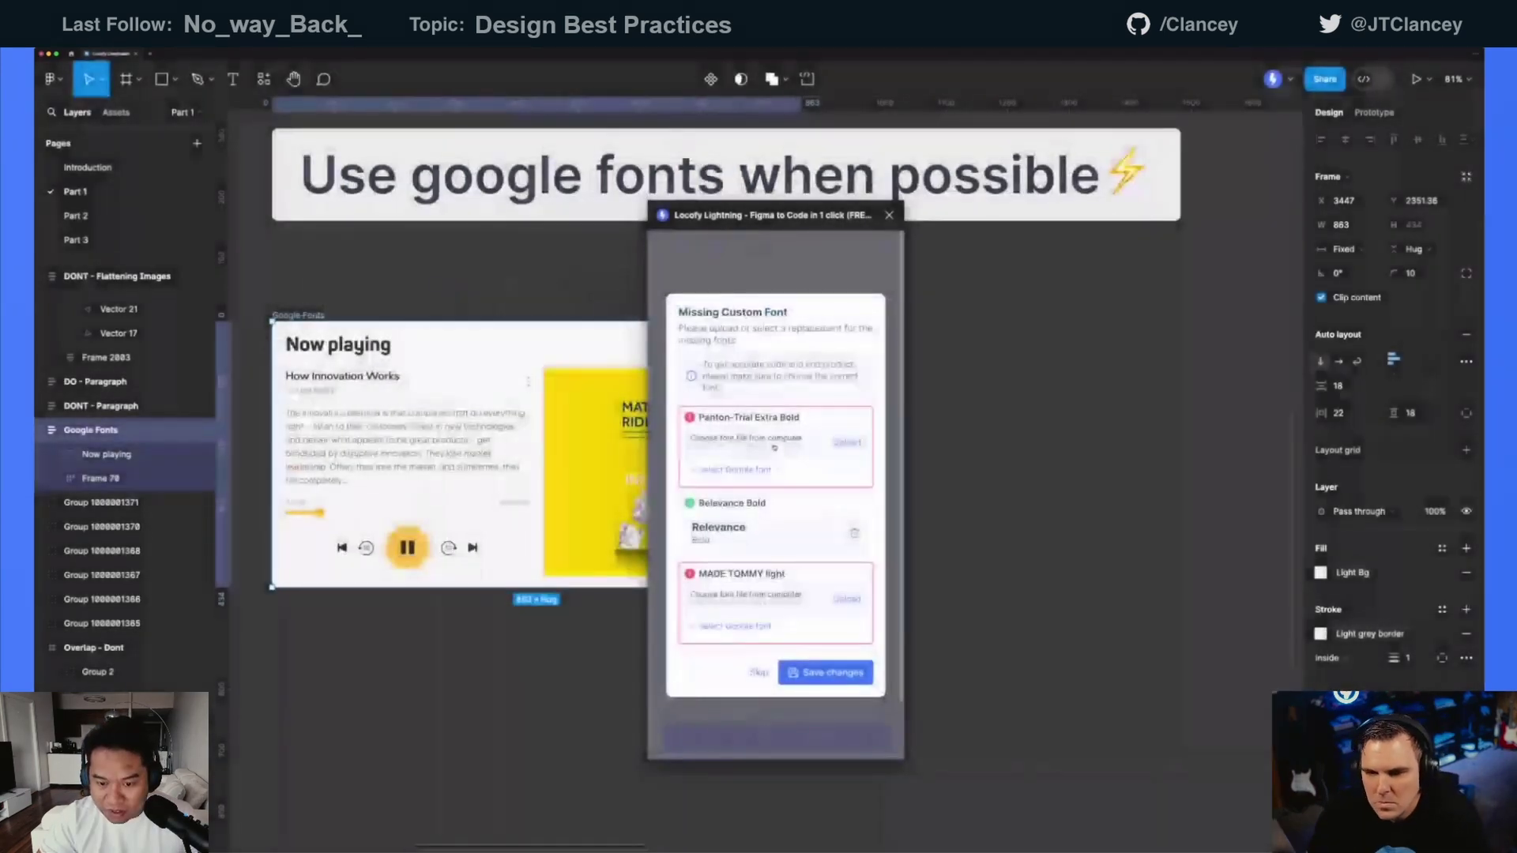
pyautogui.click(787, 454)
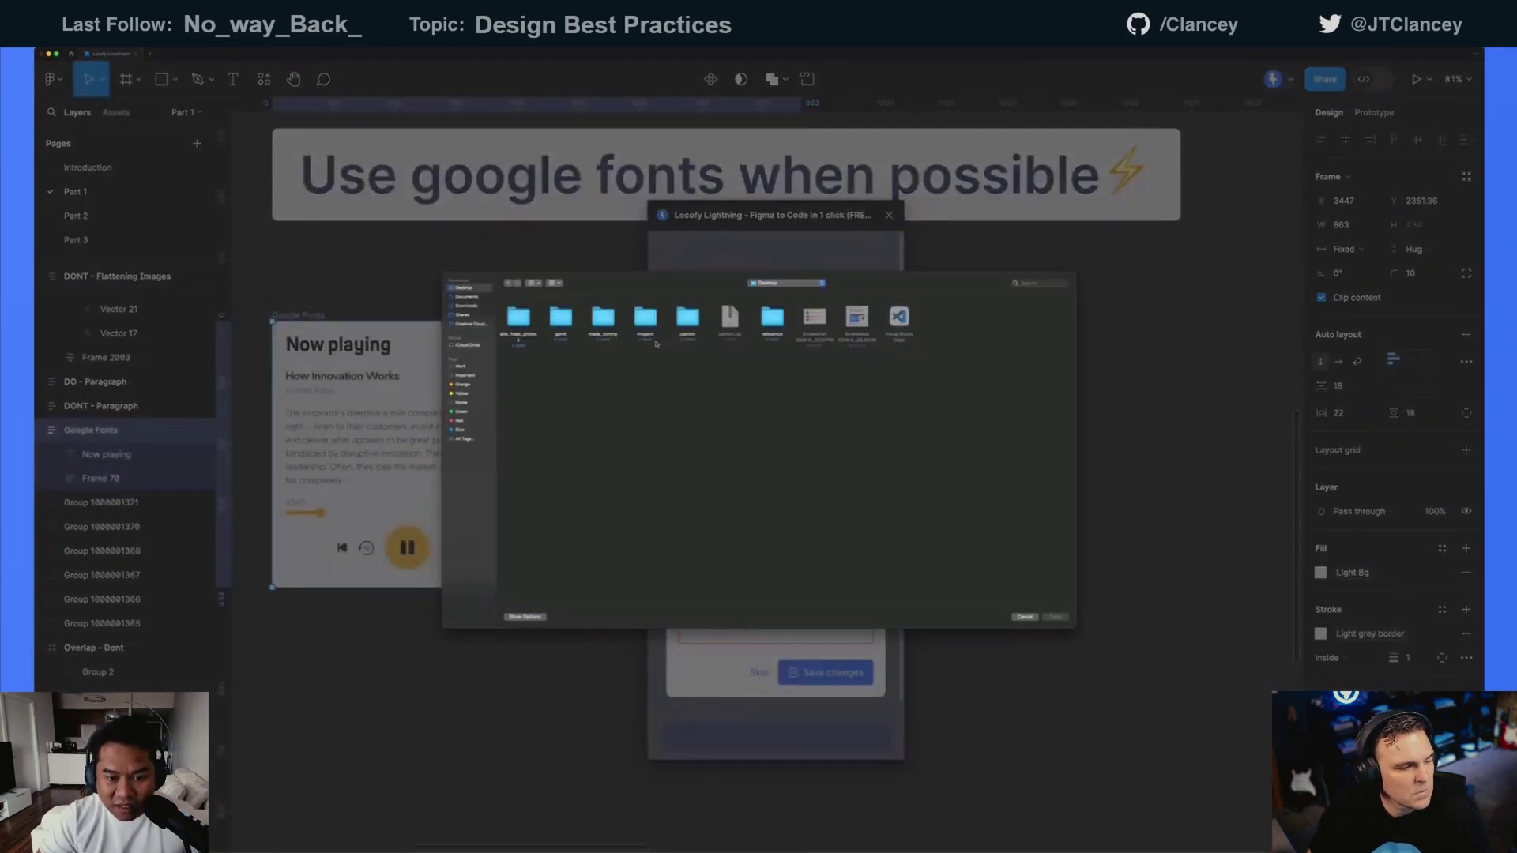
pyautogui.doubleClick(688, 320)
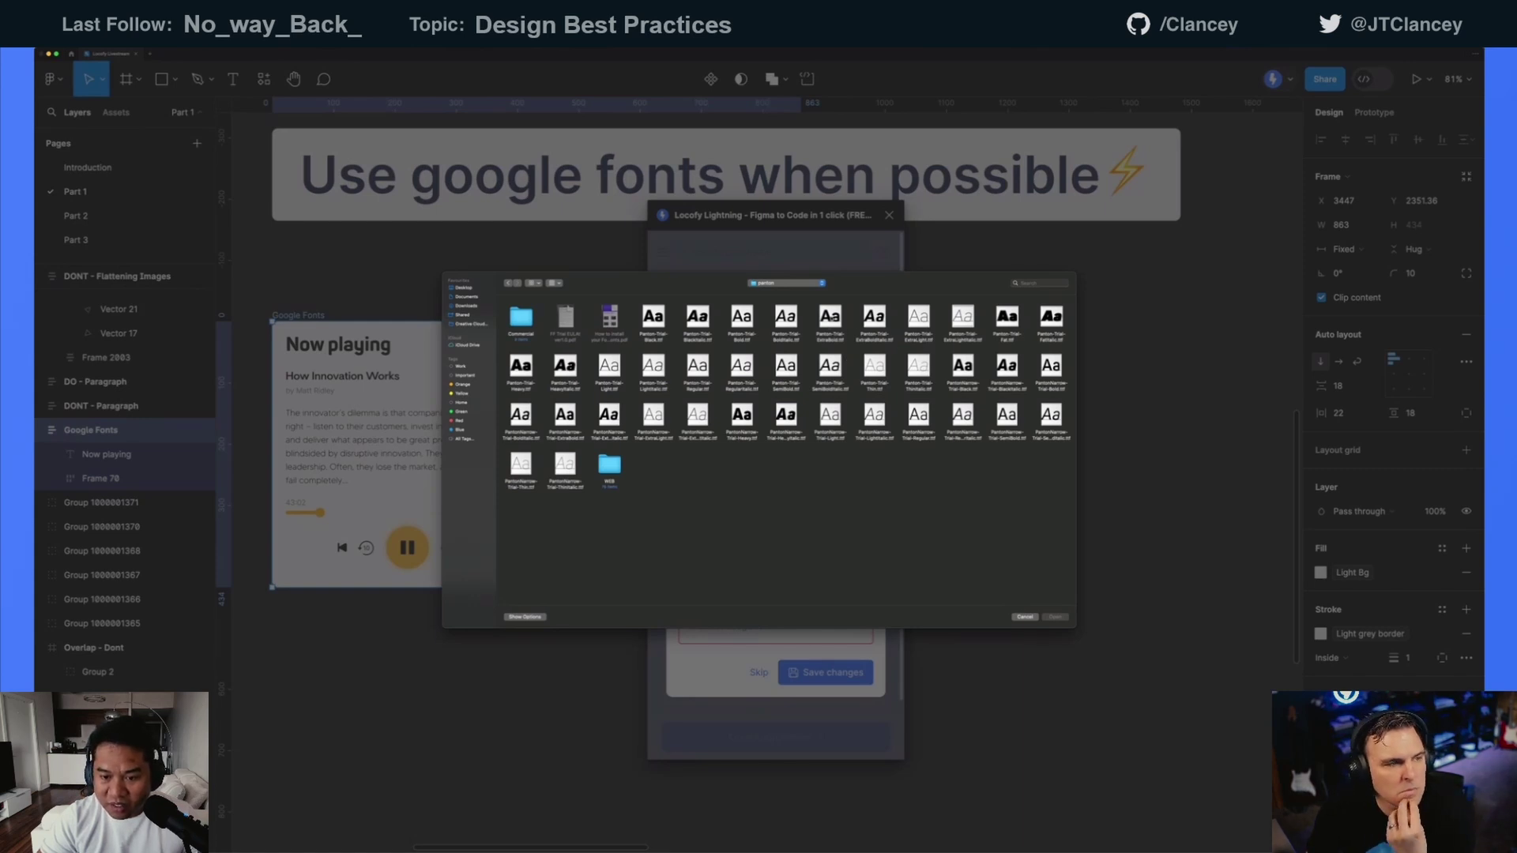
pyautogui.doubleClick(831, 320)
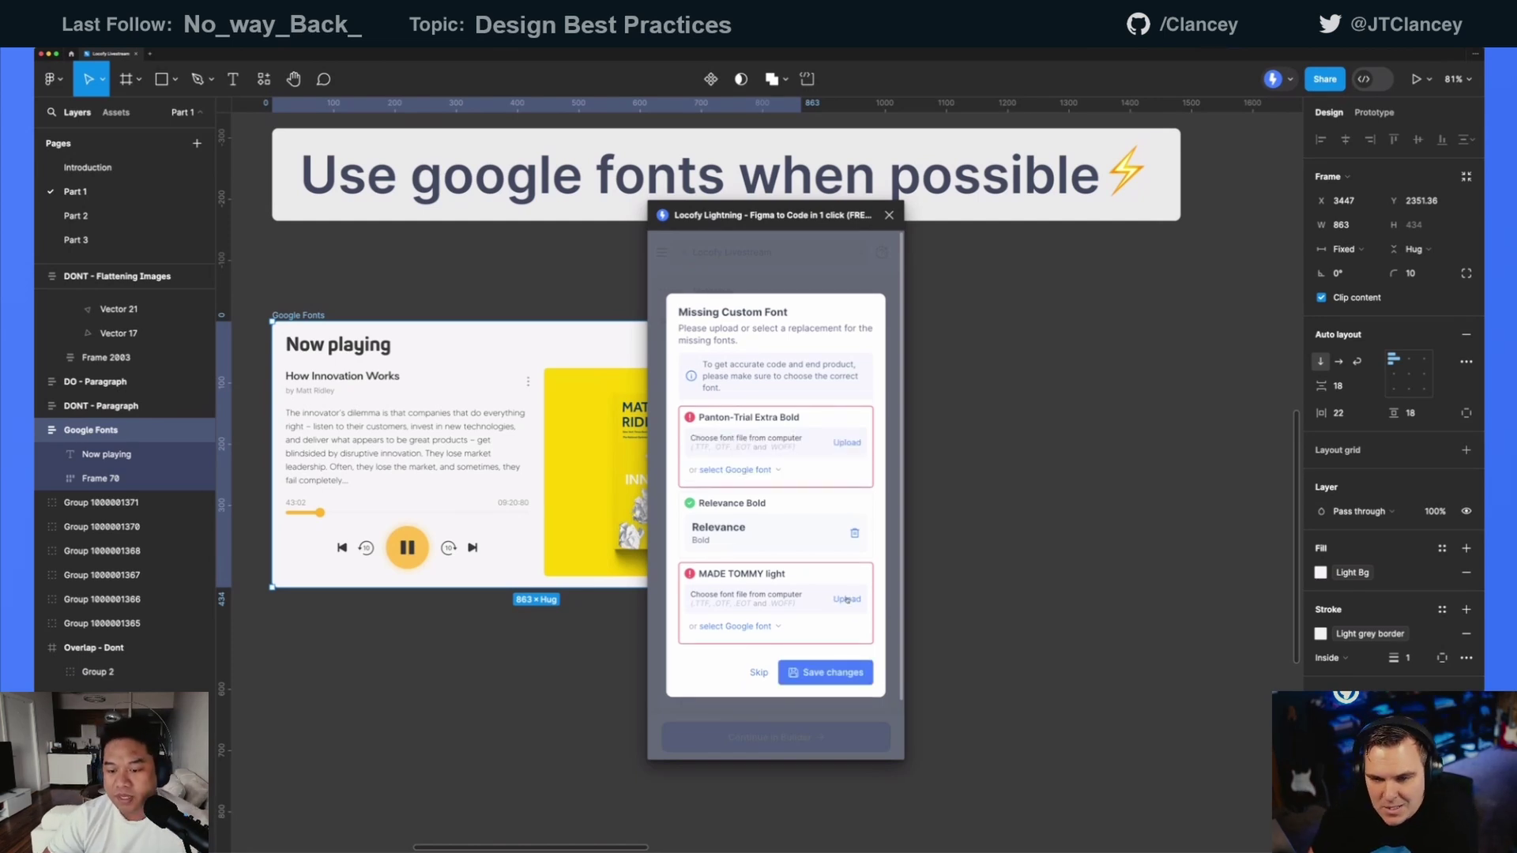
pyautogui.click(846, 592)
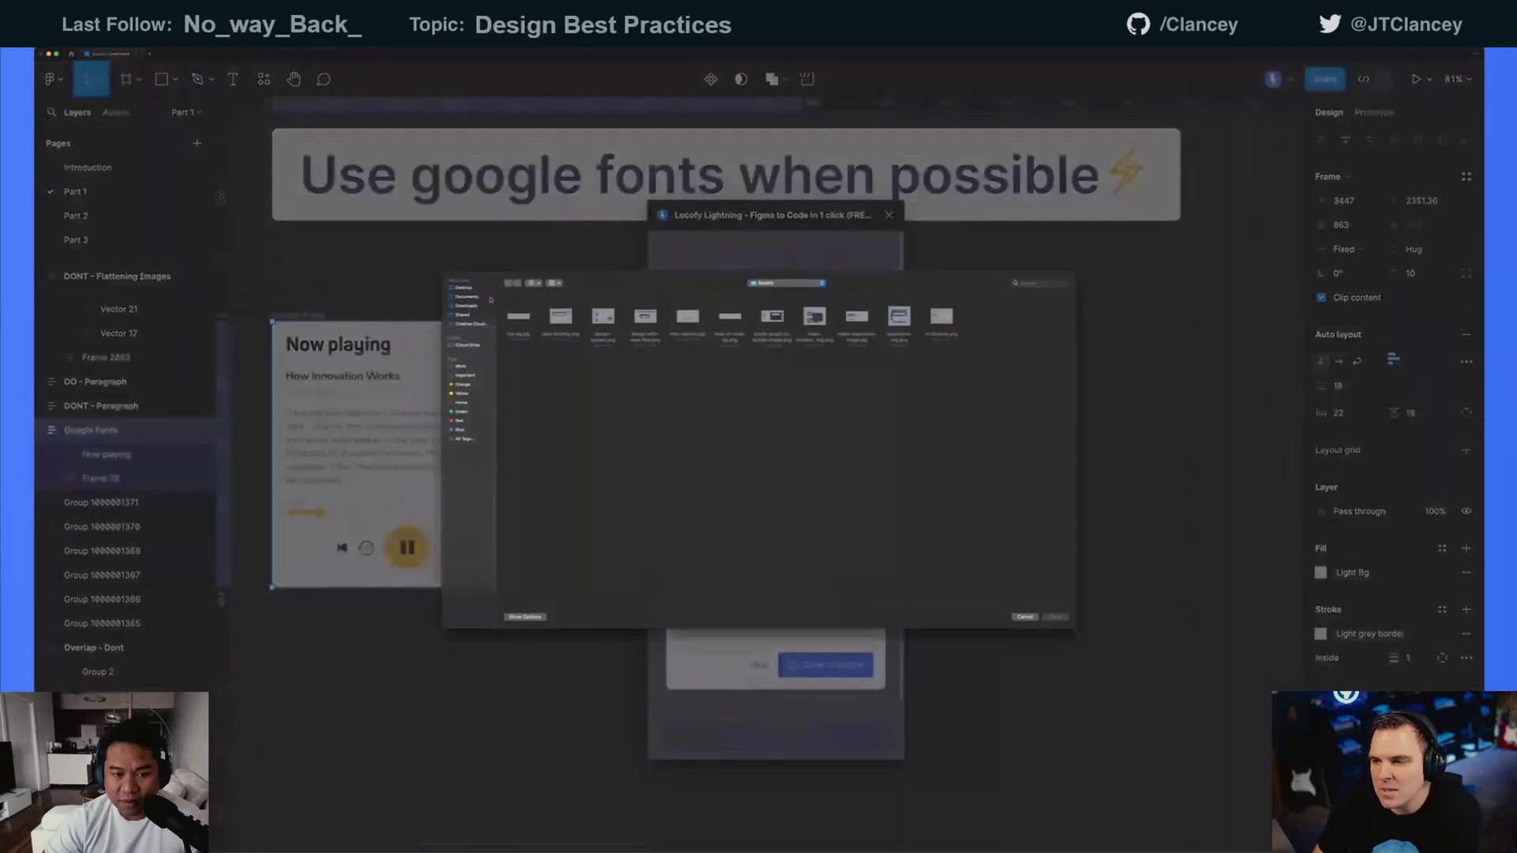
pyautogui.click(463, 288)
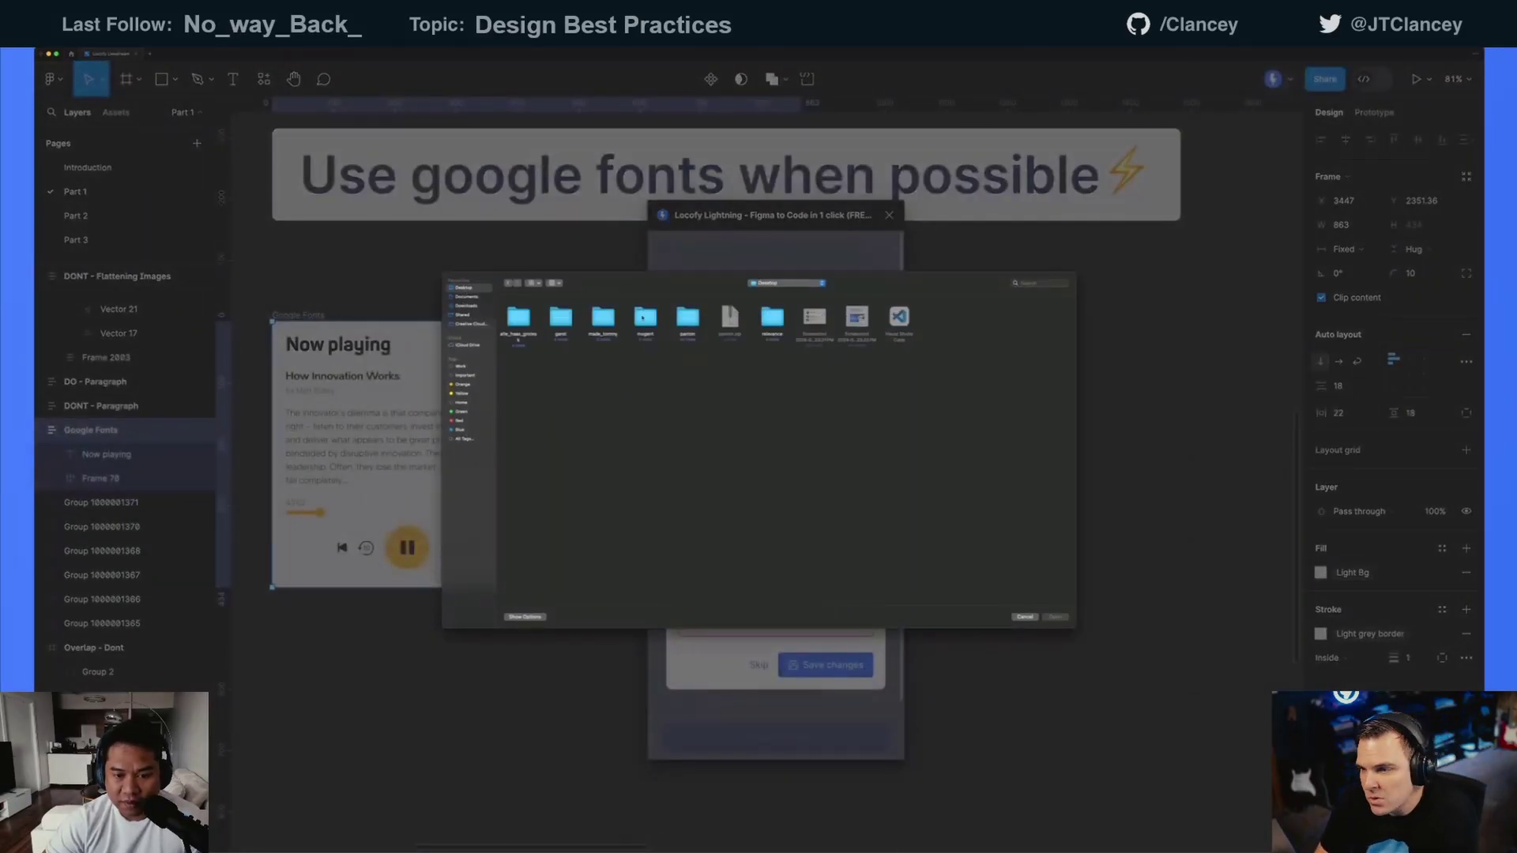
pyautogui.click(1023, 617)
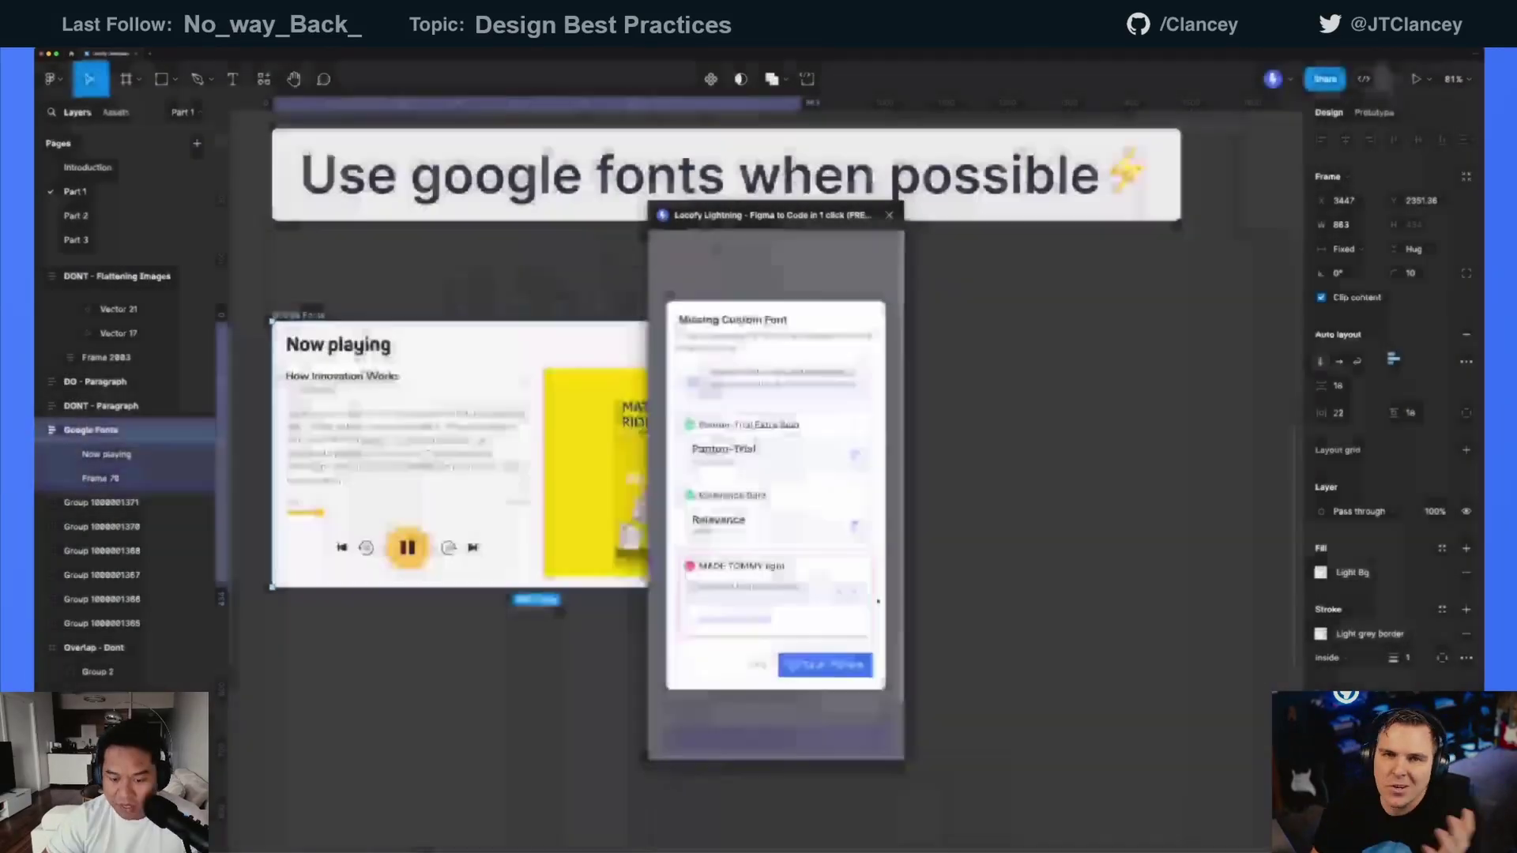
# - Upload a font file from the Desktop's made_tommy folder for the missing MADE TOMMY light font and start scanning the Google Fonts frame
pyautogui.click(846, 592)
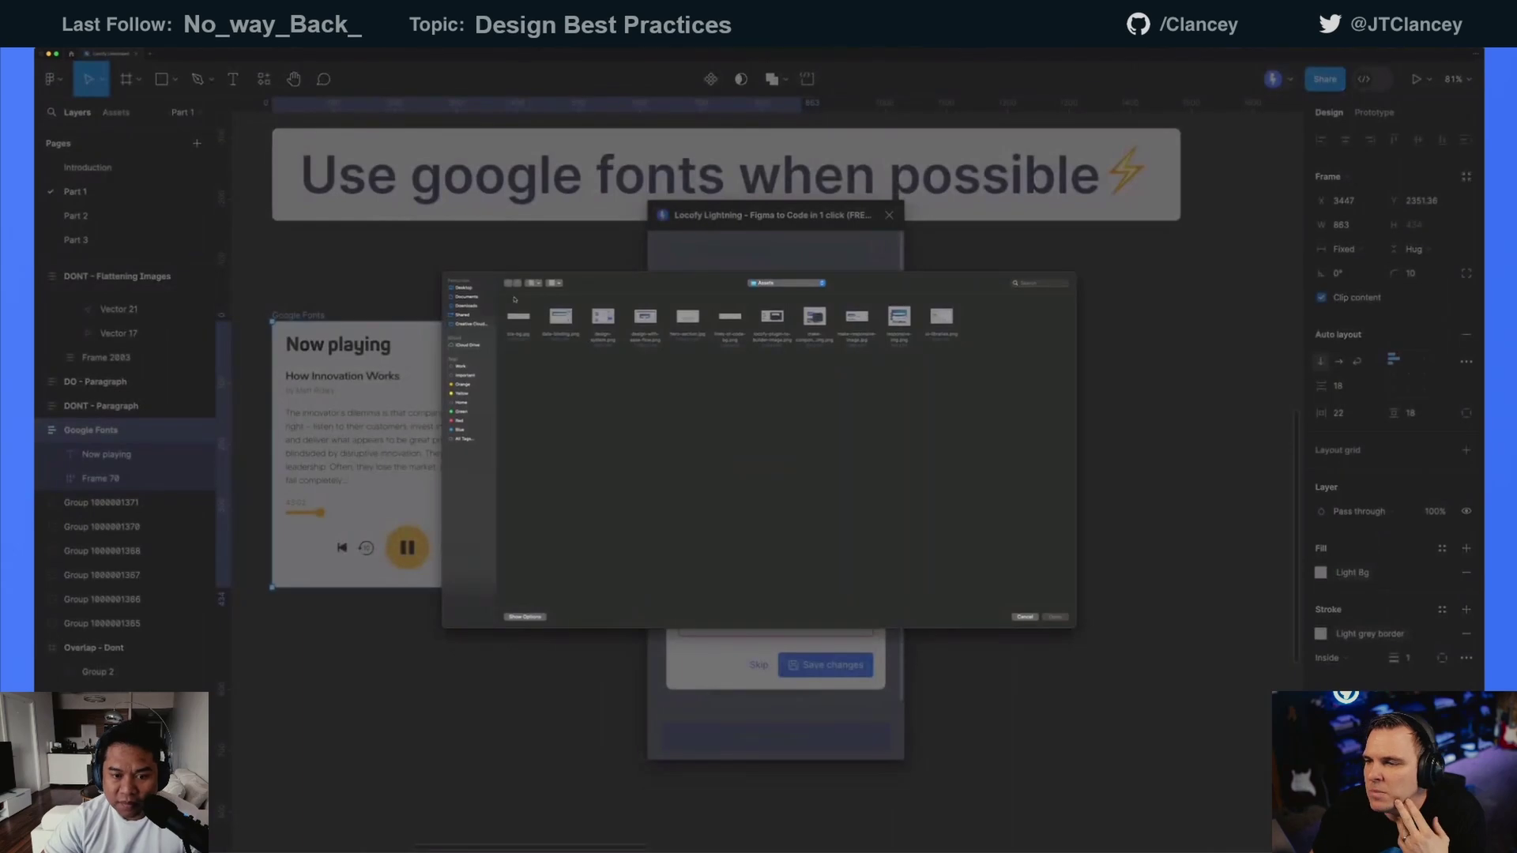
pyautogui.click(463, 288)
pyautogui.doubleClick(603, 320)
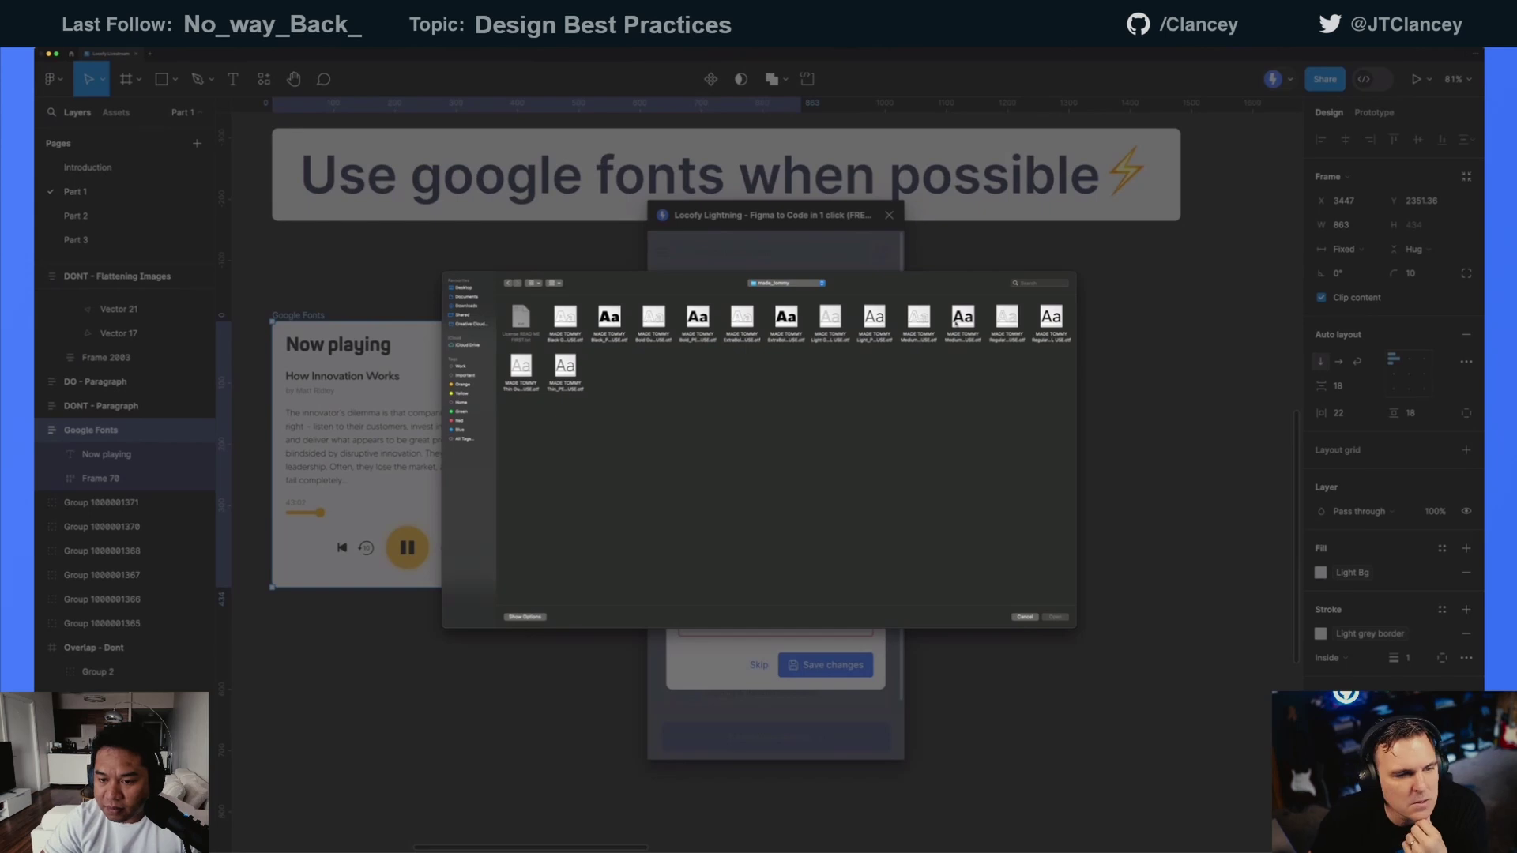
pyautogui.doubleClick(961, 319)
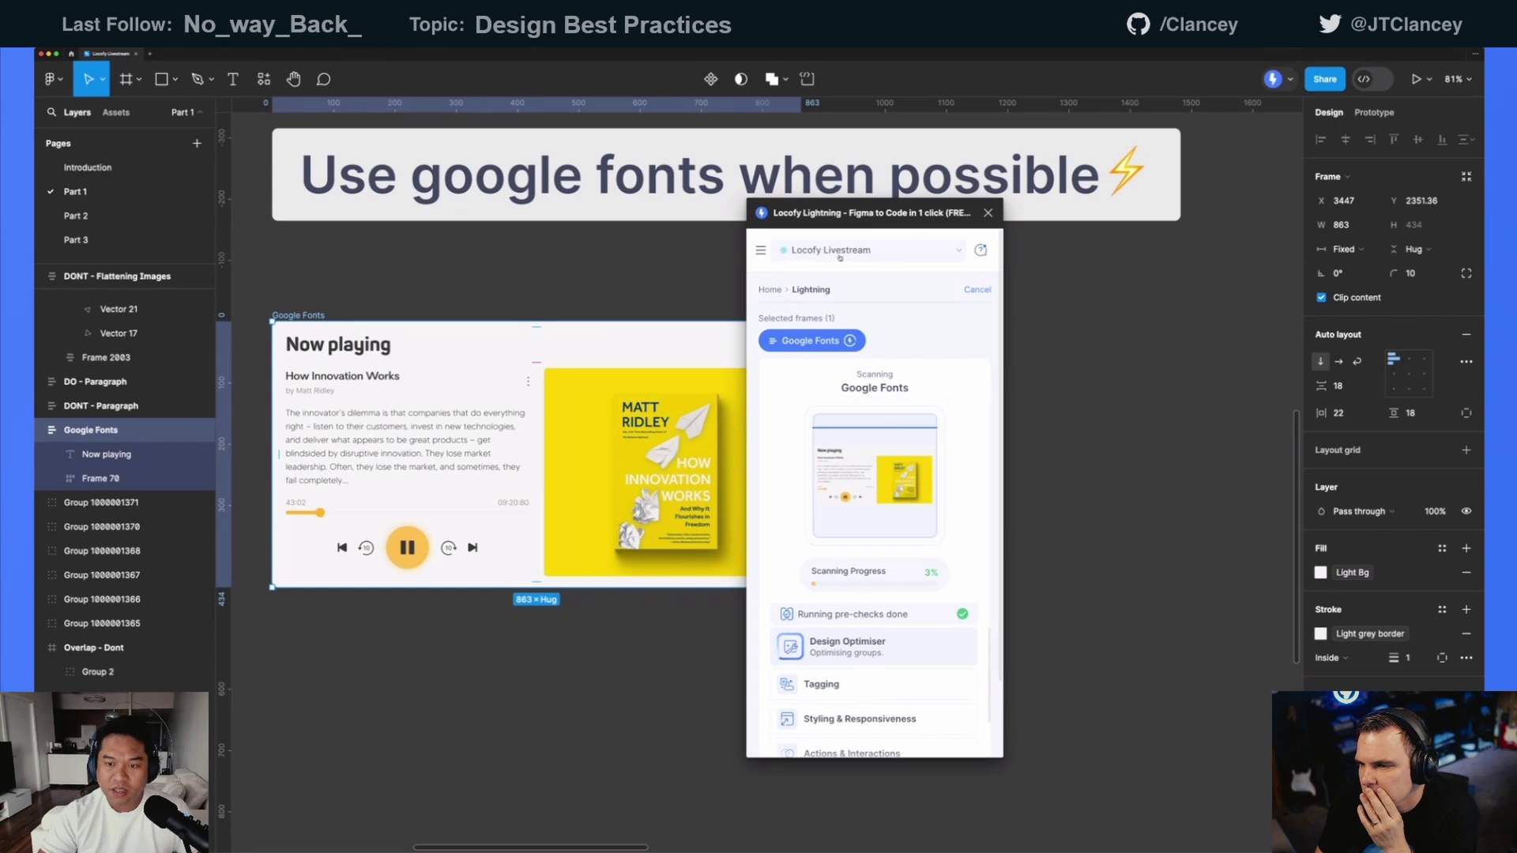
# - Cancel the running Lightning scan of the Google Fonts frame, move the plugin window away from the design and clear the selection
pyautogui.moveTo(869, 213); pyautogui.dragTo(962, 198)
pyautogui.click(1070, 275)
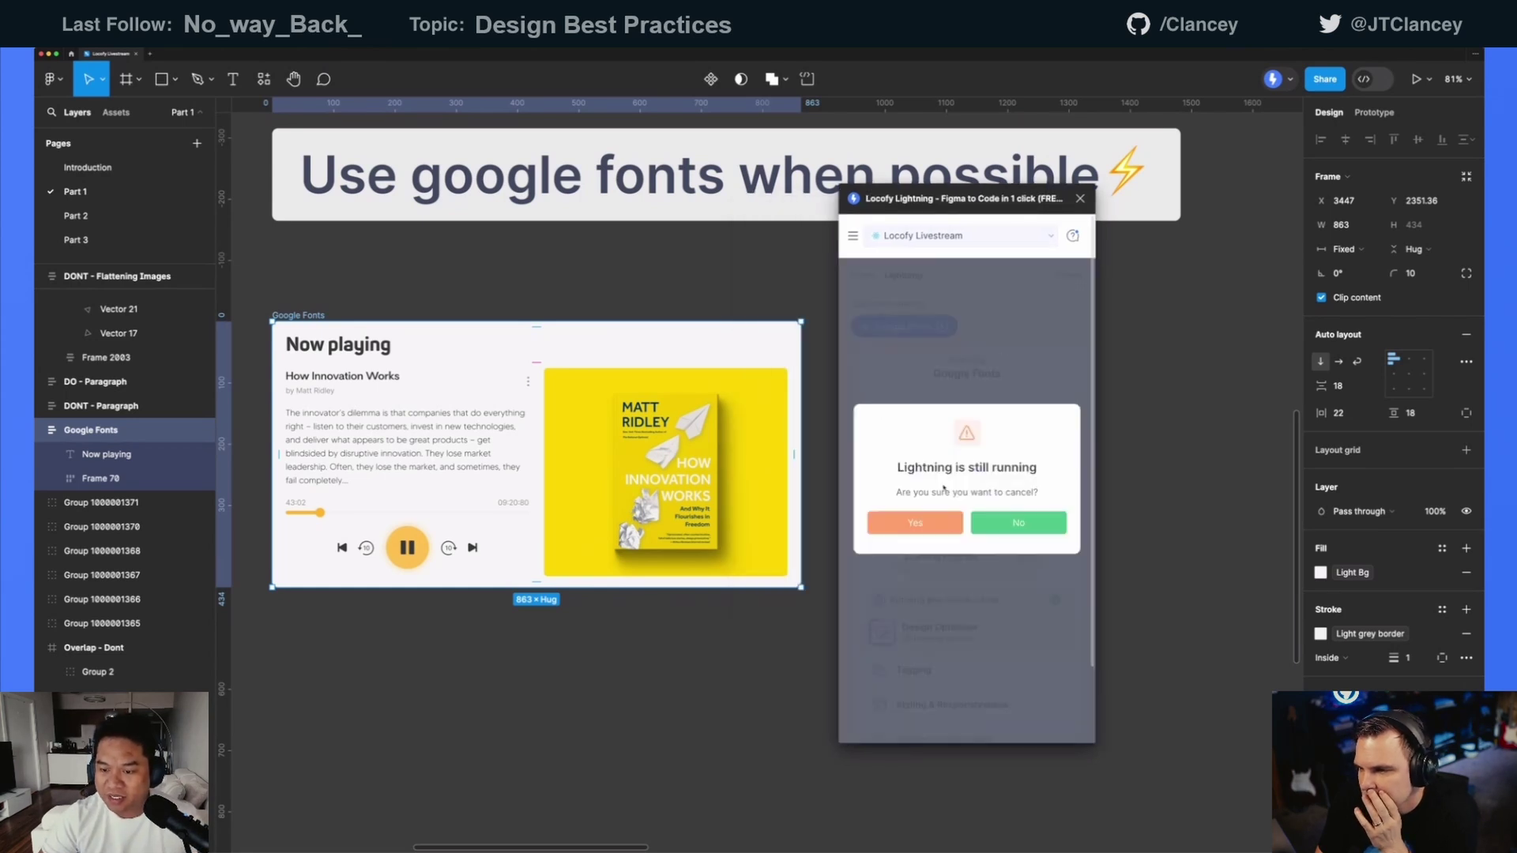
pyautogui.click(915, 523)
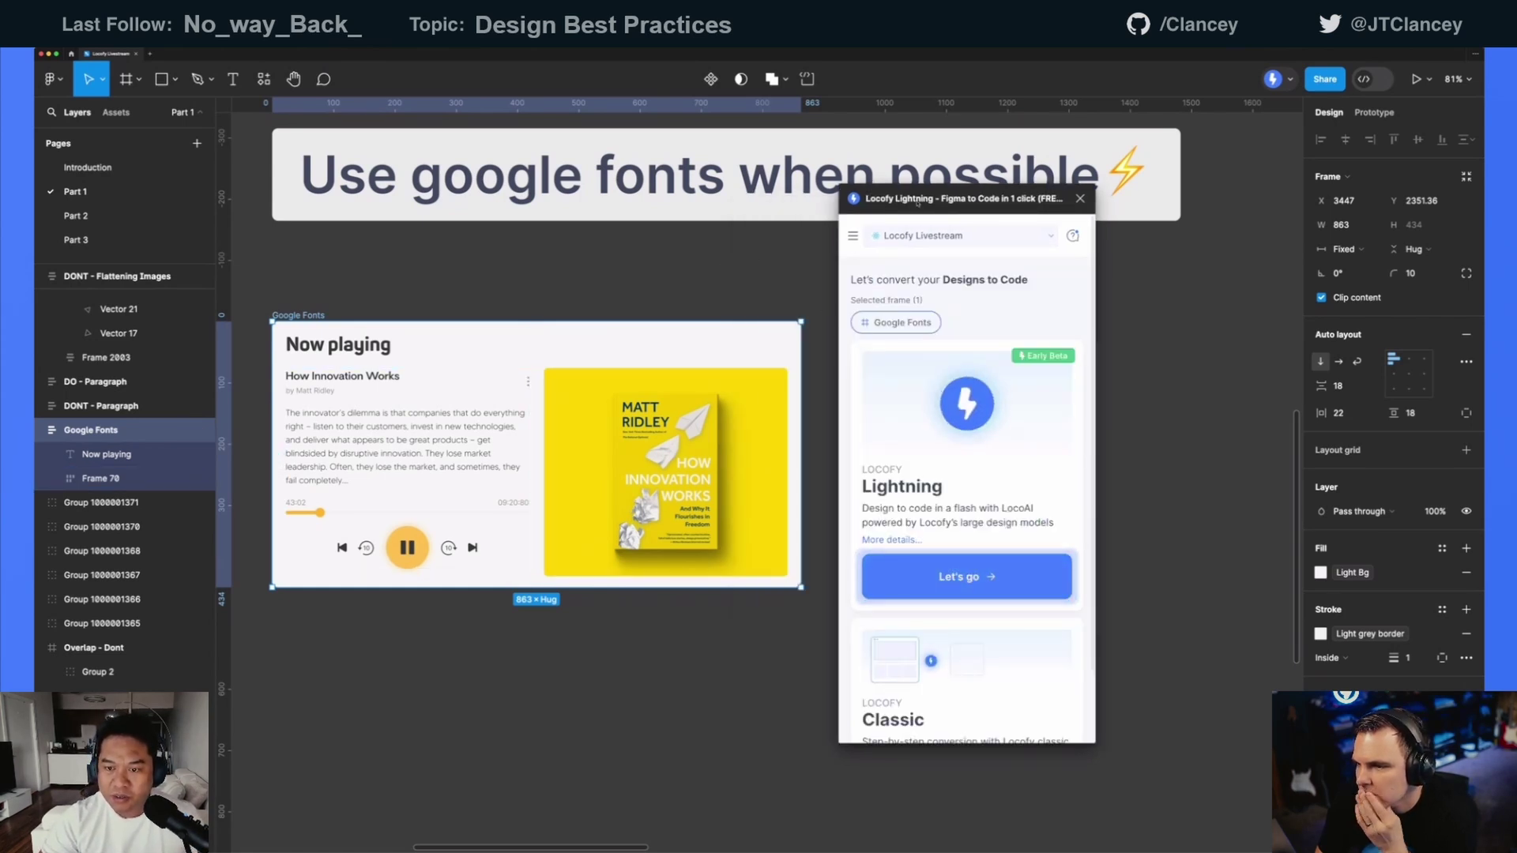
pyautogui.moveTo(916, 202); pyautogui.dragTo(1039, 215)
pyautogui.scroll(-2, 646, 294)
pyautogui.click(647, 294)
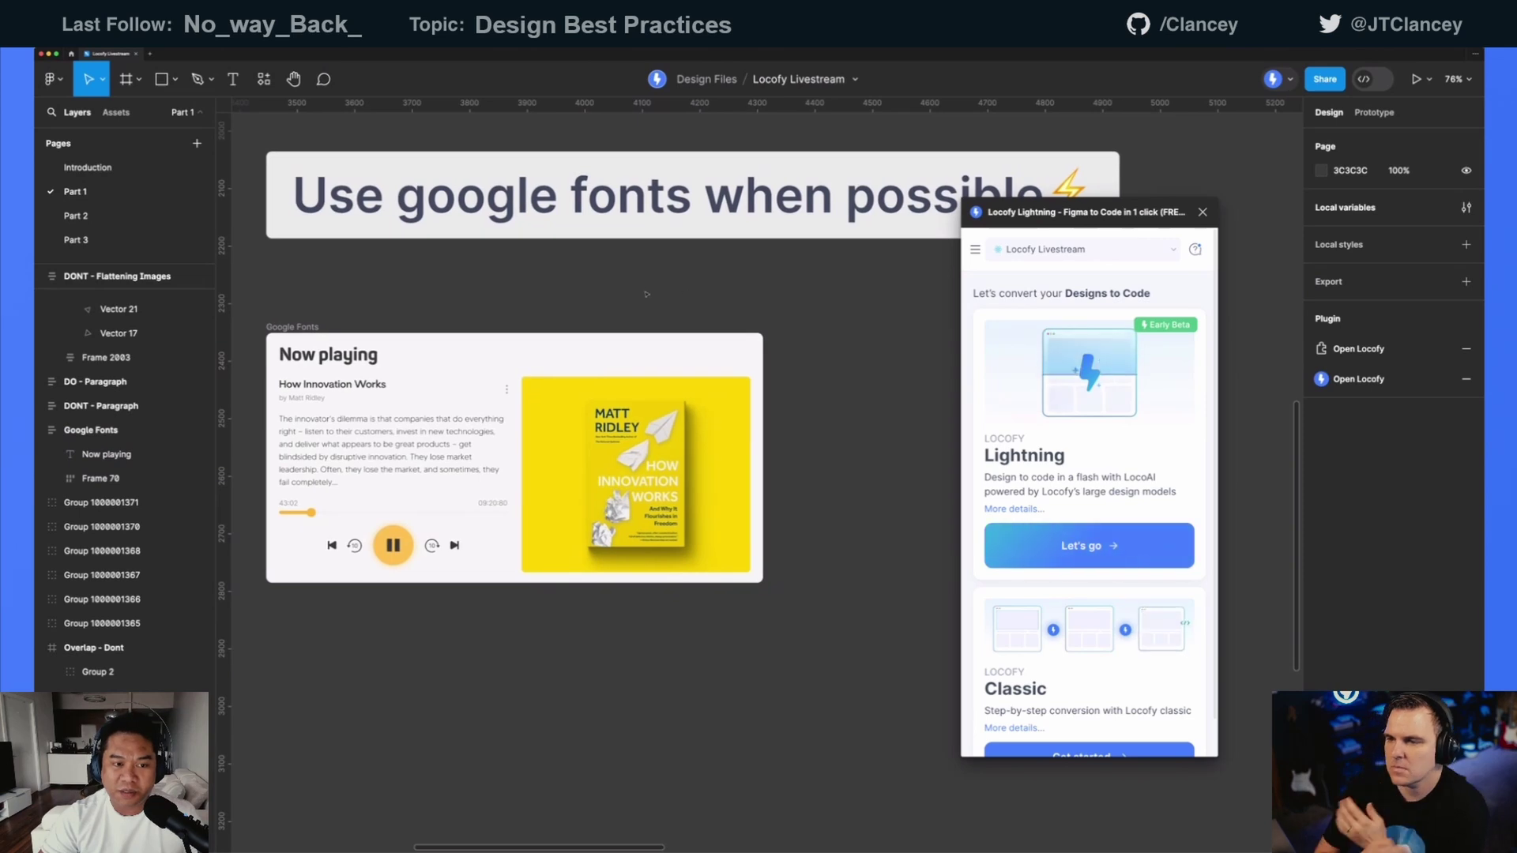
# - Move the Locofy Lightning window off the "Use google fonts when possible" heading with nothing selected on the canvas
pyautogui.scroll(-1, 624, 281)
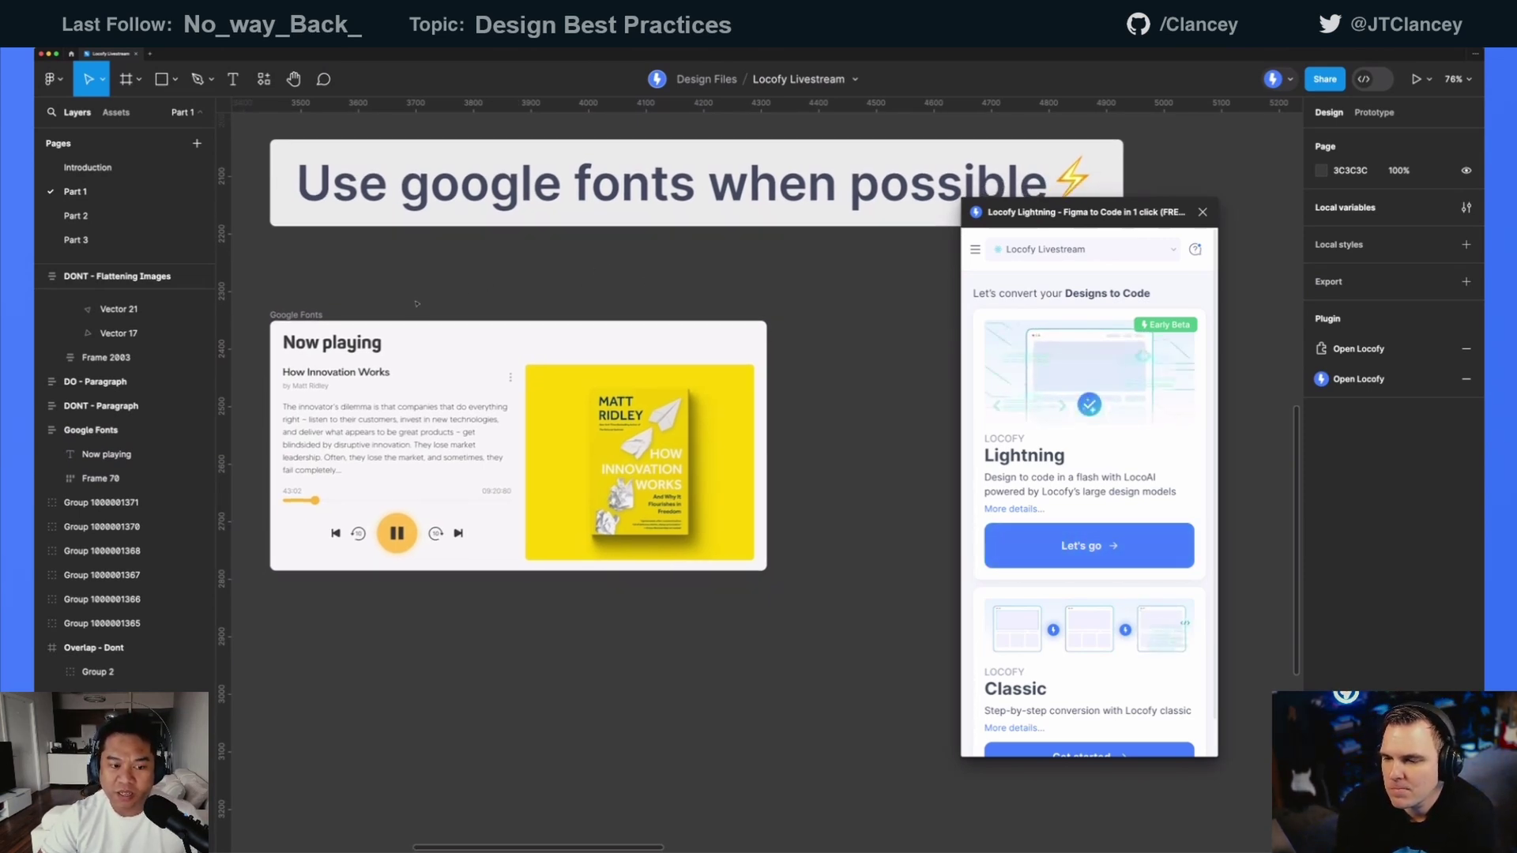
pyautogui.click(300, 313)
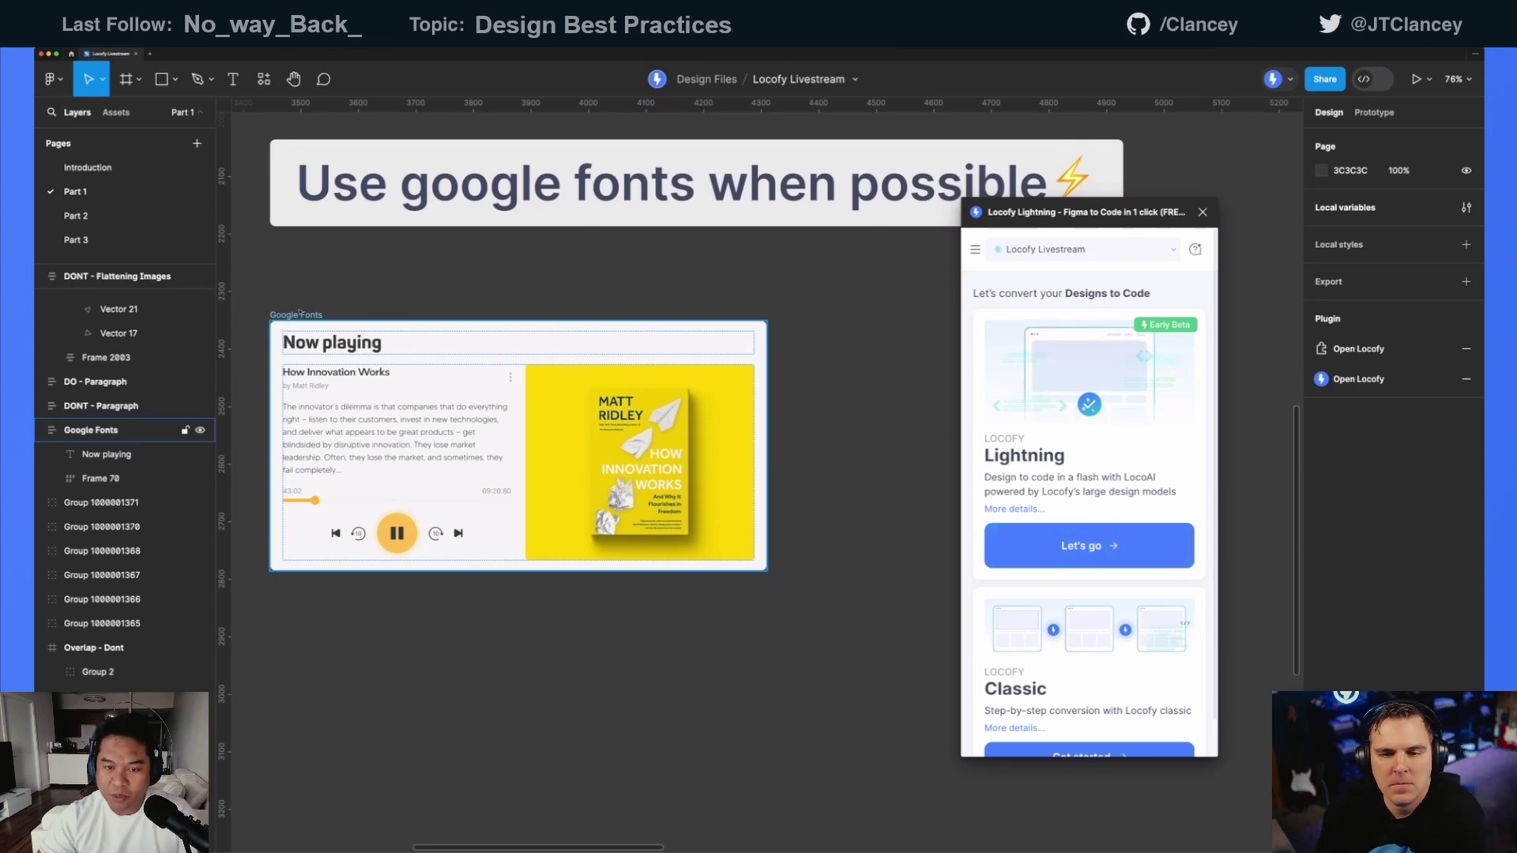
pyautogui.click(630, 266)
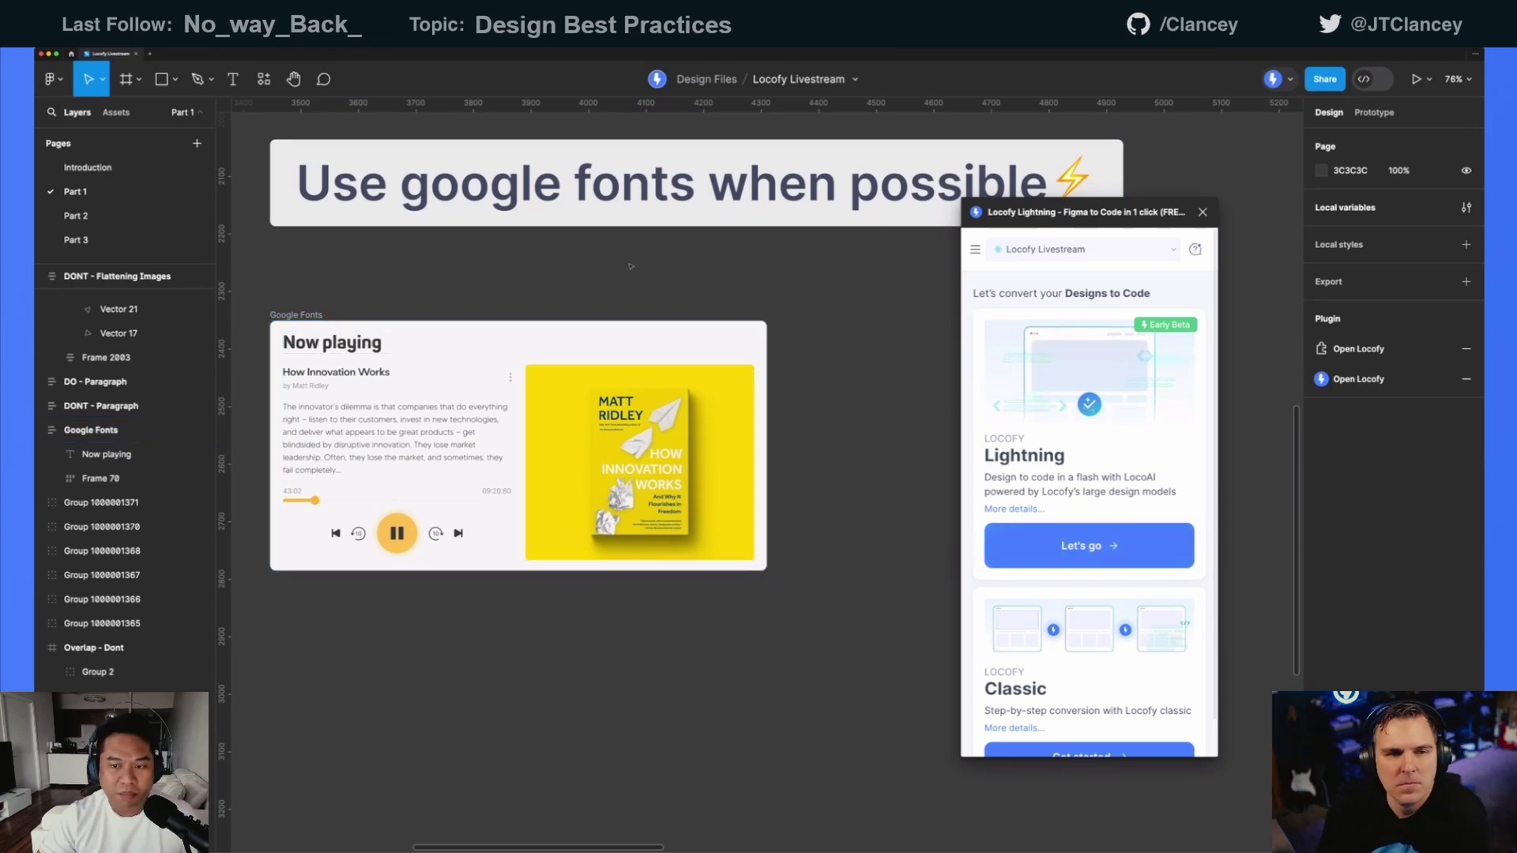
pyautogui.moveTo(1005, 211); pyautogui.dragTo(1044, 223)
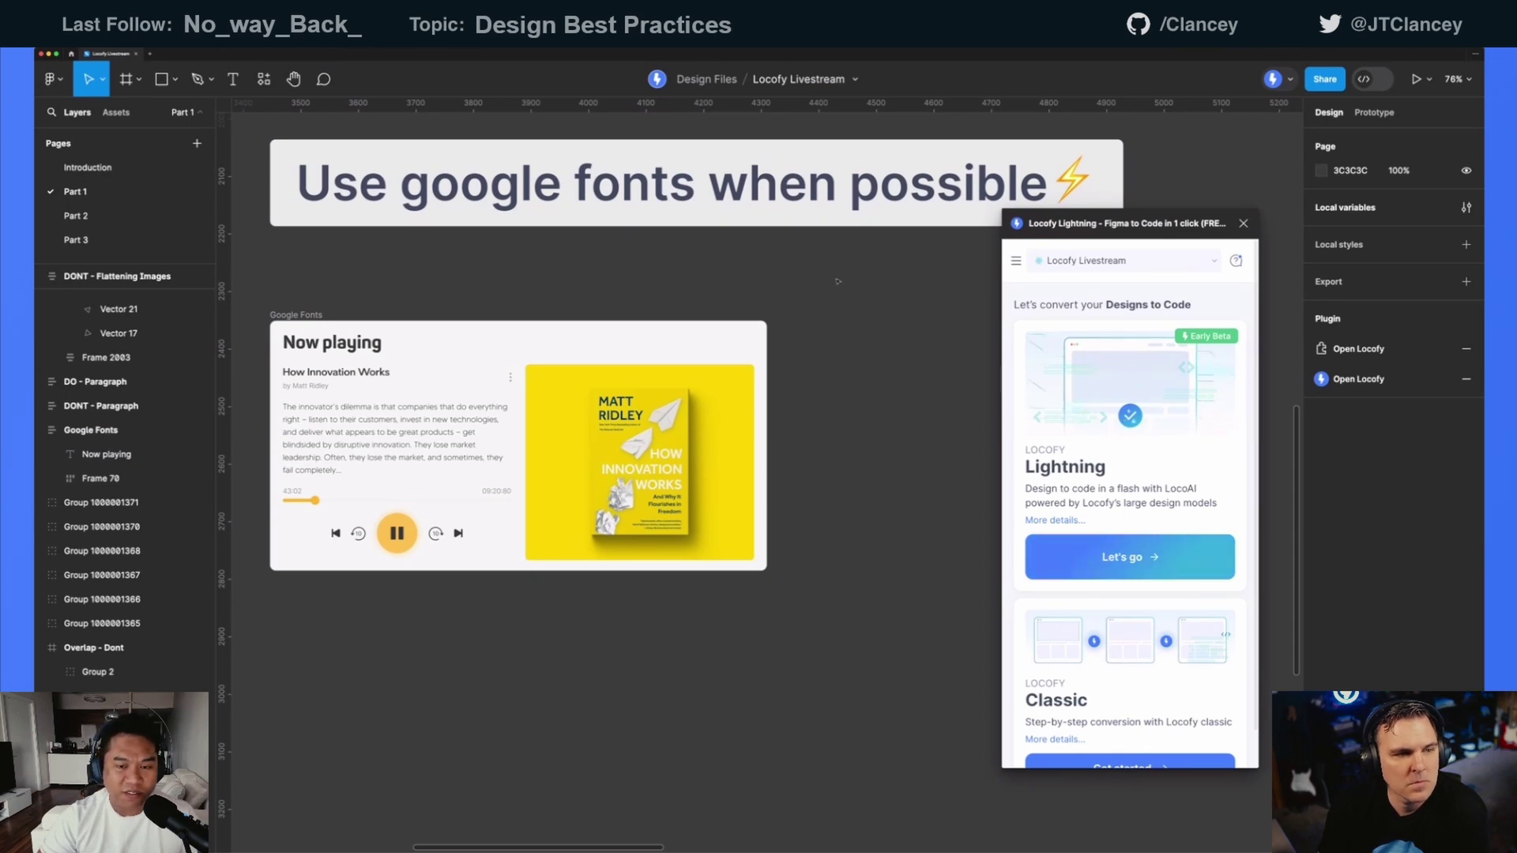
# - Go to the "Flattening complex backgrounds" section and compare its DONT and DO Create Account frames, finishing with nothing selected
pyautogui.scroll(-3, 837, 281)
pyautogui.hscroll(8, 893, 282)
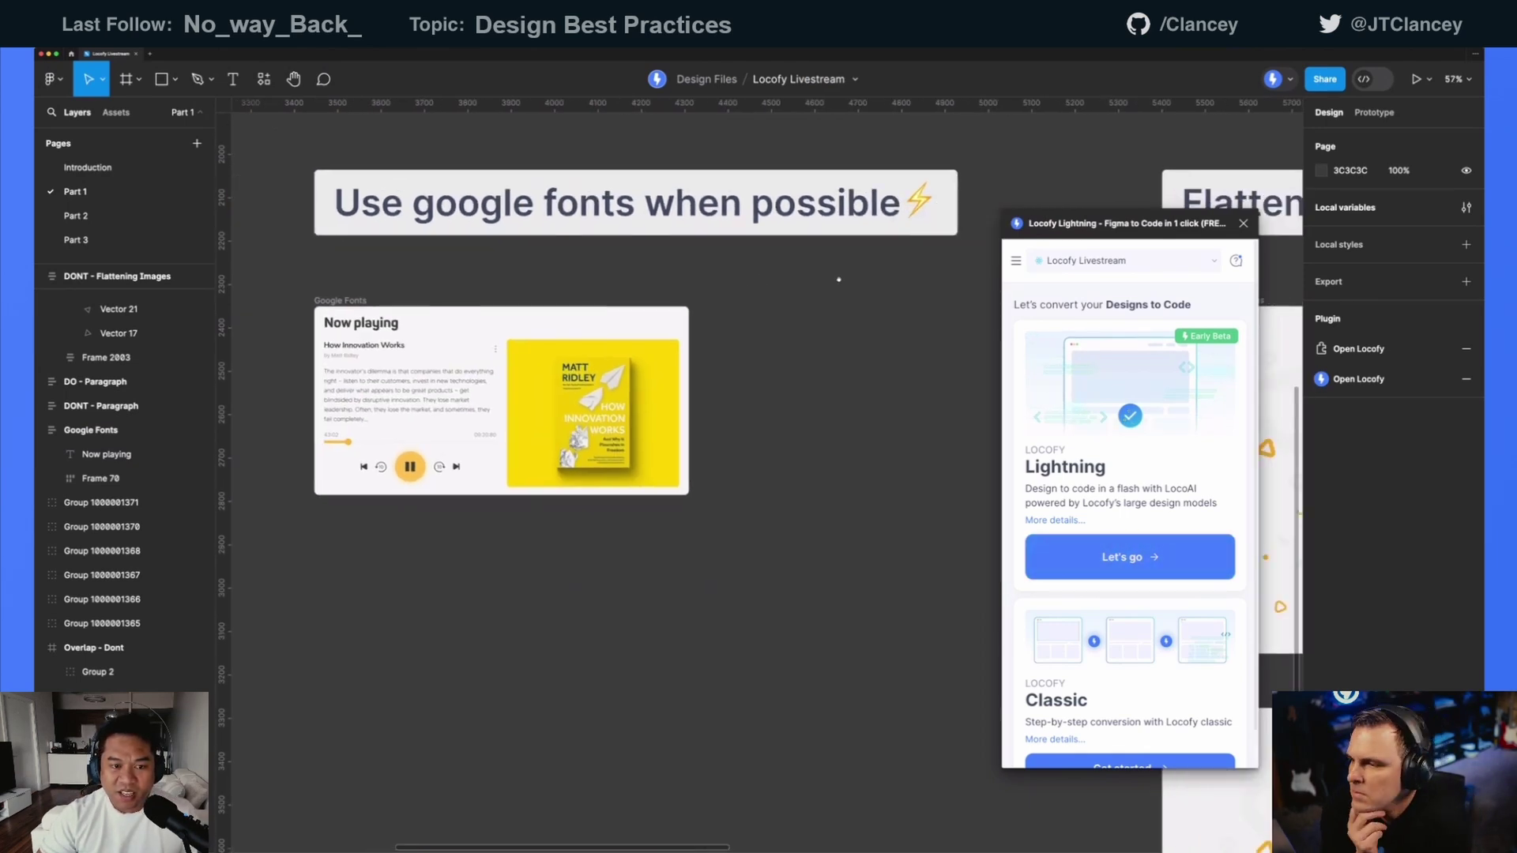
pyautogui.hscroll(4, 705, 235)
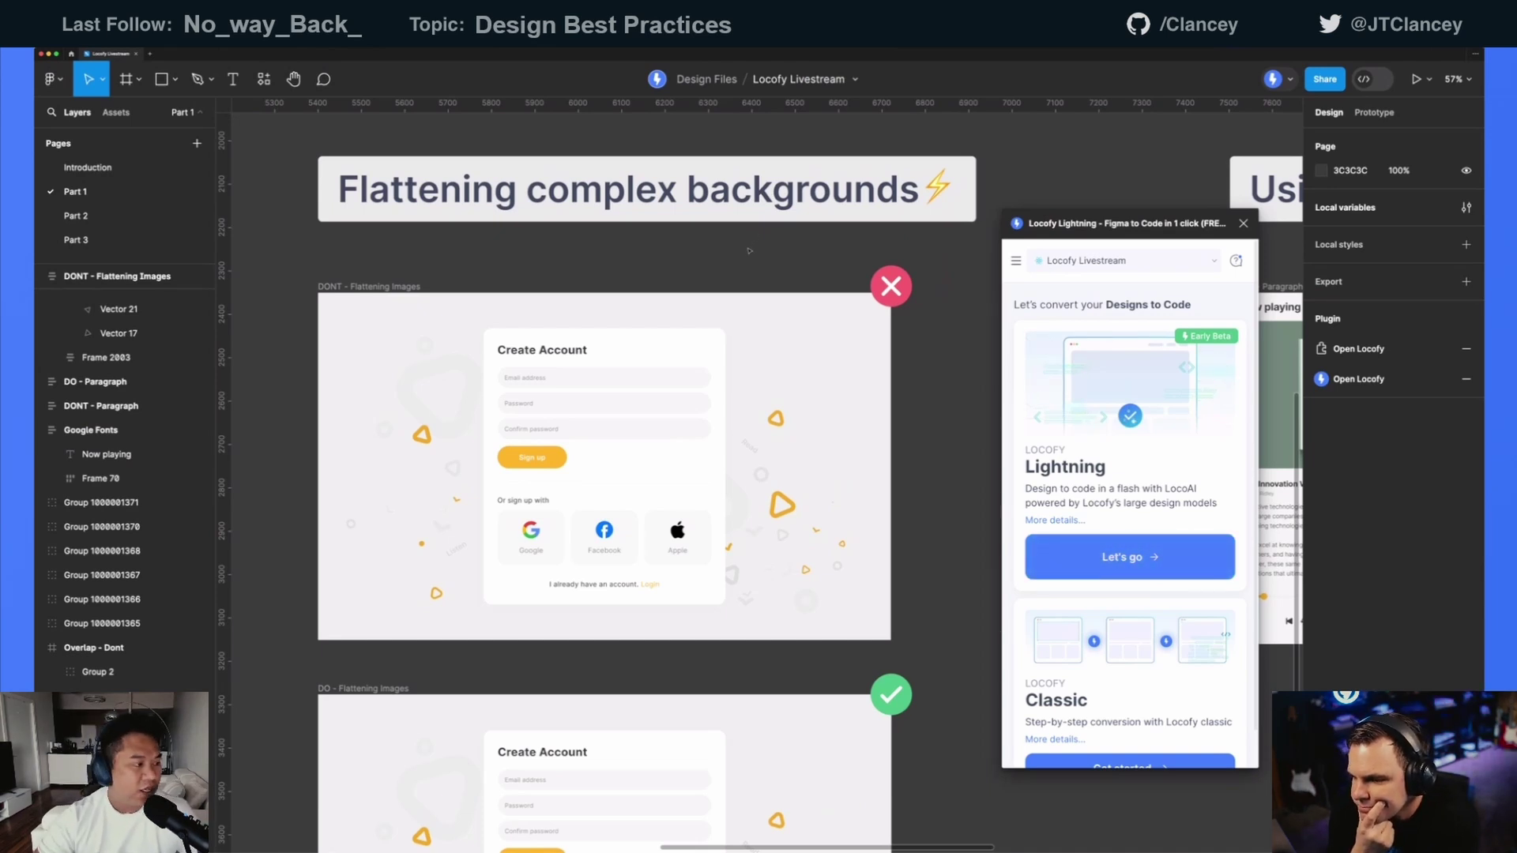
pyautogui.scroll(-1, 778, 371)
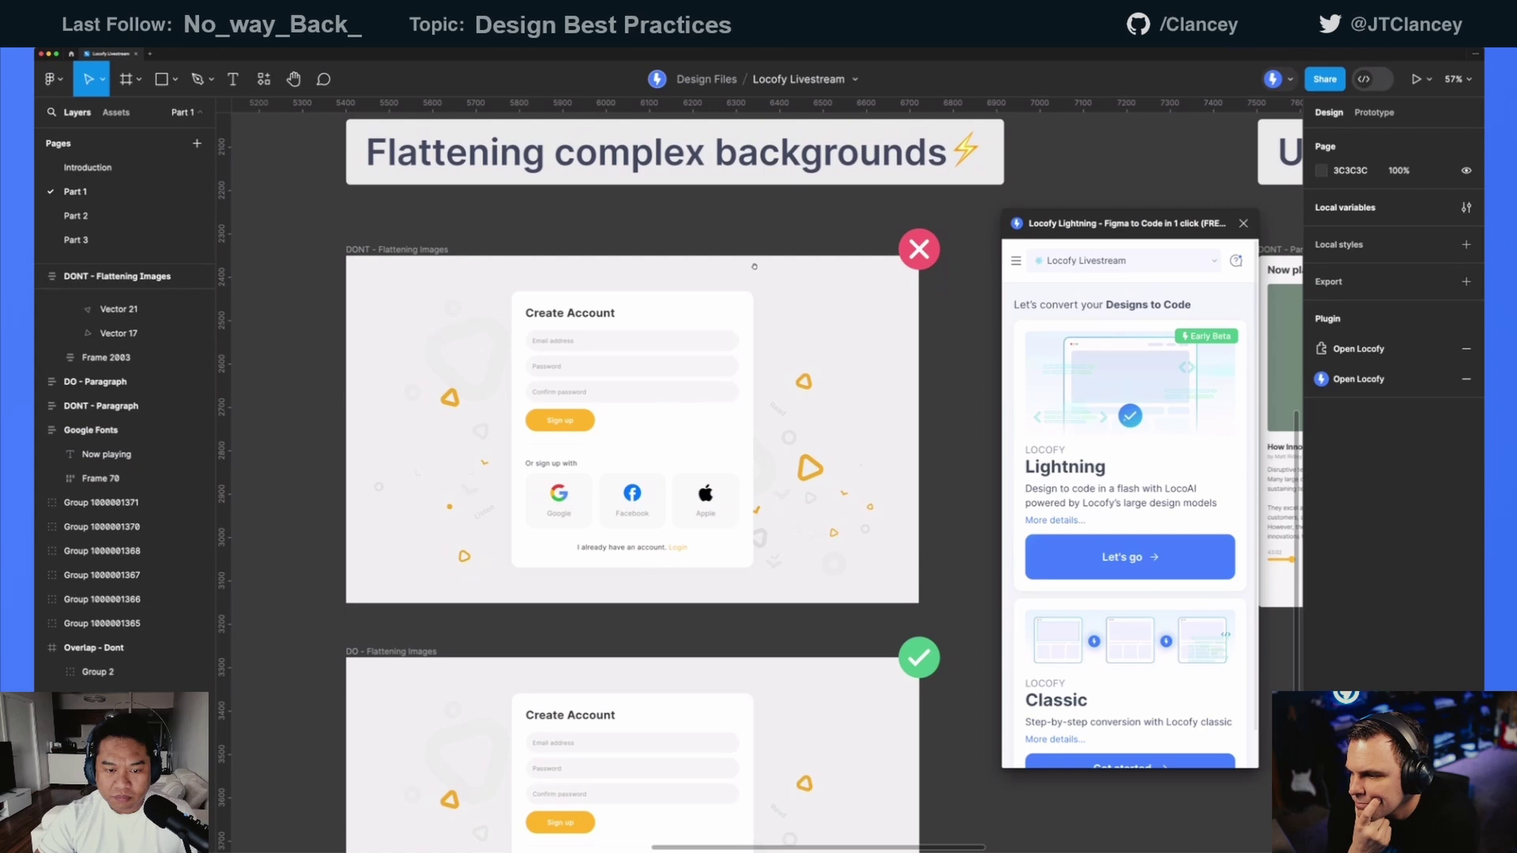
pyautogui.click(795, 452)
pyautogui.scroll(-2, 790, 418)
pyautogui.scroll(-2, 758, 379)
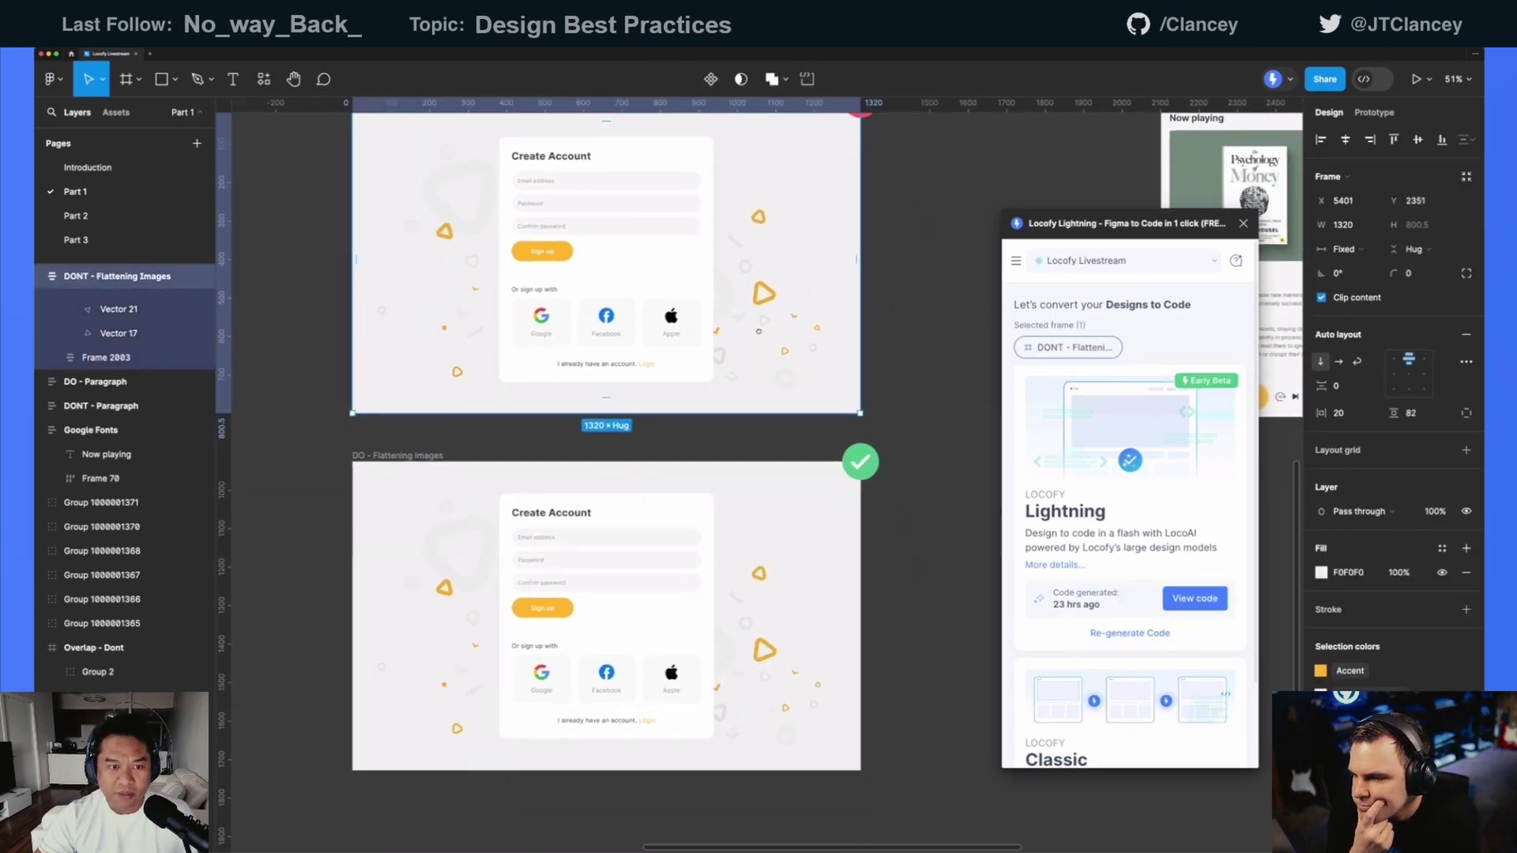
pyautogui.scroll(-1, 752, 363)
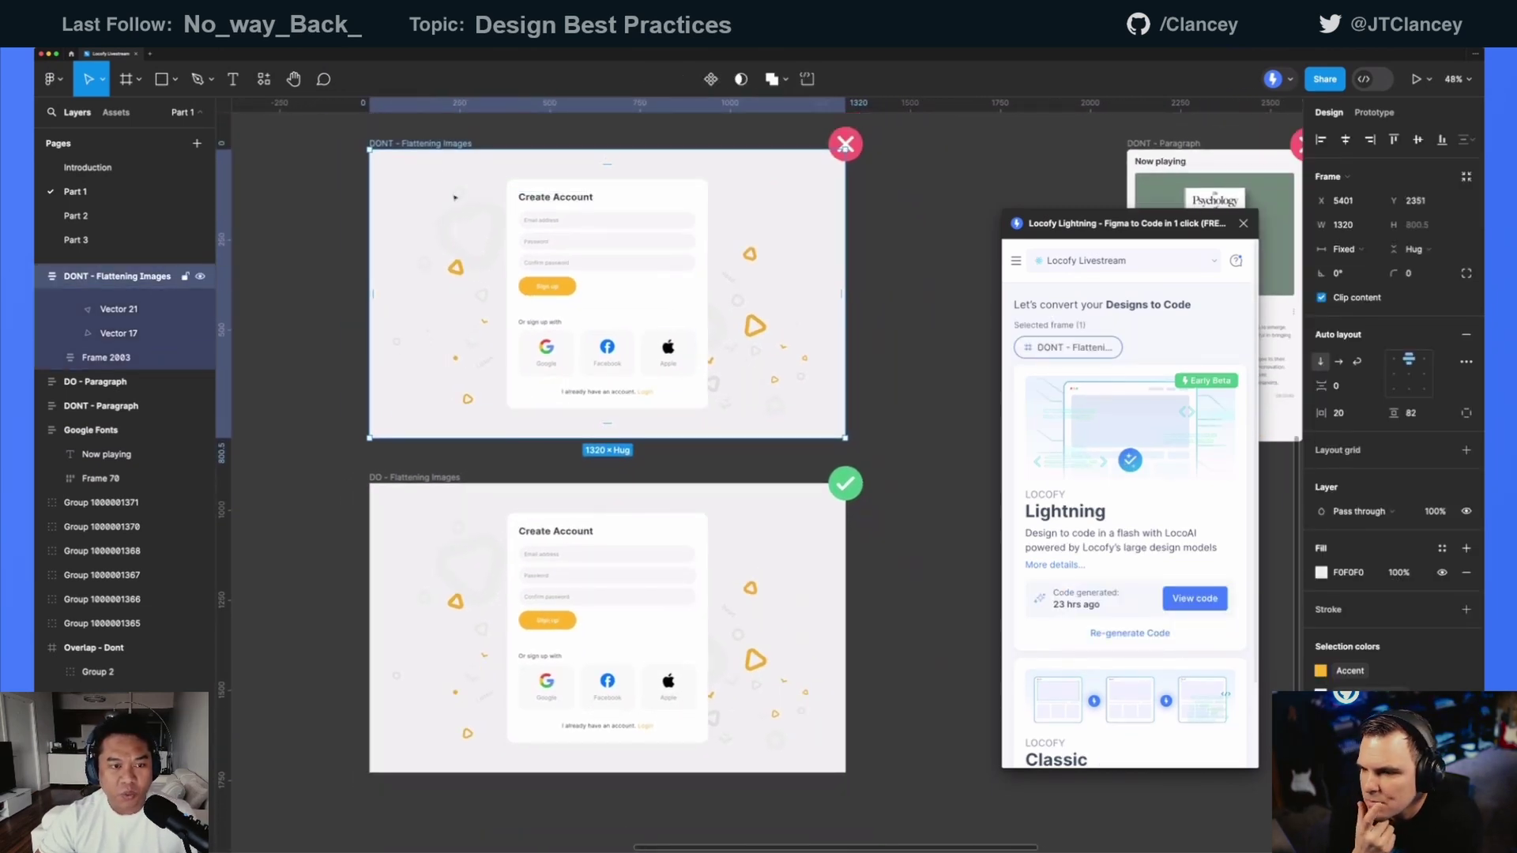
pyautogui.scroll(1, 474, 196)
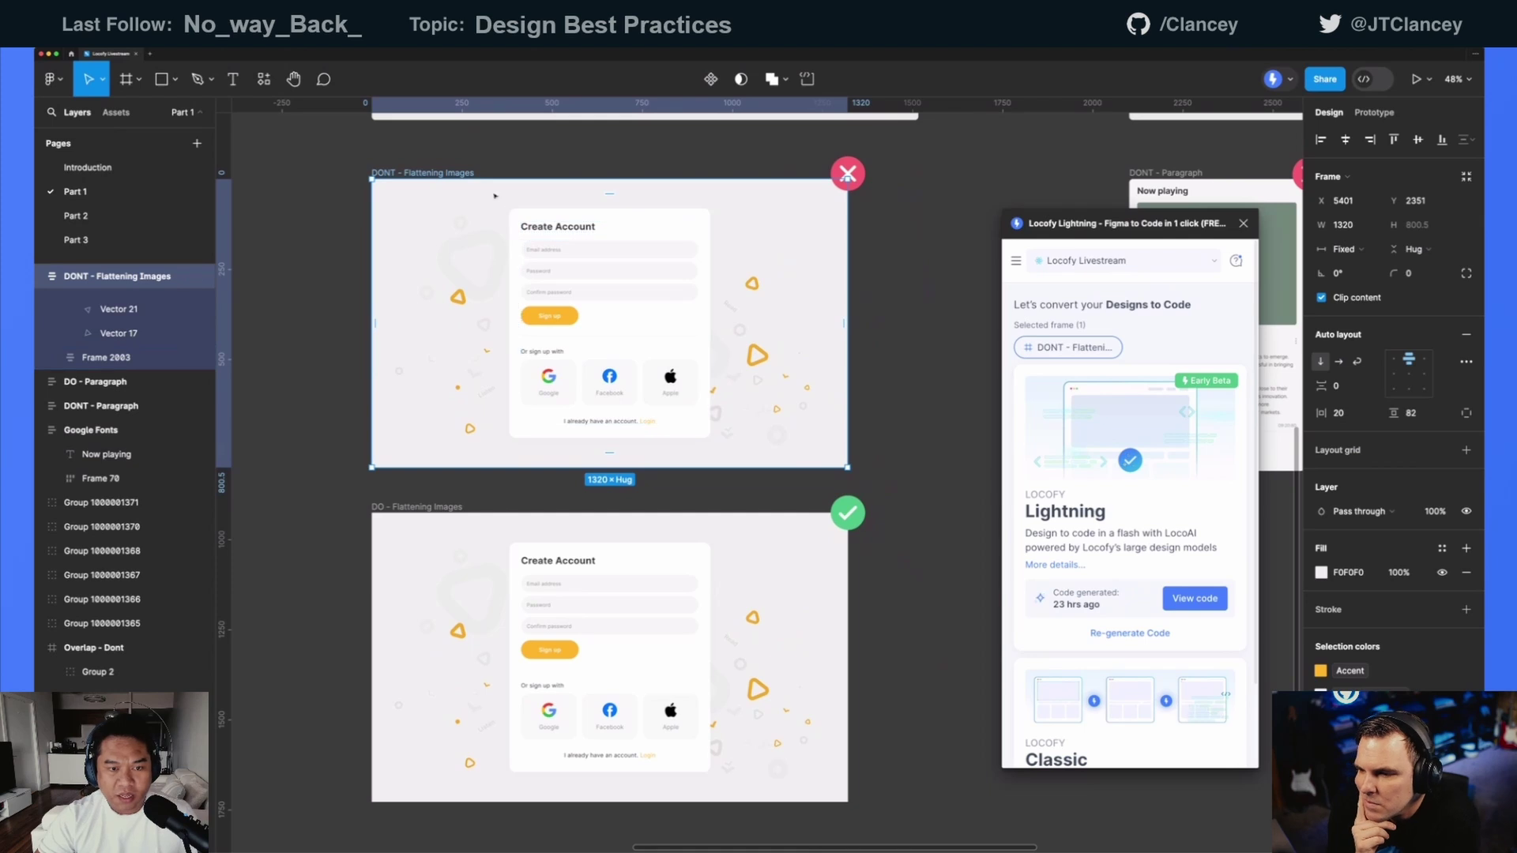
pyautogui.click(877, 504)
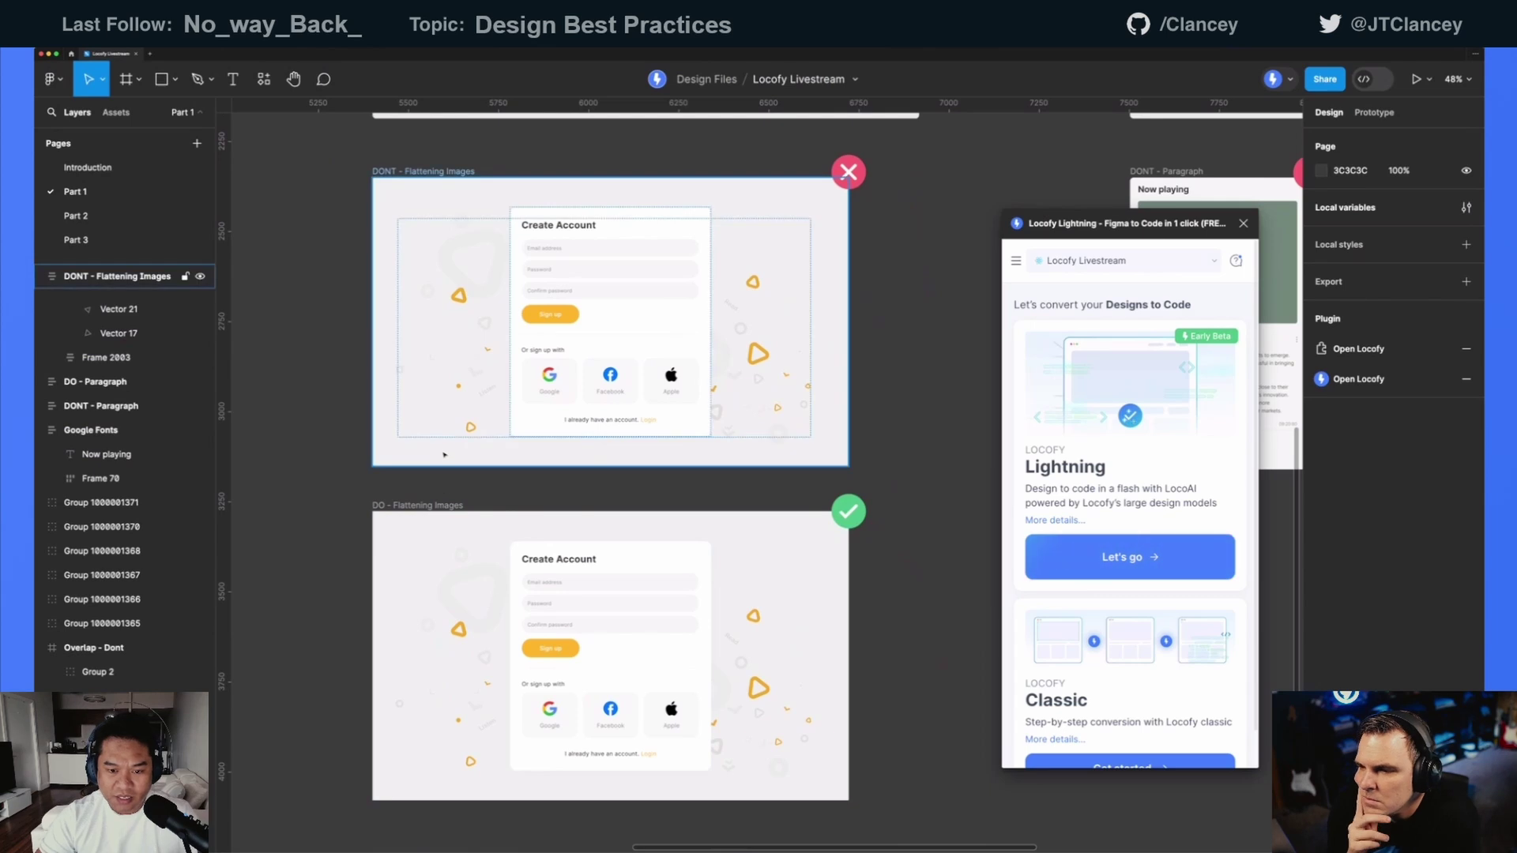
# - Select the DONT frame's decorative background group and inspect its individual layers, including the small vector shapes and the Read text
pyautogui.click(450, 427)
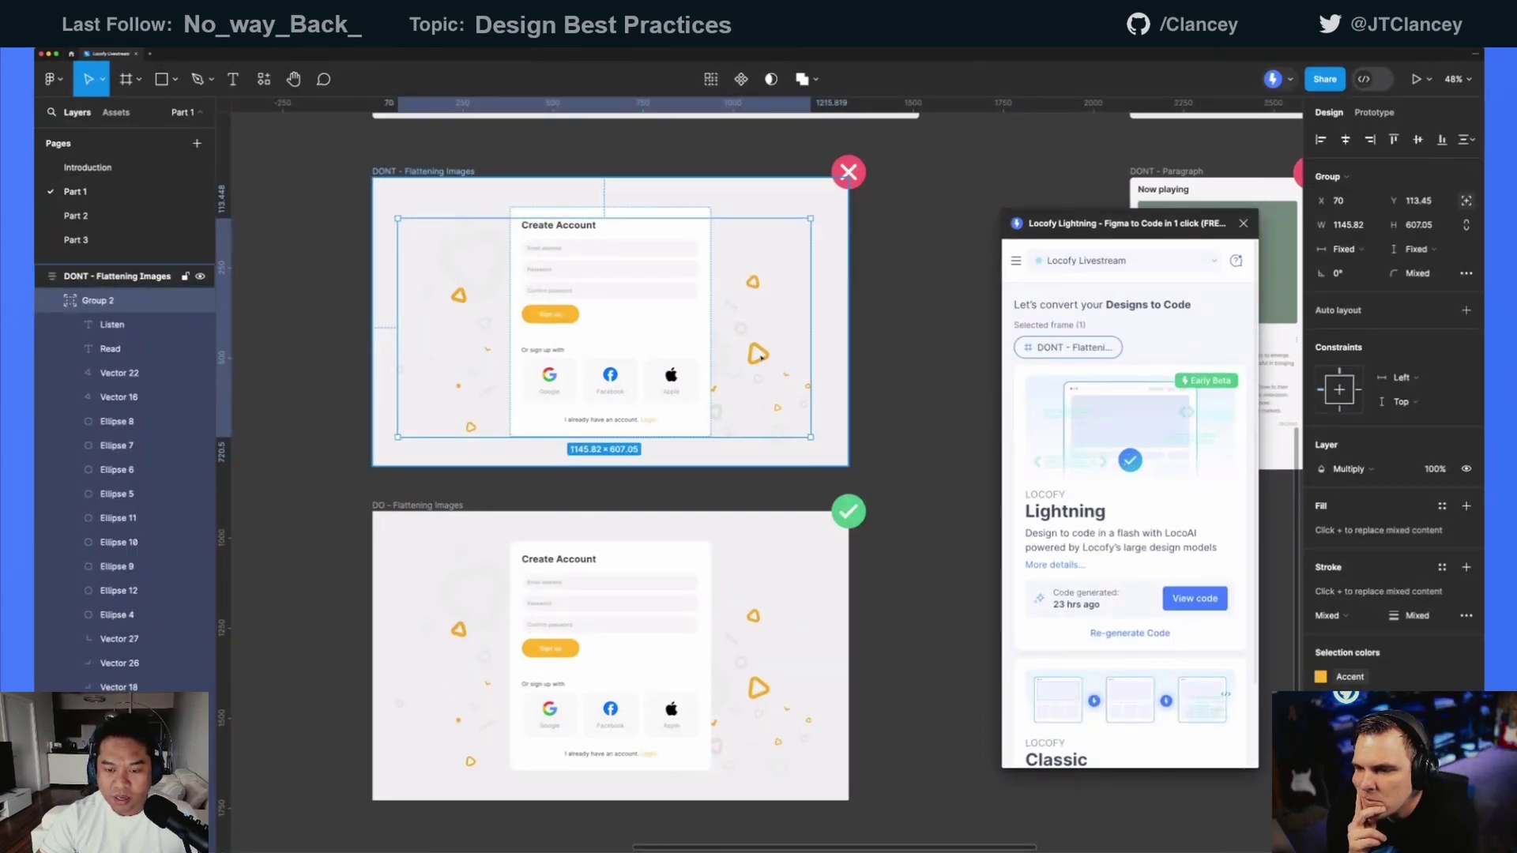
pyautogui.scroll(5, 760, 359)
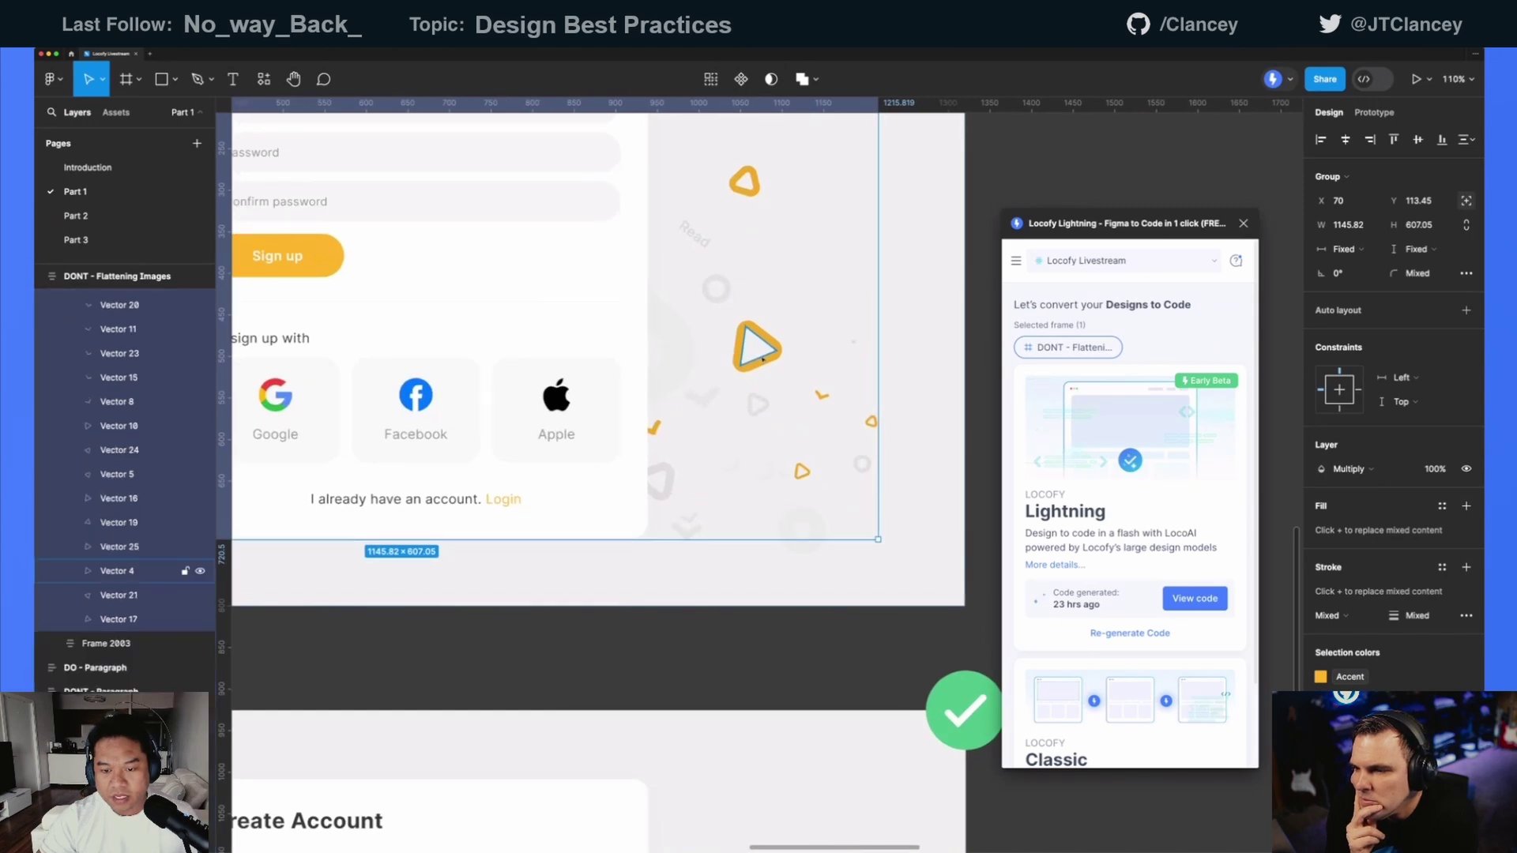
pyautogui.click(755, 348)
pyautogui.click(758, 404)
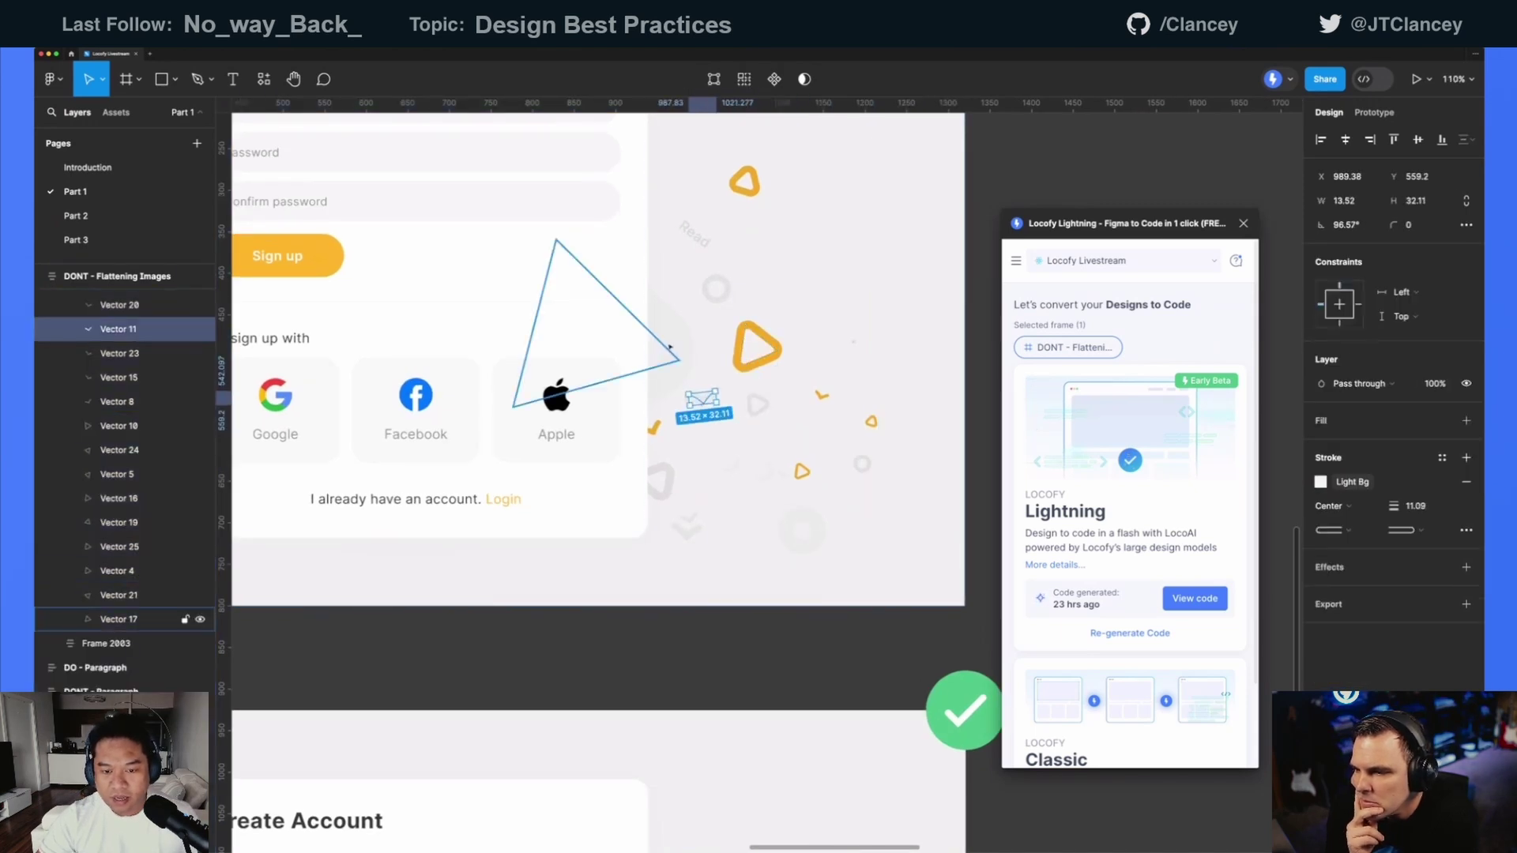
pyautogui.click(677, 352)
pyautogui.click(709, 246)
pyautogui.scroll(5, 708, 245)
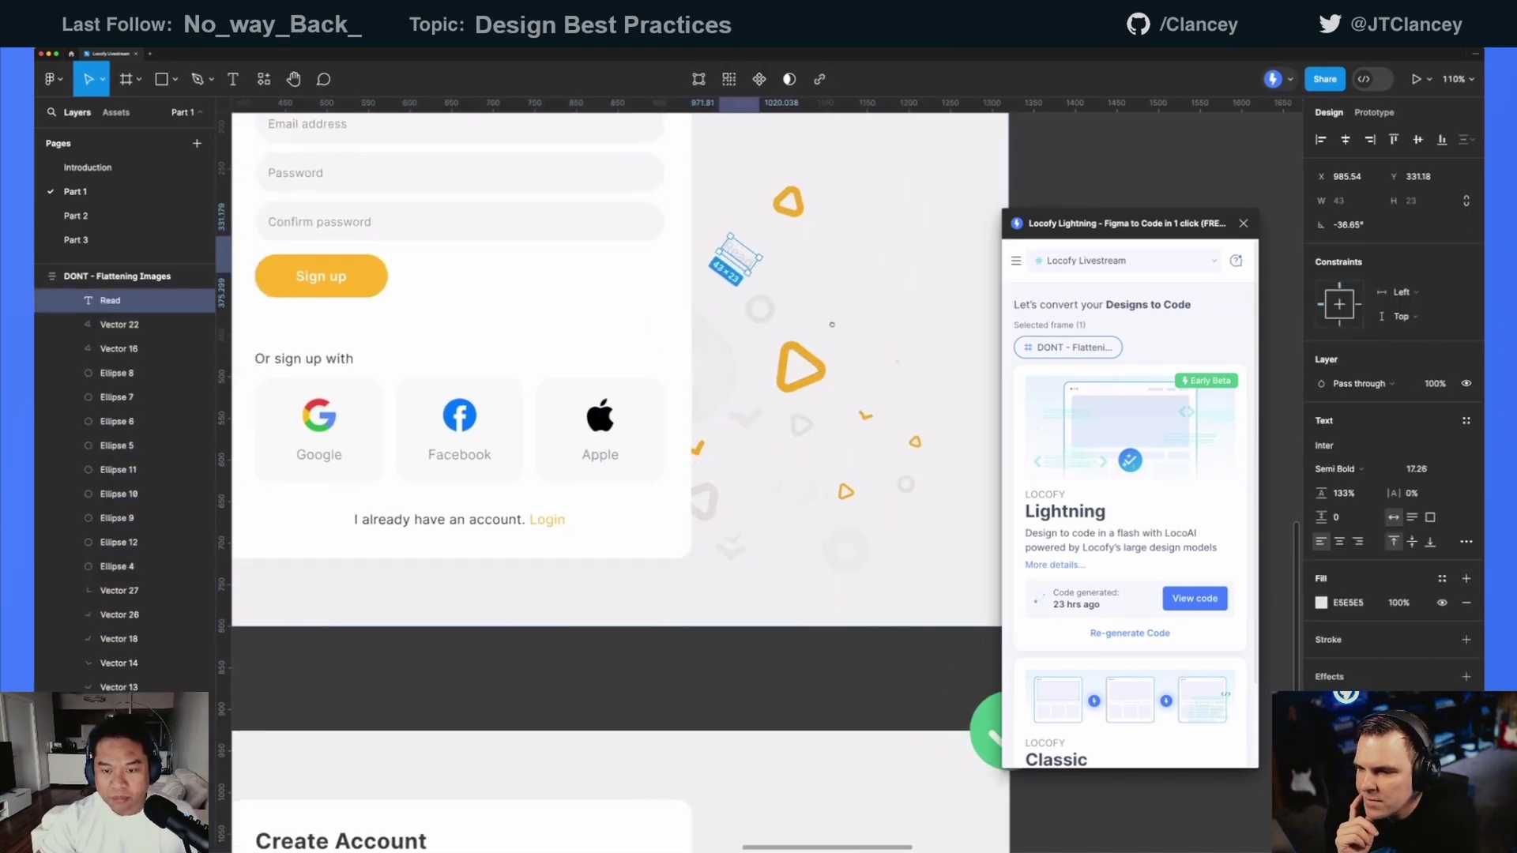
# - Clear the layer selection and view the whole DONT - Flattening Images frame with its scattered background shapes
pyautogui.scroll(-2, 829, 340)
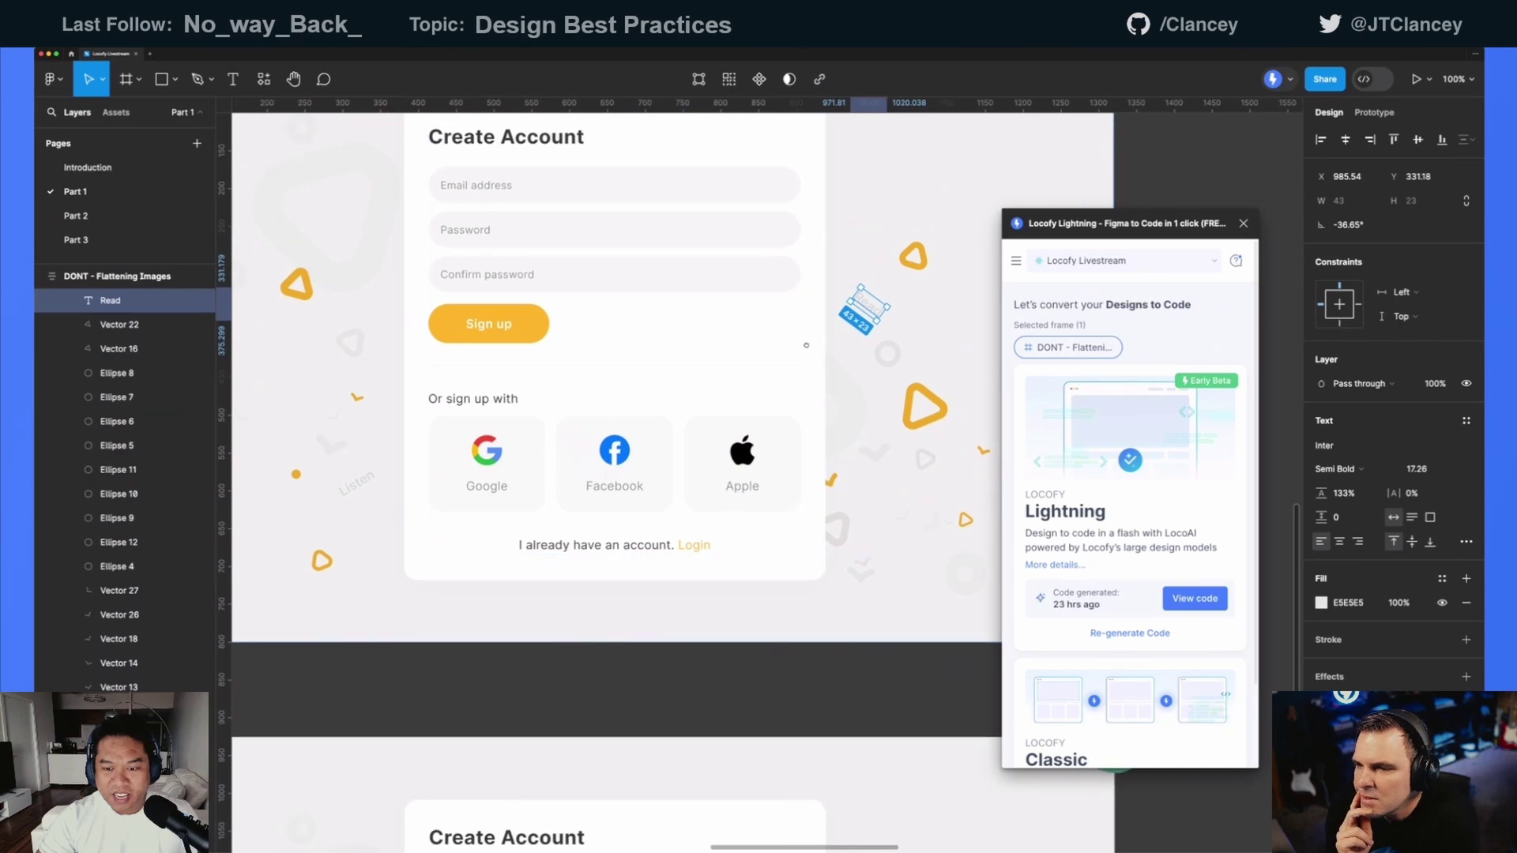
pyautogui.scroll(-1, 815, 343)
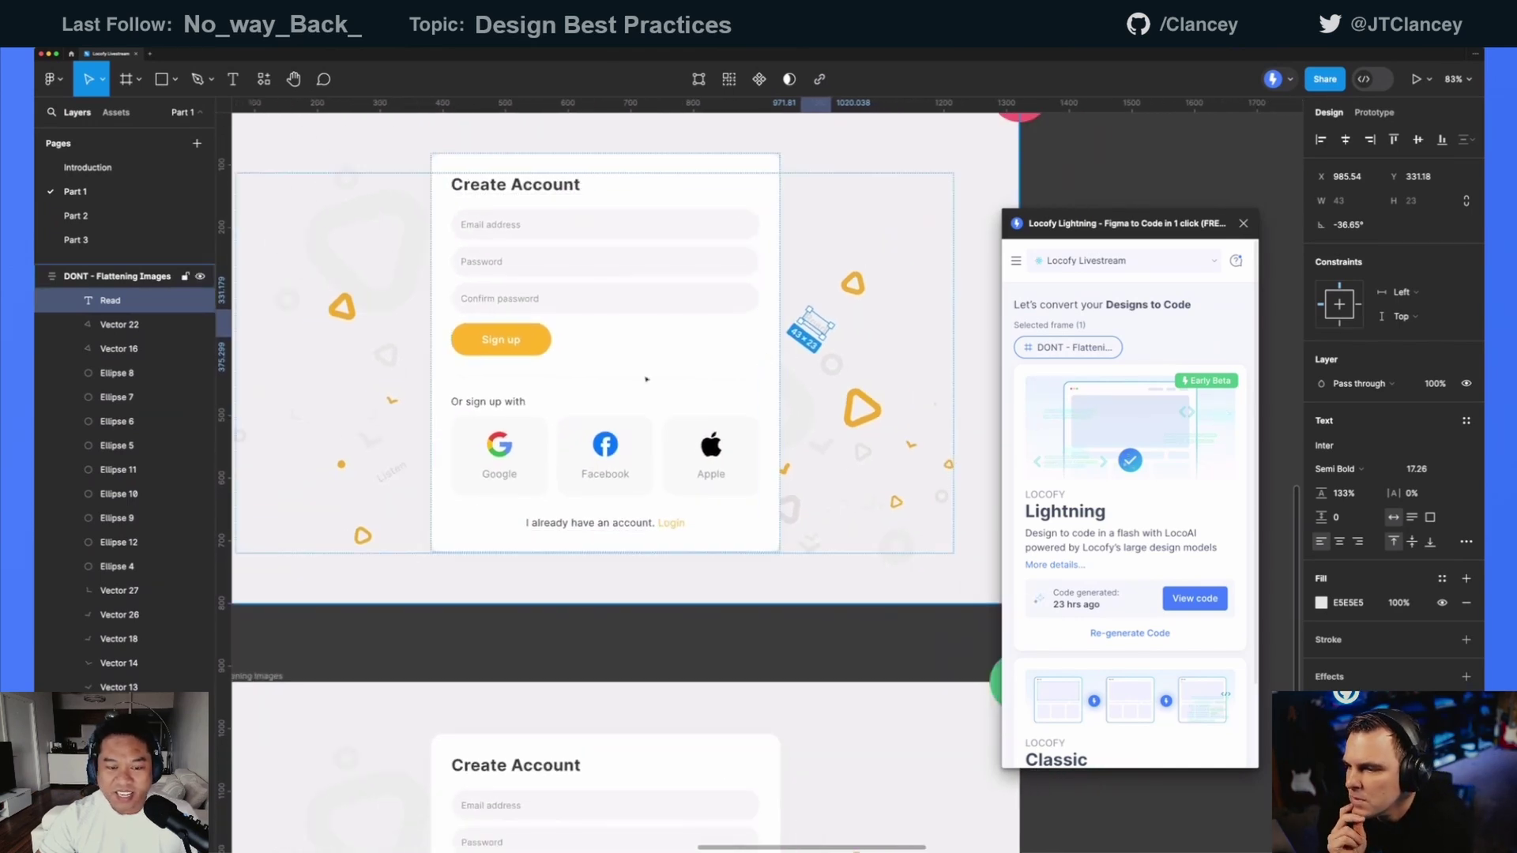
pyautogui.click(397, 471)
pyautogui.press('Escape')
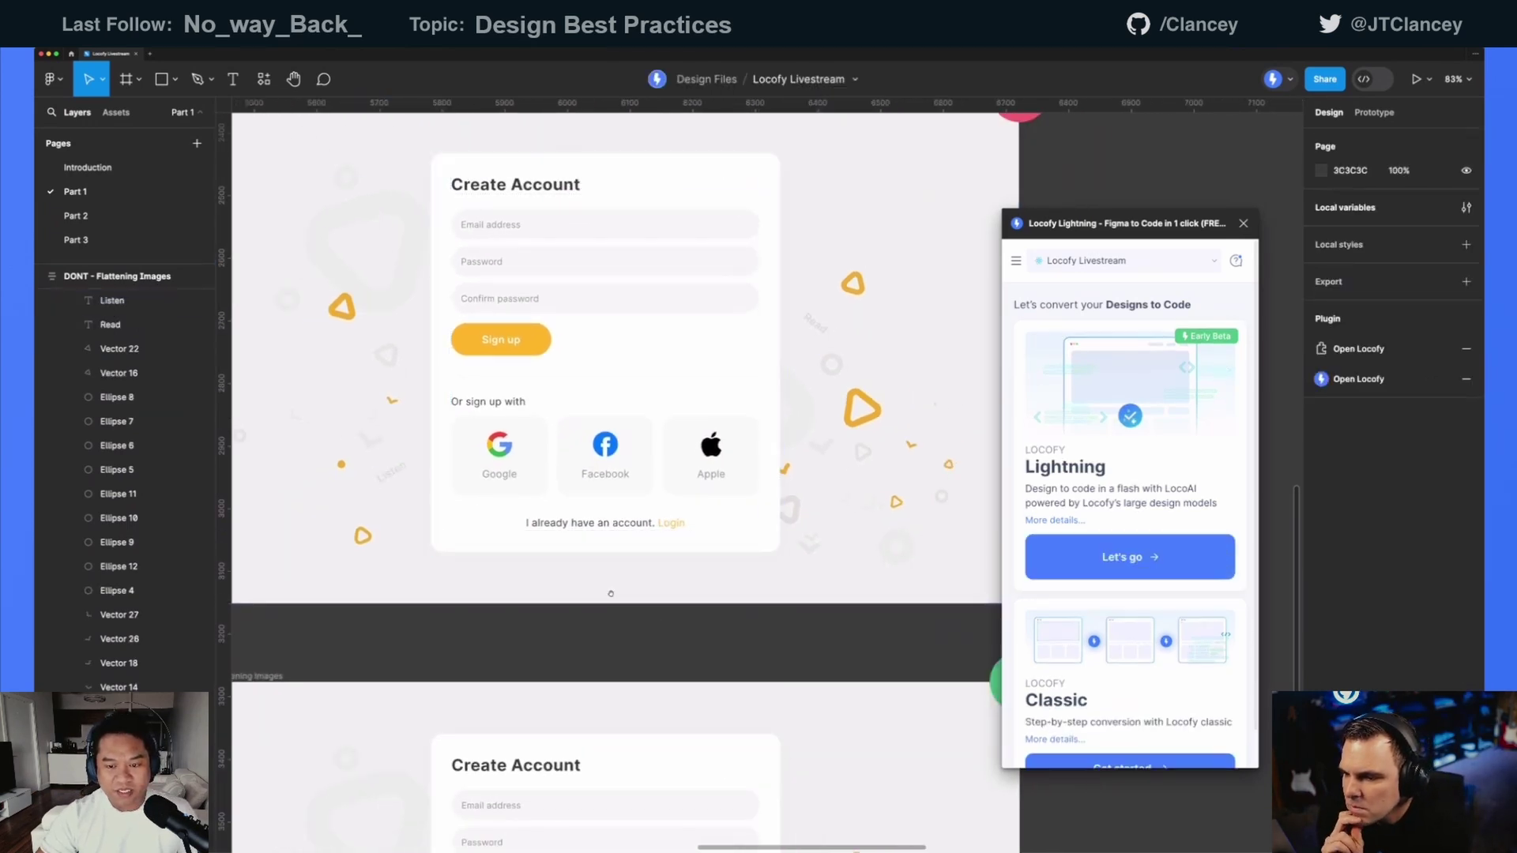
pyautogui.hscroll(-2, 652, 459)
pyautogui.scroll(1, 652, 460)
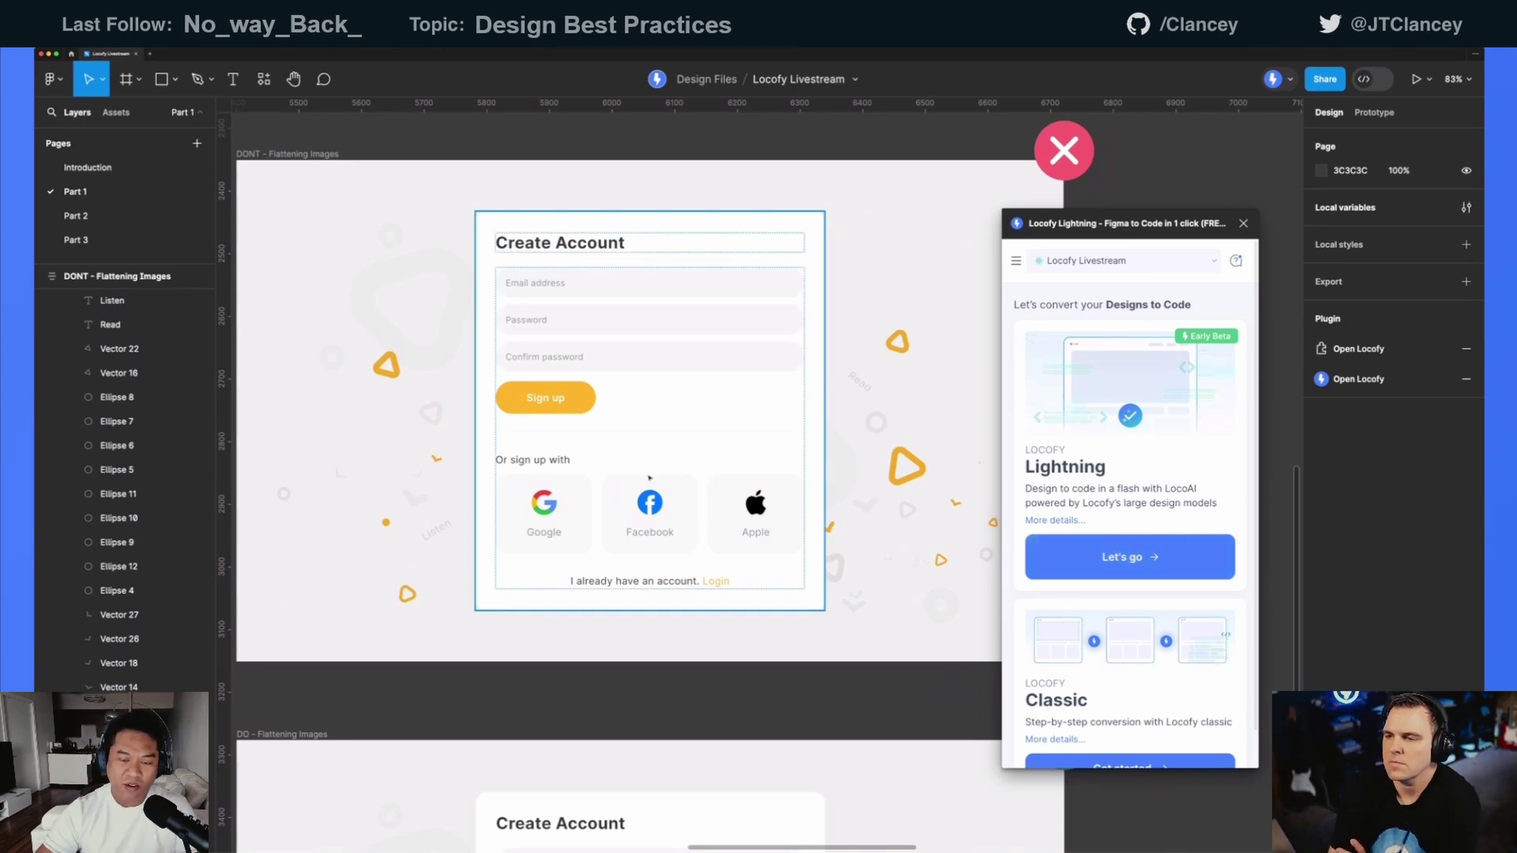
pyautogui.scroll(-1, 627, 374)
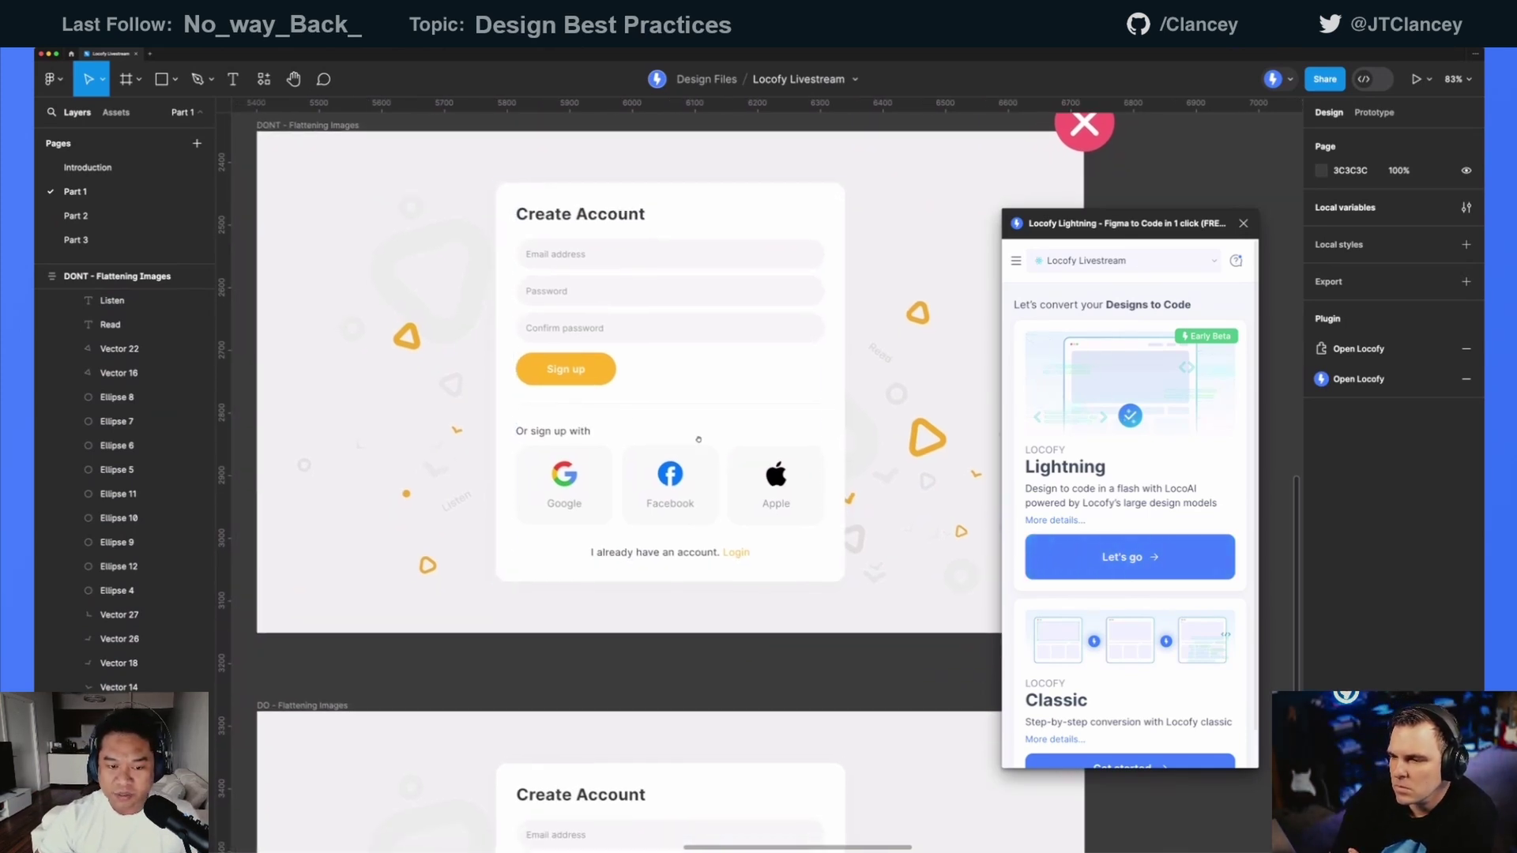
pyautogui.hscroll(1, 626, 373)
# - Check the DONT background group, then inspect the DO - Flattening Images frame's image fill, moving the Locofy window as needed
pyautogui.click(454, 373)
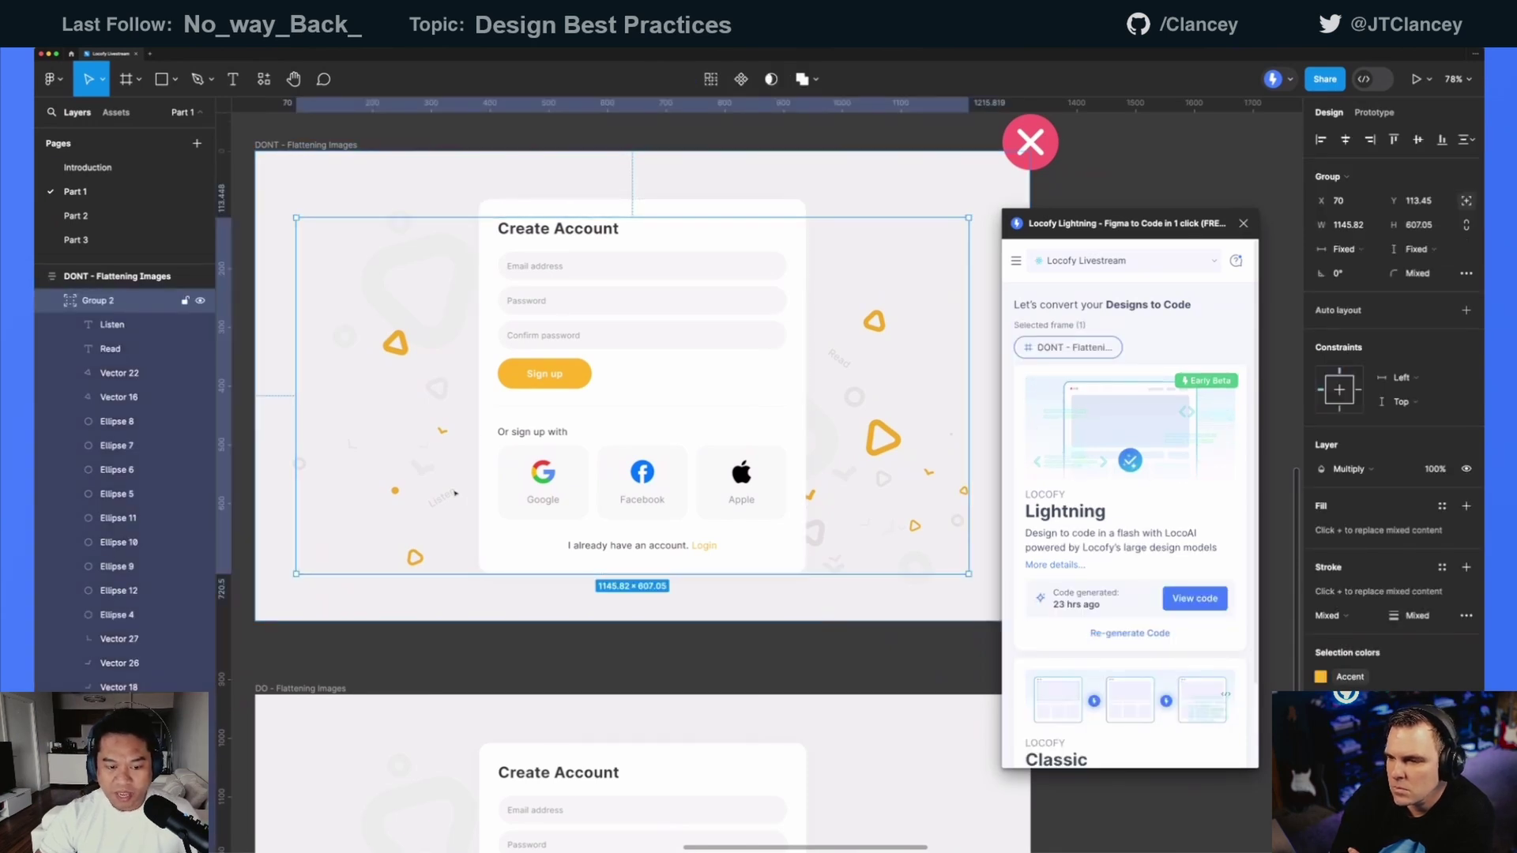
pyautogui.scroll(-1, 455, 490)
pyautogui.scroll(-5, 377, 318)
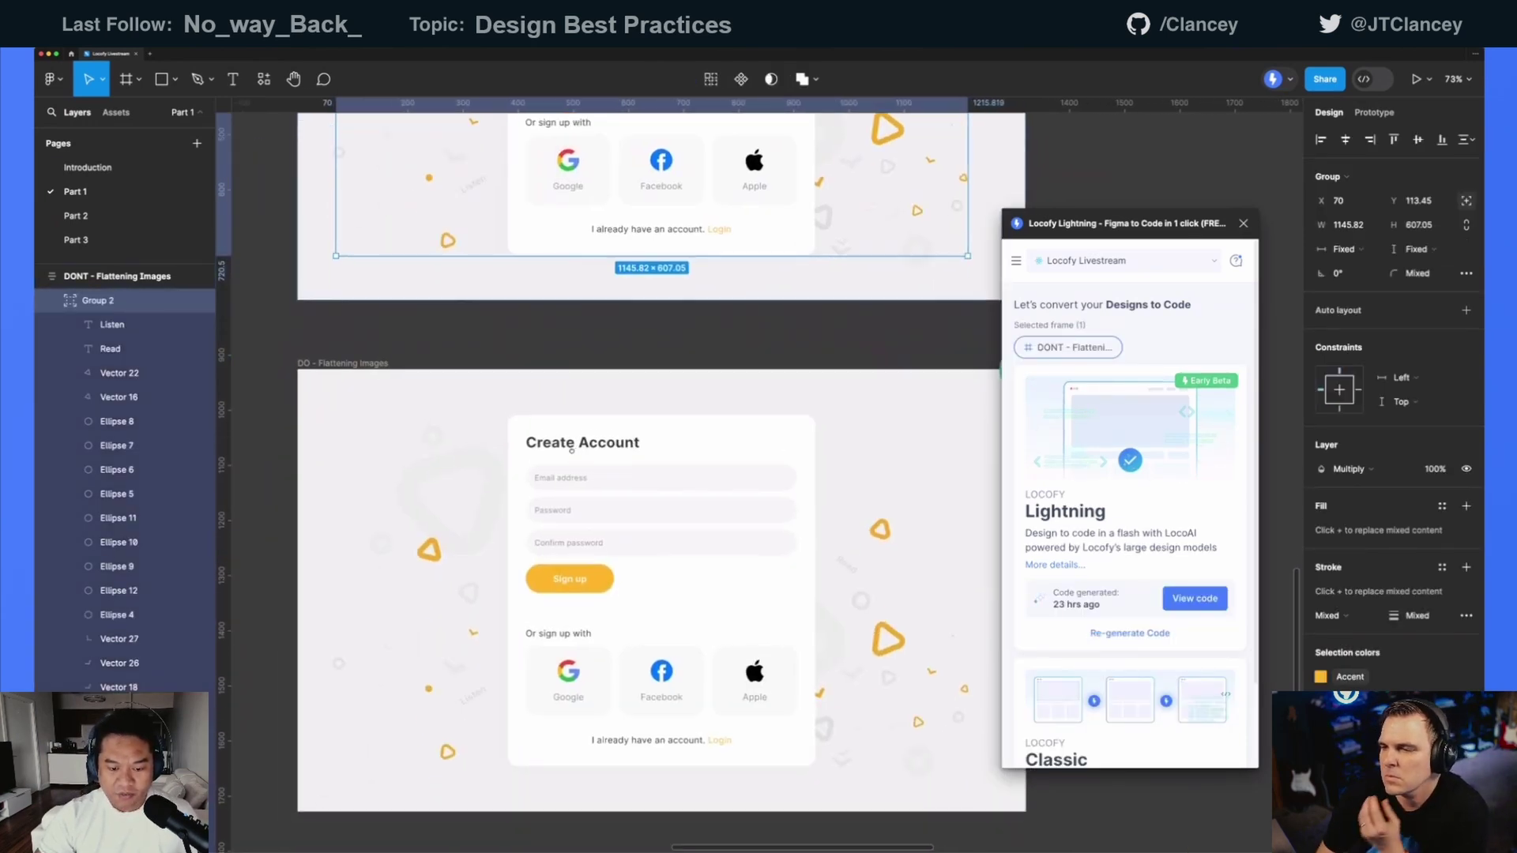
pyautogui.click(370, 304)
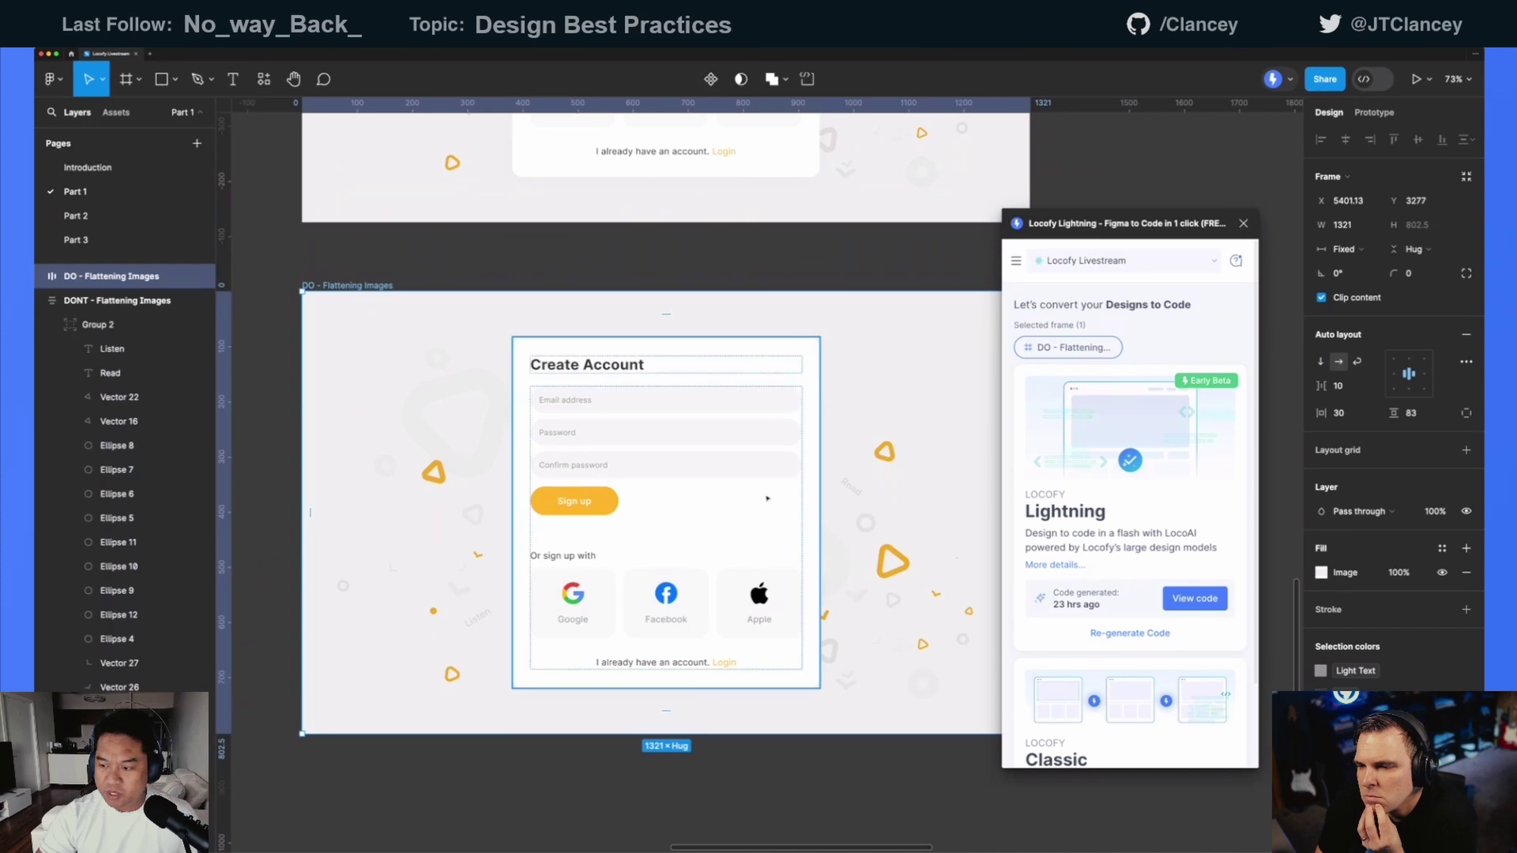
pyautogui.moveTo(1183, 238); pyautogui.dragTo(991, 246)
pyautogui.click(1321, 573)
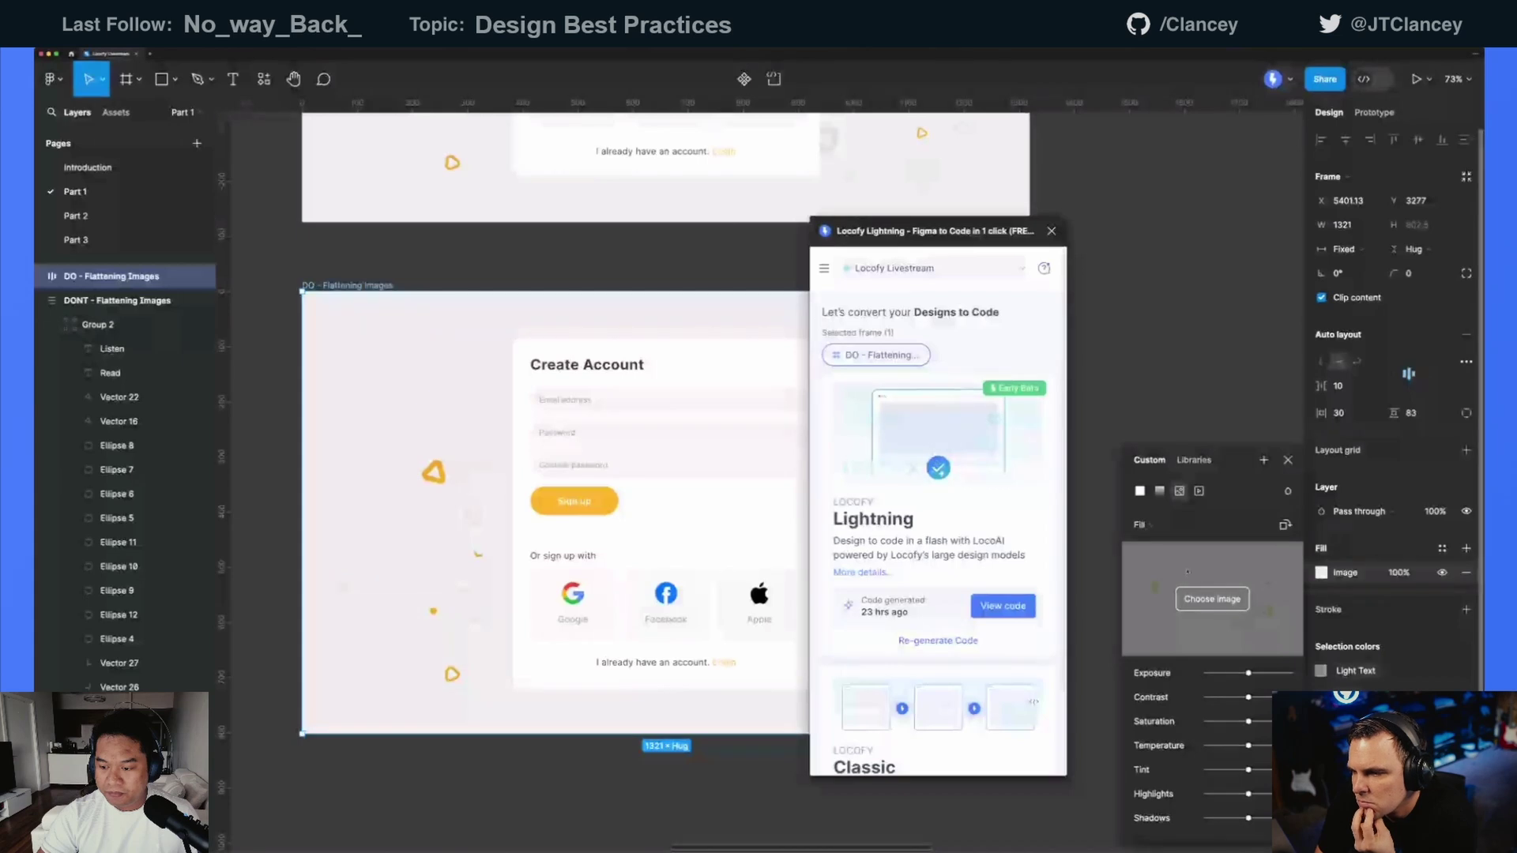
pyautogui.click(923, 231)
pyautogui.moveTo(923, 231); pyautogui.dragTo(1120, 275)
# - Compare the two background setups by selecting the DONT frame's background group and then the DO - Flattening Images frame
pyautogui.scroll(-3, 476, 474)
pyautogui.scroll(5, 633, 474)
pyautogui.scroll(5, 639, 504)
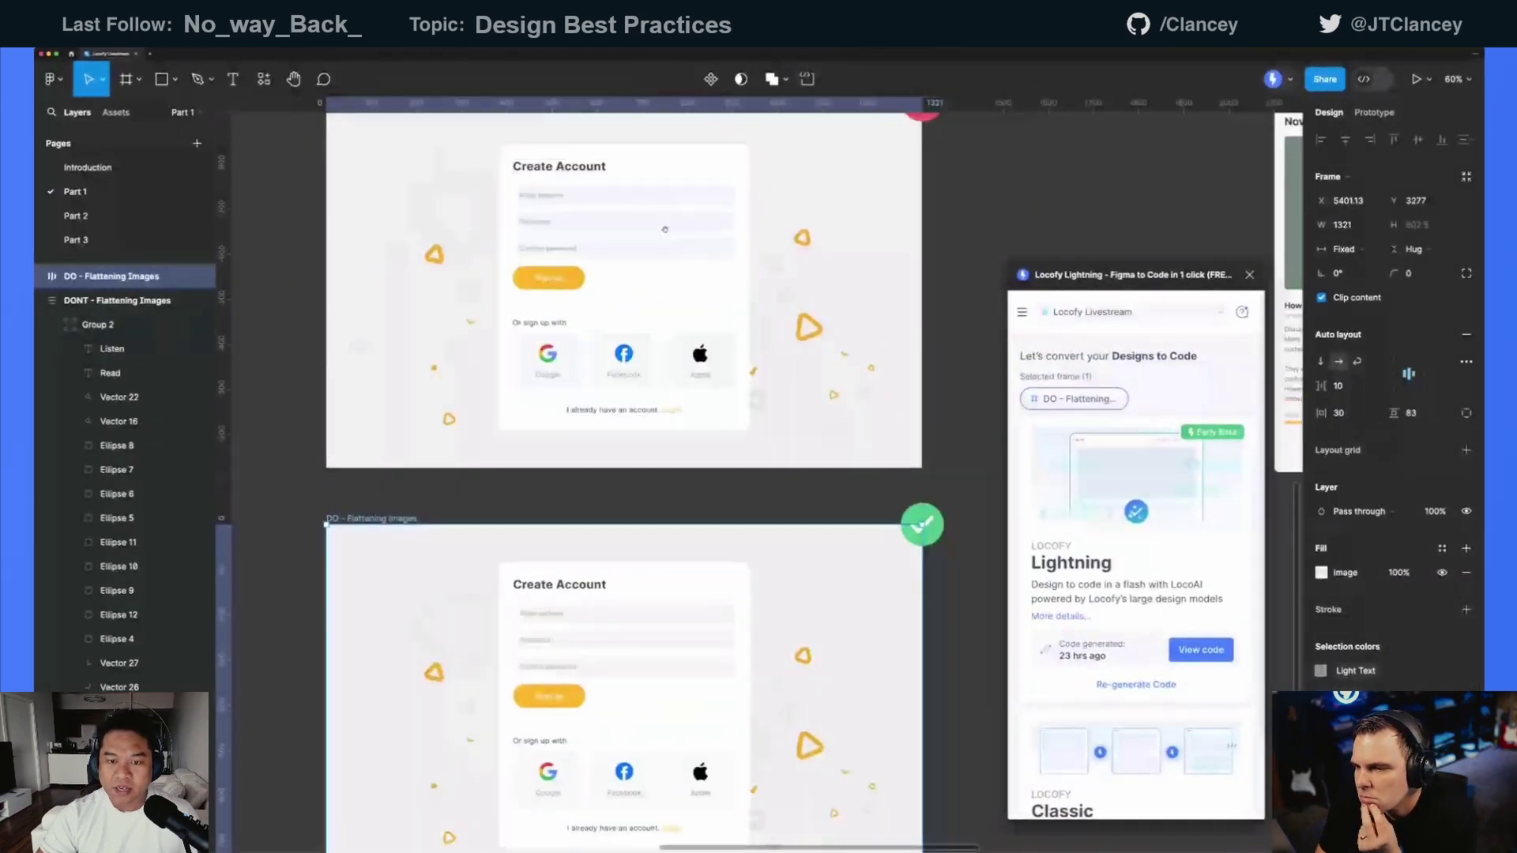
pyautogui.click(798, 431)
pyautogui.click(814, 411)
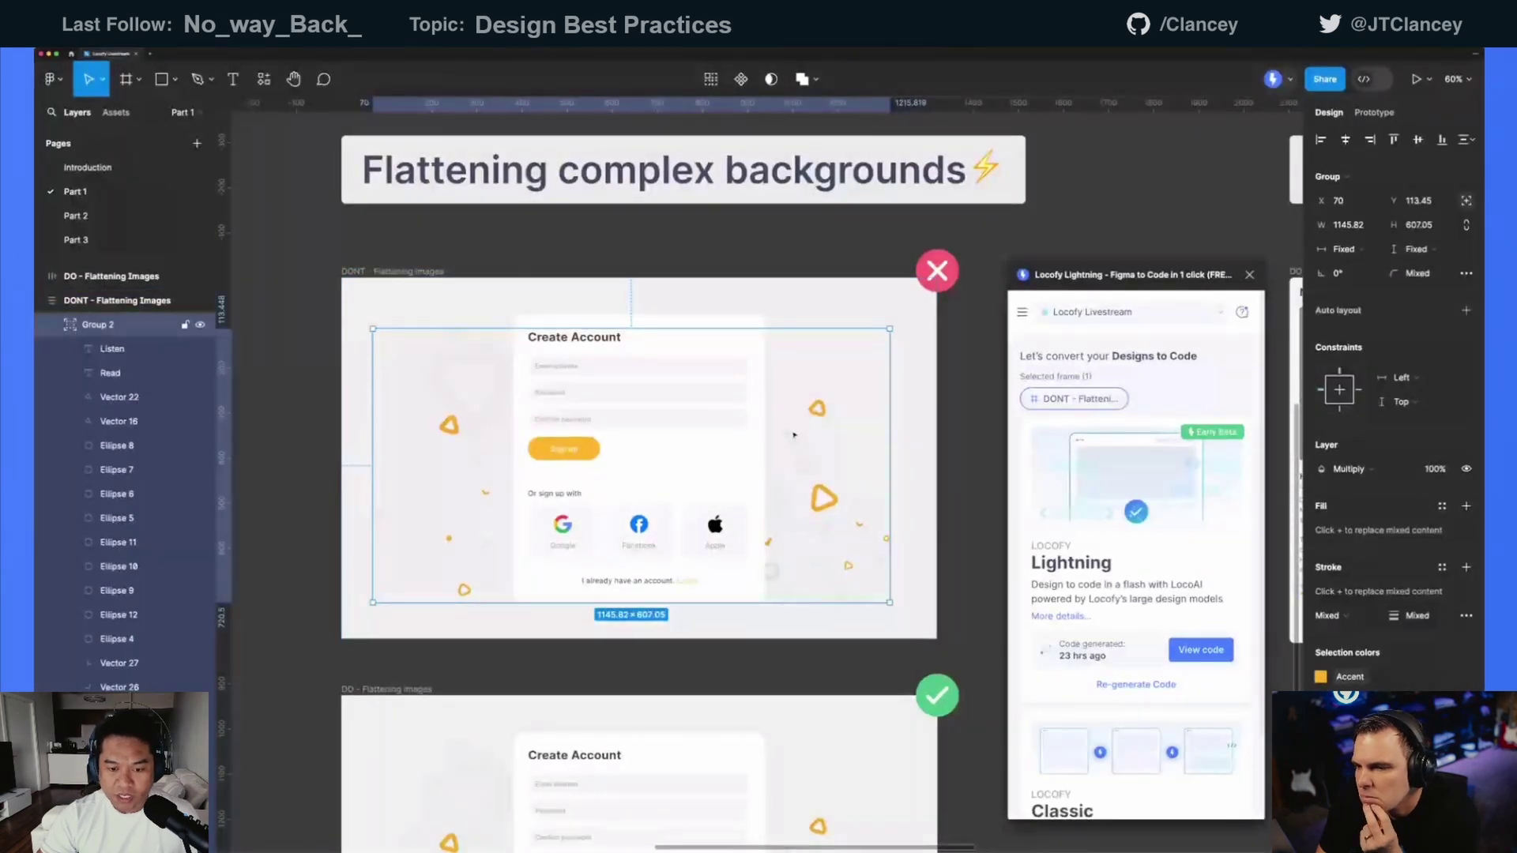
pyautogui.scroll(-2, 794, 435)
pyautogui.click(538, 553)
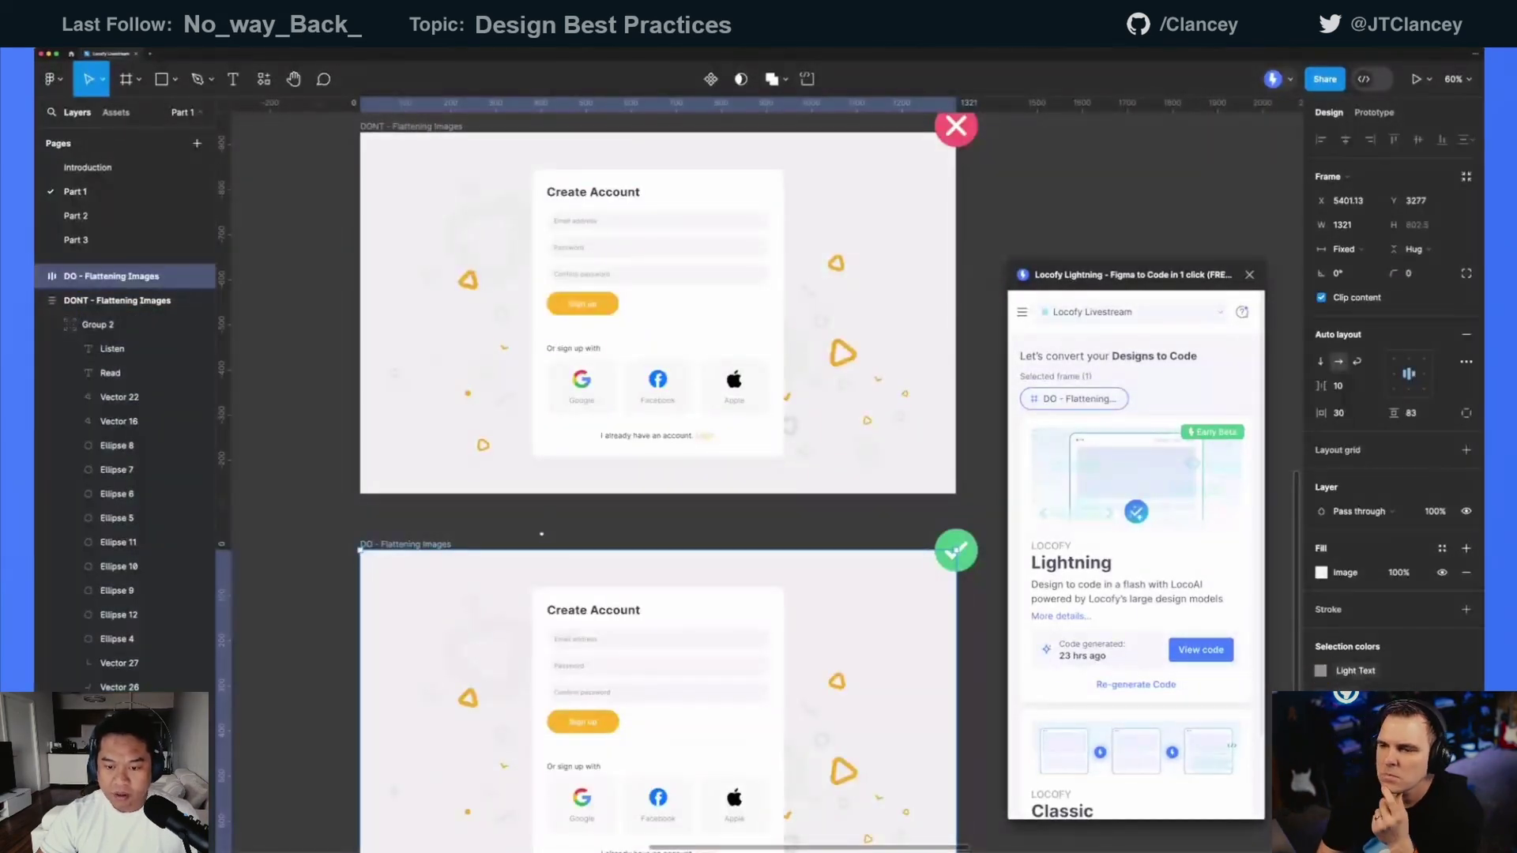
# - Examine the DONT frame's layer nesting by selecting the frame, its background group and the Read text, then return to the parent group
pyautogui.scroll(1, 541, 534)
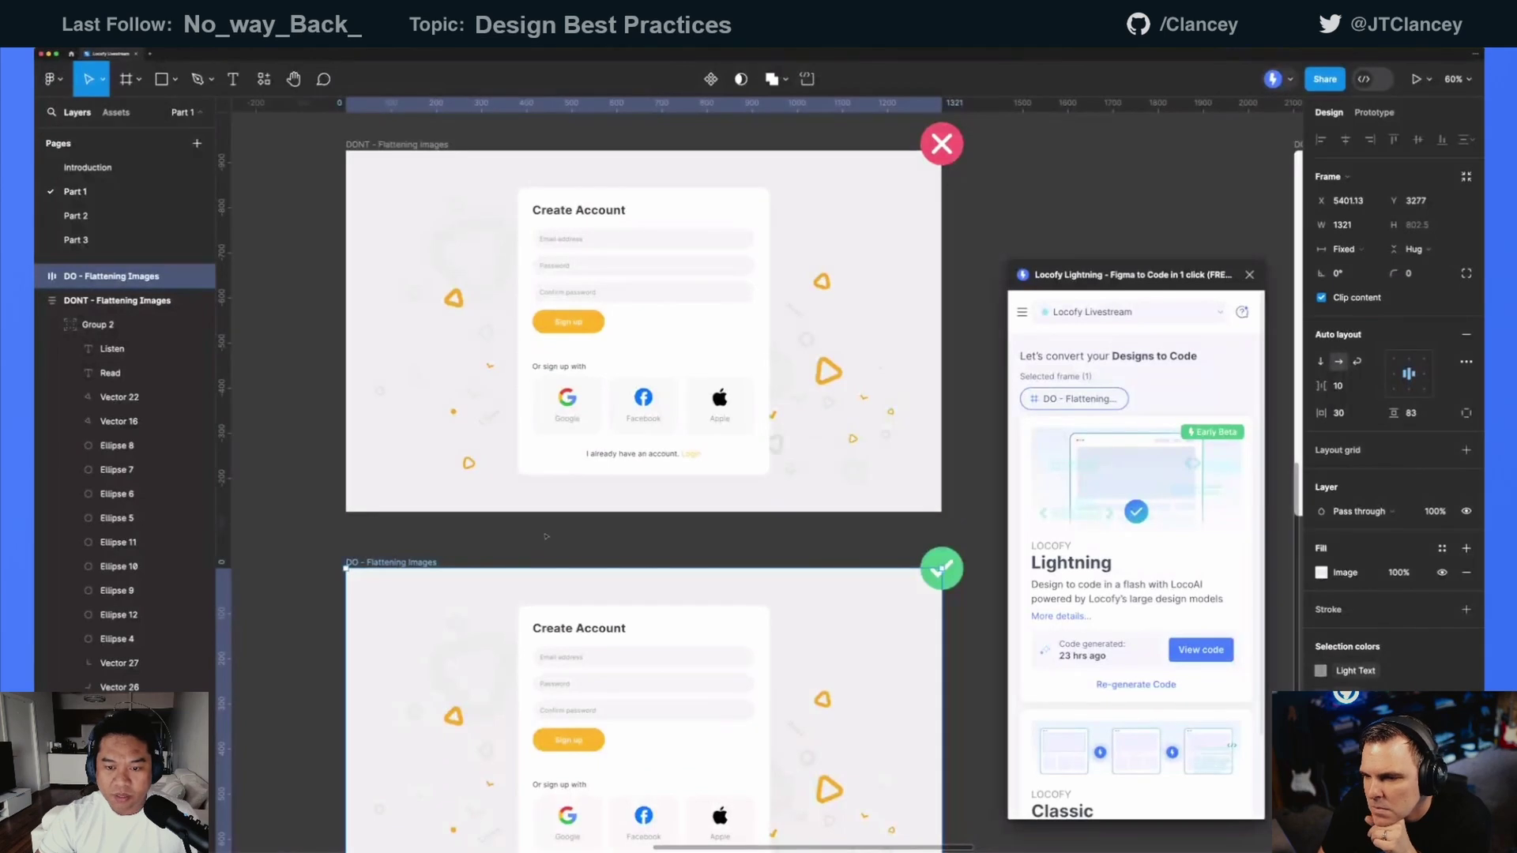
pyautogui.scroll(3, 542, 316)
pyautogui.scroll(5, 542, 285)
pyautogui.click(474, 379)
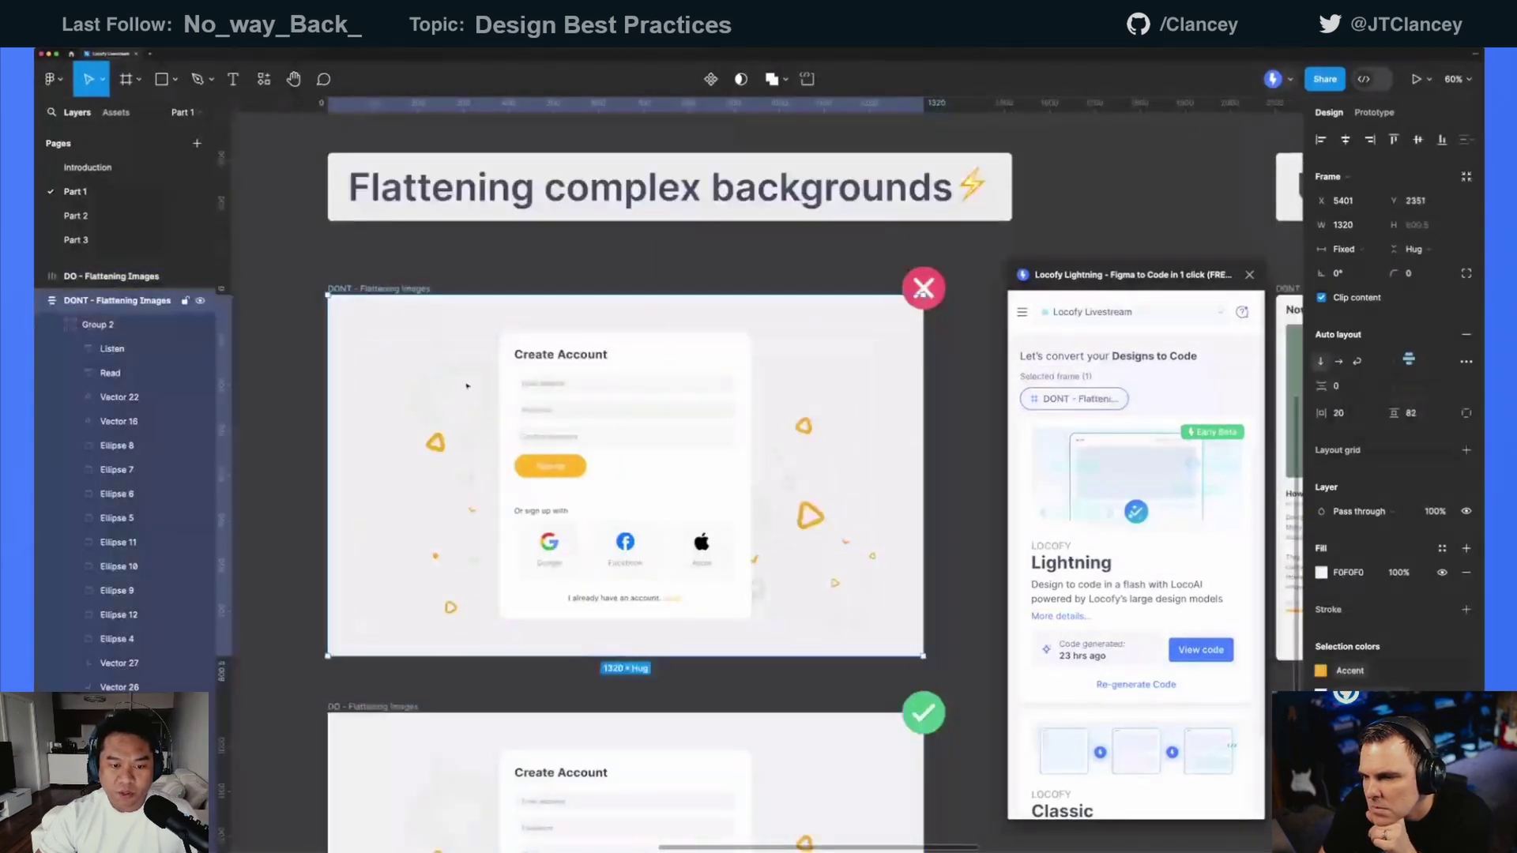
pyautogui.click(487, 426)
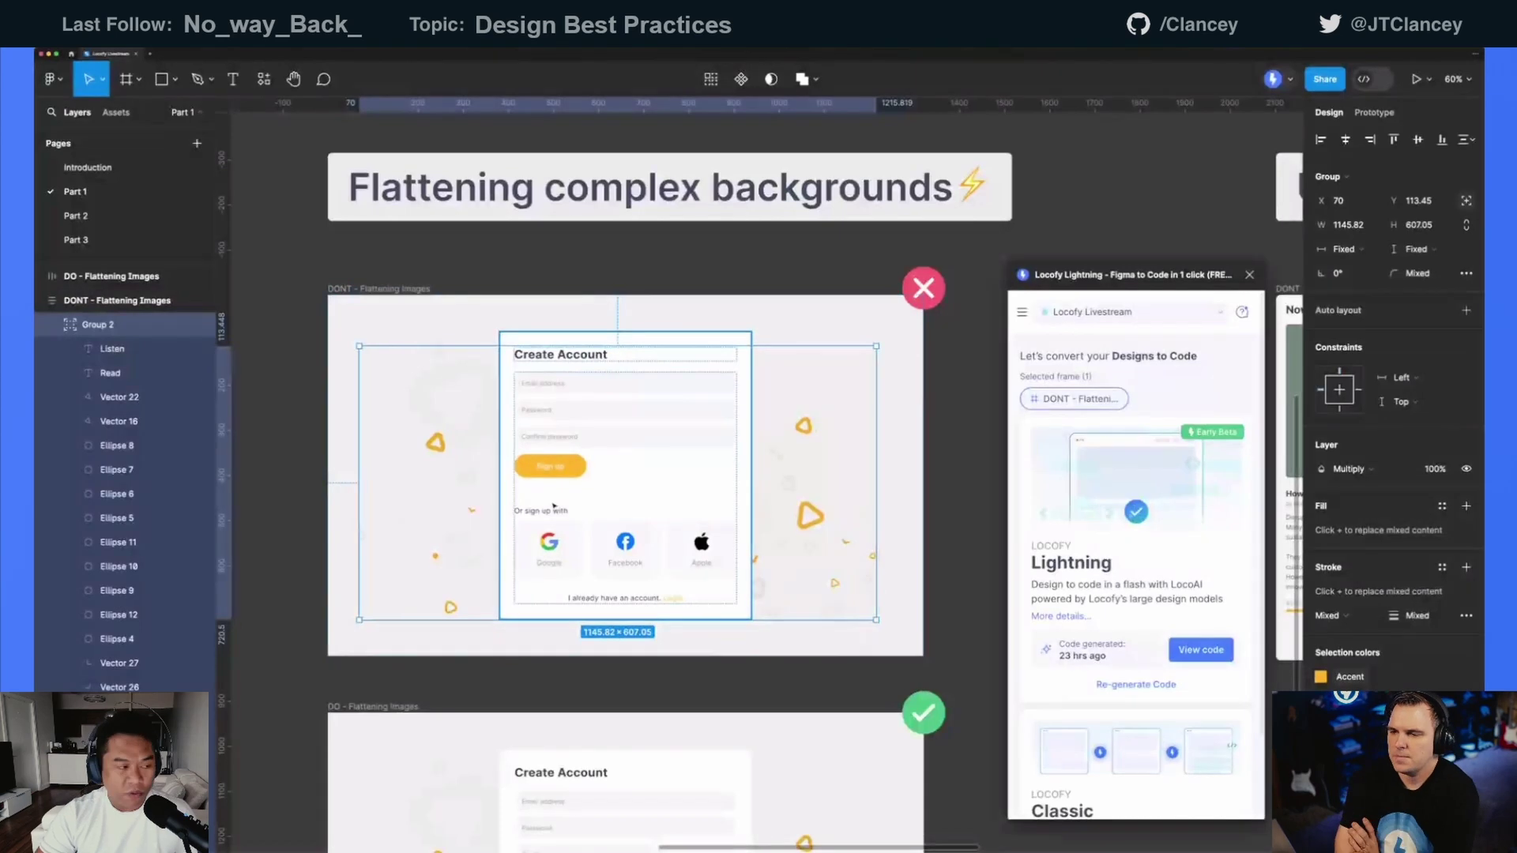
pyautogui.click(770, 463)
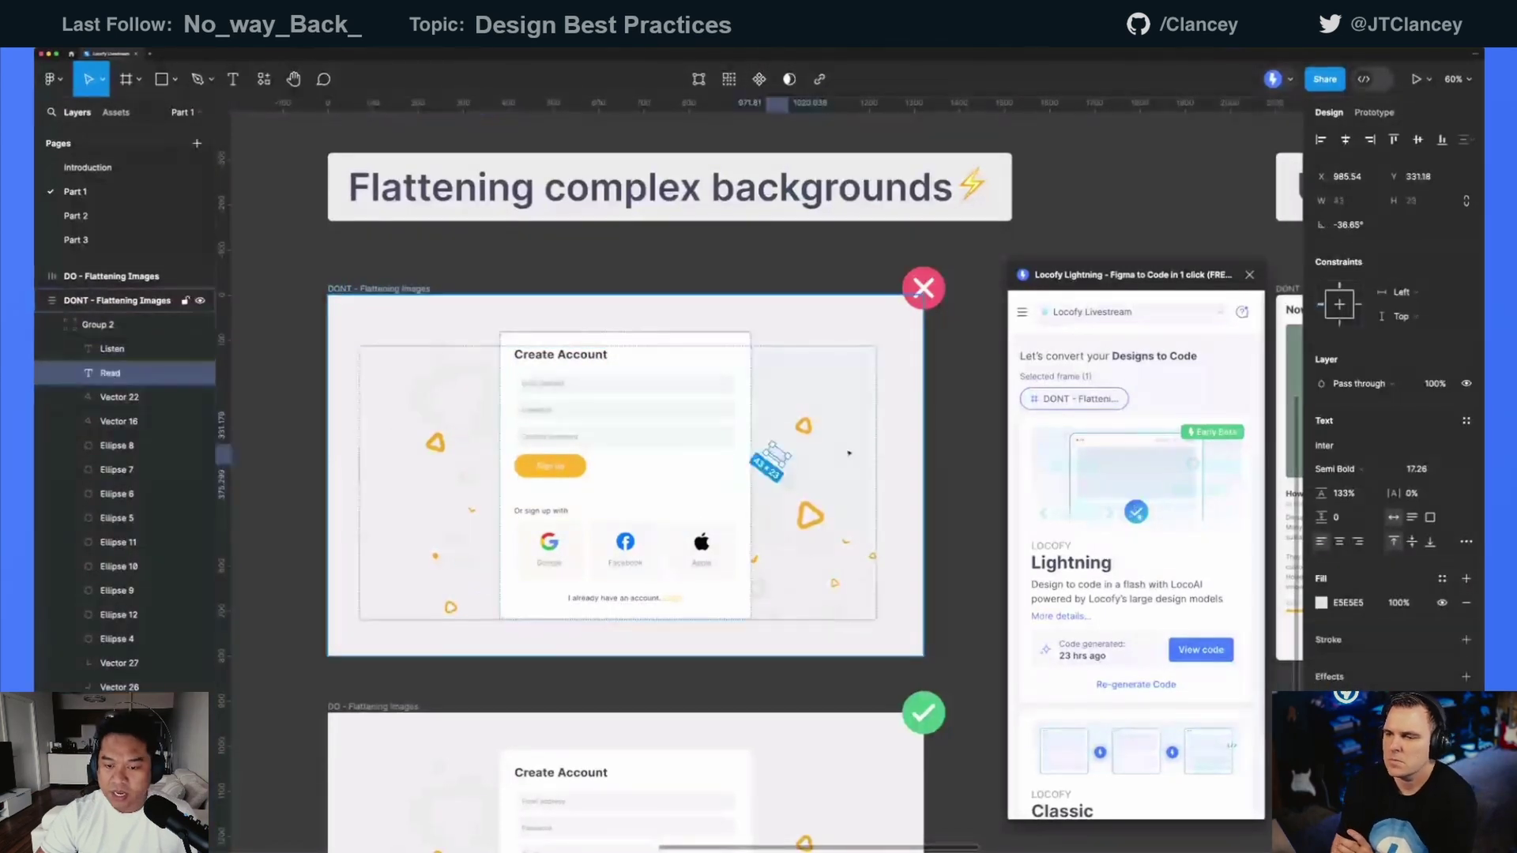
pyautogui.hotkey('shift', 'Return')
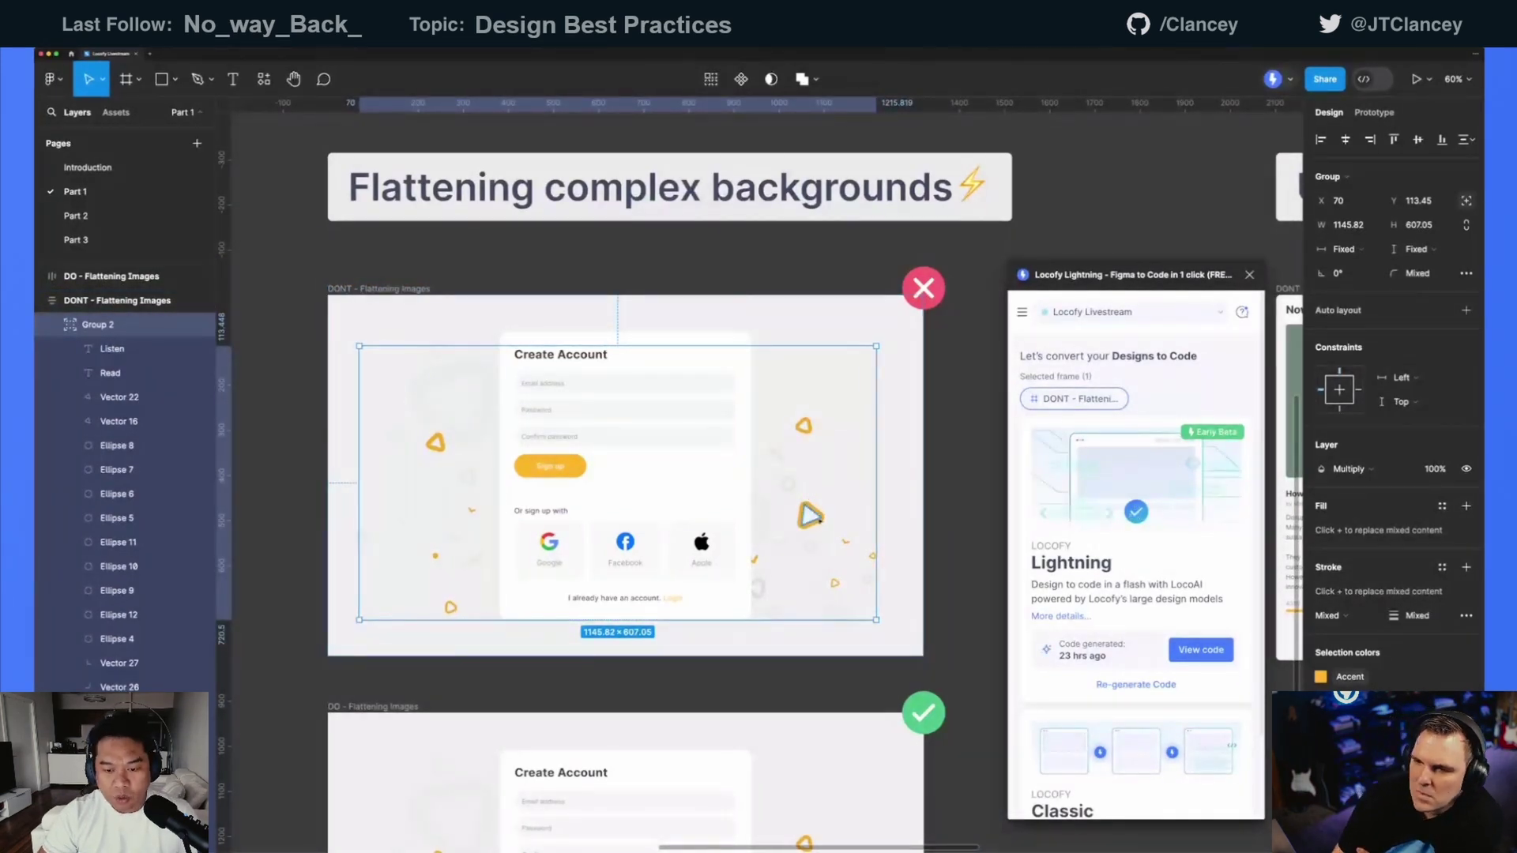
# - Inspect individual background shapes in the DONT - Flattening Images frame, then check the frame and its background group
pyautogui.doubleClick(814, 512)
pyautogui.click(804, 427)
pyautogui.click(844, 542)
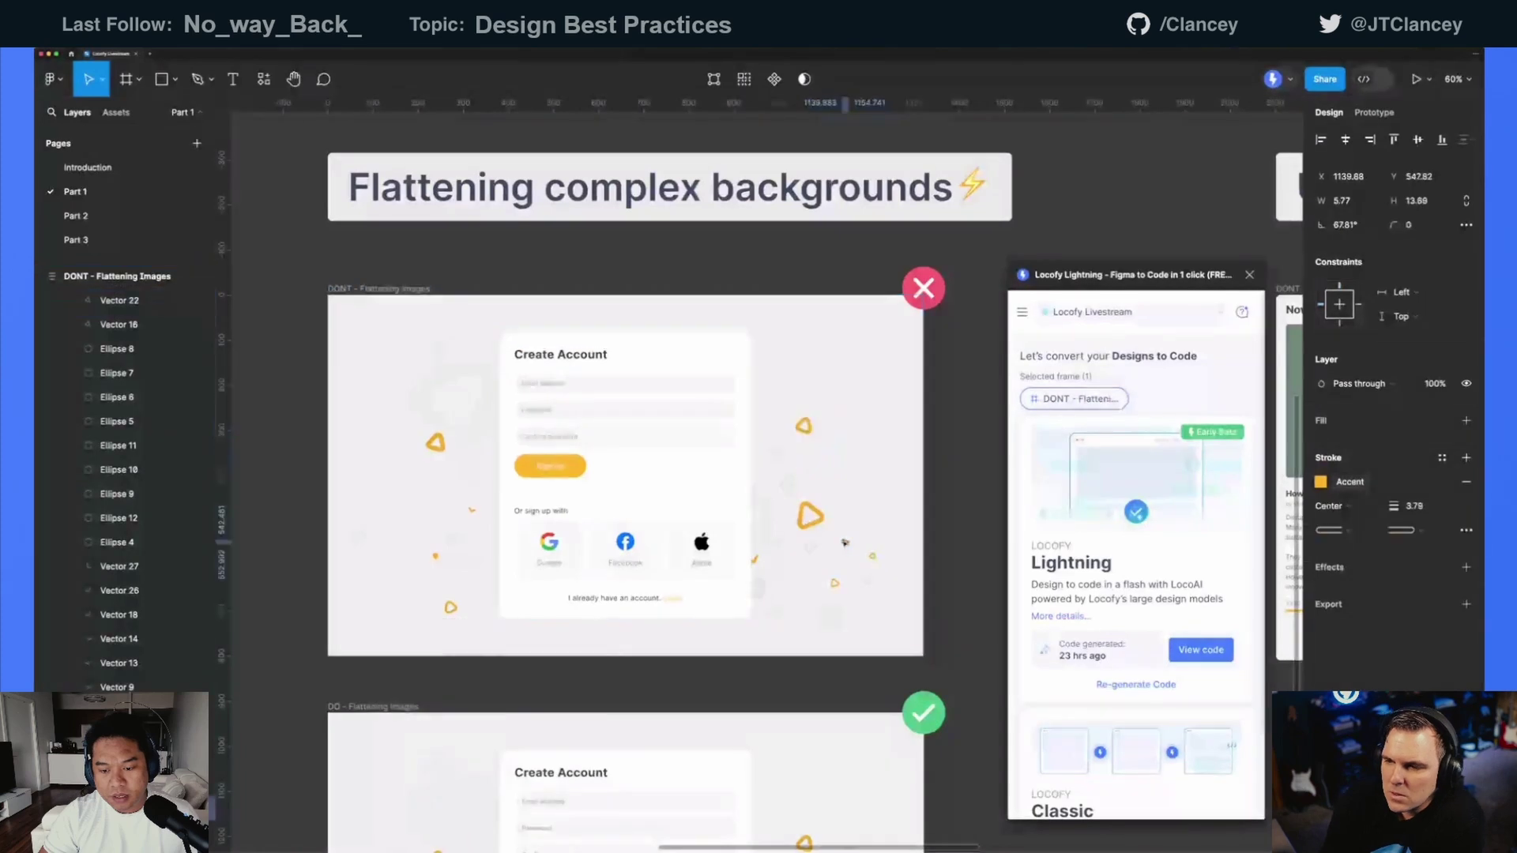
pyautogui.scroll(-1, 783, 482)
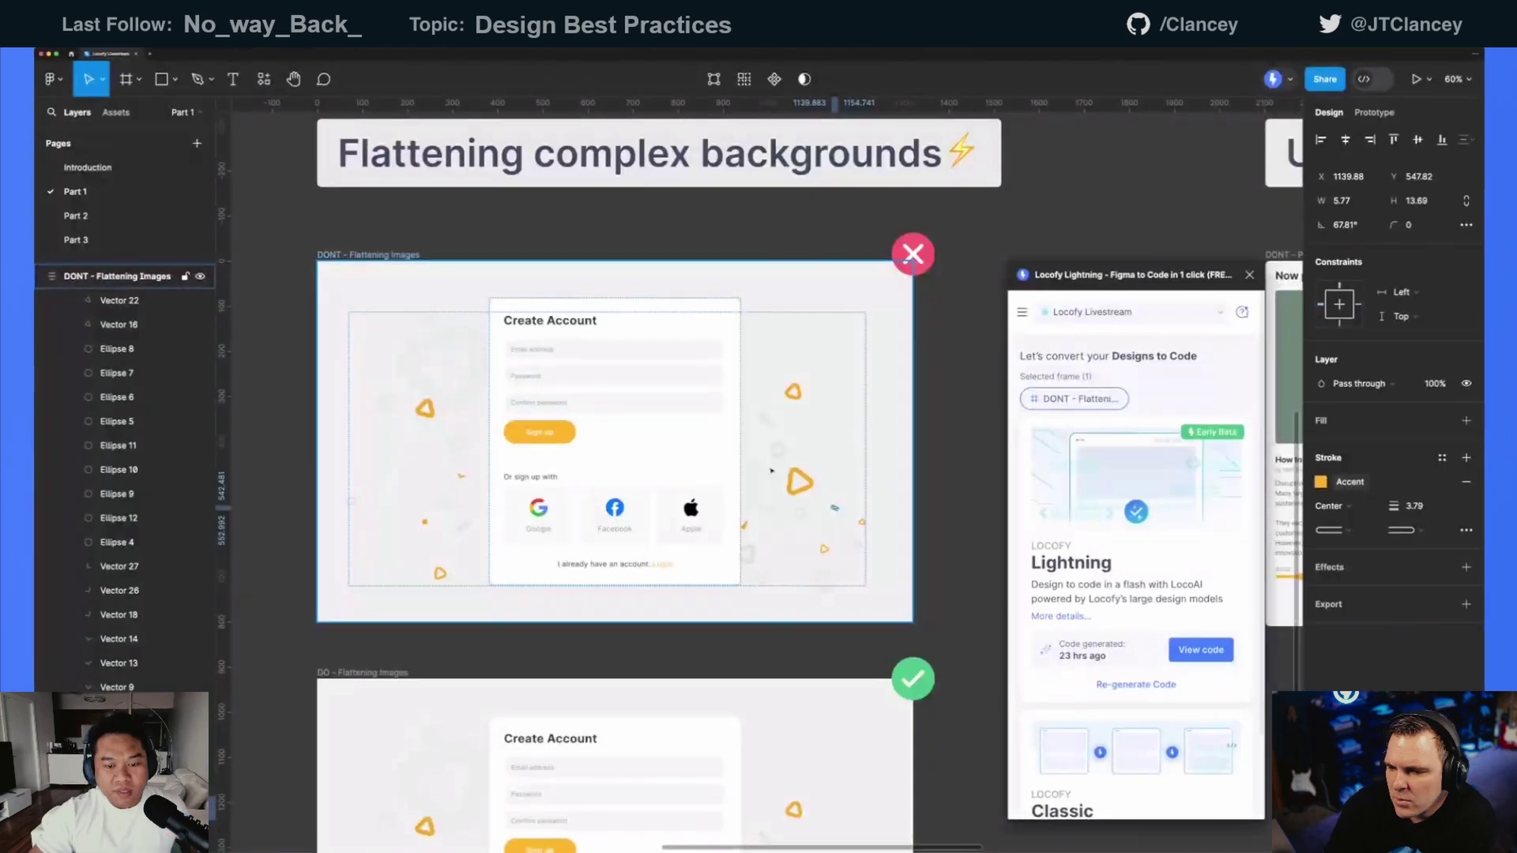
pyautogui.click(826, 421)
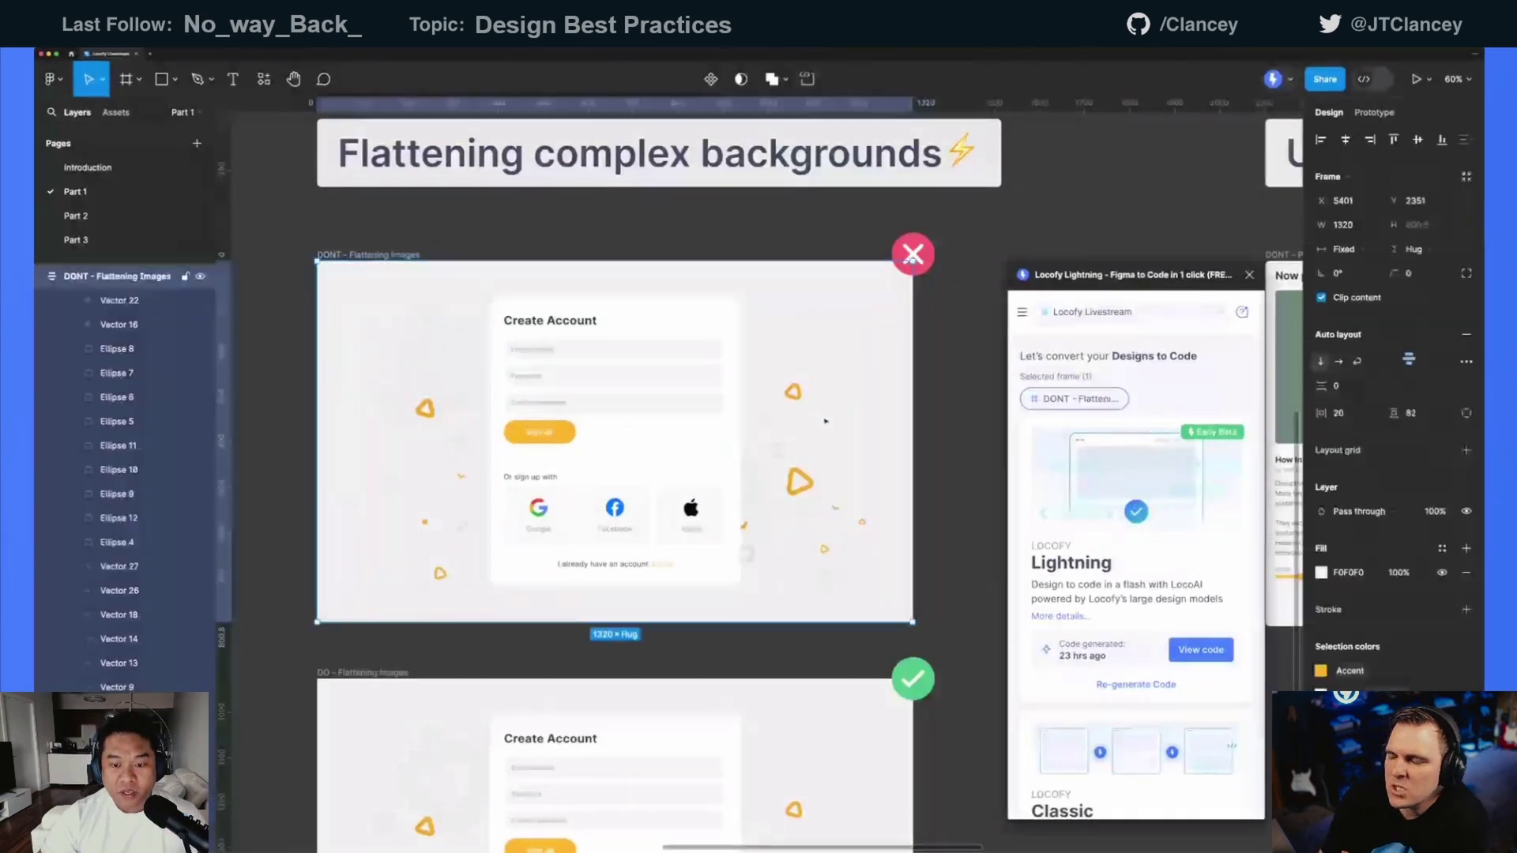
pyautogui.scroll(-1, 825, 421)
pyautogui.click(806, 377)
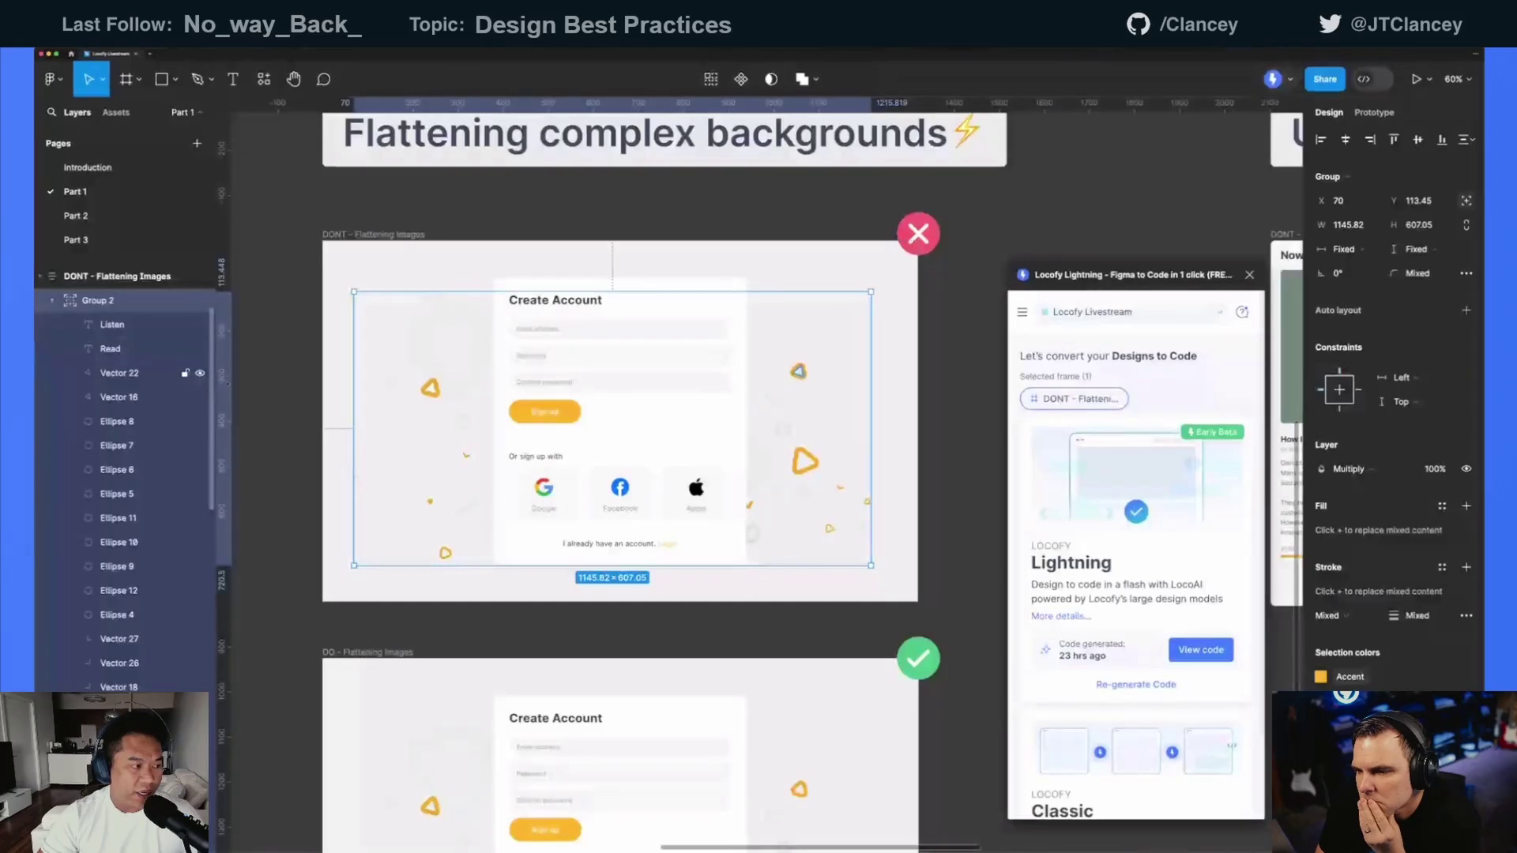
pyautogui.scroll(-2, 441, 368)
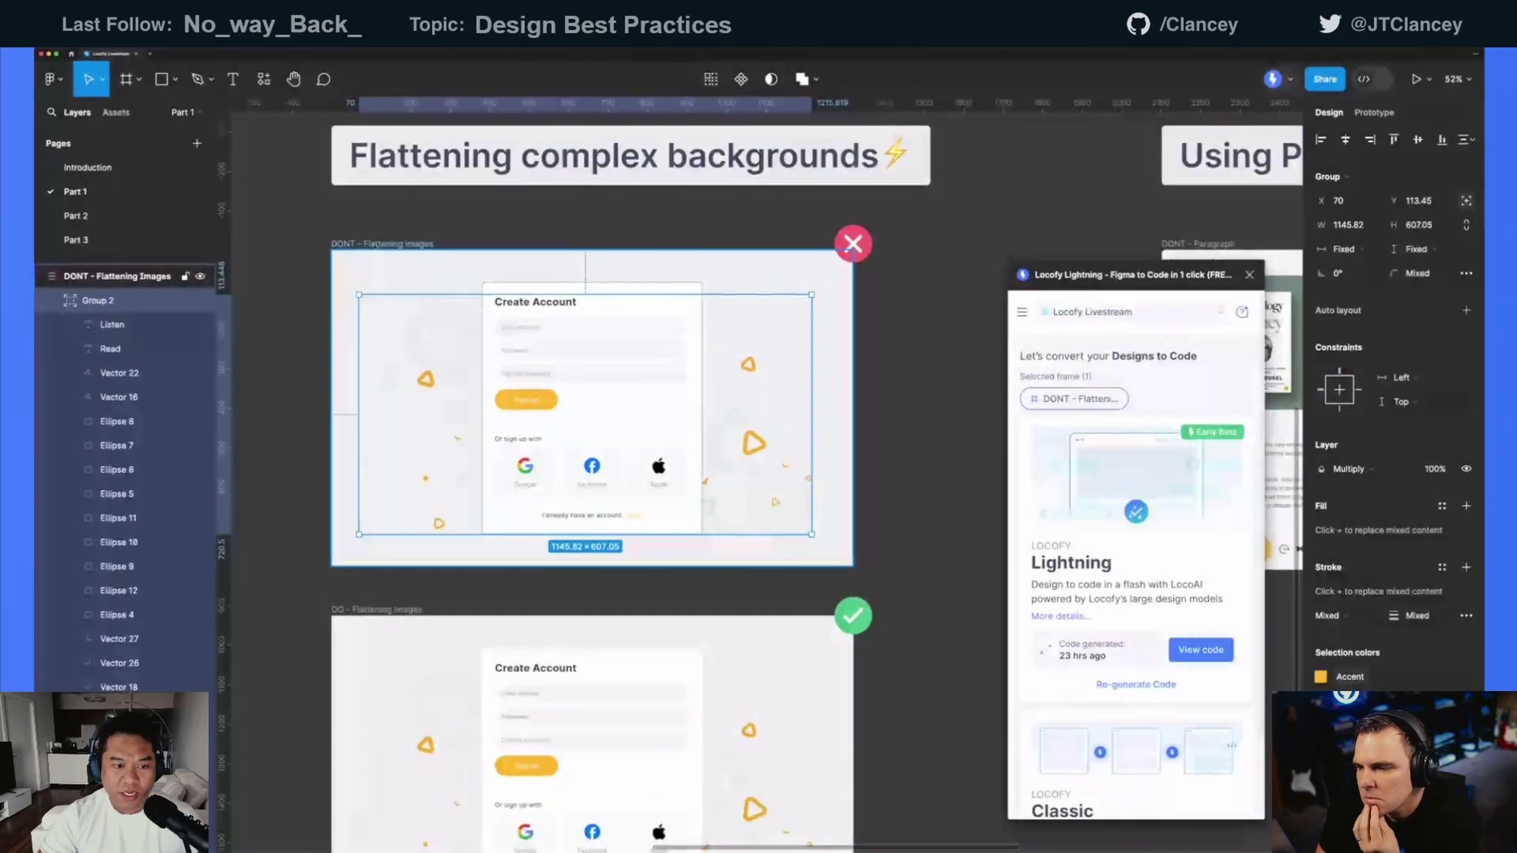
# - Select both the DONT and DO - Flattening Images frames, open their generated code in Locofy Lightning and reposition its window
pyautogui.press('Escape')
pyautogui.keyDown('shift'); pyautogui.click(375, 609); pyautogui.keyUp('shift')
pyautogui.scroll(-1, 363, 595)
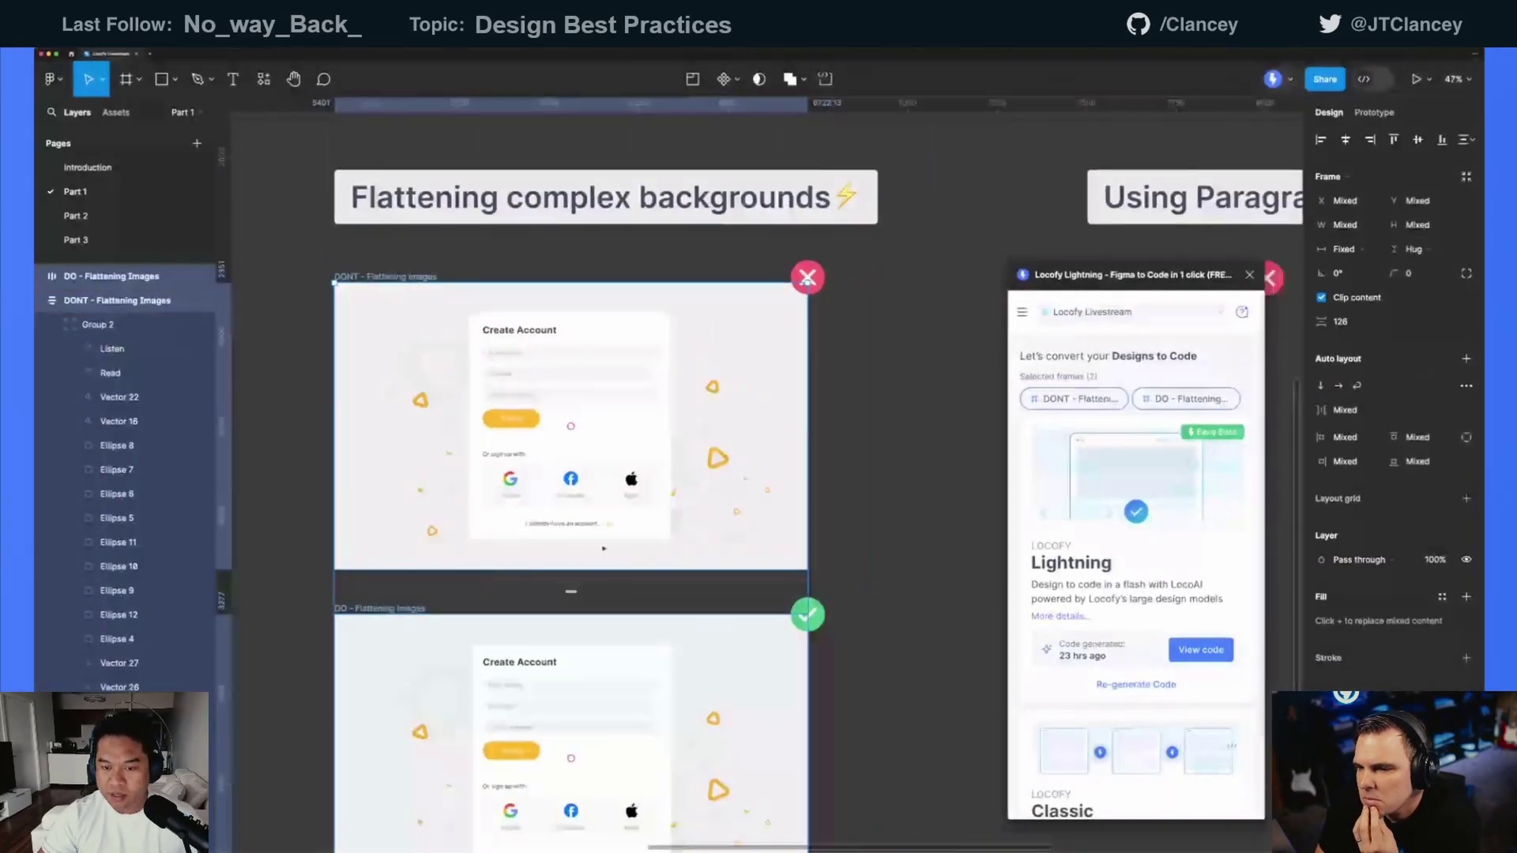
pyautogui.moveTo(1082, 273); pyautogui.dragTo(916, 231)
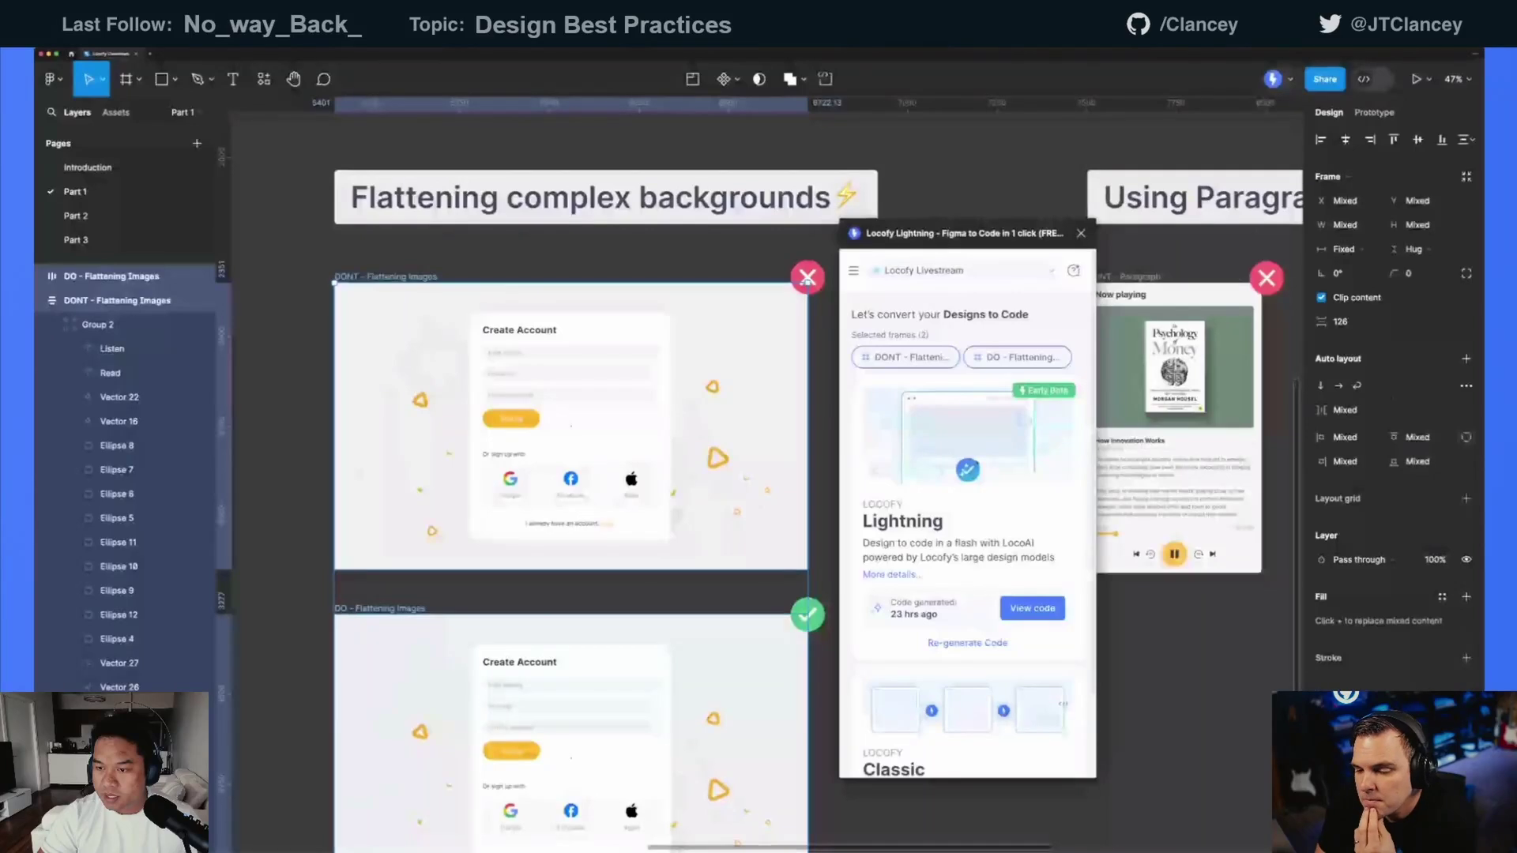
pyautogui.click(1029, 608)
pyautogui.click(997, 586)
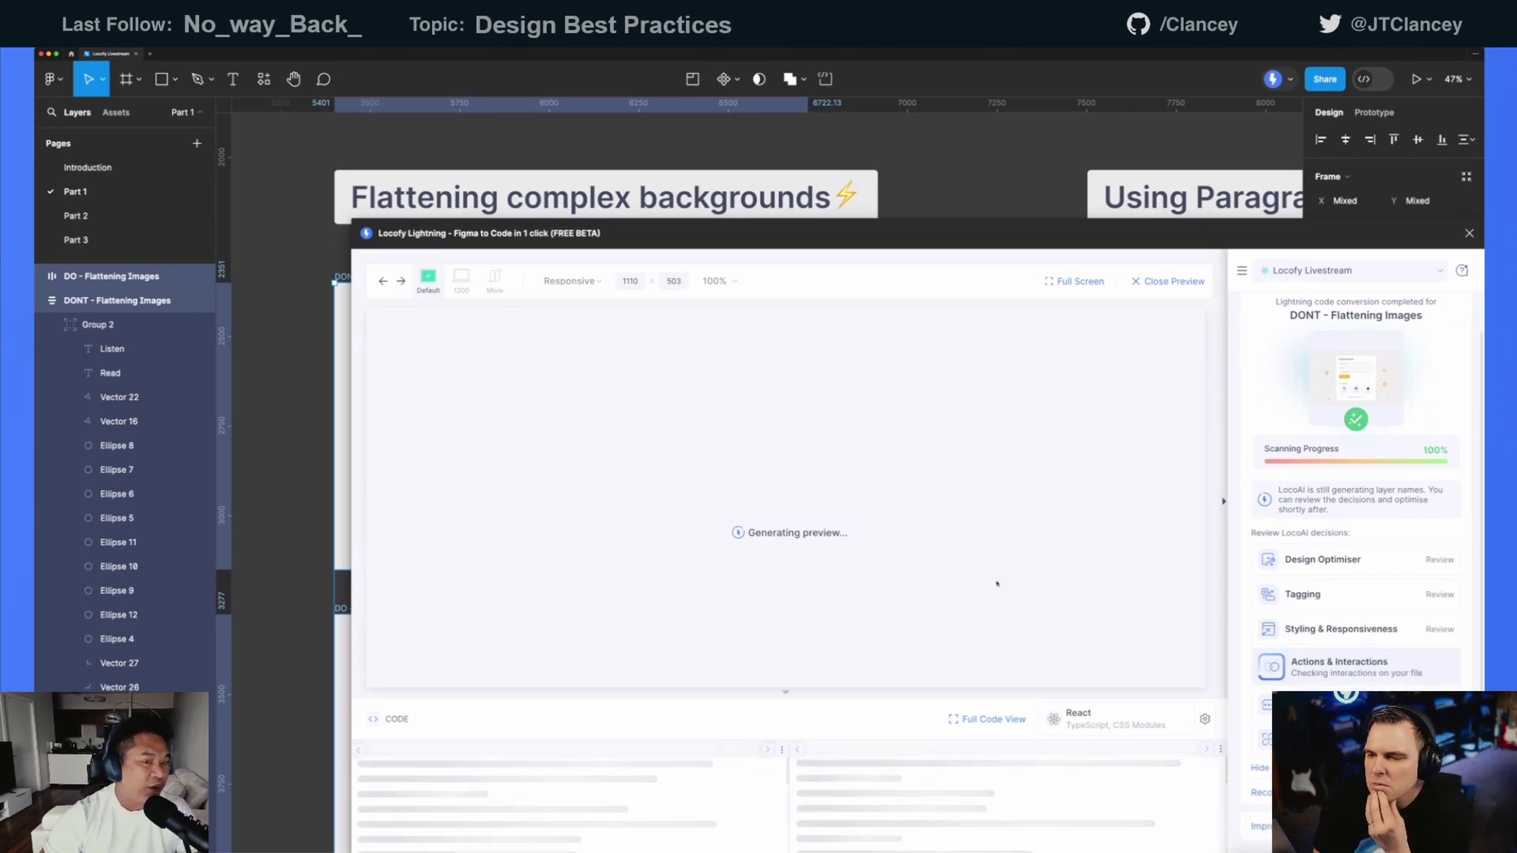
pyautogui.moveTo(912, 221); pyautogui.dragTo(853, 162)
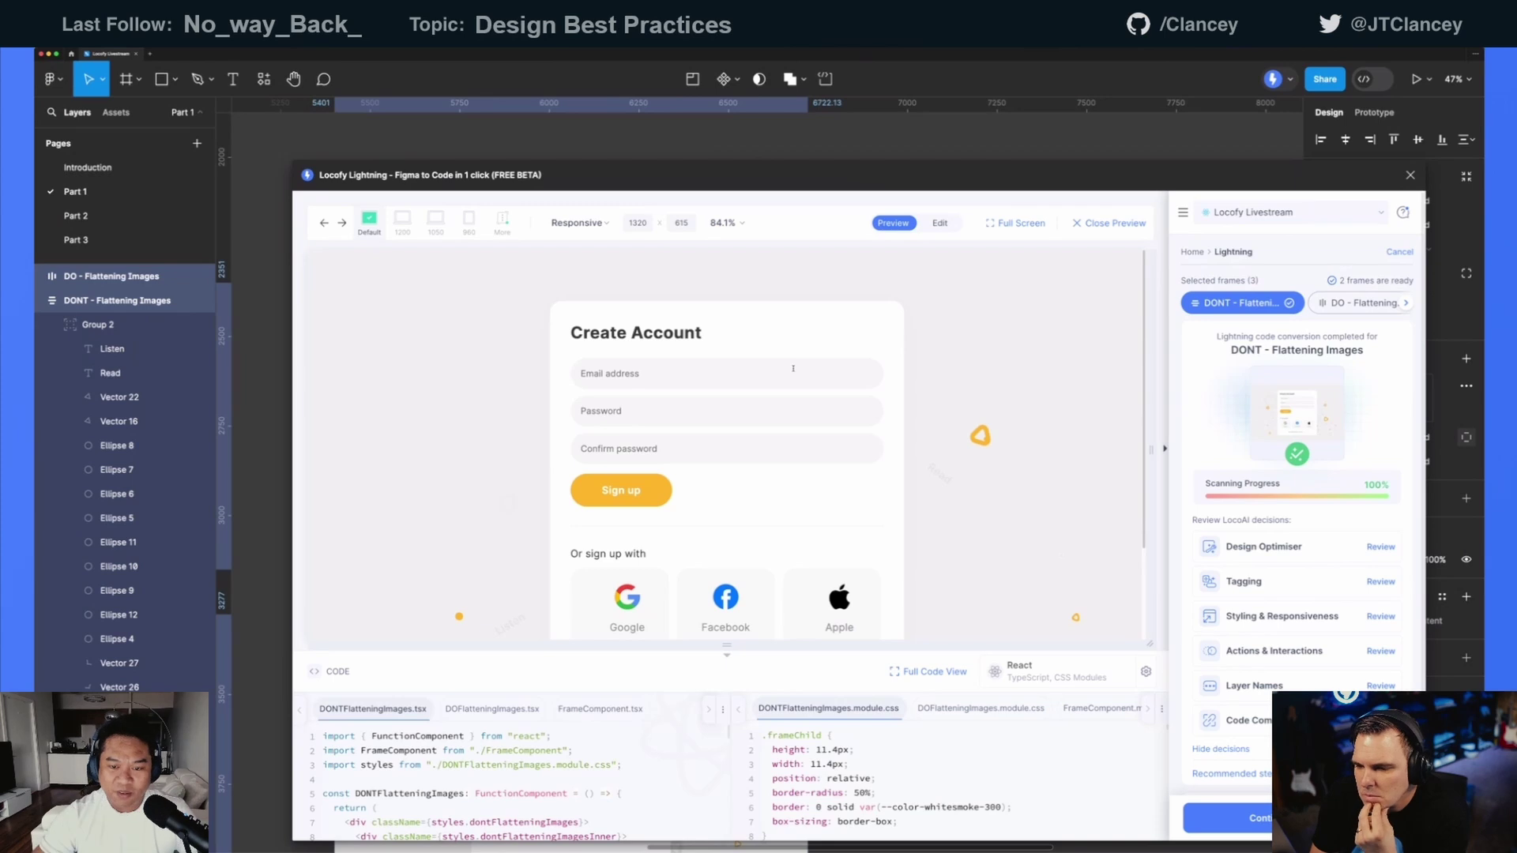
# - Examine the generated DONT - Flattening Images preview, checking the background shapes around the Create Account form
pyautogui.scroll(-2, 796, 306)
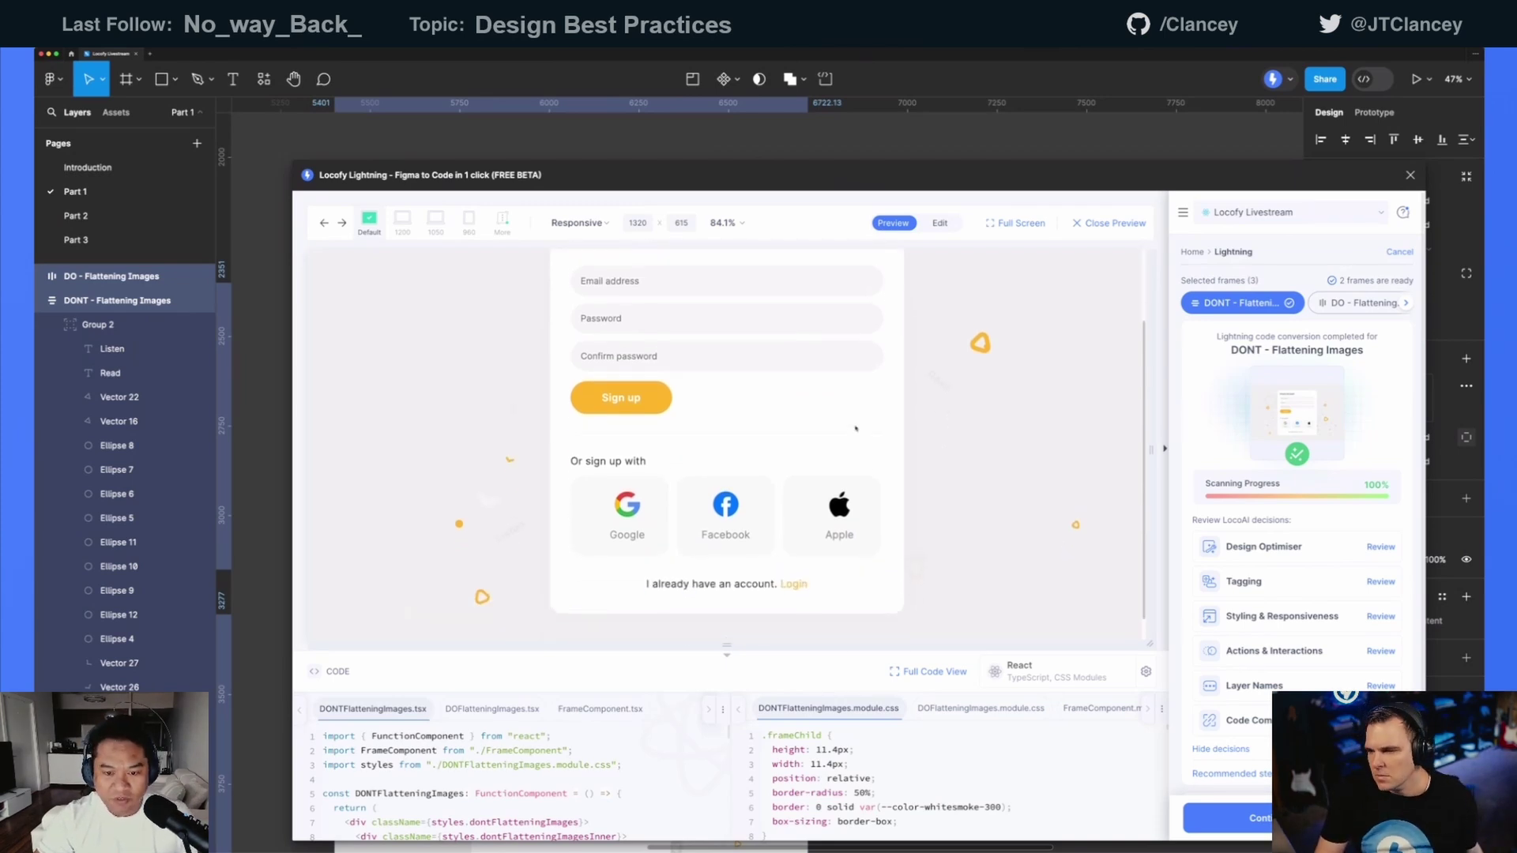
pyautogui.scroll(1, 854, 428)
pyautogui.scroll(1, 908, 441)
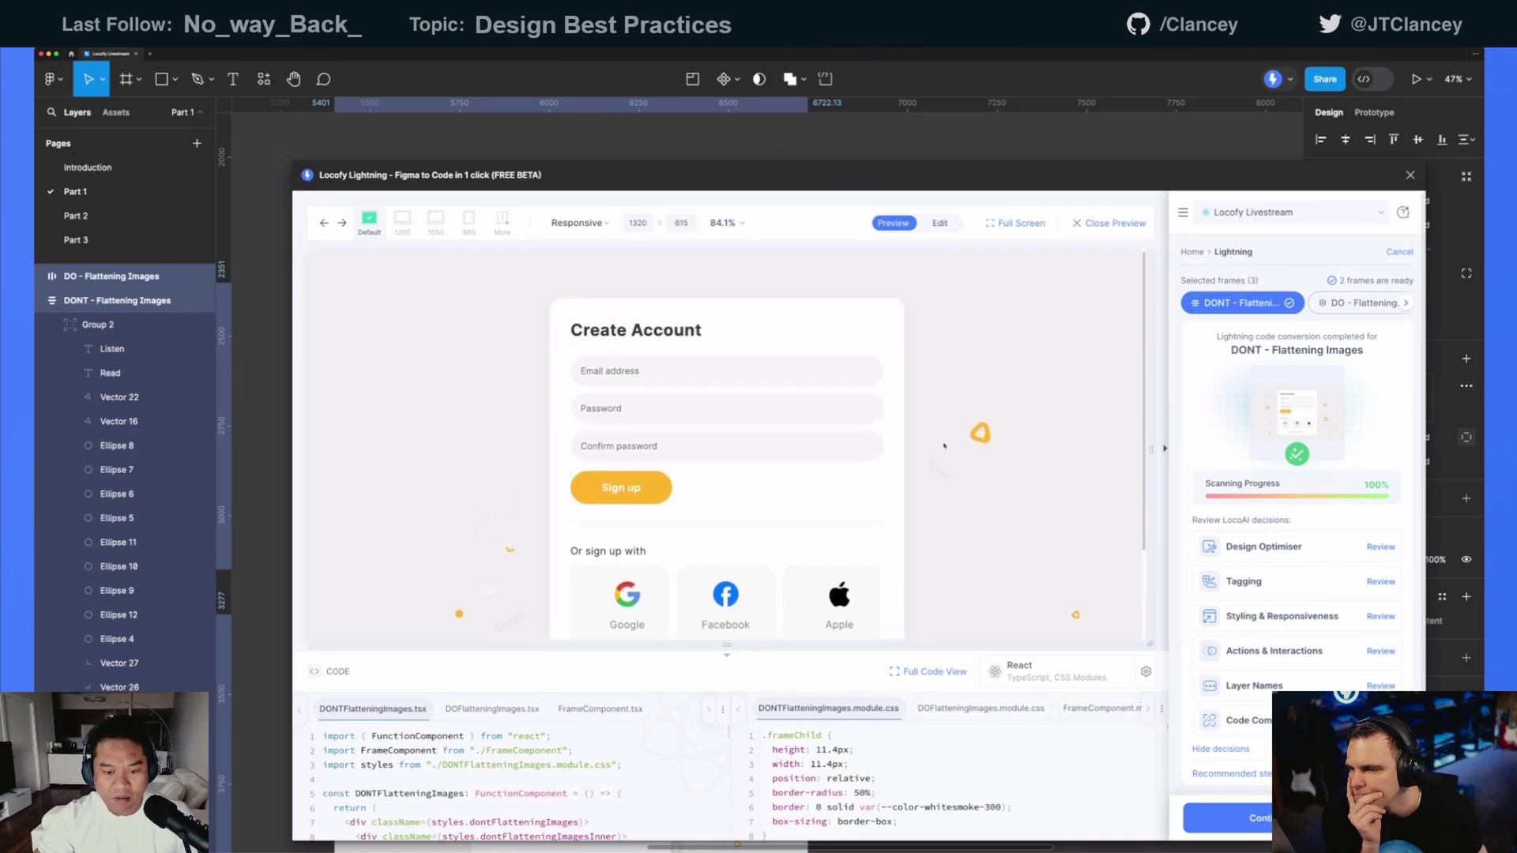
pyautogui.scroll(-1, 909, 445)
pyautogui.scroll(-1, 948, 456)
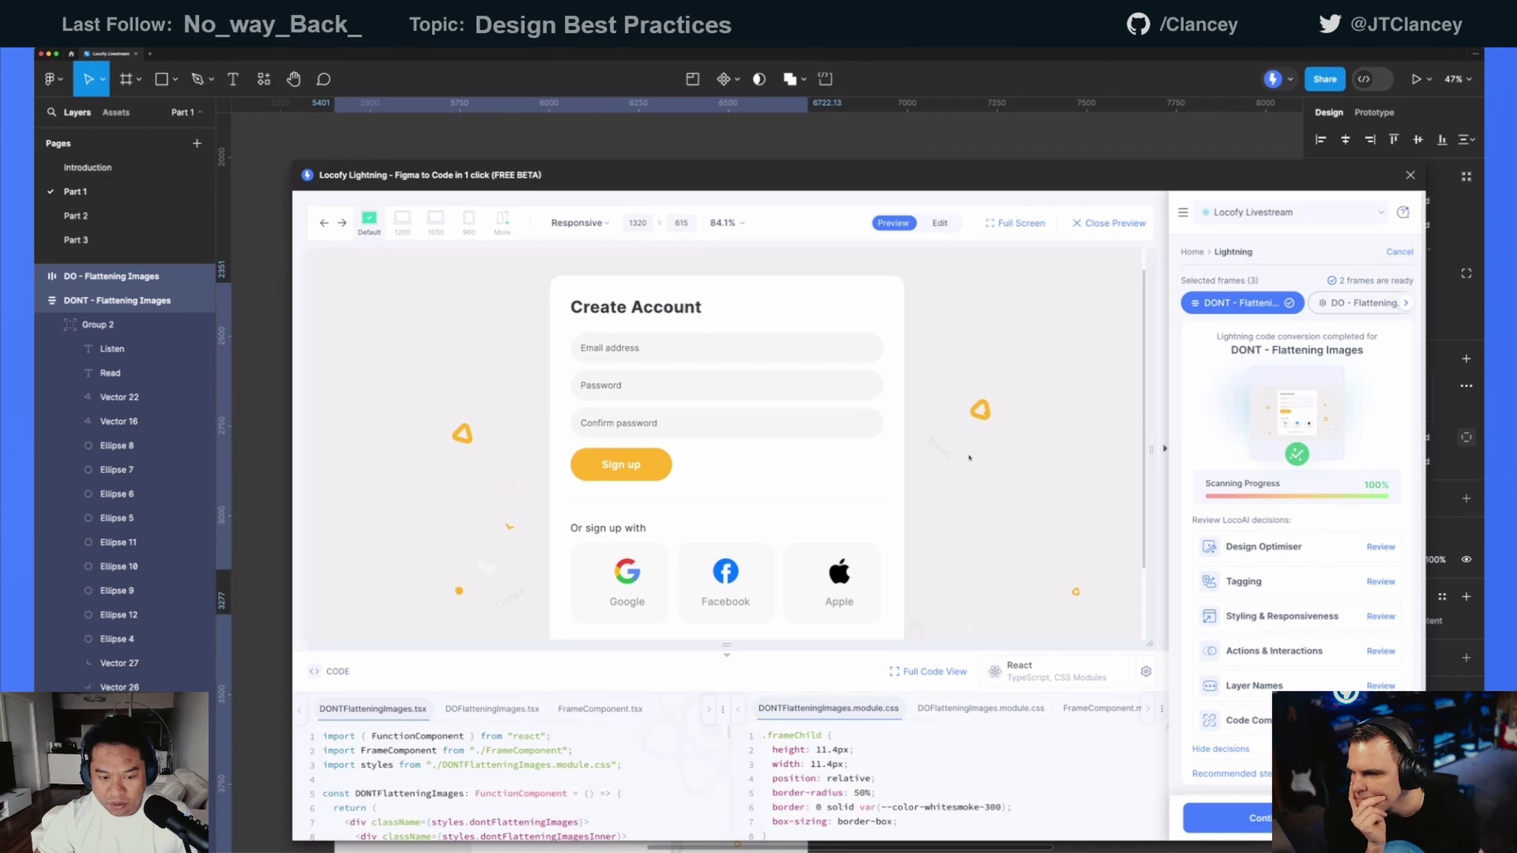
pyautogui.scroll(-2, 969, 456)
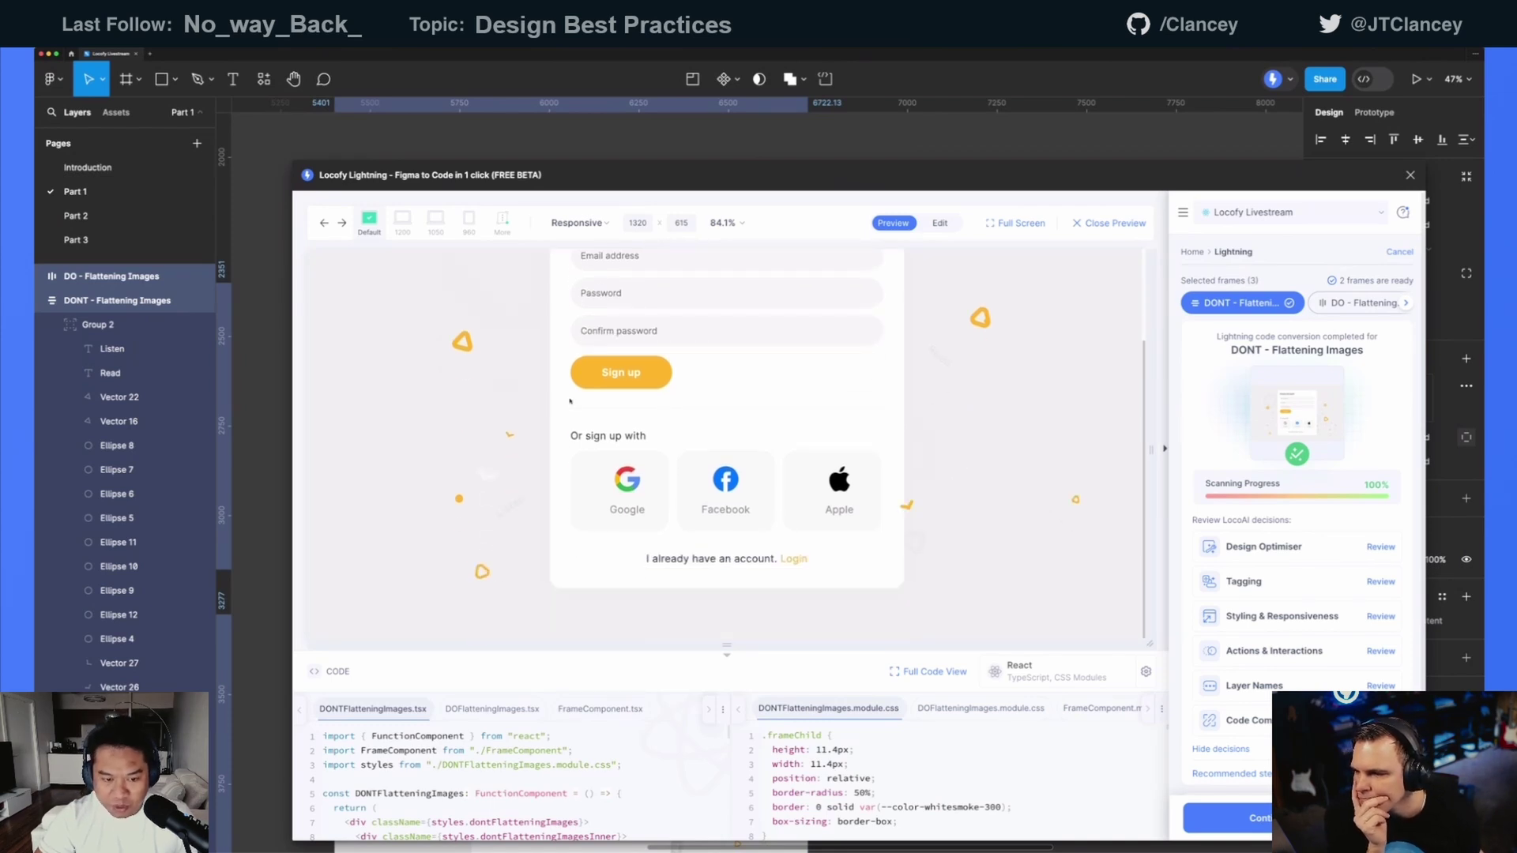
pyautogui.scroll(1, 521, 406)
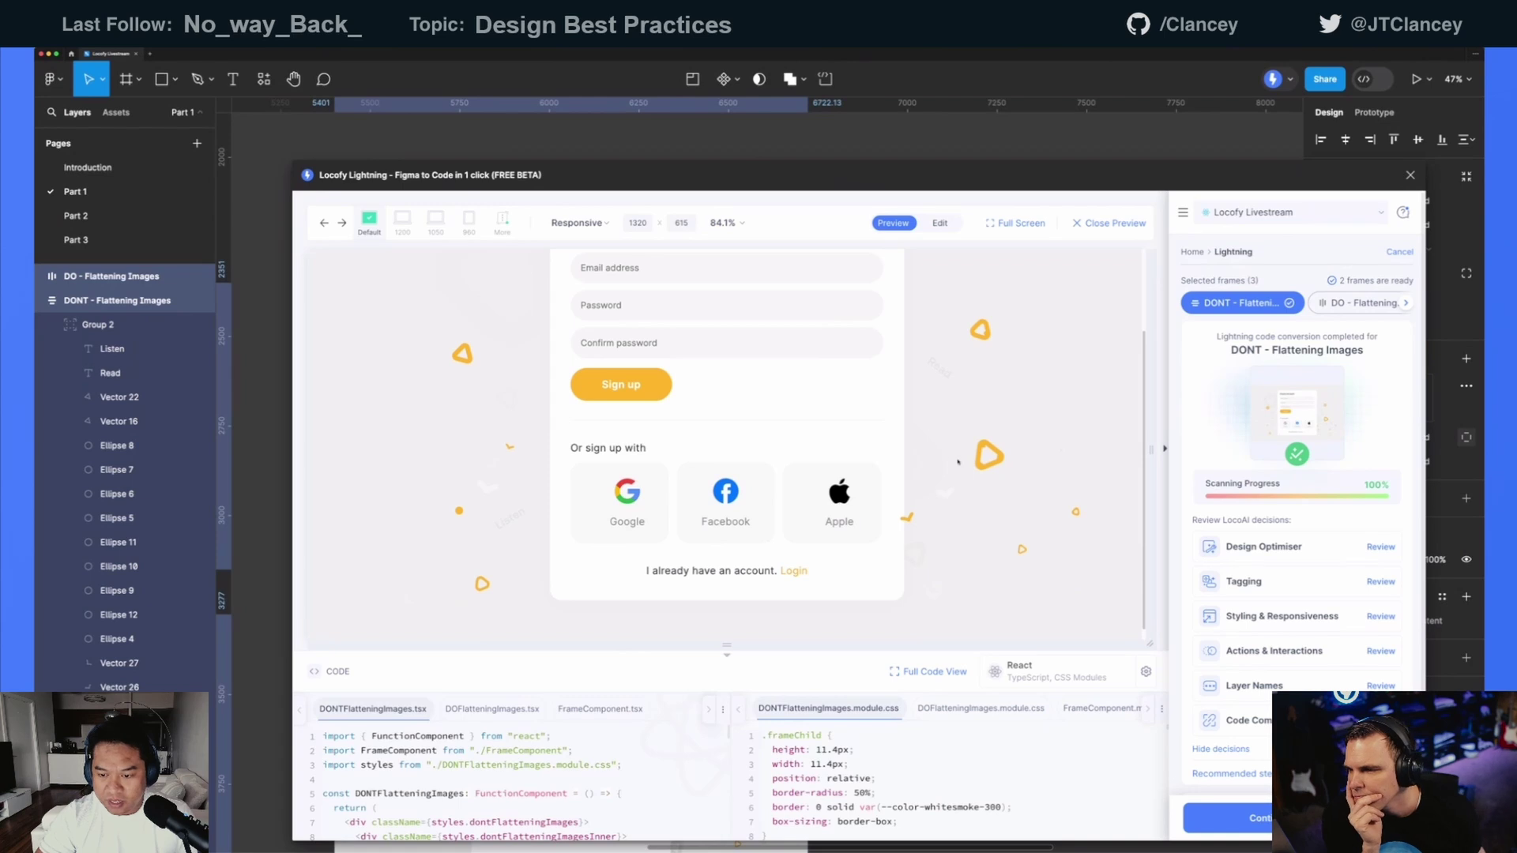
pyautogui.scroll(1, 975, 465)
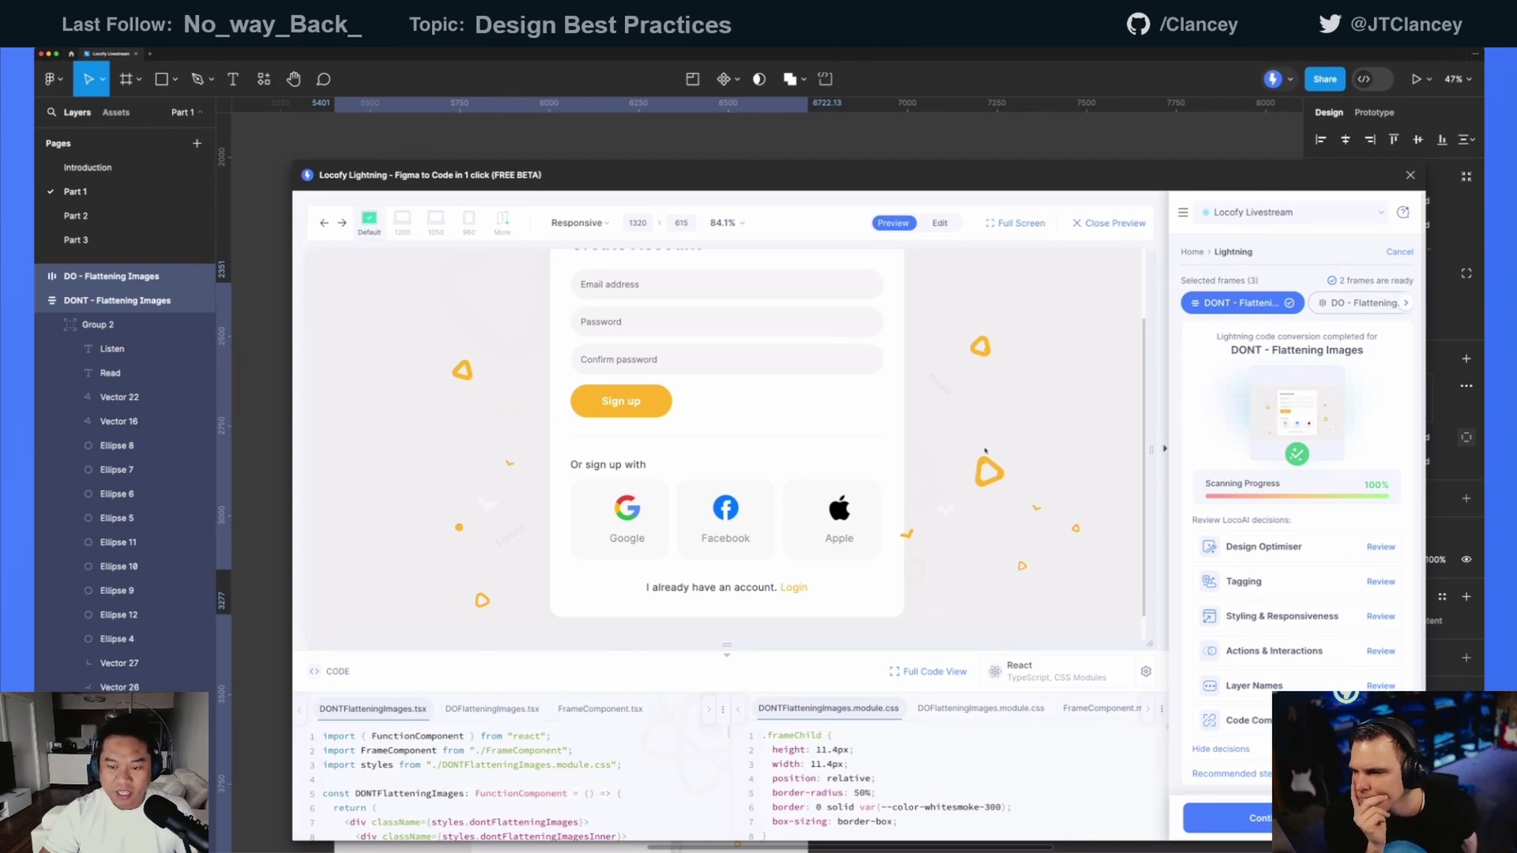
# - Inspect the generated code for the large orange triangle, enlarging the code area temporarily and highlighting its .formFrameIcon CSS rule
pyautogui.click(993, 472)
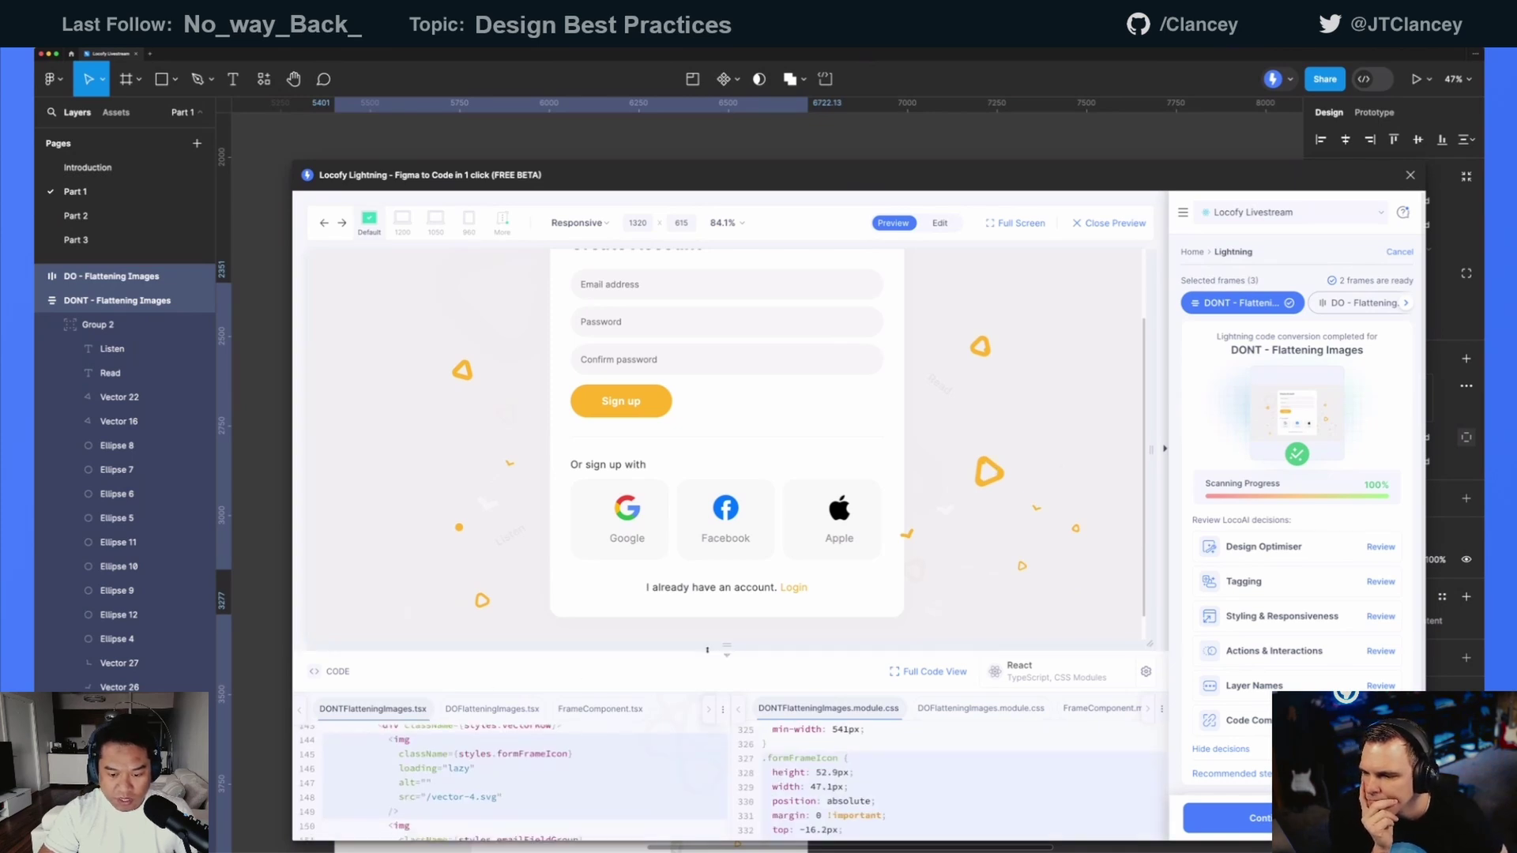
pyautogui.moveTo(707, 654); pyautogui.dragTo(704, 520)
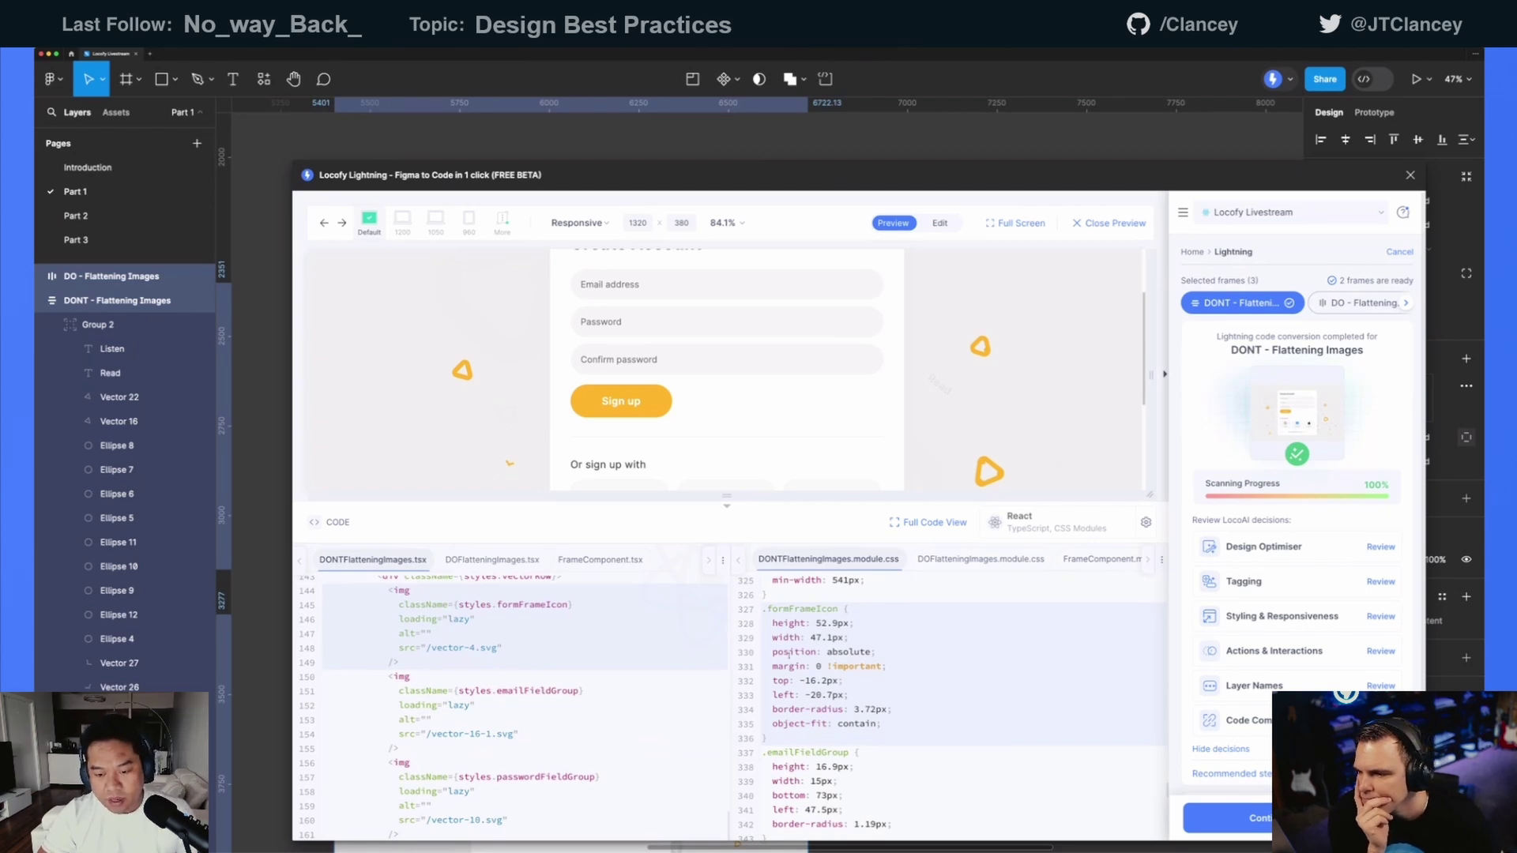
pyautogui.moveTo(780, 735); pyautogui.dragTo(763, 607)
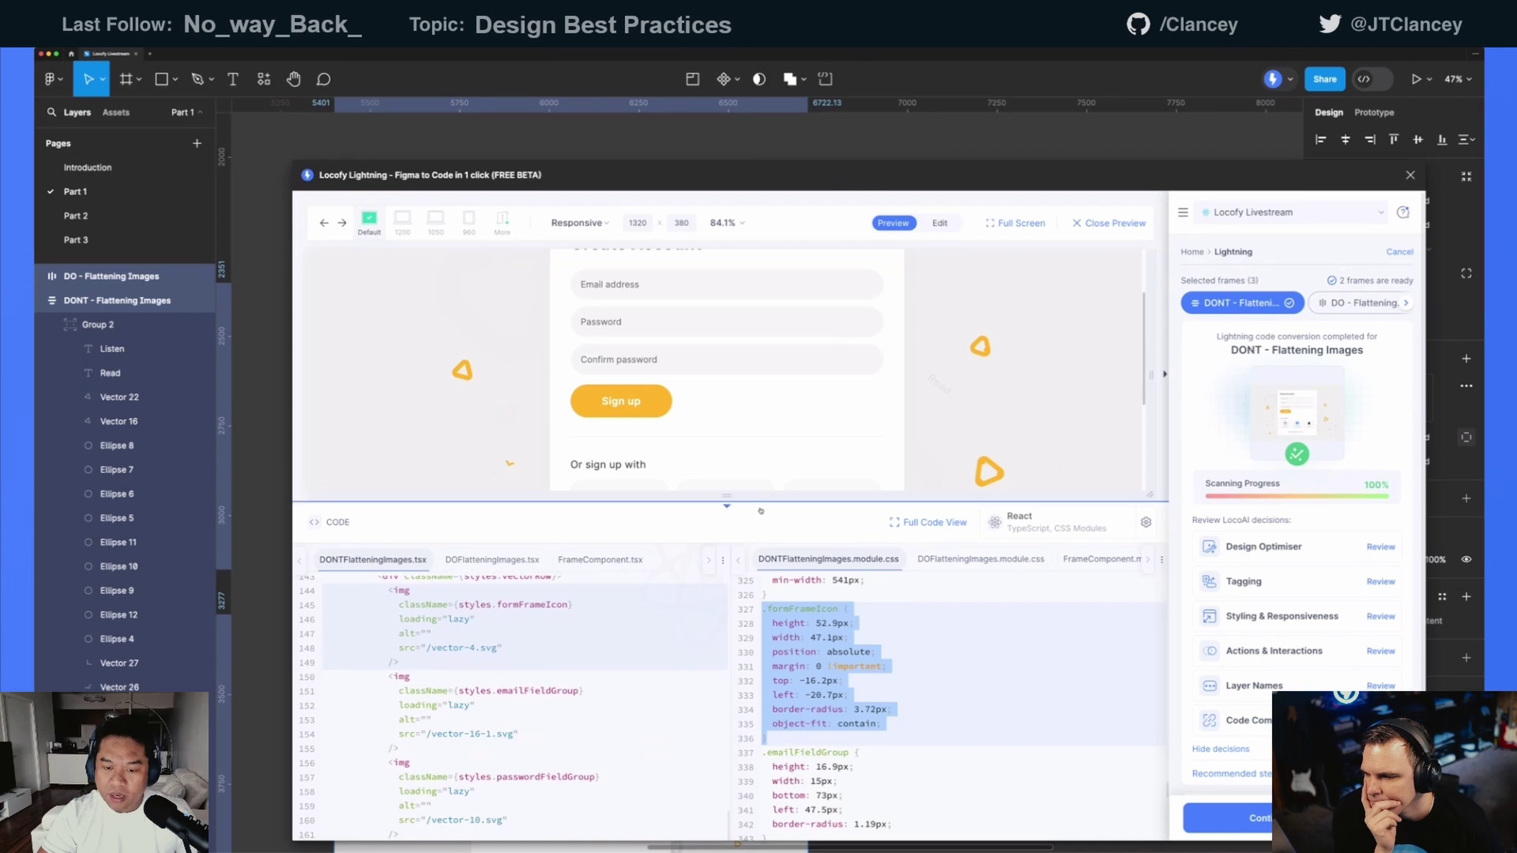
pyautogui.moveTo(763, 501); pyautogui.dragTo(763, 645)
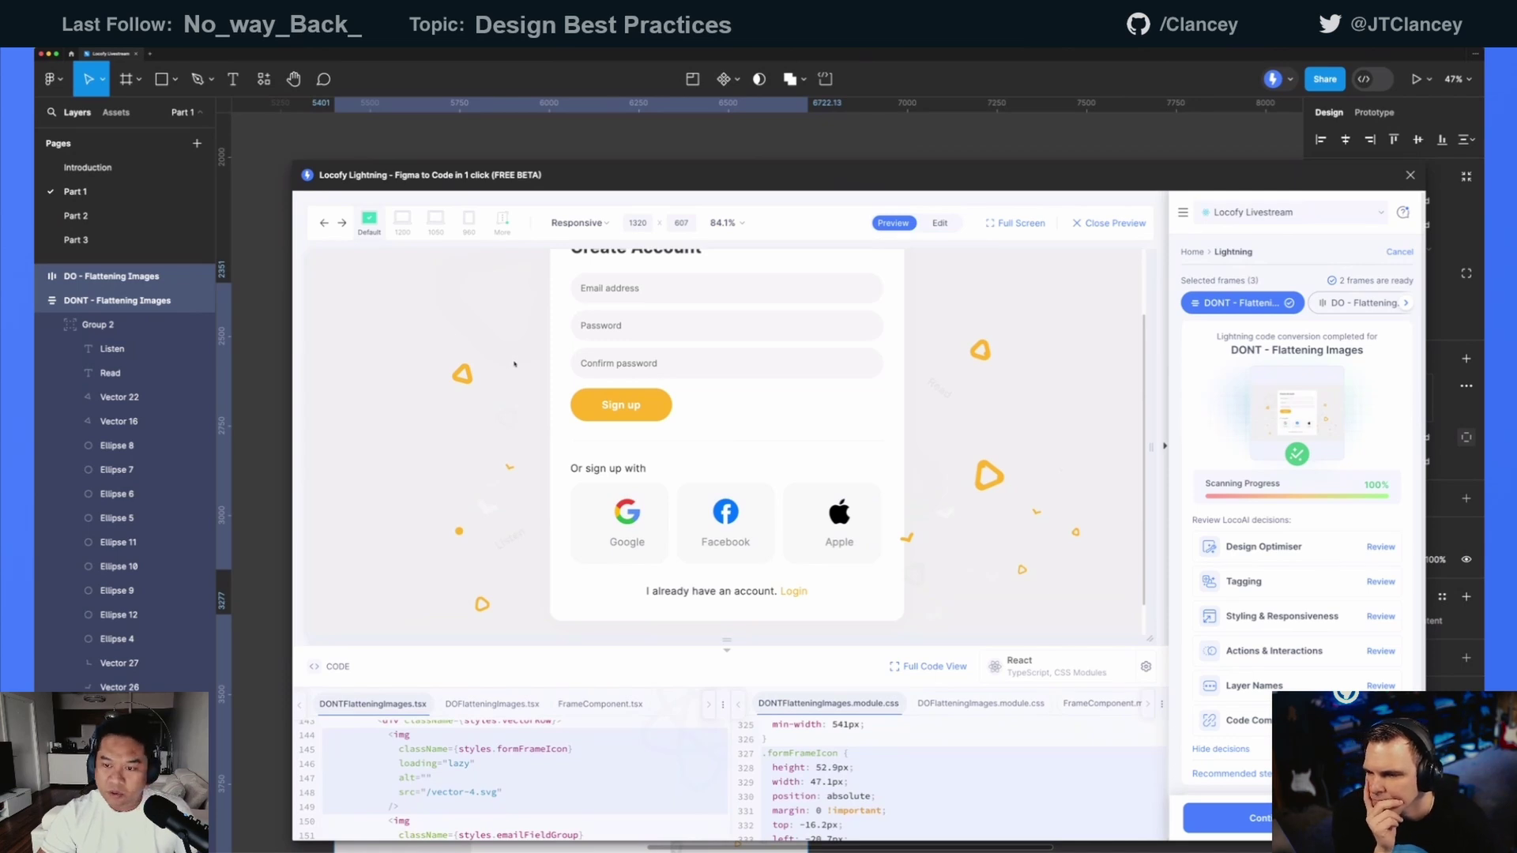
# - Close the code preview, clear the frame selection and move the Locofy window away from the two Flattening Images frames
pyautogui.click(1094, 228)
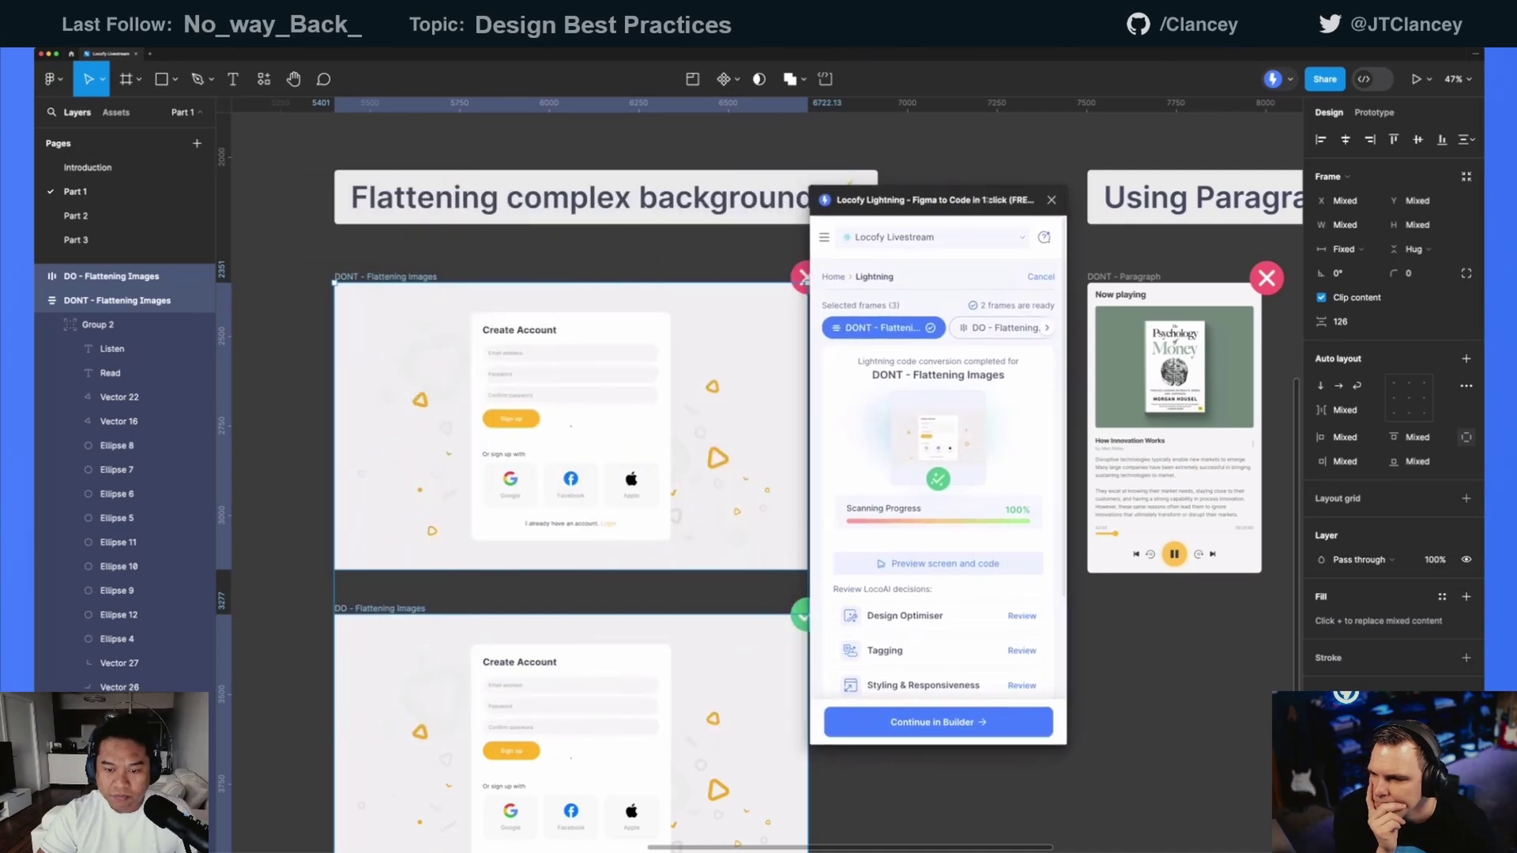
pyautogui.click(870, 348)
pyautogui.moveTo(945, 209); pyautogui.dragTo(1000, 211)
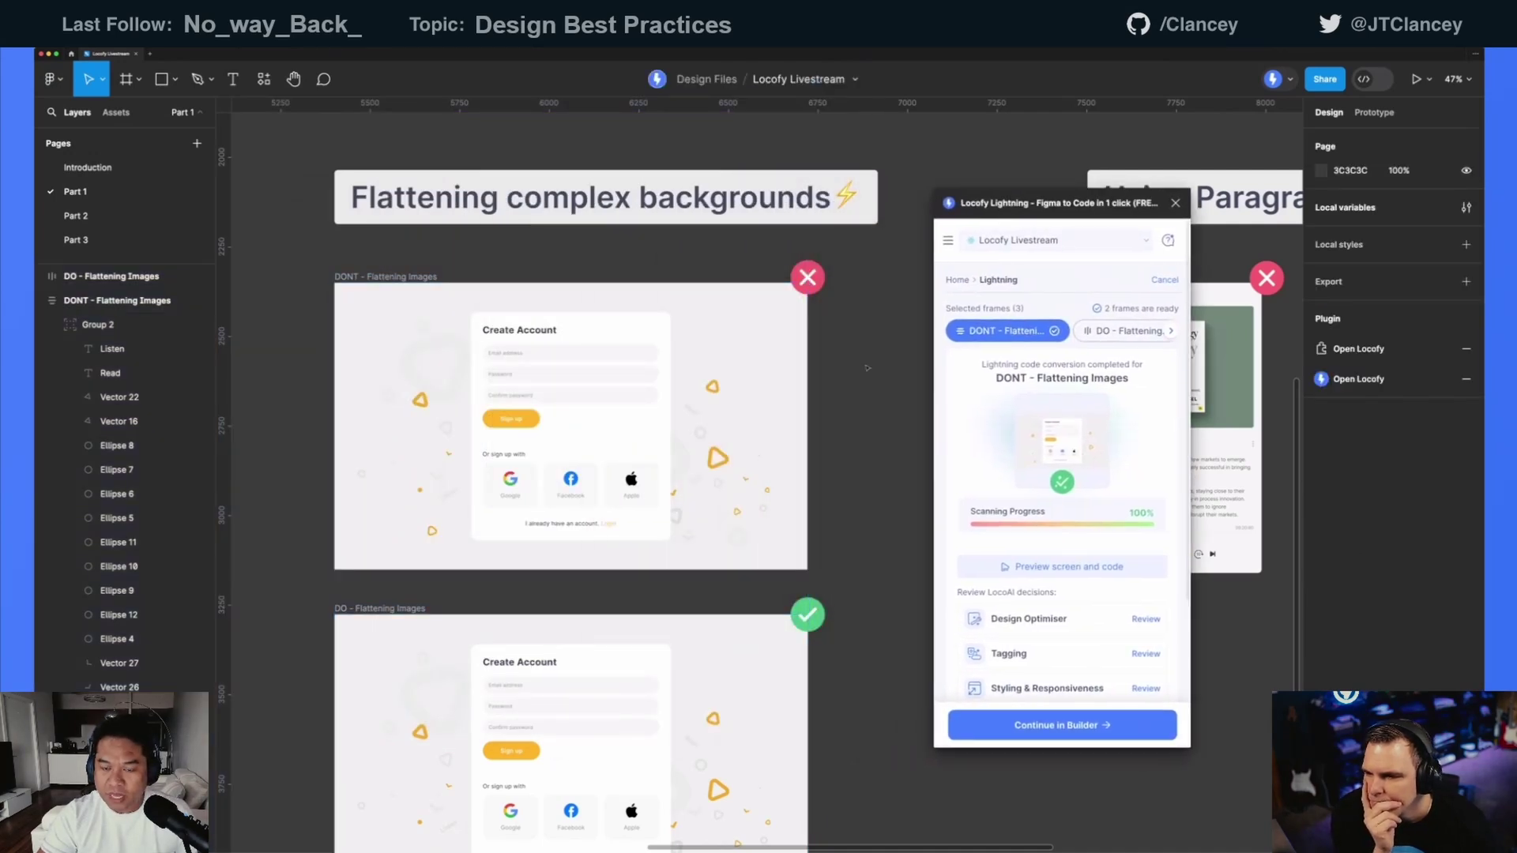
pyautogui.scroll(-2, 576, 429)
pyautogui.scroll(-3, 576, 428)
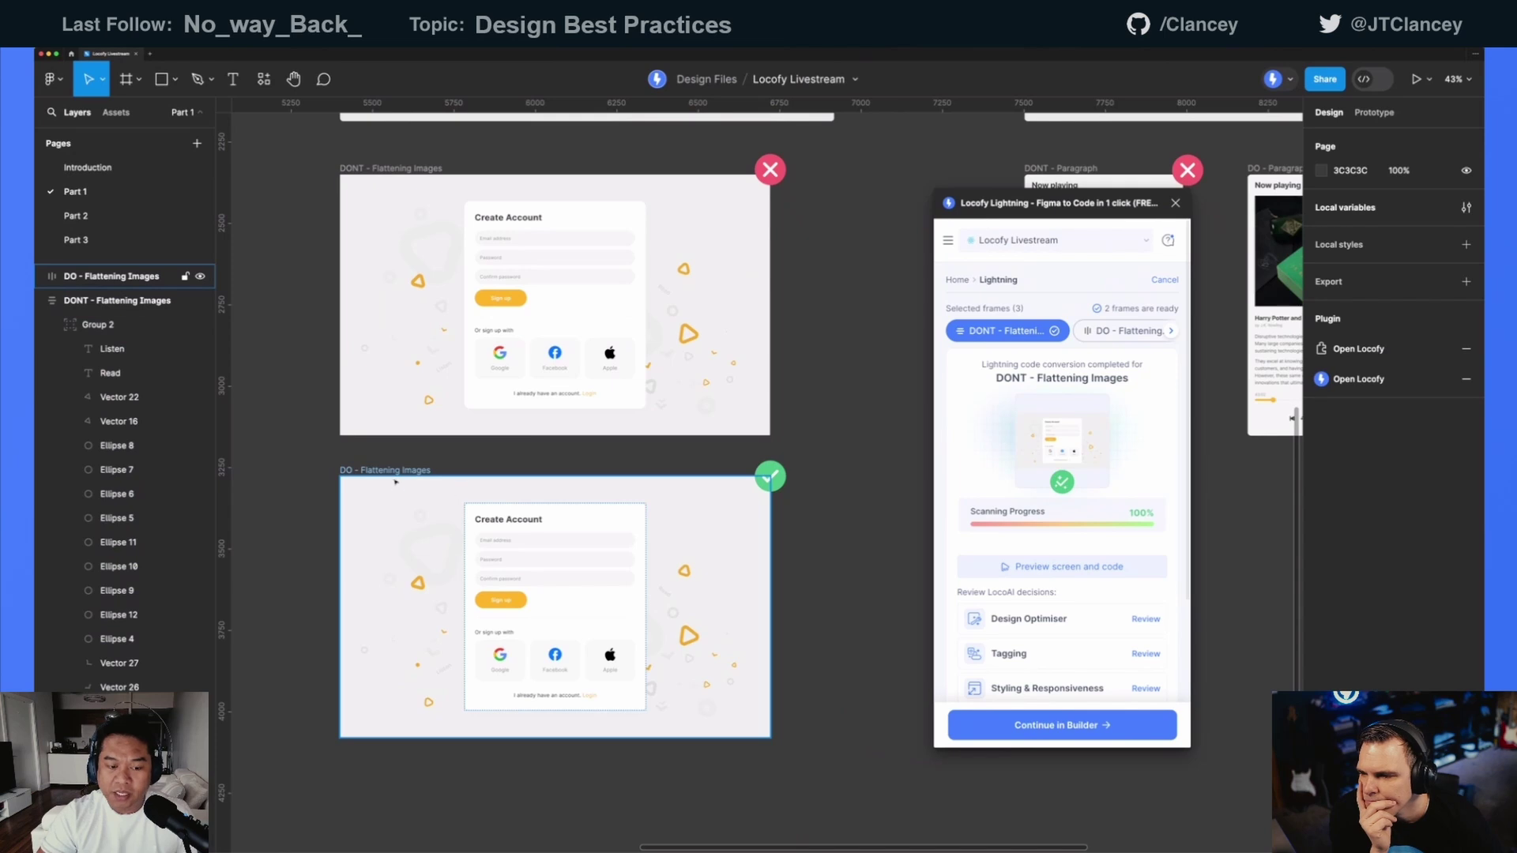
pyautogui.scroll(-3, 593, 462)
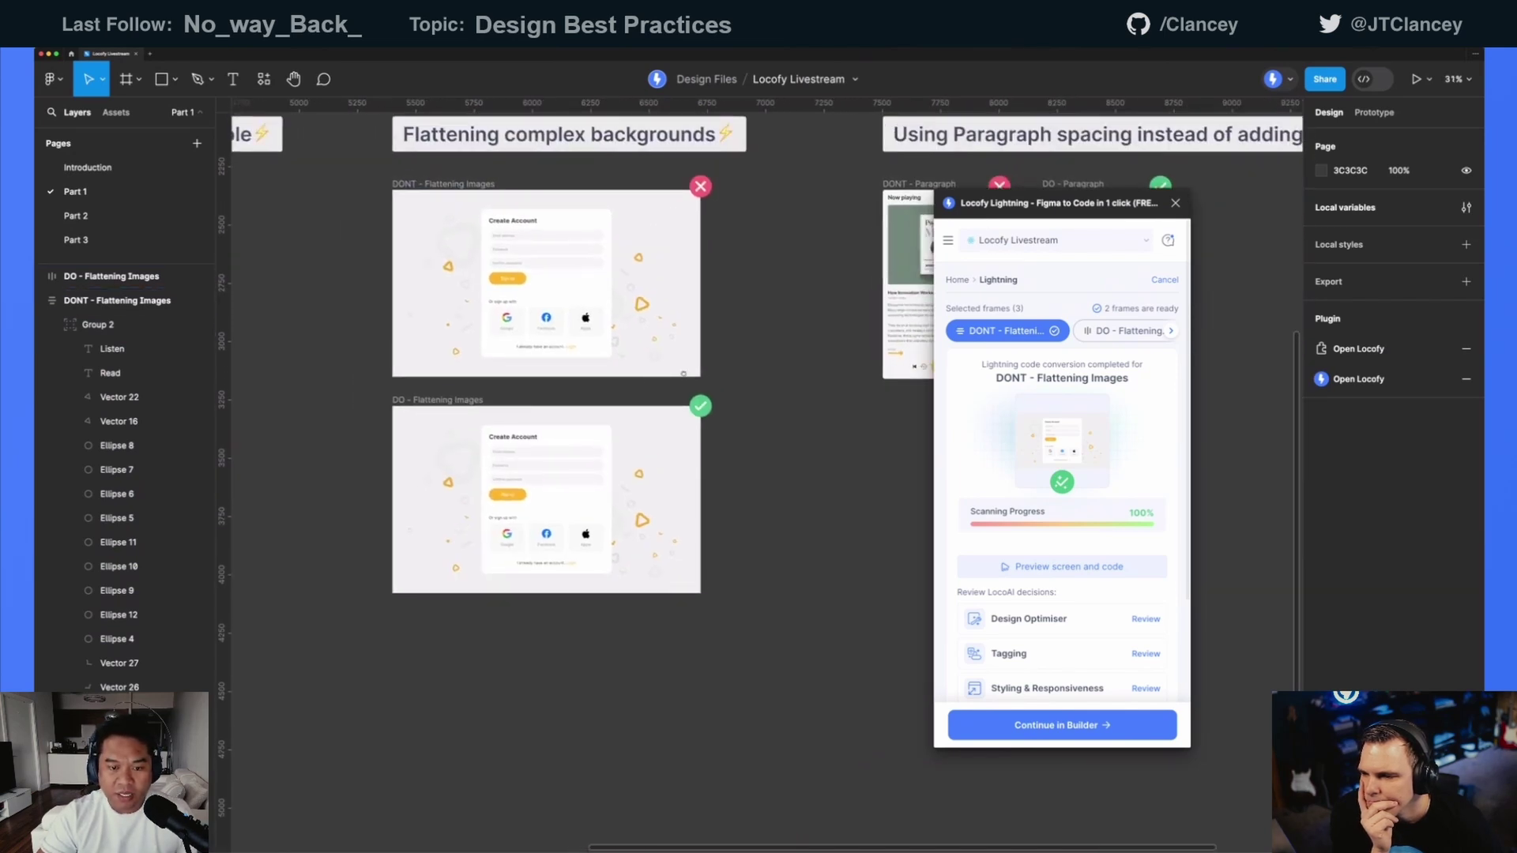
# - Duplicate the DONT - Flattening Images frame and place the copy below the DO - Flattening Images frame
pyautogui.click(447, 424)
pyautogui.click(447, 207)
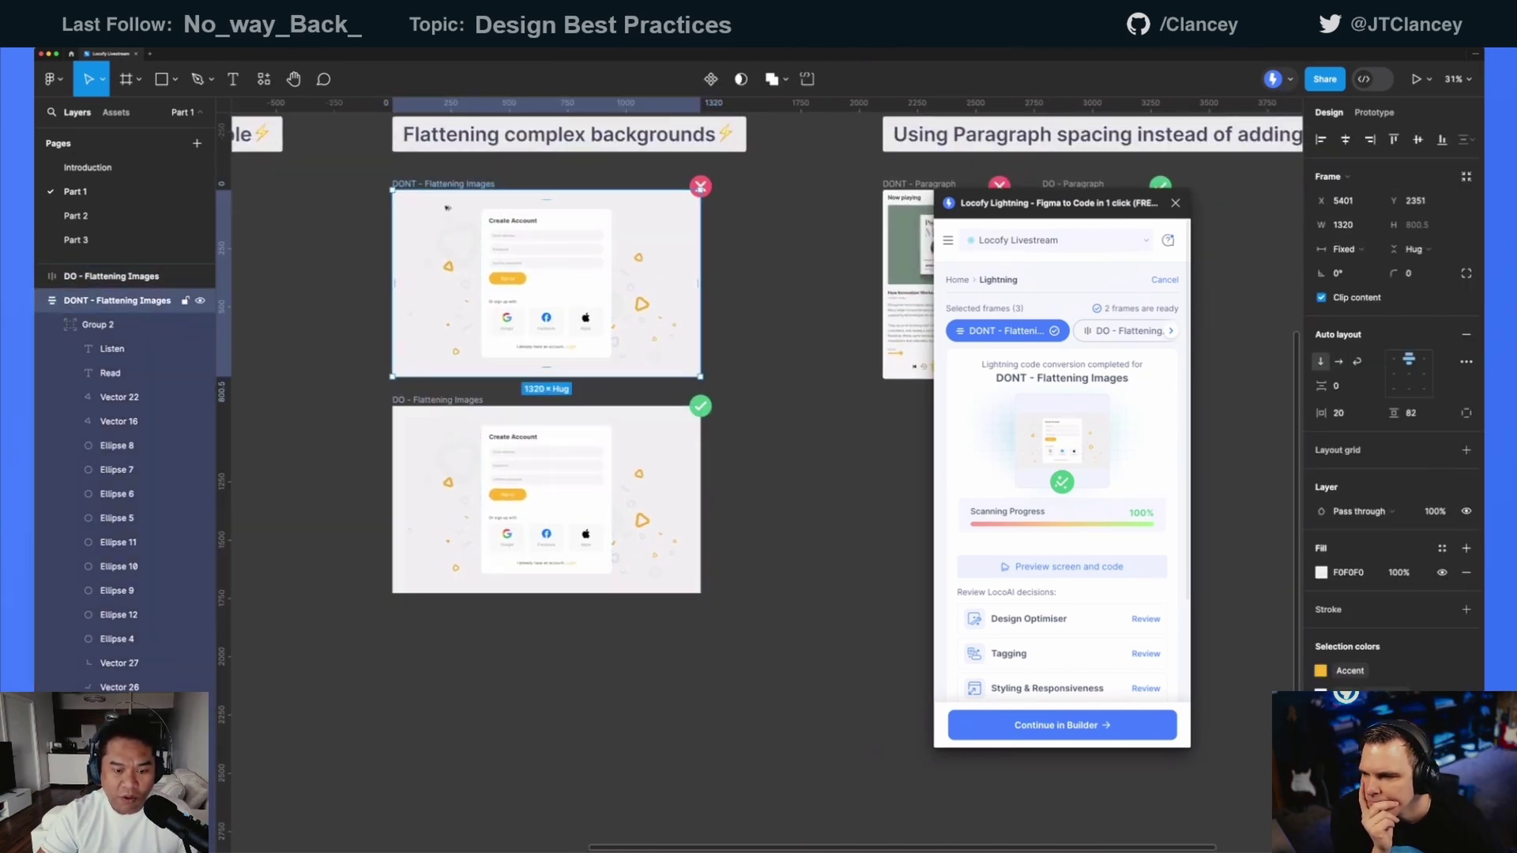
pyautogui.moveTo(447, 208); pyautogui.dragTo(447, 713)
pyautogui.scroll(3, 640, 417)
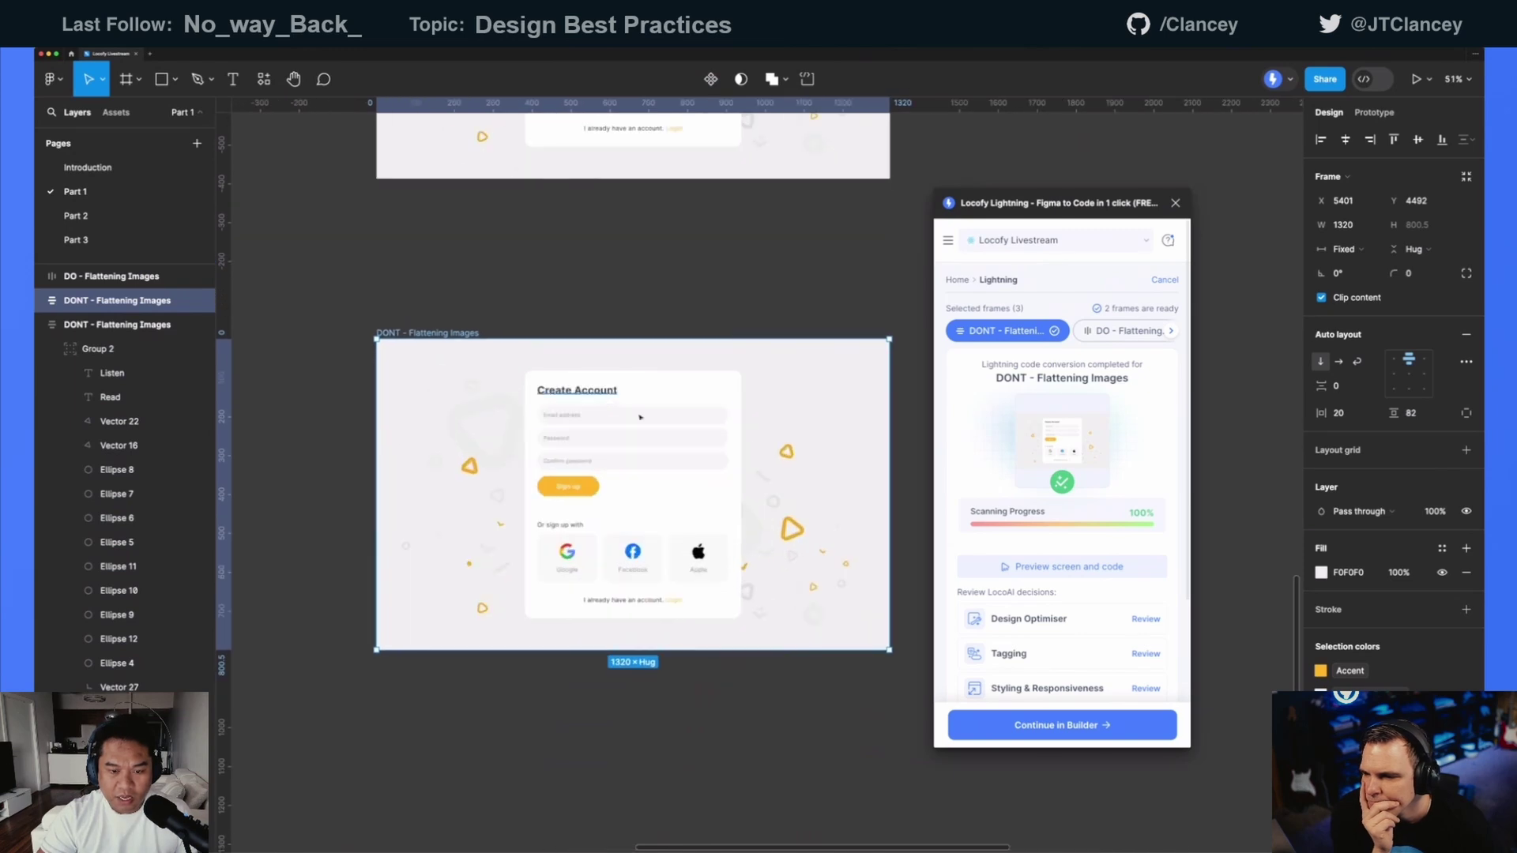
# - Delete the Create Account form card from the duplicated frame, keeping only its background shapes
pyautogui.click(640, 417)
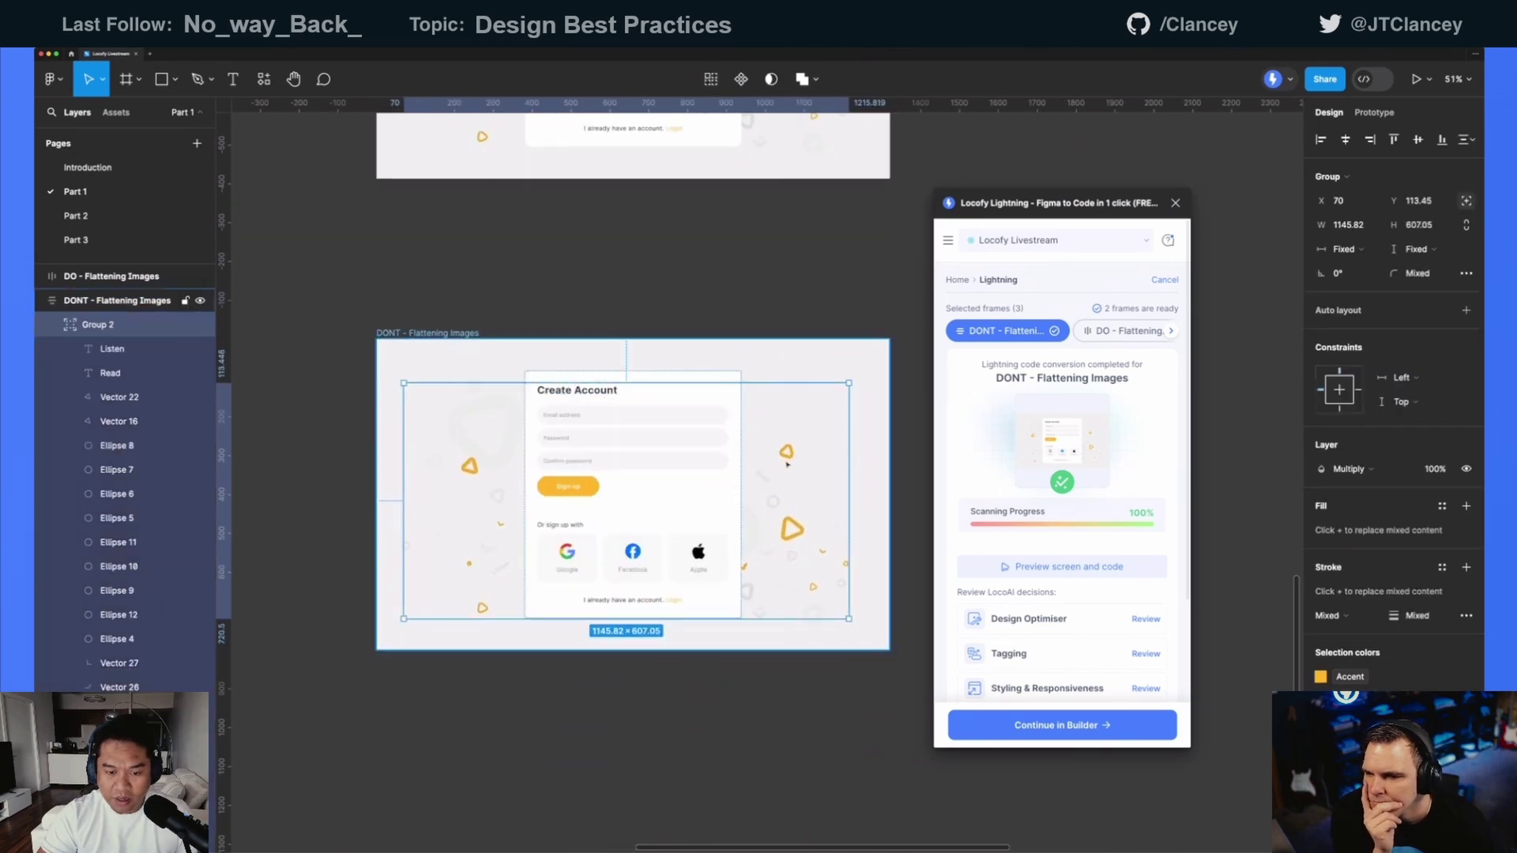
pyautogui.click(699, 426)
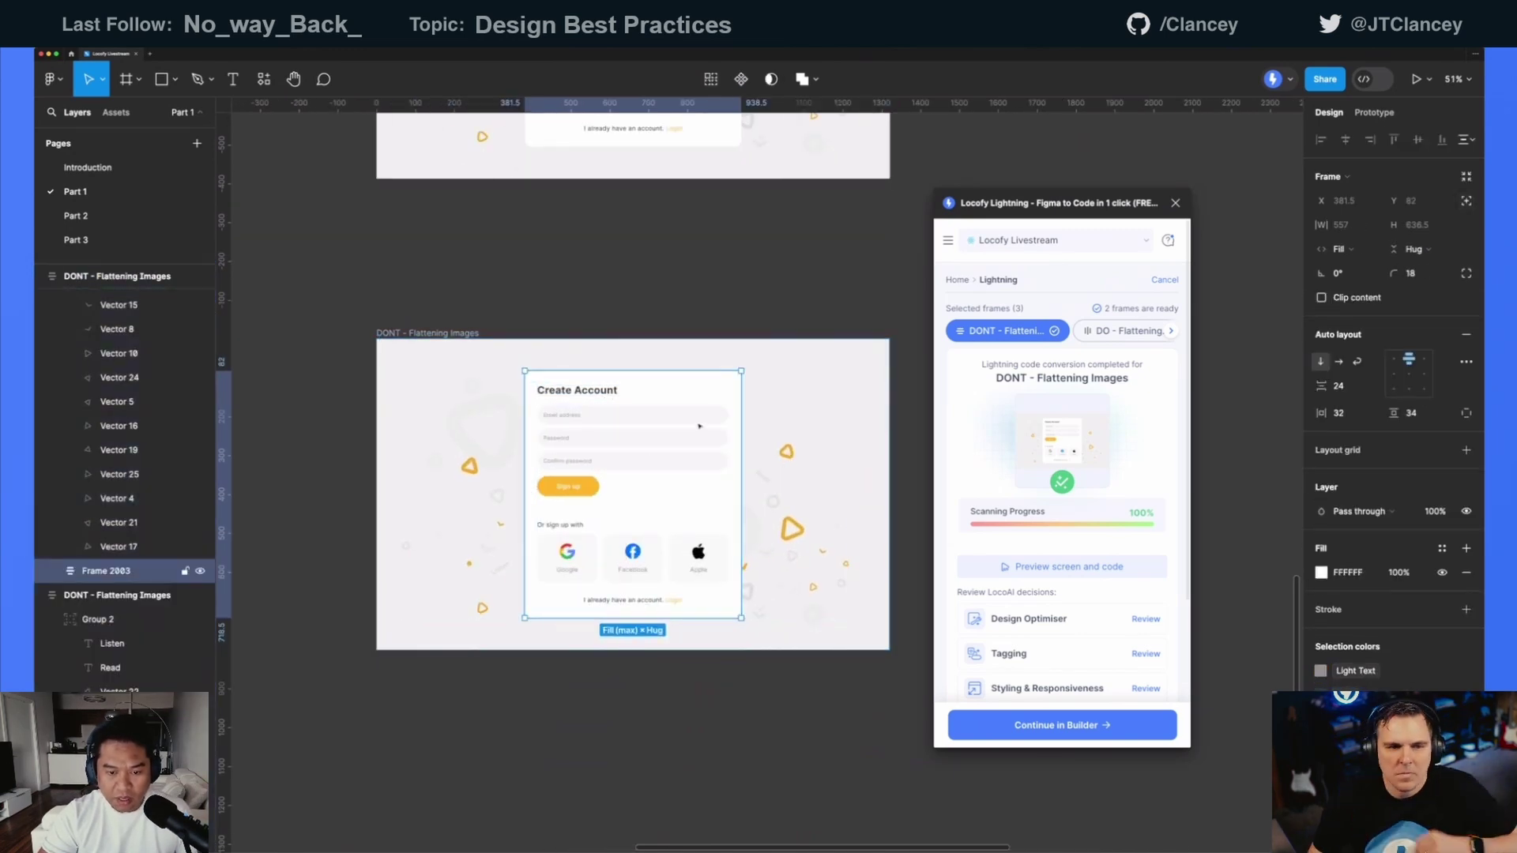
pyautogui.press('Delete')
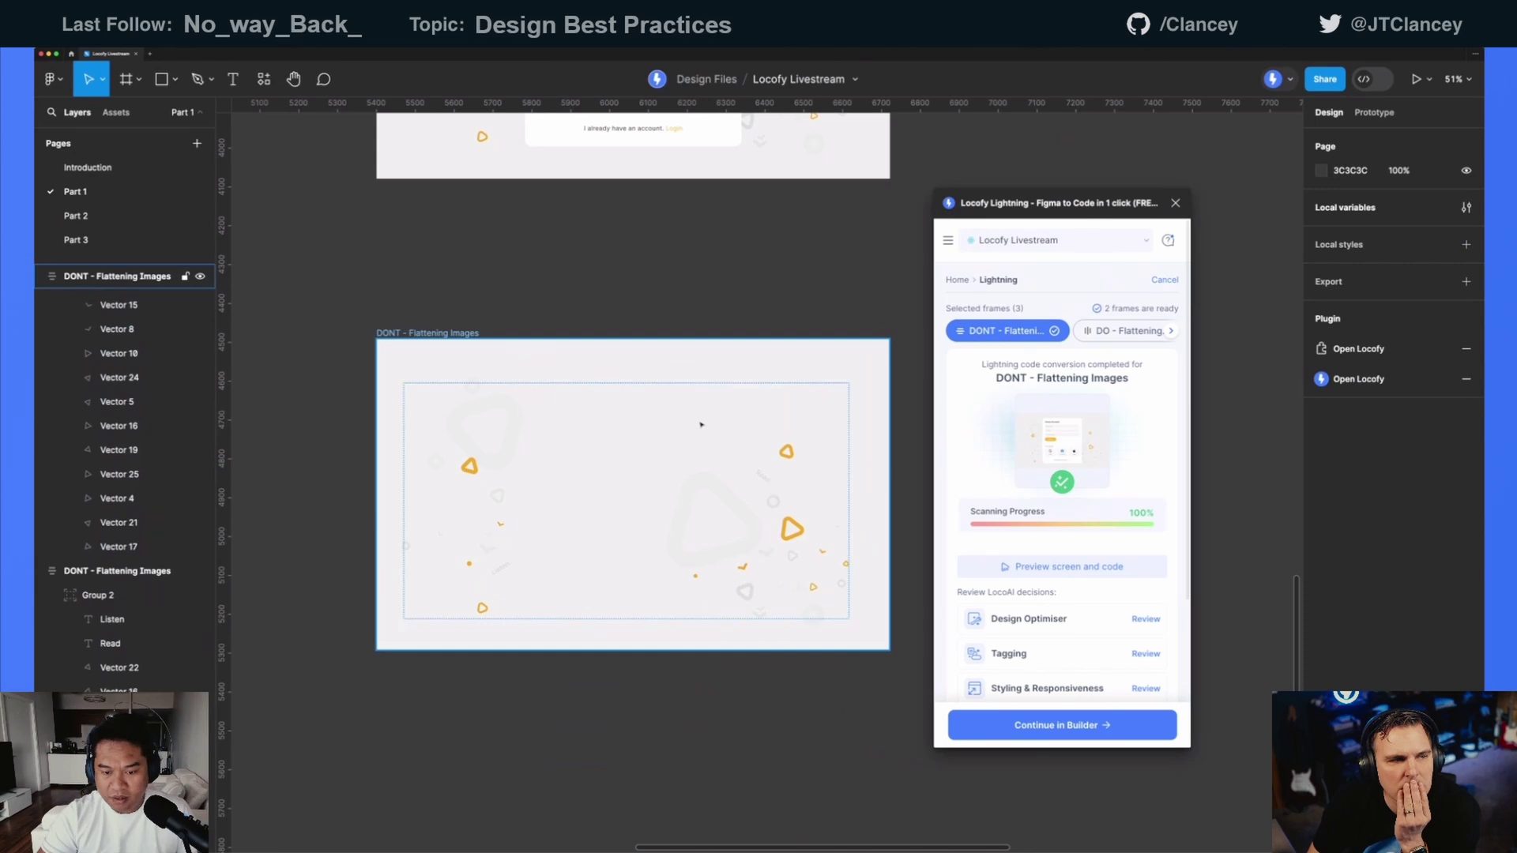
# - Copy the duplicated background-only frame as a PNG and paste it onto the empty canvas below
pyautogui.click(701, 424)
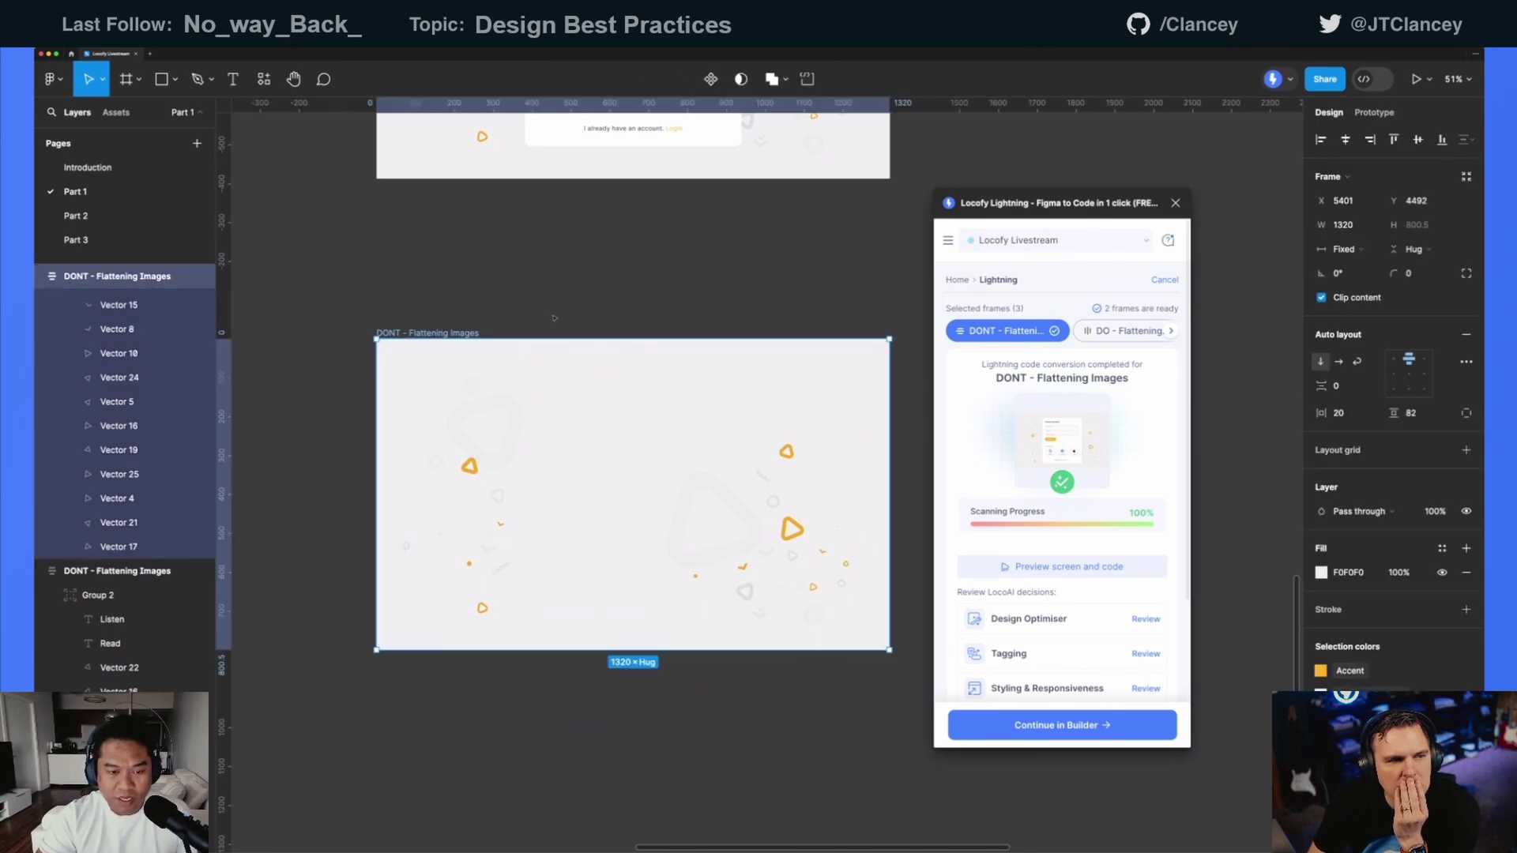
pyautogui.hscroll(2, 553, 395)
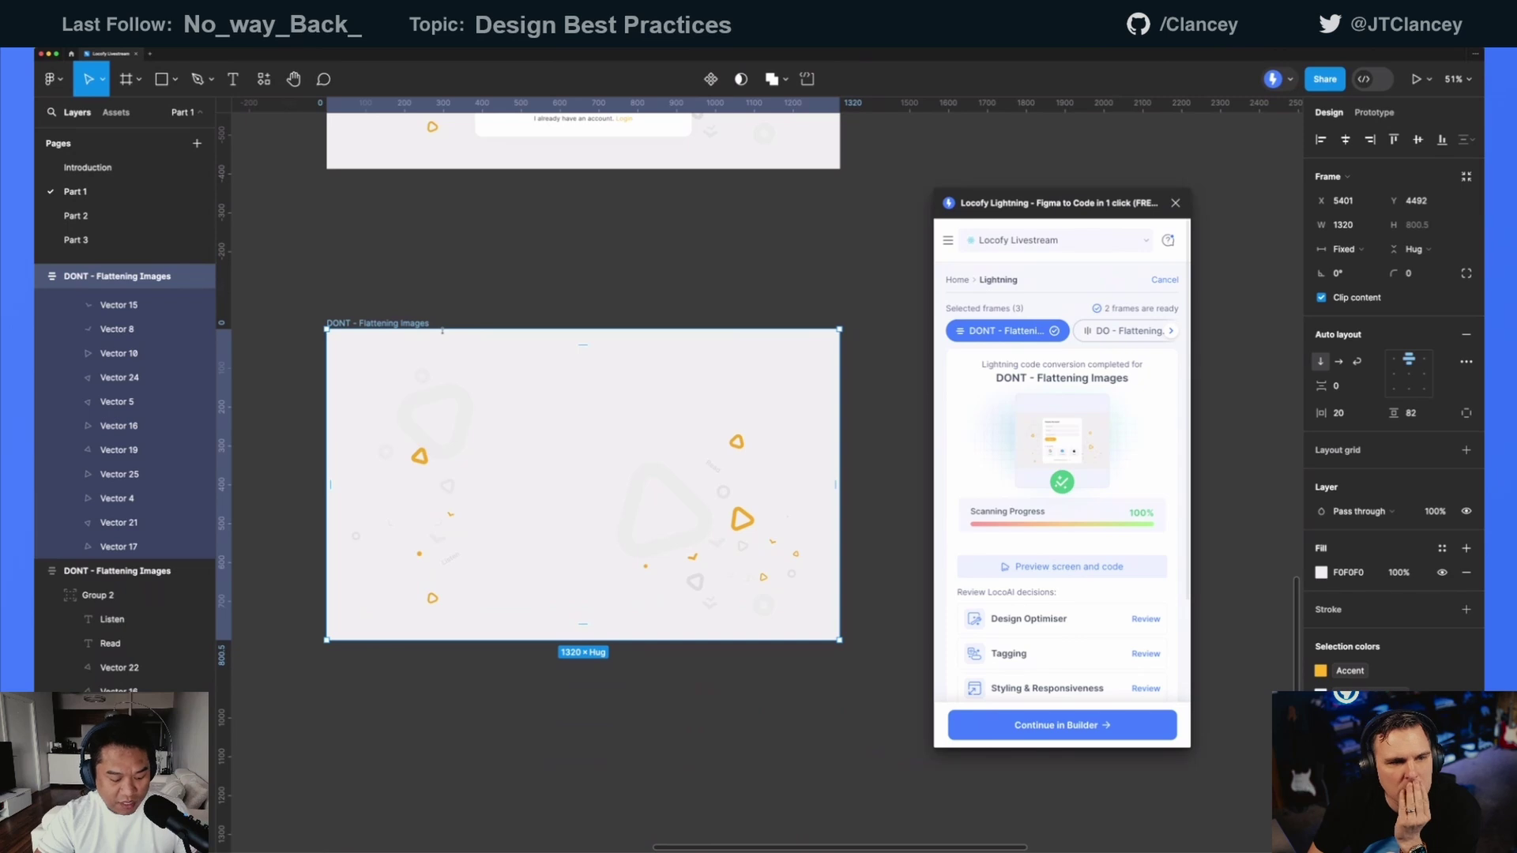
pyautogui.press('shift+super+c')
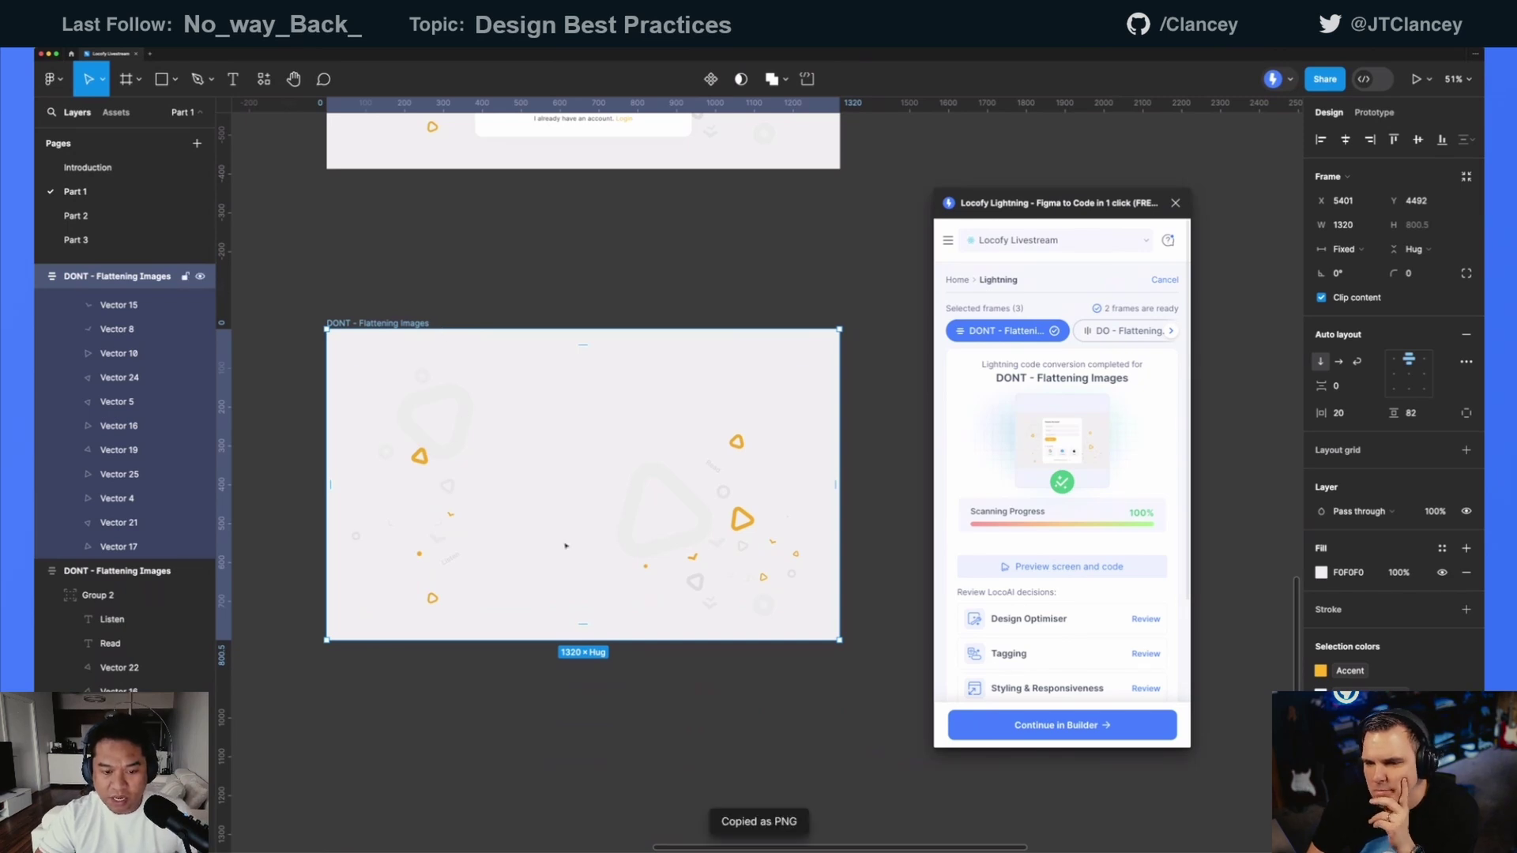
pyautogui.click(603, 738)
pyautogui.scroll(-3, 609, 492)
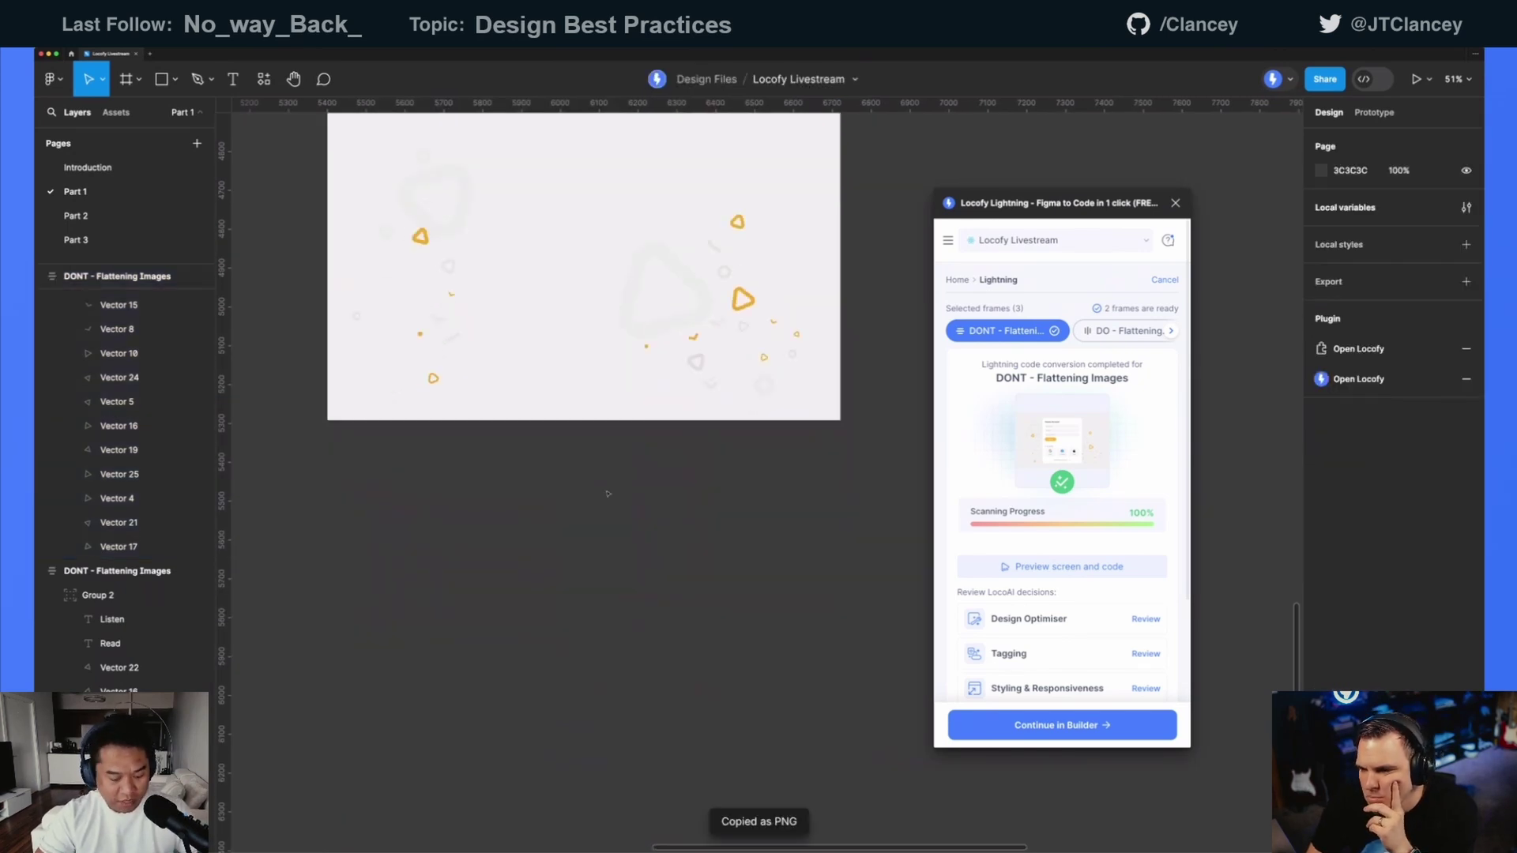
pyautogui.press('super+v')
# - Move the pasted background image up over the duplicated frame, then delete that source frame
pyautogui.moveTo(606, 501); pyautogui.dragTo(440, 237)
pyautogui.scroll(2, 528, 596)
pyautogui.hotkey('shift', 'Tab')
pyautogui.press('Delete')
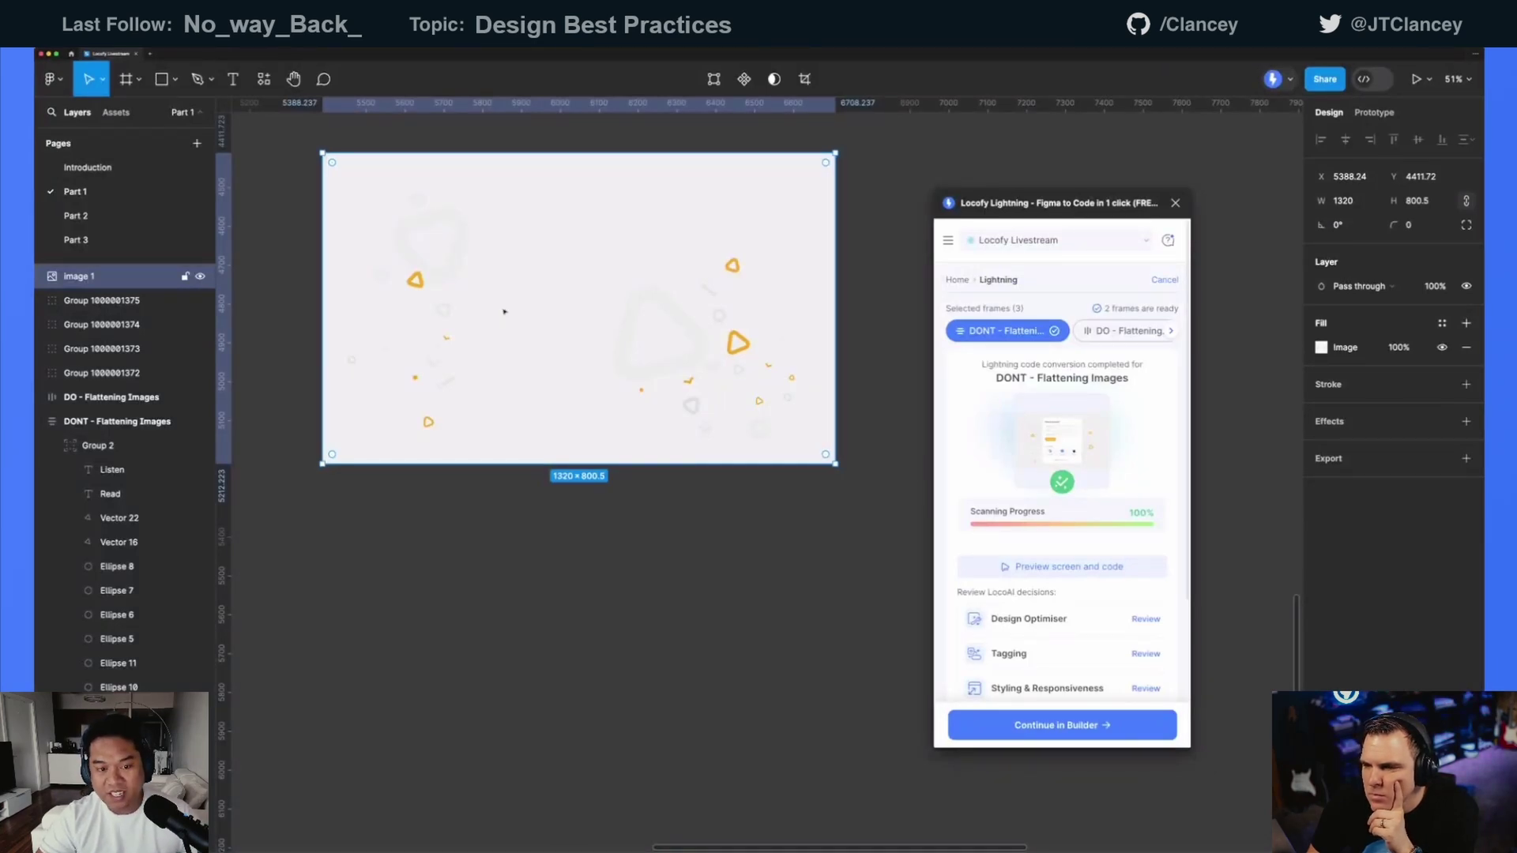
# - Select the DO - Flattening Images frame to check its image fill against the flattened background image
pyautogui.scroll(10, 504, 312)
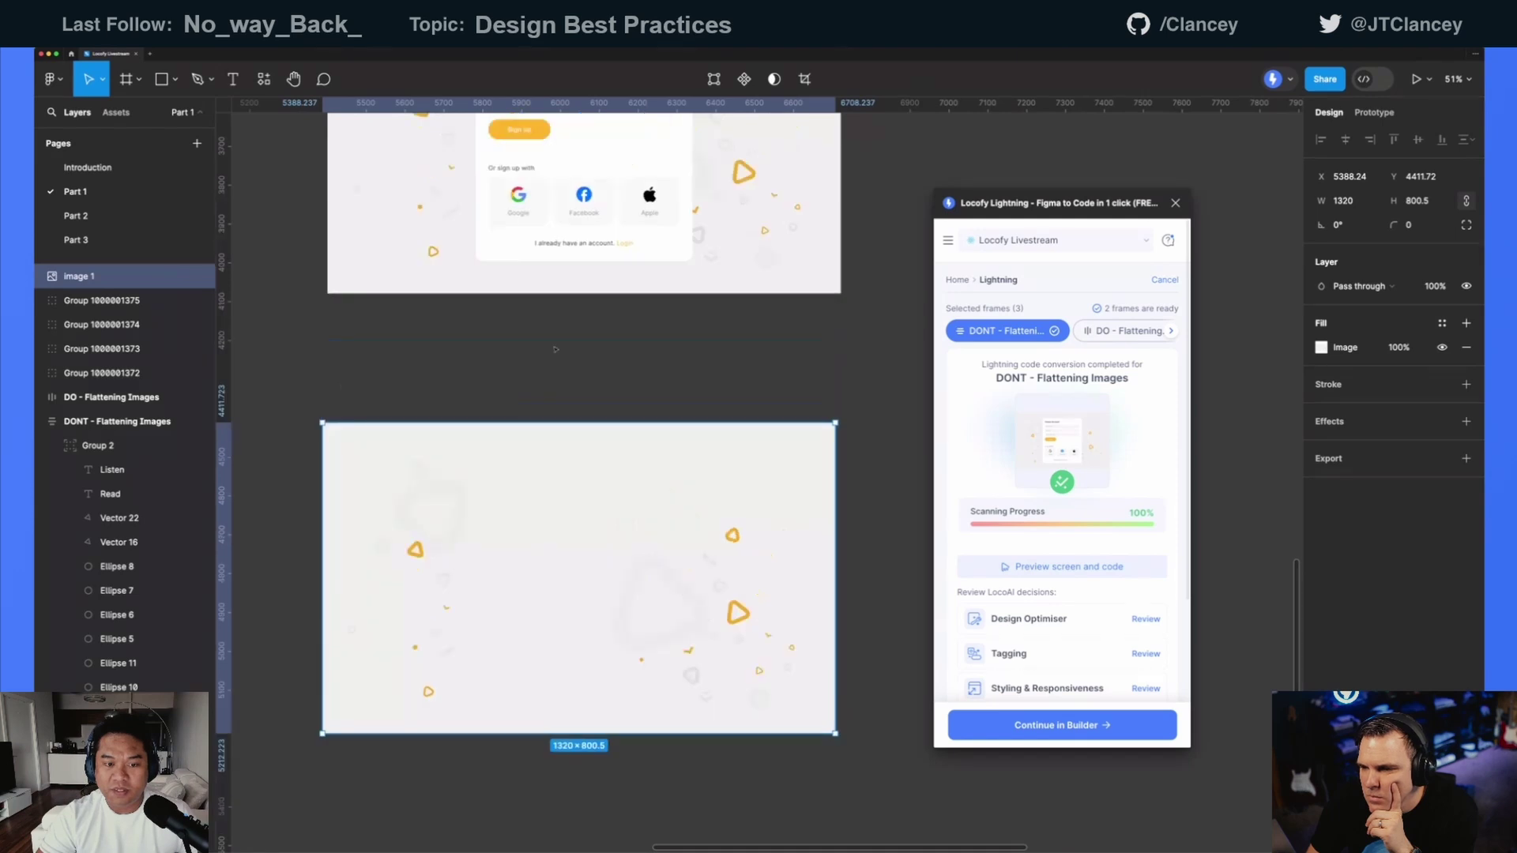
pyautogui.press('Escape')
pyautogui.click(534, 174)
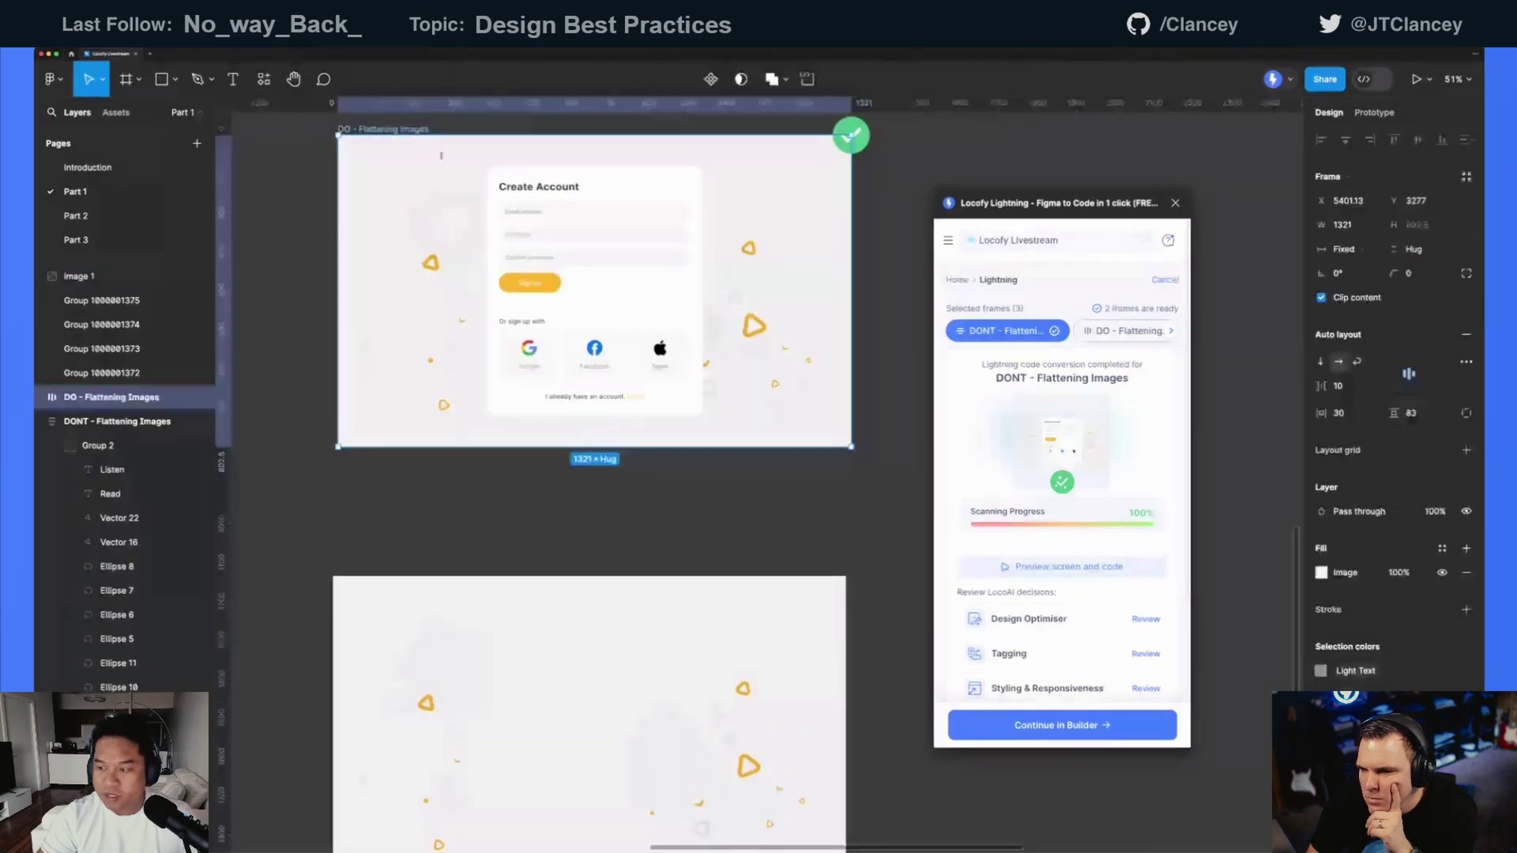
# - Replace the image fill of the DO - Flattening Images frame with a plain FFFFFF fill, and undo both changes
pyautogui.click(1465, 572)
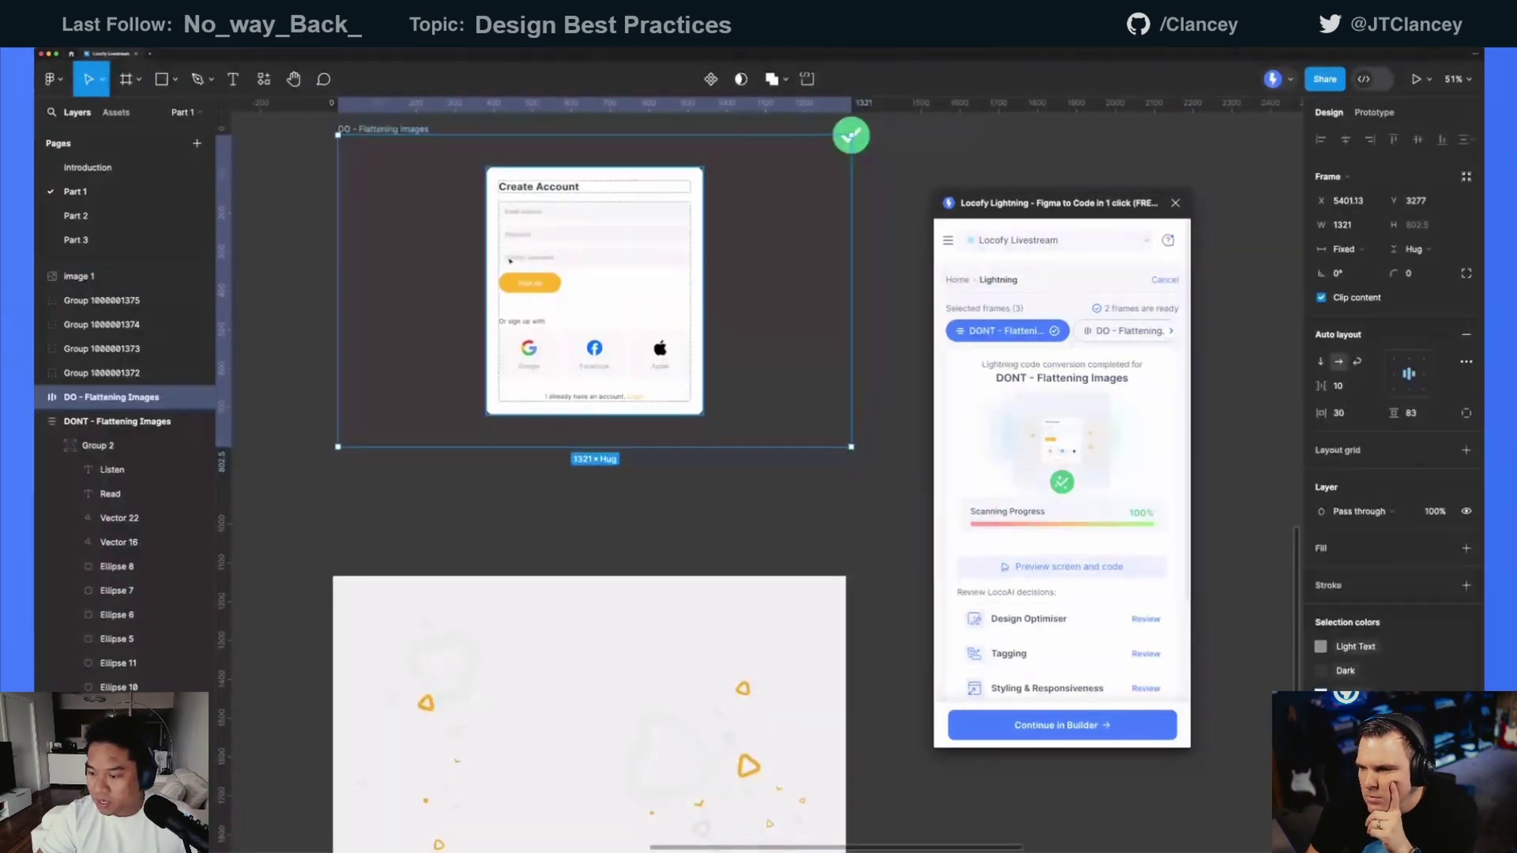
pyautogui.scroll(2, 593, 356)
pyautogui.click(1465, 549)
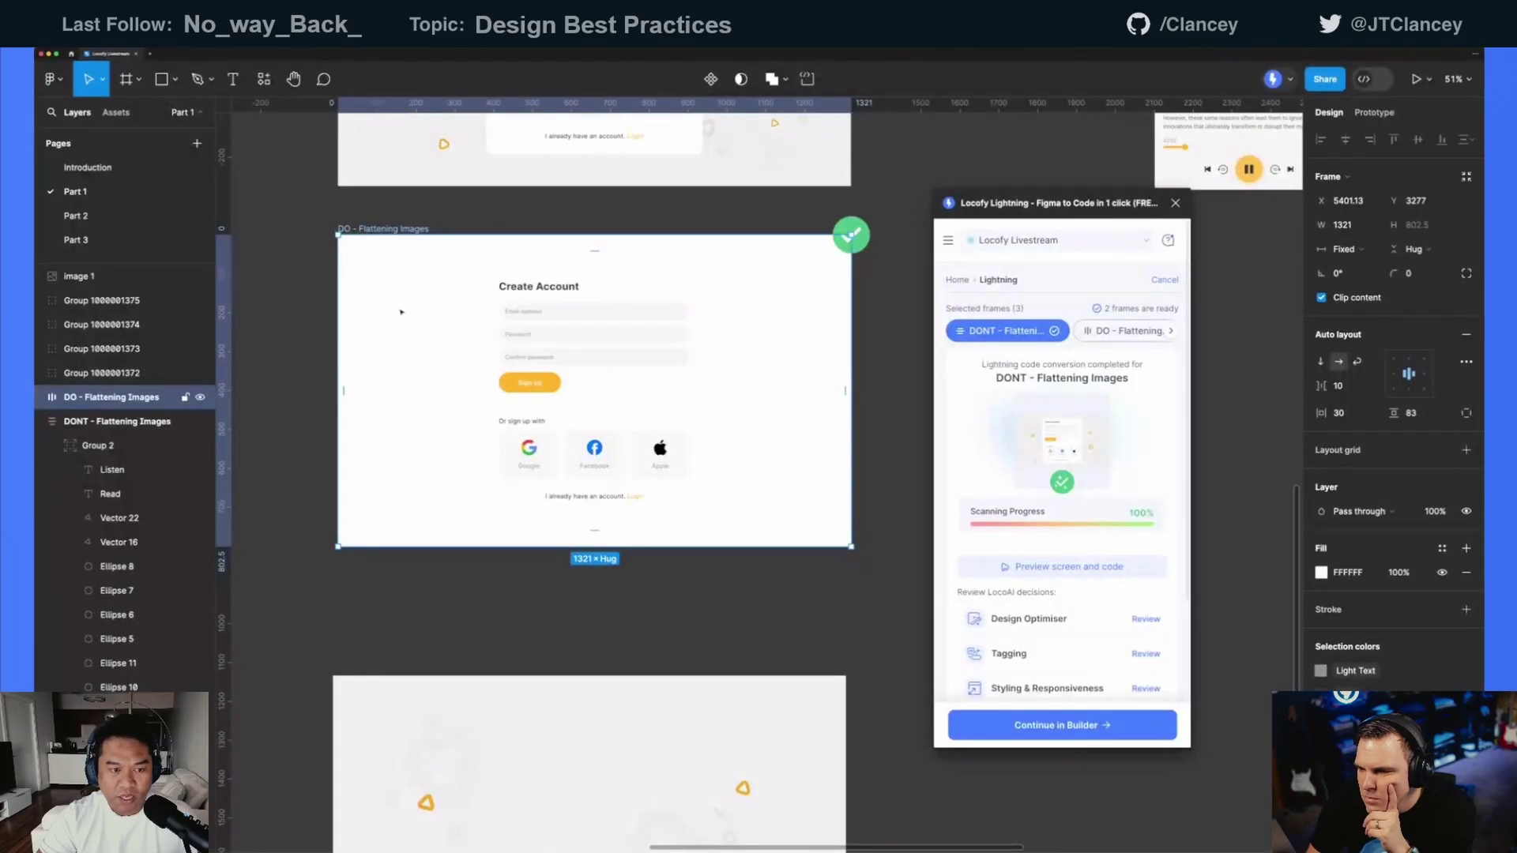
pyautogui.hotkey('ctrl', 'z')
pyautogui.hotkey('ctrl', 'z')
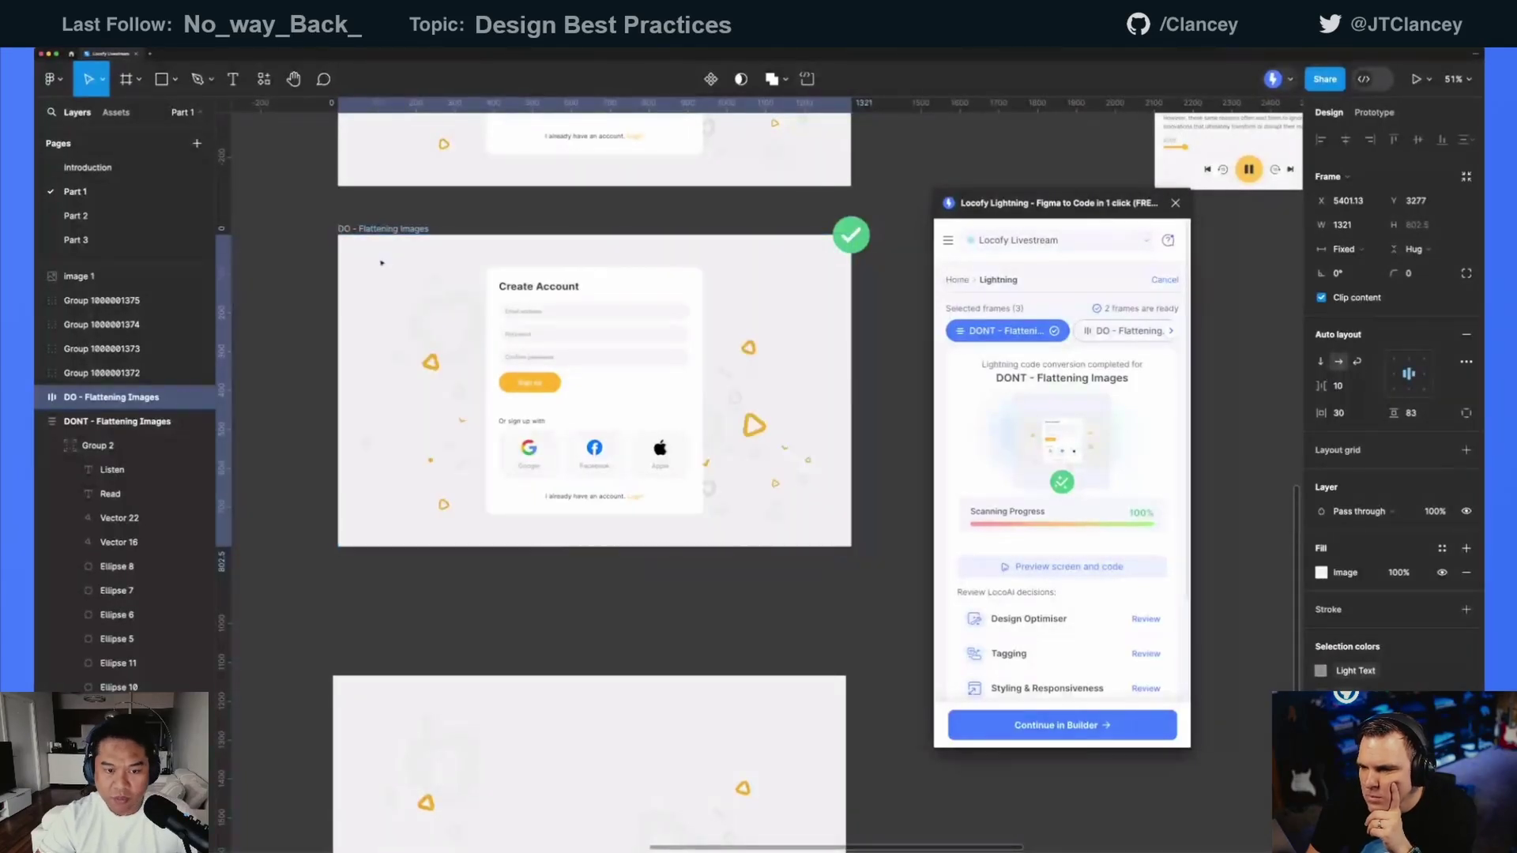
# - Inspect the frame's image fill and open Lightning's existing code and preview for DO - Flattening Images
pyautogui.click(1321, 573)
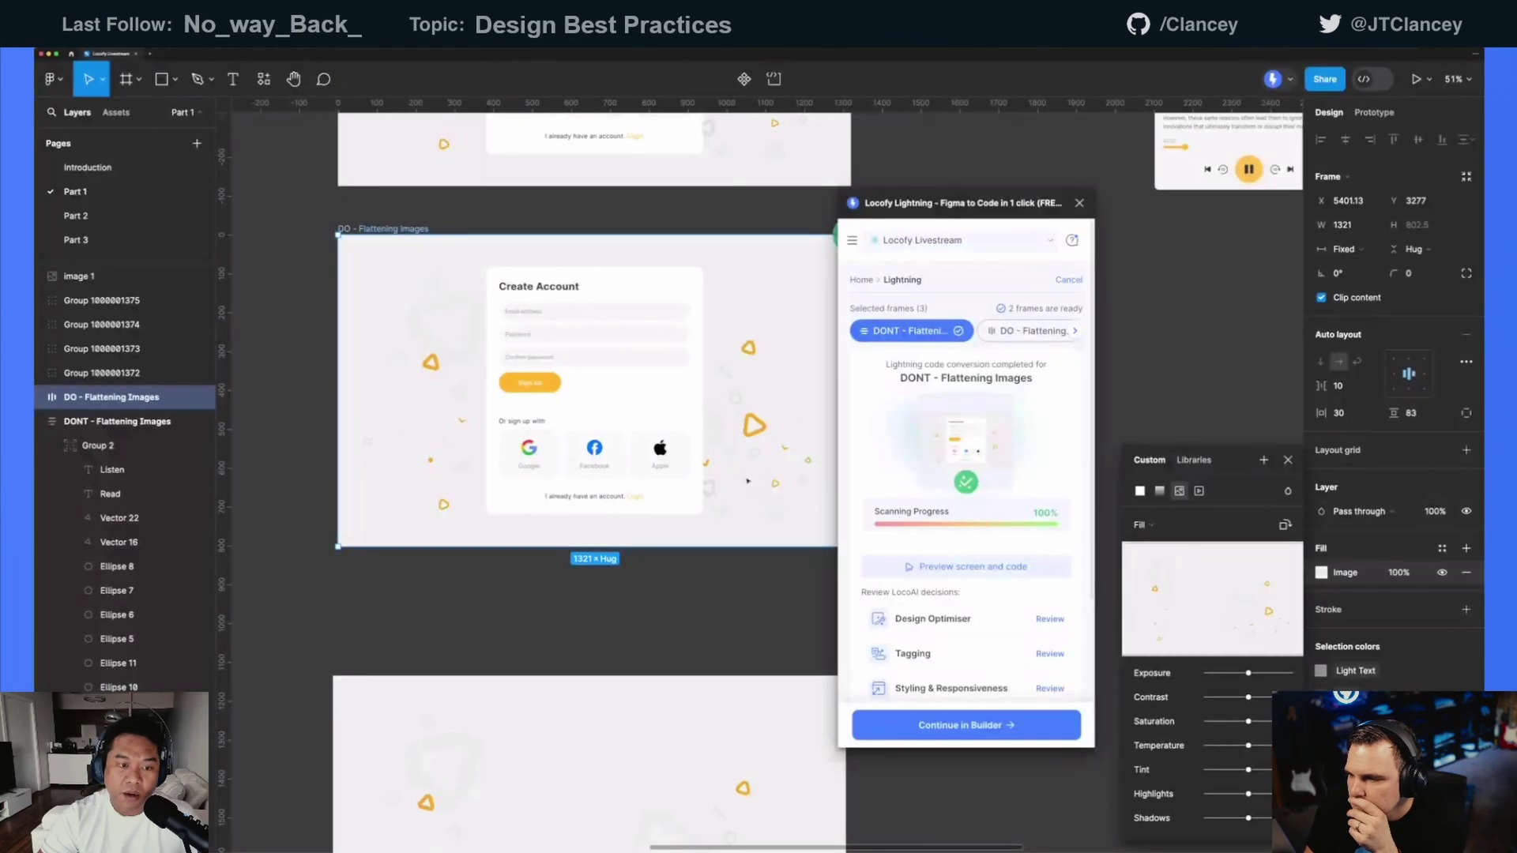
pyautogui.click(1039, 292)
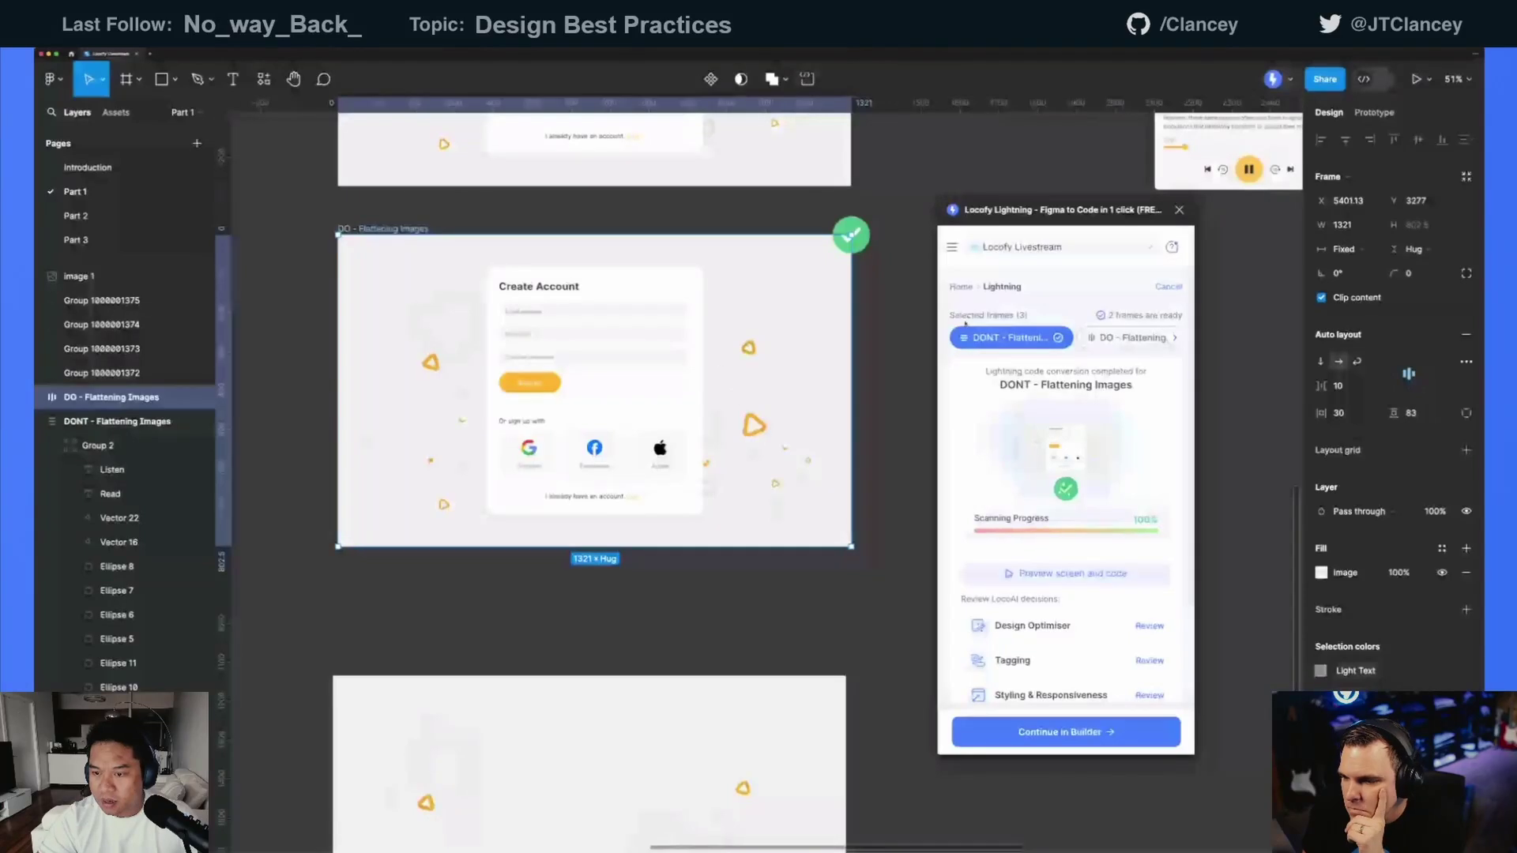
pyautogui.click(1085, 342)
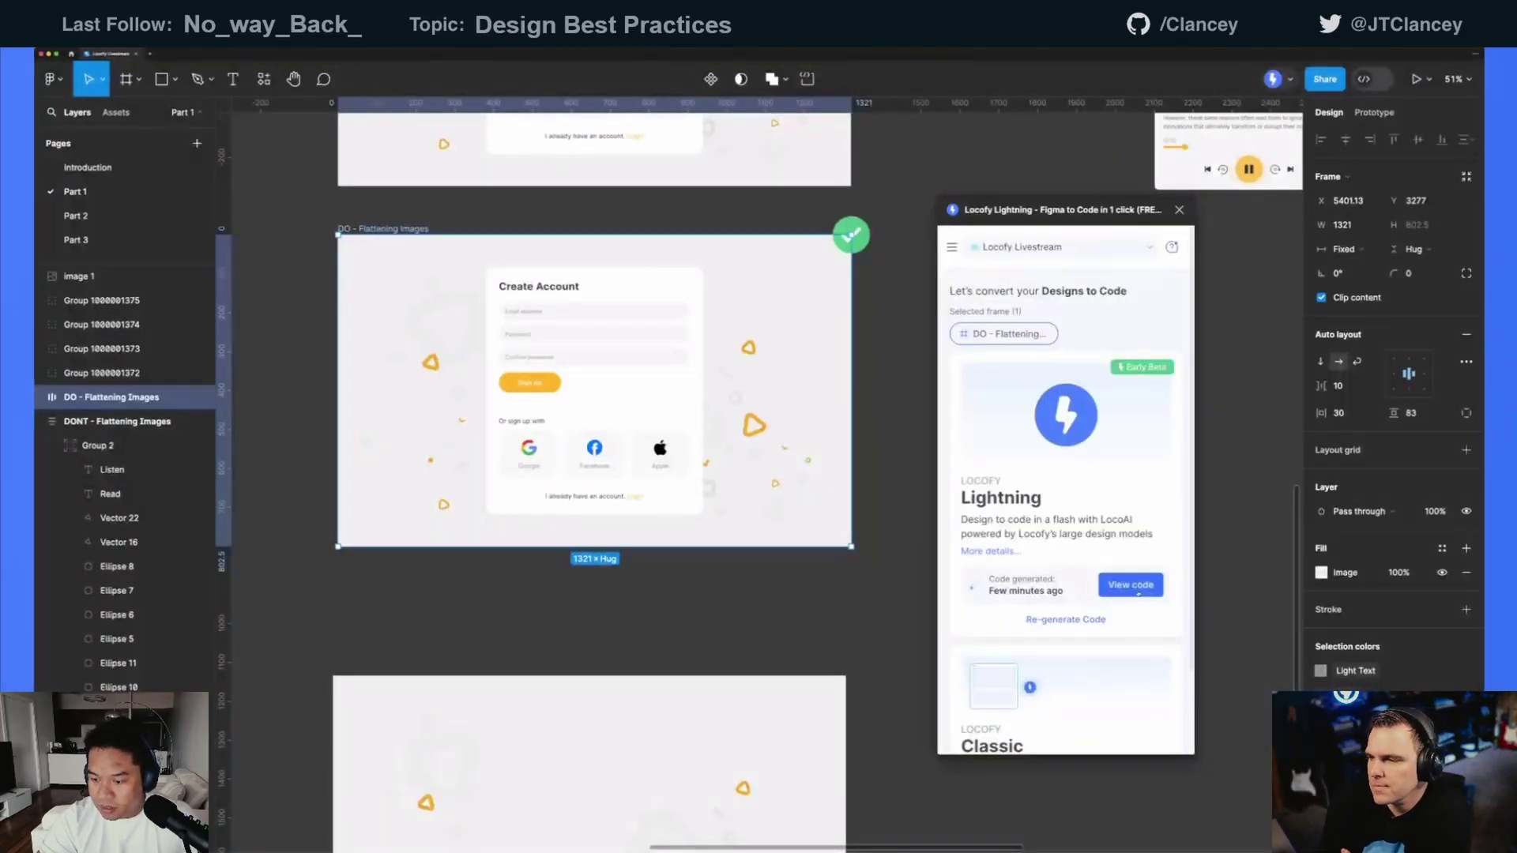
pyautogui.click(1114, 586)
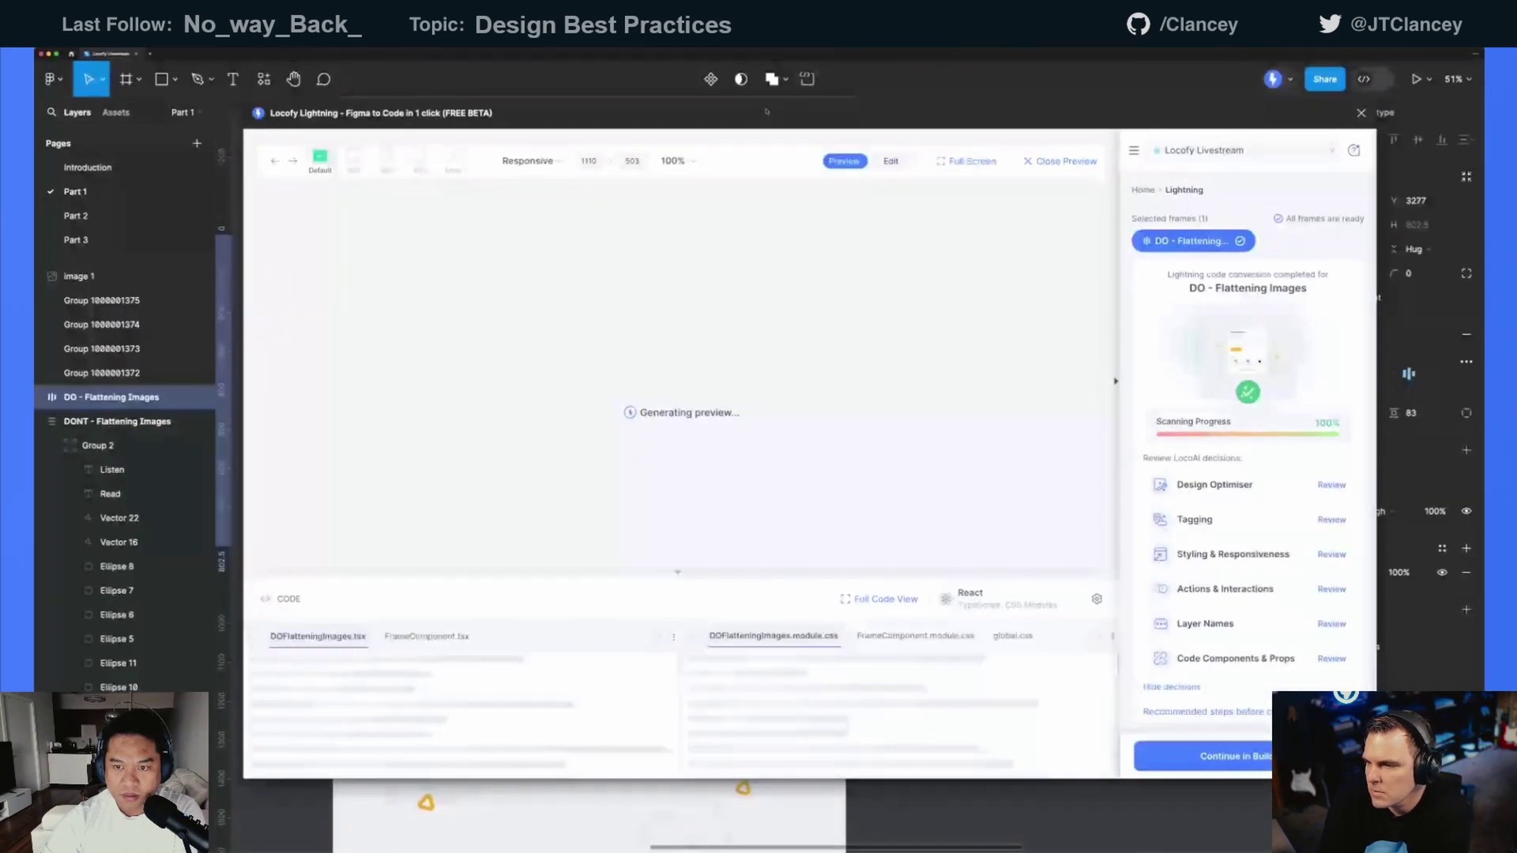
pyautogui.moveTo(767, 112); pyautogui.dragTo(746, 114)
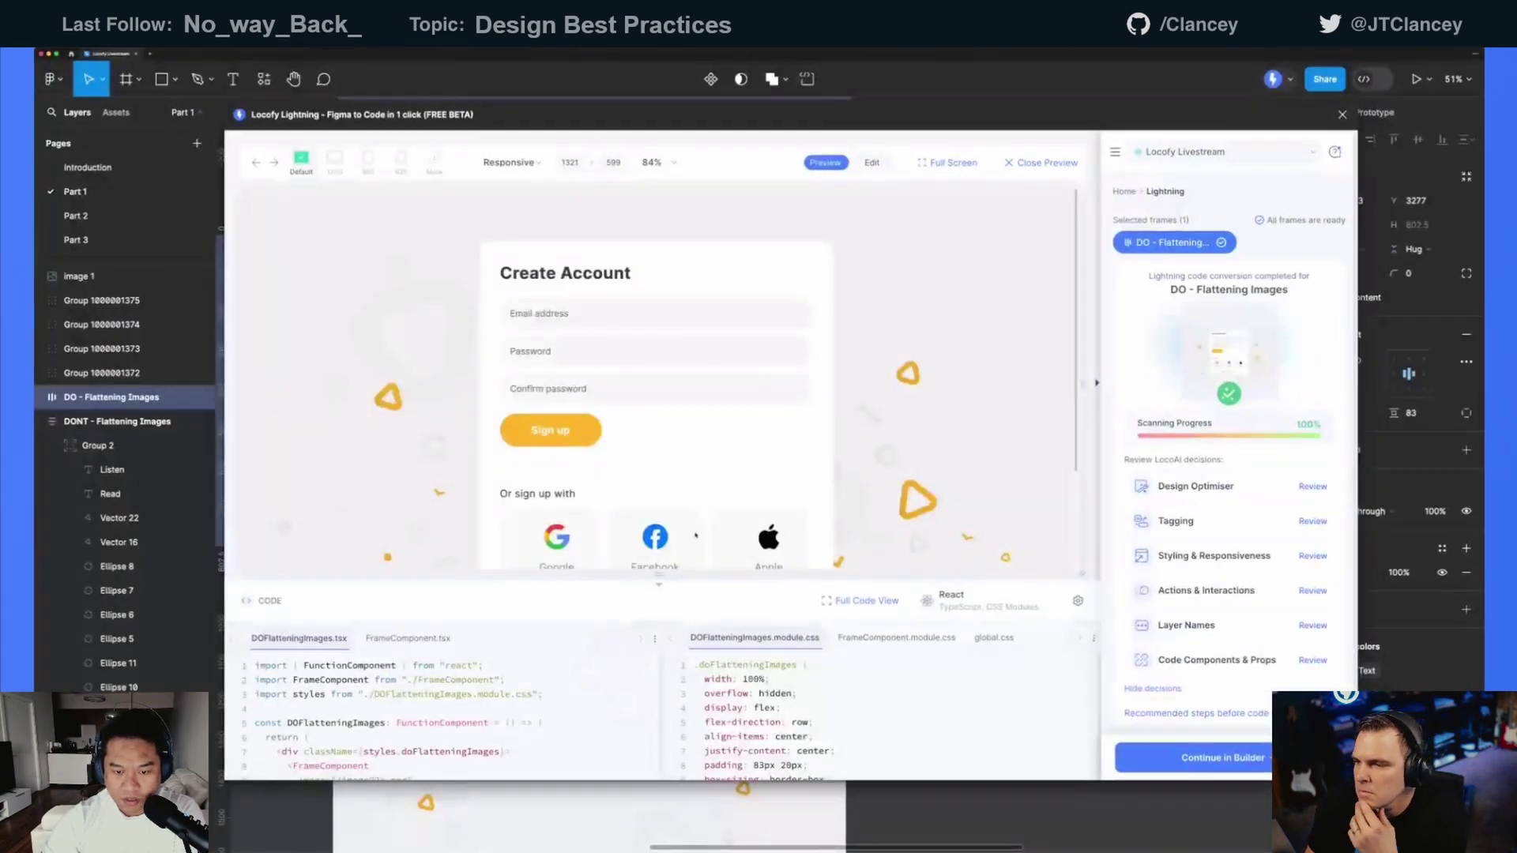
# - Examine the Create Account page preview with its flattened background and the DOFlatteningImages.tsx code, and return to the plugin home
pyautogui.scroll(-2, 695, 553)
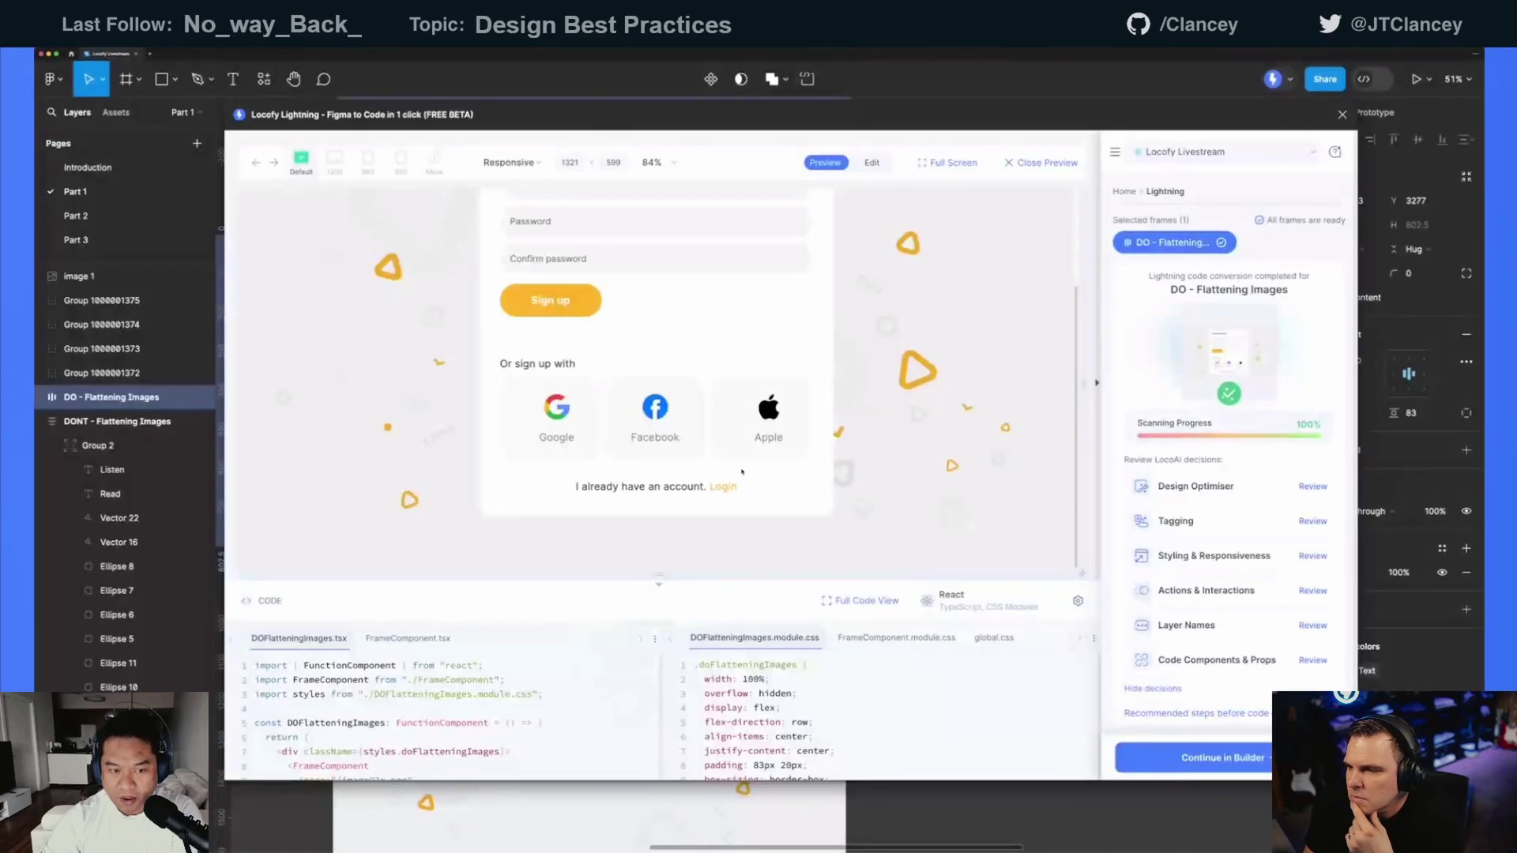
pyautogui.scroll(2, 434, 397)
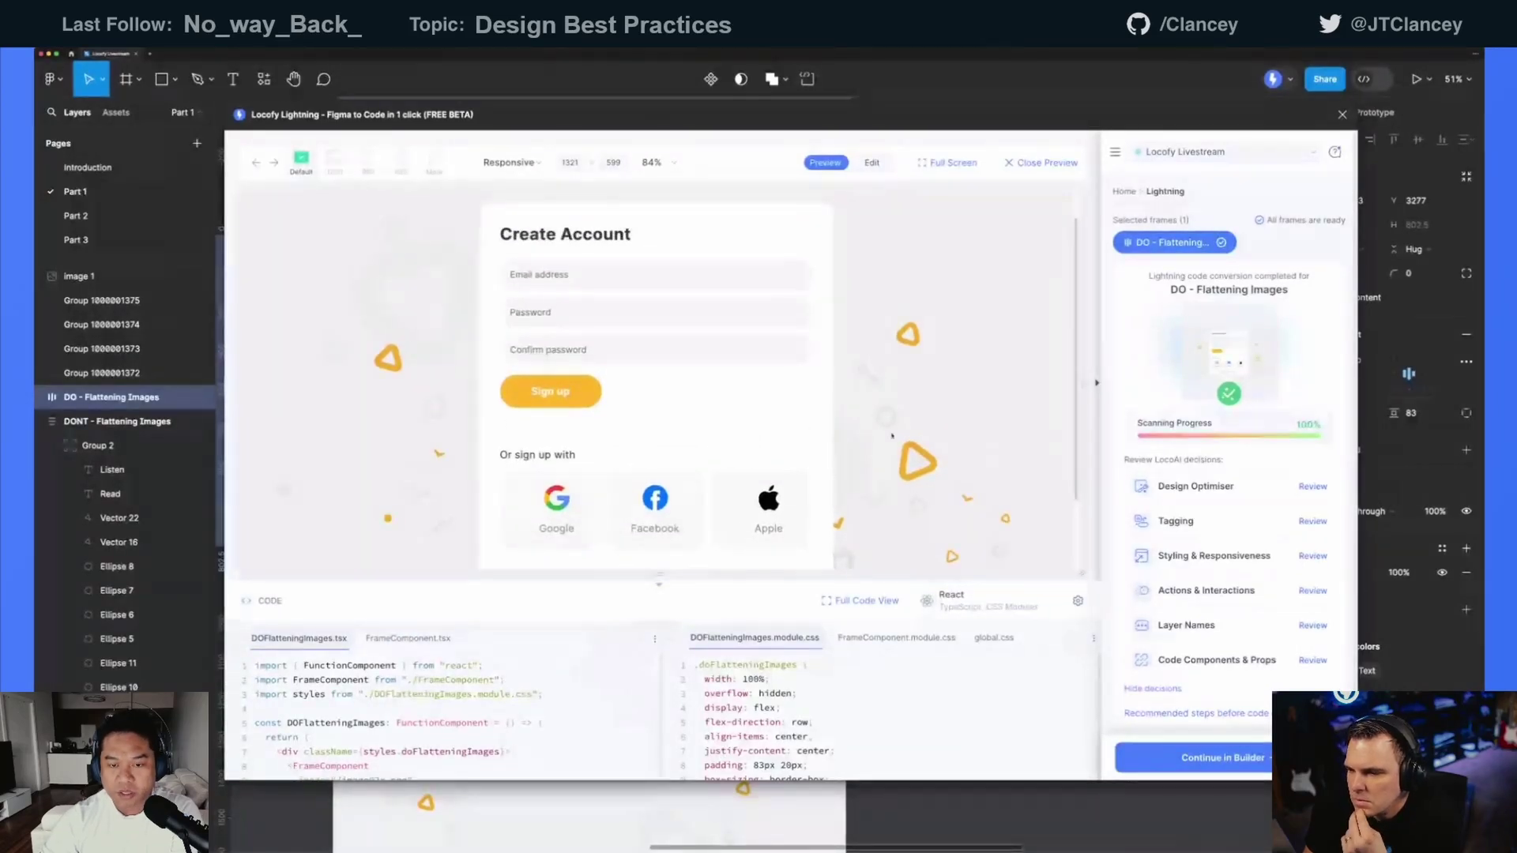
pyautogui.scroll(-1, 903, 402)
pyautogui.scroll(-1, 903, 402)
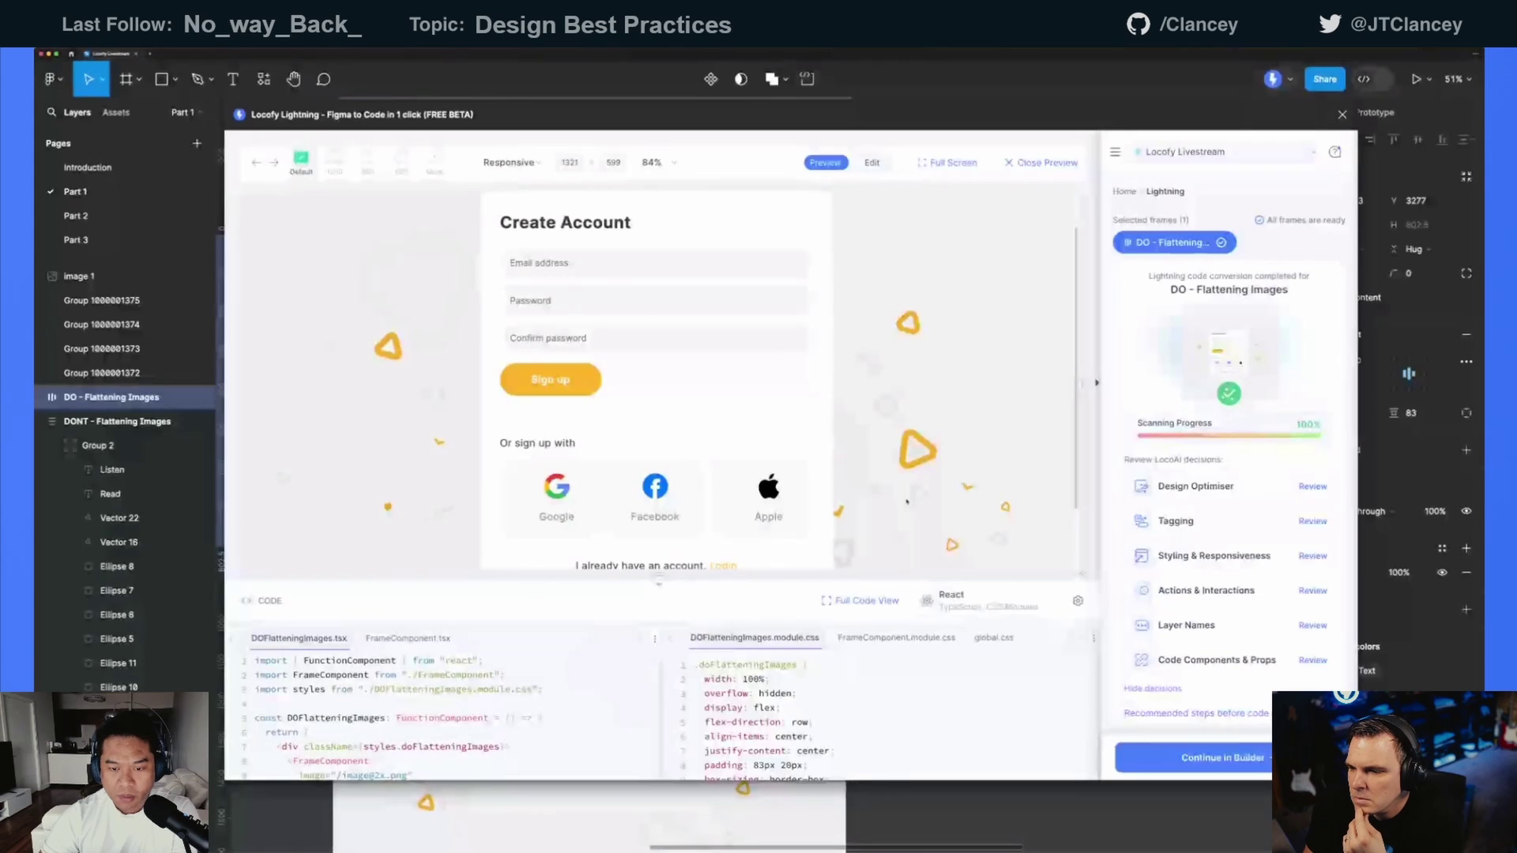
pyautogui.scroll(1, 938, 445)
pyautogui.scroll(2, 930, 405)
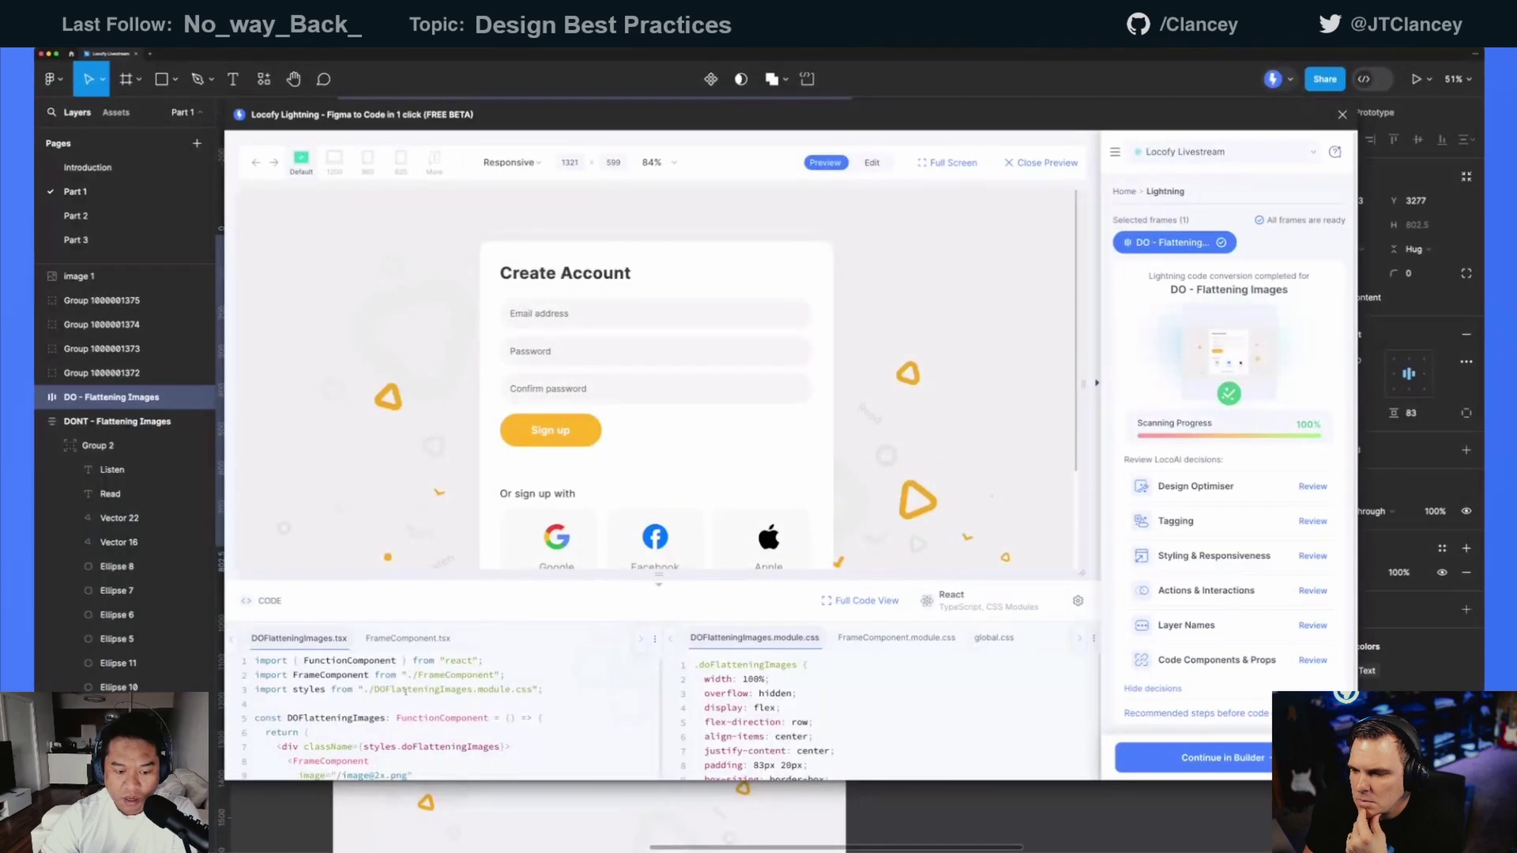
pyautogui.scroll(-1, 405, 691)
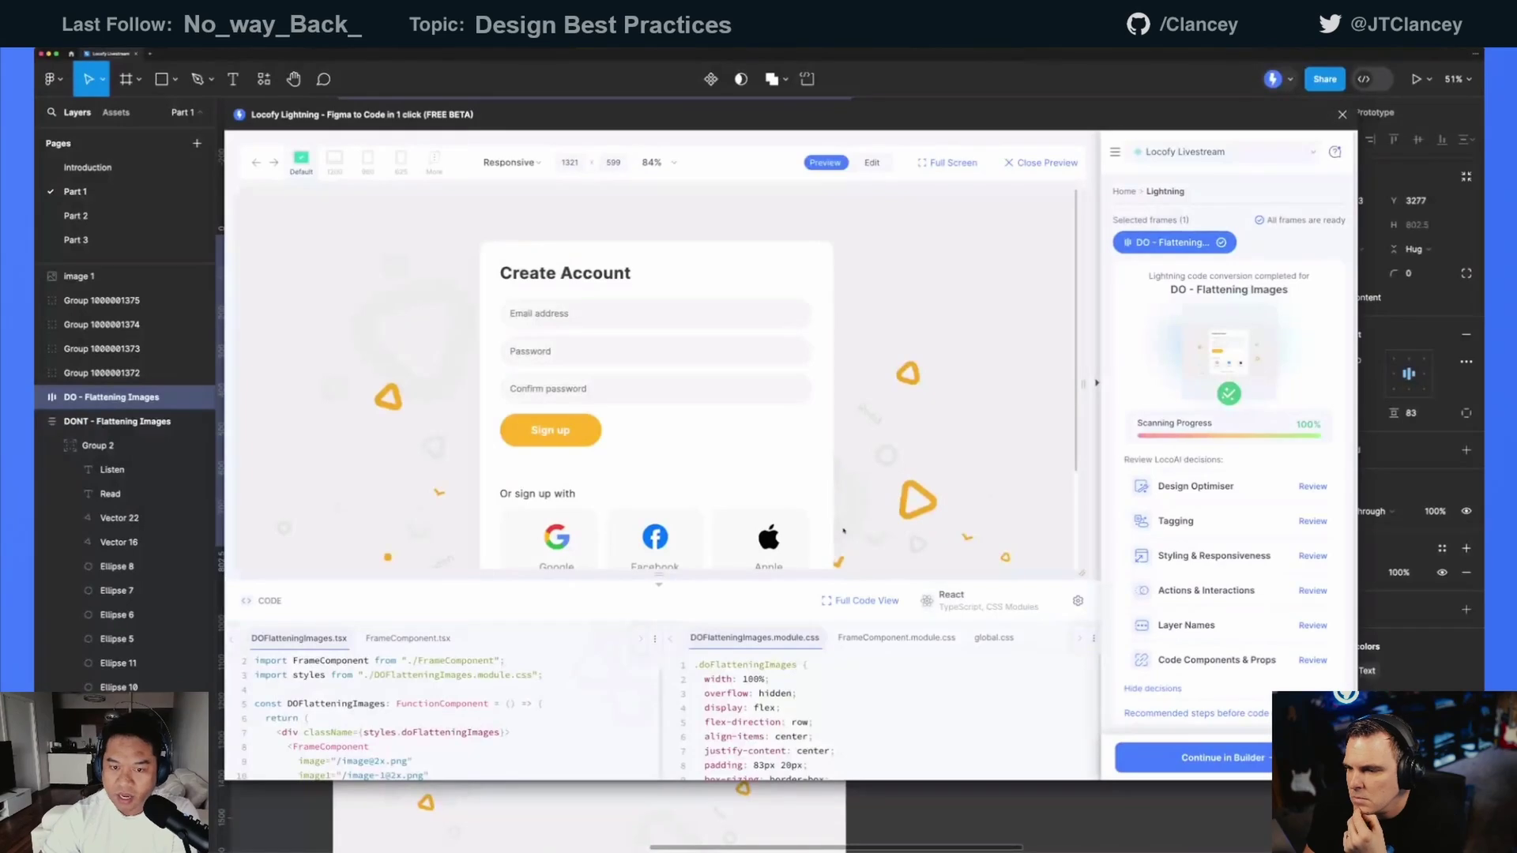
pyautogui.click(1124, 192)
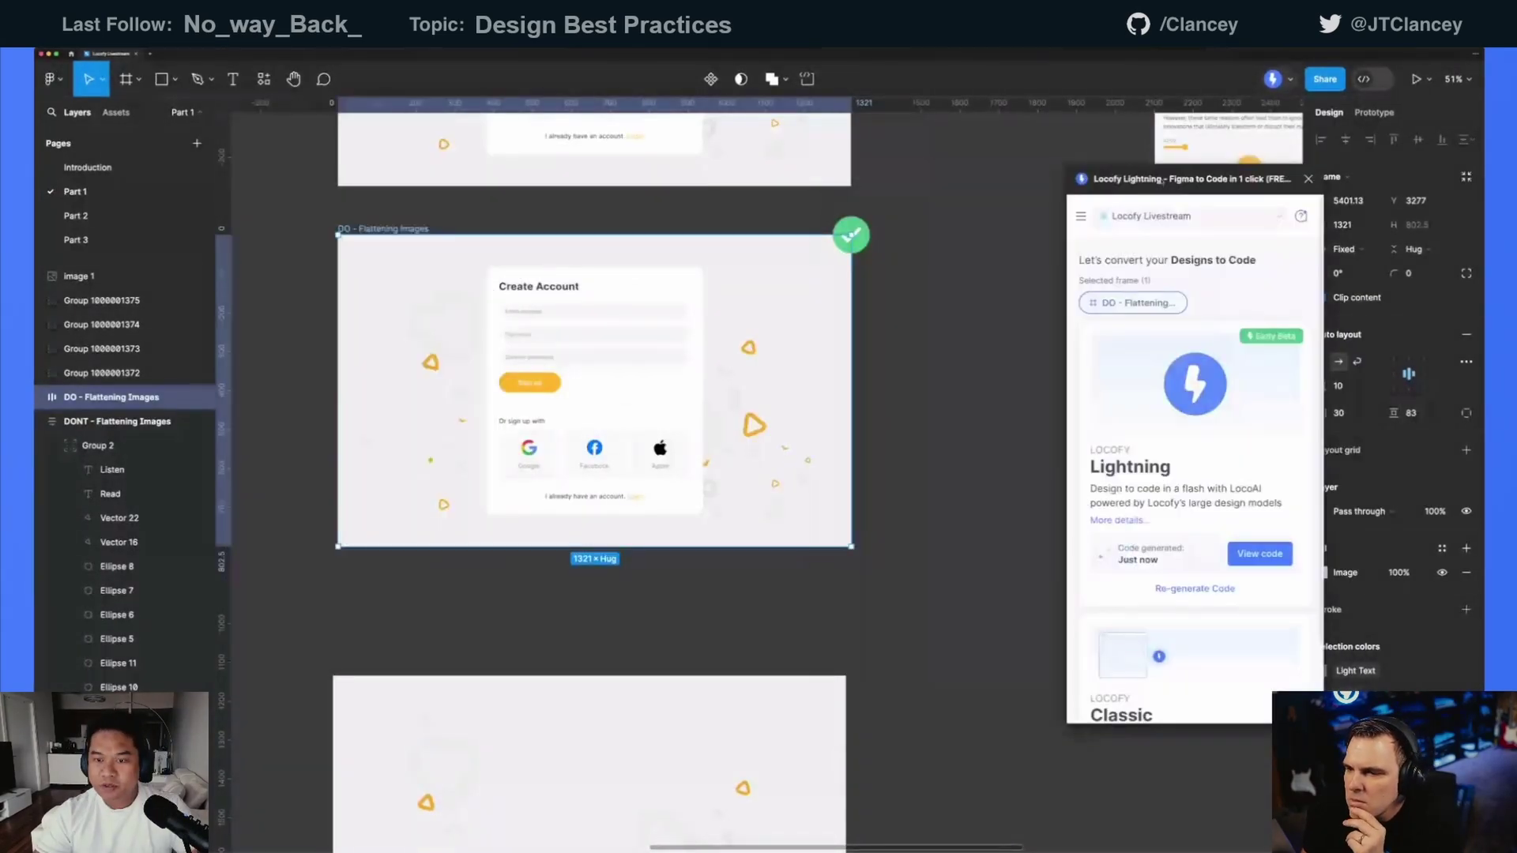
# - Delete the pasted background image below the DO - Flattening Images frame
pyautogui.click(828, 287)
pyautogui.scroll(-3, 829, 287)
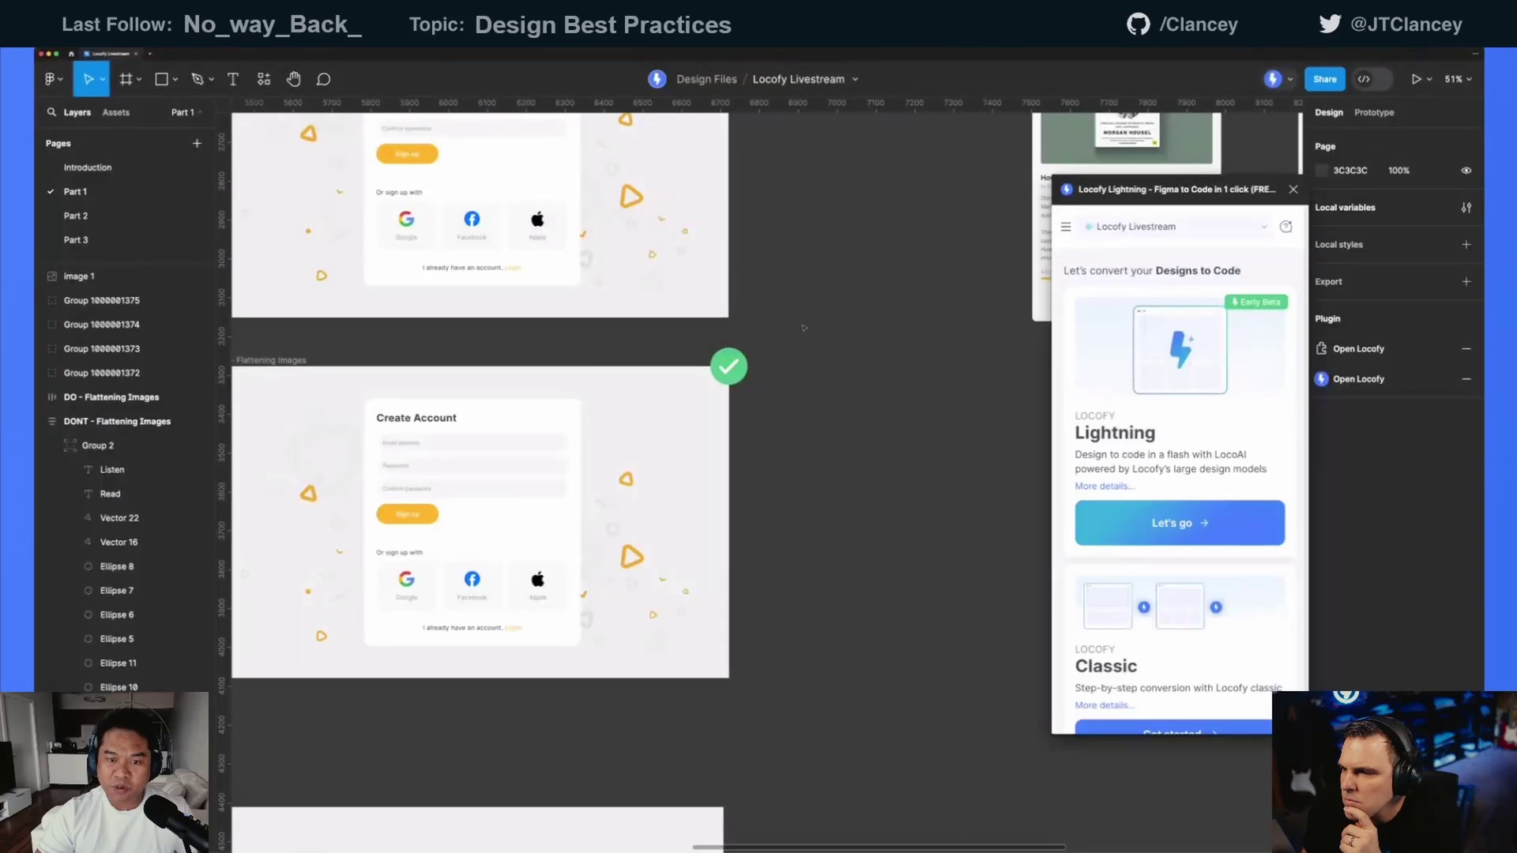
pyautogui.scroll(-1, 555, 633)
pyautogui.click(498, 630)
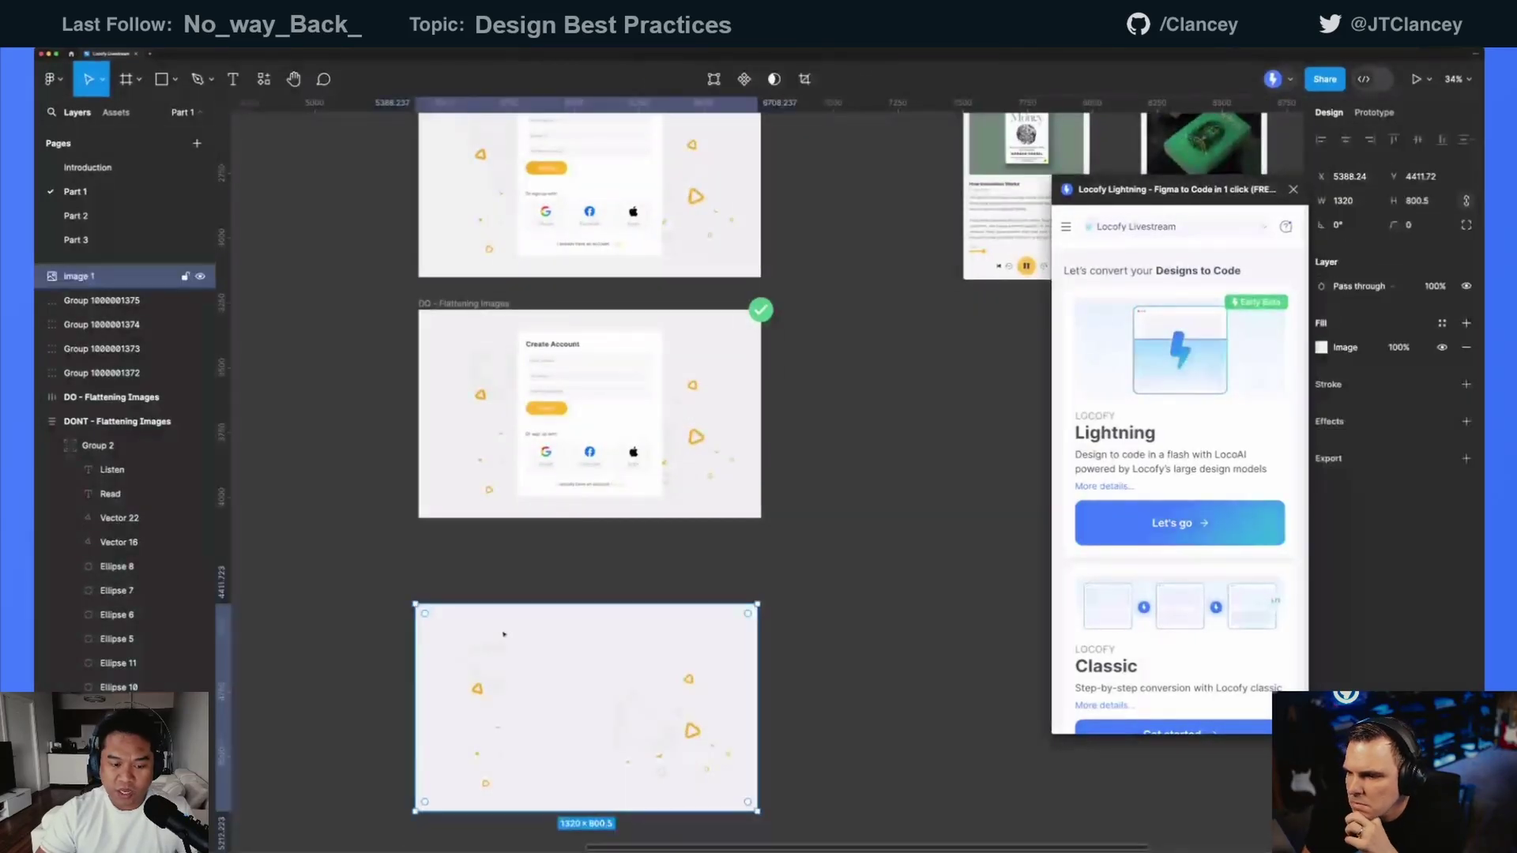
pyautogui.press('Delete')
# - Inspect the large orange triangle vector beside the form in the DONT - Flattening Images frame, and clear the selection
pyautogui.scroll(5, 741, 503)
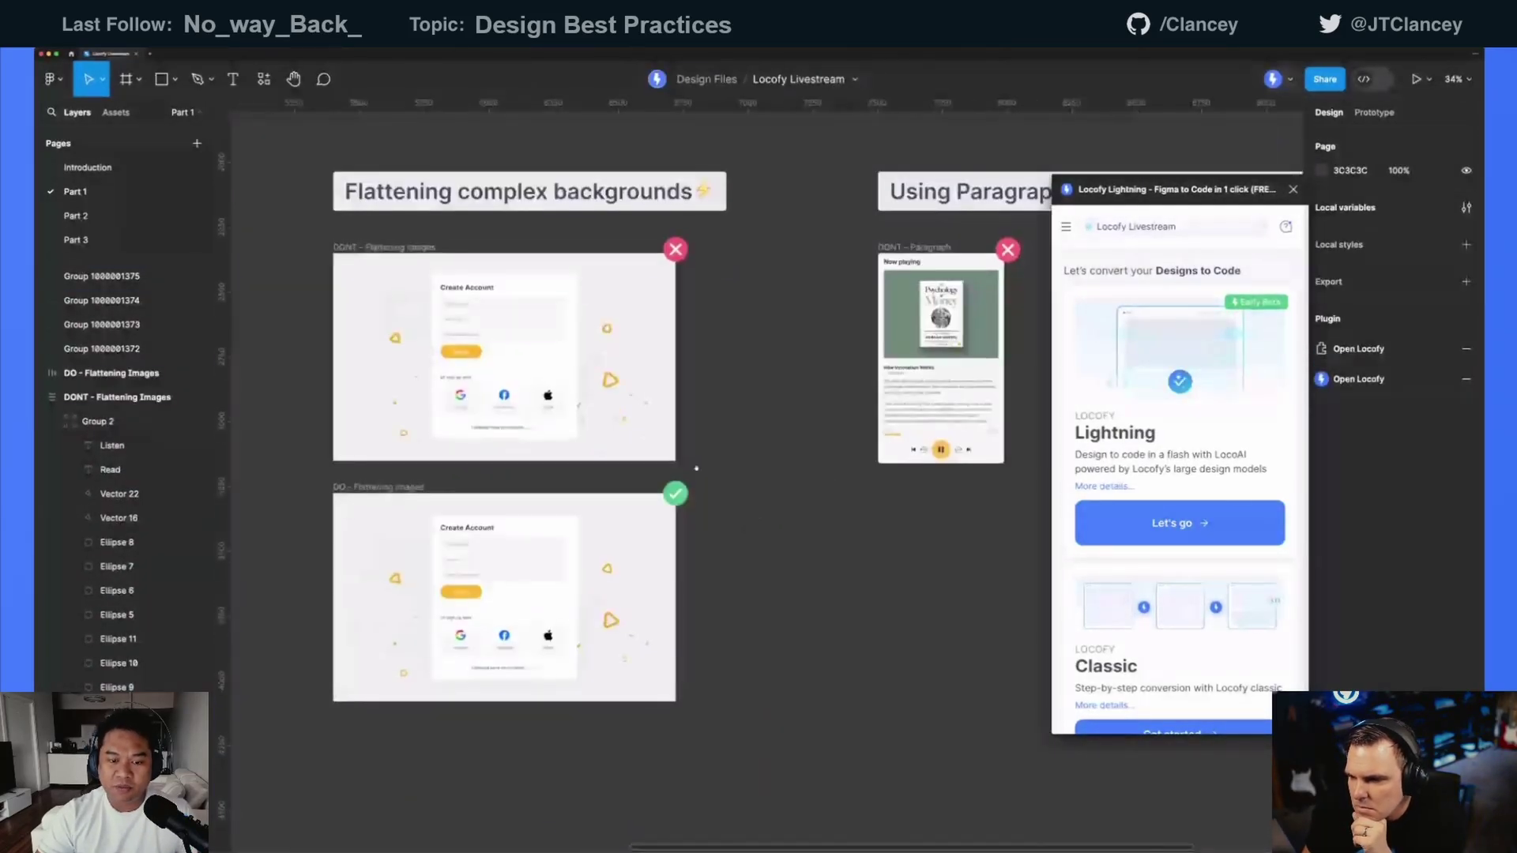
pyautogui.click(117, 397)
pyautogui.click(610, 380)
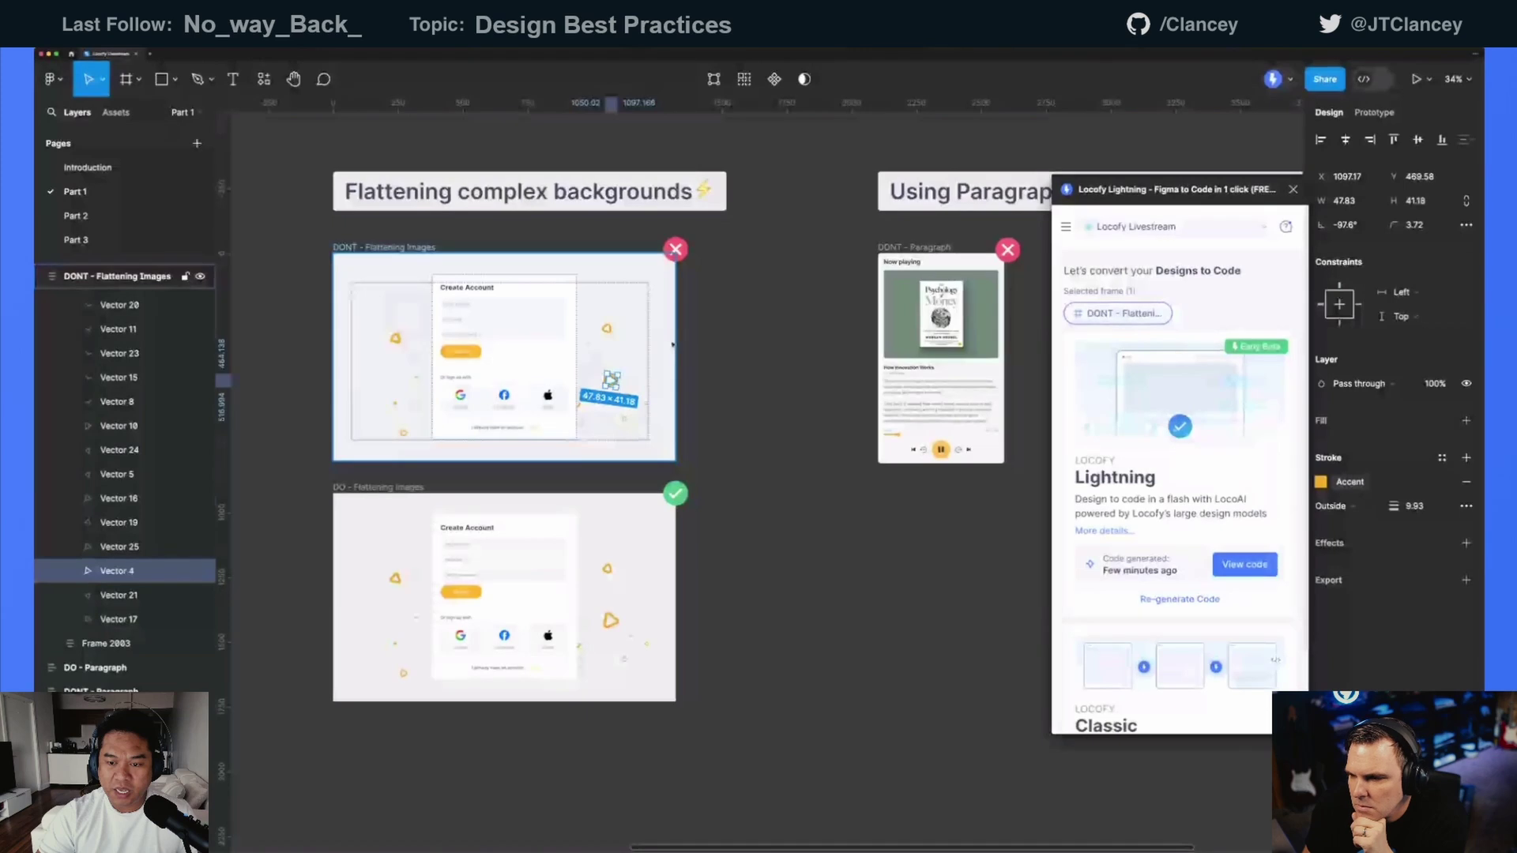
pyautogui.press('Escape')
pyautogui.click(767, 357)
# - Compare the DONT - Paragraph and DO - Paragraph frames in the section on using paragraph spacing instead of adding a new line
pyautogui.hscroll(6, 772, 353)
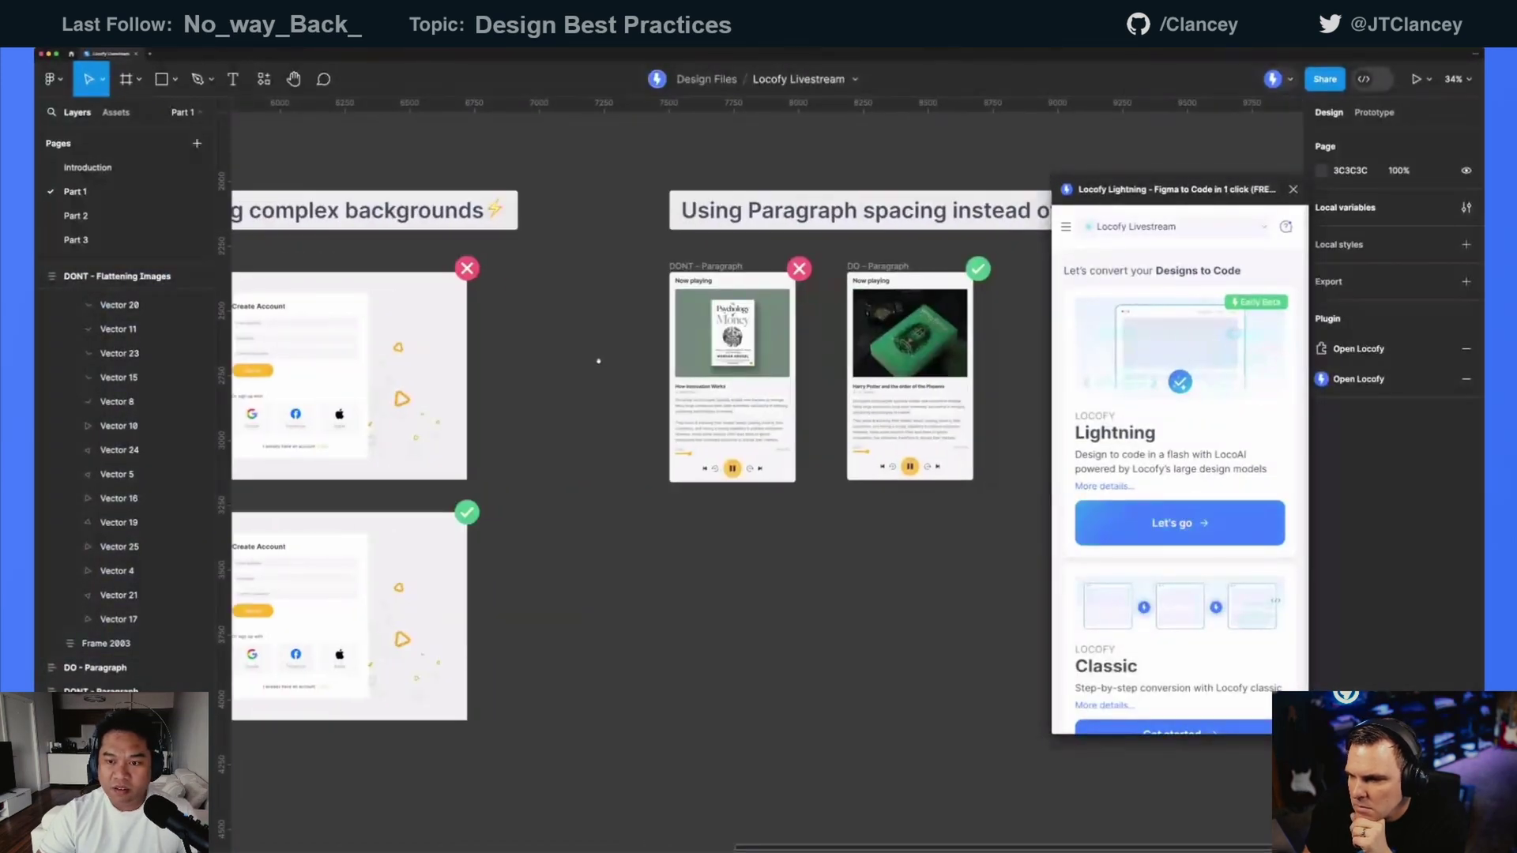
pyautogui.keyDown('ctrl'); pyautogui.scroll(3, 837, 350); pyautogui.keyUp('ctrl')
pyautogui.hscroll(3, 838, 350)
pyautogui.scroll(1, 838, 350)
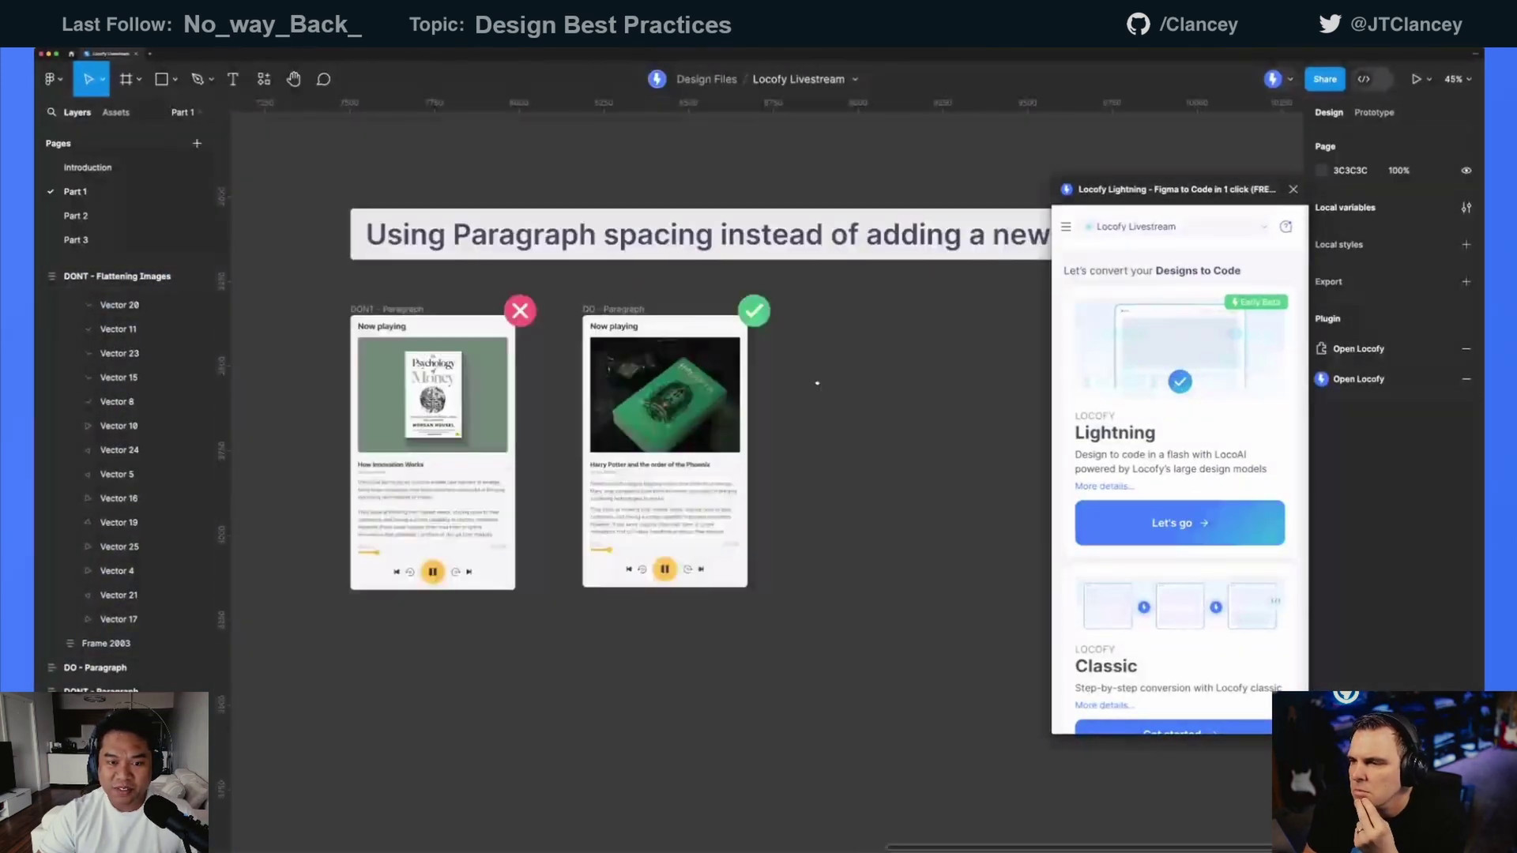
pyautogui.moveTo(1139, 195)
pyautogui.mouseDown()
pyautogui.moveTo(1151, 188)
pyautogui.moveTo(1131, 177)
pyautogui.mouseUp()
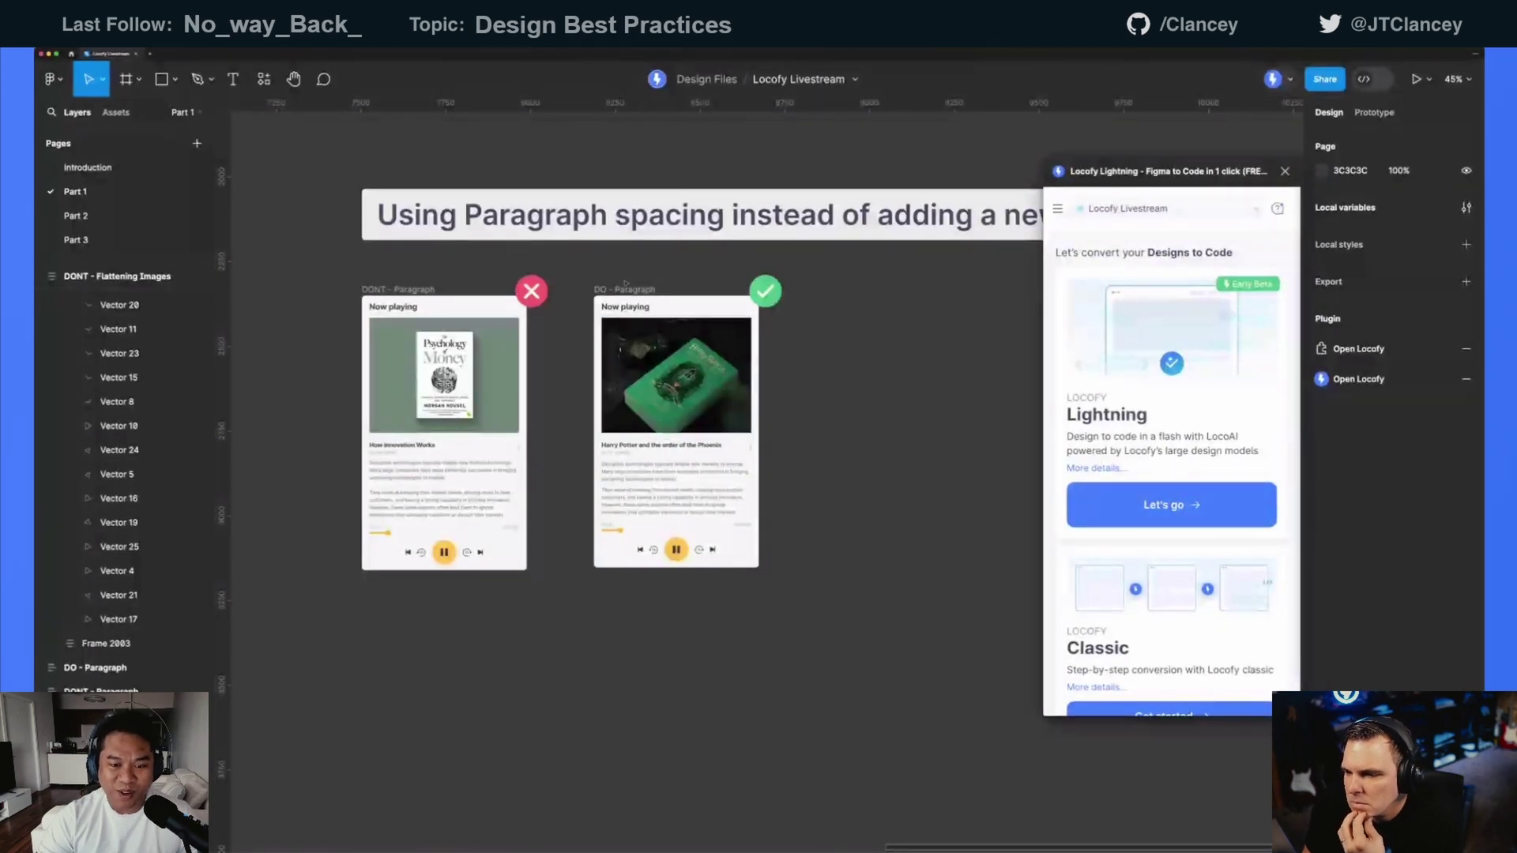
pyautogui.scroll(2, 625, 282)
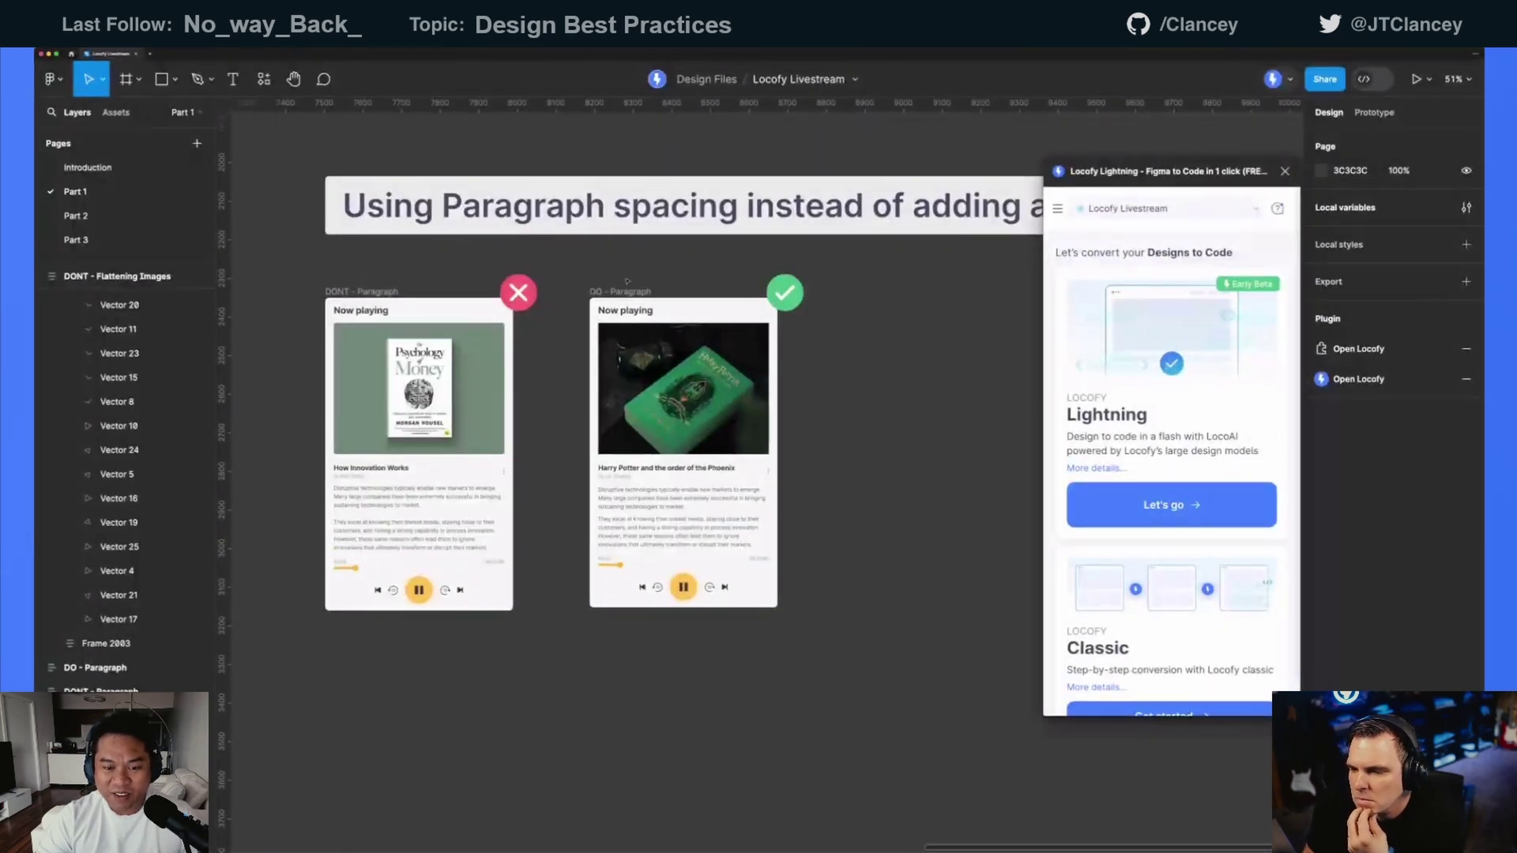
pyautogui.click(627, 284)
pyautogui.click(509, 399)
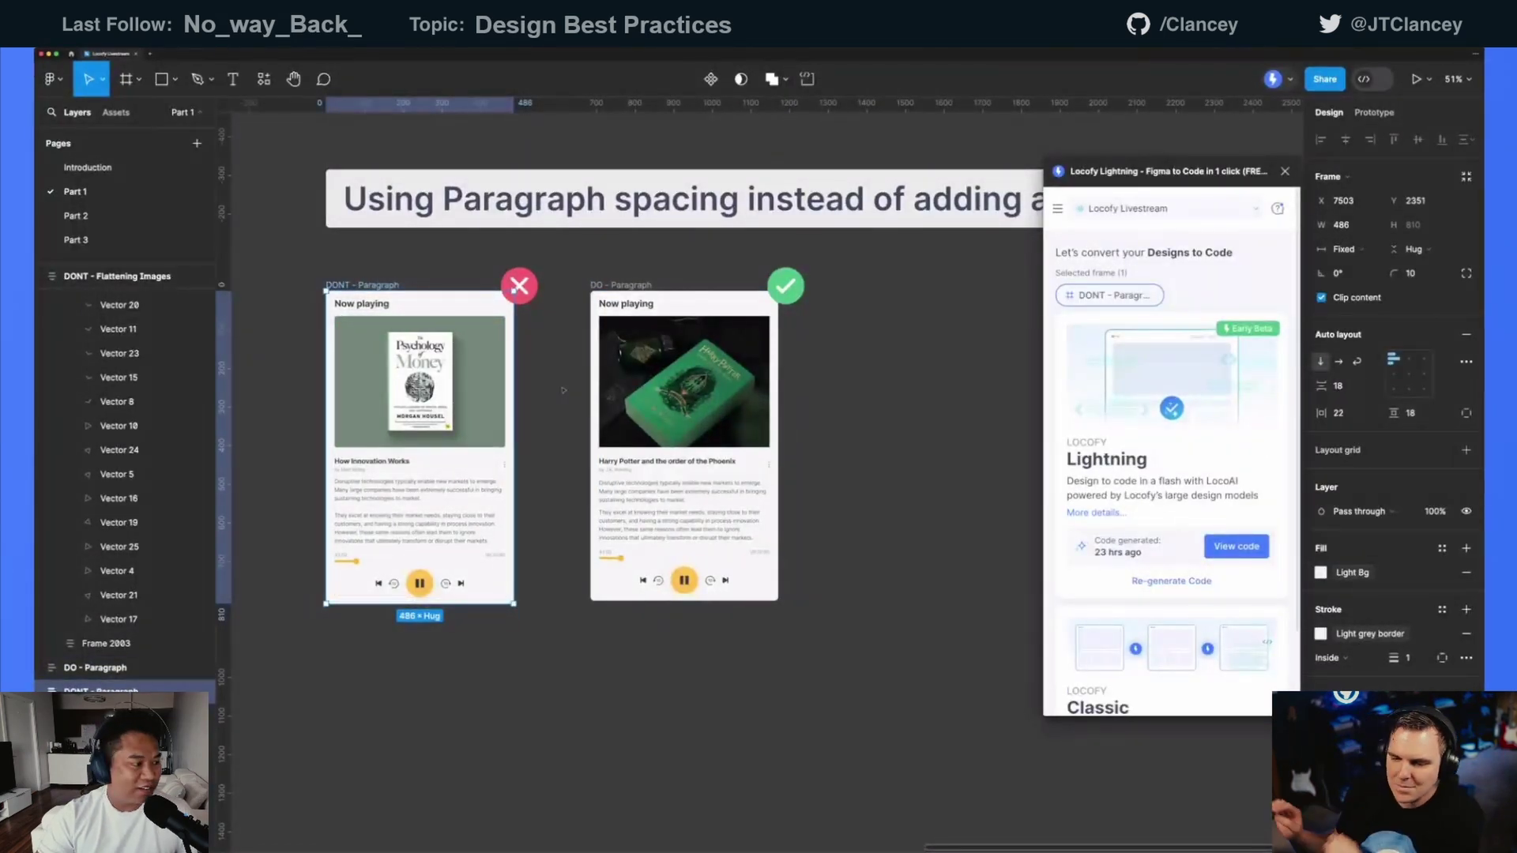
pyautogui.click(780, 291)
pyautogui.scroll(2, 374, 485)
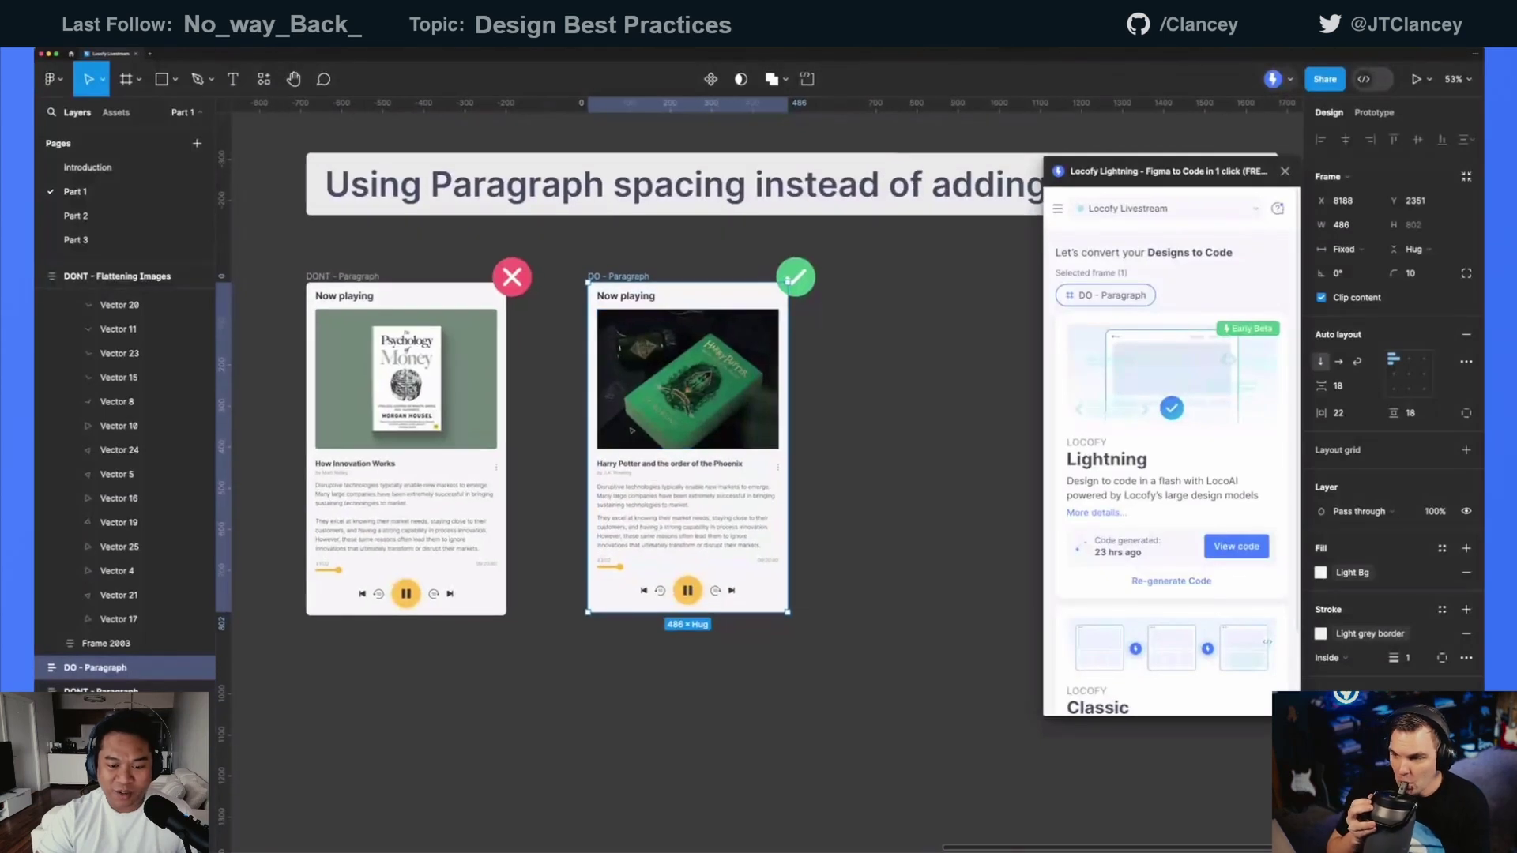
pyautogui.scroll(-1, 374, 485)
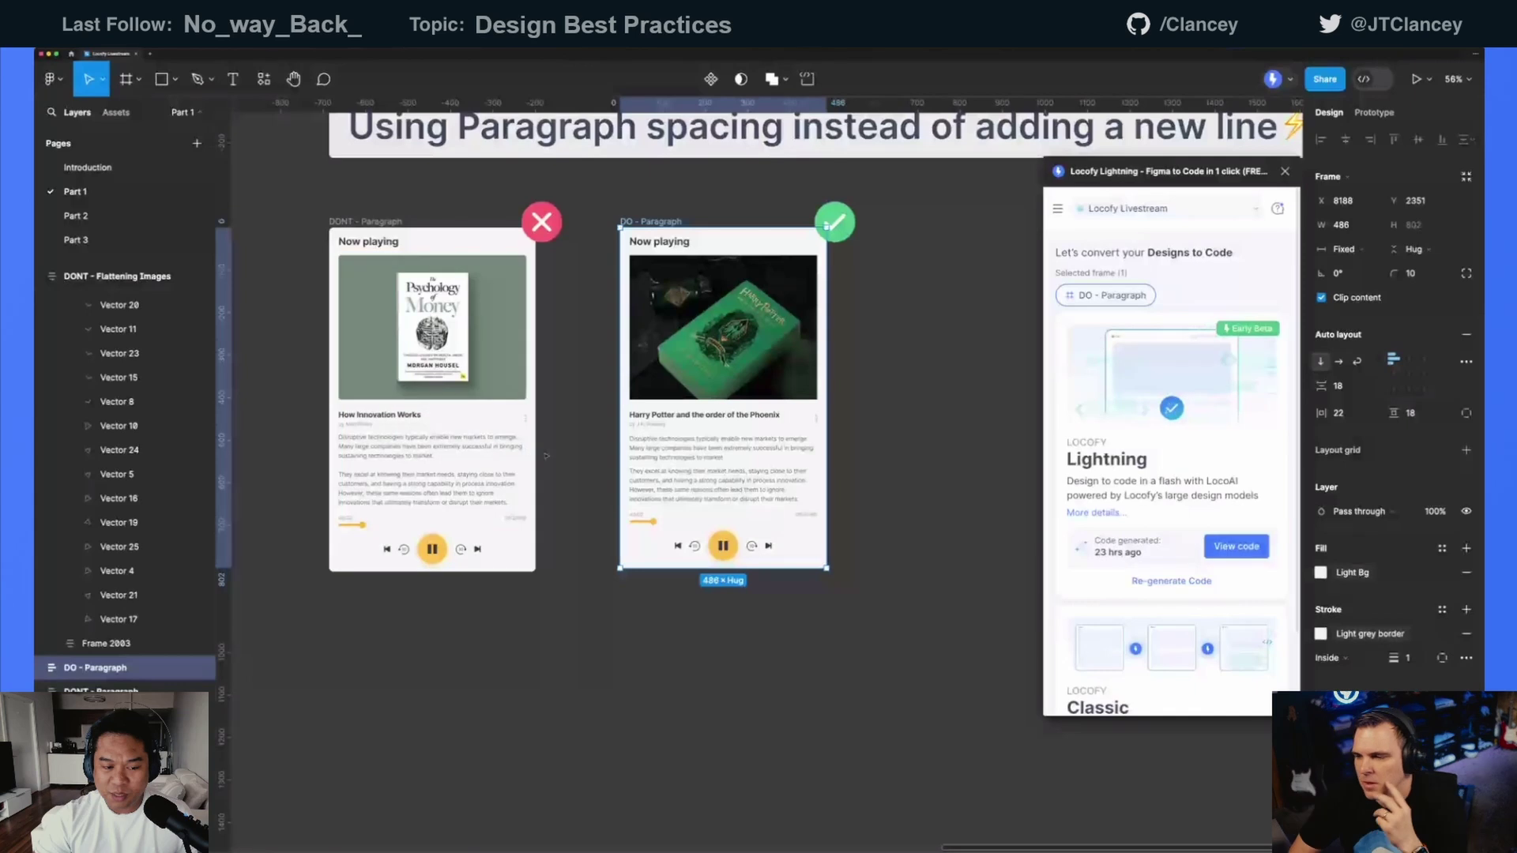
# - Examine the body text spacing in both Now playing cards up close, with the plugin window moved clear of them
pyautogui.press('Escape')
pyautogui.scroll(2, 372, 427)
pyautogui.scroll(2, 391, 427)
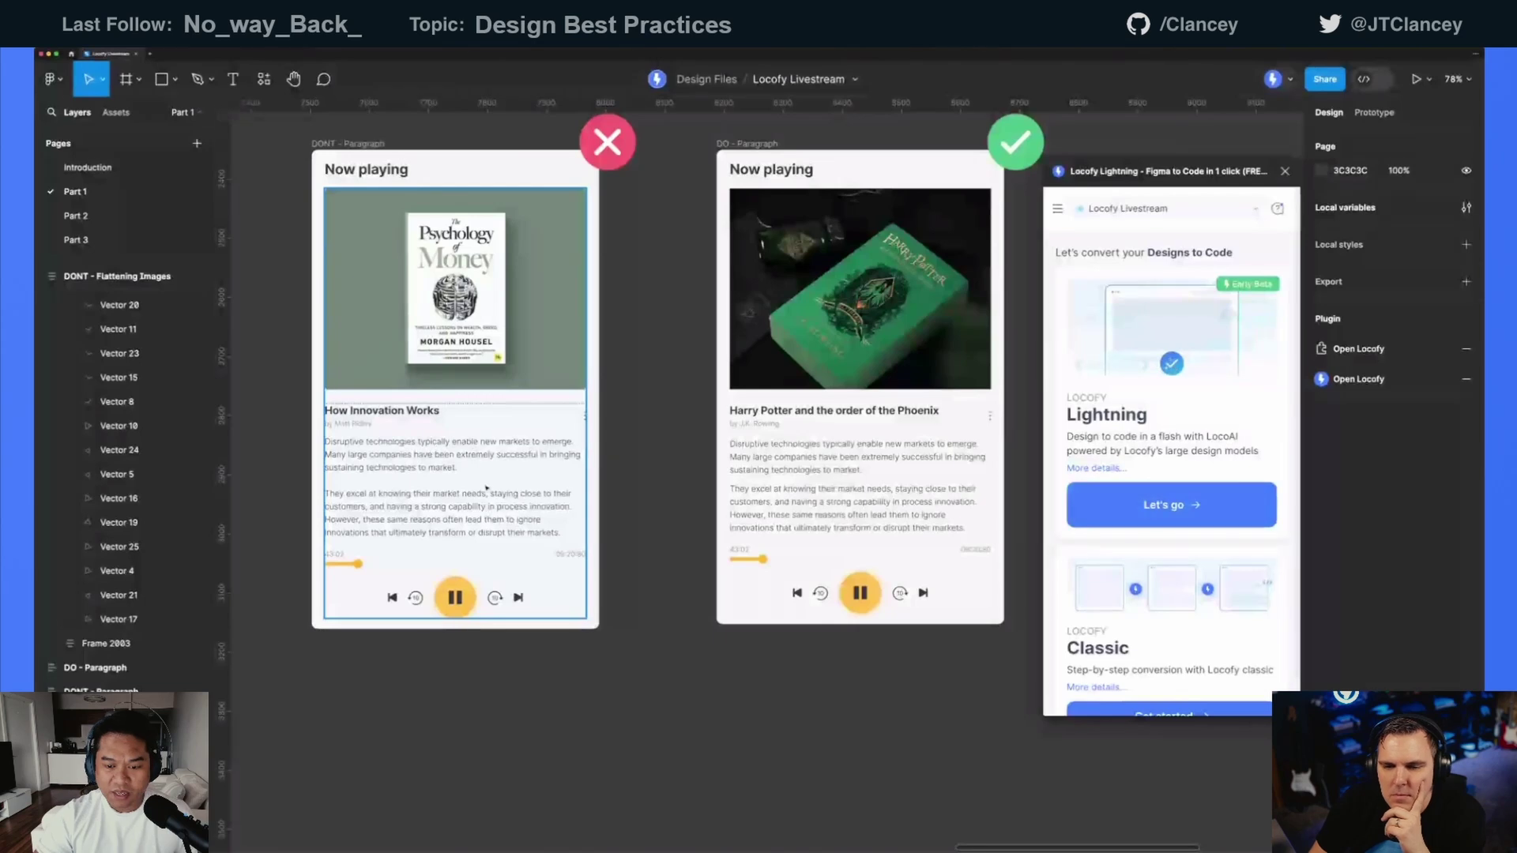
pyautogui.scroll(2, 615, 471)
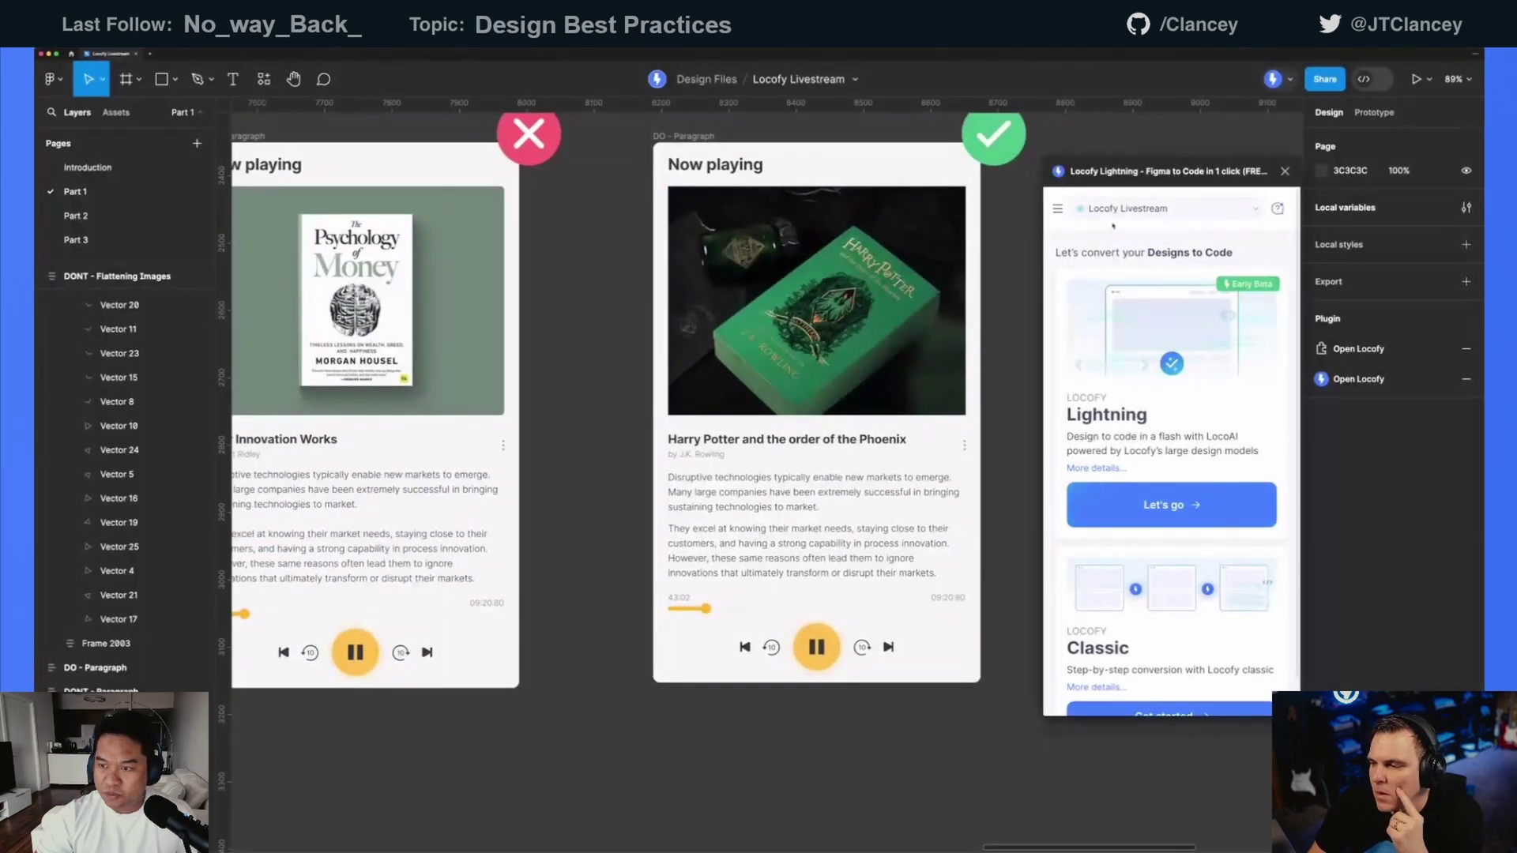
pyautogui.moveTo(1161, 171); pyautogui.dragTo(1307, 204)
pyautogui.hscroll(-3, 802, 251)
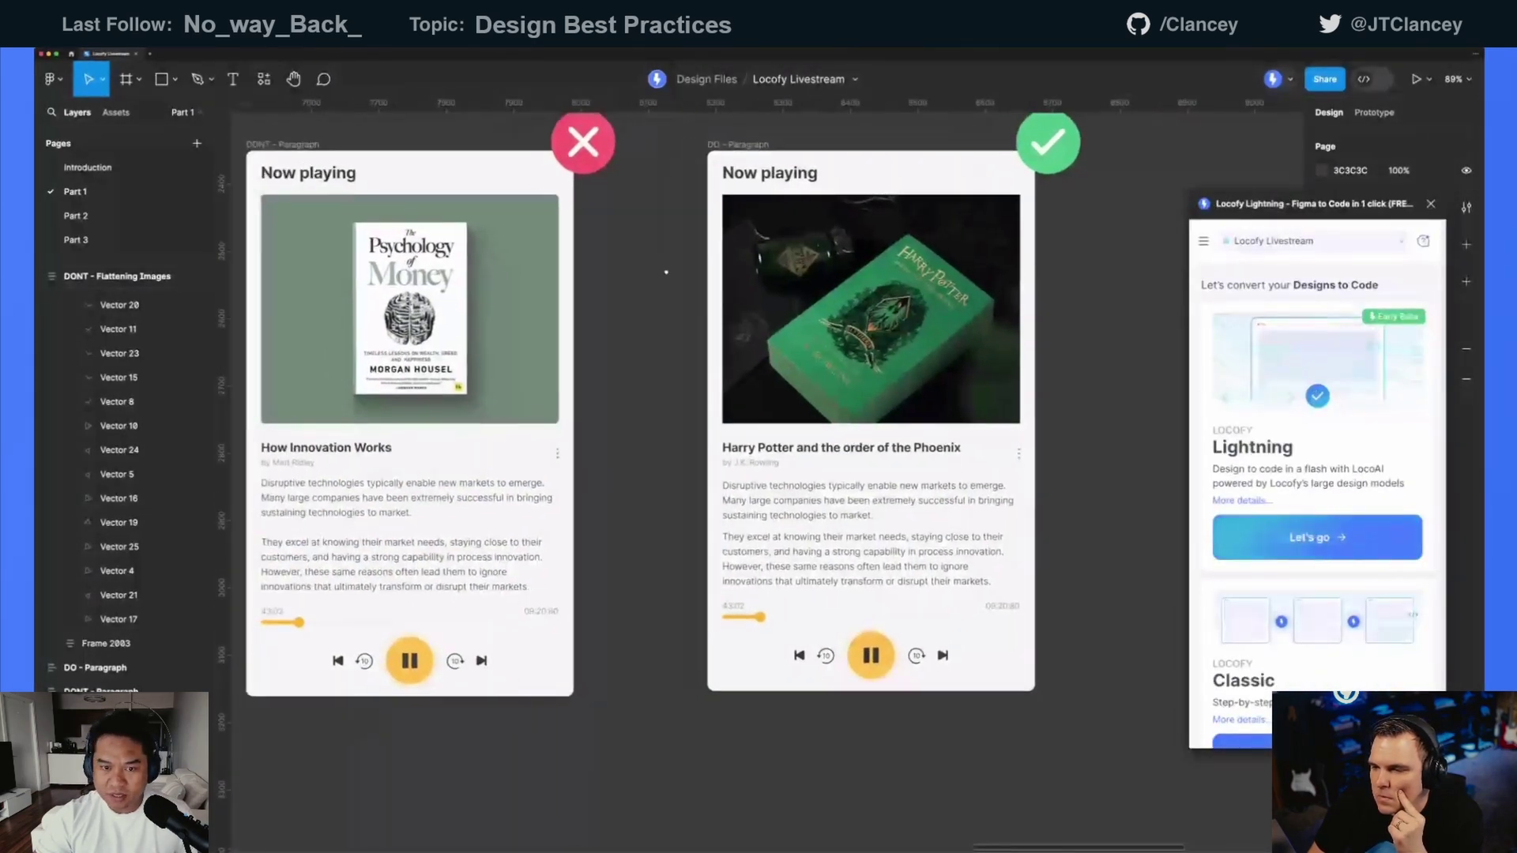
pyautogui.scroll(-2, 628, 391)
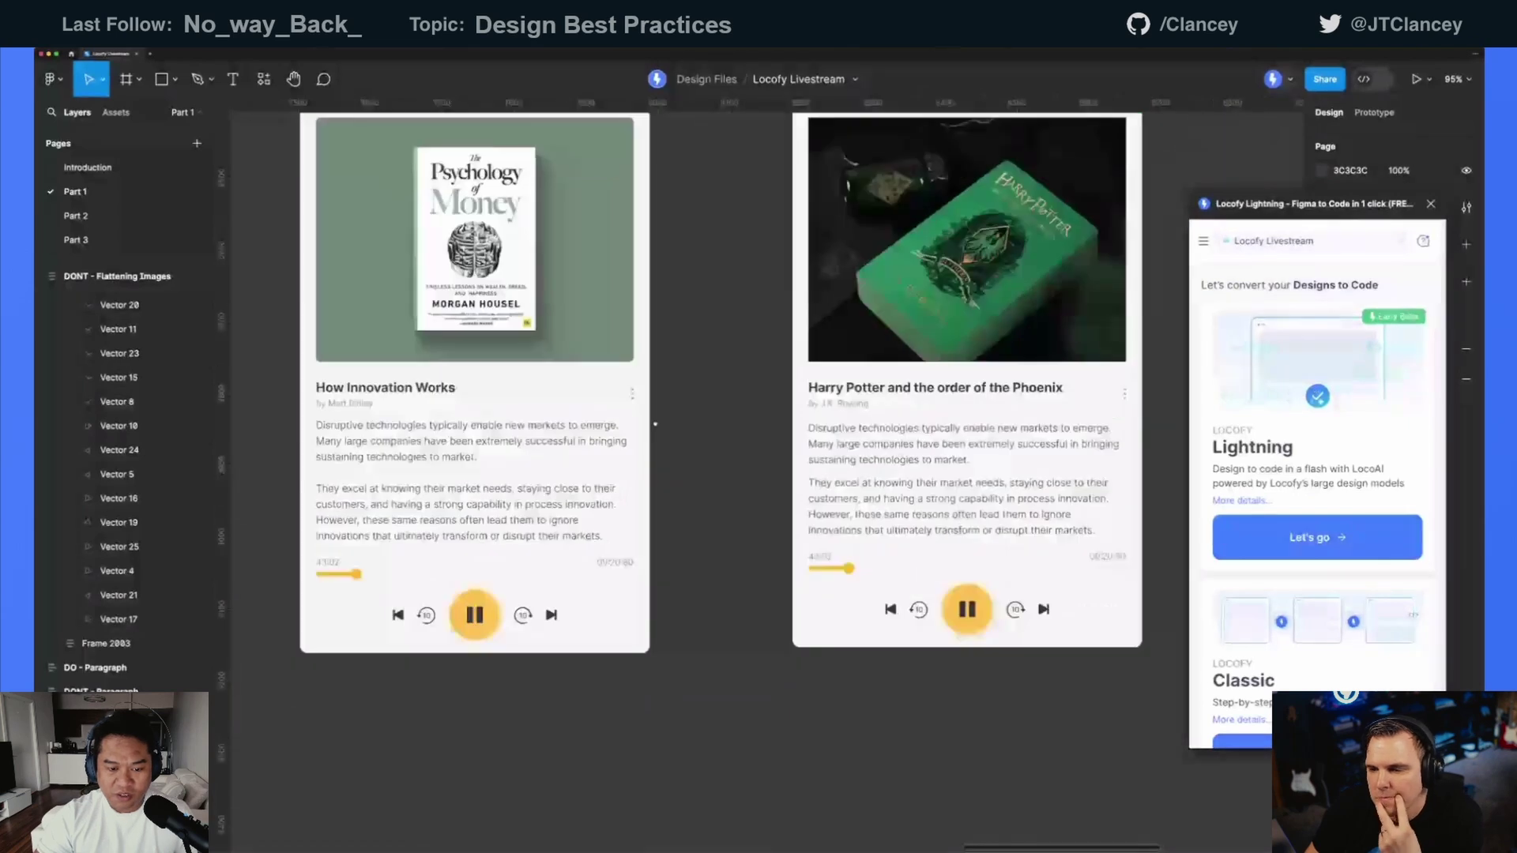
# - Select the title and description frame in the DONT - Paragraph card and its counterpart in the DO - Paragraph card for comparison
pyautogui.click(533, 437)
pyautogui.doubleClick(533, 437)
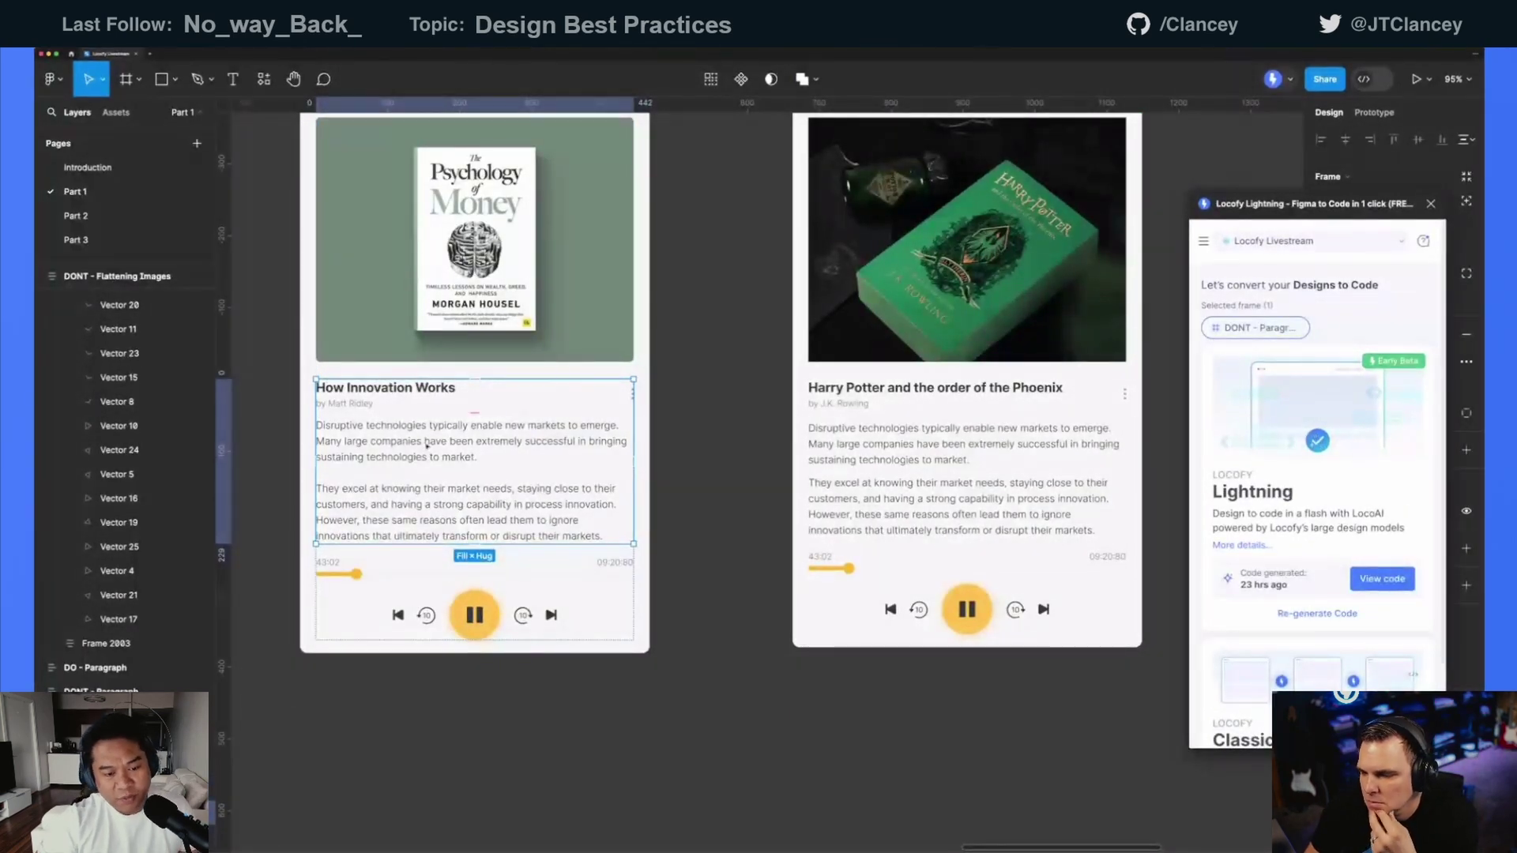
pyautogui.click(977, 480)
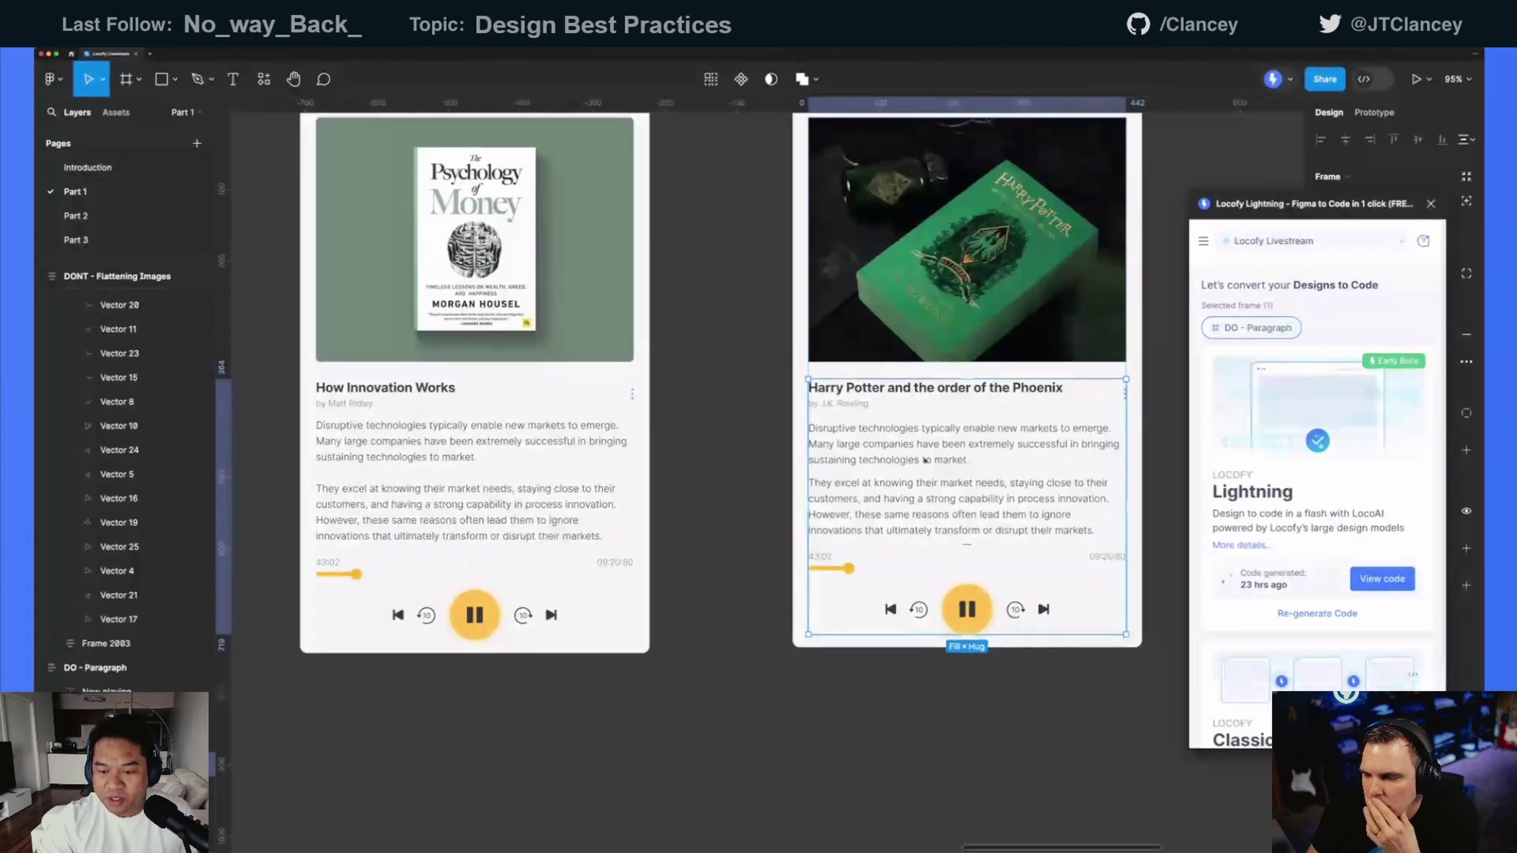
pyautogui.doubleClick(977, 480)
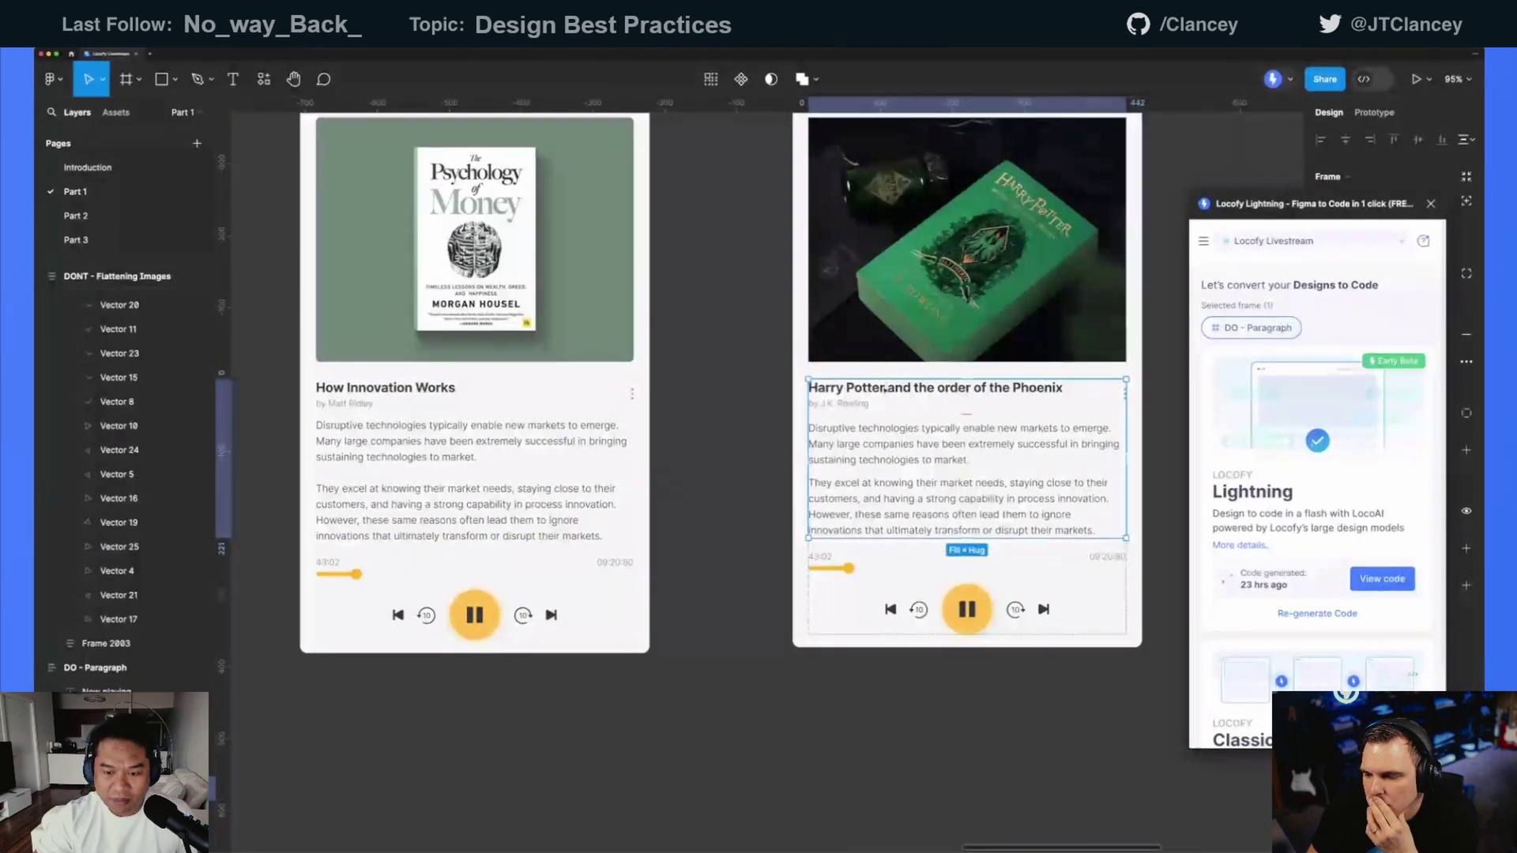
# - Select the two-paragraph body text layer under How Innovation Works in the DONT - Paragraph card
pyautogui.click(478, 442)
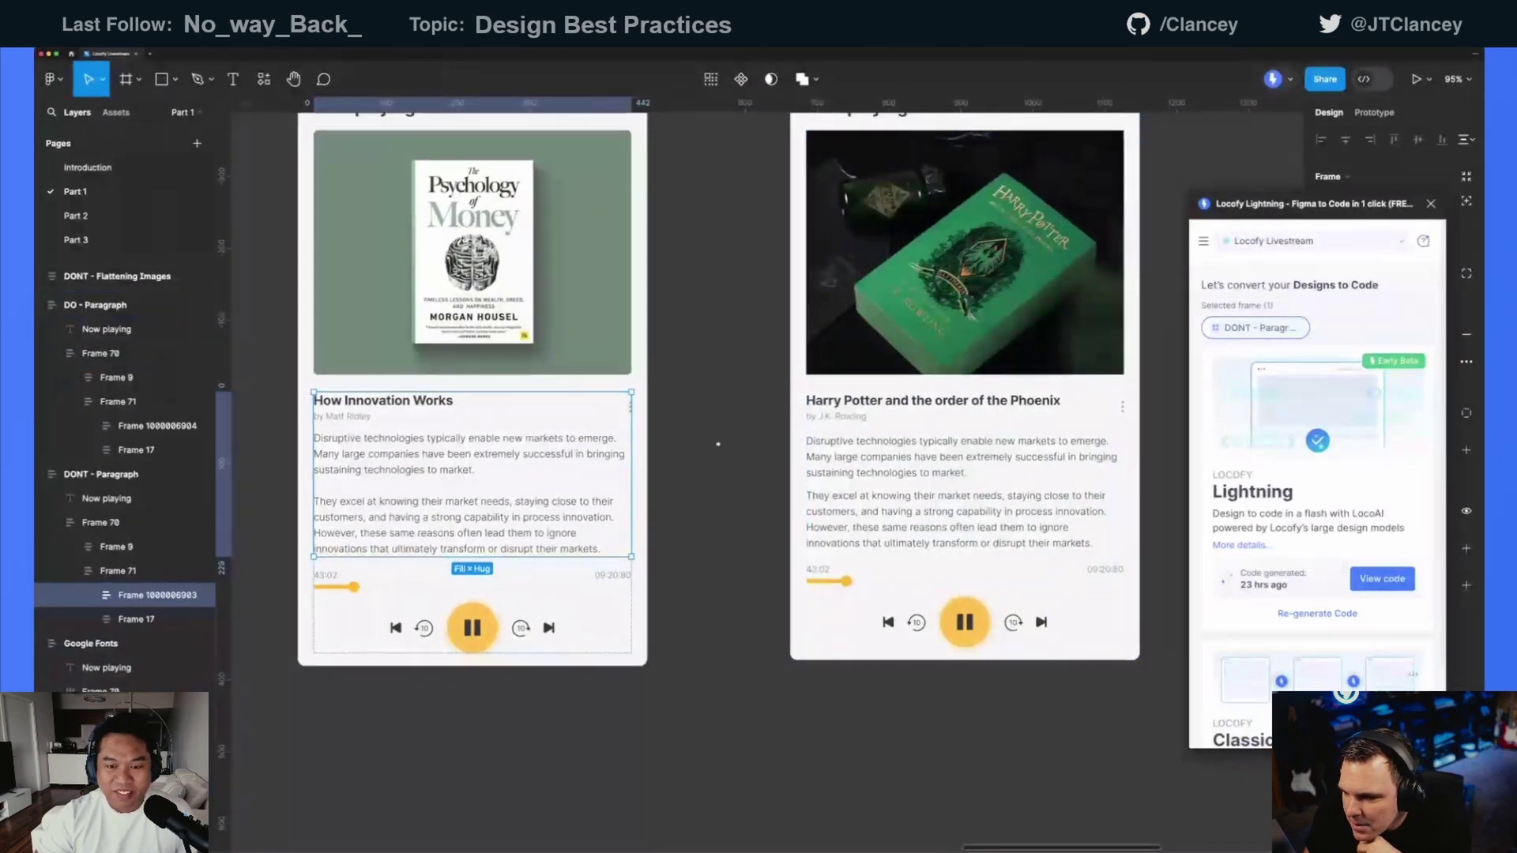
pyautogui.scroll(1, 712, 442)
pyautogui.hscroll(-2, 720, 450)
pyautogui.scroll(-1, 721, 450)
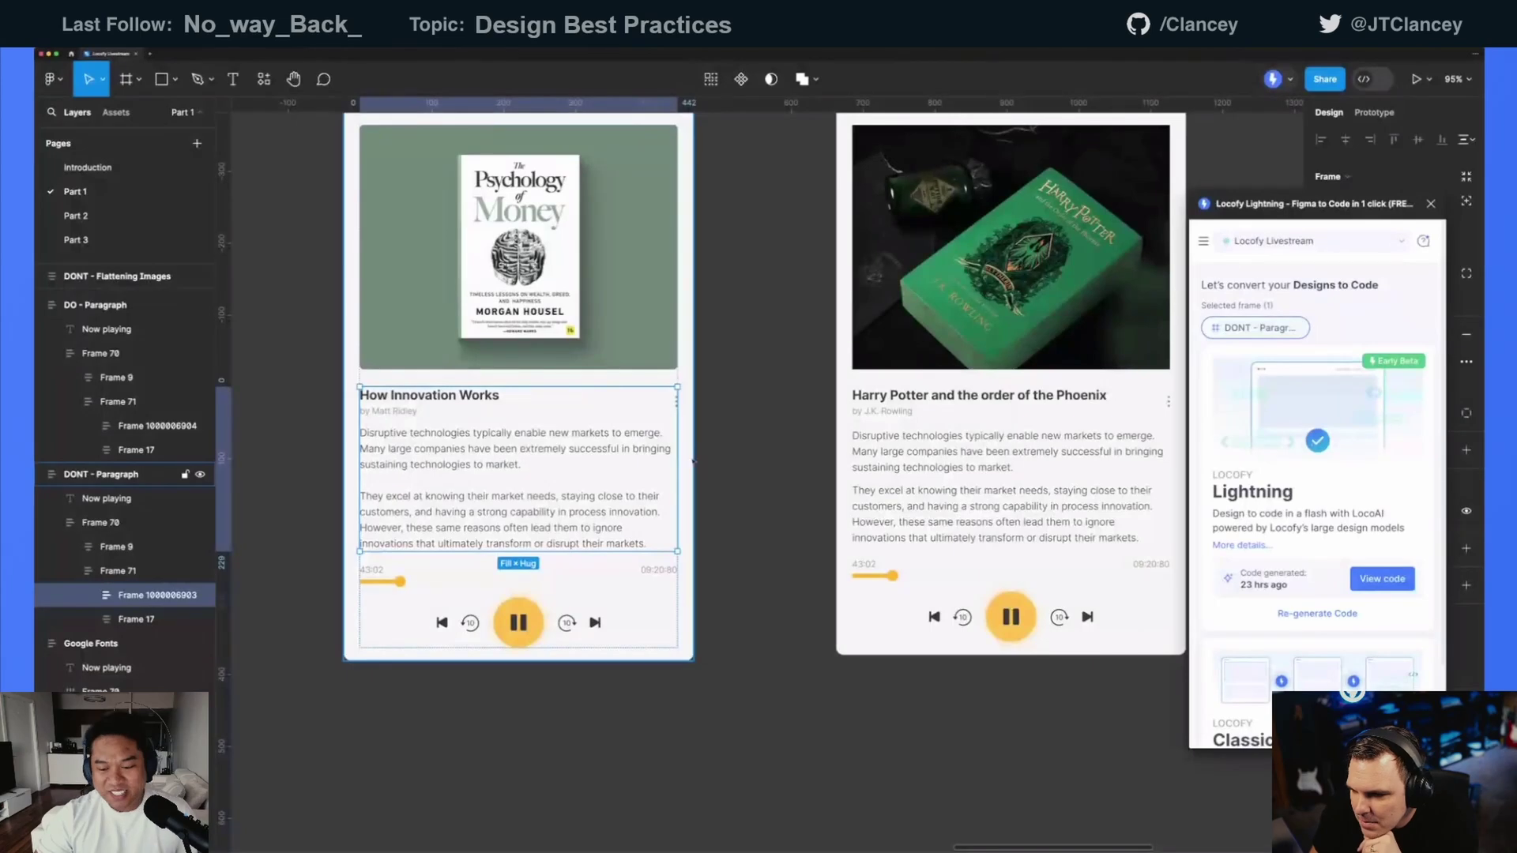
pyautogui.doubleClick(520, 450)
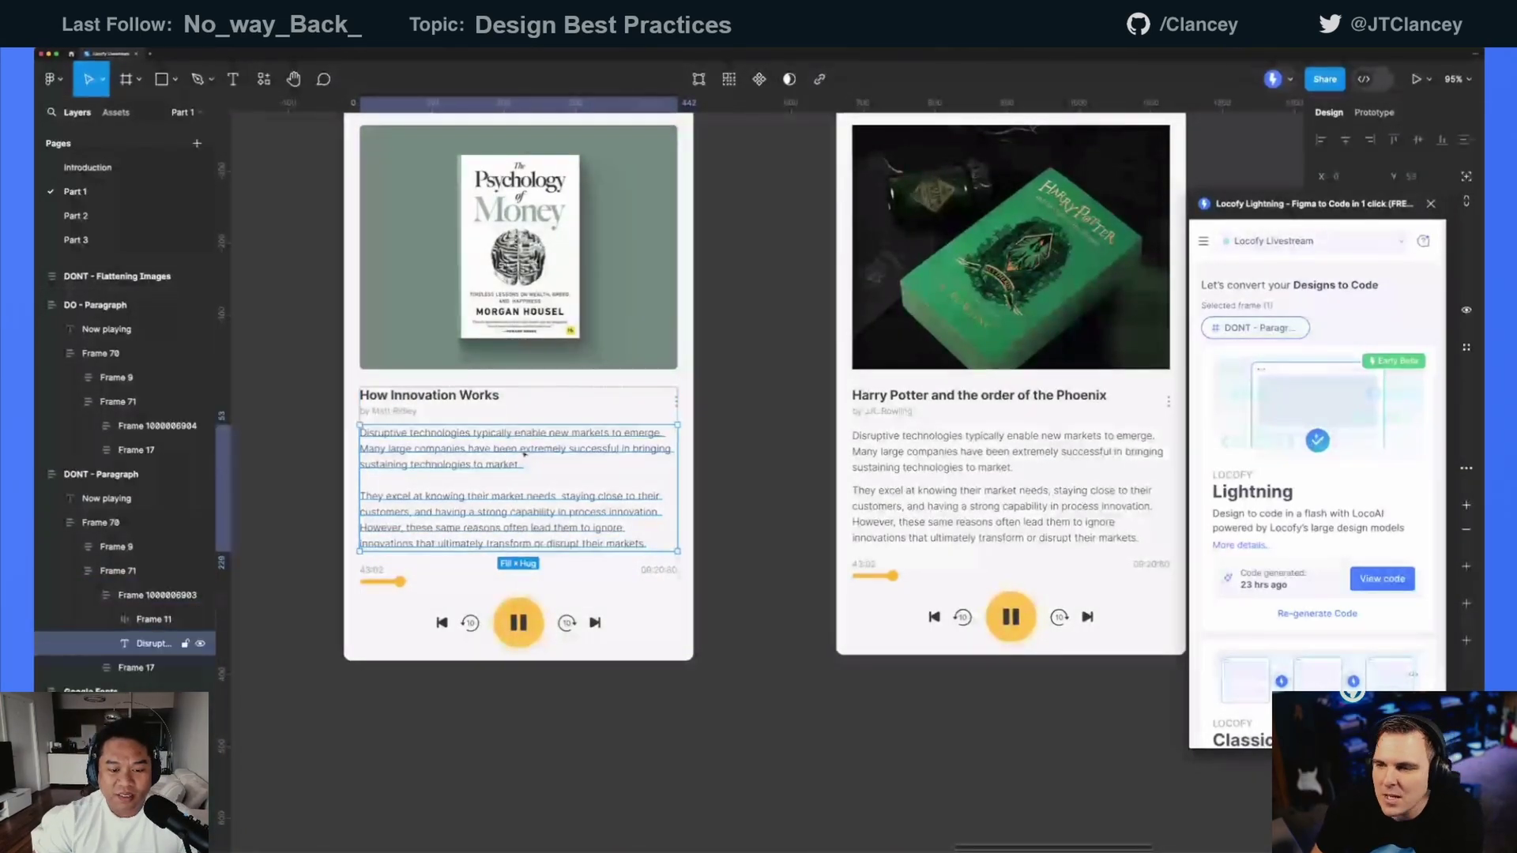
# - Remove the blank line between the two paragraphs in the DONT - Paragraph body text, and restore it with two new lines
pyautogui.press('Return')
pyautogui.click(524, 455)
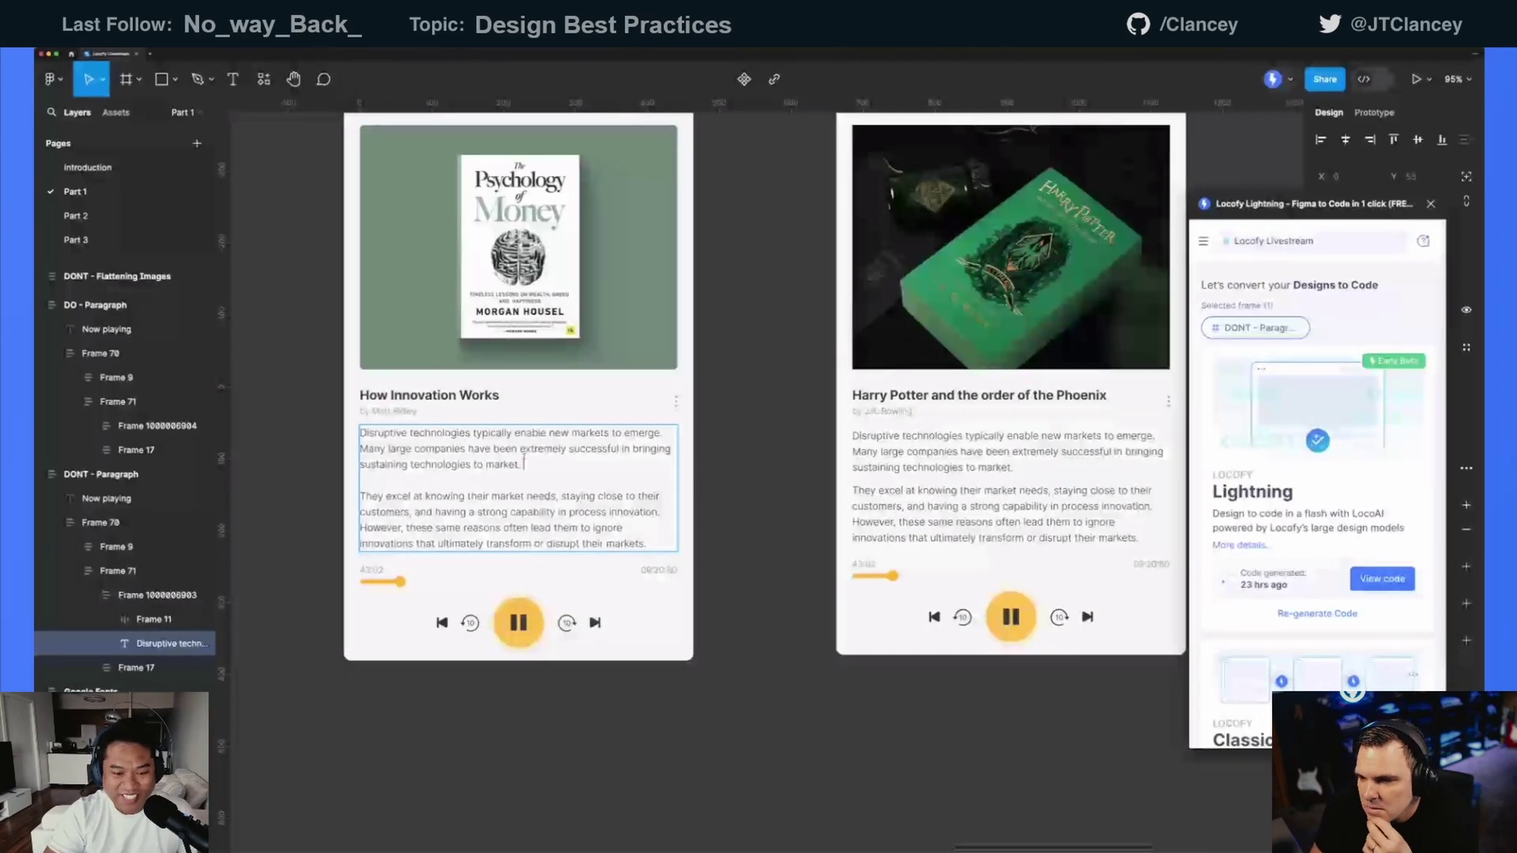
pyautogui.press('Delete')
pyautogui.press('Delete')
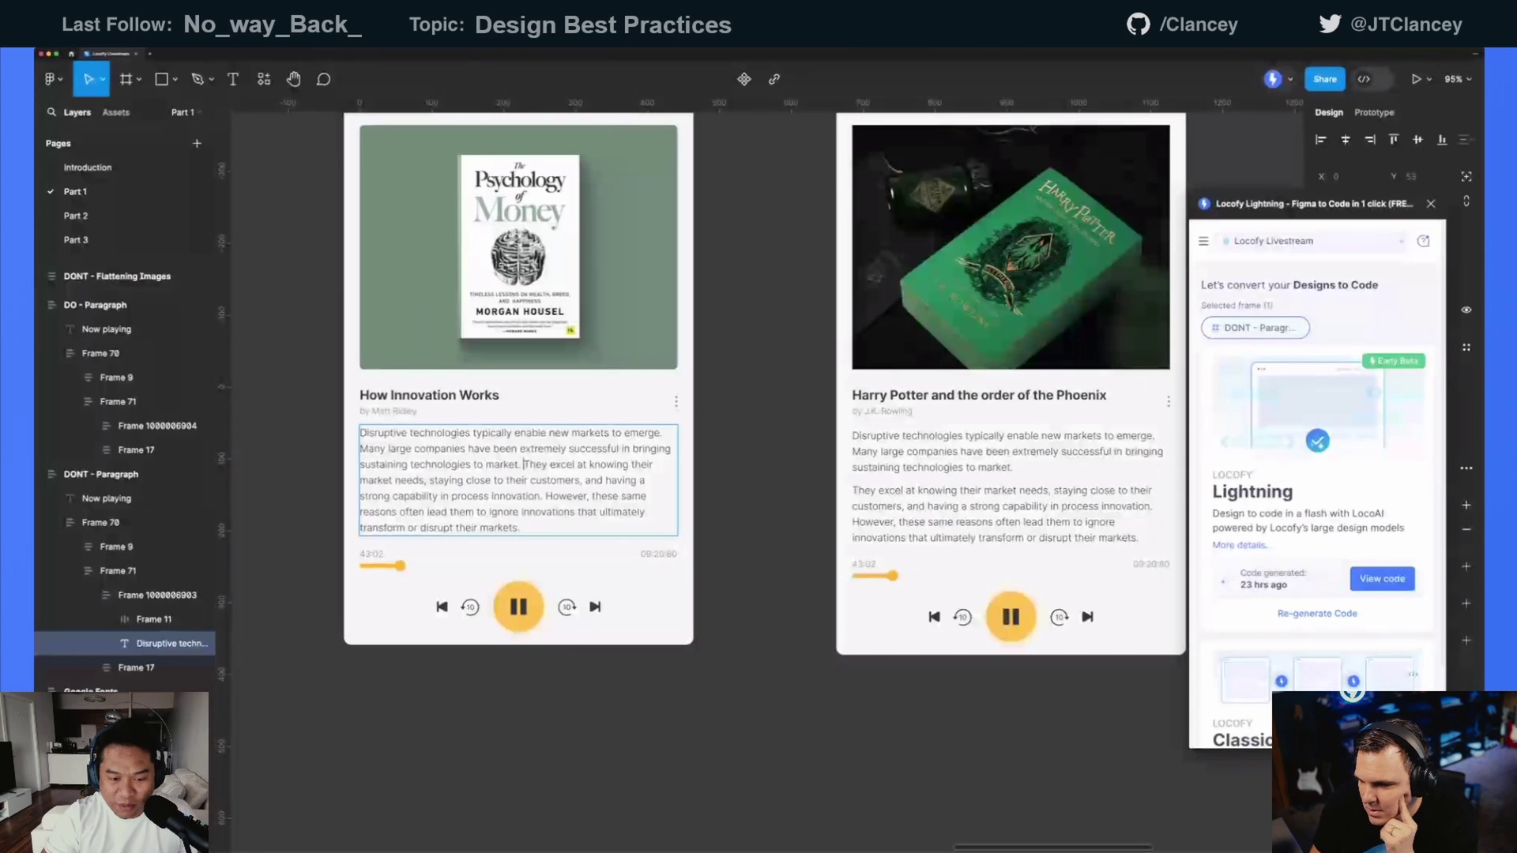
pyautogui.press('Return')
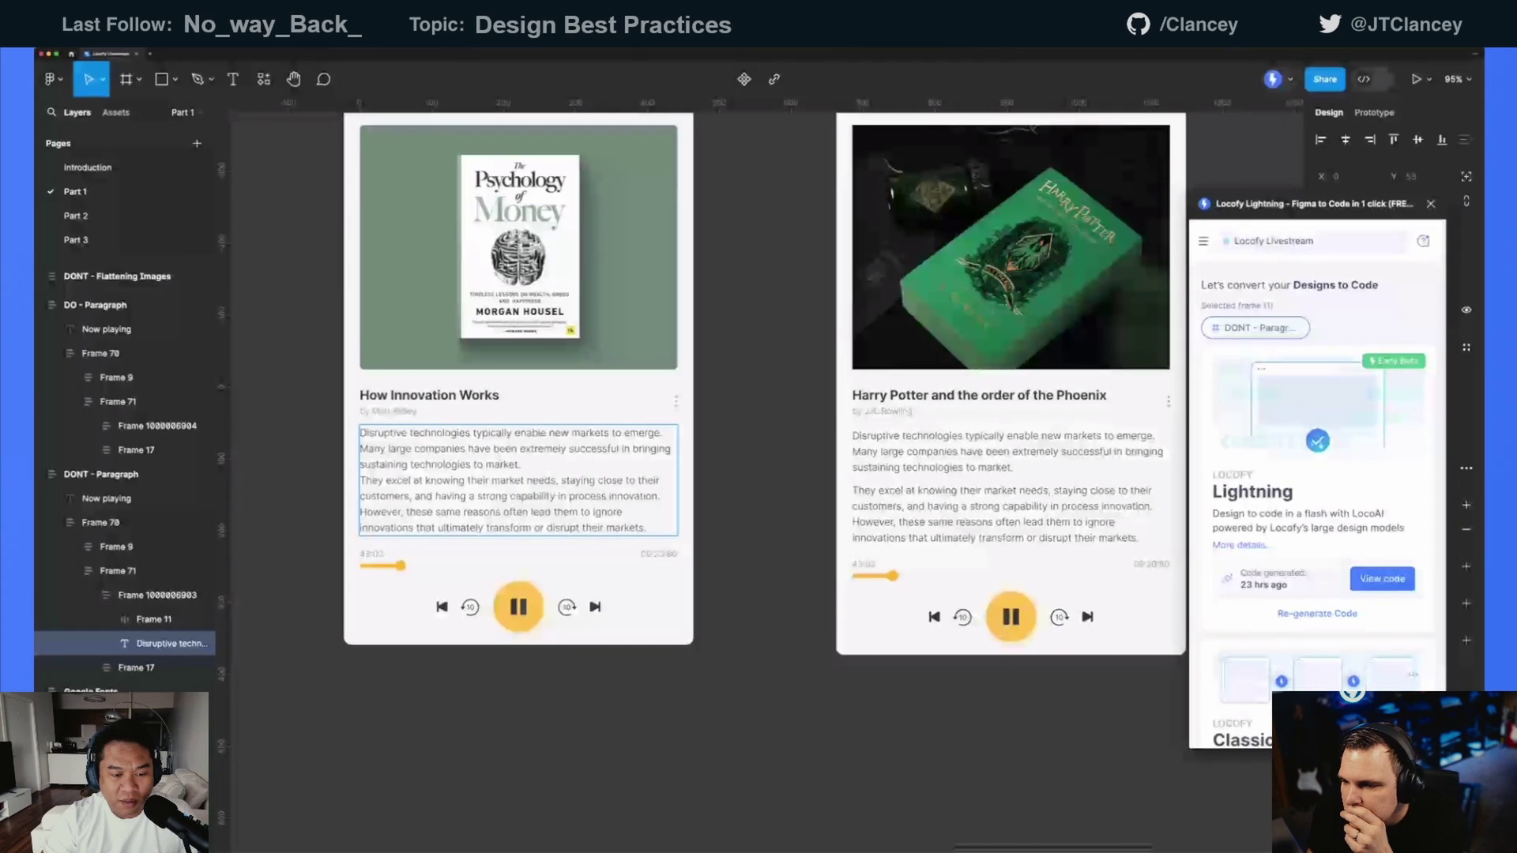
pyautogui.press('Return')
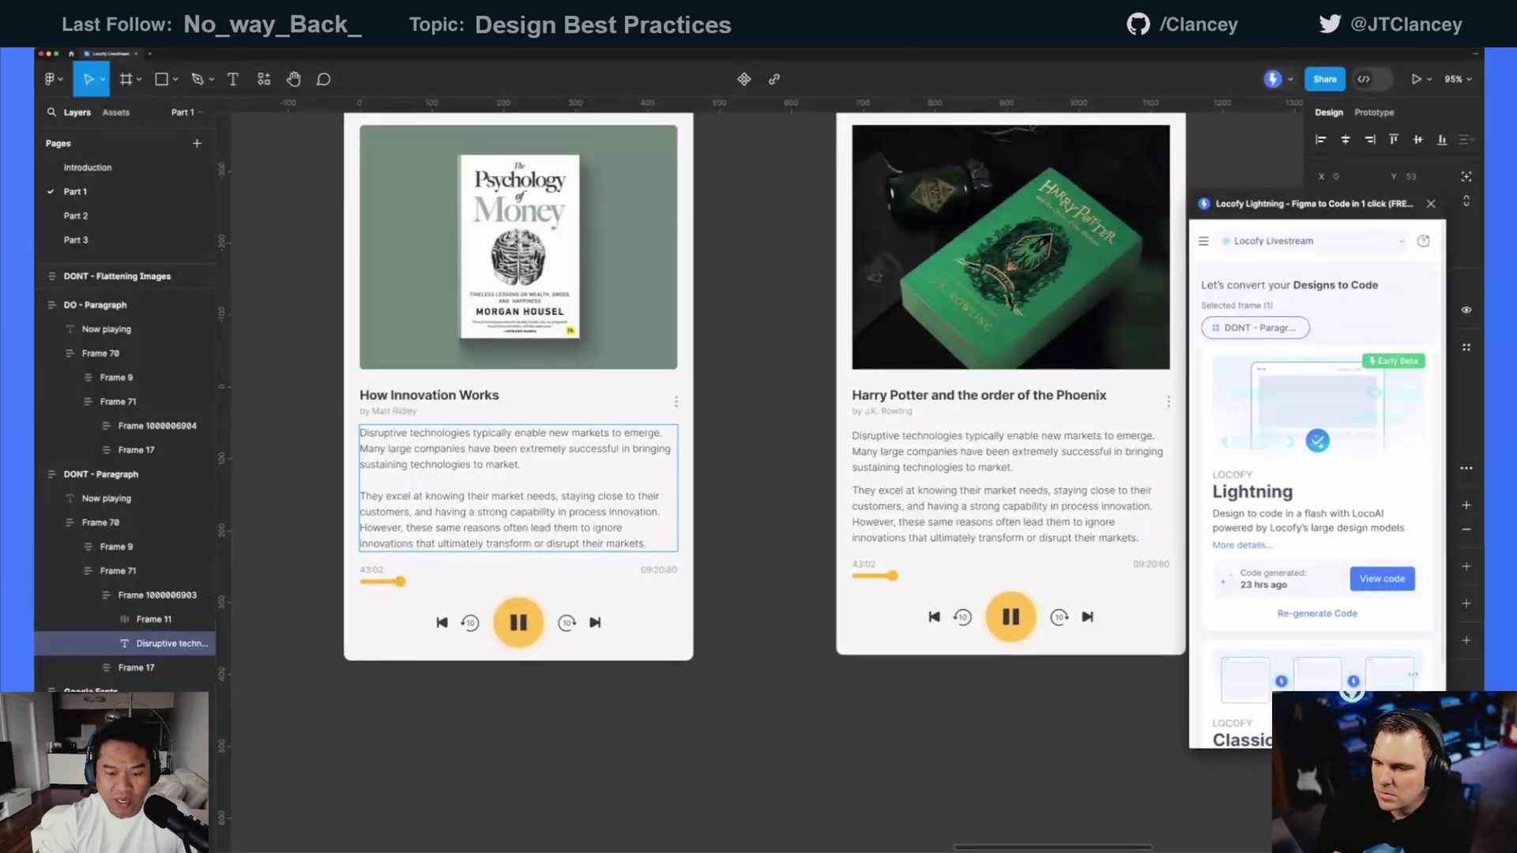
pyautogui.press('Escape')
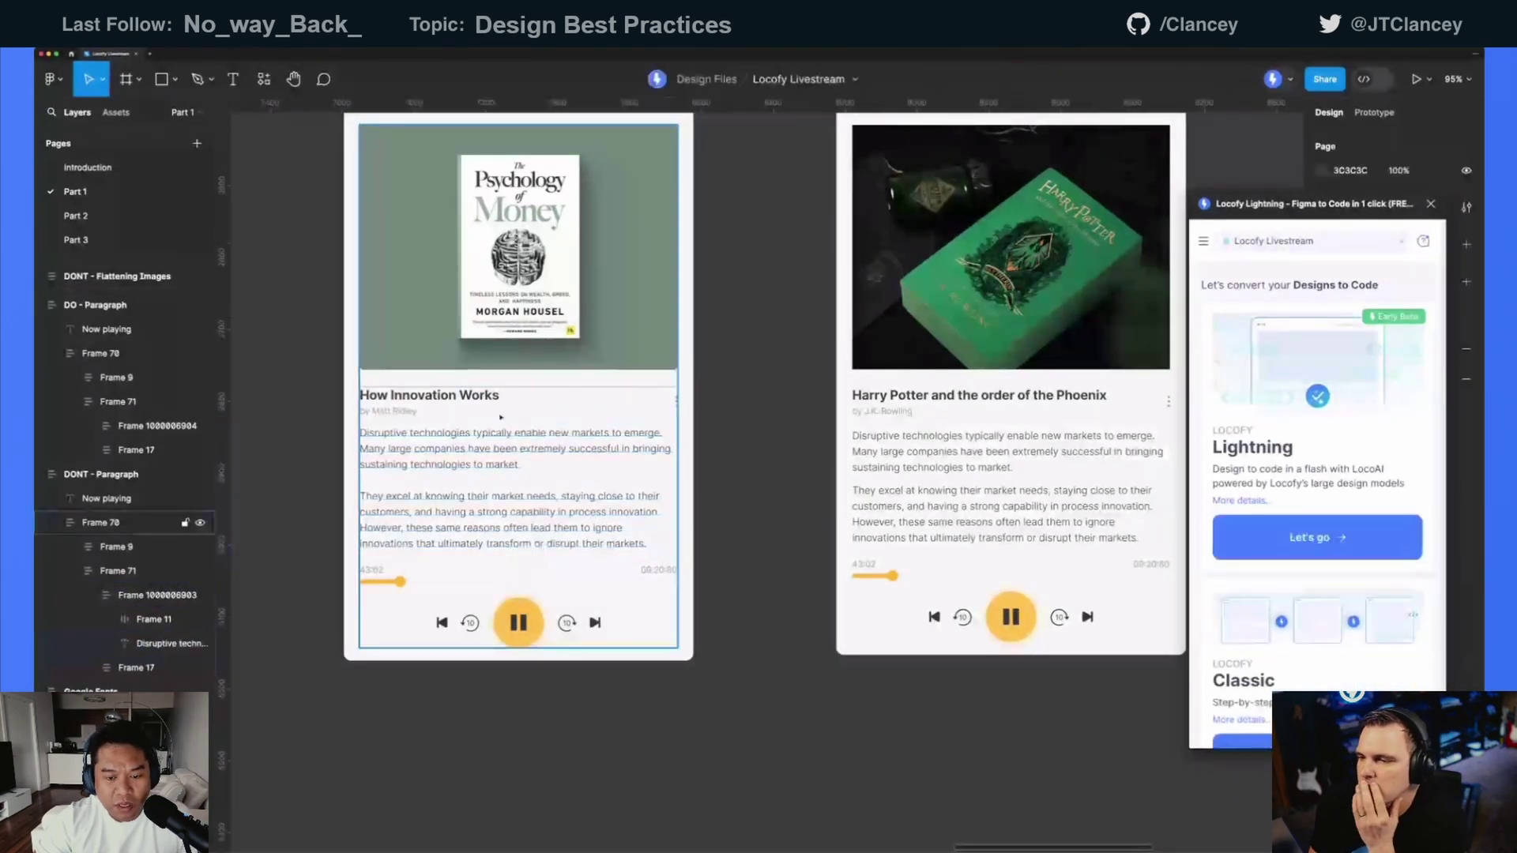
# - Inspect the DONT - Paragraph card's title and description frame, its heading frame and its body text layer up close
pyautogui.press('Escape')
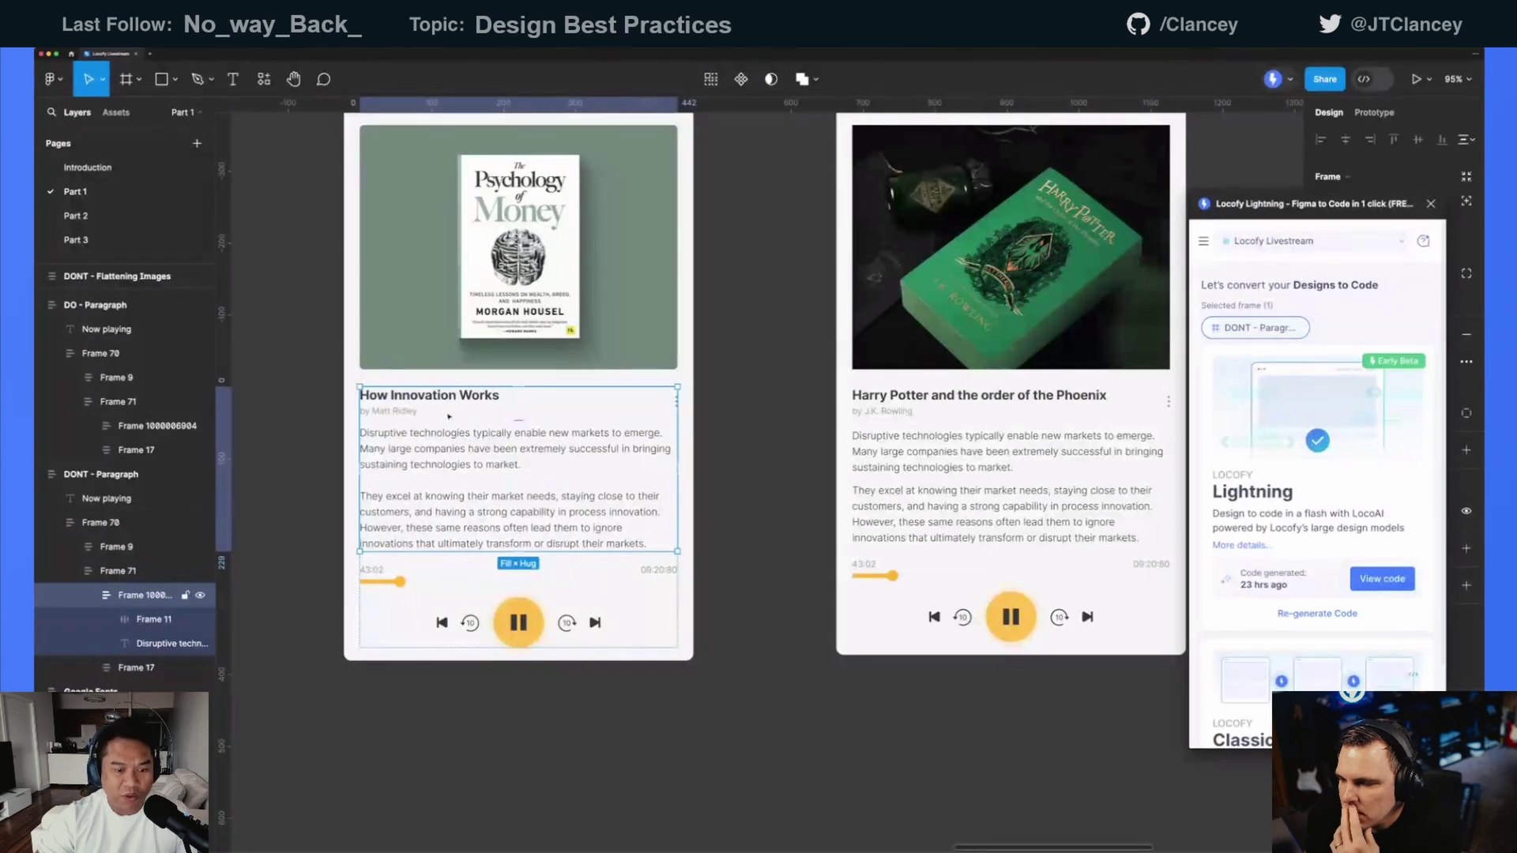
pyautogui.scroll(2, 449, 416)
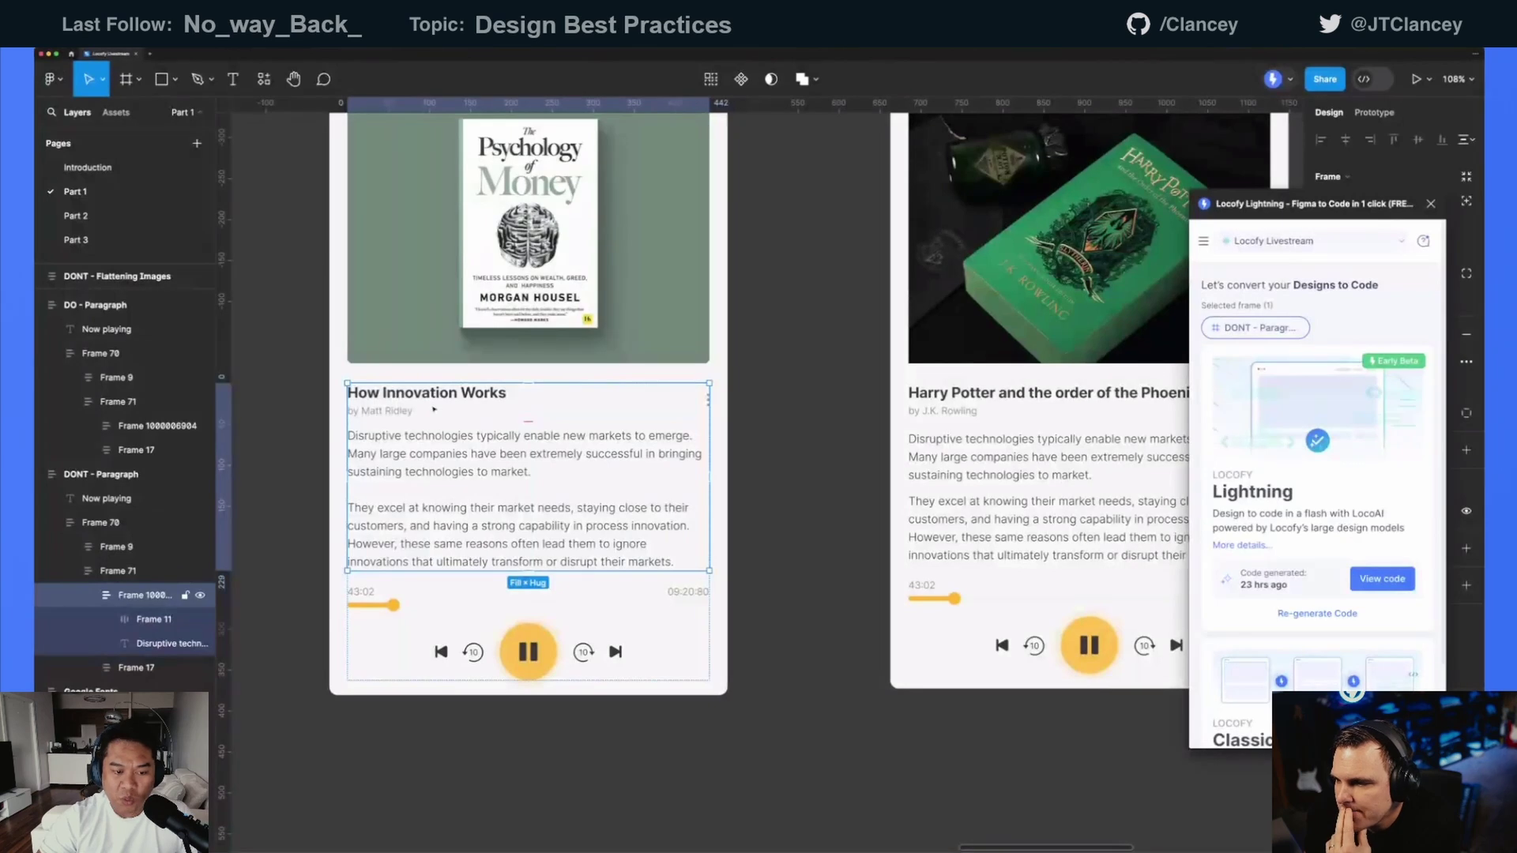
pyautogui.click(418, 411)
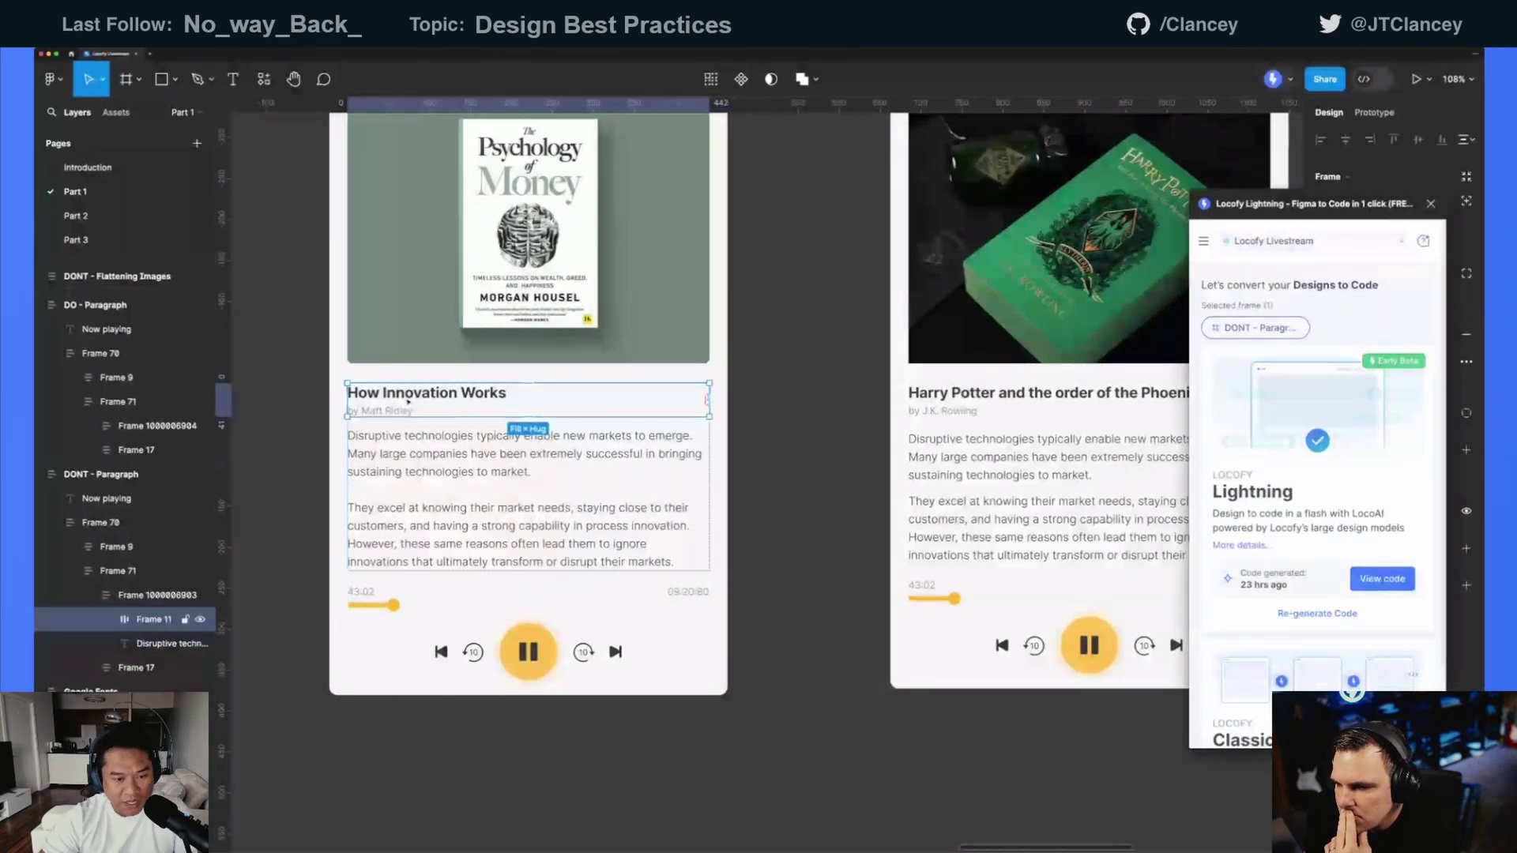
pyautogui.click(441, 467)
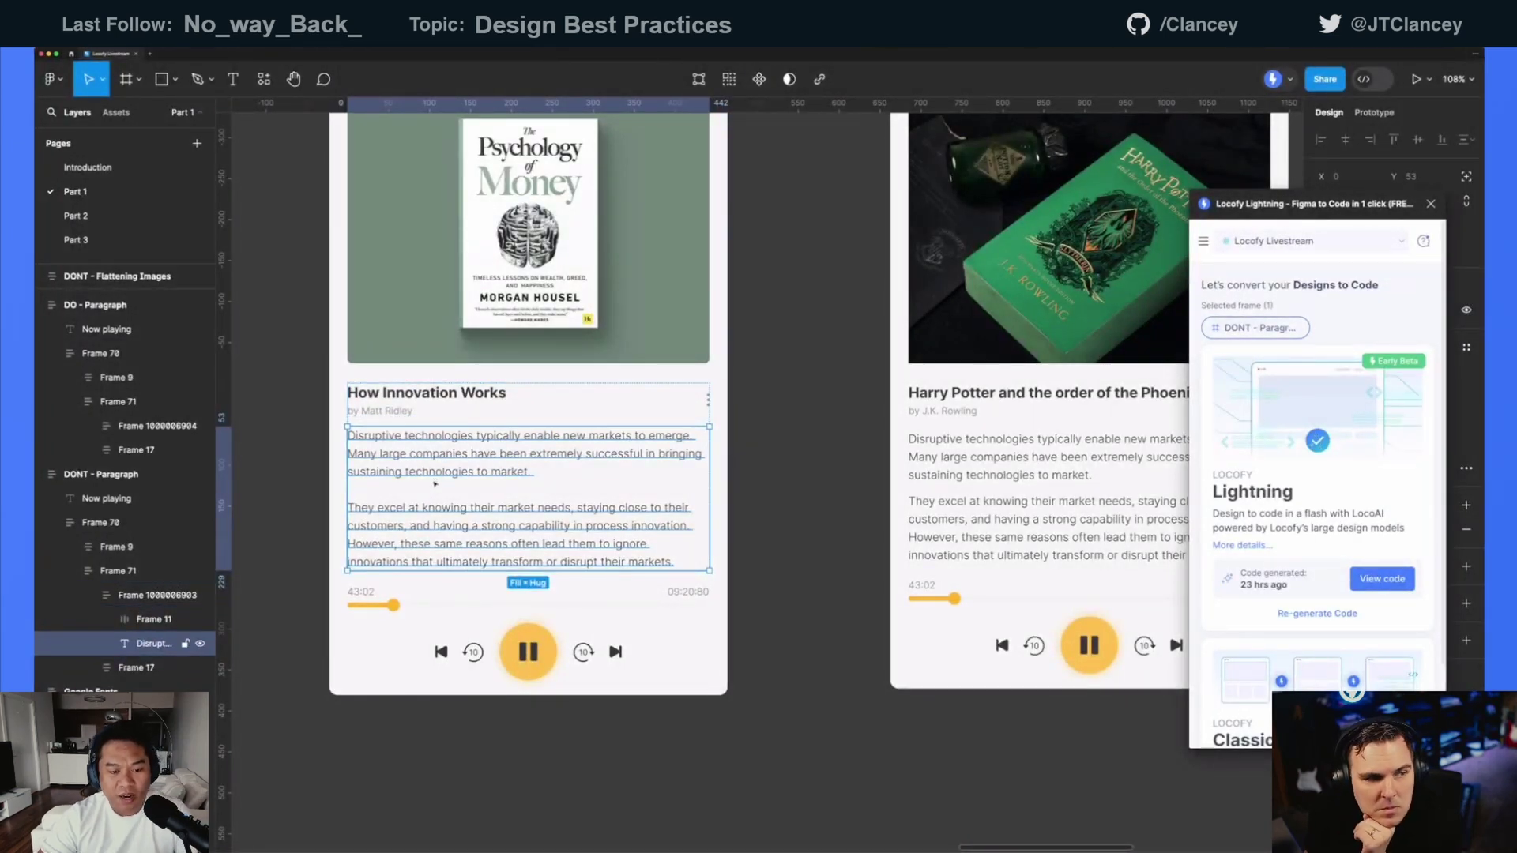
pyautogui.press('Escape')
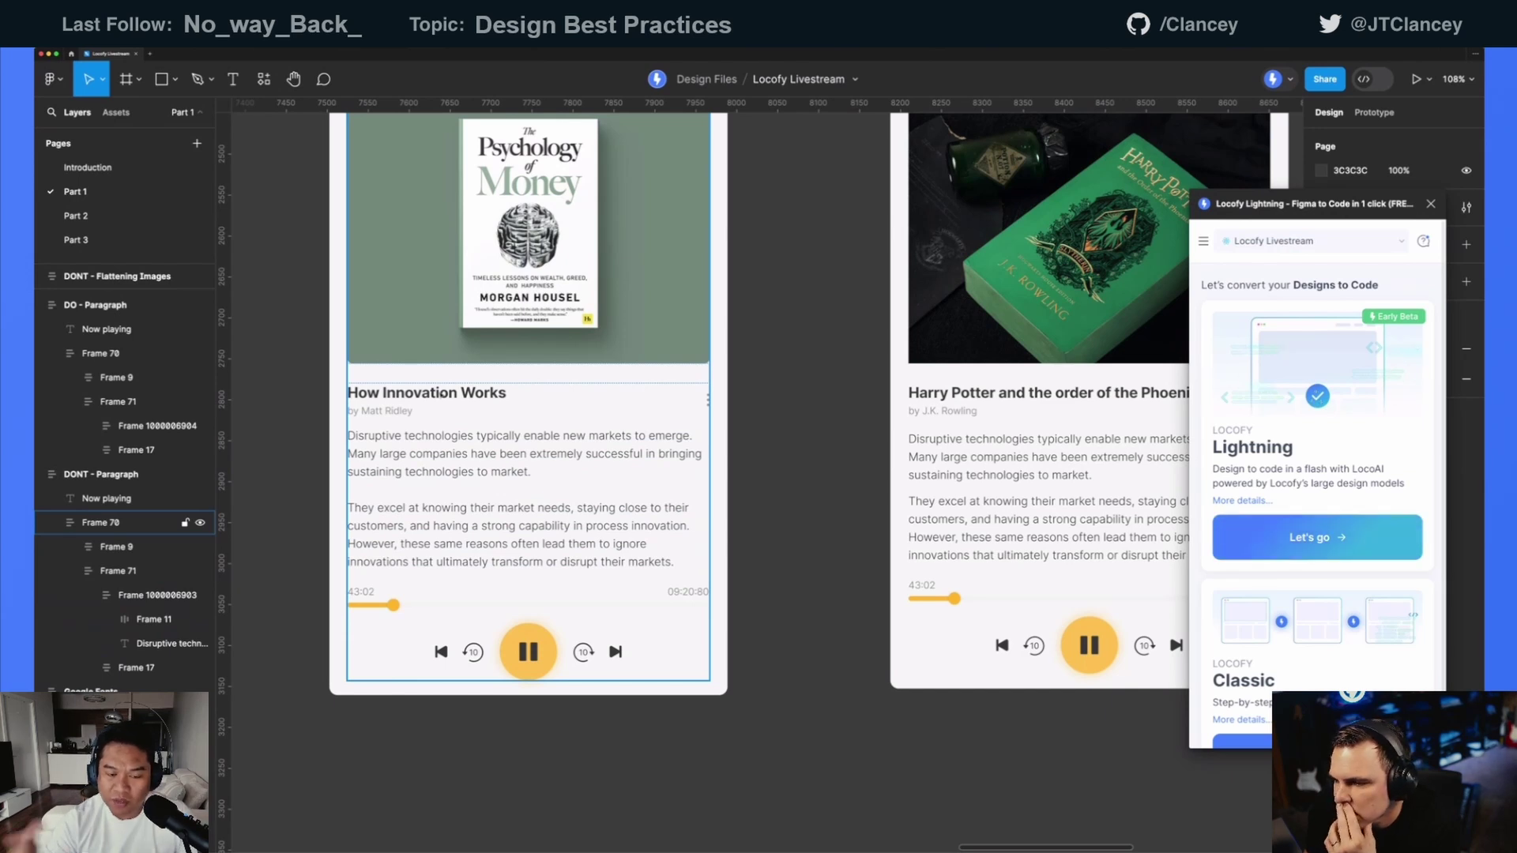
# - Open the type settings for the two-paragraph body text in the DO - Paragraph card, with the plugin window moved clear of them
pyautogui.hscroll(4, 823, 392)
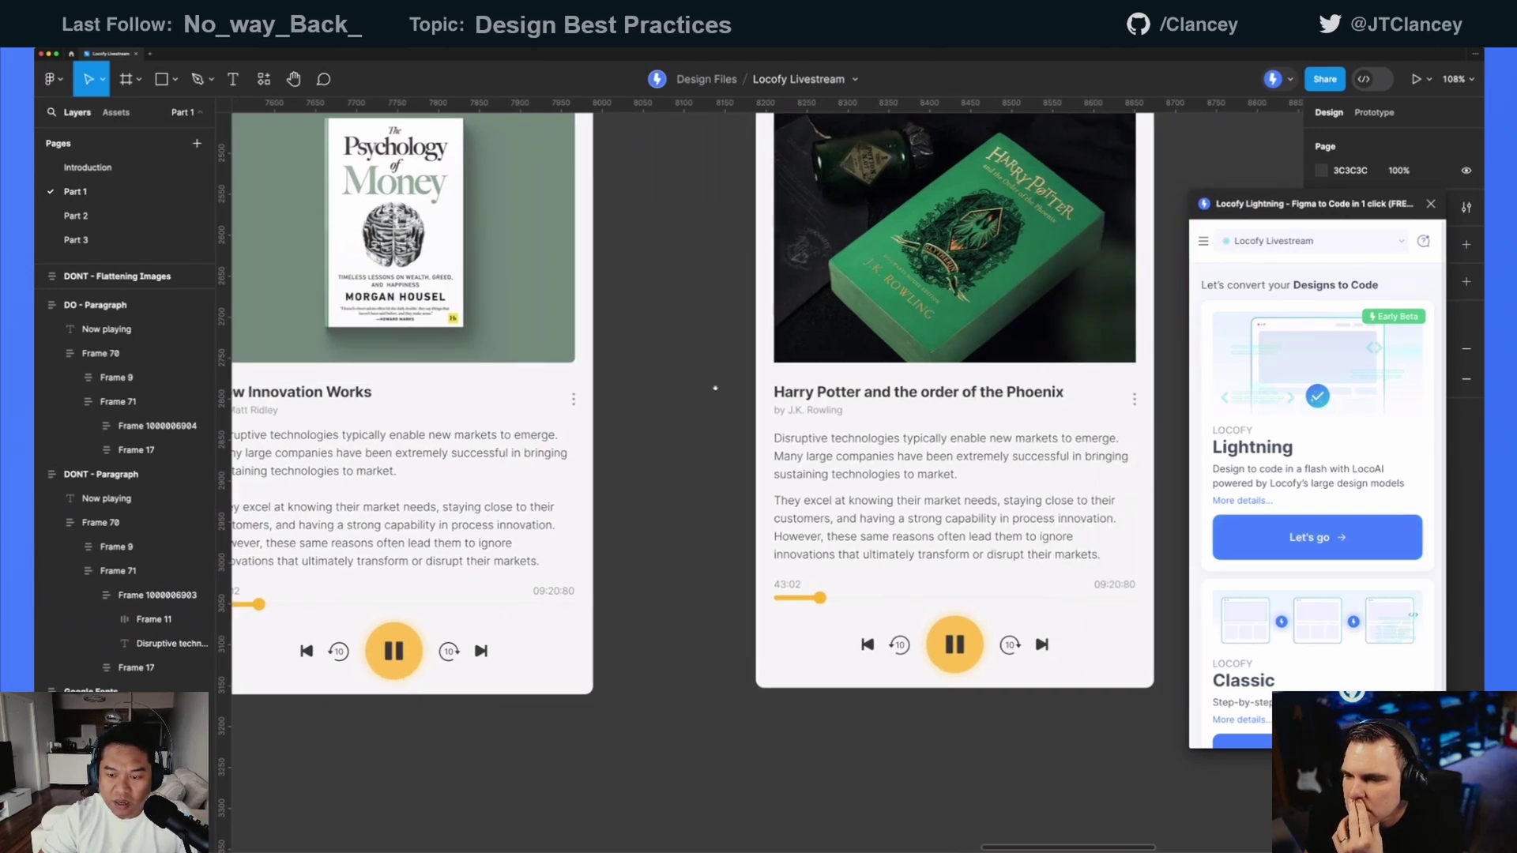
pyautogui.hscroll(4, 694, 419)
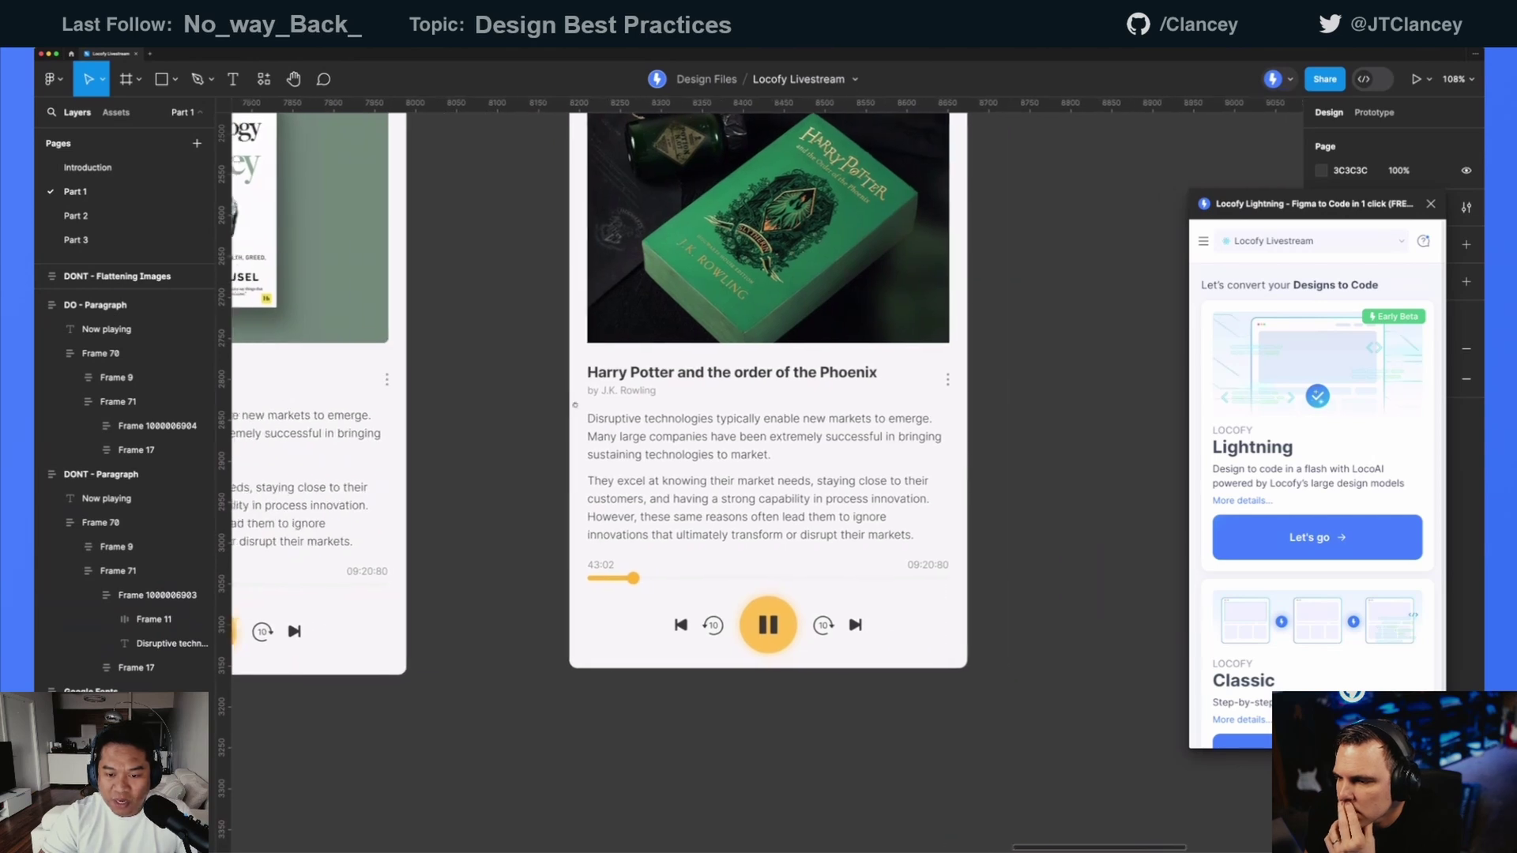
pyautogui.moveTo(1257, 200); pyautogui.dragTo(1095, 169)
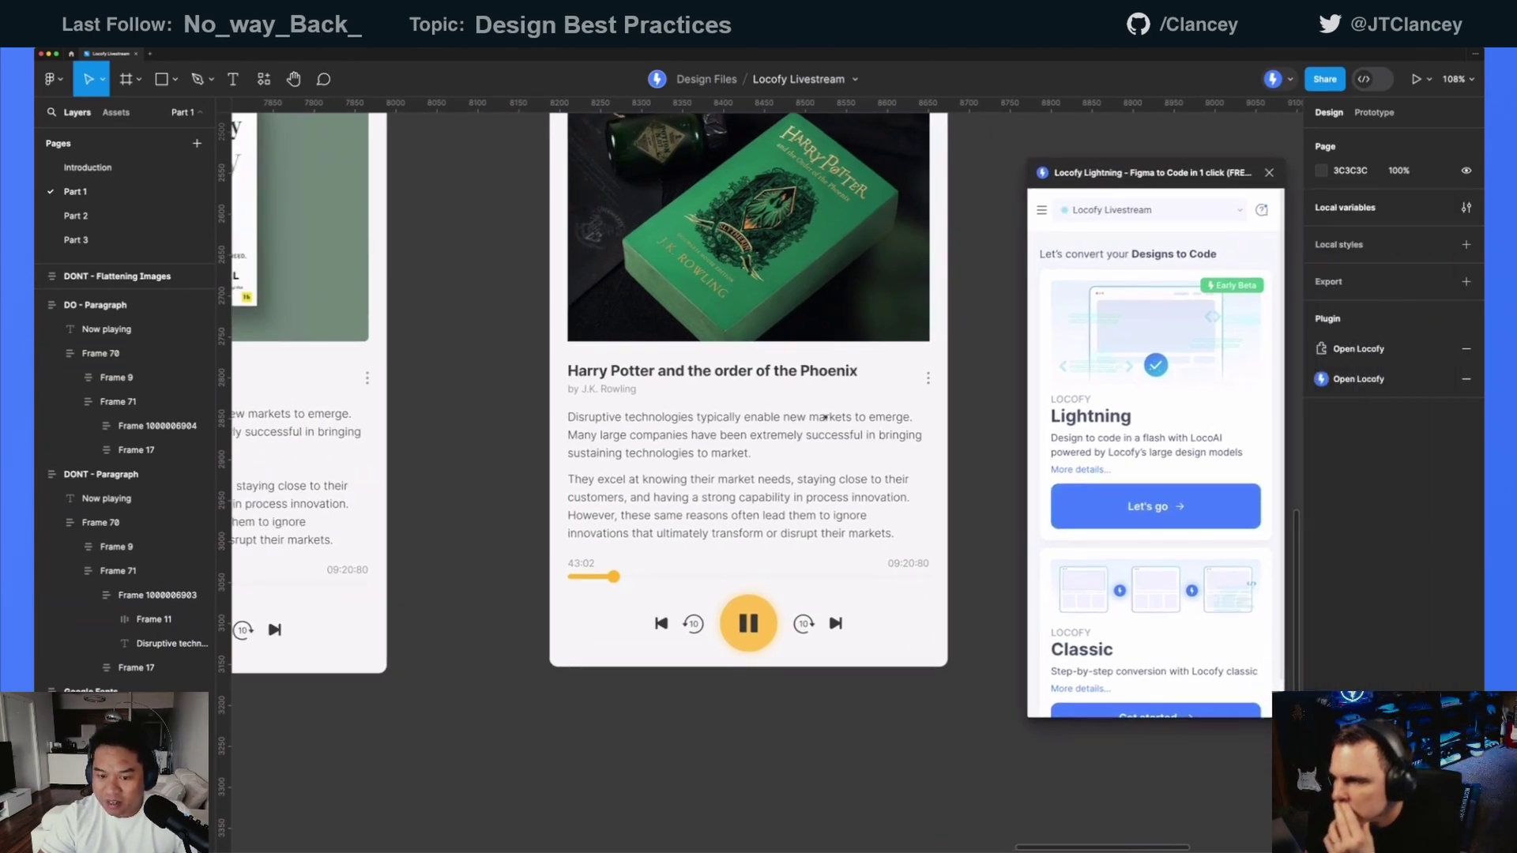
pyautogui.click(759, 450)
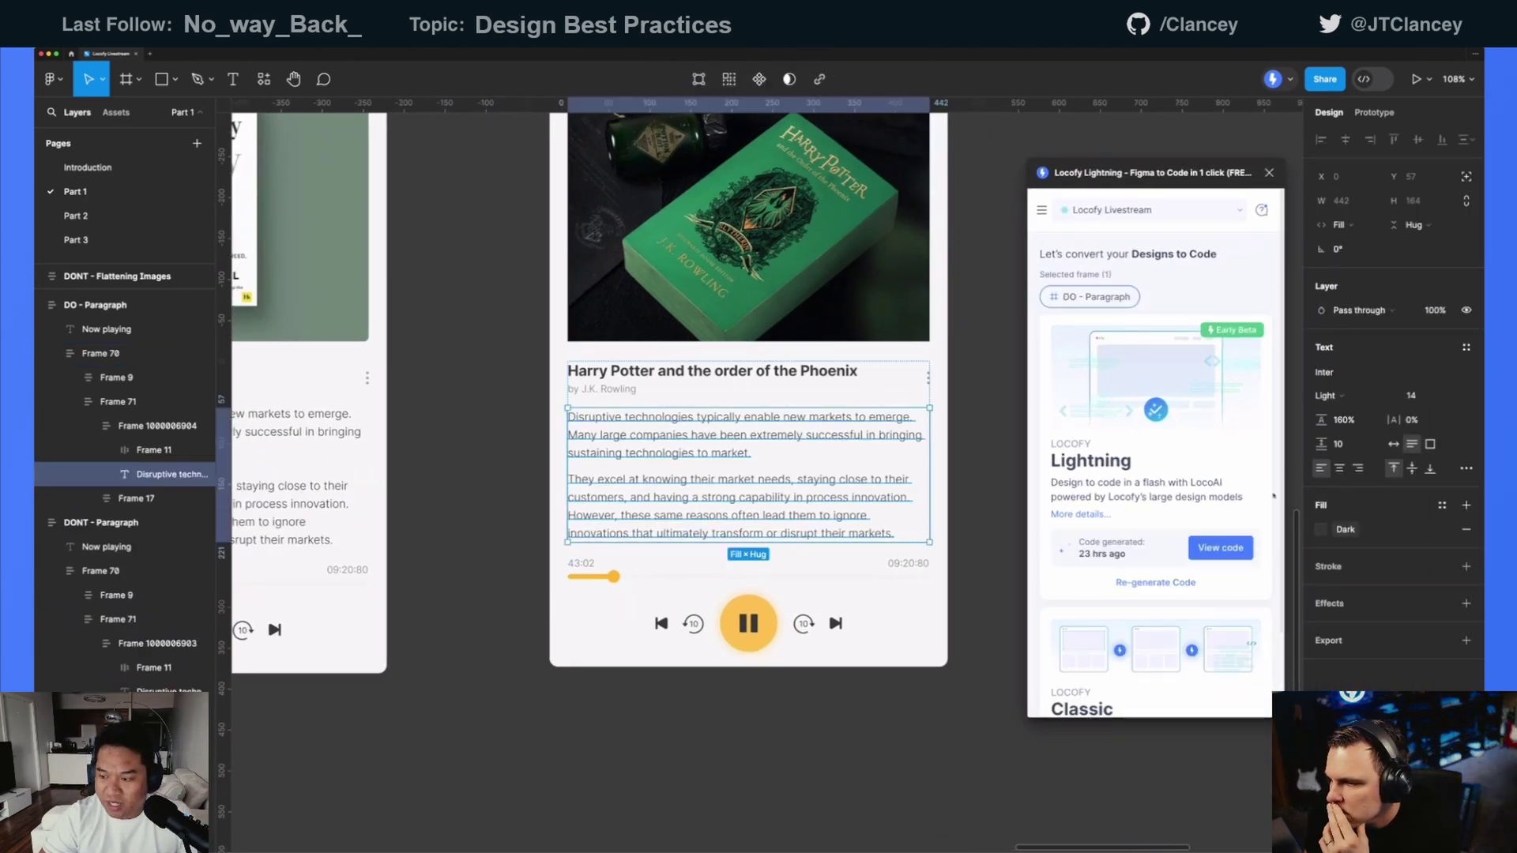
pyautogui.click(1465, 470)
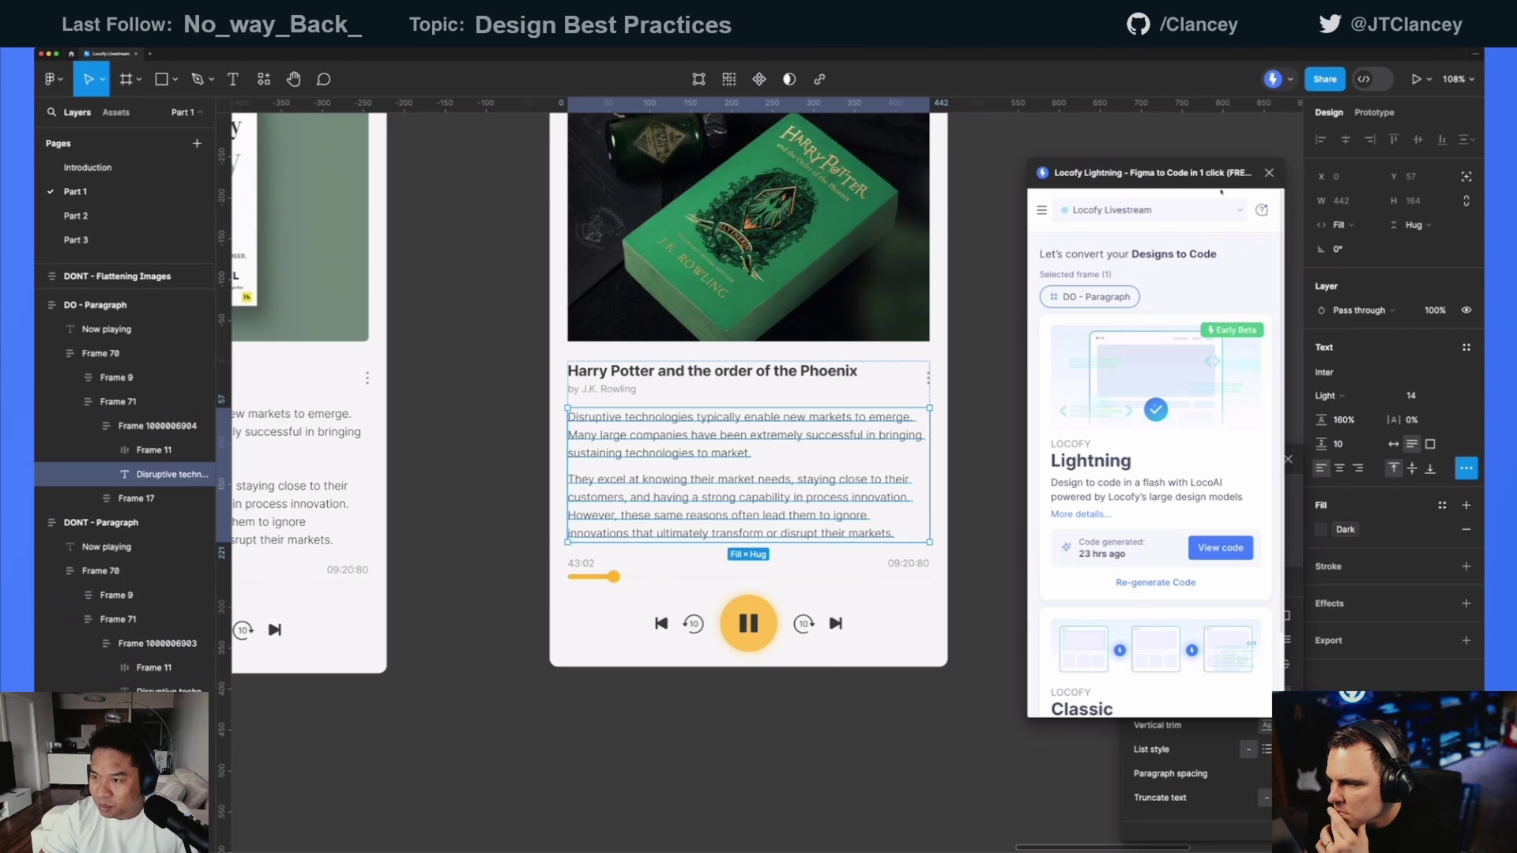
pyautogui.moveTo(1230, 173); pyautogui.dragTo(641, 237)
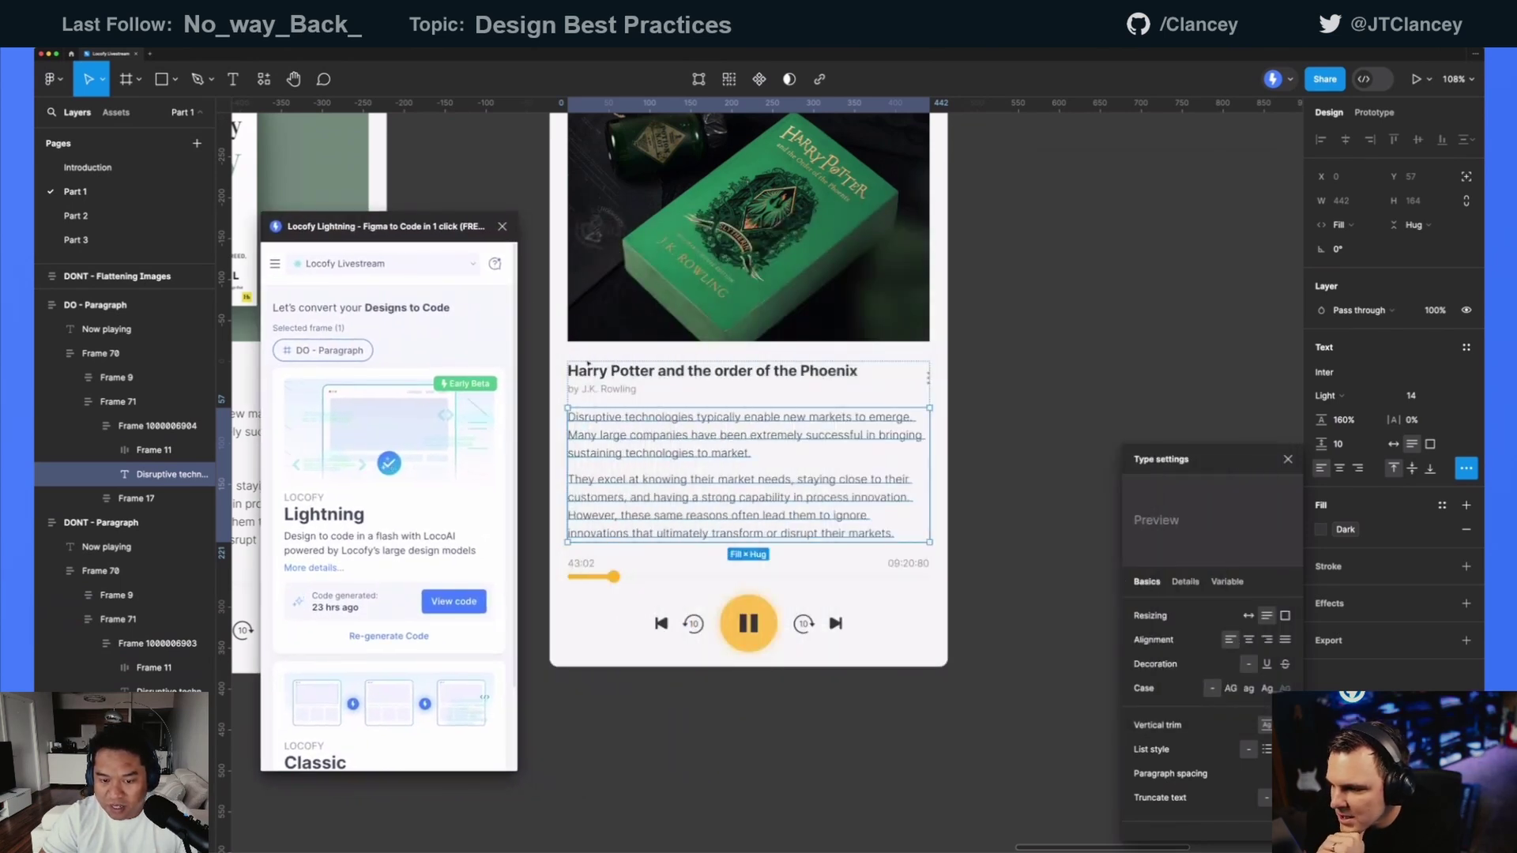
pyautogui.scroll(-1, 1138, 482)
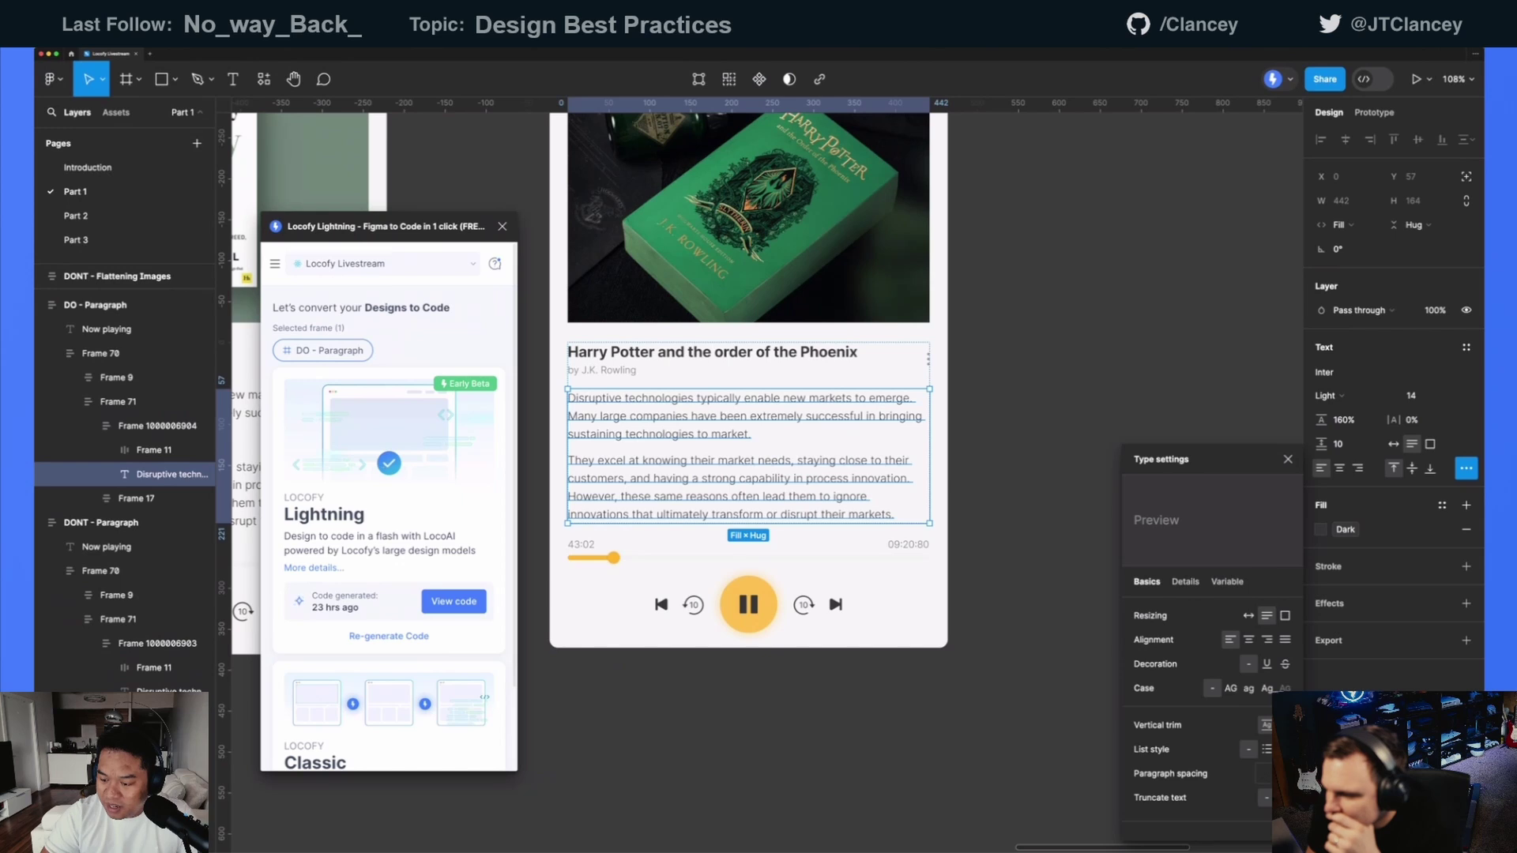
# - Set the paragraph spacing of the DO - Paragraph body text to 0 and return it to 10
pyautogui.click(1263, 773)
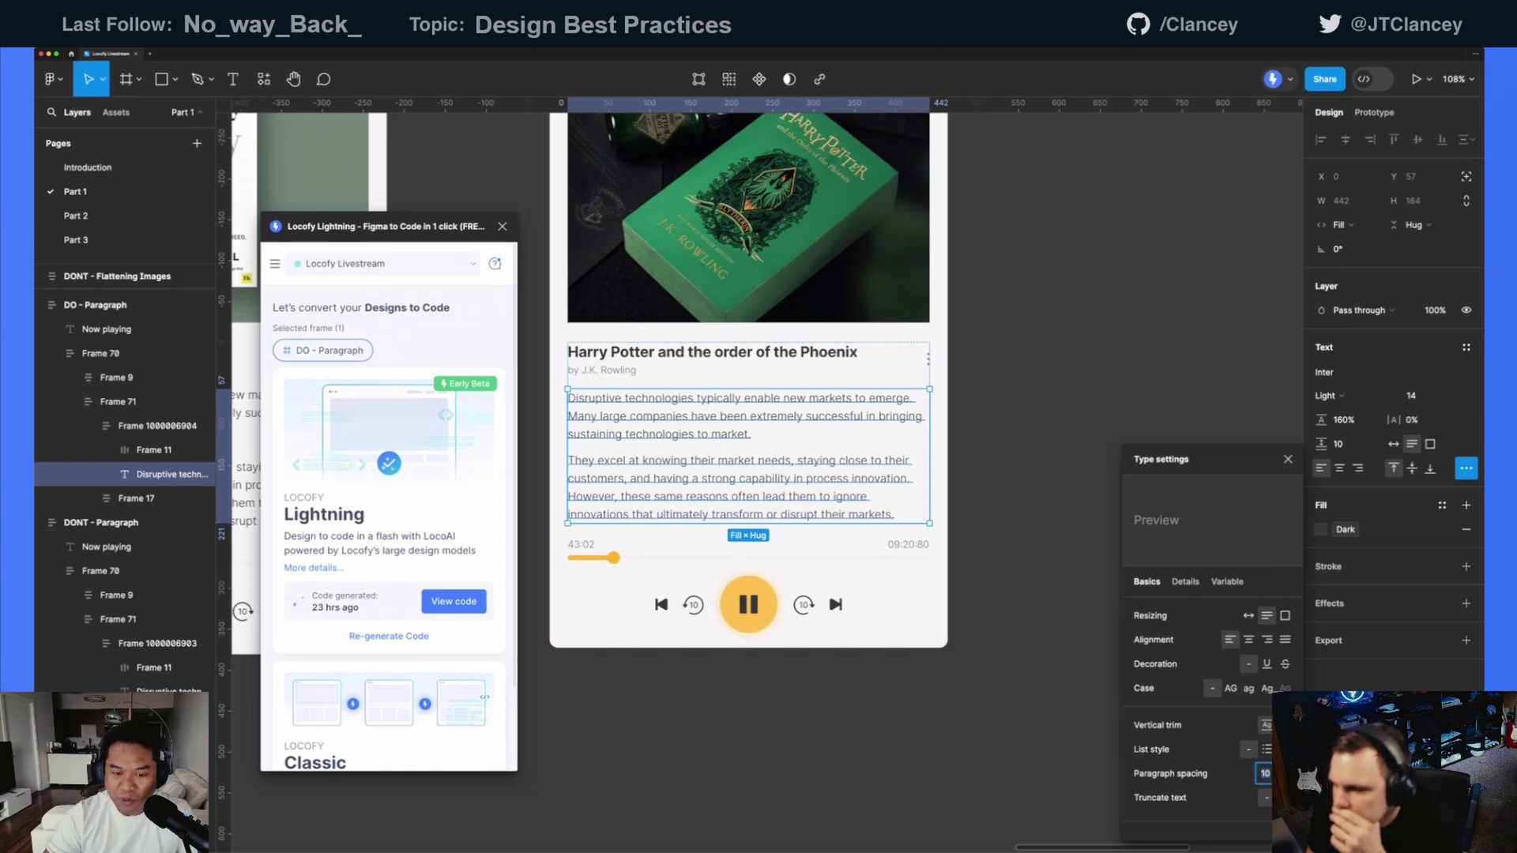
pyautogui.write('0')
pyautogui.press('Return')
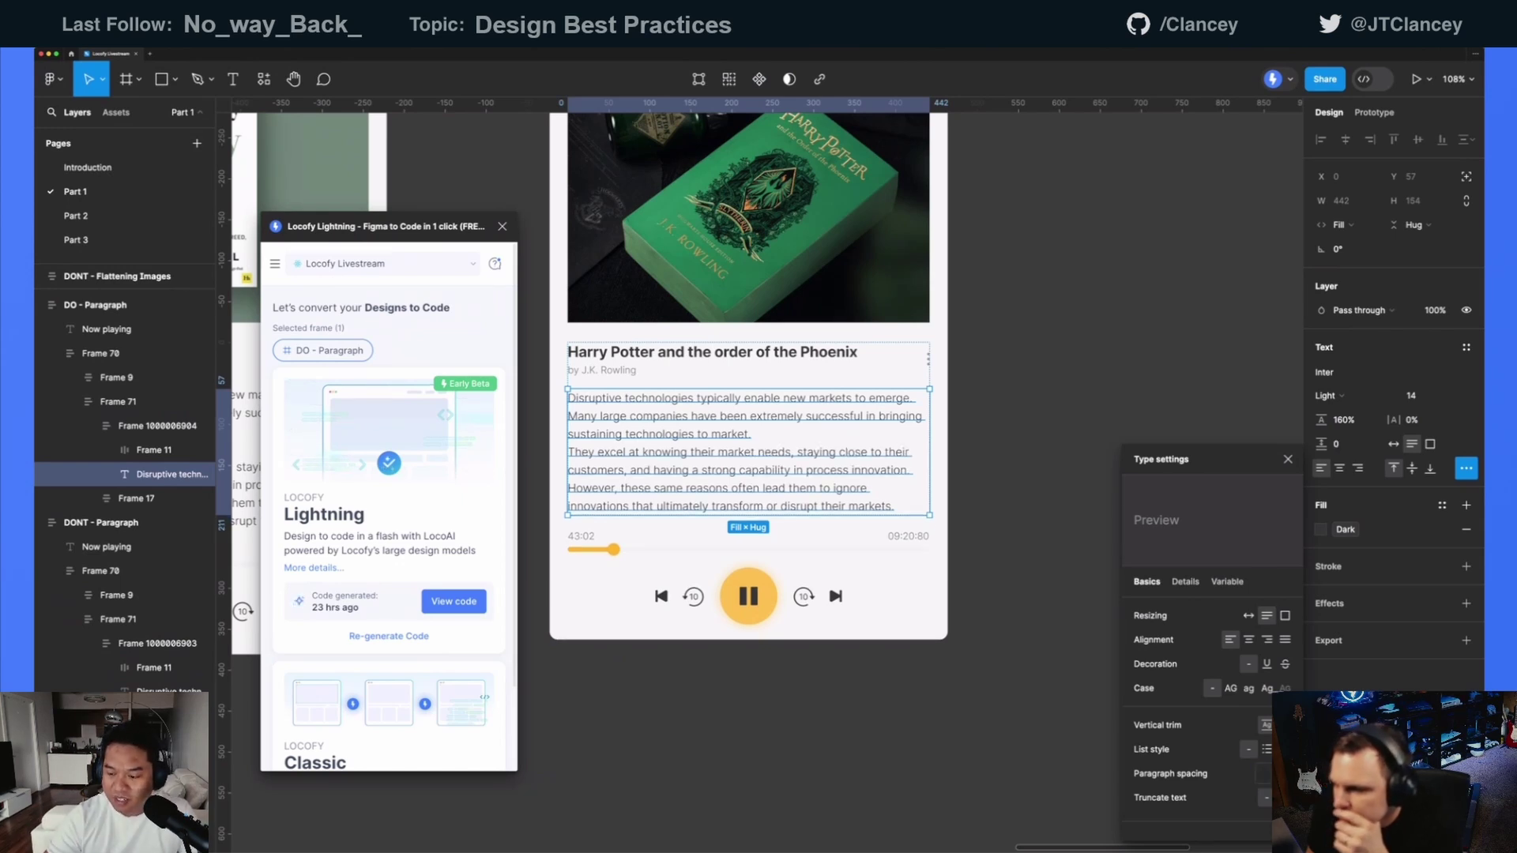
pyautogui.click(1263, 774)
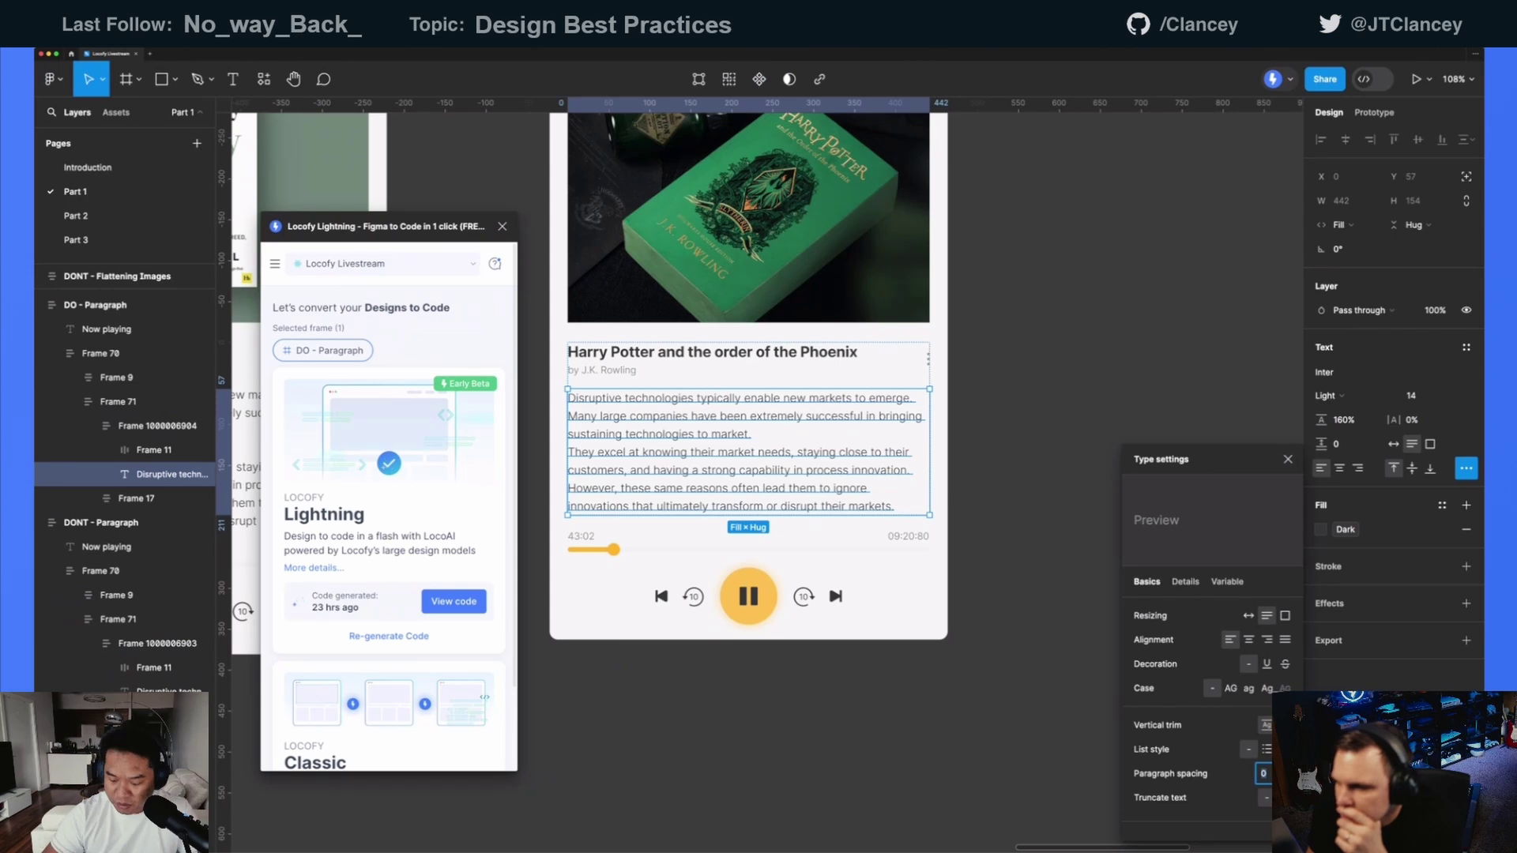
pyautogui.write('10')
pyautogui.press('Return')
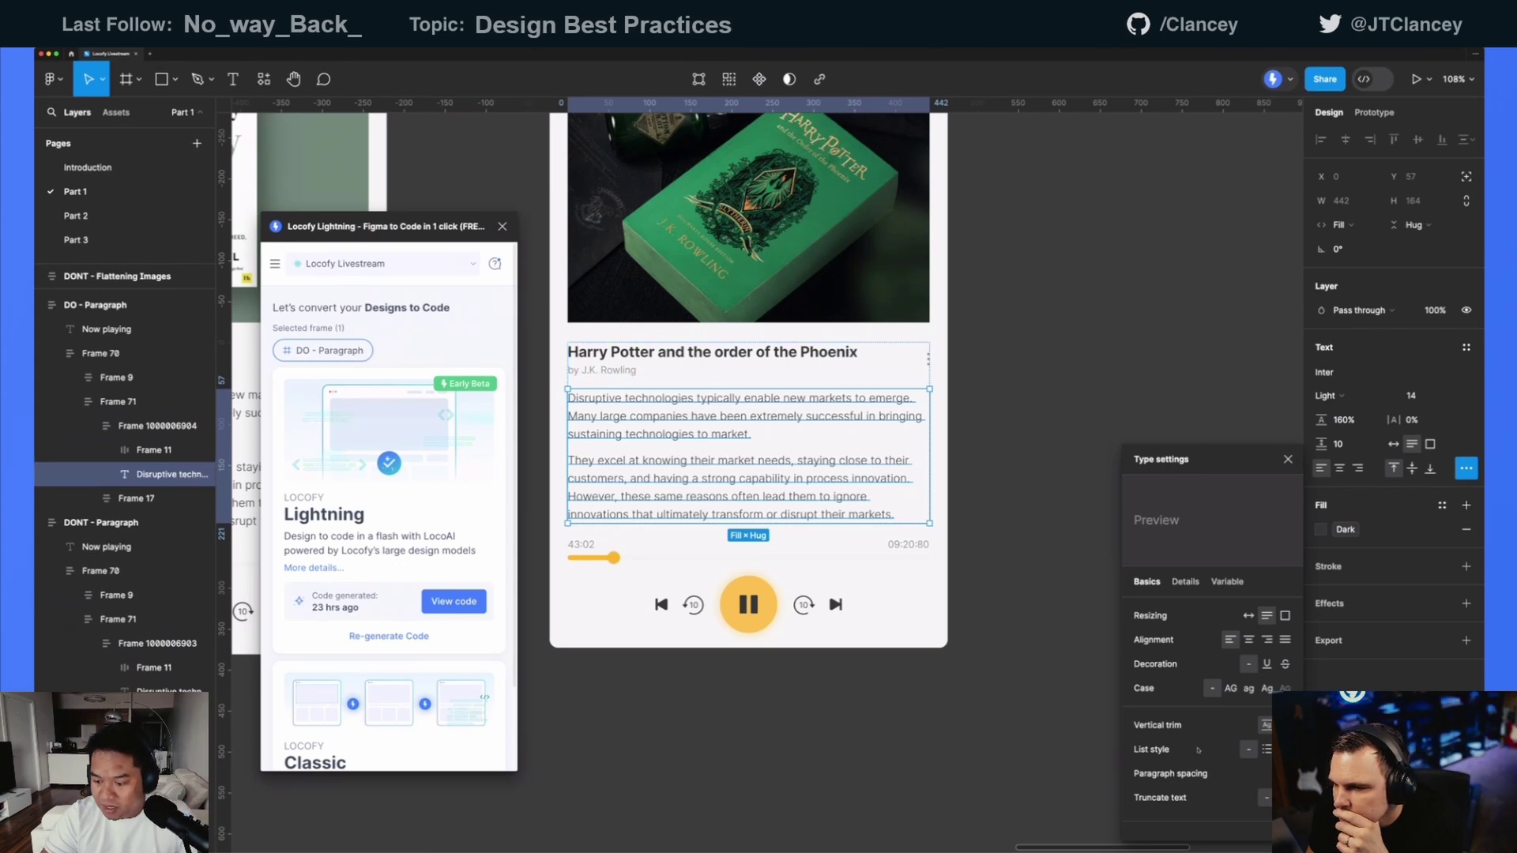
# - Raise the body text's paragraph spacing in single-unit increments, lower it back to 10, and close the type settings
pyautogui.click(1262, 774)
pyautogui.press('Up')
pyautogui.press('Up')
pyautogui.press('Up')
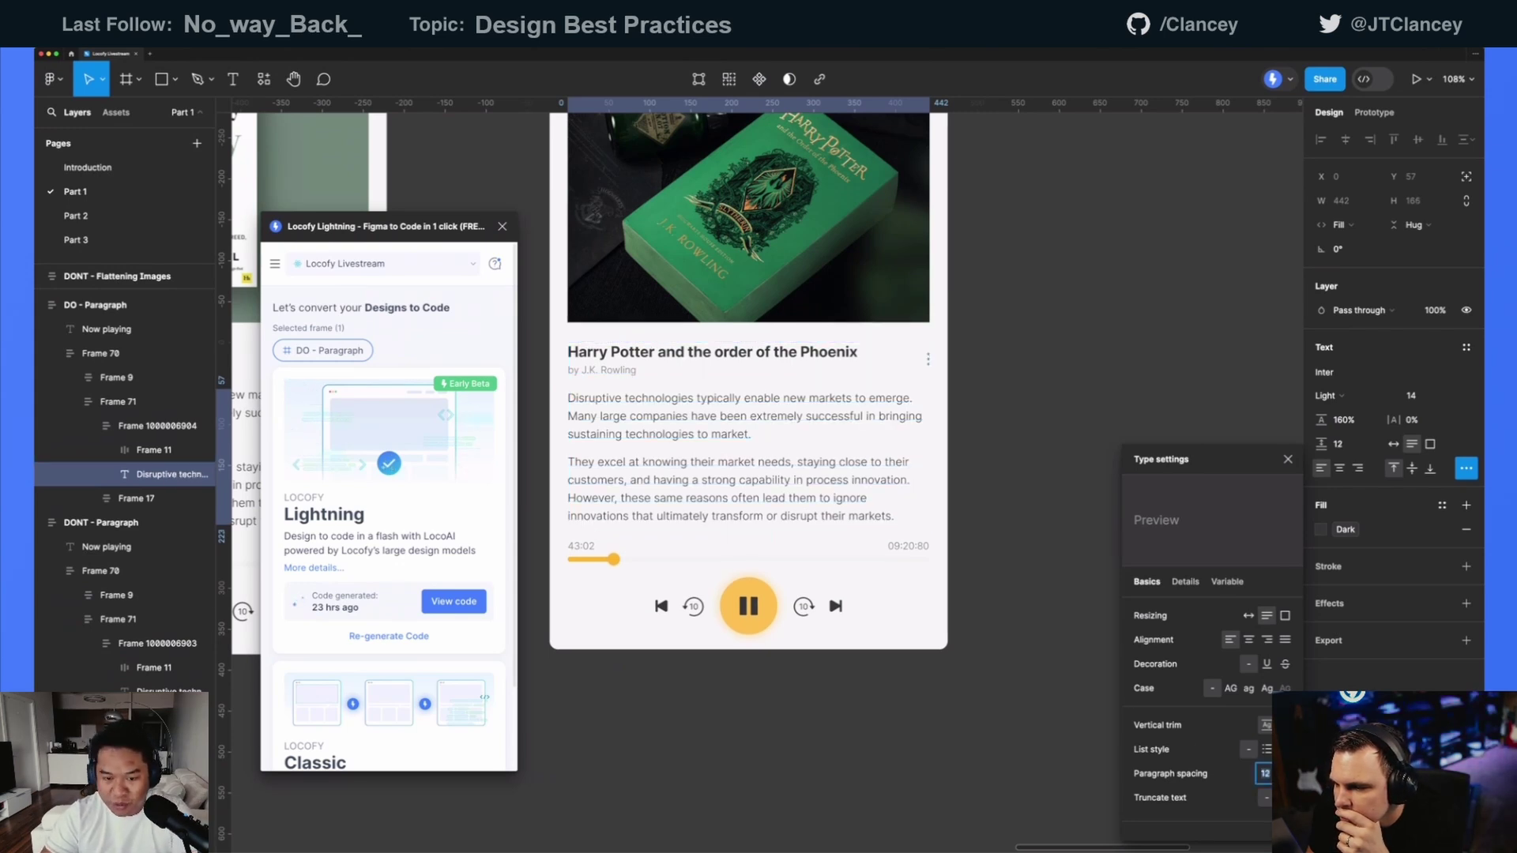
pyautogui.press('Down')
pyautogui.press('Down')
pyautogui.press('Down')
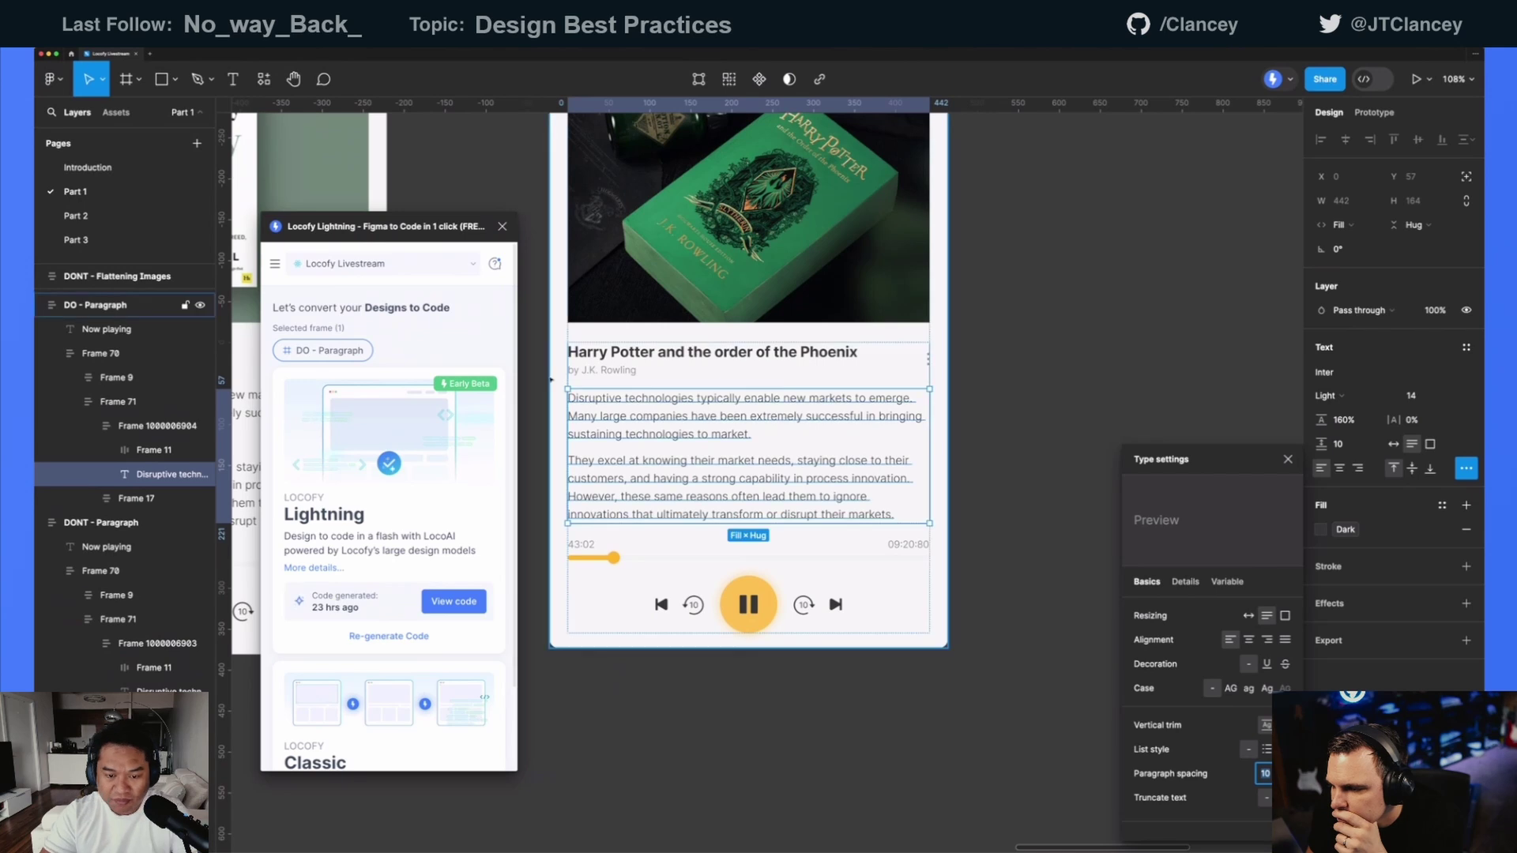
pyautogui.click(1288, 458)
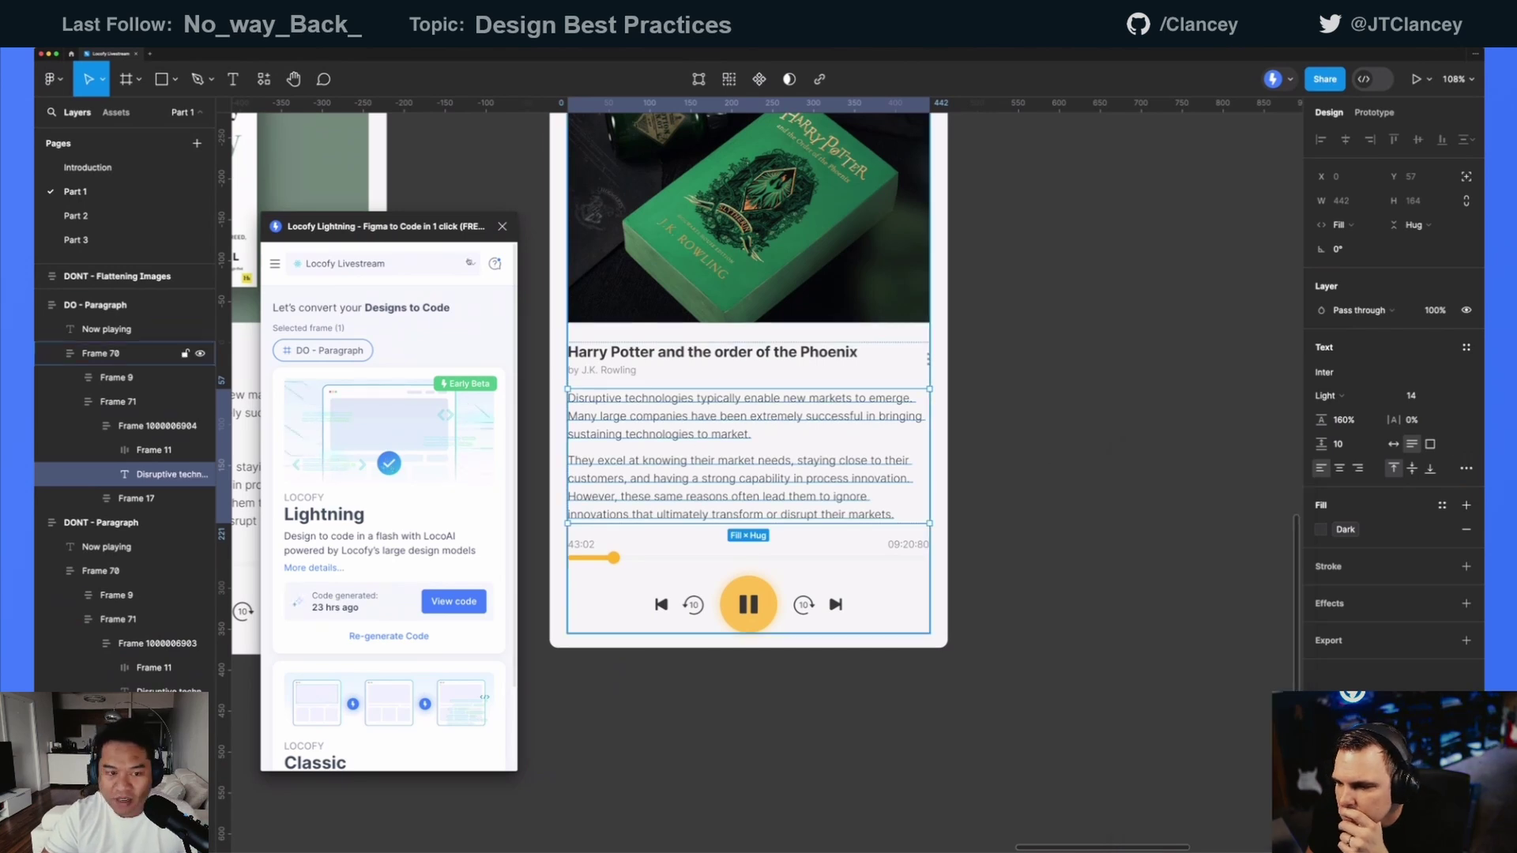
# - Select both the DONT - Paragraph and DO - Paragraph frames and view their generated code in Locofy Lightning
pyautogui.moveTo(434, 228); pyautogui.dragTo(1171, 245)
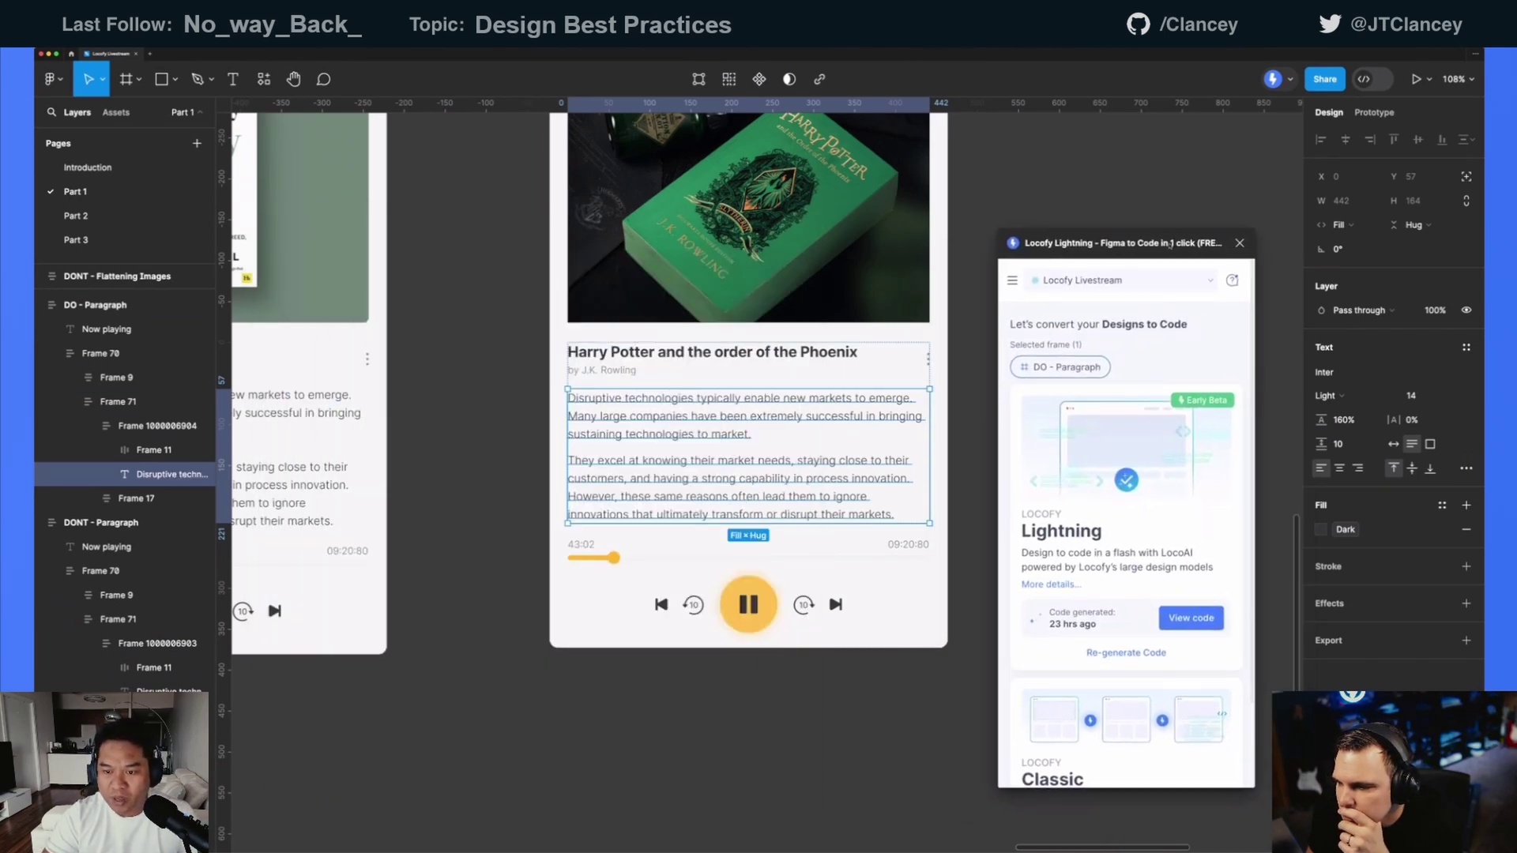
pyautogui.click(962, 241)
pyautogui.hscroll(-3, 711, 395)
pyautogui.scroll(-3, 574, 406)
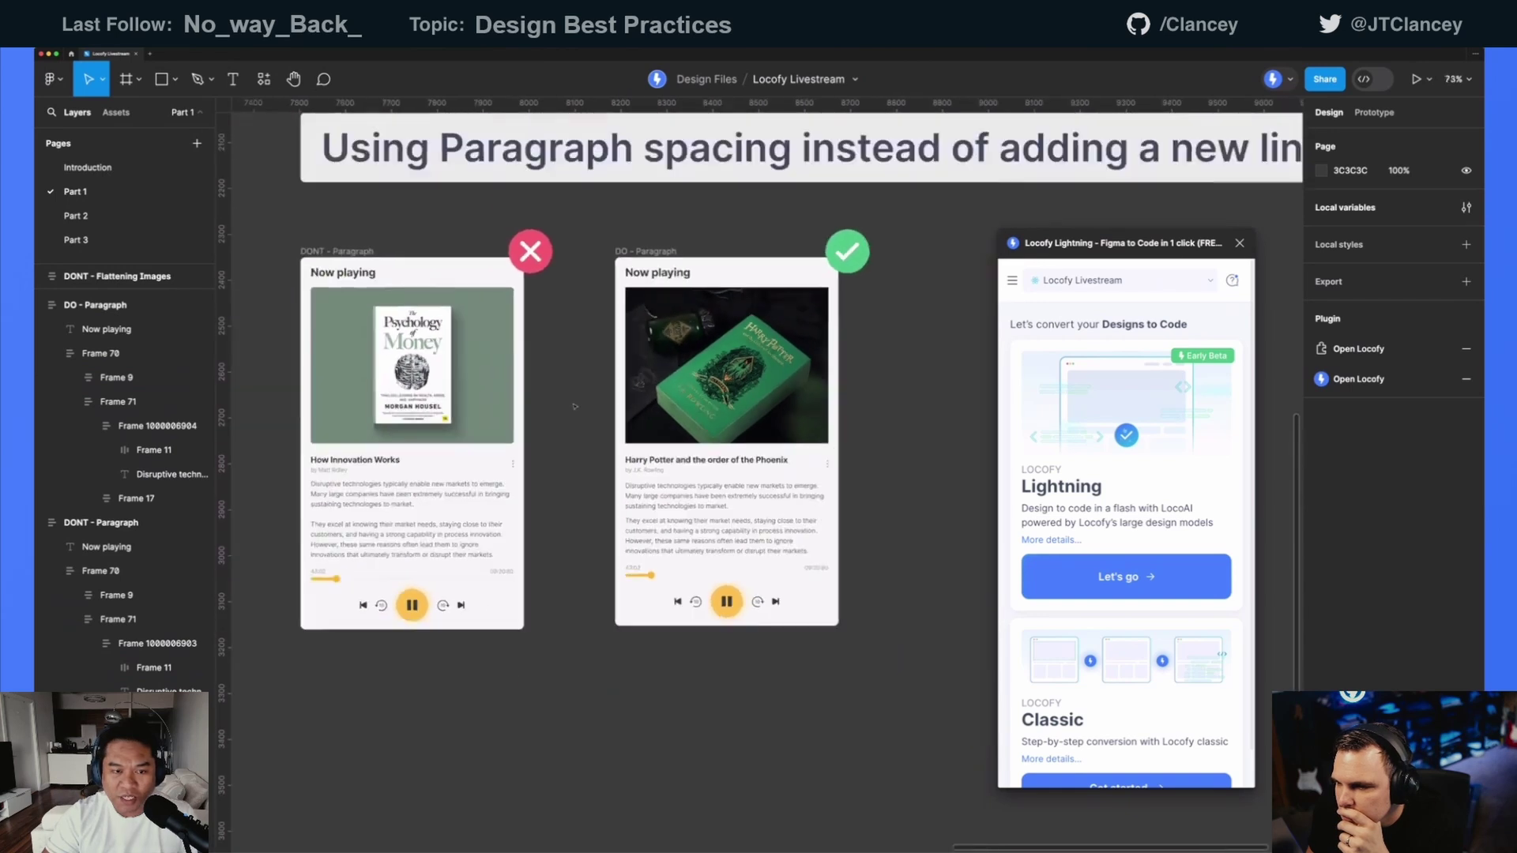
pyautogui.click(334, 251)
pyautogui.keyDown('shift'); pyautogui.click(645, 251); pyautogui.keyUp('shift')
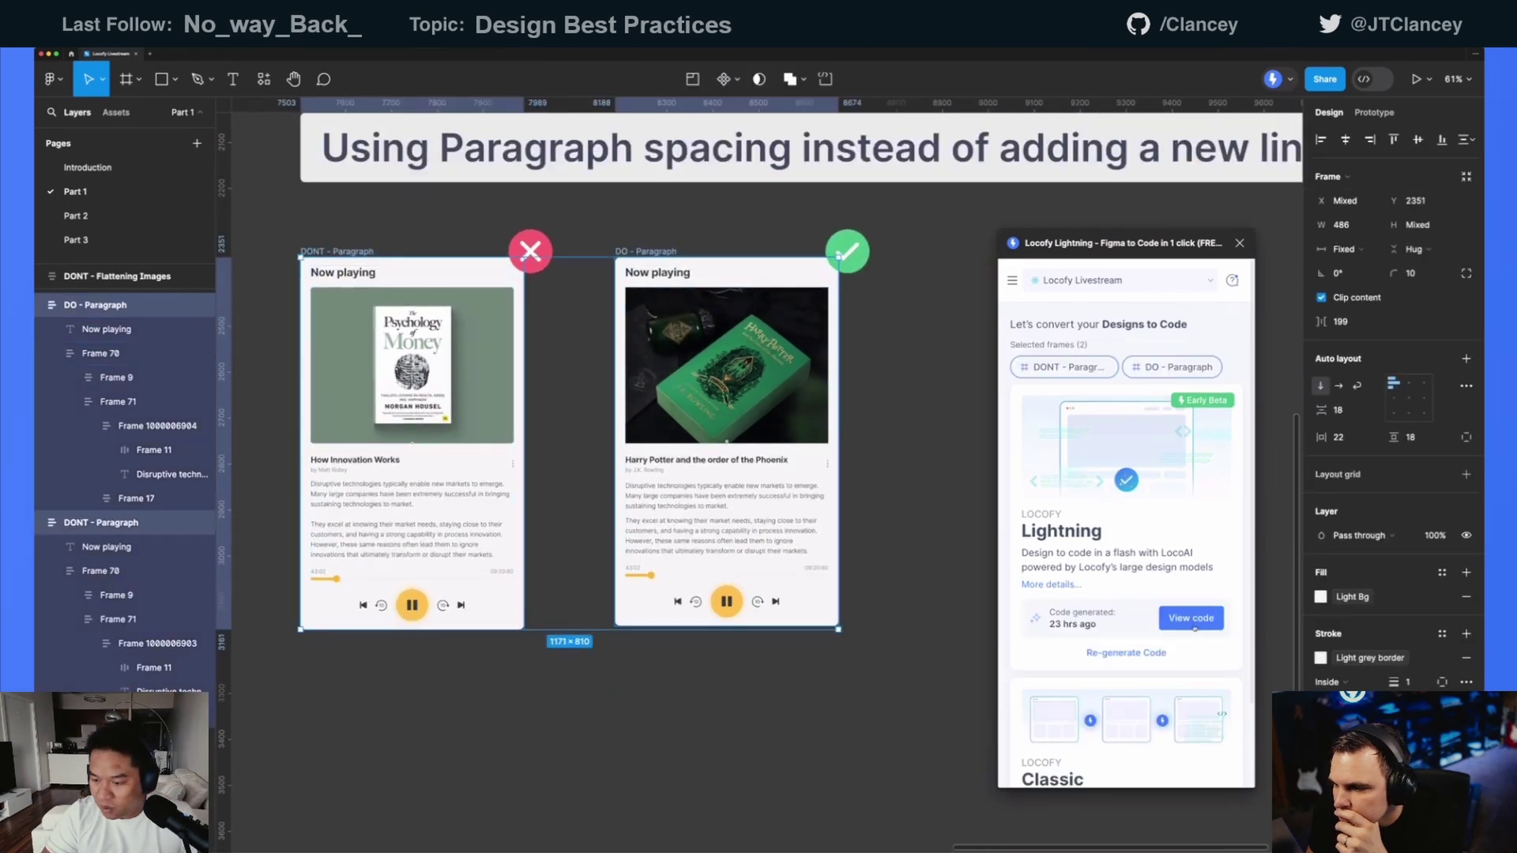
pyautogui.click(1192, 621)
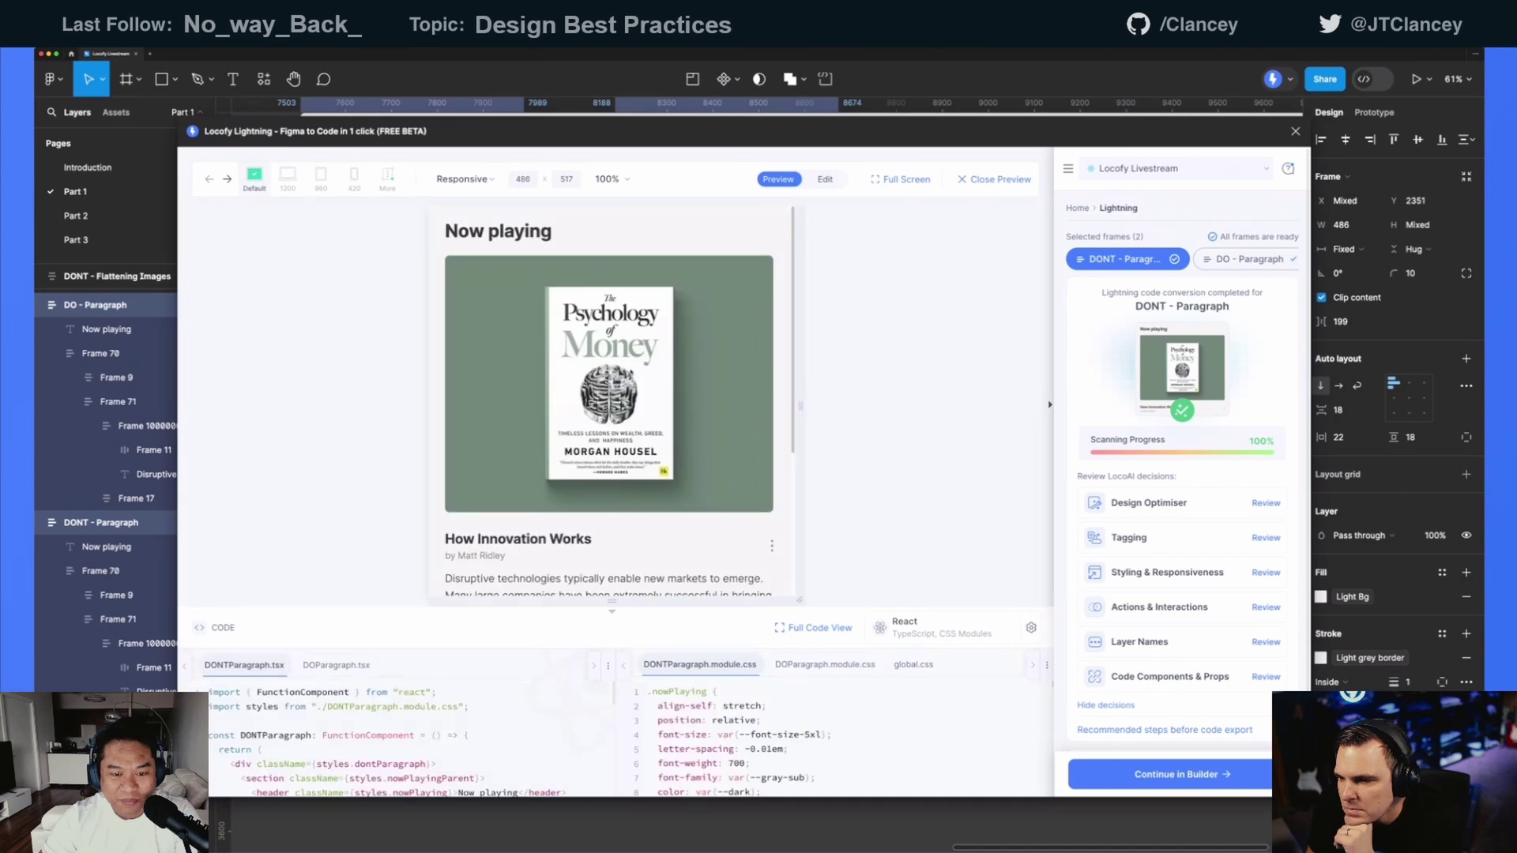
# - Locate the code for the How Innovation Works body text from the DONT - Paragraph preview, and enlarge the code area
pyautogui.scroll(-5, 625, 509)
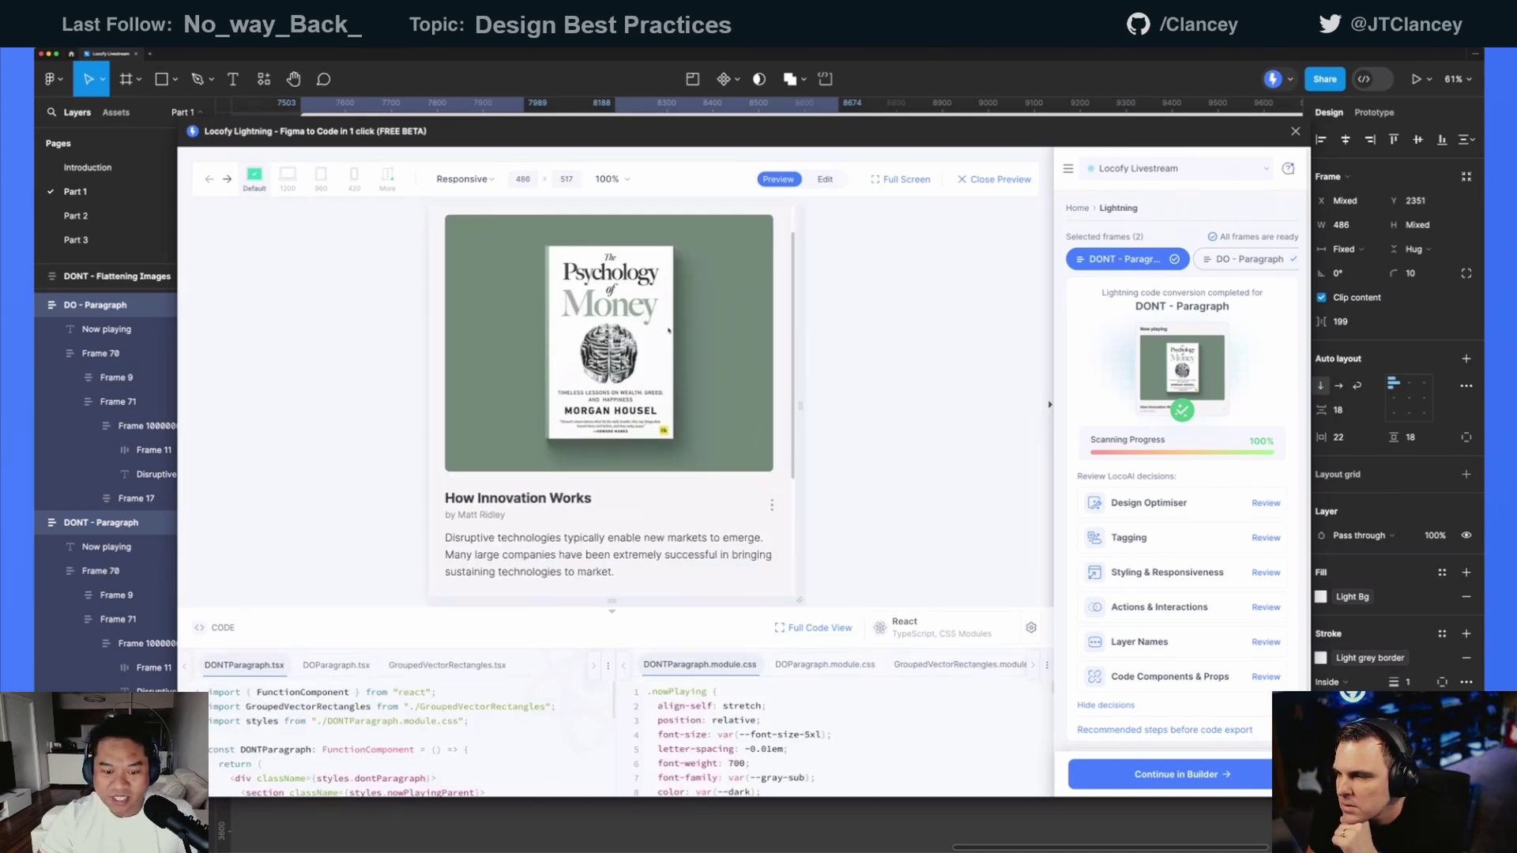
pyautogui.scroll(1, 593, 397)
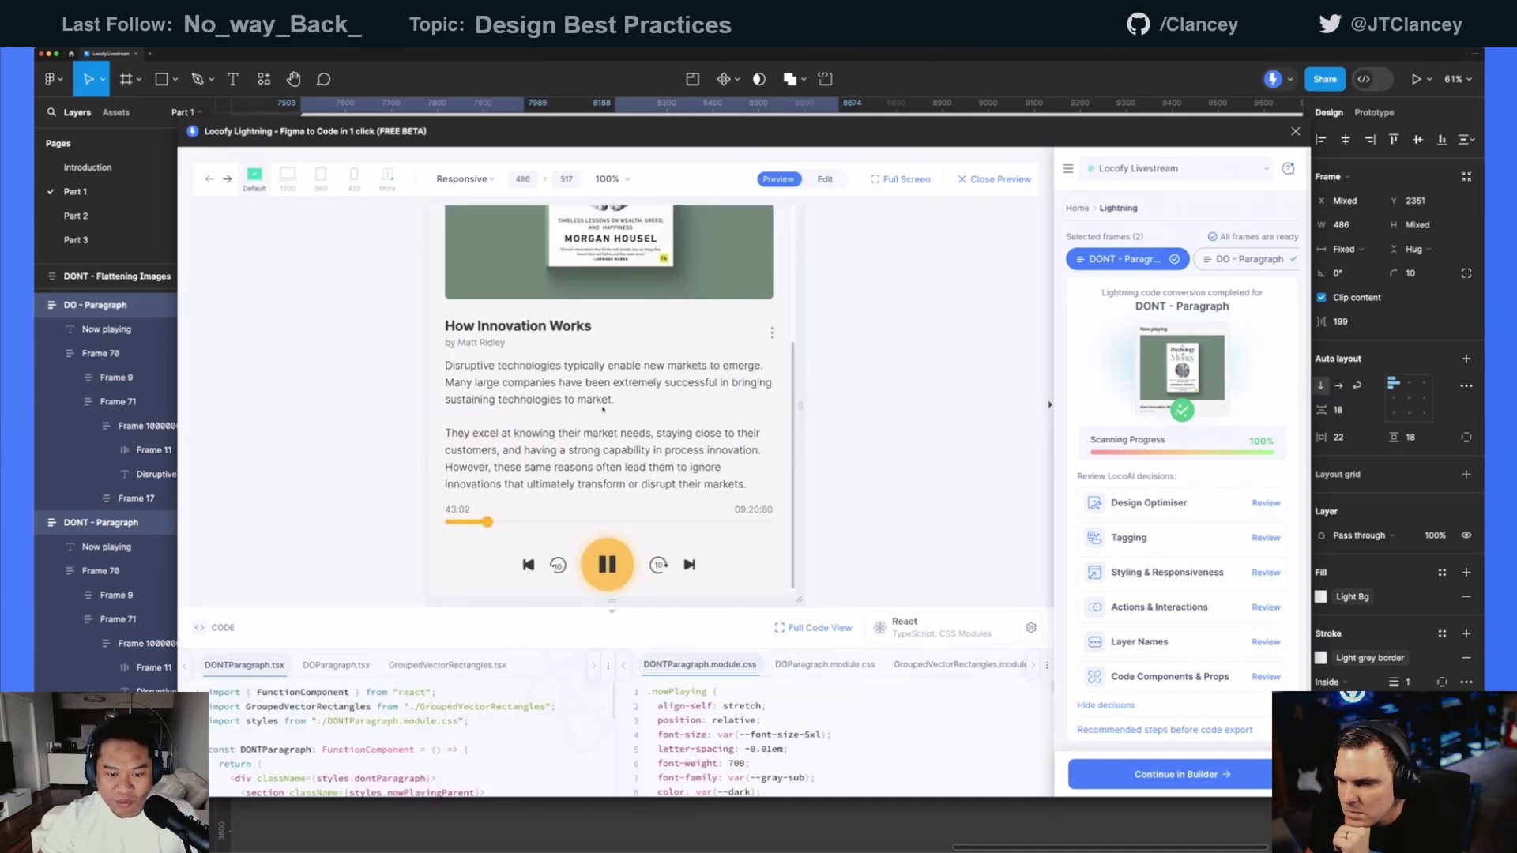
pyautogui.click(578, 420)
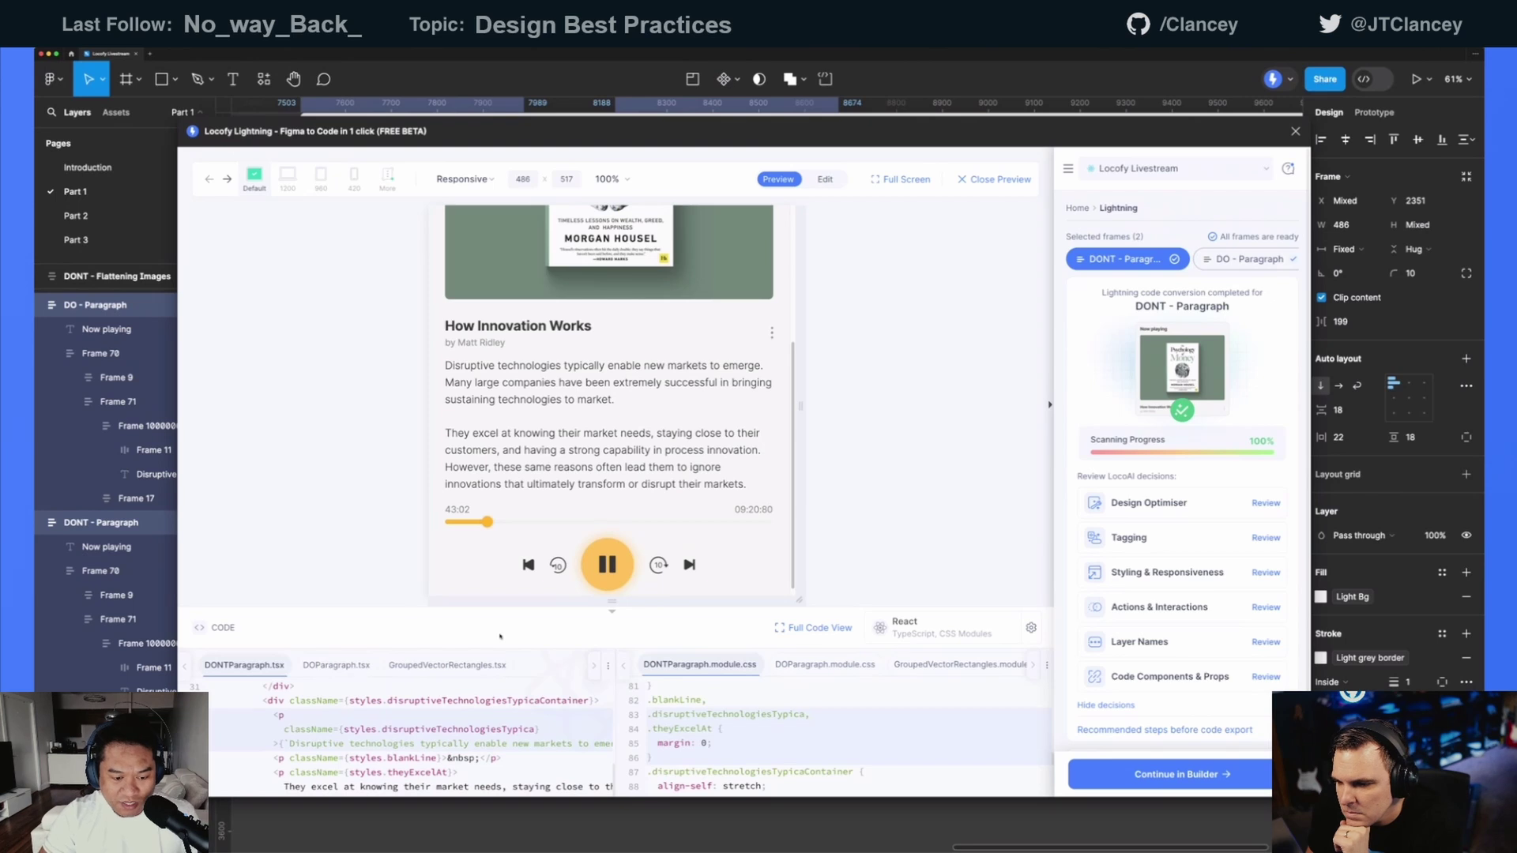
pyautogui.moveTo(613, 608); pyautogui.dragTo(619, 390)
# - Highlight the &nbsp; entity and the whole blankLine paragraph element in DONTParagraph.tsx for examination
pyautogui.moveTo(503, 547)
pyautogui.mouseDown()
pyautogui.moveTo(447, 547)
pyautogui.moveTo(479, 546)
pyautogui.mouseUp()
pyautogui.click(448, 547)
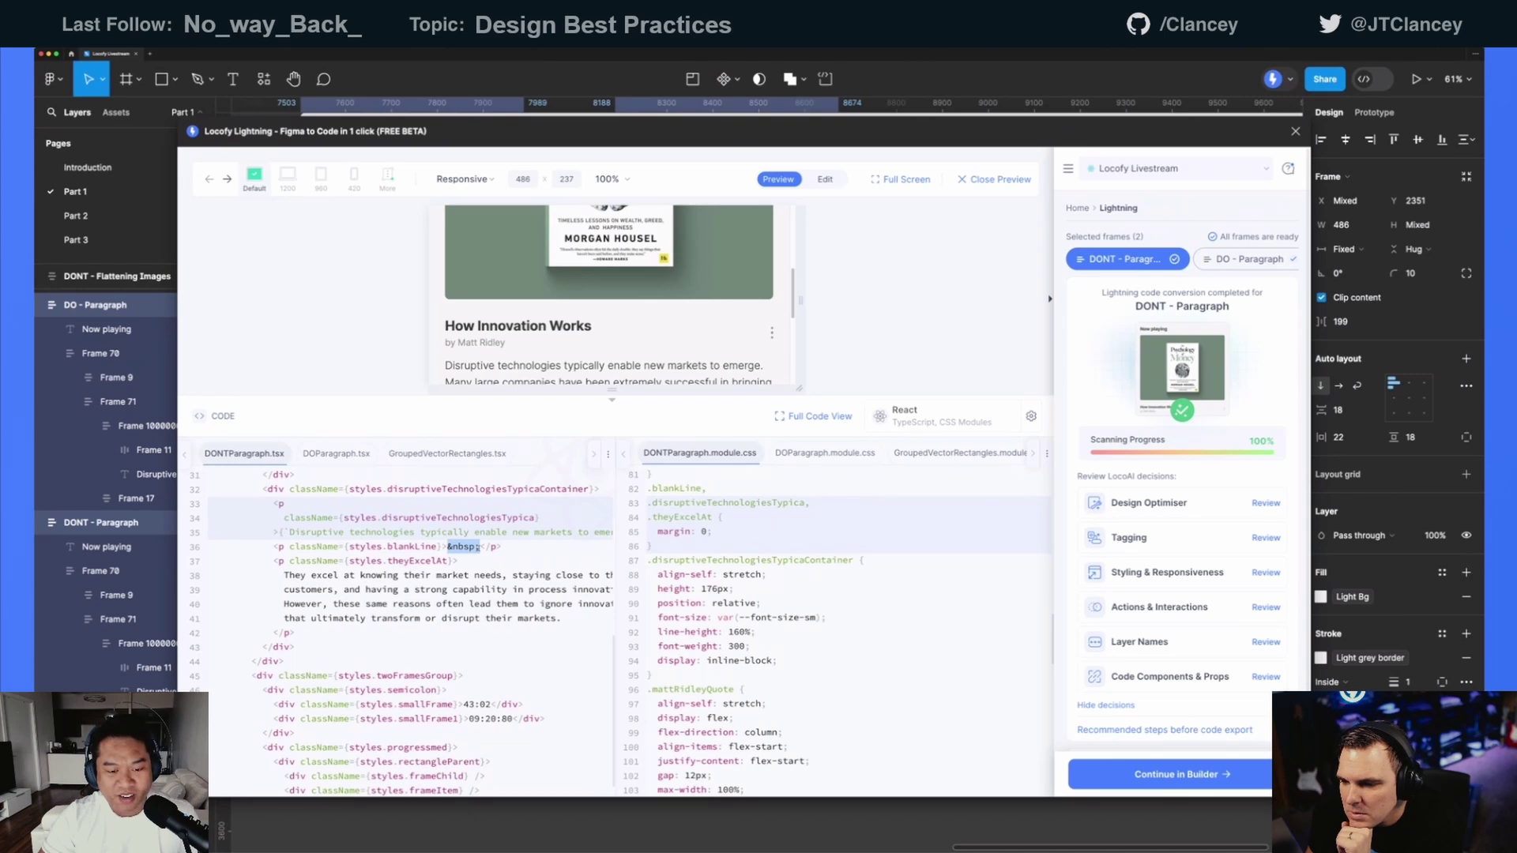
pyautogui.click(478, 547)
pyautogui.moveTo(480, 546); pyautogui.dragTo(447, 547)
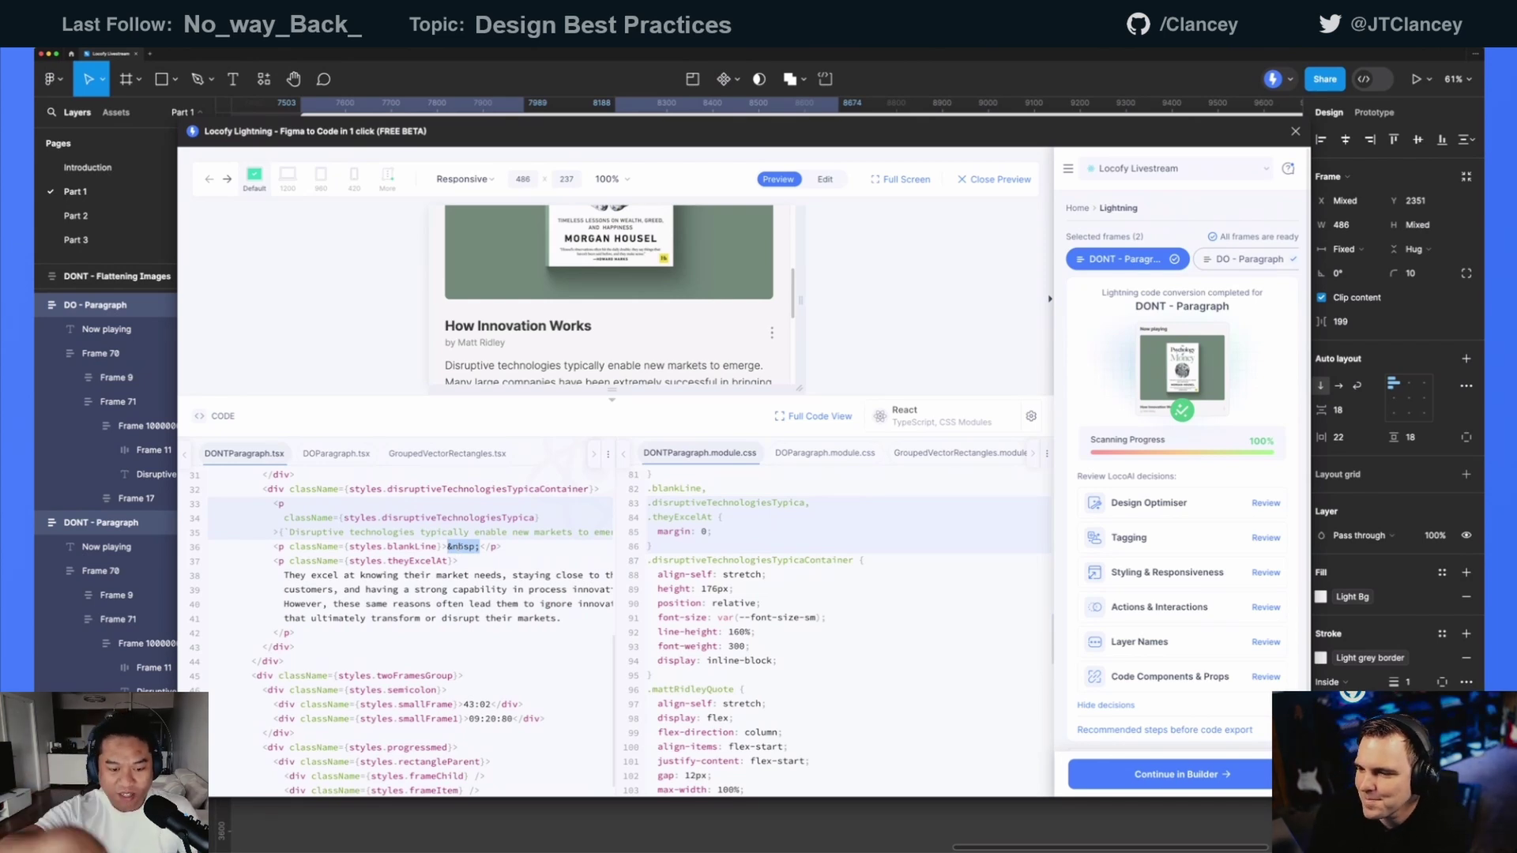
pyautogui.scroll(1, 506, 553)
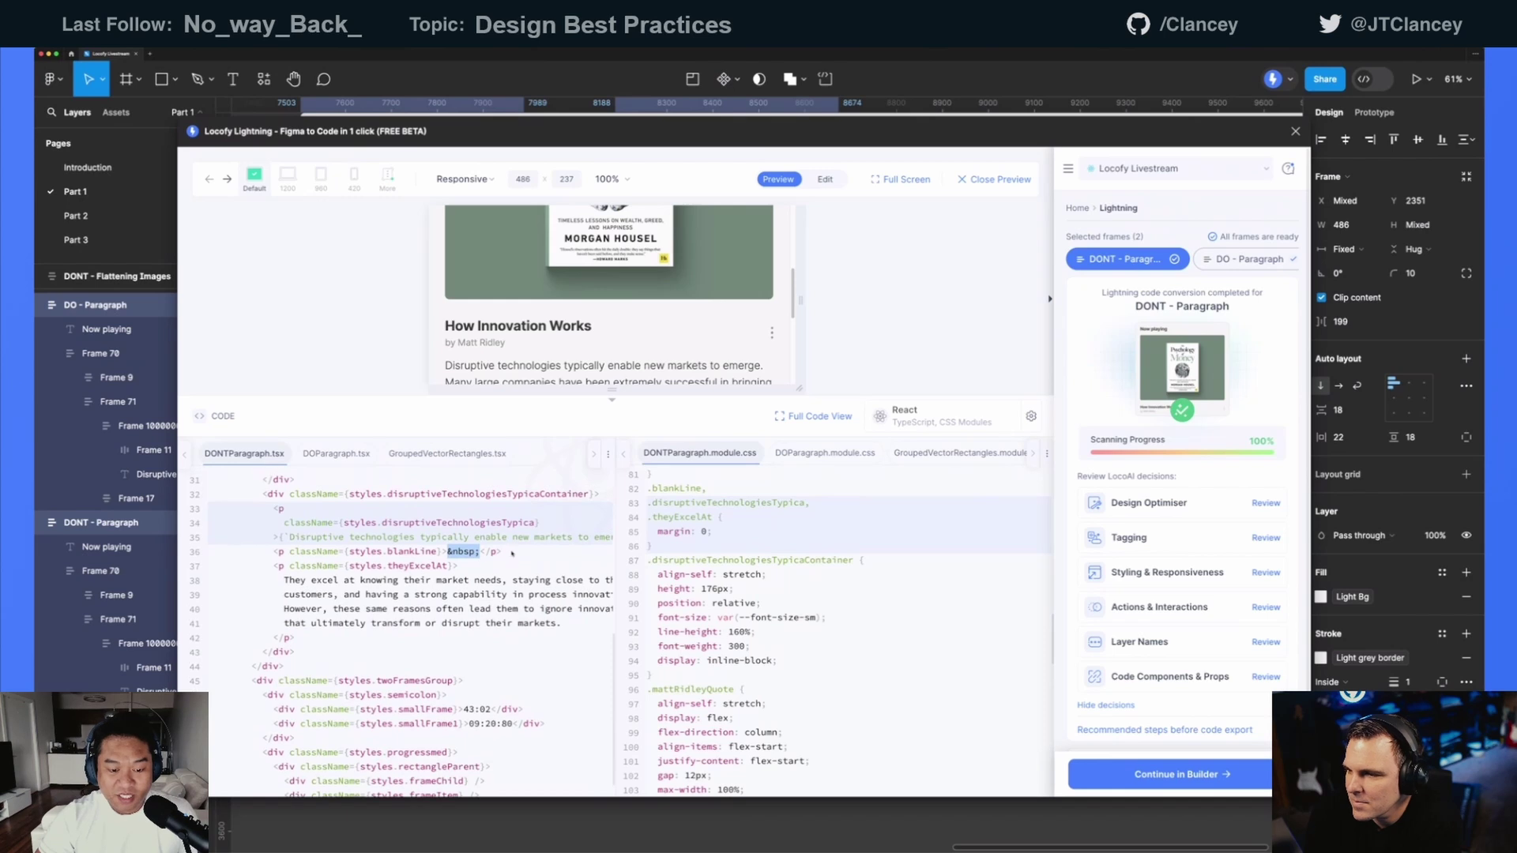
pyautogui.moveTo(503, 551); pyautogui.dragTo(274, 551)
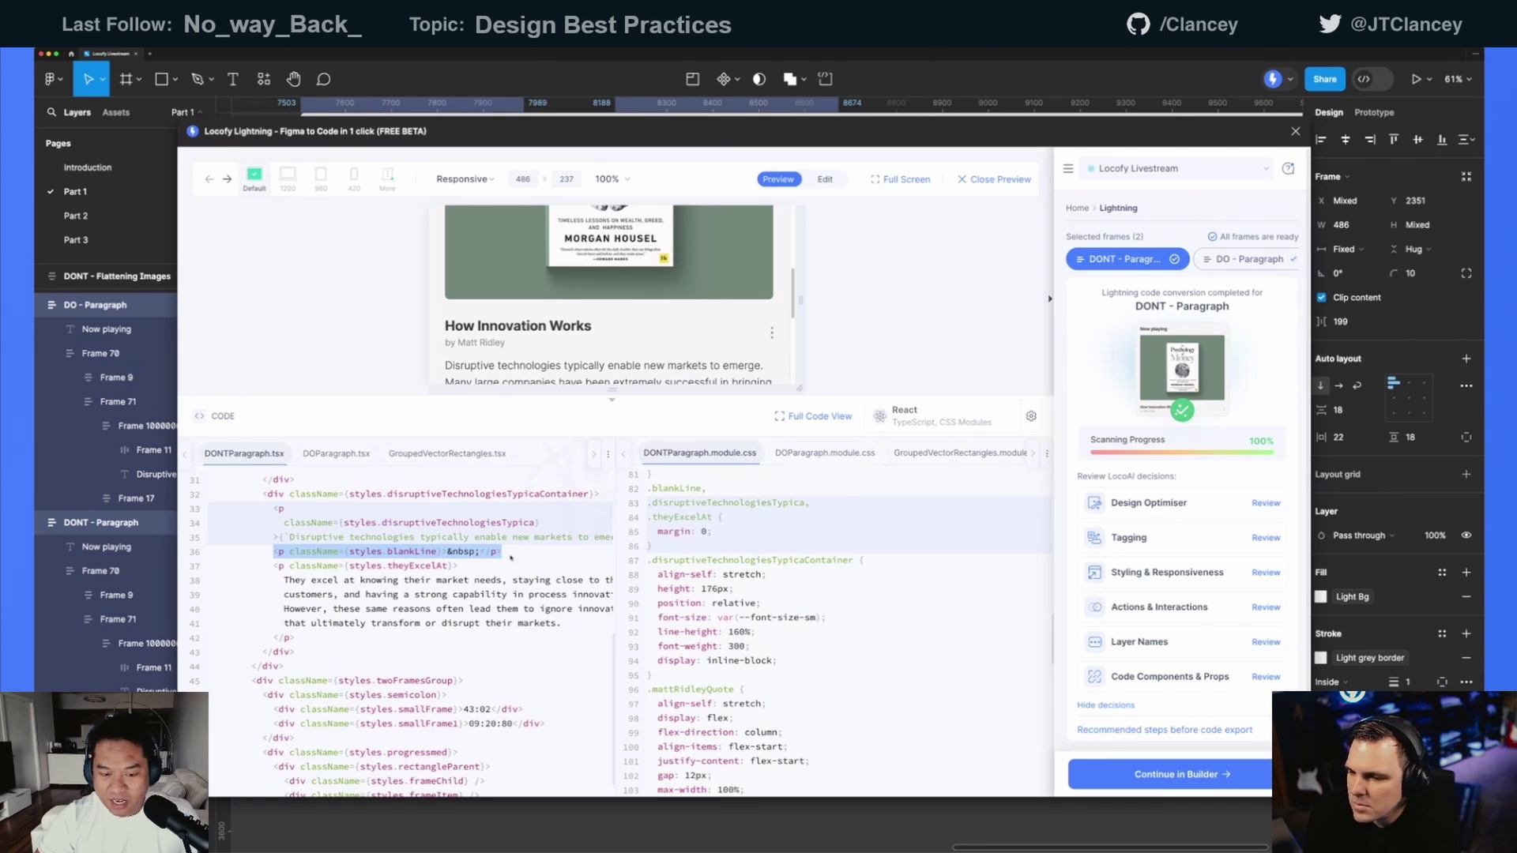
# - Switch the preview to DO - Paragraph, locate the code for its first body paragraph, and enlarge the code area
pyautogui.moveTo(612, 399); pyautogui.dragTo(639, 532)
pyautogui.click(1223, 261)
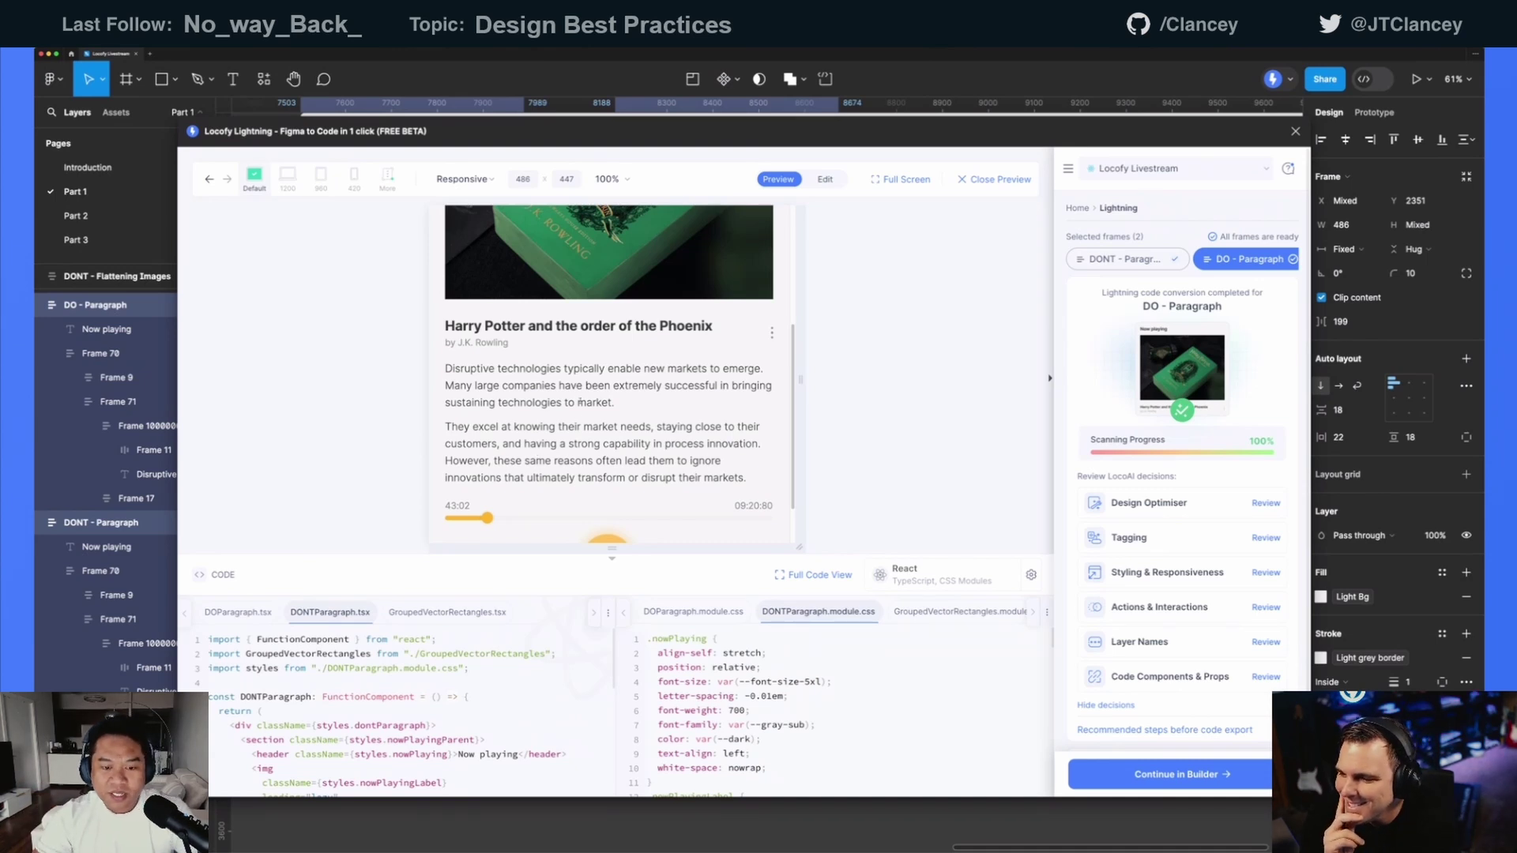
pyautogui.click(609, 403)
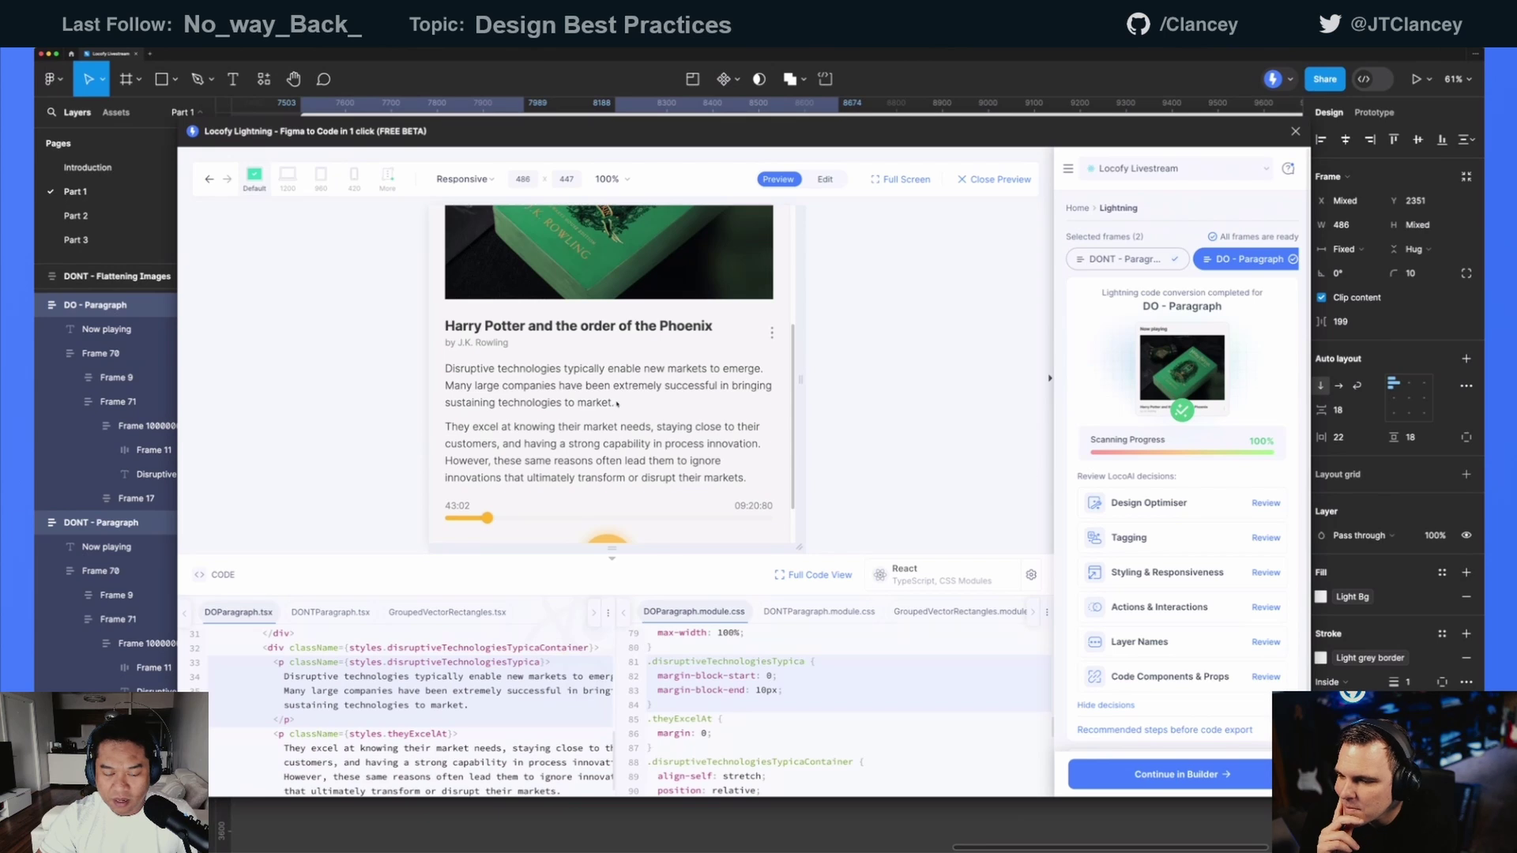
pyautogui.scroll(-1, 415, 677)
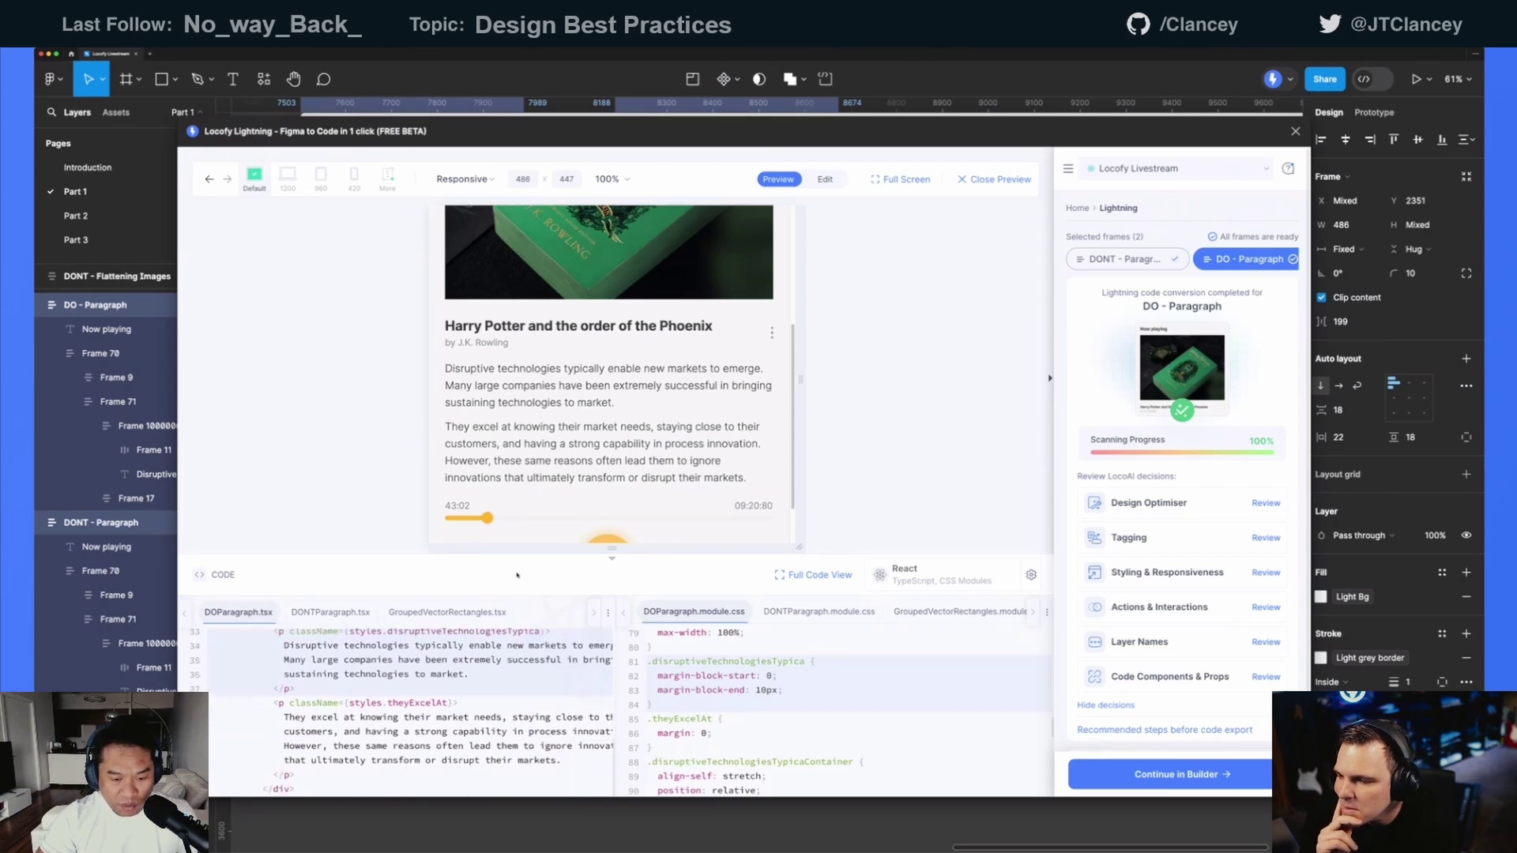
pyautogui.moveTo(529, 559); pyautogui.dragTo(529, 422)
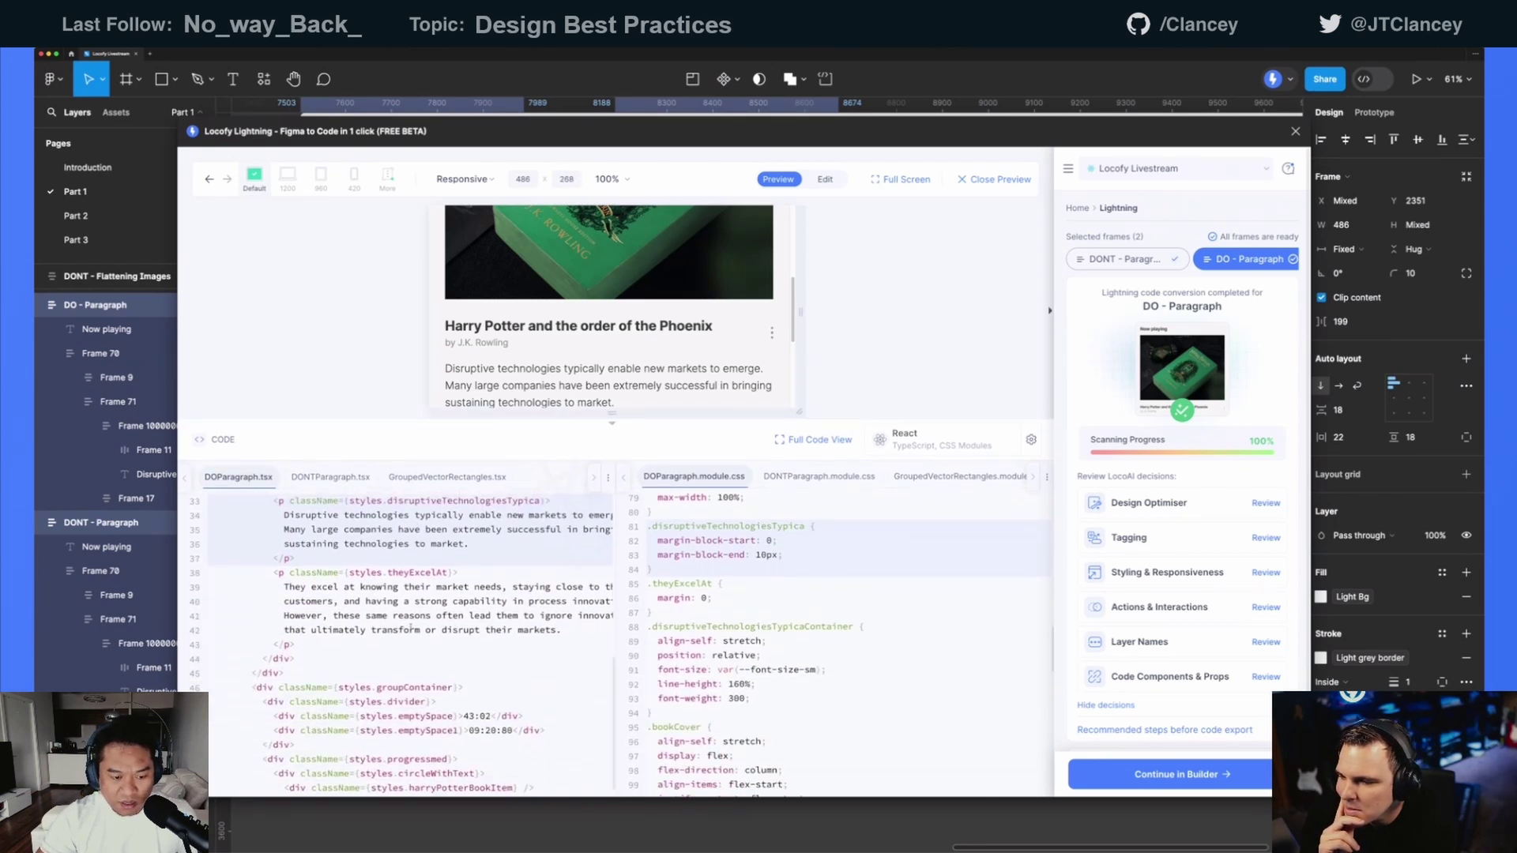
# - Highlight the text of the first and second body paragraphs in DOParagraph.tsx for examination, and enlarge the preview area again
pyautogui.moveTo(461, 553); pyautogui.dragTo(282, 520)
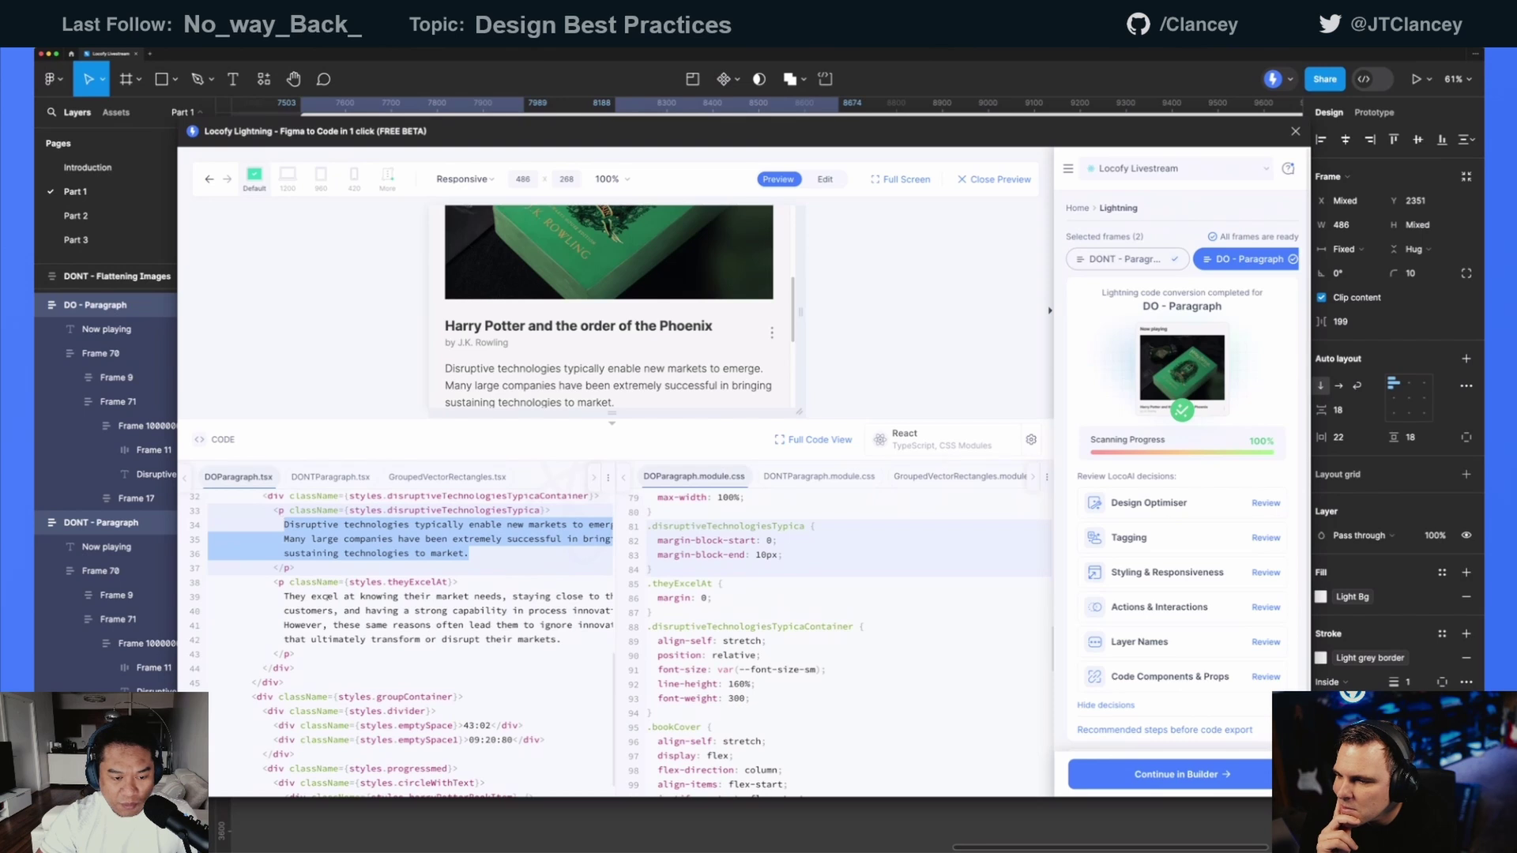
pyautogui.moveTo(285, 596); pyautogui.dragTo(561, 640)
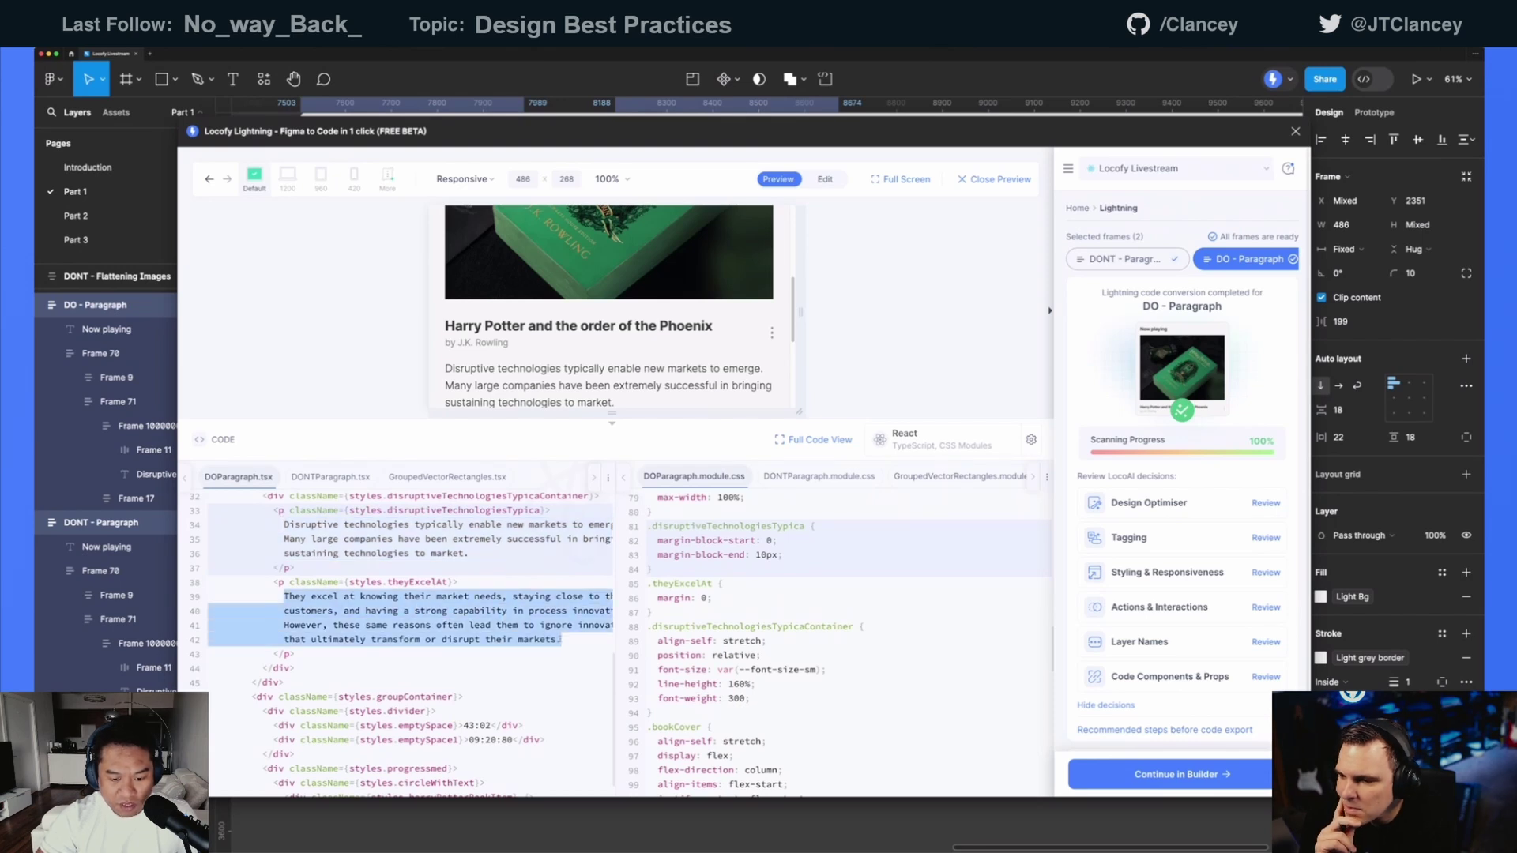
pyautogui.click(467, 598)
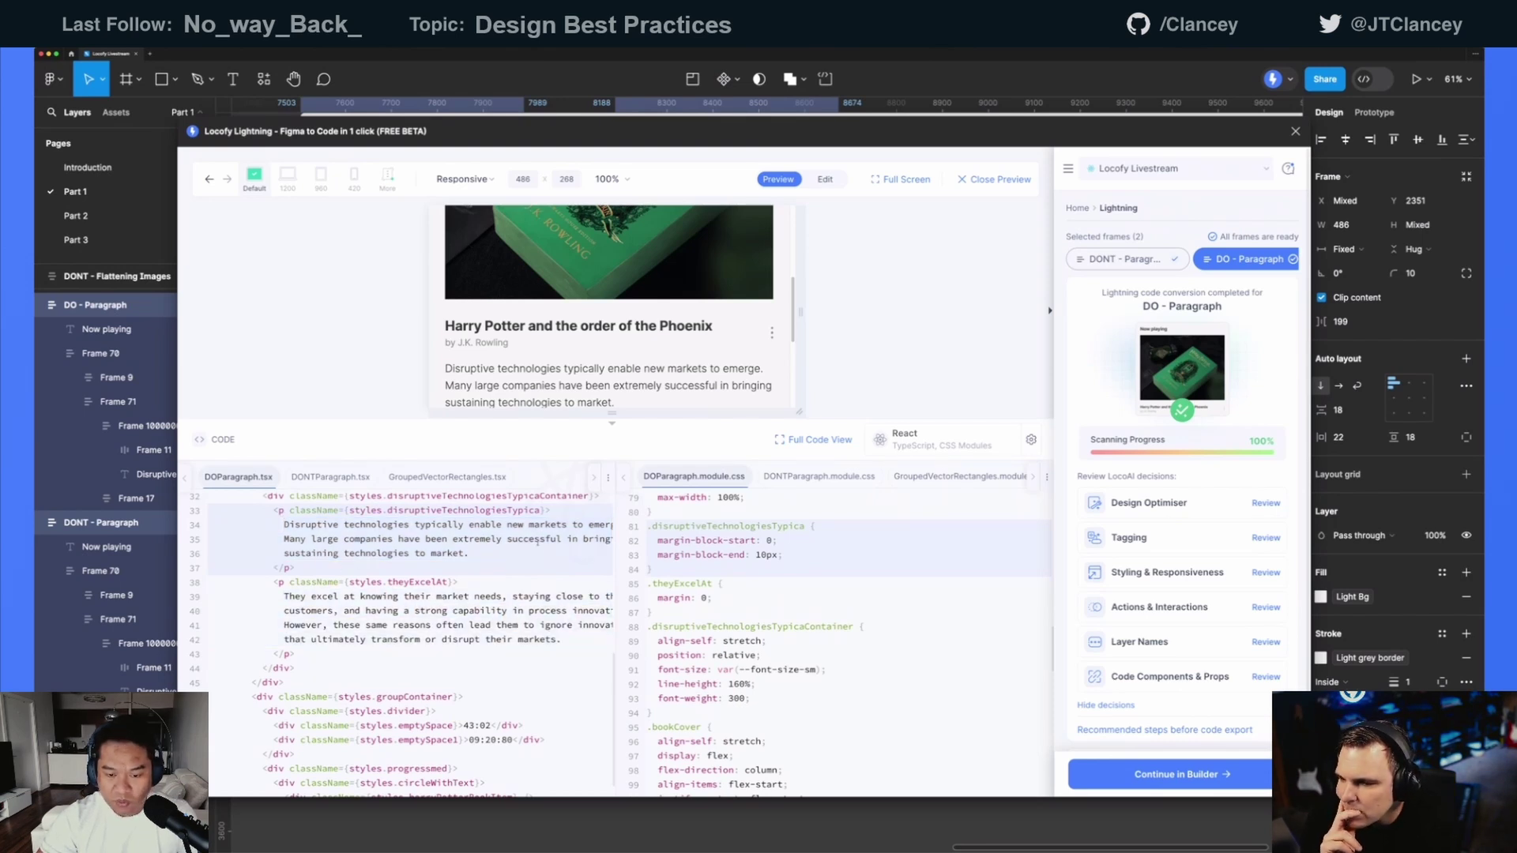
pyautogui.scroll(1, 656, 543)
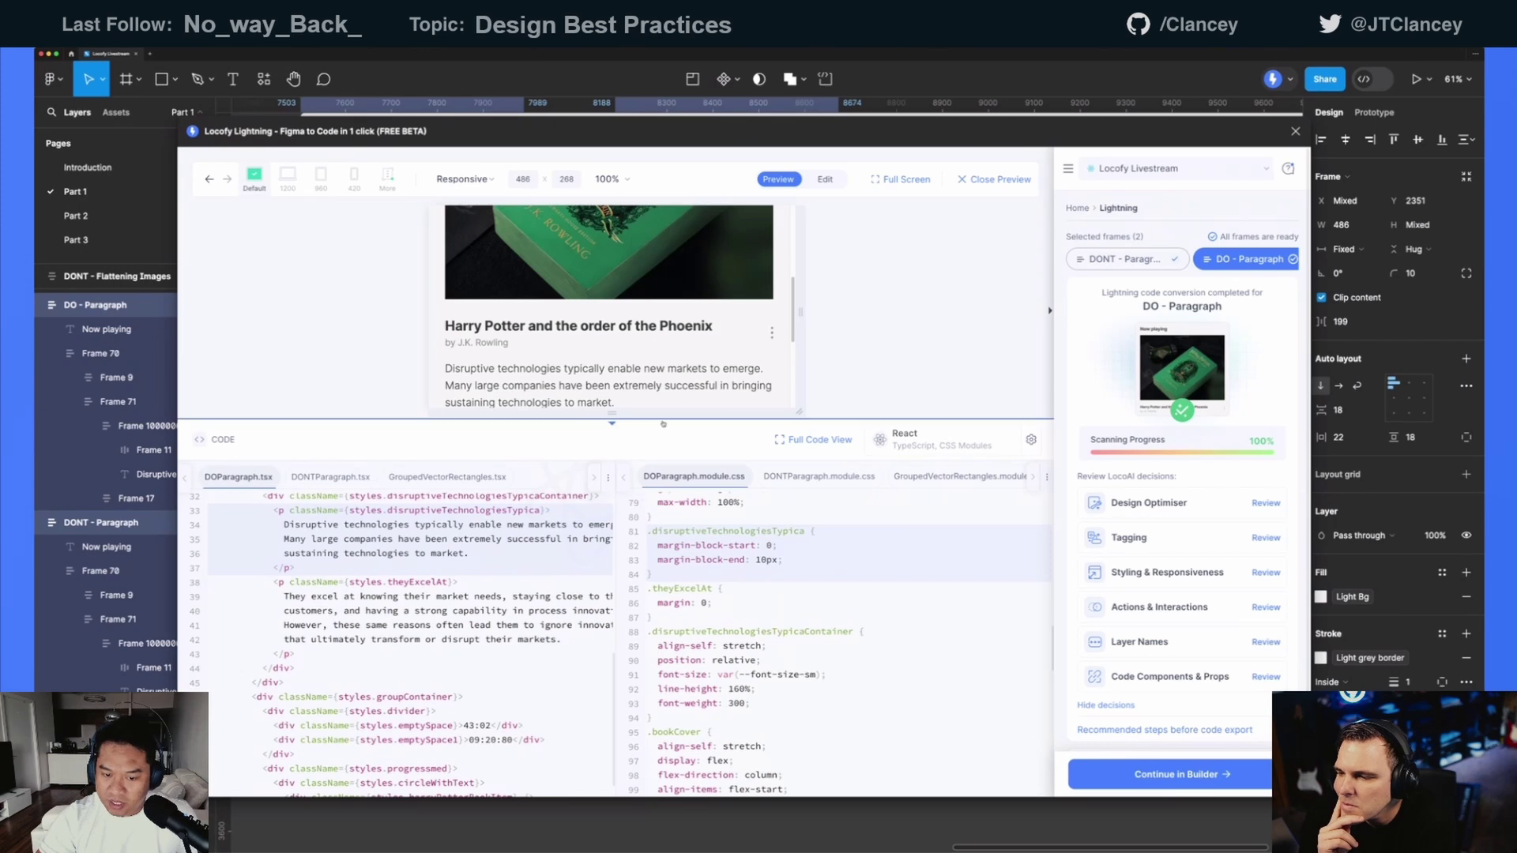
pyautogui.moveTo(666, 421); pyautogui.dragTo(663, 573)
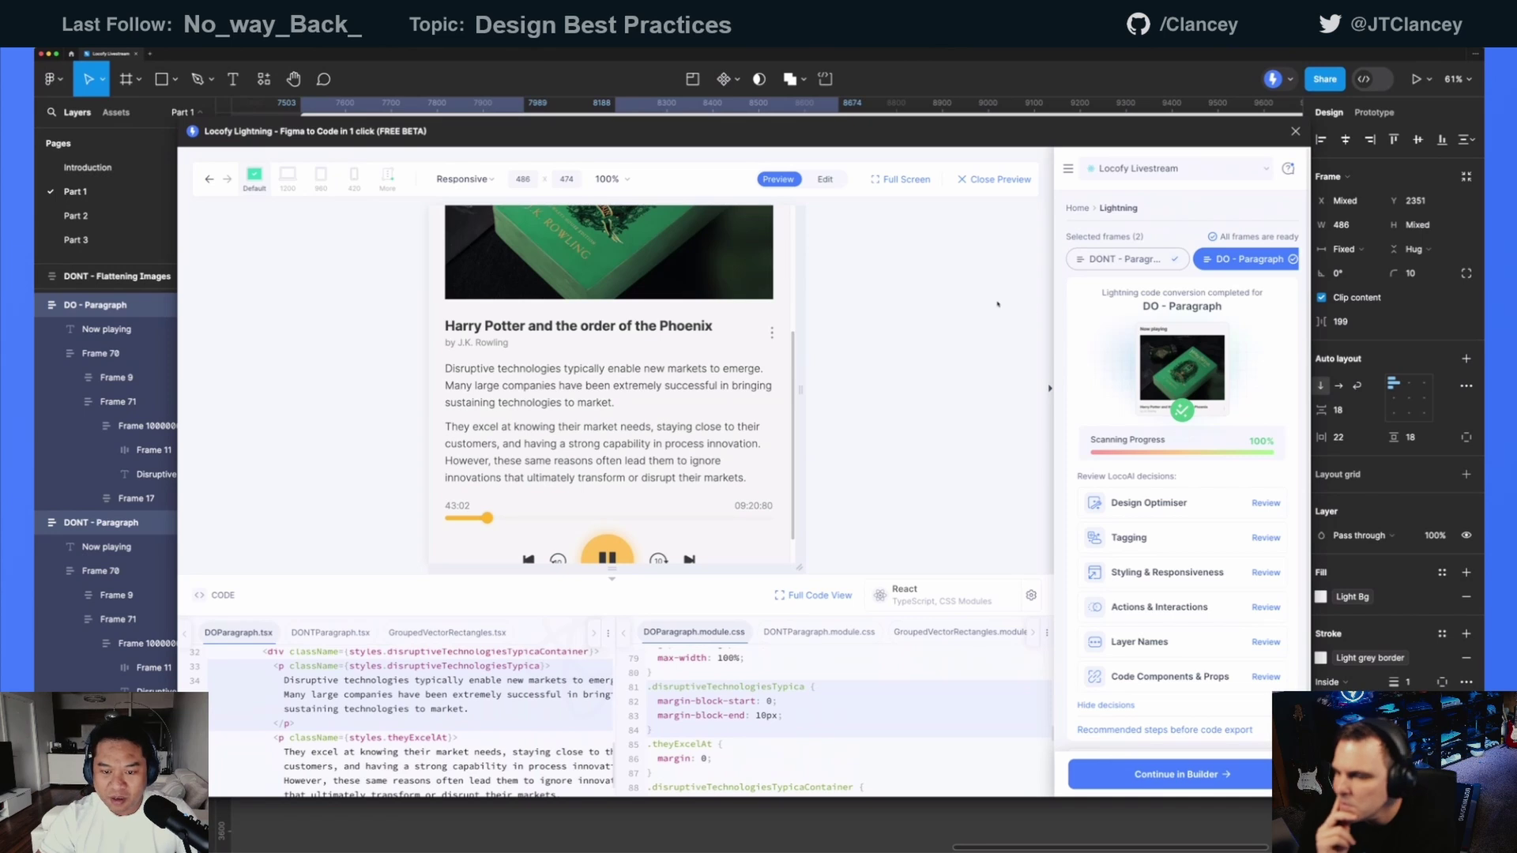
# - Return Locofy Lightning to its home screen and clear the frame selection on the Part 1 page
pyautogui.moveTo(1037, 137); pyautogui.dragTo(1024, 135)
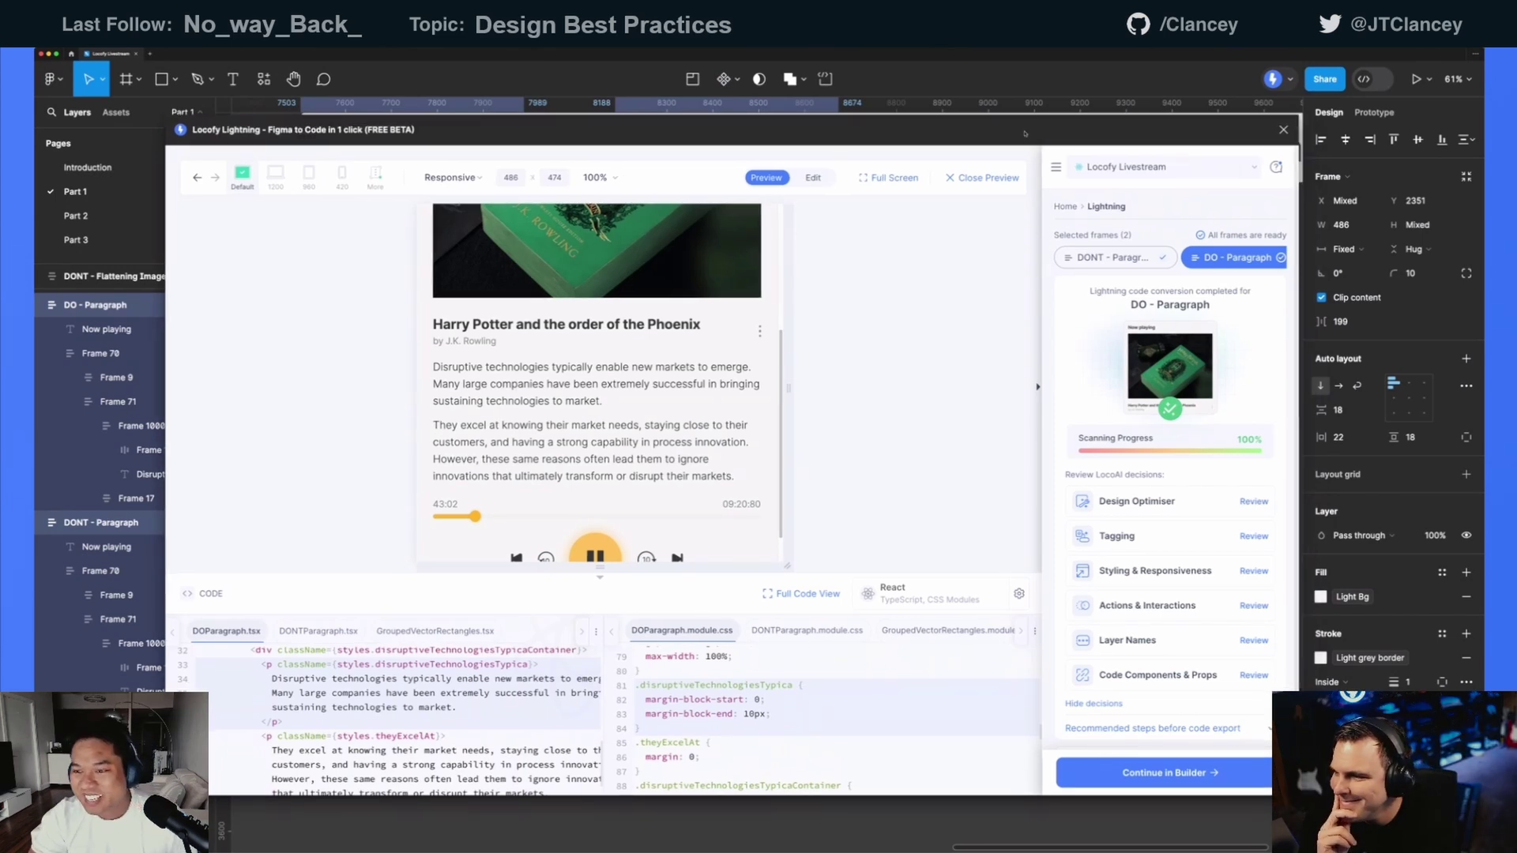
pyautogui.click(1065, 208)
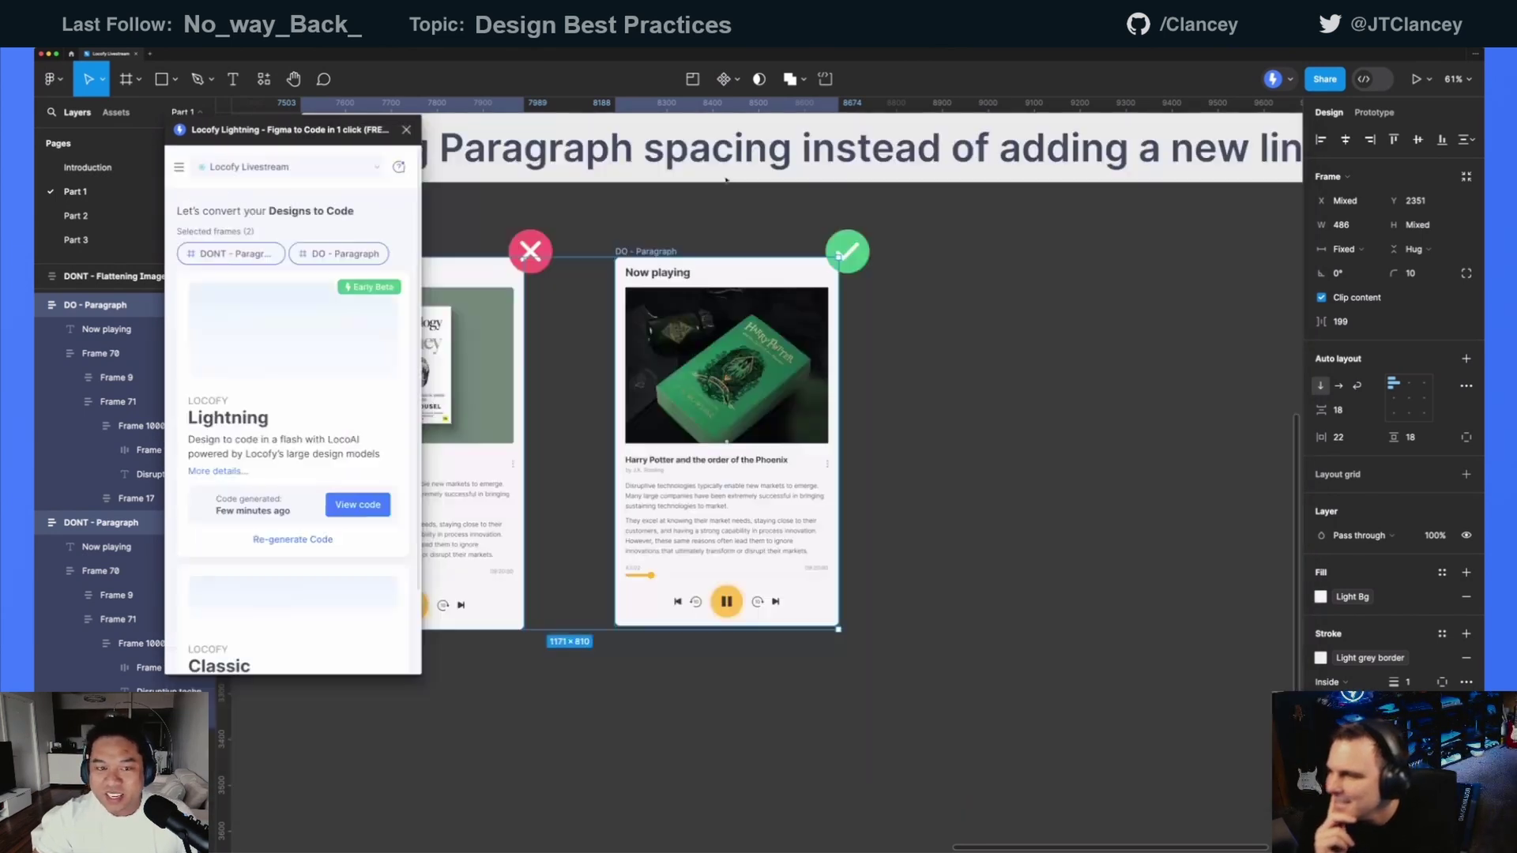
pyautogui.scroll(-8, 686, 358)
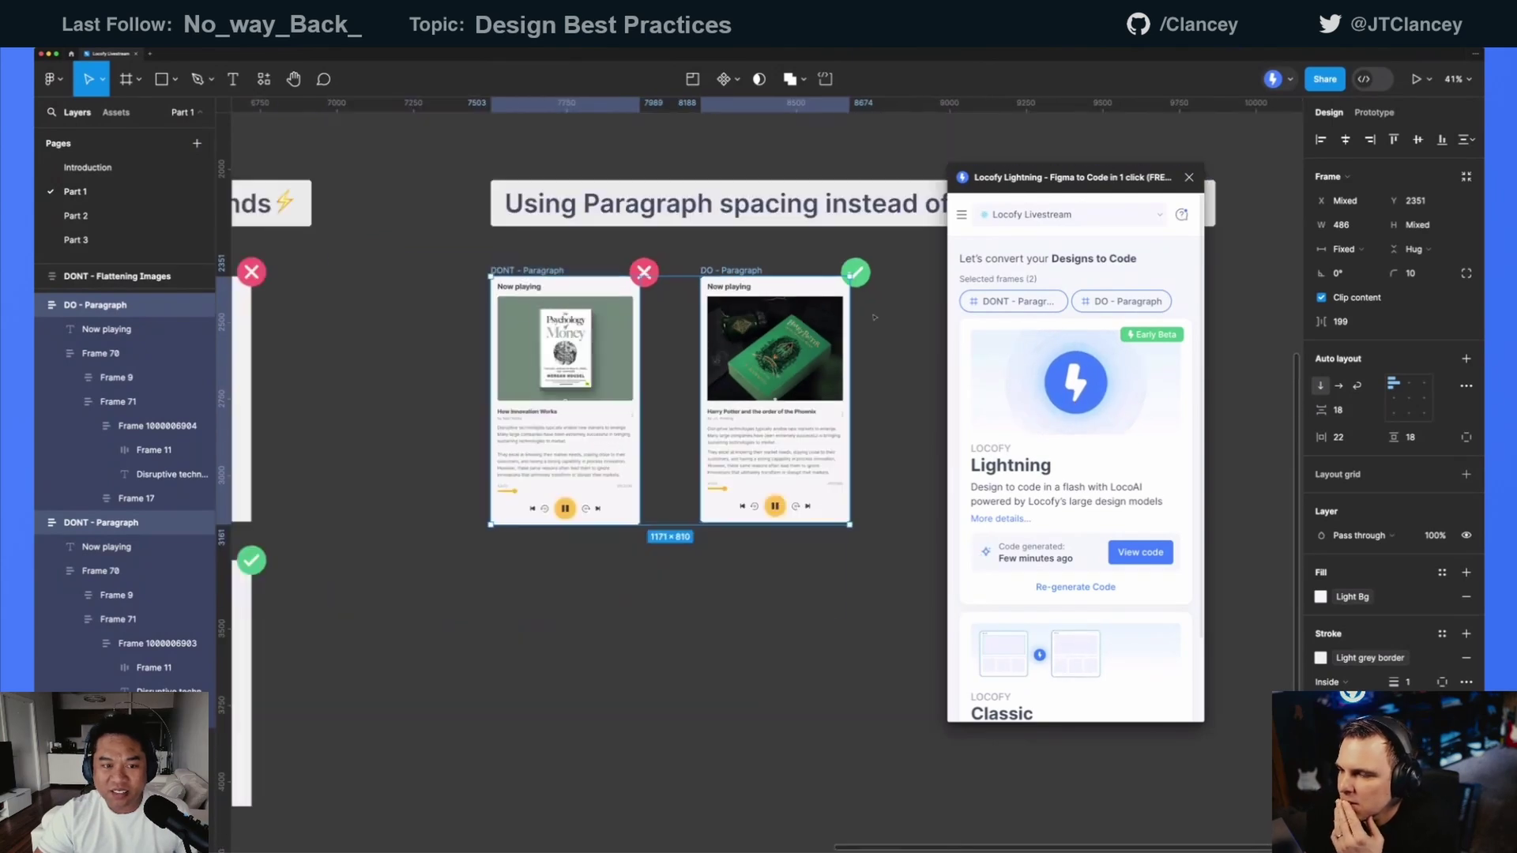
pyautogui.click(766, 350)
pyautogui.scroll(-6, 766, 350)
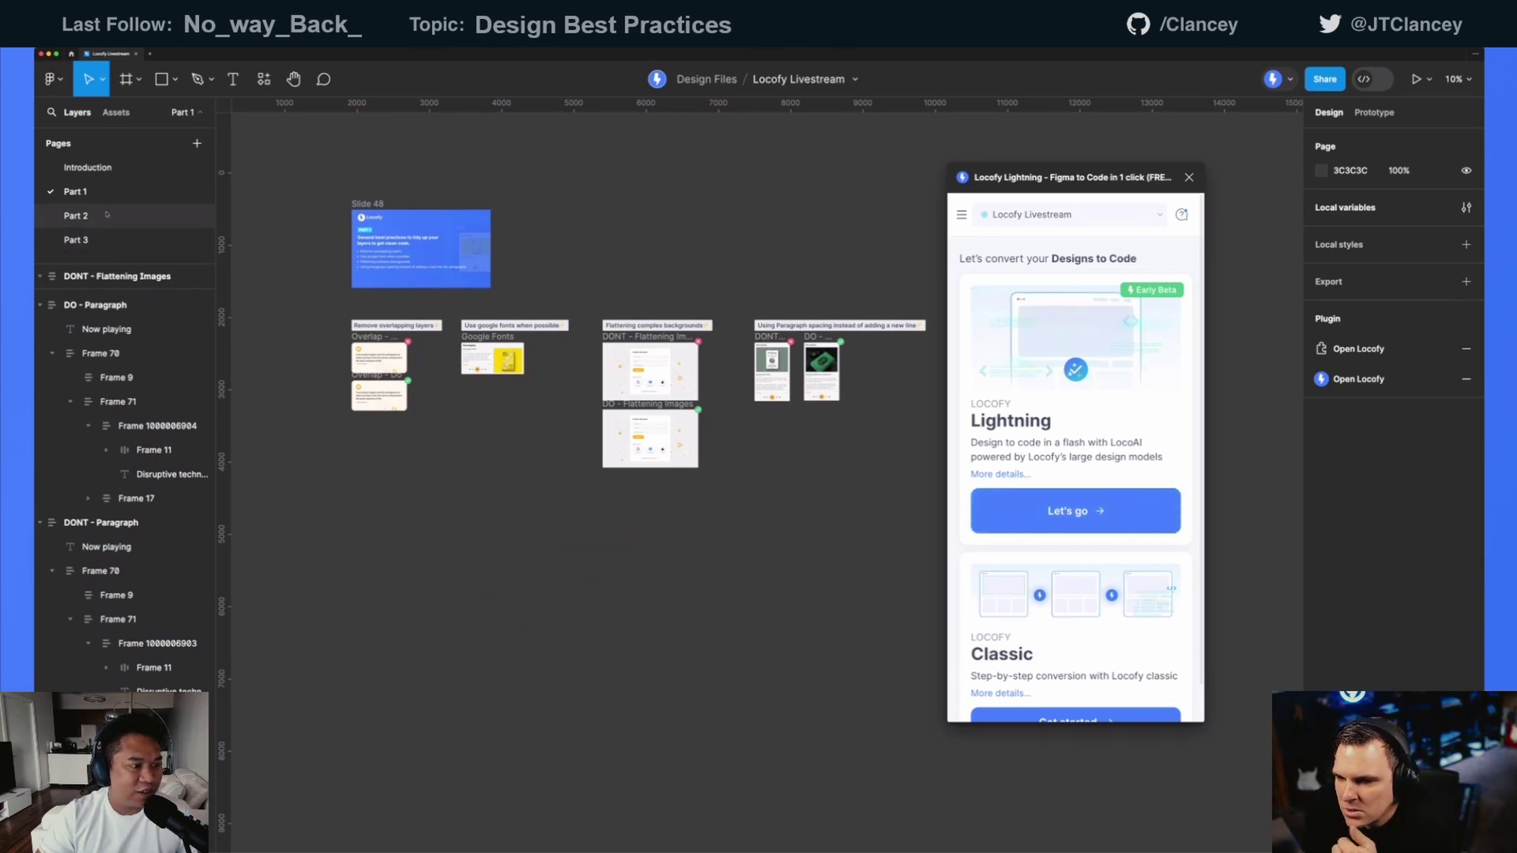
# - Open the Part 2 page and move the Locofy Lightning window clear of the slide
pyautogui.hscroll(-1, 217, 219)
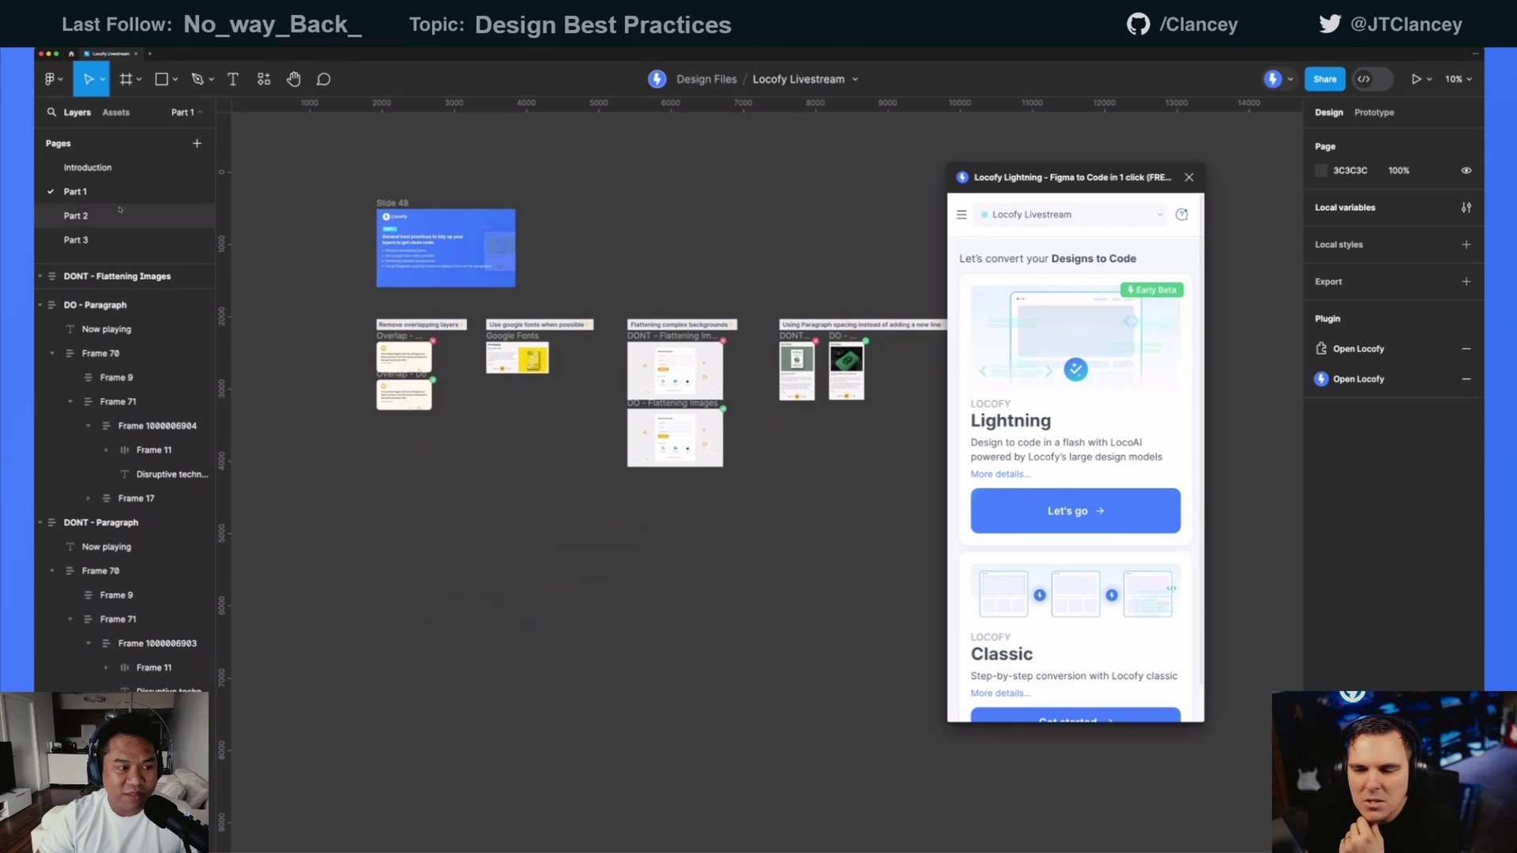
pyautogui.click(79, 216)
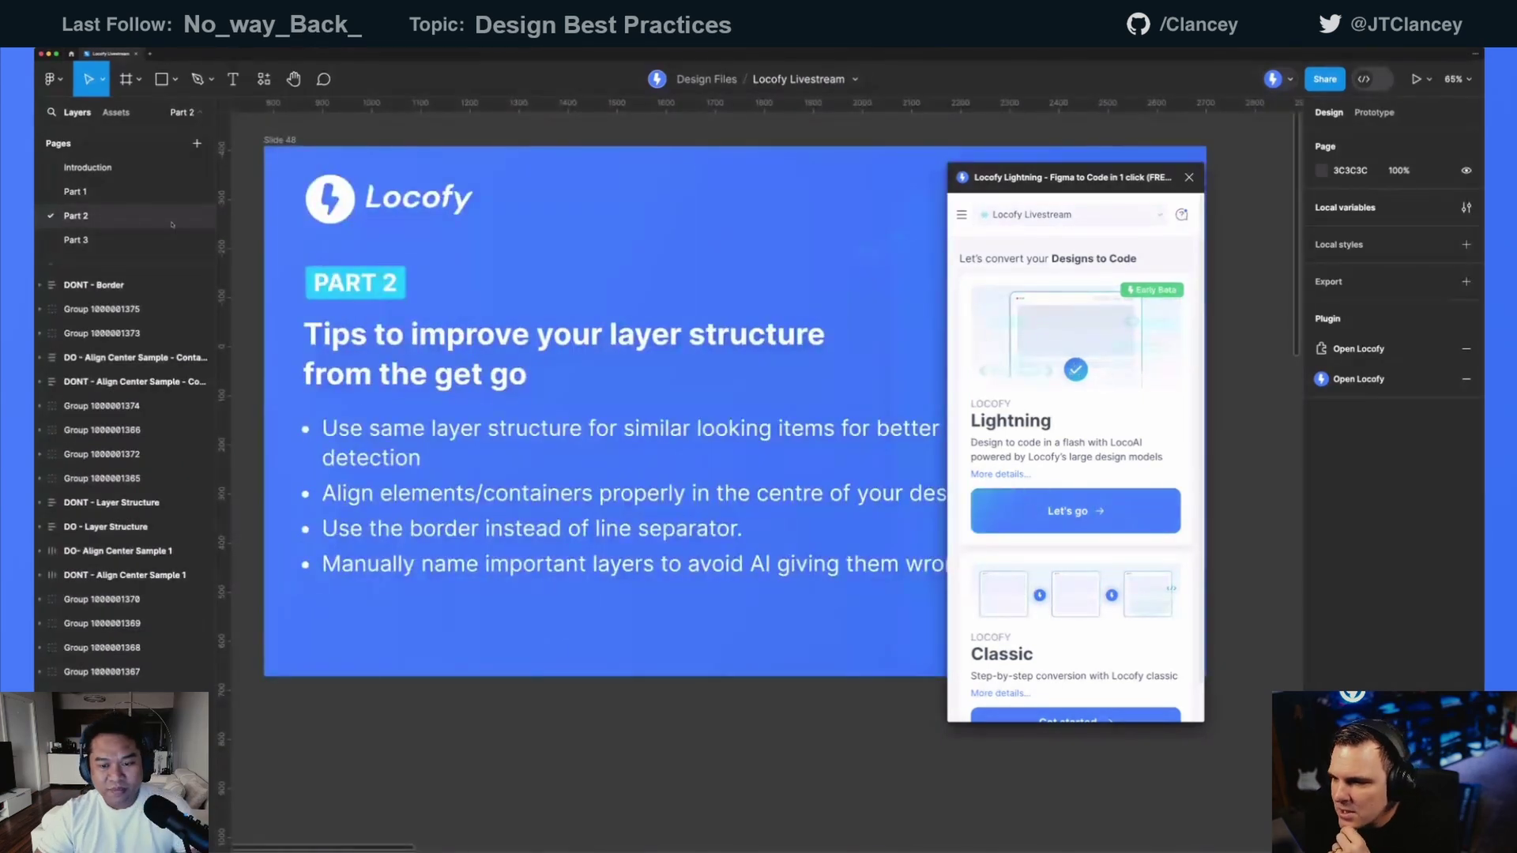
pyautogui.moveTo(1114, 178); pyautogui.dragTo(1393, 196)
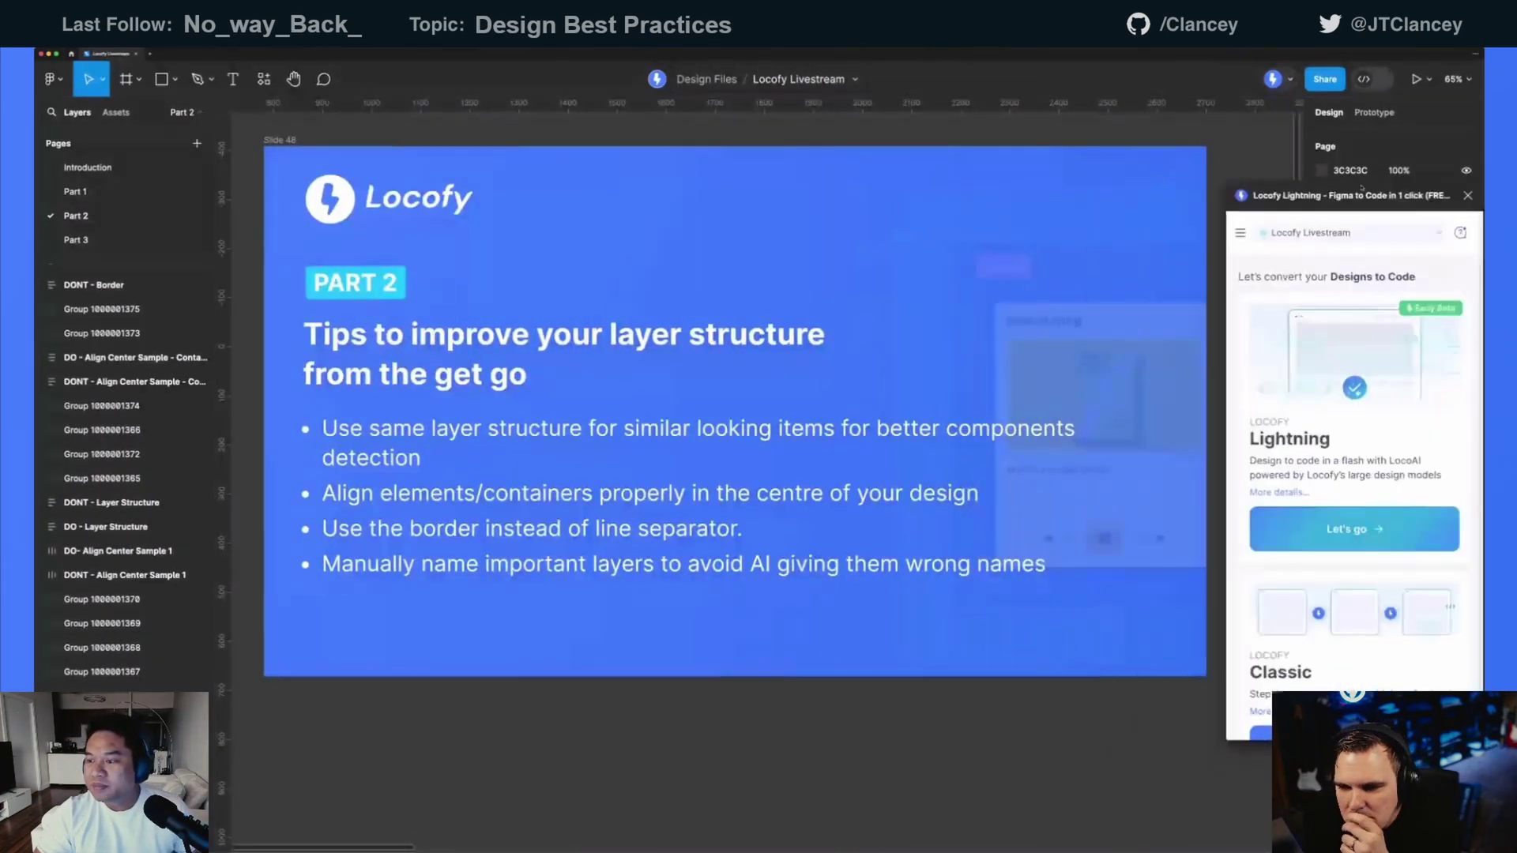
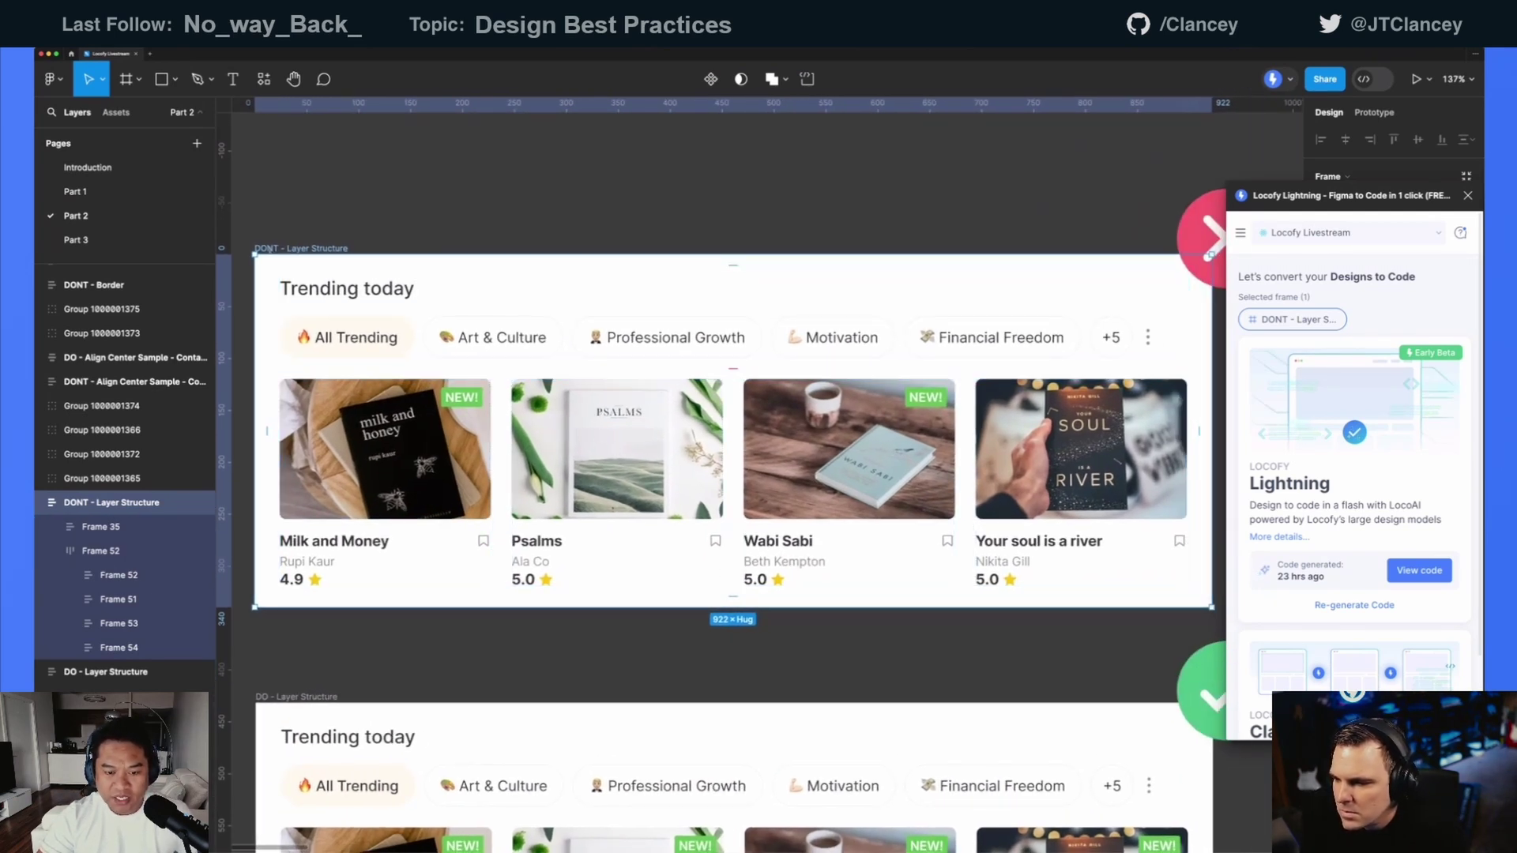
# - Examine the book card frames in DONT - Layer Structure, from Milk and Money to Your soul is a river, and their parent row
pyautogui.doubleClick(449, 469)
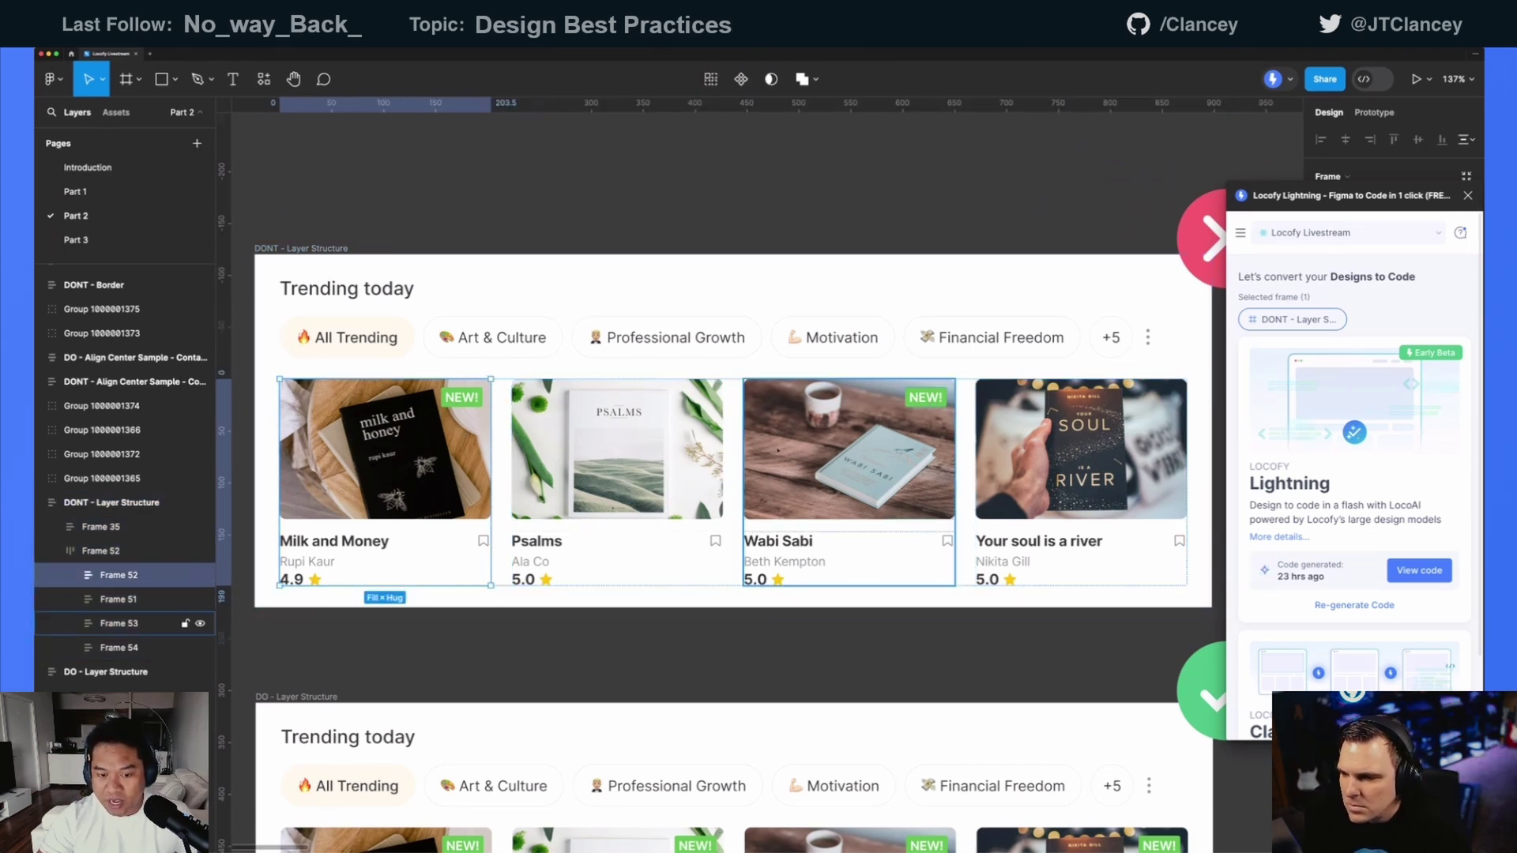
pyautogui.press('Tab')
pyautogui.click(1082, 466)
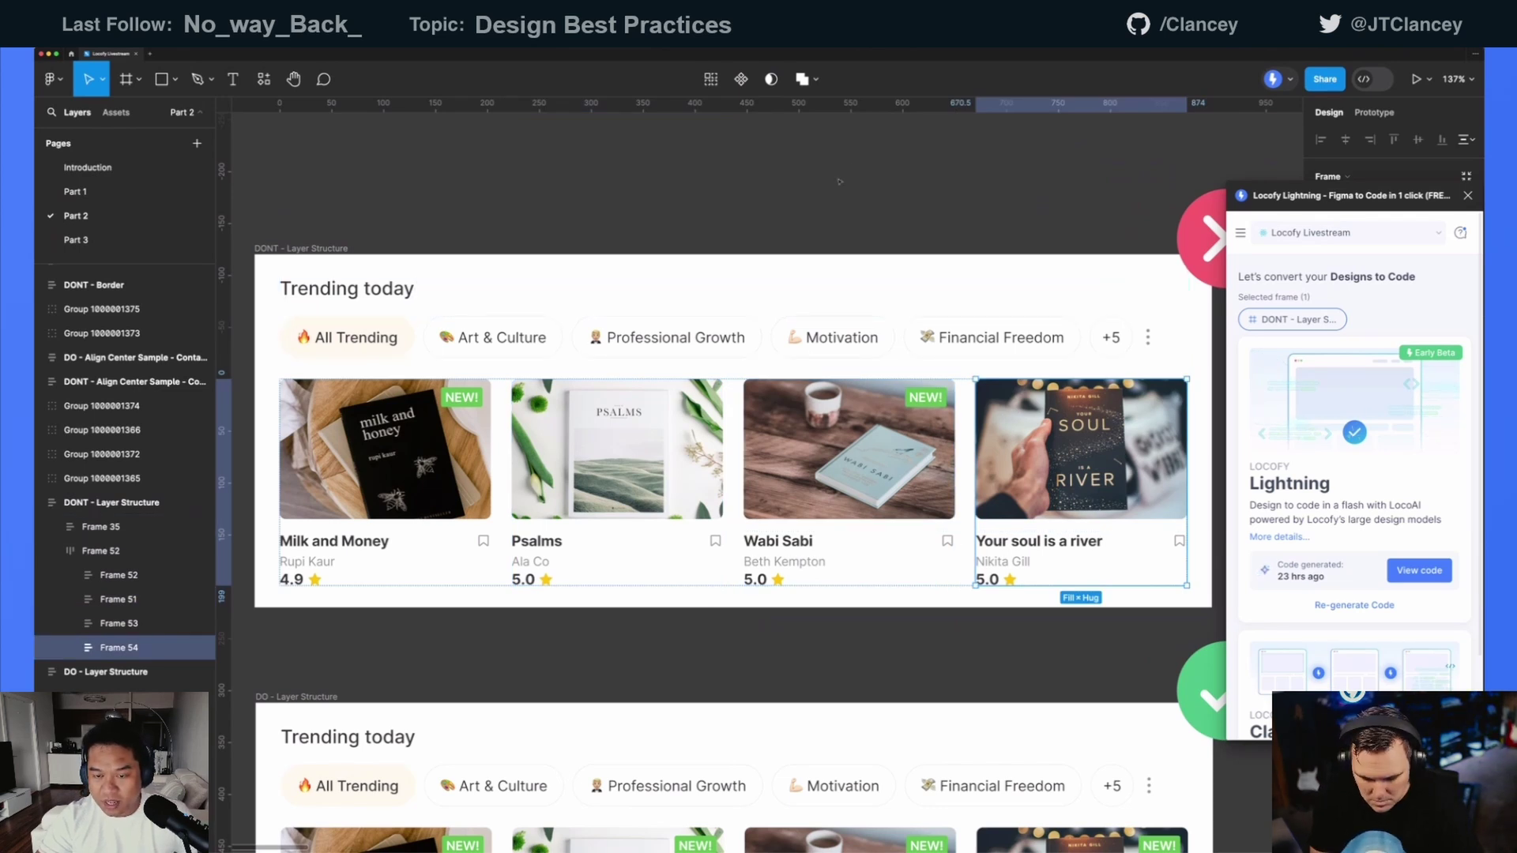
pyautogui.click(814, 217)
pyautogui.scroll(1, 814, 217)
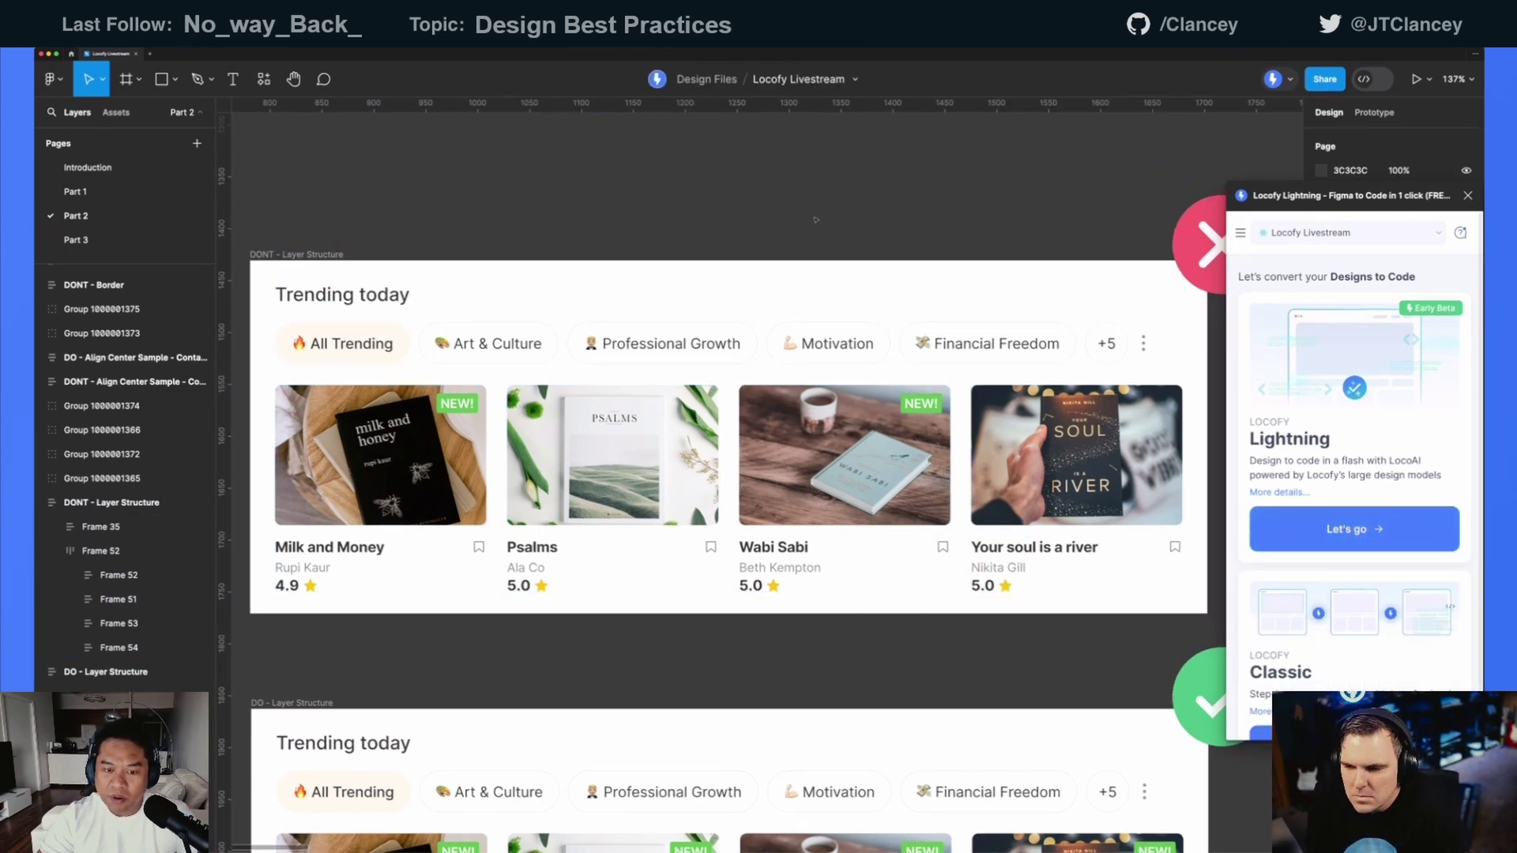
pyautogui.scroll(-1, 816, 219)
pyautogui.click(102, 551)
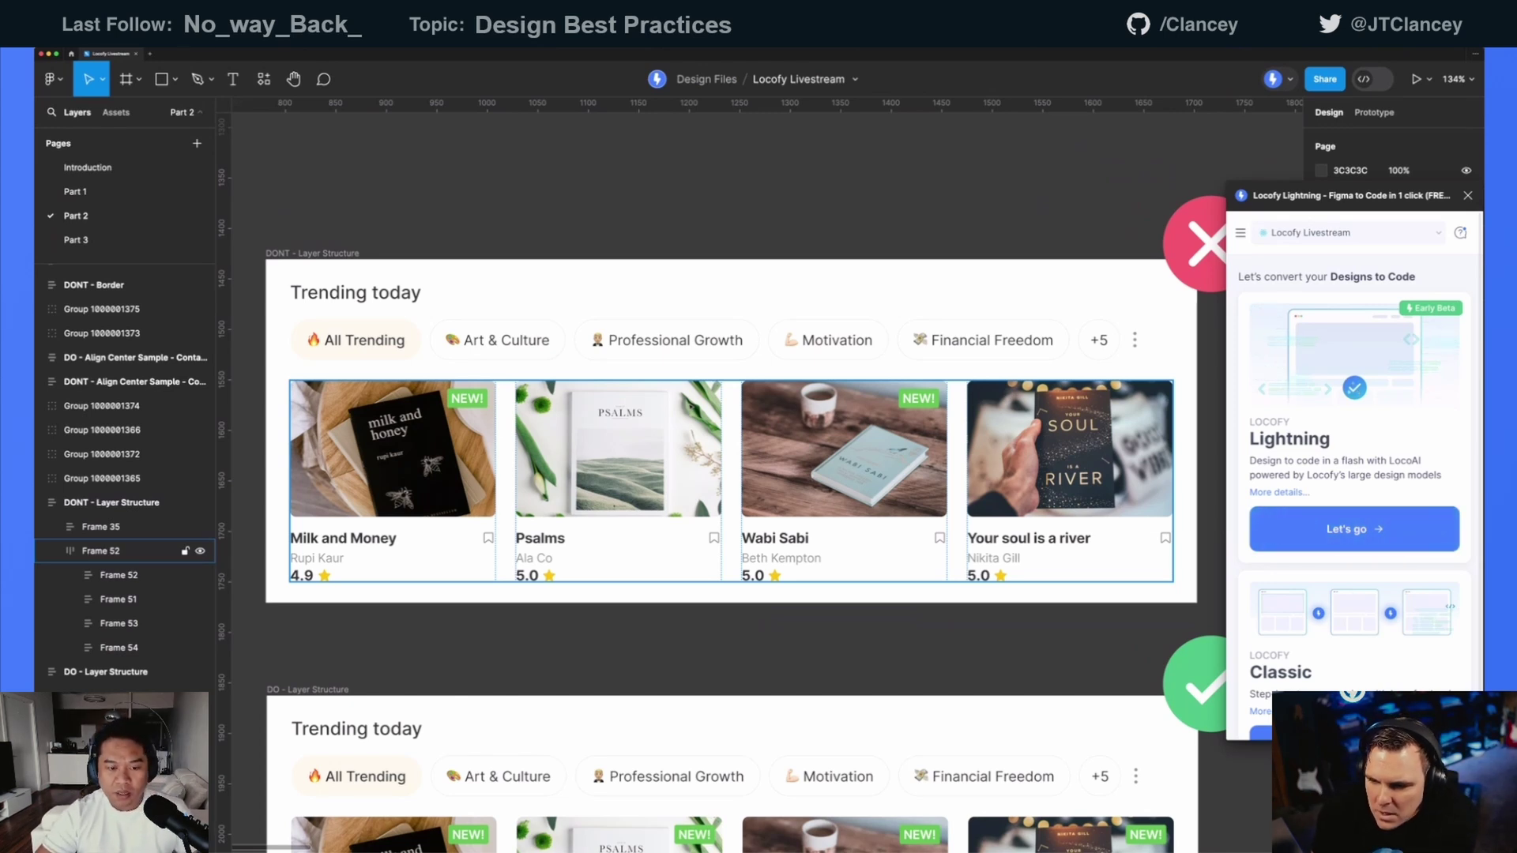
pyautogui.click(674, 214)
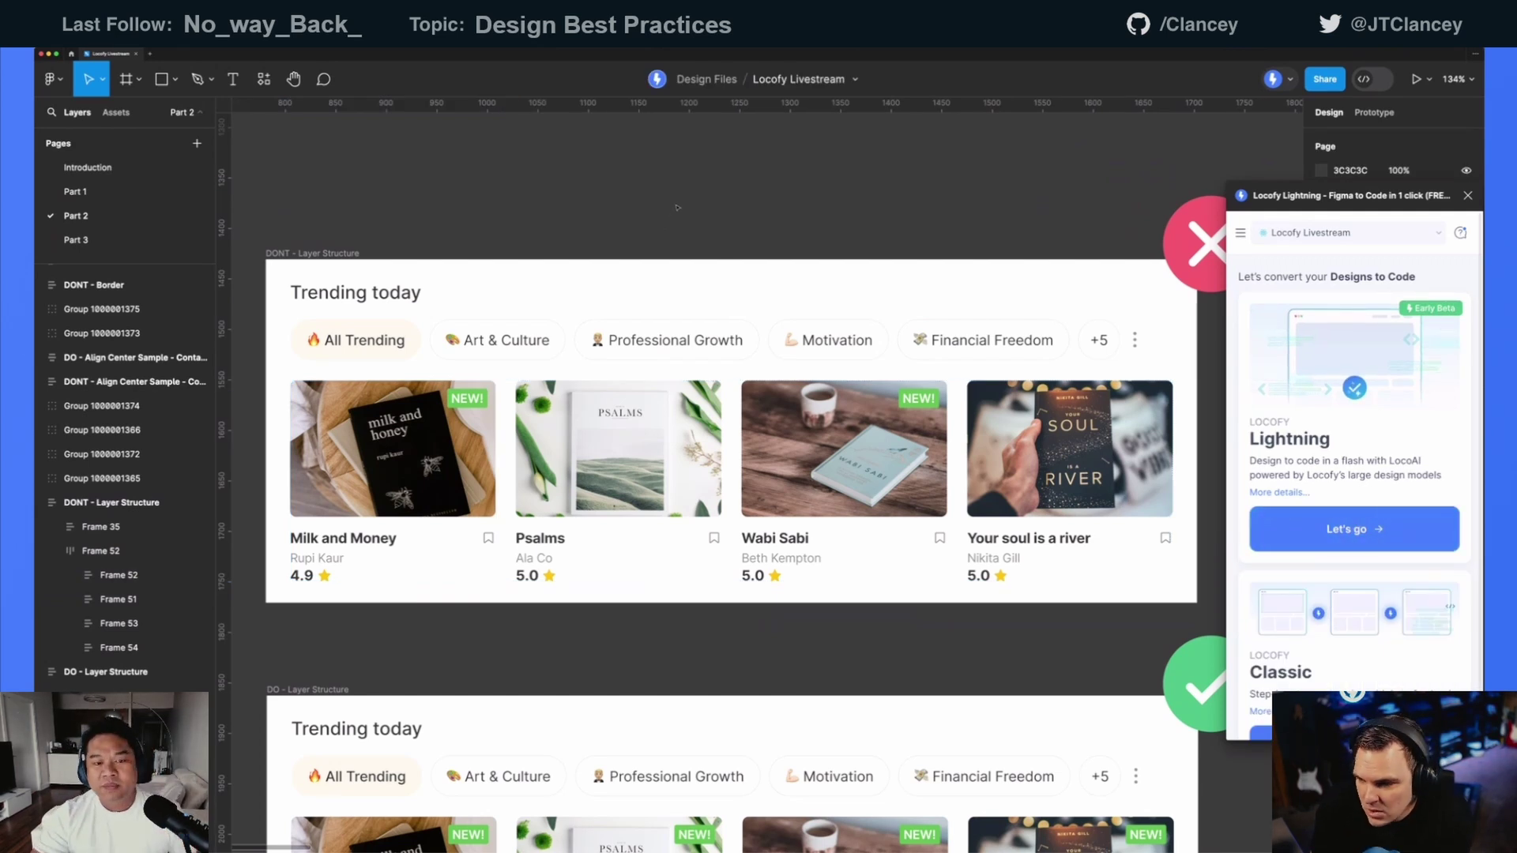
# - Compare the book cards of DONT - Layer Structure with those of DO - Layer Structure on the canvas
pyautogui.scroll(-2, 677, 208)
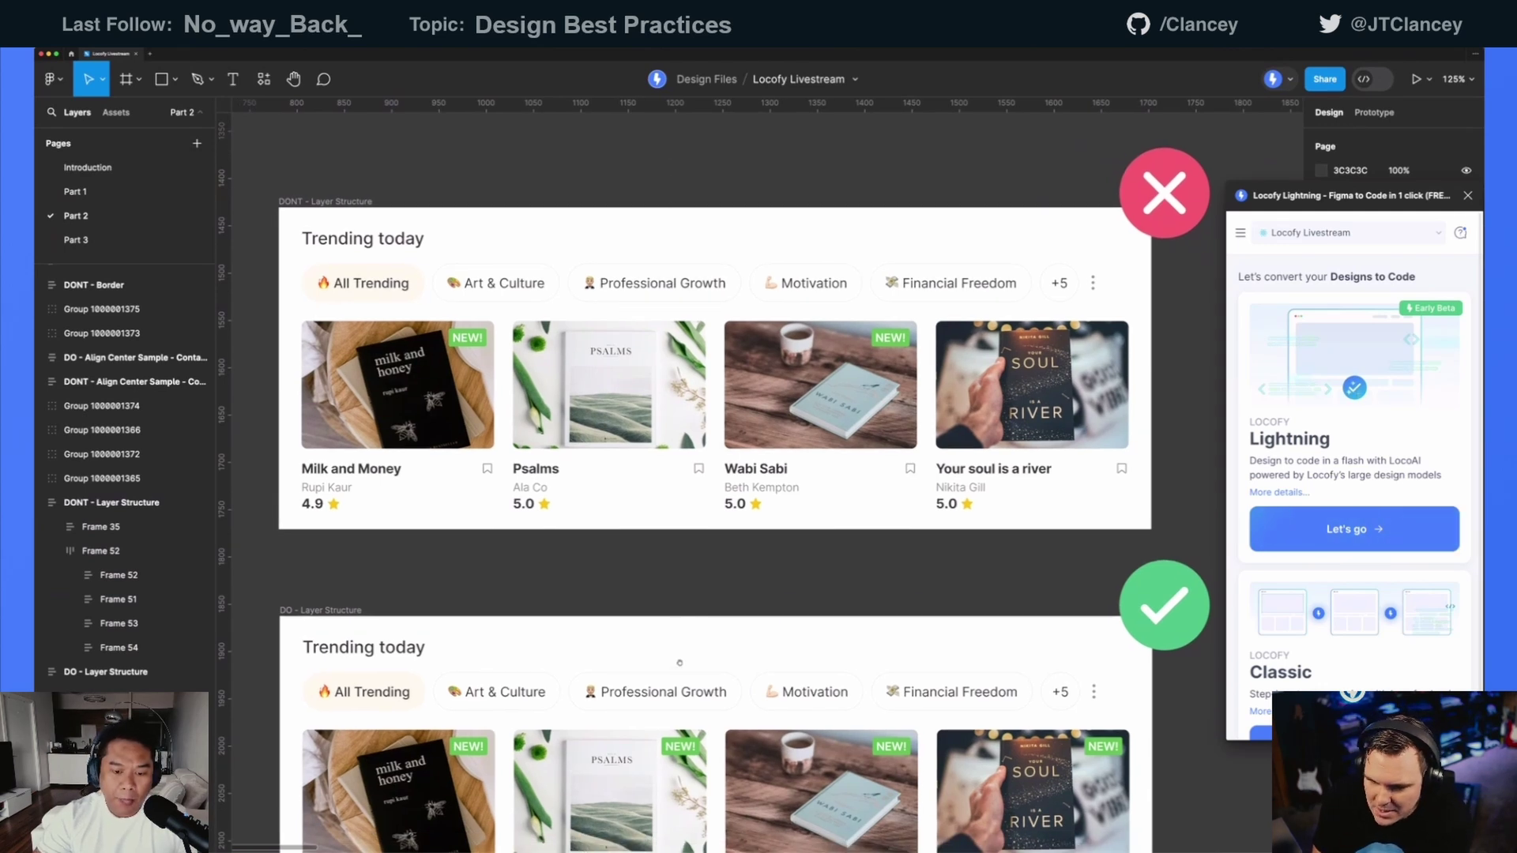
pyautogui.scroll(-1, 693, 601)
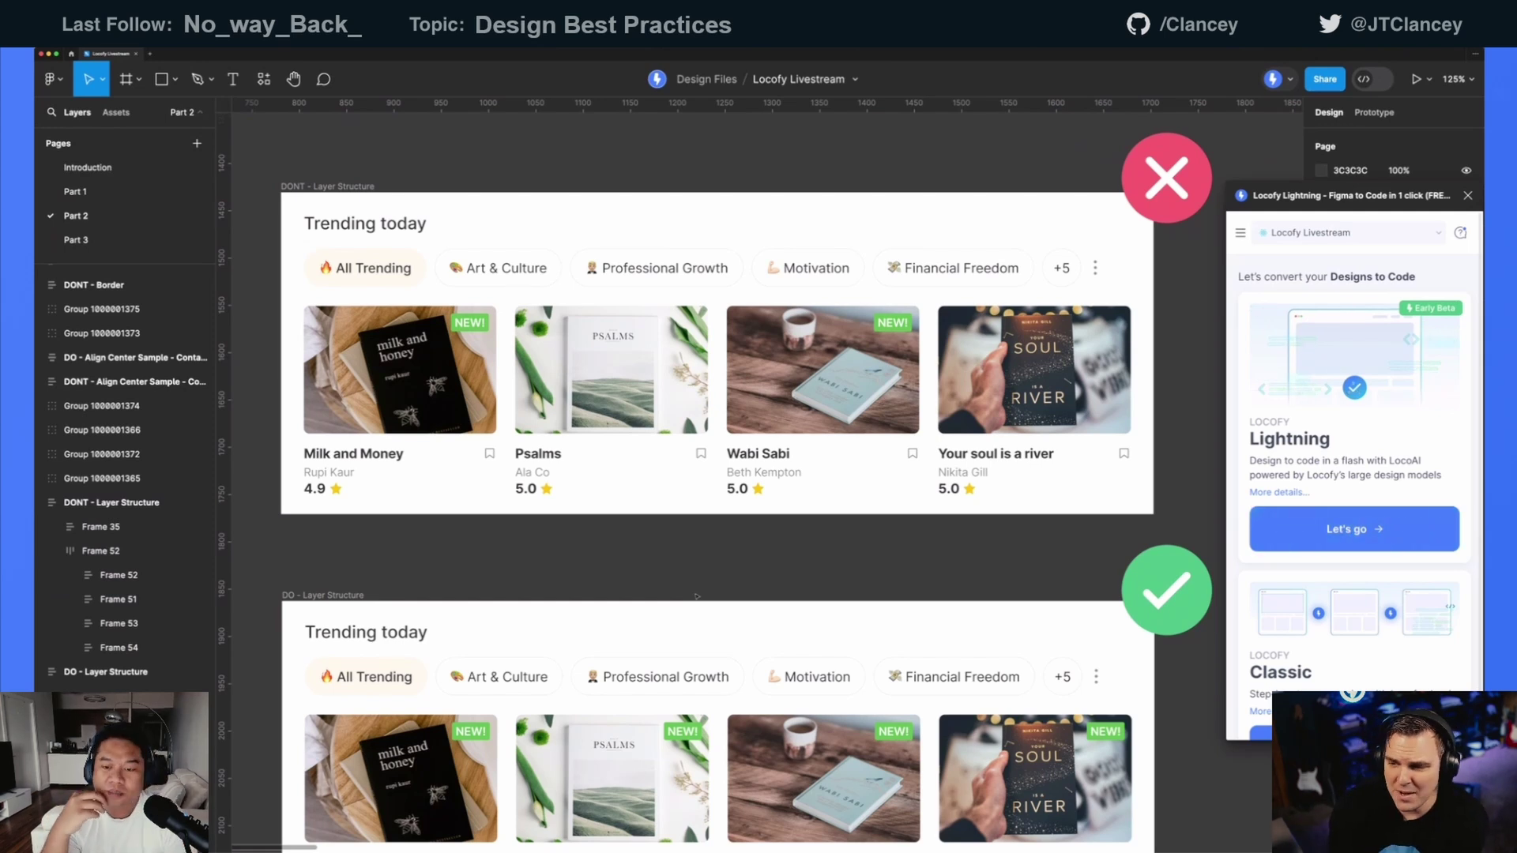
pyautogui.scroll(-3, 696, 596)
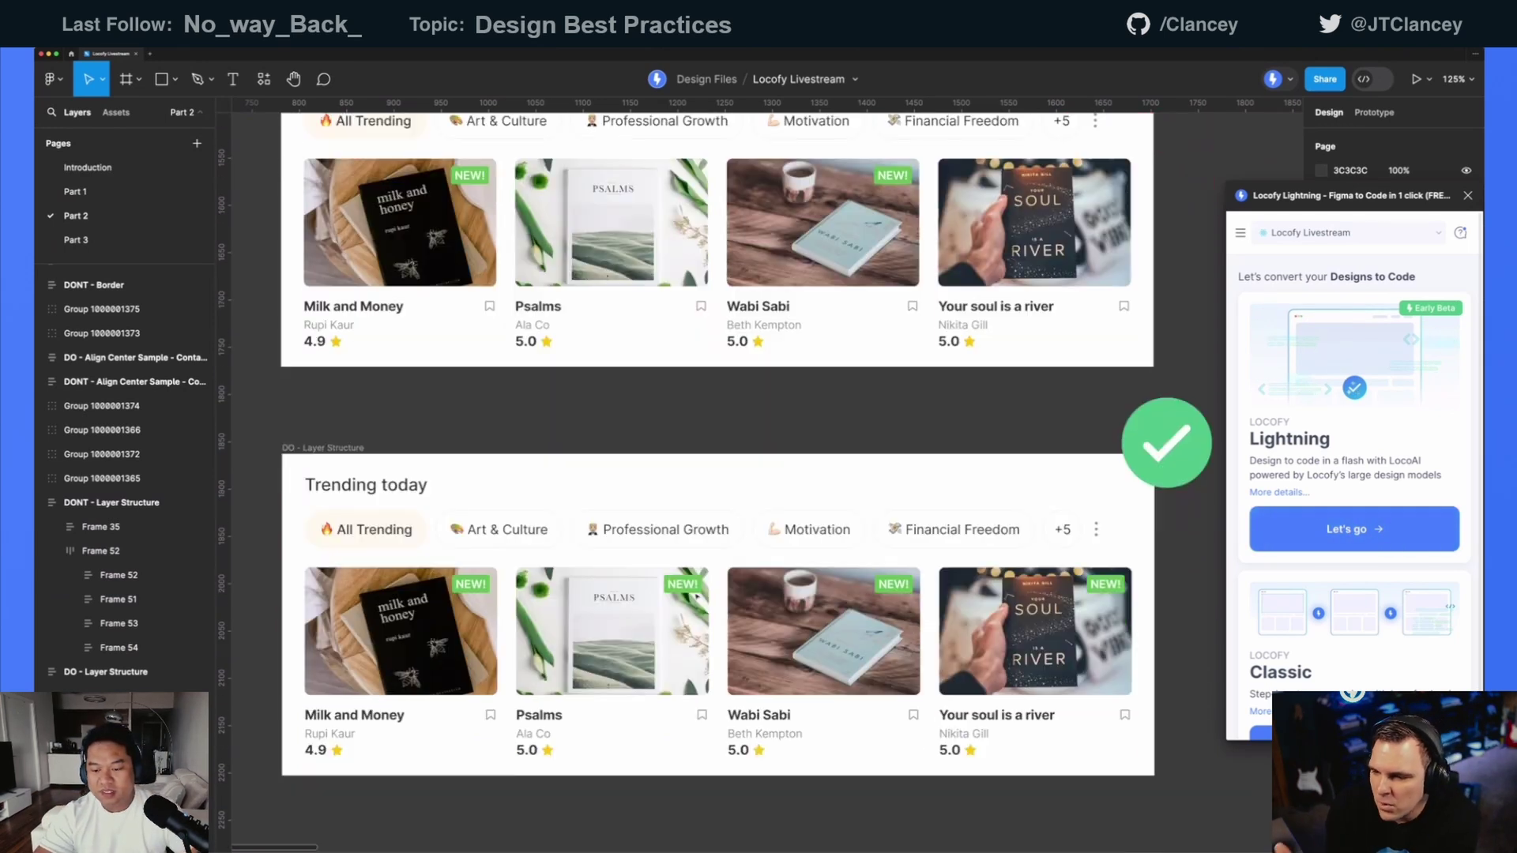
pyautogui.scroll(2, 744, 419)
pyautogui.scroll(-2, 745, 420)
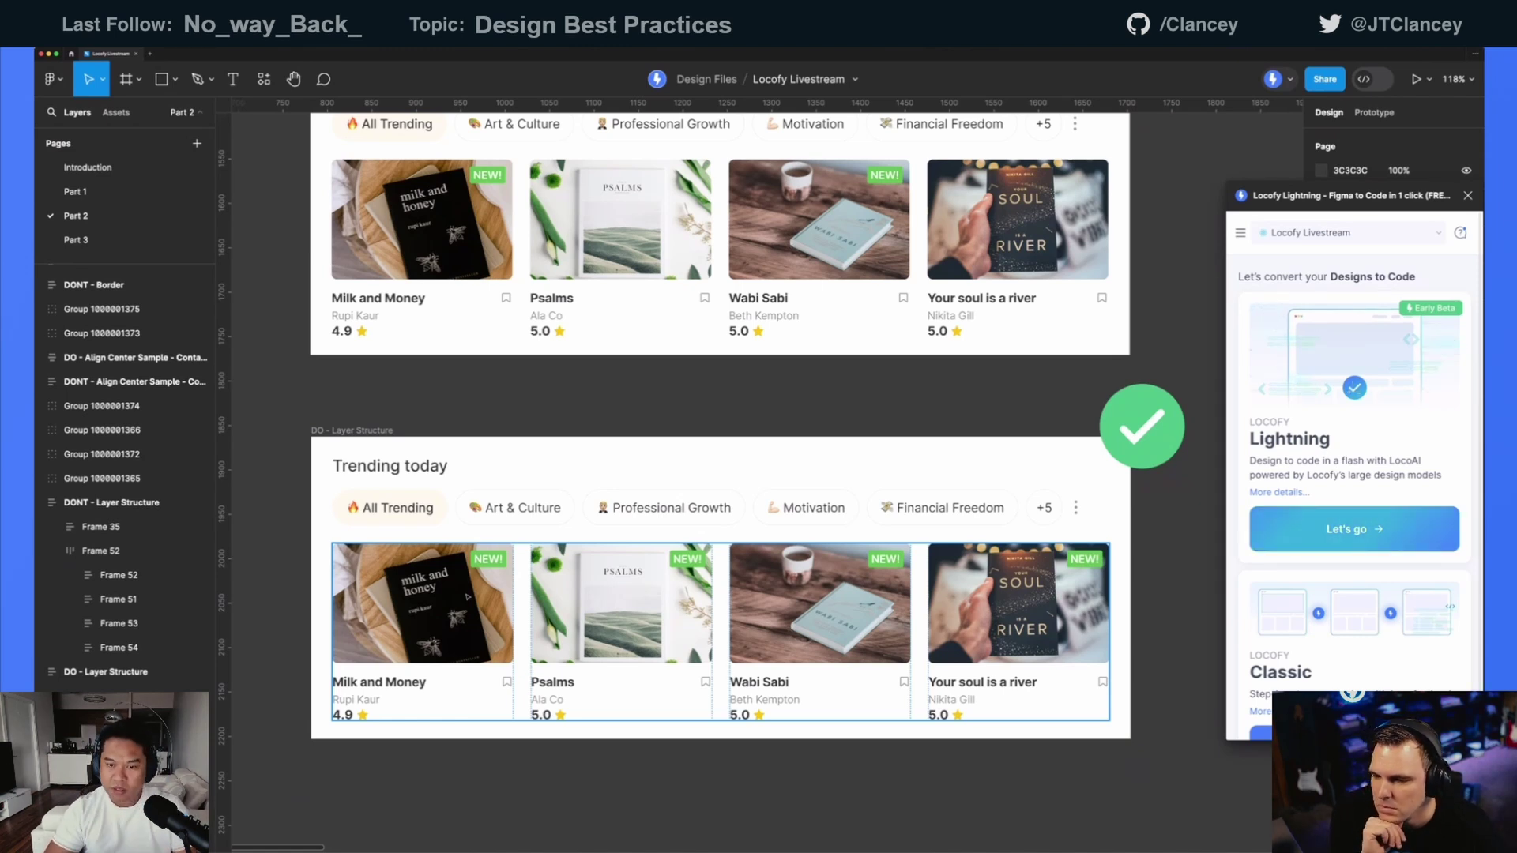
pyautogui.scroll(4, 641, 427)
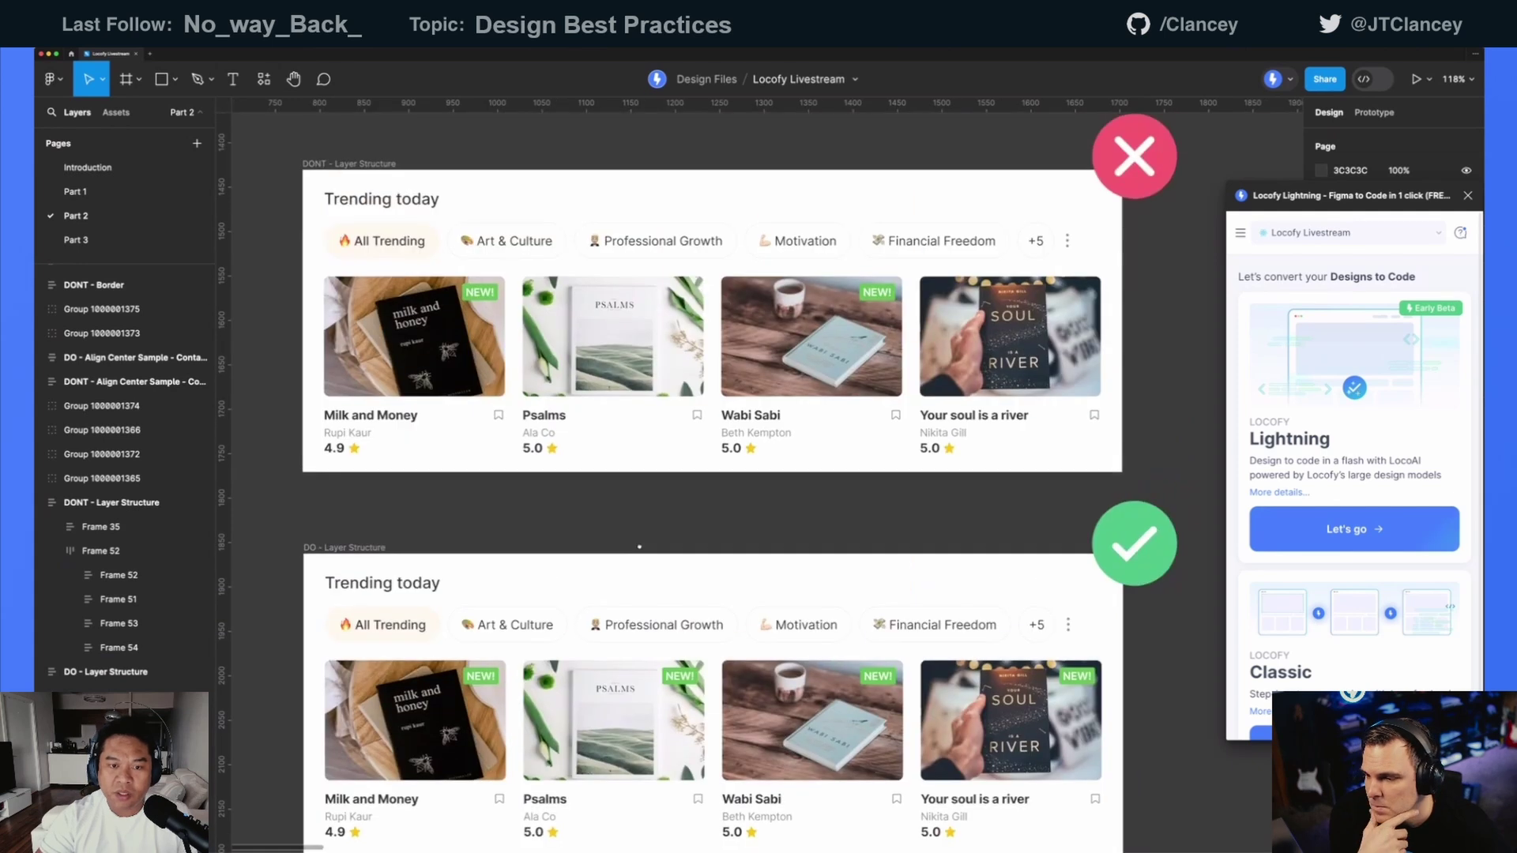
# - Inspect the layers of the Milk and Money card, including its New badge, and of the Psalms card in DONT - Layer Structure
pyautogui.click(111, 503)
pyautogui.click(118, 574)
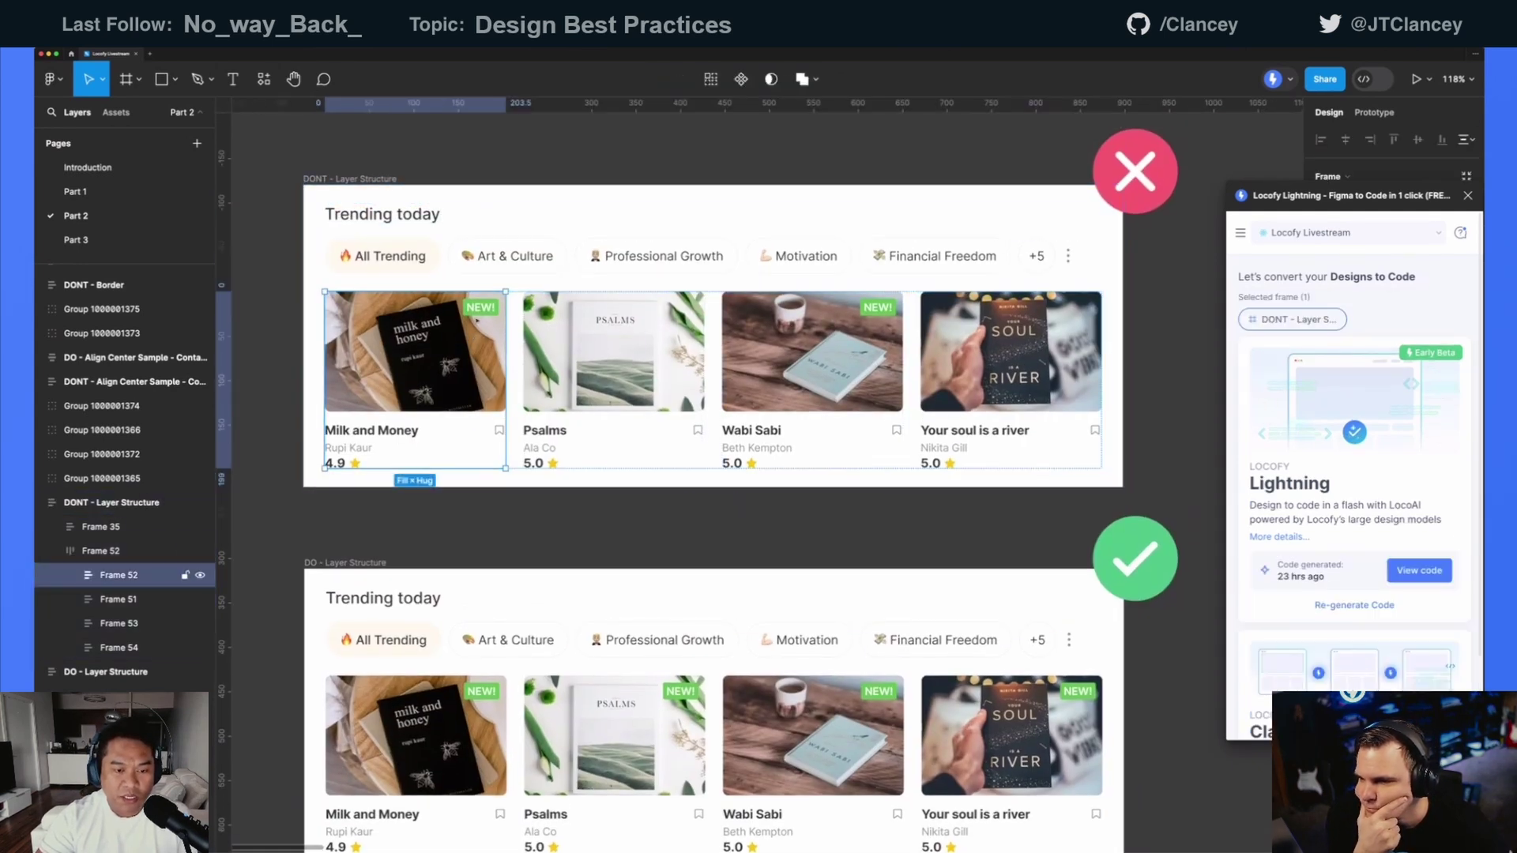
pyautogui.doubleClick(480, 307)
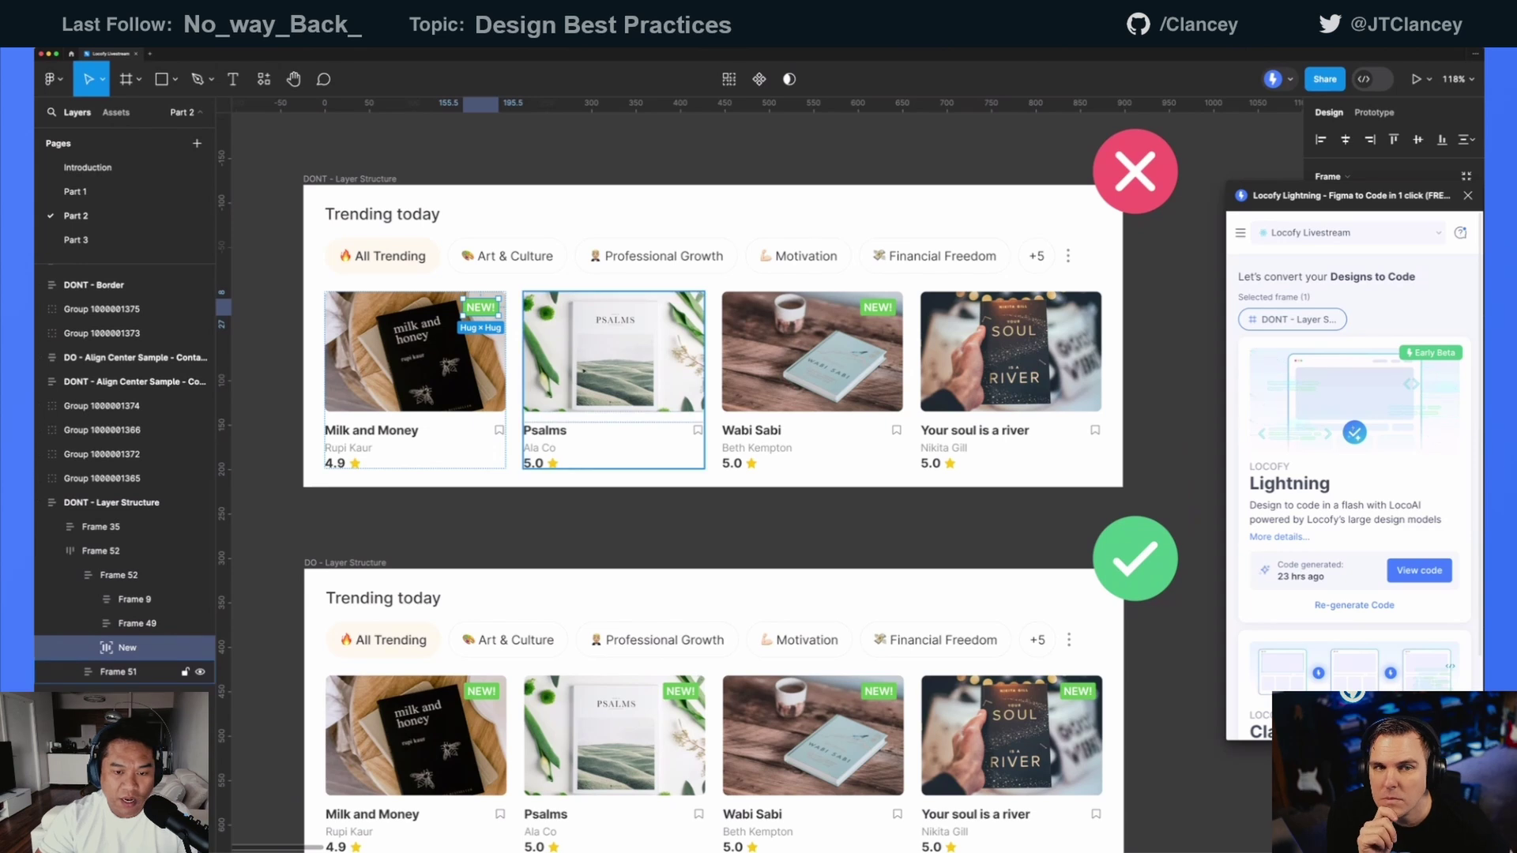
pyautogui.click(126, 673)
pyautogui.click(69, 673)
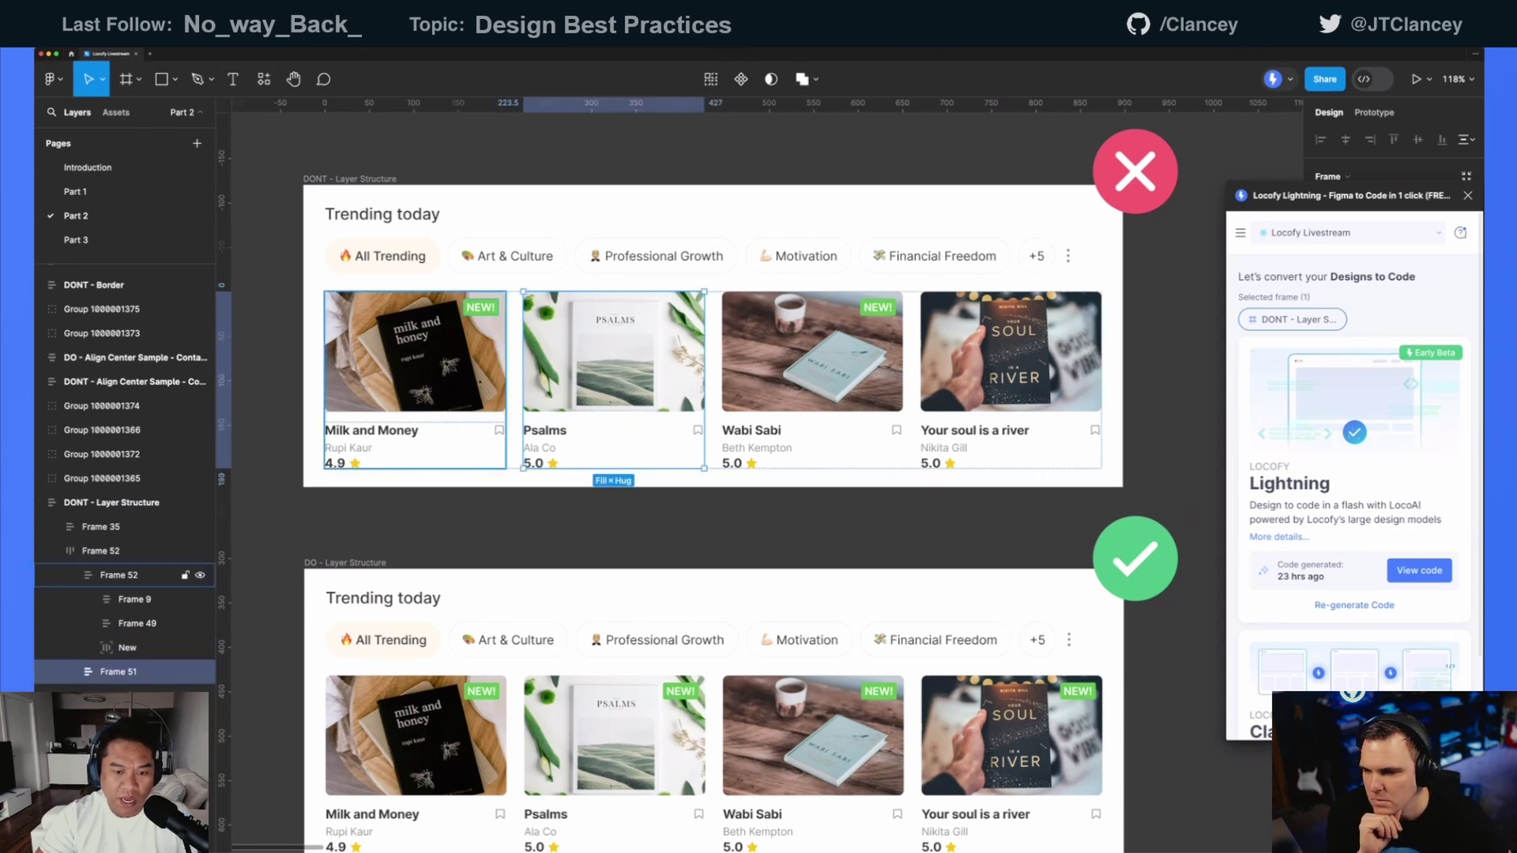
pyautogui.click(119, 695)
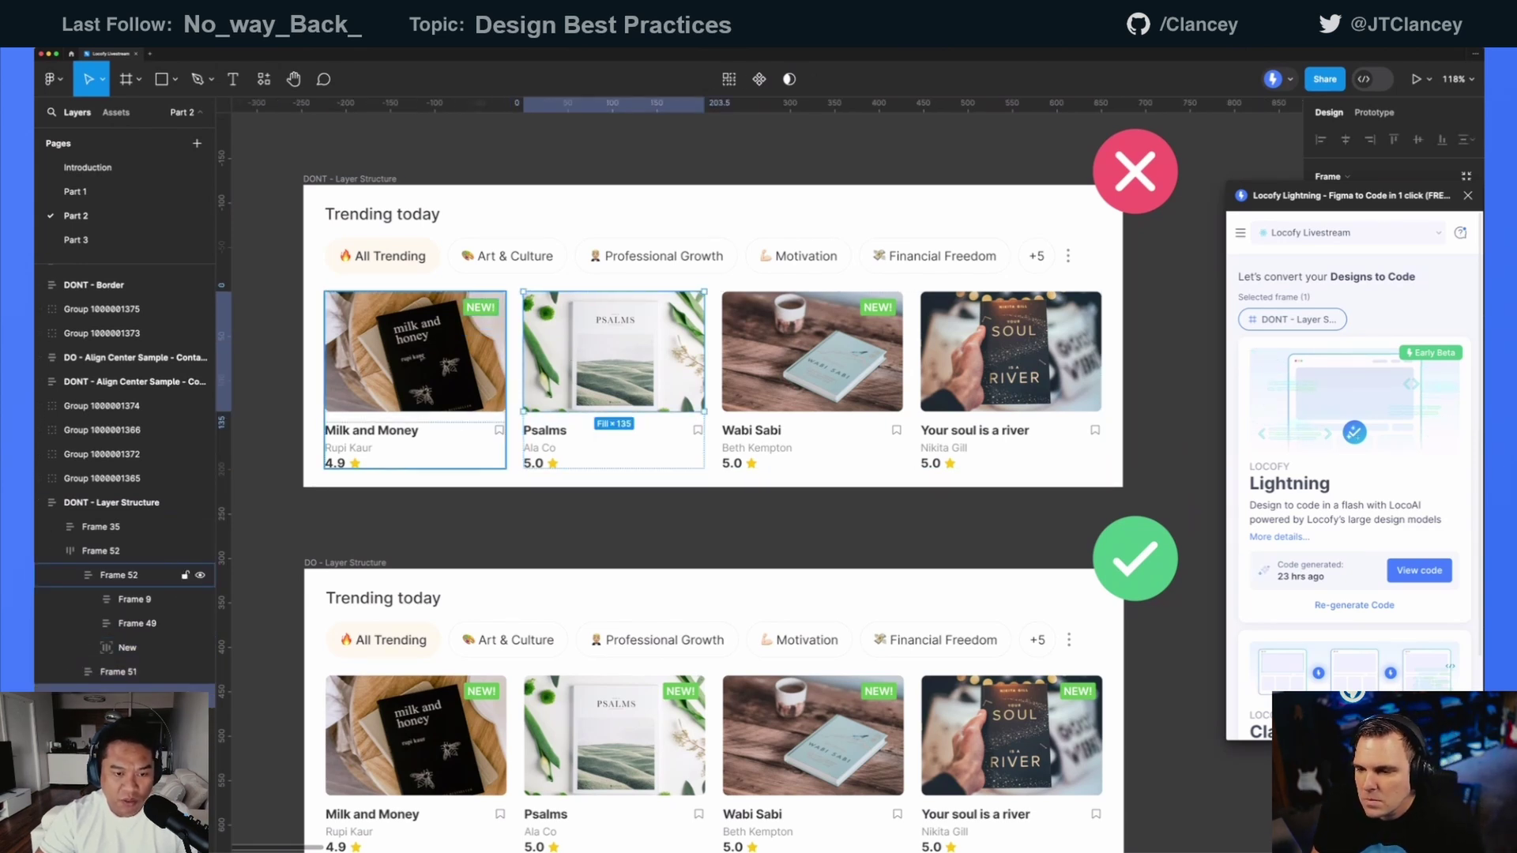
pyautogui.press('Escape')
pyautogui.scroll(-1, 839, 476)
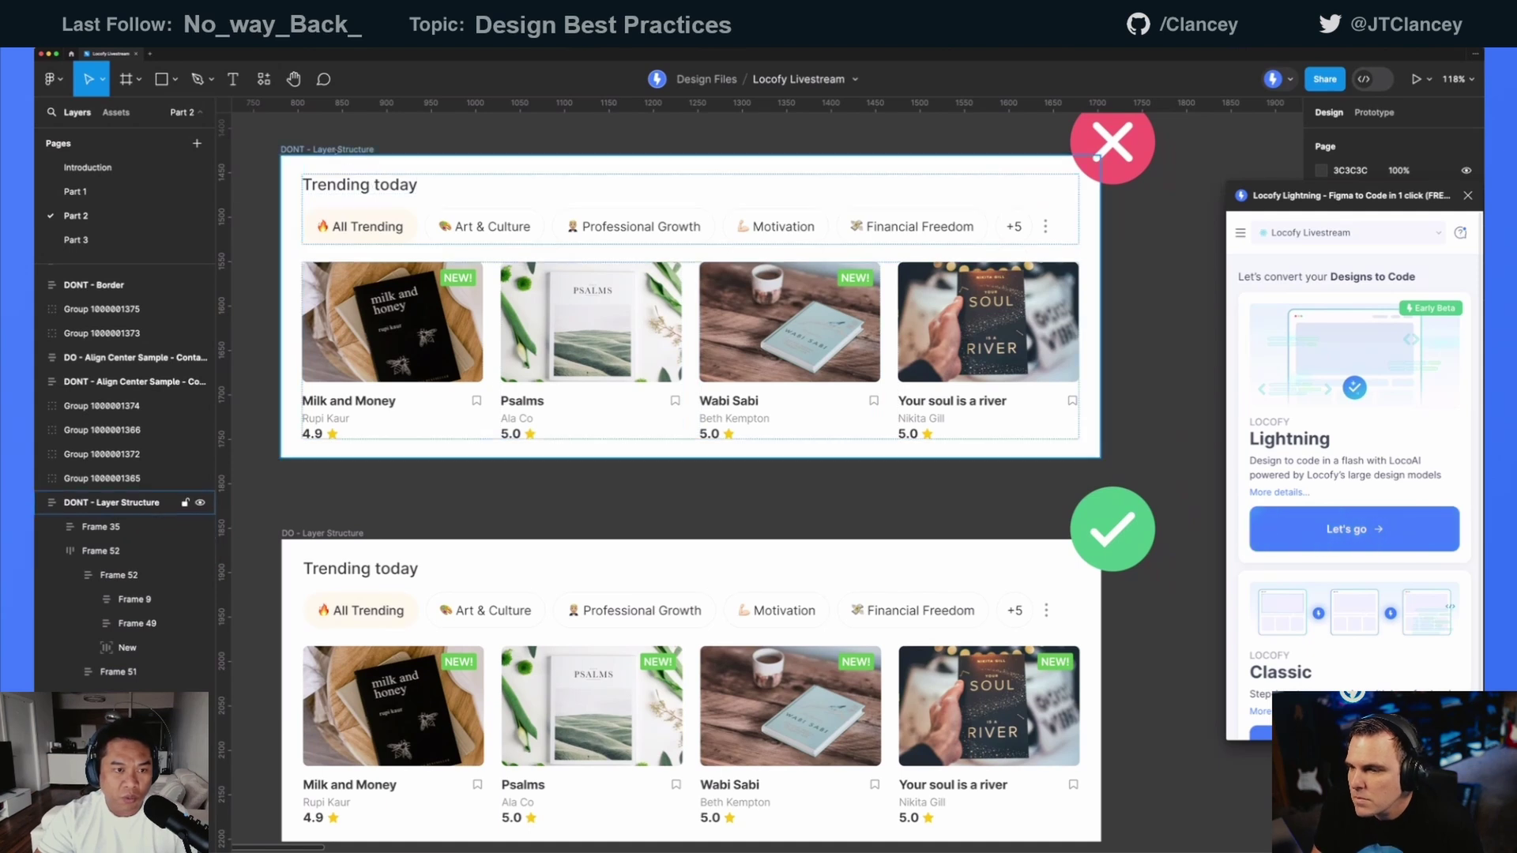
# - Select both the DONT - Layer Structure and DO - Layer Structure frames and view their generated code in Locofy Lightning
pyautogui.click(328, 149)
pyautogui.keyDown('shift'); pyautogui.click(320, 534); pyautogui.keyUp('shift')
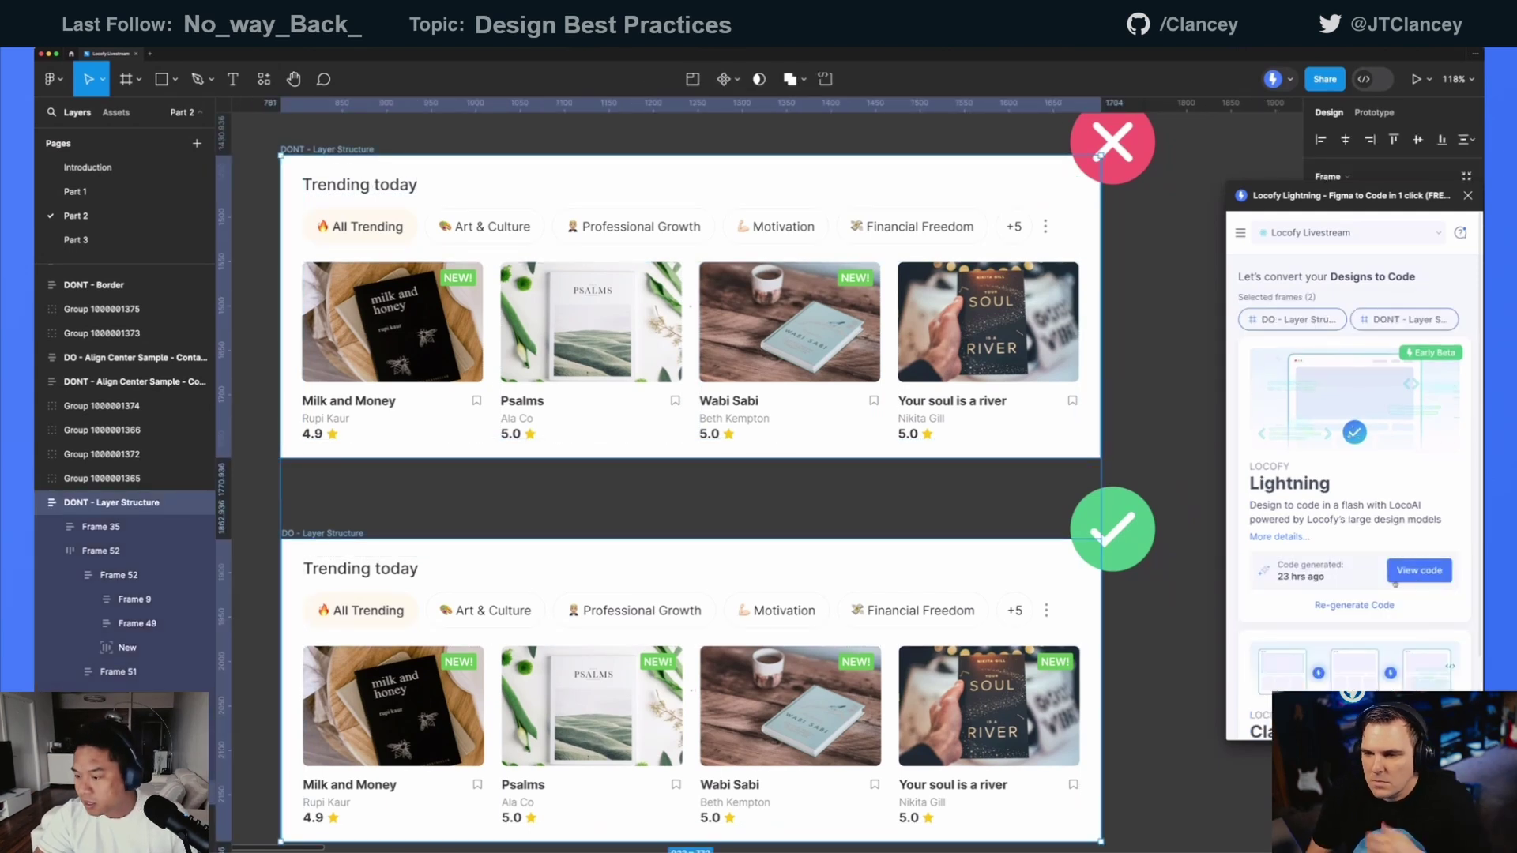
pyautogui.click(1419, 570)
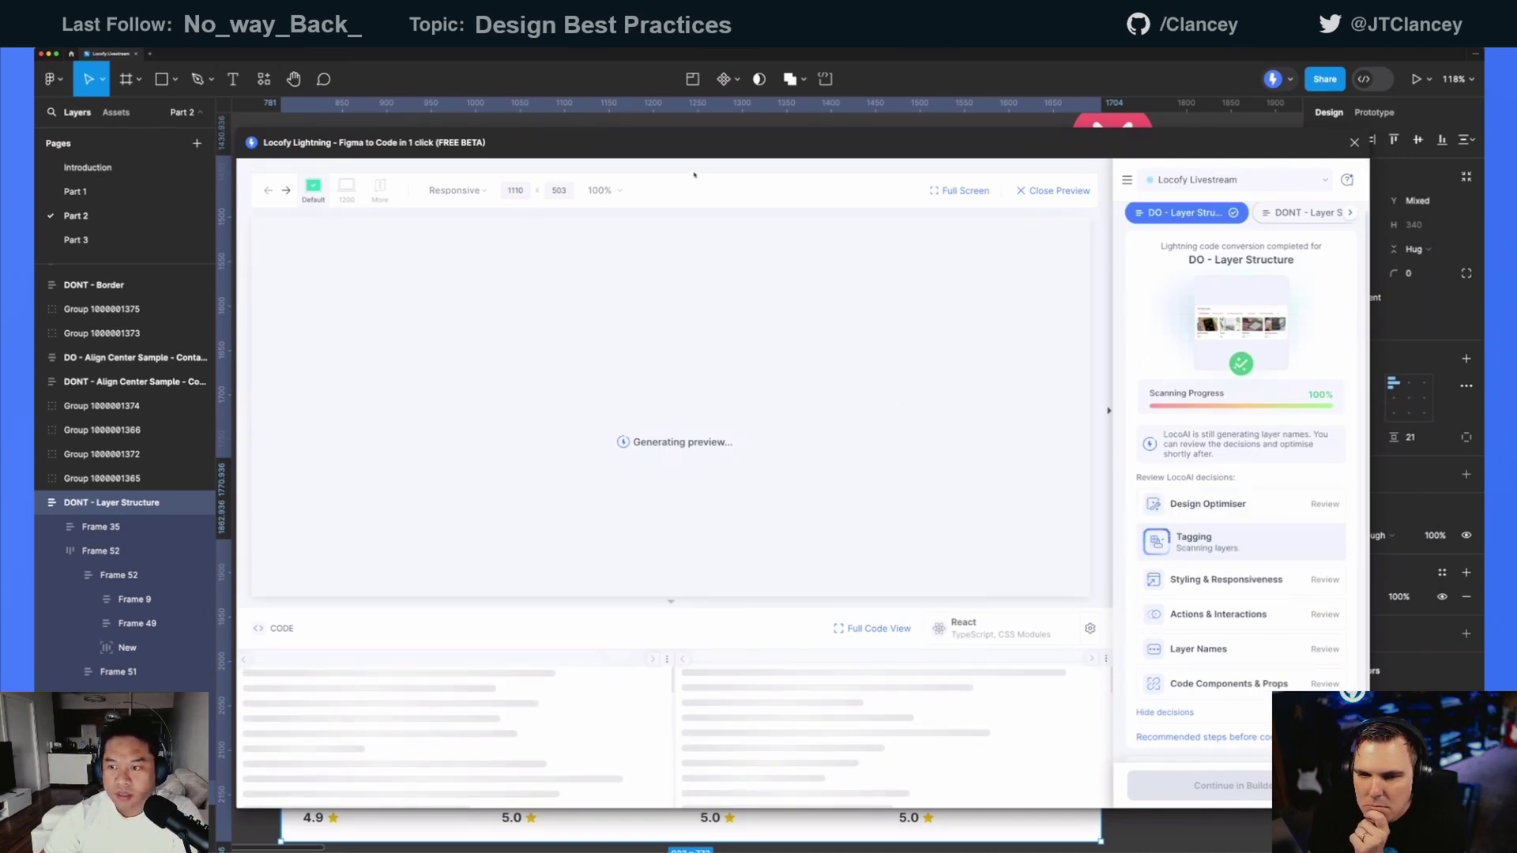
pyautogui.scroll(1, 1190, 243)
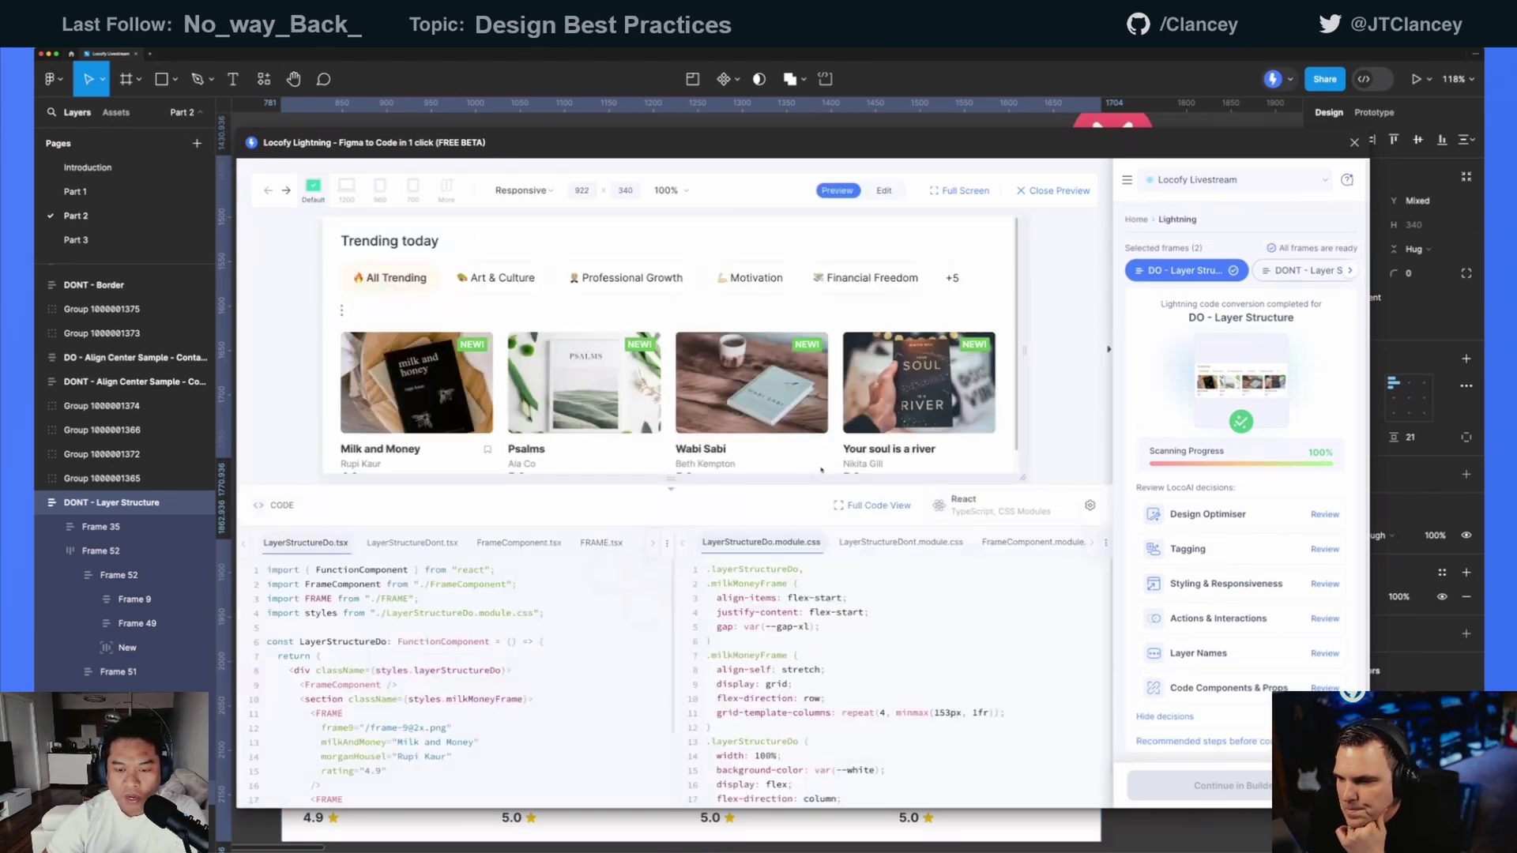
# - Compare the generated previews of DO - Layer Structure and DONT - Layer Structure, enlarging the preview area to show the complete book cards
pyautogui.moveTo(703, 484); pyautogui.dragTo(708, 524)
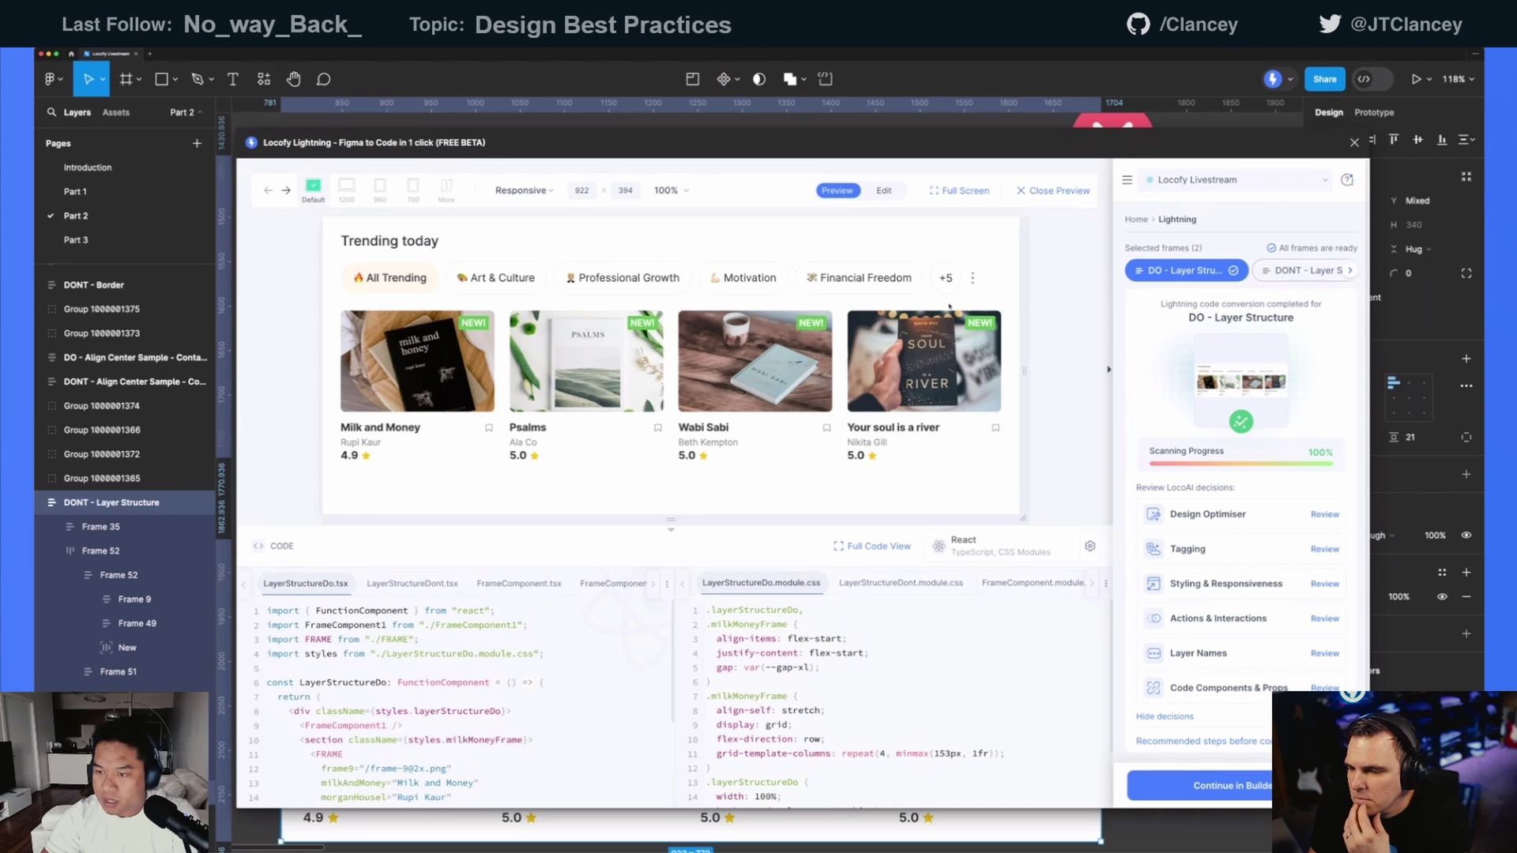
pyautogui.click(1350, 270)
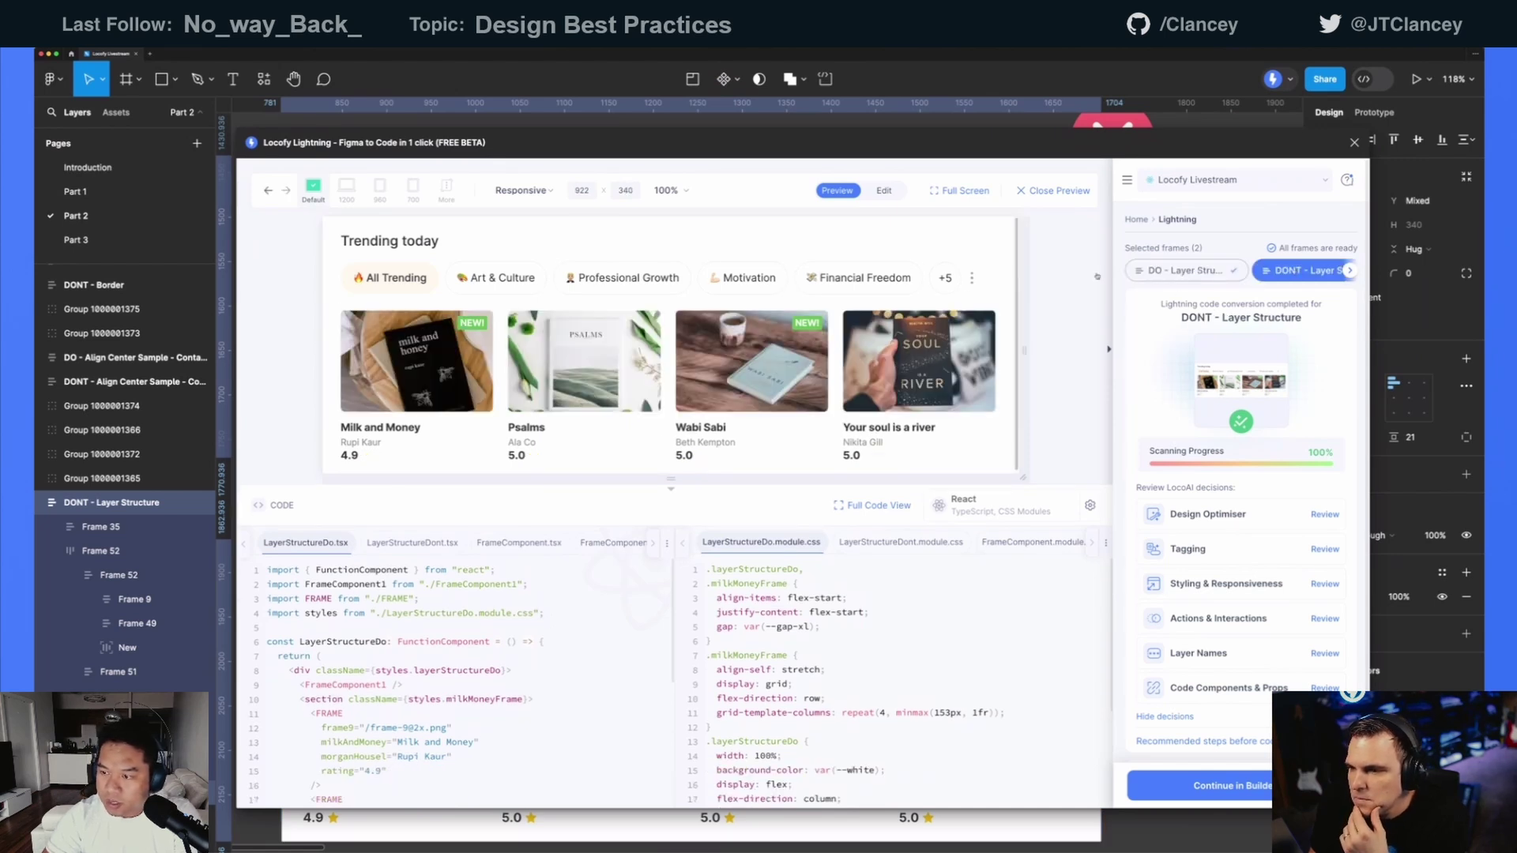
pyautogui.moveTo(671, 480); pyautogui.dragTo(671, 512)
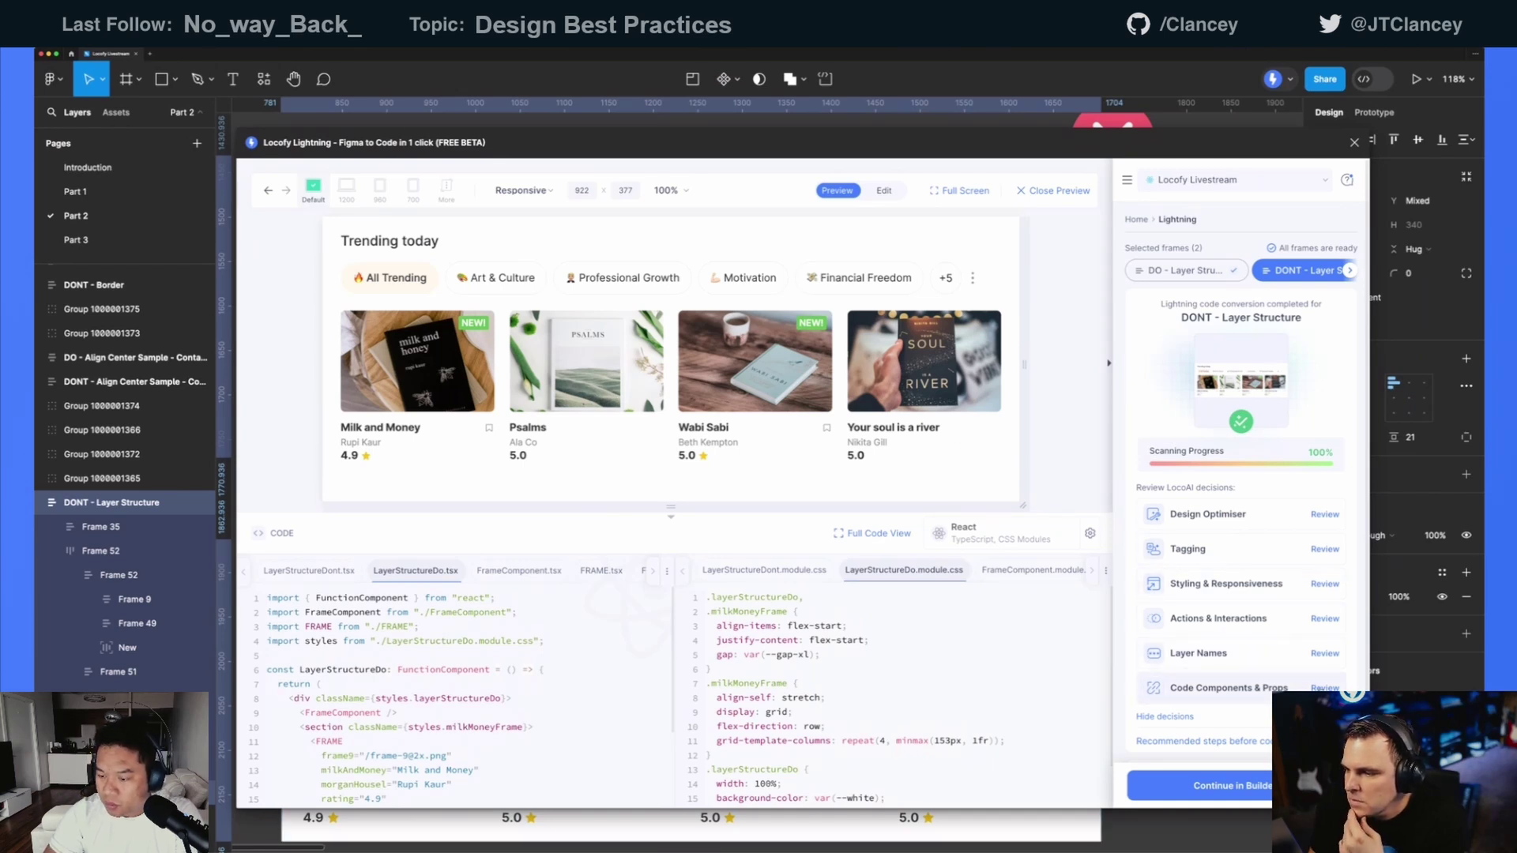
# - Review Code Components & Props and inspect which design parts FrameComponent, FRAME and FrameComponent1 cover
pyautogui.click(1324, 687)
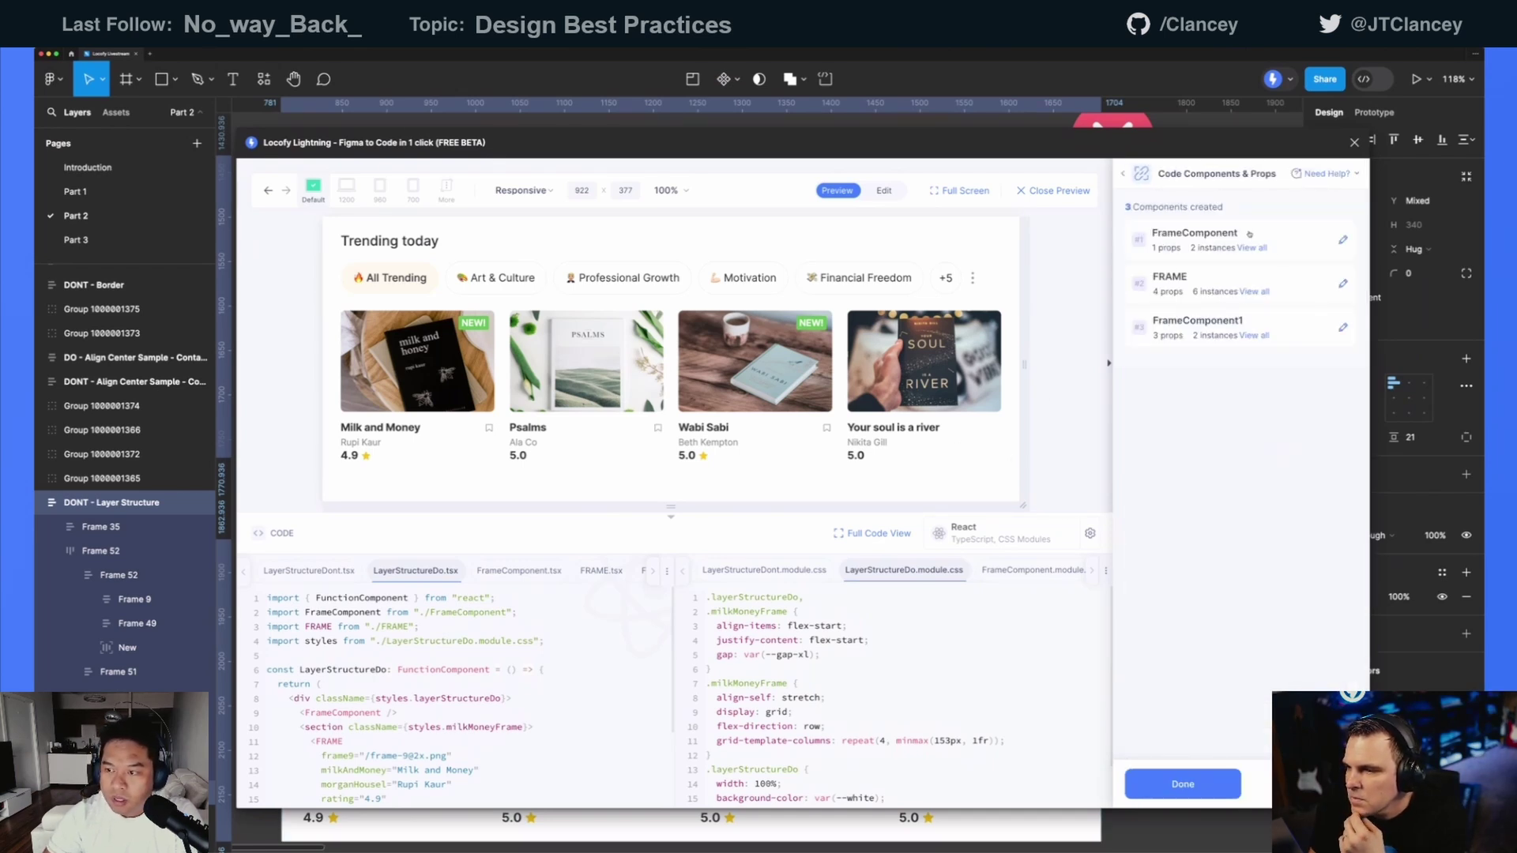
pyautogui.click(1217, 237)
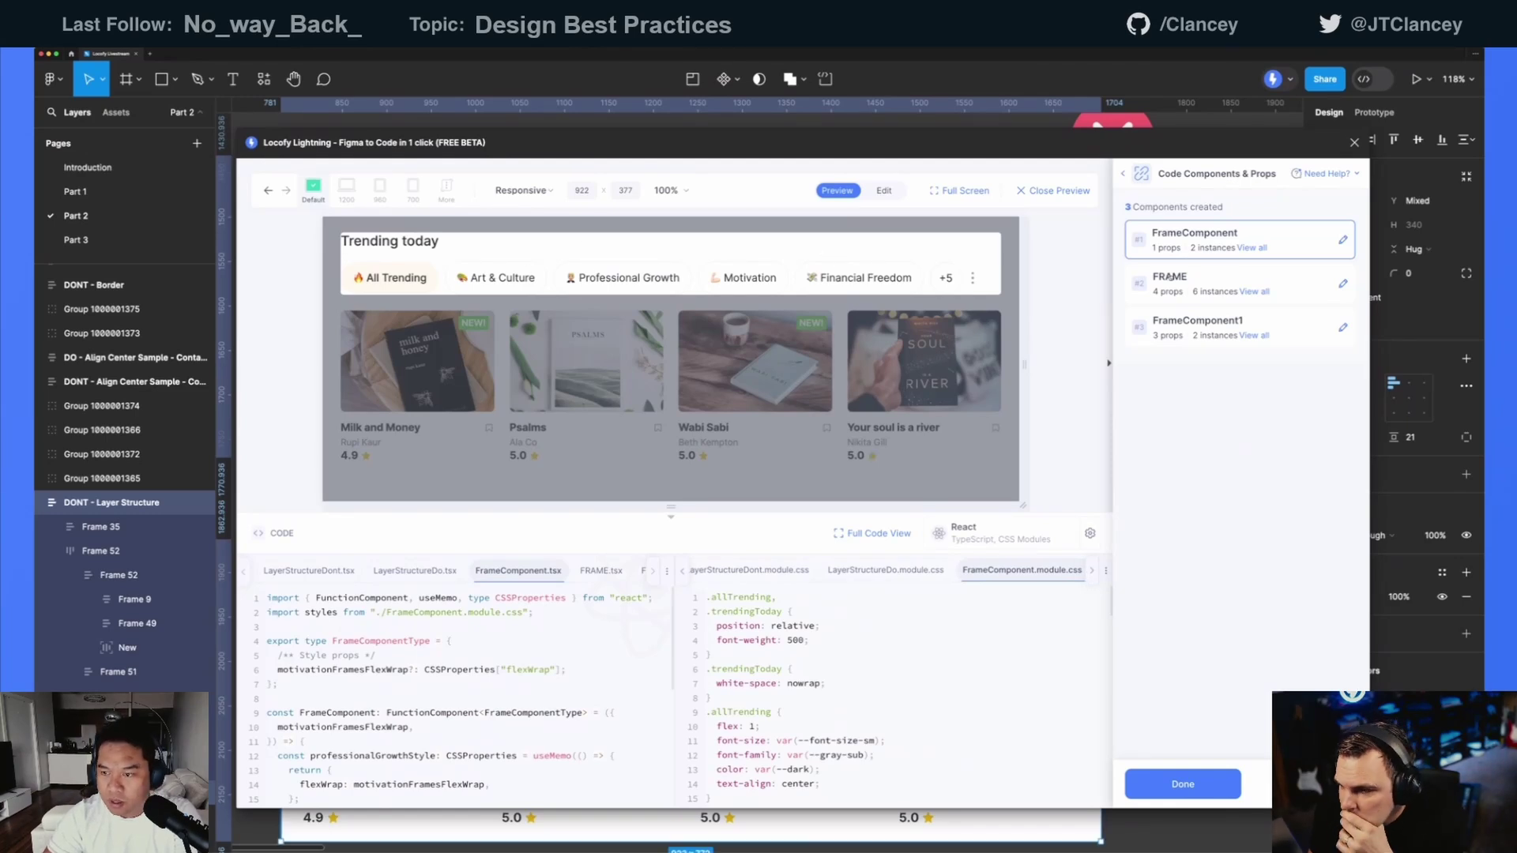
pyautogui.click(1301, 285)
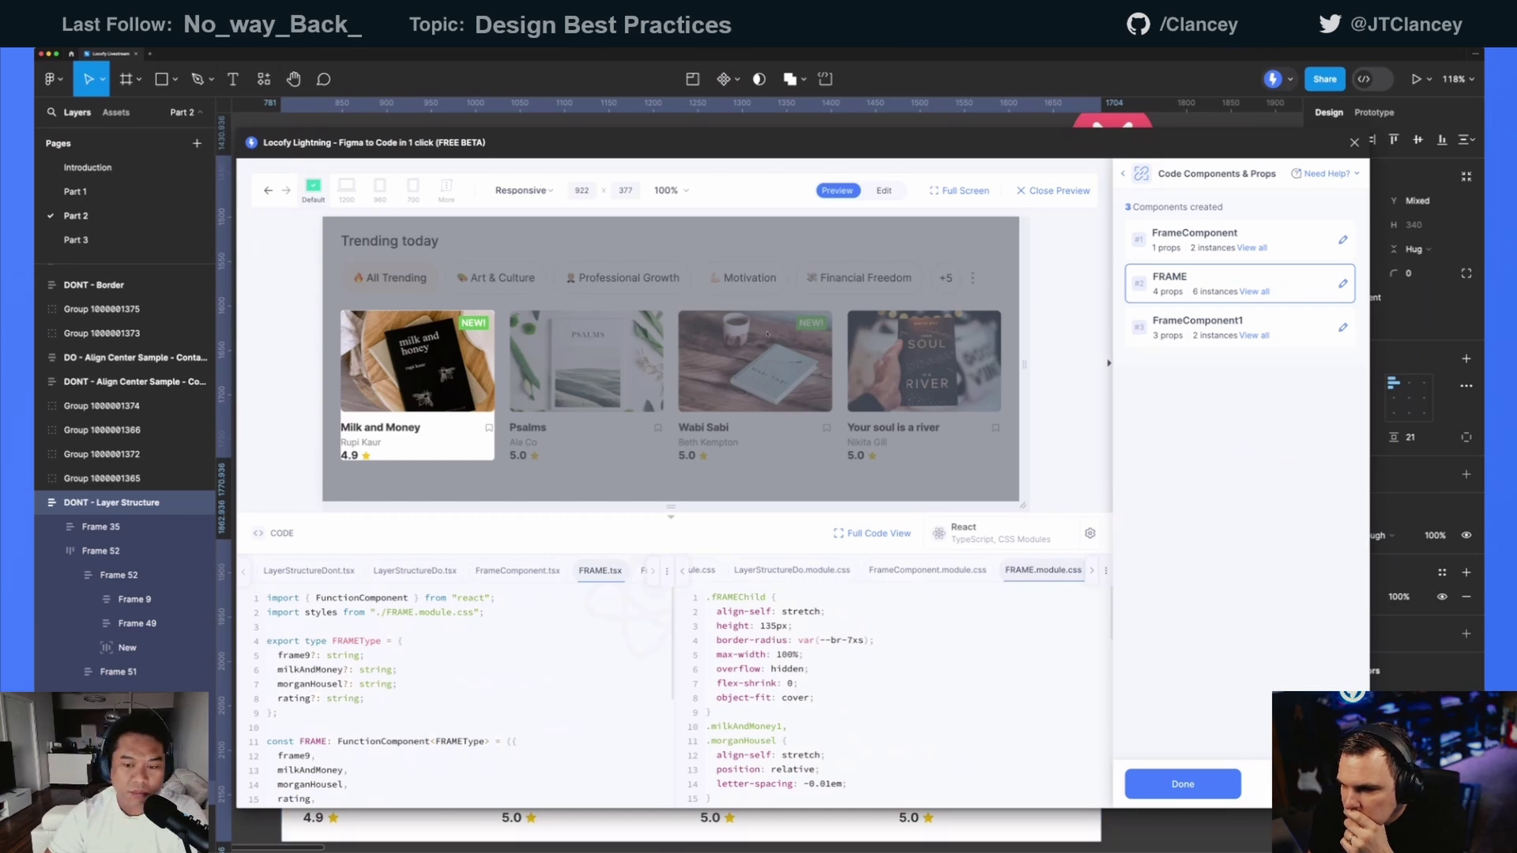
pyautogui.click(1250, 292)
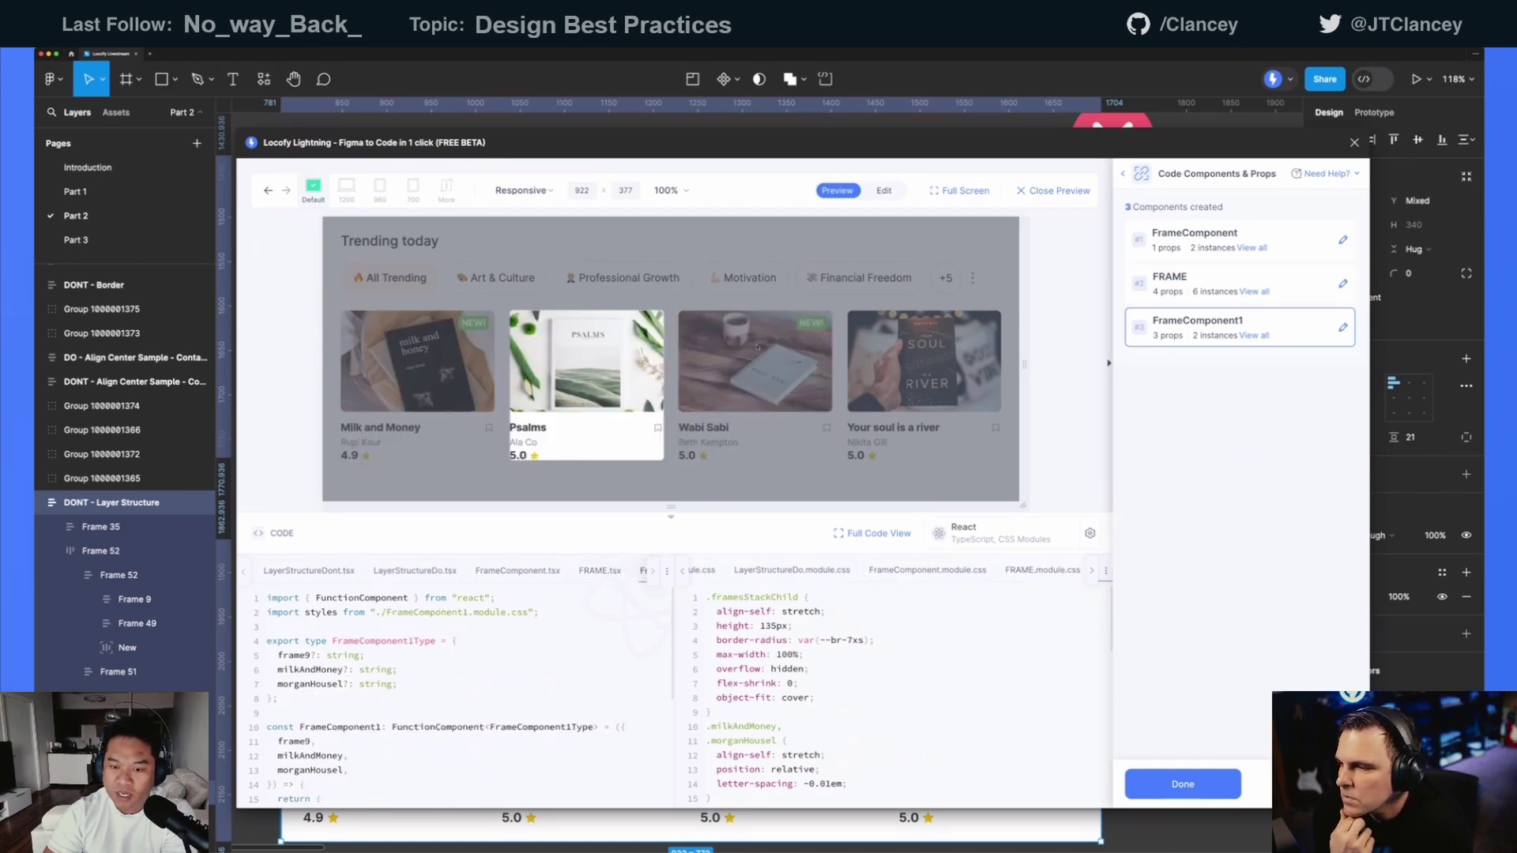
pyautogui.click(1253, 335)
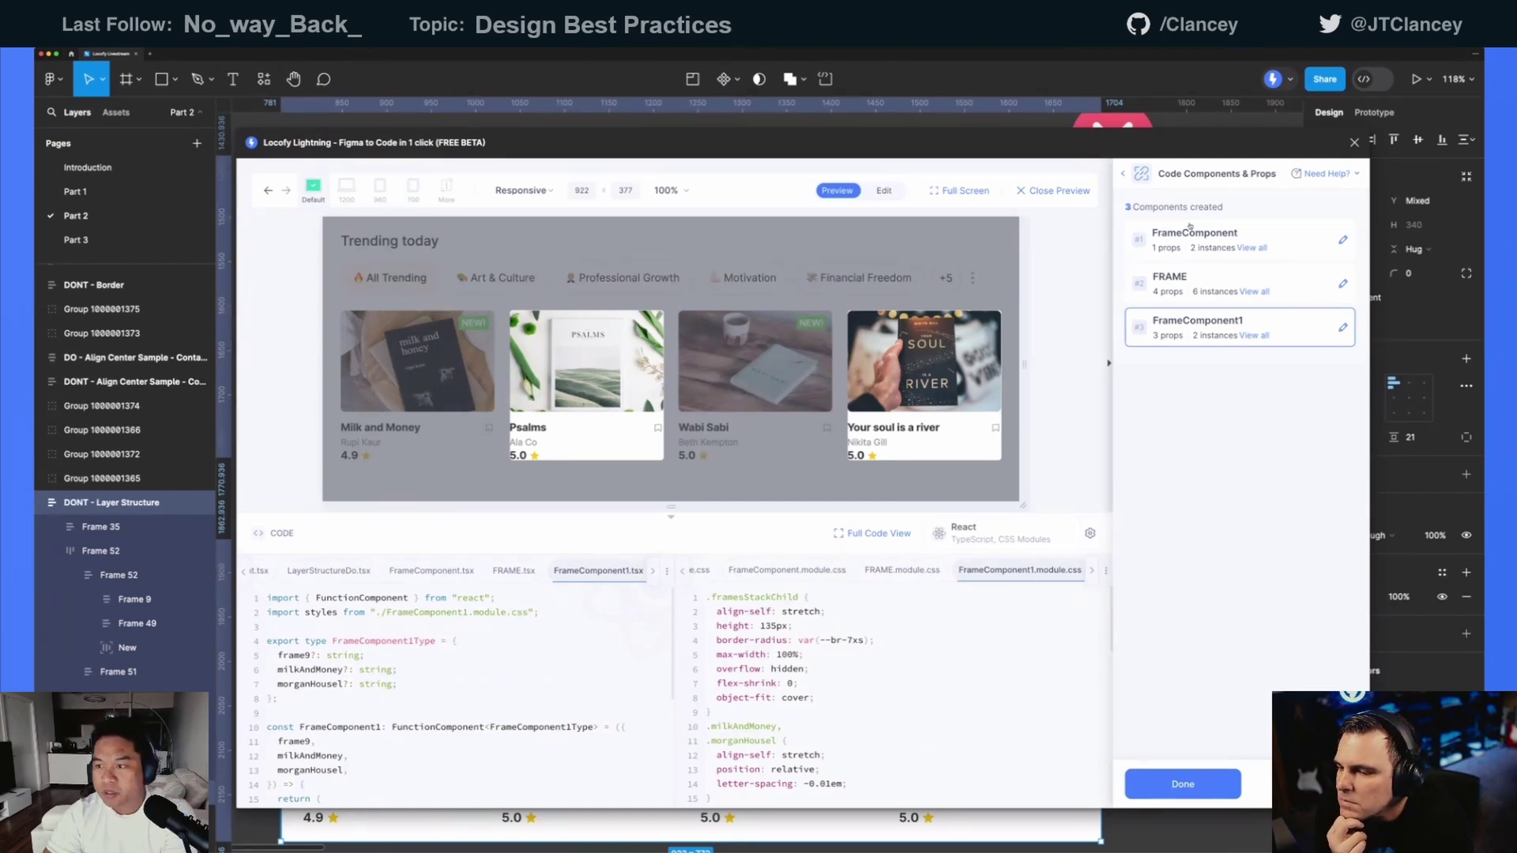
# - Close the code preview, return the plugin to its start page away from the book cards, and deselect the frames
pyautogui.click(1075, 191)
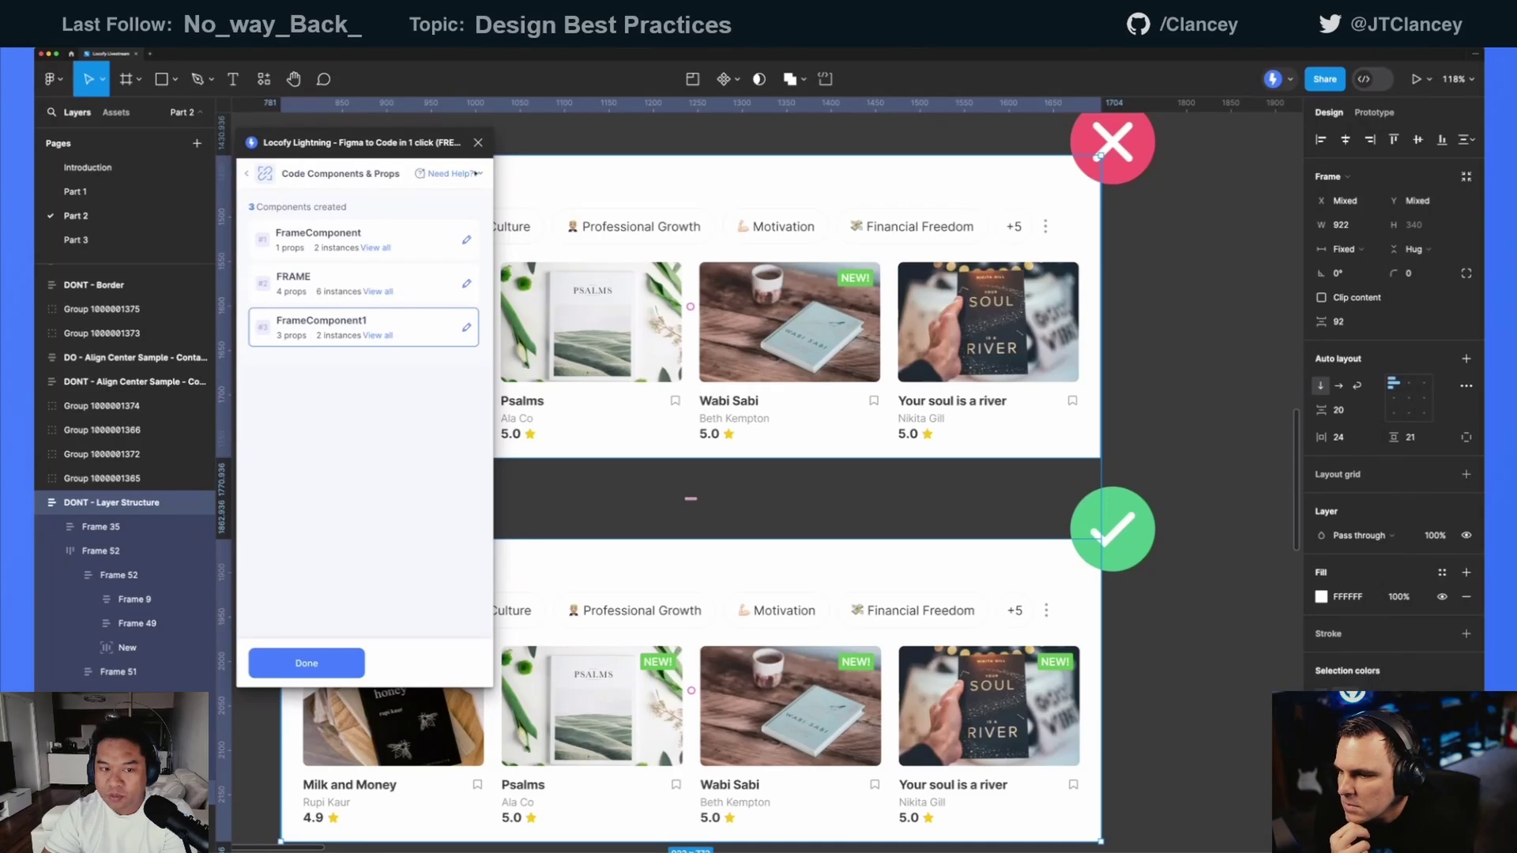
pyautogui.moveTo(371, 139); pyautogui.dragTo(1109, 185)
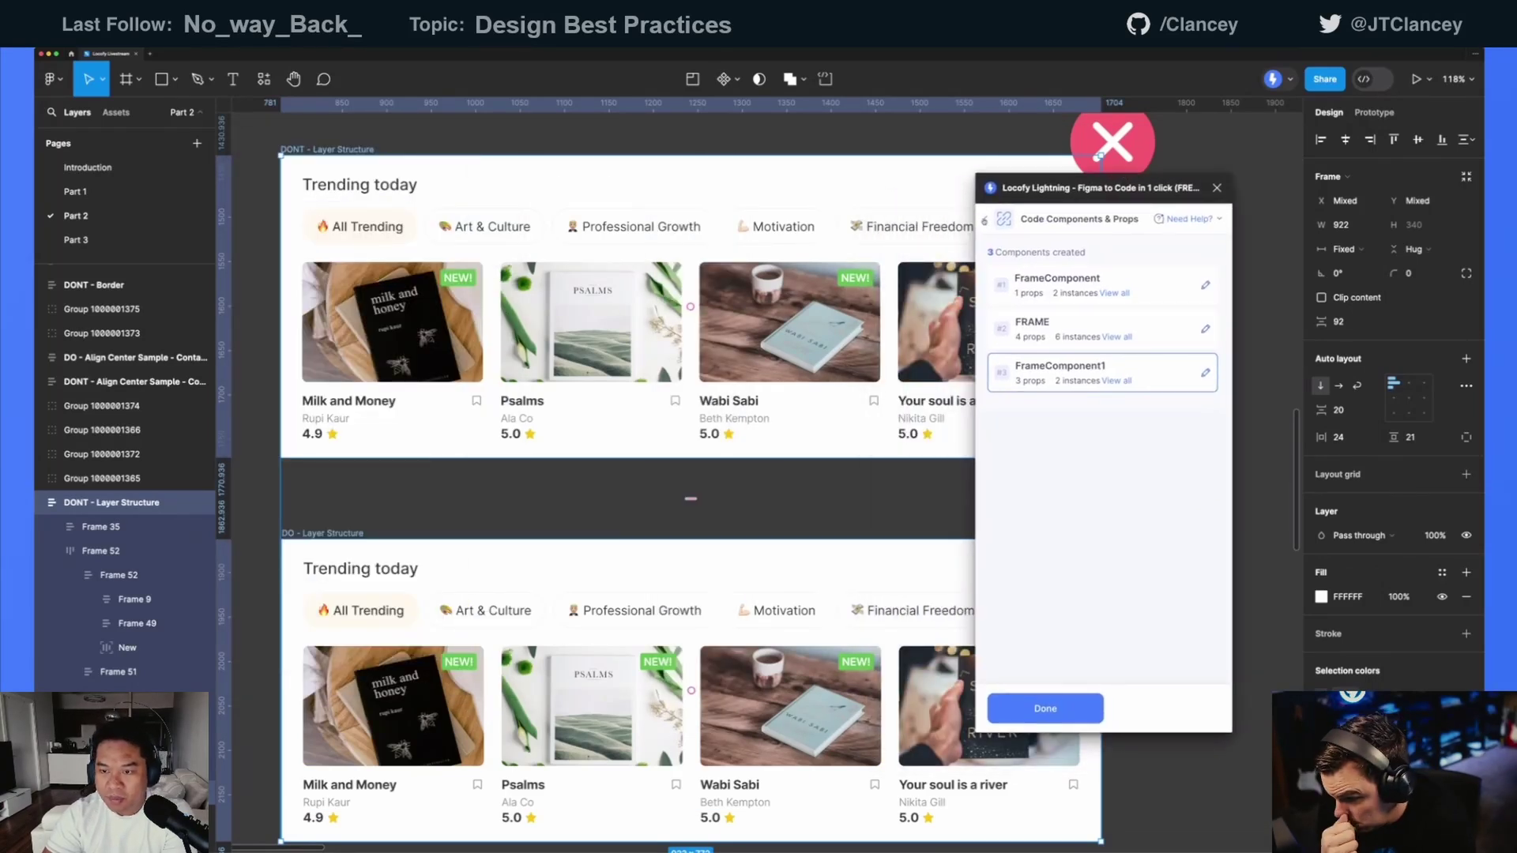
pyautogui.click(999, 265)
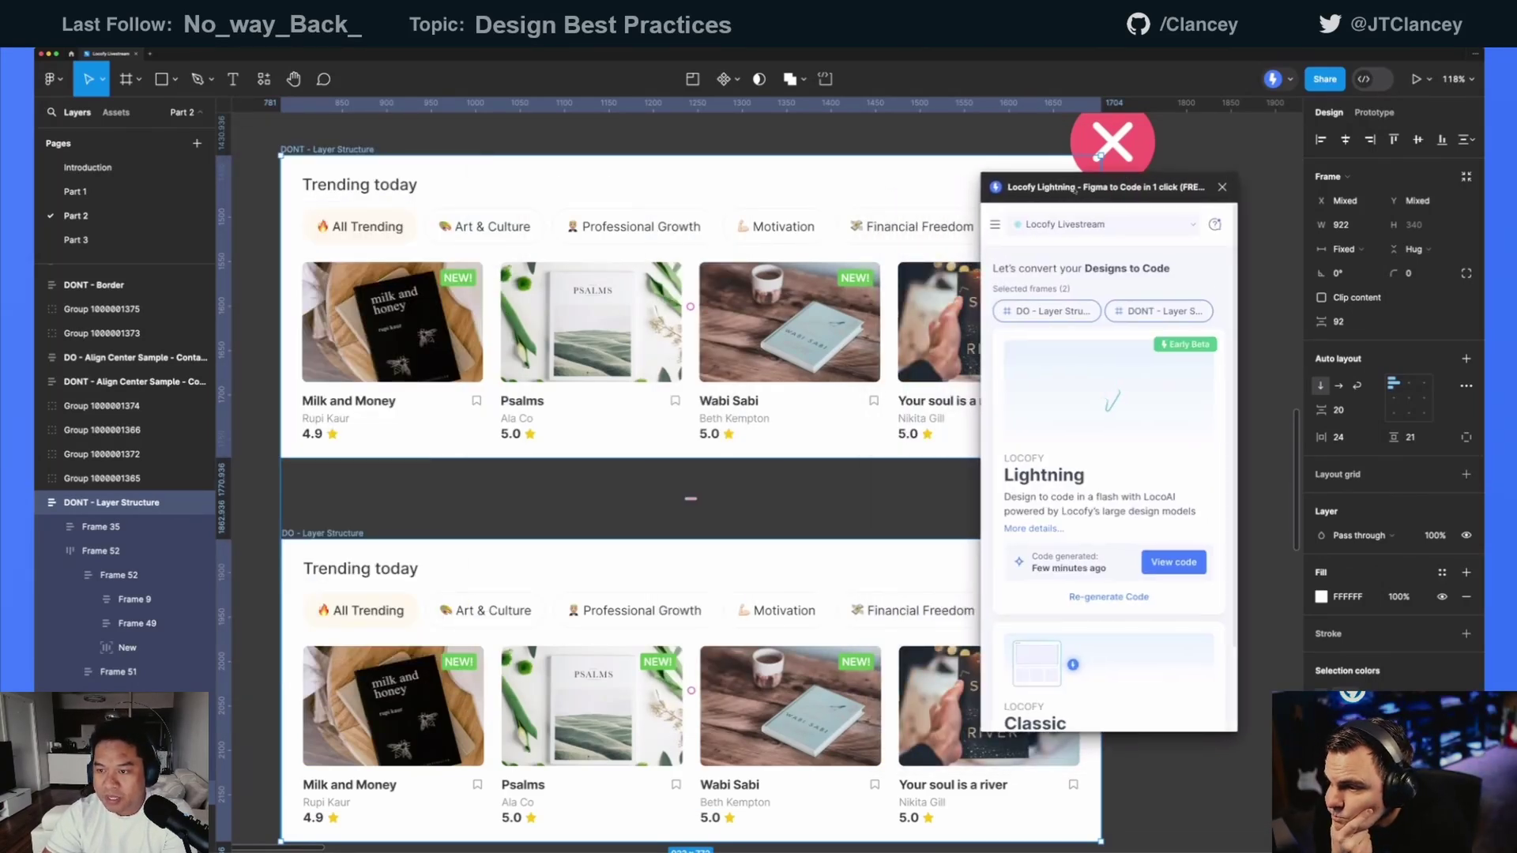
pyautogui.click(844, 146)
# - View the DONT and DO book card samples together with their heading, Use same layer structure
pyautogui.scroll(-3, 837, 150)
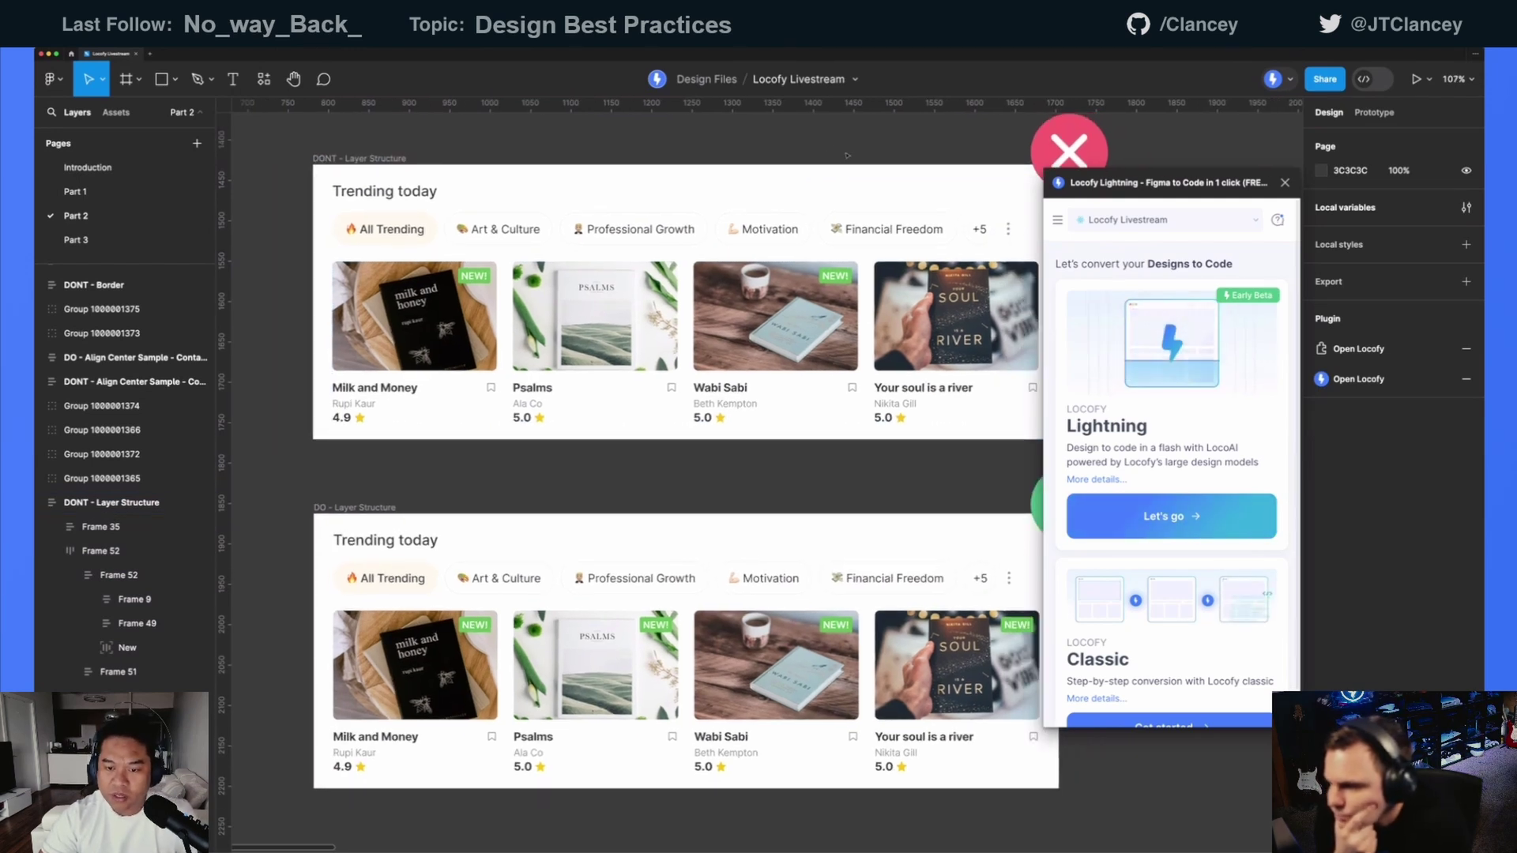
pyautogui.hscroll(1, 718, 457)
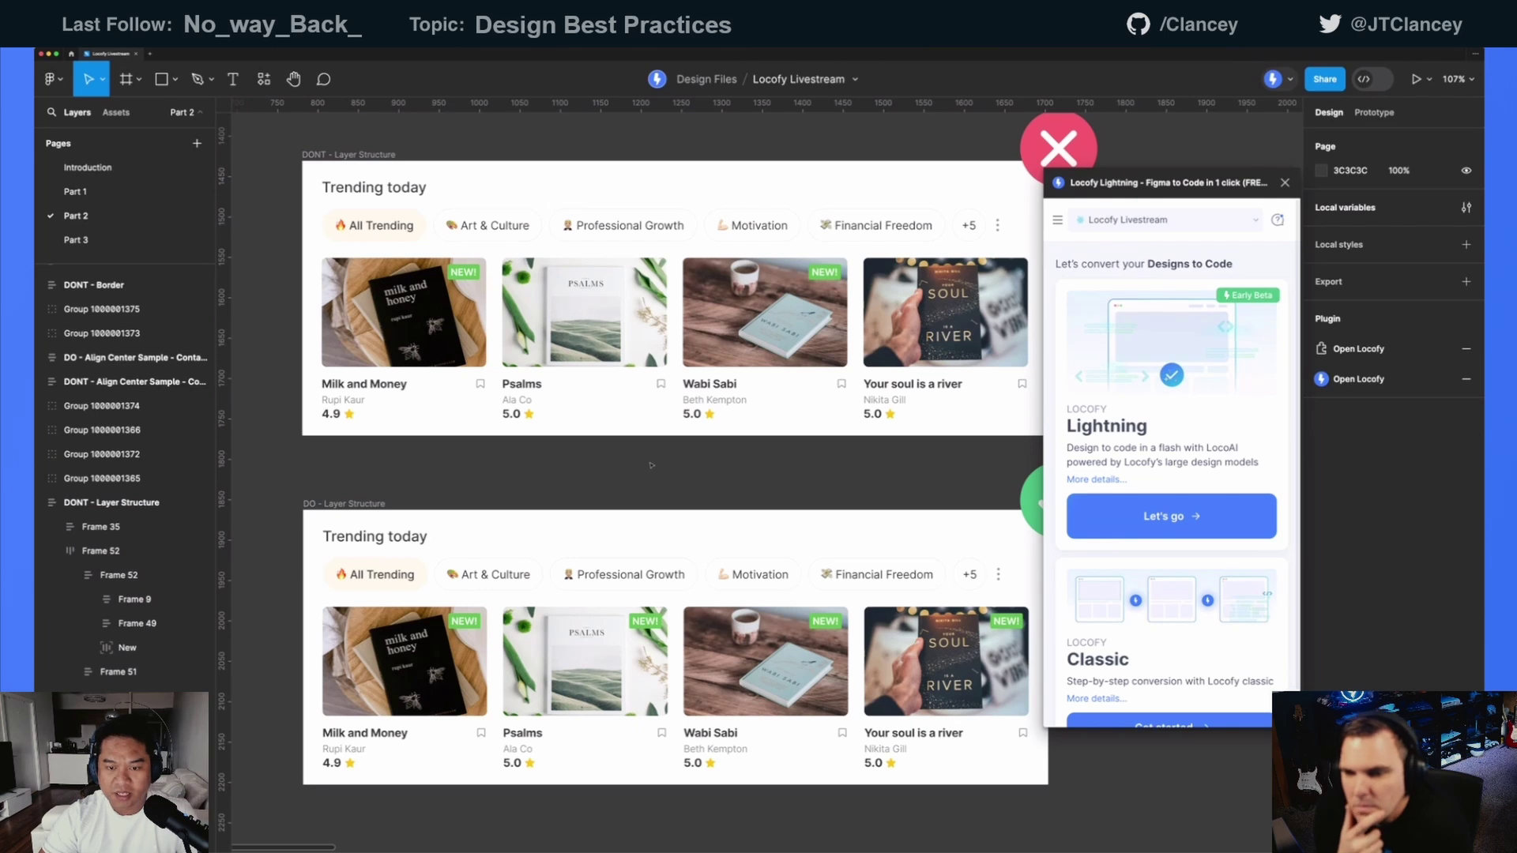
pyautogui.scroll(-5, 653, 465)
pyautogui.hscroll(3, 567, 271)
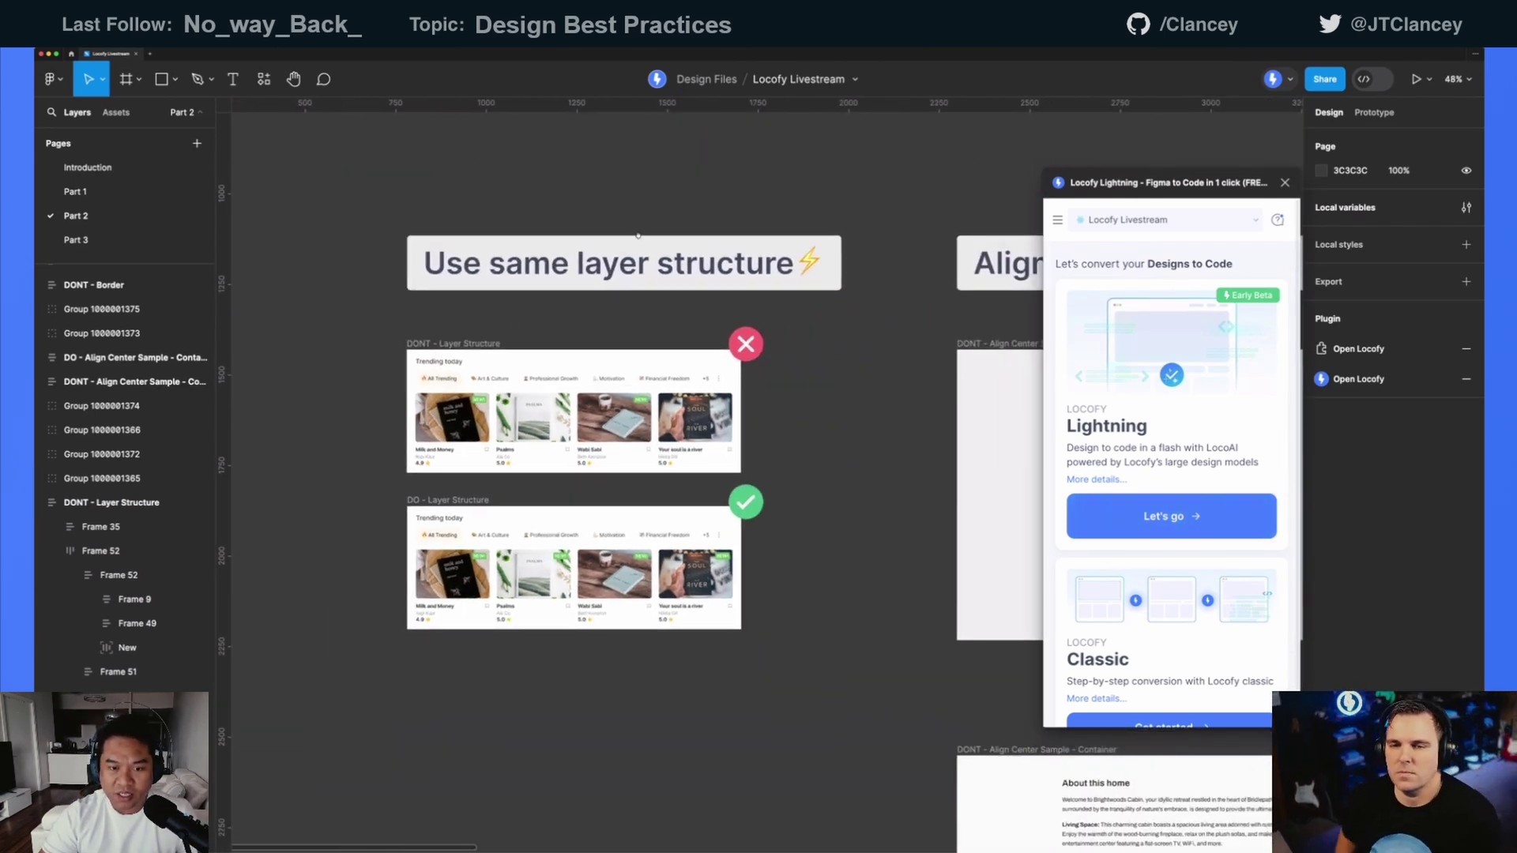
pyautogui.click(568, 267)
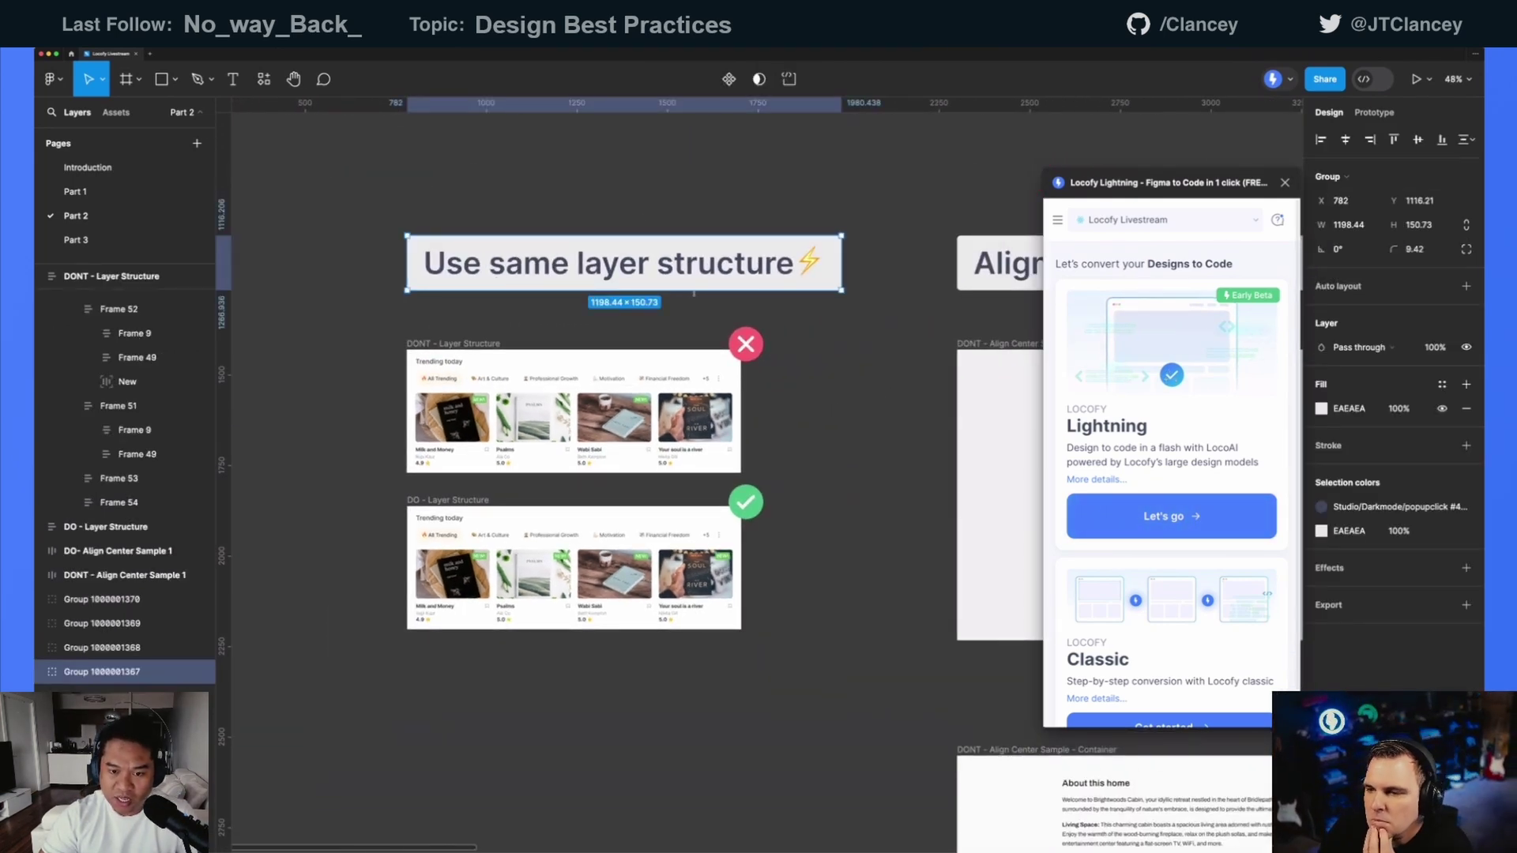
pyautogui.scroll(3, 788, 321)
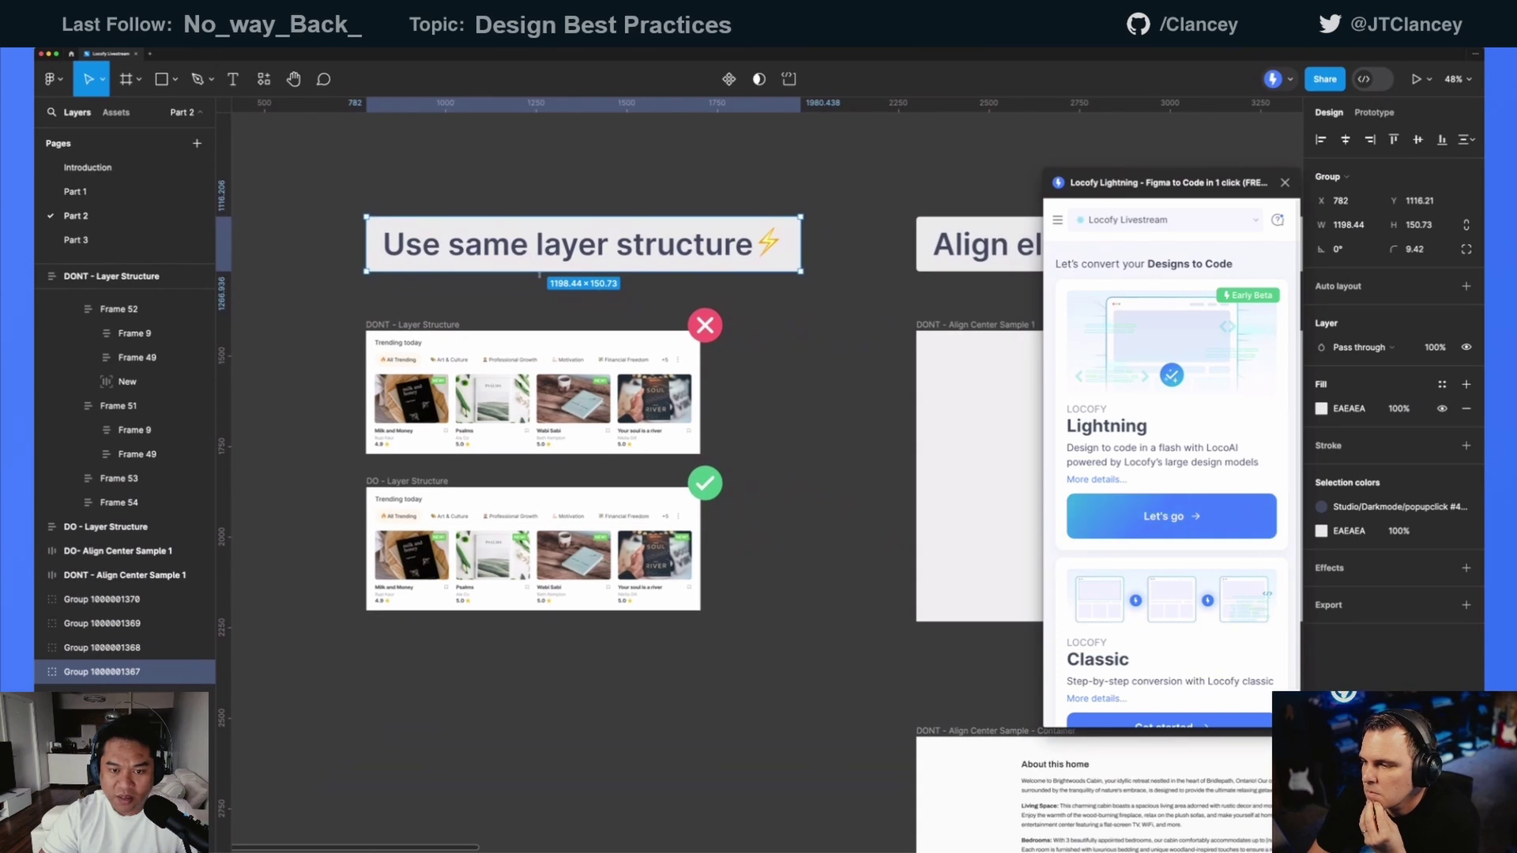
# - Move on to the section Align elements properly in the centre* and view its heading and first sample
pyautogui.hscroll(10, 753, 314)
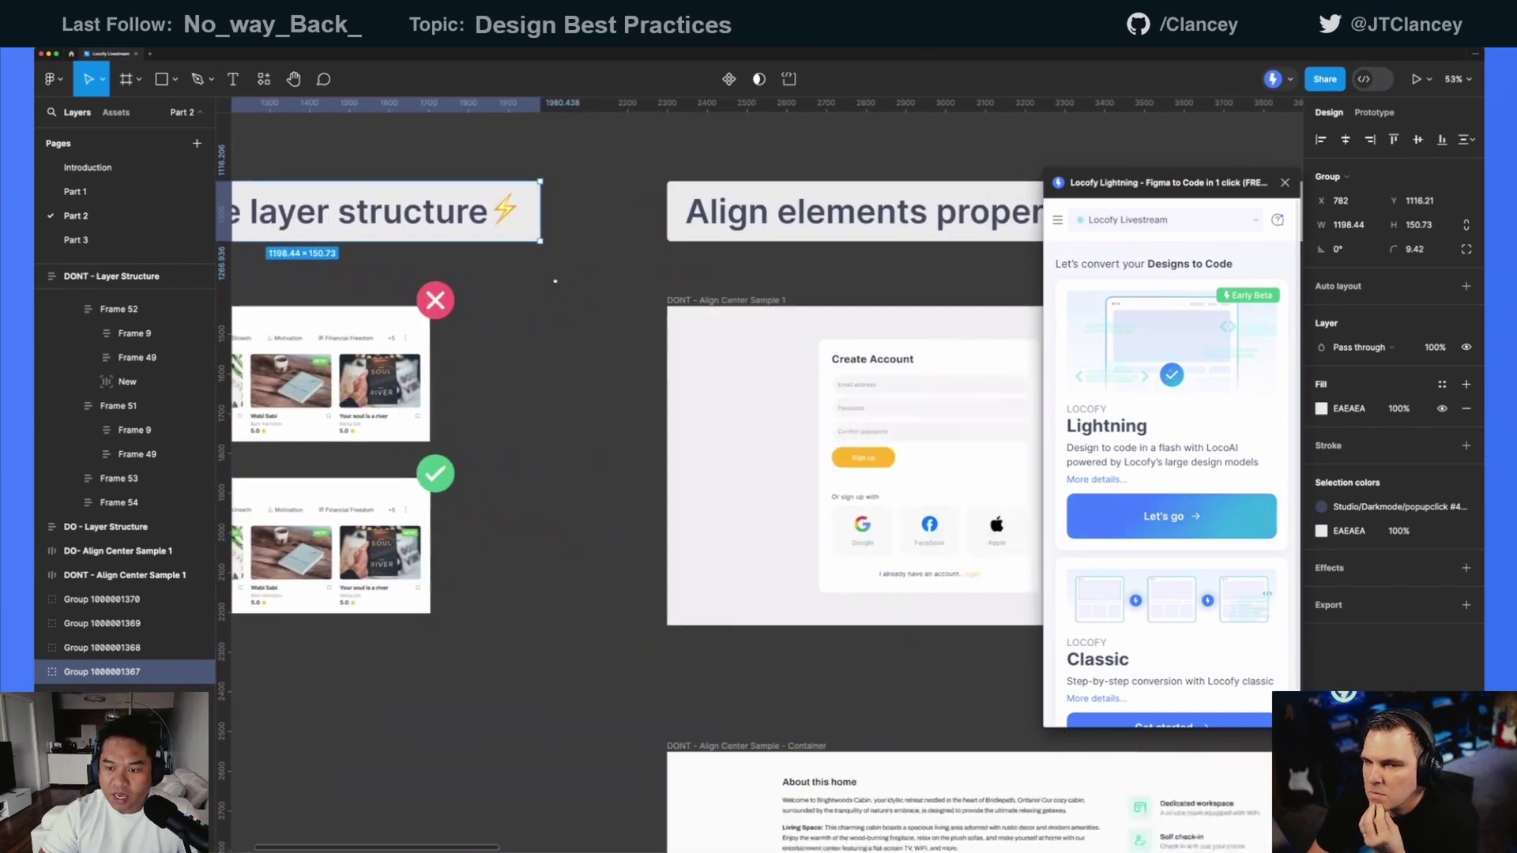
pyautogui.hscroll(2, 588, 271)
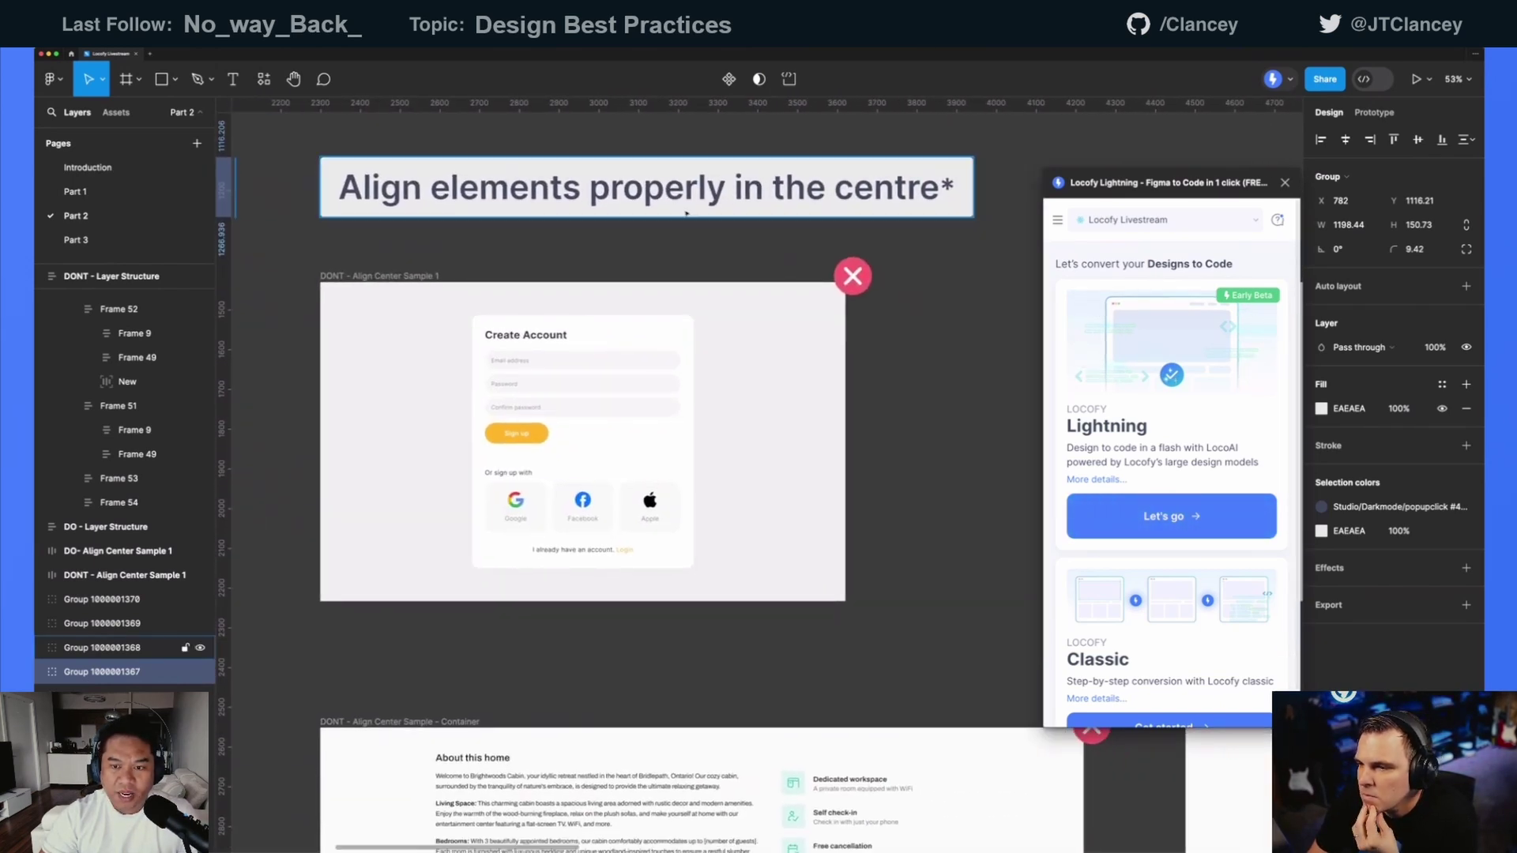
pyautogui.hotkey('shift', 'Tab')
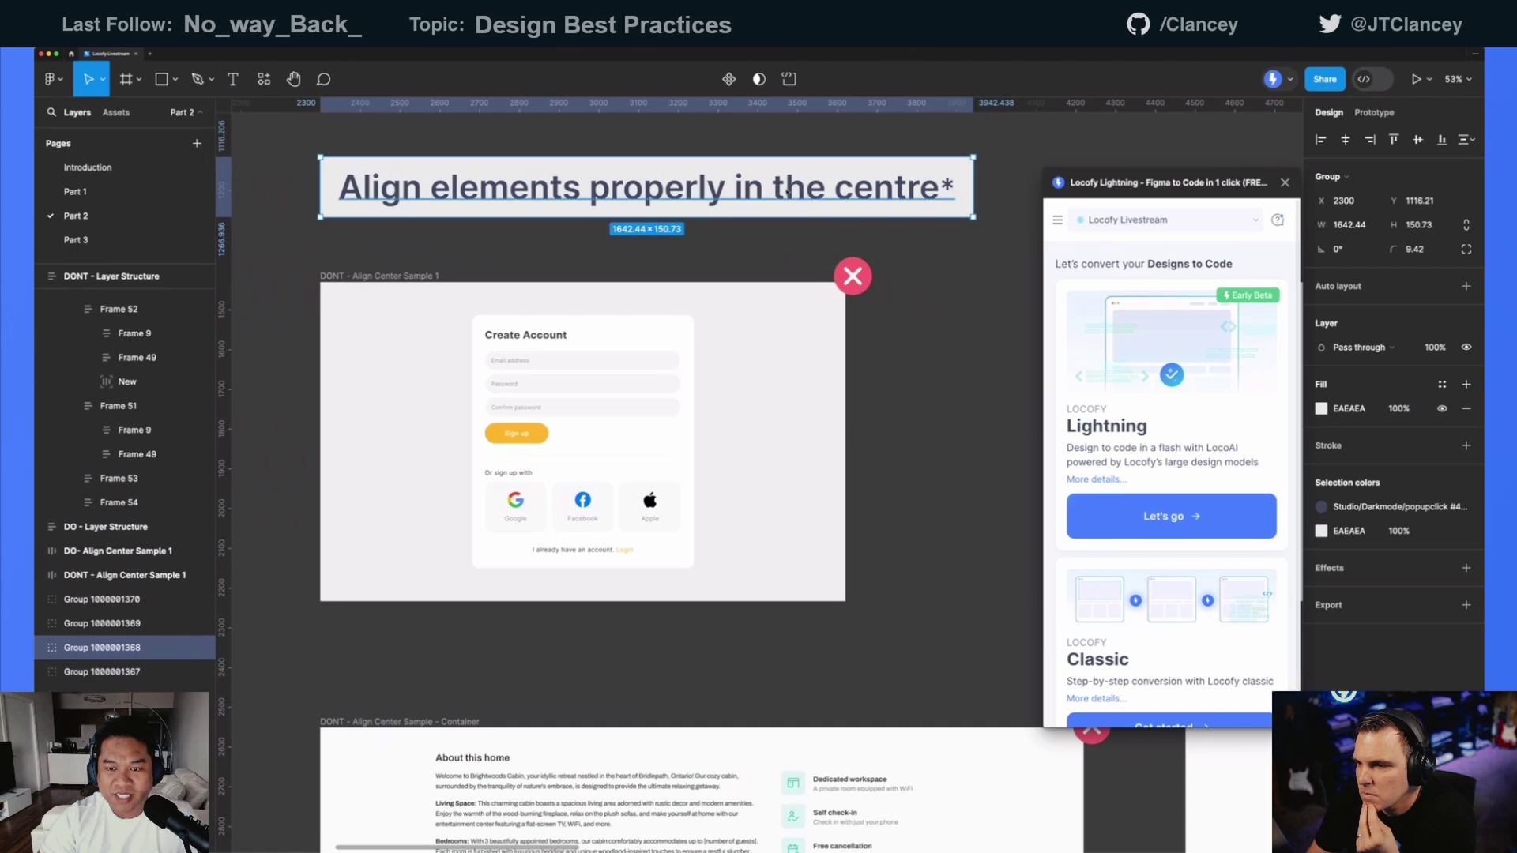
pyautogui.click(768, 244)
pyautogui.scroll(-3, 768, 244)
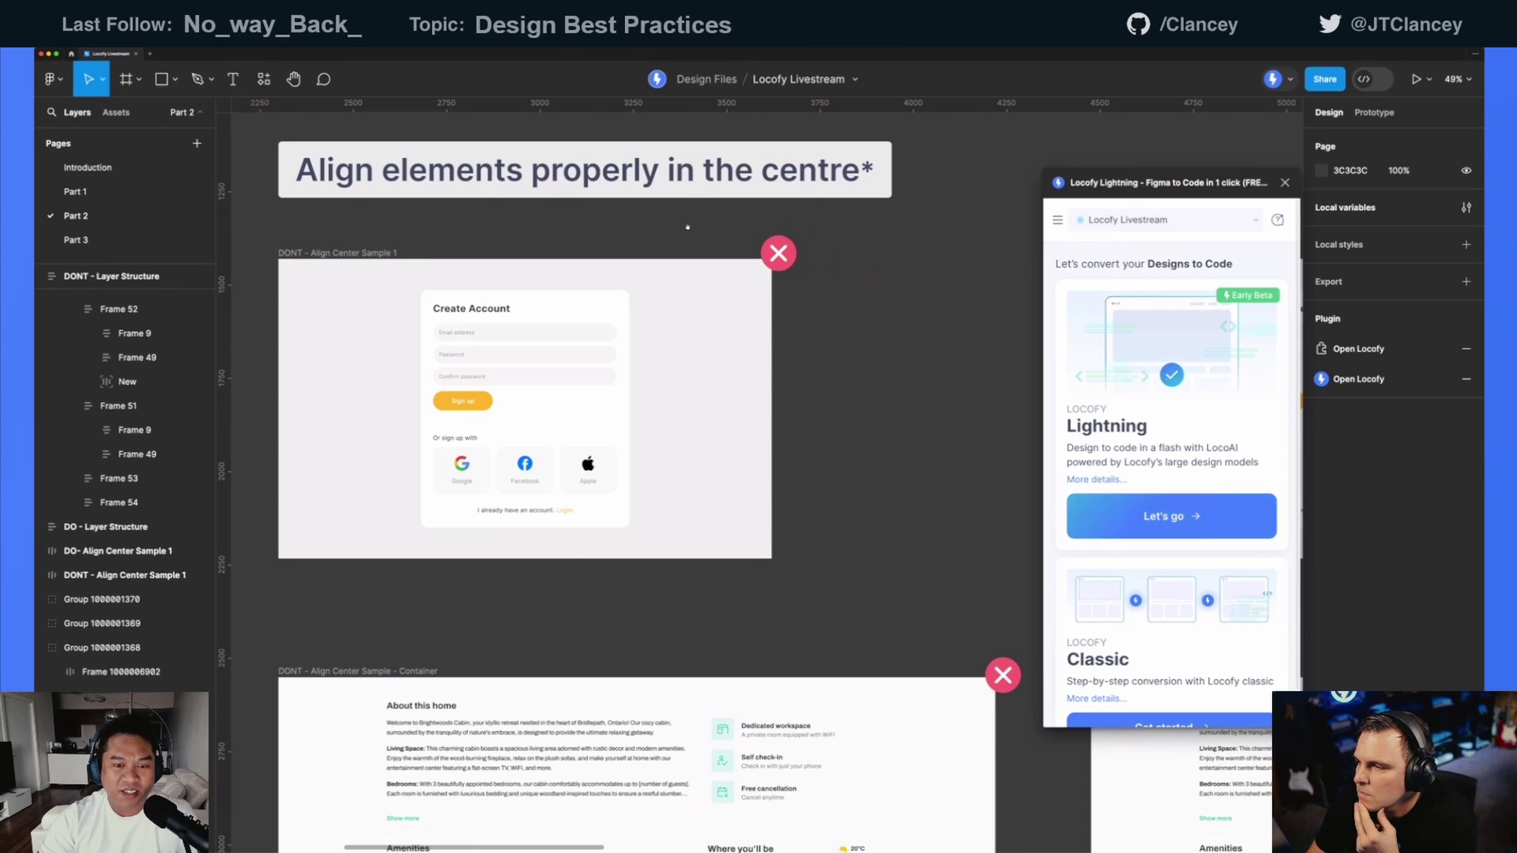
pyautogui.moveTo(682, 231); pyautogui.dragTo(690, 235)
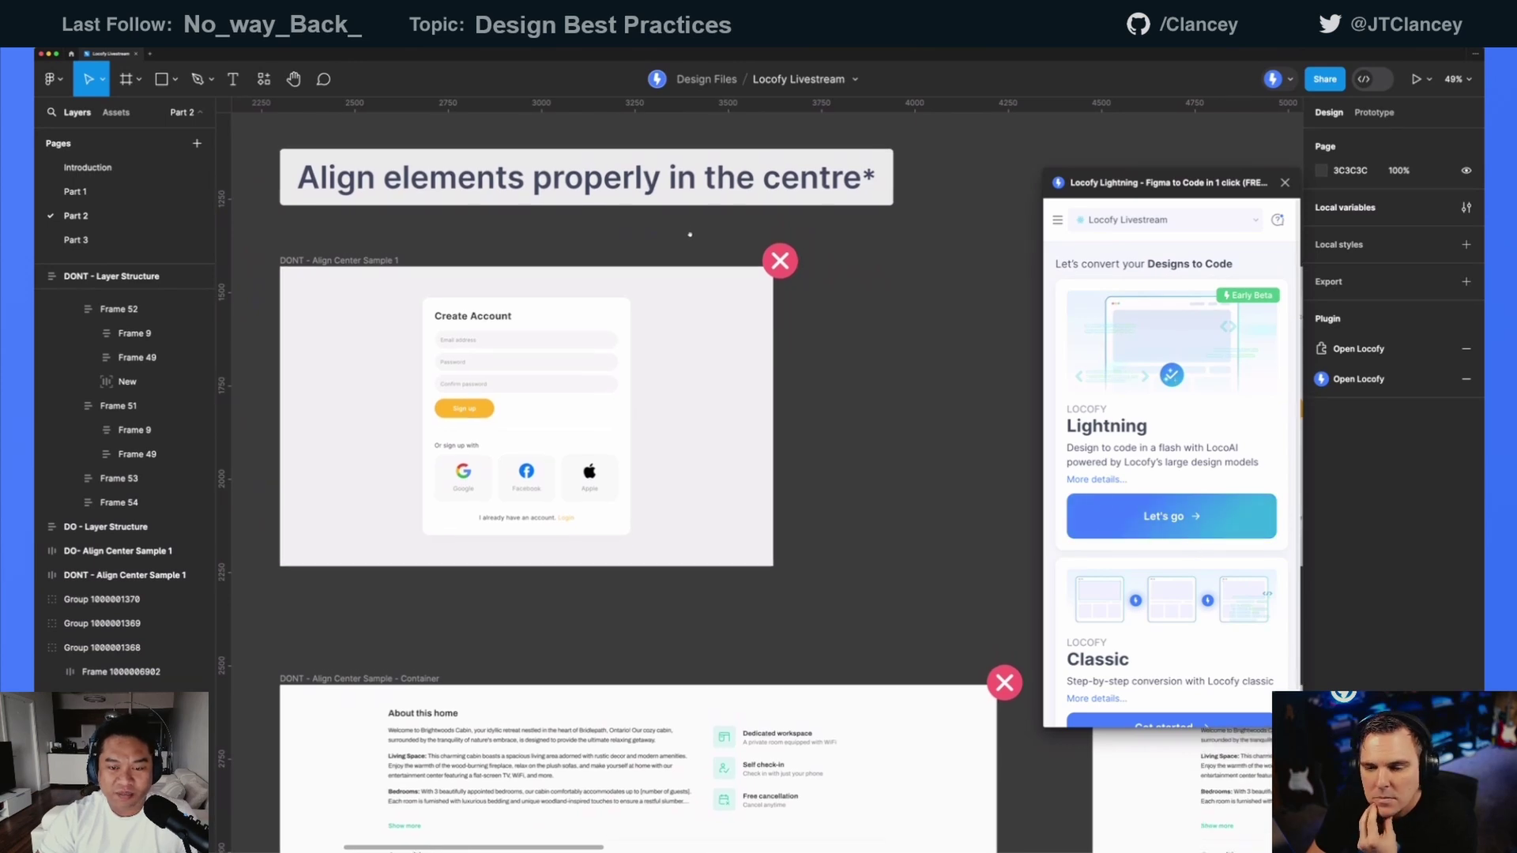
# - Compare the auto layout settings of DONT - Align Center Sample 1 with those of DO- Align Center Sample 1
pyautogui.scroll(-5, 691, 237)
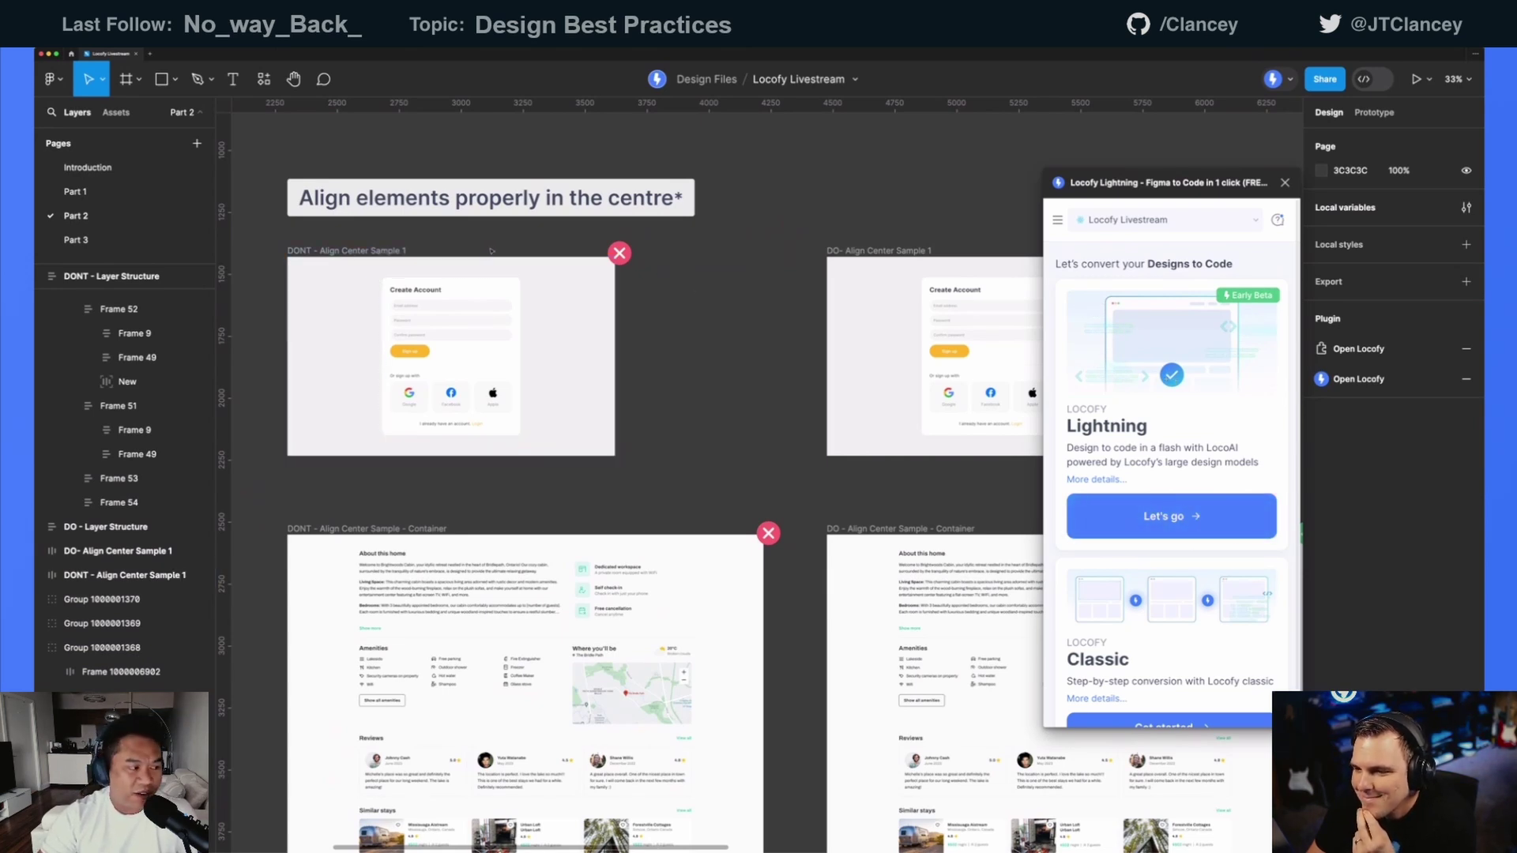
pyautogui.scroll(5, 490, 249)
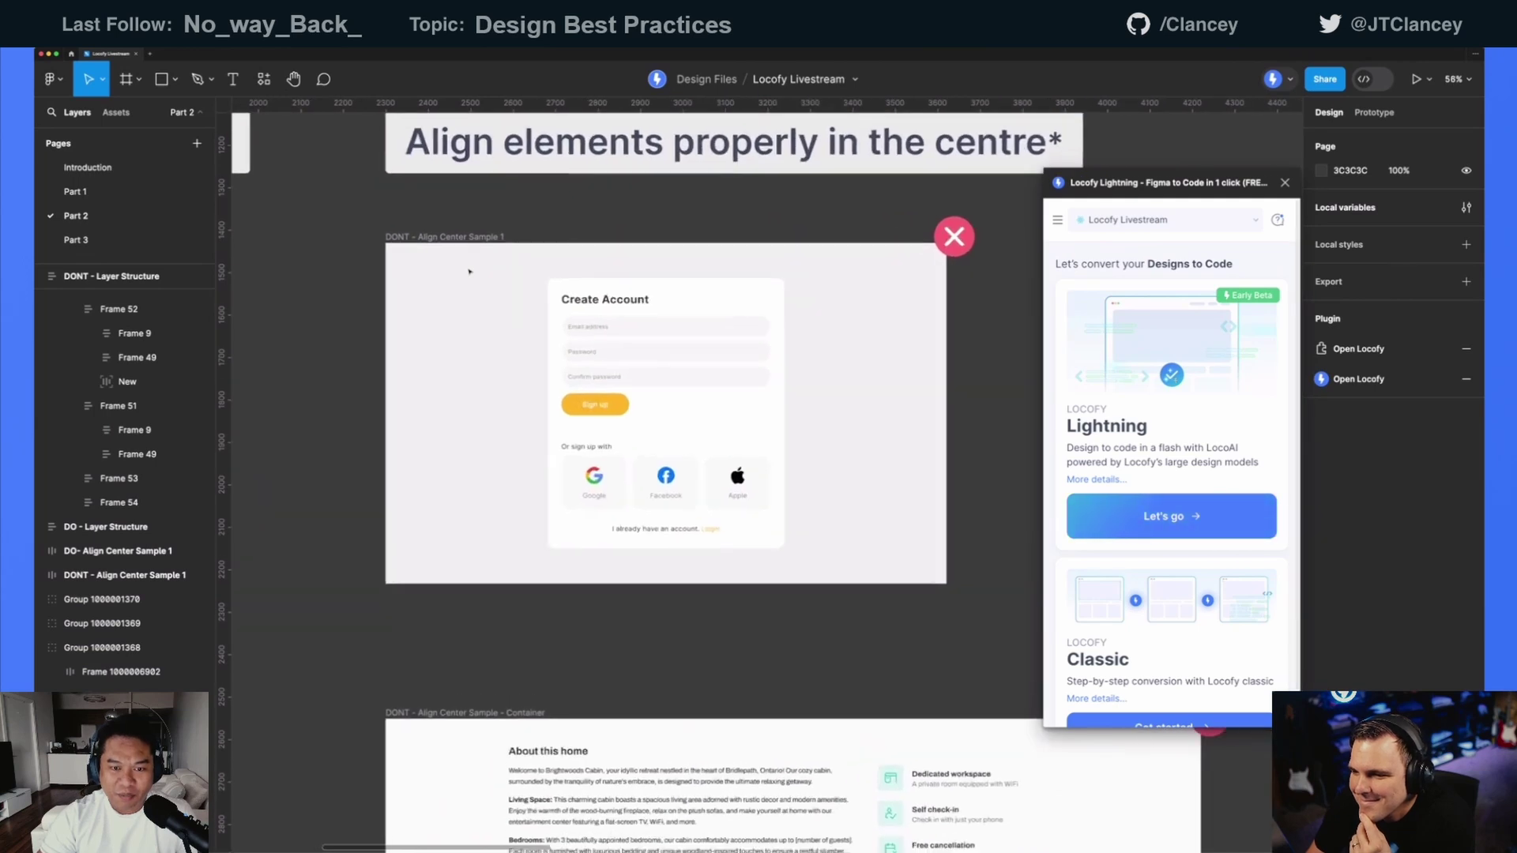
pyautogui.scroll(2, 566, 250)
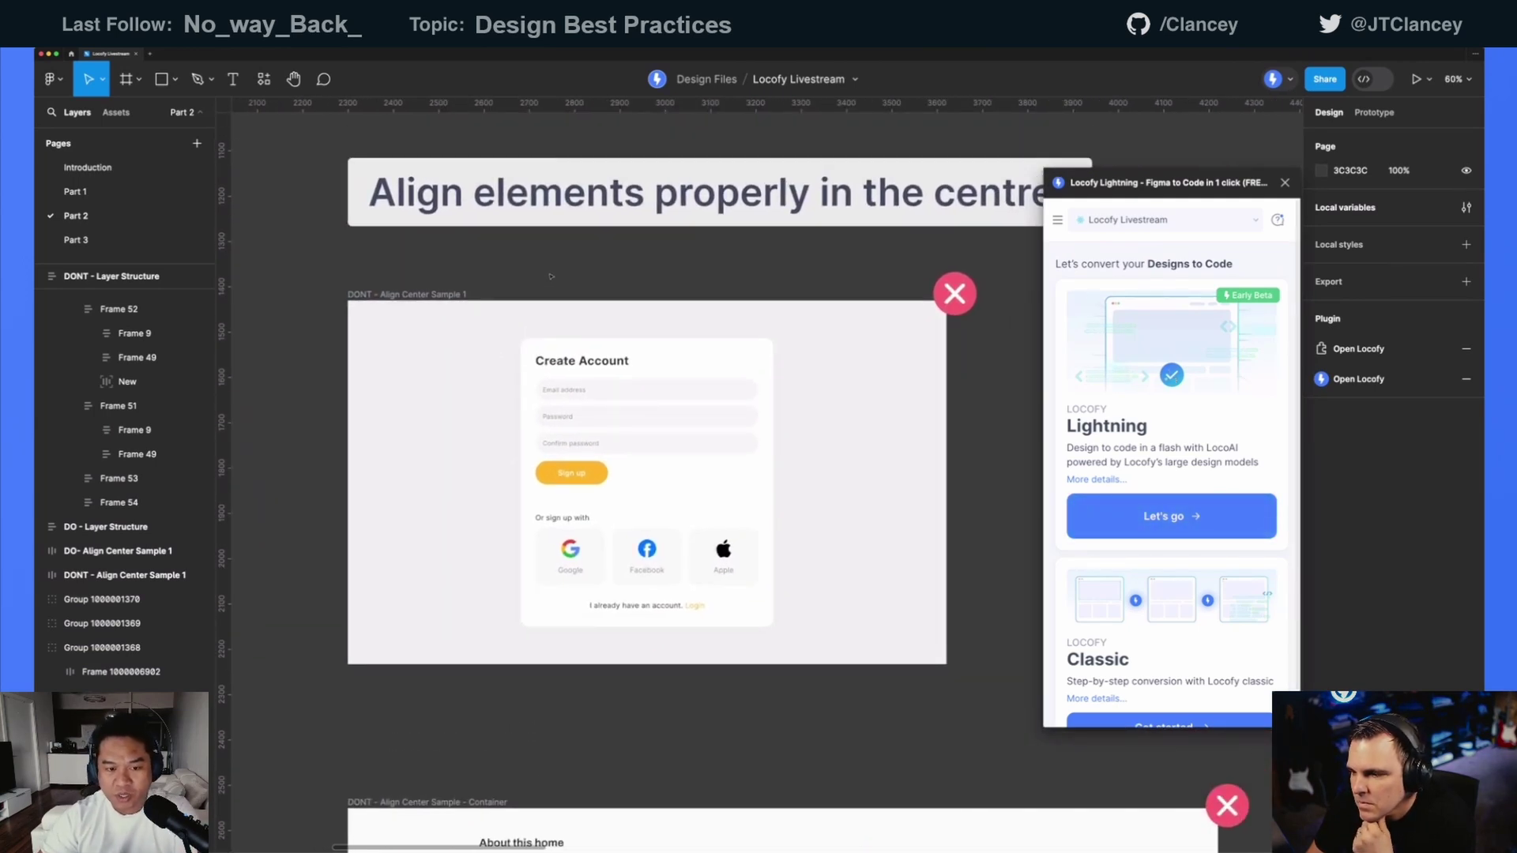
pyautogui.click(433, 295)
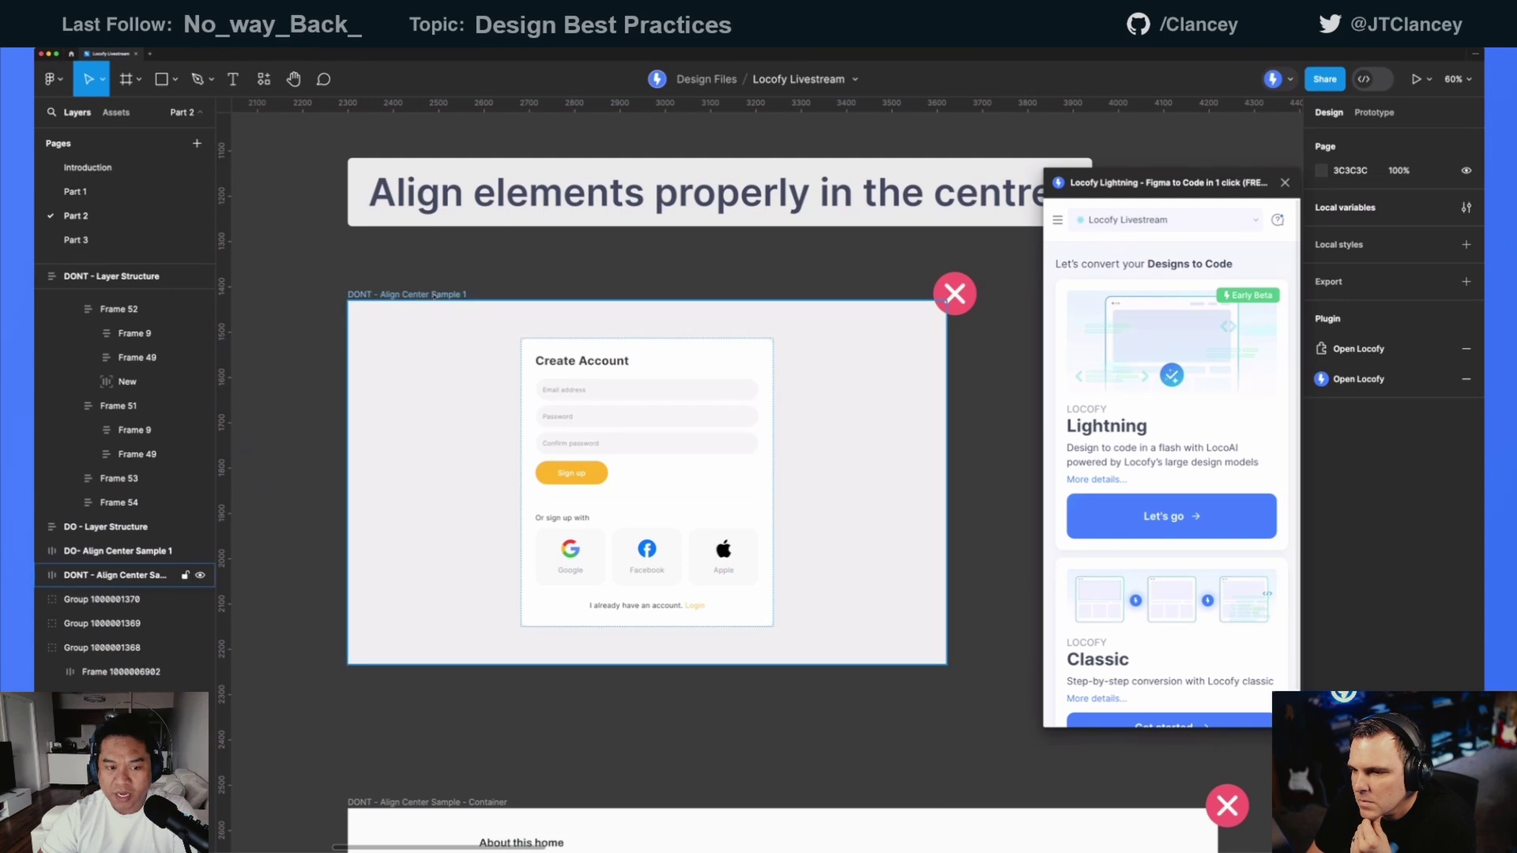
pyautogui.click(434, 295)
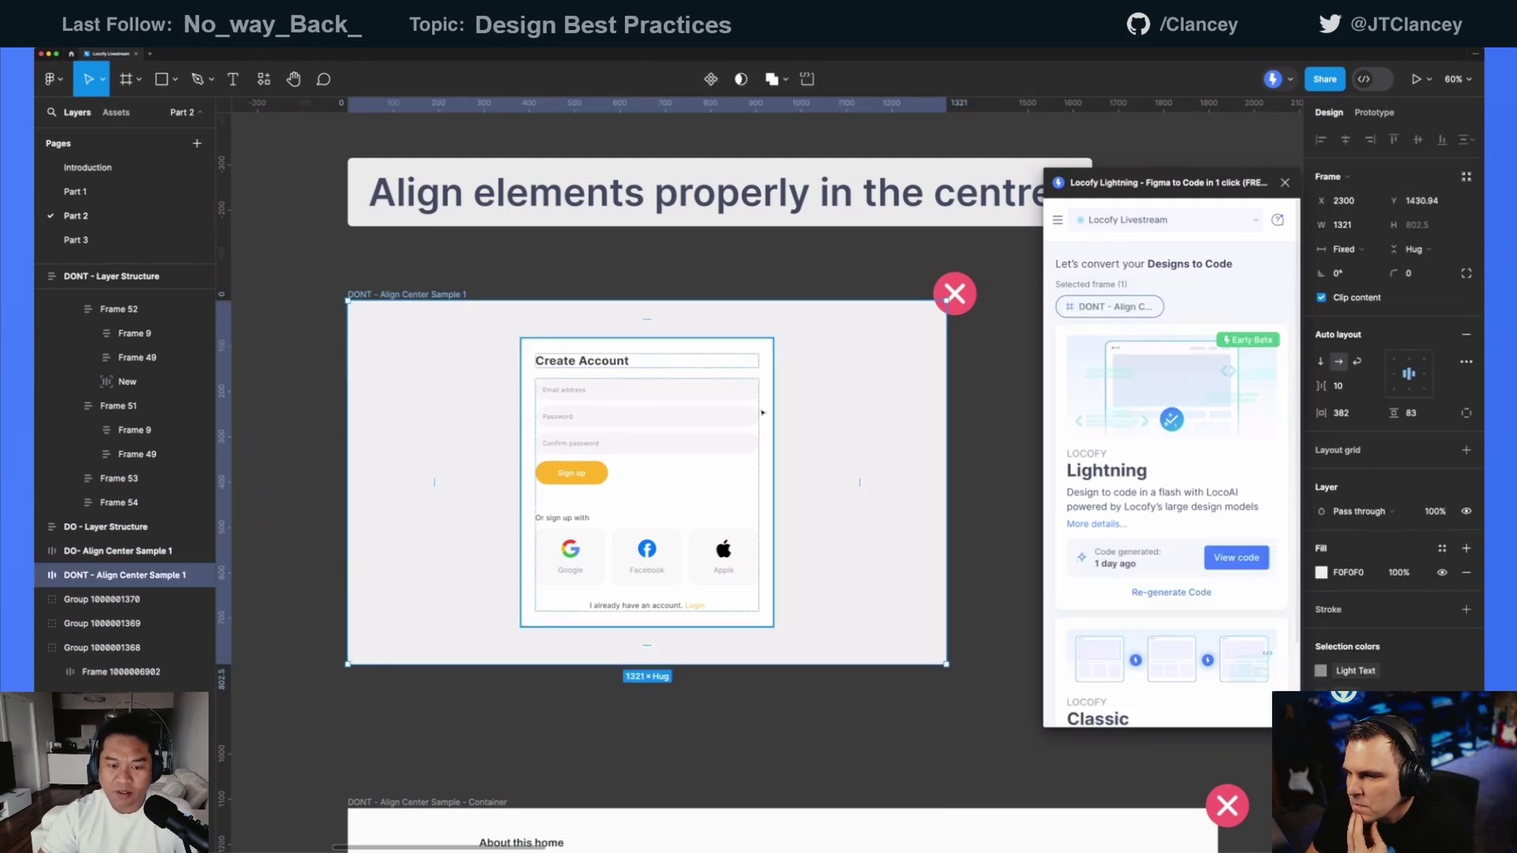
pyautogui.scroll(-5, 763, 412)
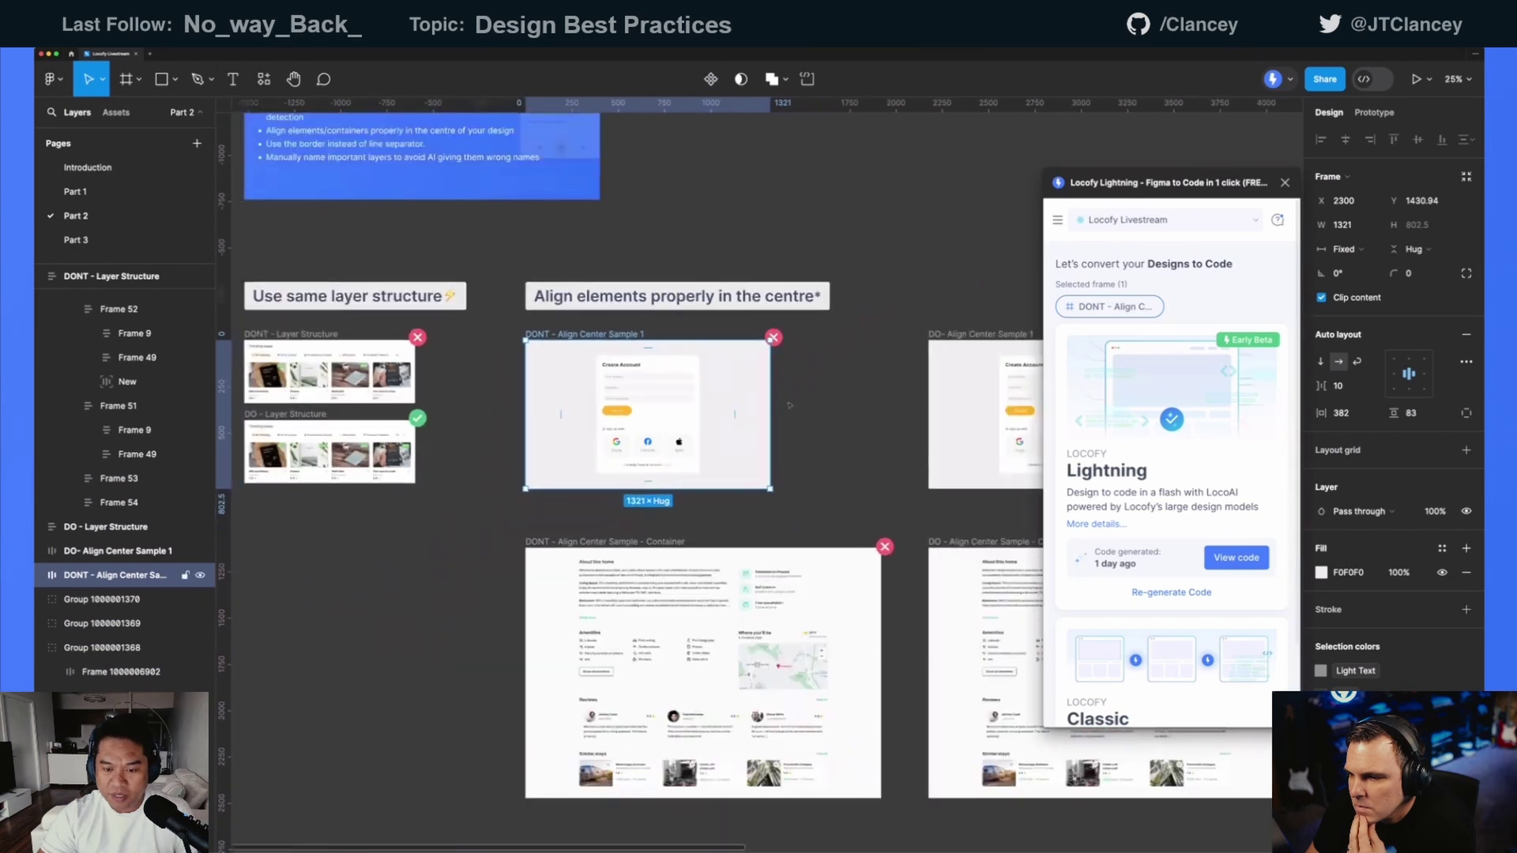
pyautogui.hscroll(5, 789, 405)
pyautogui.scroll(-1, 790, 406)
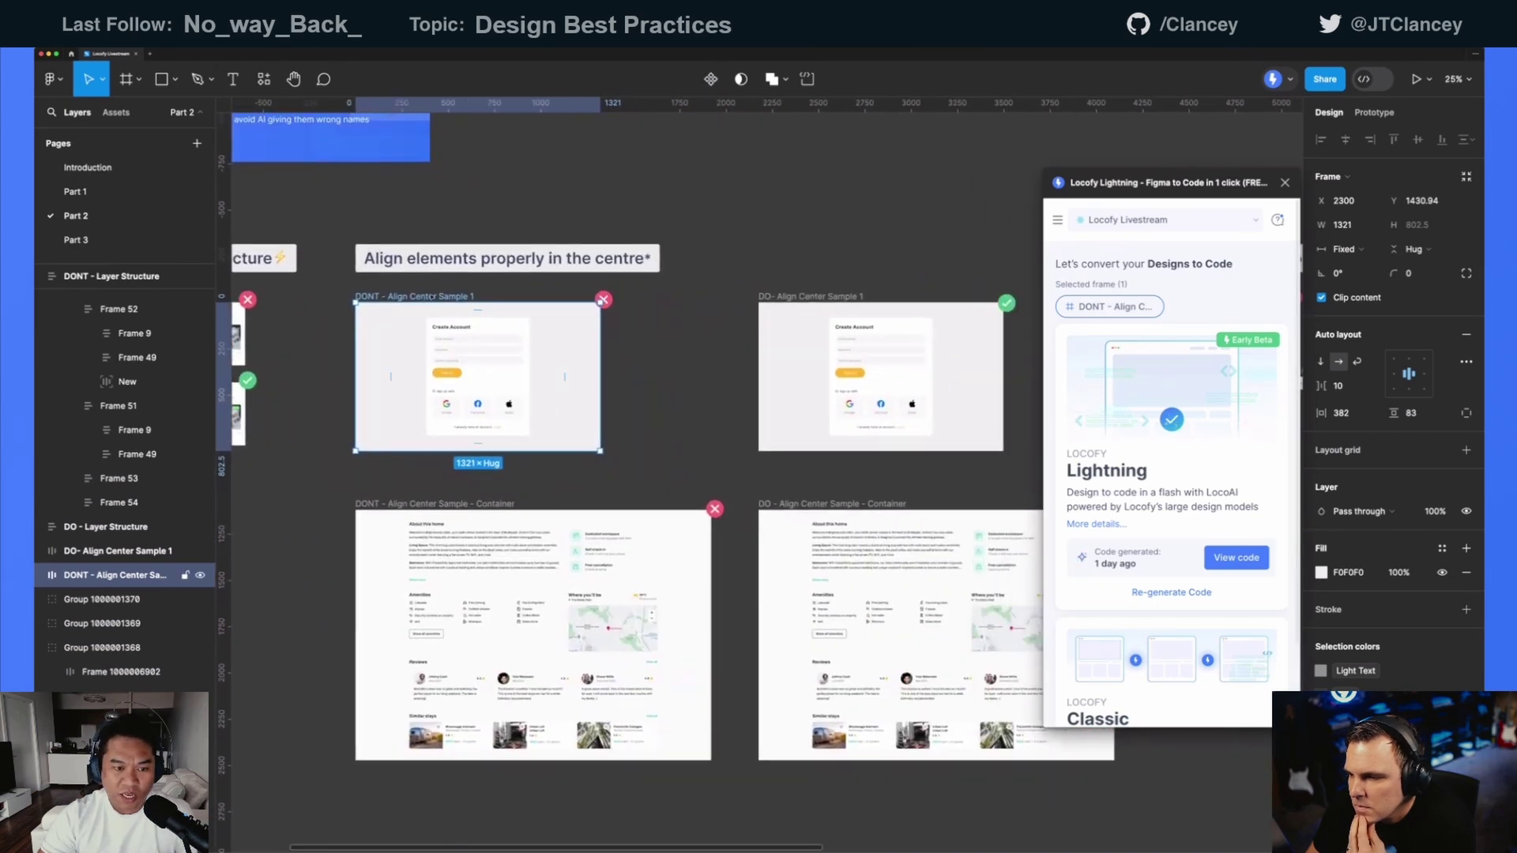
pyautogui.click(877, 372)
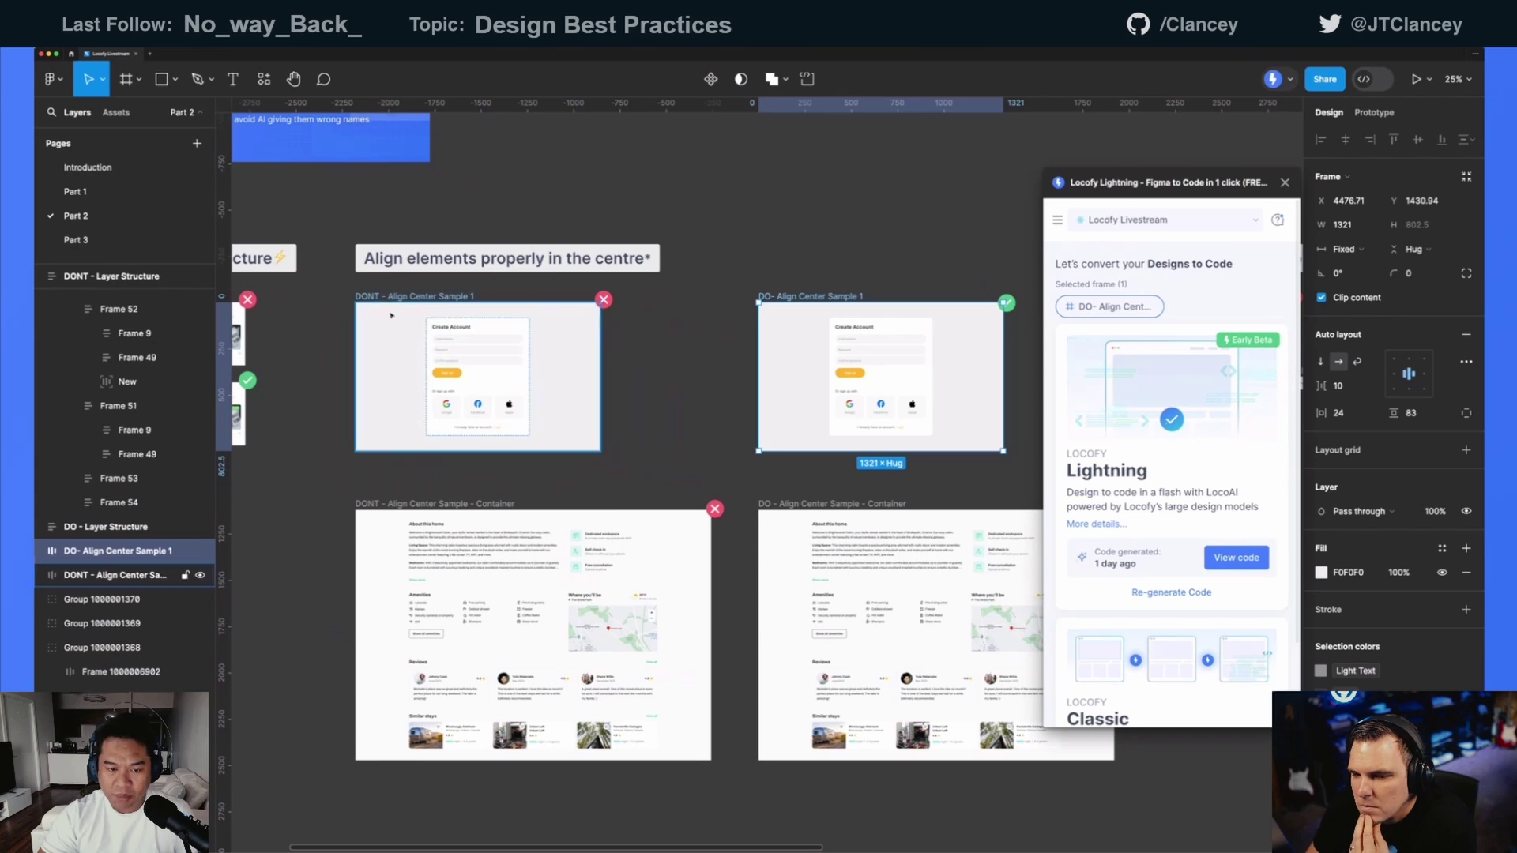
# - Select the DONT - Align Center Sample 1 frame and move the plugin window so the frame's upper-right corner is uncovered
pyautogui.scroll(6, 383, 312)
pyautogui.scroll(-3, 506, 313)
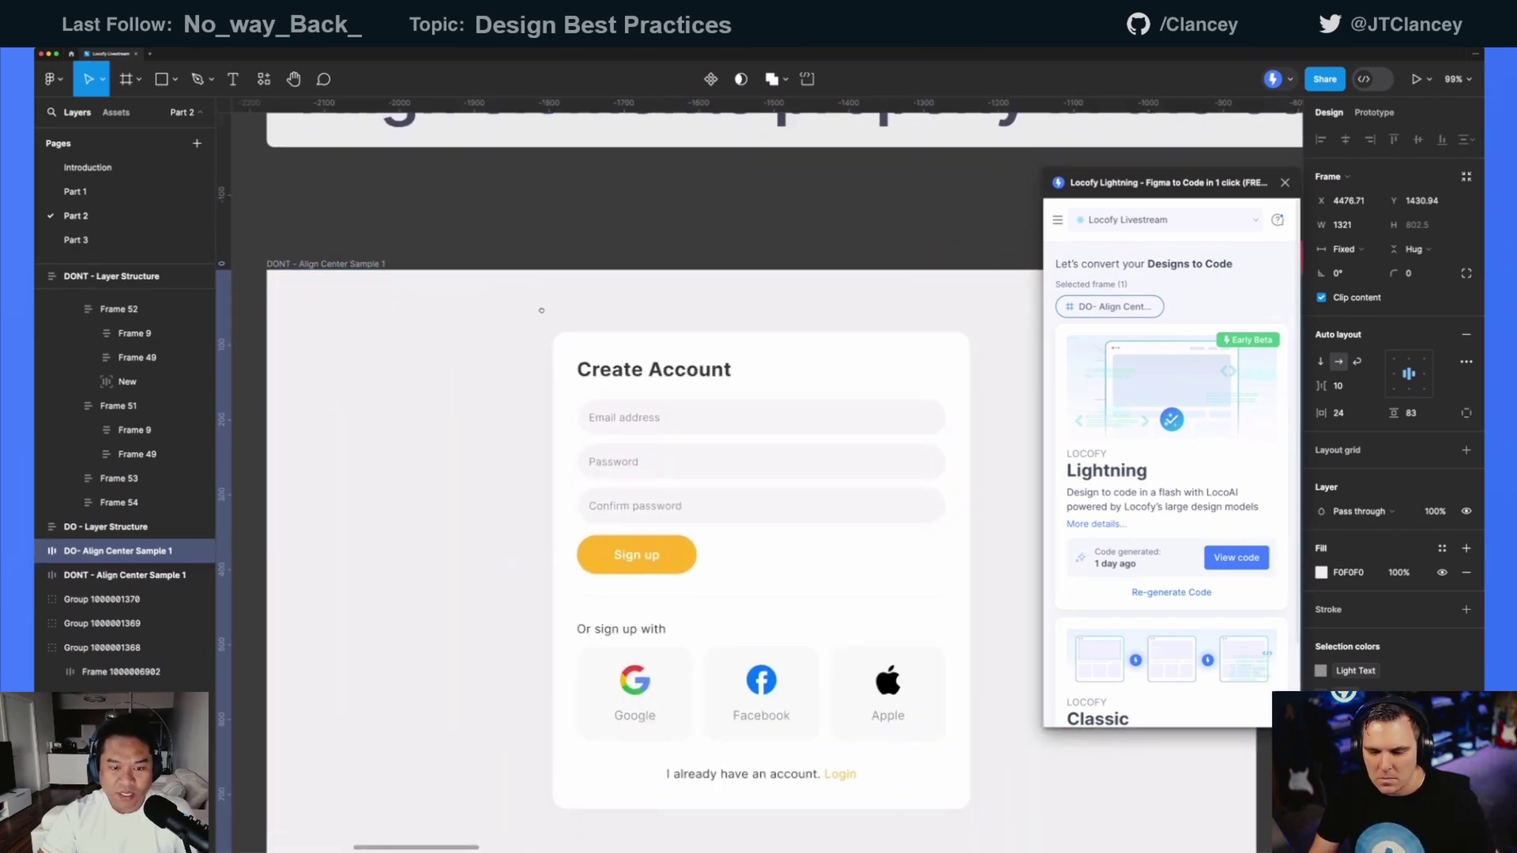
pyautogui.click(425, 207)
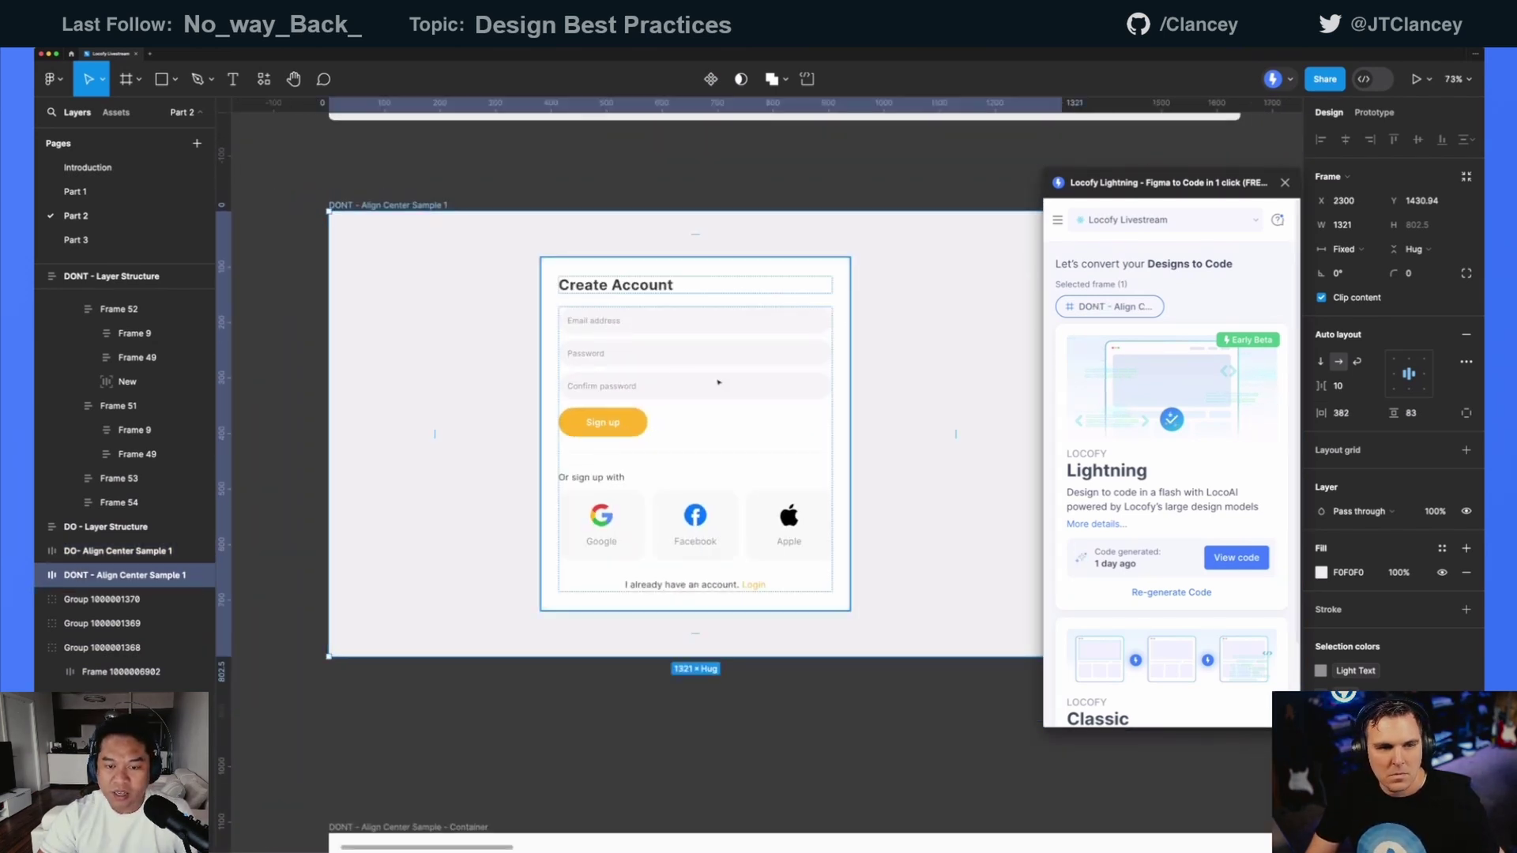
pyautogui.moveTo(1019, 182); pyautogui.dragTo(1021, 357)
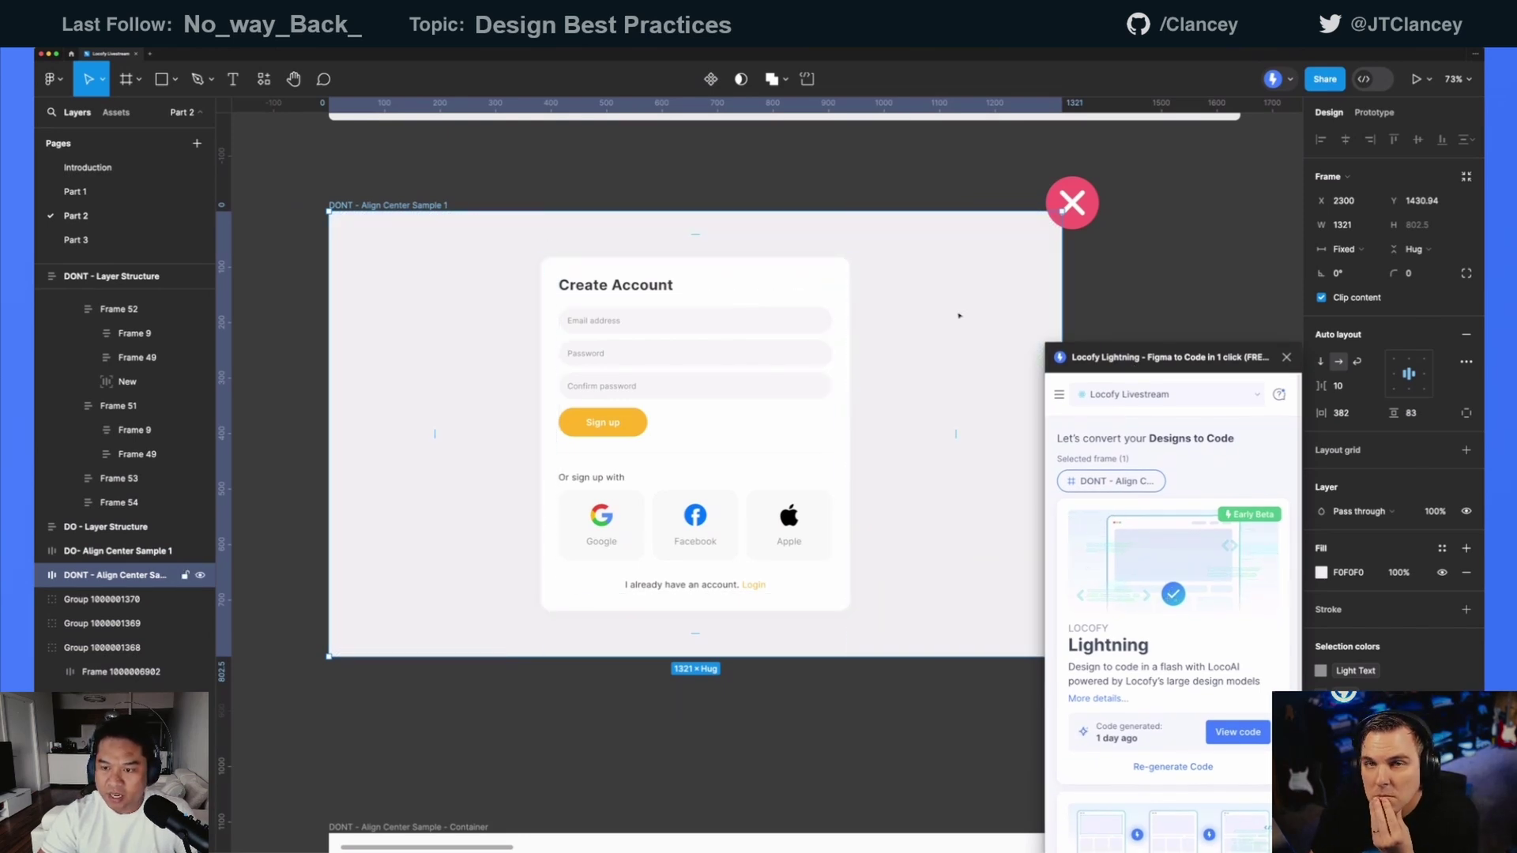
# - Try narrowing DONT - Align Center Sample 1 to a width of 1021, and undo the resize
pyautogui.moveTo(1063, 300); pyautogui.dragTo(890, 301)
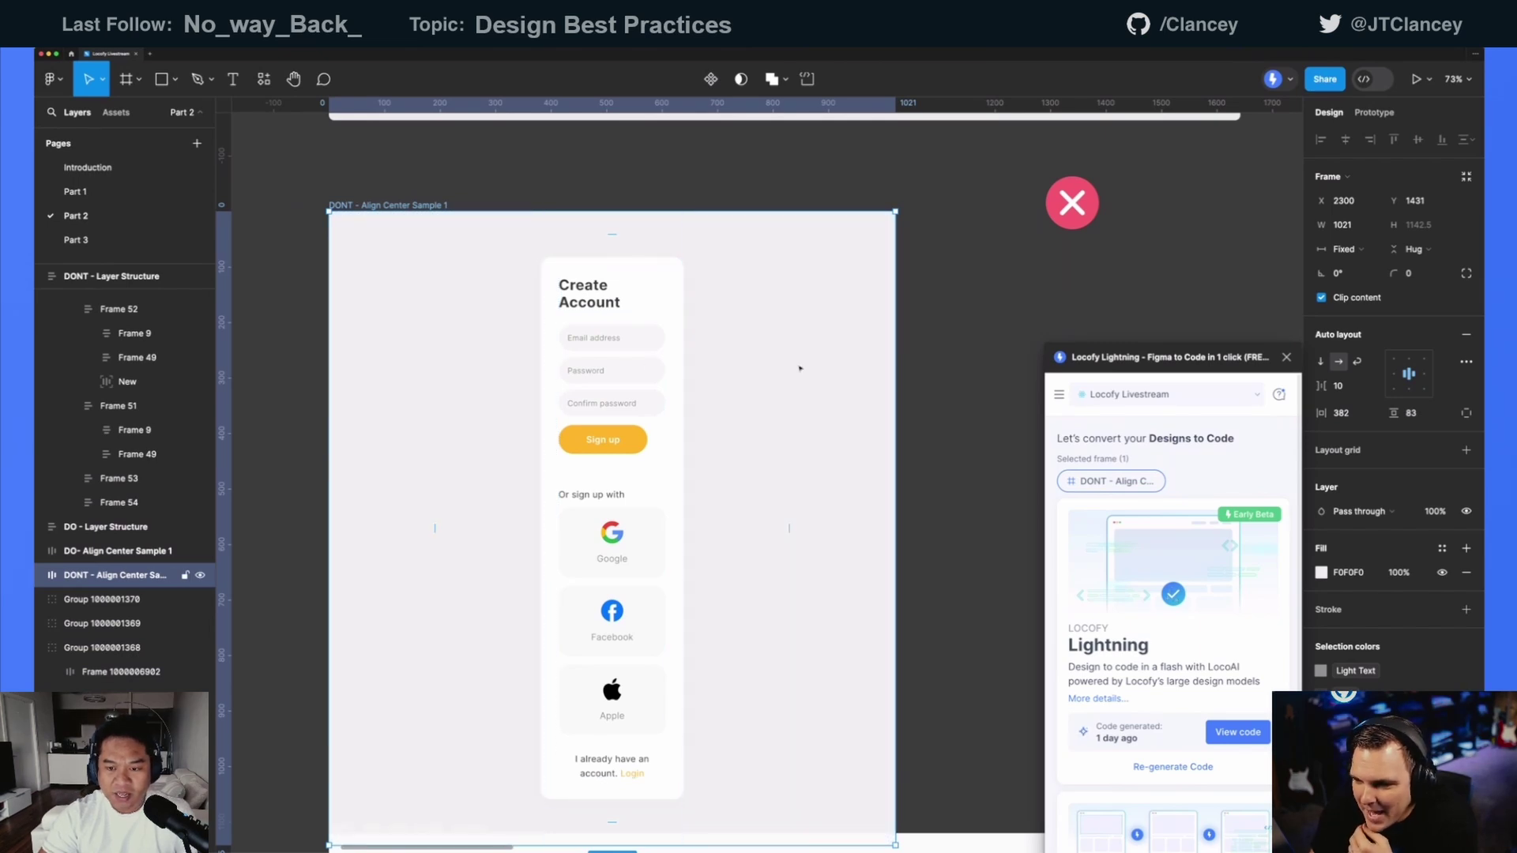
pyautogui.hotkey('ctrl', 'z')
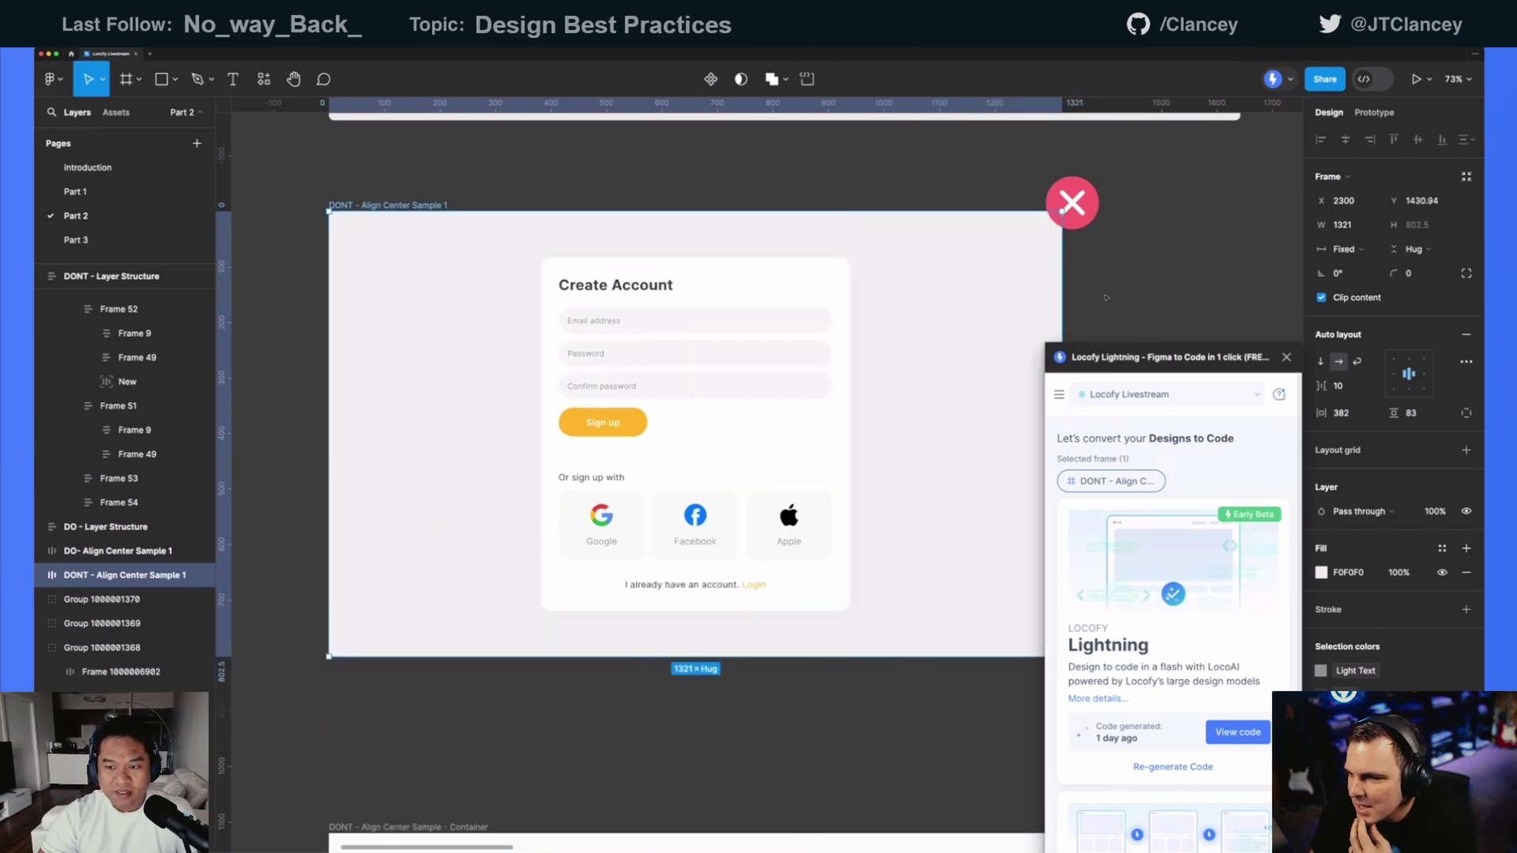
# - Compare the resizing settings of the Create Account card with those of its parent frame in DONT - Align Center Sample 1
pyautogui.click(801, 307)
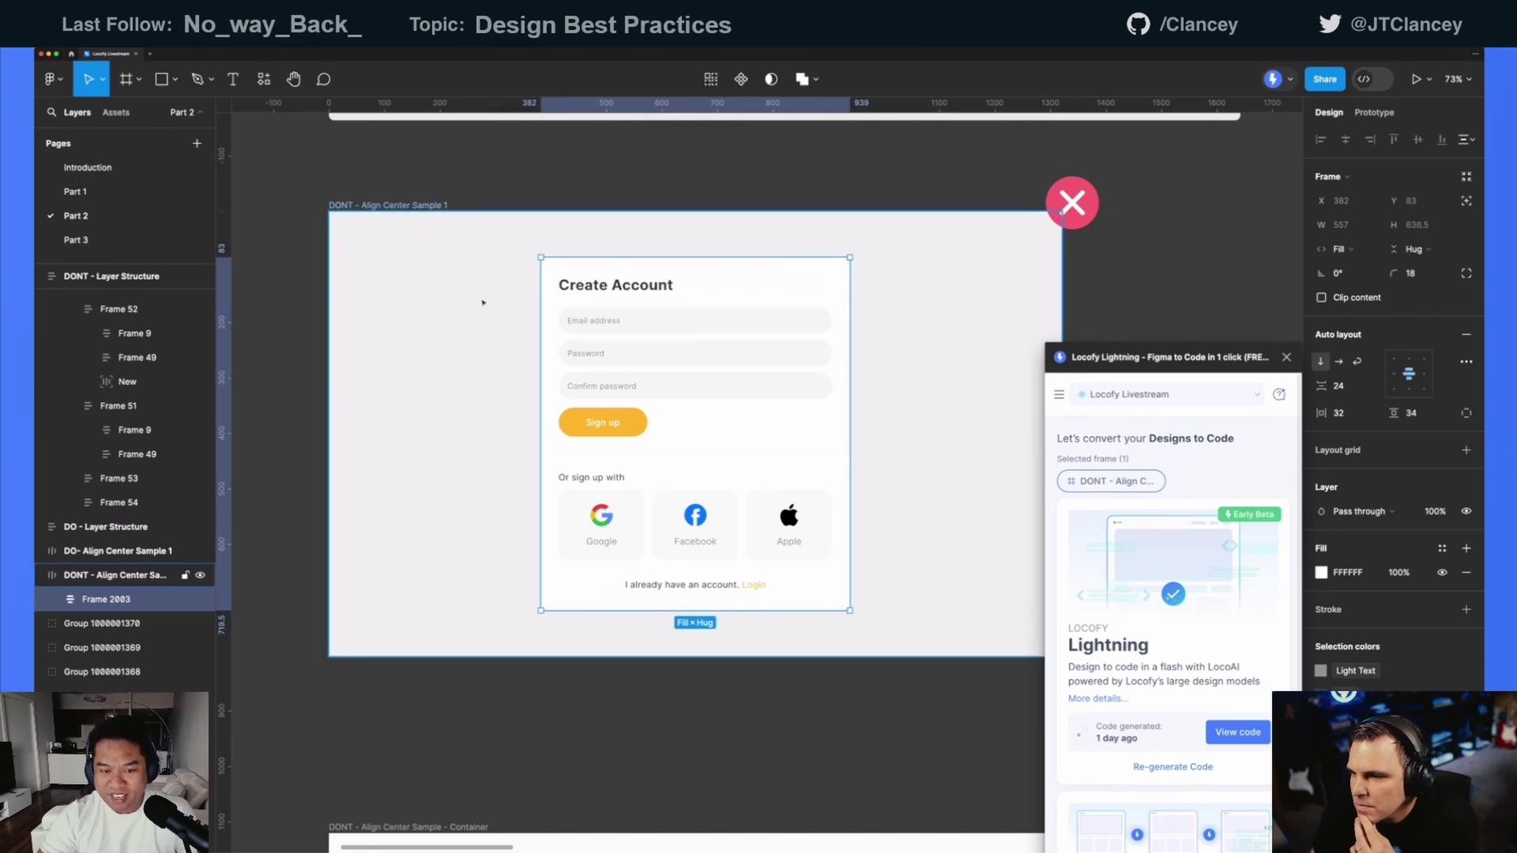
pyautogui.click(443, 205)
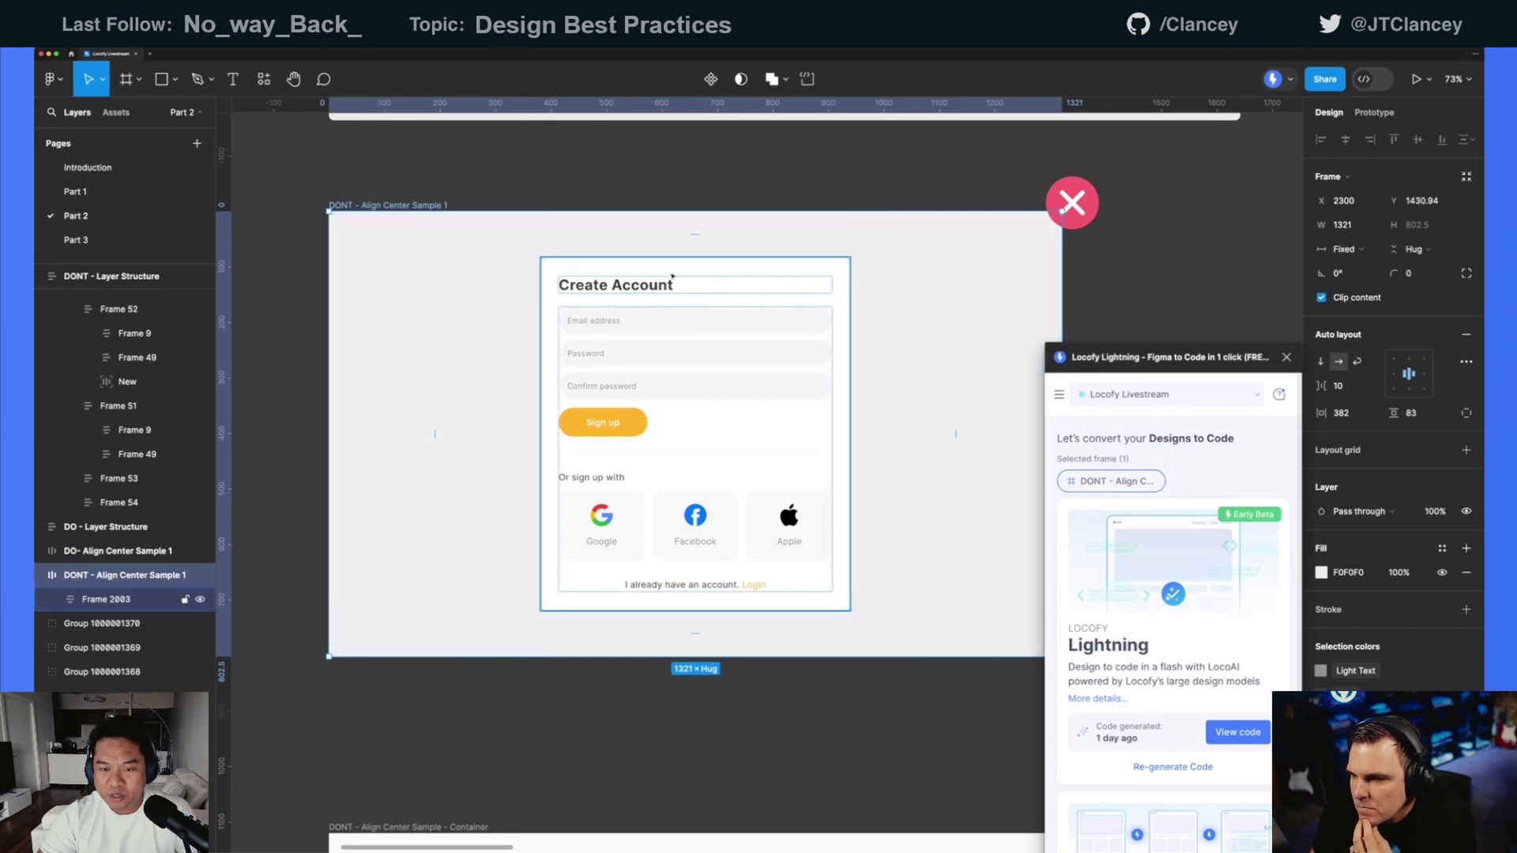
# - Try narrowing DO- Align Center Sample 1 to a width of 533, and undo the resize
pyautogui.scroll(-3, 737, 294)
pyautogui.press('Escape')
pyautogui.hscroll(10, 737, 293)
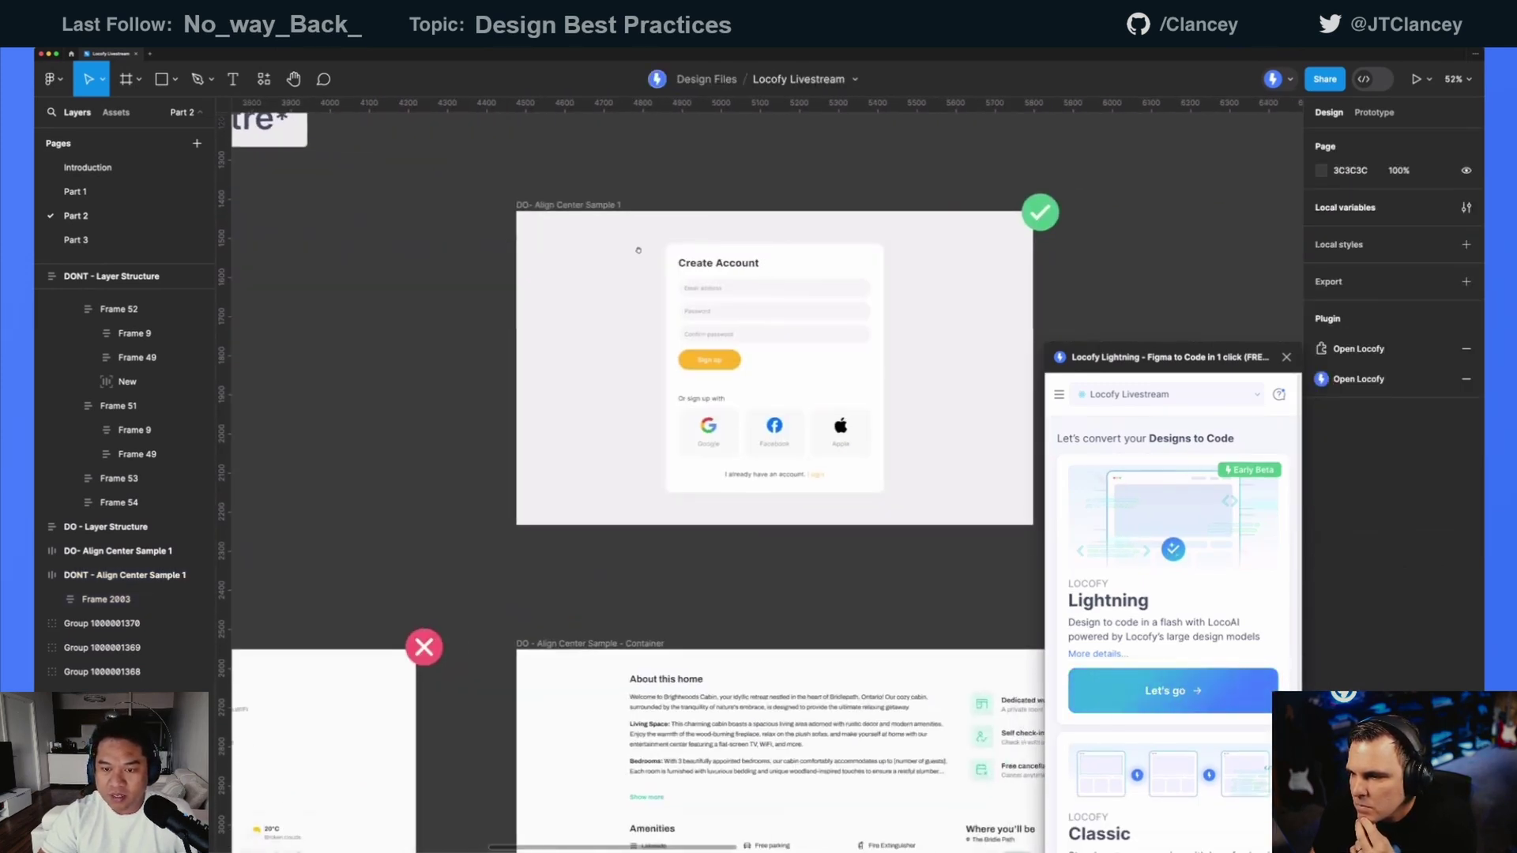
pyautogui.click(540, 199)
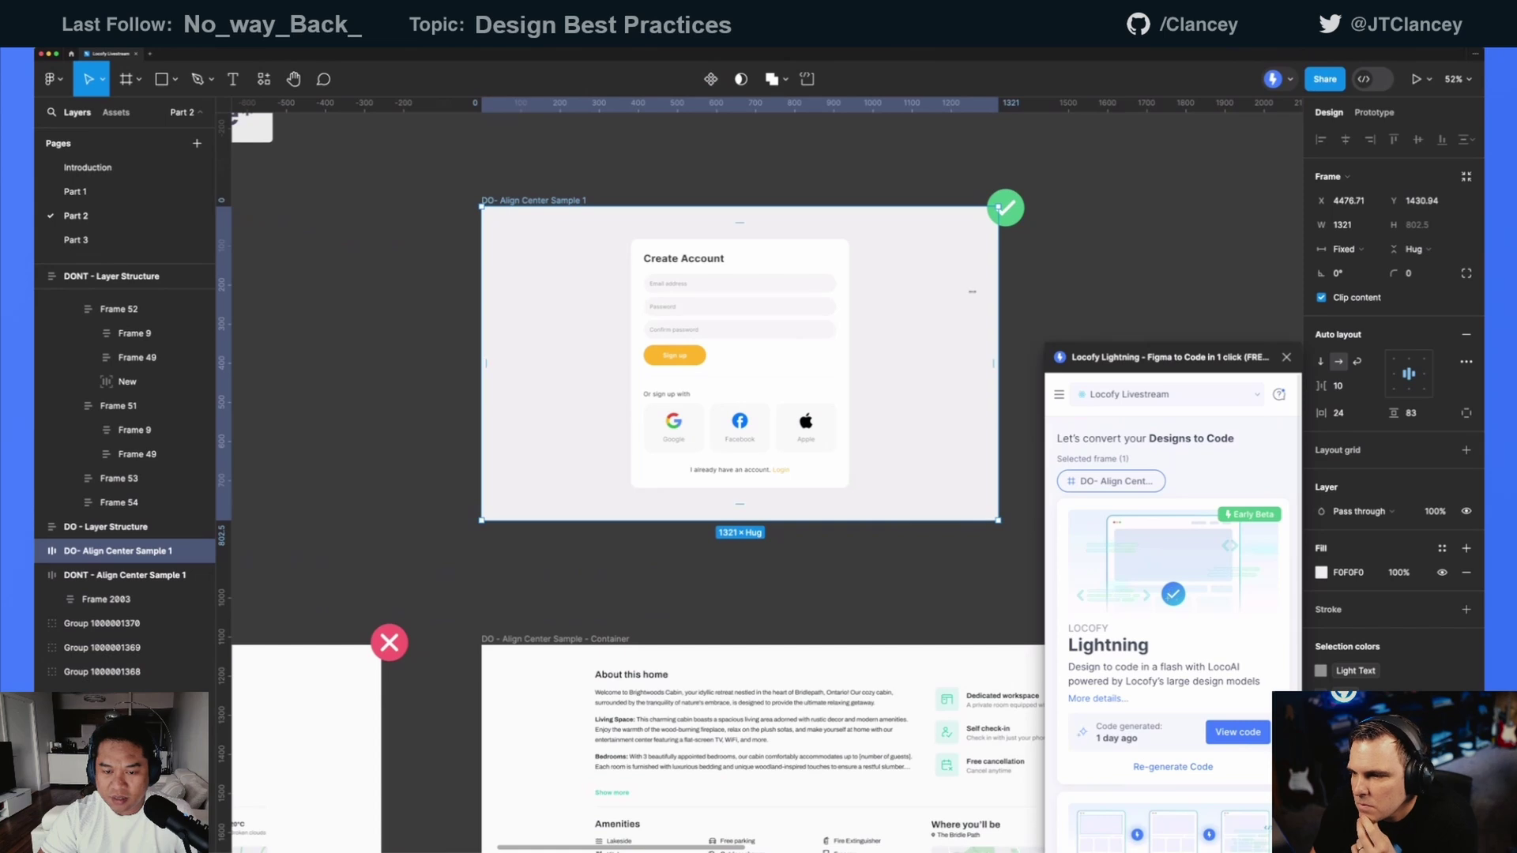
pyautogui.moveTo(973, 292); pyautogui.dragTo(690, 291)
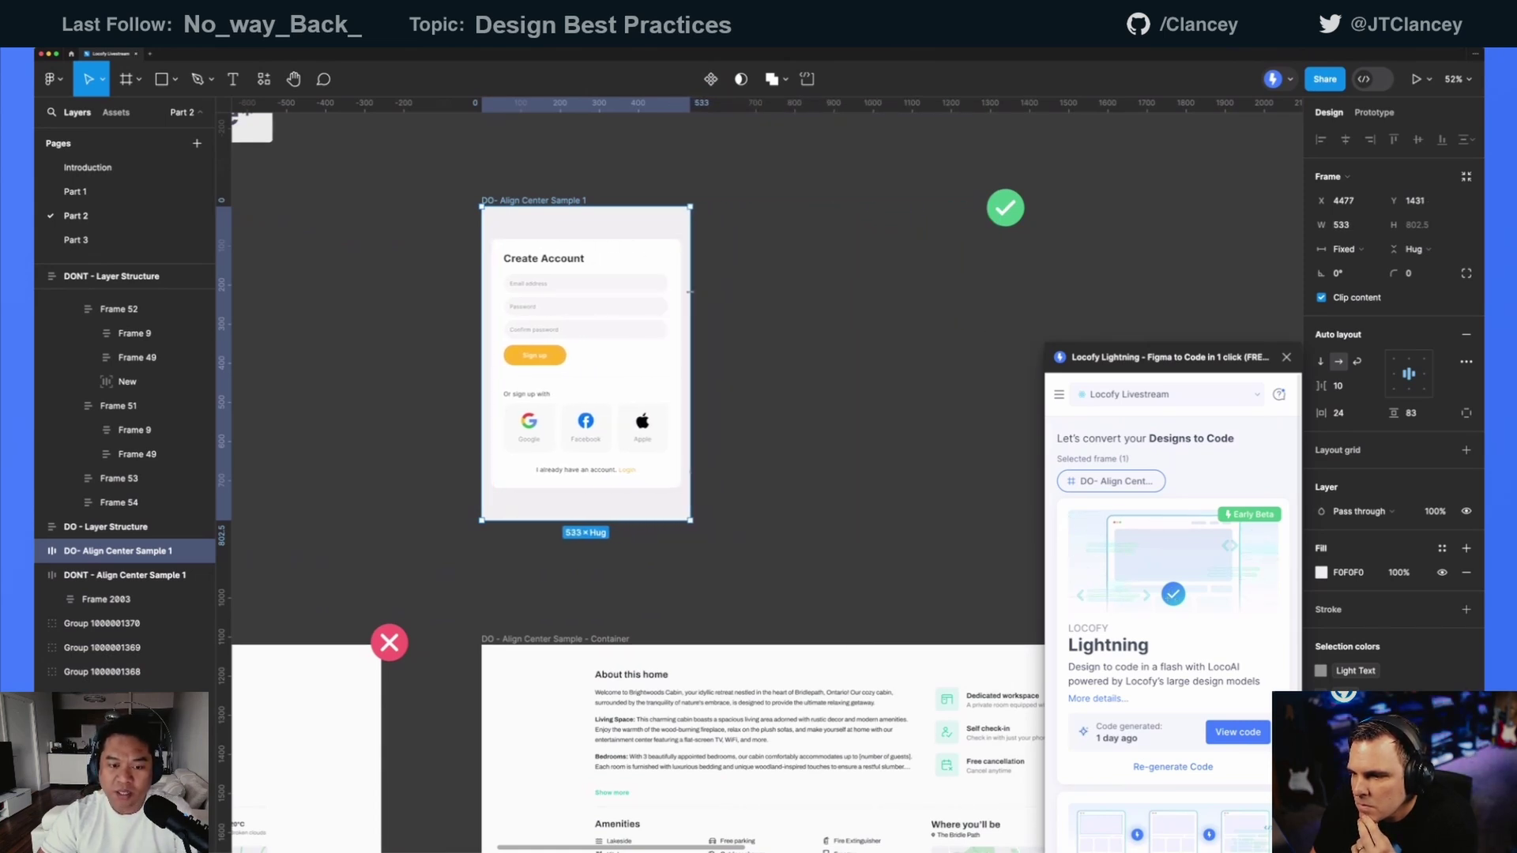
pyautogui.hotkey('ctrl', 'z')
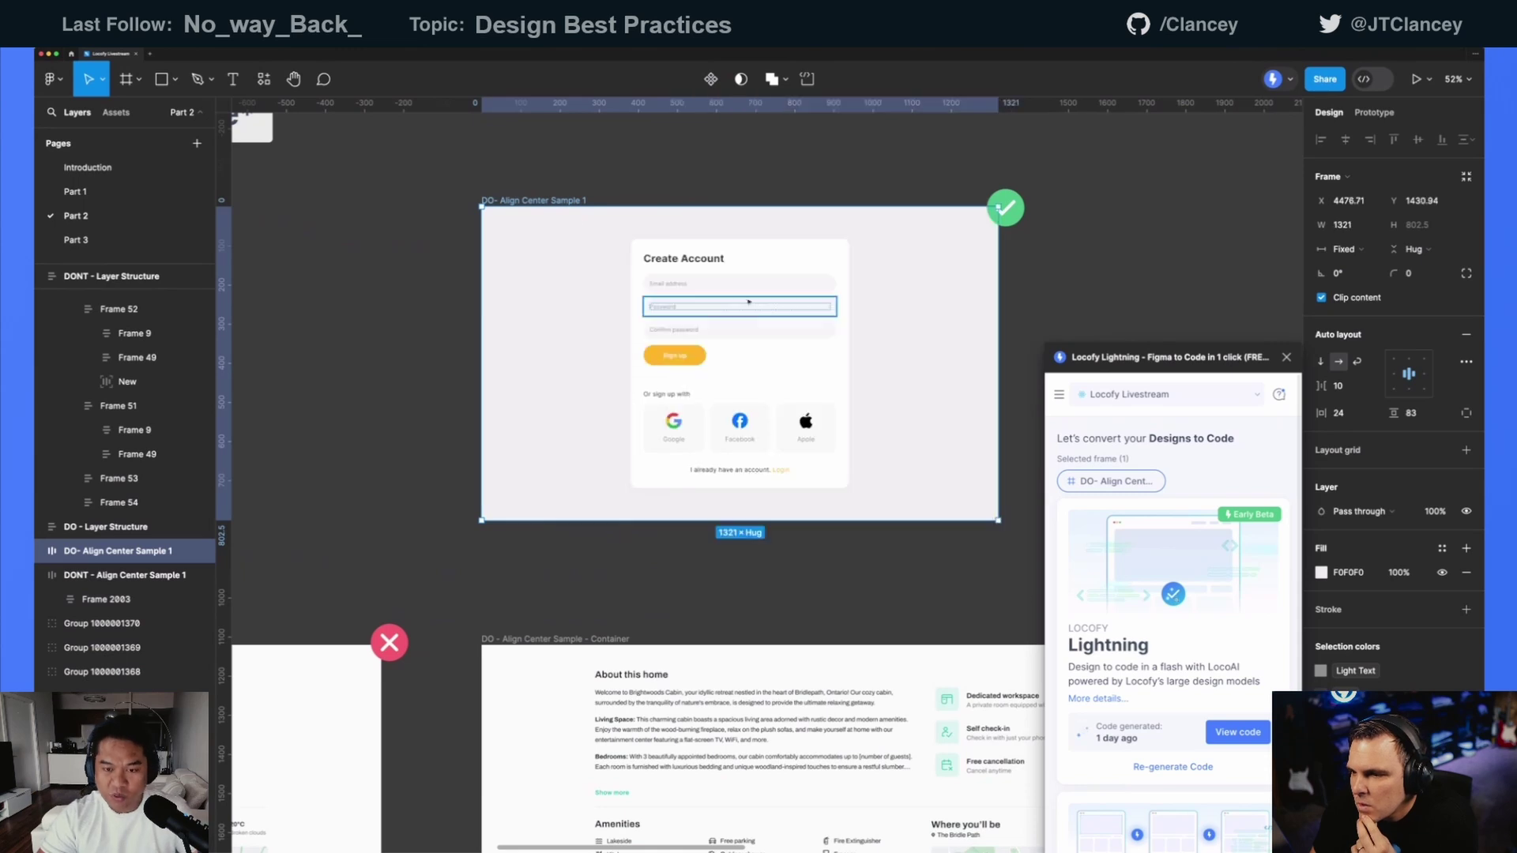
# - Deselect the frame, bring the two Align Center Sample - Container frames into view, and move the plugin window aside
pyautogui.scroll(-2, 908, 298)
pyautogui.click(484, 316)
pyautogui.scroll(-2, 602, 260)
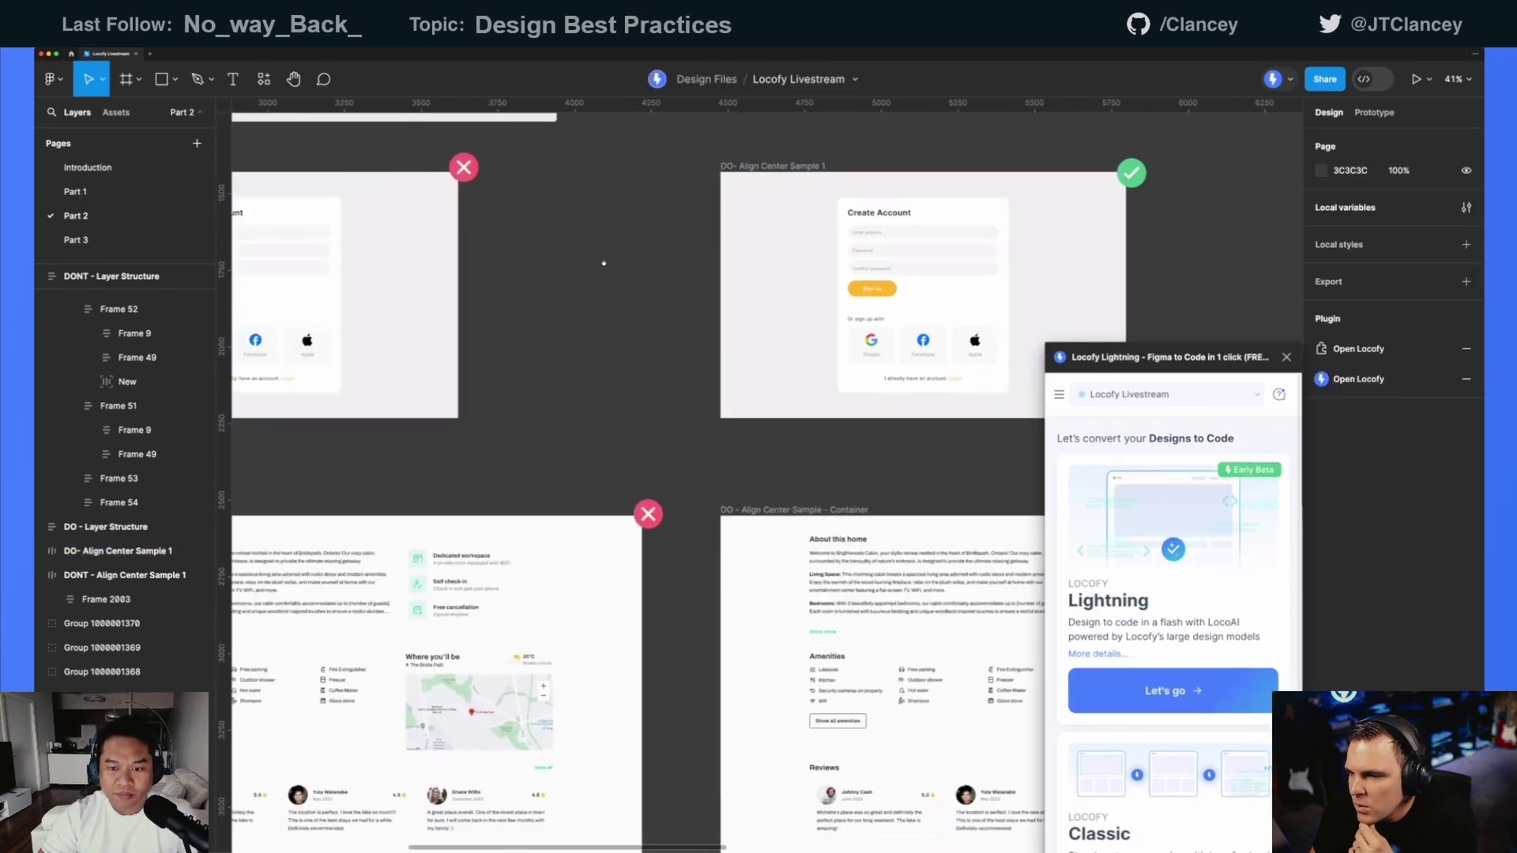
pyautogui.scroll(-3, 623, 224)
pyautogui.scroll(-2, 626, 264)
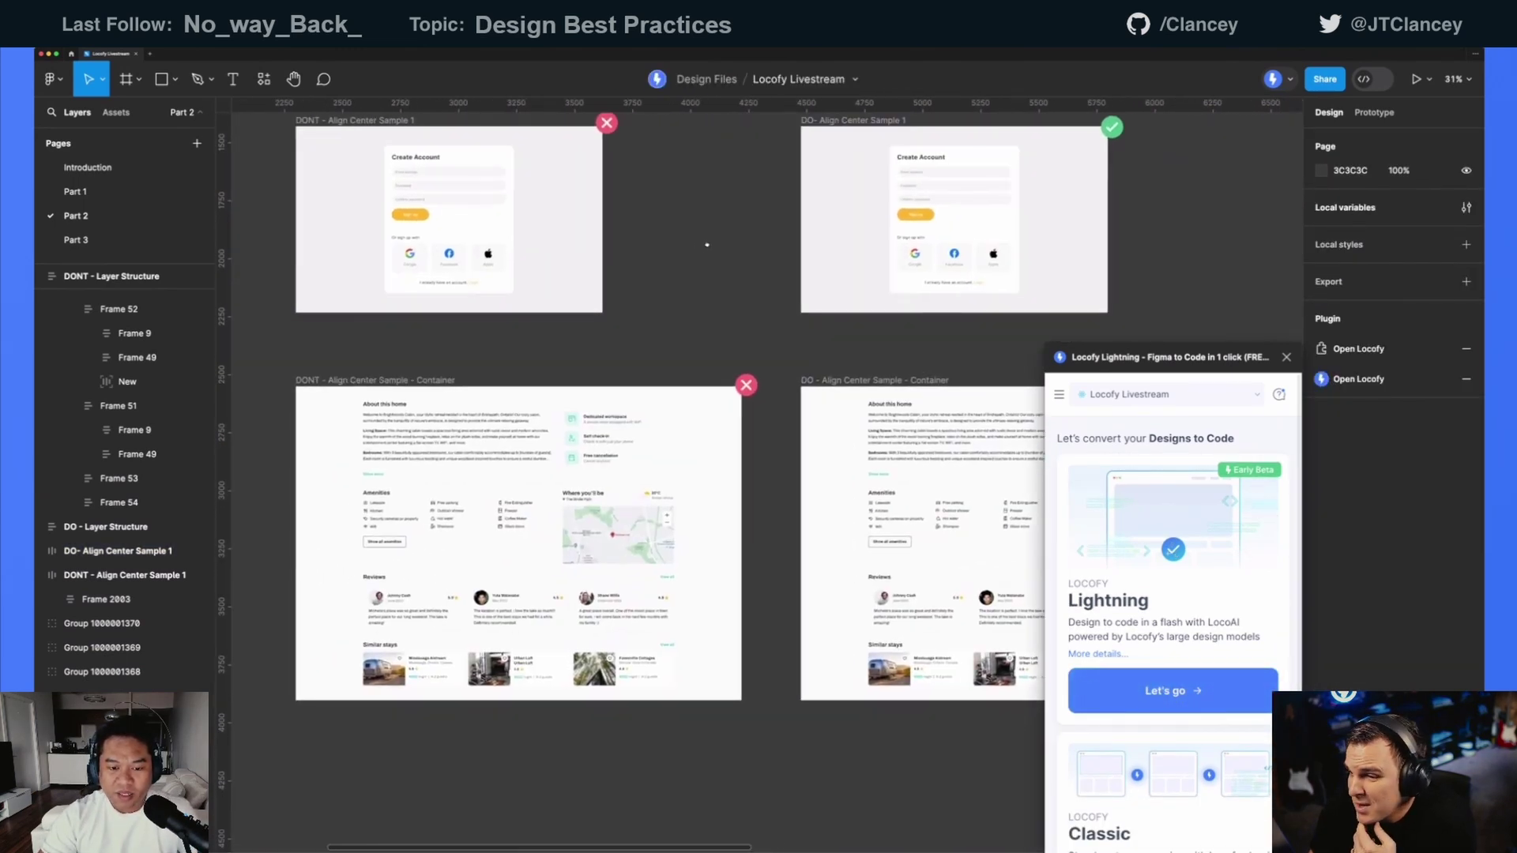
pyautogui.moveTo(1209, 364); pyautogui.dragTo(1365, 258)
pyautogui.hscroll(-3, 769, 357)
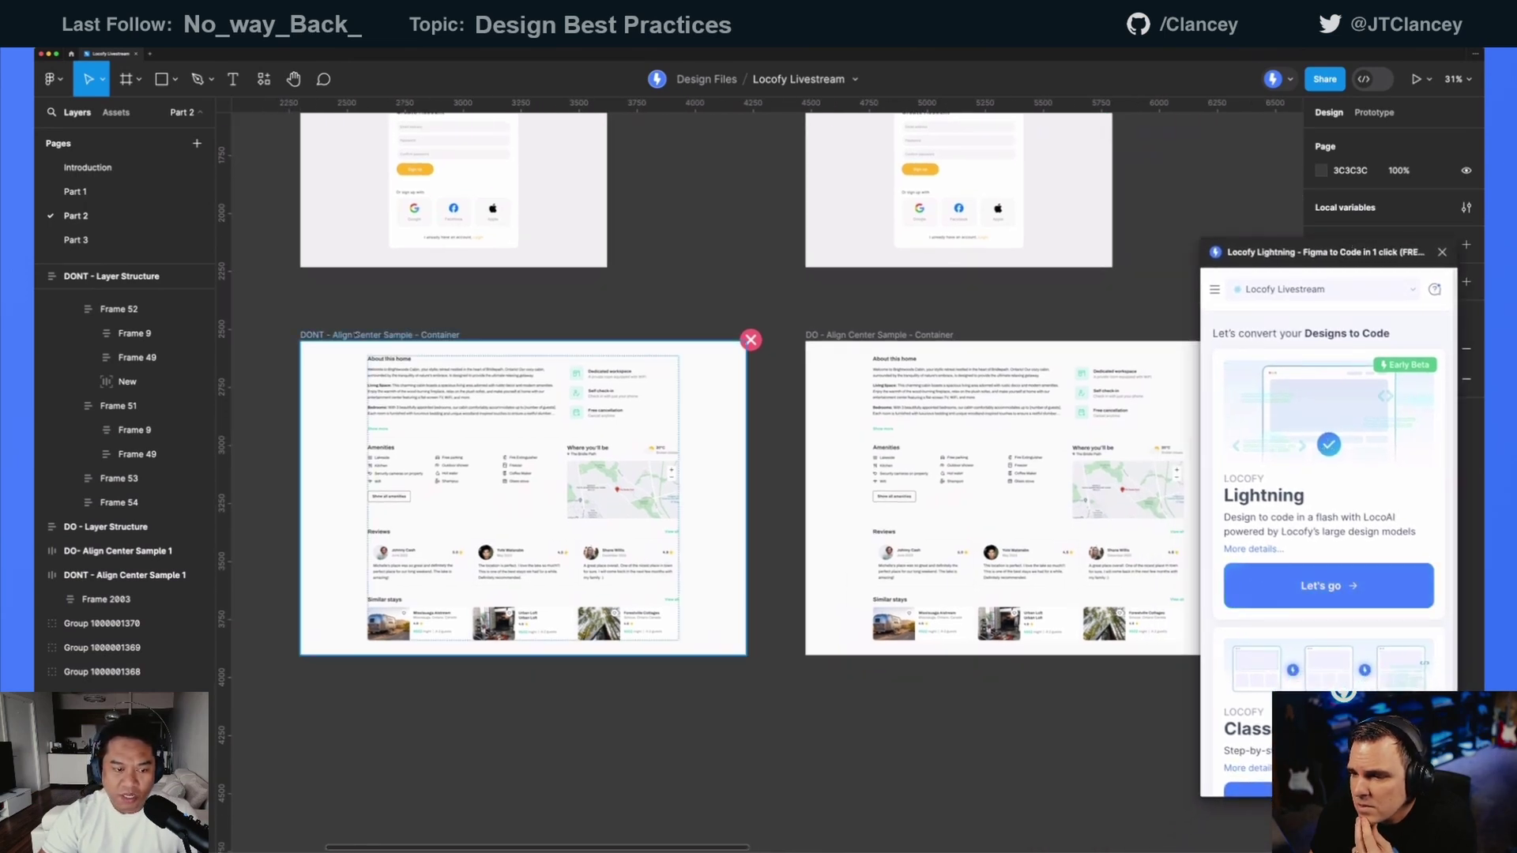
# - Examine the DONT - Align Center Sample - Container frame and its inner content frame, Frame 101
pyautogui.click(438, 438)
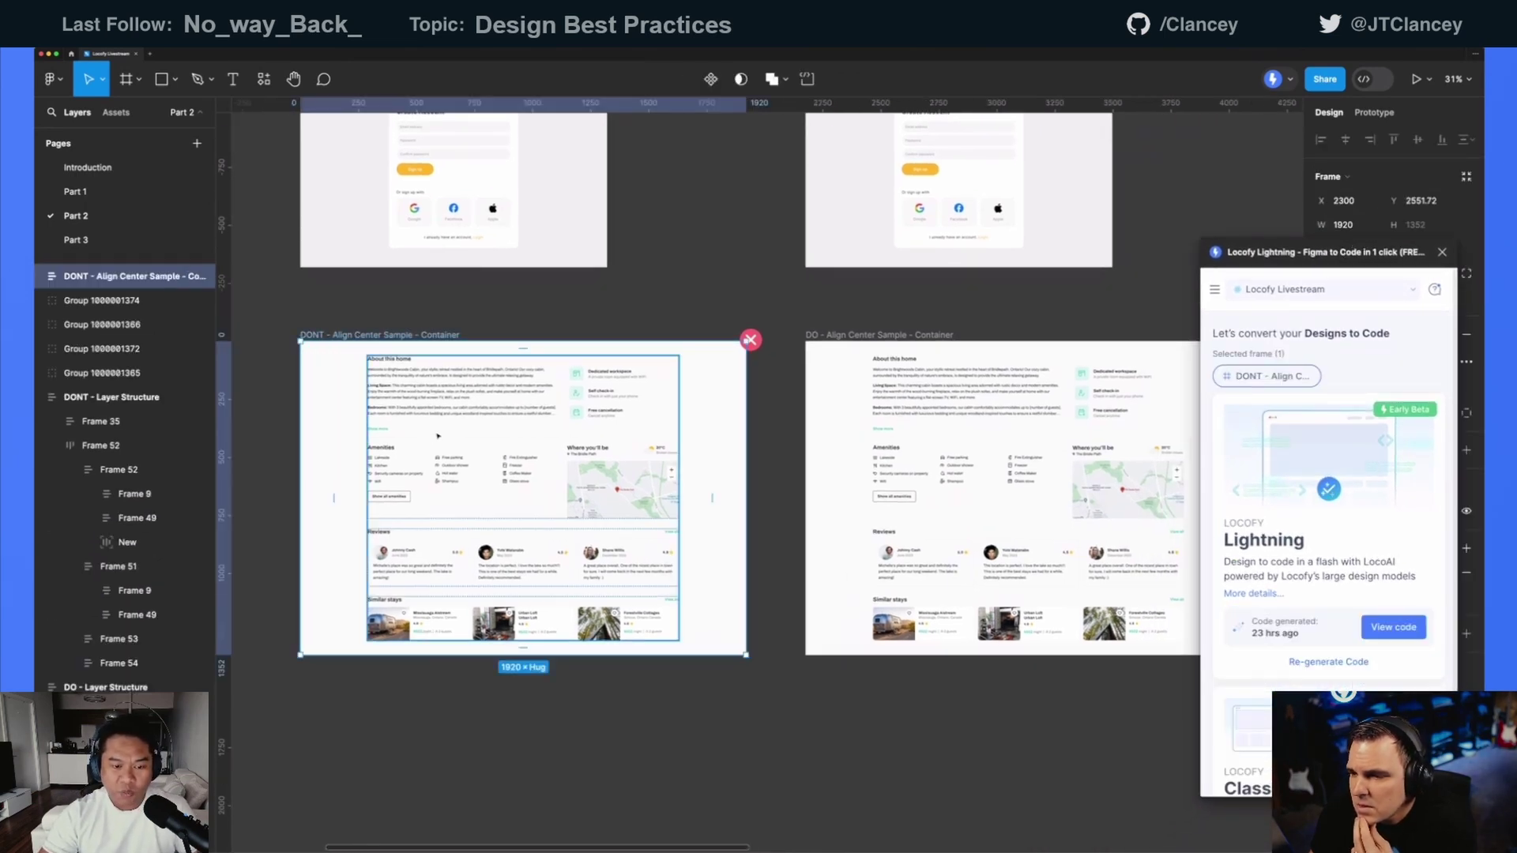
pyautogui.keyDown('ctrl'); pyautogui.scroll(3, 439, 435); pyautogui.keyUp('ctrl')
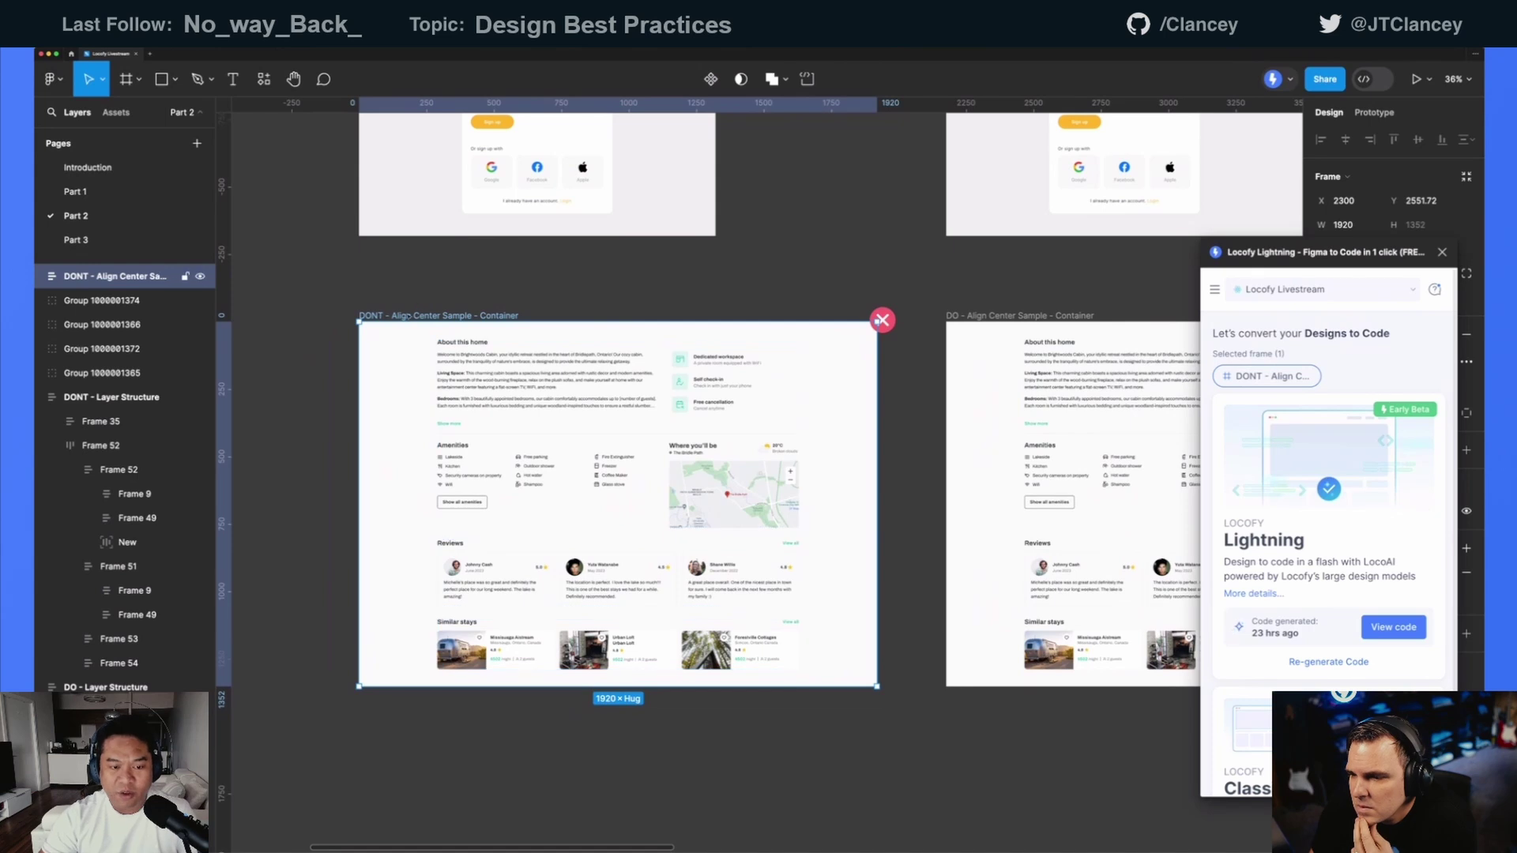
pyautogui.click(724, 482)
pyautogui.keyDown('ctrl'); pyautogui.scroll(1, 737, 488); pyautogui.keyUp('ctrl')
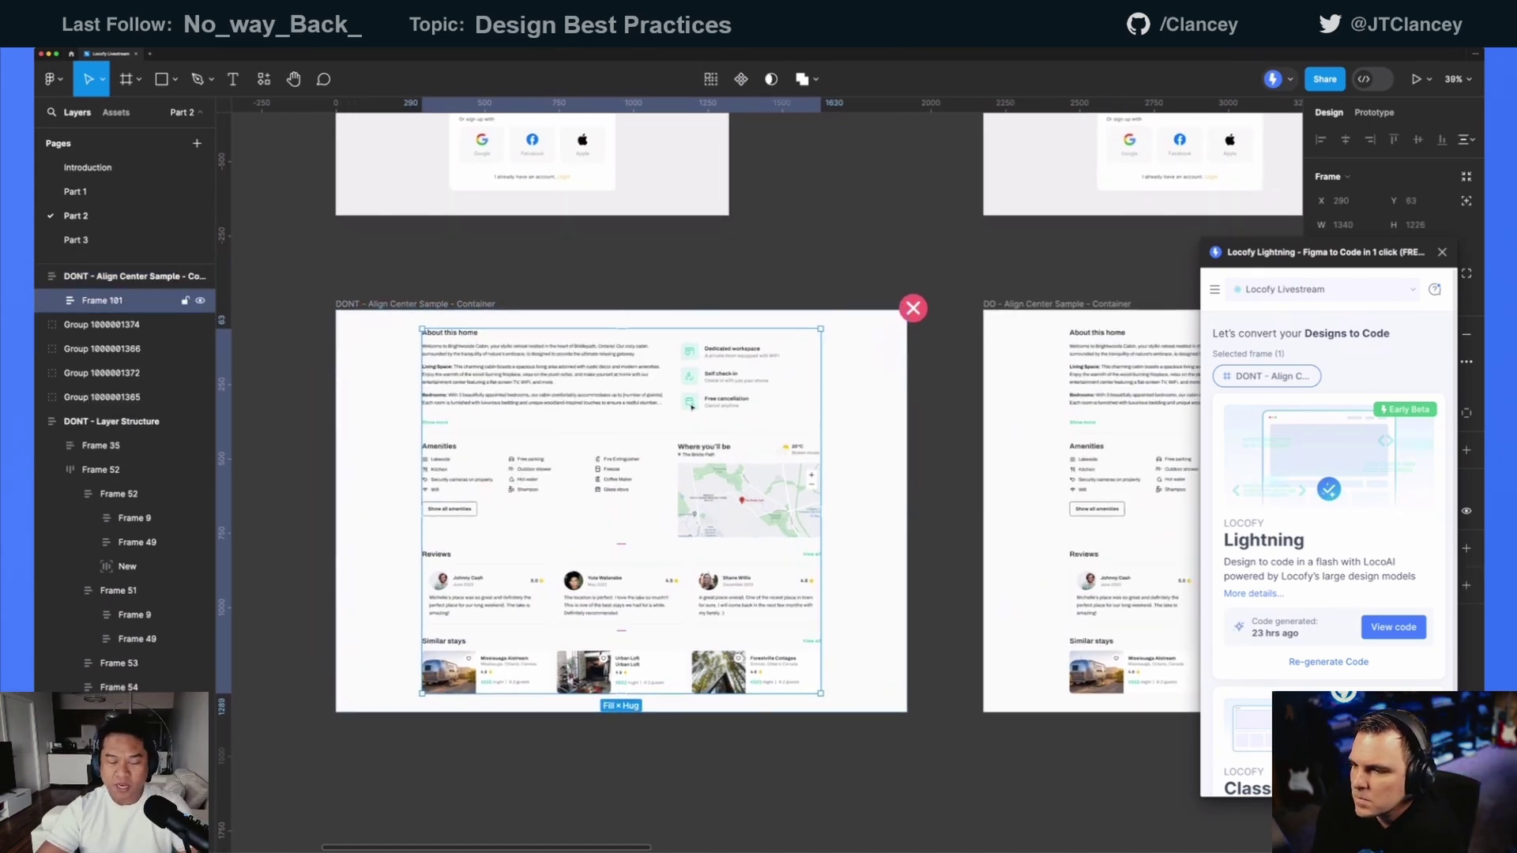
# - Try narrowing DONT - Align Center Sample - Container to a width of 1570, and undo the resize
pyautogui.click(877, 403)
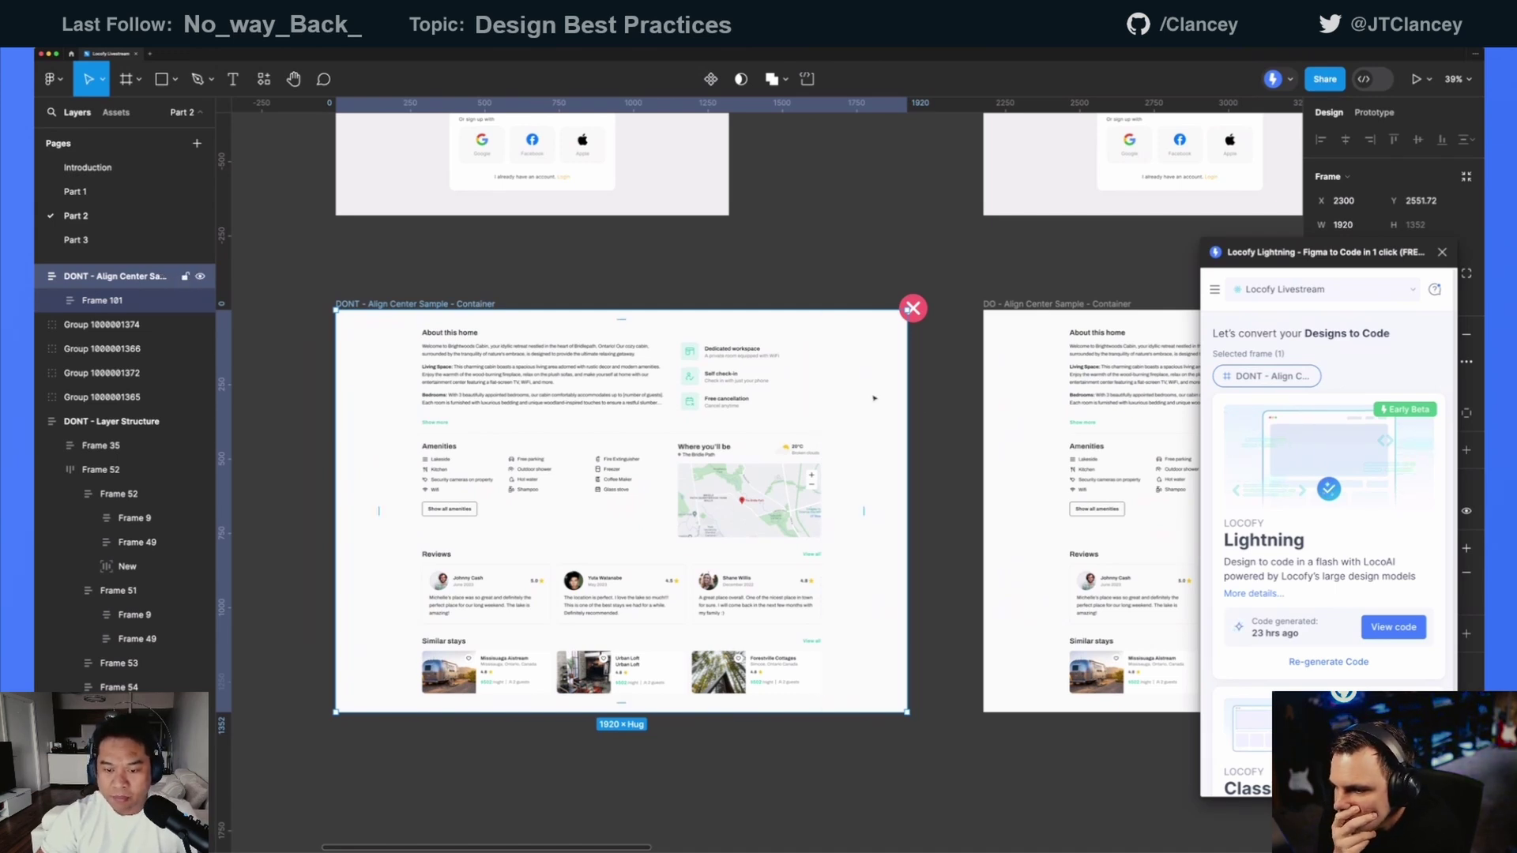
pyautogui.moveTo(903, 406); pyautogui.dragTo(781, 390)
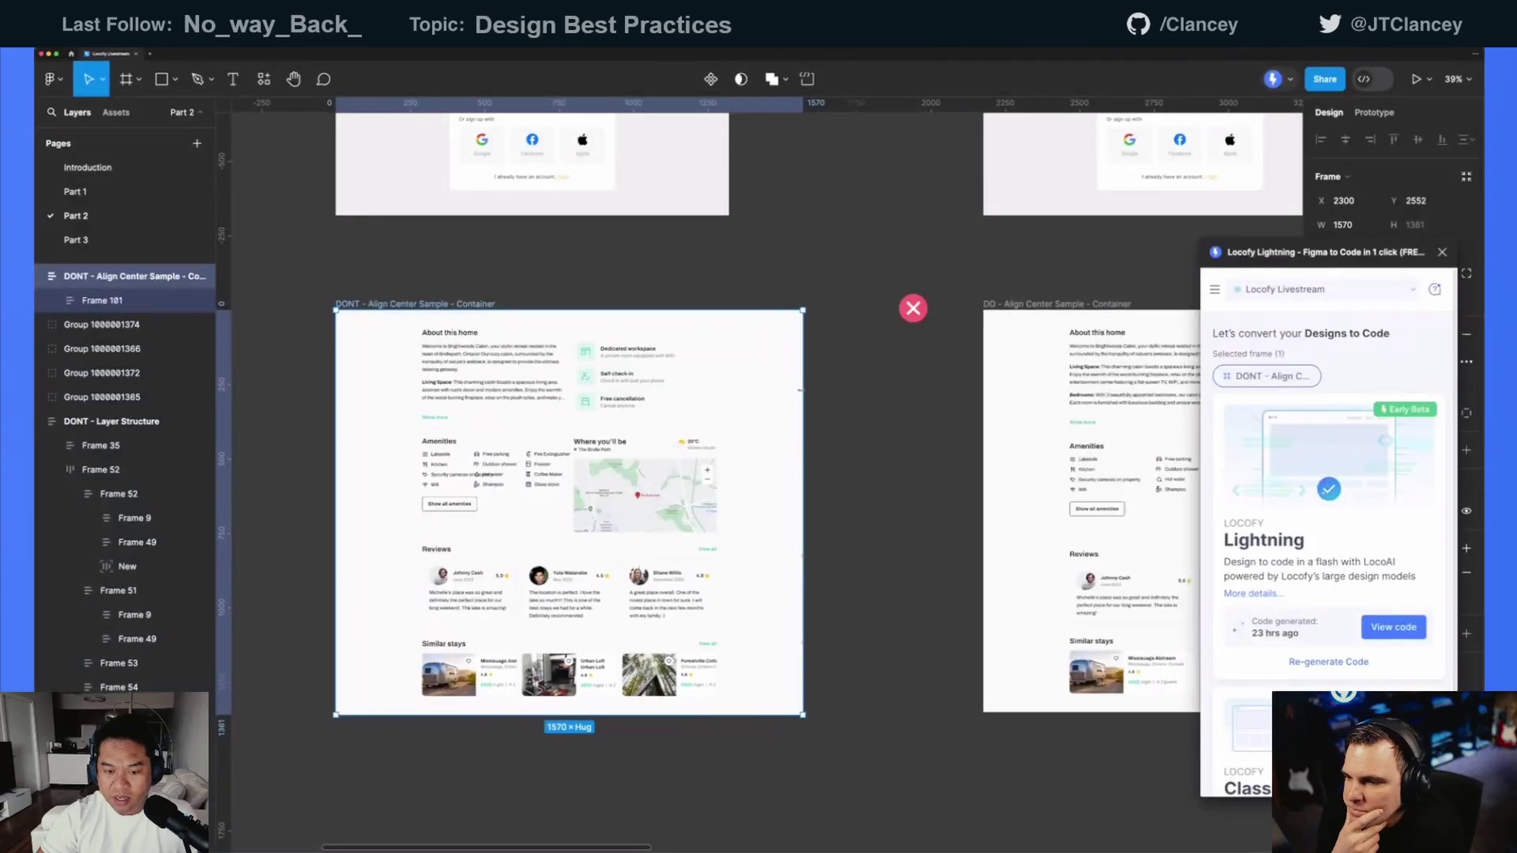
pyautogui.hotkey('ctrl', 'z')
# - Try narrowing DO - Align Center Sample - Container to a width of 1852, and undo the resize
pyautogui.hscroll(5, 888, 405)
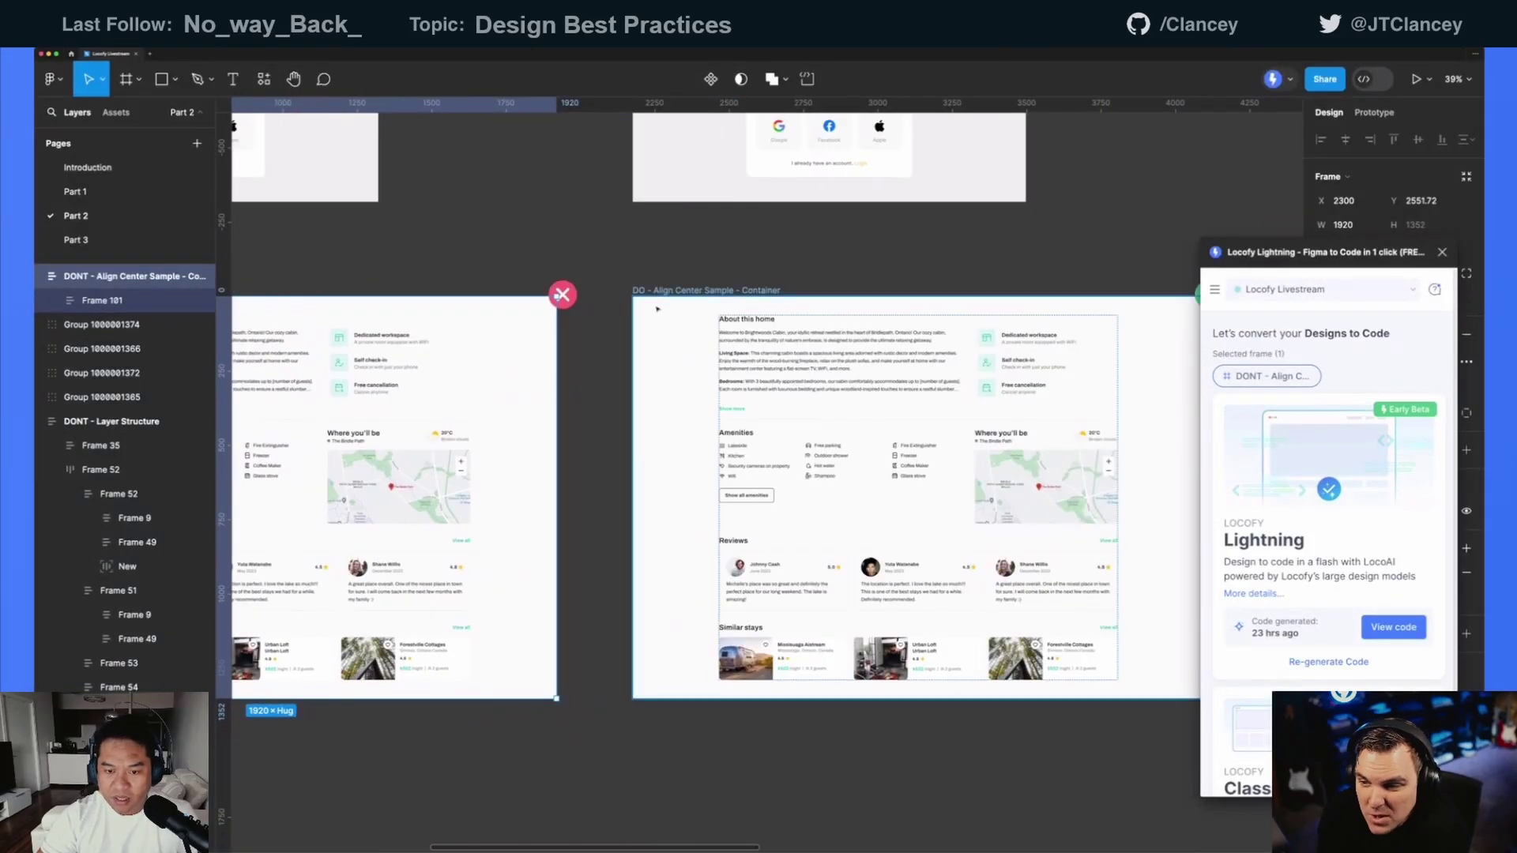
pyautogui.click(662, 336)
pyautogui.hscroll(3, 663, 333)
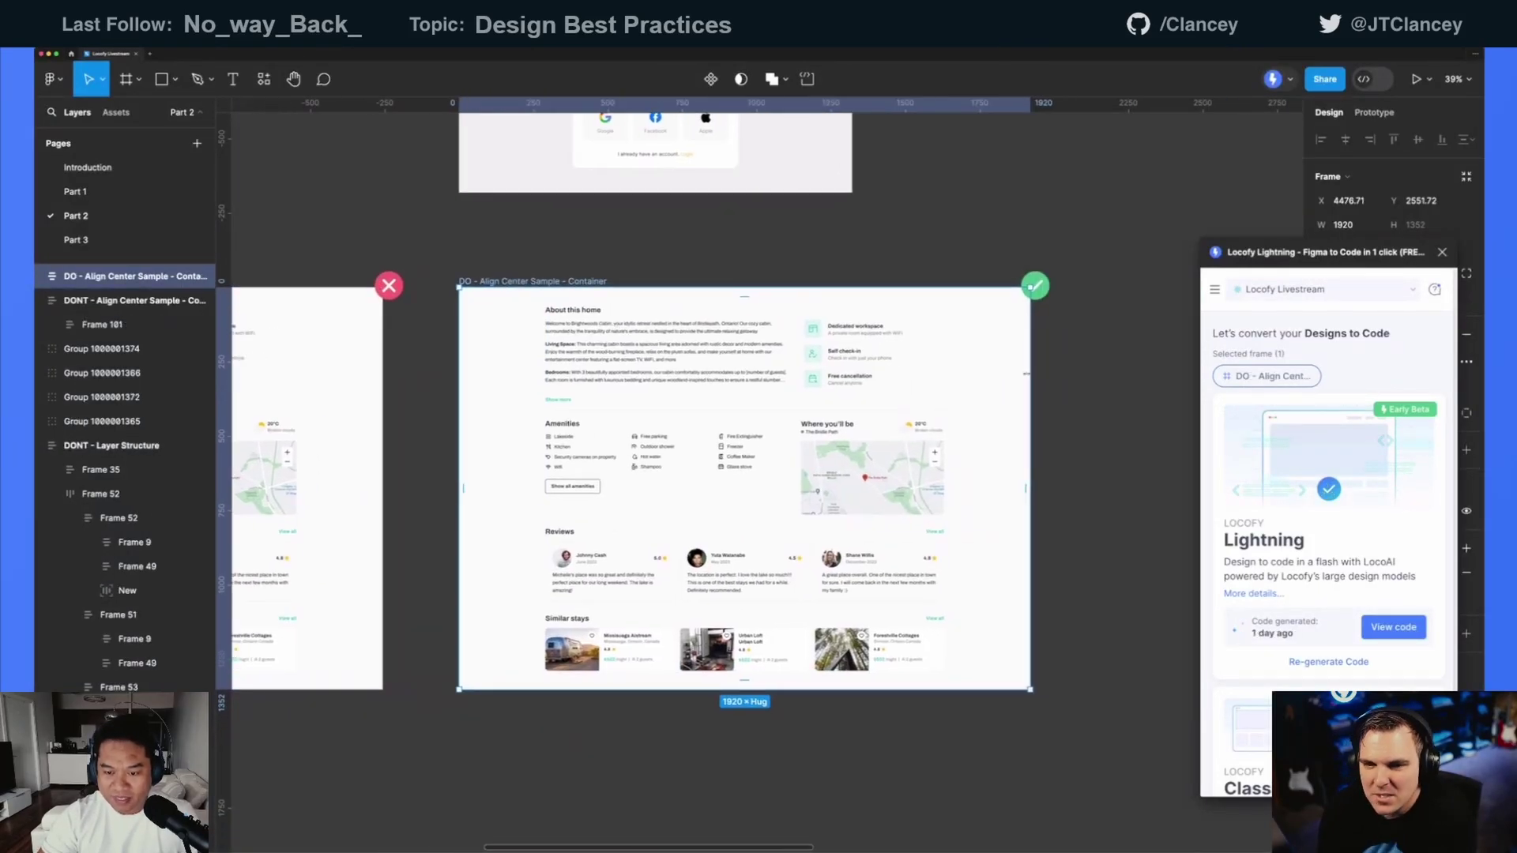
pyautogui.moveTo(1031, 287); pyautogui.dragTo(1012, 287)
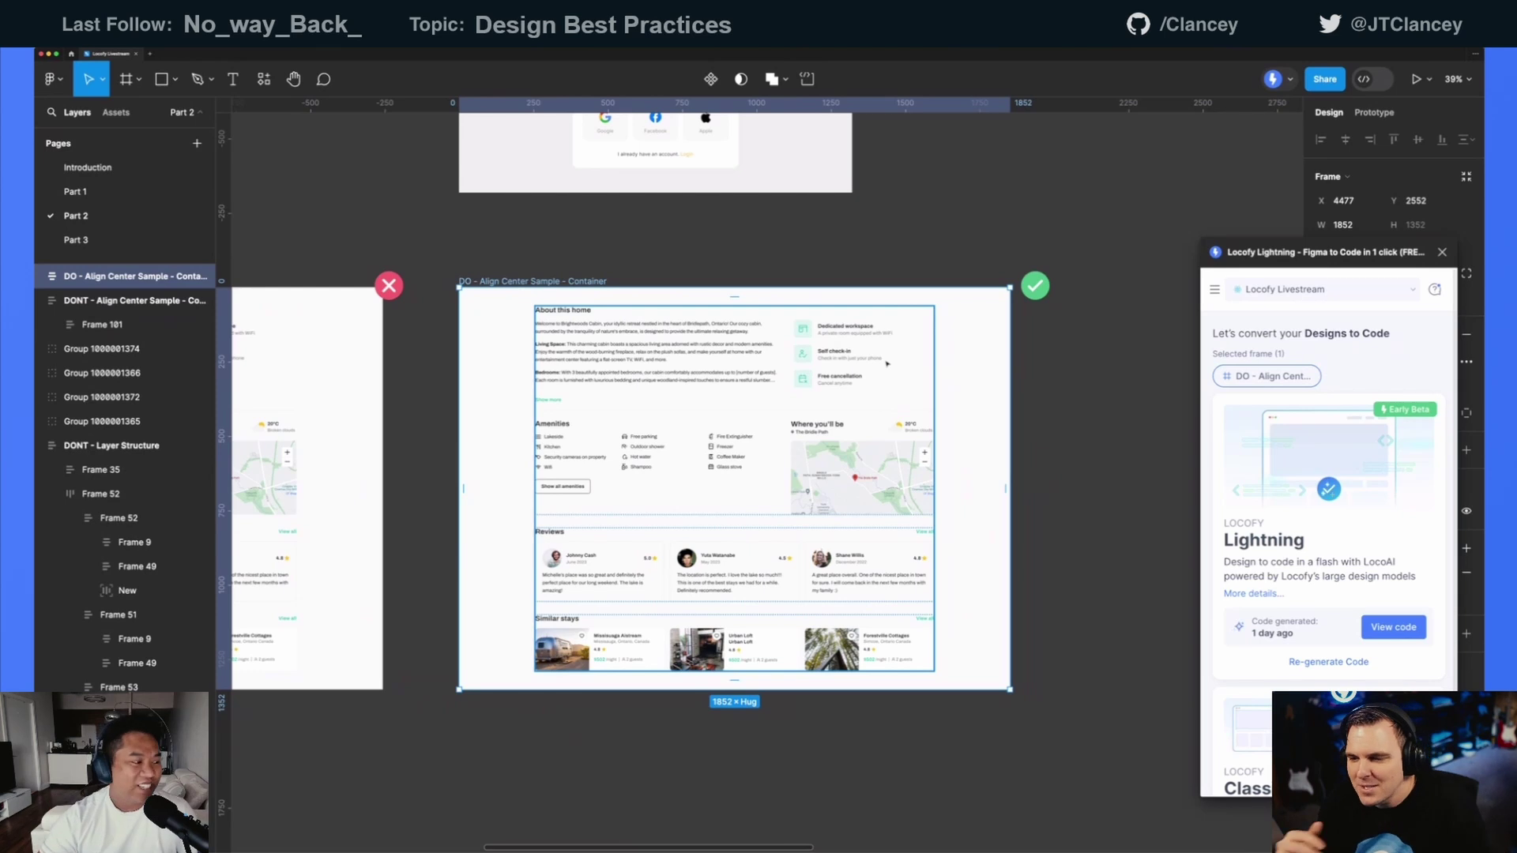
pyautogui.press('super+z')
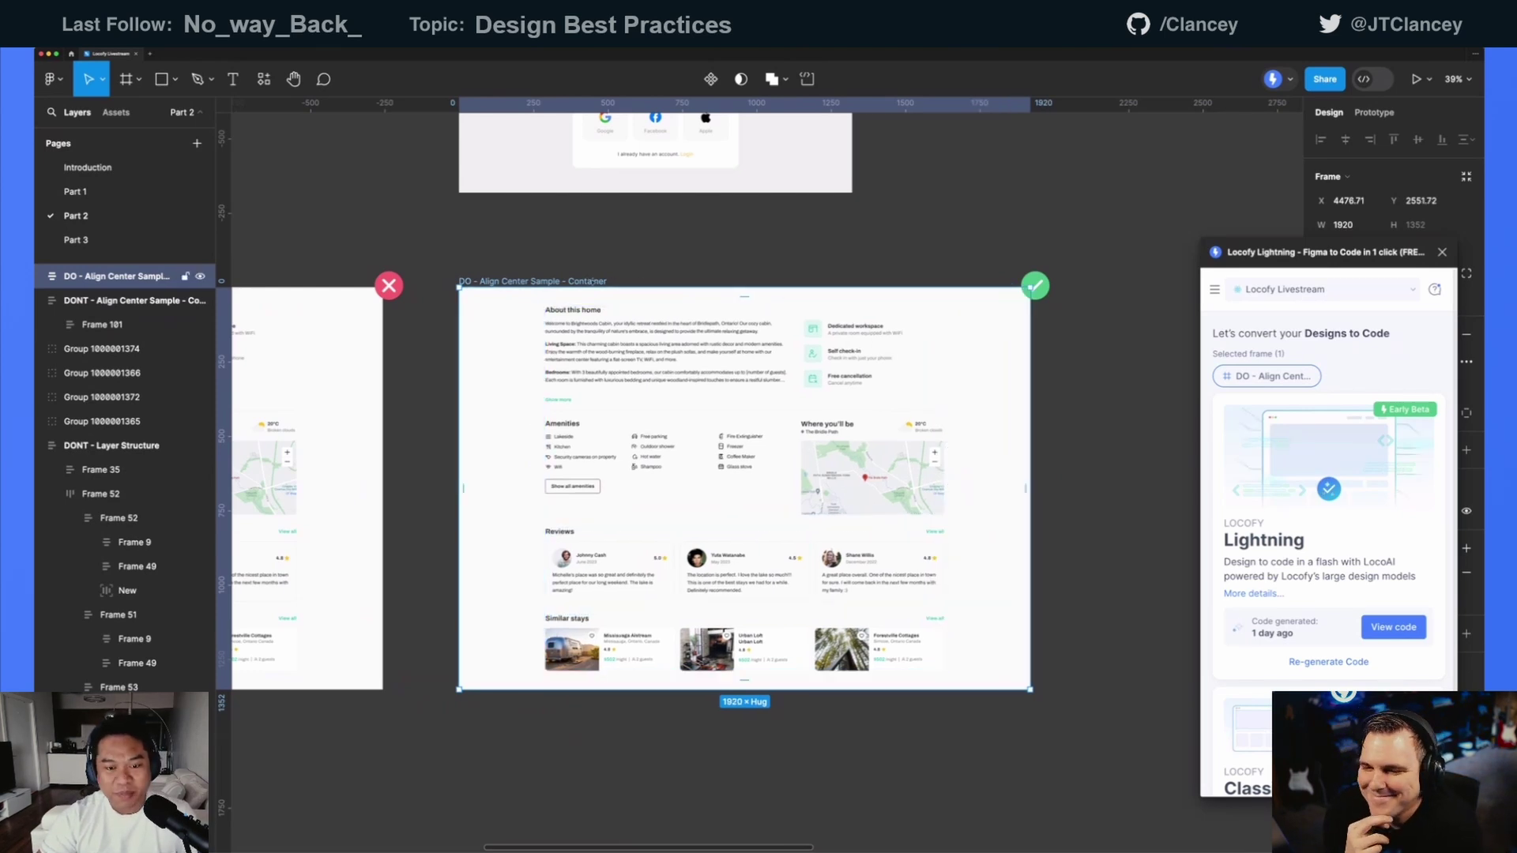
# - Inspect the sizing of Frame 101 inside DO - Align Center Sample - Container and reselect the outer frame
pyautogui.click(812, 391)
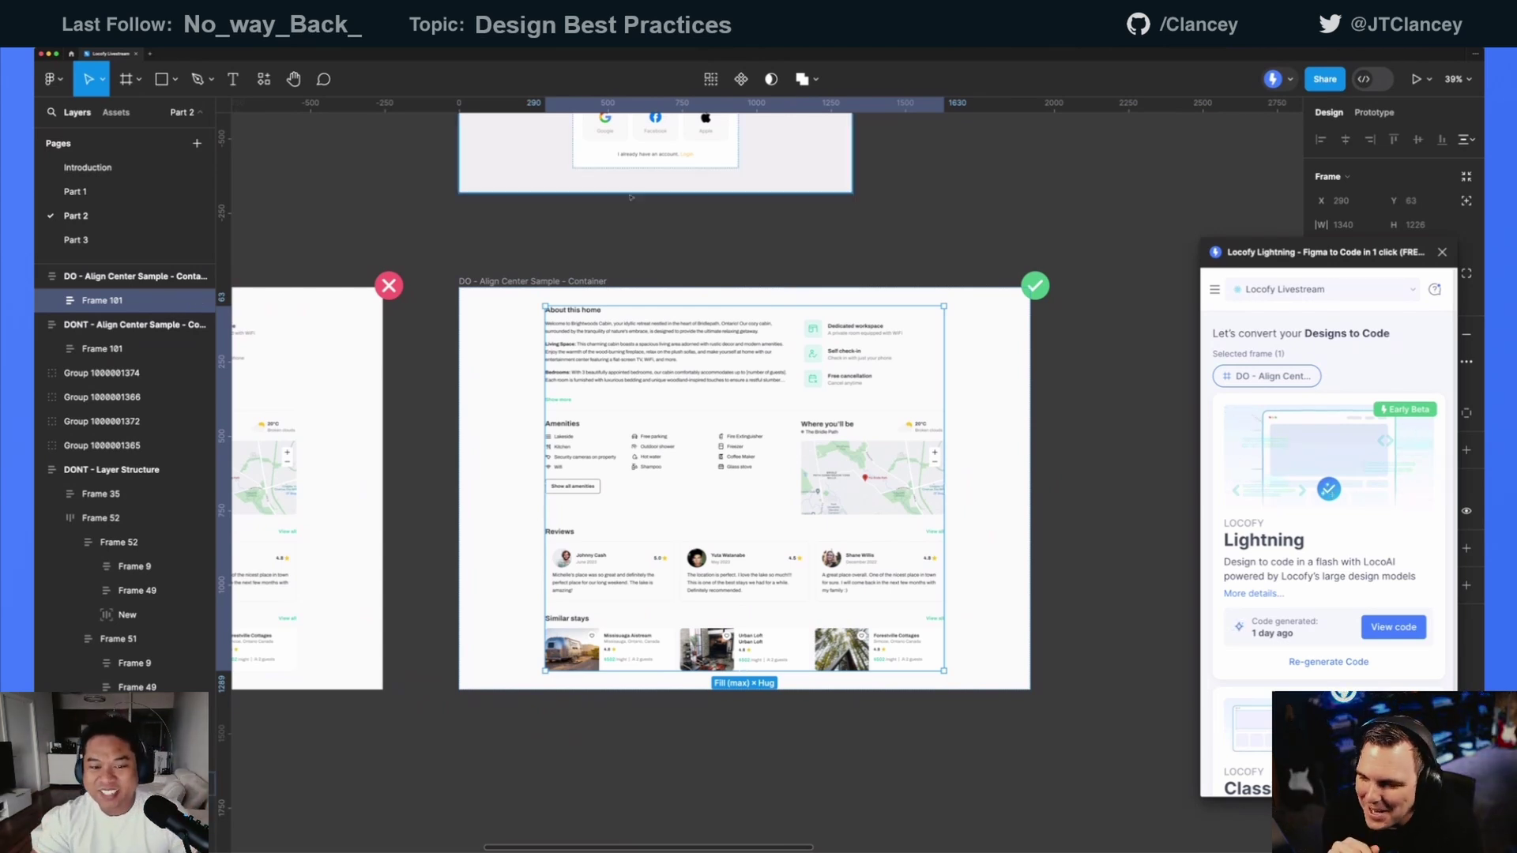
pyautogui.click(646, 255)
pyautogui.click(556, 283)
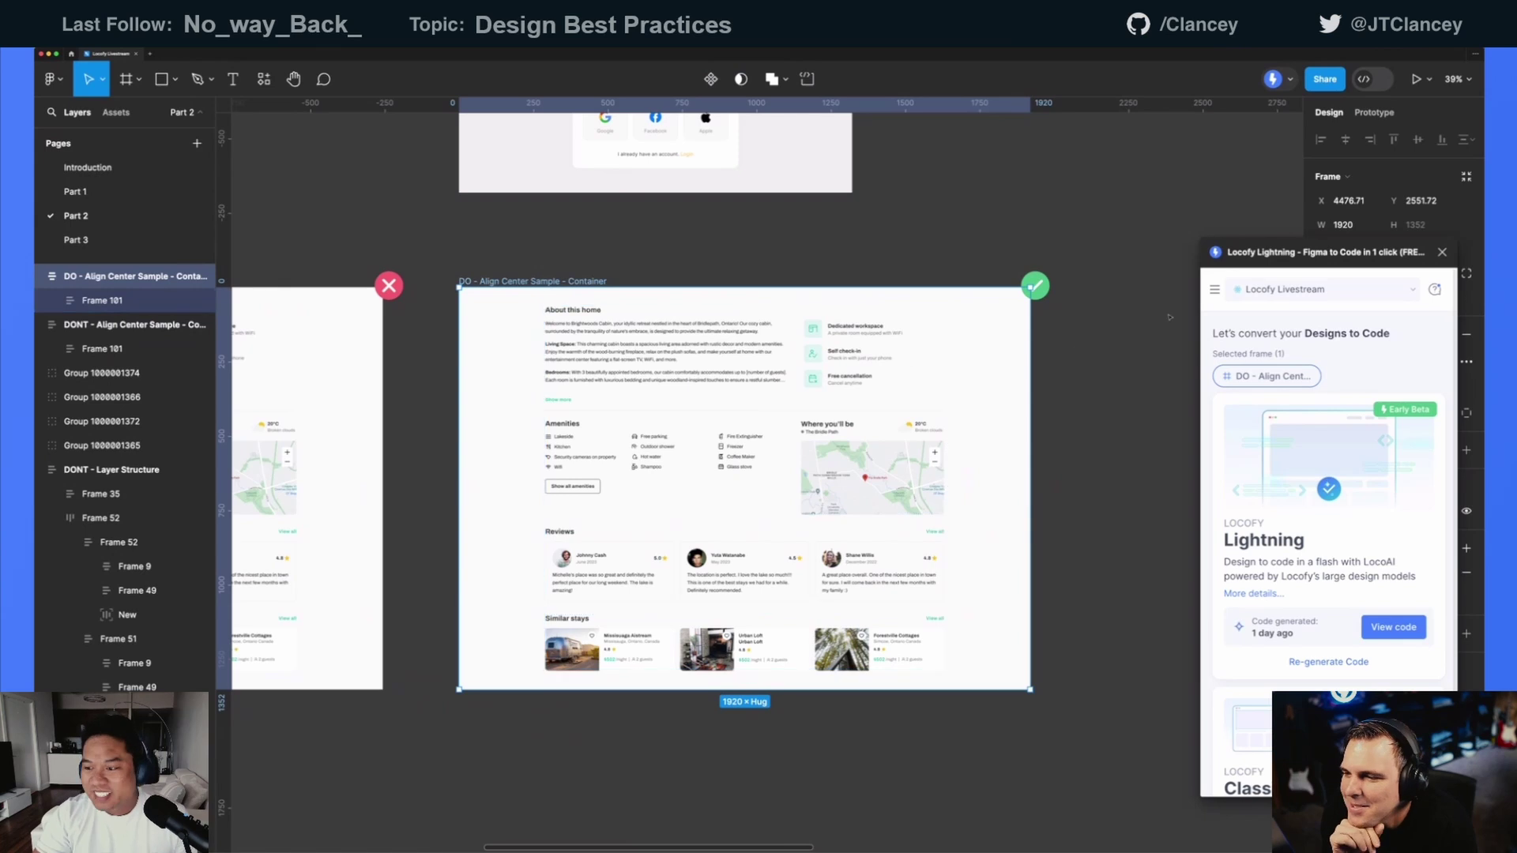
# - Shift the plugin window slightly and try narrowing DO - Align Center Sample - Container again, undoing the resize
pyautogui.moveTo(1259, 257); pyautogui.dragTo(1229, 250)
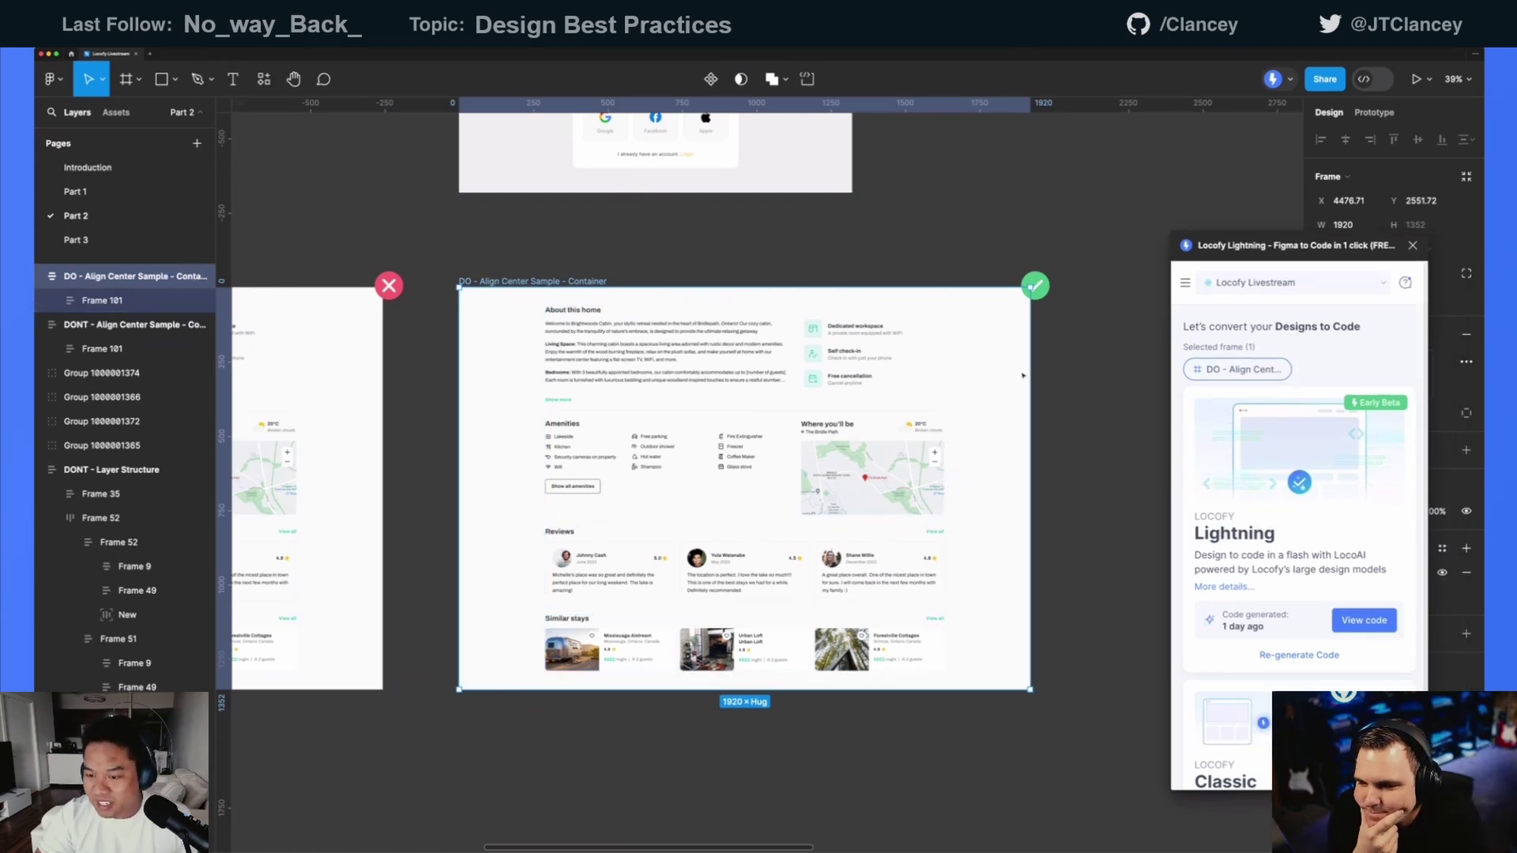
pyautogui.moveTo(1029, 370); pyautogui.dragTo(873, 391)
pyautogui.hotkey('ctrl', 'z')
# - Duplicate DONT - Align Center Sample - Container below the original at Y 4240, and move the plugin window off the frame properties
pyautogui.scroll(-5, 1029, 389)
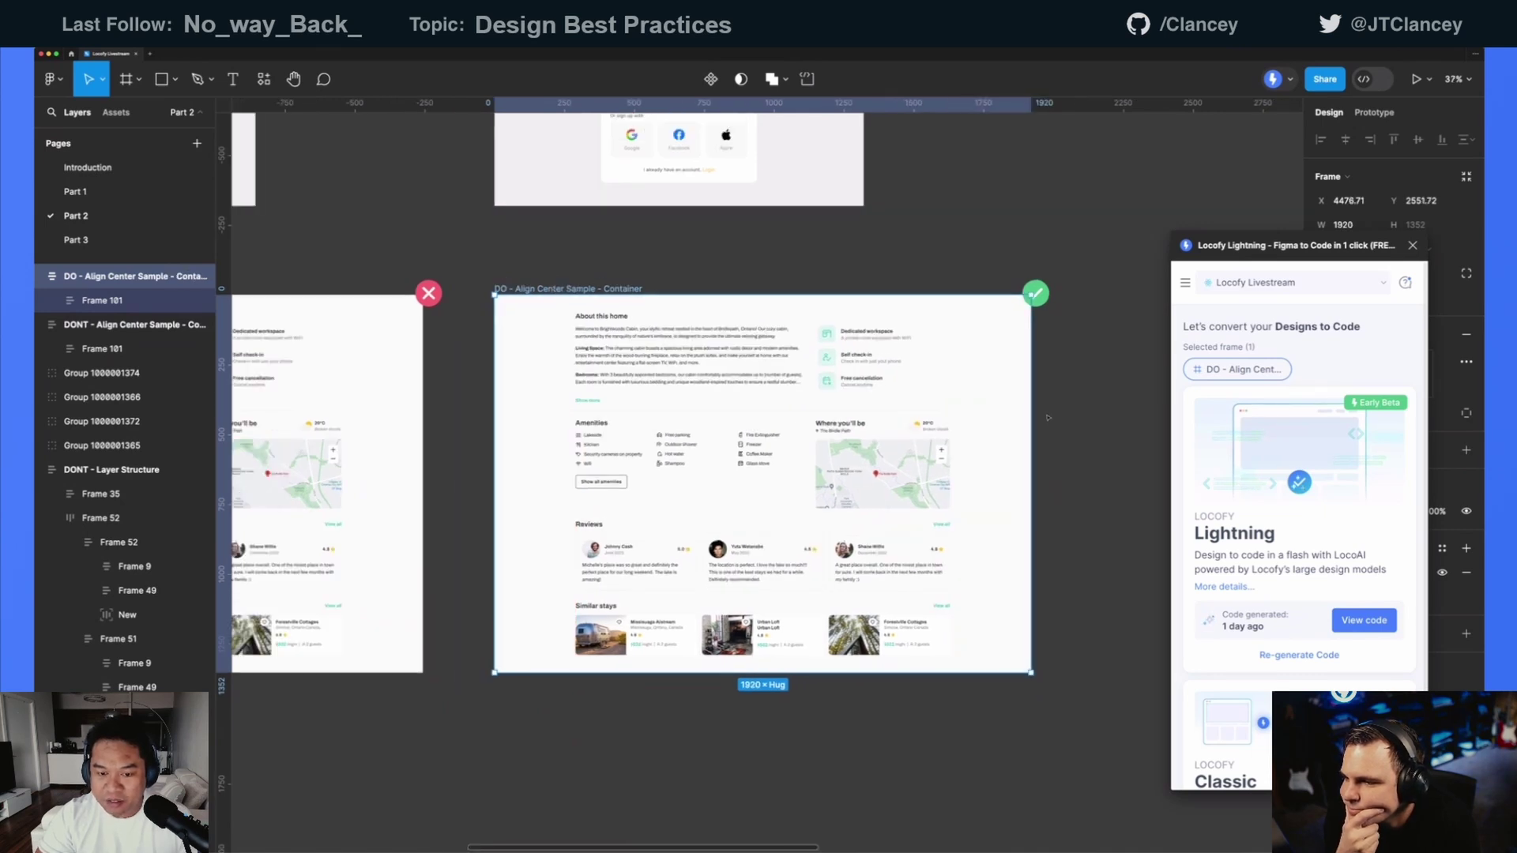
pyautogui.click(569, 231)
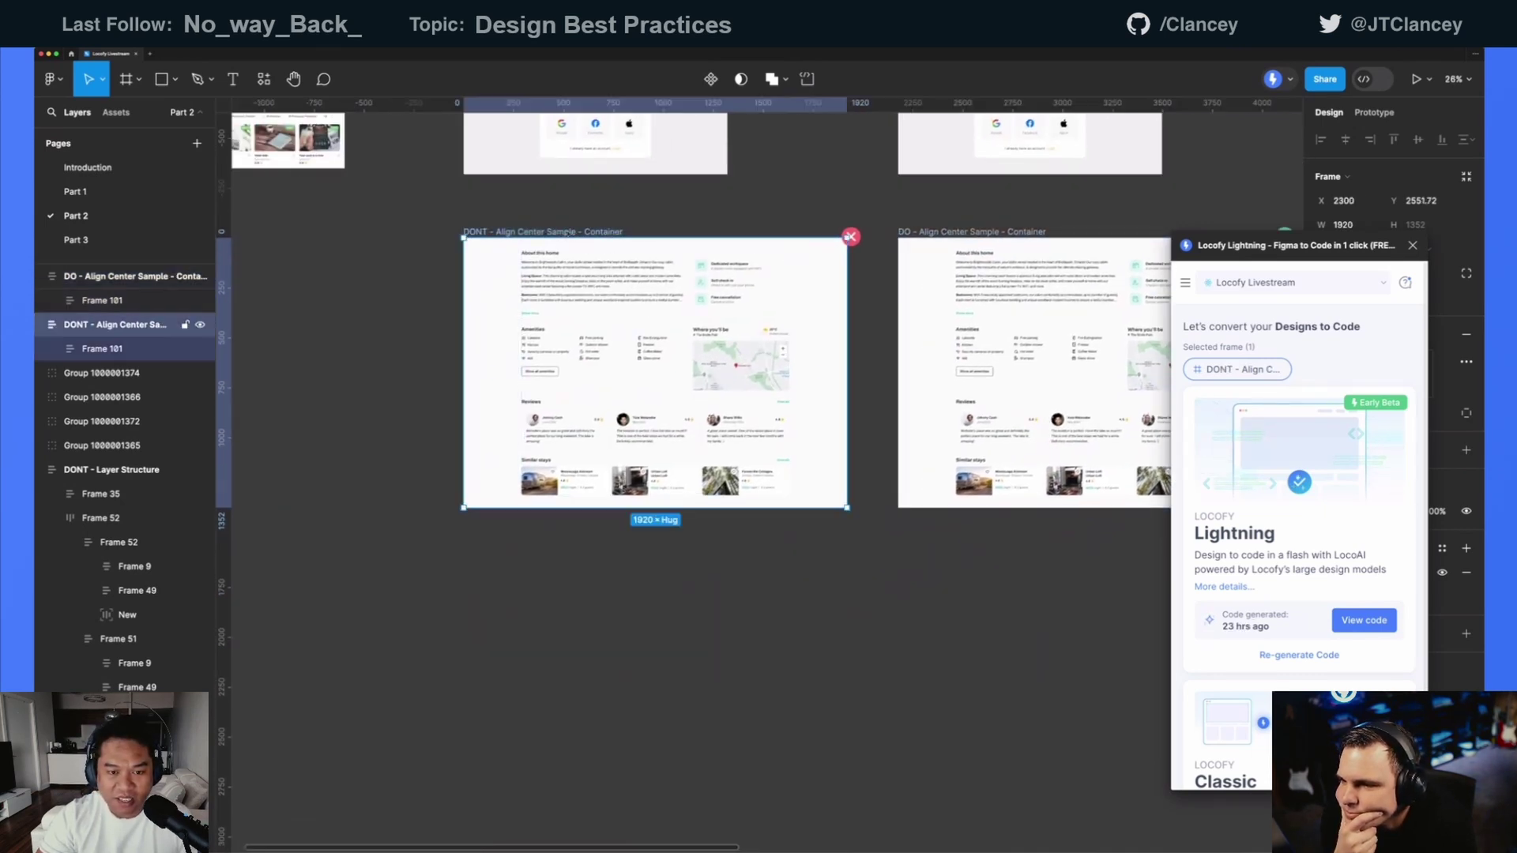
pyautogui.hotkey('ctrl', 'd')
pyautogui.scroll(-3, 616, 443)
pyautogui.moveTo(626, 538); pyautogui.dragTo(544, 376)
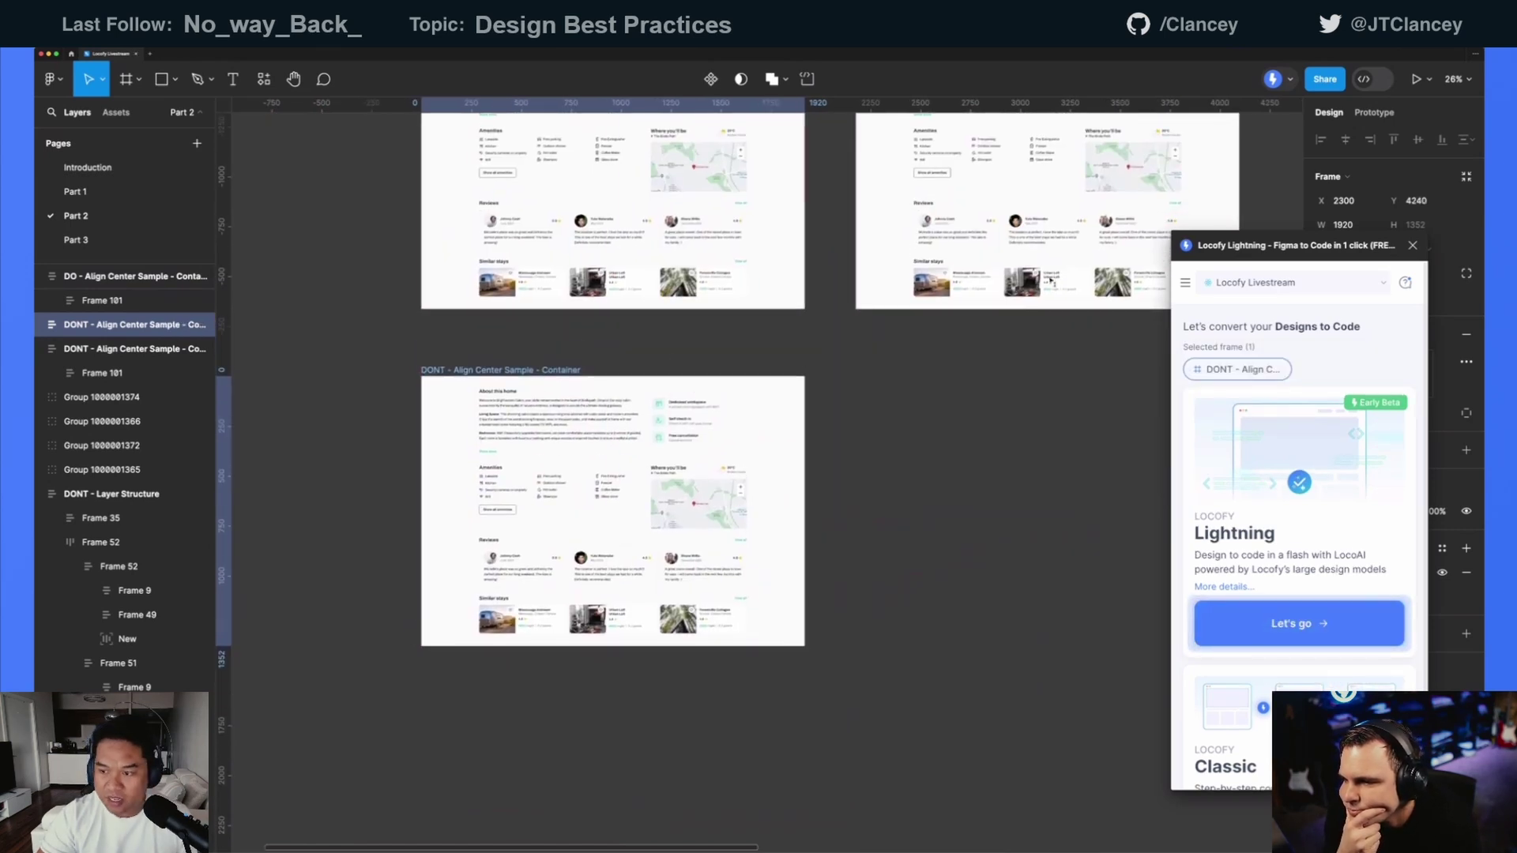
pyautogui.moveTo(1228, 245); pyautogui.dragTo(1036, 418)
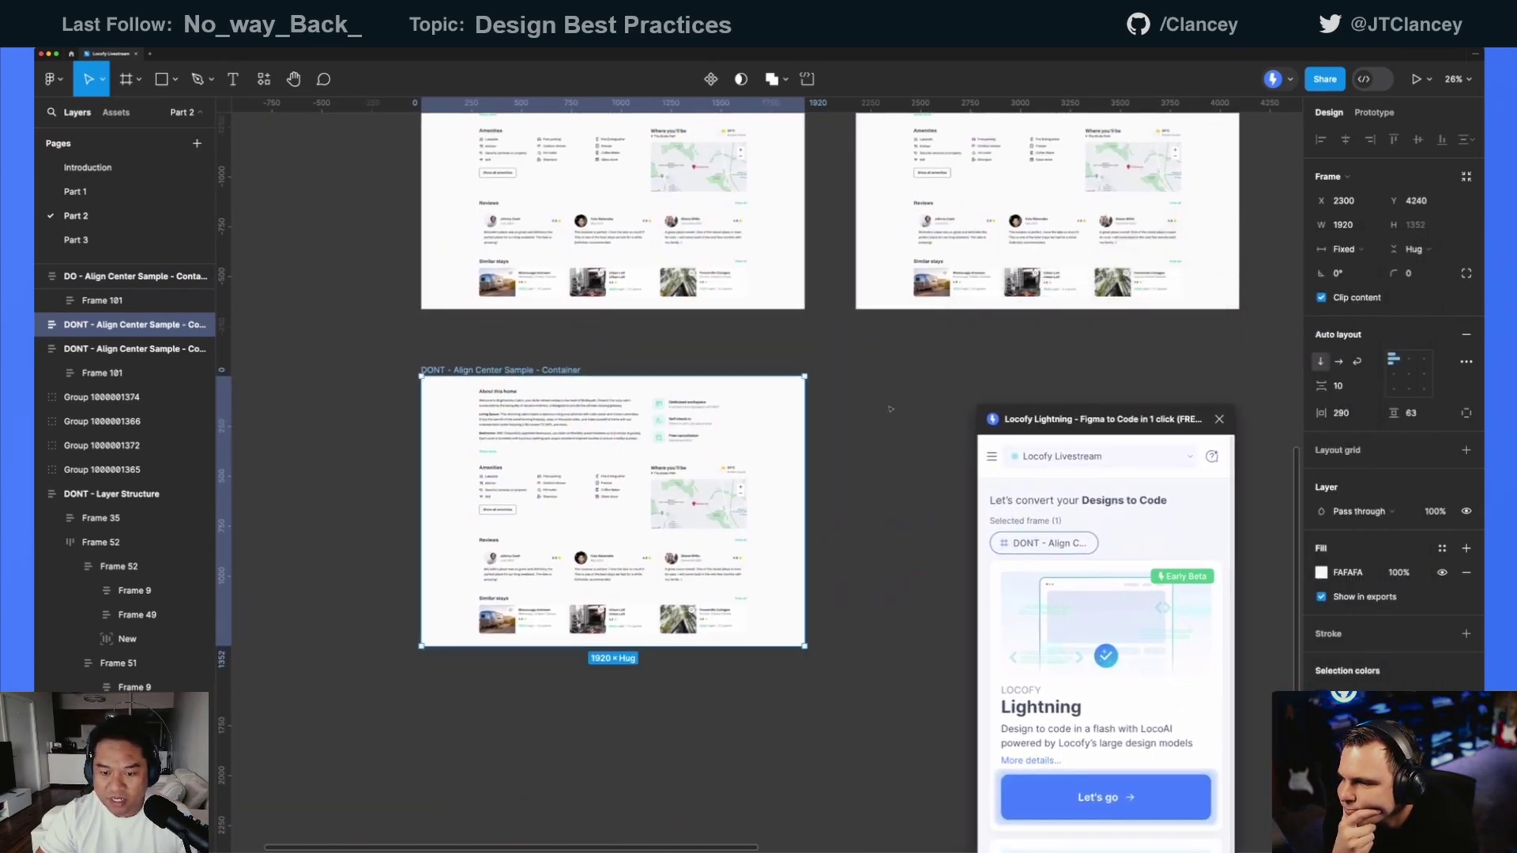
# - Try narrowing the copied DONT container frame to a width of 1558, and undo the resize
pyautogui.scroll(1, 805, 437)
pyautogui.scroll(-5, 858, 441)
pyautogui.scroll(2, 858, 441)
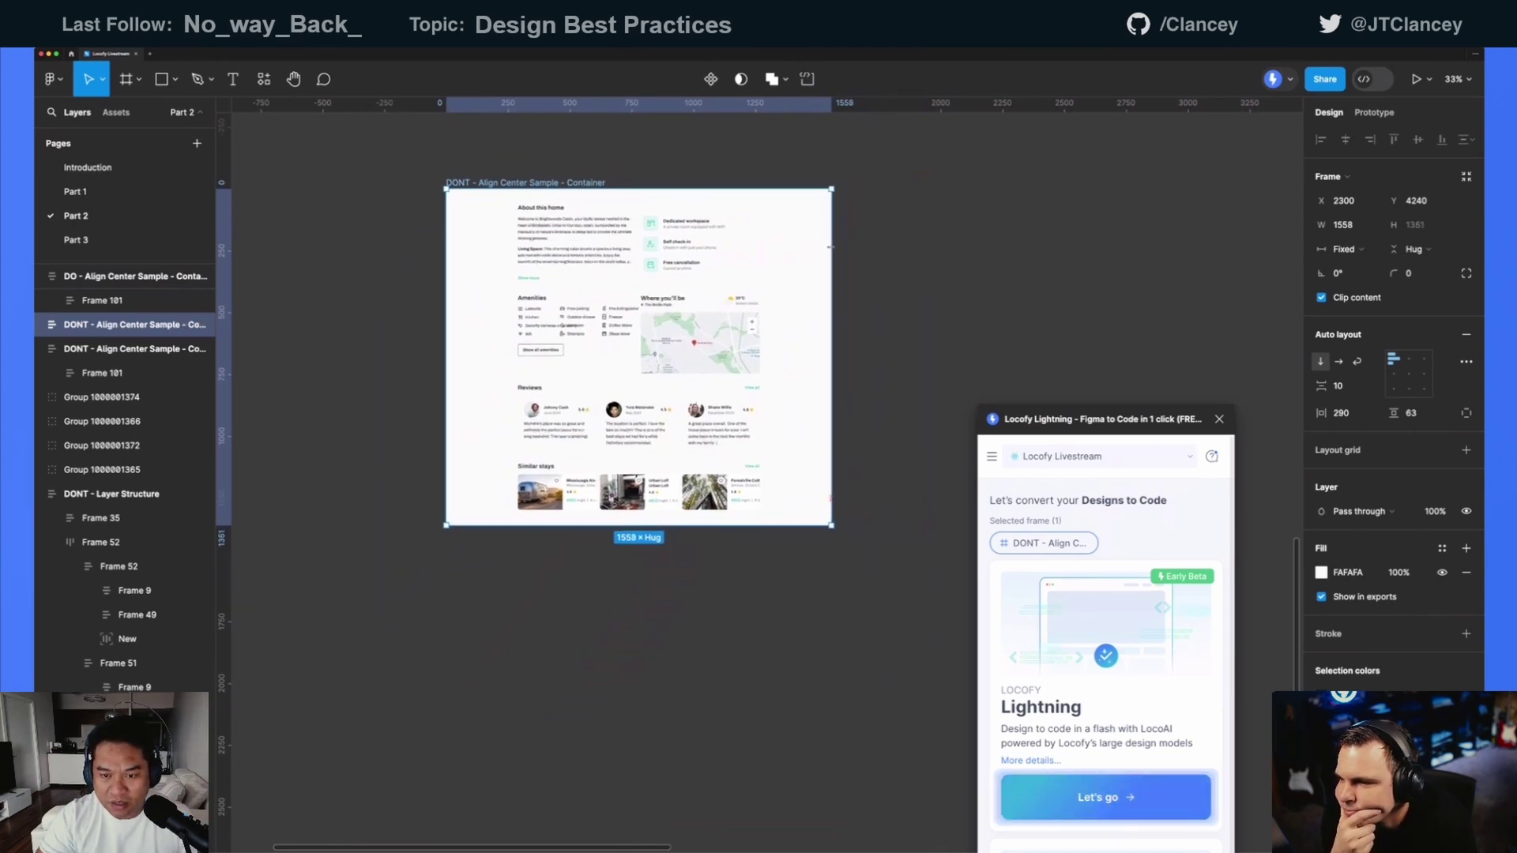
pyautogui.scroll(2, 879, 258)
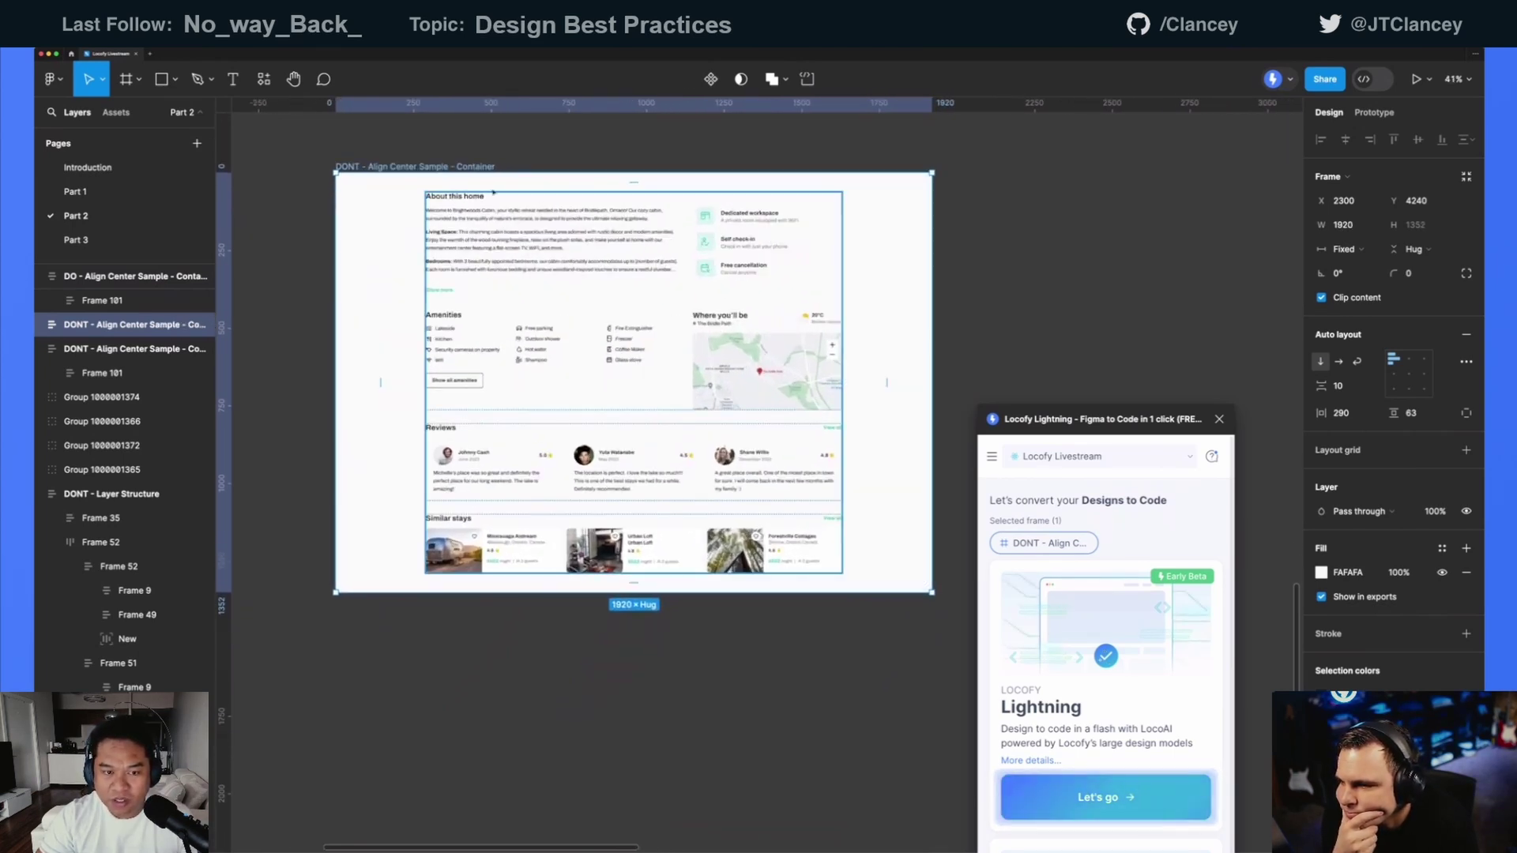
# - Set Frame 101 in the copied DONT container frame to fixed width with a maximum width of 1340
pyautogui.click(634, 271)
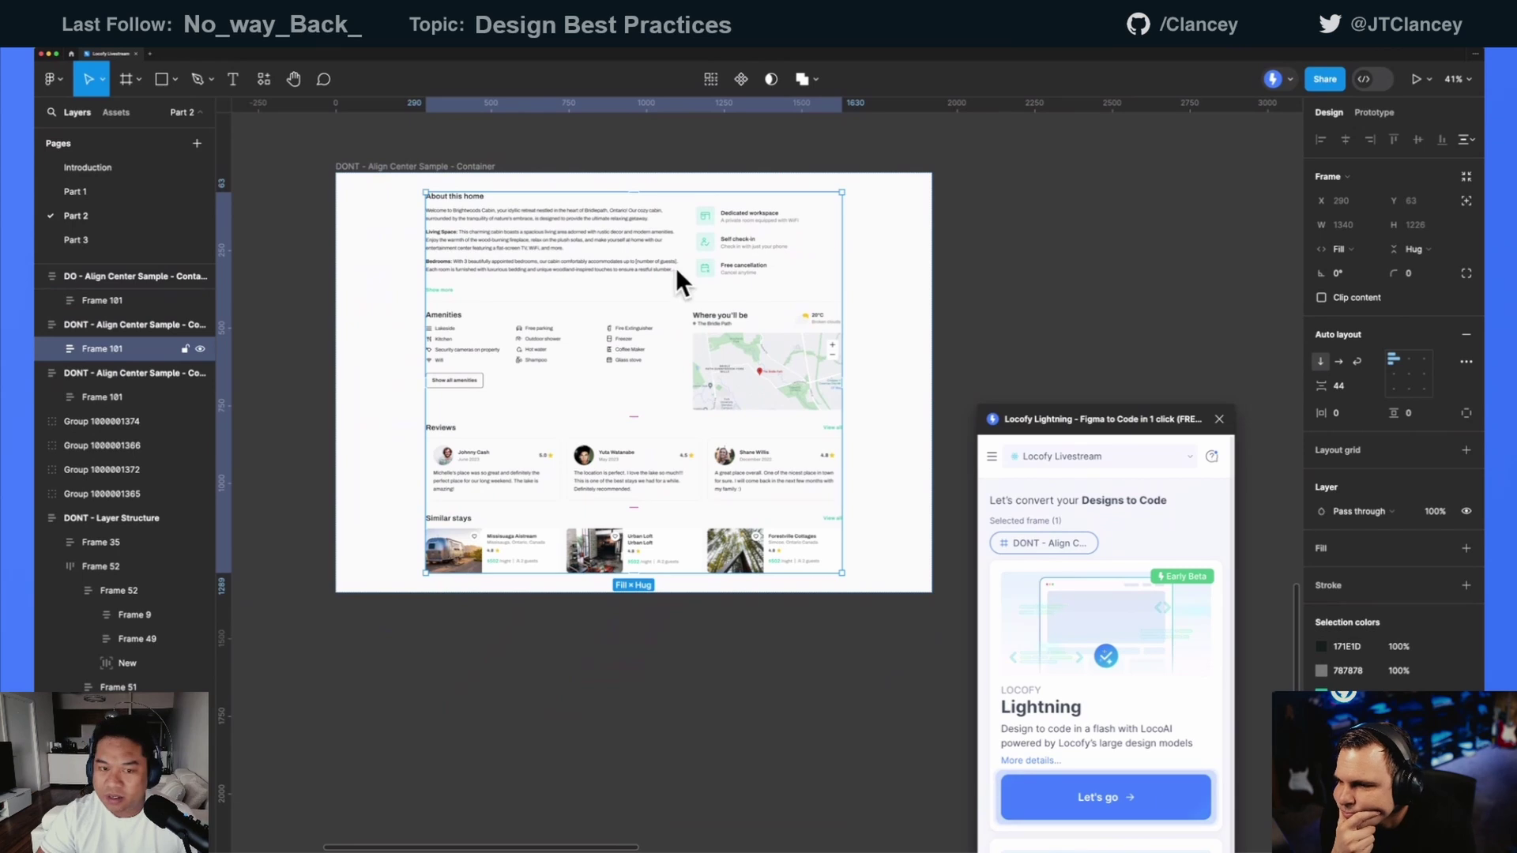
pyautogui.click(1341, 249)
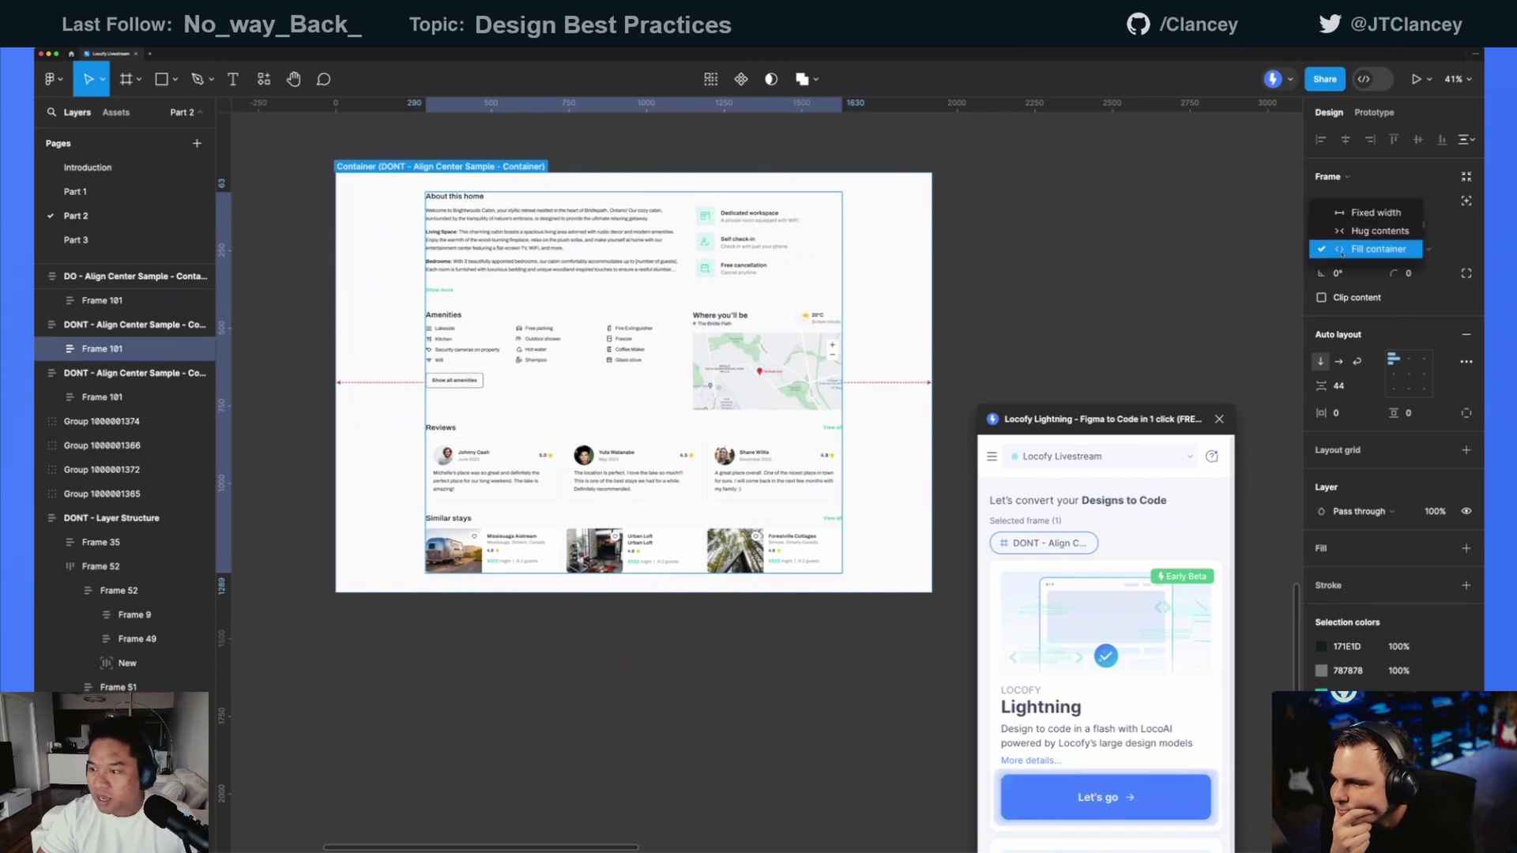
pyautogui.click(1366, 213)
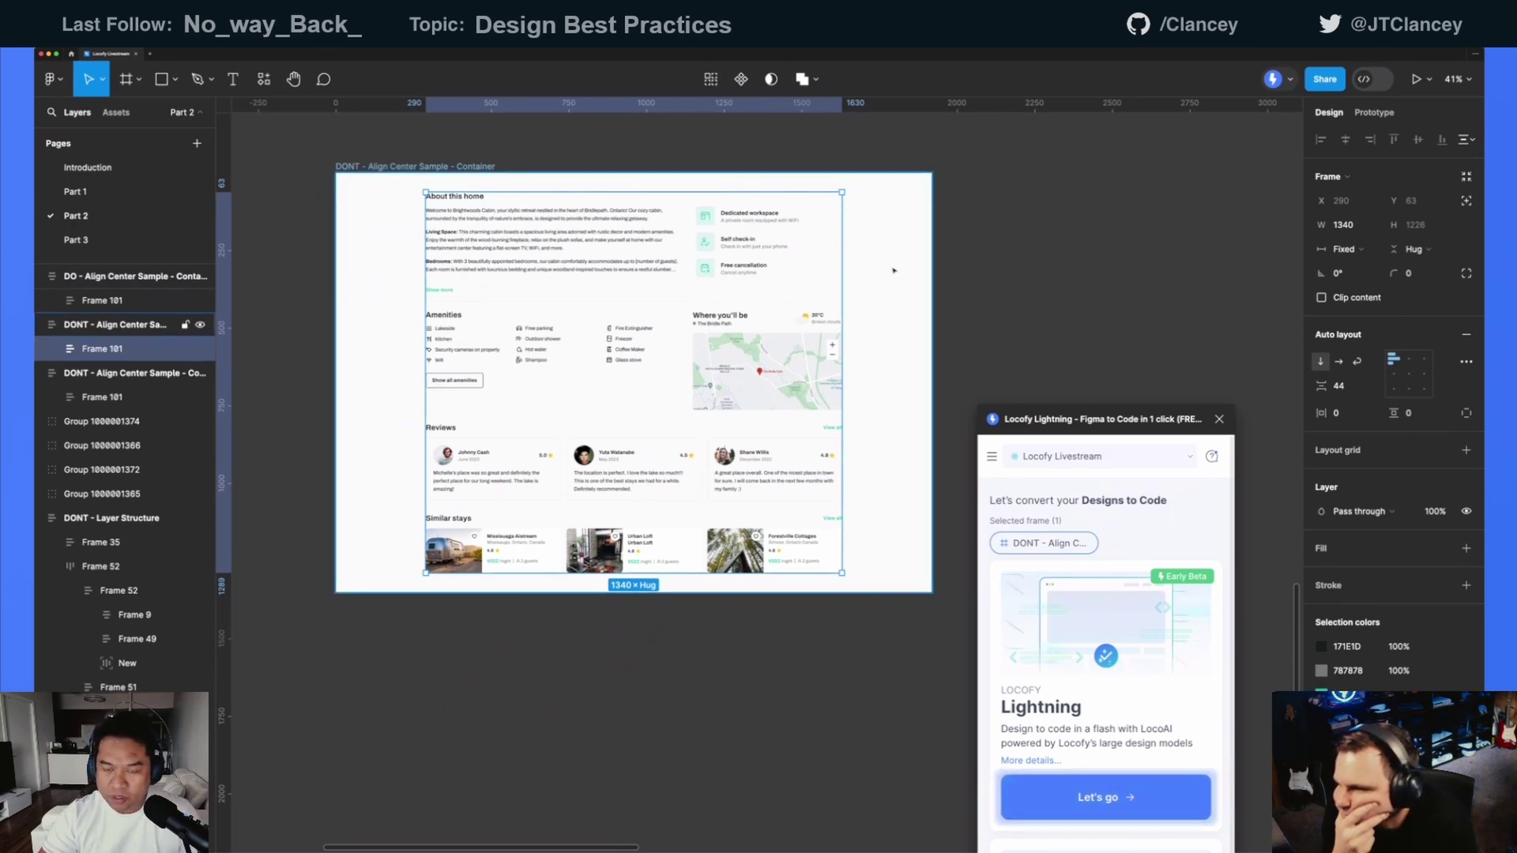
pyautogui.click(1373, 226)
pyautogui.click(1343, 254)
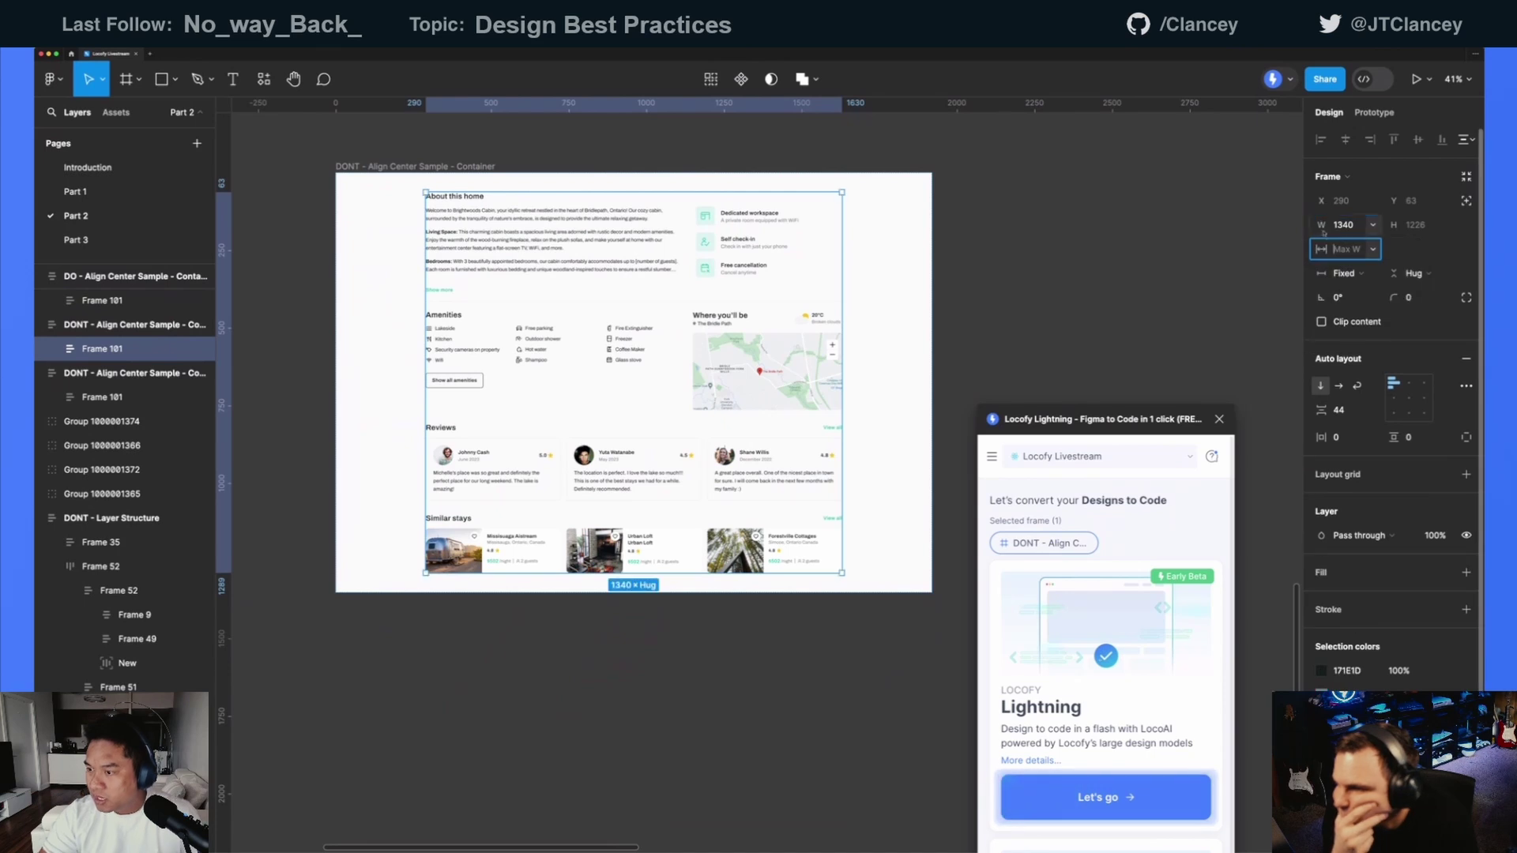
pyautogui.write('1340')
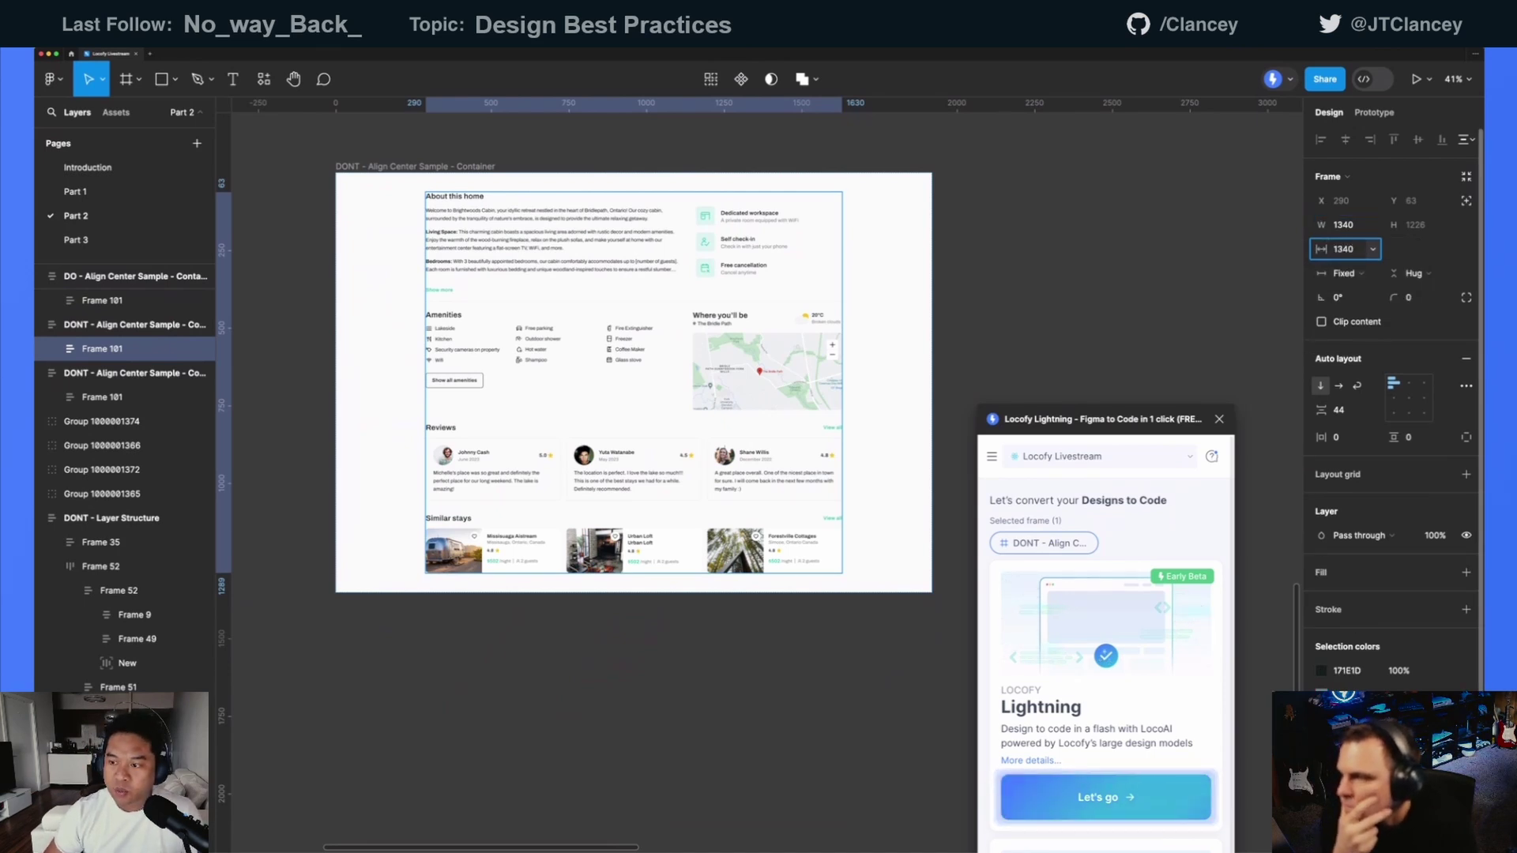
pyautogui.press('Return')
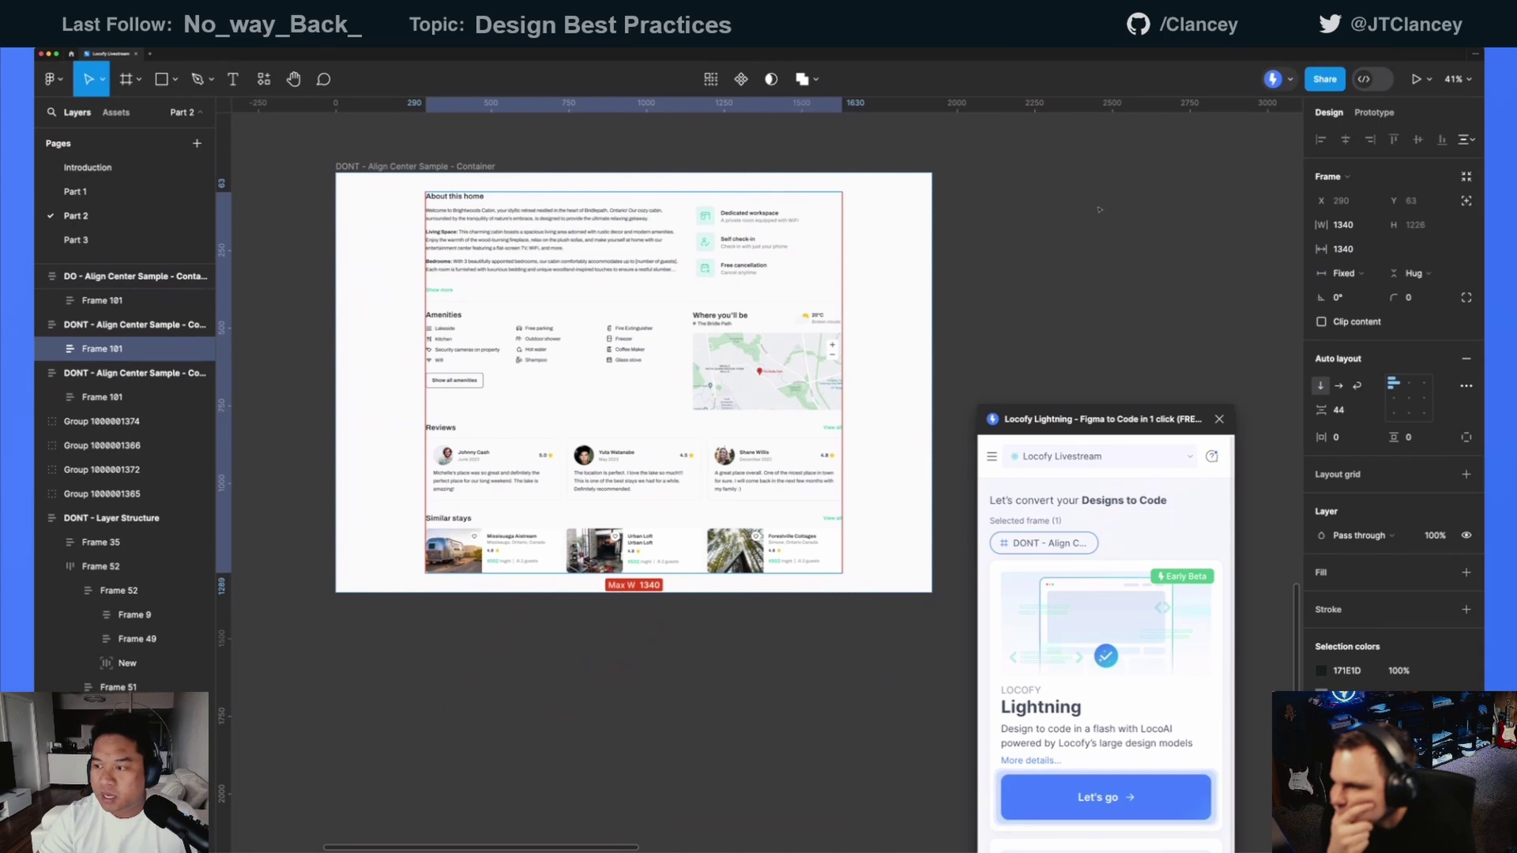
# - Set the auto layout alignment of the copied DONT - Align Center Sample - Container frame to centre
pyautogui.click(368, 151)
pyautogui.click(371, 165)
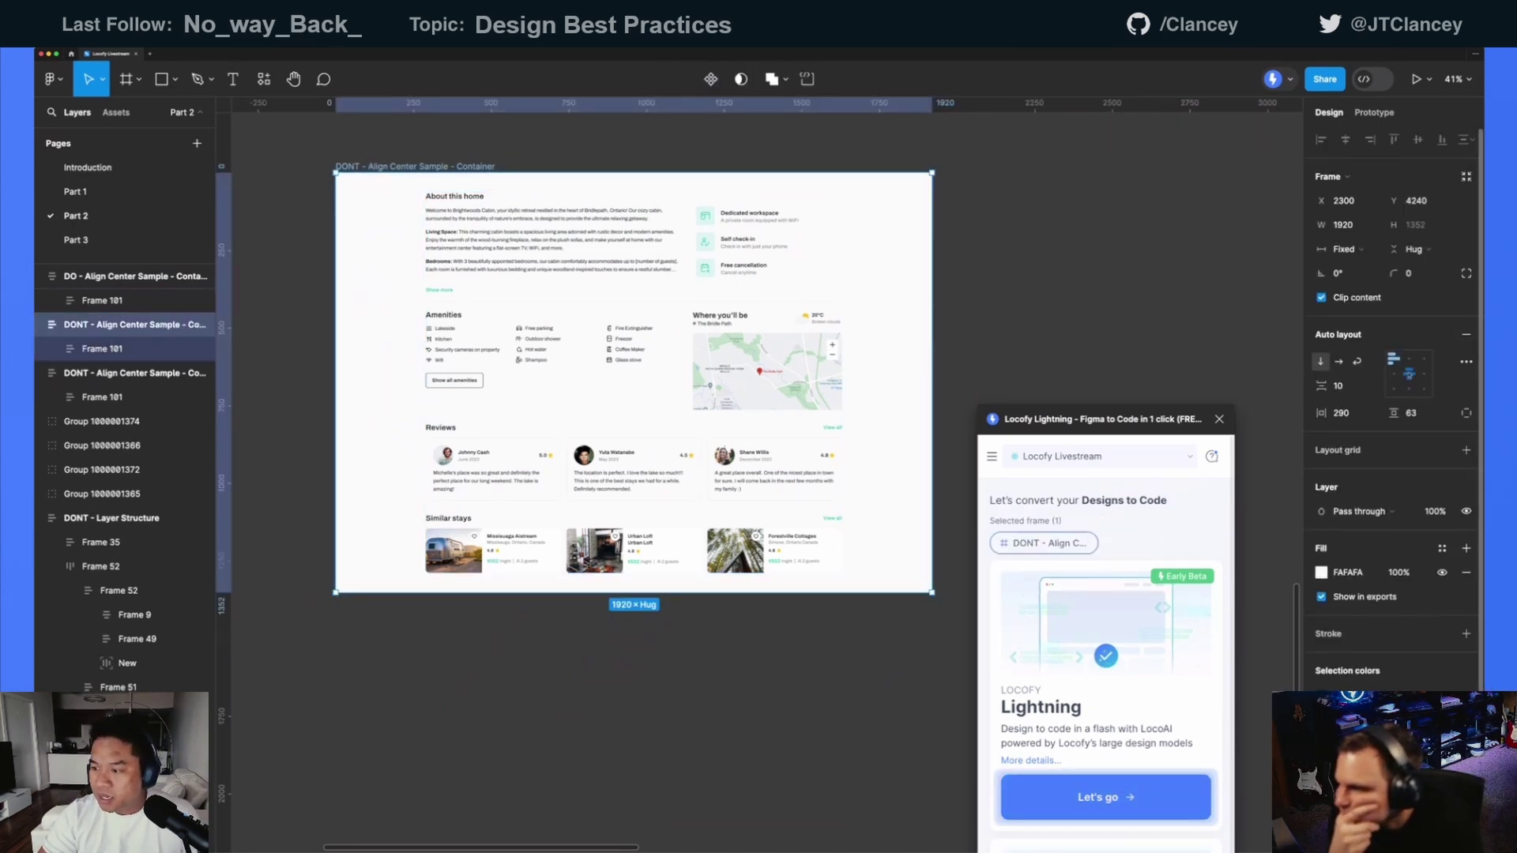
pyautogui.click(1409, 373)
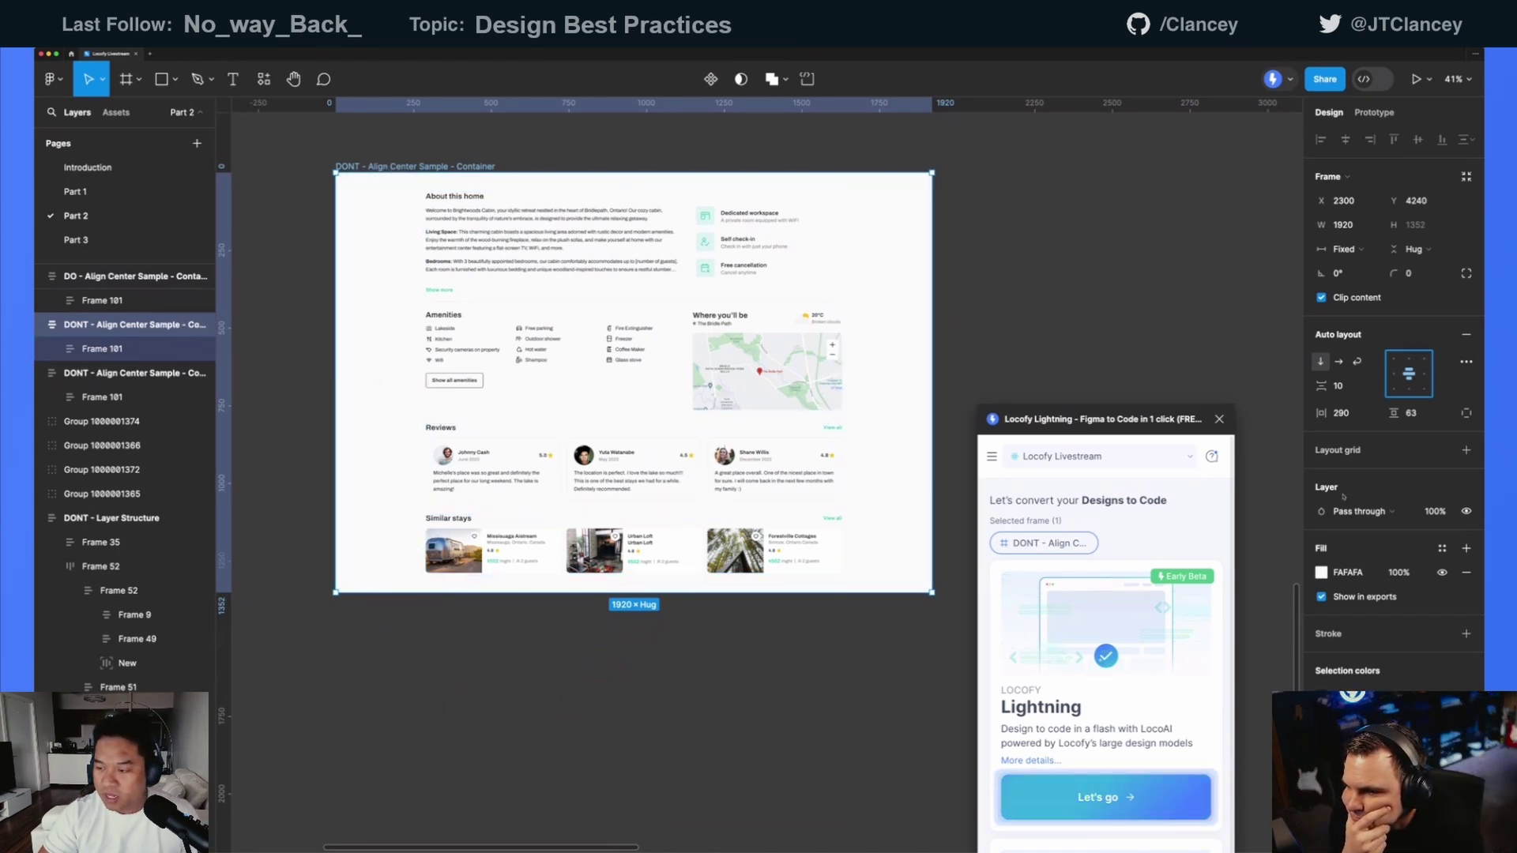
# - Set the horizontal padding of the copied DONT - Align Center Sample - Container frame to 30
pyautogui.click(1348, 413)
pyautogui.write('30')
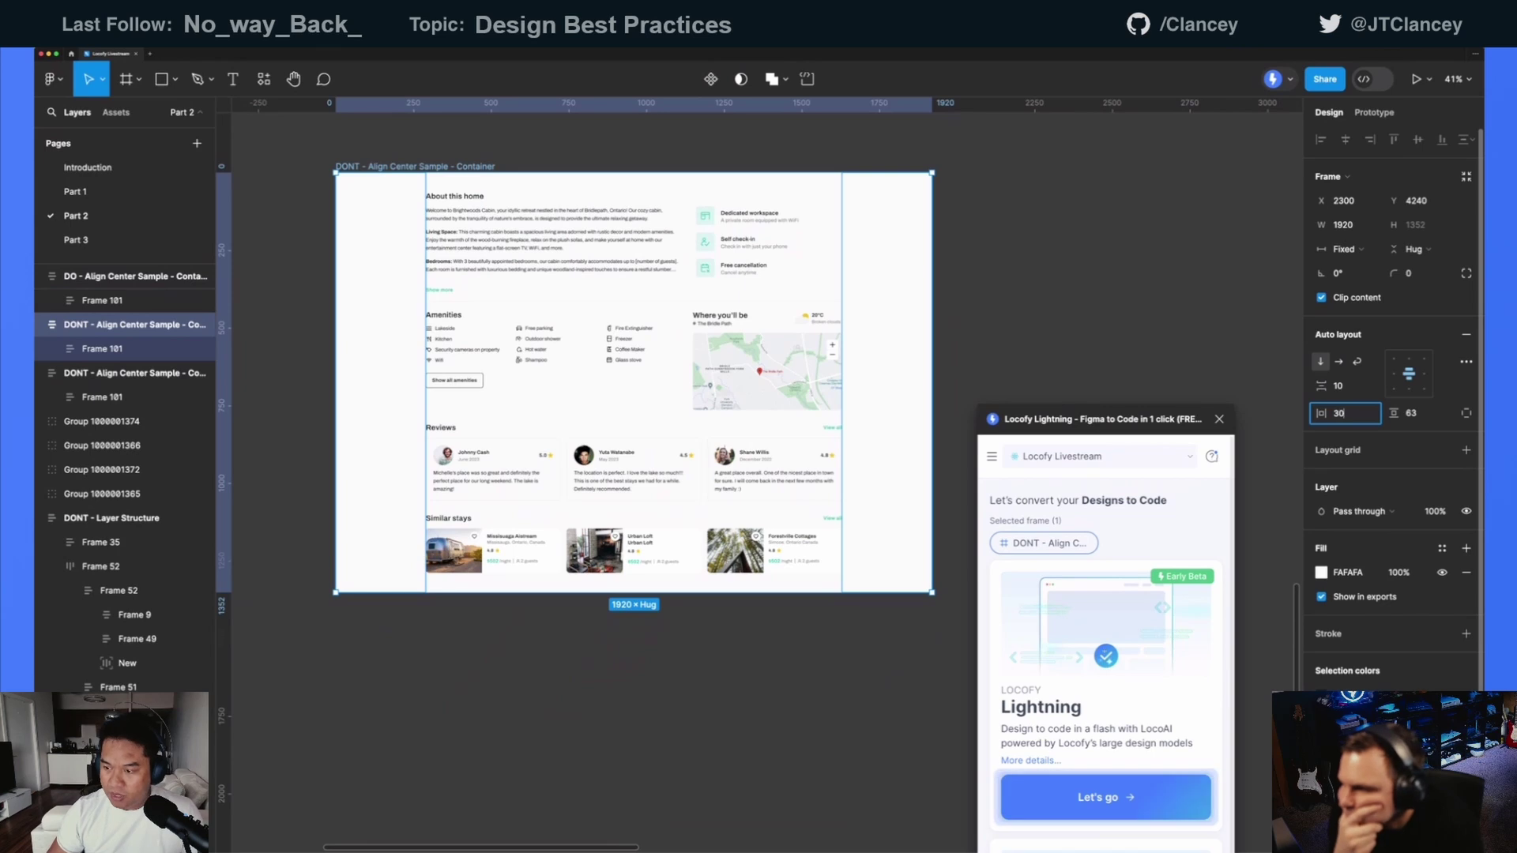
pyautogui.press('Return')
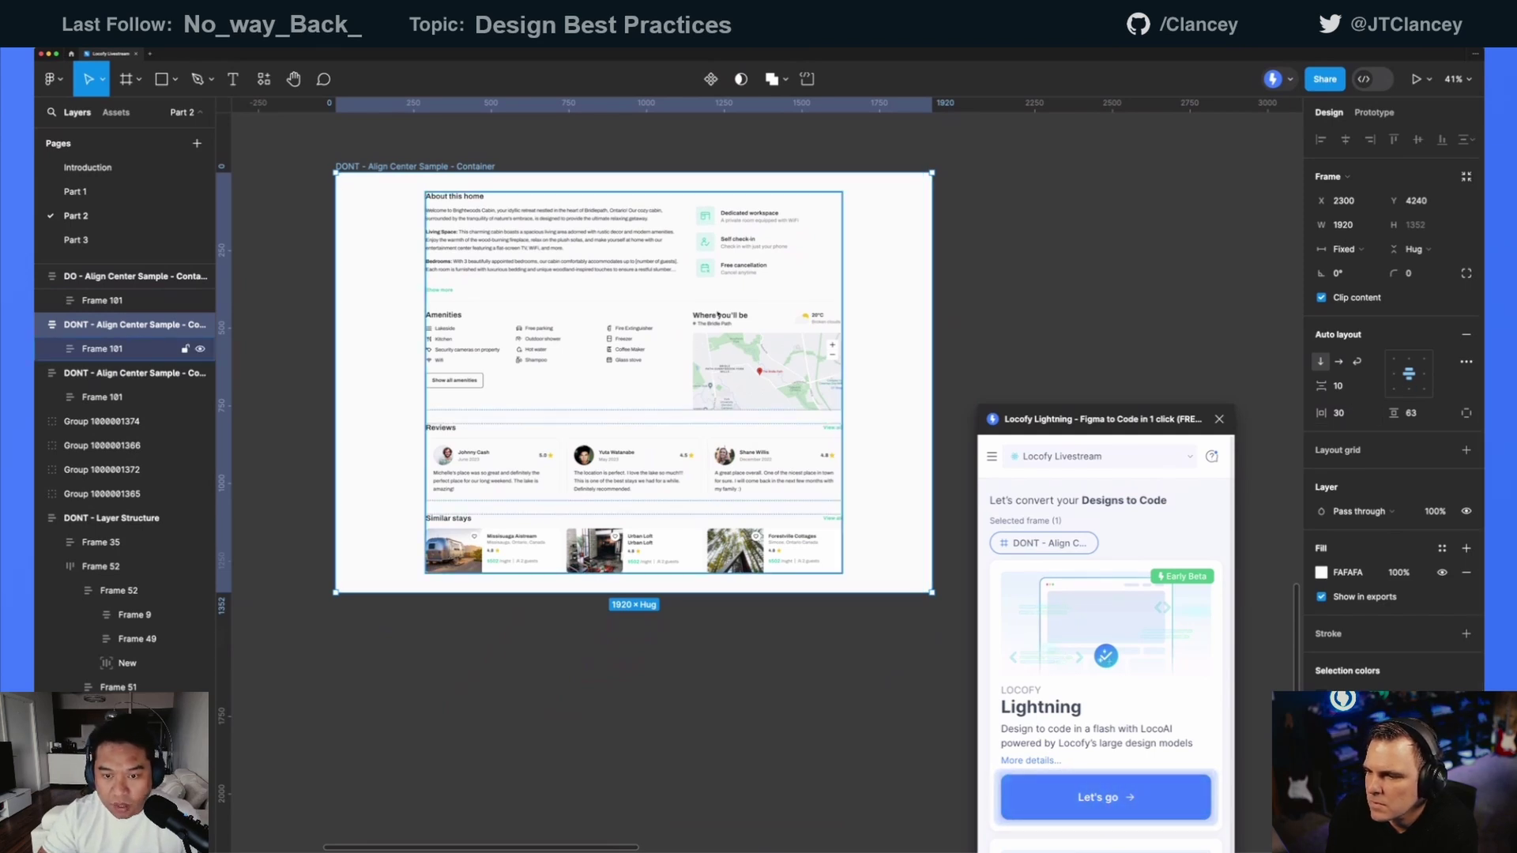
# - Set the width of Frame 101 in the copied DONT container frame to fill container
pyautogui.click(640, 277)
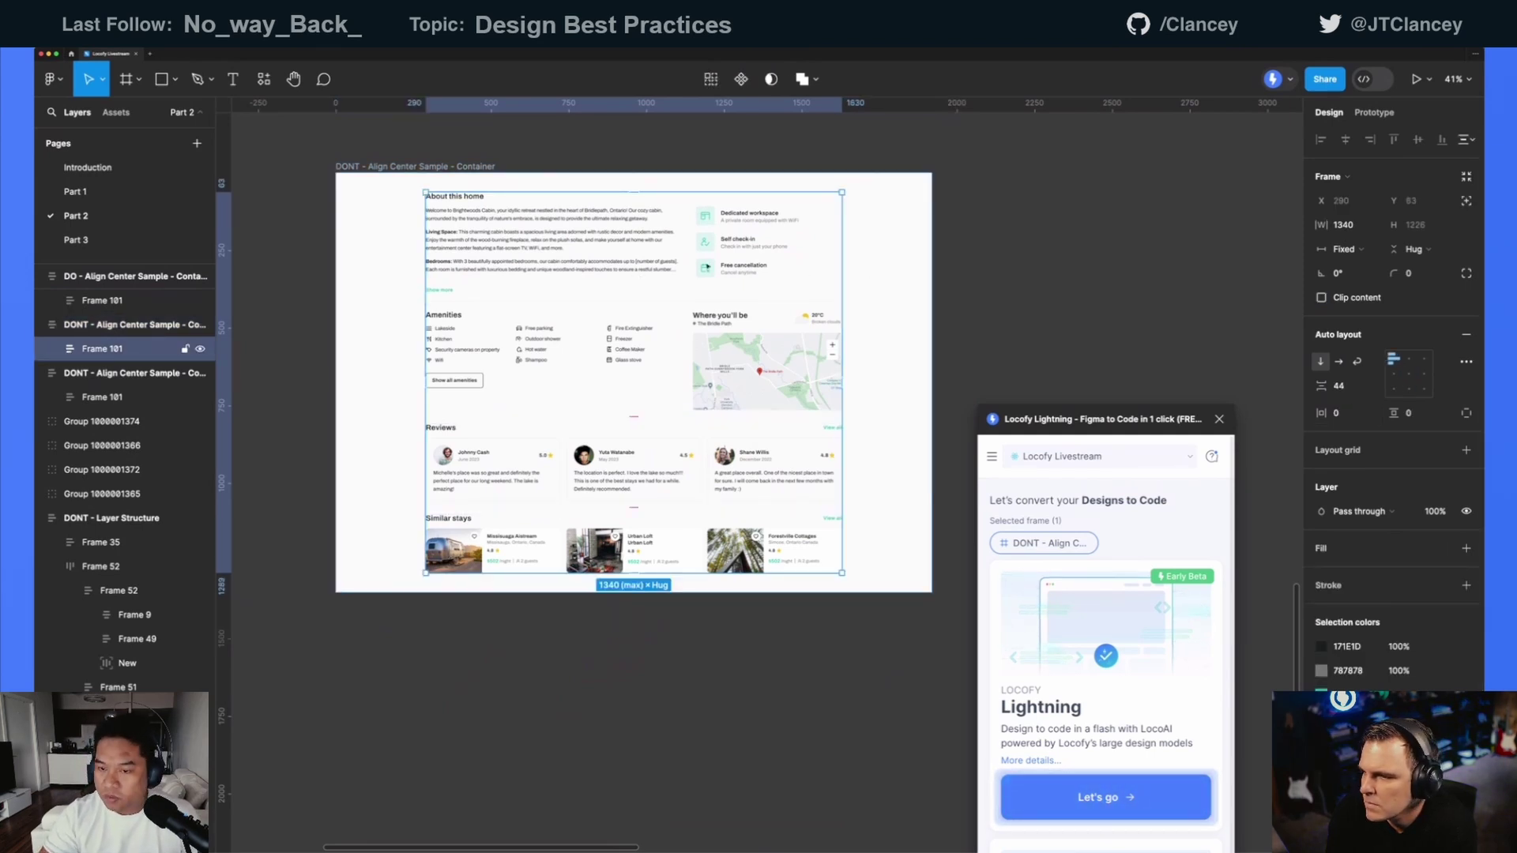
pyautogui.click(1343, 249)
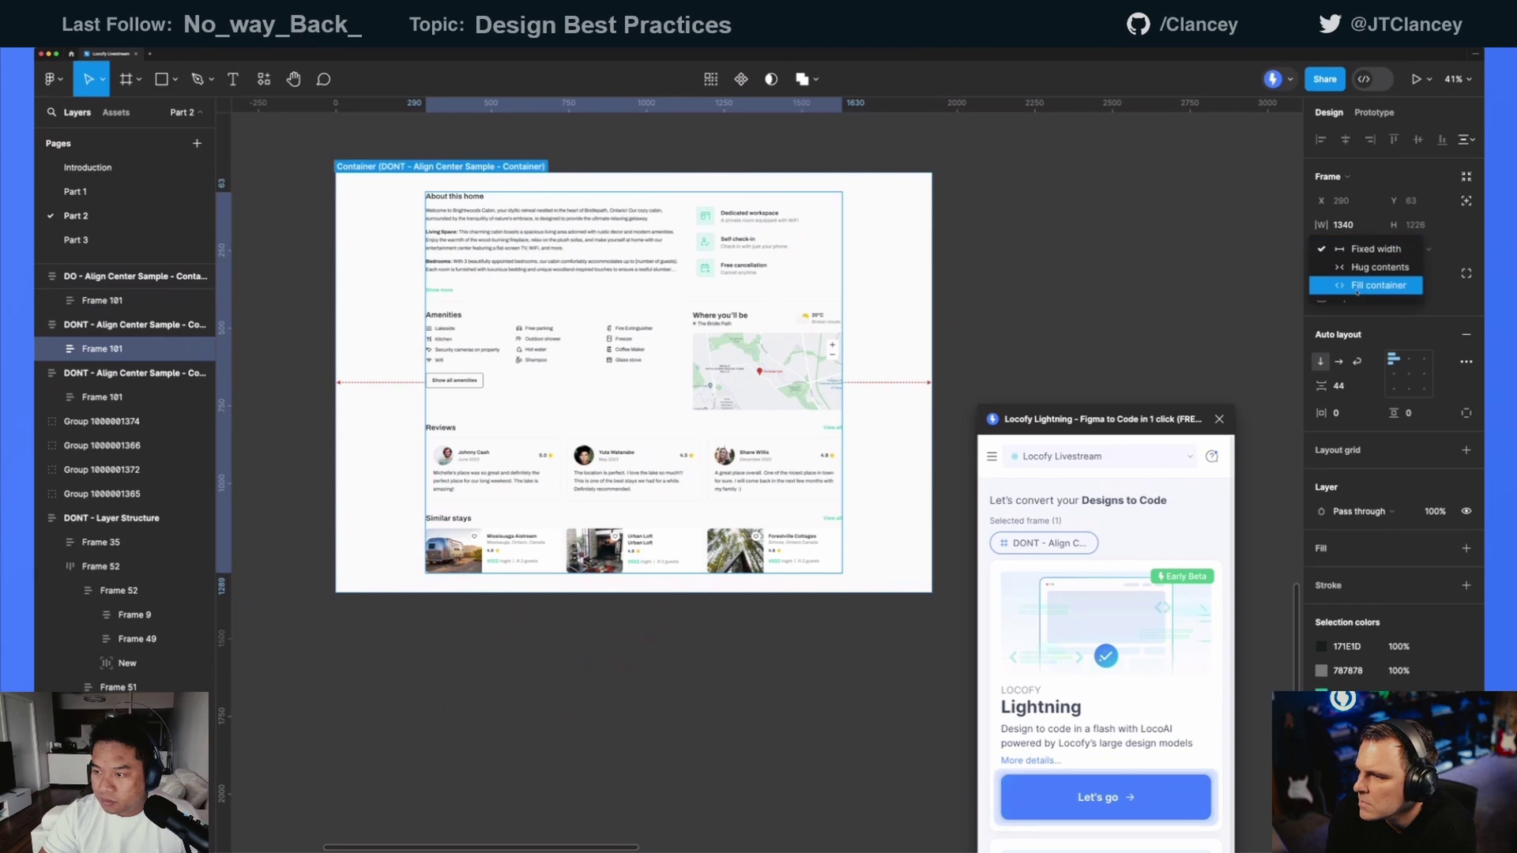
pyautogui.click(1367, 285)
# - Try narrowing the copied DONT - Align Center Sample - Container frame to test how its centred content responds
pyautogui.click(931, 304)
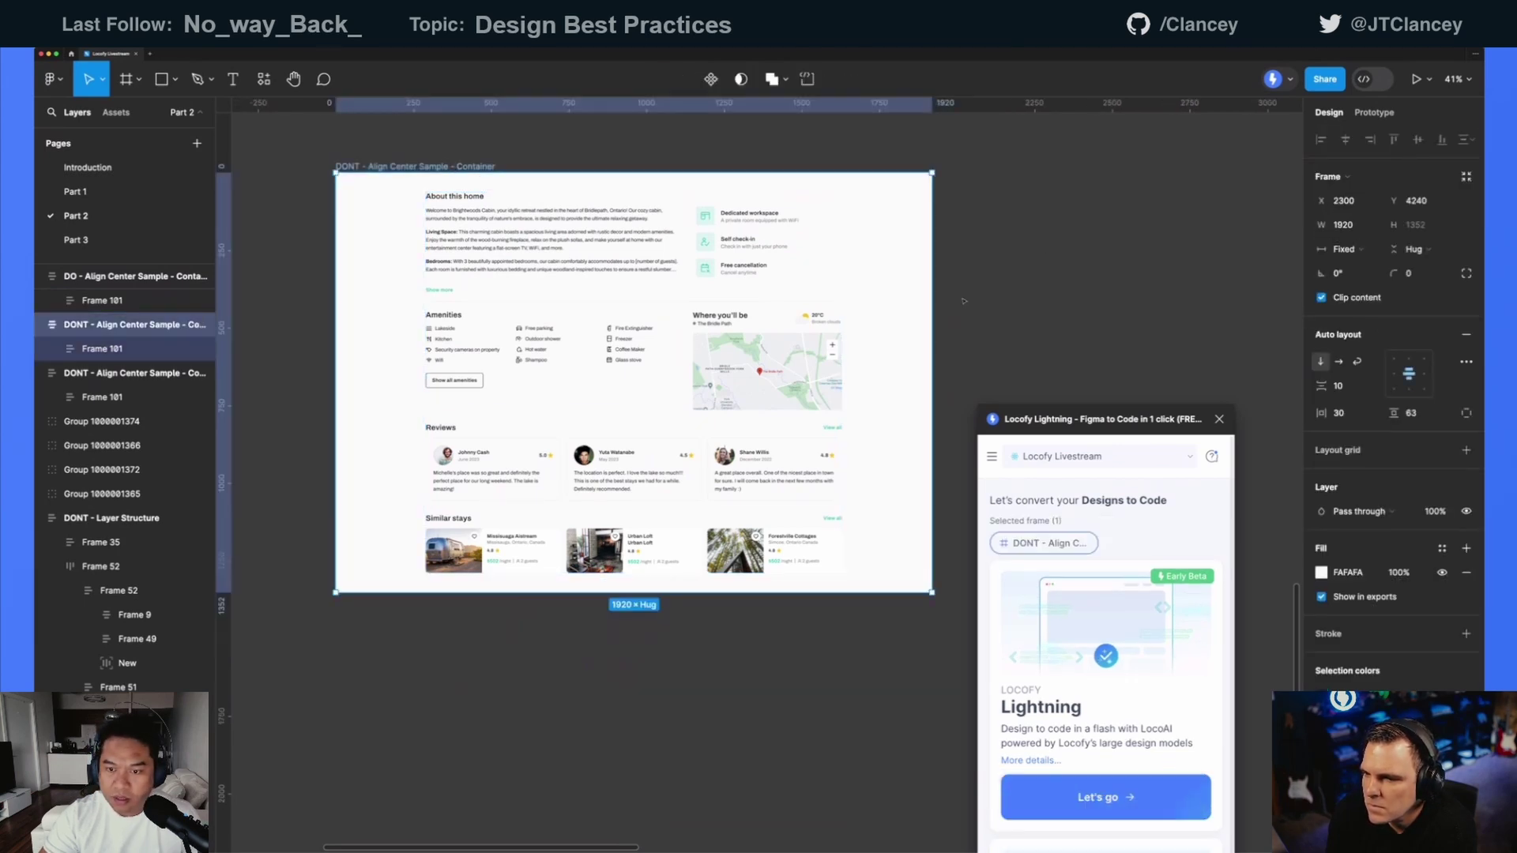
pyautogui.moveTo(933, 306); pyautogui.dragTo(718, 429)
pyautogui.scroll(-5, 986, 306)
pyautogui.click(761, 389)
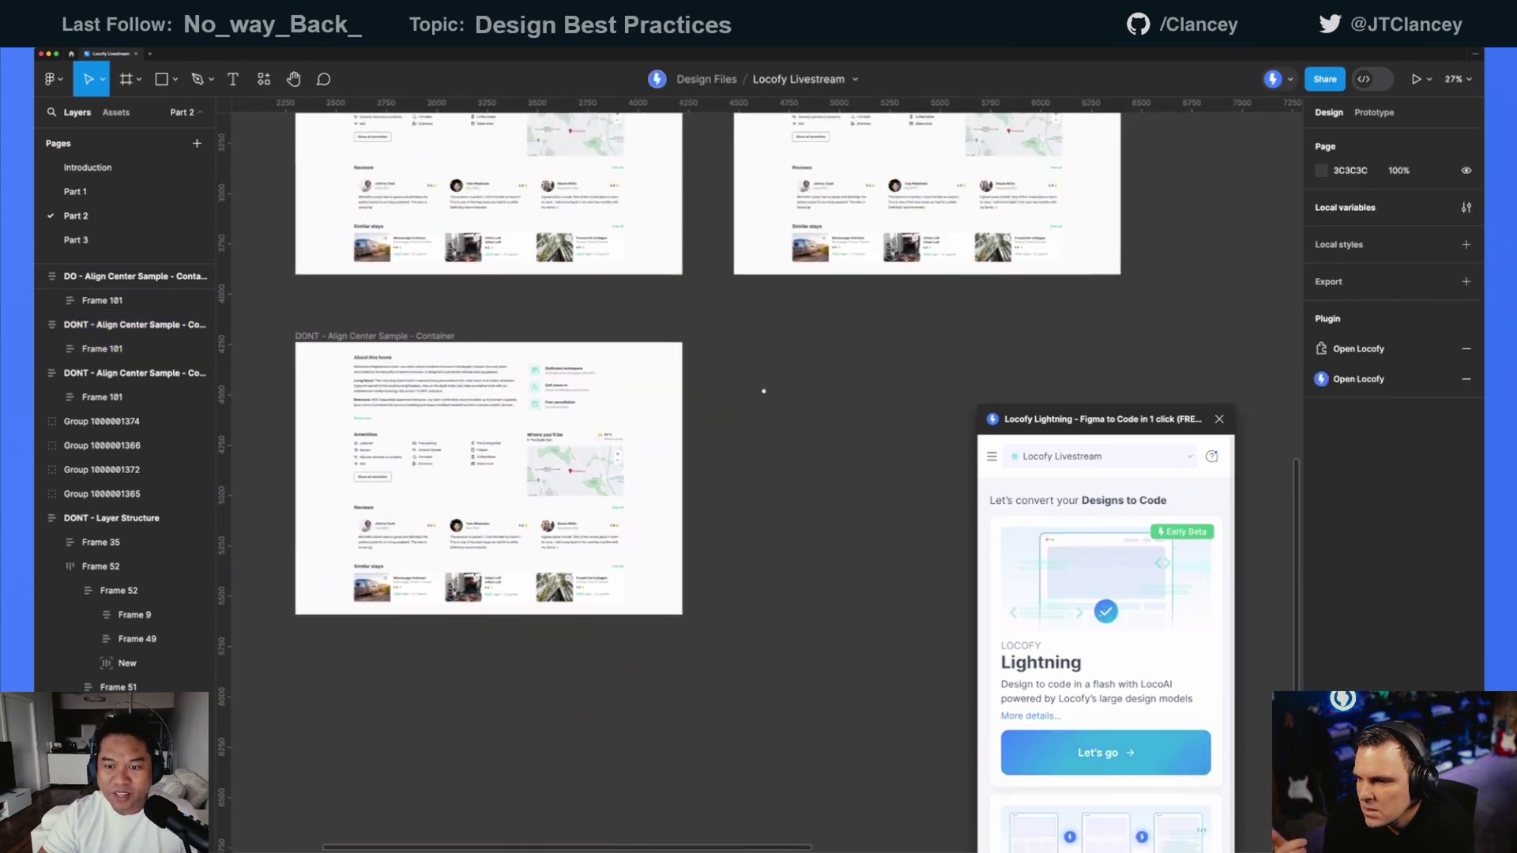
# - Open the generated Locofy Lightning code and preview for the original DONT - Align Center Sample - Container frame
pyautogui.moveTo(1058, 431); pyautogui.dragTo(1006, 220)
pyautogui.scroll(3, 839, 387)
pyautogui.scroll(-2, 839, 387)
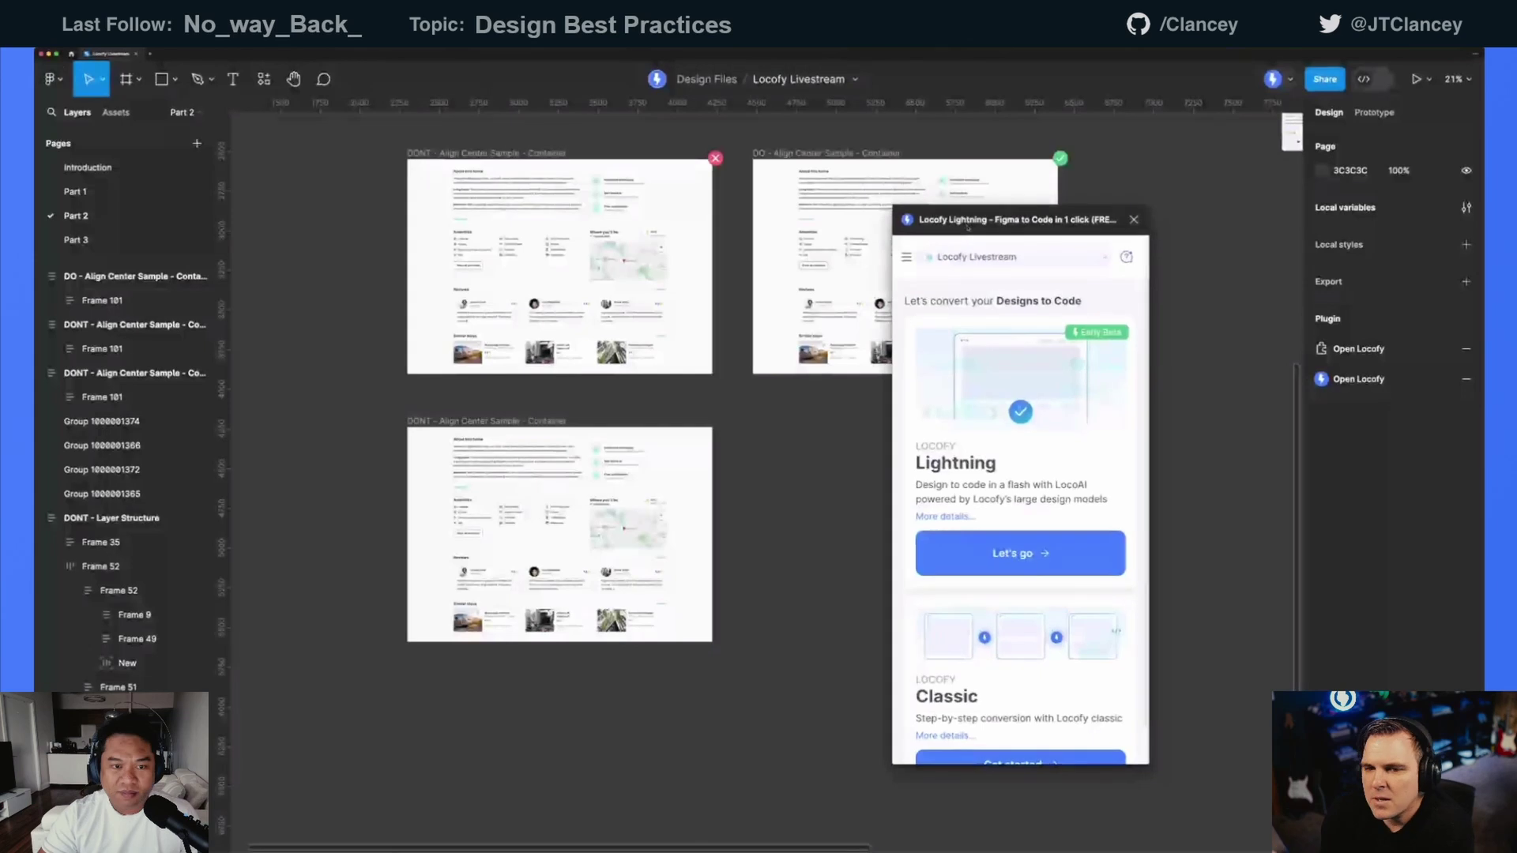
pyautogui.click(575, 192)
pyautogui.click(1084, 594)
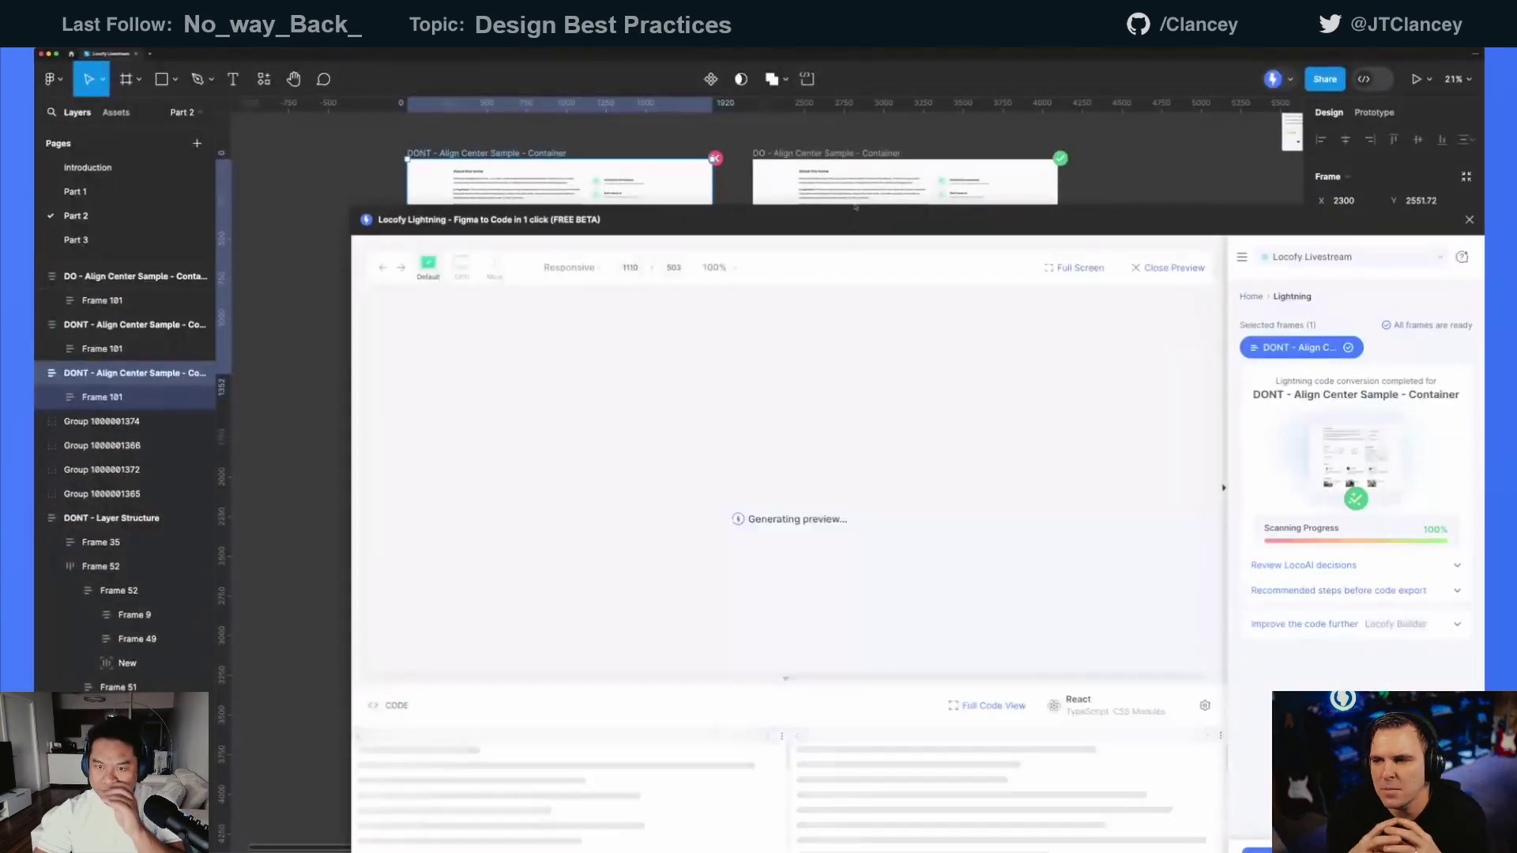
pyautogui.moveTo(836, 216); pyautogui.dragTo(751, 132)
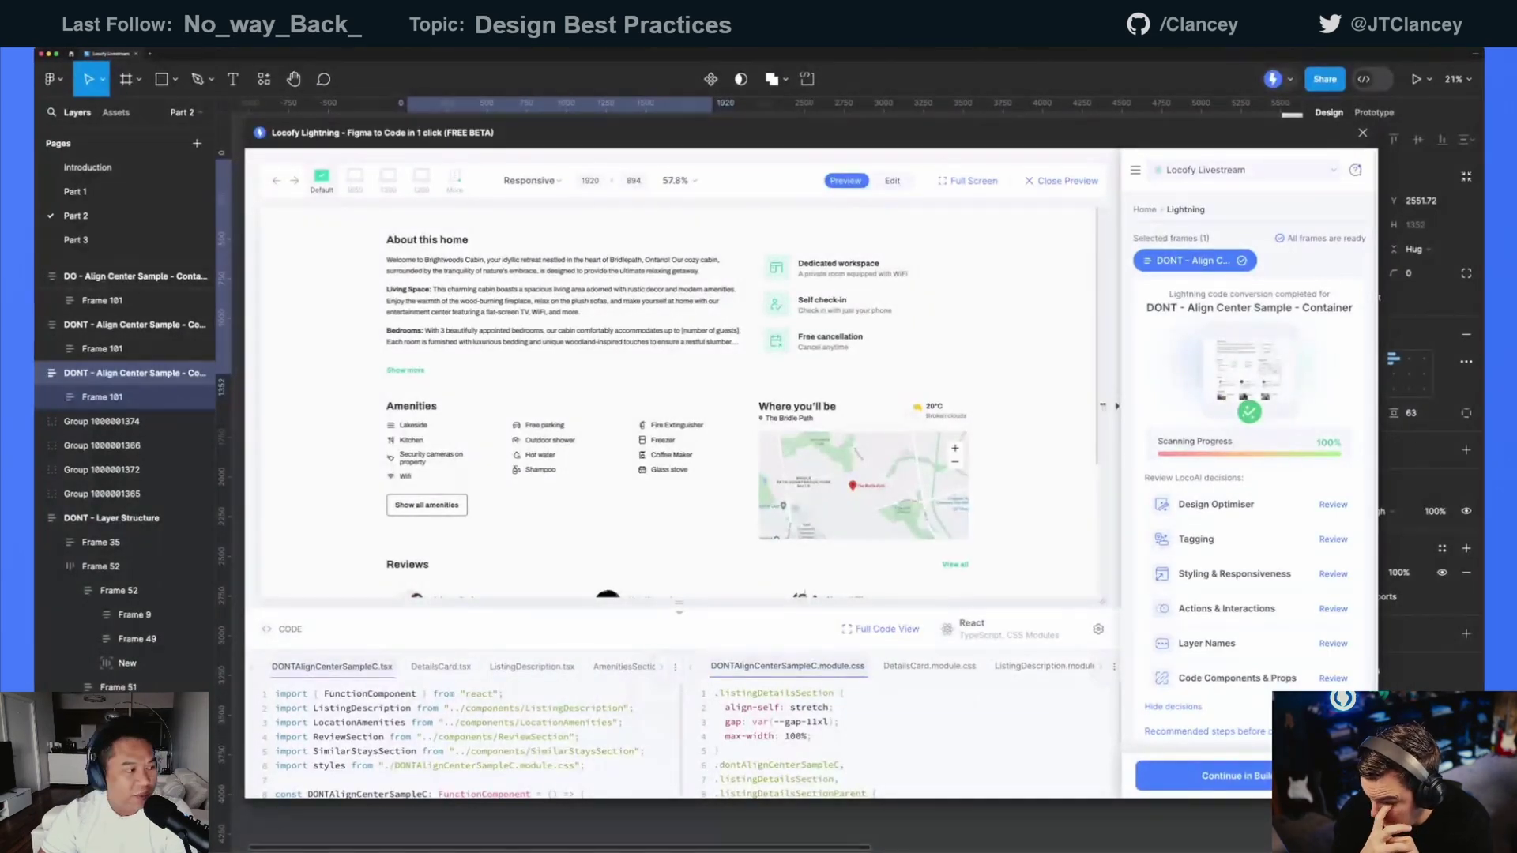
# - Resize the Lightning preview between 875 and 1632 wide to examine how the layout responds, and return to the plugin's home
pyautogui.moveTo(1102, 407); pyautogui.dragTo(963, 402)
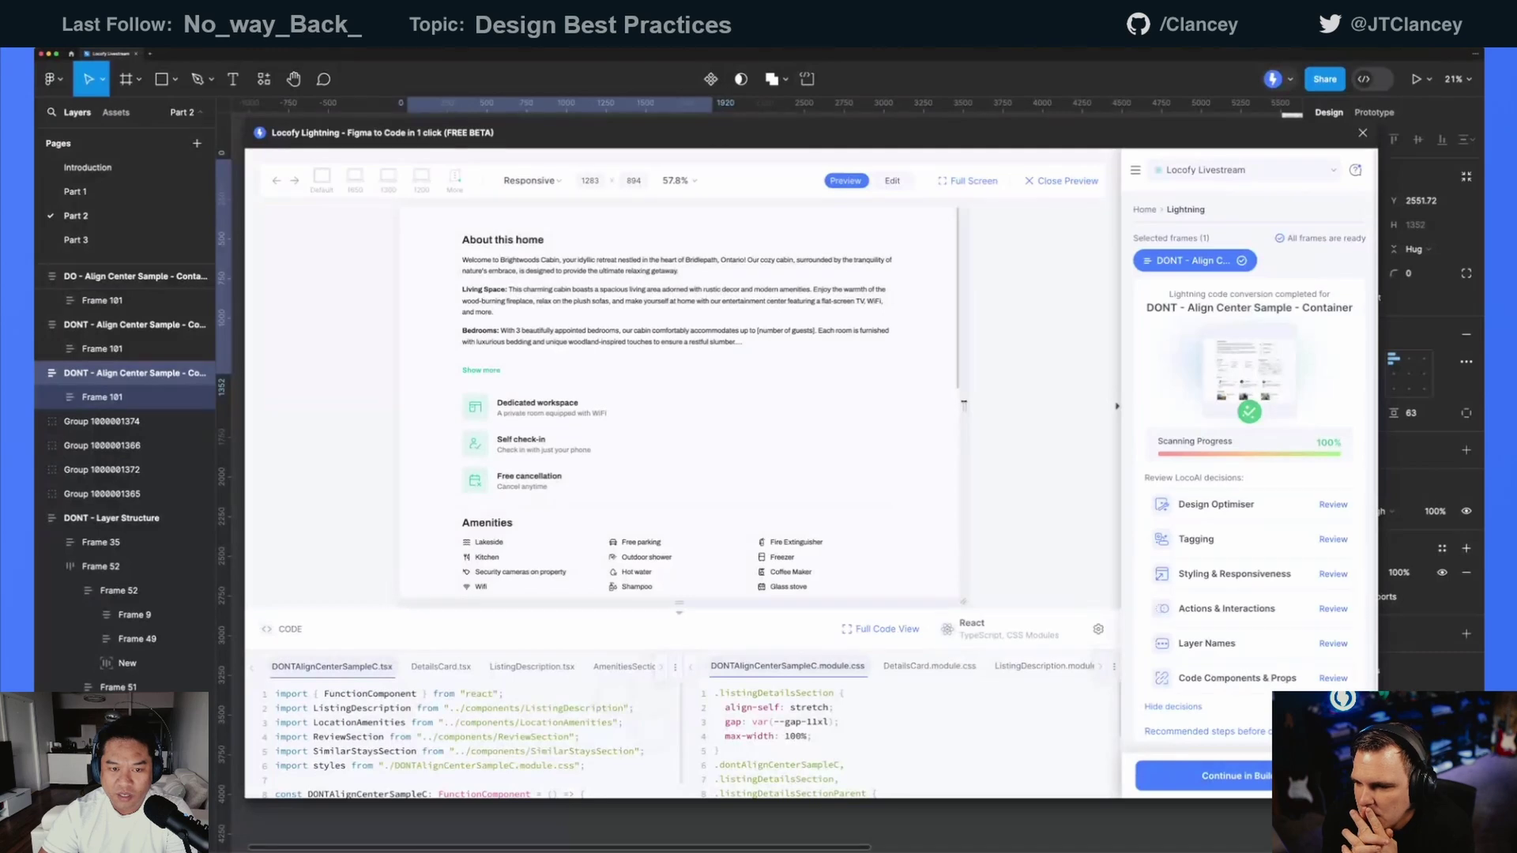
pyautogui.moveTo(963, 404); pyautogui.dragTo(874, 393)
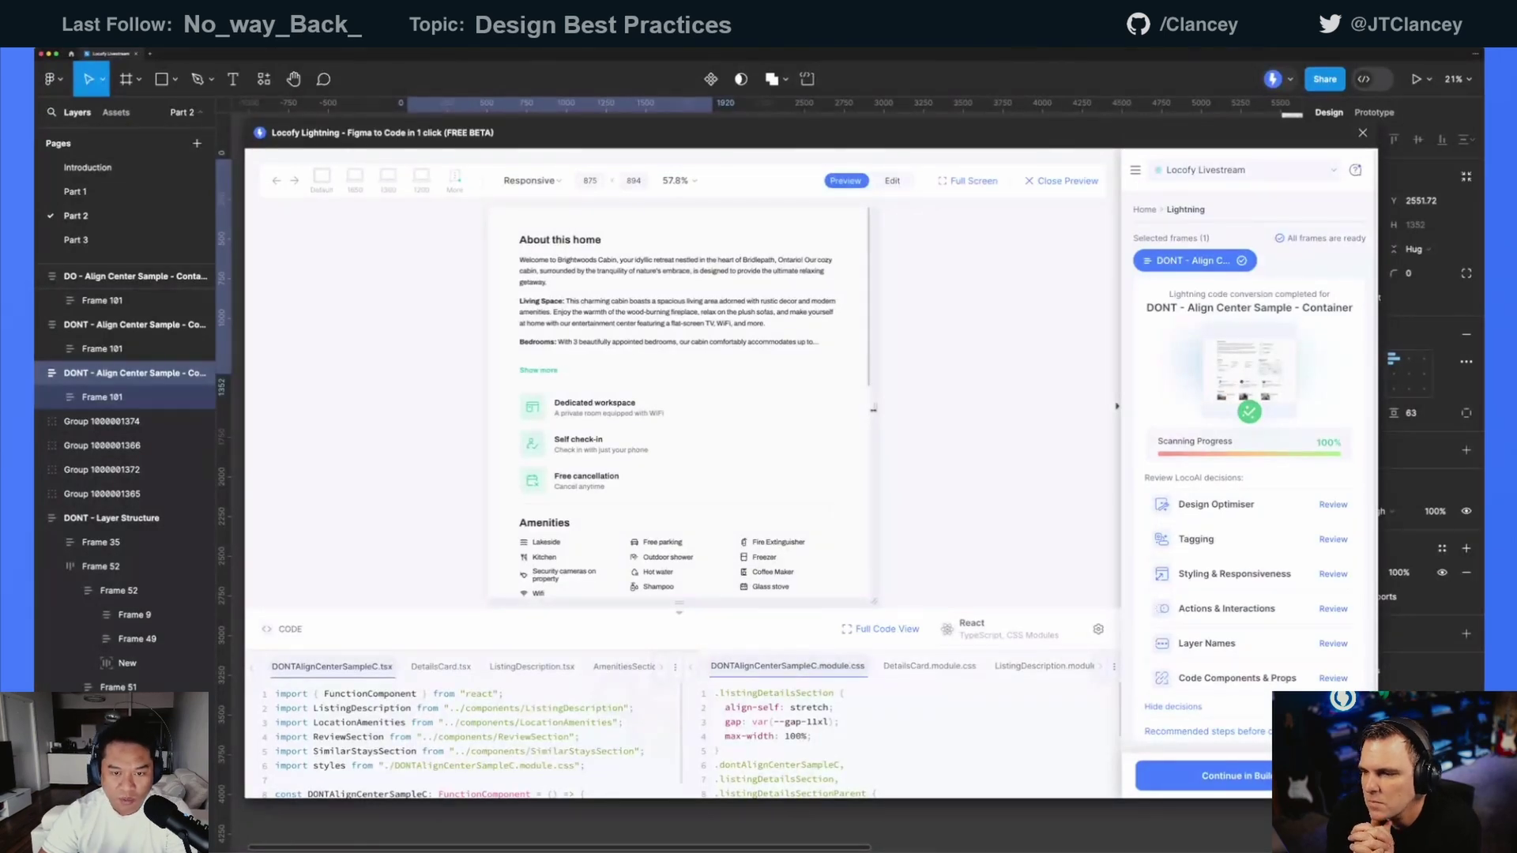
pyautogui.moveTo(874, 408); pyautogui.dragTo(906, 408)
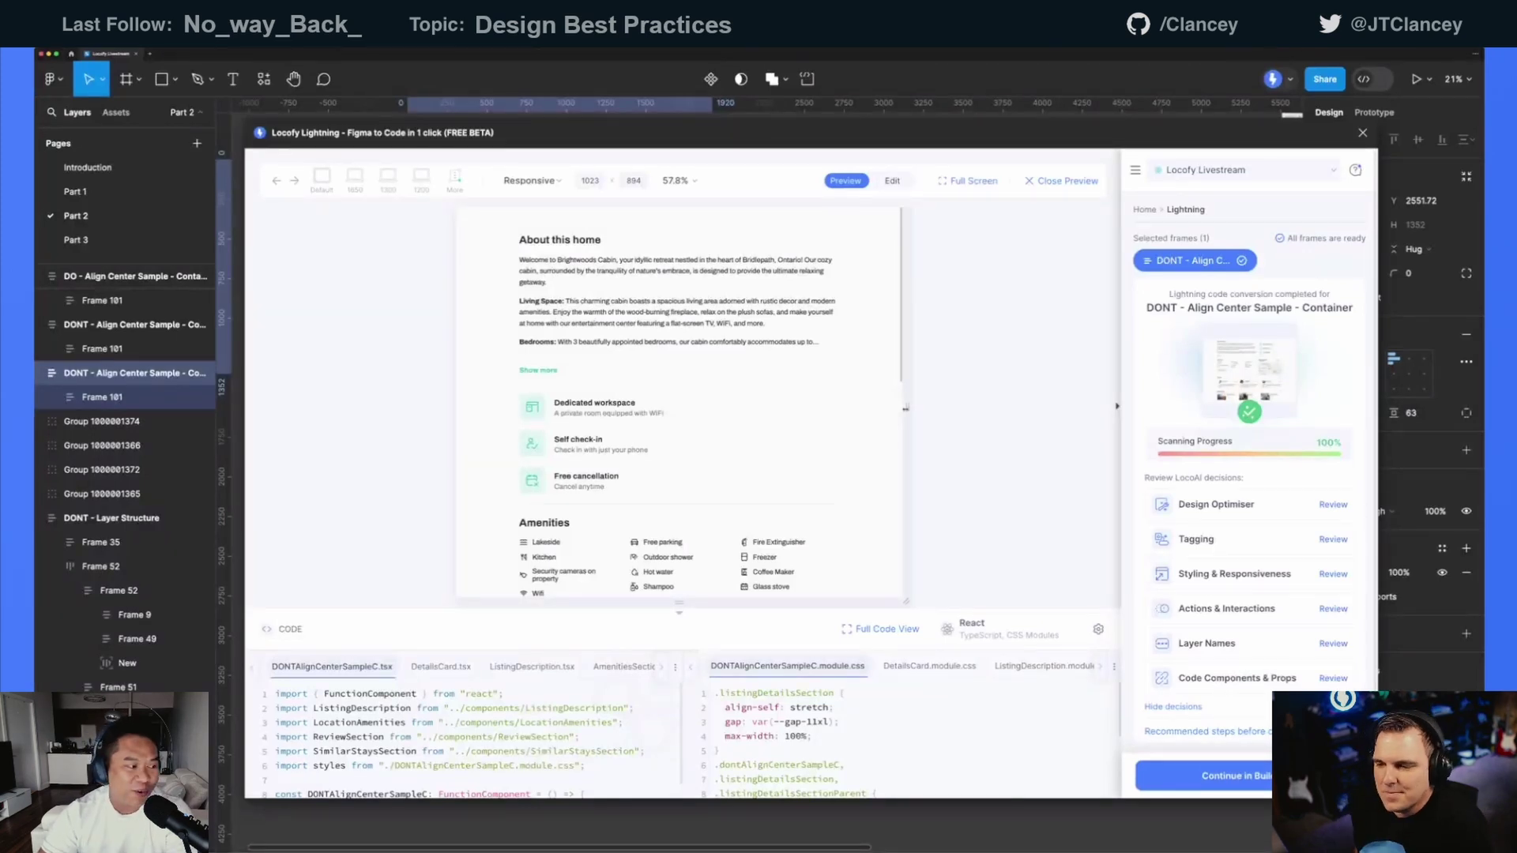
pyautogui.moveTo(906, 409); pyautogui.dragTo(939, 408)
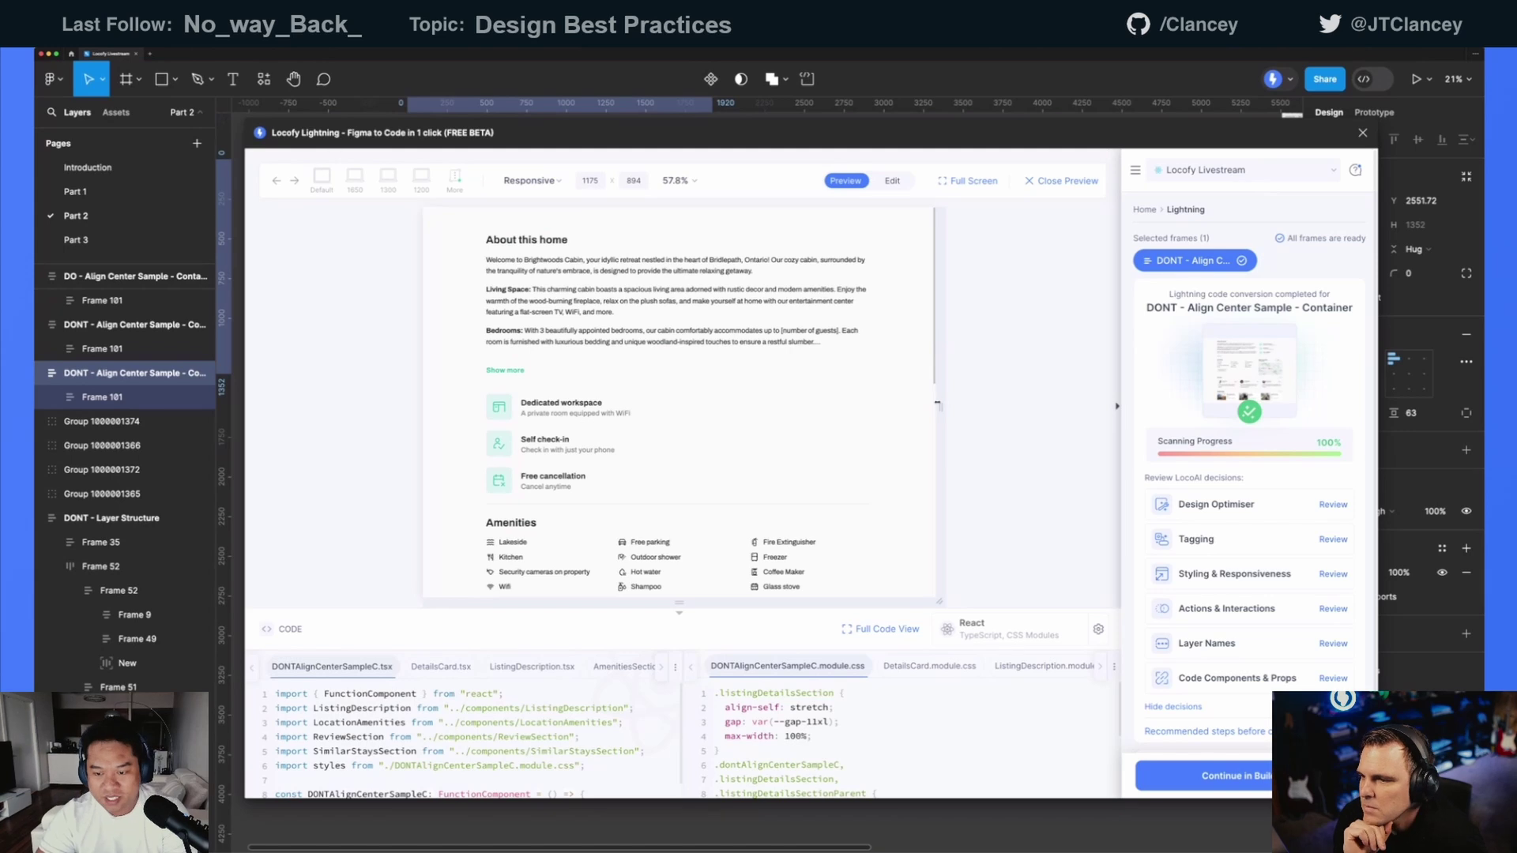
pyautogui.moveTo(938, 405); pyautogui.dragTo(1082, 405)
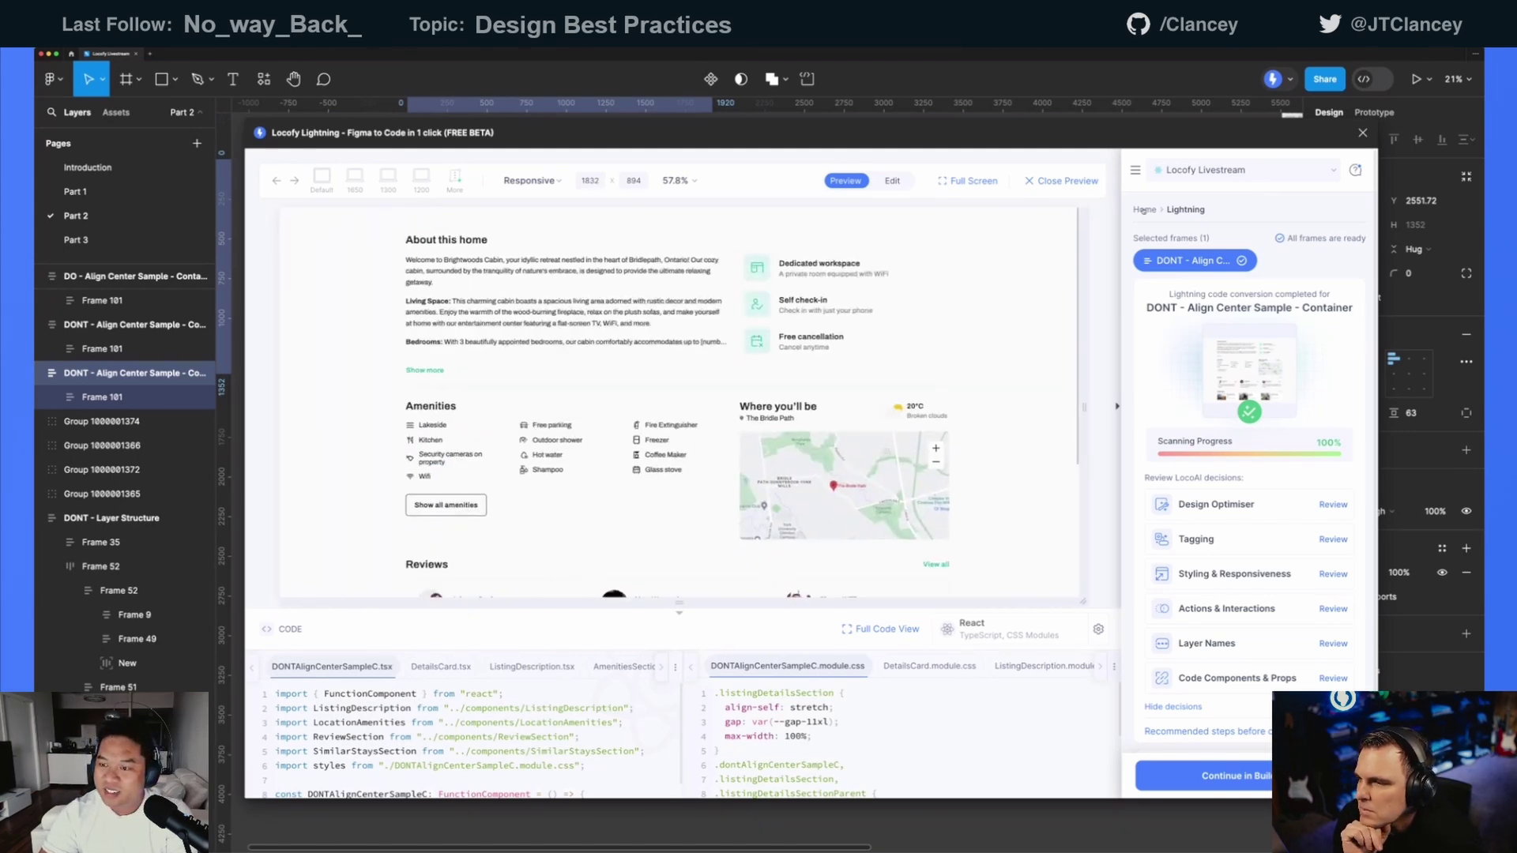
pyautogui.click(1144, 211)
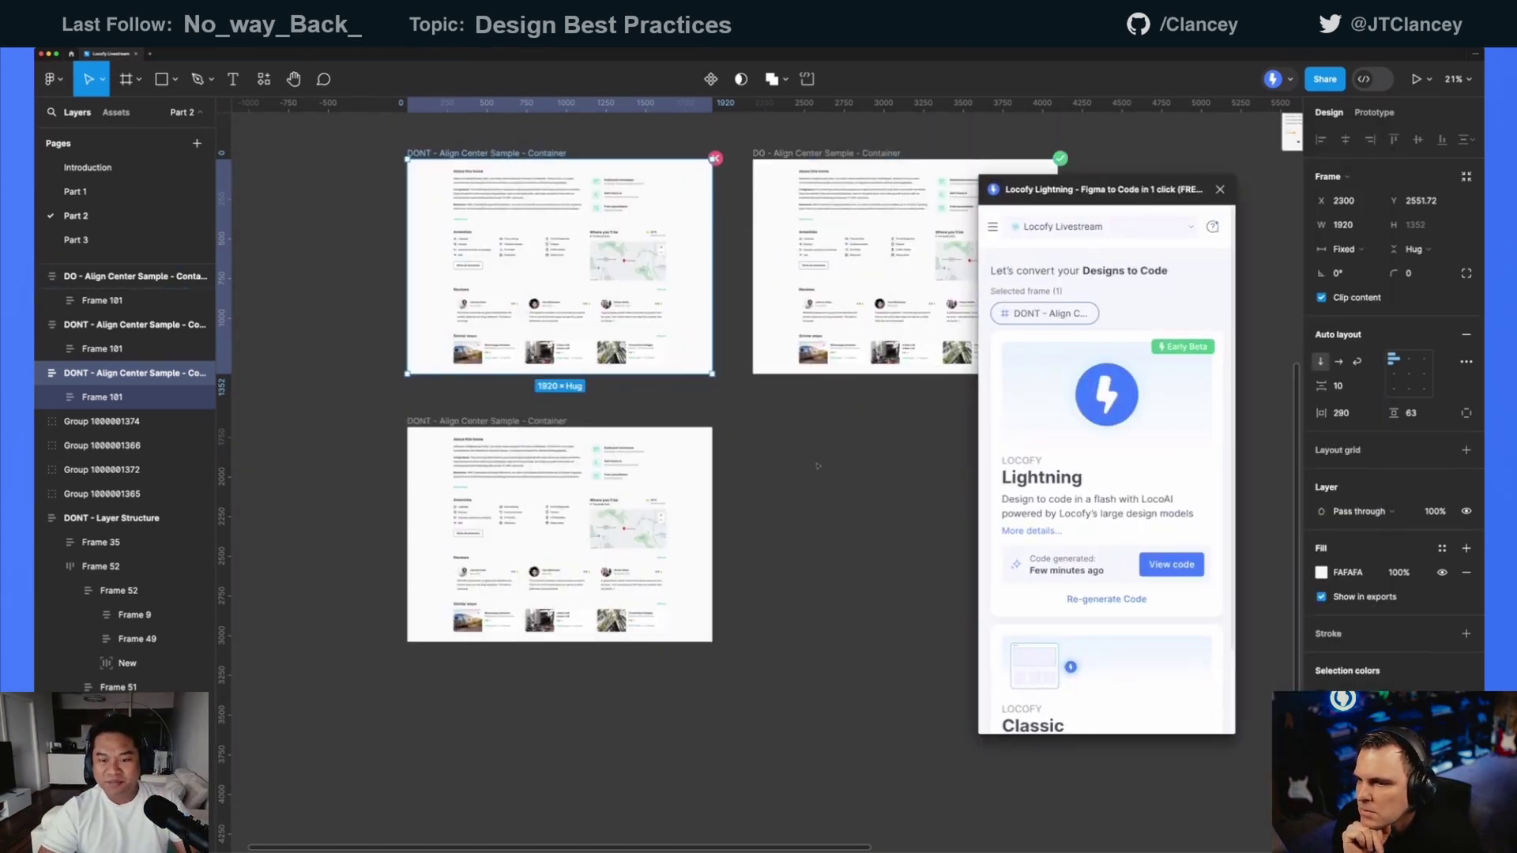
# - Find the "Use the border instead of line separator" section on the canvas and look over its DO and DONT examples
pyautogui.click(817, 466)
pyautogui.scroll(-2, 790, 514)
pyautogui.scroll(3, 756, 564)
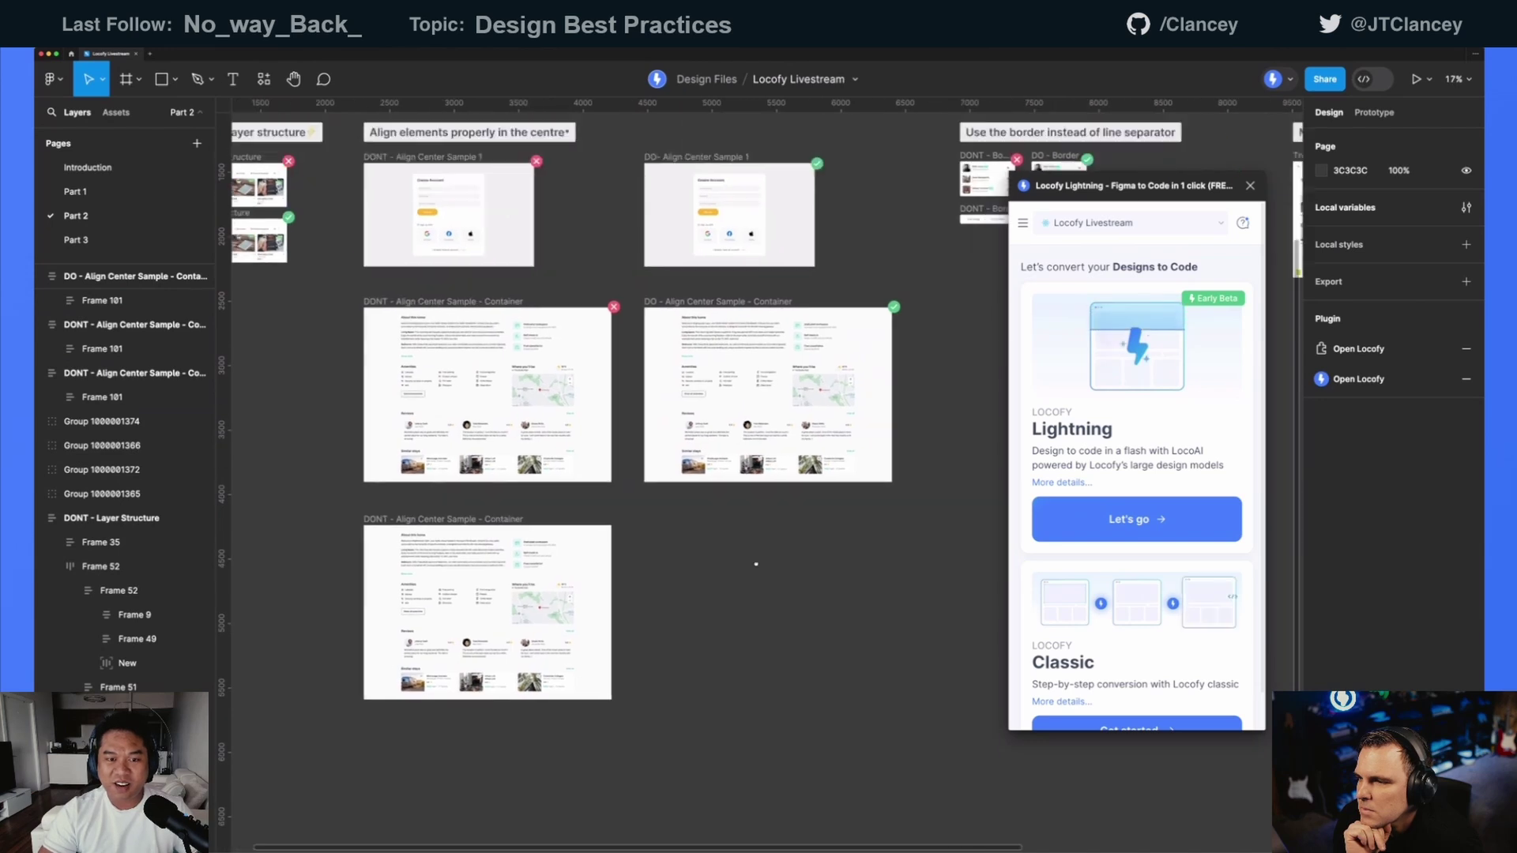
pyautogui.scroll(2, 756, 564)
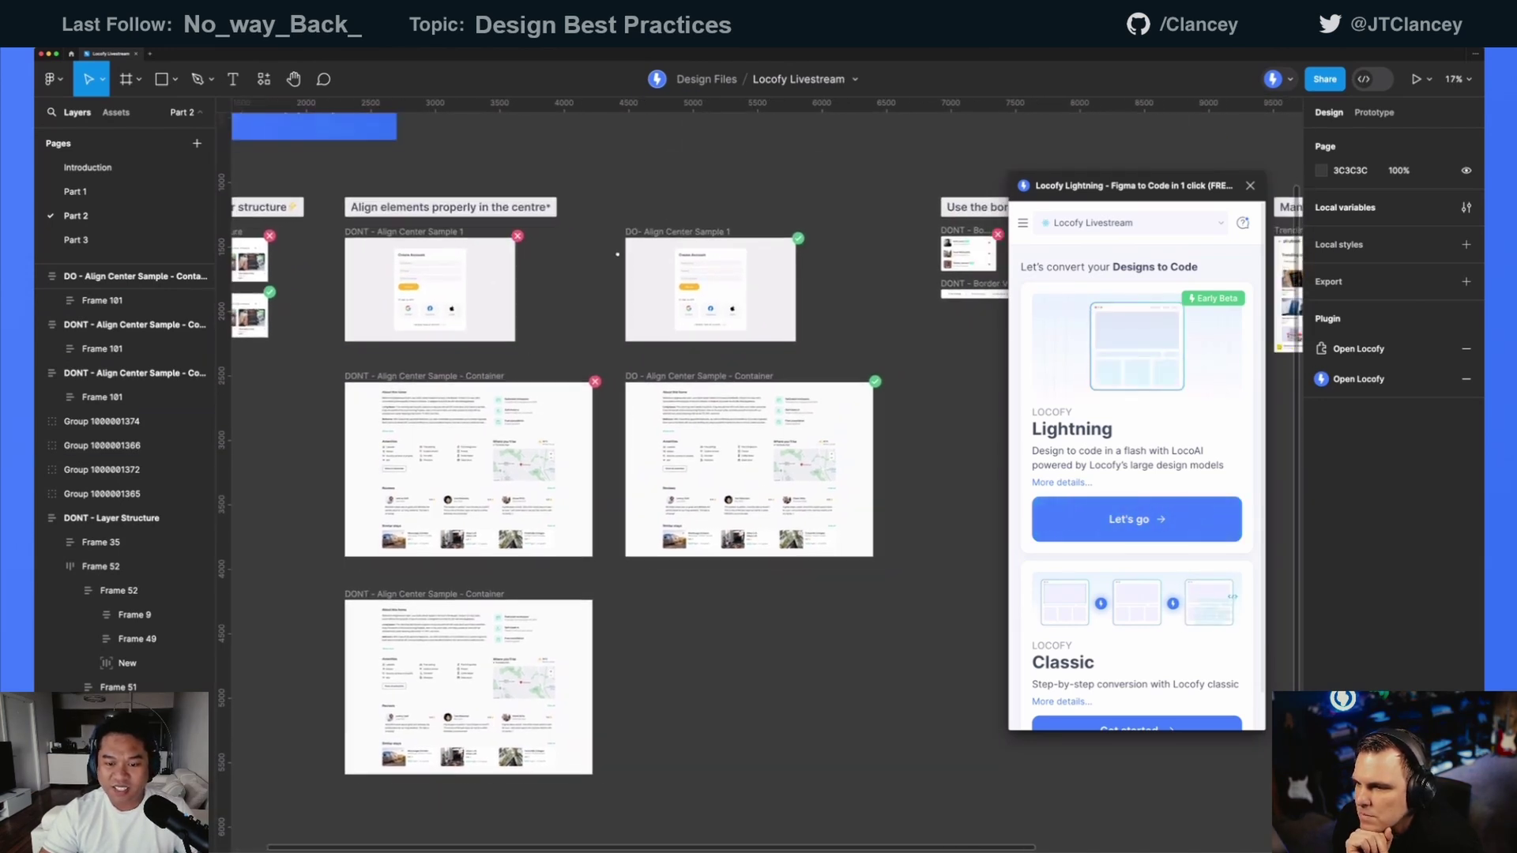
pyautogui.hscroll(2, 786, 350)
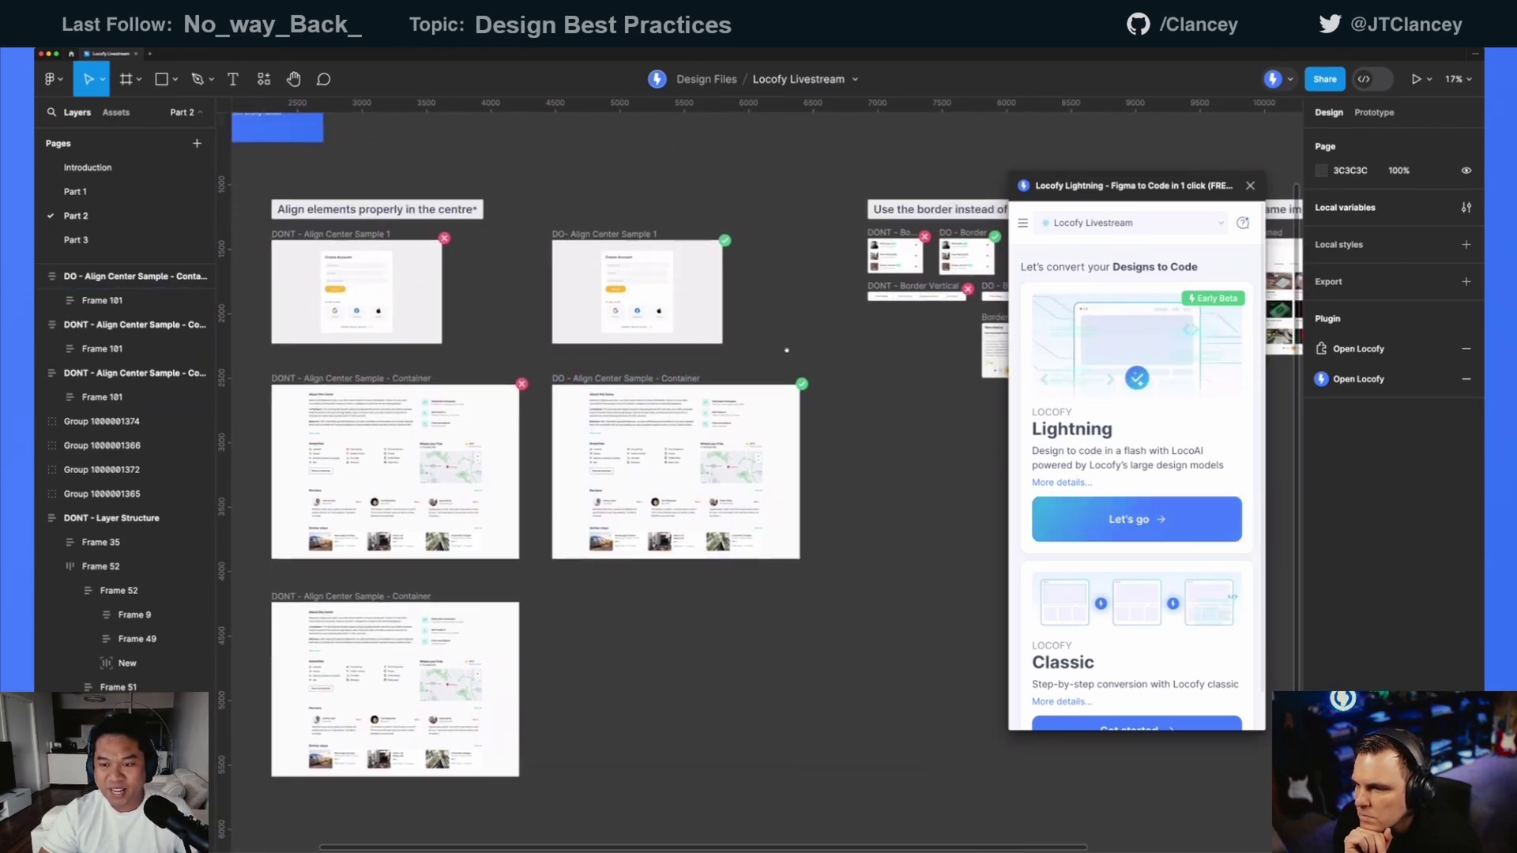
pyautogui.hscroll(5, 786, 350)
pyautogui.scroll(1, 750, 340)
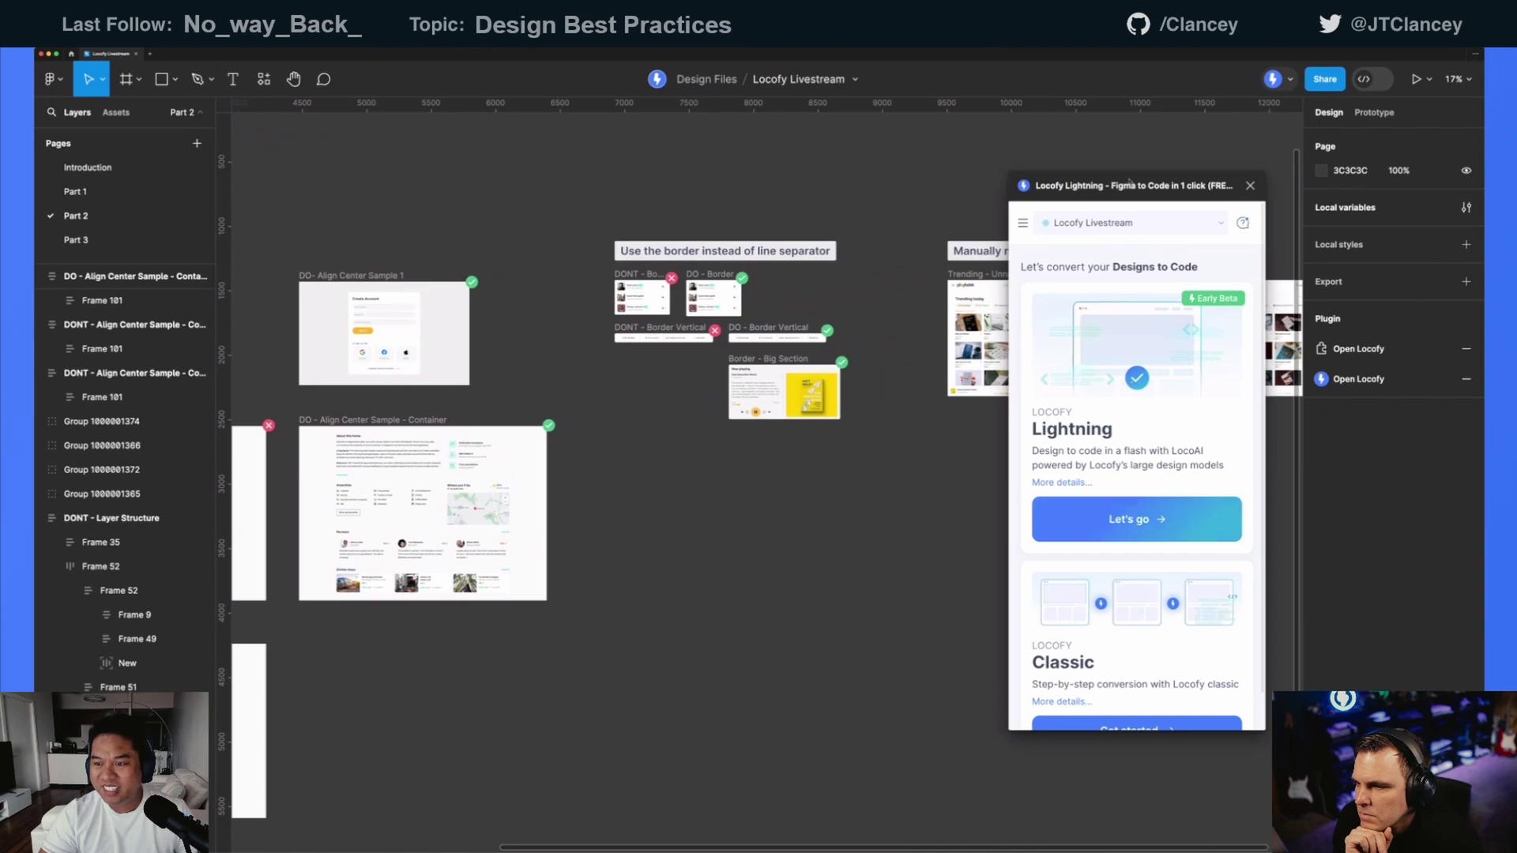
pyautogui.moveTo(1131, 183); pyautogui.dragTo(1179, 191)
pyautogui.scroll(3, 832, 283)
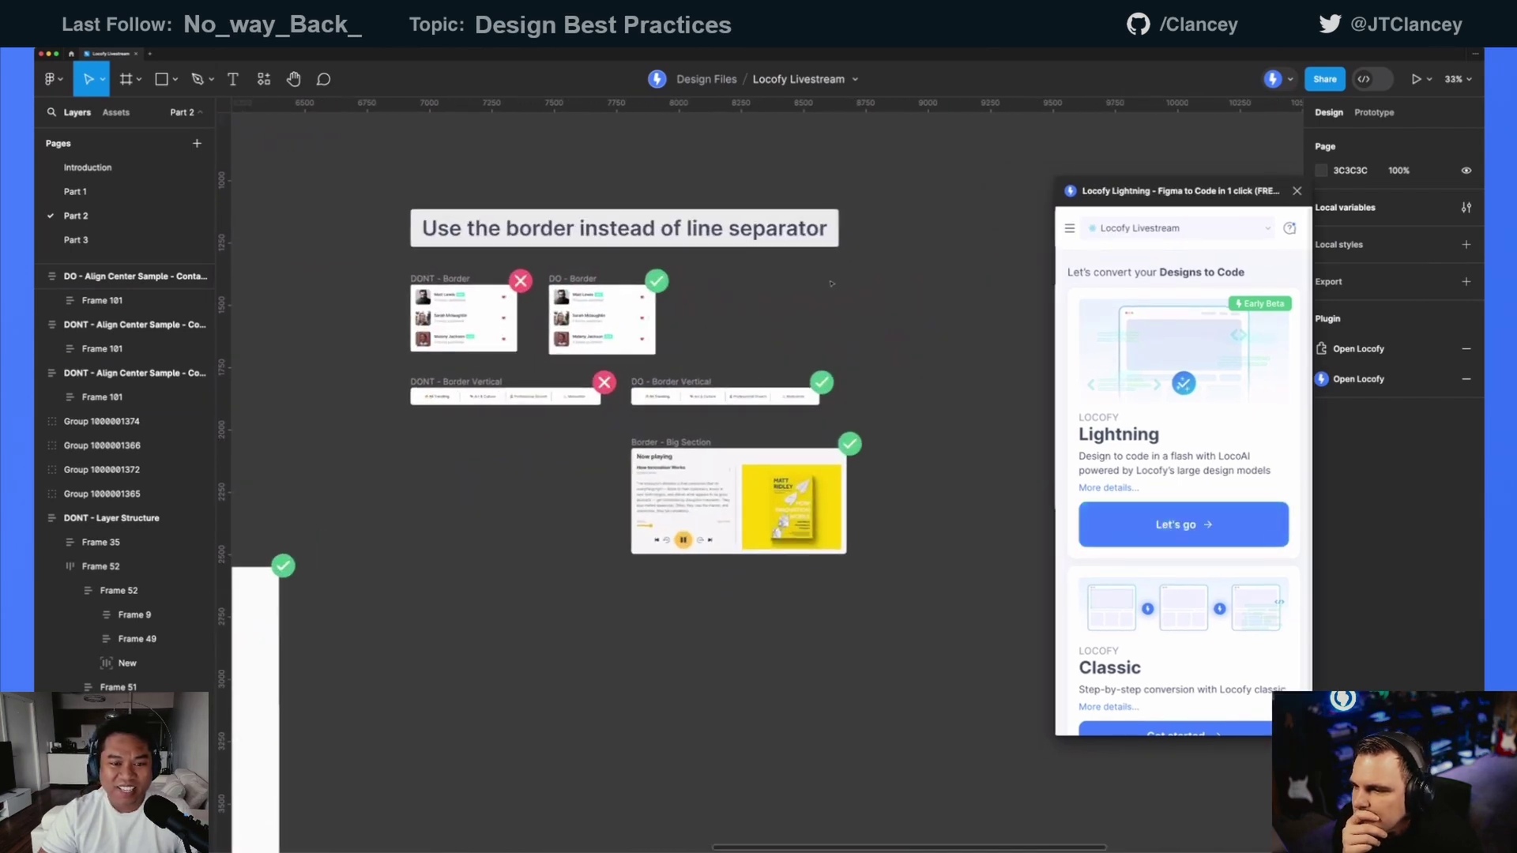
pyautogui.hscroll(-1, 832, 283)
pyautogui.scroll(3, 832, 283)
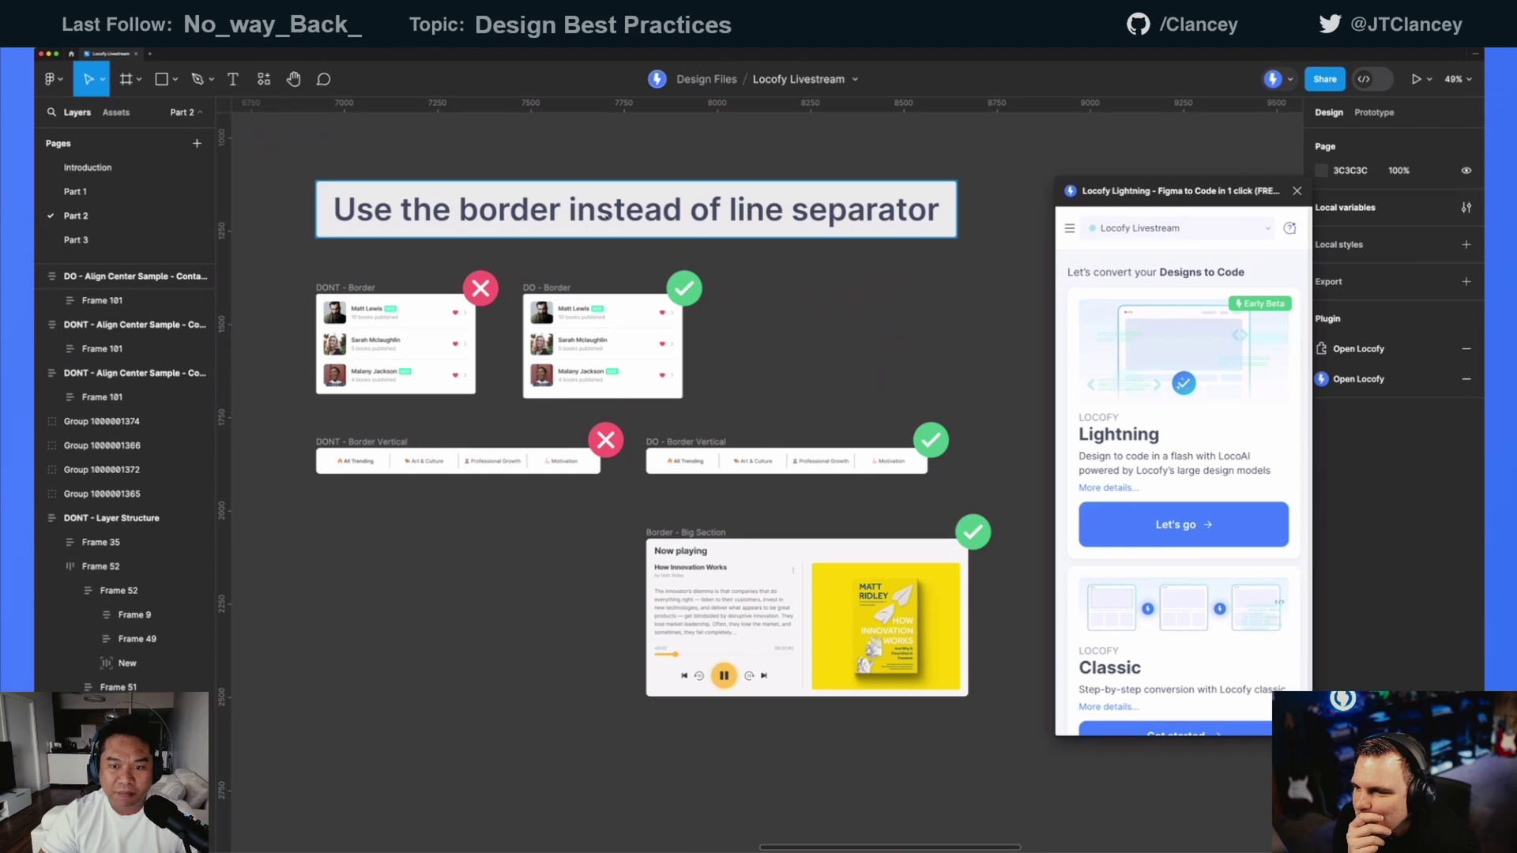
pyautogui.click(612, 231)
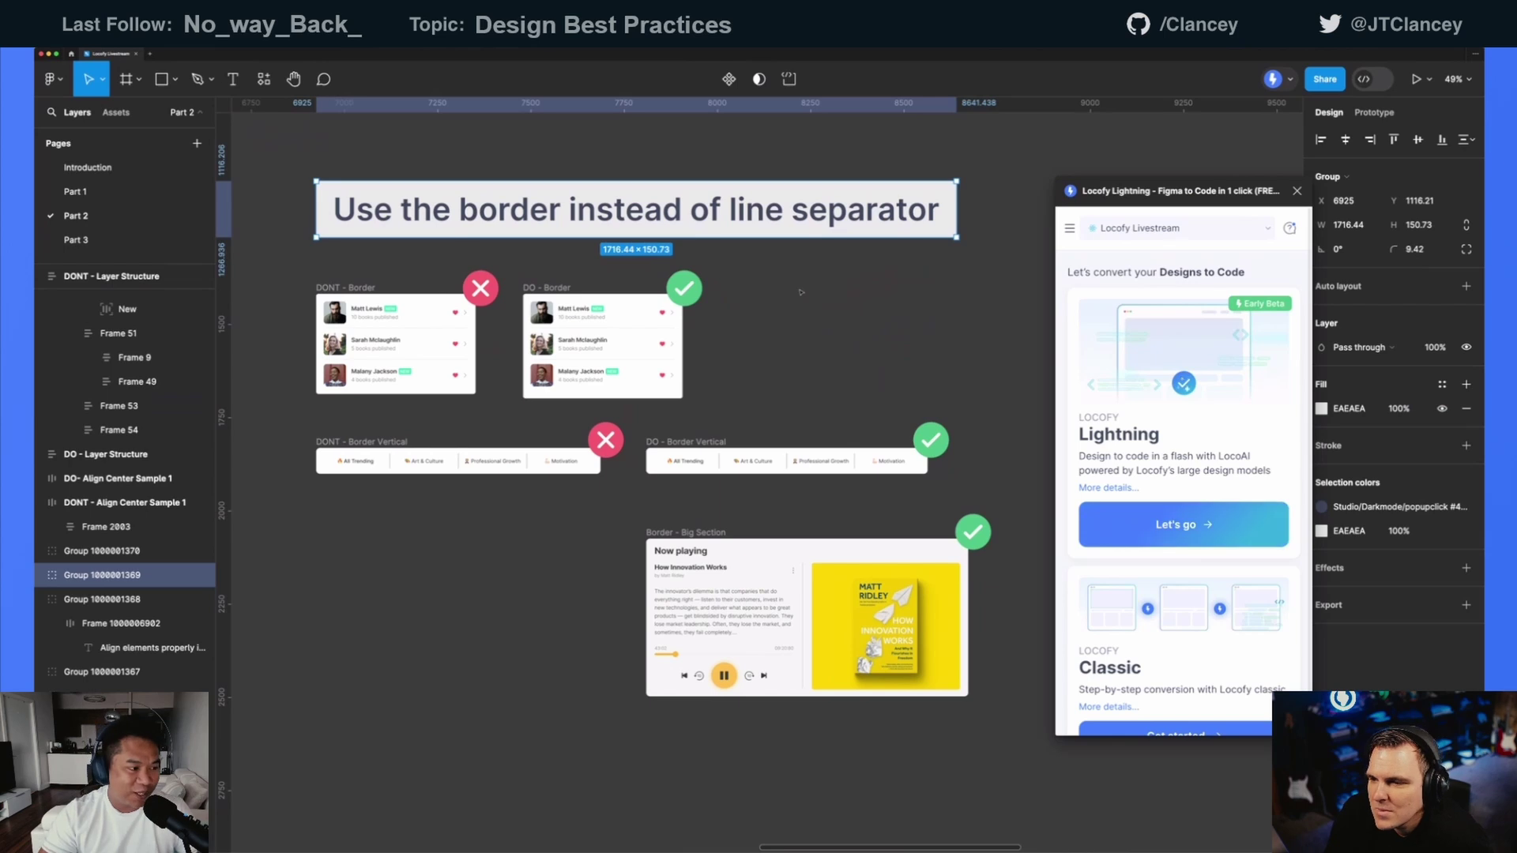
pyautogui.click(798, 301)
pyautogui.hscroll(-3, 794, 313)
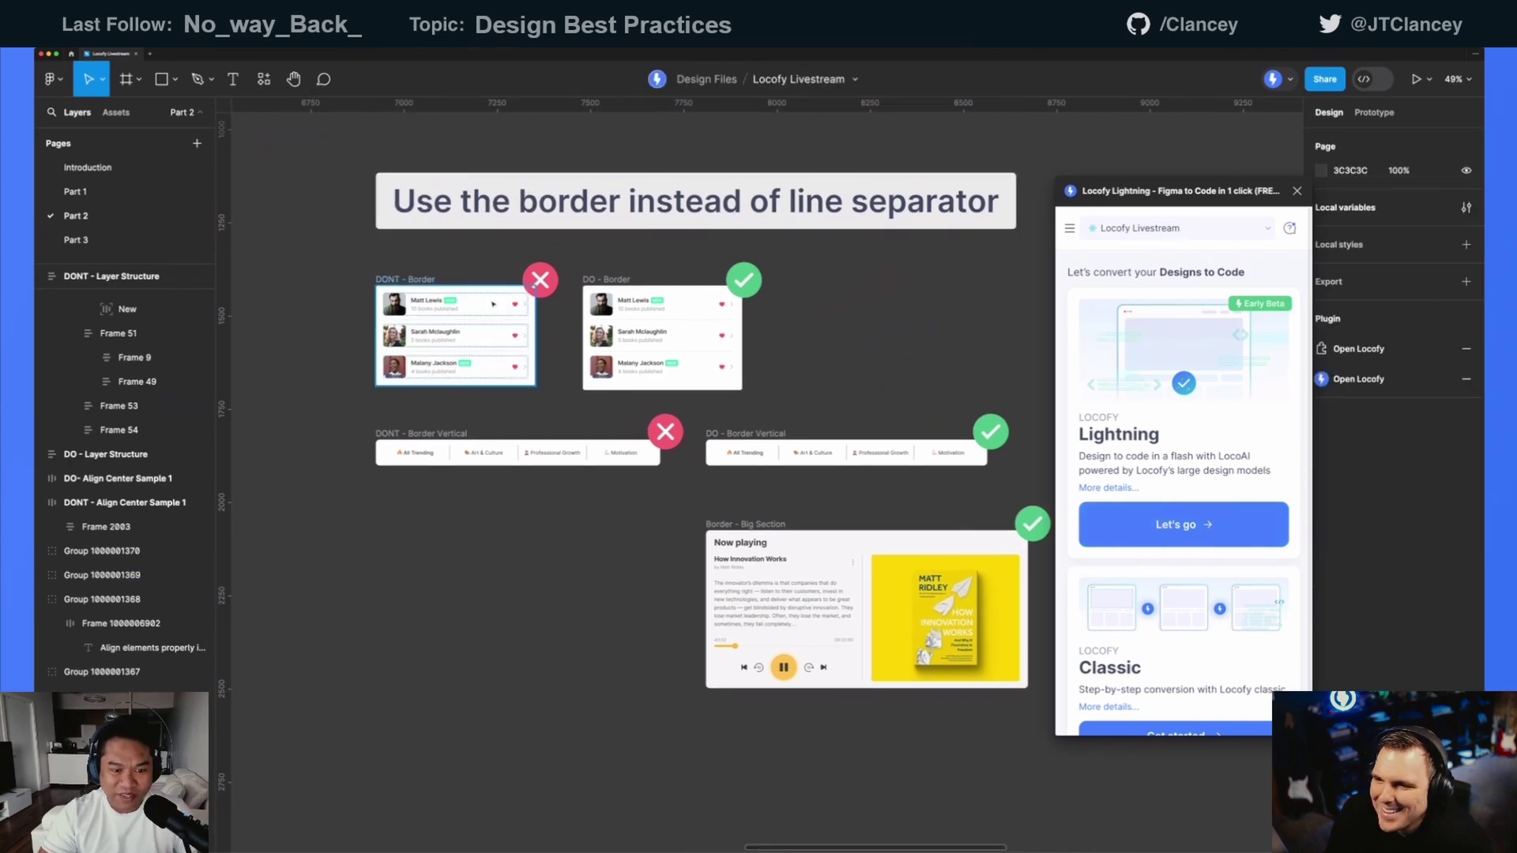
# - Compare the DONT - Border and DO - Border author list frames up close, selecting each one in turn
pyautogui.scroll(5, 403, 304)
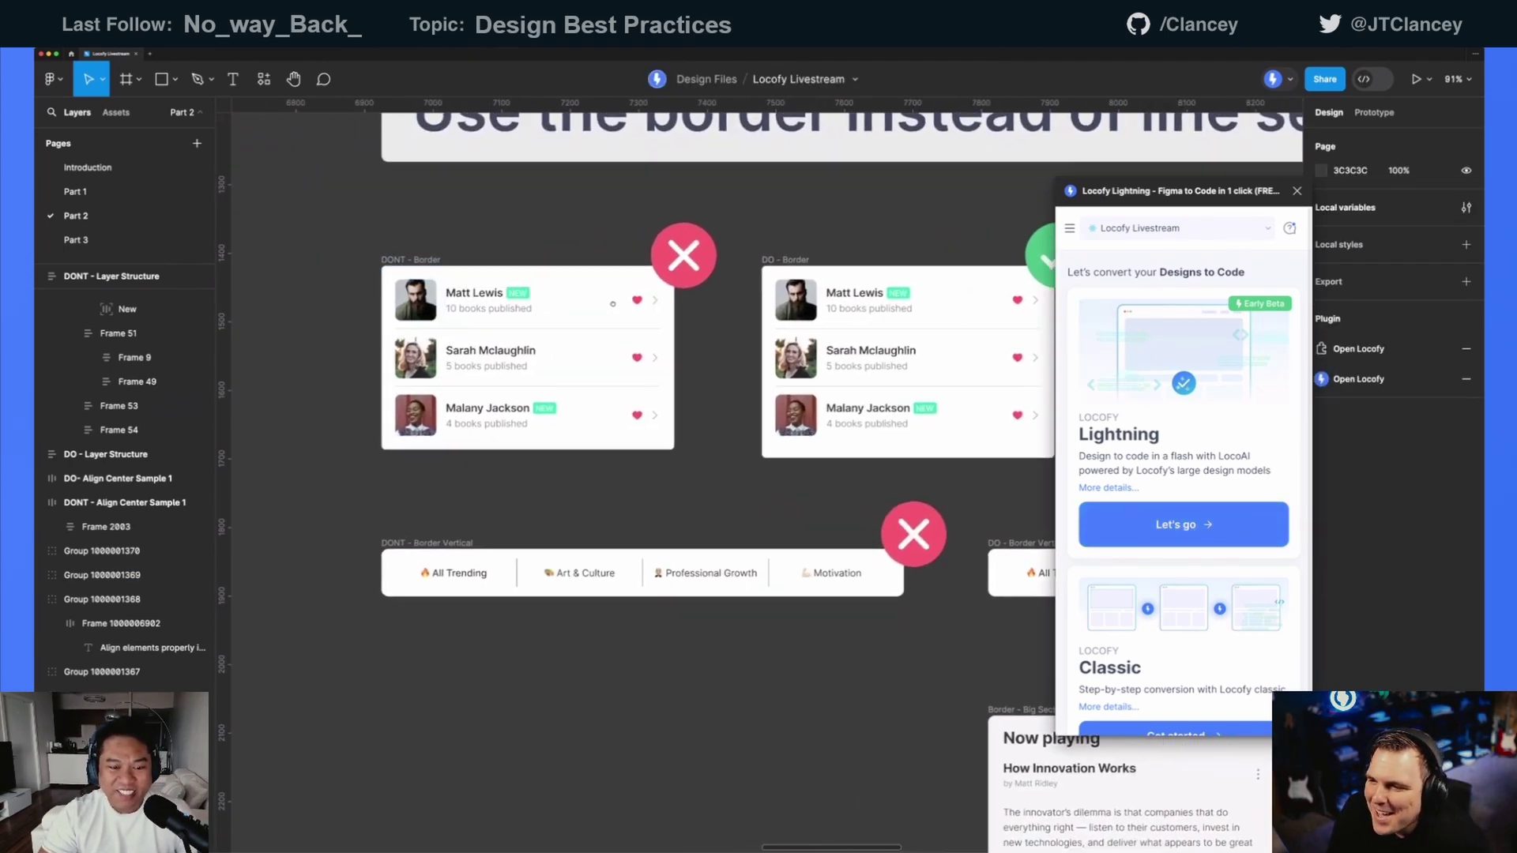
pyautogui.click(527, 311)
pyautogui.scroll(1, 490, 316)
pyautogui.hscroll(1, 489, 316)
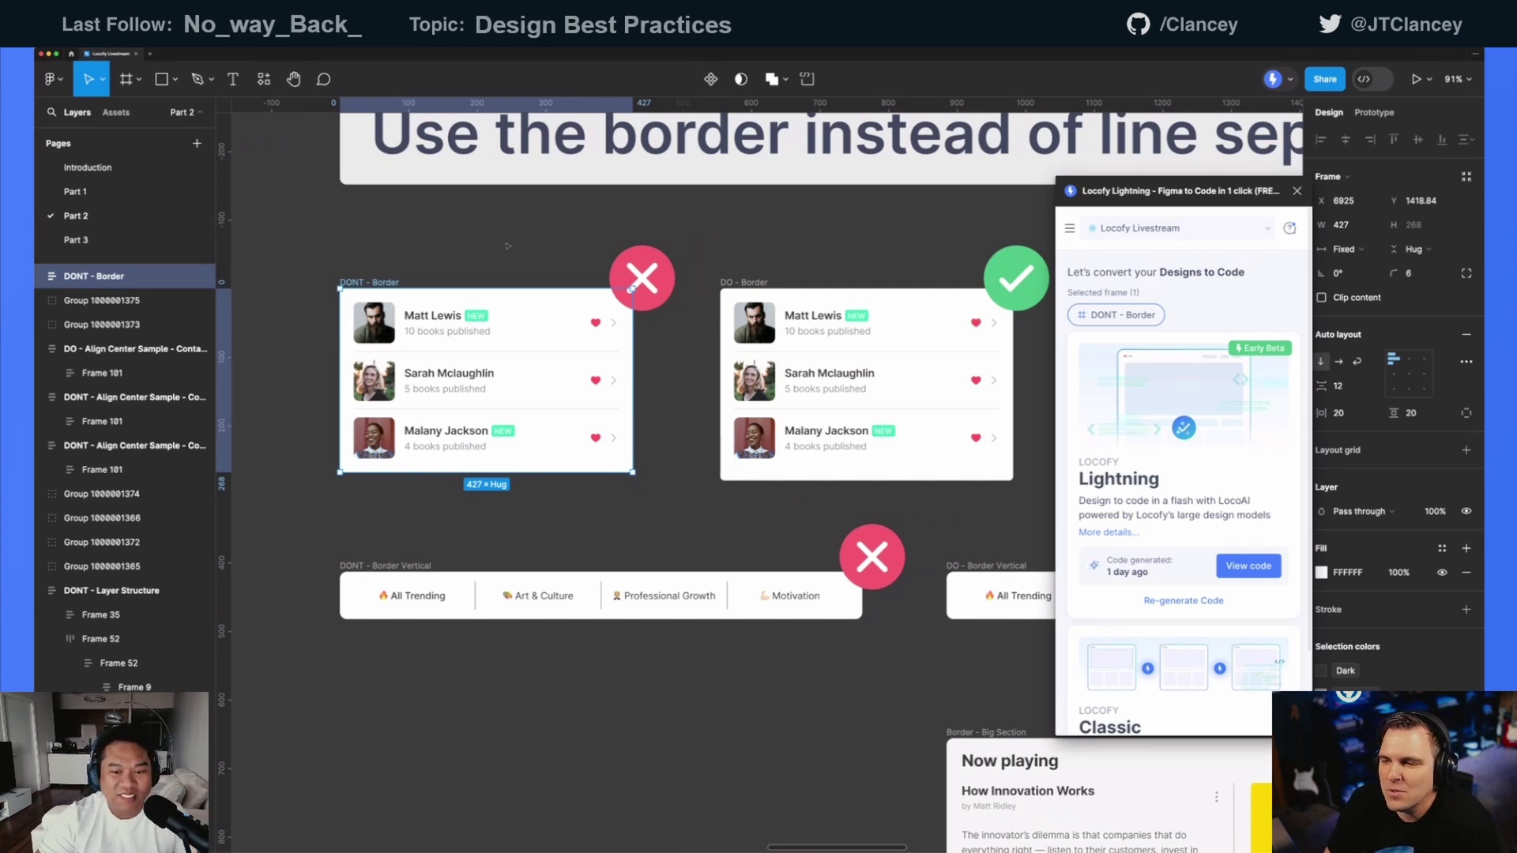
pyautogui.click(508, 245)
pyautogui.hscroll(1, 482, 253)
pyautogui.scroll(1, 482, 252)
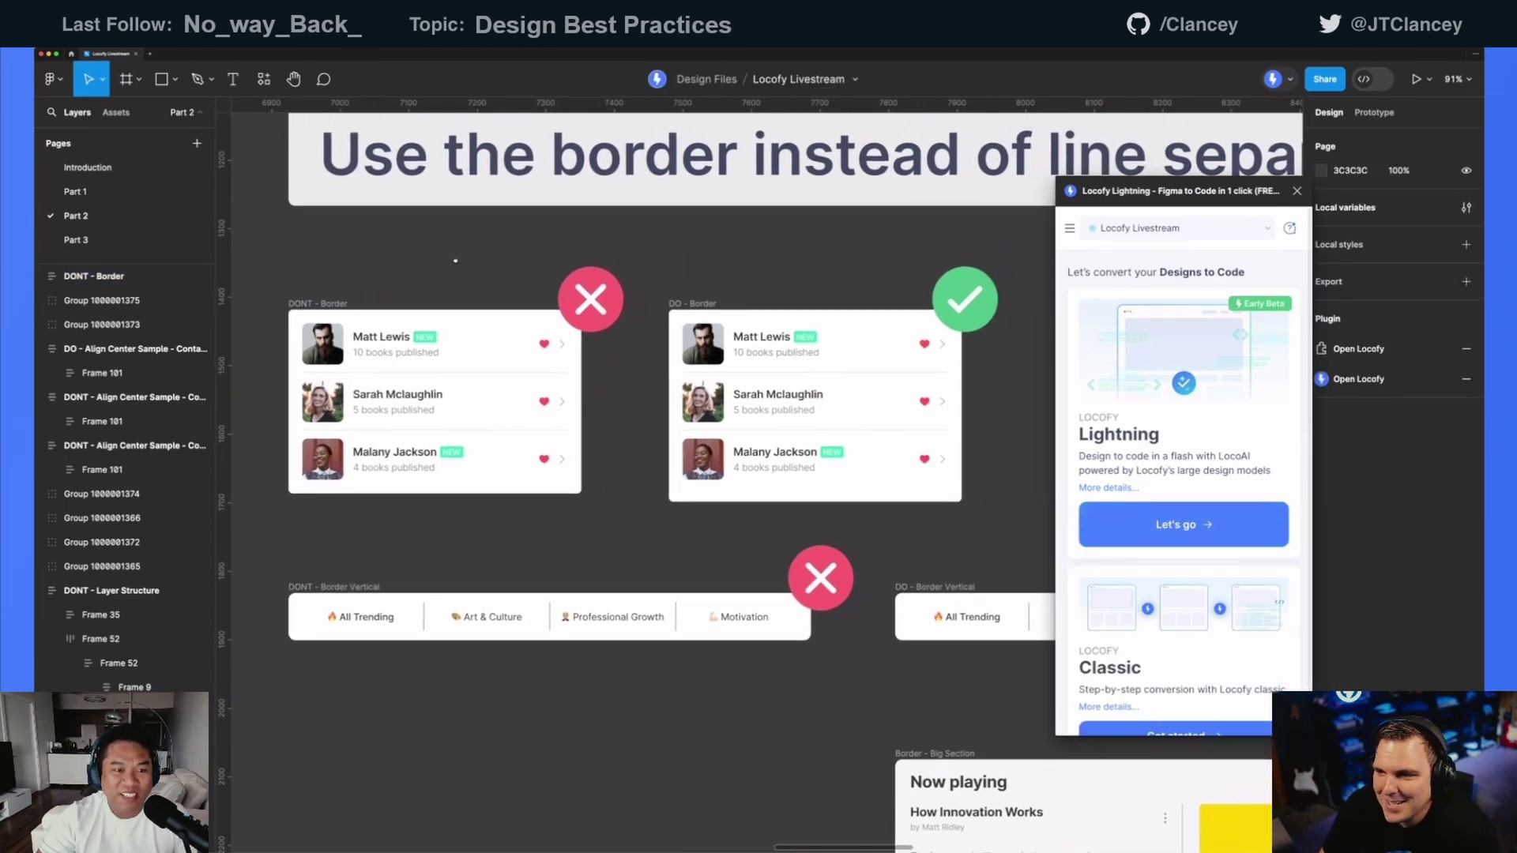
pyautogui.click(322, 303)
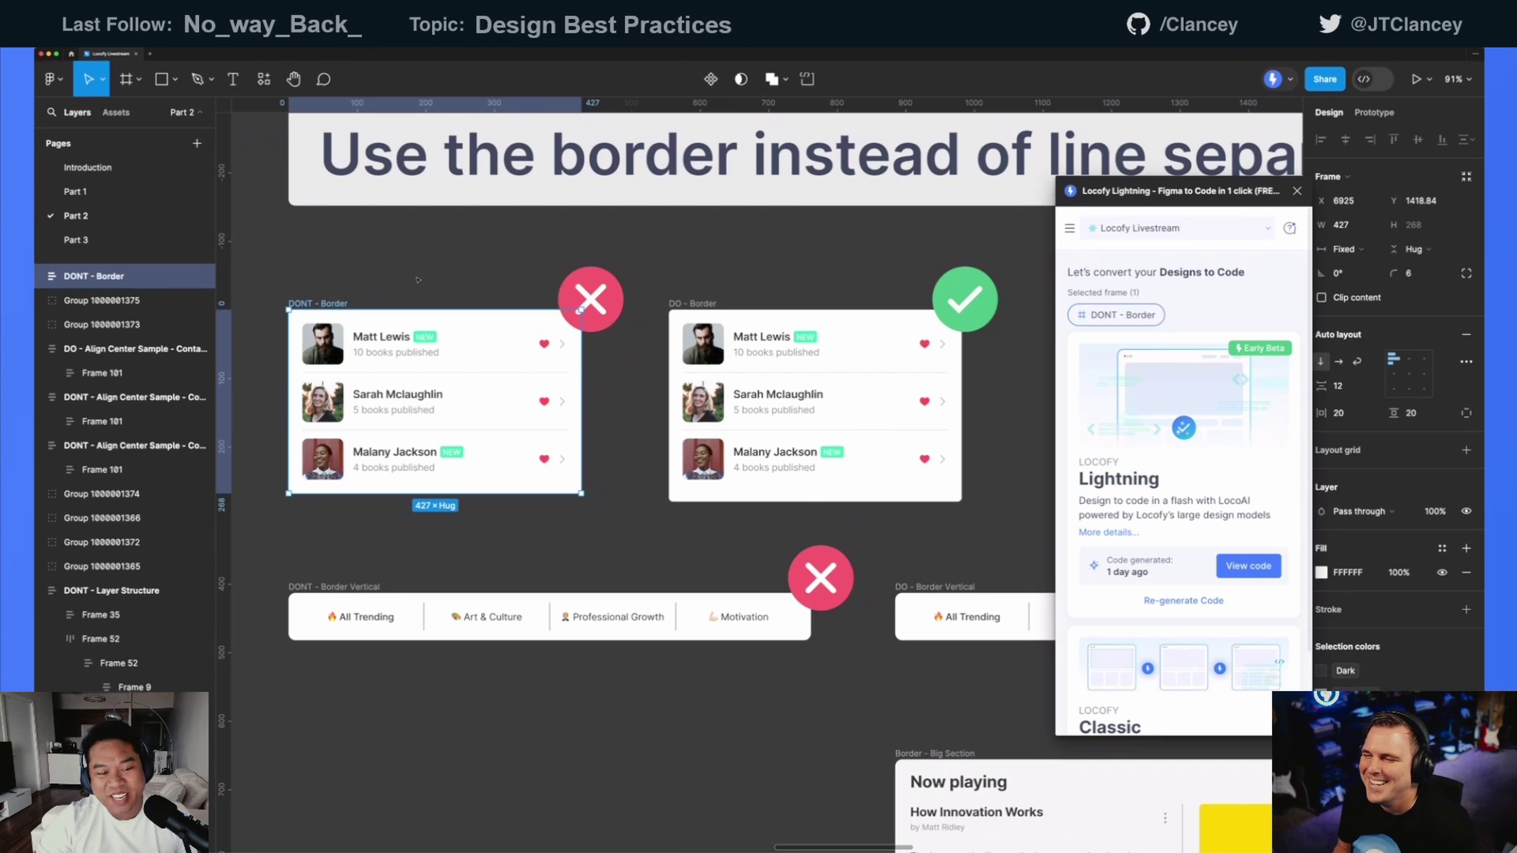
pyautogui.click(713, 279)
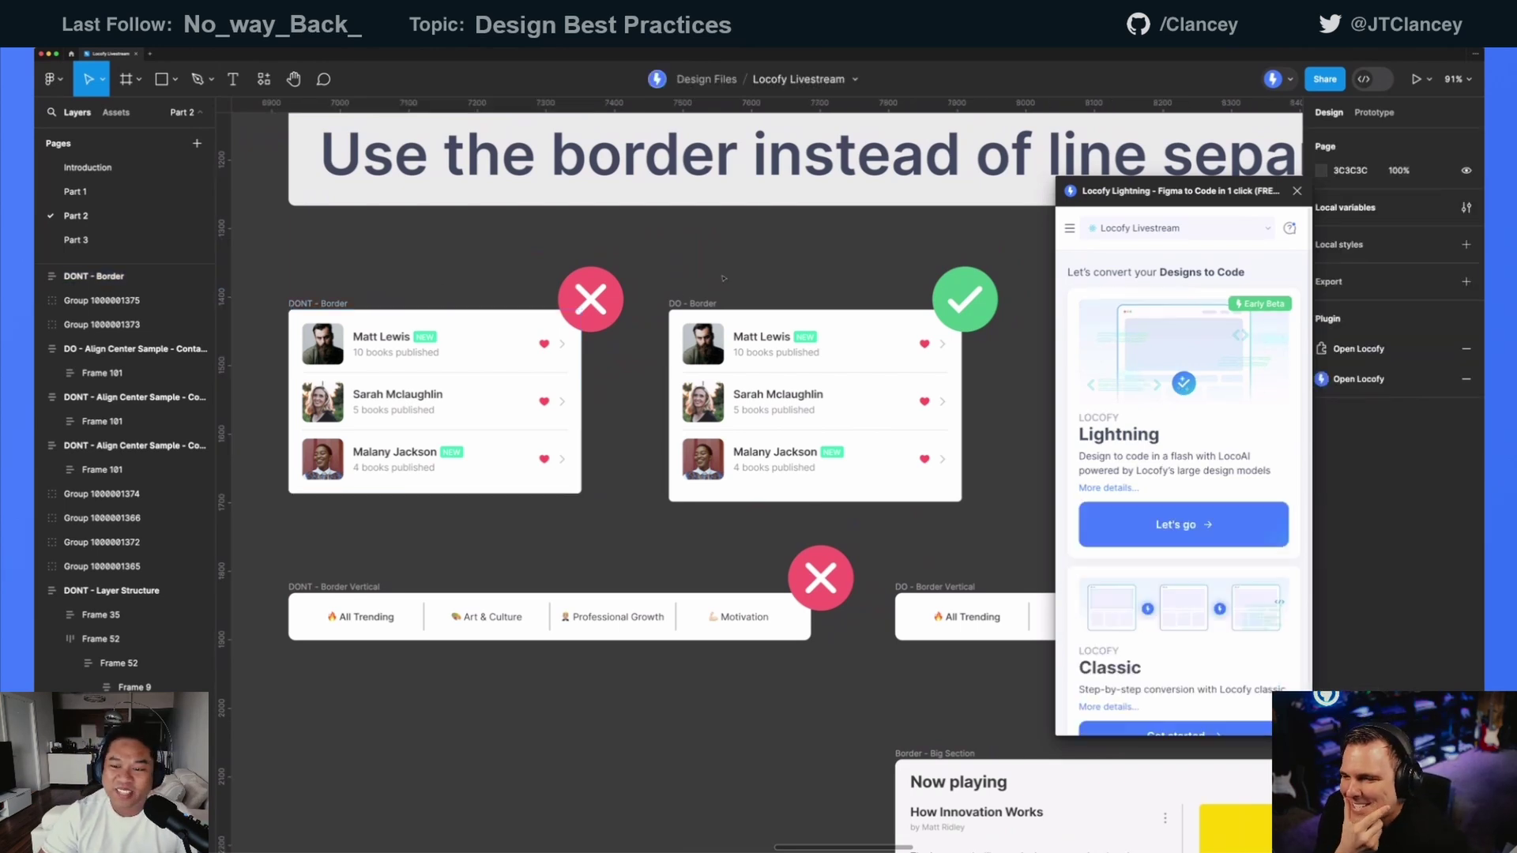
pyautogui.moveTo(712, 278)
pyautogui.mouseDown()
pyautogui.moveTo(698, 280)
pyautogui.moveTo(727, 276)
pyautogui.mouseUp()
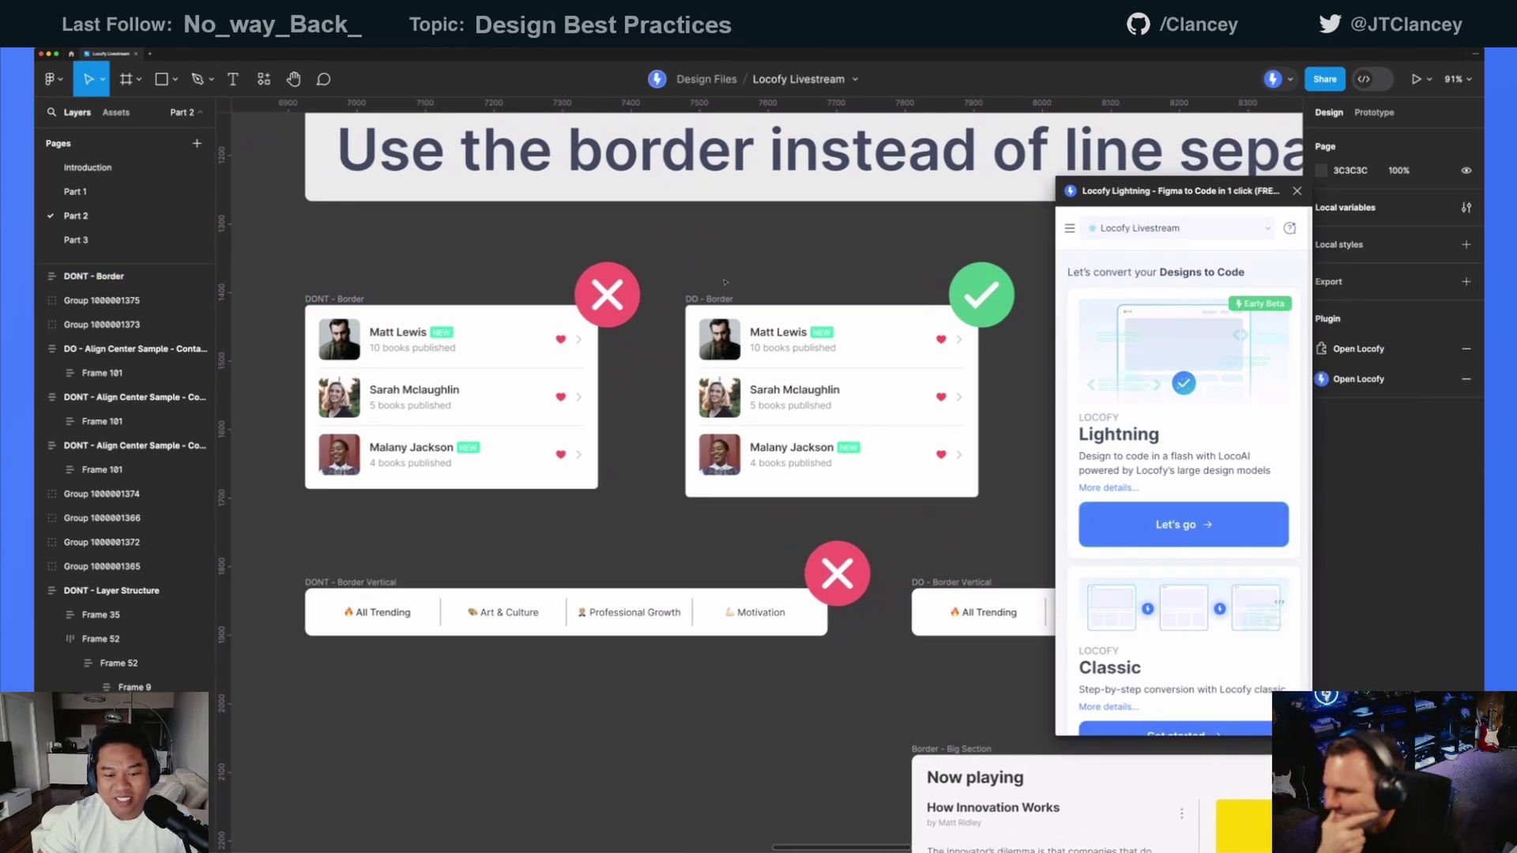
pyautogui.click(711, 298)
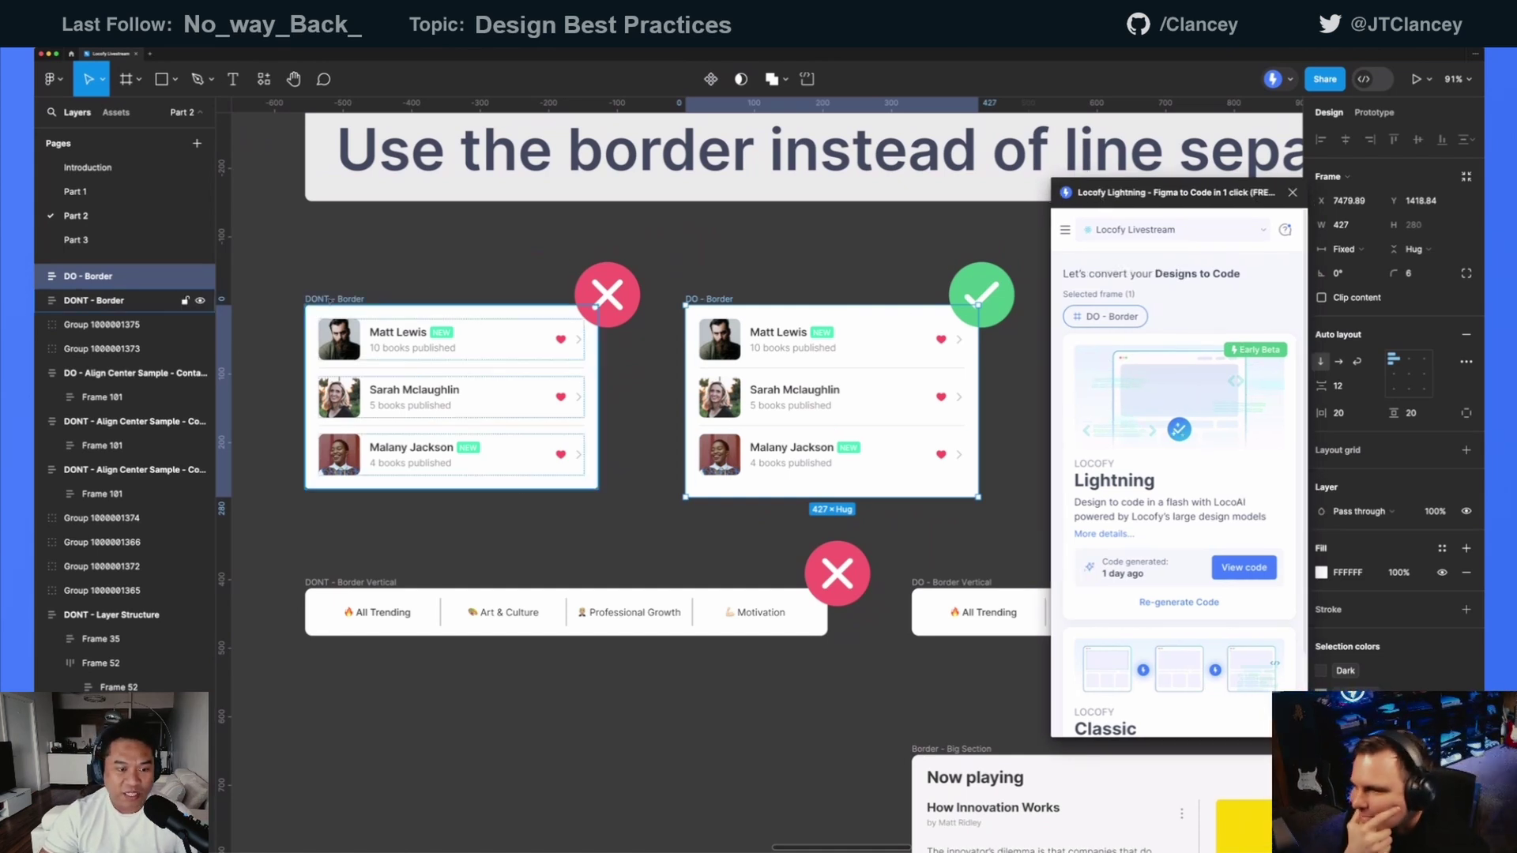
# - Examine the child layers of the DONT - Border frame by stepping through its author rows and separators
pyautogui.keyDown('shift'); pyautogui.click(332, 300); pyautogui.keyUp('shift')
pyautogui.doubleClick(496, 340)
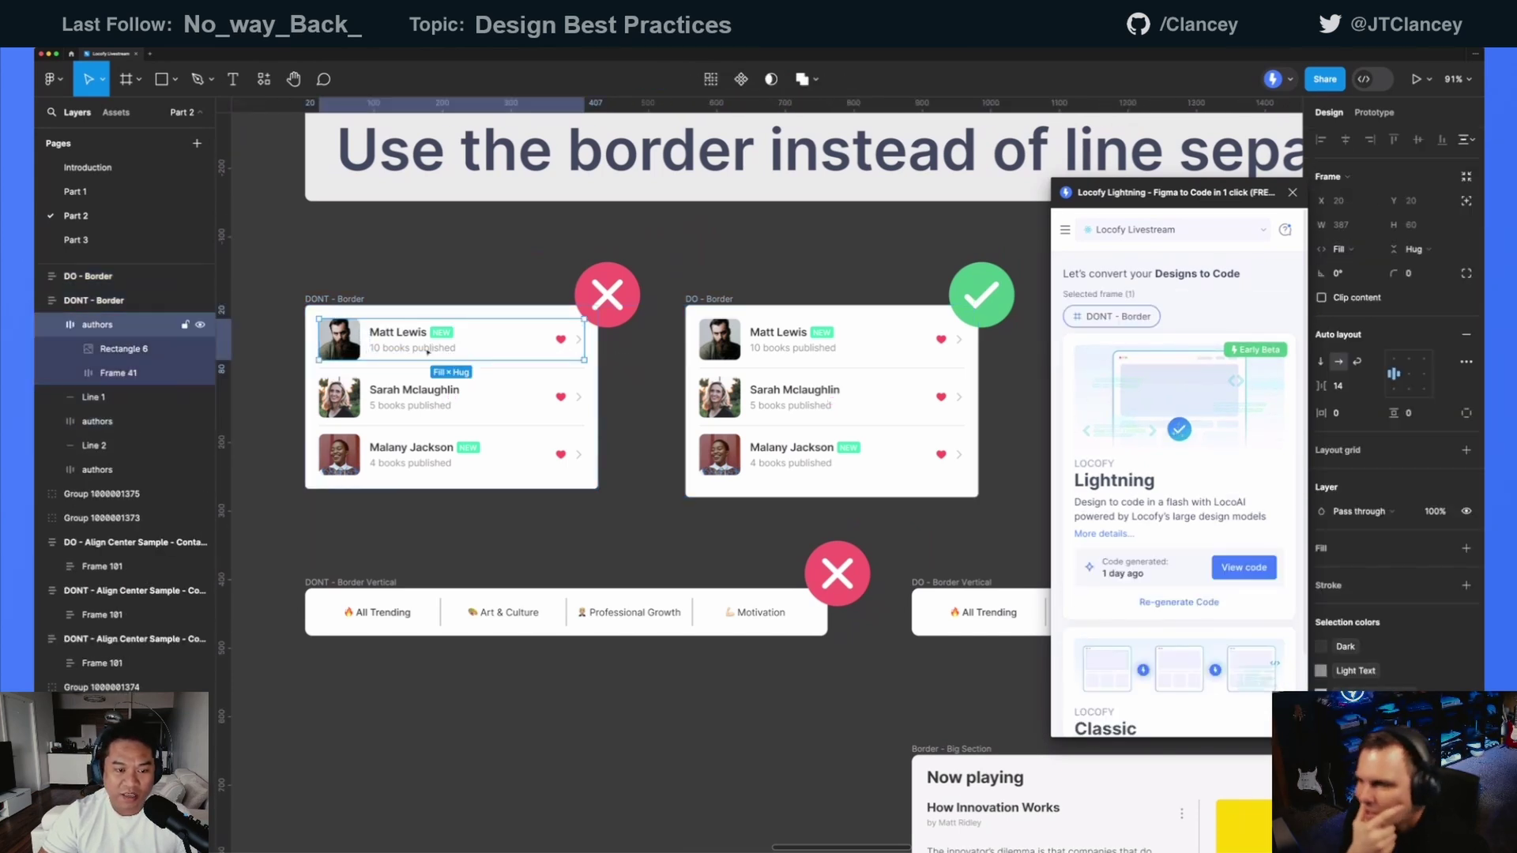
pyautogui.click(407, 370)
pyautogui.press('Tab')
pyautogui.press('Tab')
pyautogui.press('Tab')
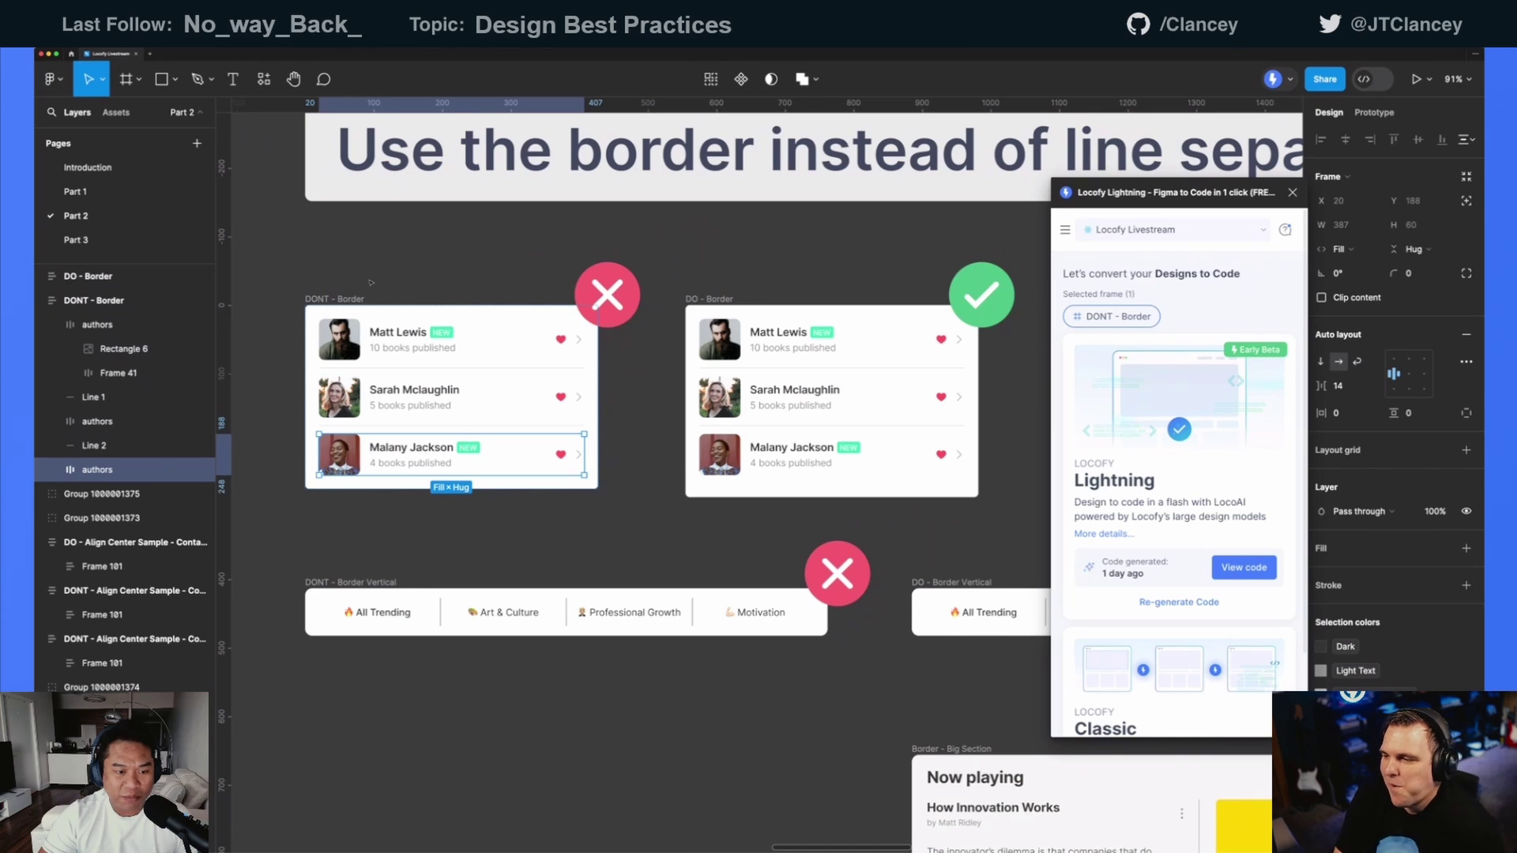
pyautogui.press('Escape')
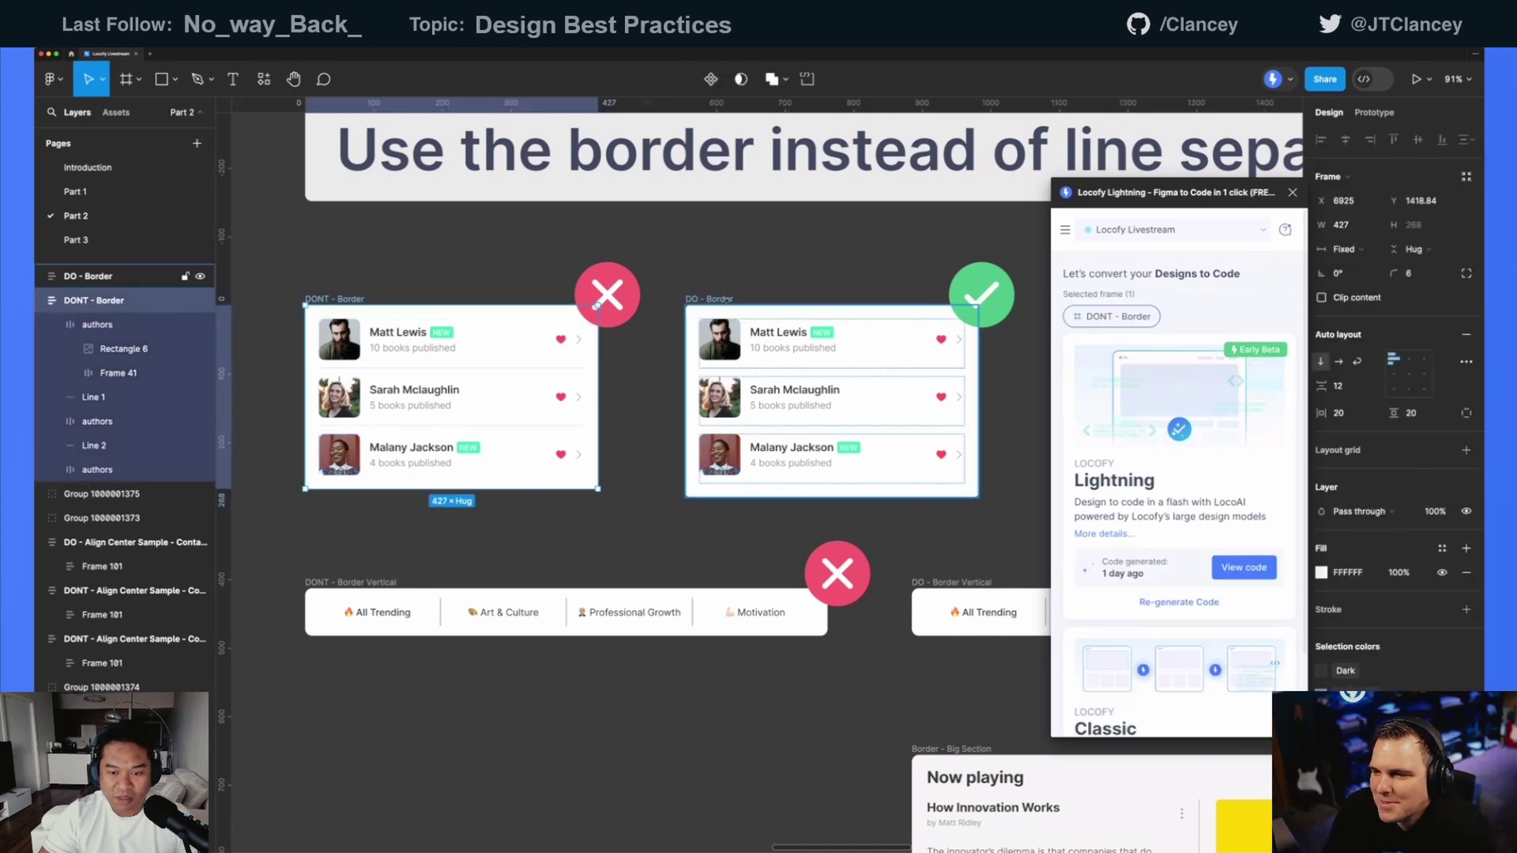
# - Examine the structure of the DO - Border frame by stepping through its three author rows
pyautogui.hotkey('shift', 'Tab')
pyautogui.press('Return')
pyautogui.press('Tab')
pyautogui.press('Tab')
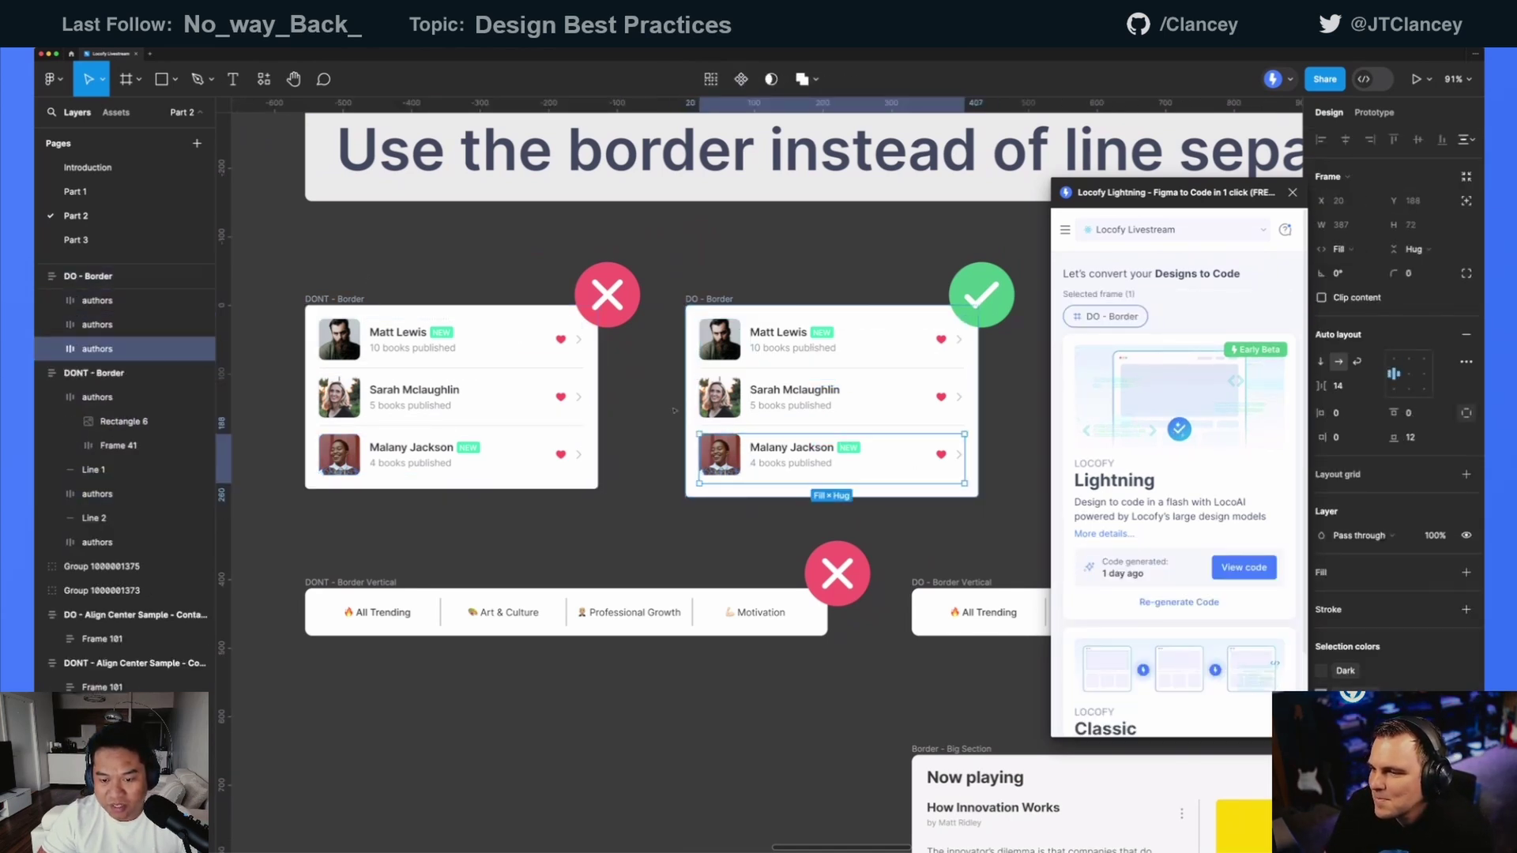
pyautogui.hscroll(2, 672, 395)
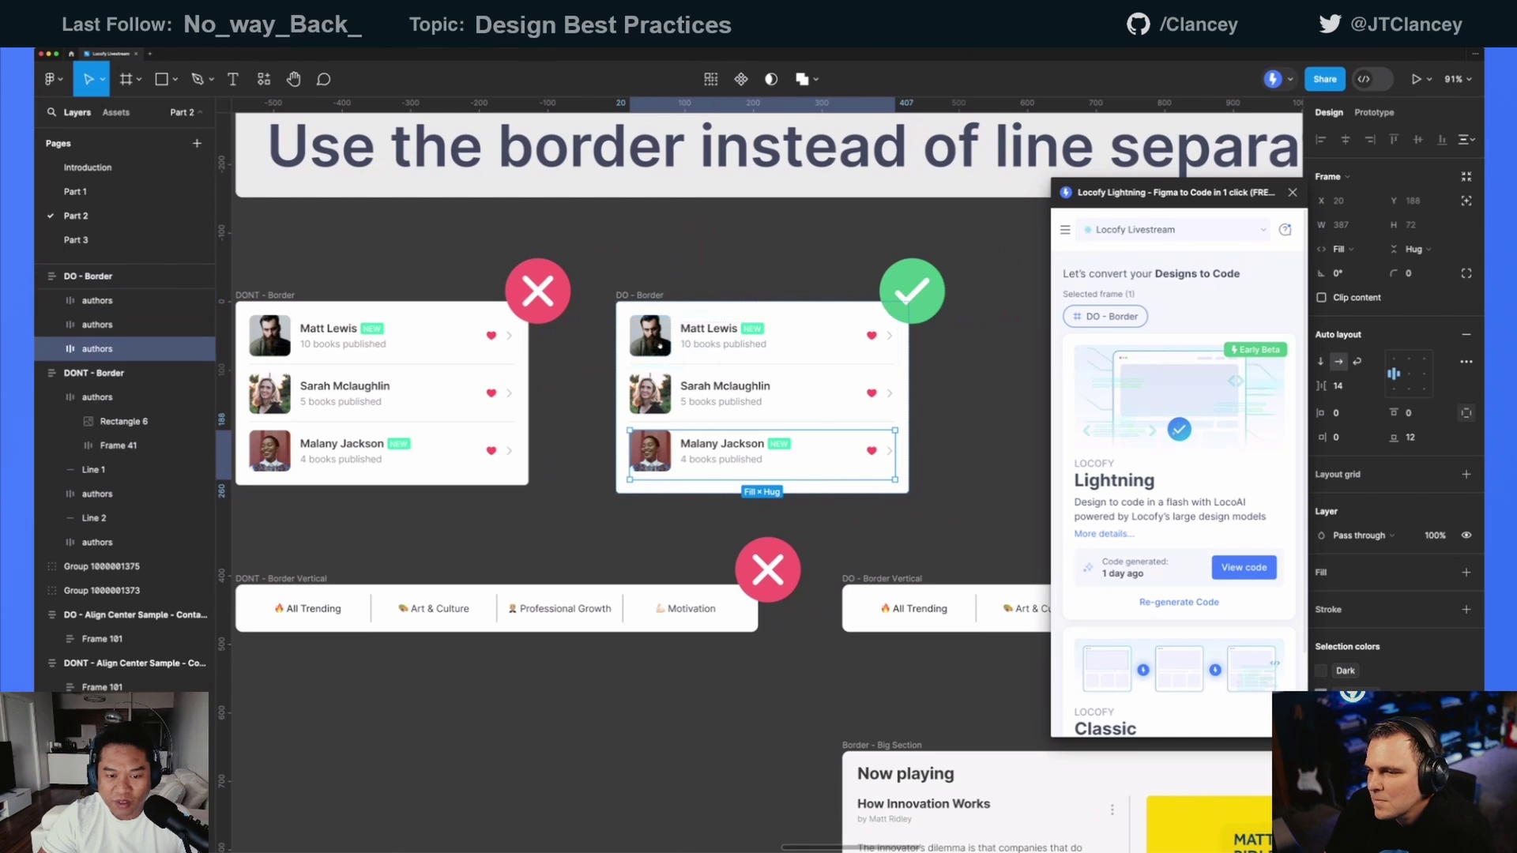
# - Inspect the separator layers Line 1 and Line 2 between the author rows of the DONT - Border frame
pyautogui.hscroll(-3, 661, 346)
pyautogui.click(448, 351)
pyautogui.click(449, 366)
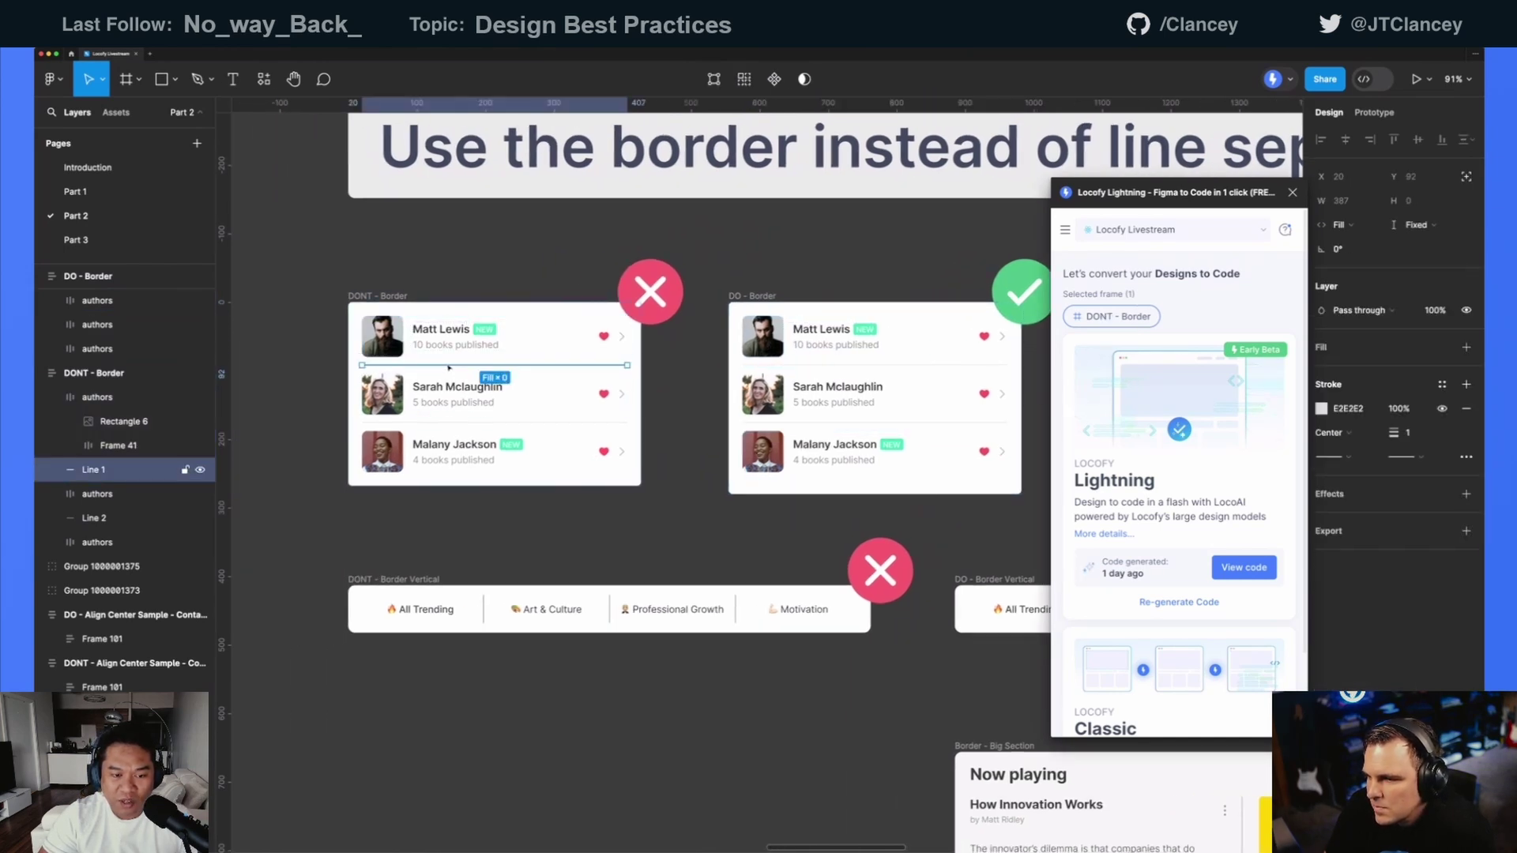
pyautogui.click(464, 424)
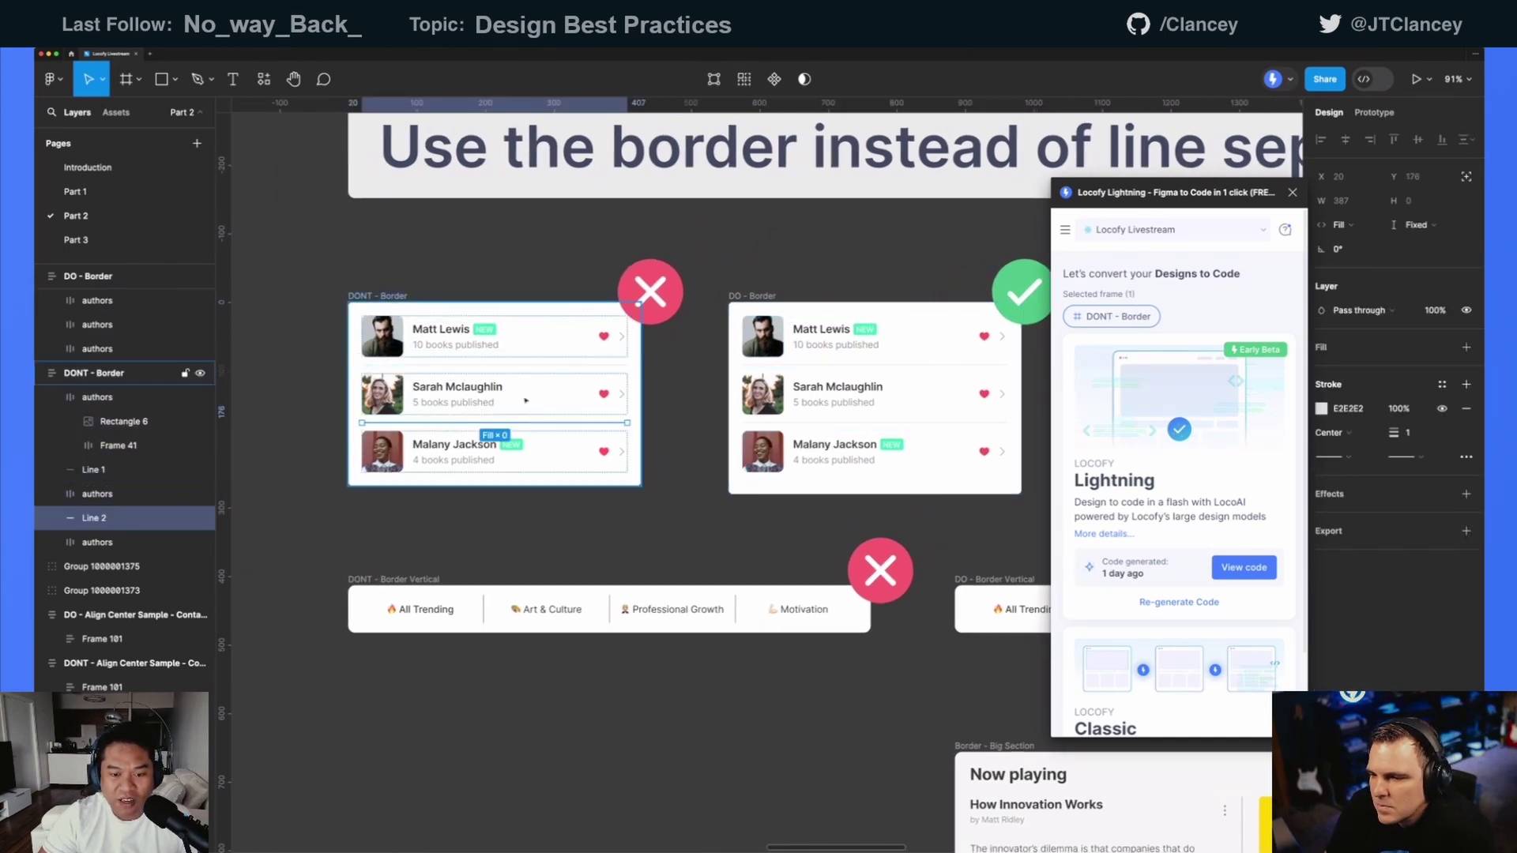
pyautogui.keyDown('shift'); pyautogui.click(610, 363); pyautogui.keyUp('shift')
pyautogui.click(680, 360)
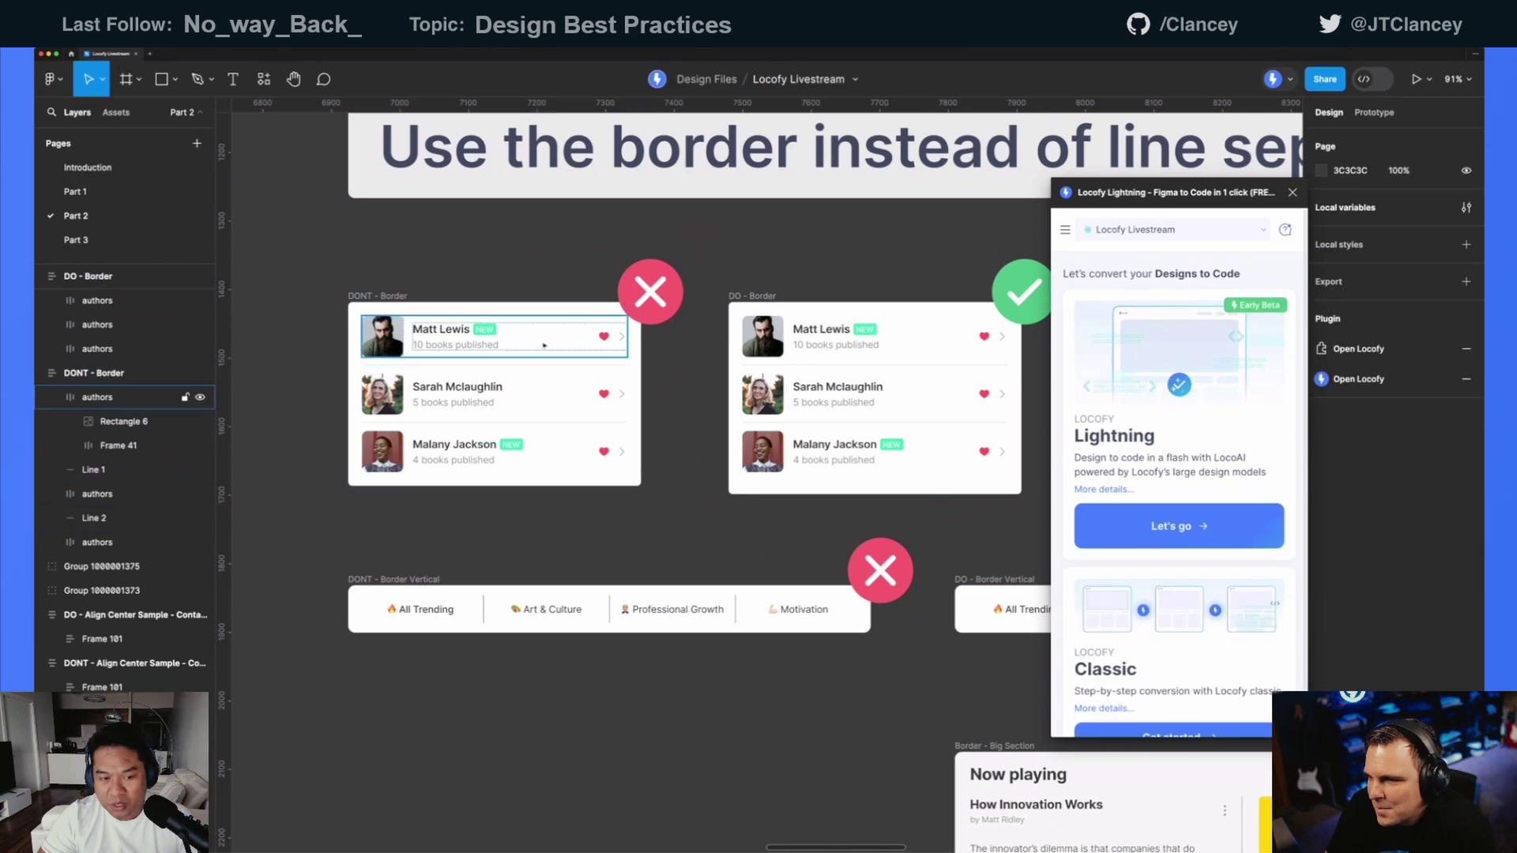
pyautogui.hscroll(1, 633, 345)
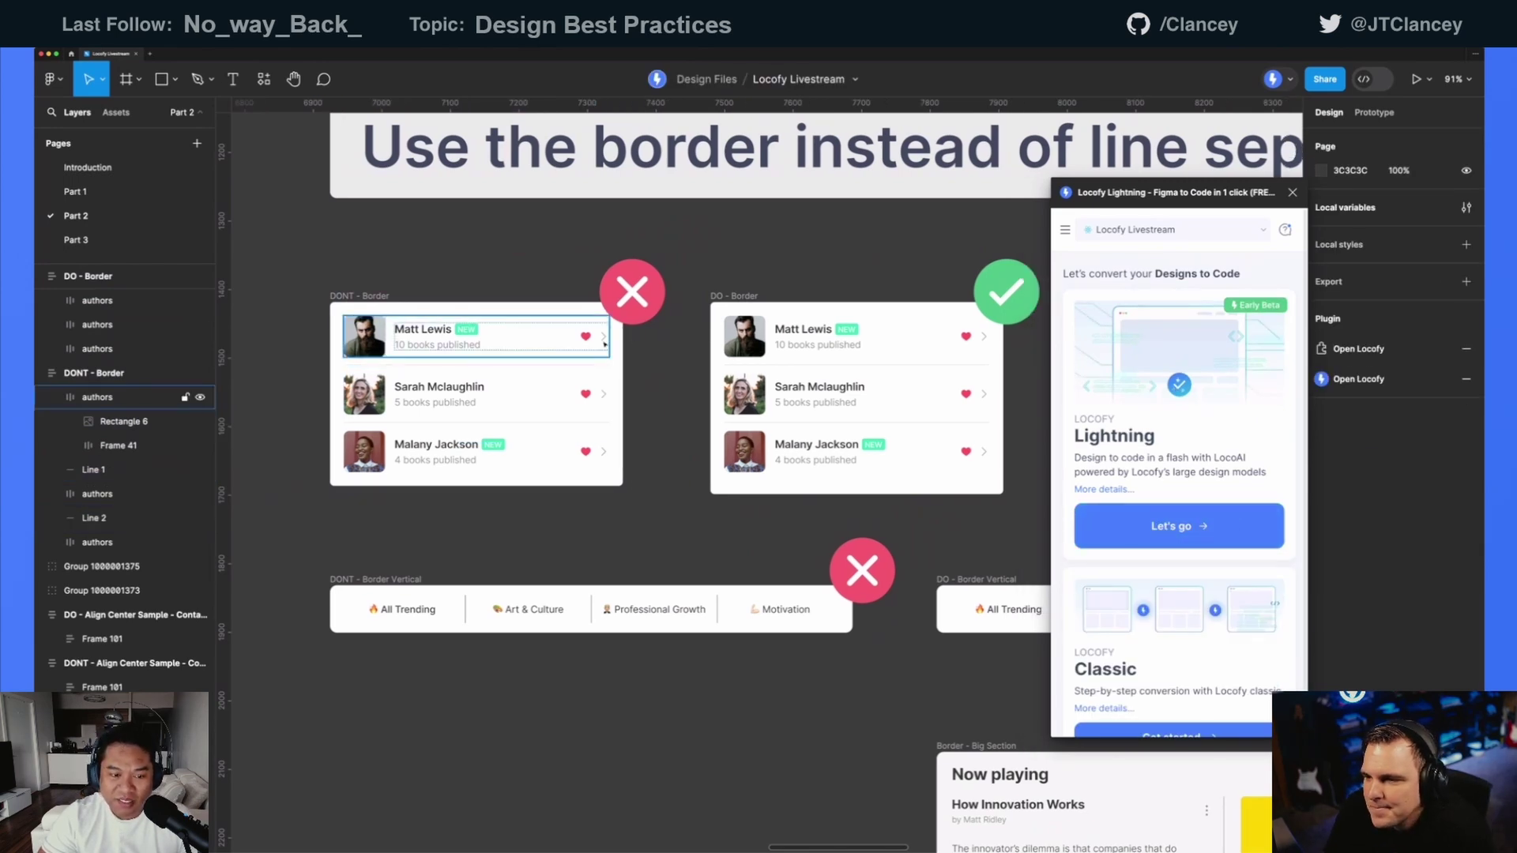
# - Examine the separator line between the first and second author rows in the DONT - Border card
pyautogui.click(586, 366)
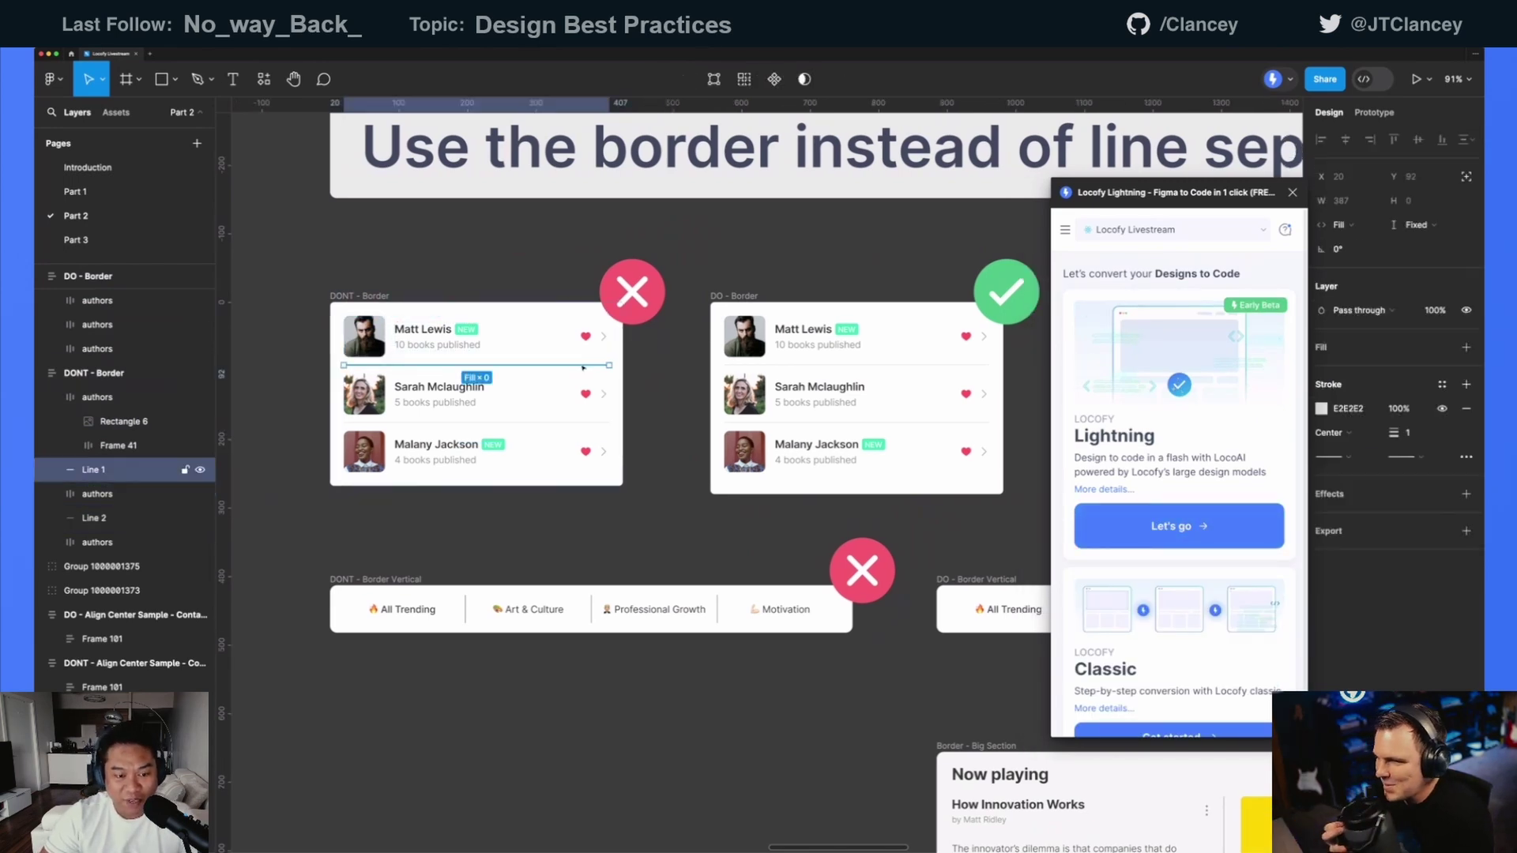
pyautogui.click(673, 368)
pyautogui.hscroll(1, 553, 368)
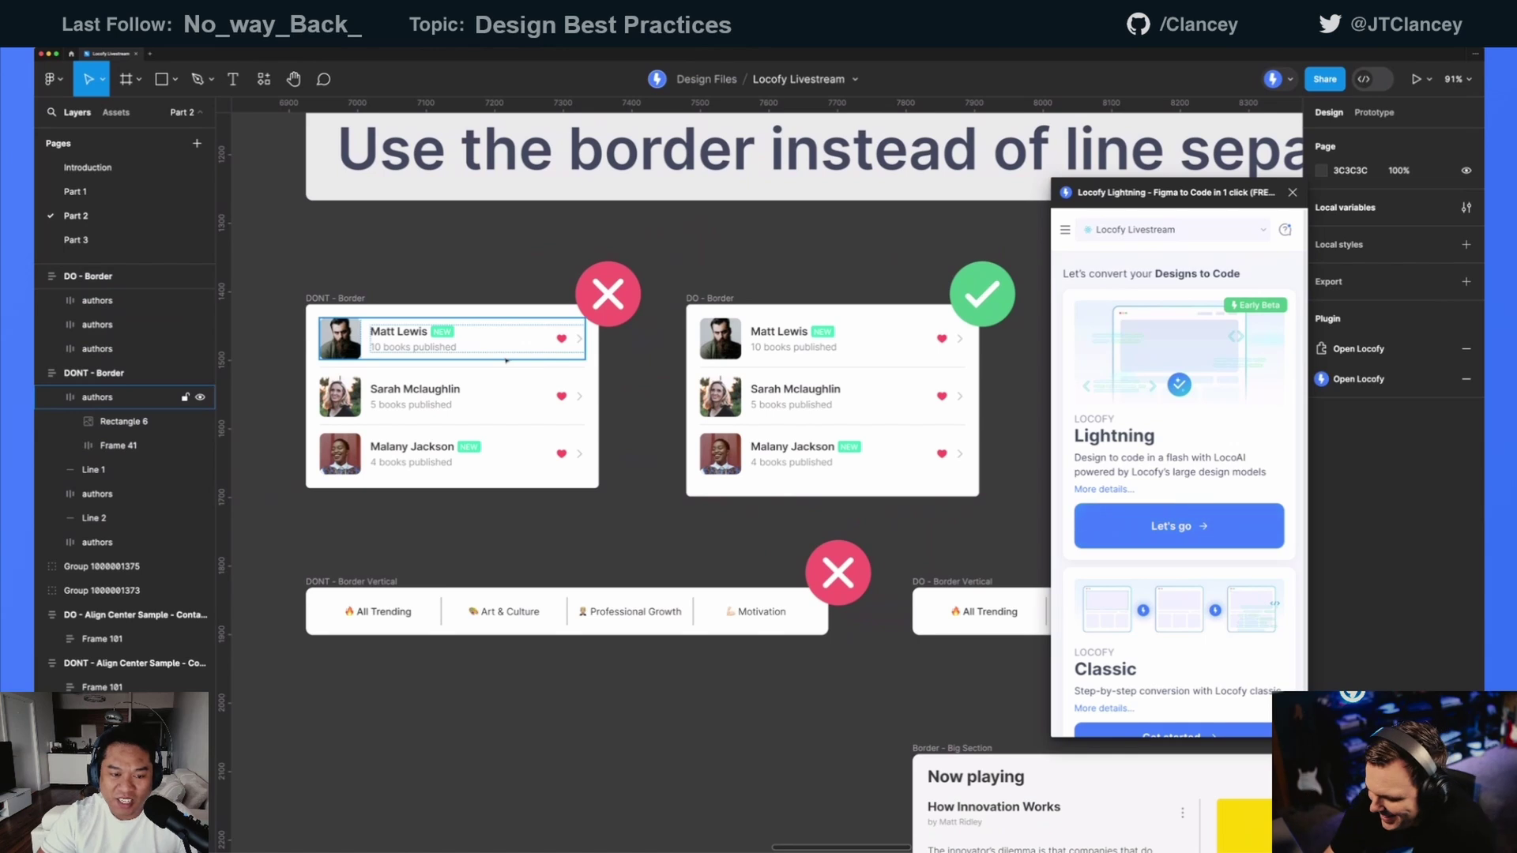
pyautogui.click(498, 368)
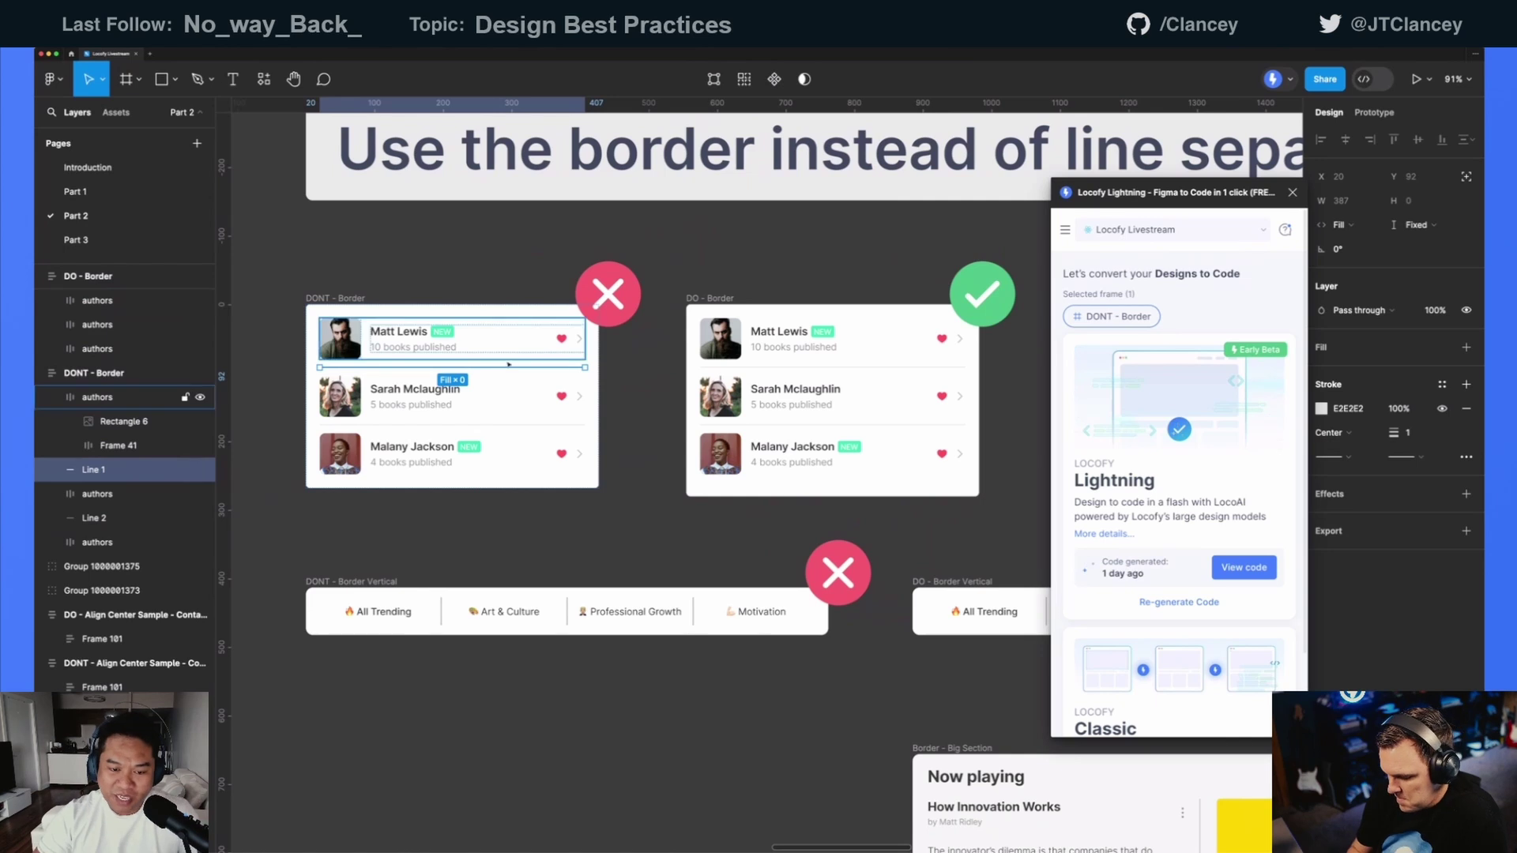
pyautogui.click(643, 368)
pyautogui.hscroll(3, 632, 300)
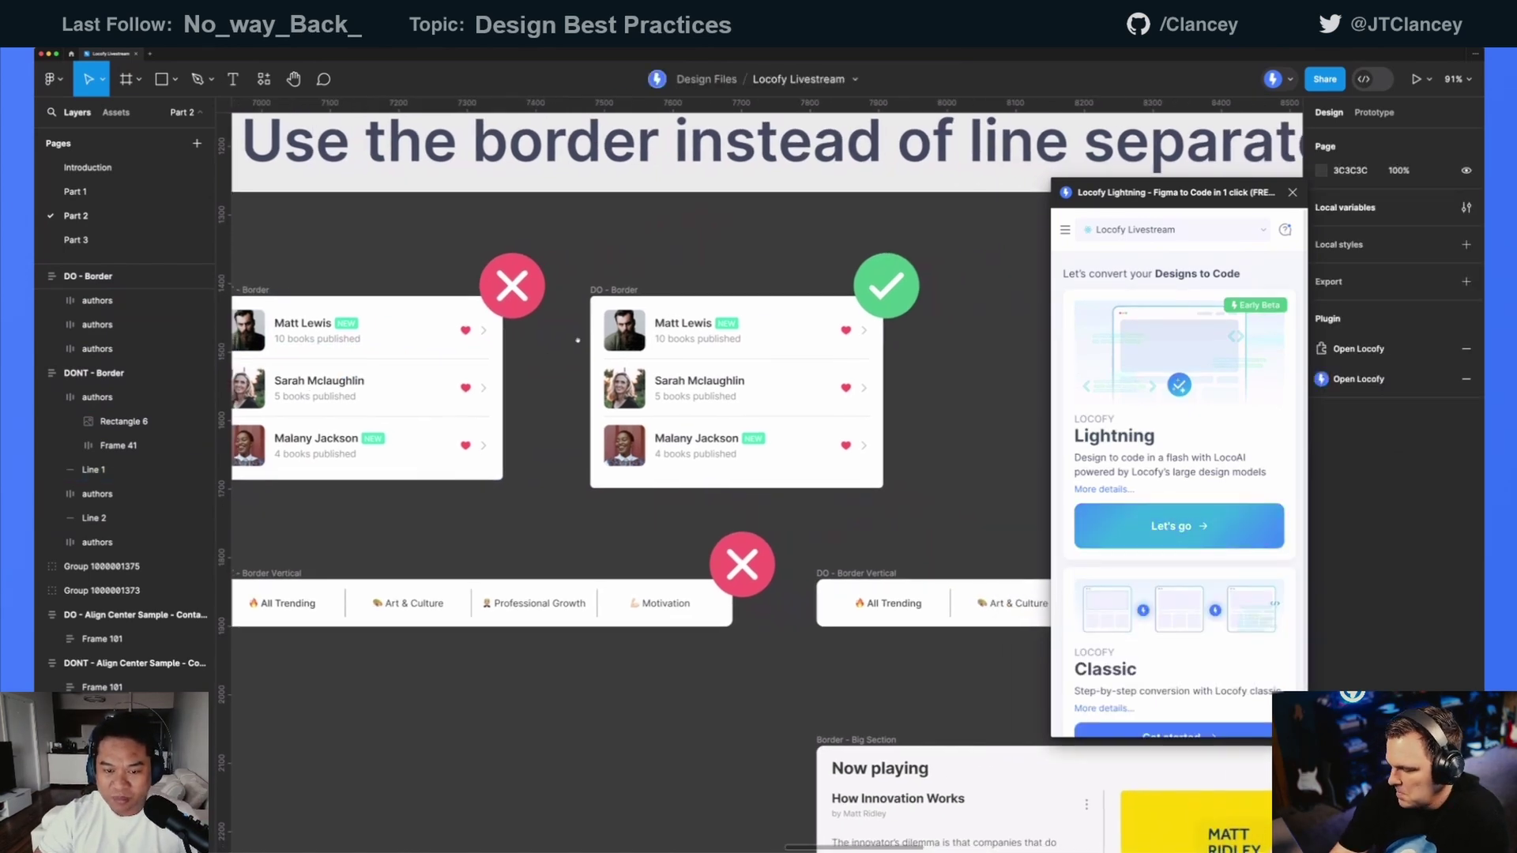
# - Select the three author rows in the DO - Border card and inspect their bottom padding with the plugin window moved aside
pyautogui.click(624, 288)
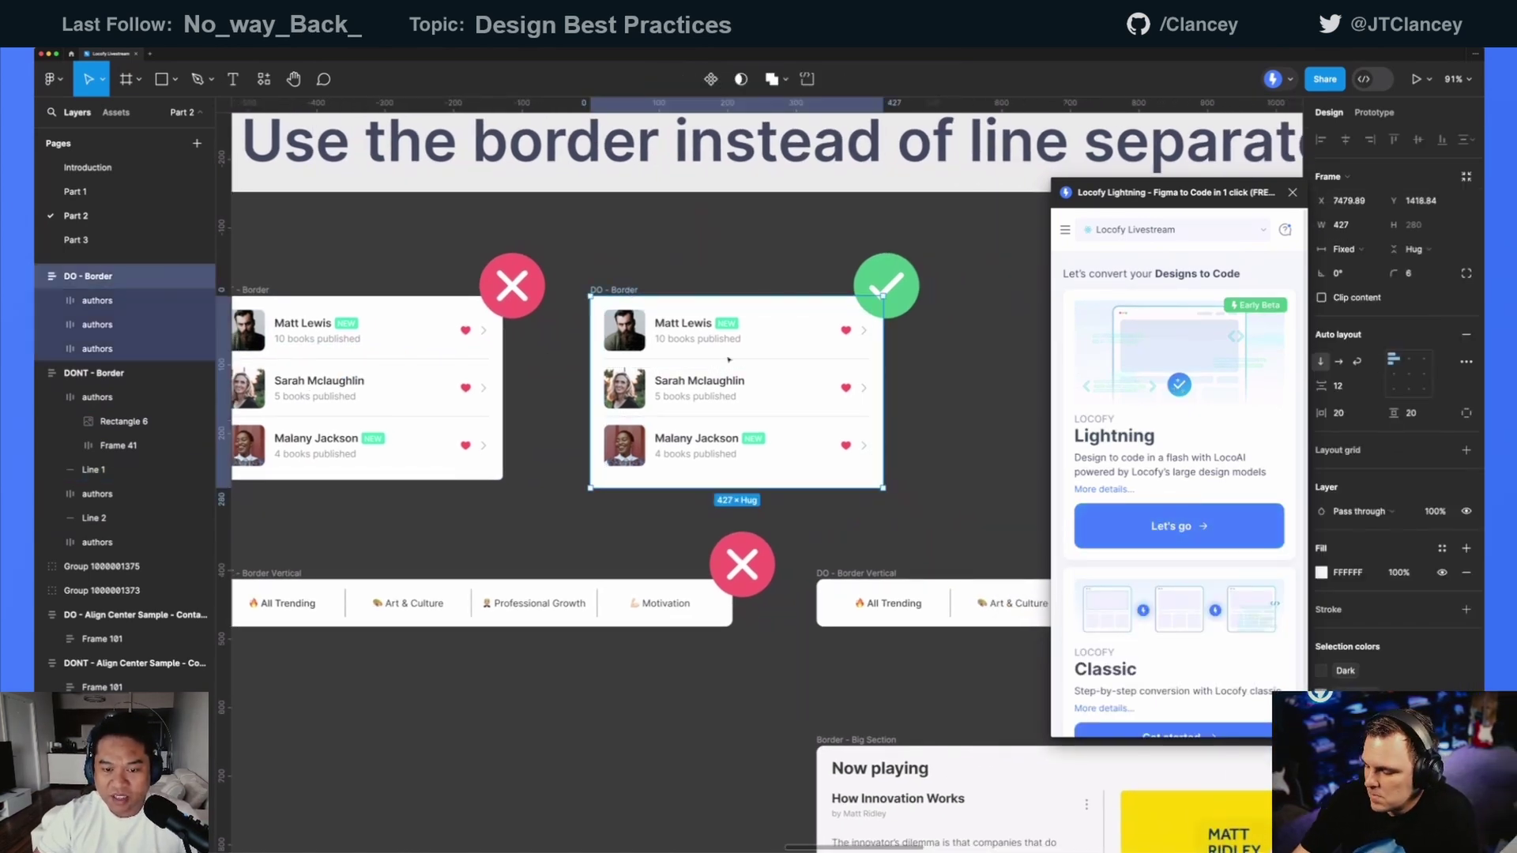
pyautogui.click(711, 335)
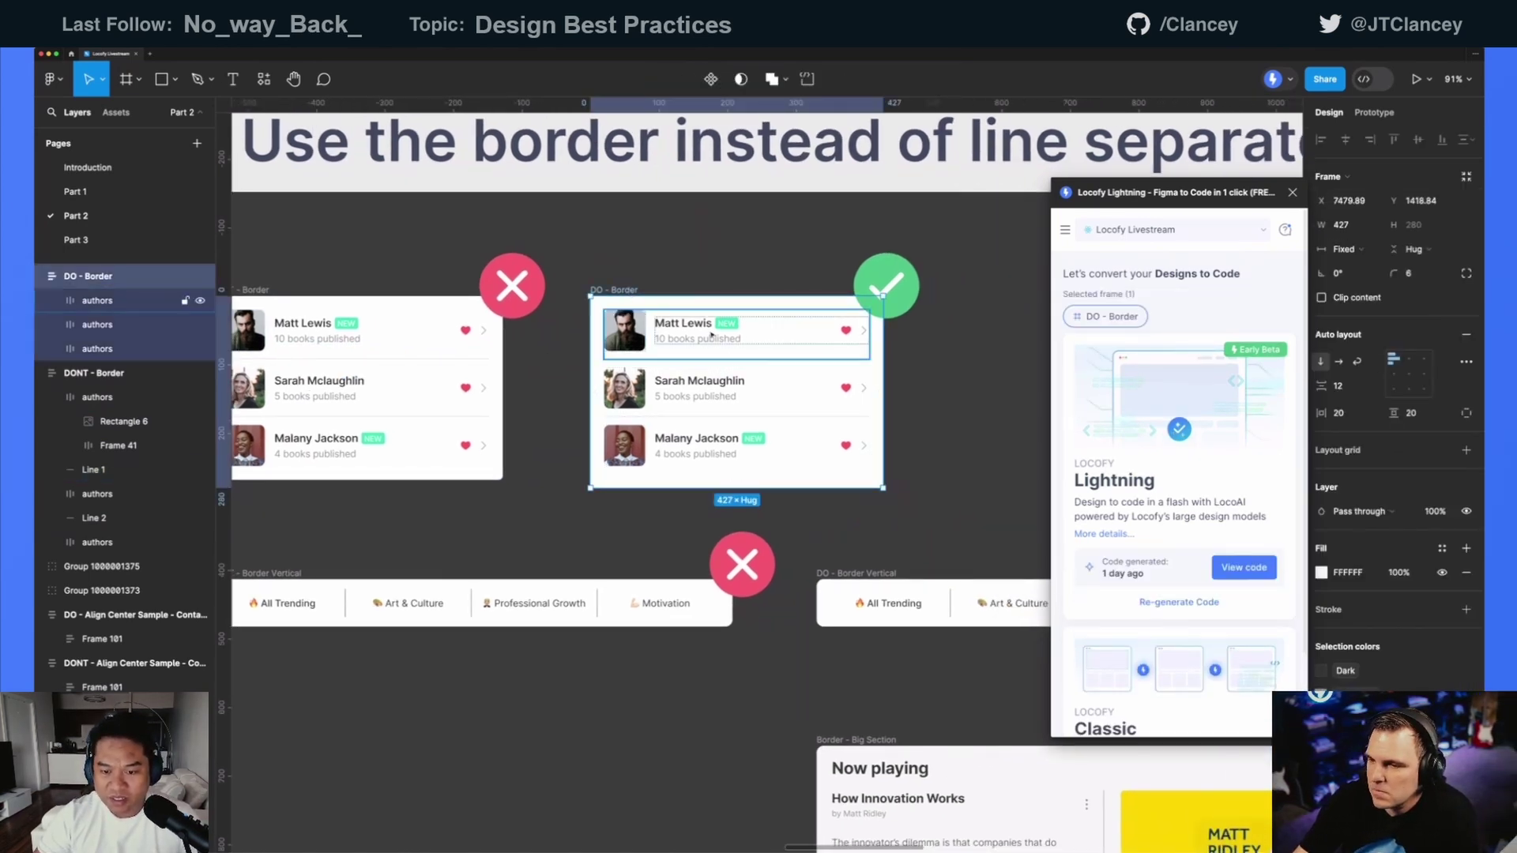
pyautogui.keyDown('shift'); pyautogui.click(695, 387); pyautogui.keyUp('shift')
pyautogui.keyDown('shift'); pyautogui.click(695, 444); pyautogui.keyUp('shift')
pyautogui.hscroll(3, 684, 354)
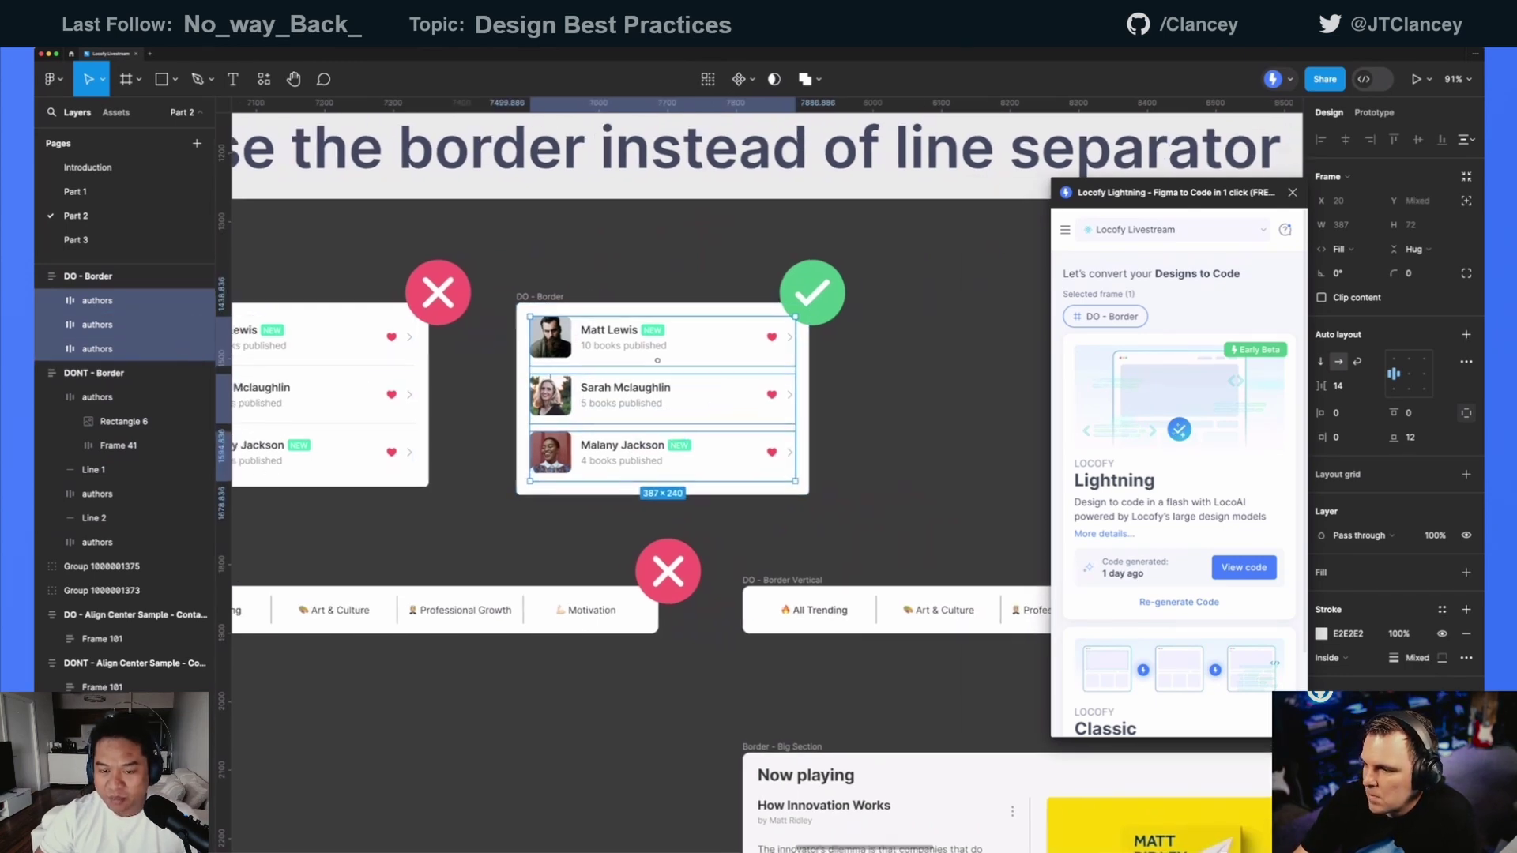
pyautogui.moveTo(1155, 203); pyautogui.dragTo(1061, 203)
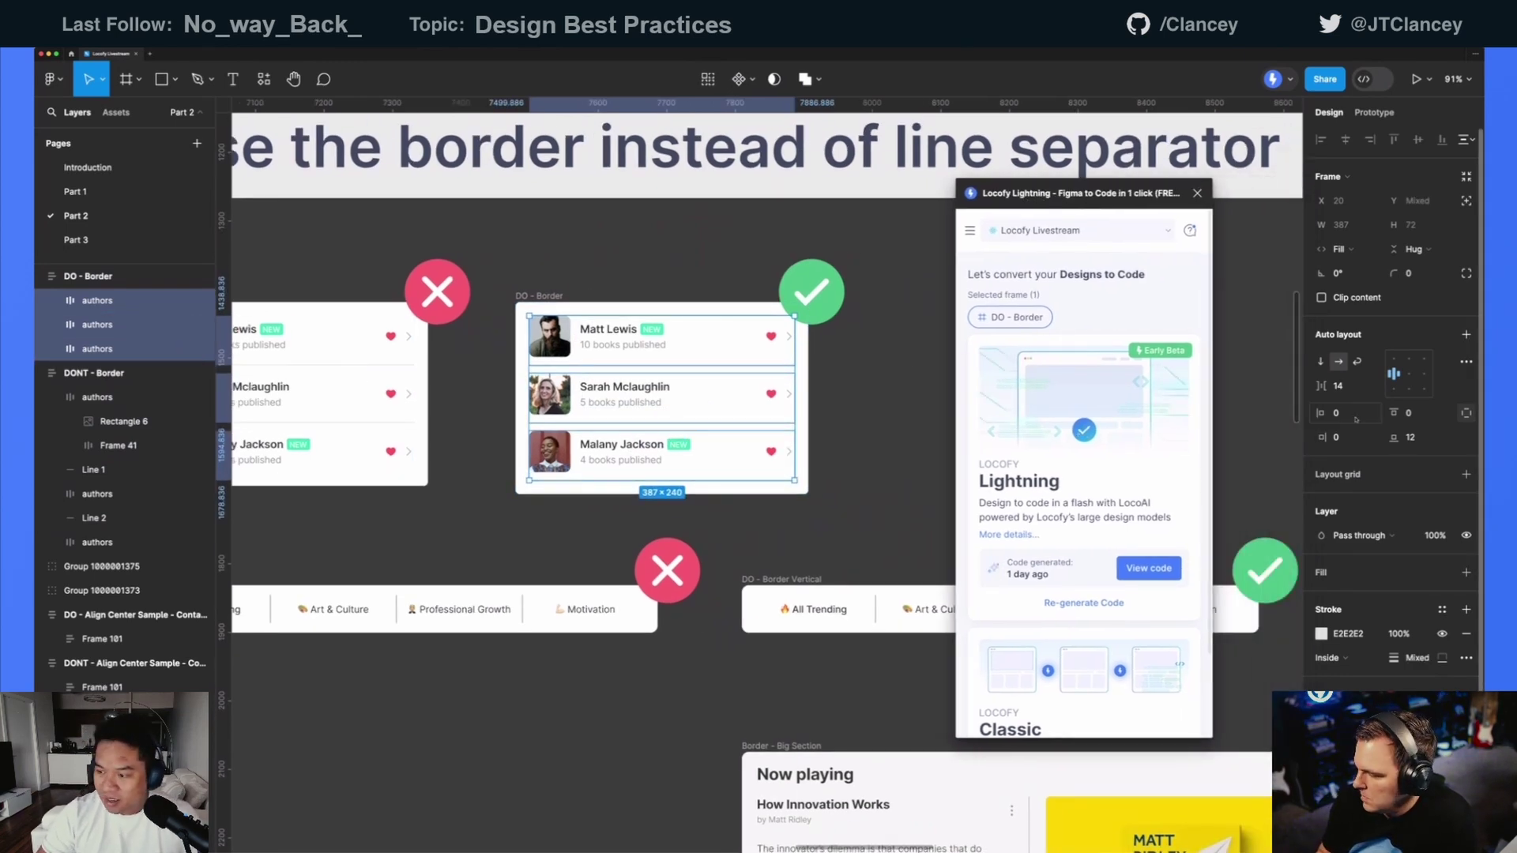
pyautogui.click(1418, 440)
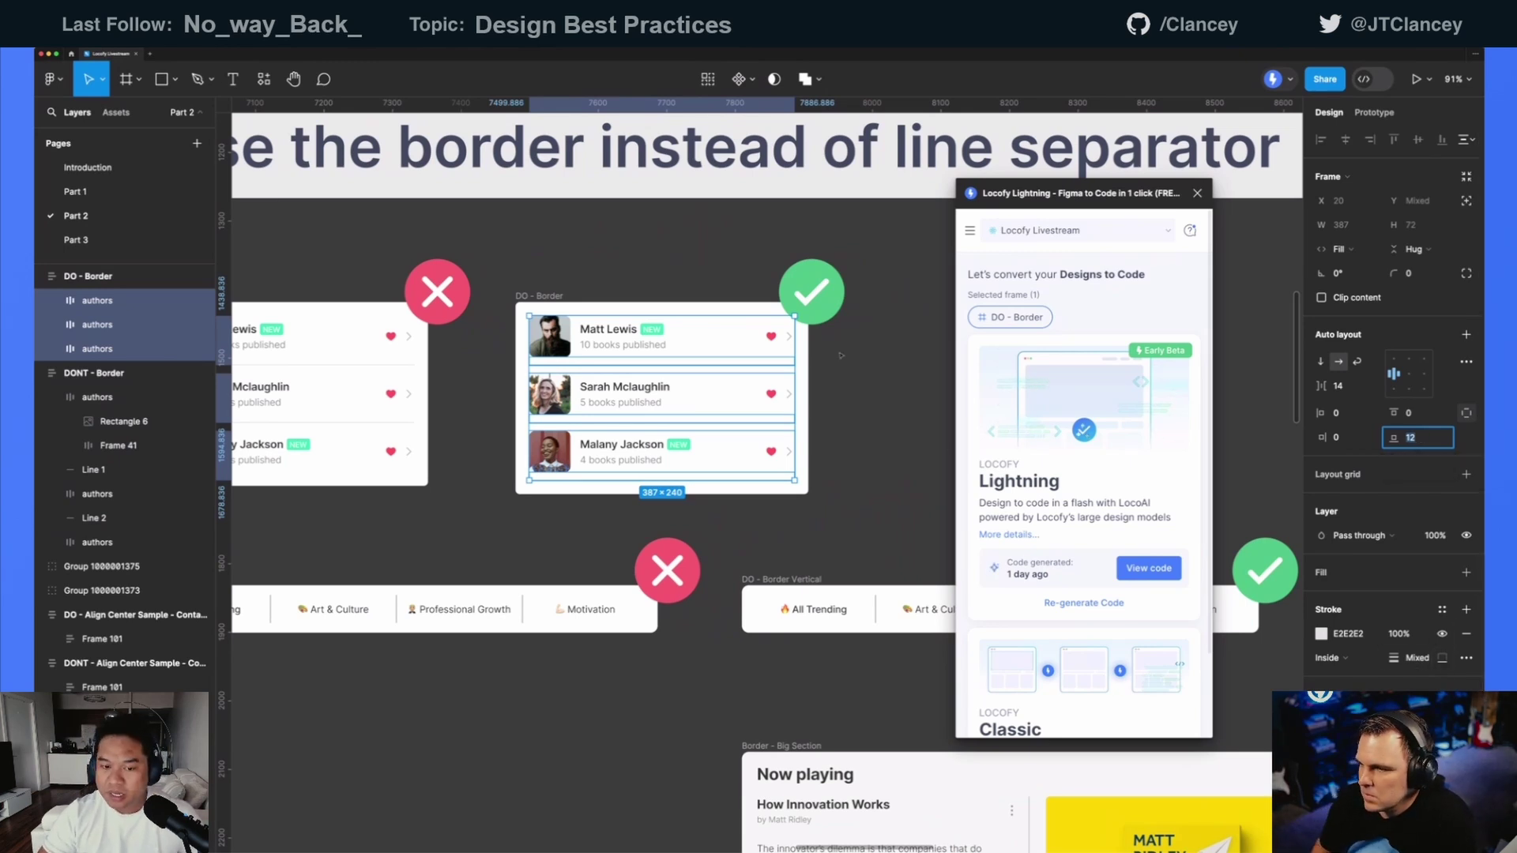
pyautogui.press('Escape')
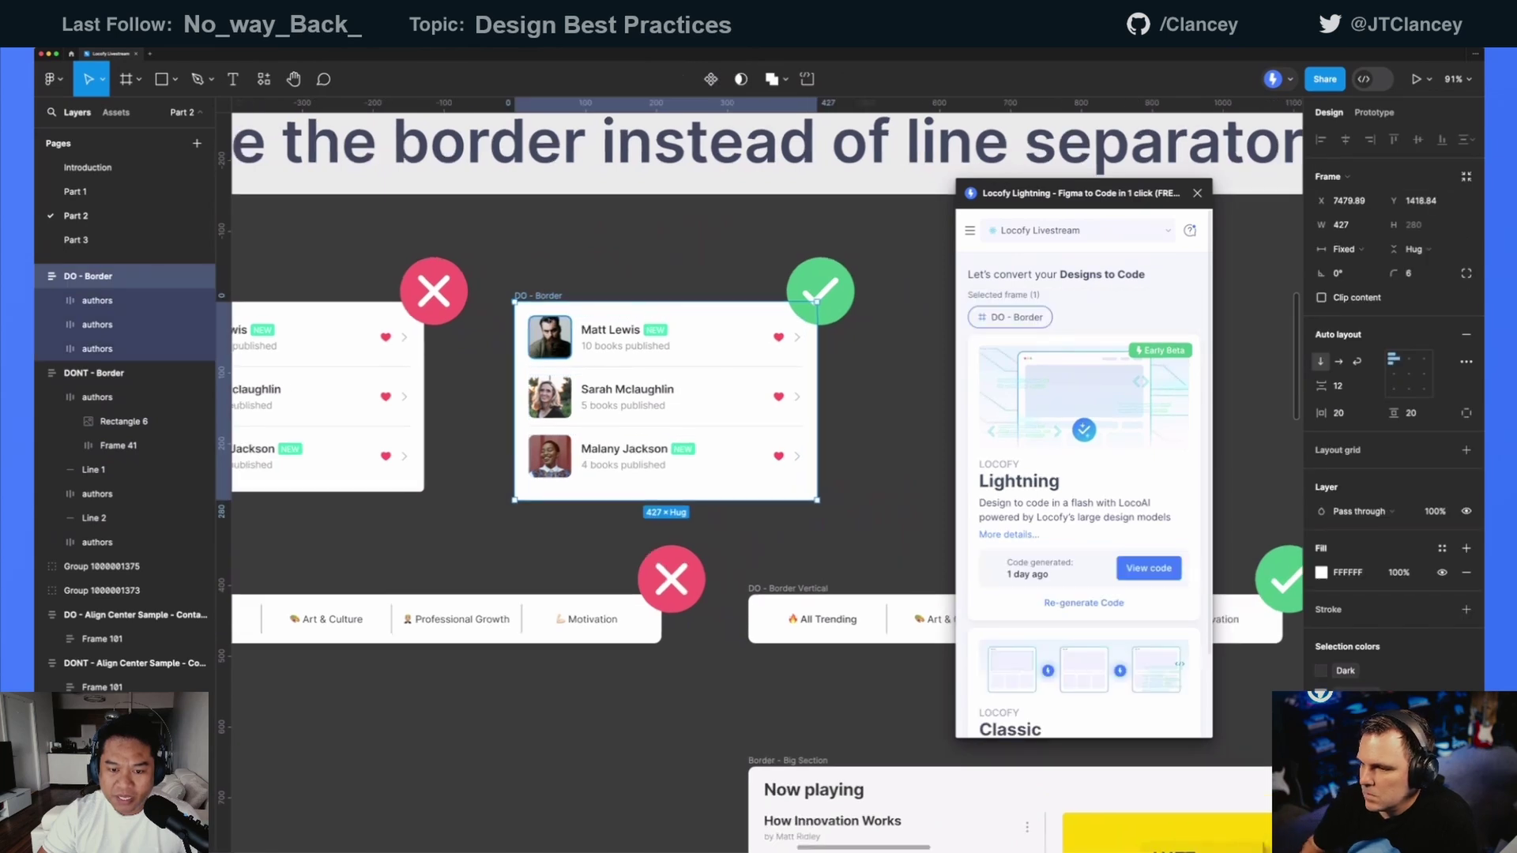
# - Compare the stroke settings of the second and third author rows in the DO - Border card
pyautogui.scroll(5, 714, 324)
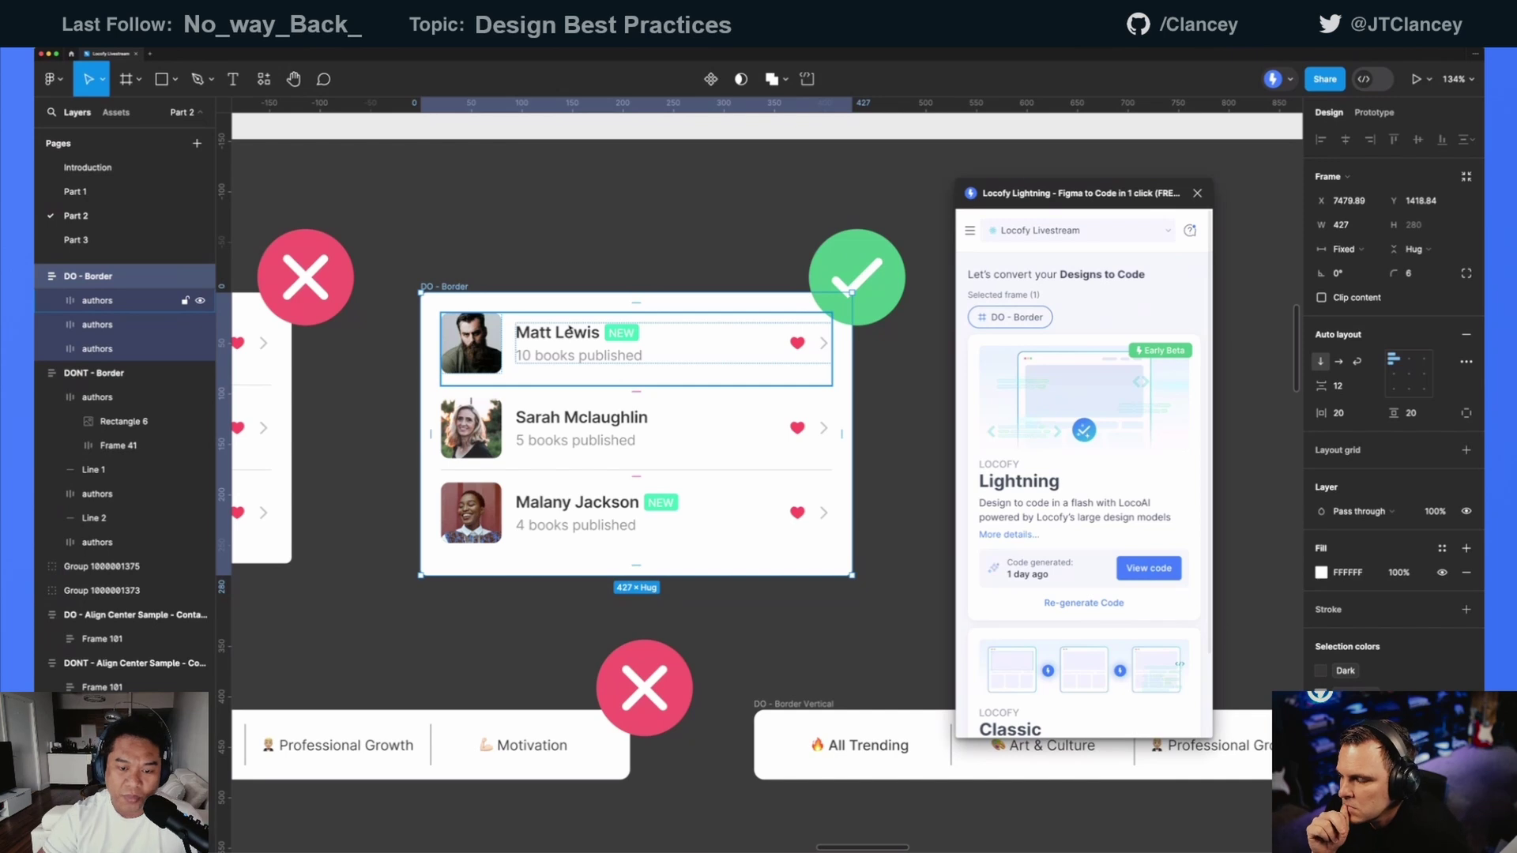
pyautogui.click(557, 433)
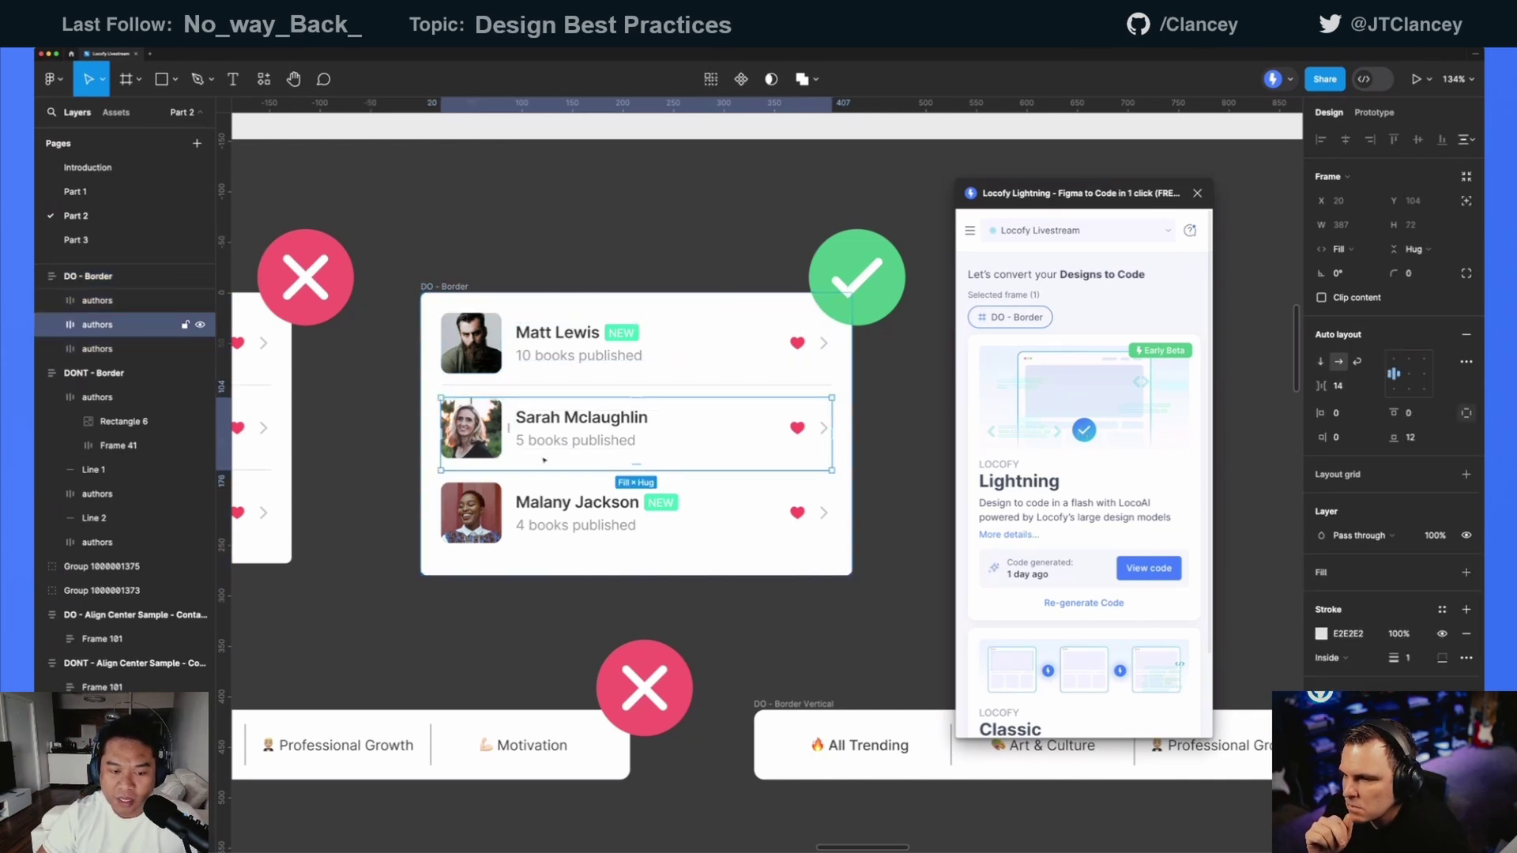
pyautogui.click(557, 518)
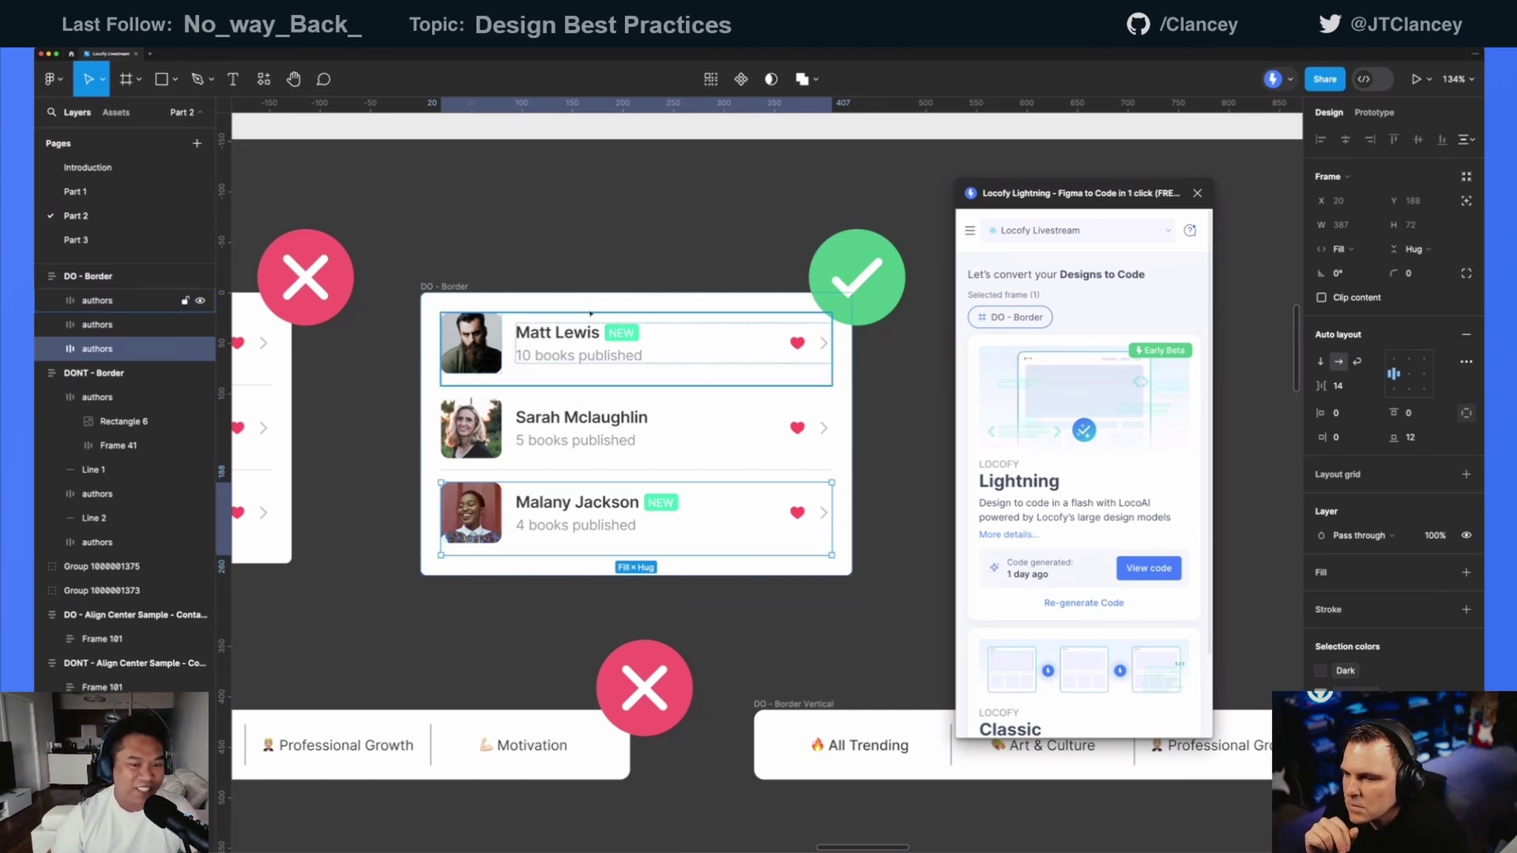
pyautogui.click(692, 246)
pyautogui.scroll(-3, 692, 245)
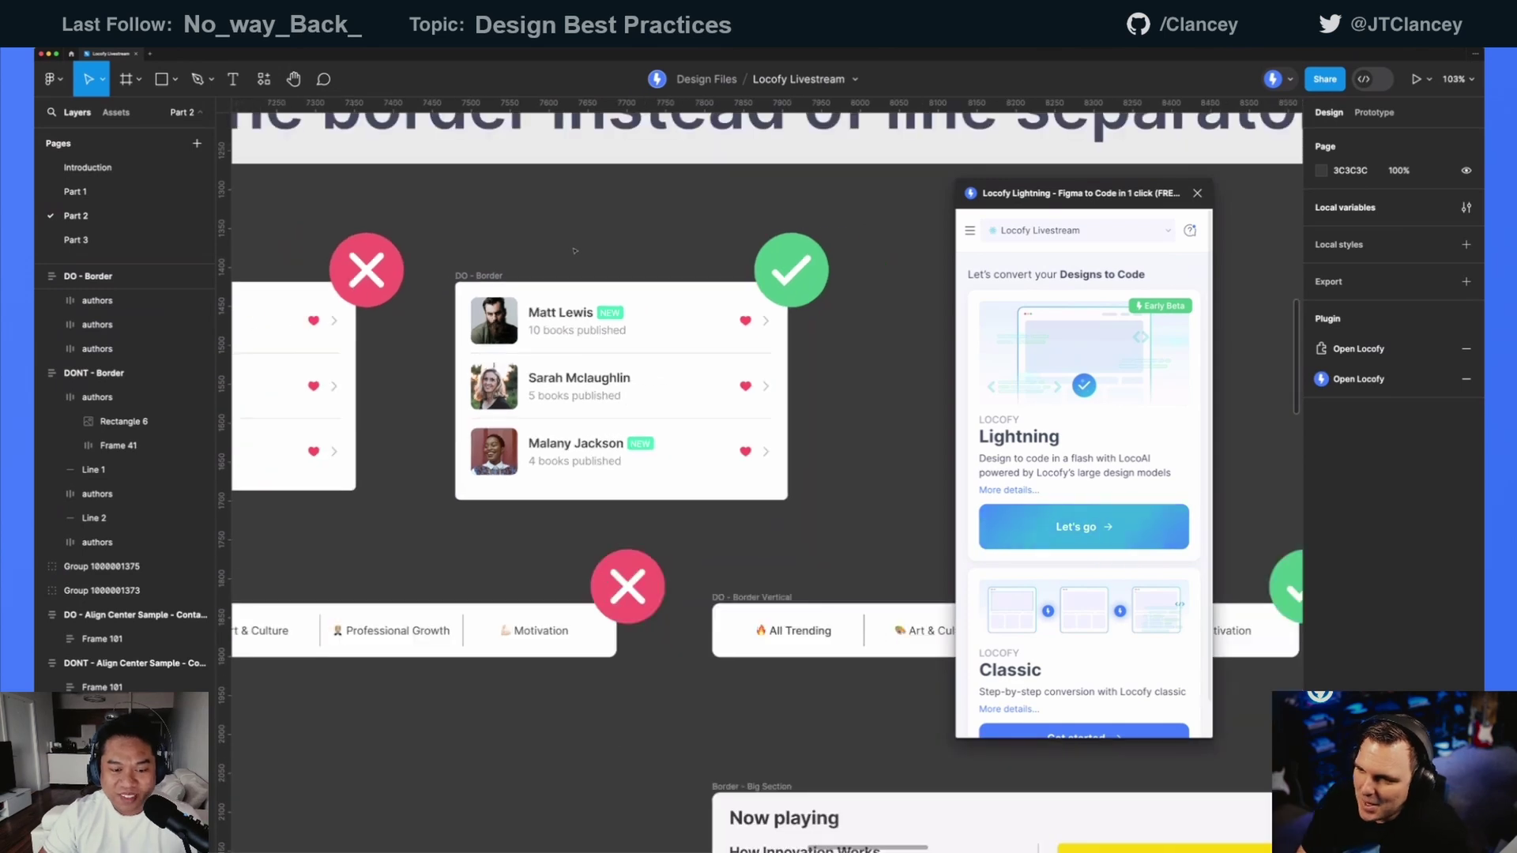
# - Examine the DO - Border card, then its three author rows selected together
pyautogui.hscroll(-5, 692, 246)
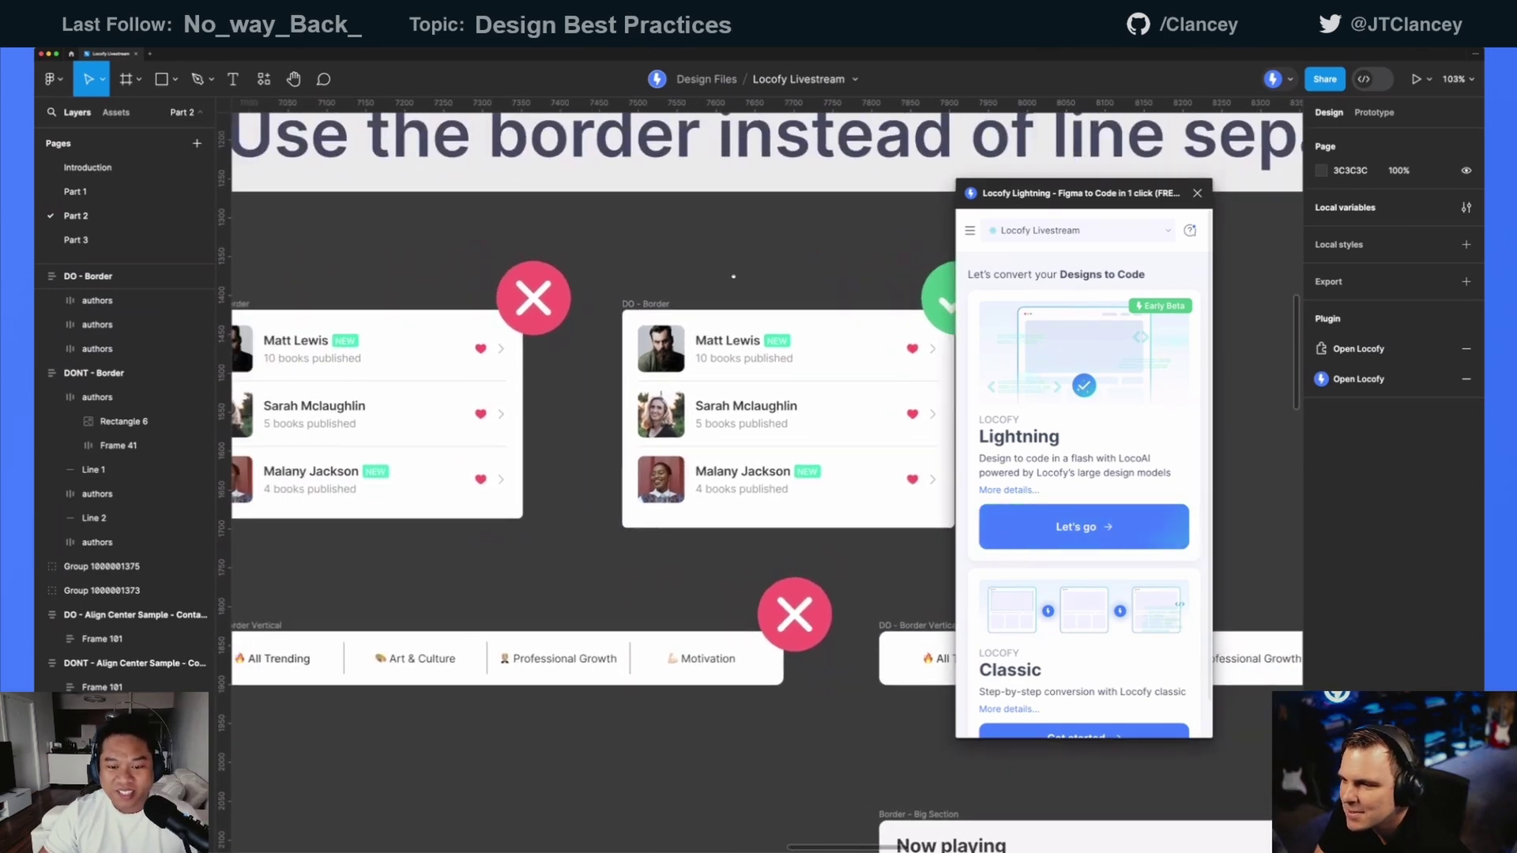
pyautogui.scroll(-2, 761, 279)
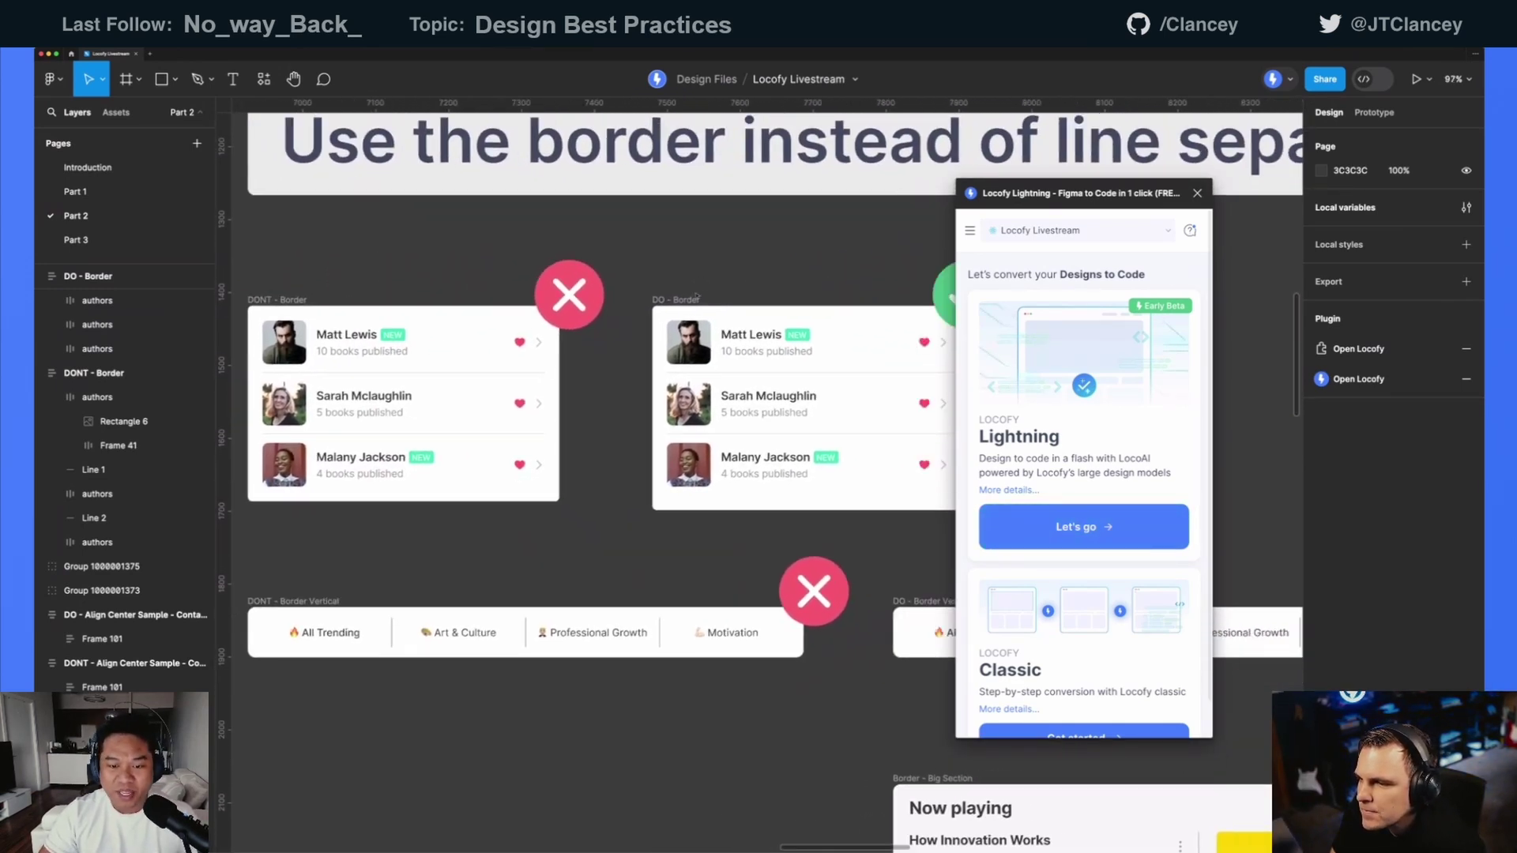
pyautogui.click(861, 348)
pyautogui.hscroll(2, 637, 317)
pyautogui.scroll(-1, 637, 318)
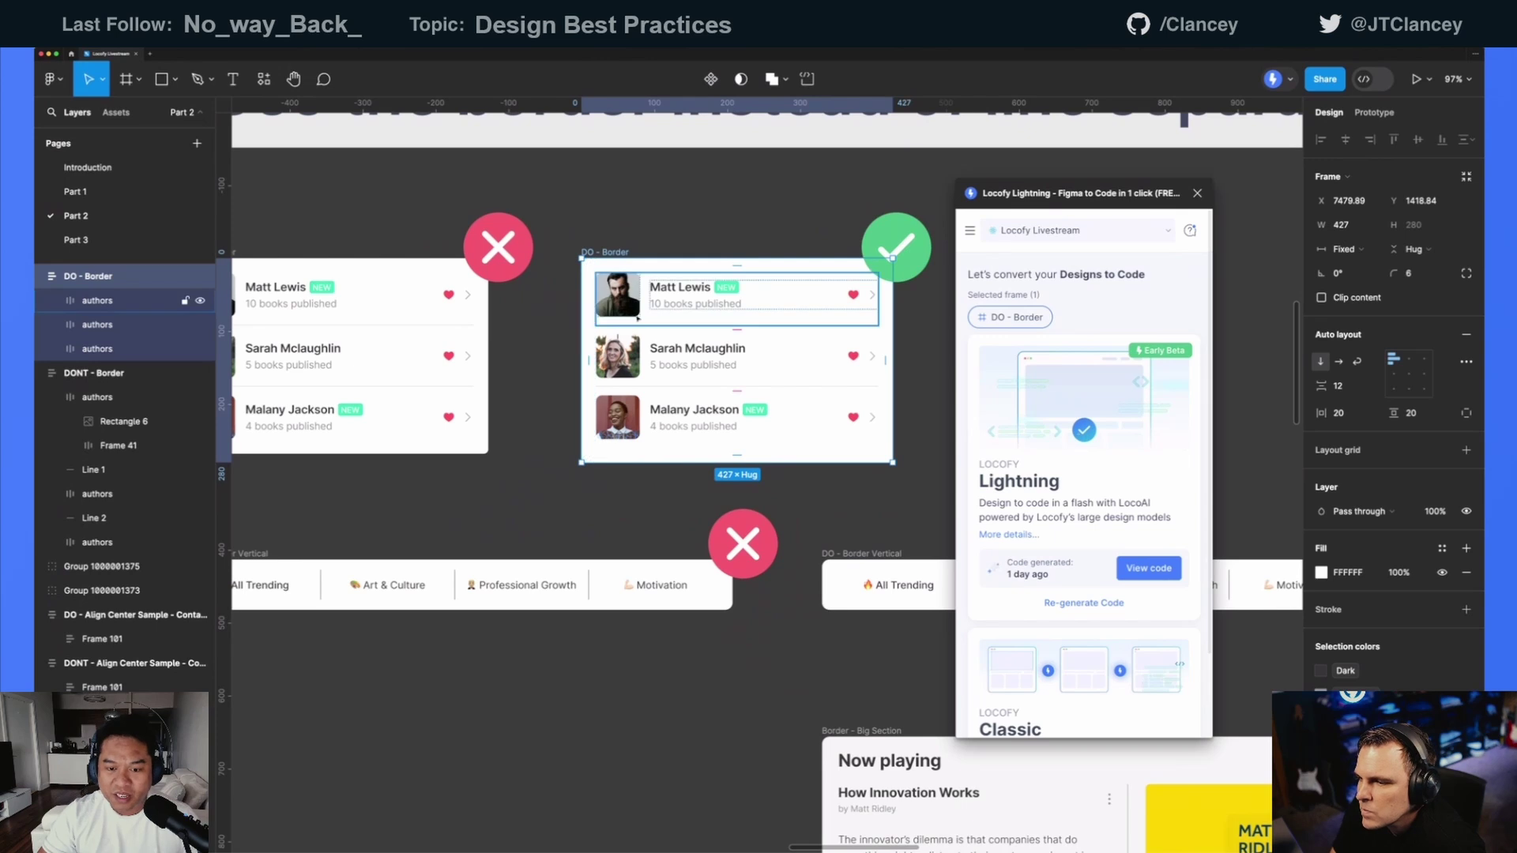
pyautogui.click(669, 315)
pyautogui.keyDown('shift'); pyautogui.click(677, 348); pyautogui.keyUp('shift')
pyautogui.keyDown('shift'); pyautogui.click(689, 422); pyautogui.keyUp('shift')
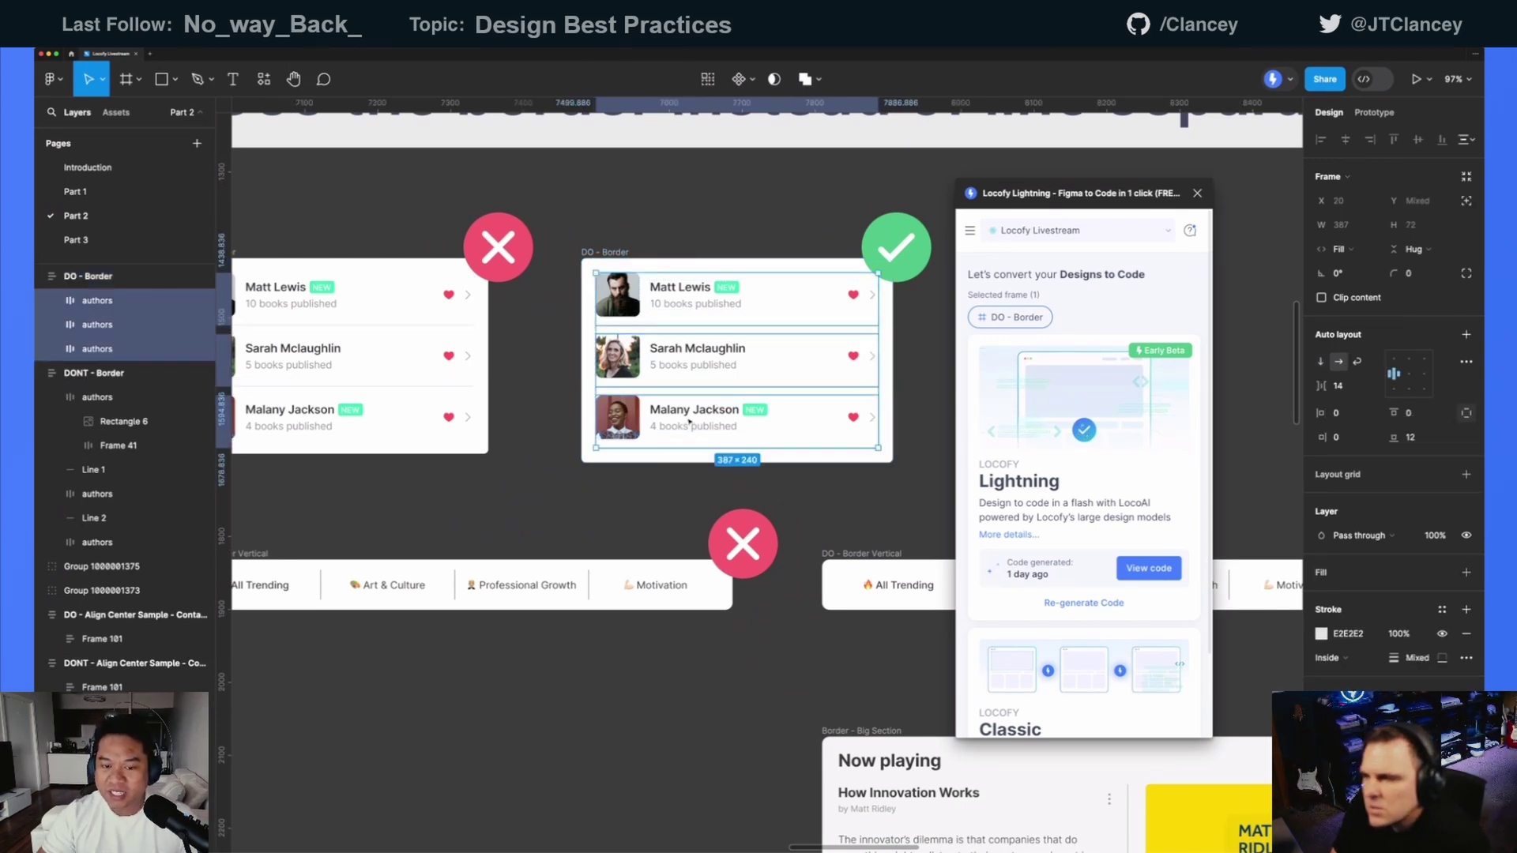
pyautogui.press('Escape')
# - Examine the DONT - Border card's layout and its separator lines alongside the DO - Border card
pyautogui.hscroll(-4, 775, 409)
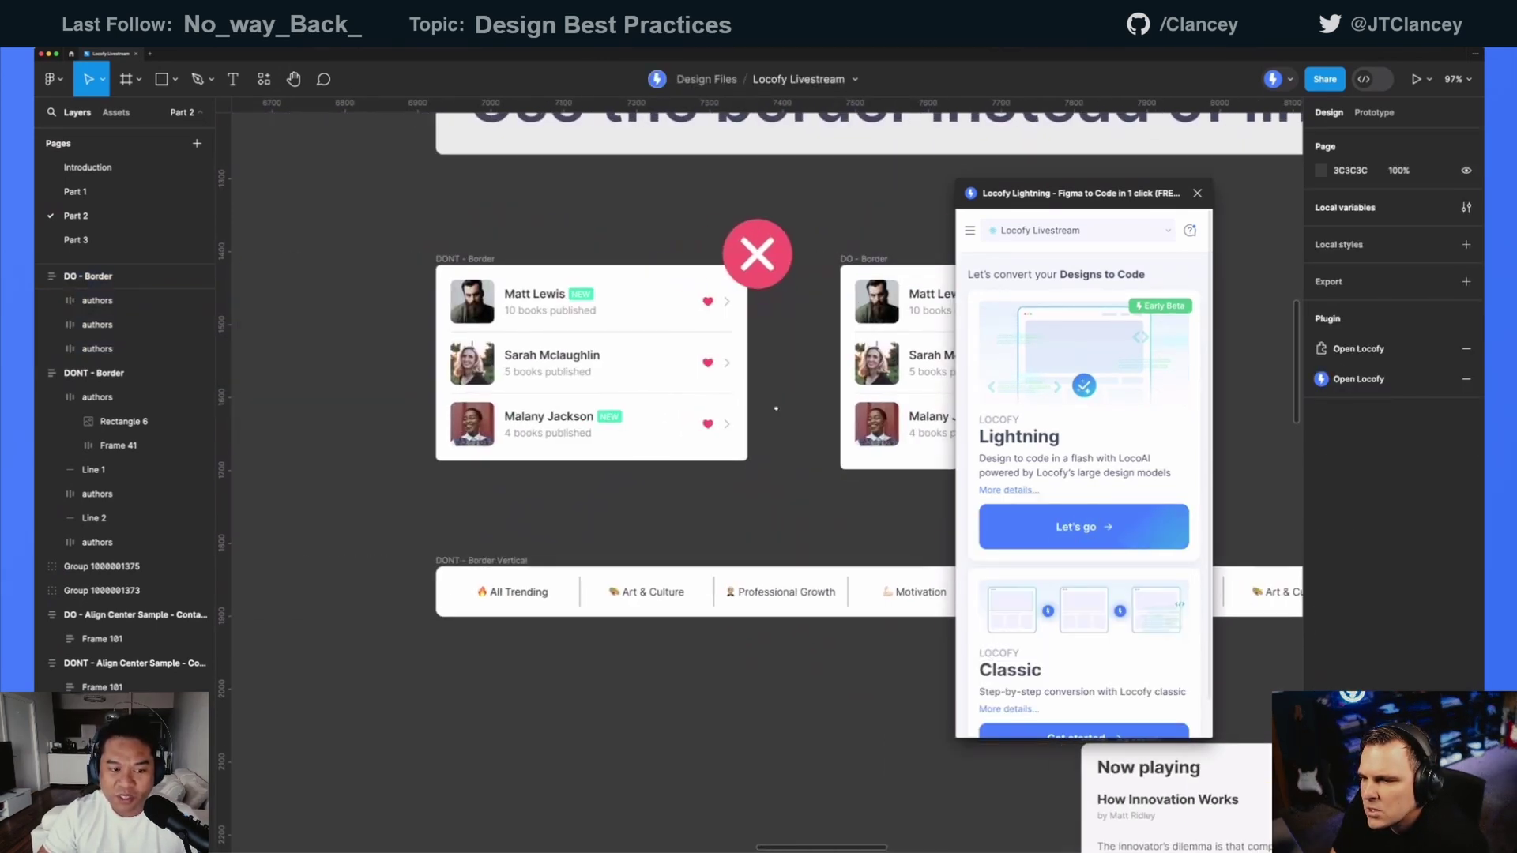
pyautogui.click(475, 259)
pyautogui.scroll(2, 478, 284)
pyautogui.hscroll(2, 695, 380)
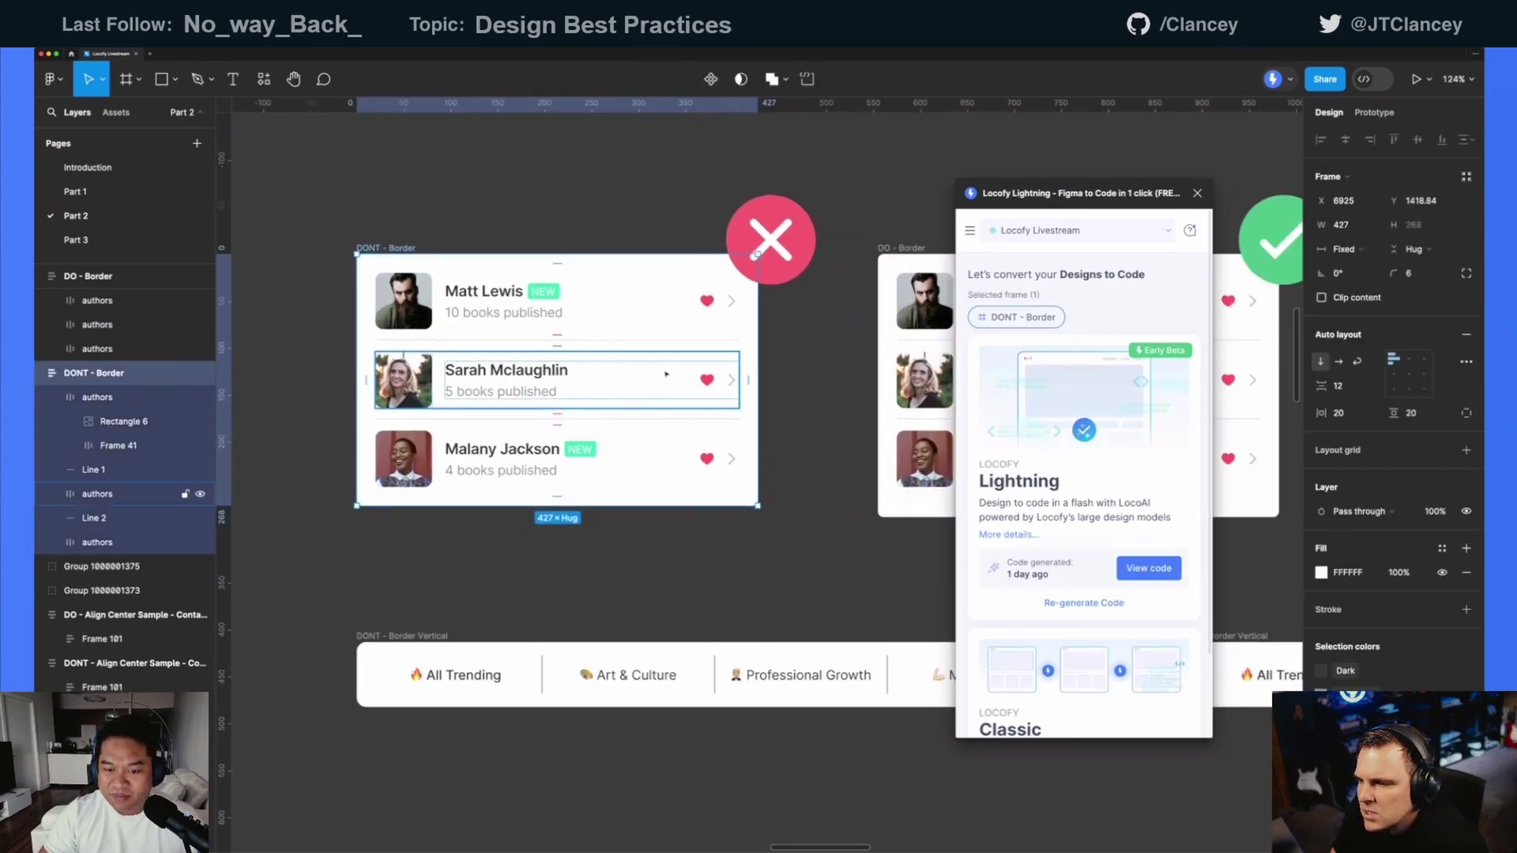
pyautogui.scroll(-5, 667, 374)
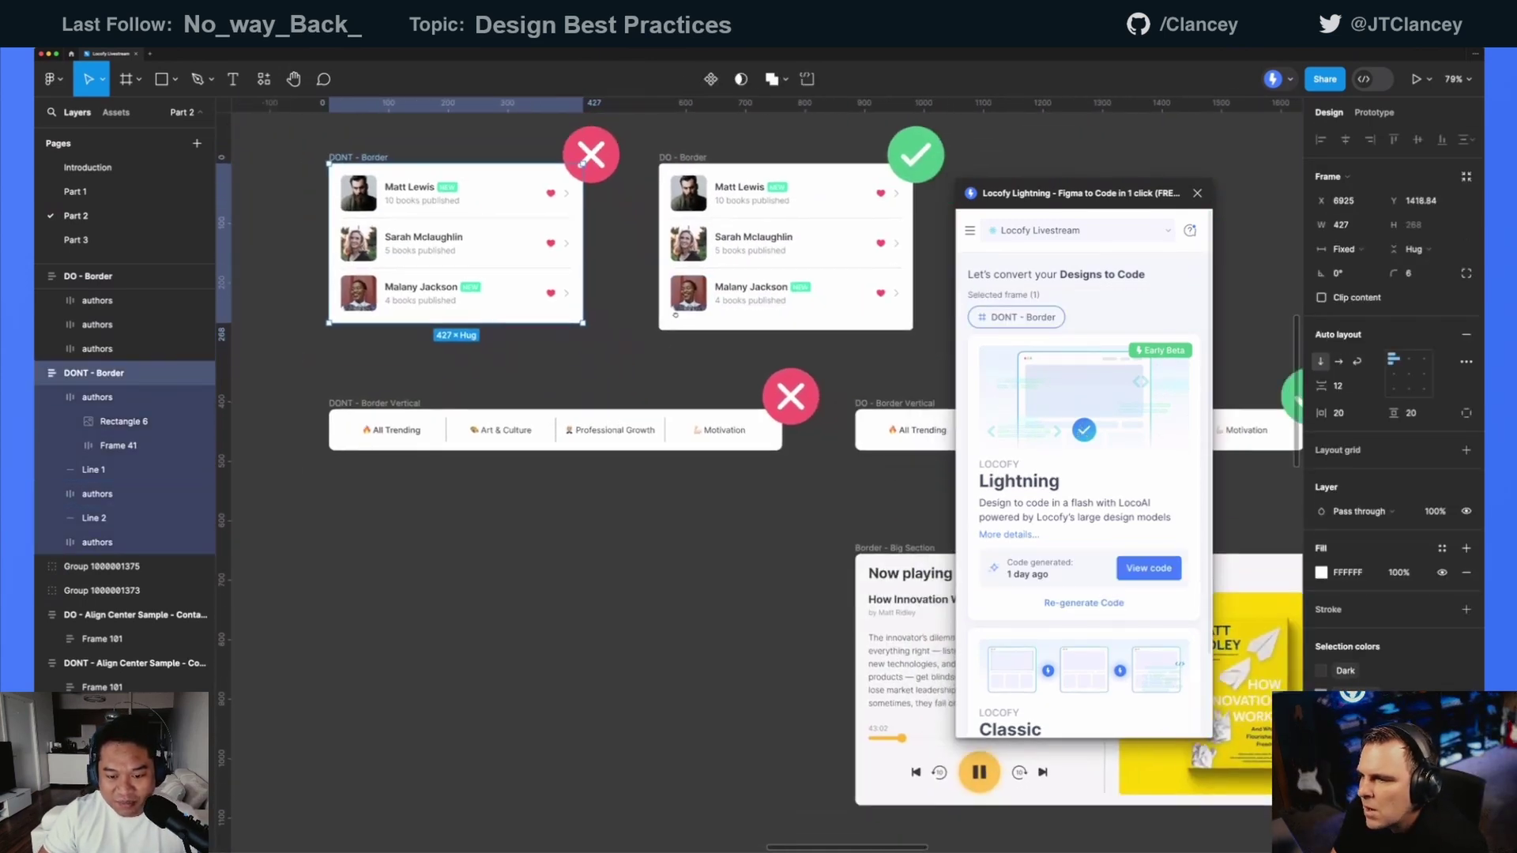
pyautogui.scroll(-4, 582, 163)
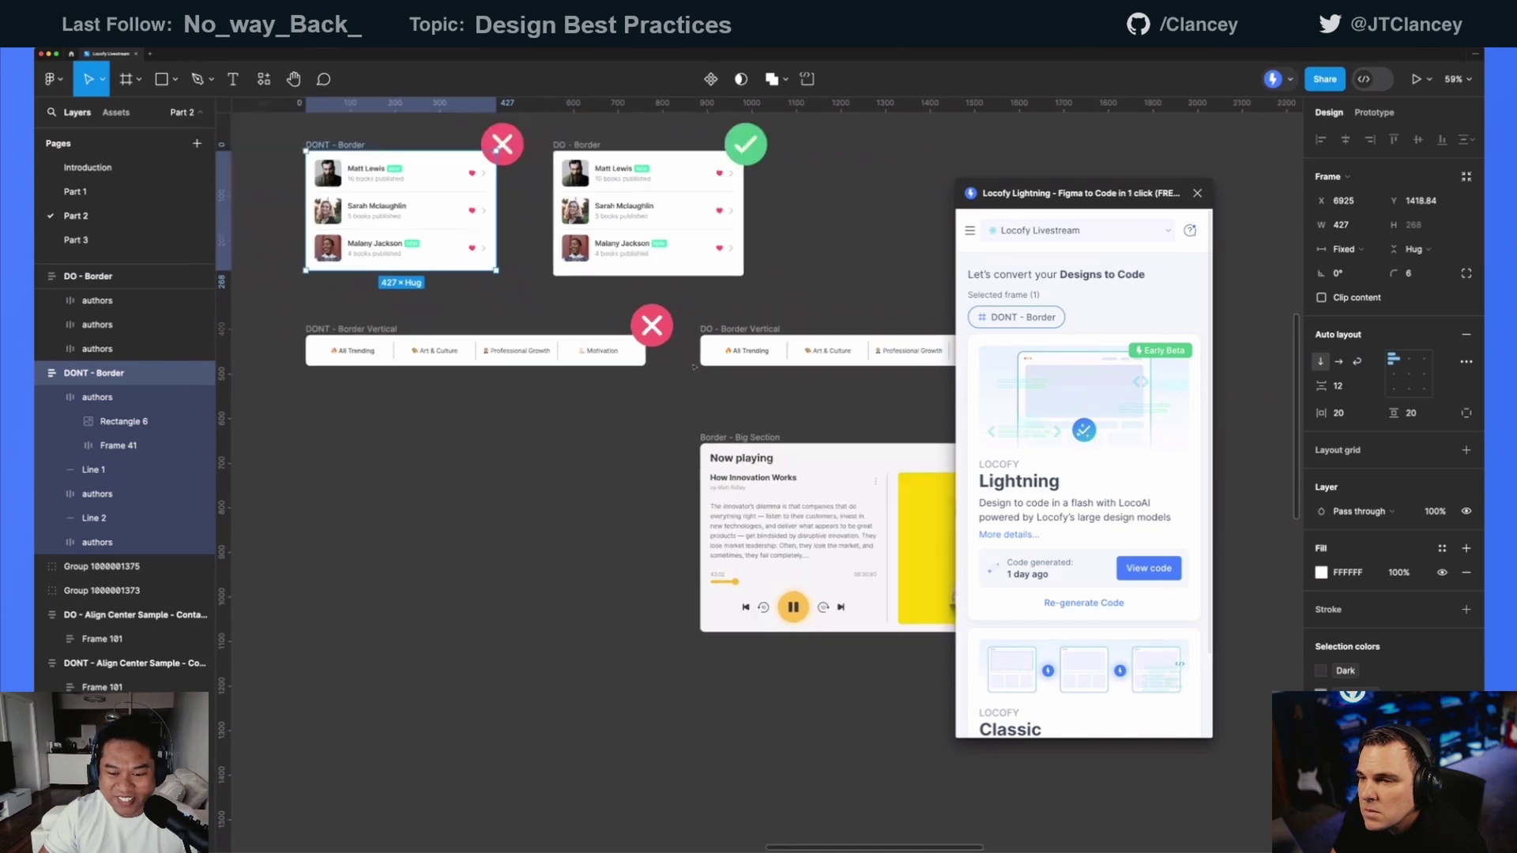
# - Move the Border - Big Section frame together with its check mark farther down and to the left, clear of the Border Vertical frames
pyautogui.scroll(-2, 693, 367)
pyautogui.scroll(-3, 680, 411)
pyautogui.hscroll(2, 673, 443)
pyautogui.click(673, 452)
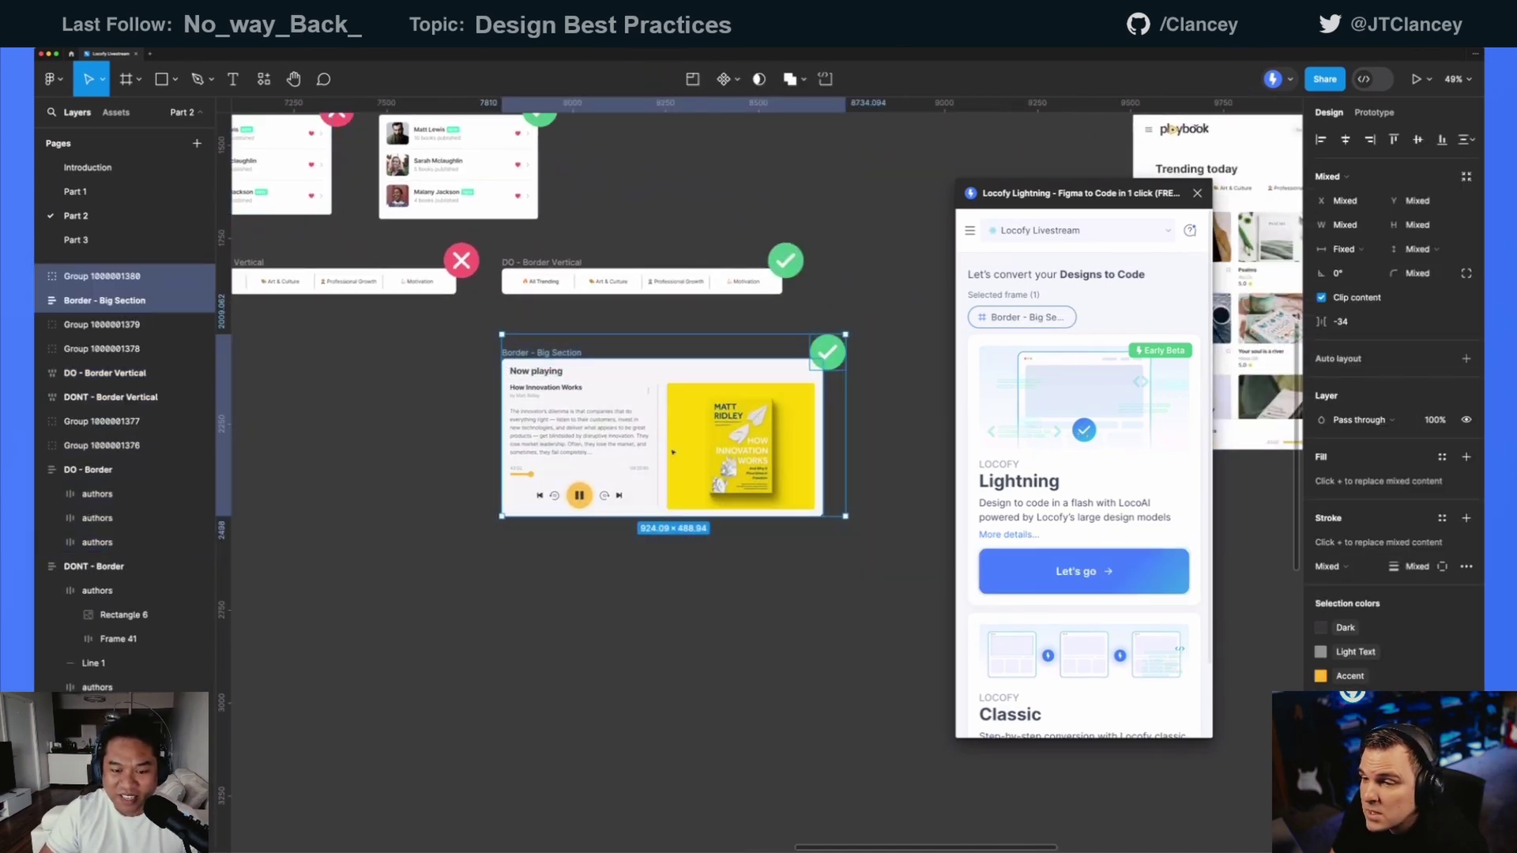
pyautogui.moveTo(673, 451); pyautogui.dragTo(673, 632)
pyautogui.hscroll(-3, 693, 511)
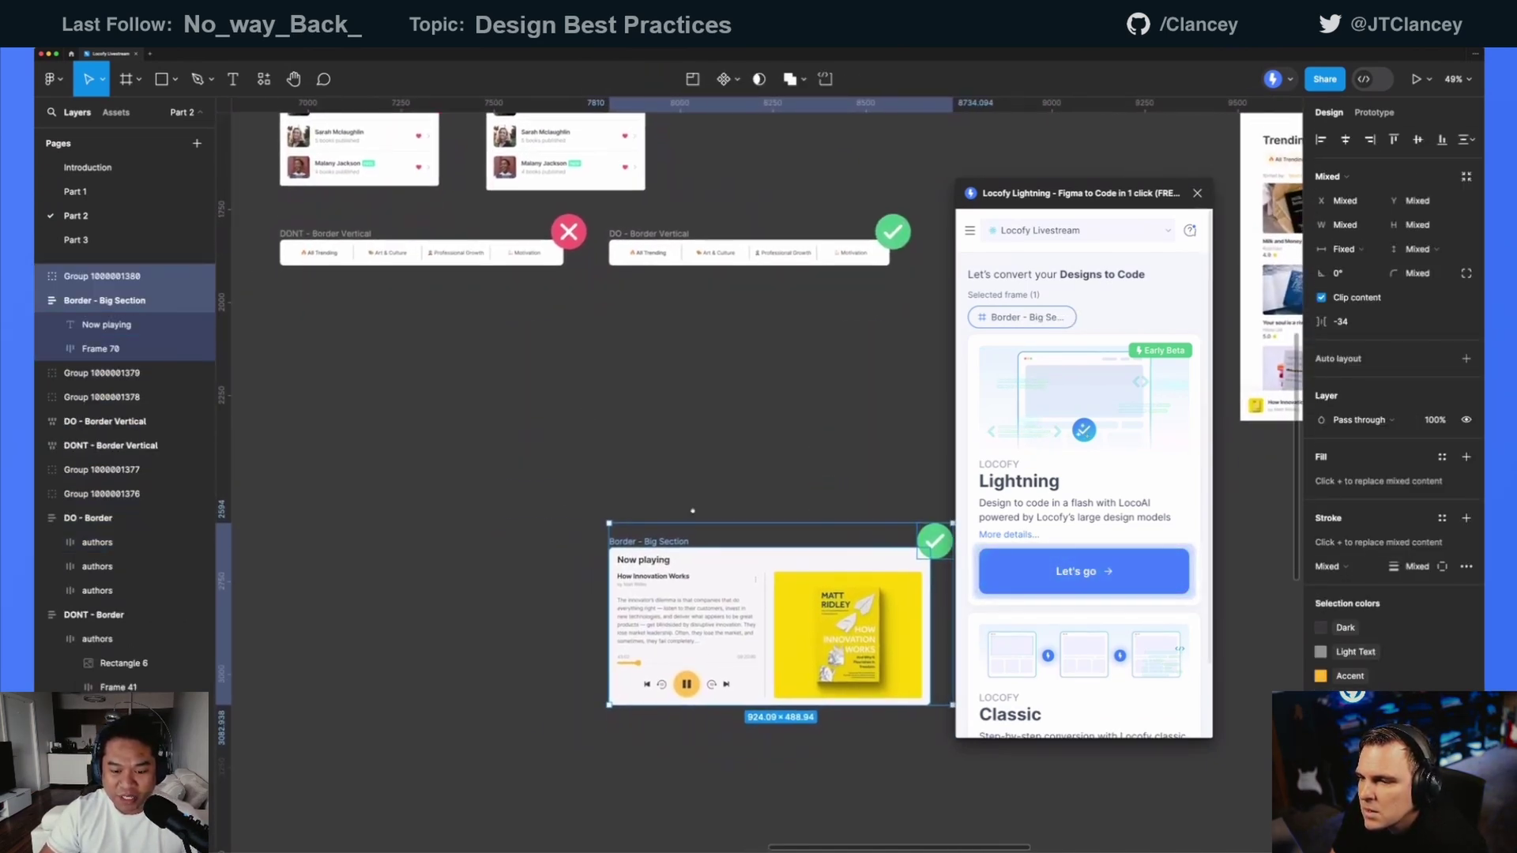
pyautogui.moveTo(695, 575); pyautogui.dragTo(544, 604)
pyautogui.scroll(2, 670, 400)
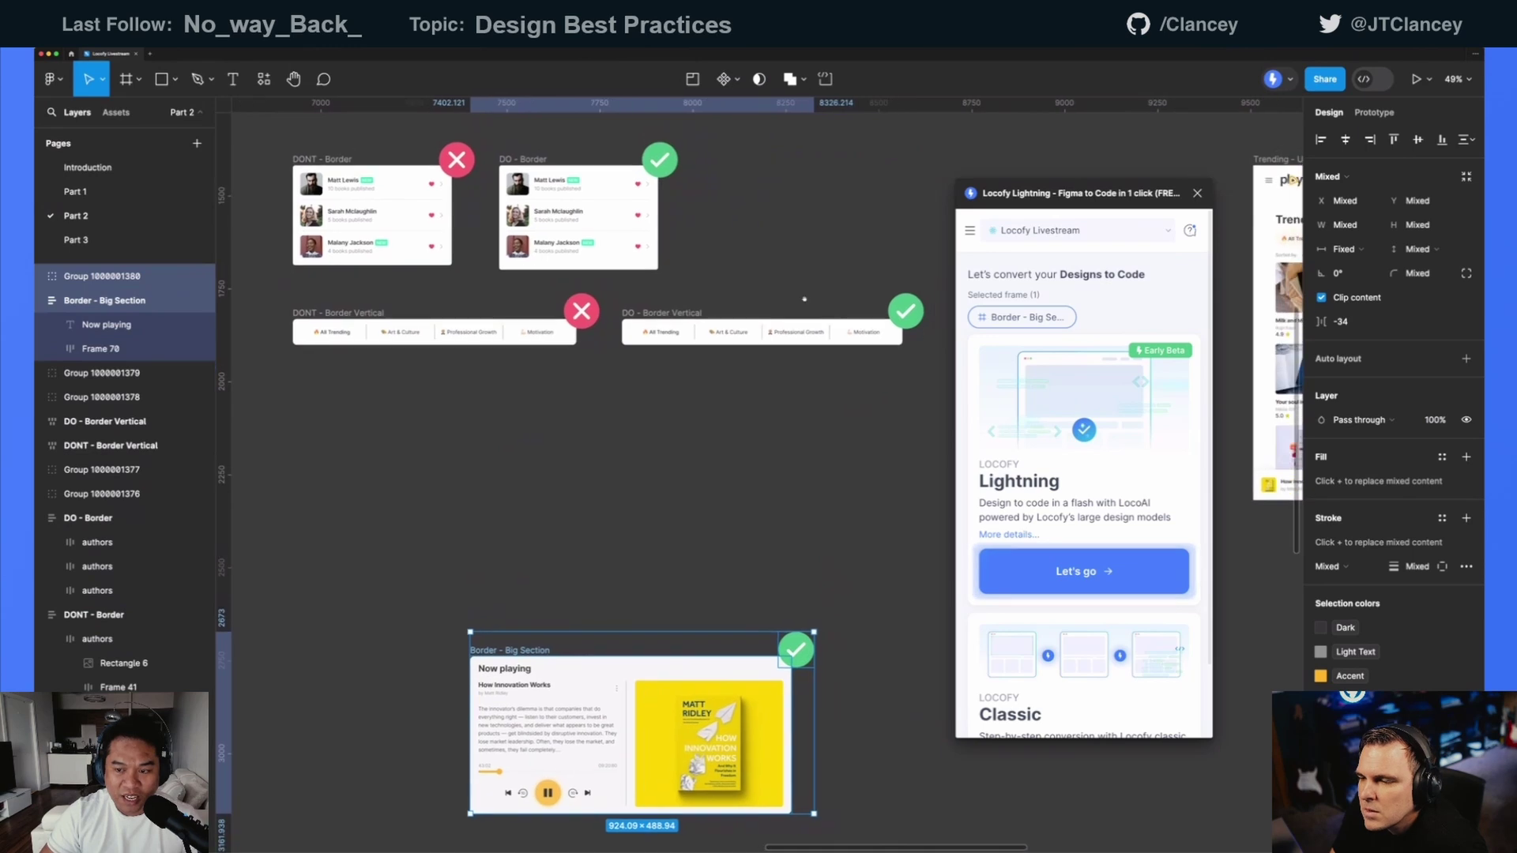
# - Move the plugin window off the Border Vertical frames and switch both the DONT and DO frames to vertical auto layout
pyautogui.moveTo(1027, 193); pyautogui.dragTo(1079, 273)
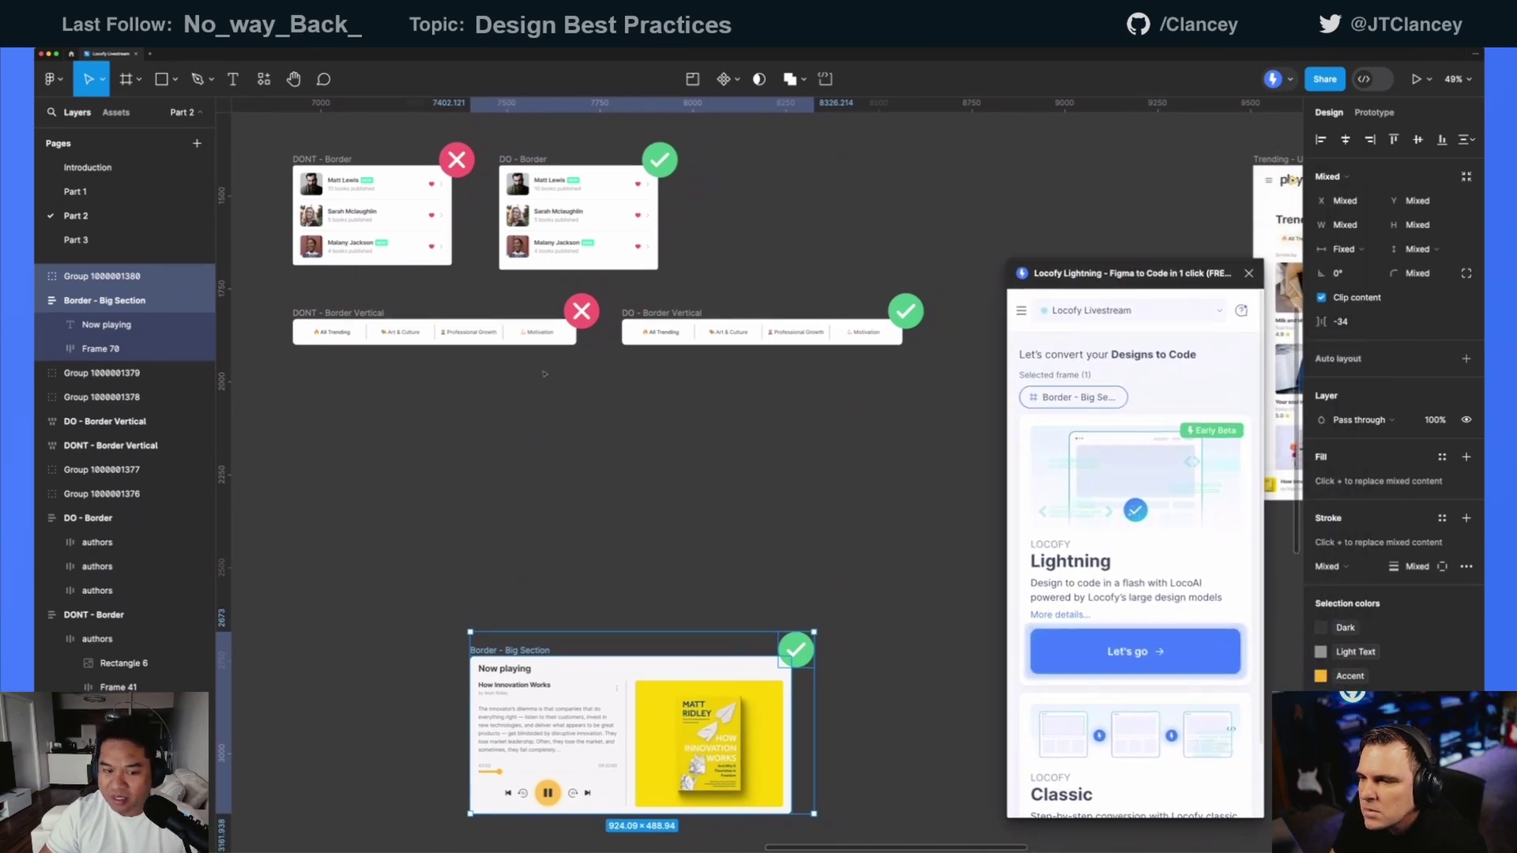
pyautogui.scroll(2, 486, 340)
pyautogui.click(546, 331)
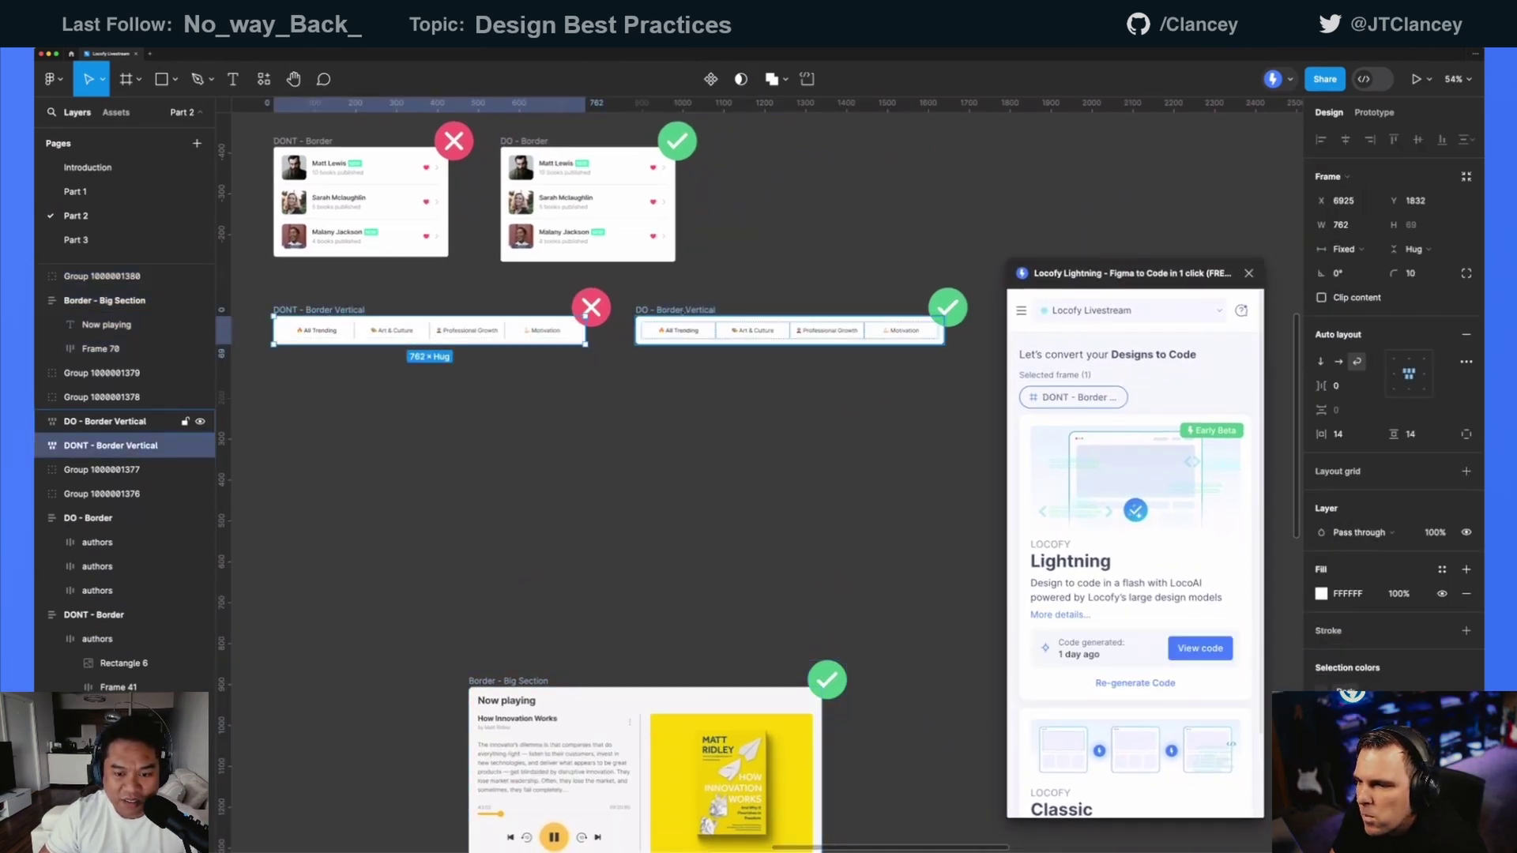
pyautogui.keyDown('shift'); pyautogui.click(944, 318); pyautogui.keyUp('shift')
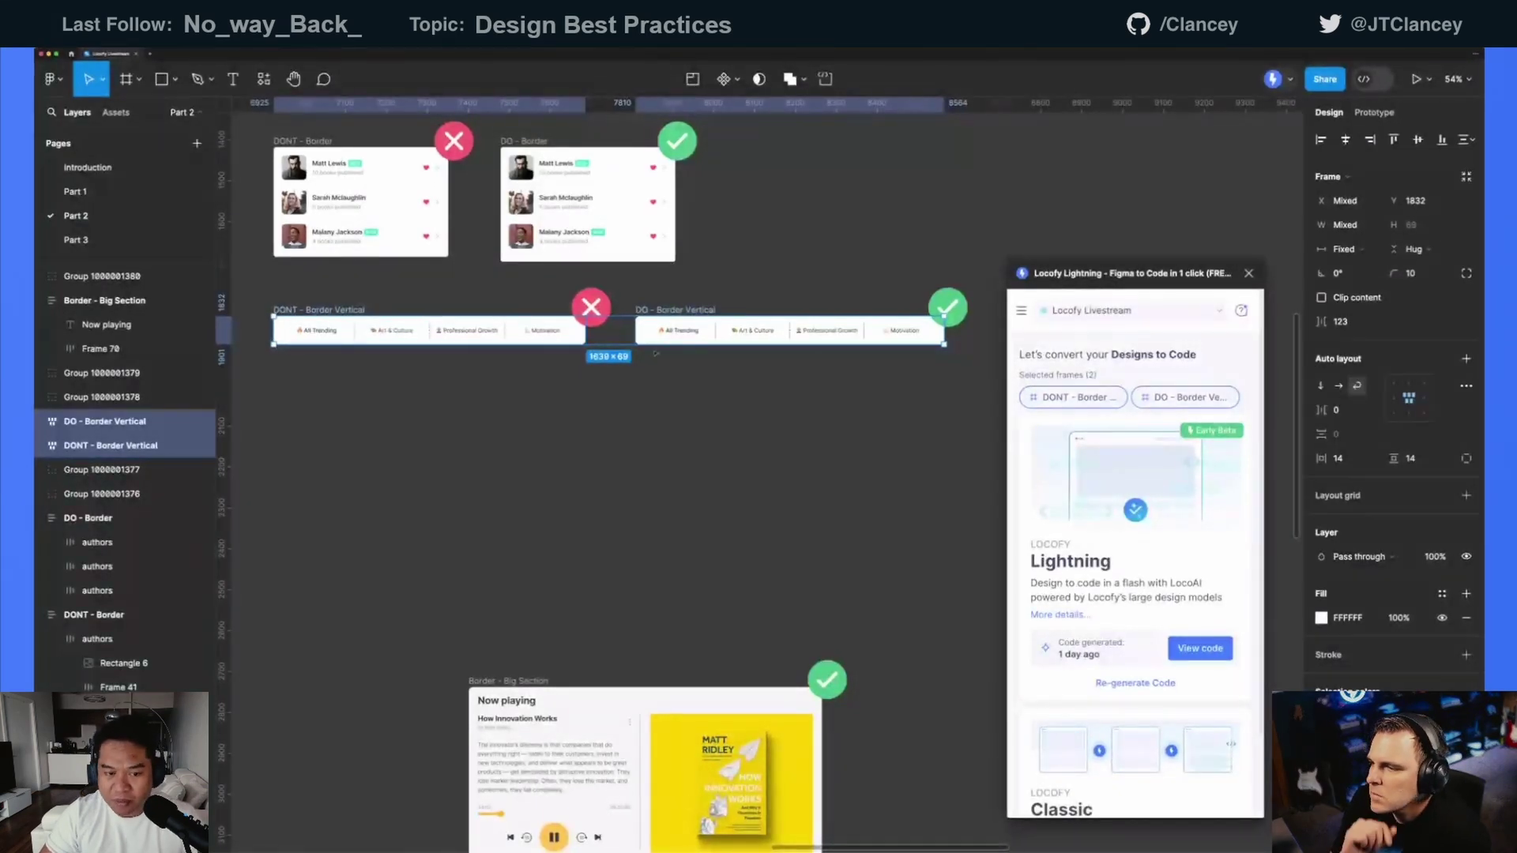
pyautogui.hotkey('shift', 'v')
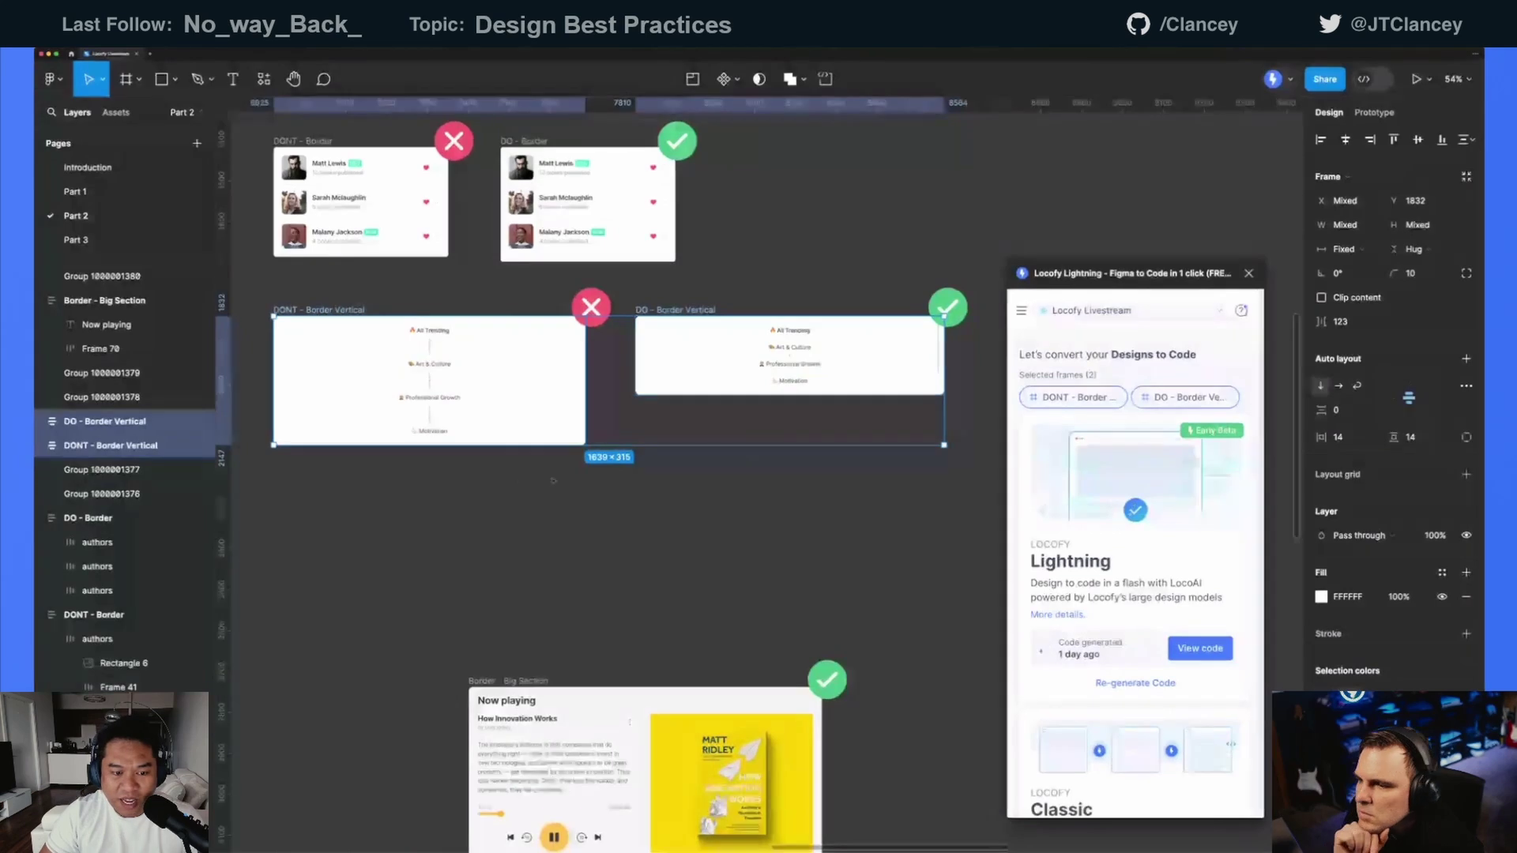
# - Examine the three line separators between the category items in the DONT - Border Vertical frame
pyautogui.scroll(5, 556, 481)
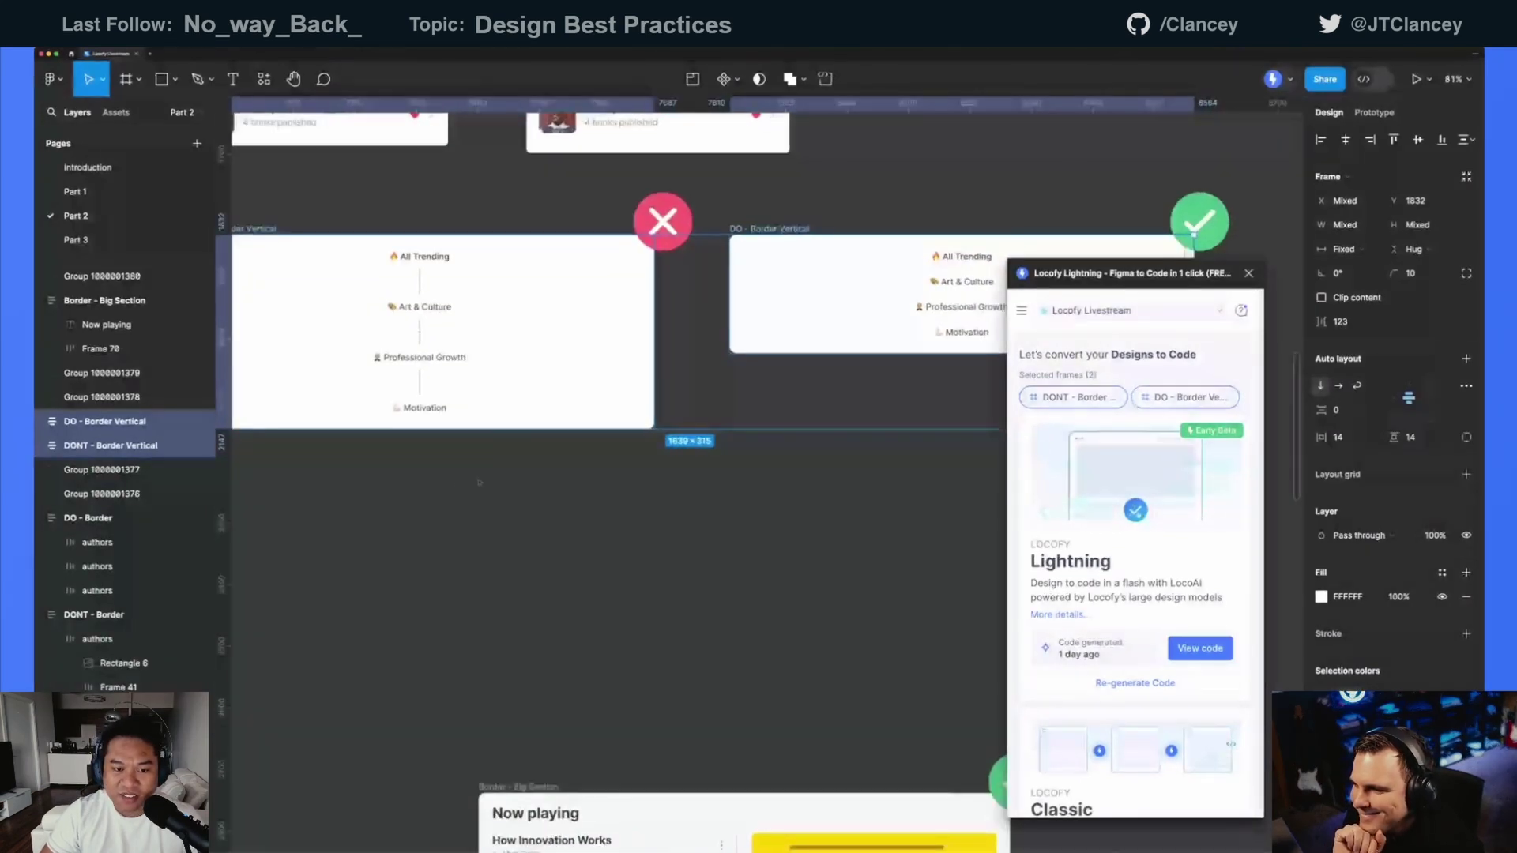
pyautogui.scroll(3, 516, 475)
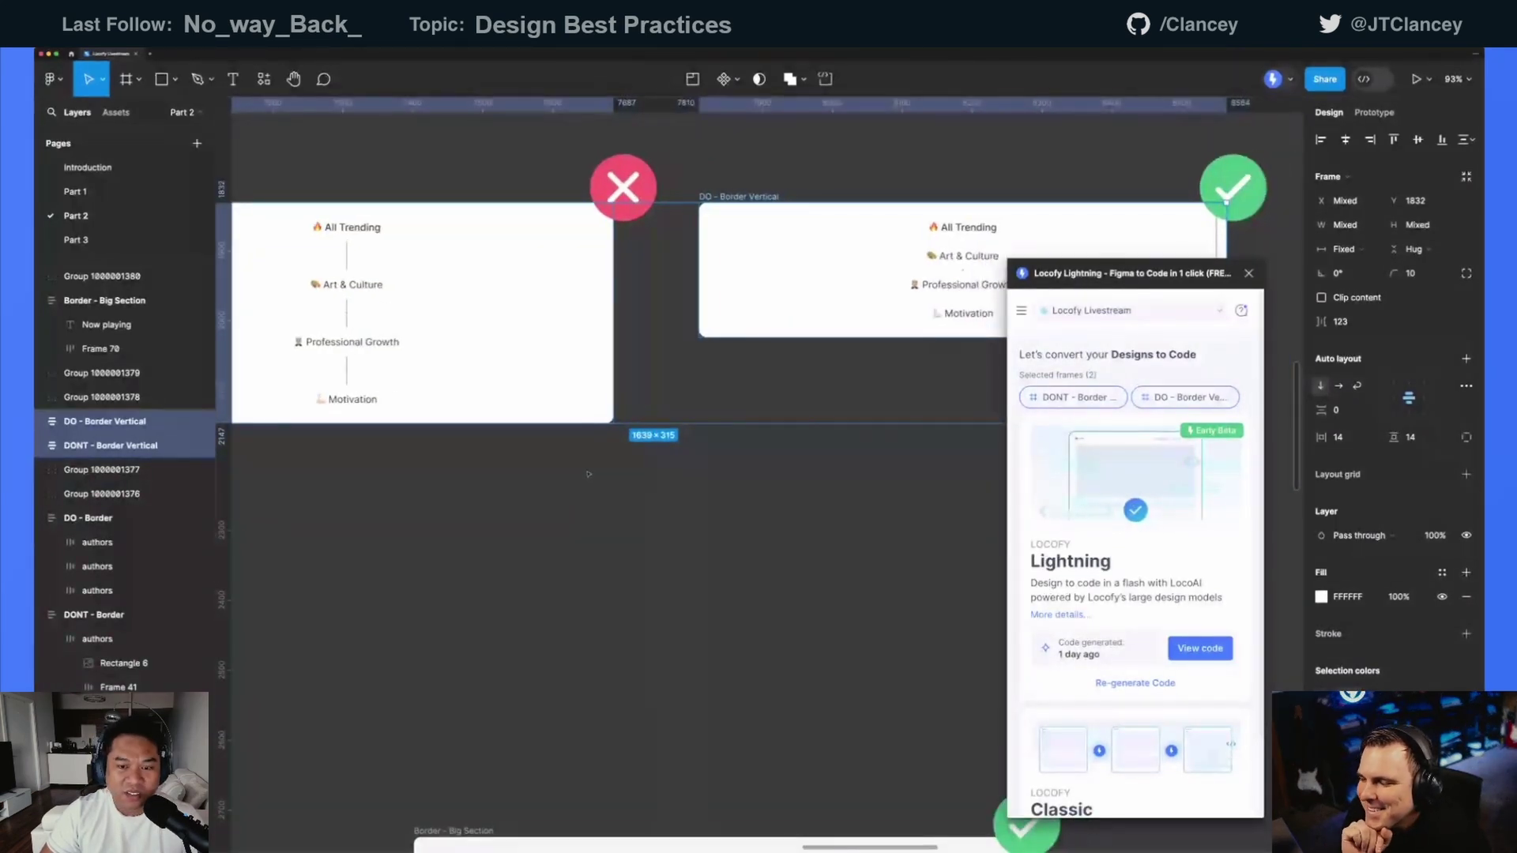
pyautogui.hscroll(-3, 589, 474)
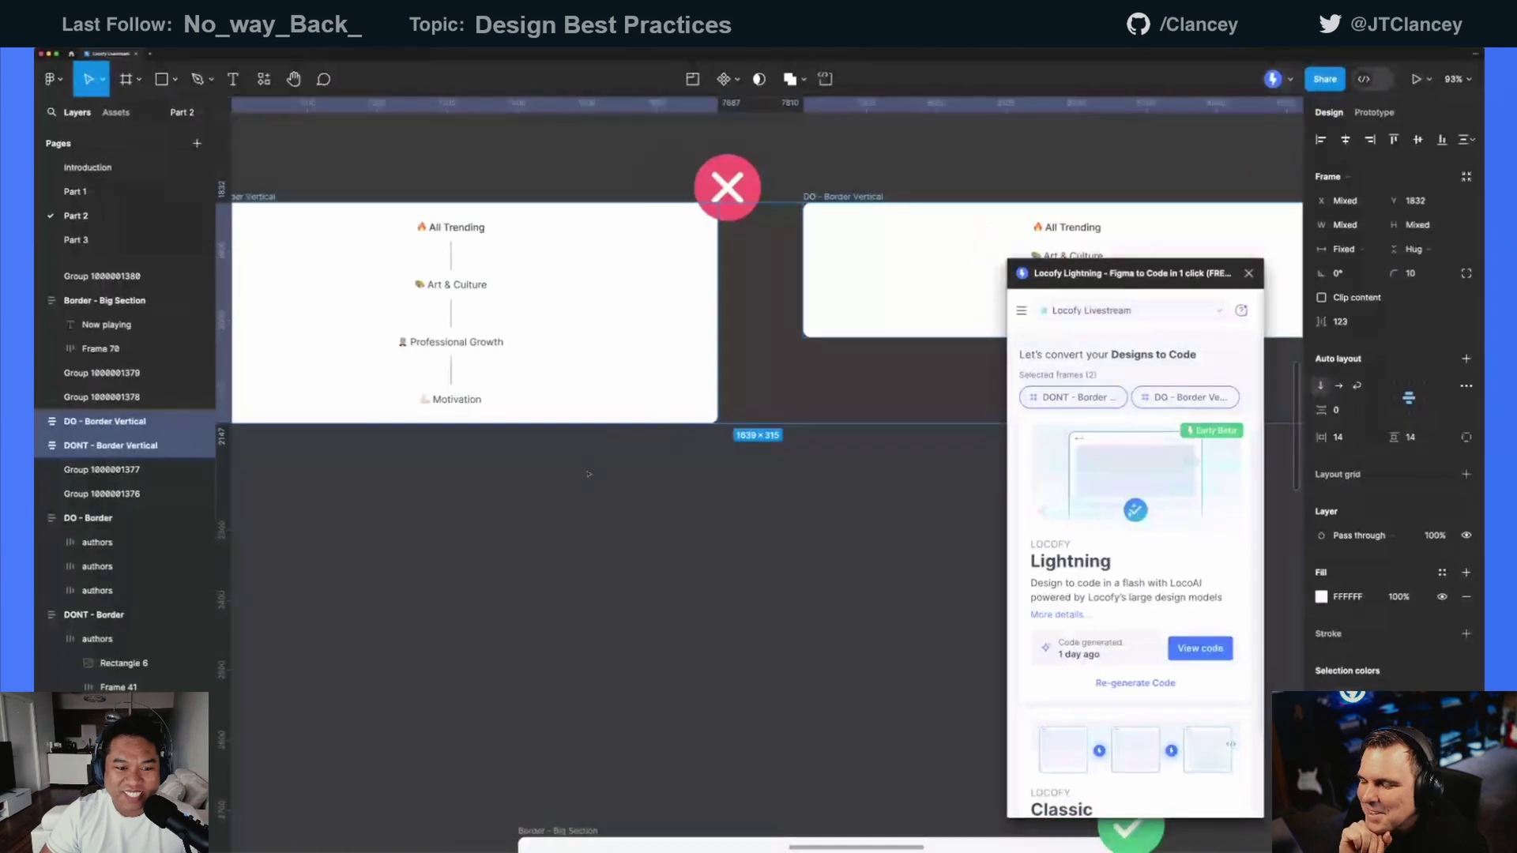
pyautogui.scroll(-2, 588, 475)
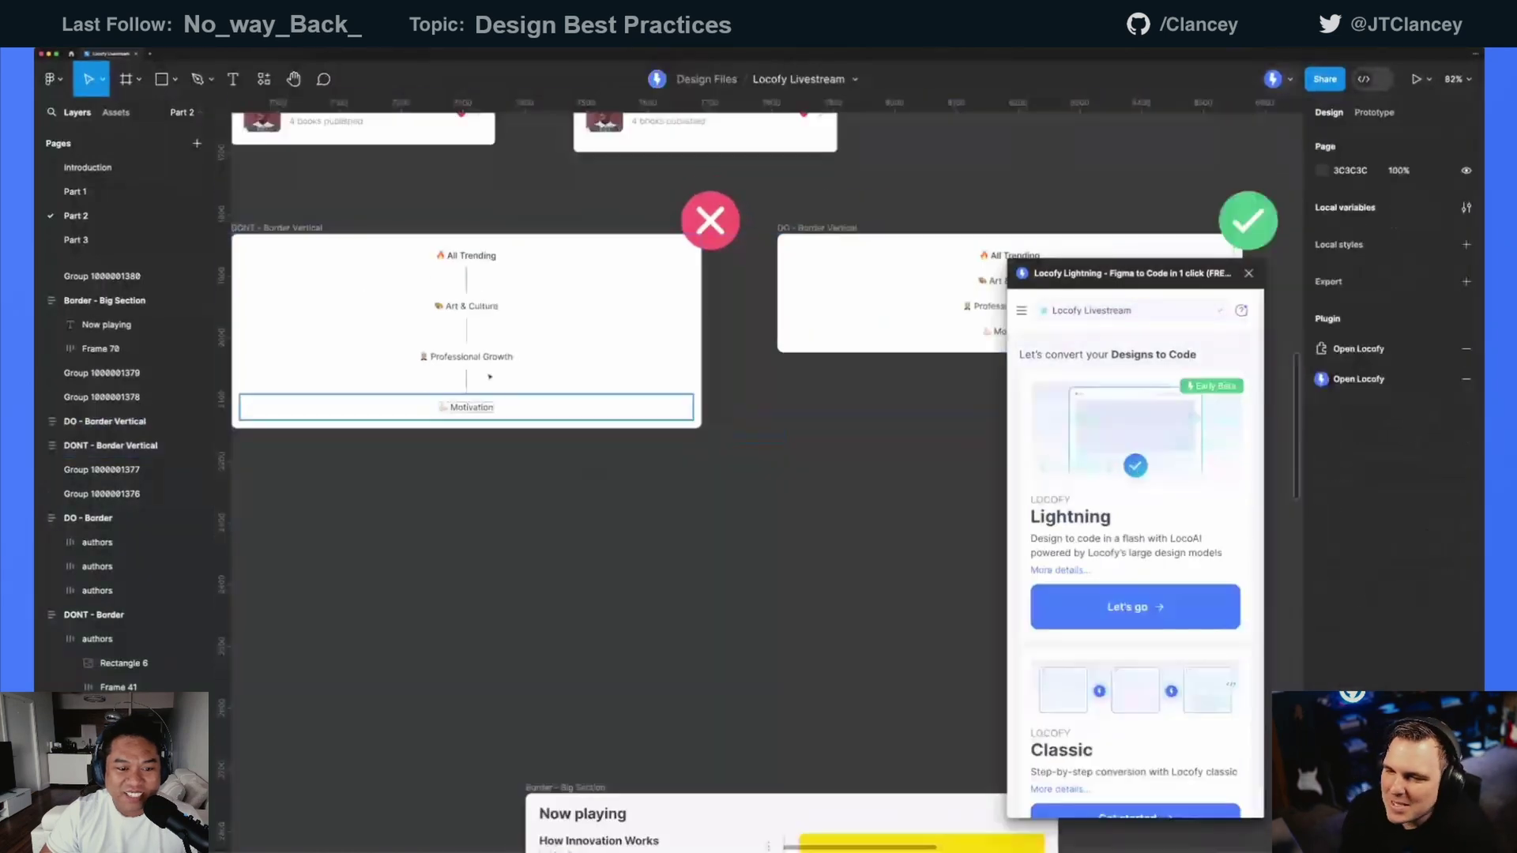
pyautogui.click(466, 281)
pyautogui.keyDown('shift'); pyautogui.click(466, 328); pyautogui.keyUp('shift')
pyautogui.keyDown('shift'); pyautogui.click(466, 383); pyautogui.keyUp('shift')
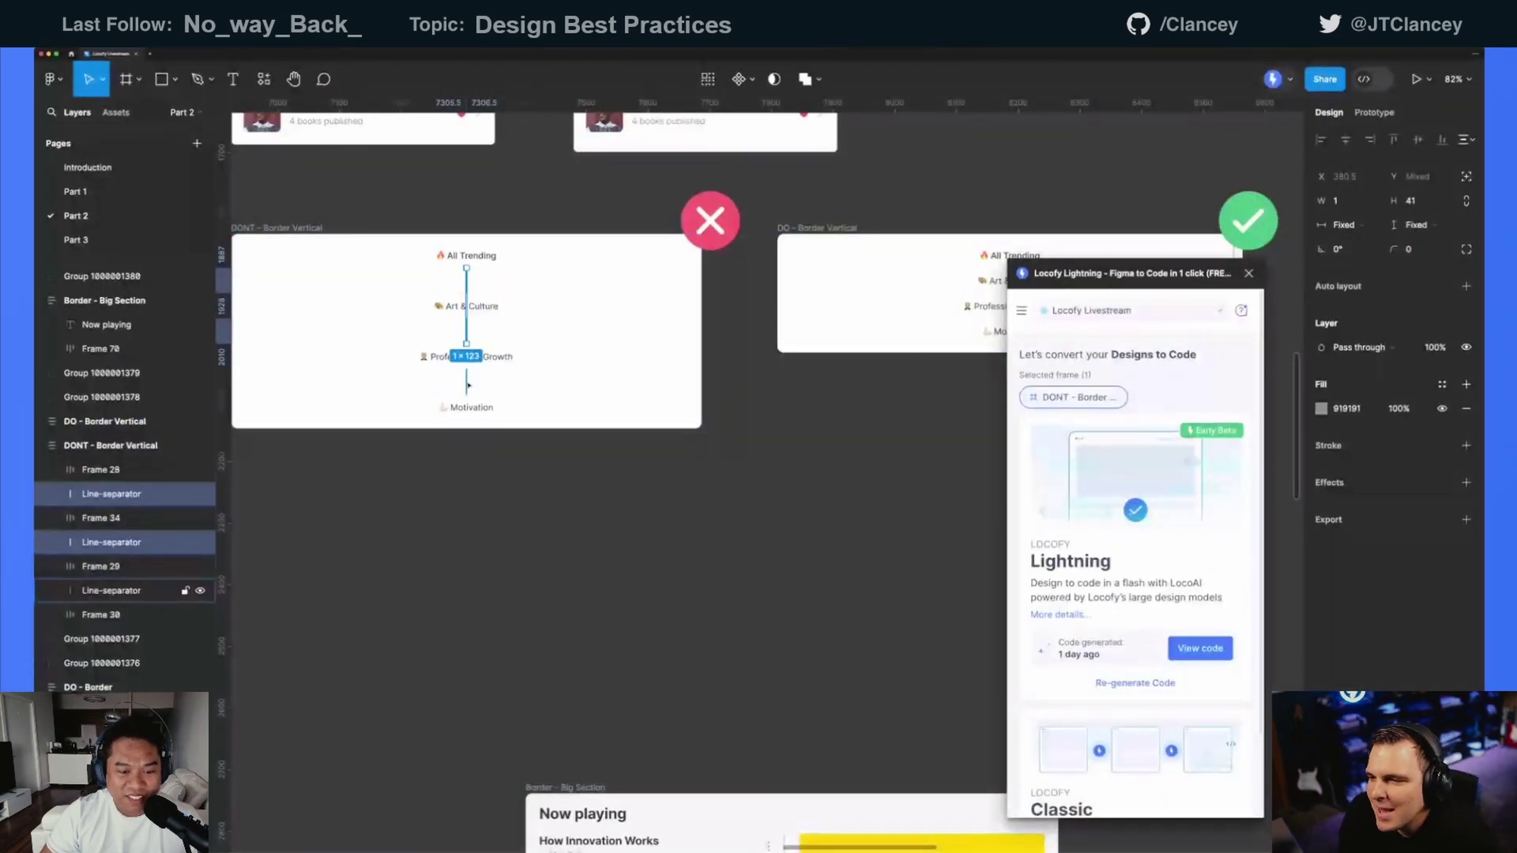
pyautogui.click(666, 466)
pyautogui.hscroll(-3, 665, 466)
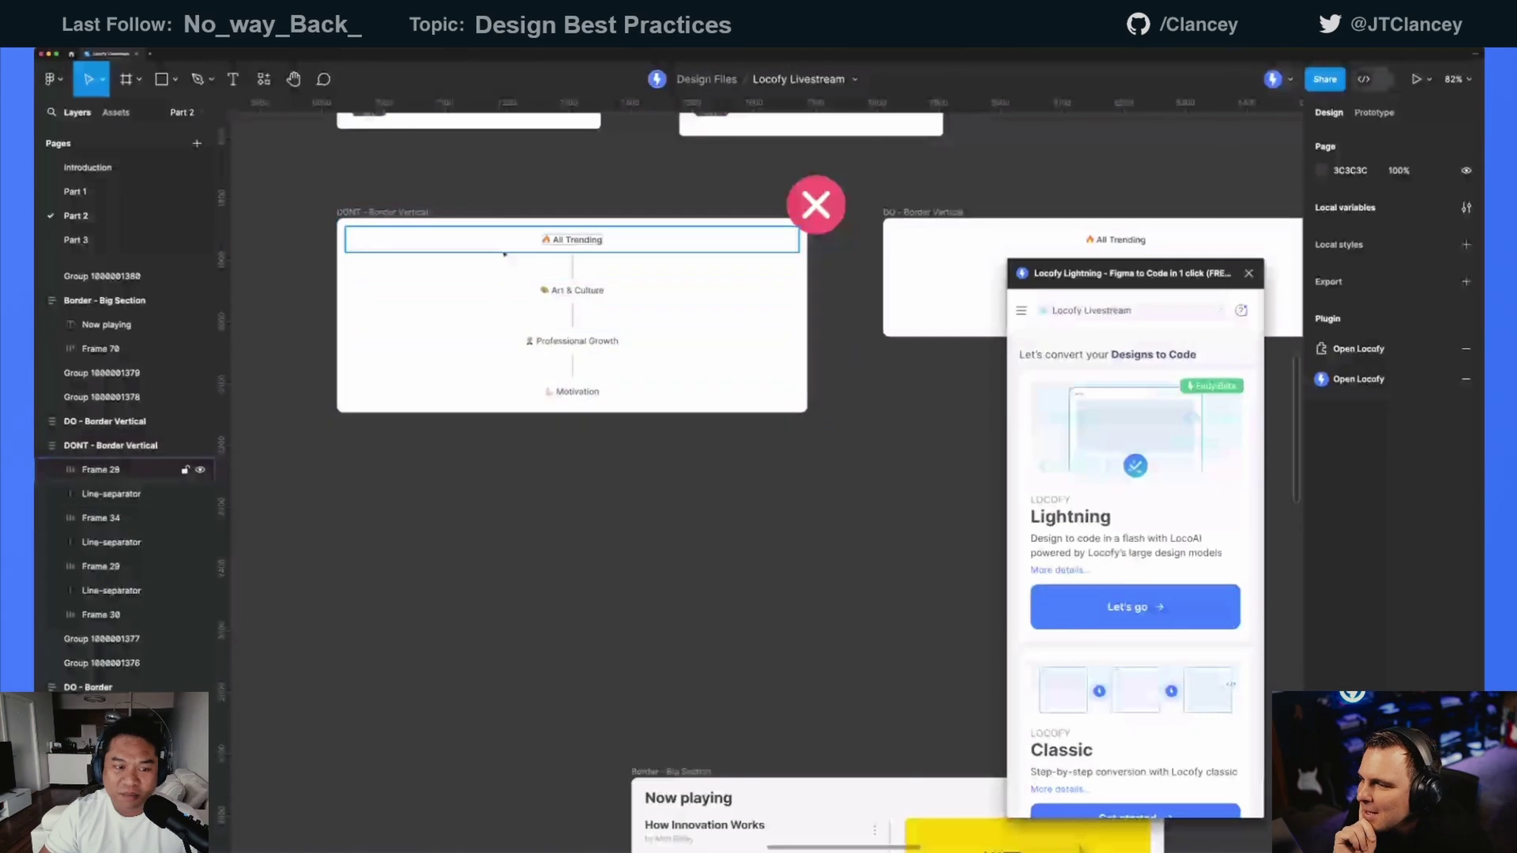
# - Inspect the Art & Culture and Professional Growth item frames between the separator lines in the DONT - Border Vertical frame
pyautogui.click(588, 290)
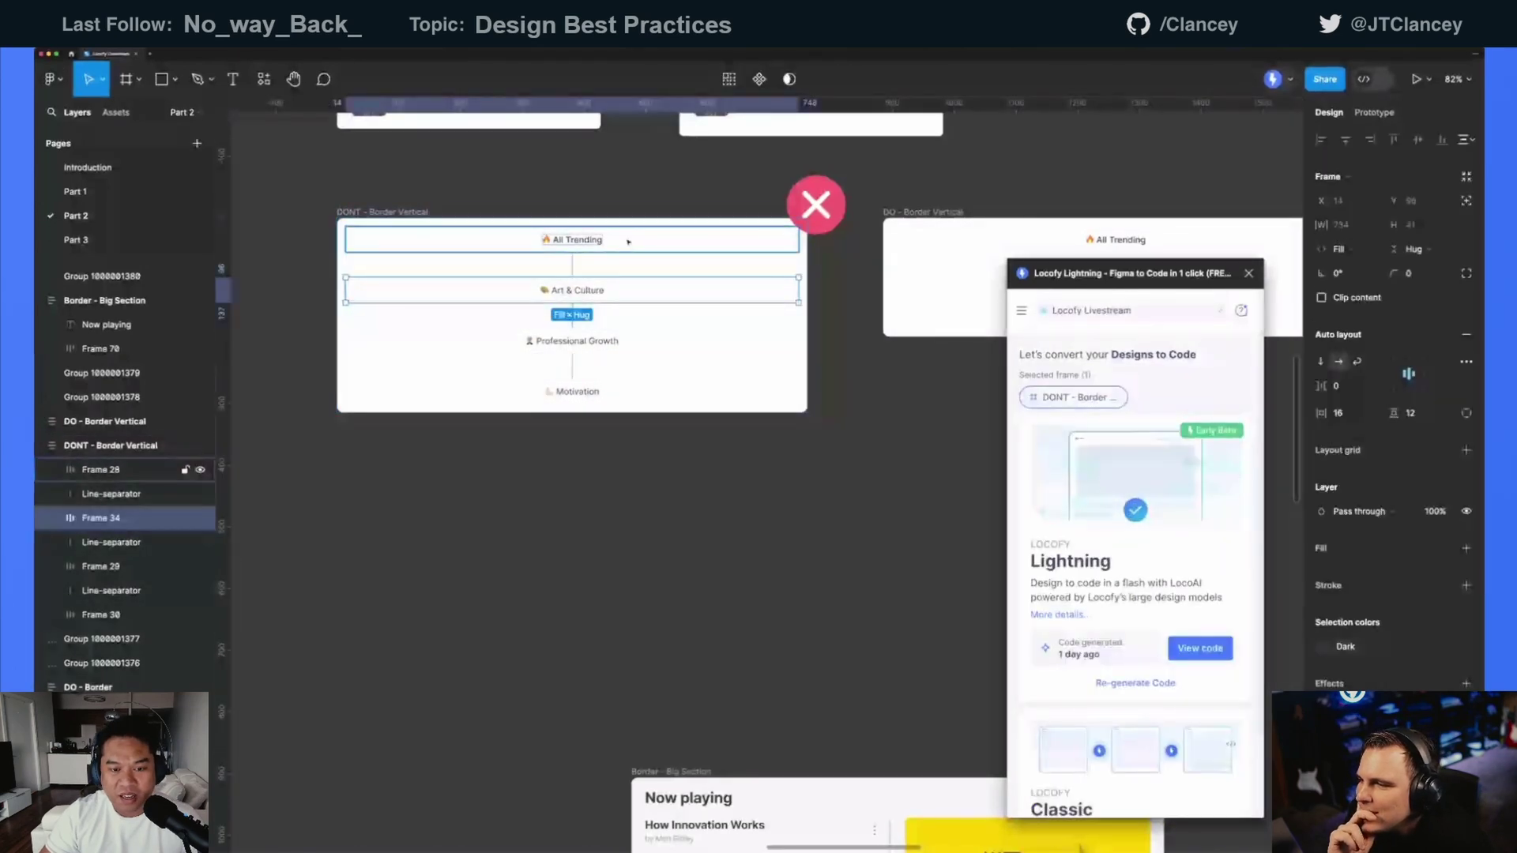
pyautogui.click(613, 336)
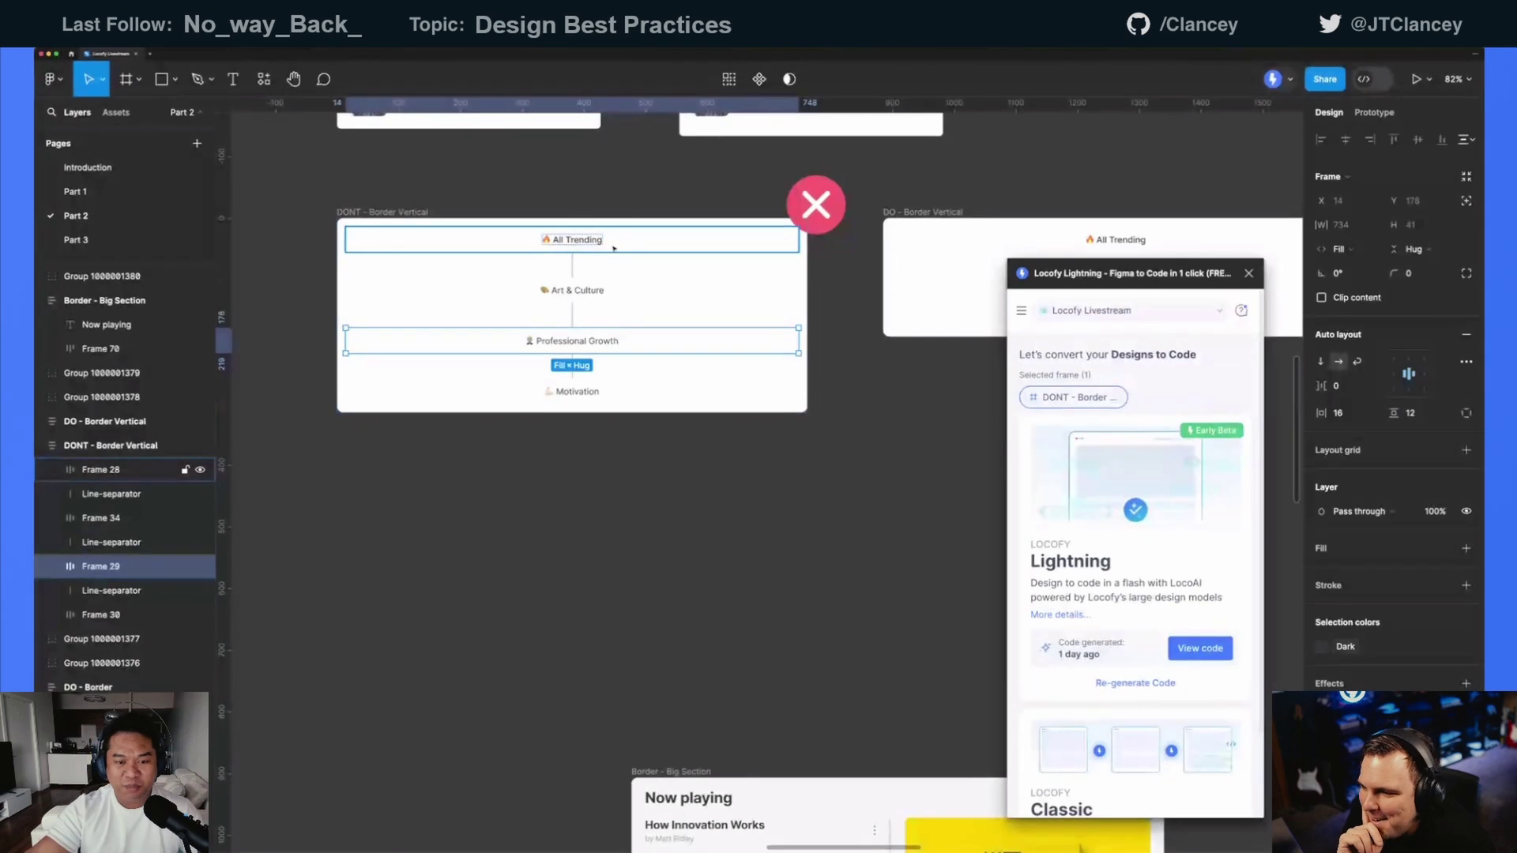
pyautogui.click(570, 286)
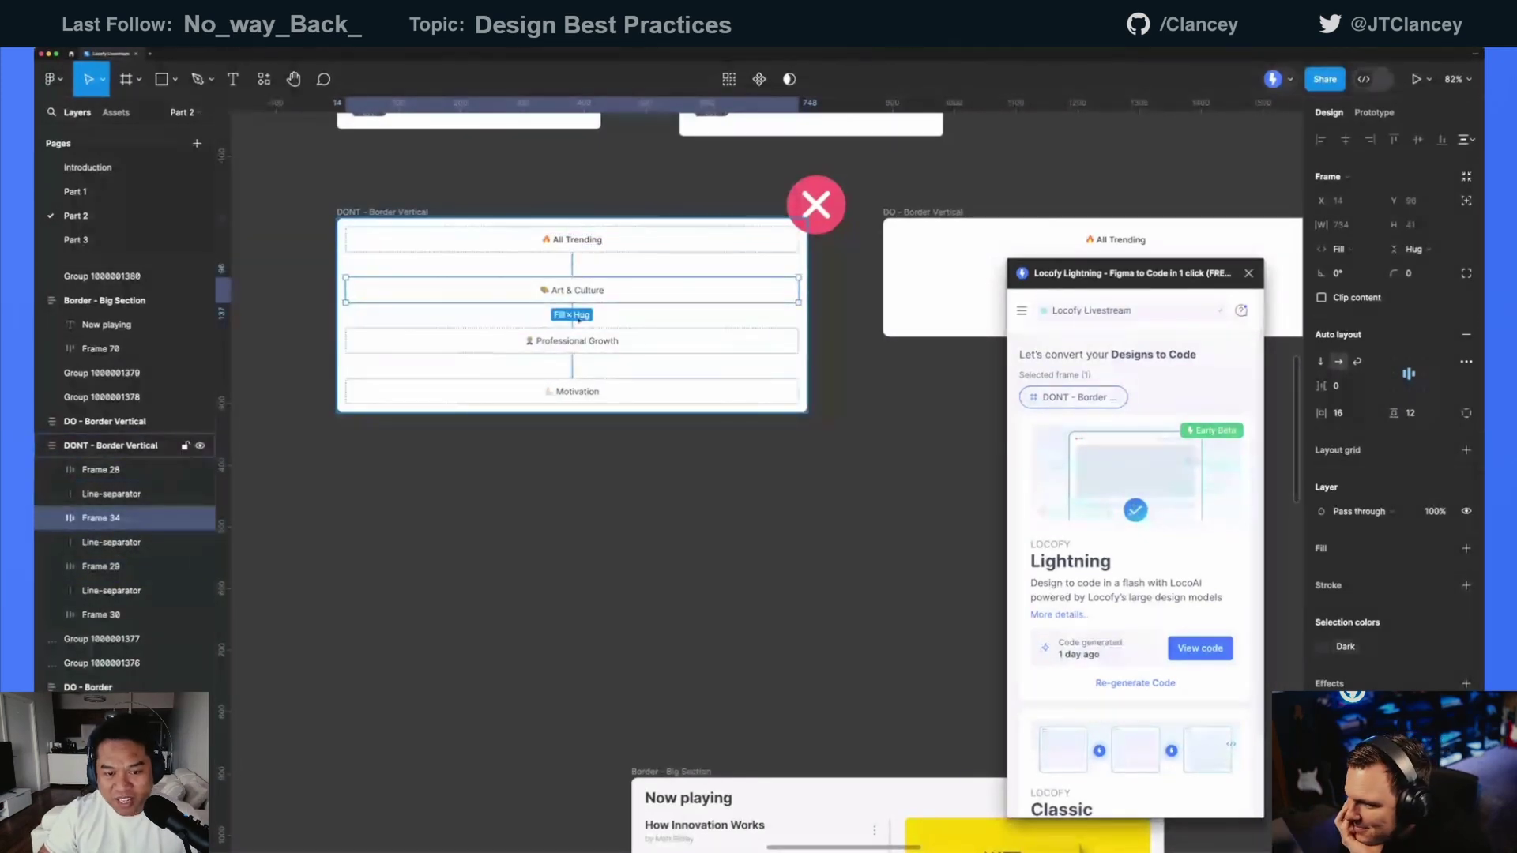
pyautogui.click(577, 426)
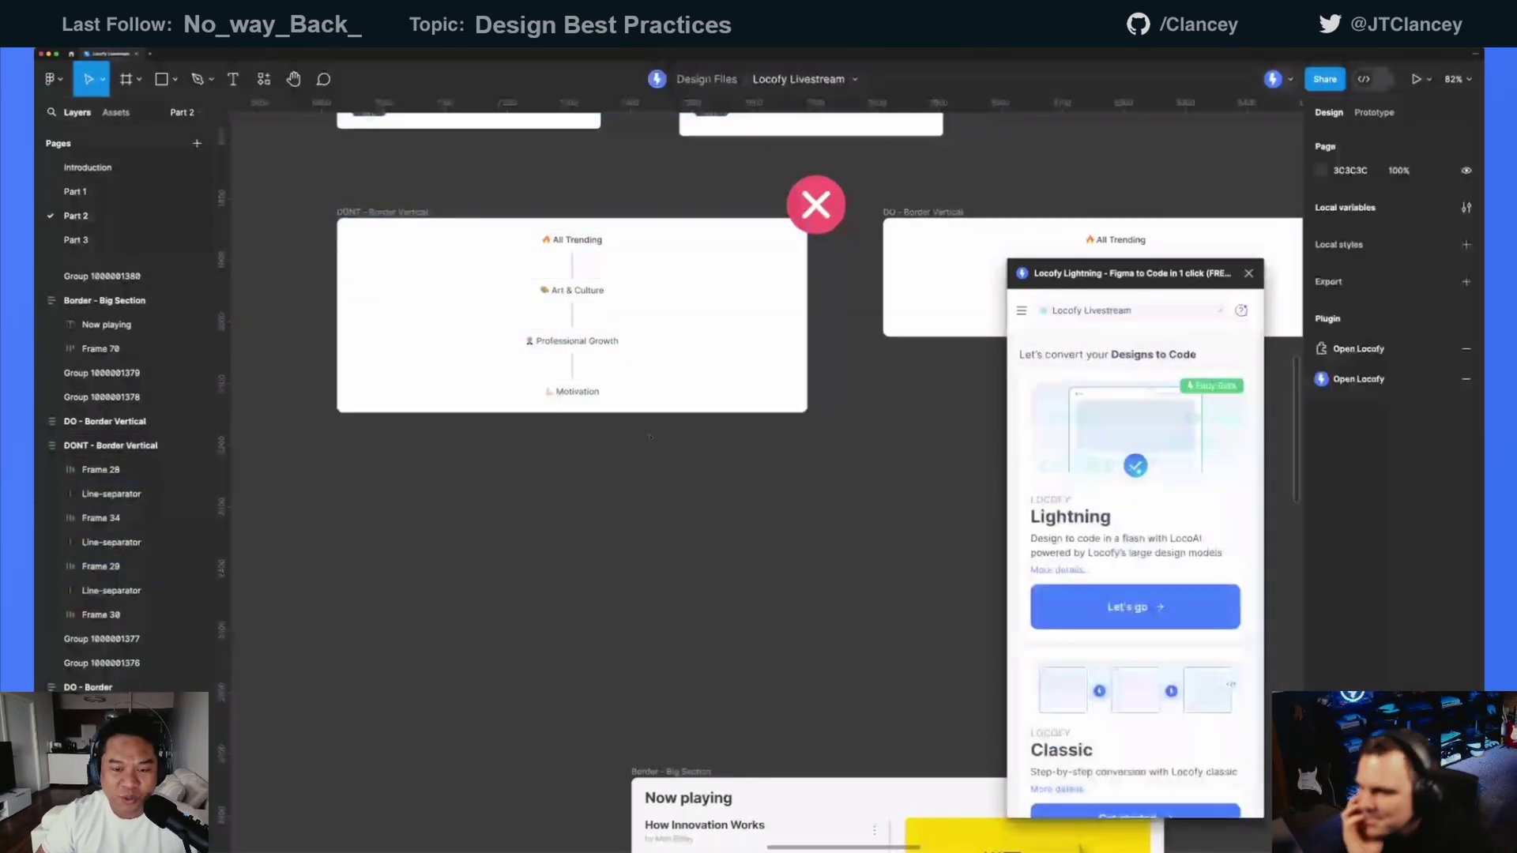
# - Examine the border strokes on the All Trending, Art & Culture and Professional Growth item frames in the DO - Border Vertical frame
pyautogui.hscroll(4, 604, 419)
pyautogui.hscroll(2, 633, 414)
pyautogui.click(656, 298)
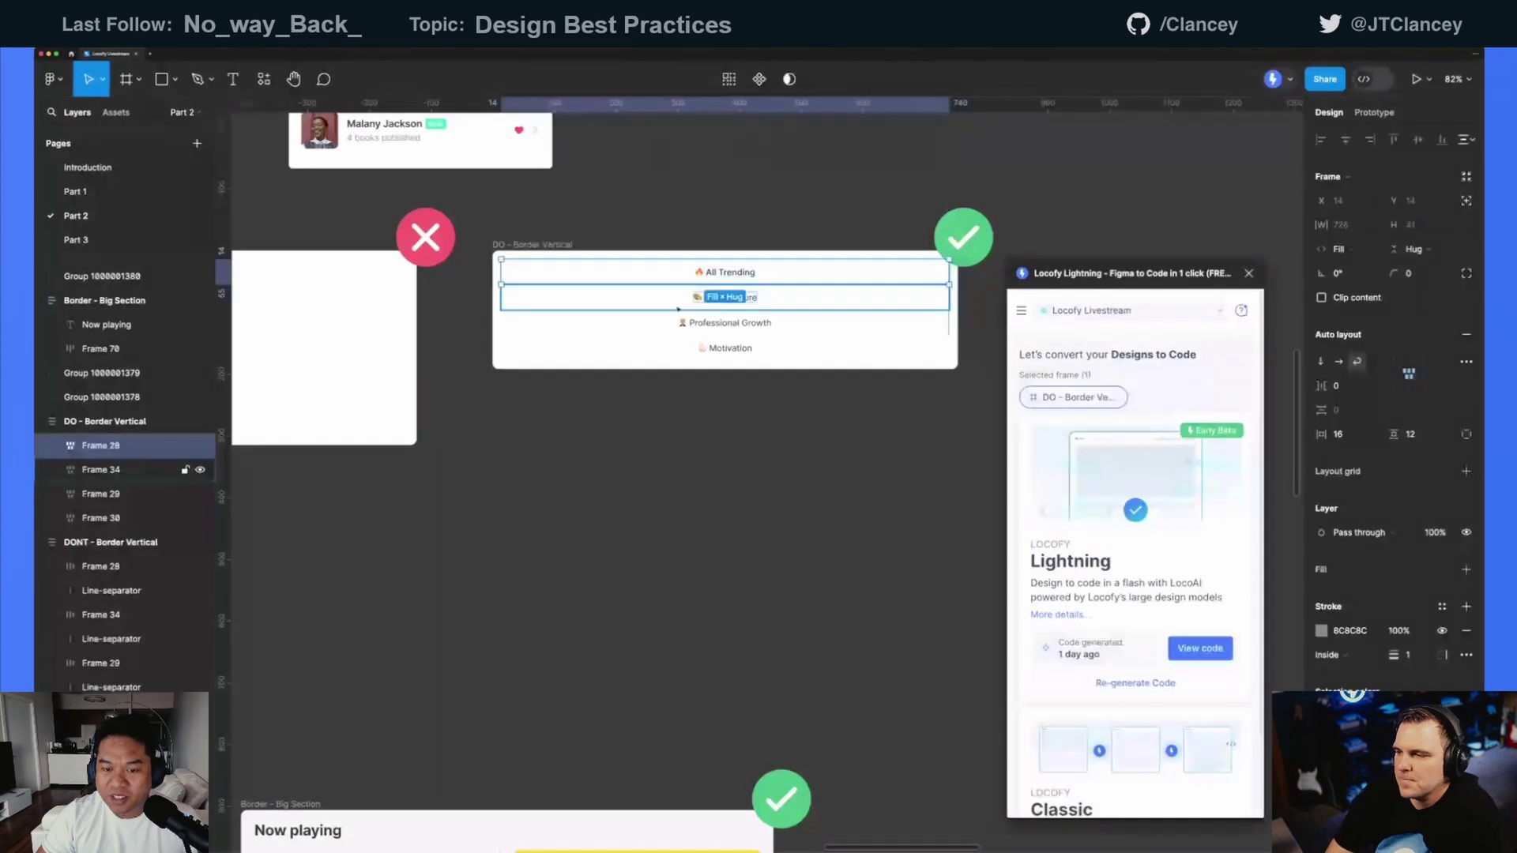
pyautogui.keyDown('shift'); pyautogui.click(663, 322); pyautogui.keyUp('shift')
pyautogui.click(677, 352)
pyautogui.scroll(5, 932, 284)
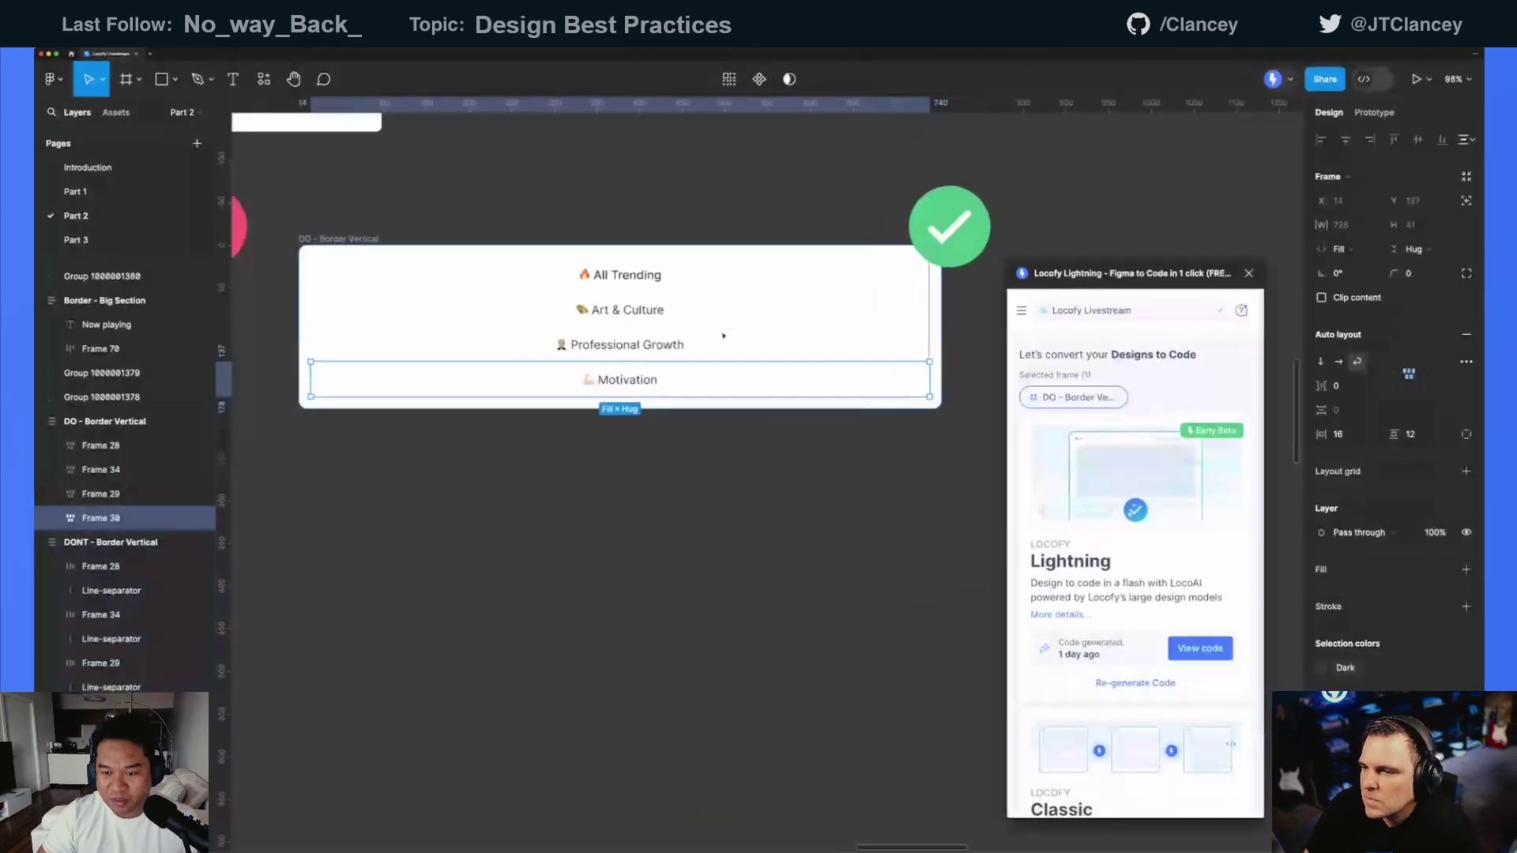
pyautogui.click(960, 272)
pyautogui.keyDown('shift'); pyautogui.click(909, 308); pyautogui.keyUp('shift')
pyautogui.keyDown('shift'); pyautogui.click(902, 339); pyautogui.keyUp('shift')
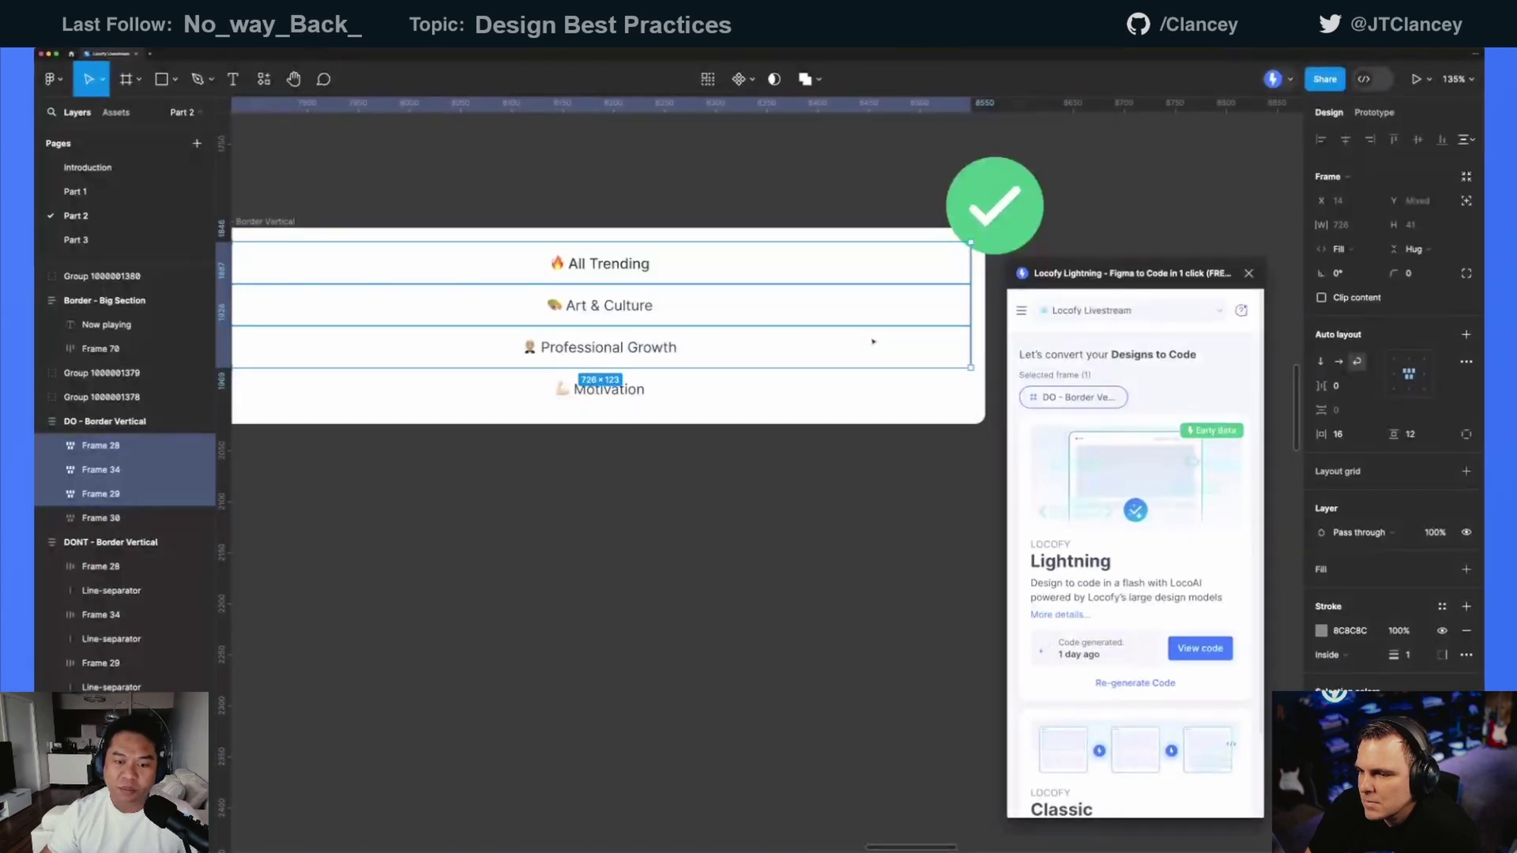
pyautogui.scroll(-5, 815, 446)
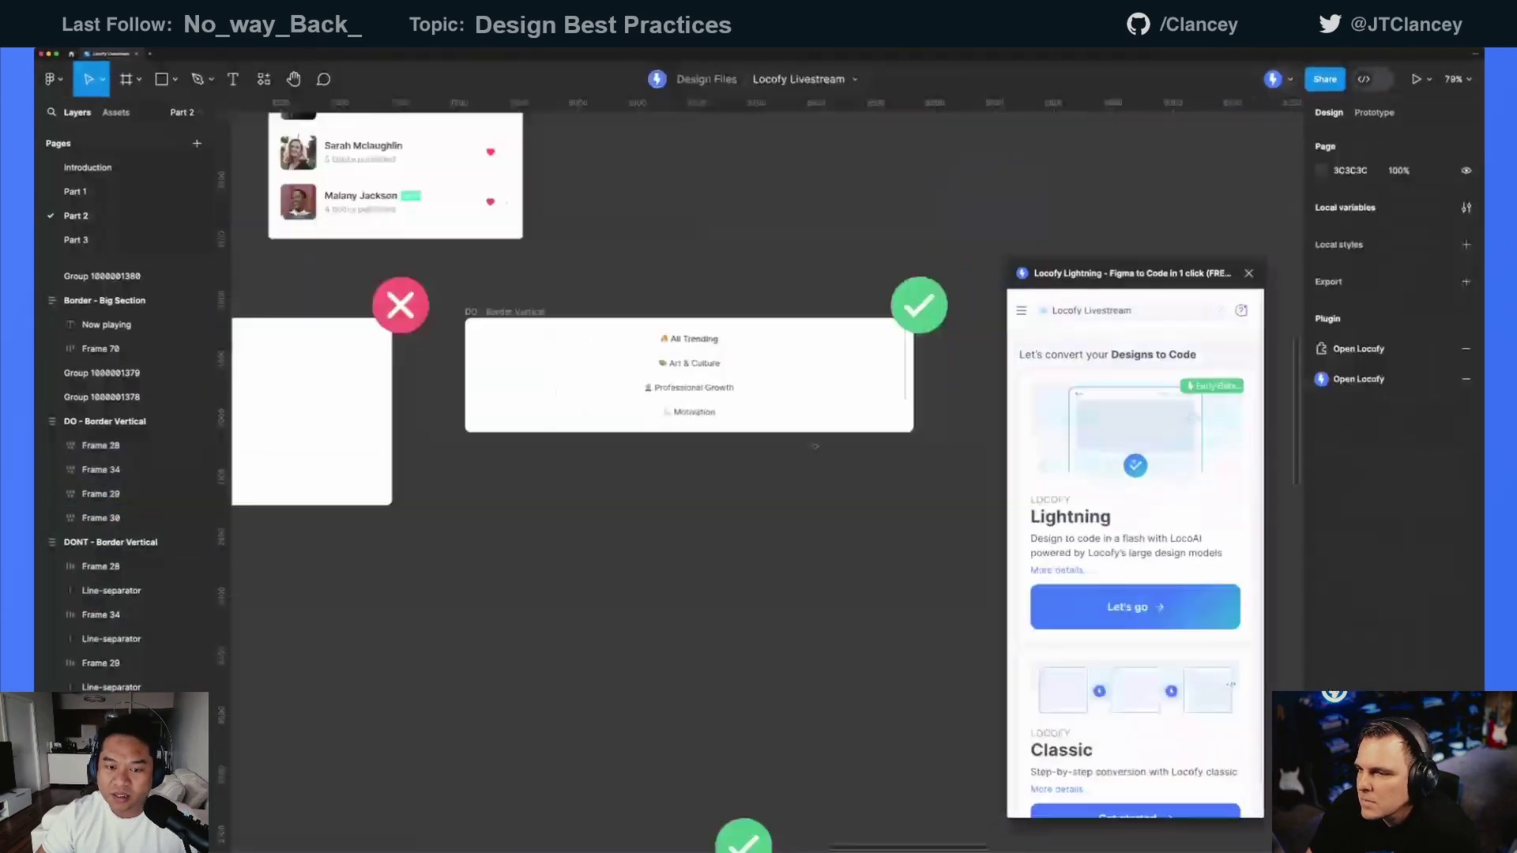
# - Undo the vertical auto layout switch on both the DONT and DO Border Vertical frames
pyautogui.press('super+z')
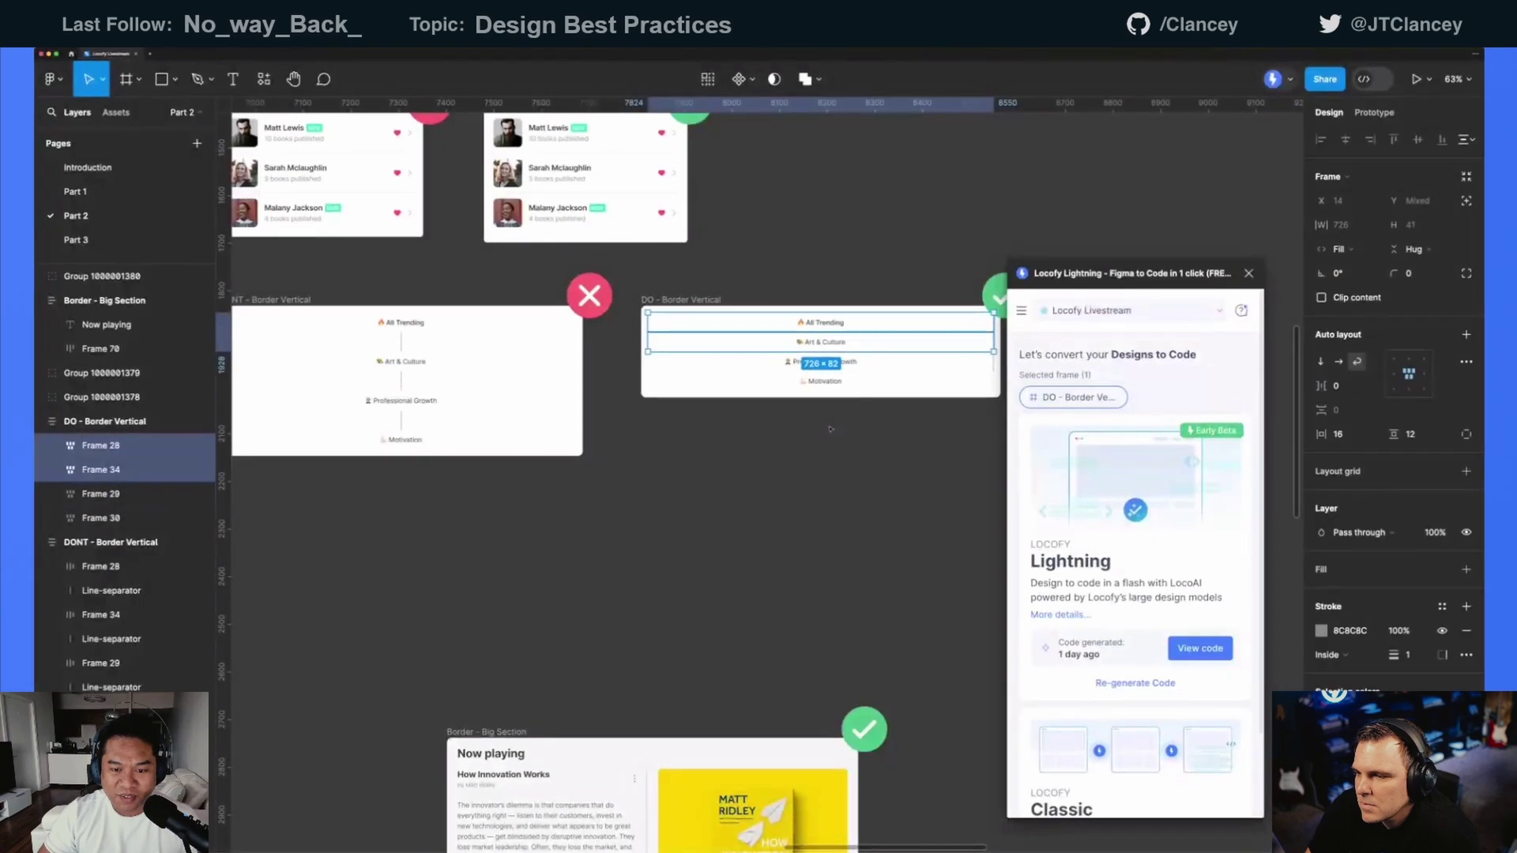
pyautogui.press('super+z')
pyautogui.press('super+z')
pyautogui.press('super+z')
pyautogui.press('super+z')
pyautogui.press('super+z')
pyautogui.press('super+z')
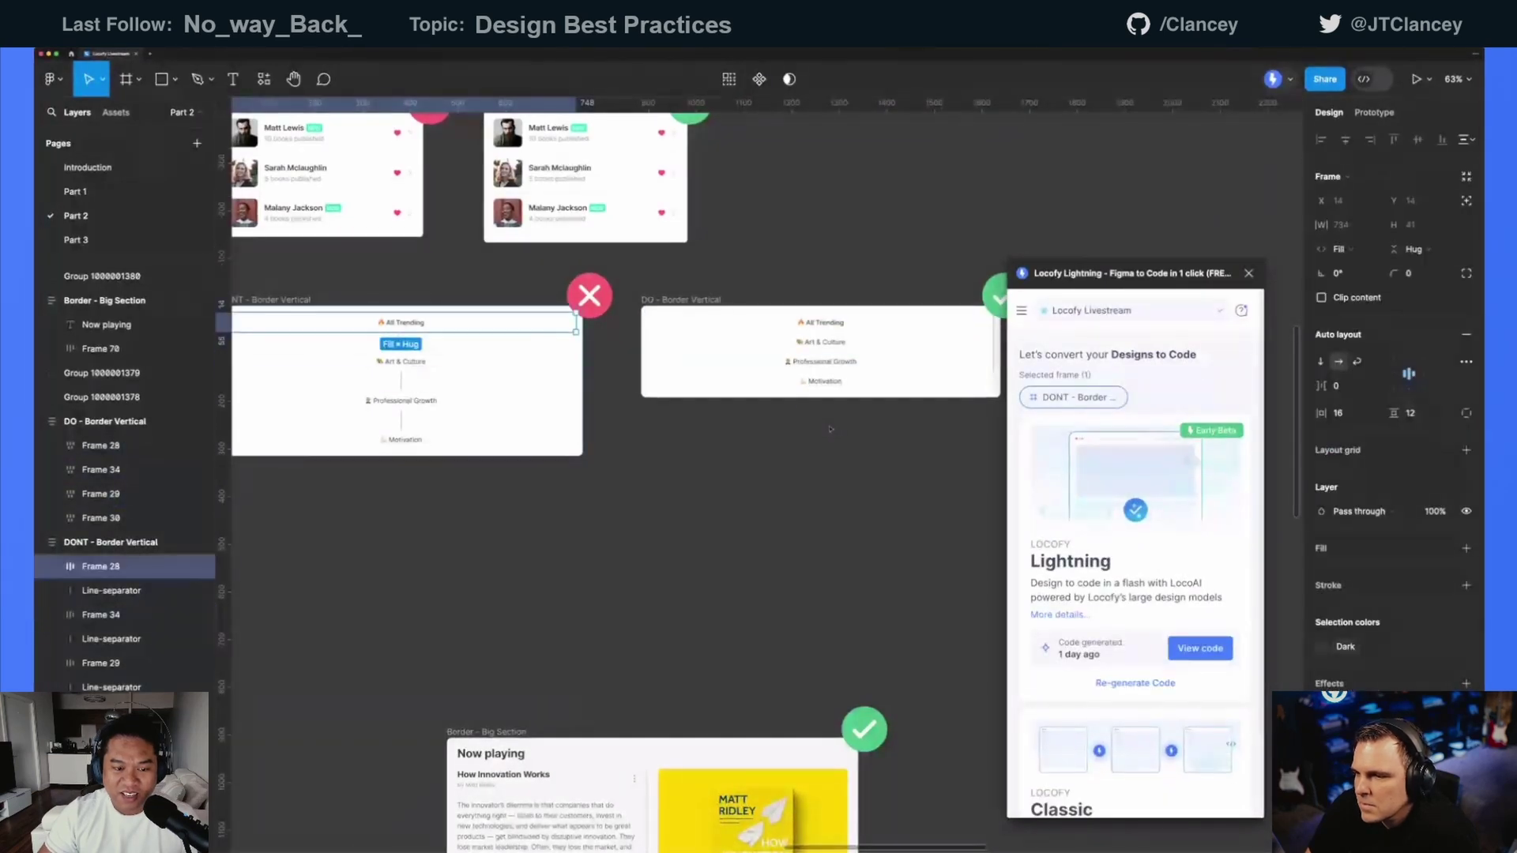
pyautogui.press('super+z')
pyautogui.press('super+z')
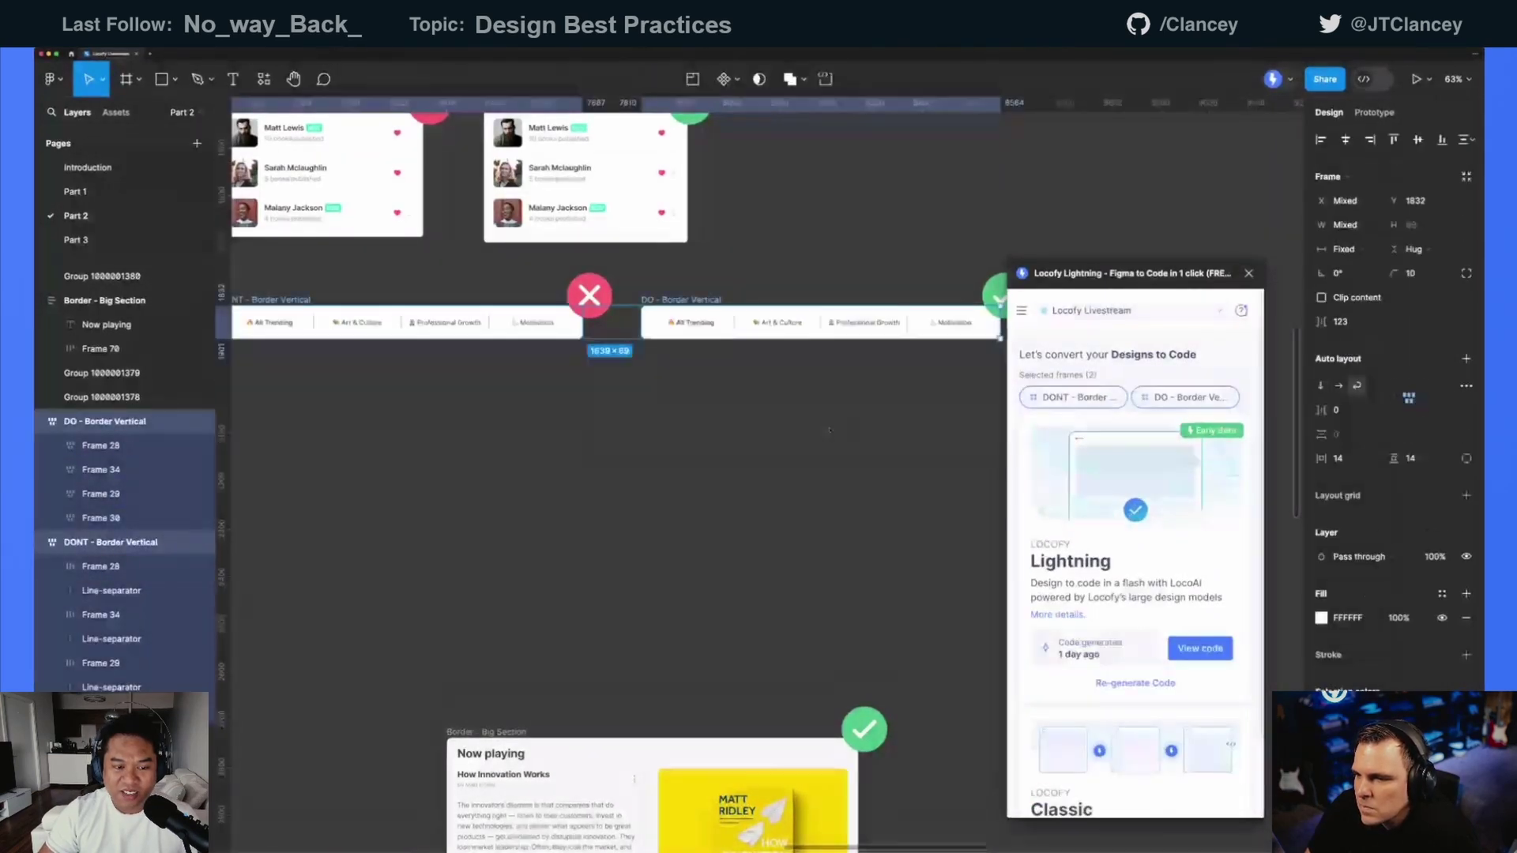
# - Undo the move of the Border - Big Section frame and its check mark
pyautogui.scroll(-4, 723, 312)
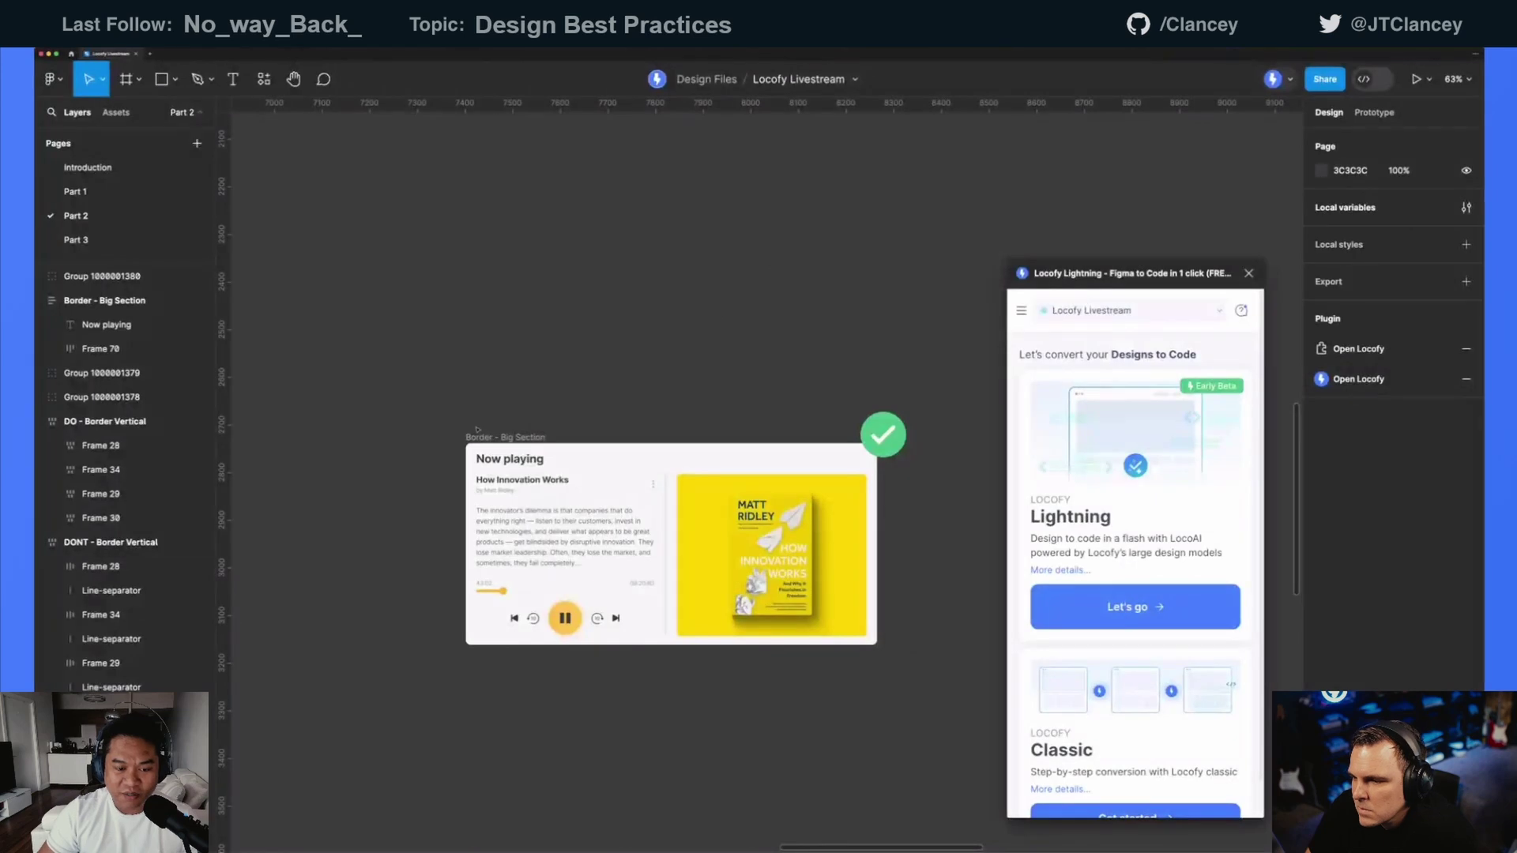
pyautogui.press('super+z')
pyautogui.scroll(-2, 723, 312)
pyautogui.scroll(-2, 711, 355)
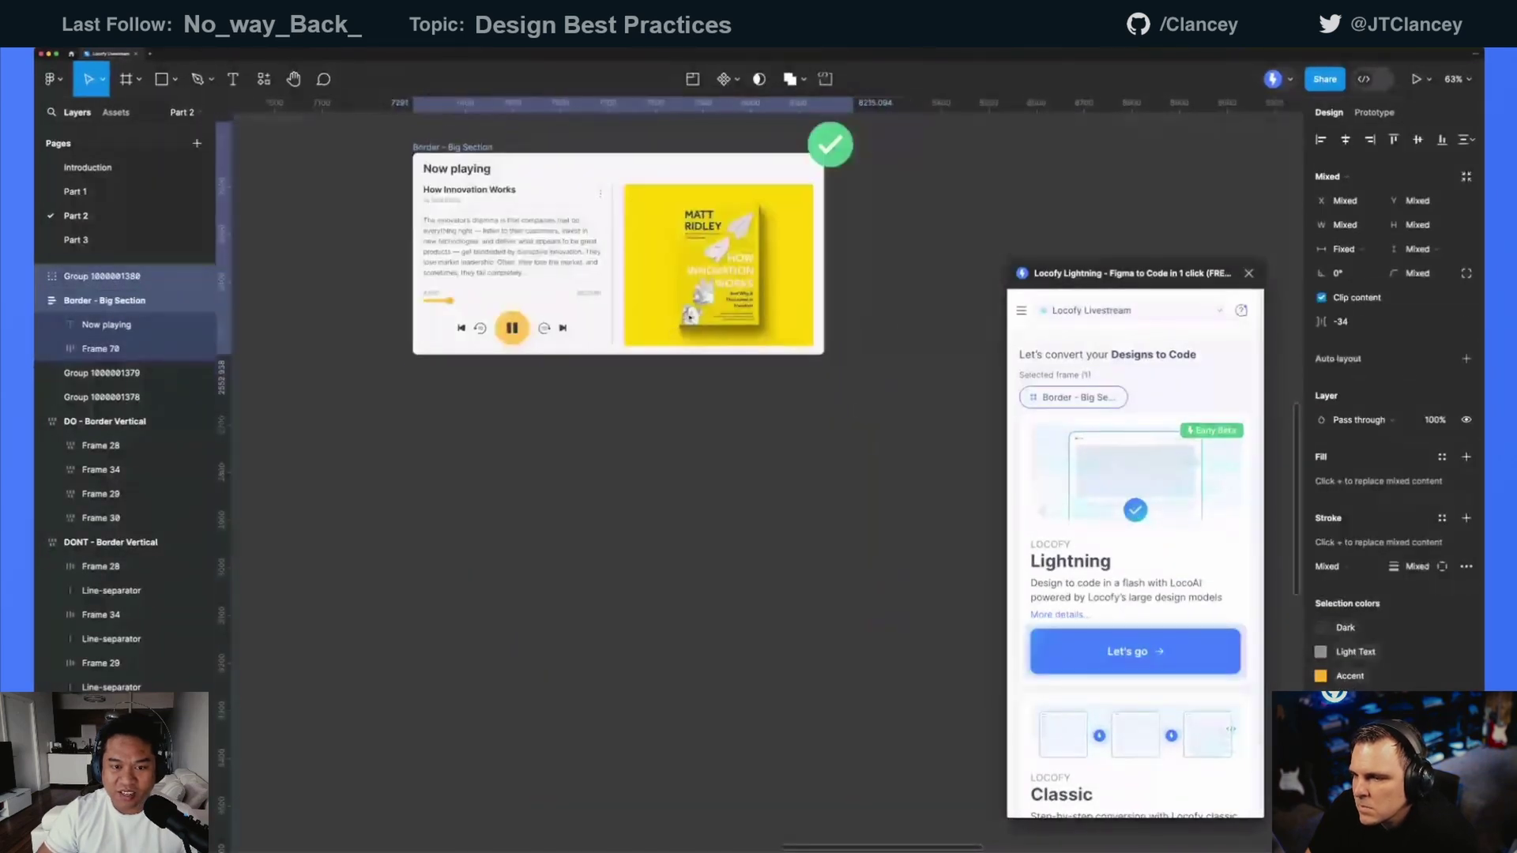
pyautogui.scroll(6, 711, 356)
pyautogui.scroll(2, 702, 544)
pyautogui.scroll(1, 701, 544)
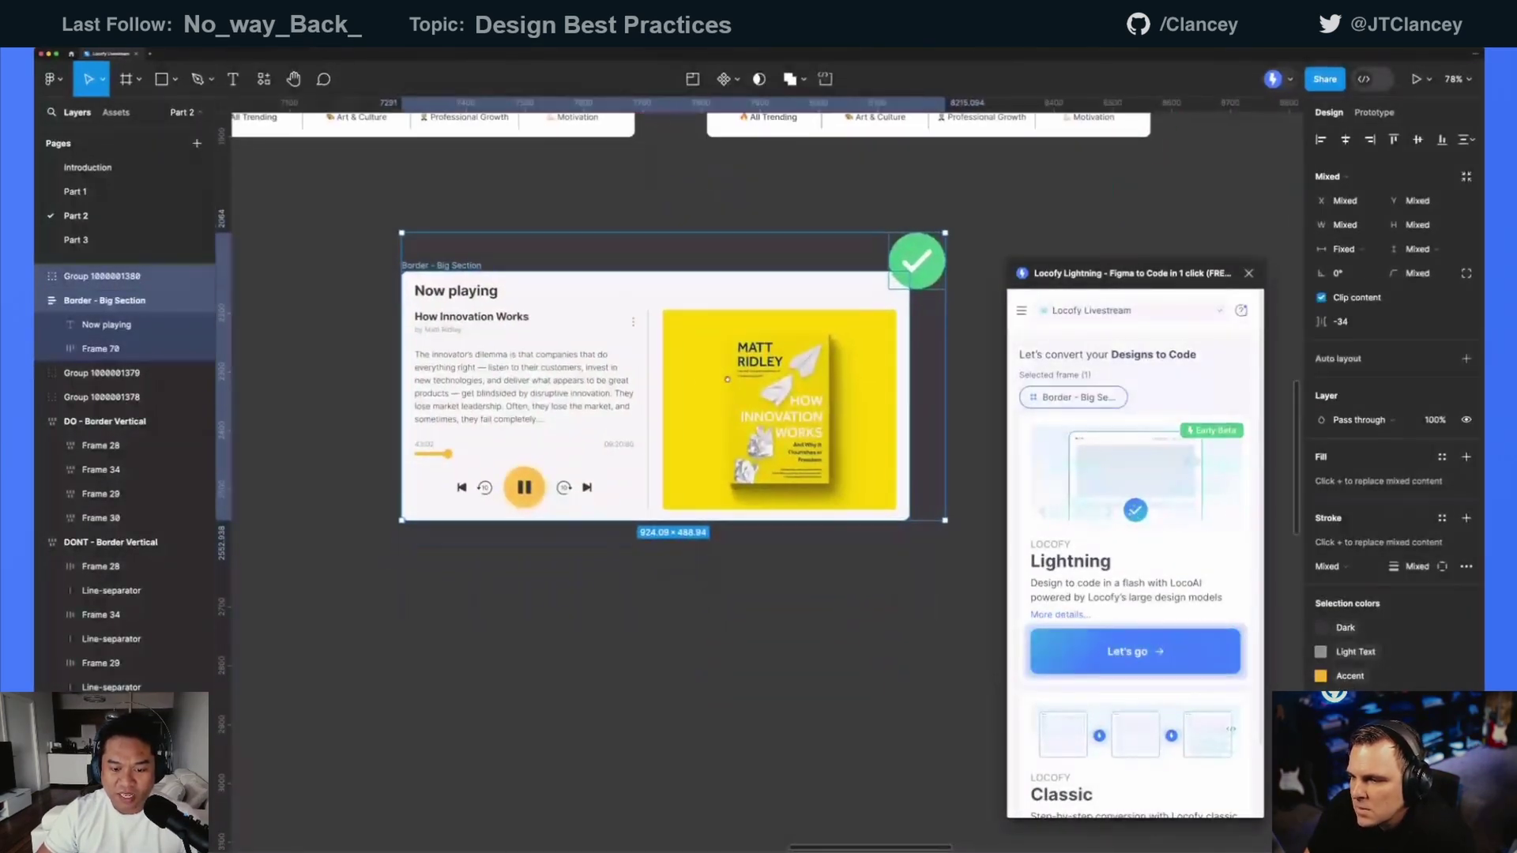
# - Inspect the bordered text frame beside the book cover in Border - Big Section and undo the trial drag made there
pyautogui.click(510, 320)
pyautogui.doubleClick(511, 320)
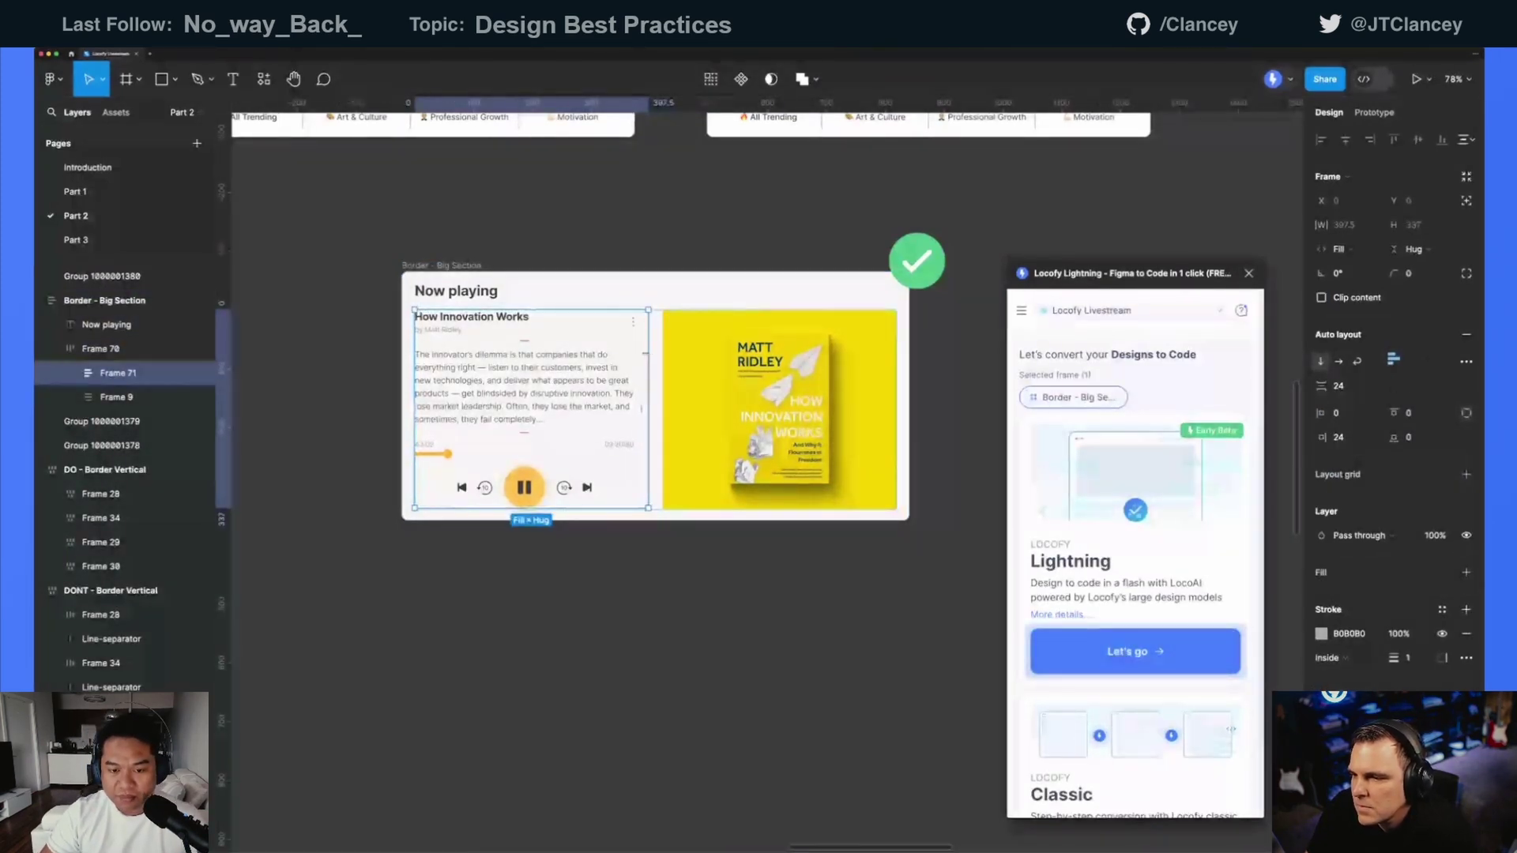
pyautogui.click(908, 271)
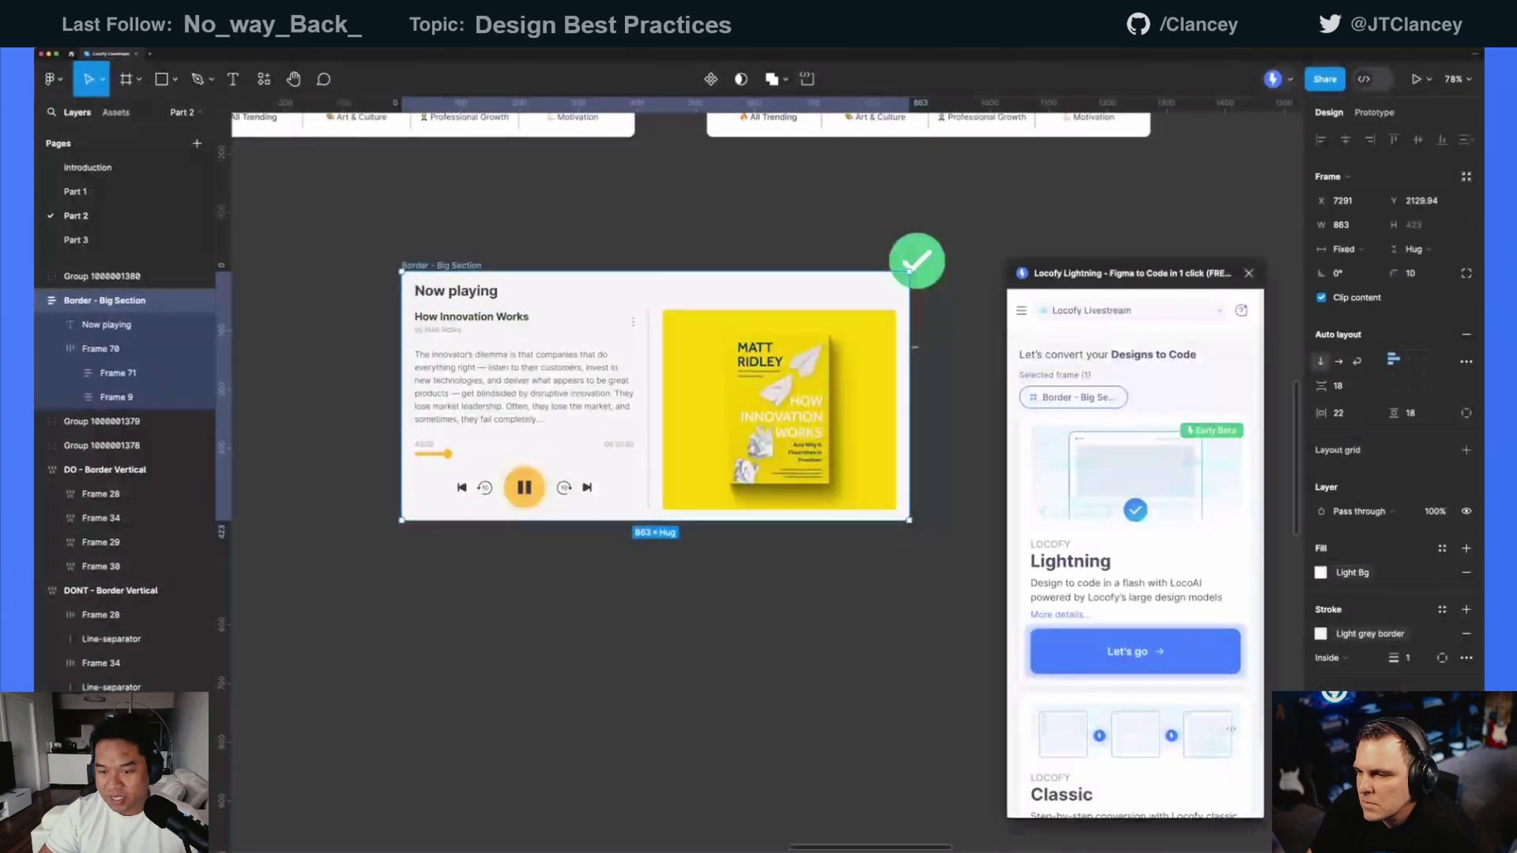
pyautogui.moveTo(818, 351); pyautogui.dragTo(860, 359)
pyautogui.press('super+z')
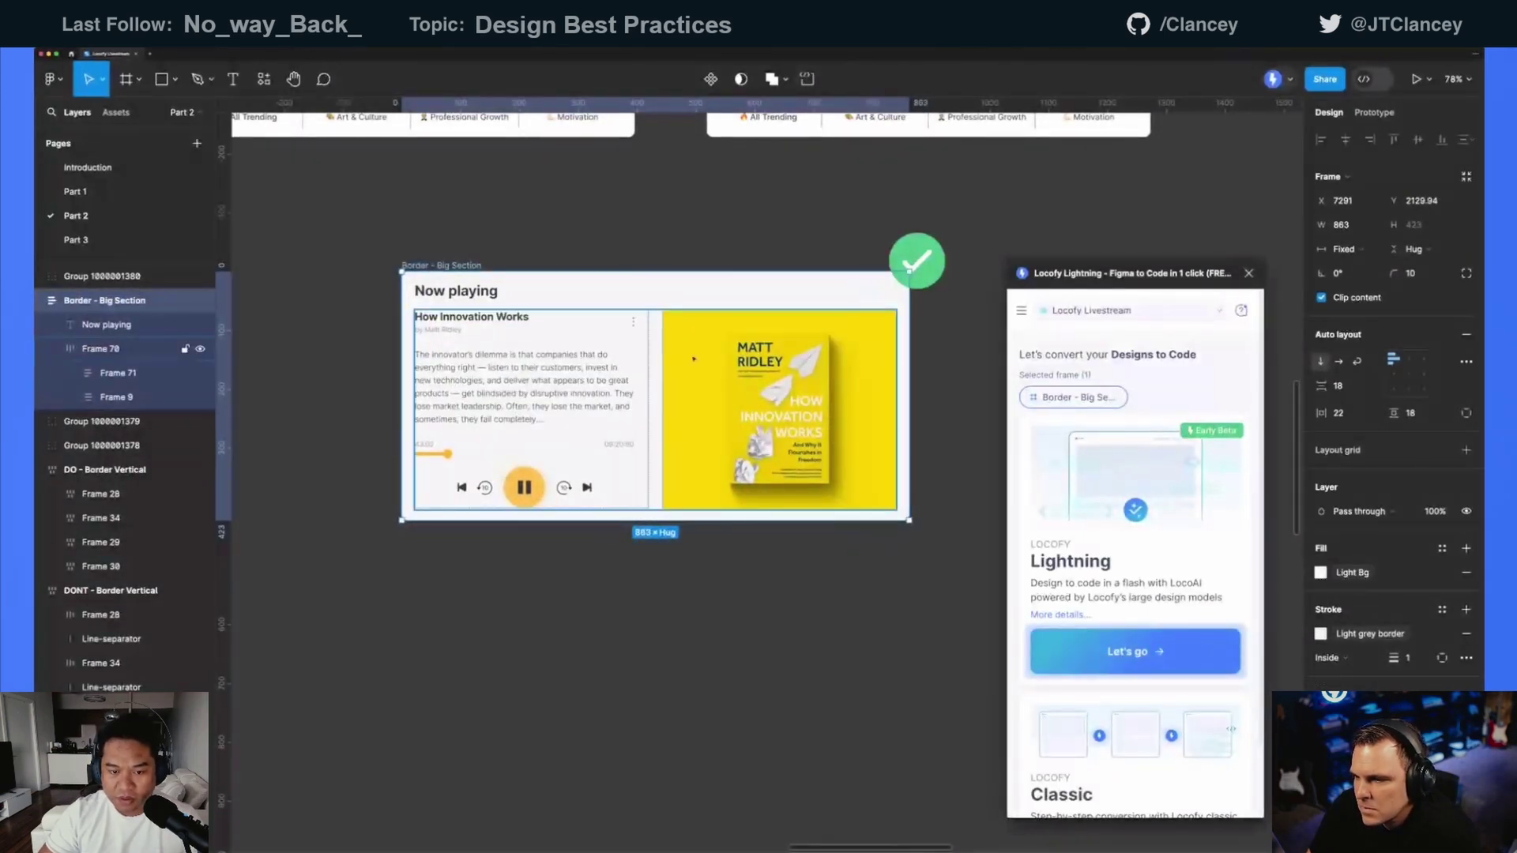
# - Stack the text and book cover in Border - Big Section using vertical auto layout on Frame 70, and inspect the text frame's border
pyautogui.click(696, 356)
pyautogui.click(1318, 361)
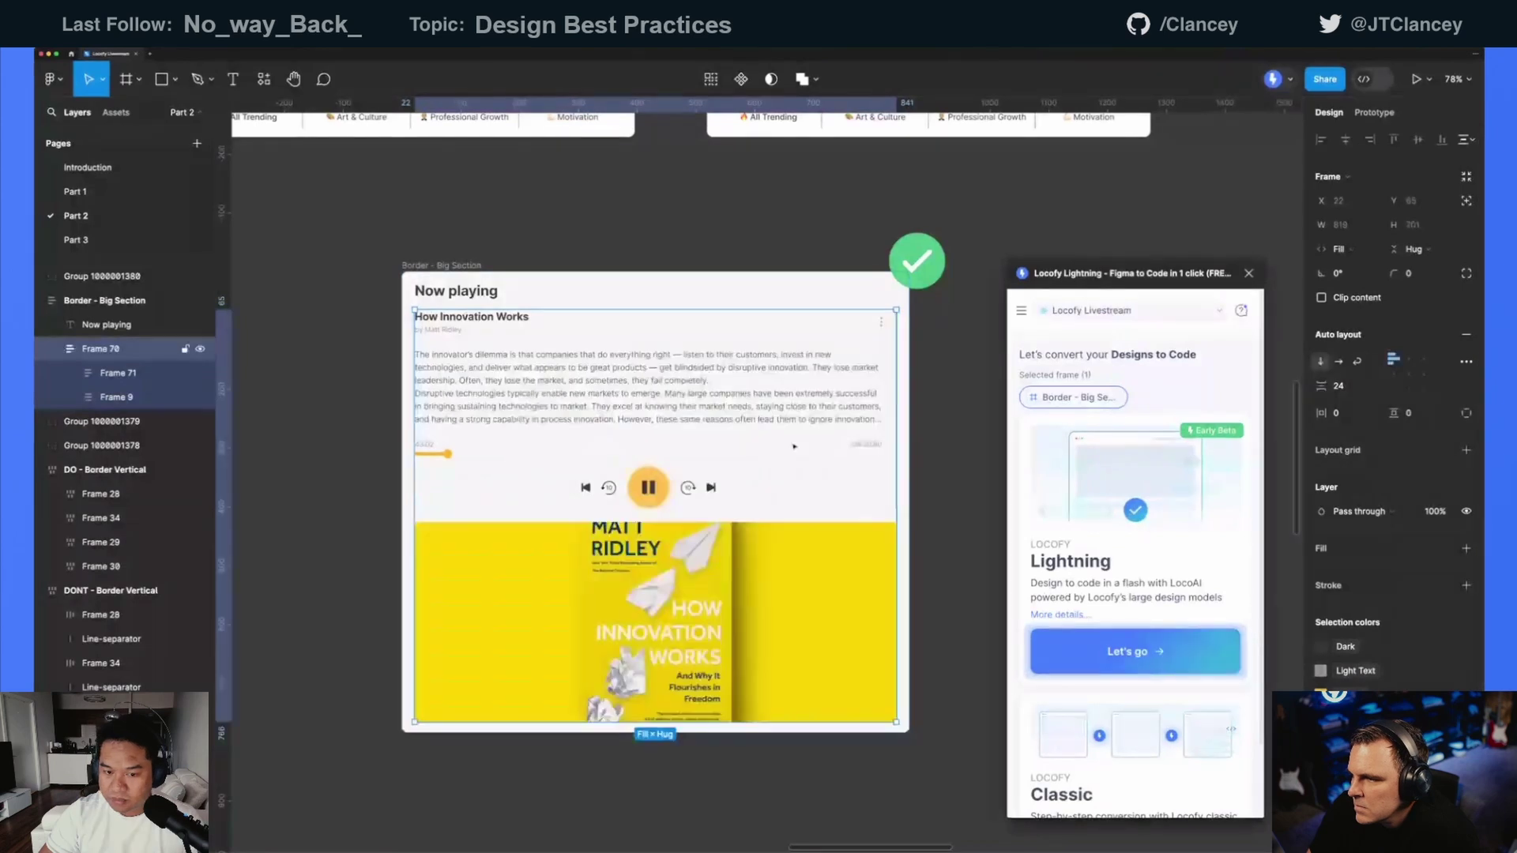
pyautogui.click(946, 483)
pyautogui.scroll(-1, 751, 385)
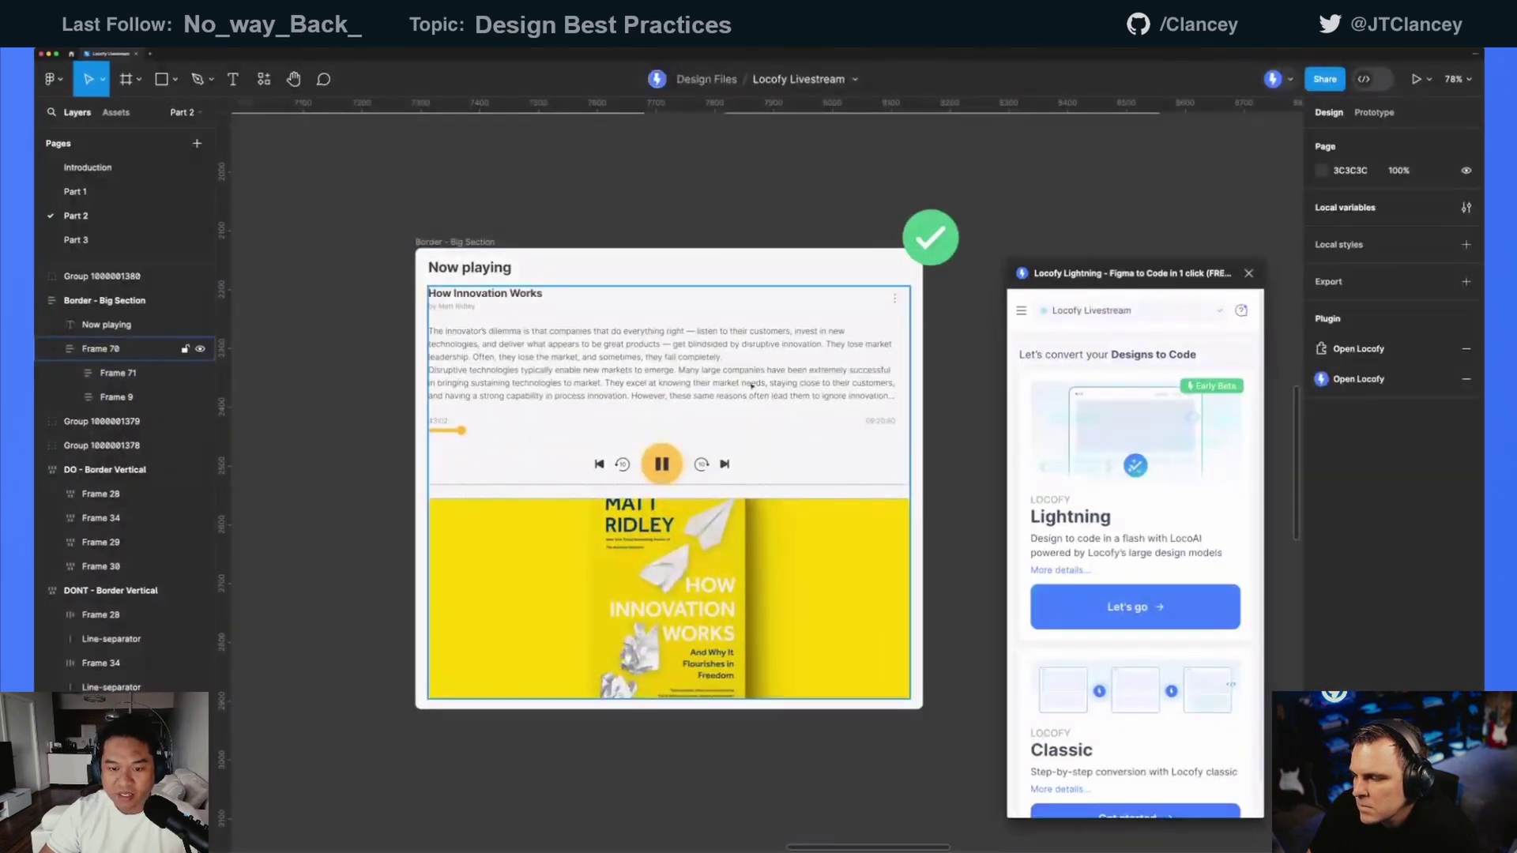
pyautogui.click(477, 243)
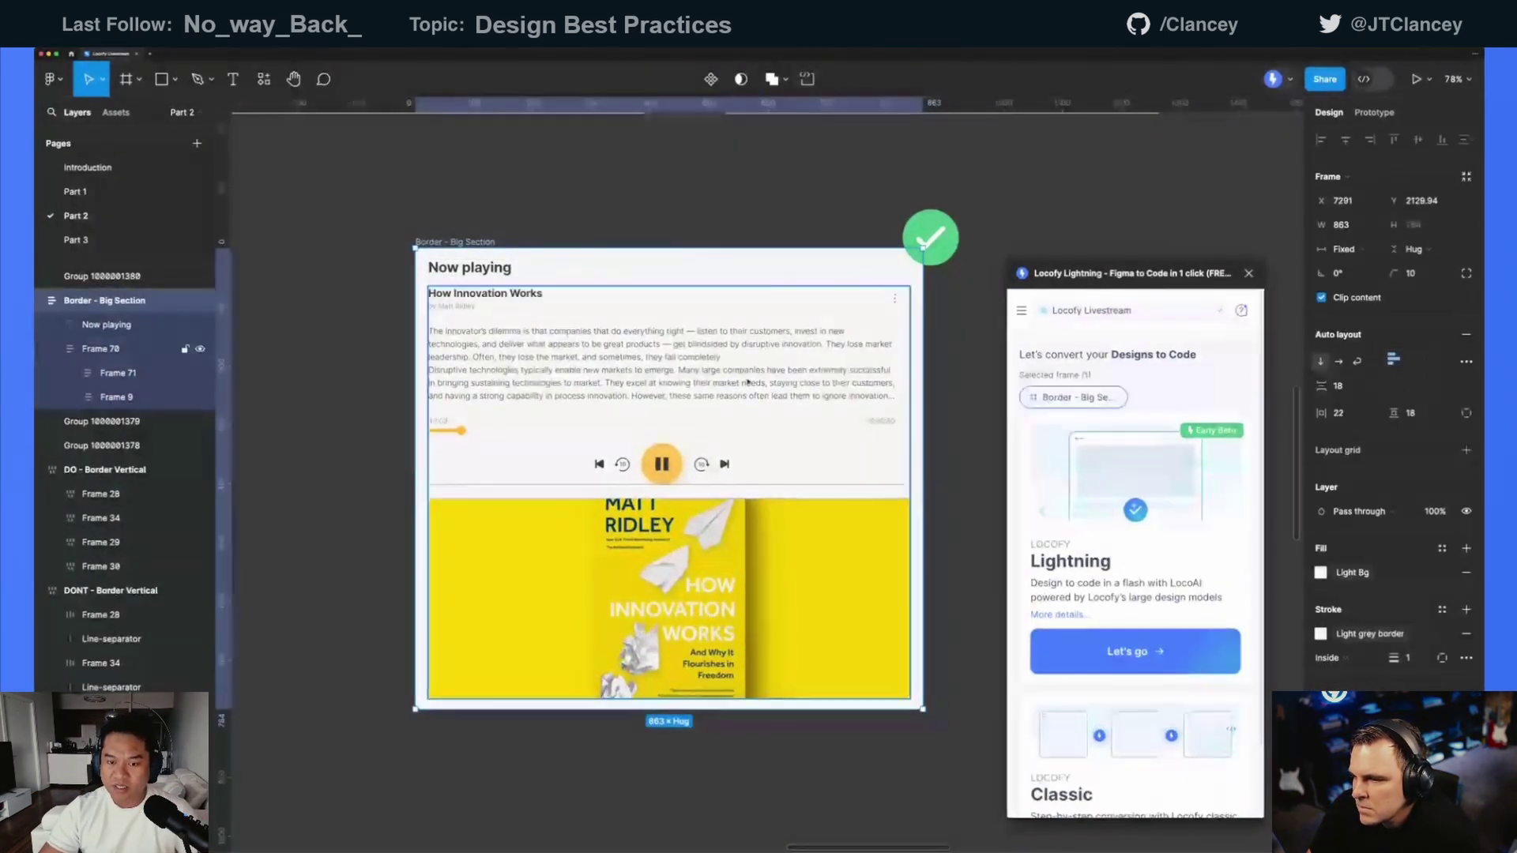
pyautogui.click(751, 380)
pyautogui.doubleClick(751, 379)
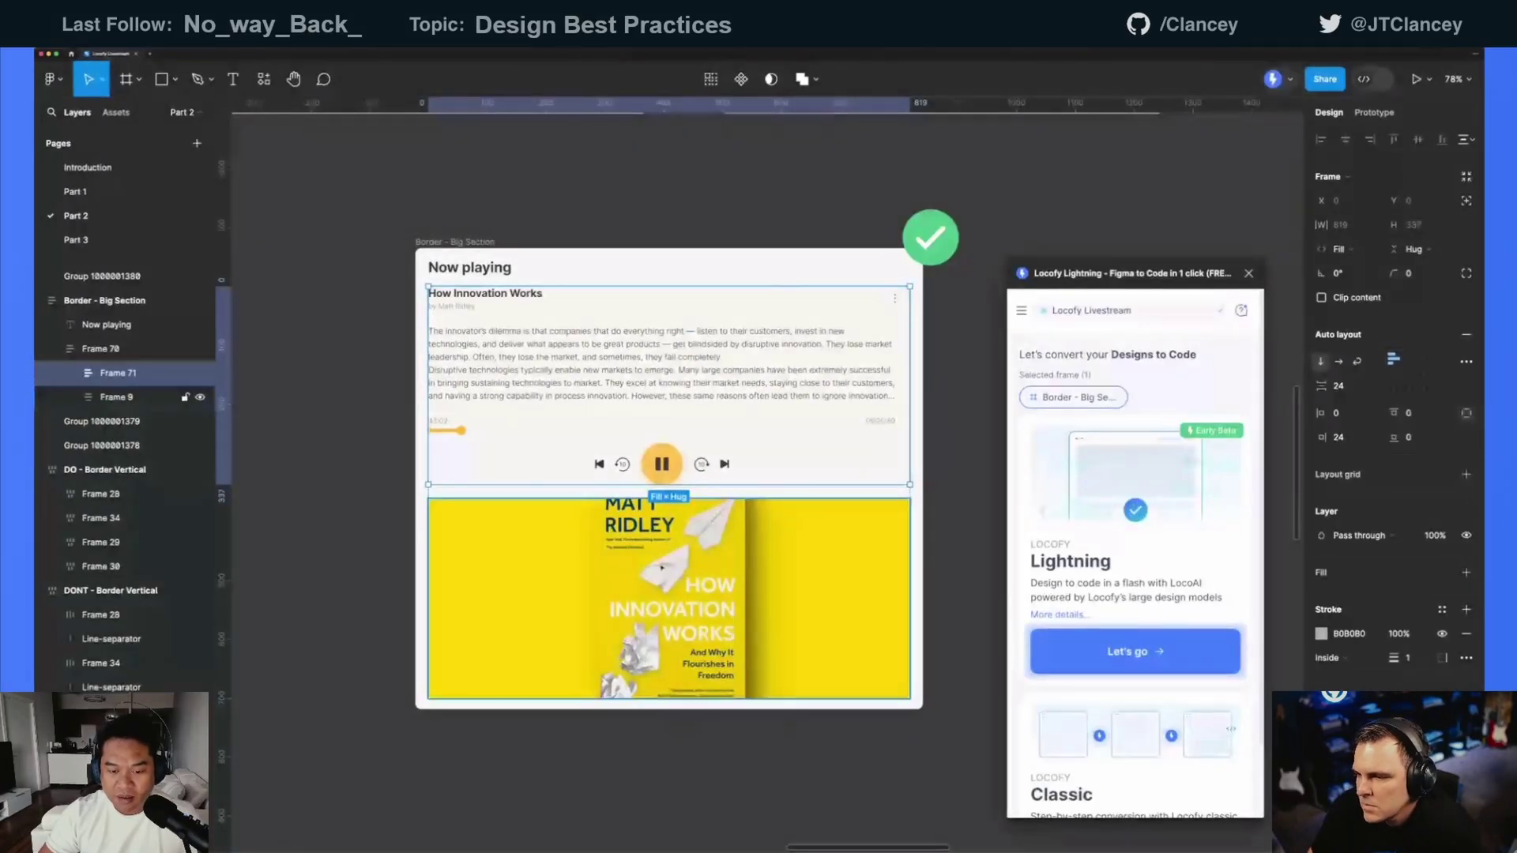
# - Return Frame 70 in Border - Big Section to a horizontal layout with the text beside the book cover
pyautogui.click(466, 243)
pyautogui.scroll(-5, 765, 395)
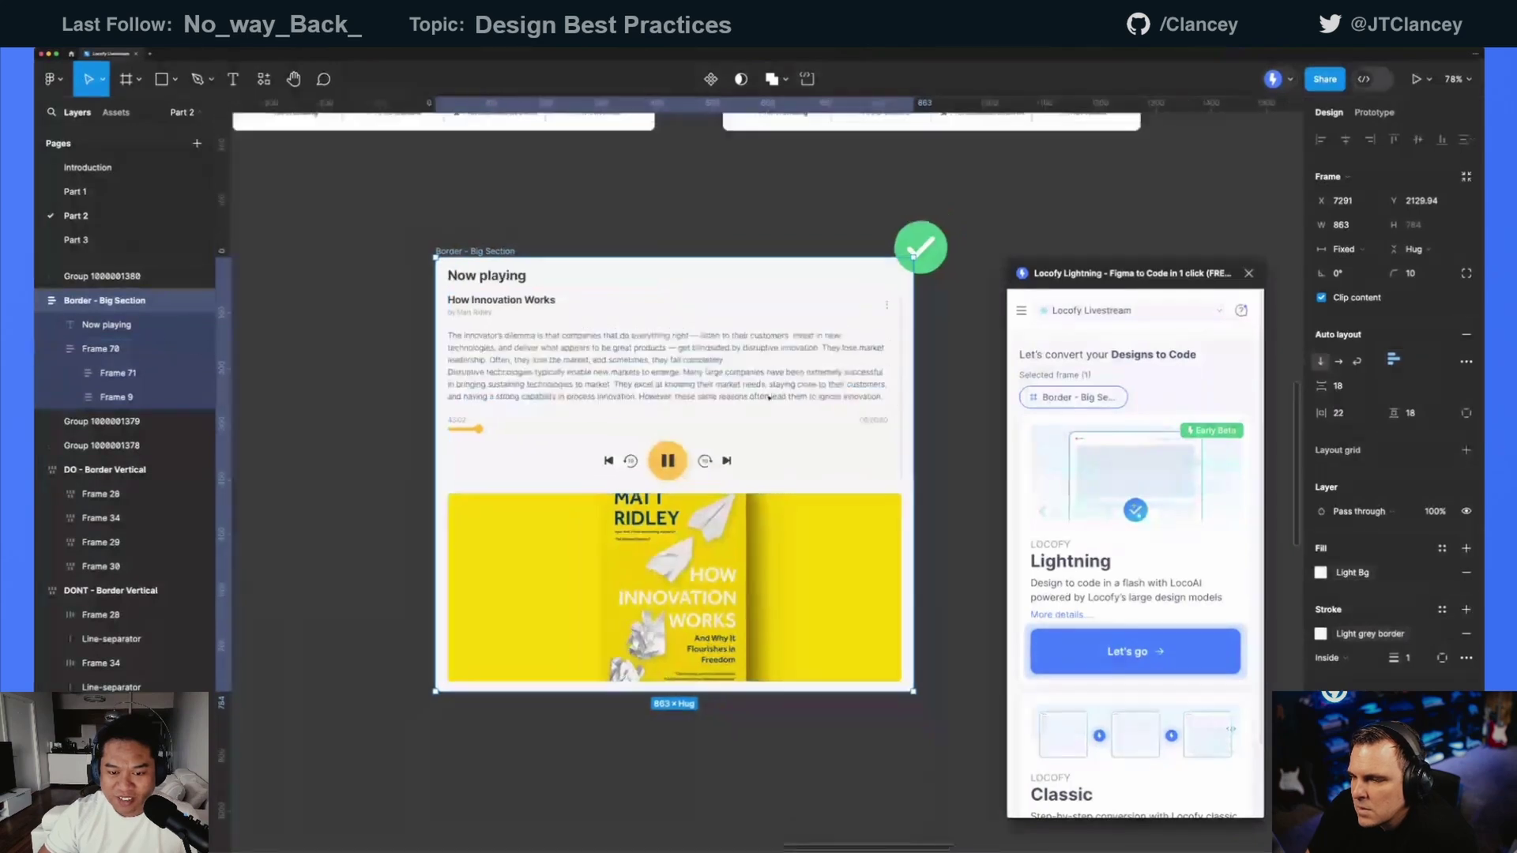
pyautogui.click(770, 397)
pyautogui.hotkey('shift', 'h')
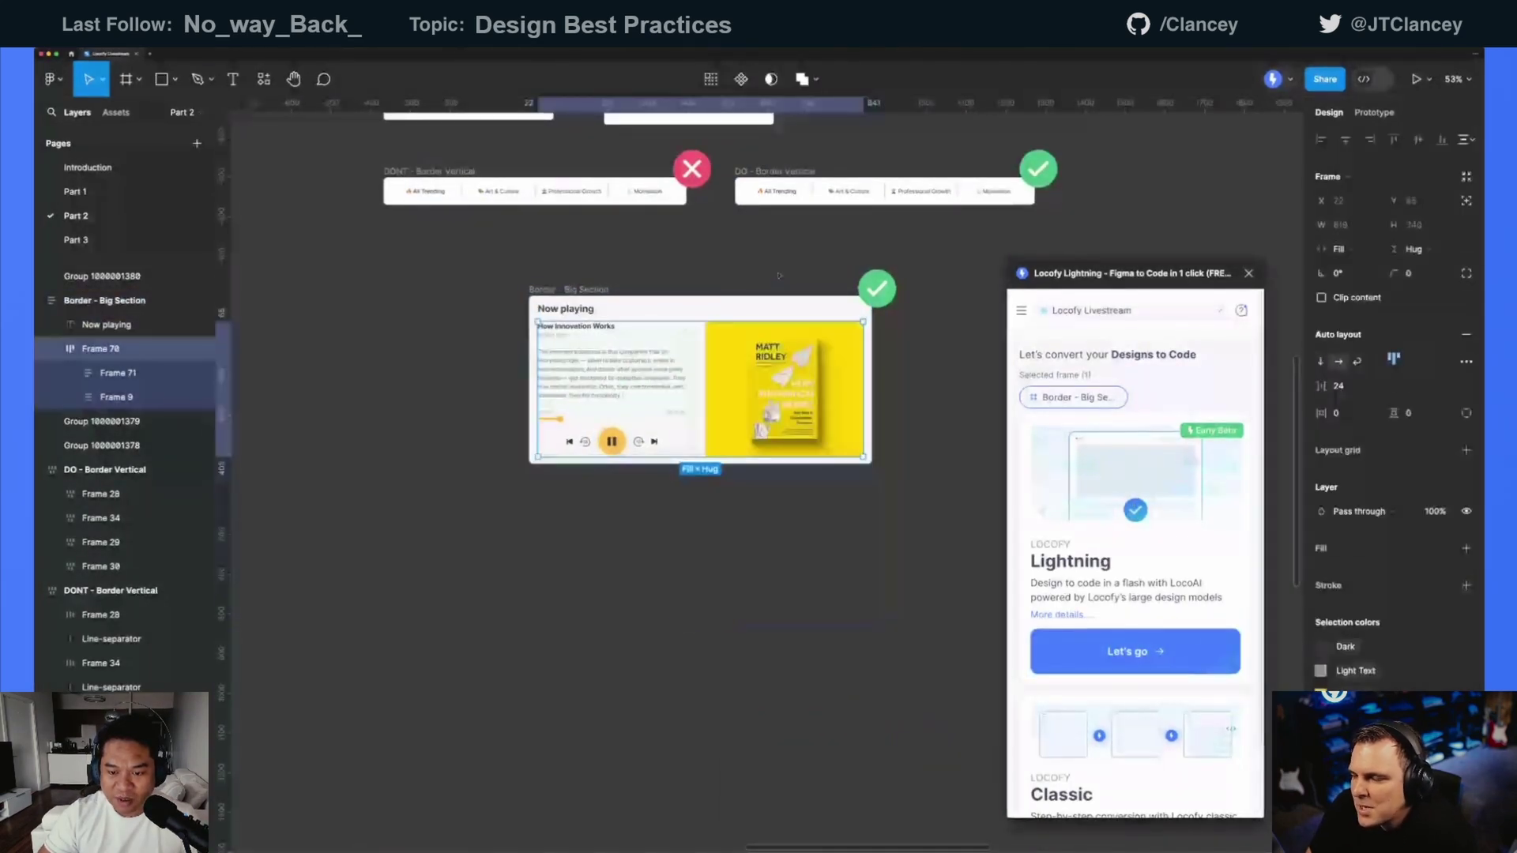
# - Review the border examples once more, and find and examine the "Manually name important layers" section with its Trending frames
pyautogui.click(764, 238)
pyautogui.scroll(5, 764, 238)
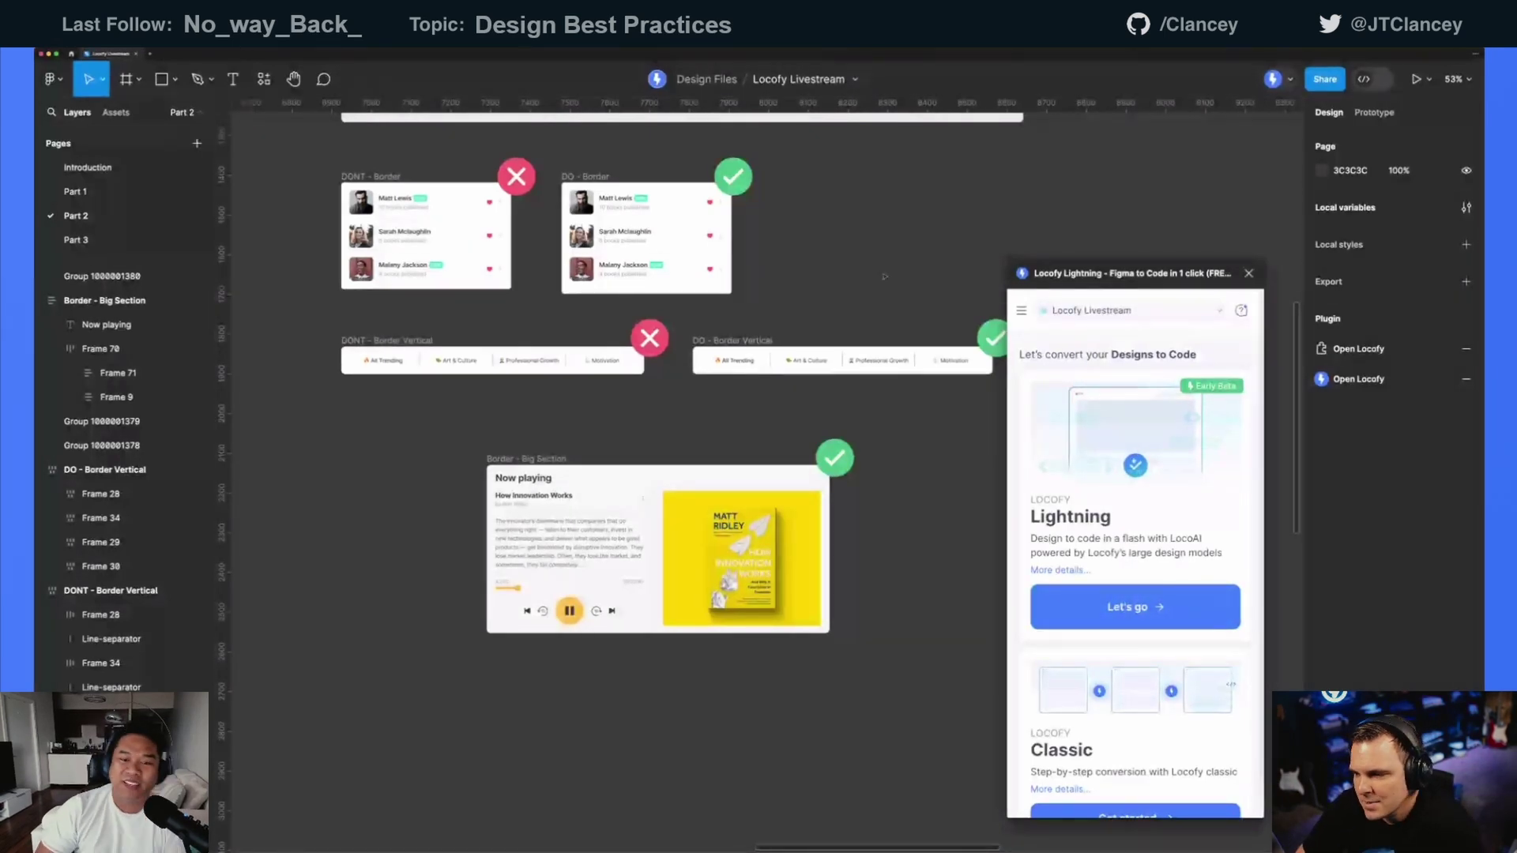
pyautogui.hscroll(3, 754, 306)
pyautogui.hscroll(2, 754, 306)
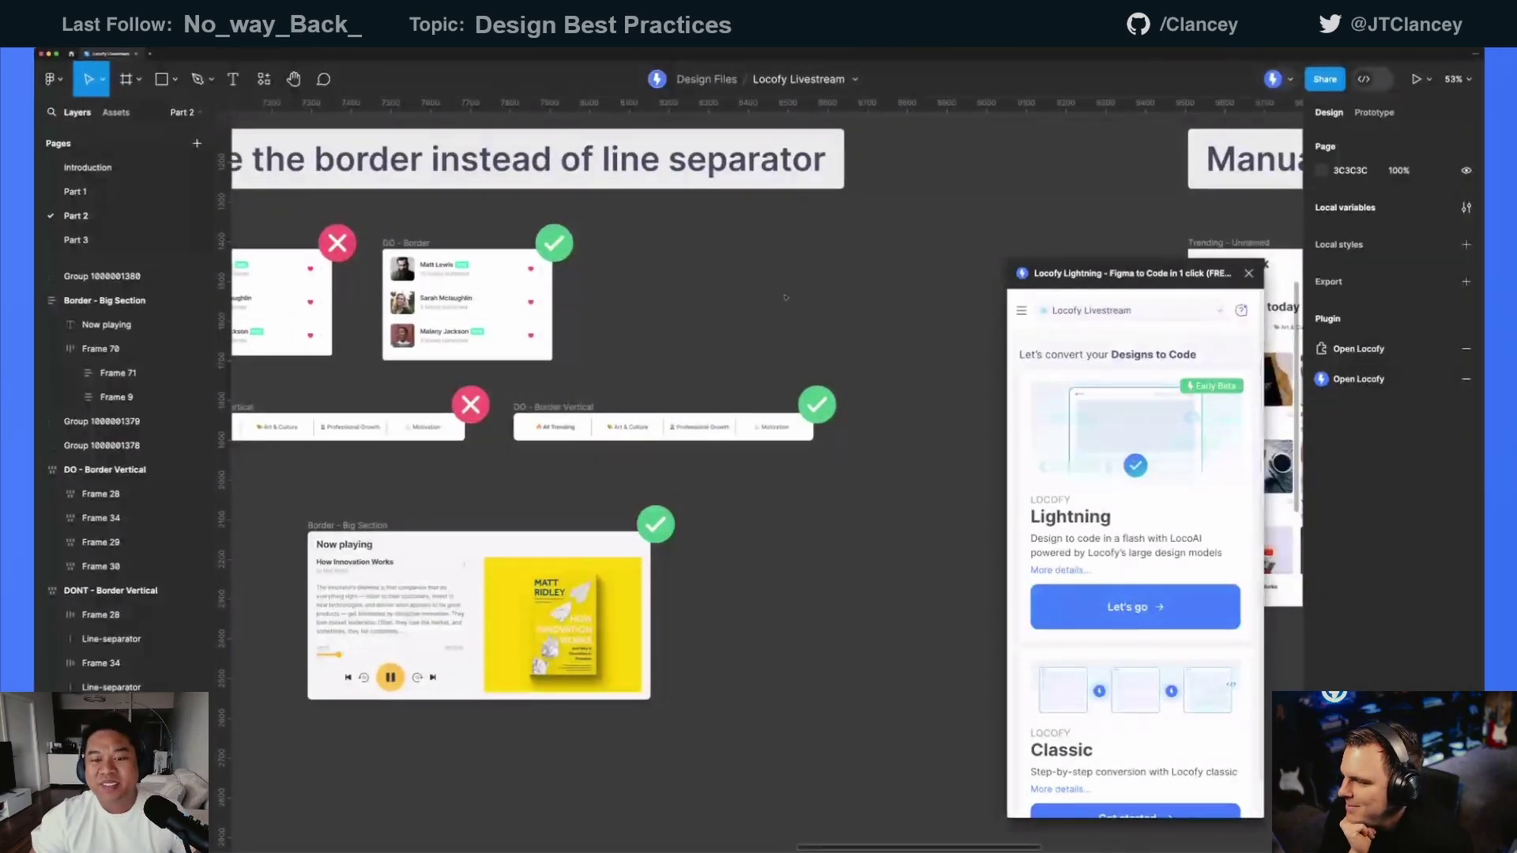
pyautogui.scroll(-3, 786, 298)
pyautogui.hscroll(5, 738, 247)
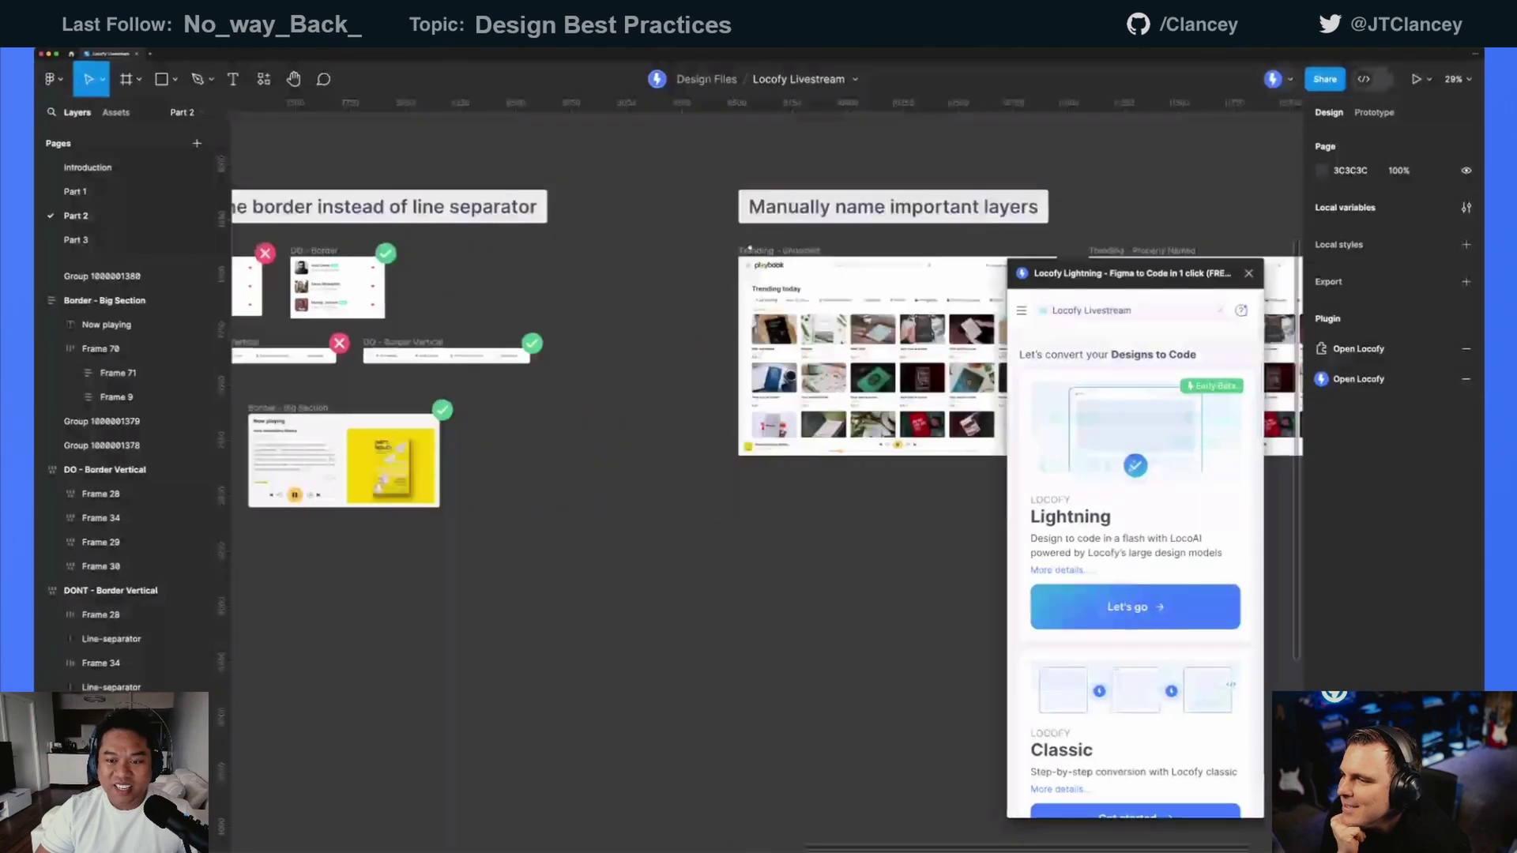
pyautogui.hscroll(5, 593, 248)
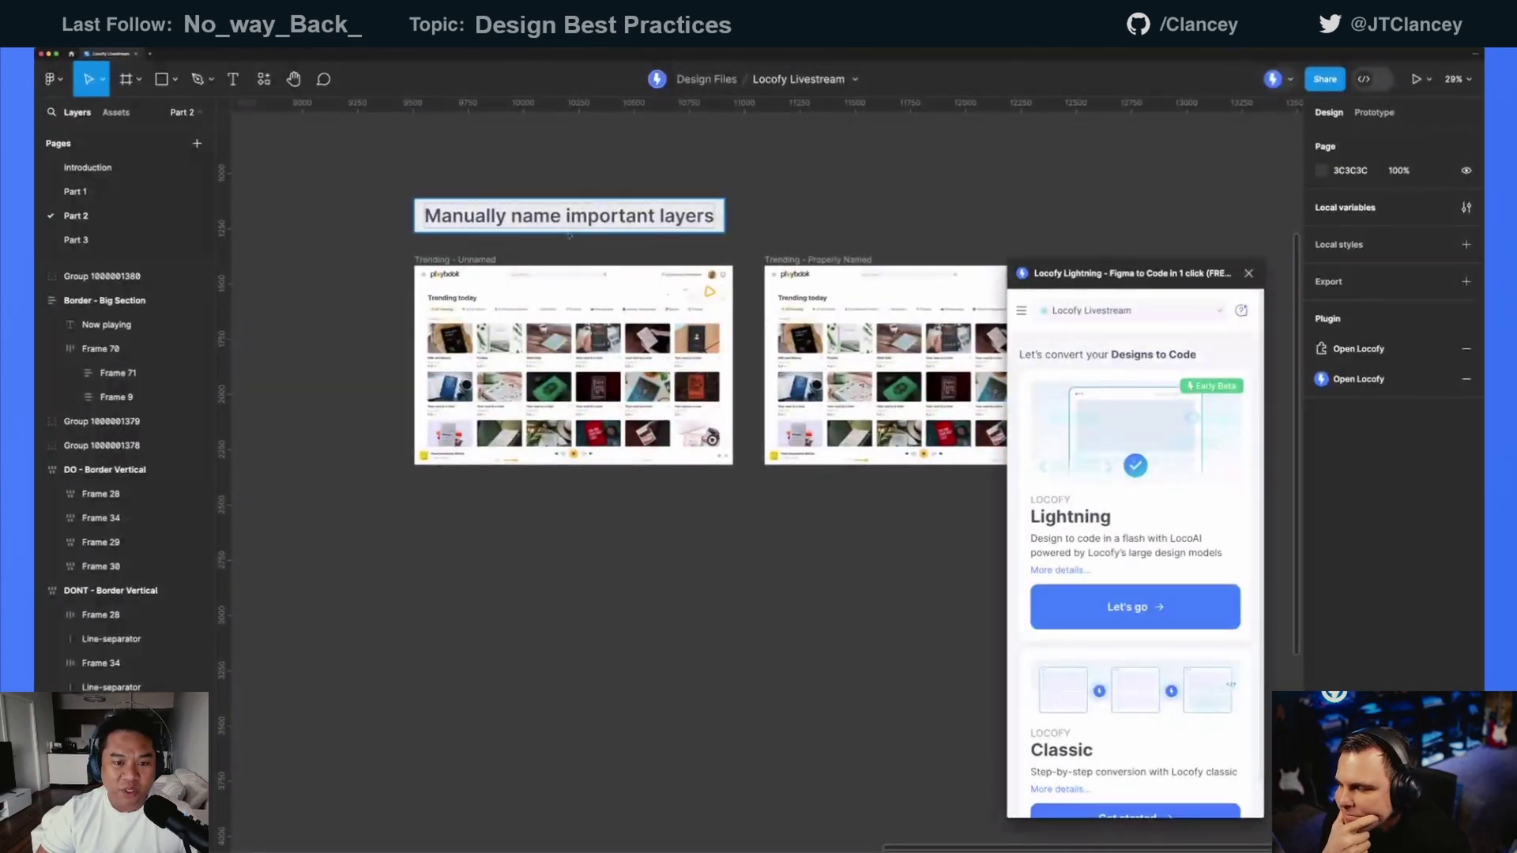
pyautogui.scroll(5, 640, 250)
pyautogui.scroll(-1, 640, 250)
pyautogui.click(672, 243)
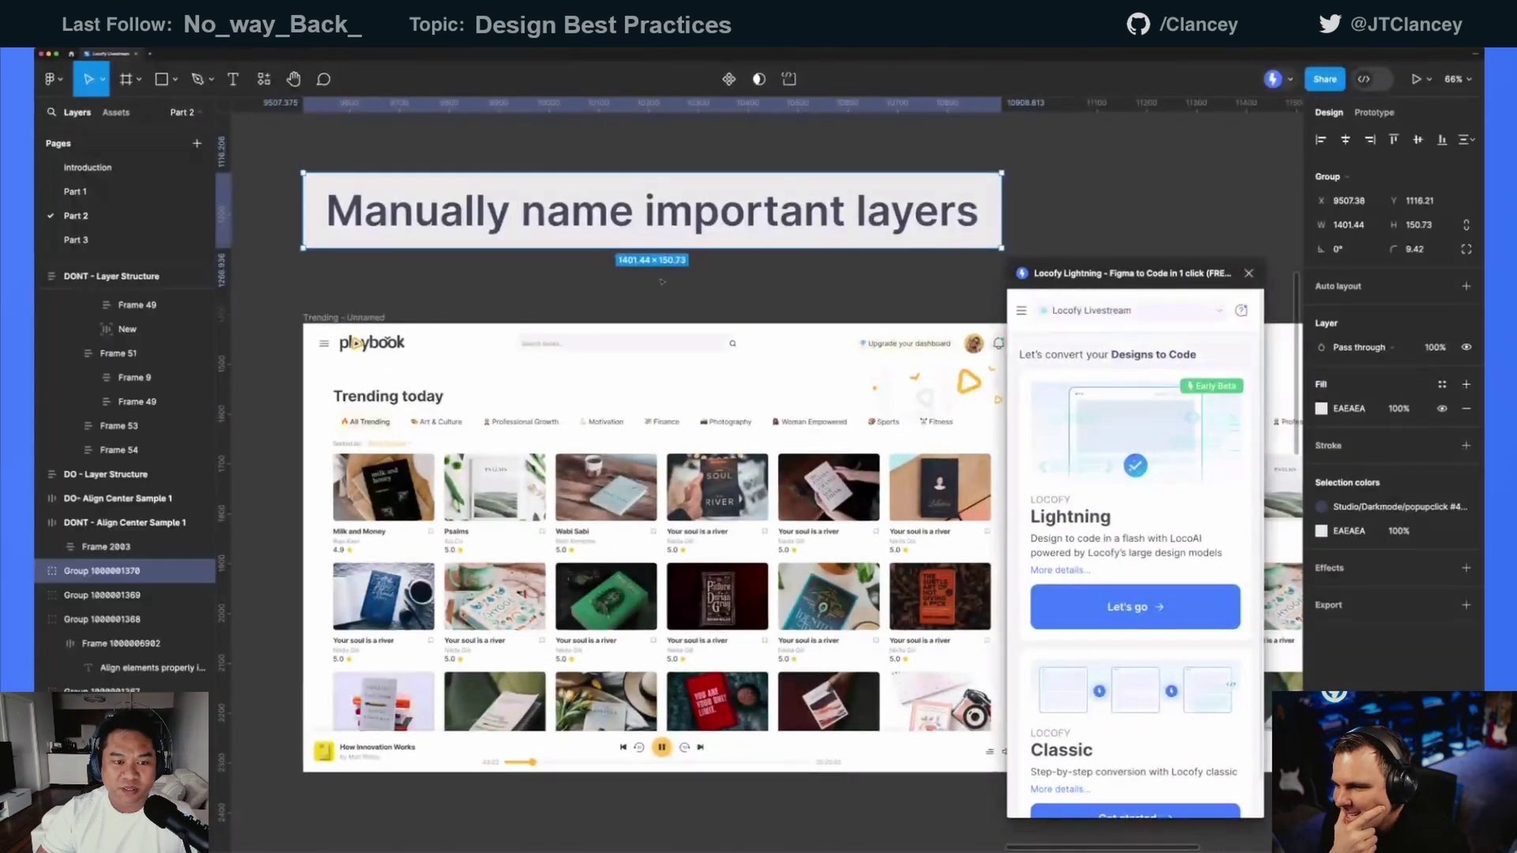
pyautogui.click(678, 282)
pyautogui.scroll(-1, 738, 254)
pyautogui.hscroll(1, 738, 254)
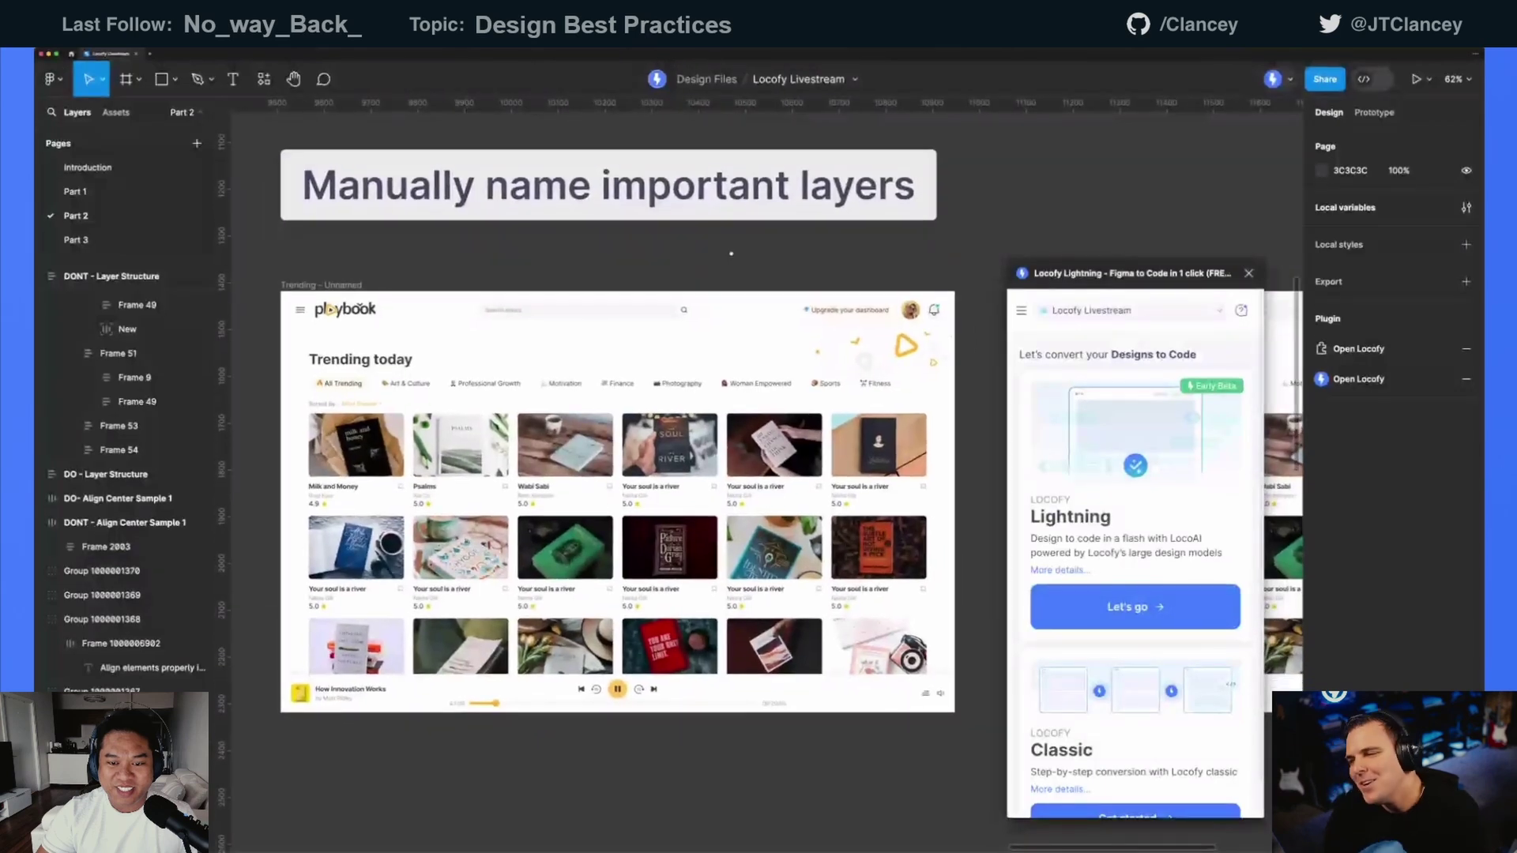
pyautogui.hscroll(1, 738, 254)
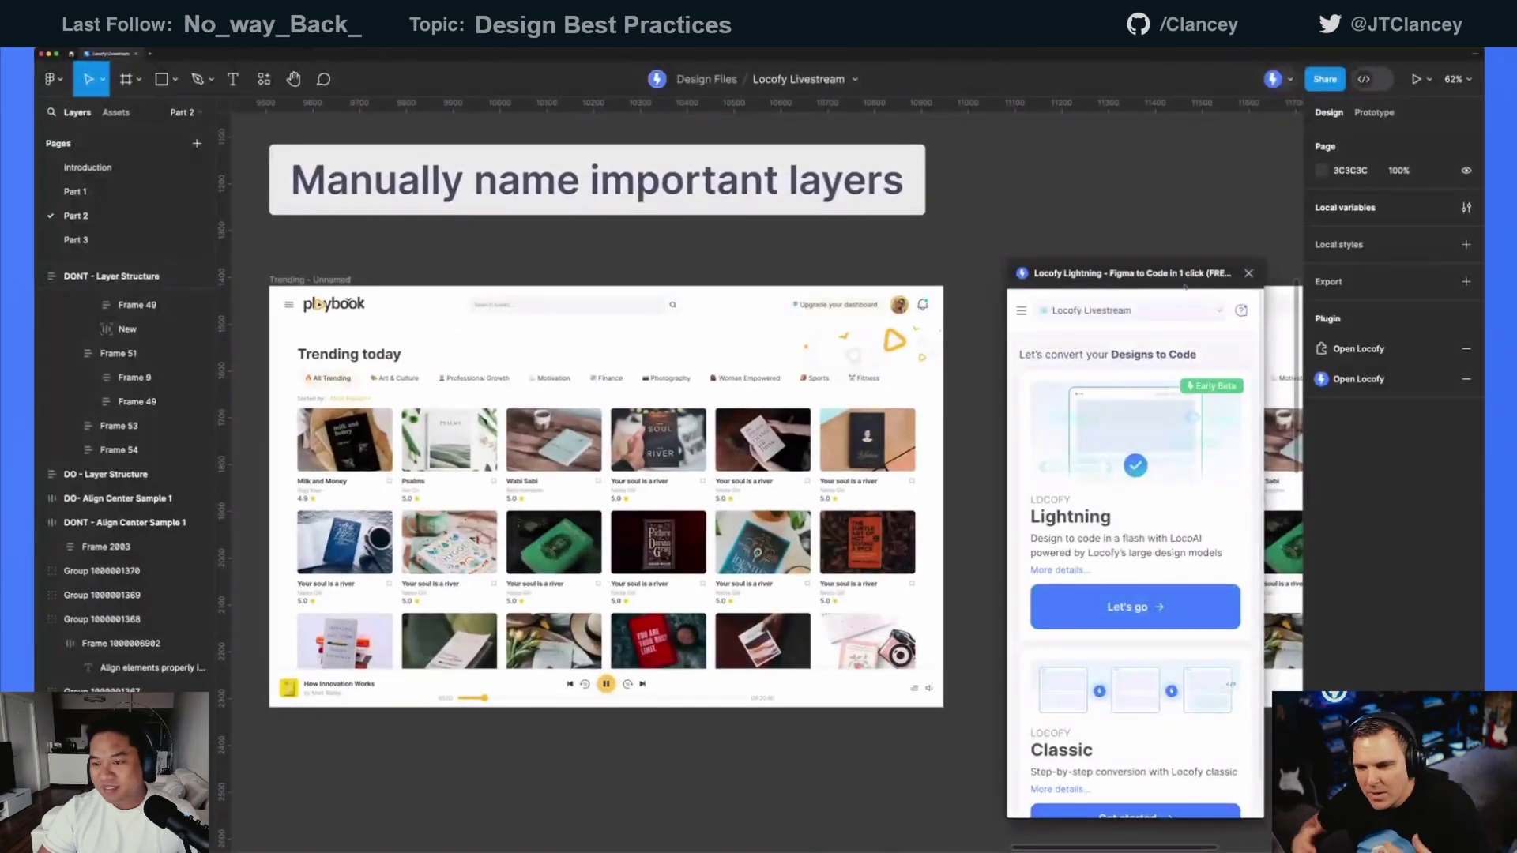
# - Reposition the plugin window clear of the Trending - Unnamed frame and select that frame to show its layers
pyautogui.moveTo(1180, 282); pyautogui.dragTo(1247, 262)
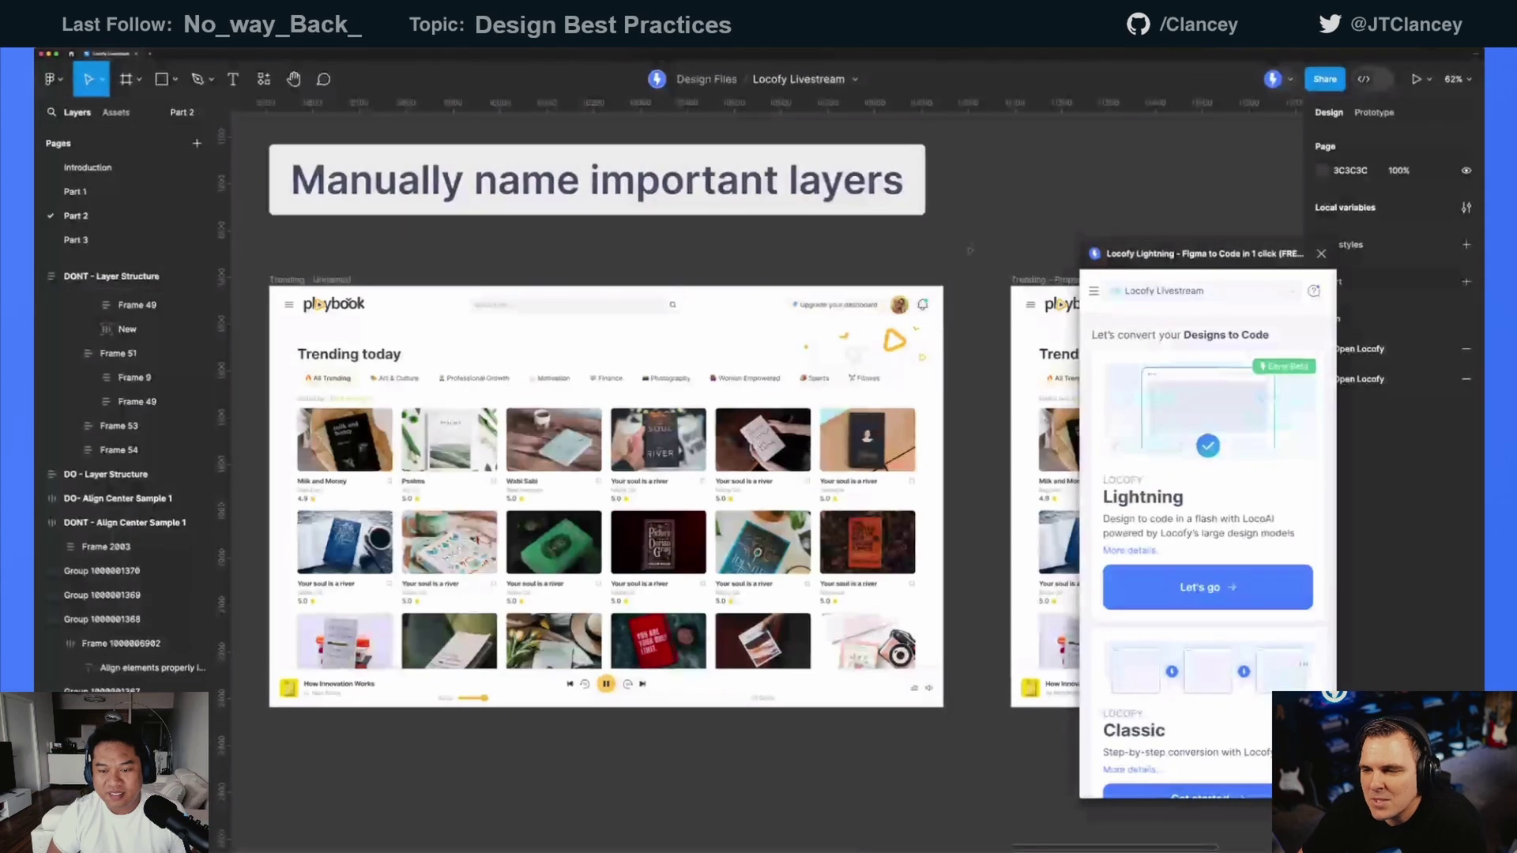
pyautogui.hscroll(-2, 936, 242)
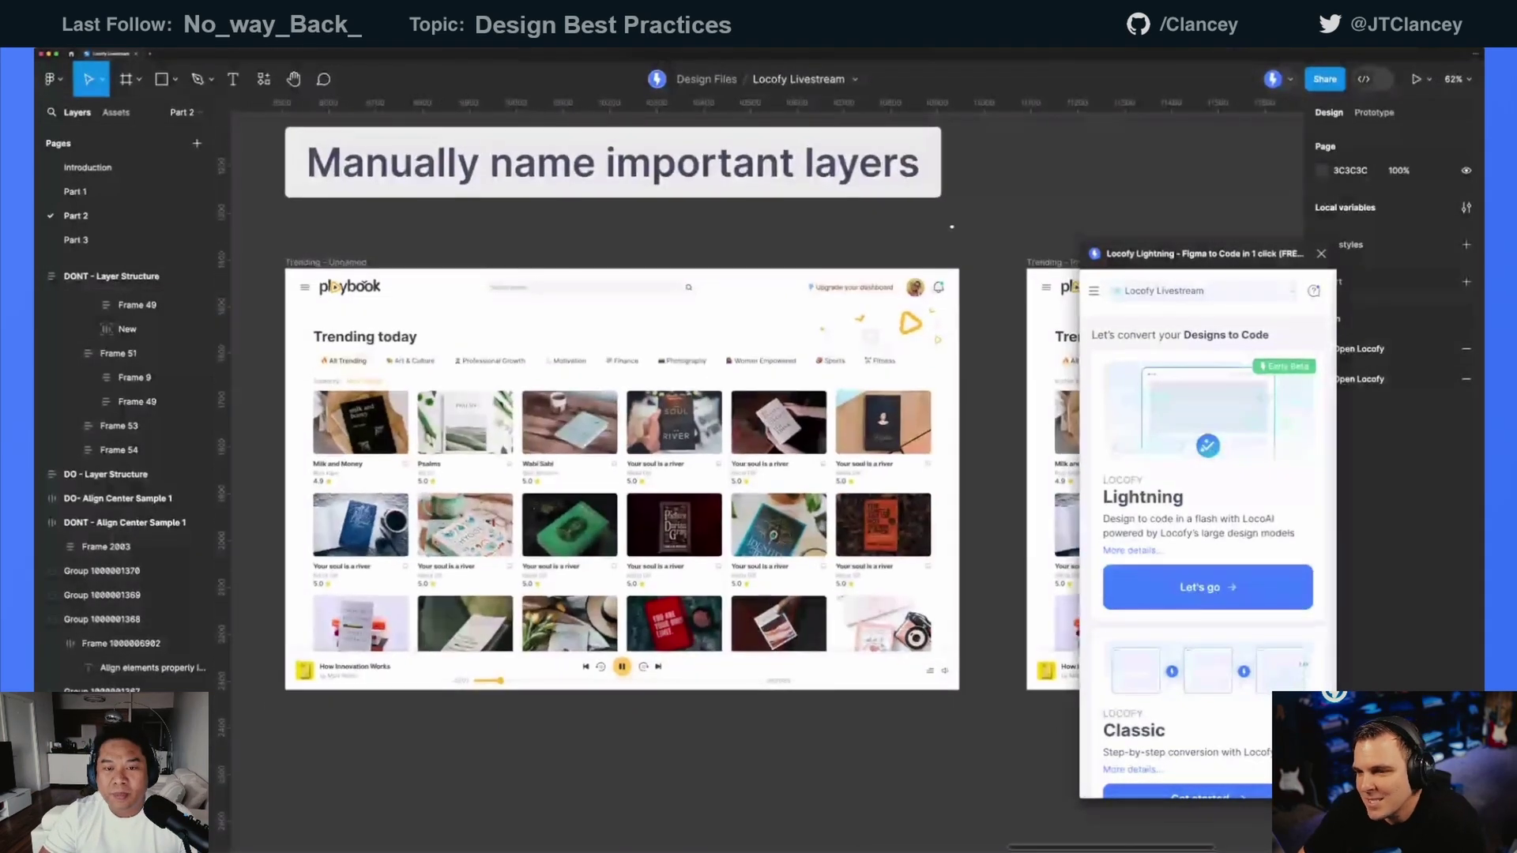
pyautogui.moveTo(951, 236); pyautogui.dragTo(941, 238)
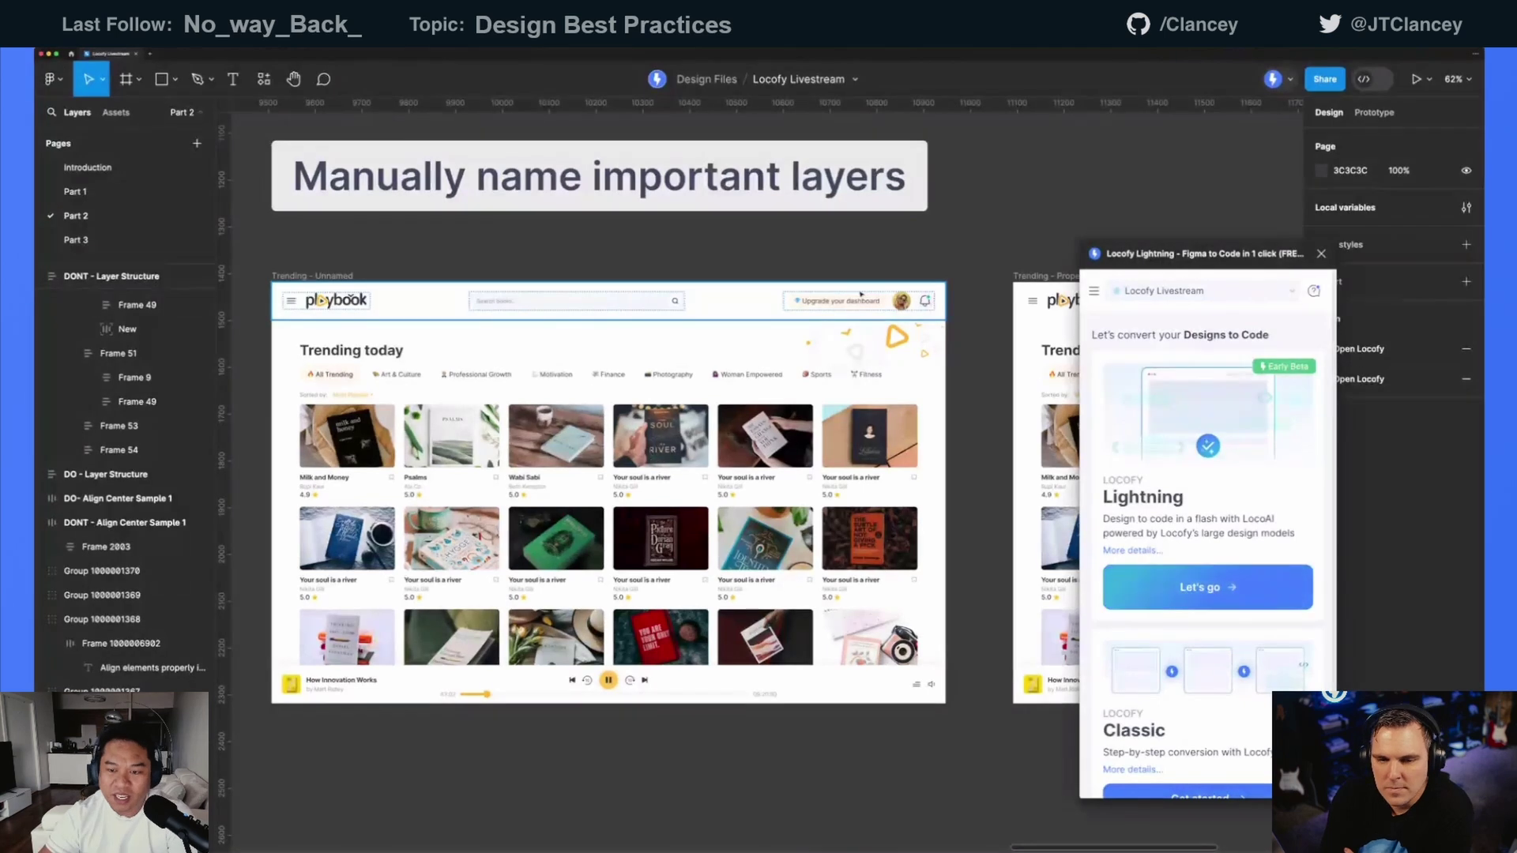
pyautogui.moveTo(1107, 254); pyautogui.dragTo(1044, 230)
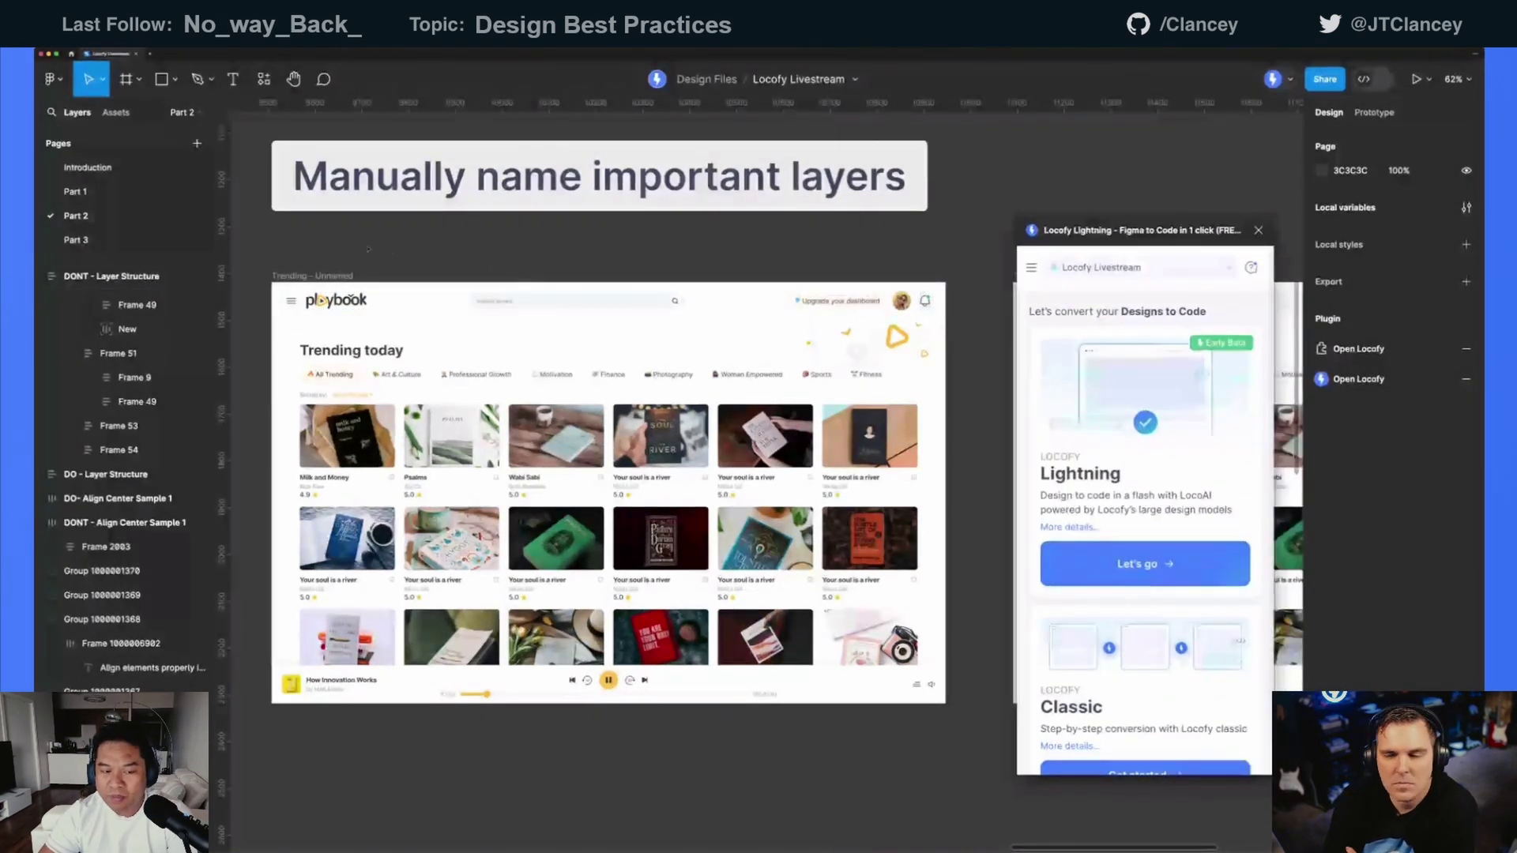
pyautogui.click(314, 275)
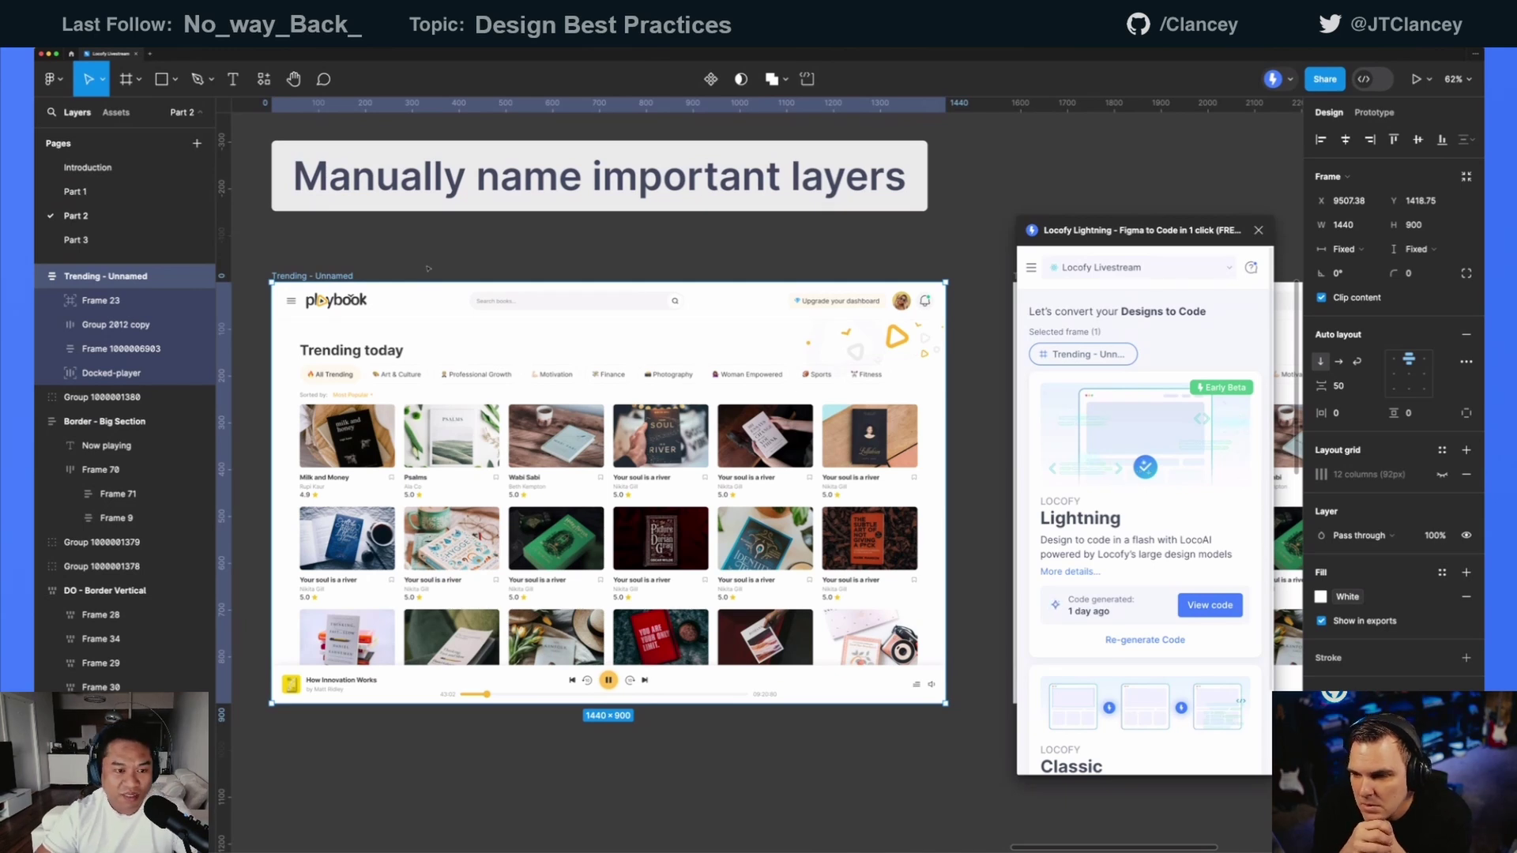
# - Inspect the layer names of the header, logo, search bar and account area in the Trending - Unnamed frame
pyautogui.click(431, 301)
pyautogui.hscroll(10, 553, 217)
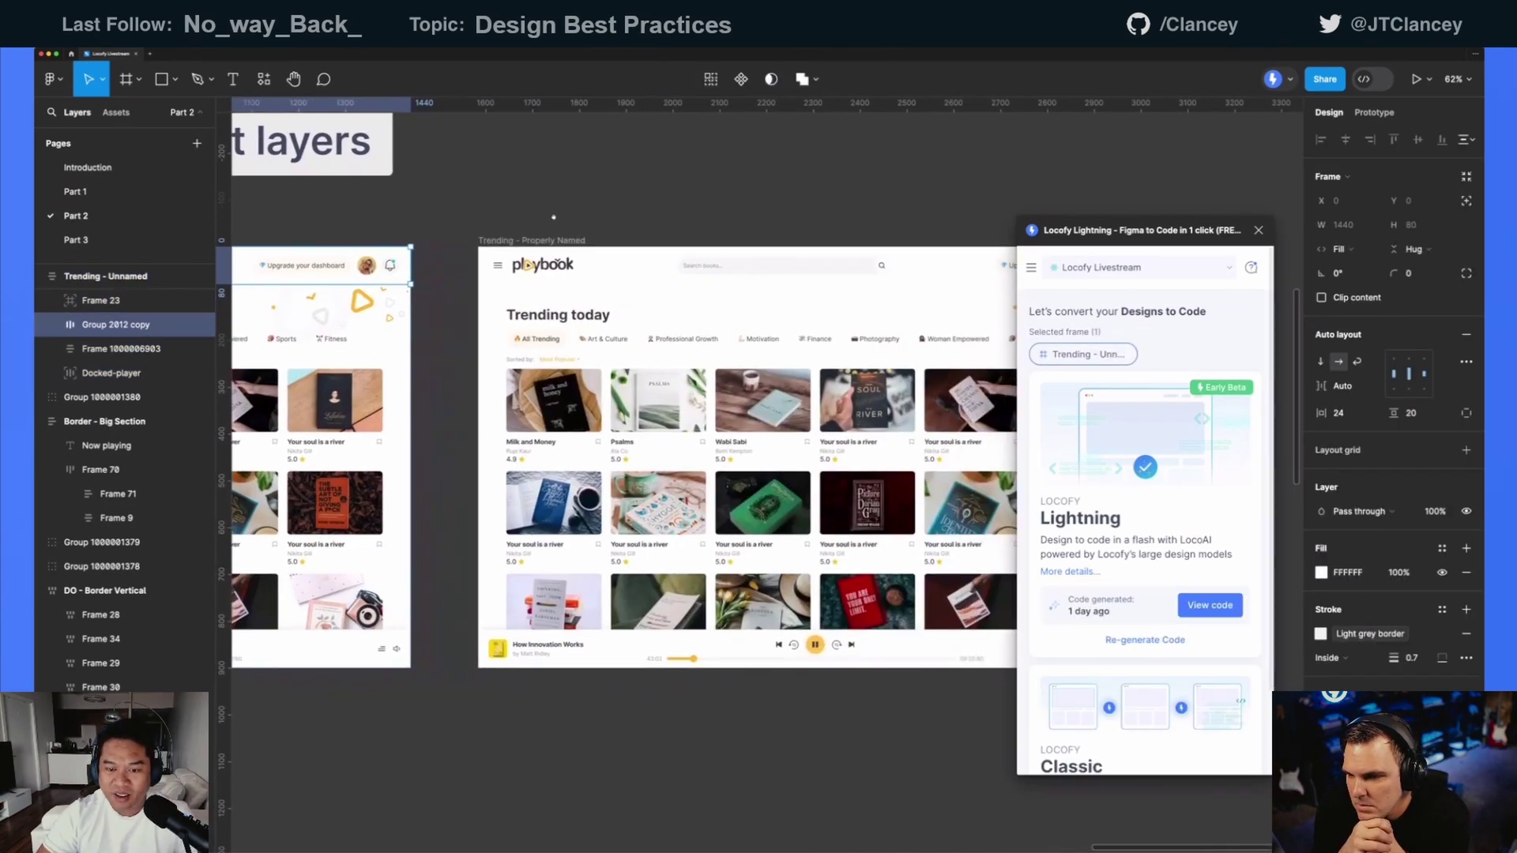
pyautogui.hscroll(-10, 553, 216)
pyautogui.scroll(5, 487, 244)
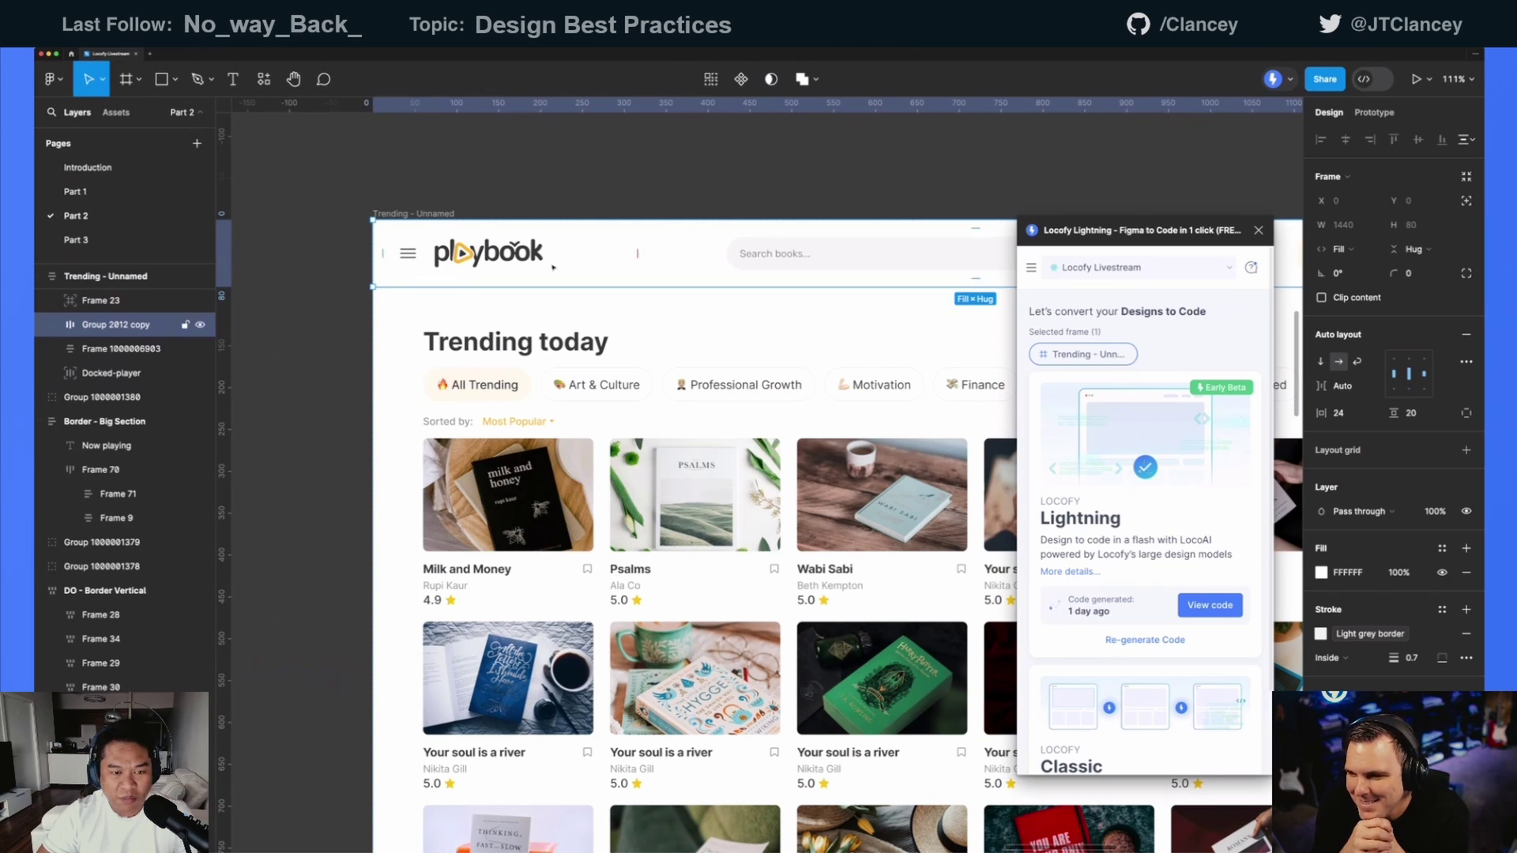
pyautogui.click(514, 252)
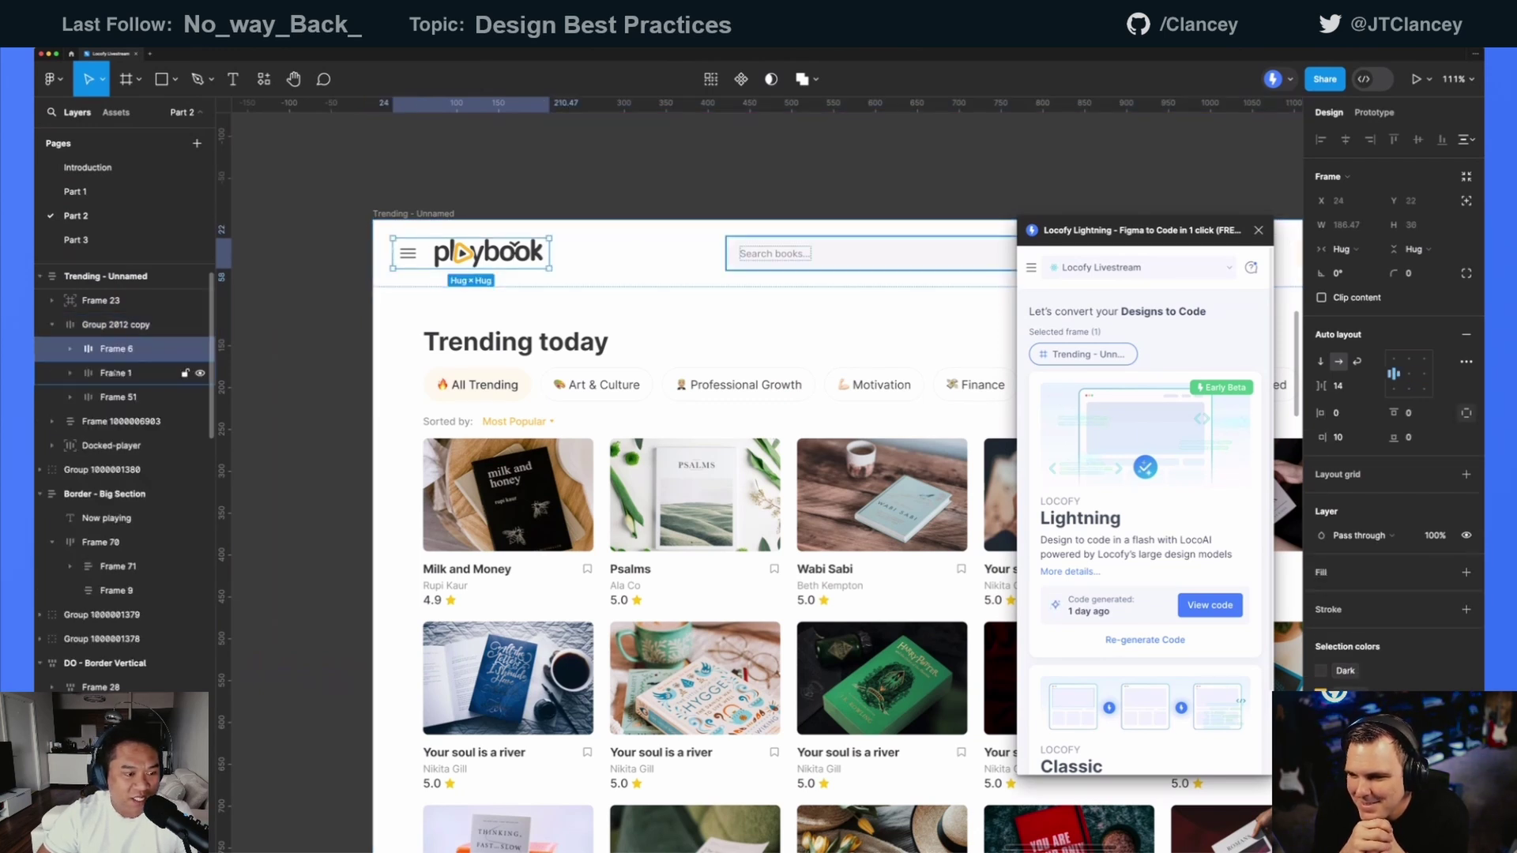
pyautogui.click(778, 254)
pyautogui.hscroll(6, 557, 282)
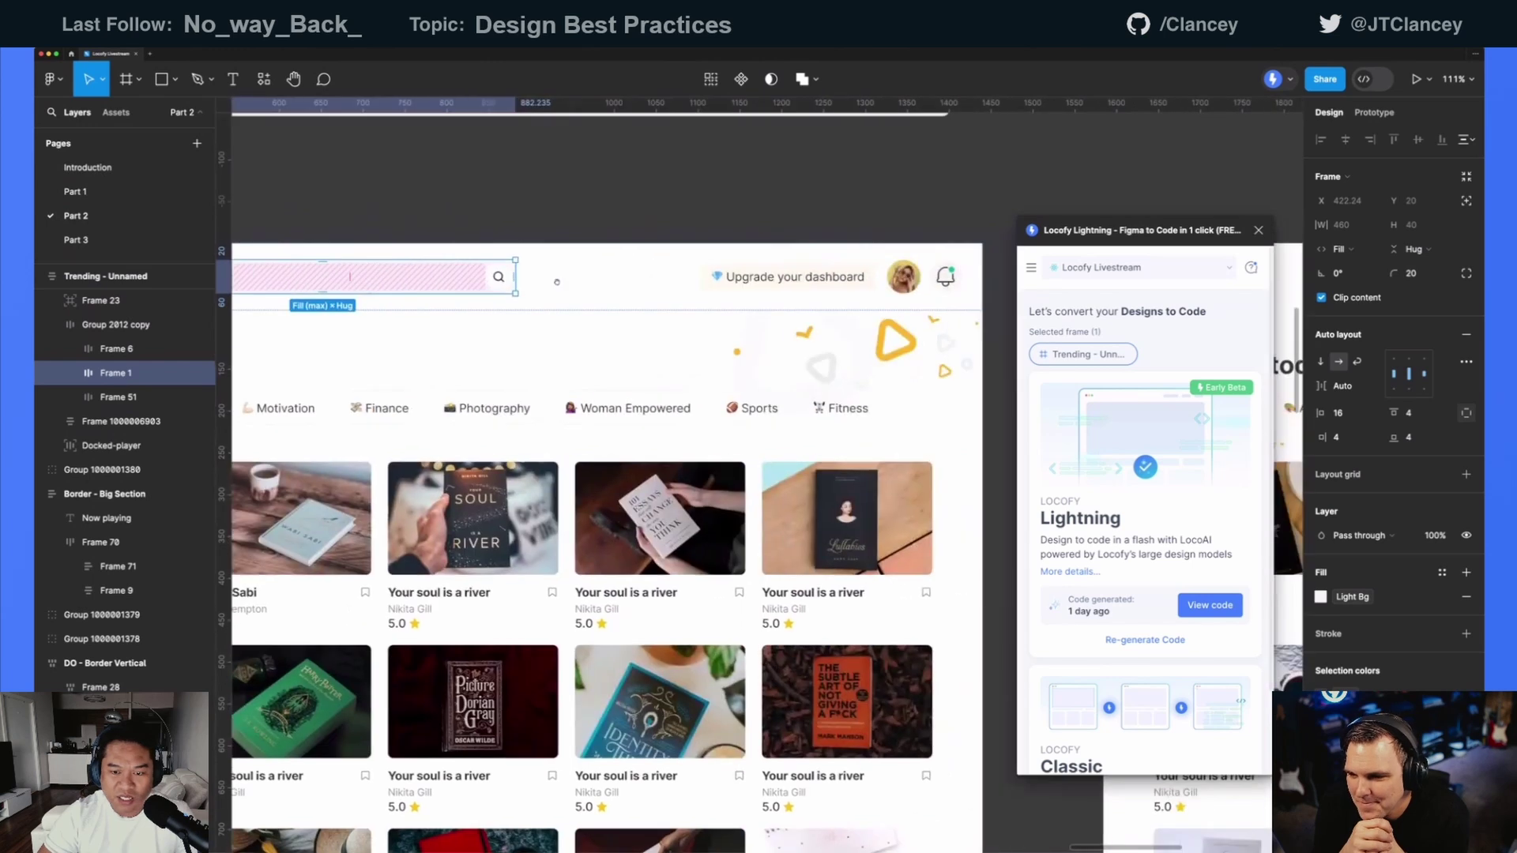
pyautogui.hscroll(3, 557, 282)
pyautogui.click(711, 284)
pyautogui.click(633, 201)
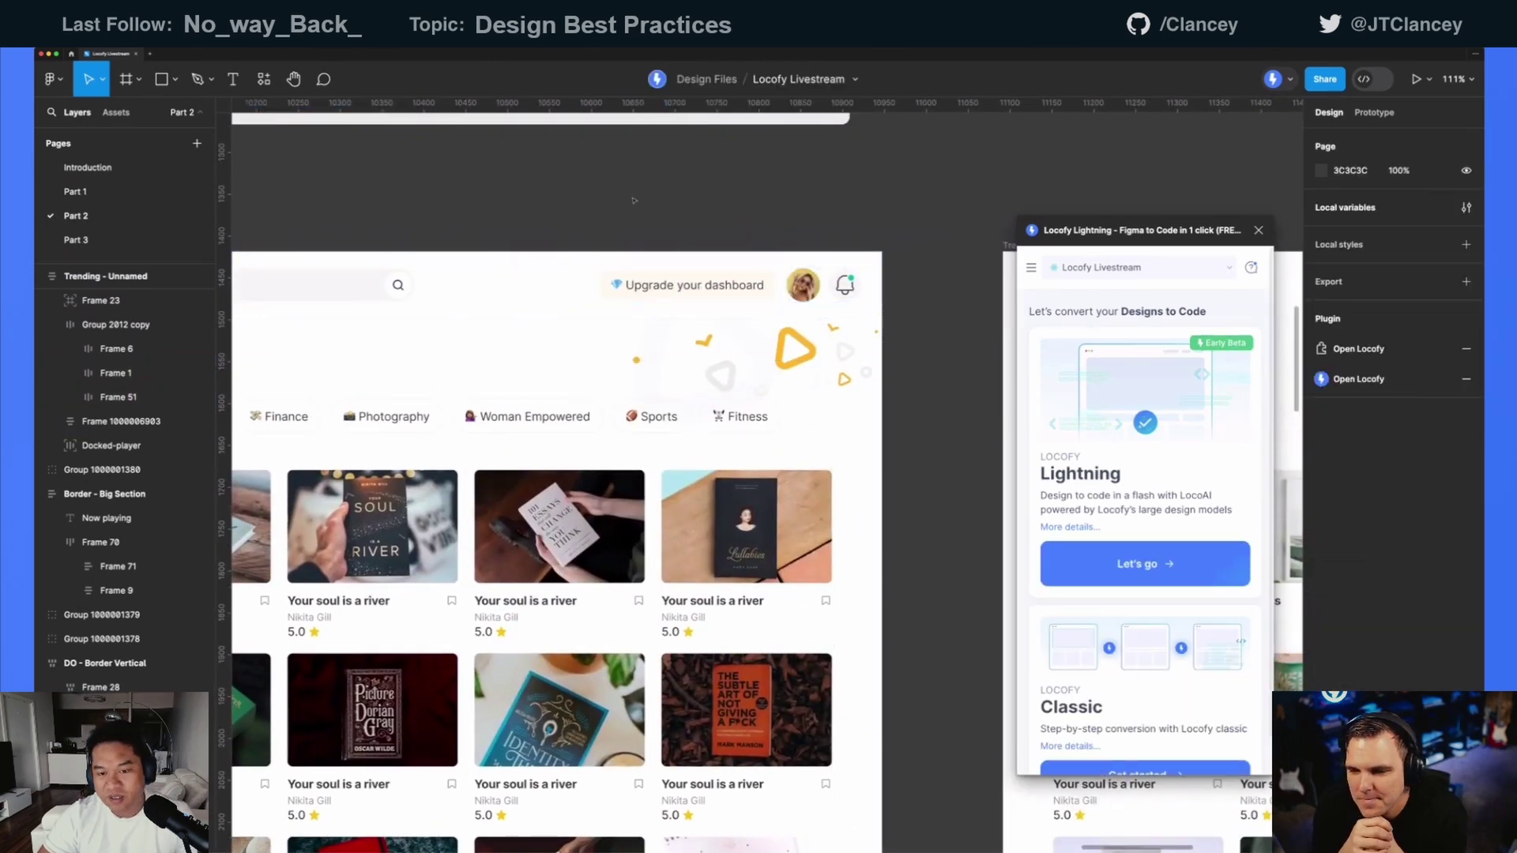
# - Examine the layer names of the header and its logo, search and account parts in the Trending - Properly Named frame
pyautogui.scroll(-3, 634, 201)
pyautogui.hscroll(6, 553, 316)
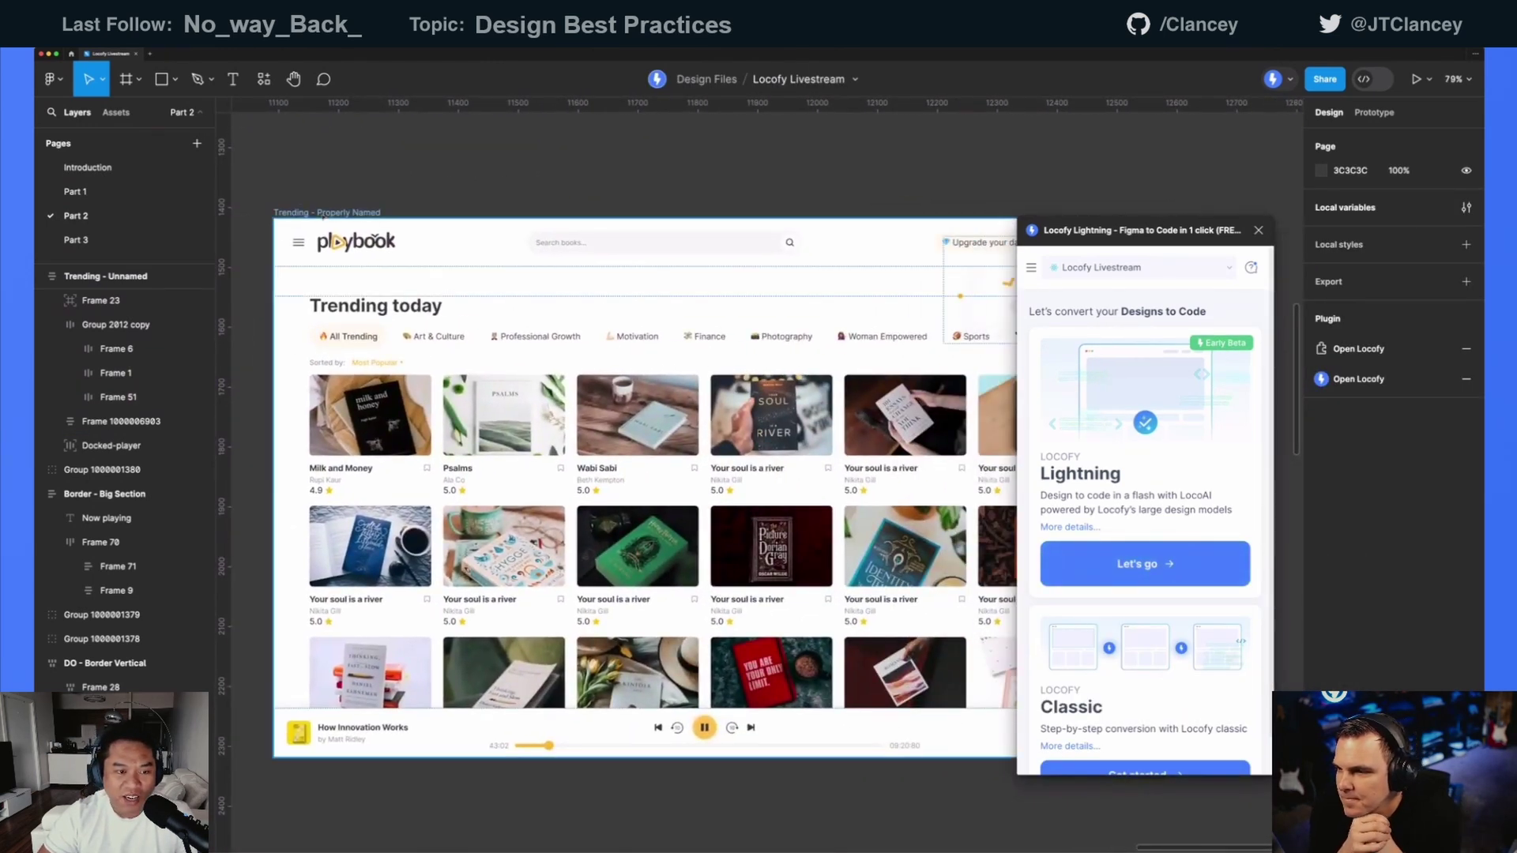
pyautogui.click(322, 215)
pyautogui.click(353, 267)
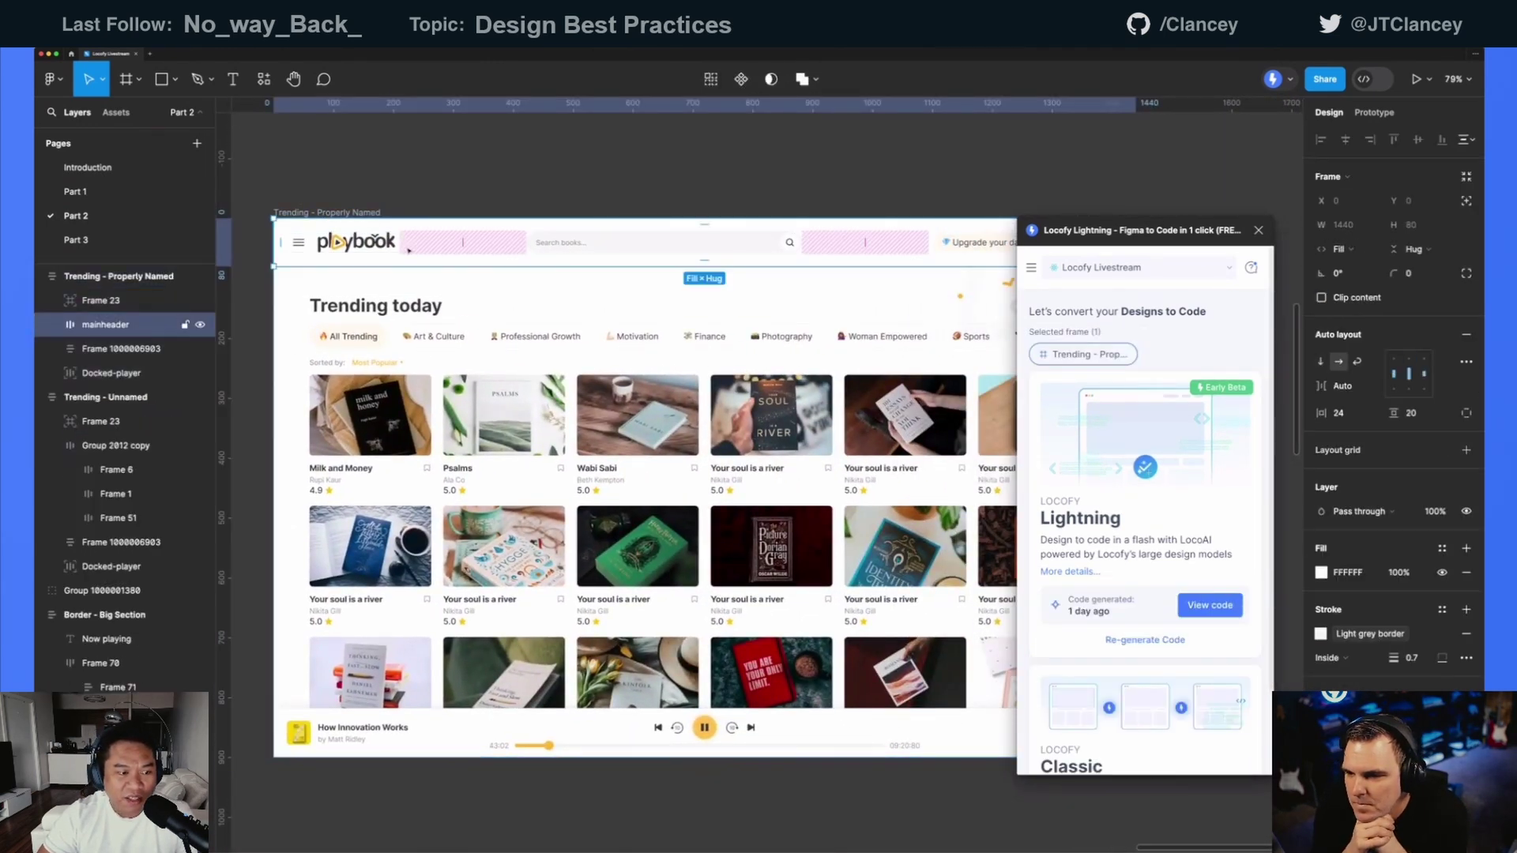
pyautogui.doubleClick(352, 246)
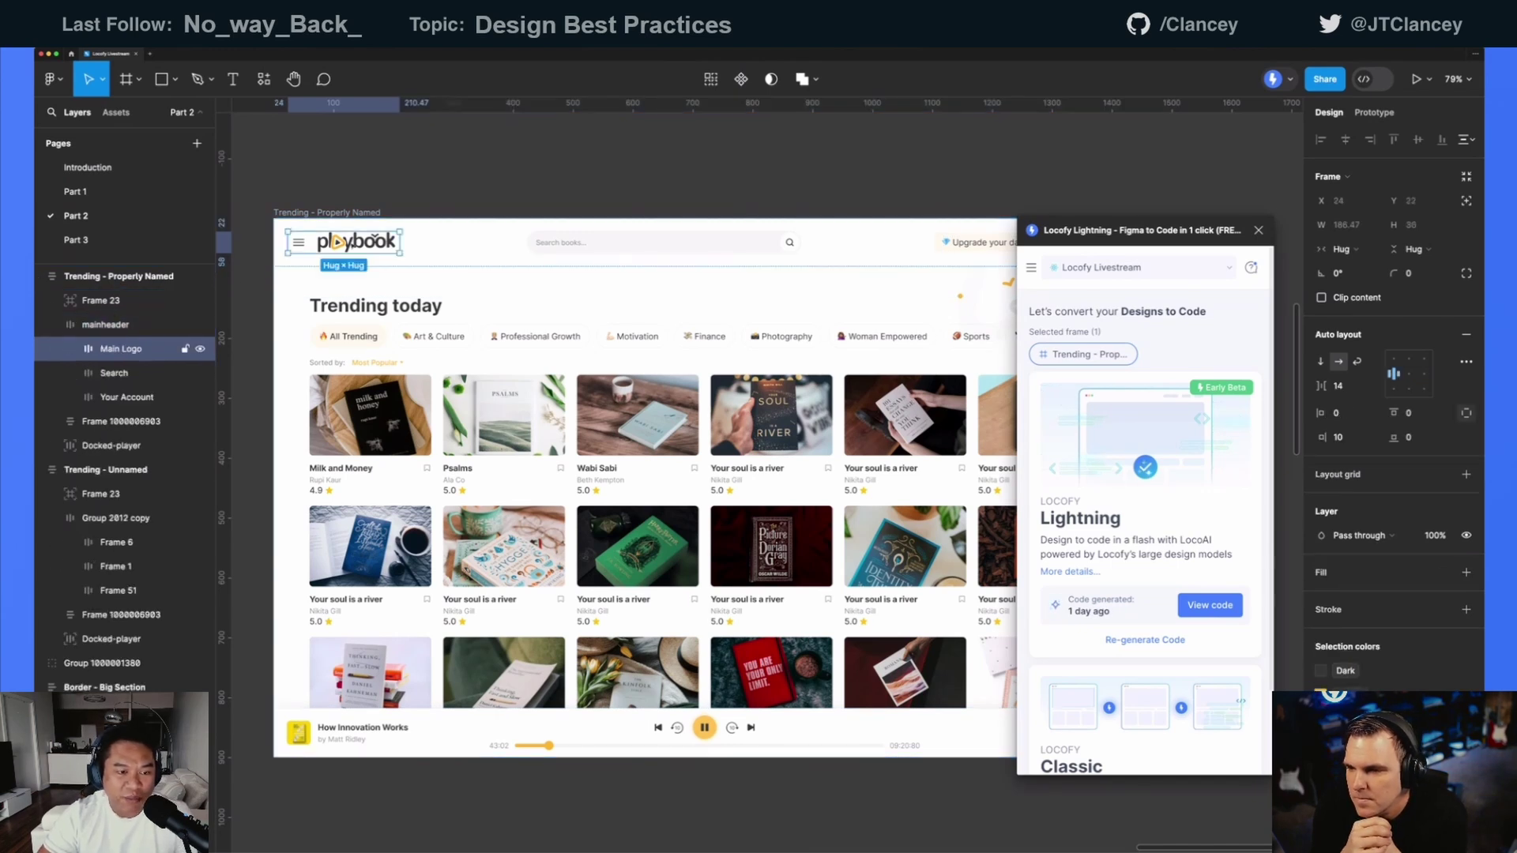
pyautogui.doubleClick(371, 242)
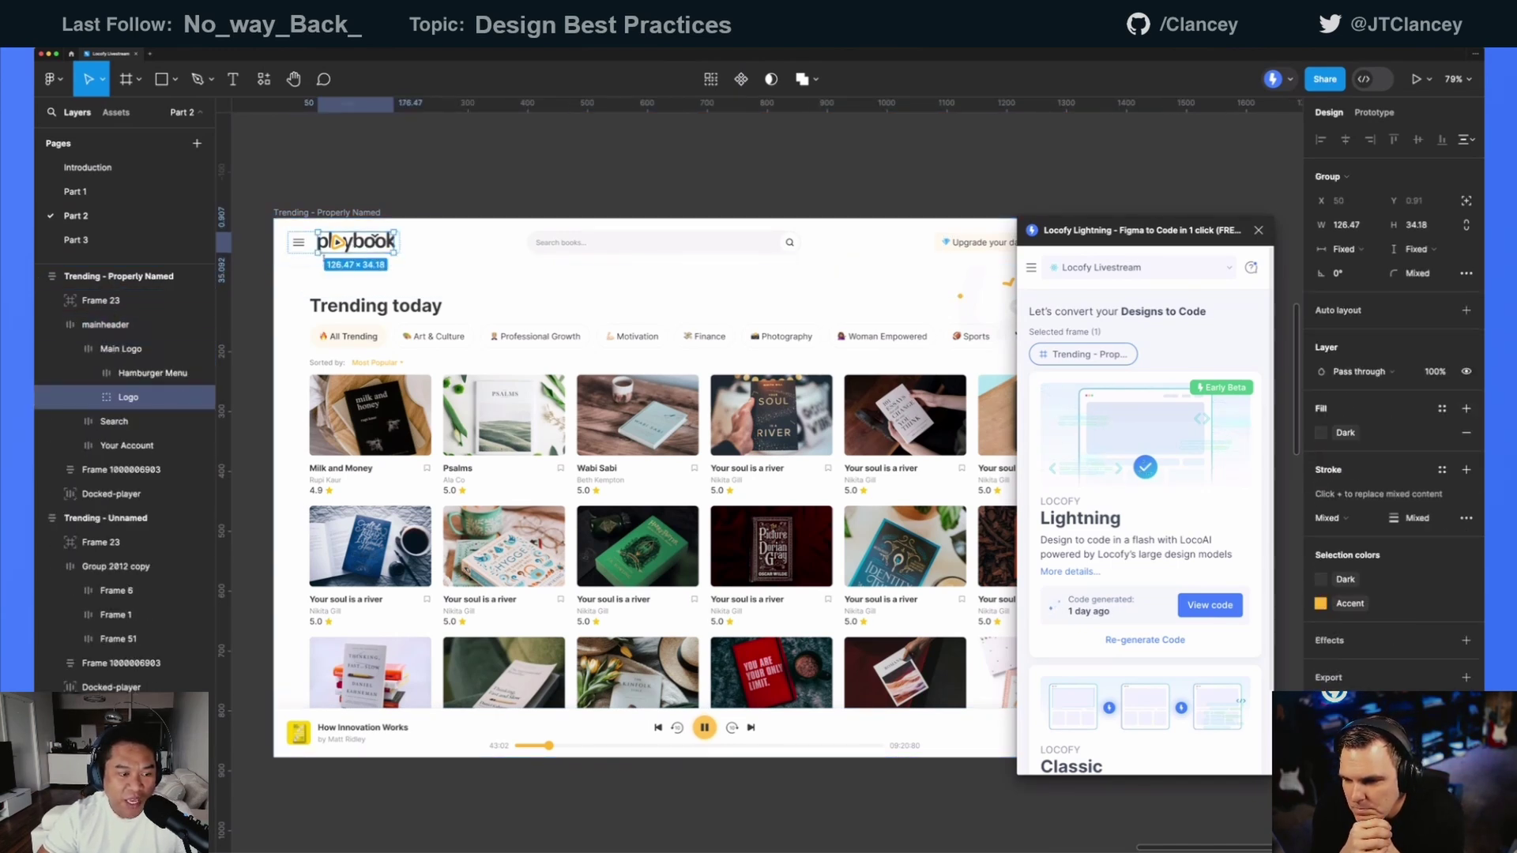
pyautogui.click(299, 242)
pyautogui.click(782, 243)
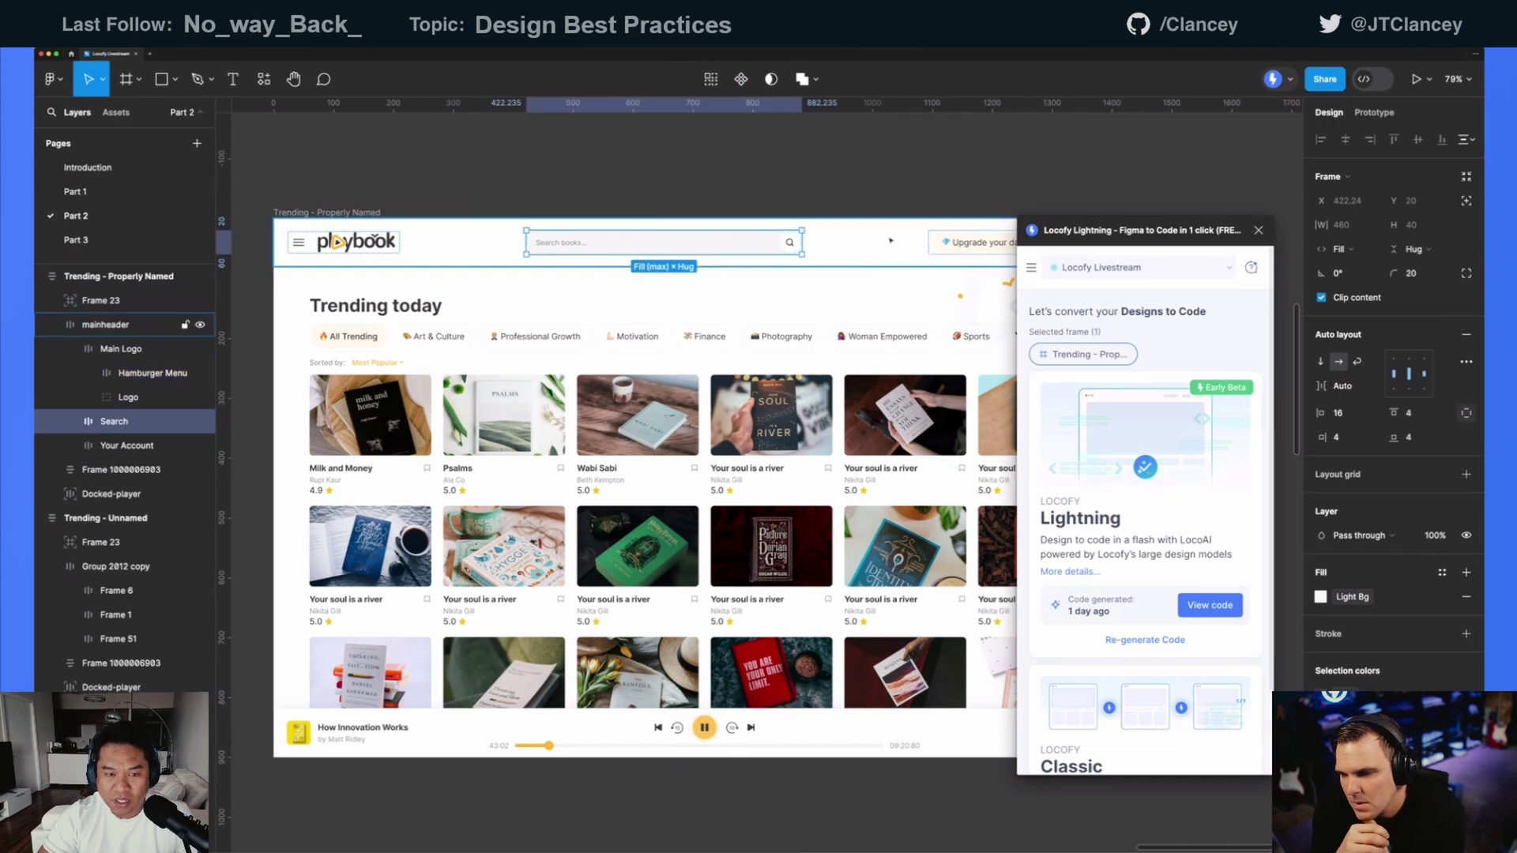
pyautogui.click(955, 245)
pyautogui.moveTo(955, 244); pyautogui.dragTo(778, 251)
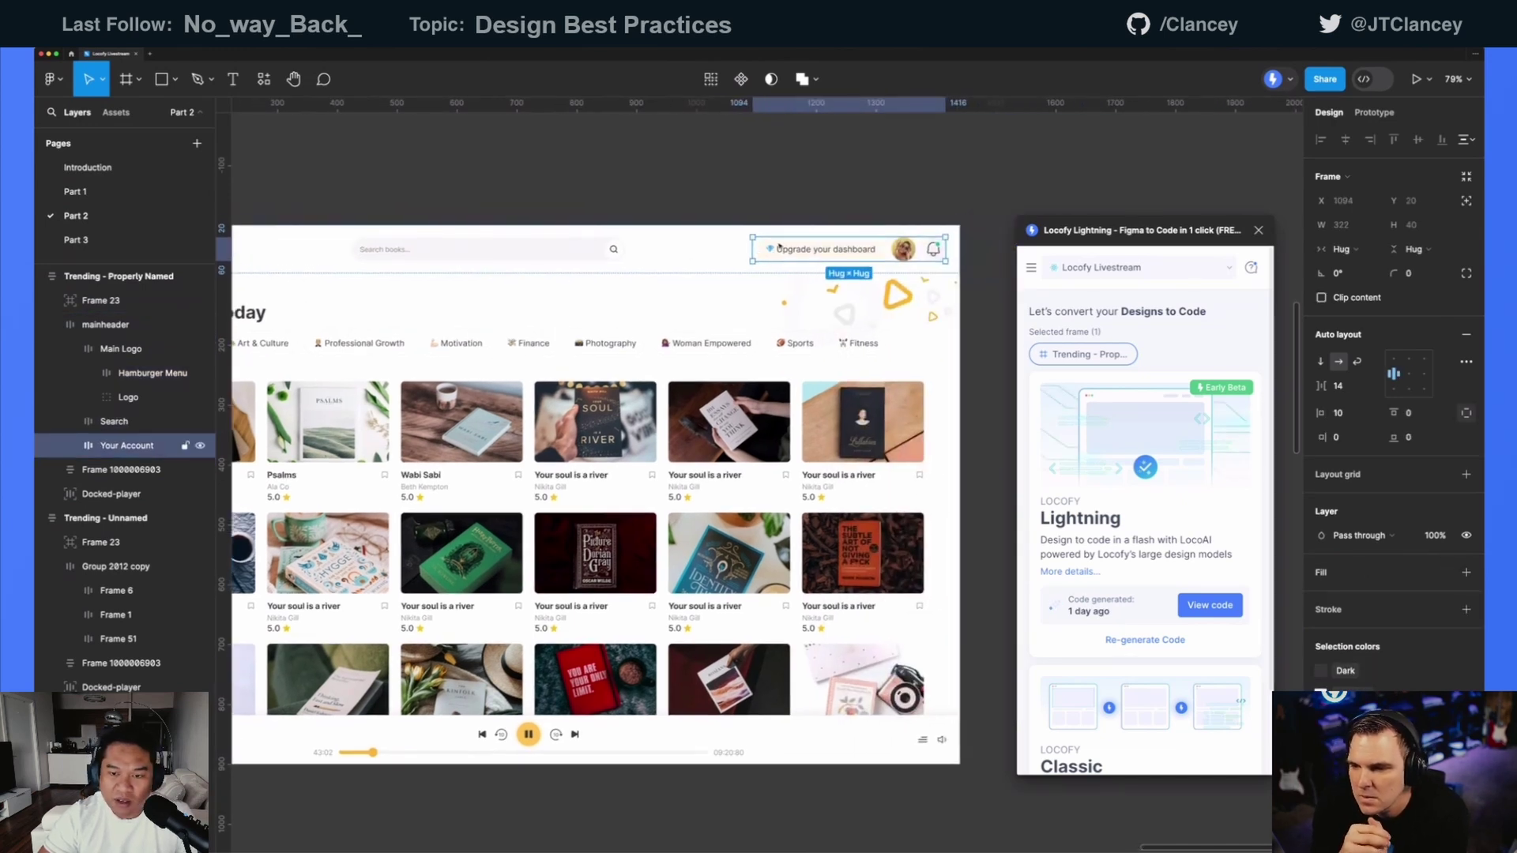
pyautogui.click(777, 216)
# - Review the Part 2 examples from the layer-naming section back to the opening slide
pyautogui.hscroll(-3, 778, 216)
pyautogui.scroll(-2, 727, 211)
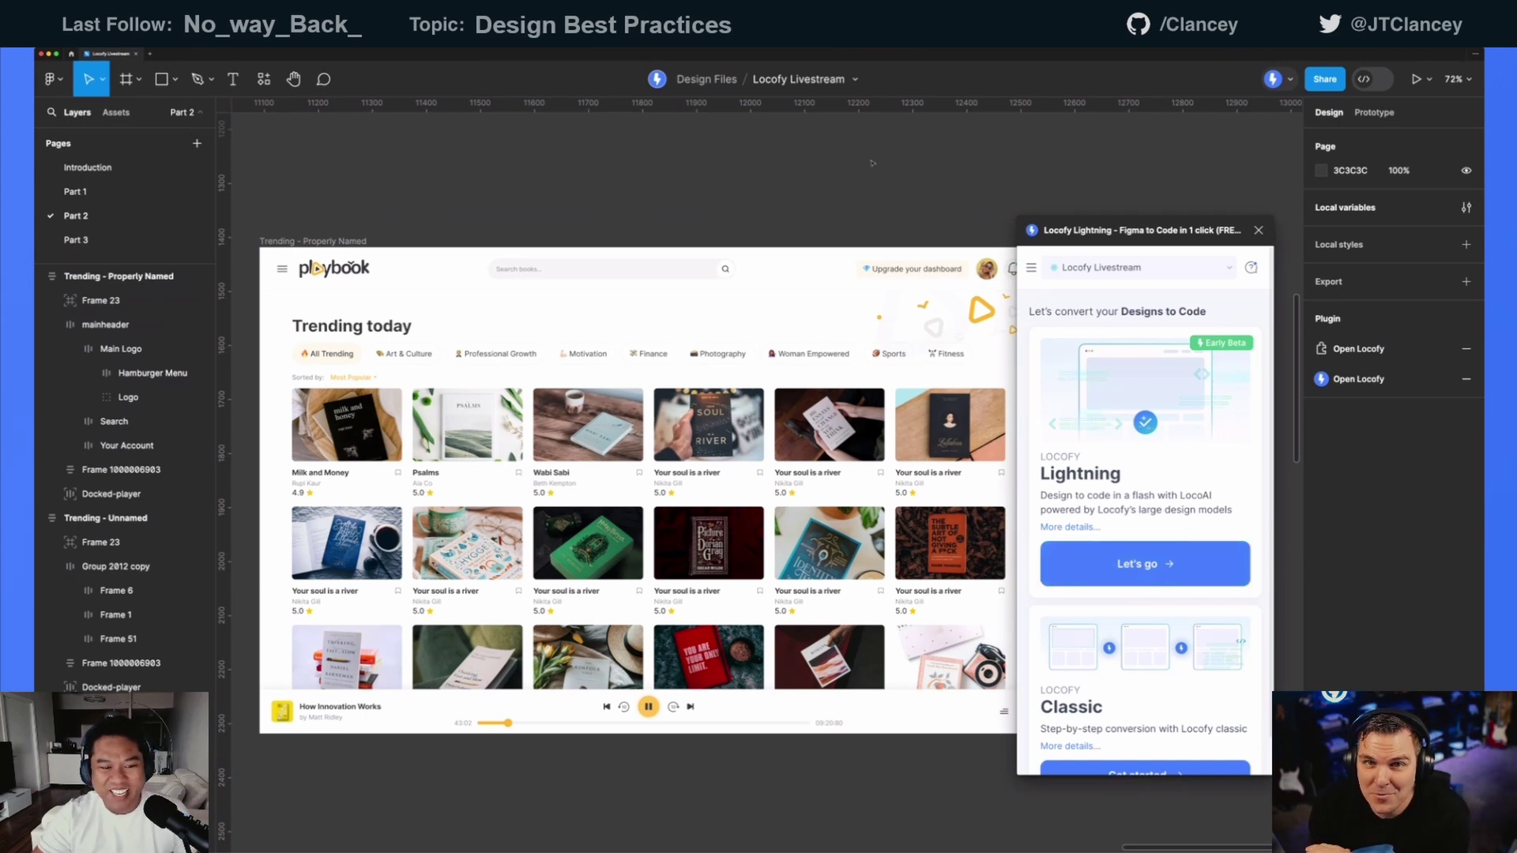
pyautogui.scroll(-5, 873, 163)
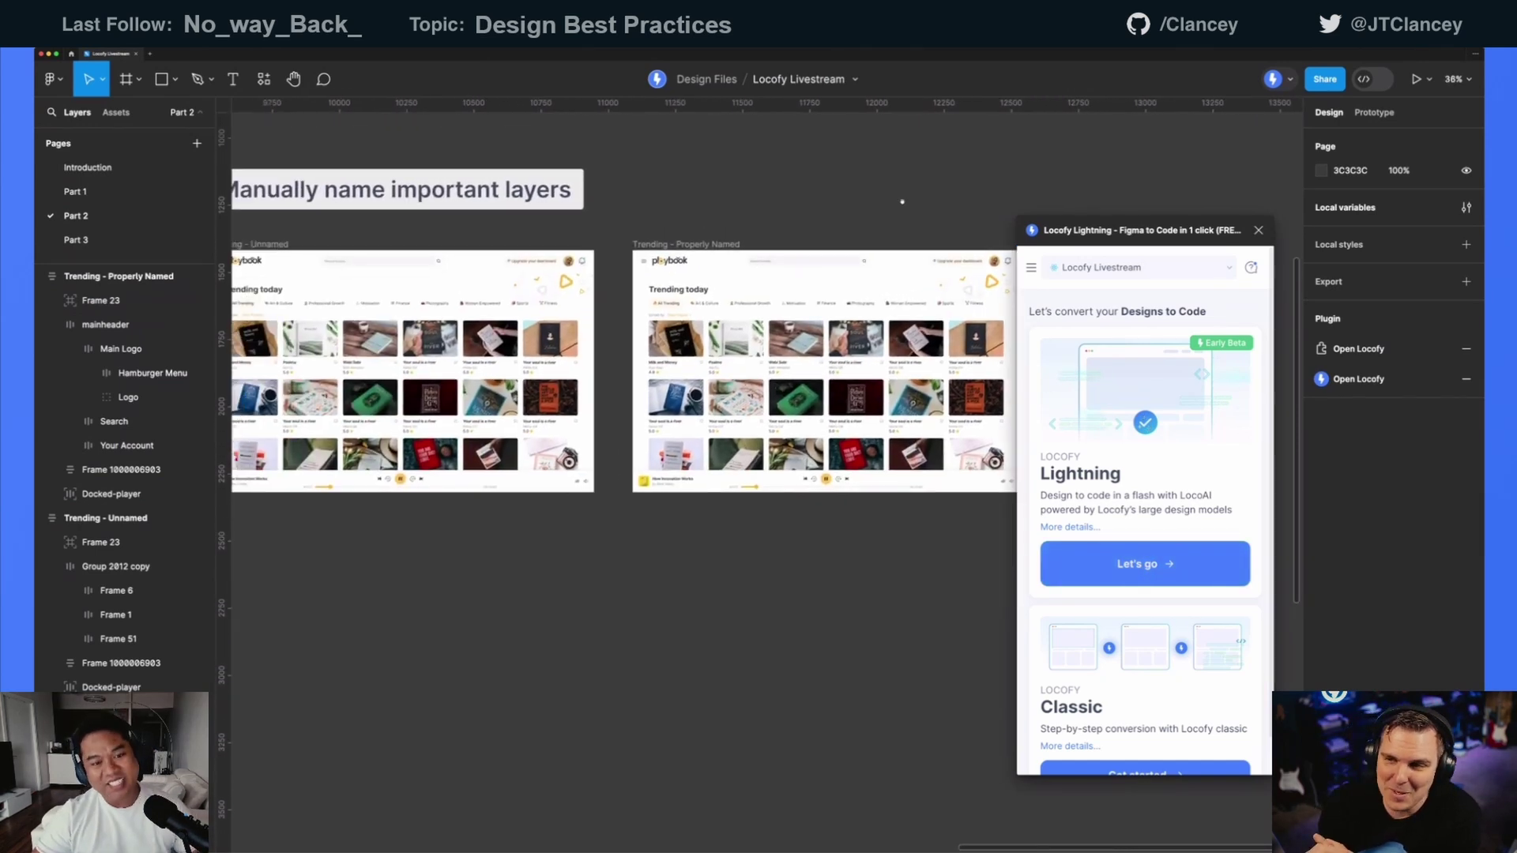
pyautogui.hscroll(-3, 822, 186)
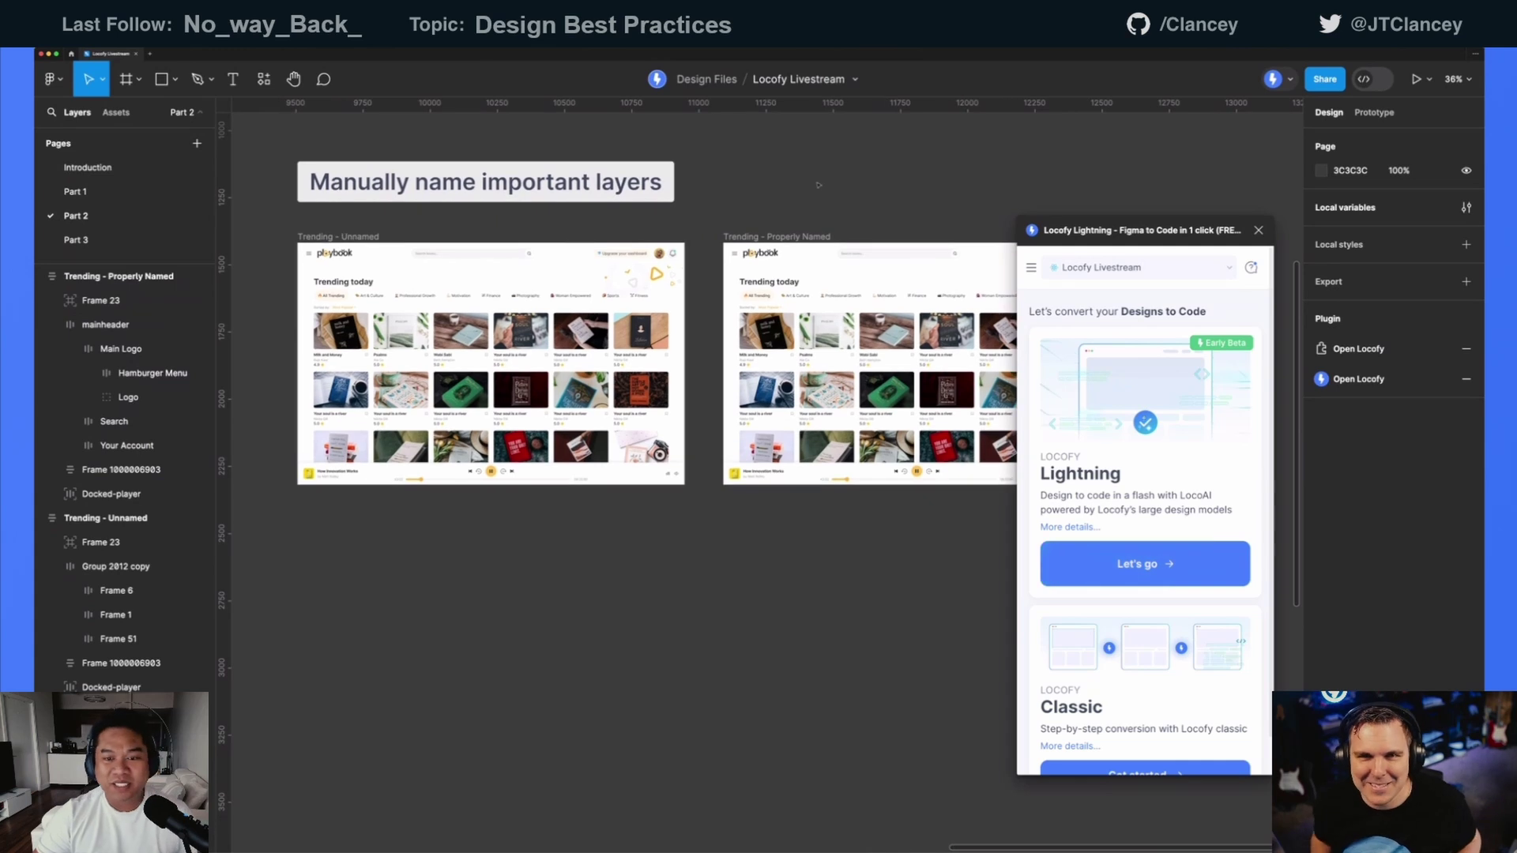
pyautogui.hscroll(-2, 818, 185)
pyautogui.scroll(-6, 706, 373)
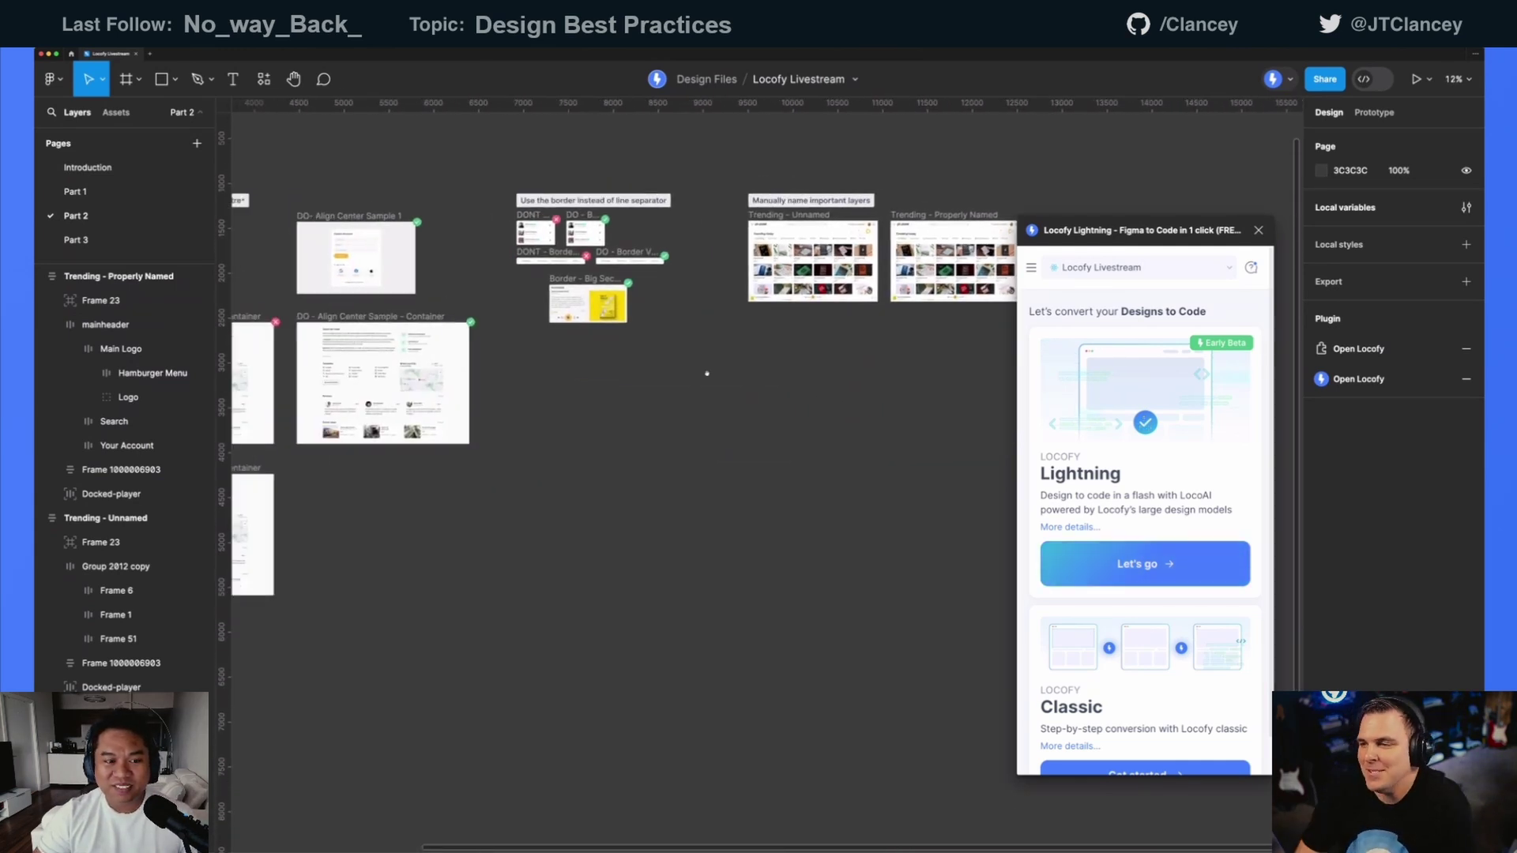
pyautogui.hscroll(-10, 706, 373)
pyautogui.scroll(3, 707, 373)
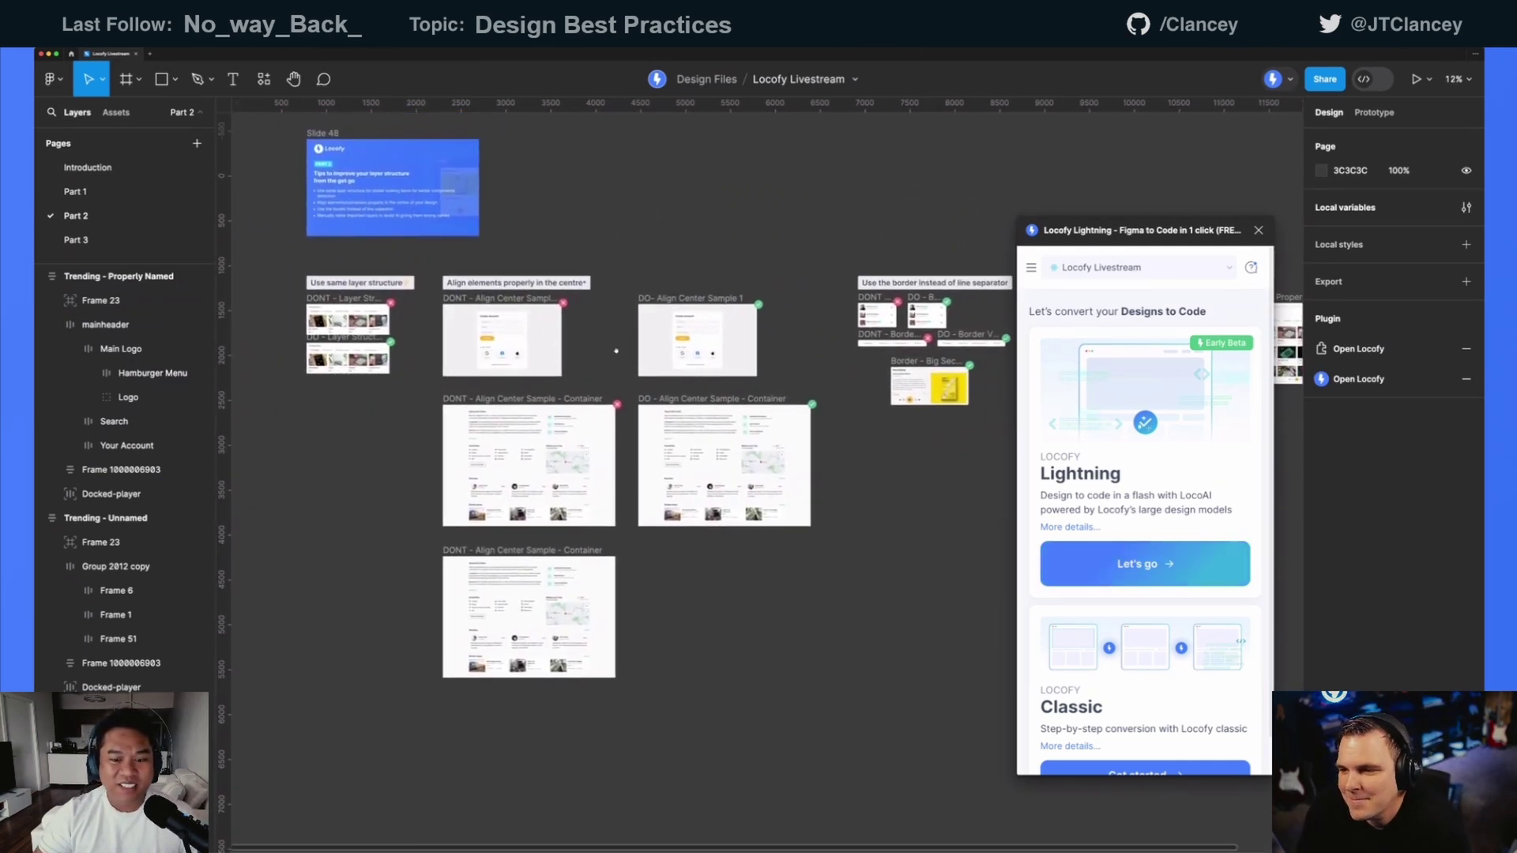
pyautogui.hscroll(1, 615, 350)
pyautogui.scroll(-2, 620, 324)
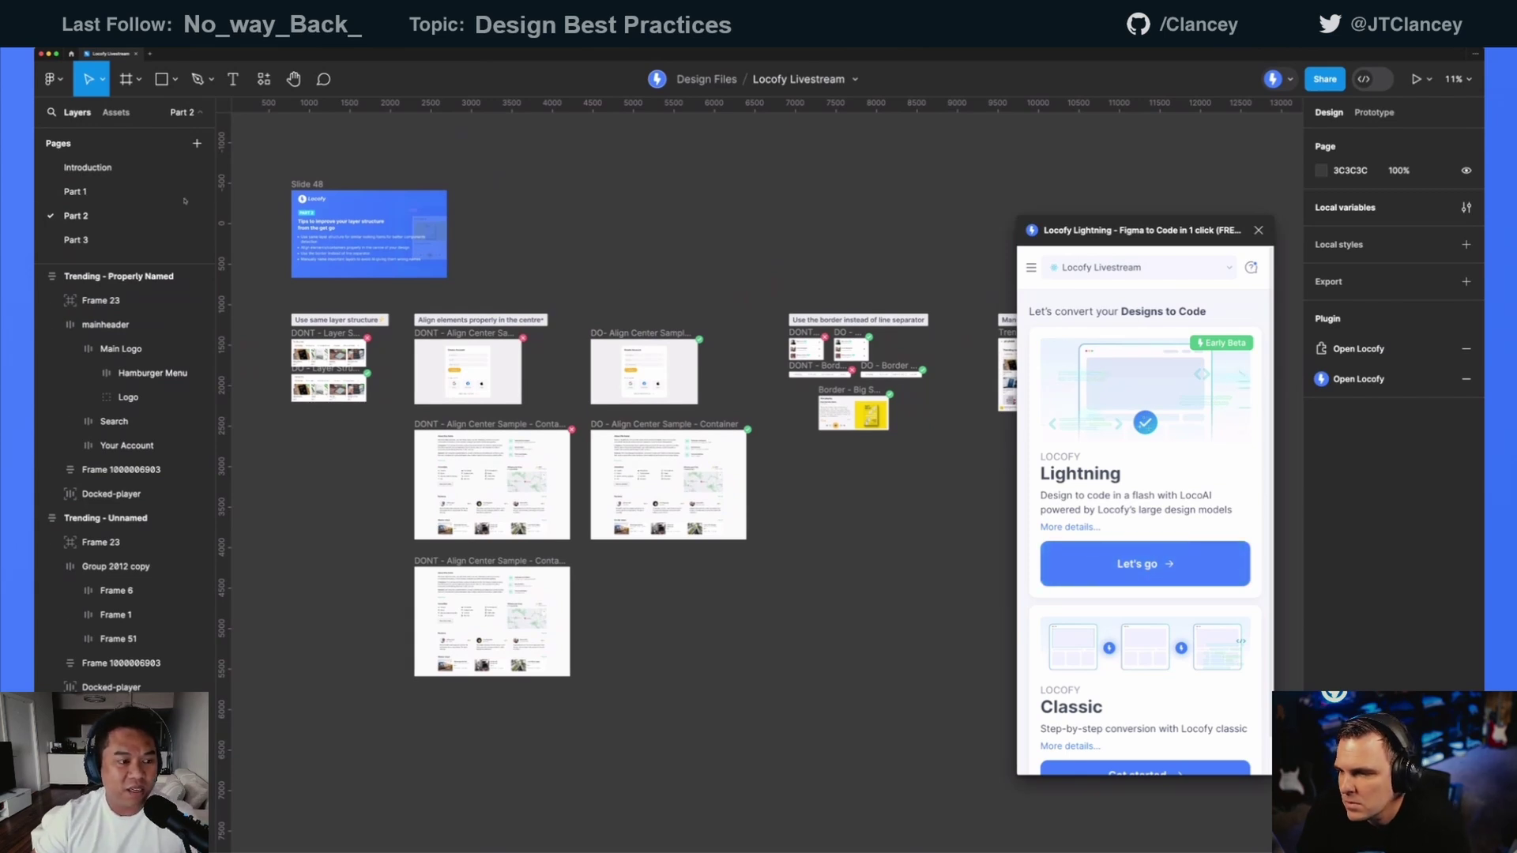
# - Open the Part 3 page and move the plugin window aside to read the auto layout tips slide
pyautogui.click(182, 239)
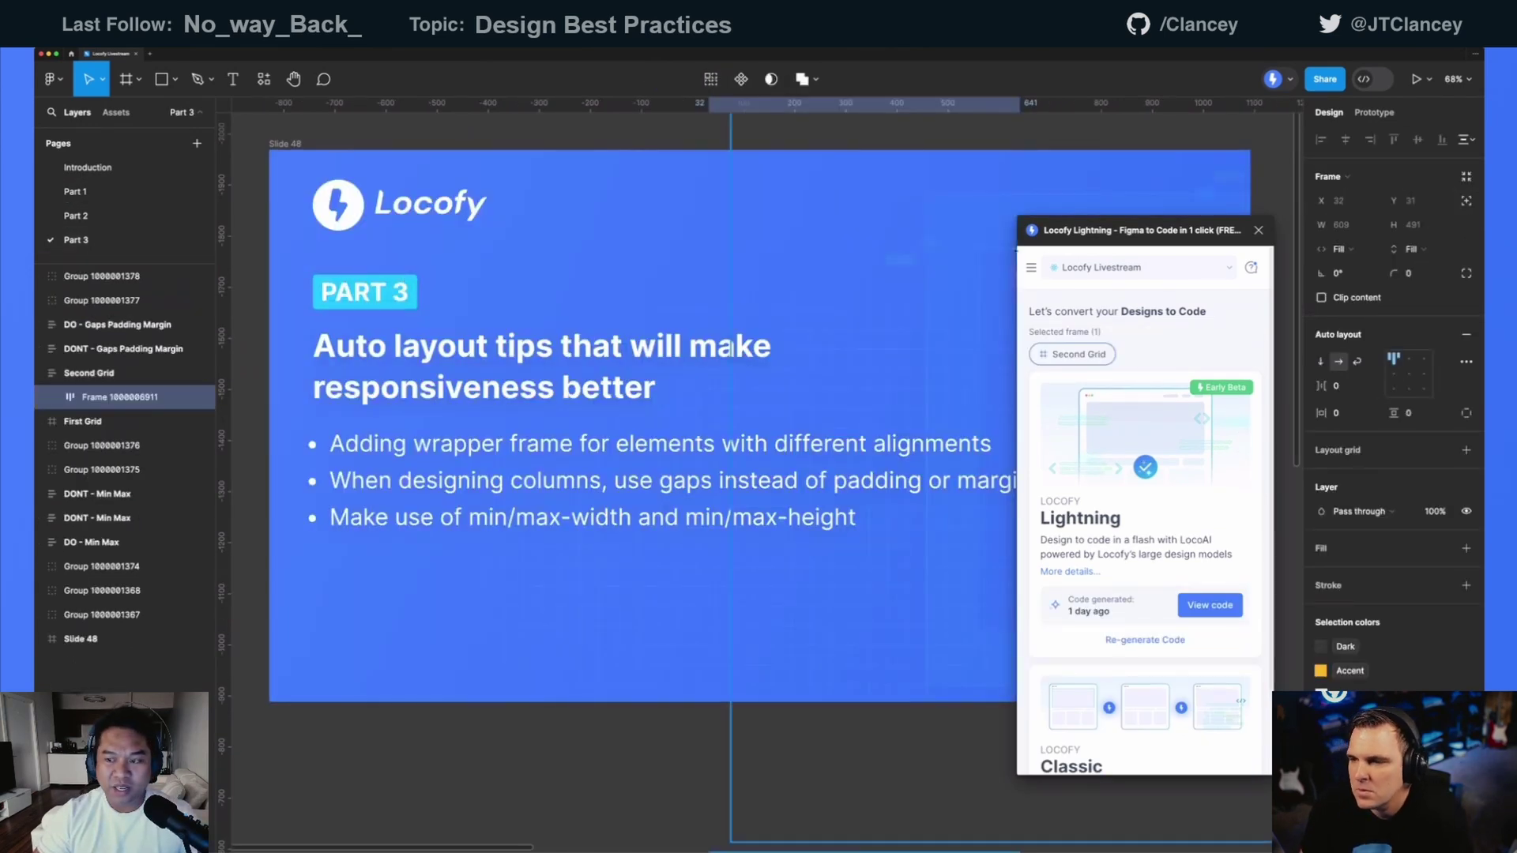
pyautogui.moveTo(1142, 230); pyautogui.dragTo(1219, 234)
pyautogui.hscroll(1, 762, 230)
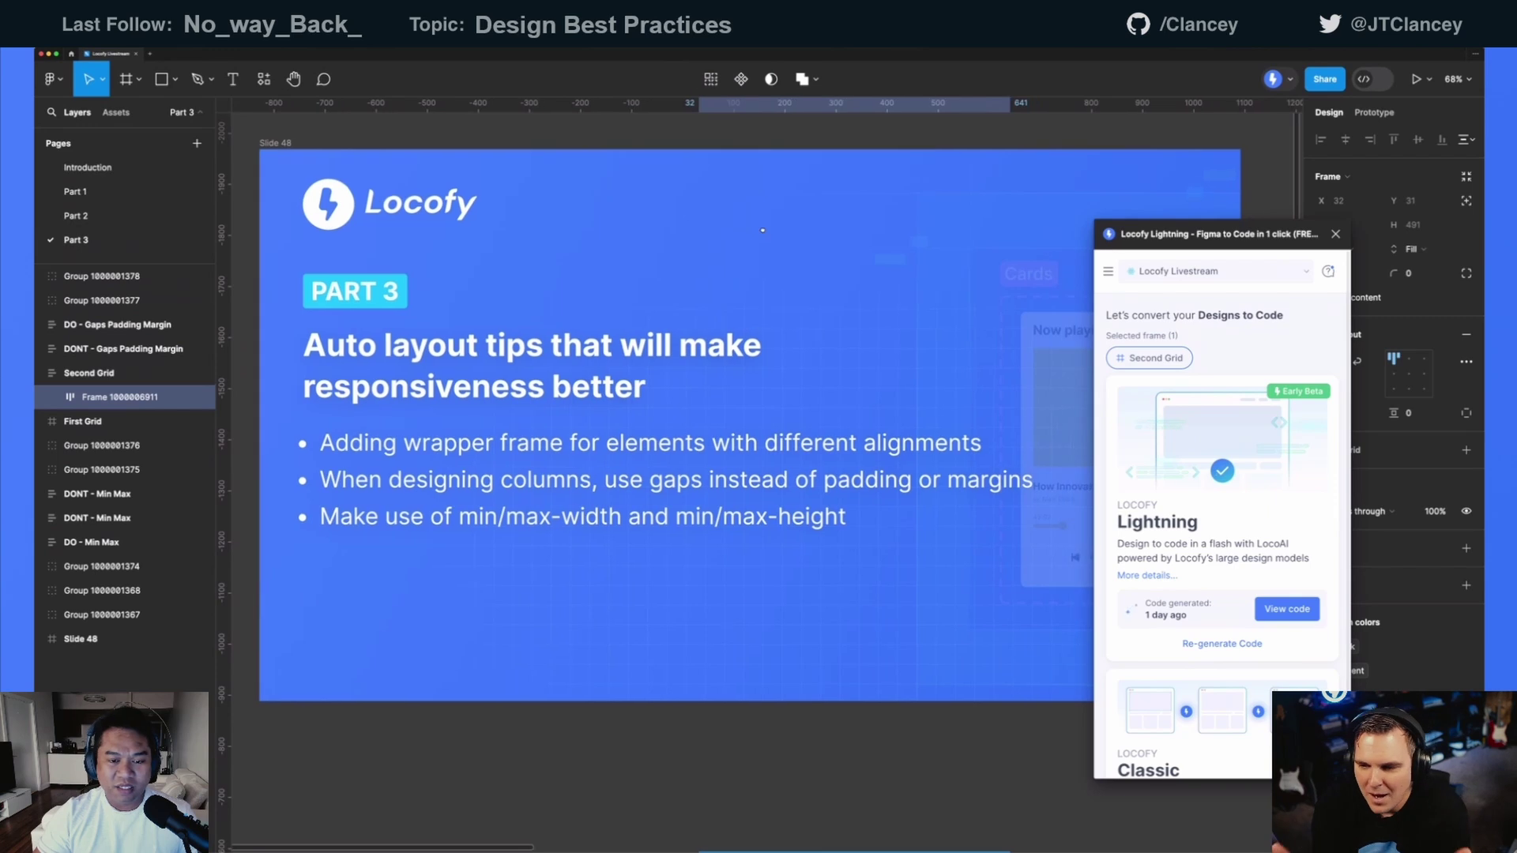
pyautogui.scroll(-1, 763, 229)
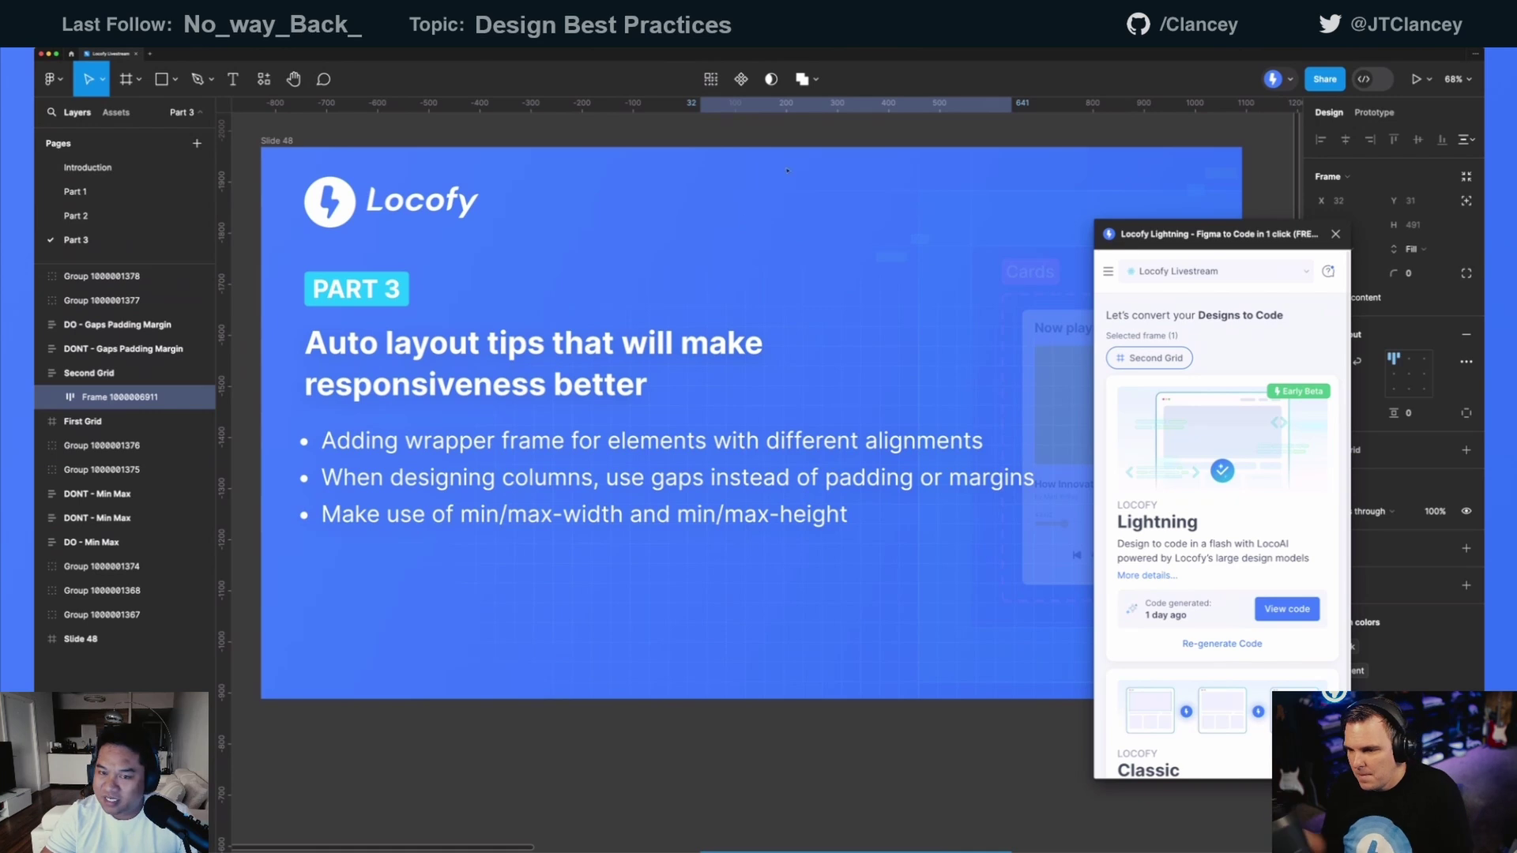
pyautogui.click(749, 131)
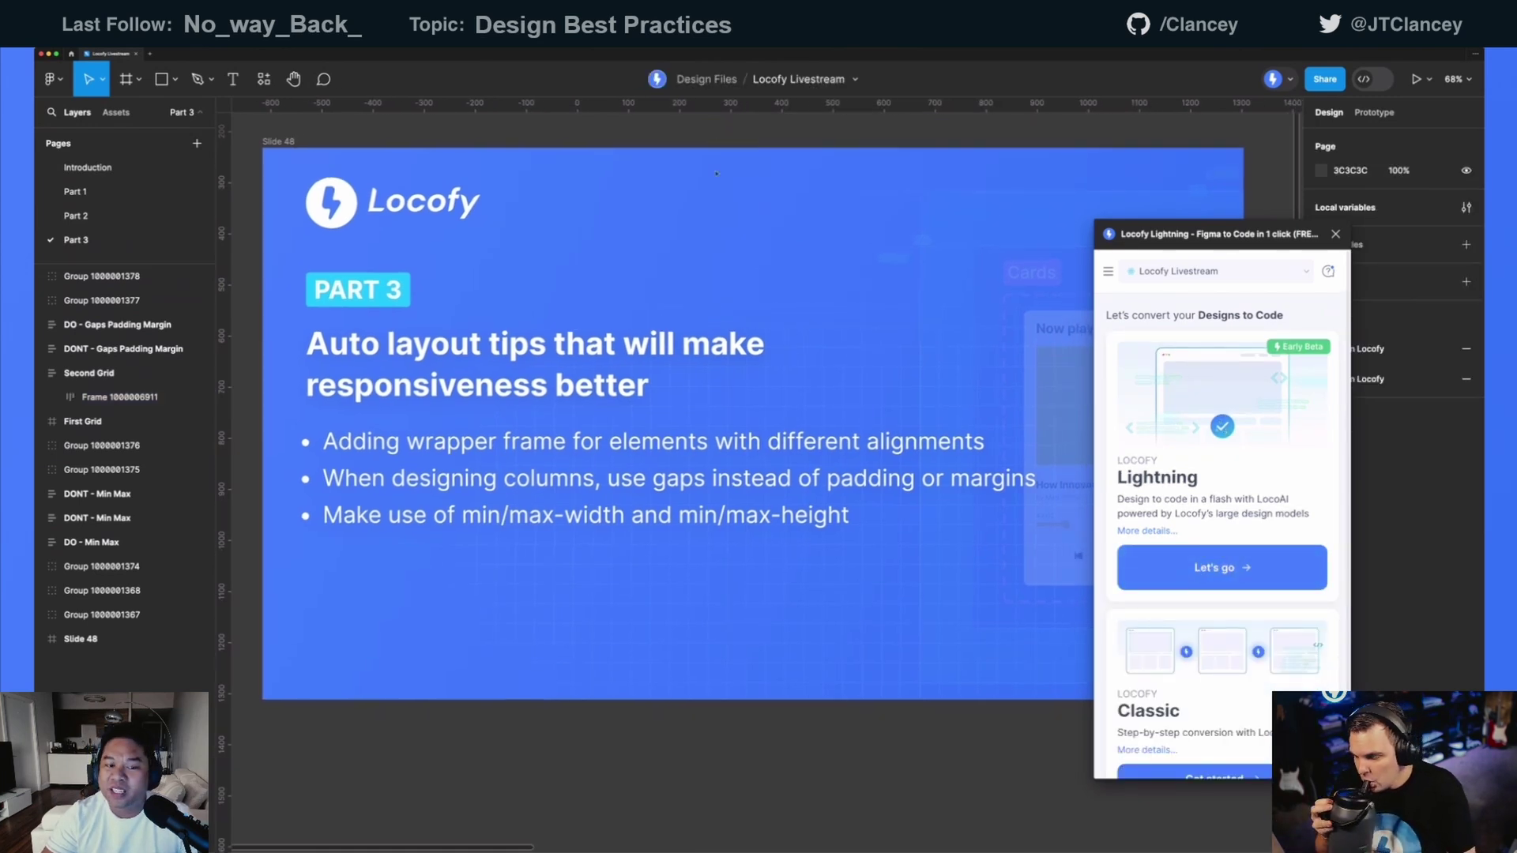
pyautogui.click(615, 350)
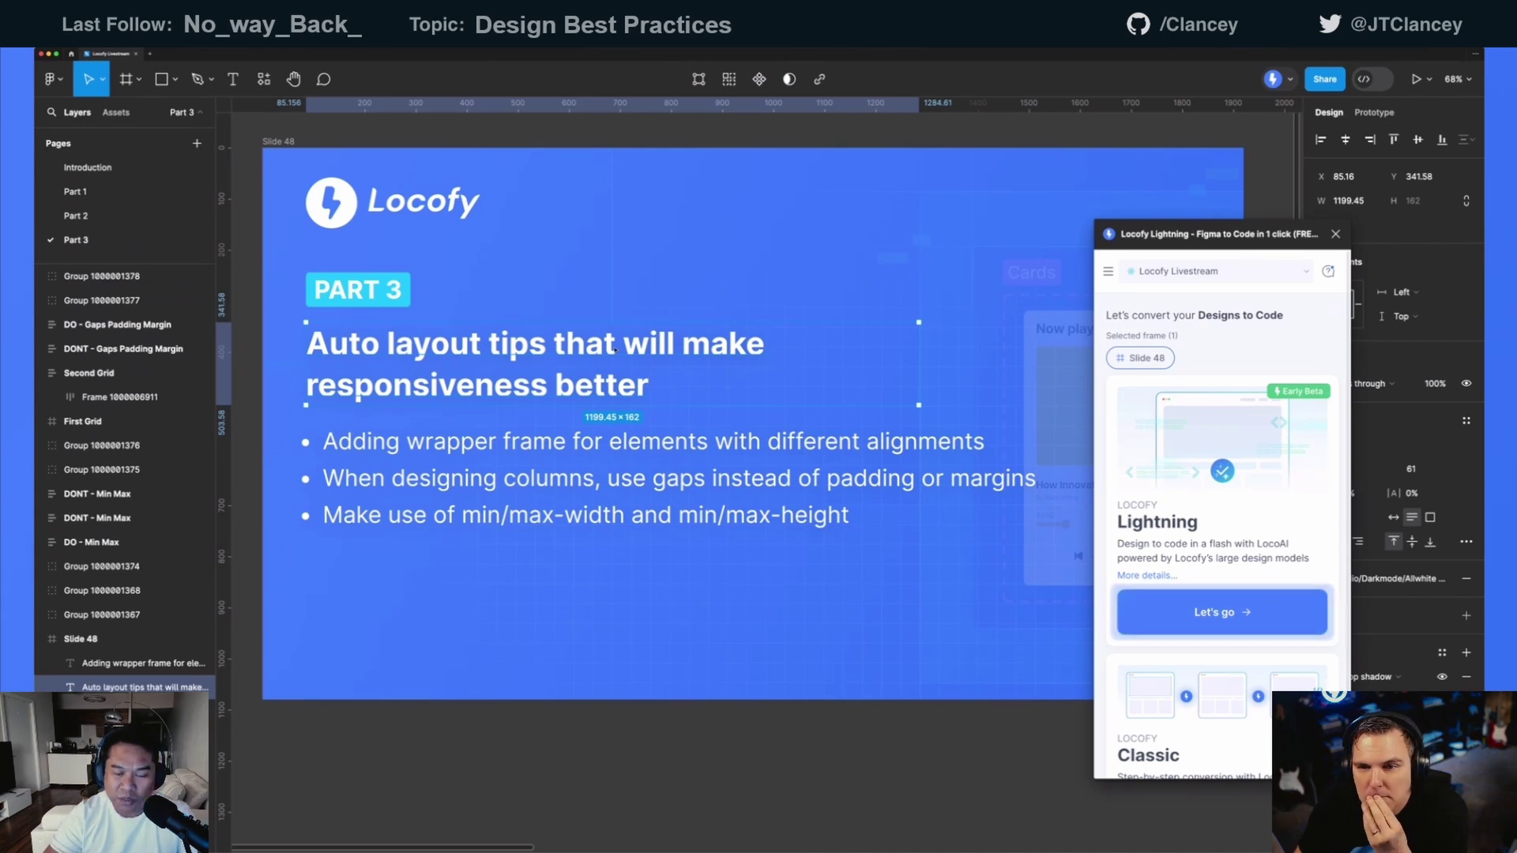
pyautogui.scroll(-3, 614, 347)
pyautogui.scroll(-2, 602, 369)
pyautogui.press('Escape')
# - Duplicate the Psalms card from the DO - Gaps Padding Margin frame onto the empty canvas below it
pyautogui.scroll(-5, 602, 369)
pyautogui.hscroll(5, 602, 369)
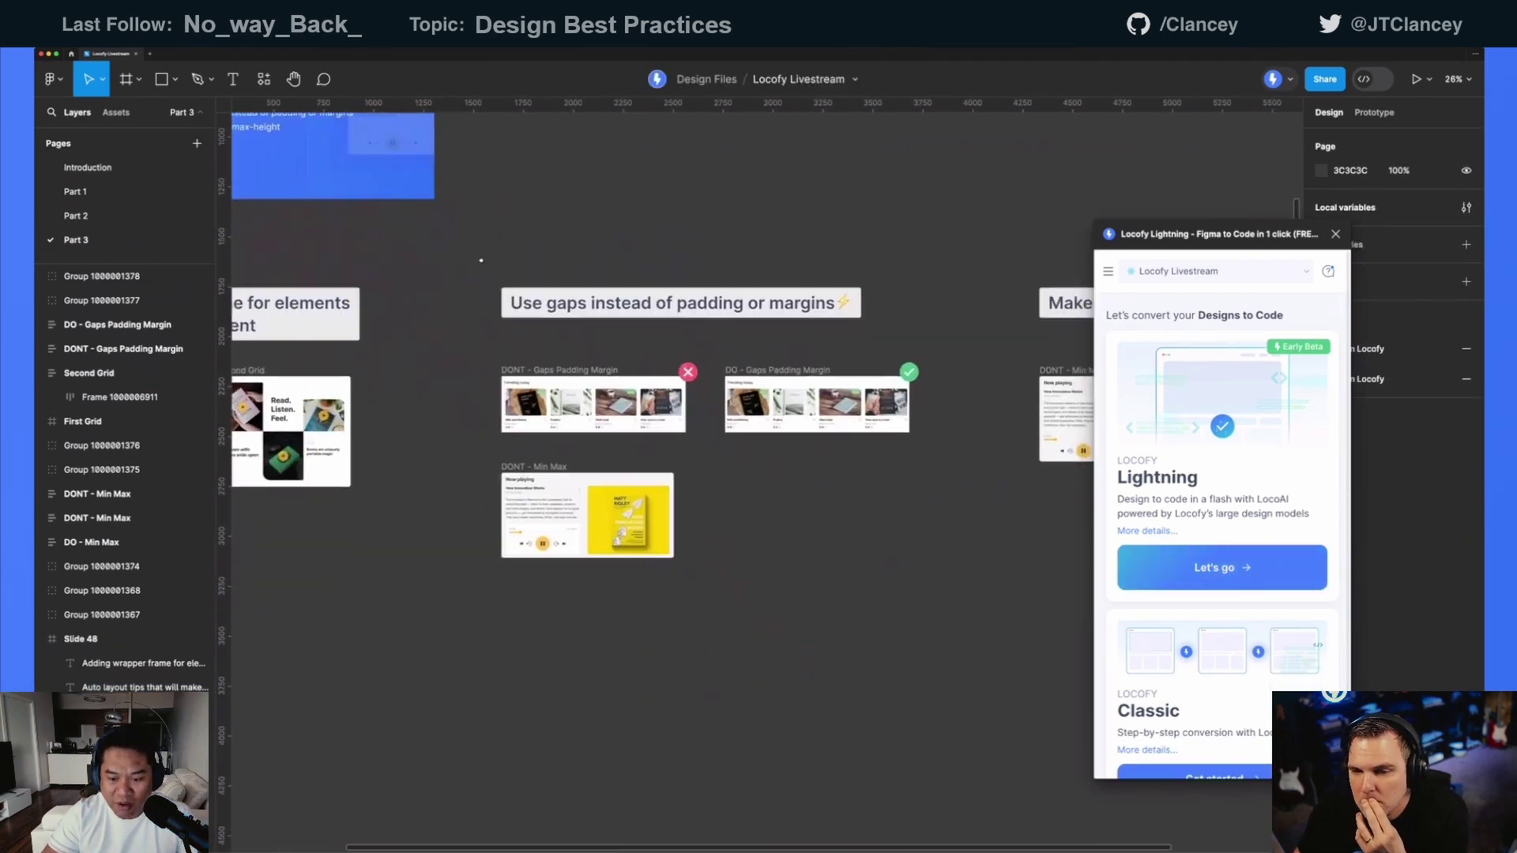
pyautogui.scroll(5, 761, 447)
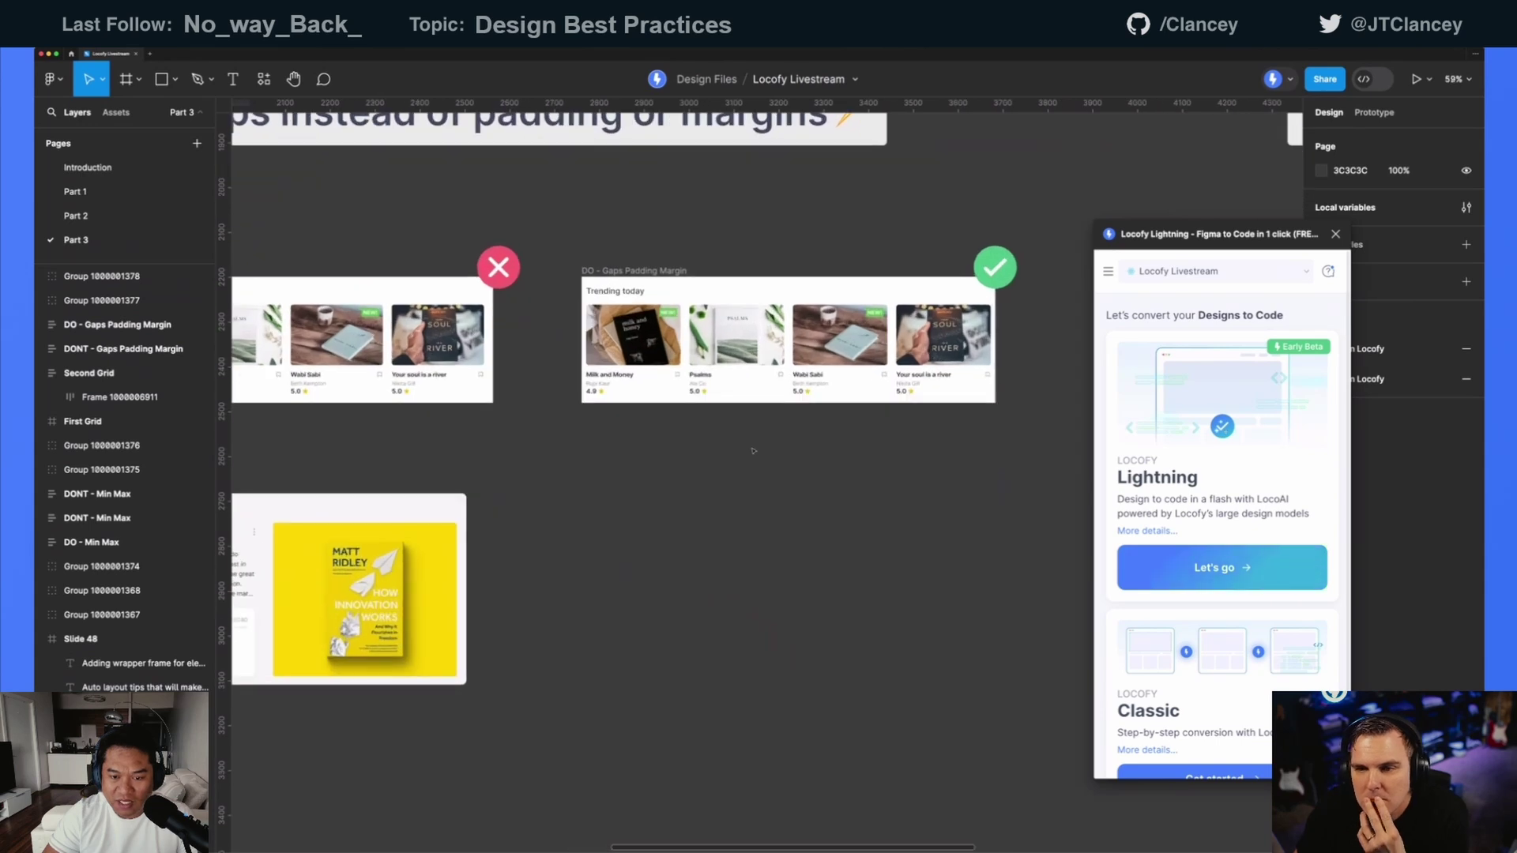
pyautogui.scroll(4, 790, 379)
pyautogui.doubleClick(680, 314)
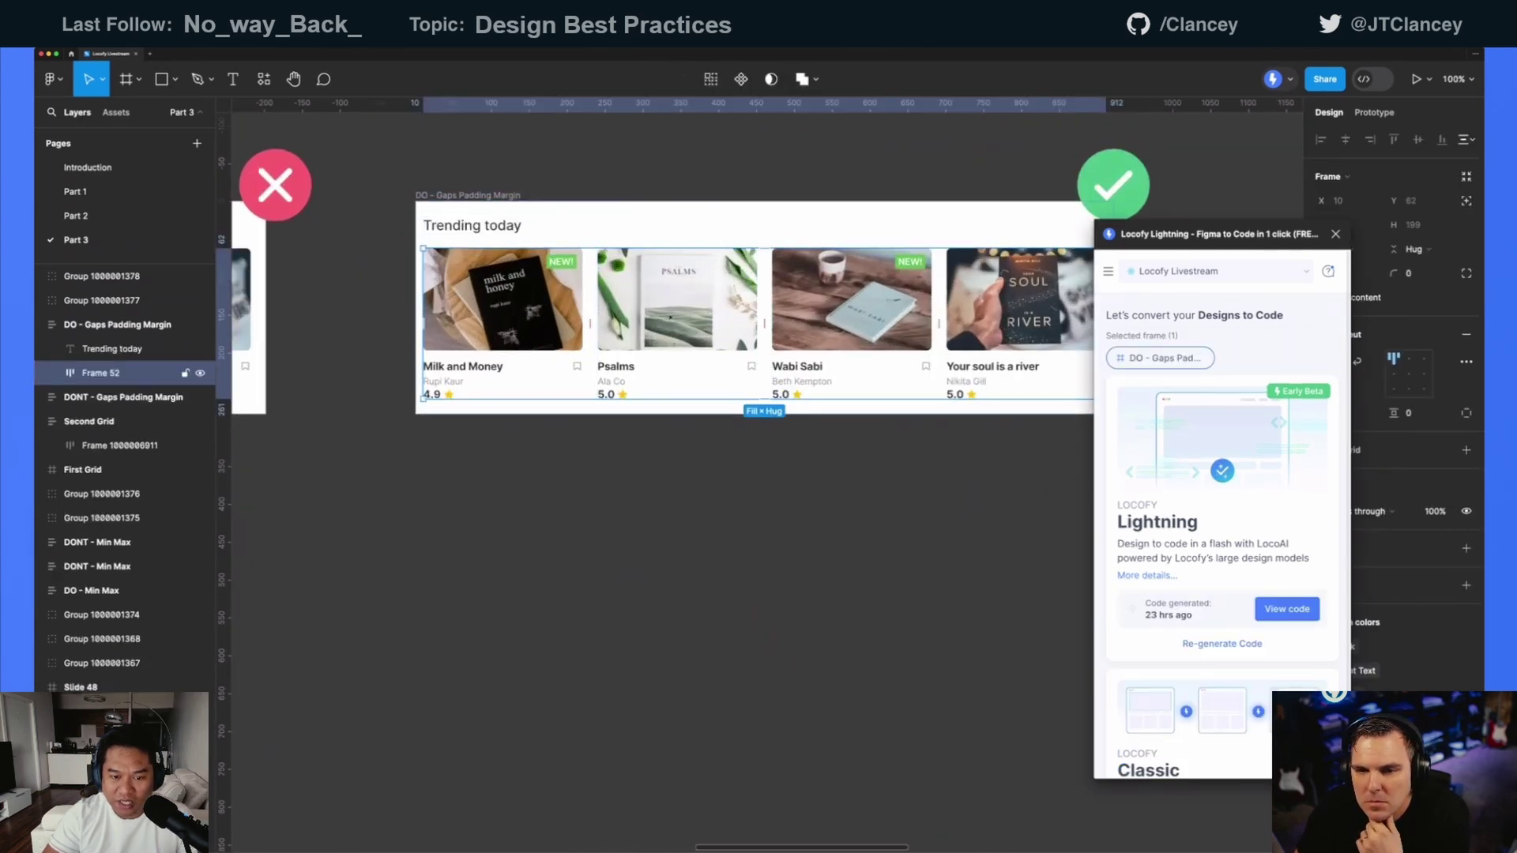
pyautogui.moveTo(680, 314); pyautogui.dragTo(680, 623)
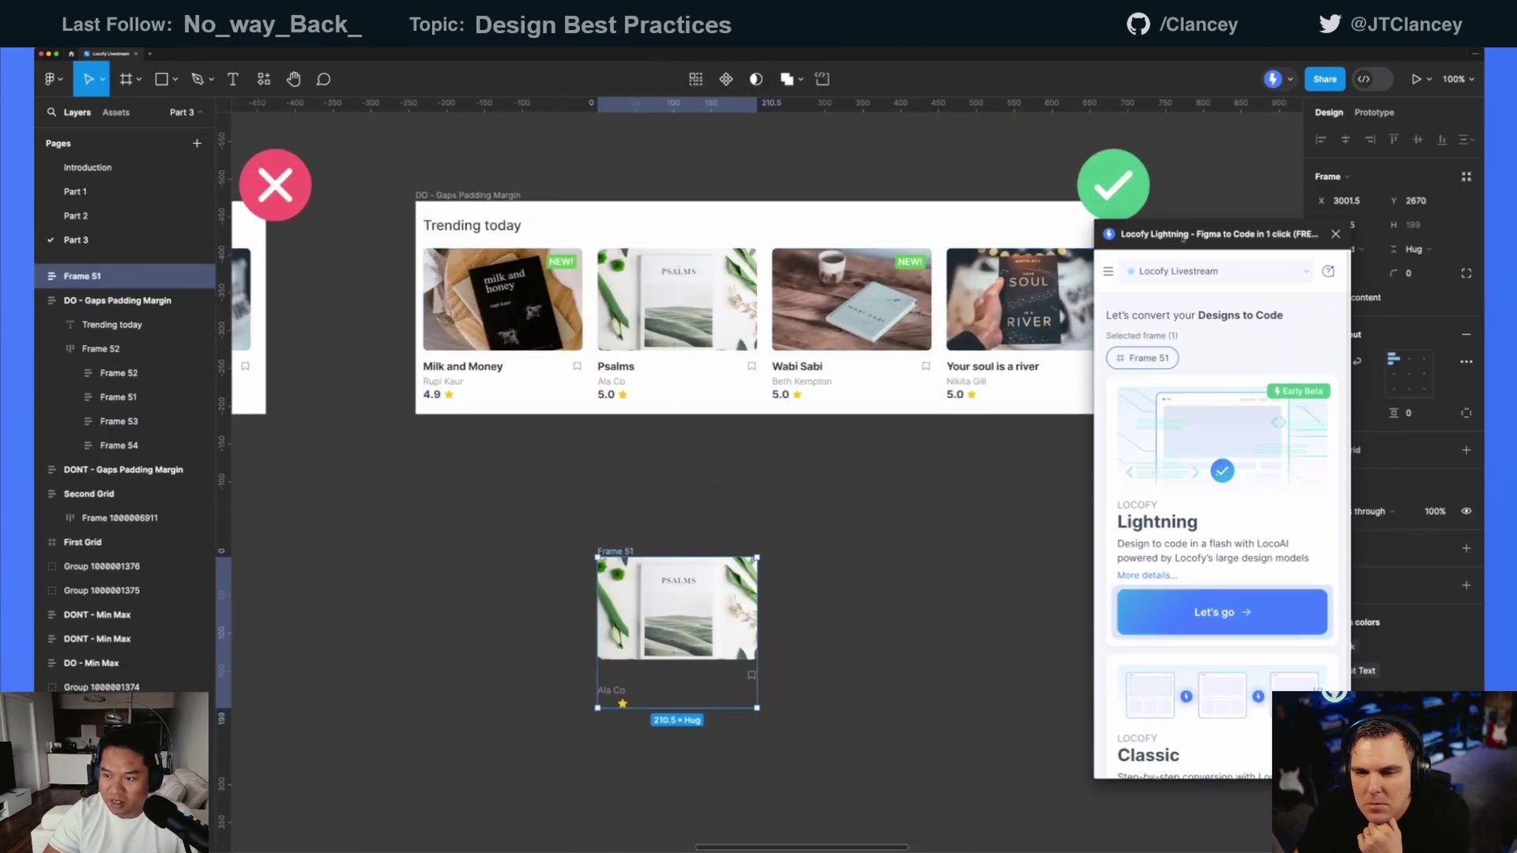
# - Reposition the plugin window off the design settings and move the Psalms card copy to about X 3267, Y 2671
pyautogui.moveTo(1178, 253); pyautogui.dragTo(1114, 229)
pyautogui.scroll(-3, 759, 443)
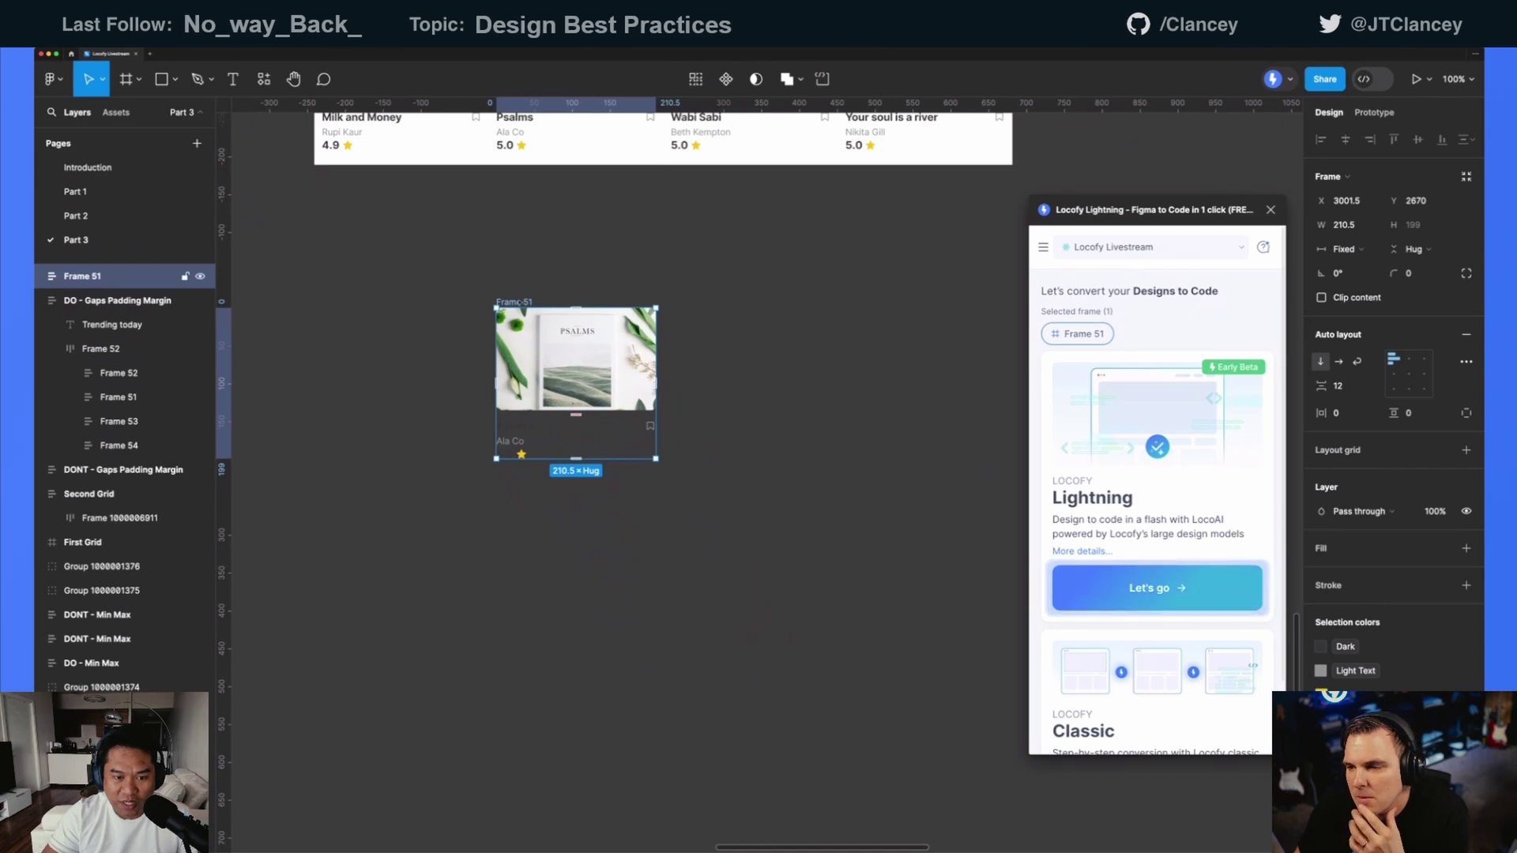
pyautogui.moveTo(520, 302); pyautogui.dragTo(721, 304)
pyautogui.scroll(4, 830, 412)
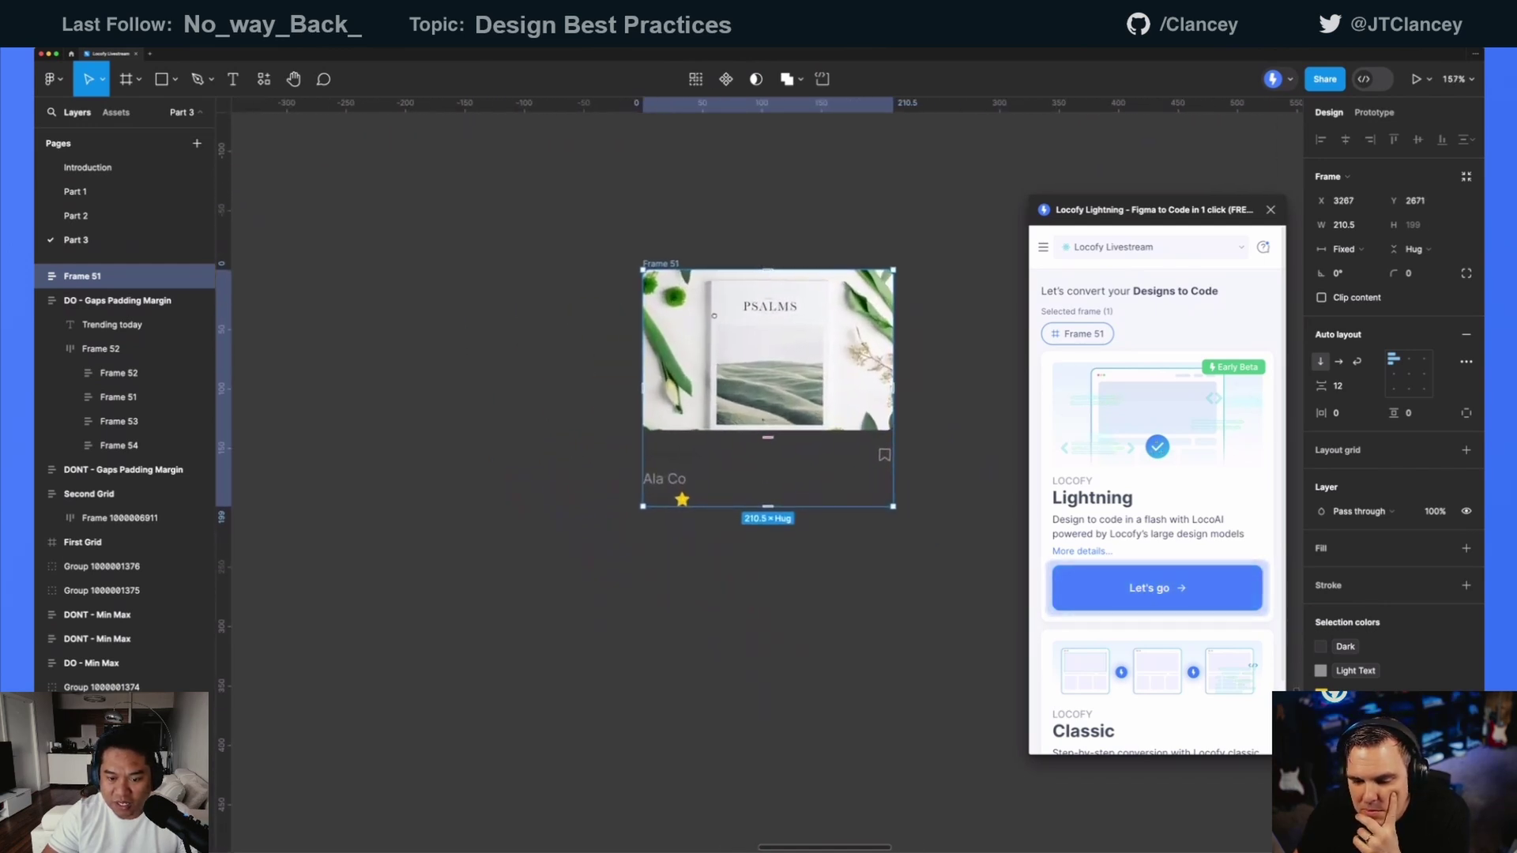
# - Give the Psalms card copy an FFFFFF fill and set its vertical and horizontal padding to 10
pyautogui.click(1466, 547)
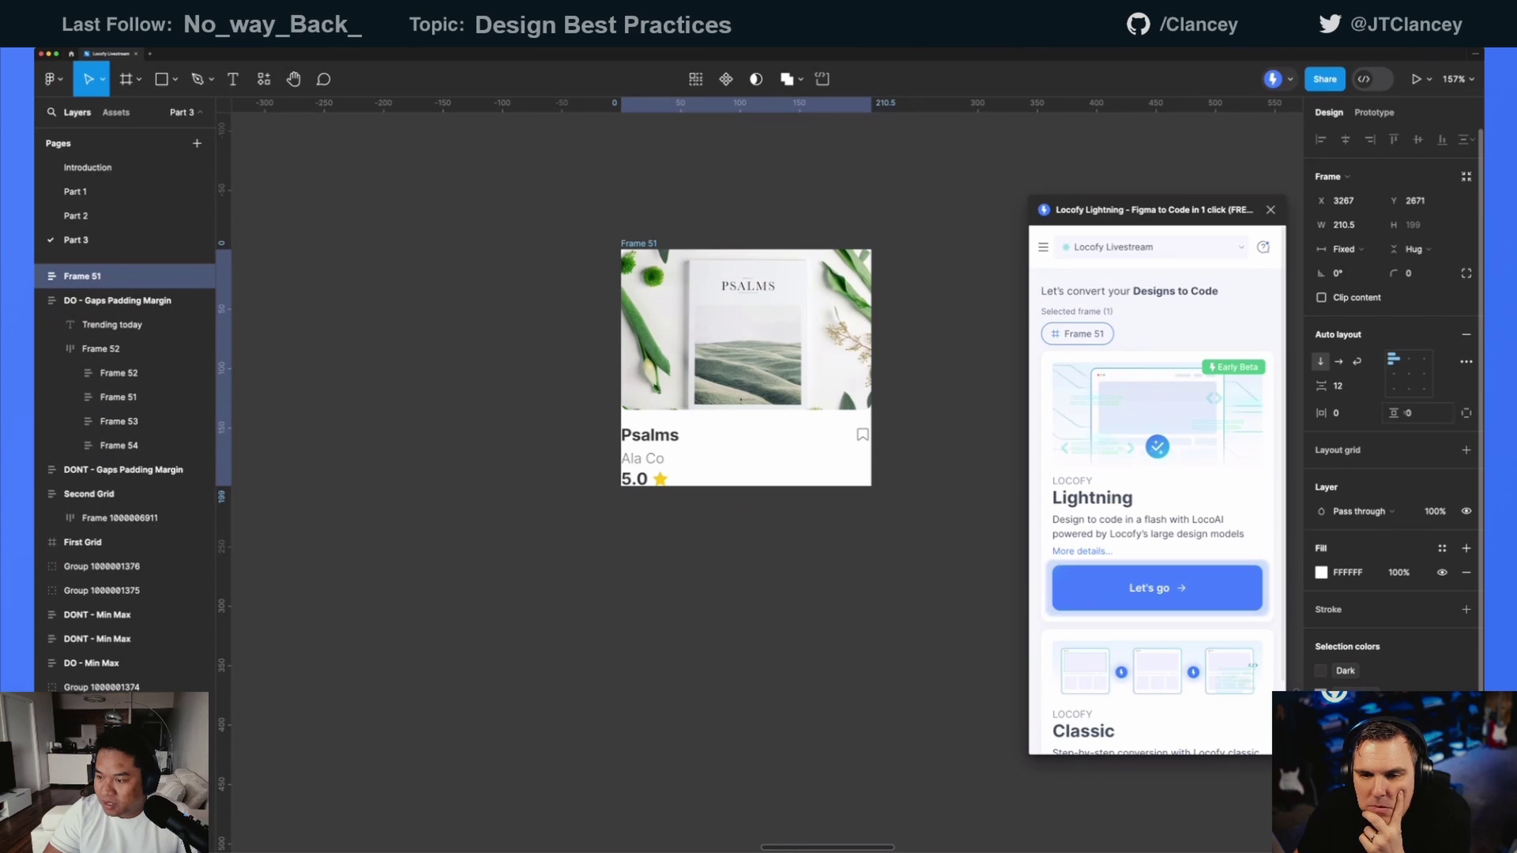
pyautogui.click(1417, 414)
pyautogui.write('10')
pyautogui.press('Return')
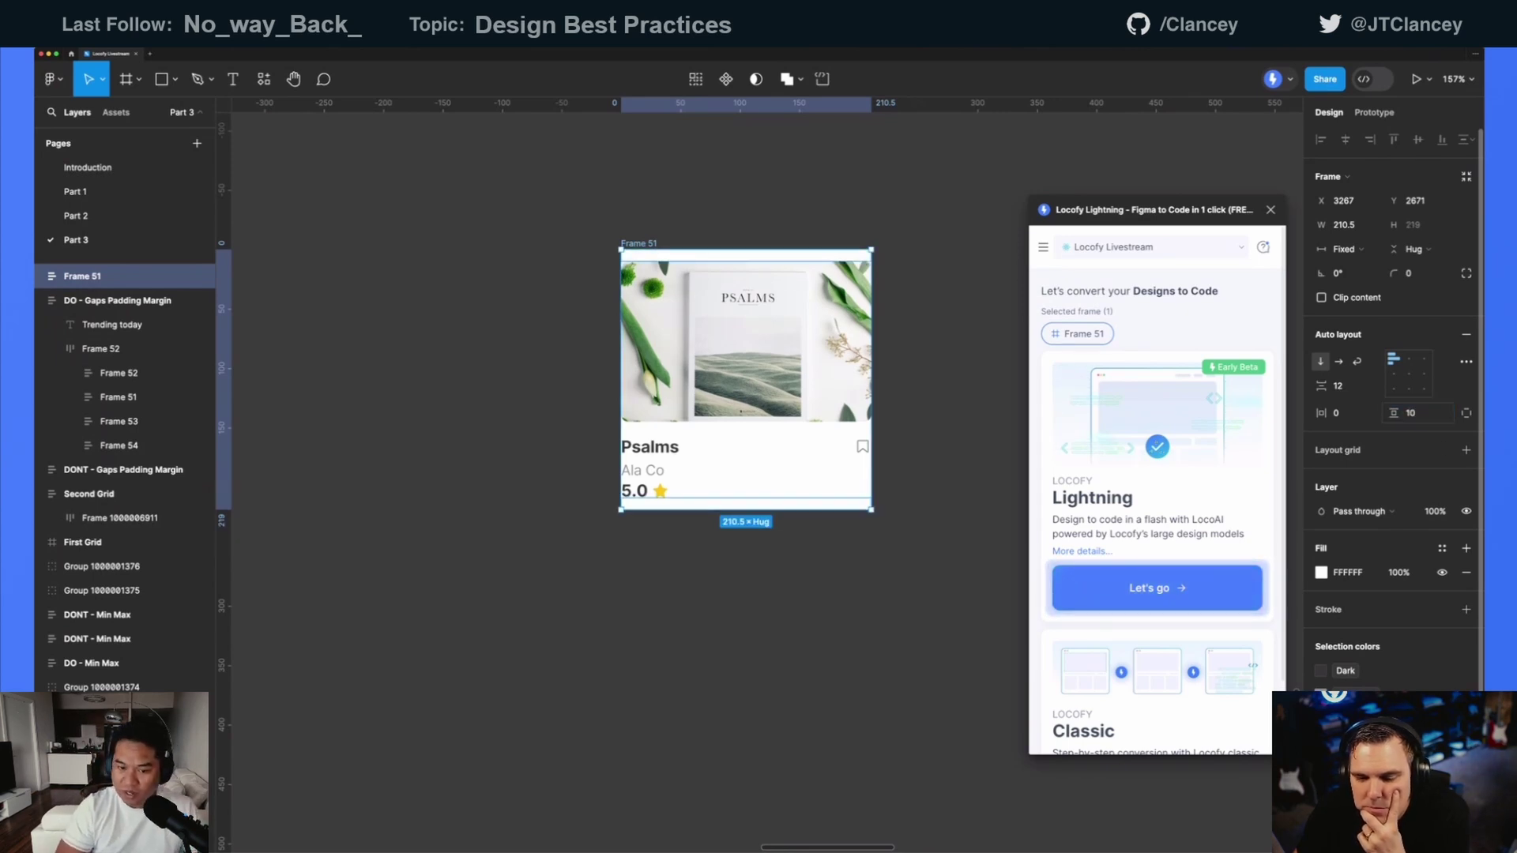
pyautogui.click(1343, 412)
pyautogui.write('10')
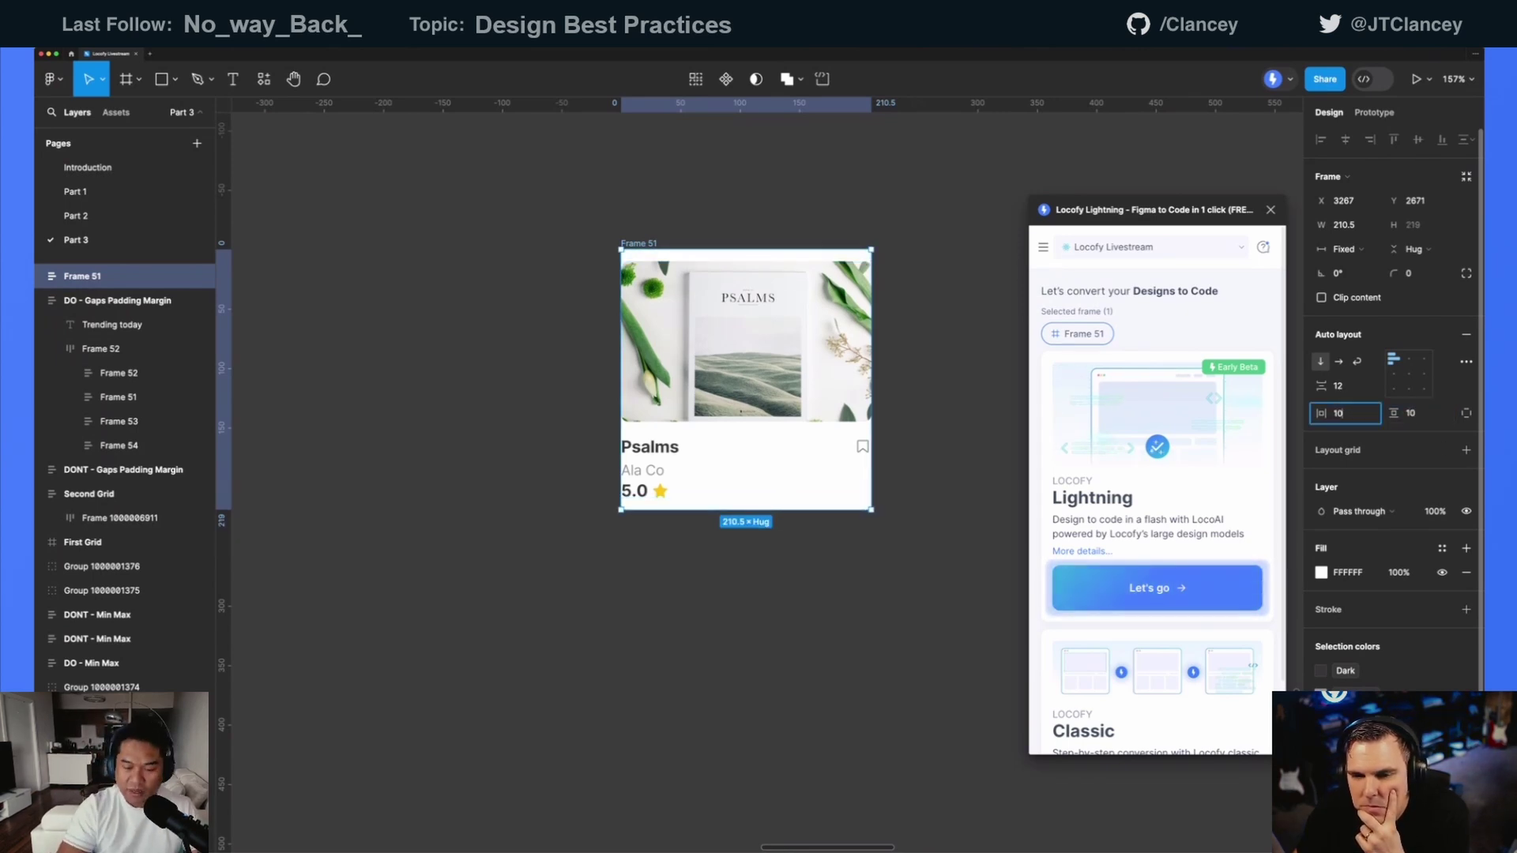
pyautogui.press('Return')
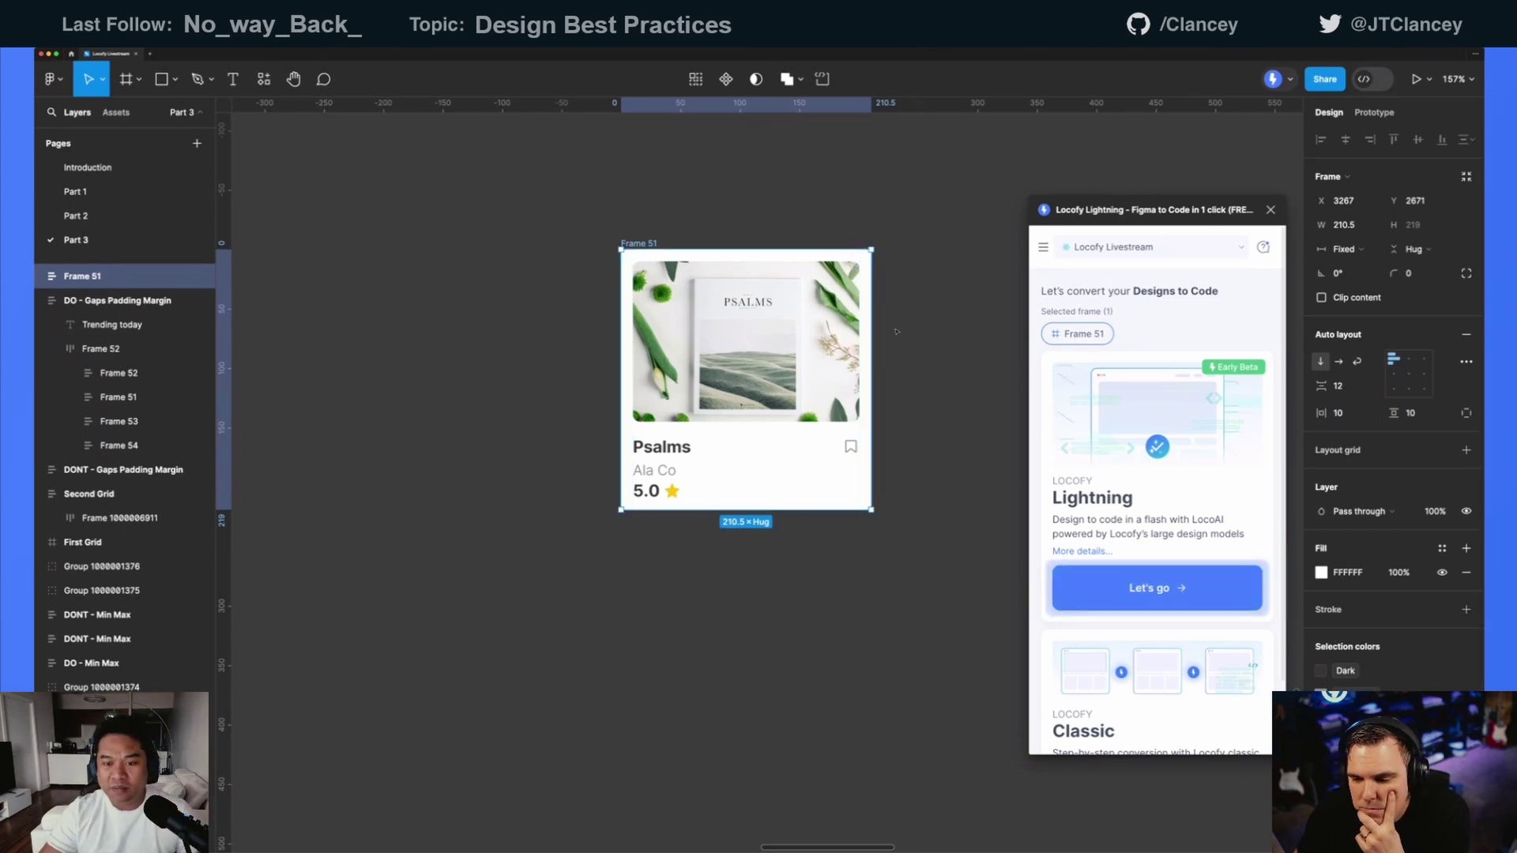
# - Examine the padded Psalms card copy both deselected and selected with its auto layout settings shown
pyautogui.click(808, 233)
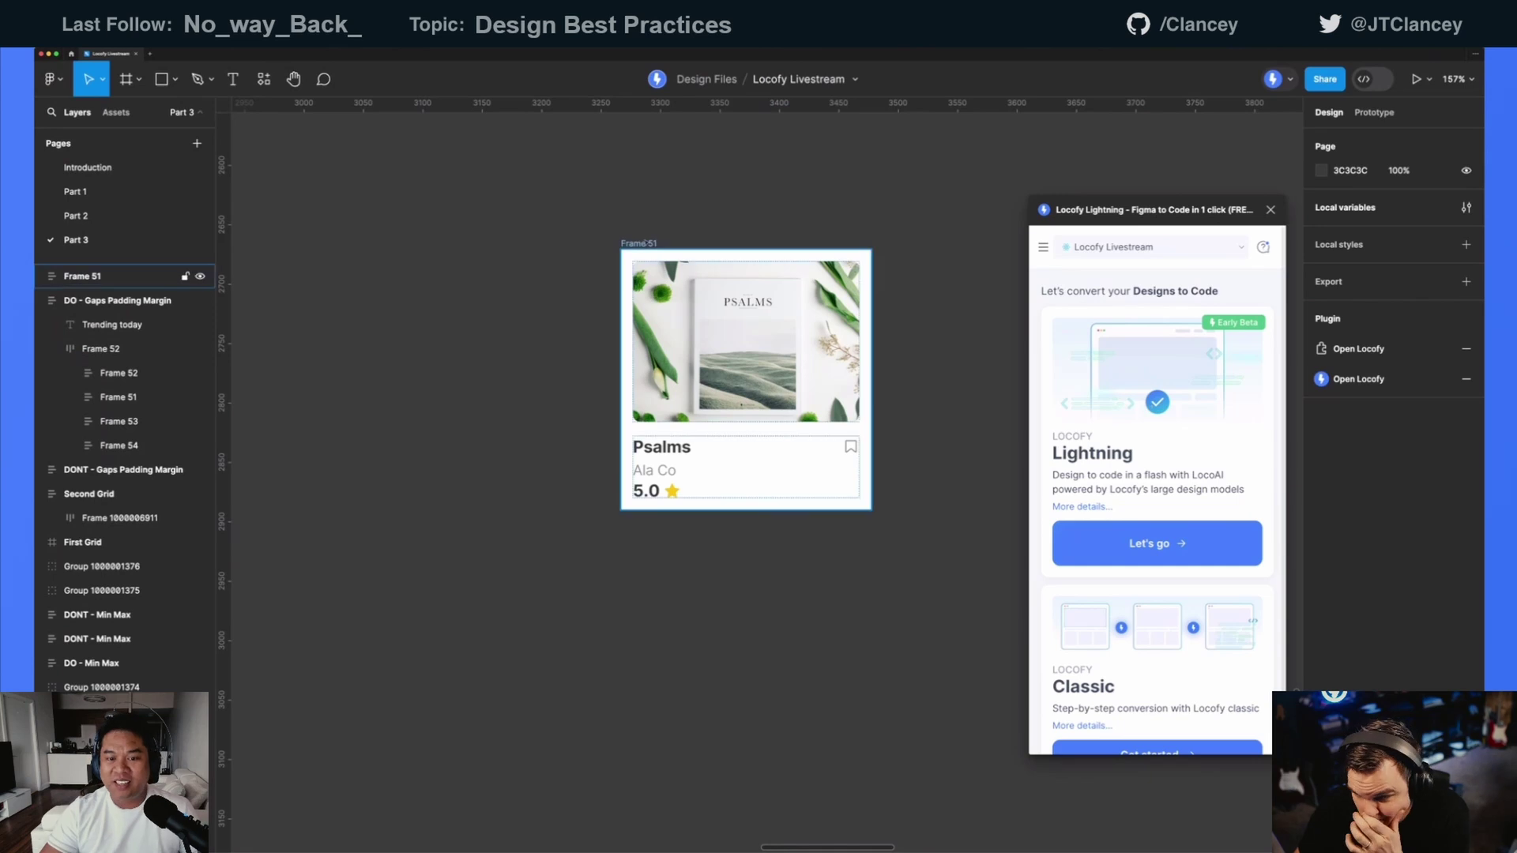
pyautogui.click(644, 243)
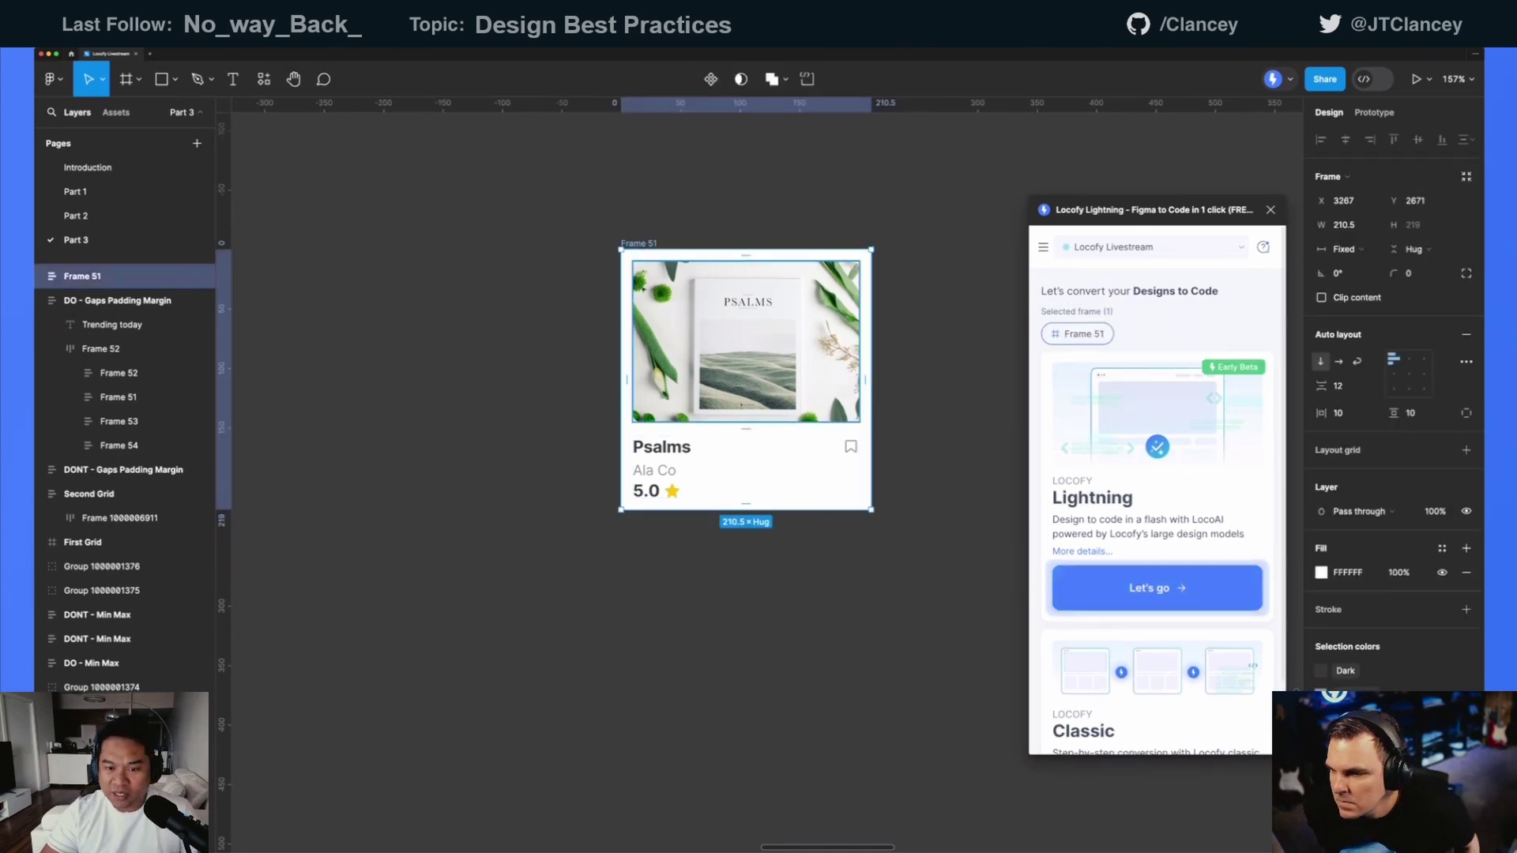
pyautogui.click(742, 222)
pyautogui.hscroll(-2, 743, 222)
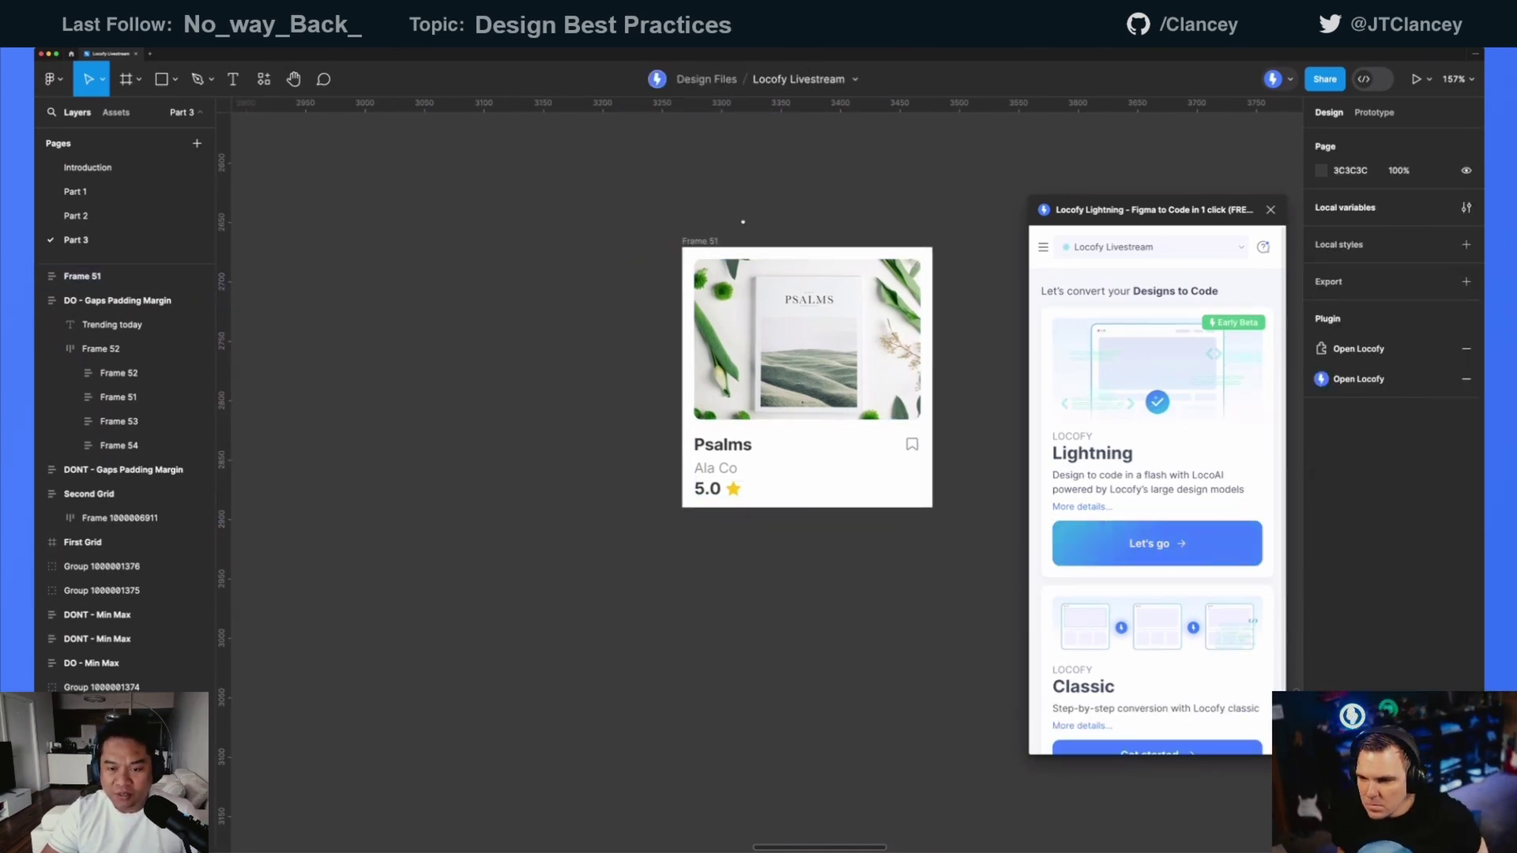
# - Duplicate the Psalms card copy beside the original at about X 3005, Y 2671, and remove the duplicate's auto layout
pyautogui.moveTo(705, 243); pyautogui.dragTo(404, 242)
pyautogui.hscroll(-3, 614, 233)
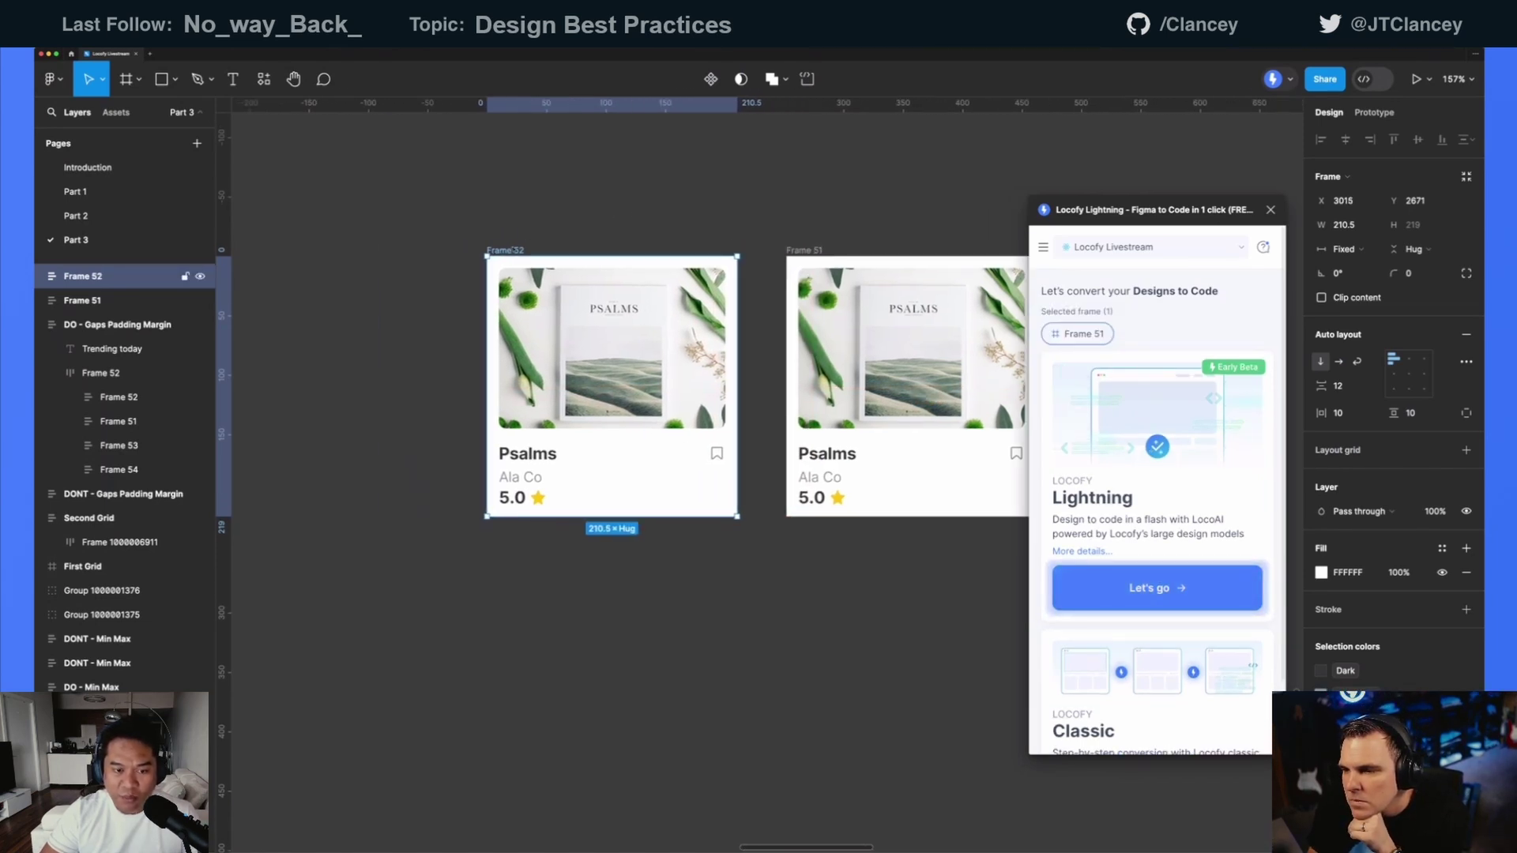
pyautogui.hotkey('shift', 'Left')
pyautogui.hotkey('shift', 'alt', 'a')
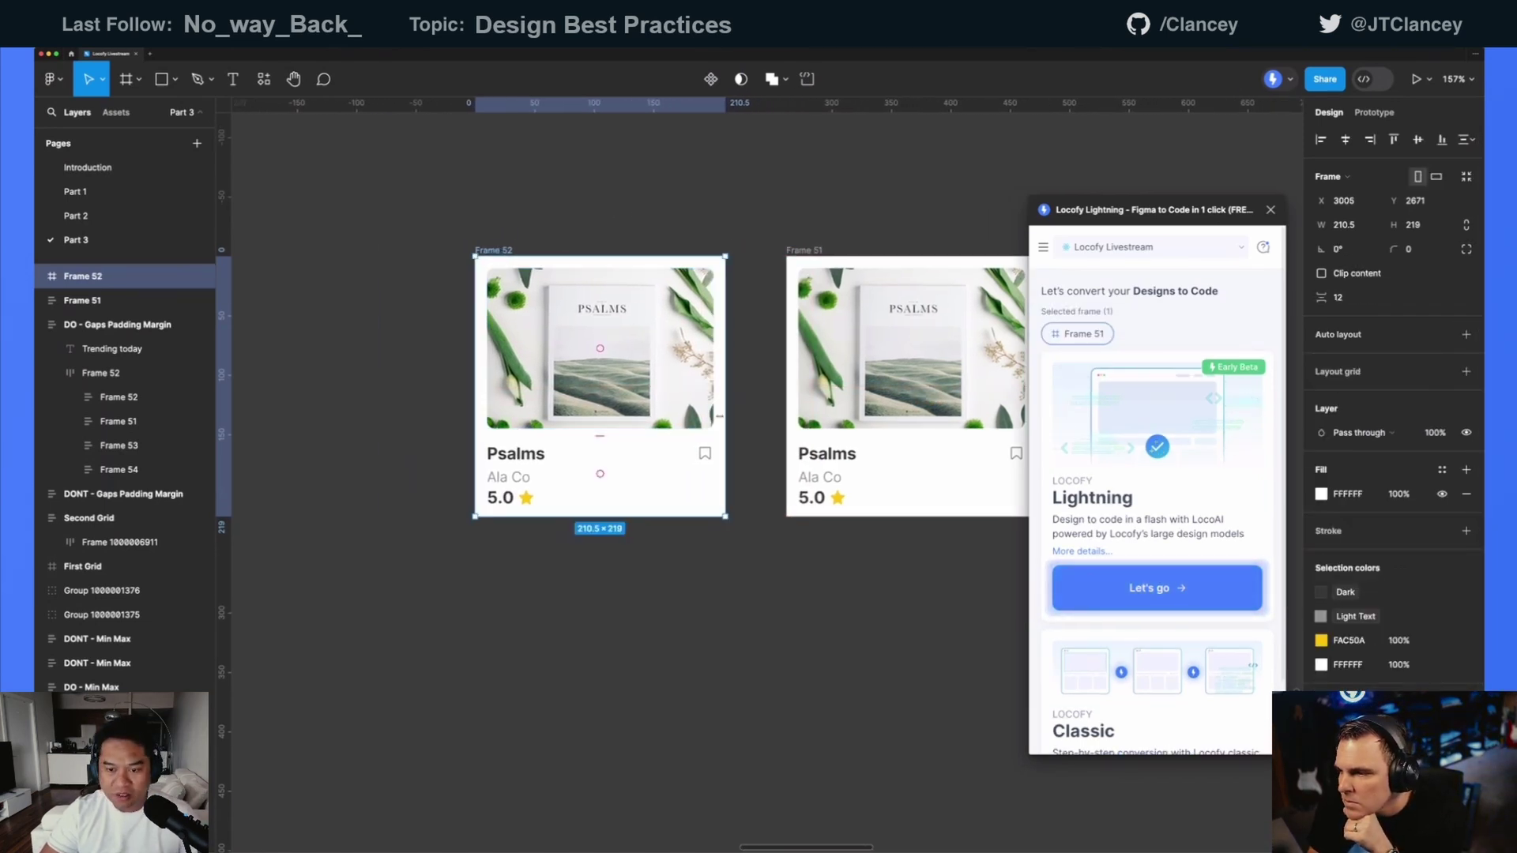
# - Try stretching the cover image in the Psalms card without auto layout to about 191 × 168
pyautogui.hscroll(3, 763, 460)
pyautogui.click(784, 305)
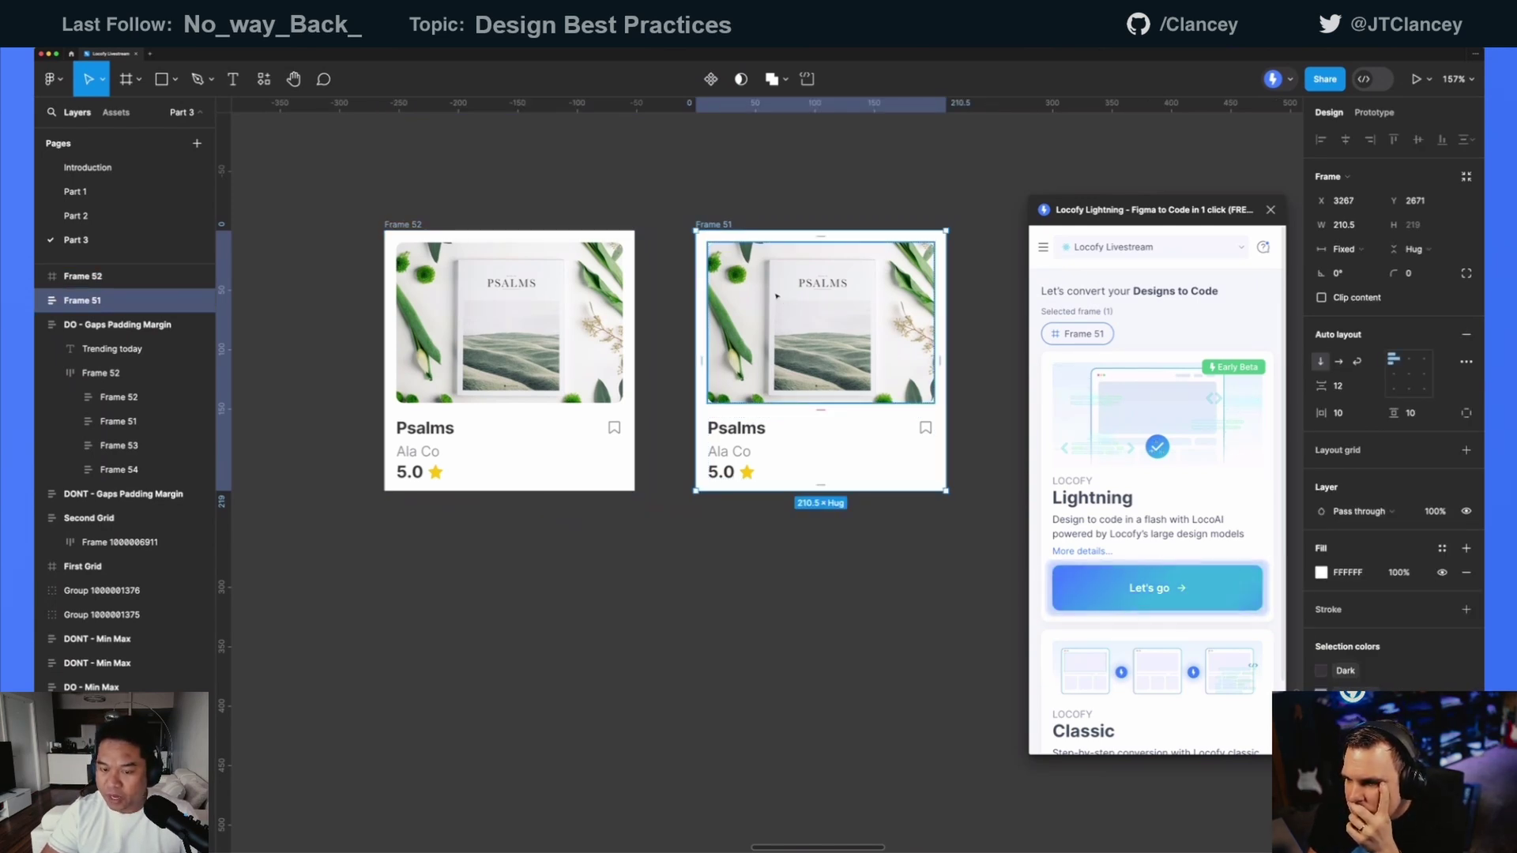
pyautogui.doubleClick(776, 297)
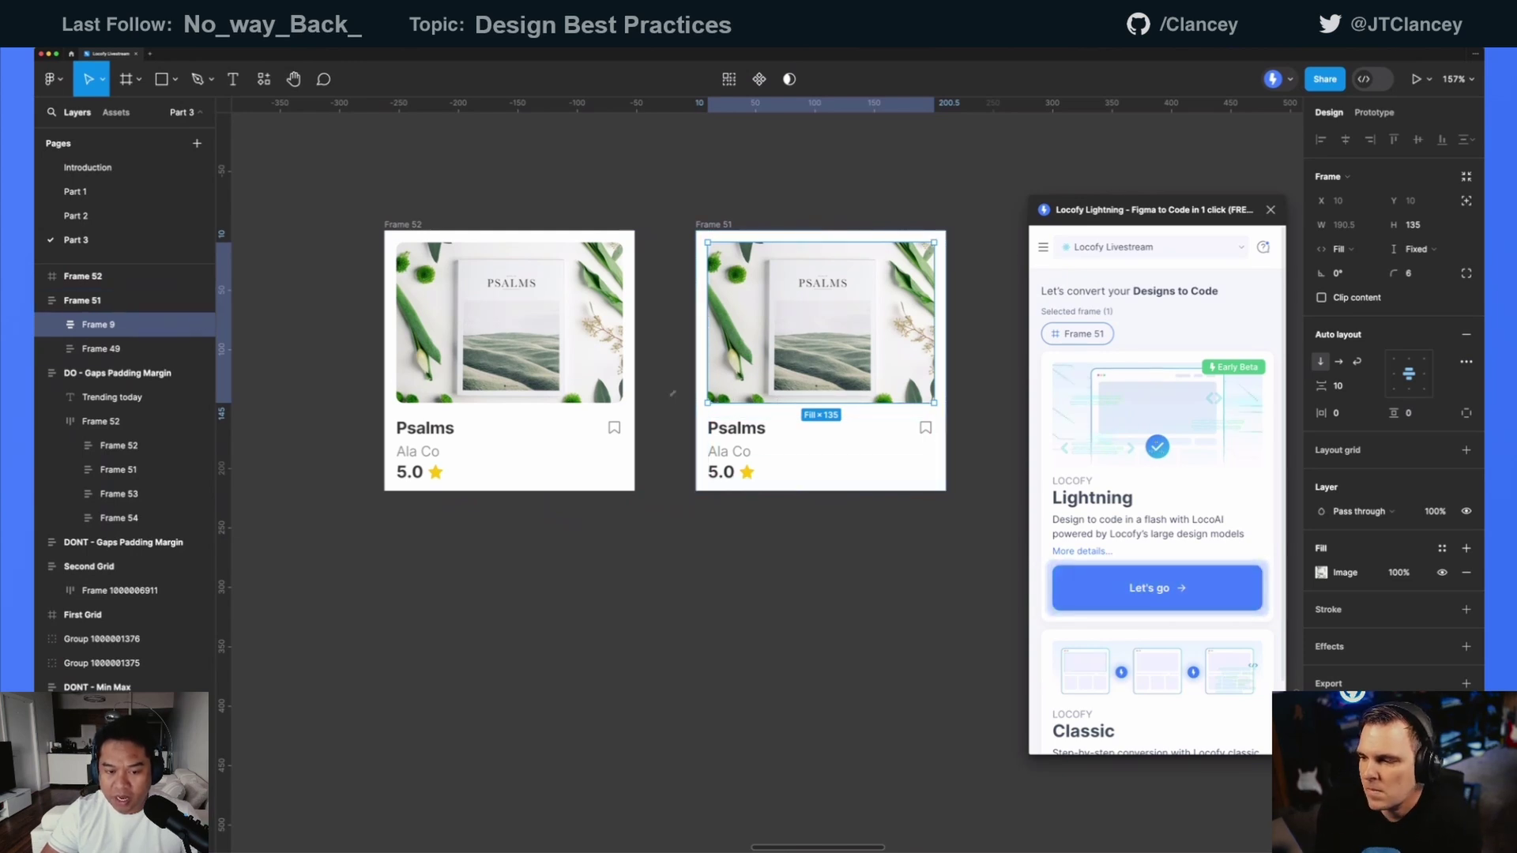
pyautogui.click(443, 268)
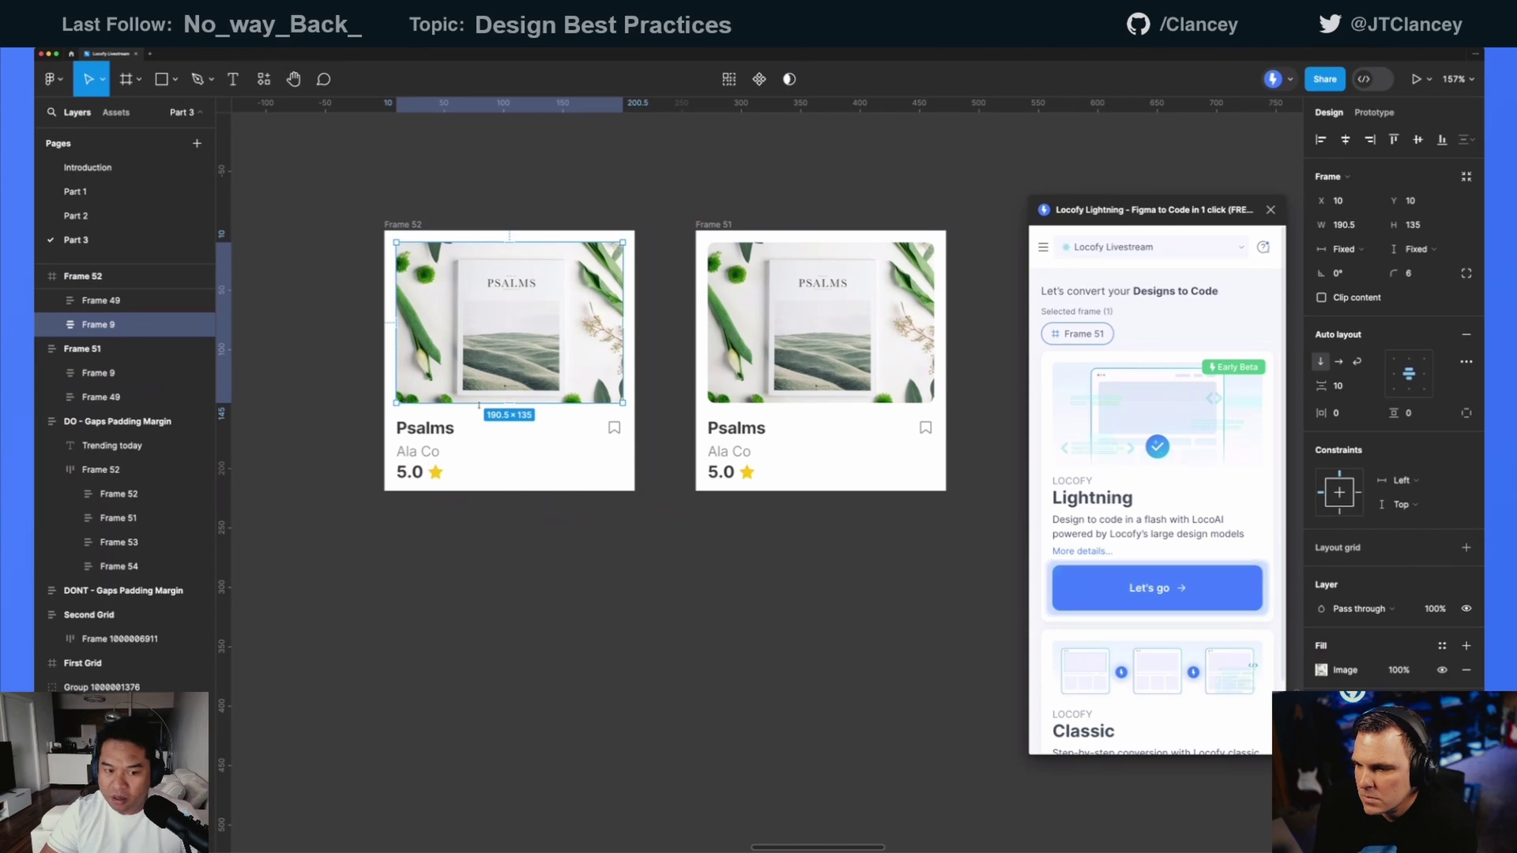
pyautogui.moveTo(479, 405)
pyautogui.mouseDown()
pyautogui.moveTo(481, 483)
pyautogui.moveTo(482, 403)
pyautogui.mouseUp()
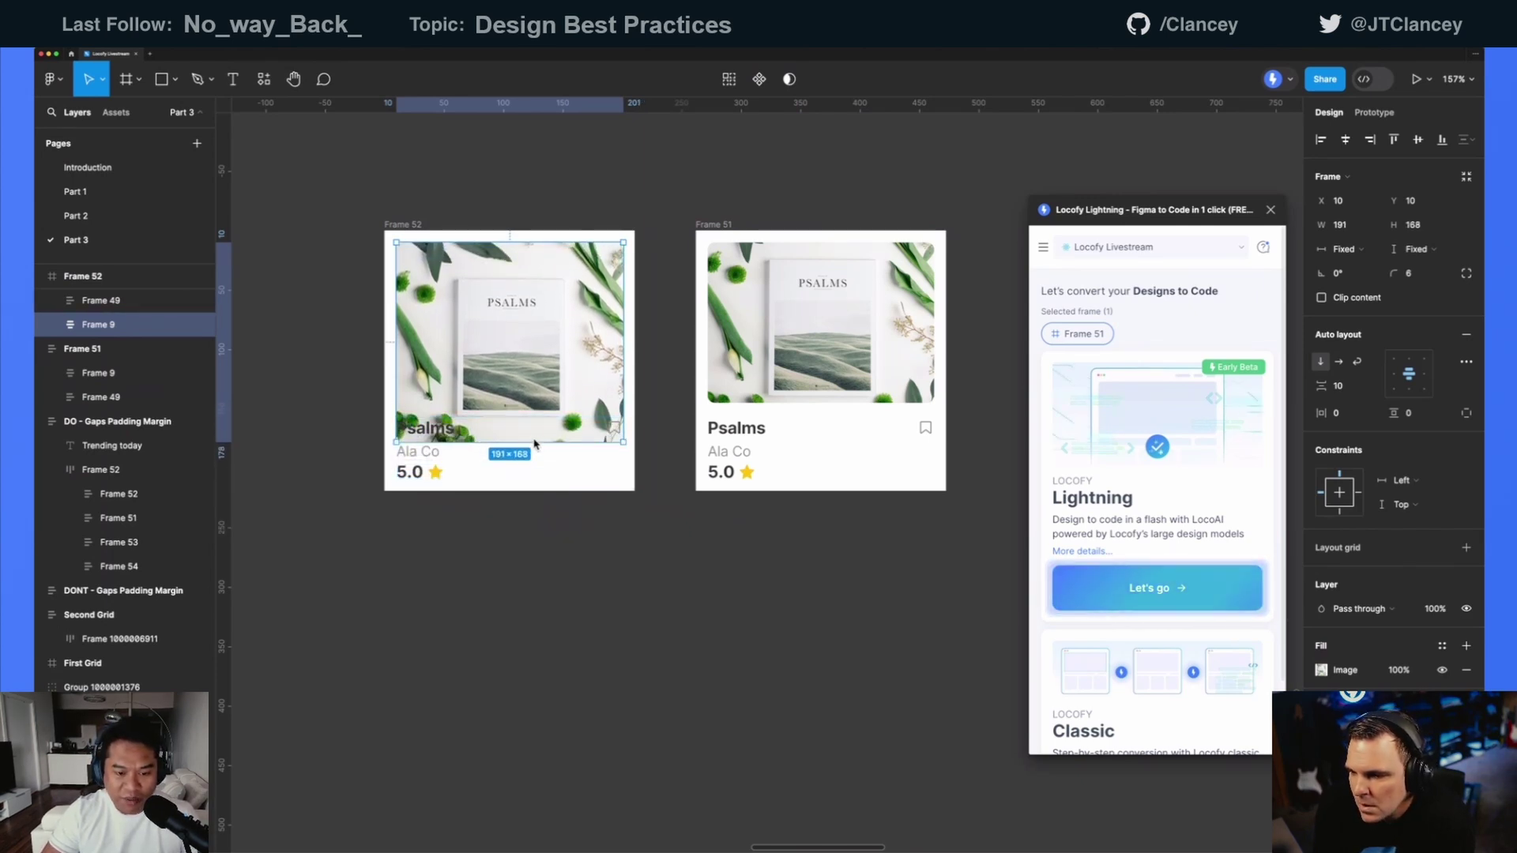
# - Duplicate the Psalms title four times in the card without auto layout, and undo the duplicates
pyautogui.keyDown('ctrl'); pyautogui.click(425, 428); pyautogui.keyUp('ctrl')
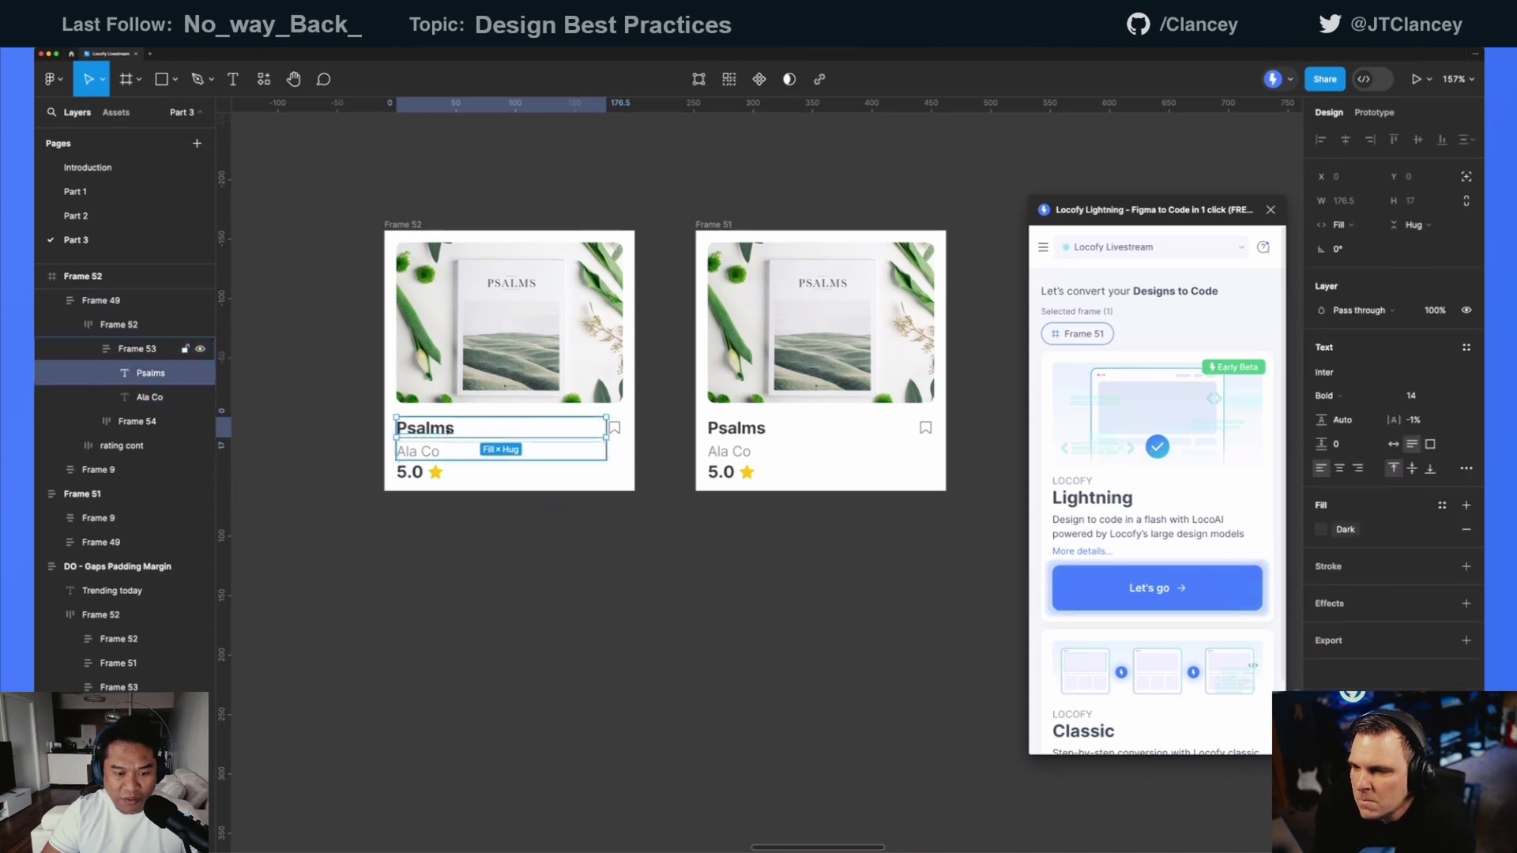
pyautogui.hotkey('ctrl', 'd')
pyautogui.hotkey('ctrl', 'd')
pyautogui.hotkey('ctrl', 'd')
pyautogui.hotkey('ctrl', 'd')
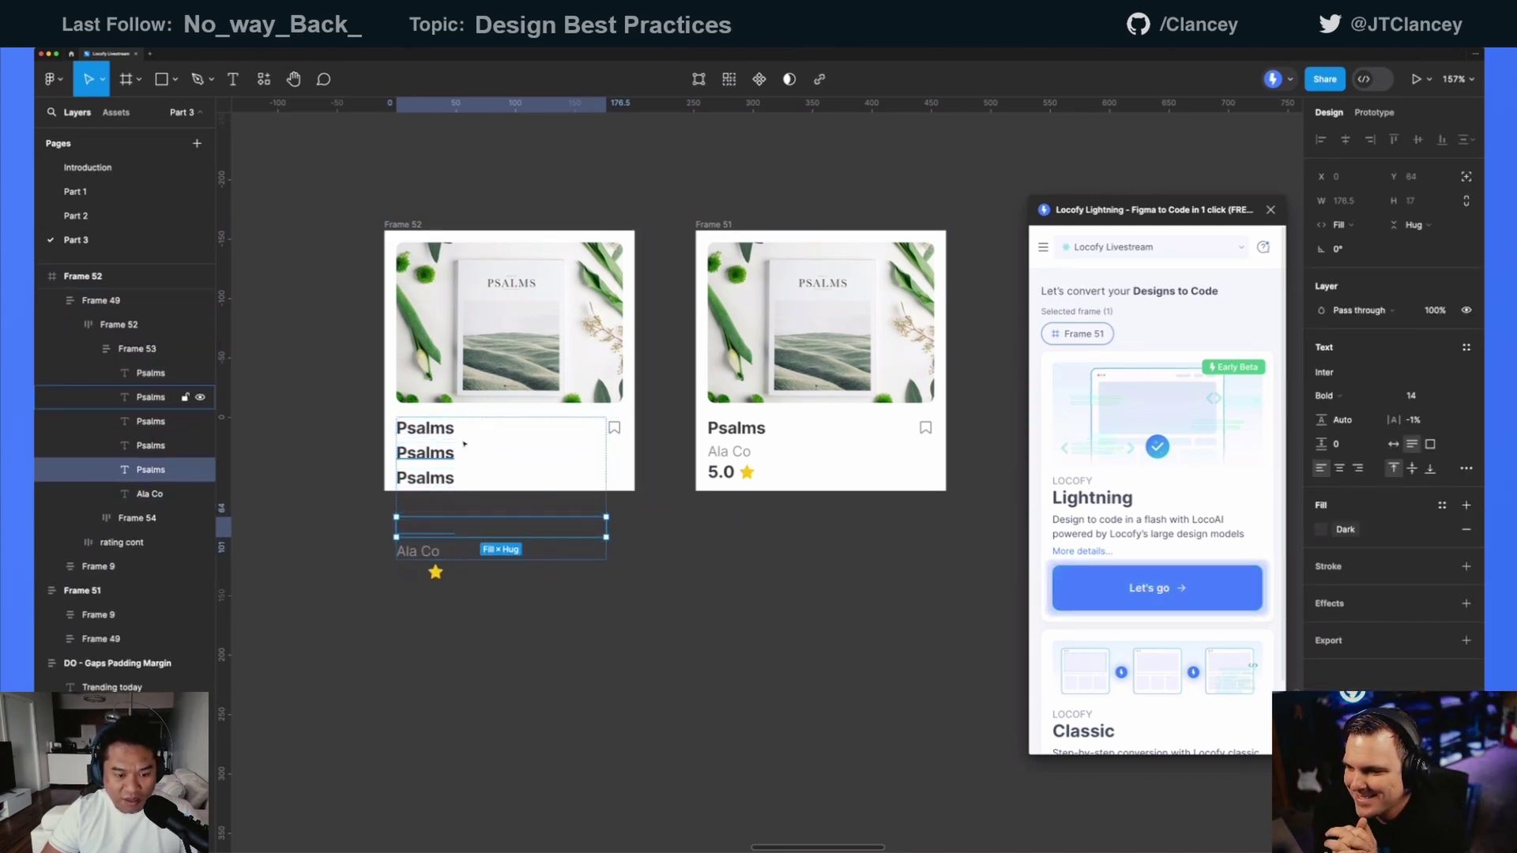
pyautogui.hotkey('ctrl', 'z')
pyautogui.hotkey('ctrl', 'z')
pyautogui.hotkey('ctrl', 'z')
pyautogui.hotkey('ctrl', 'z')
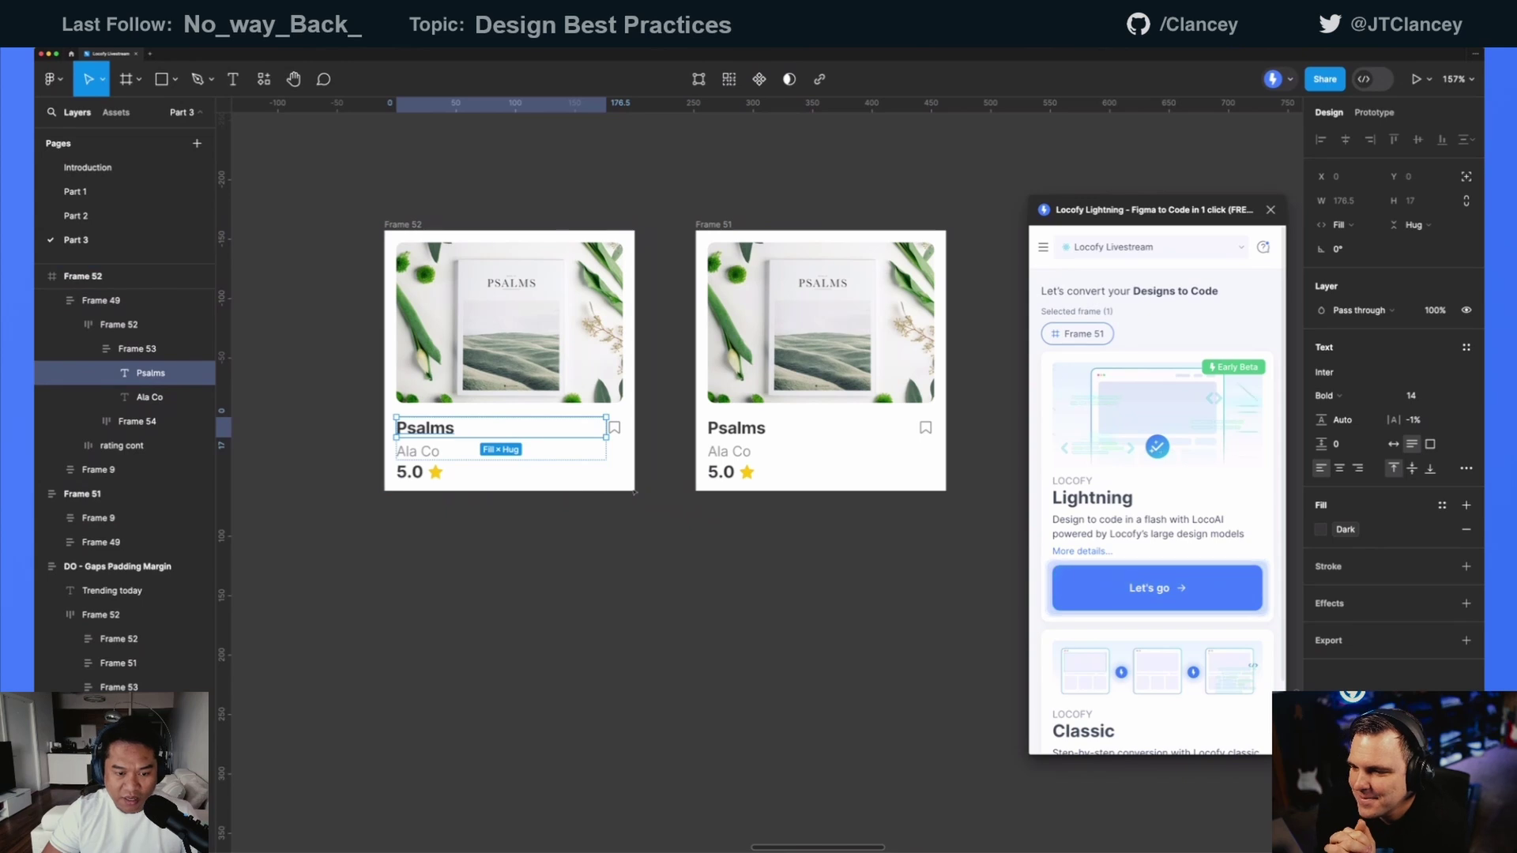
# - Try stretching the cover image downward in the Psalms card that has auto layout, and undo the resize
pyautogui.click(636, 482)
pyautogui.click(454, 236)
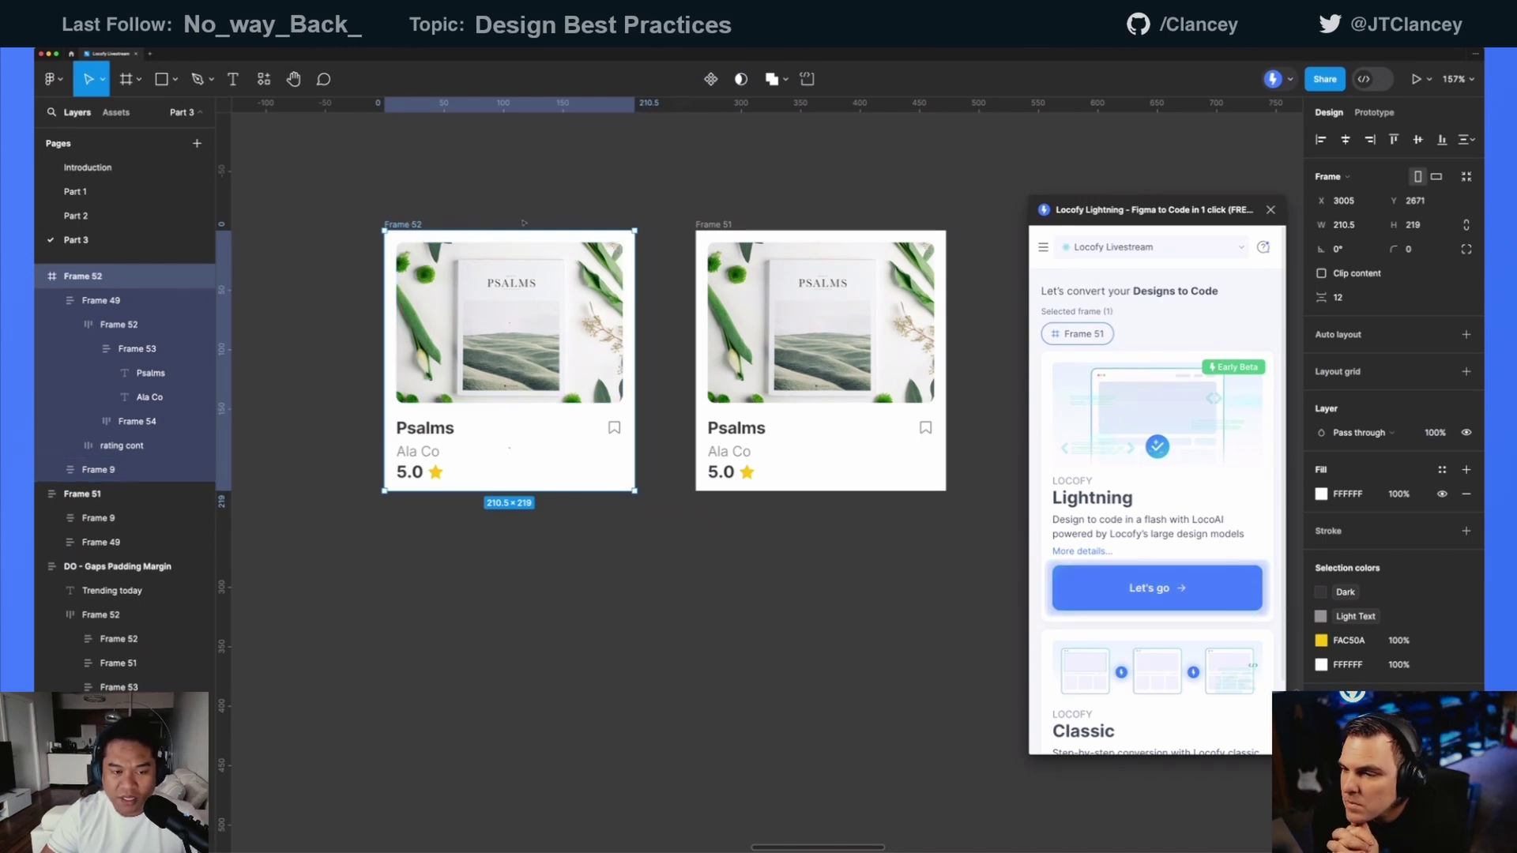
pyautogui.hscroll(5, 524, 224)
pyautogui.click(670, 318)
pyautogui.click(670, 318)
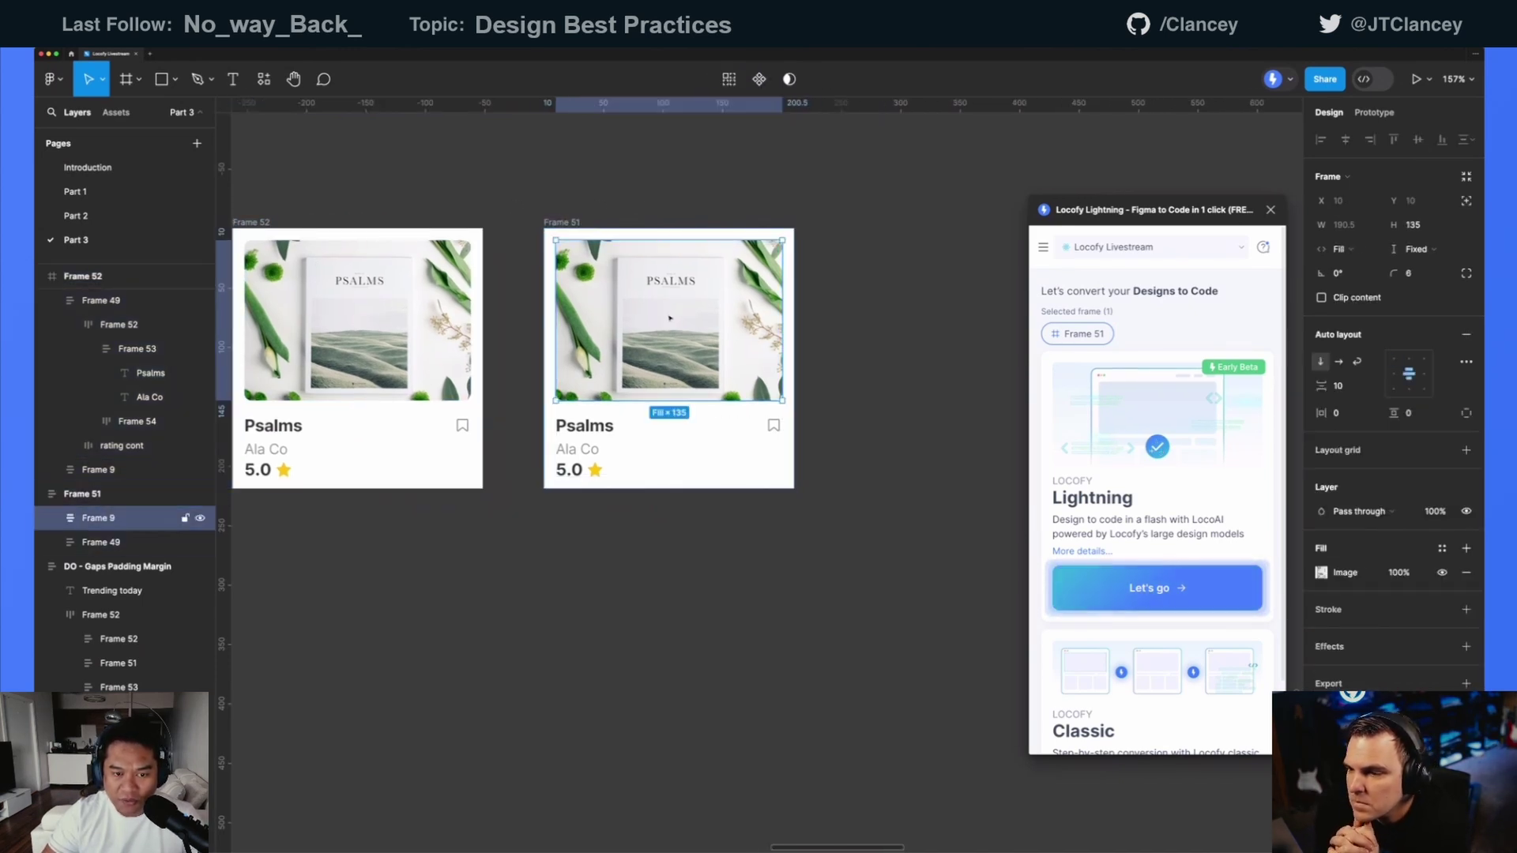
pyautogui.click(840, 342)
pyautogui.click(678, 352)
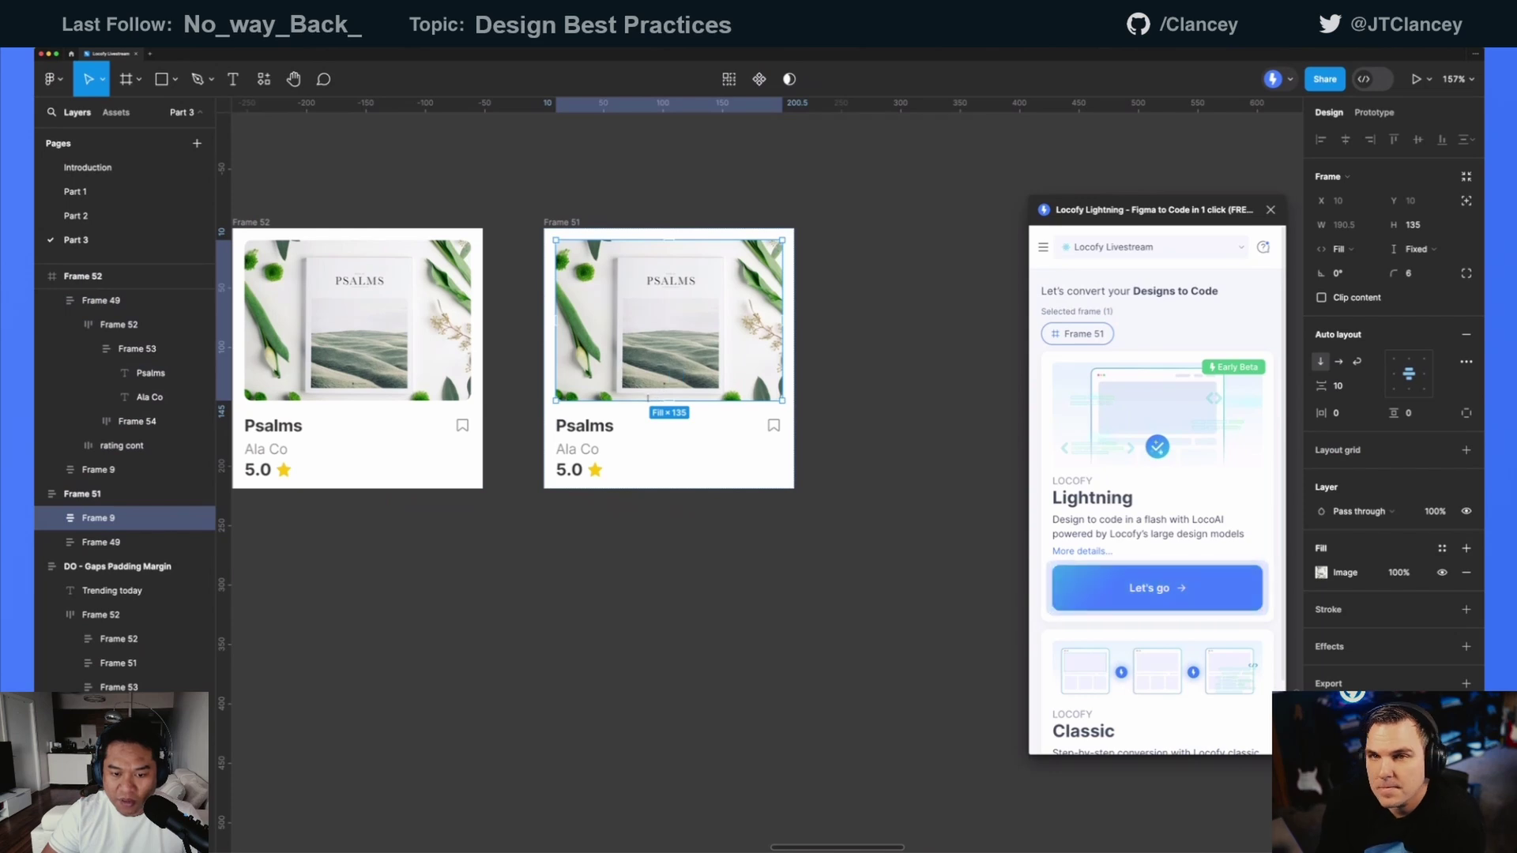
pyautogui.moveTo(648, 399); pyautogui.dragTo(647, 505)
pyautogui.press('super+z')
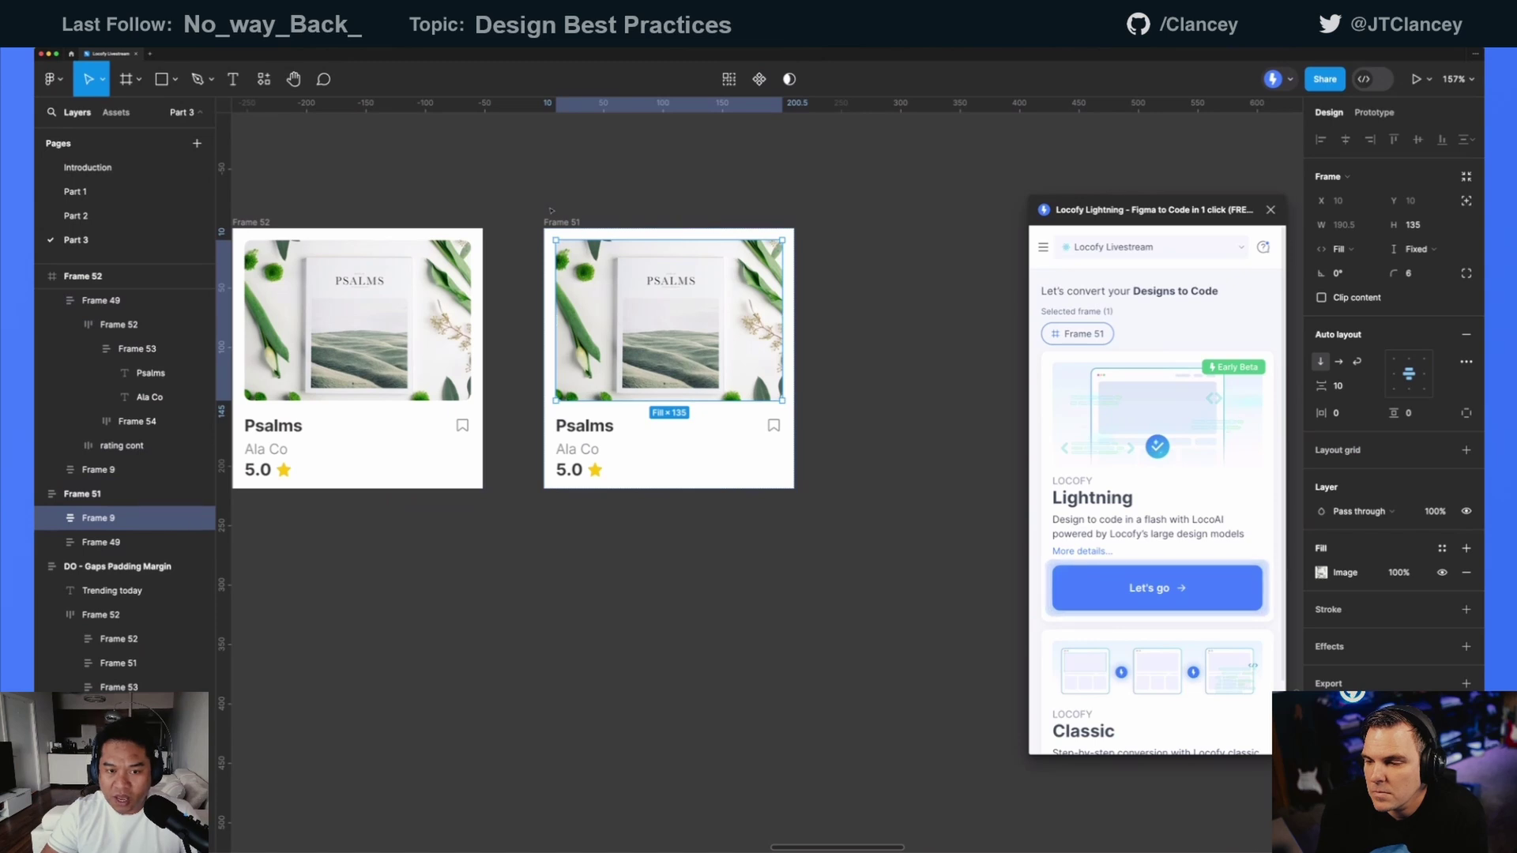
# - Duplicate the Psalms title five times in the auto layout card, undo the duplicates, and clear the selection
pyautogui.click(600, 430)
pyautogui.doubleClick(604, 429)
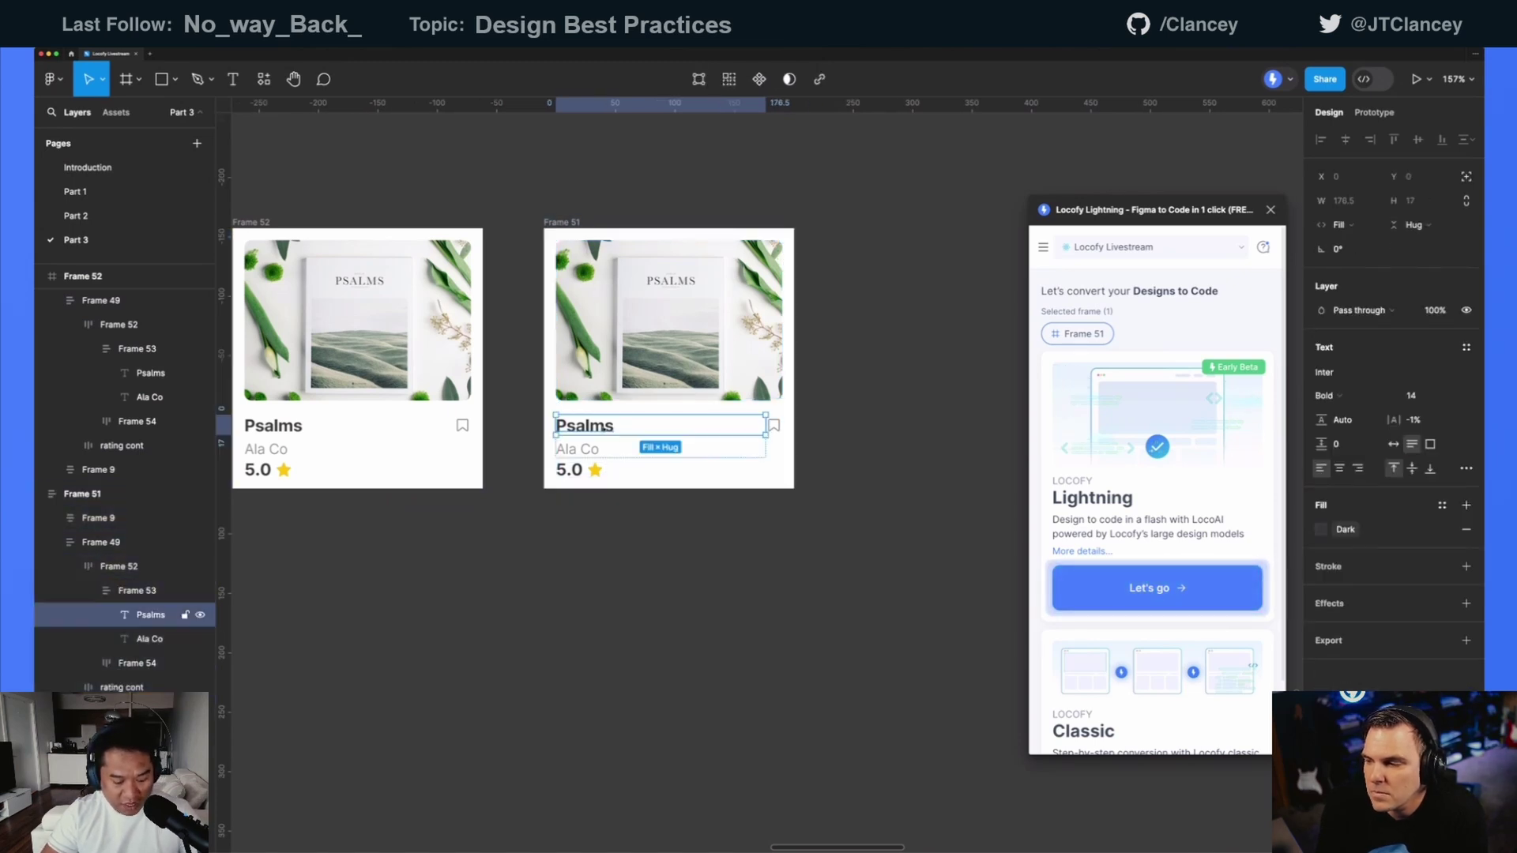
pyautogui.press('super+d')
pyautogui.press('super+d')
pyautogui.press('super+d')
pyautogui.press('super+d')
pyautogui.press('super+d')
pyautogui.press('super+z')
pyautogui.press('super+z')
pyautogui.press('super+z')
pyautogui.press('super+z')
pyautogui.press('super+z')
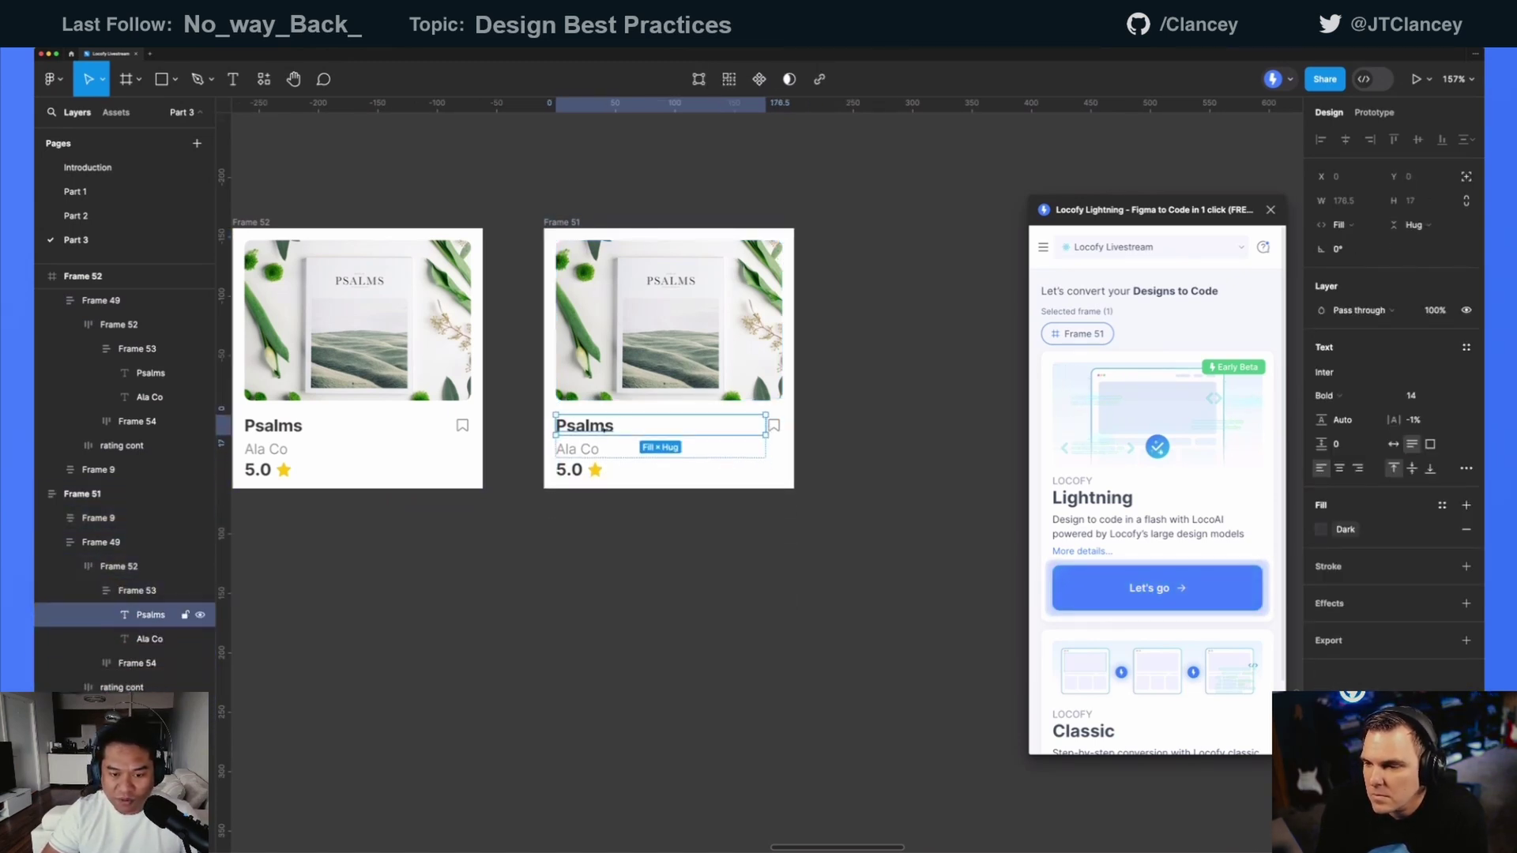
pyautogui.press('Escape')
pyautogui.press('Escape')
pyautogui.press('Escape')
pyautogui.press('Escape')
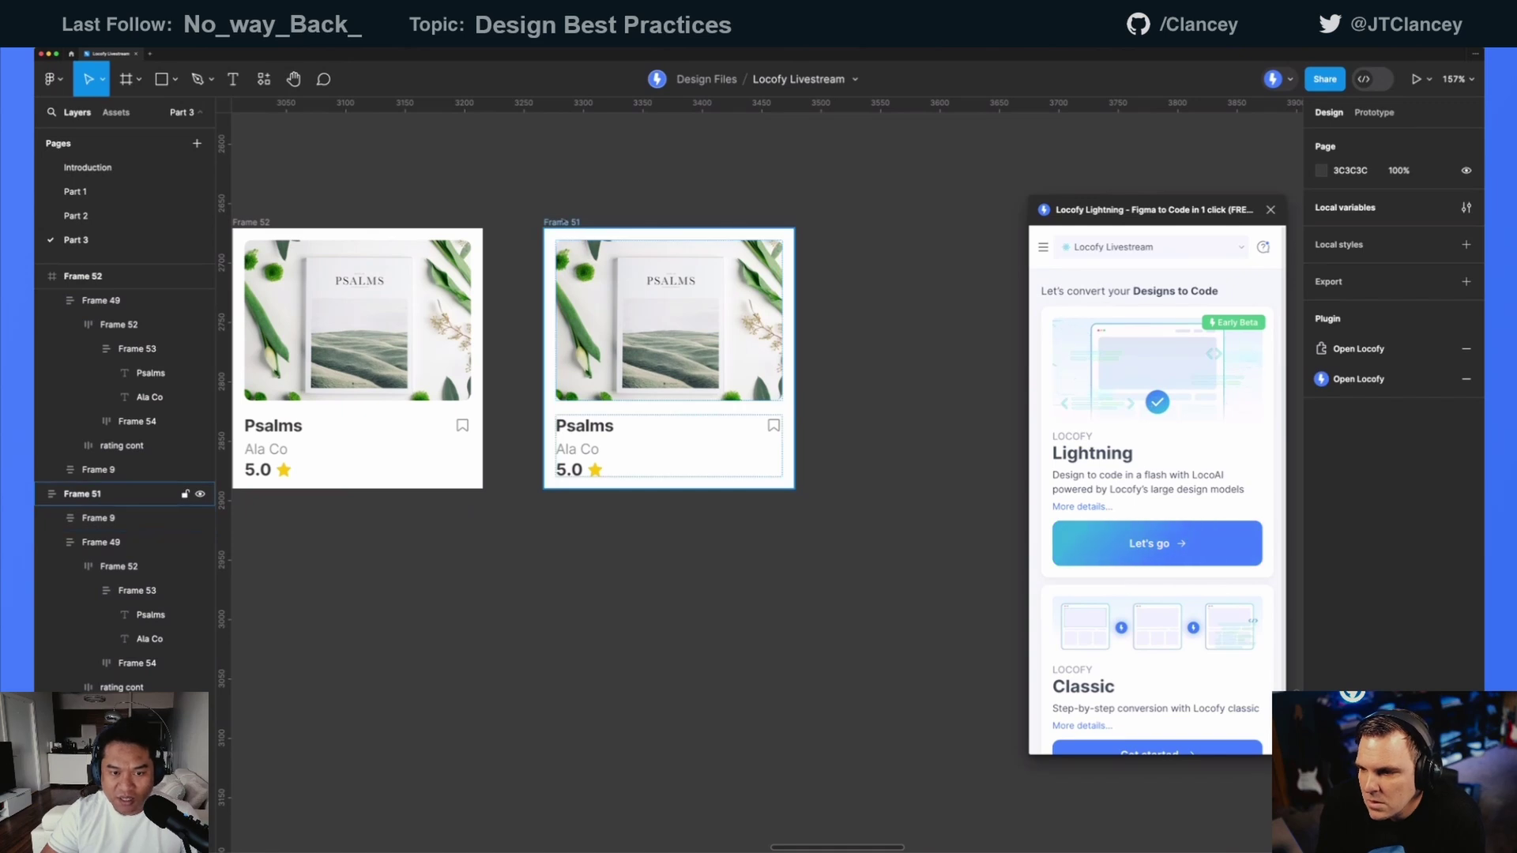
# - Delete both Psalms card copies from the canvas and return to the gaps, padding and margin examples
pyautogui.click(701, 231)
pyautogui.hscroll(-3, 702, 231)
pyautogui.press('Escape')
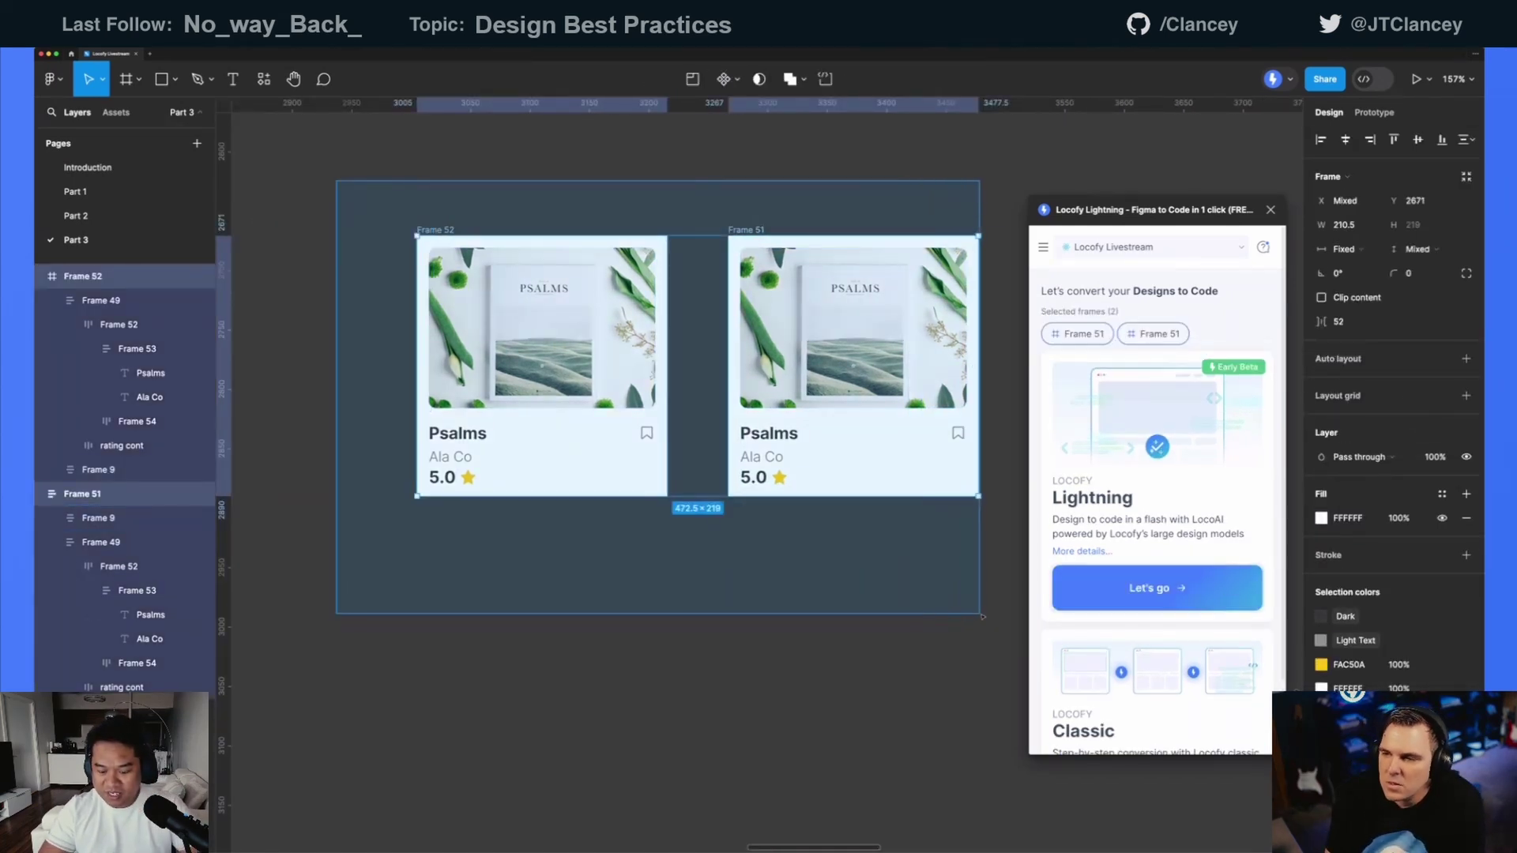
pyautogui.press('Delete')
pyautogui.hotkey('shift', '1')
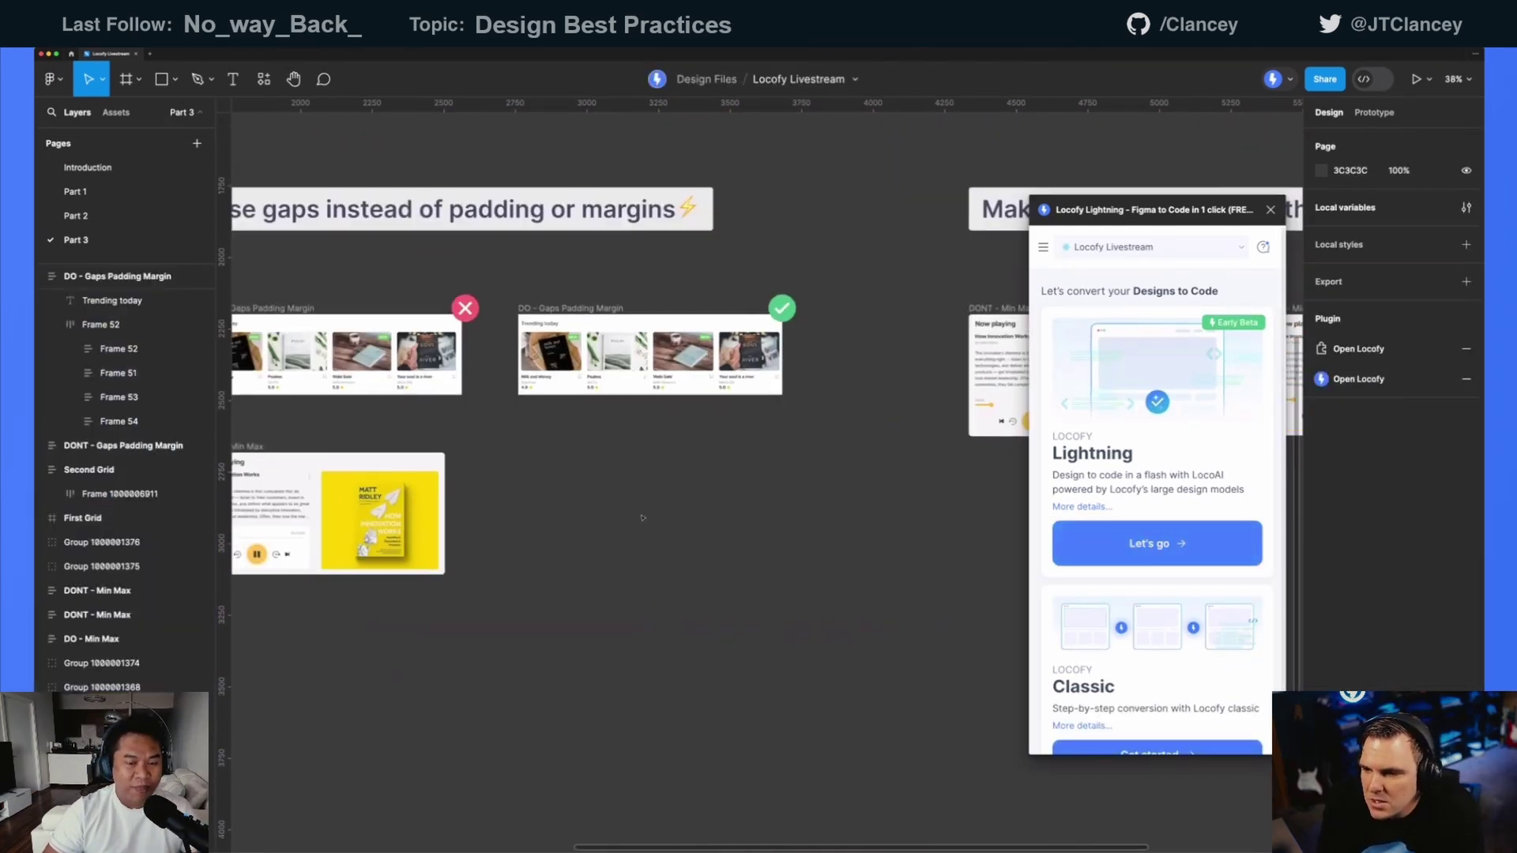
pyautogui.hscroll(-3, 729, 512)
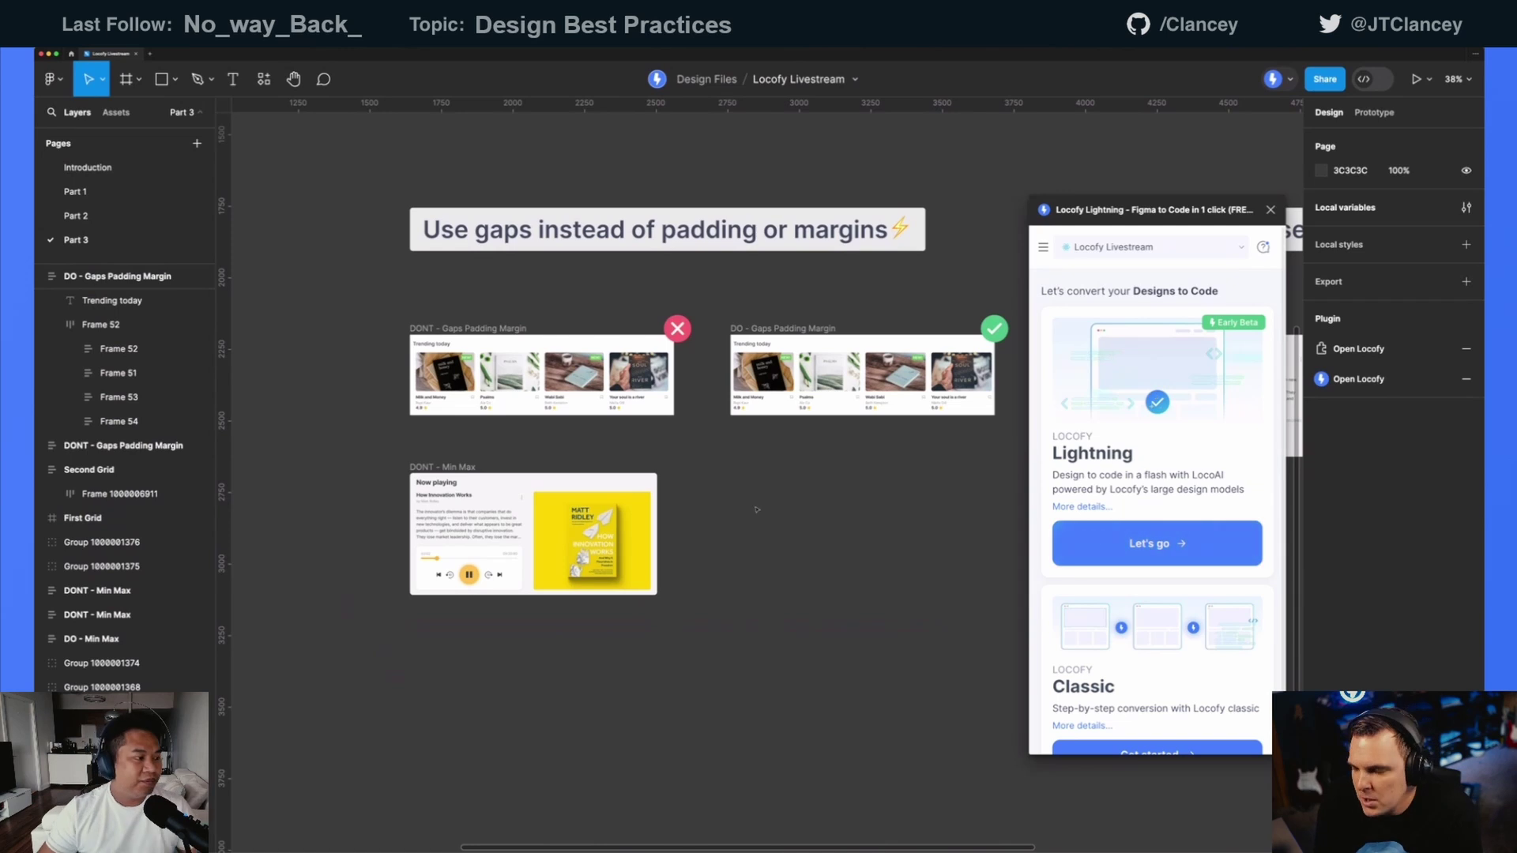
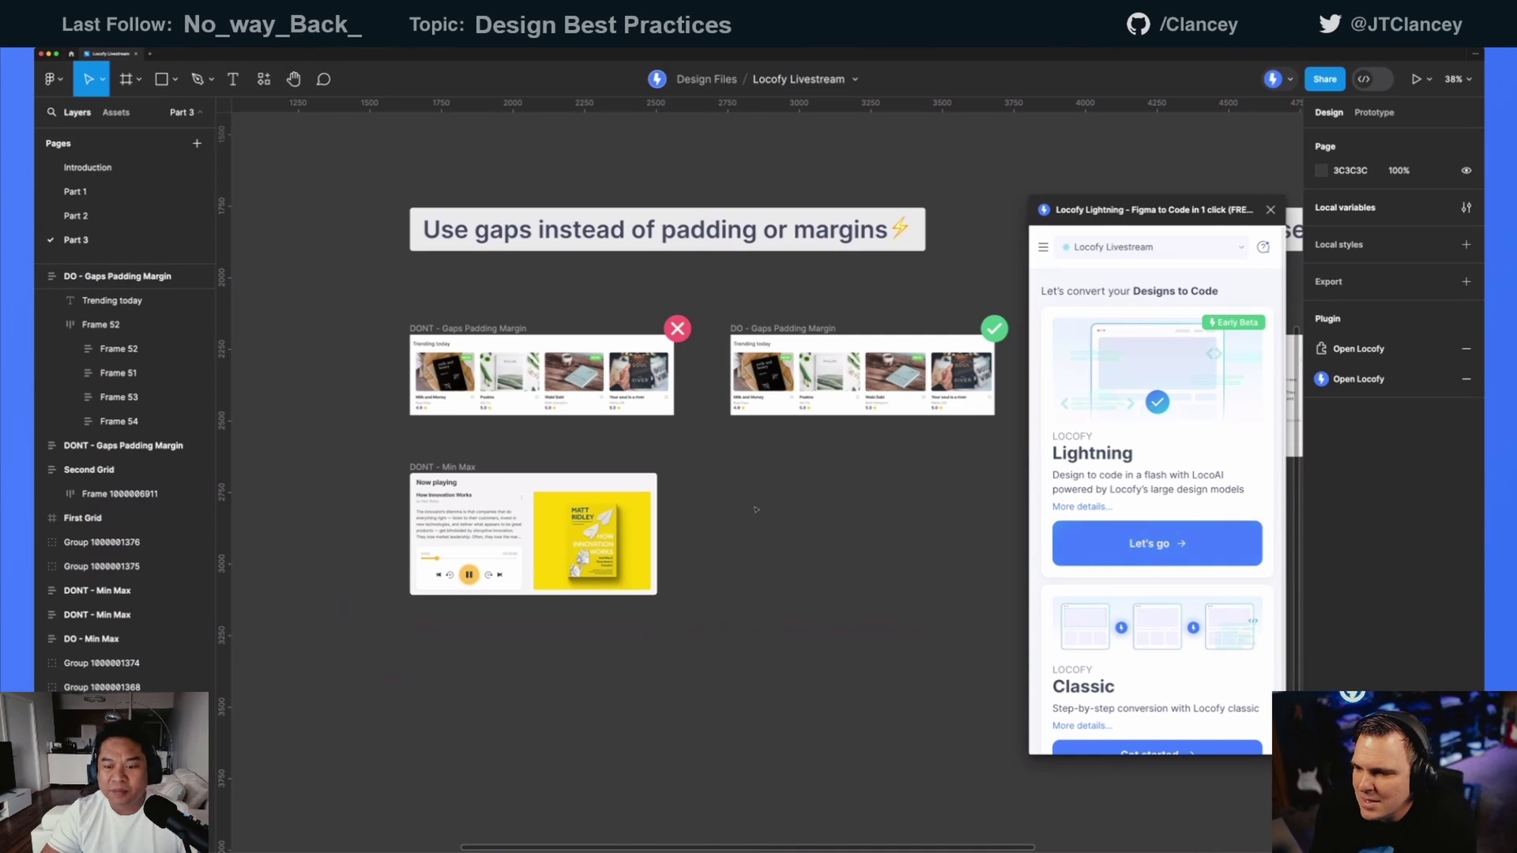
# - Examine the Part 3 slide's bulleted list of auto layout tips for better responsiveness
pyautogui.hscroll(1, 762, 502)
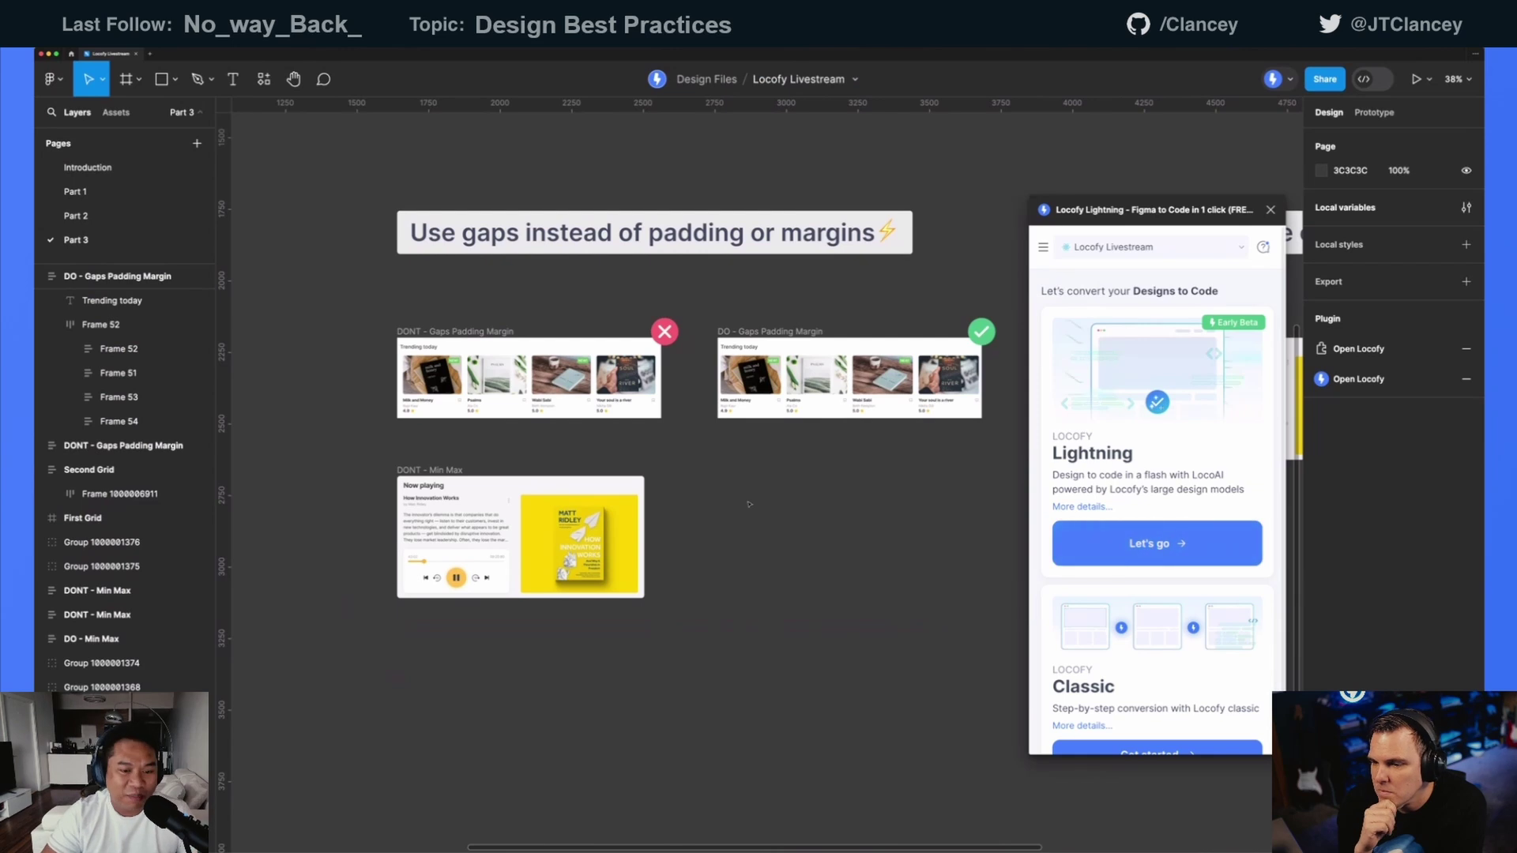
pyautogui.hscroll(-2, 747, 500)
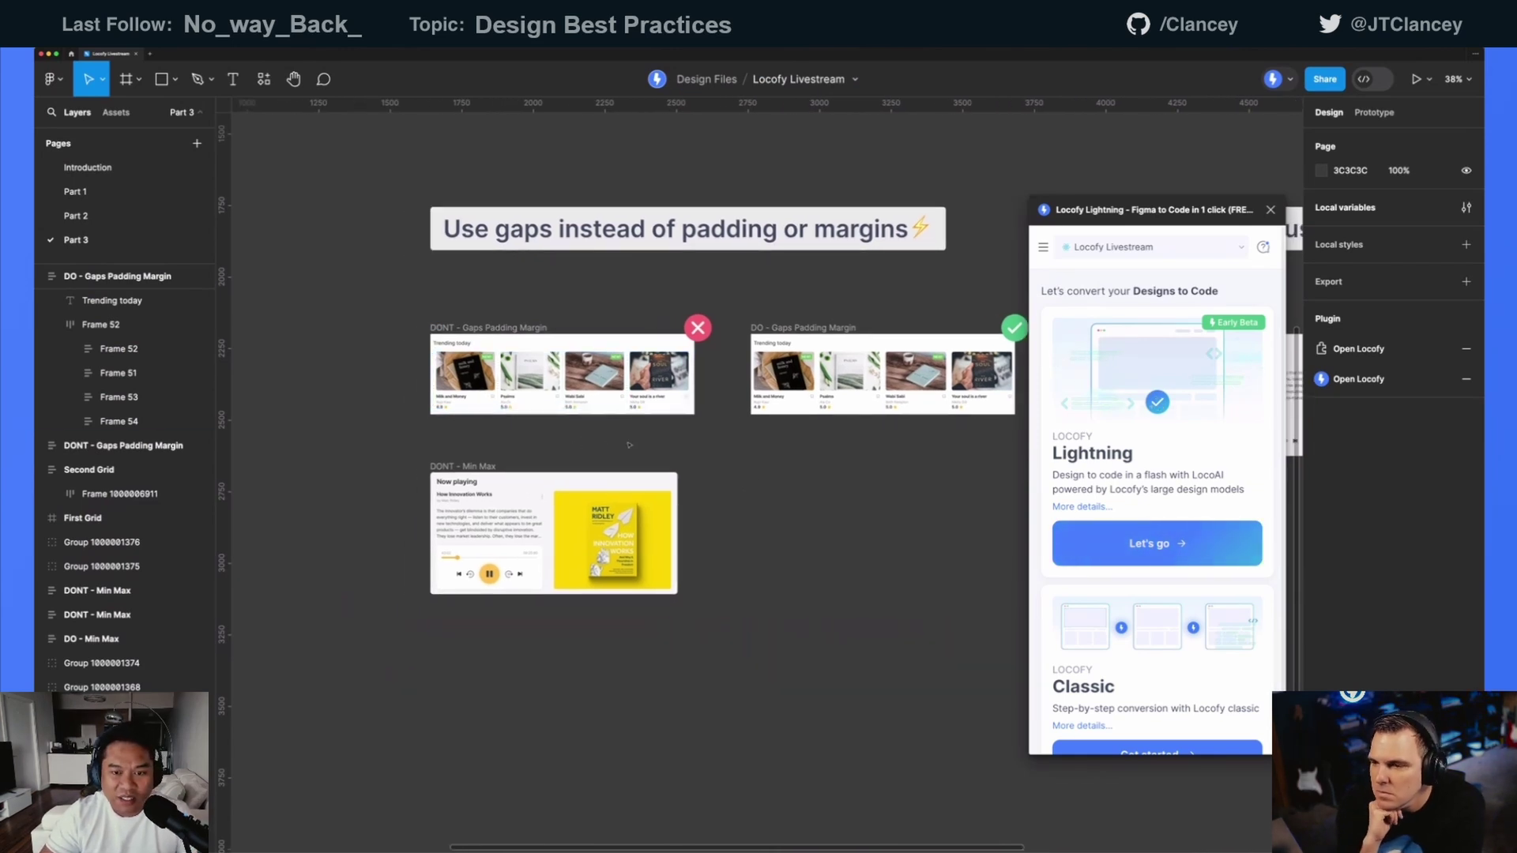
pyautogui.scroll(-5, 514, 483)
pyautogui.scroll(-3, 615, 465)
pyautogui.hscroll(-6, 583, 436)
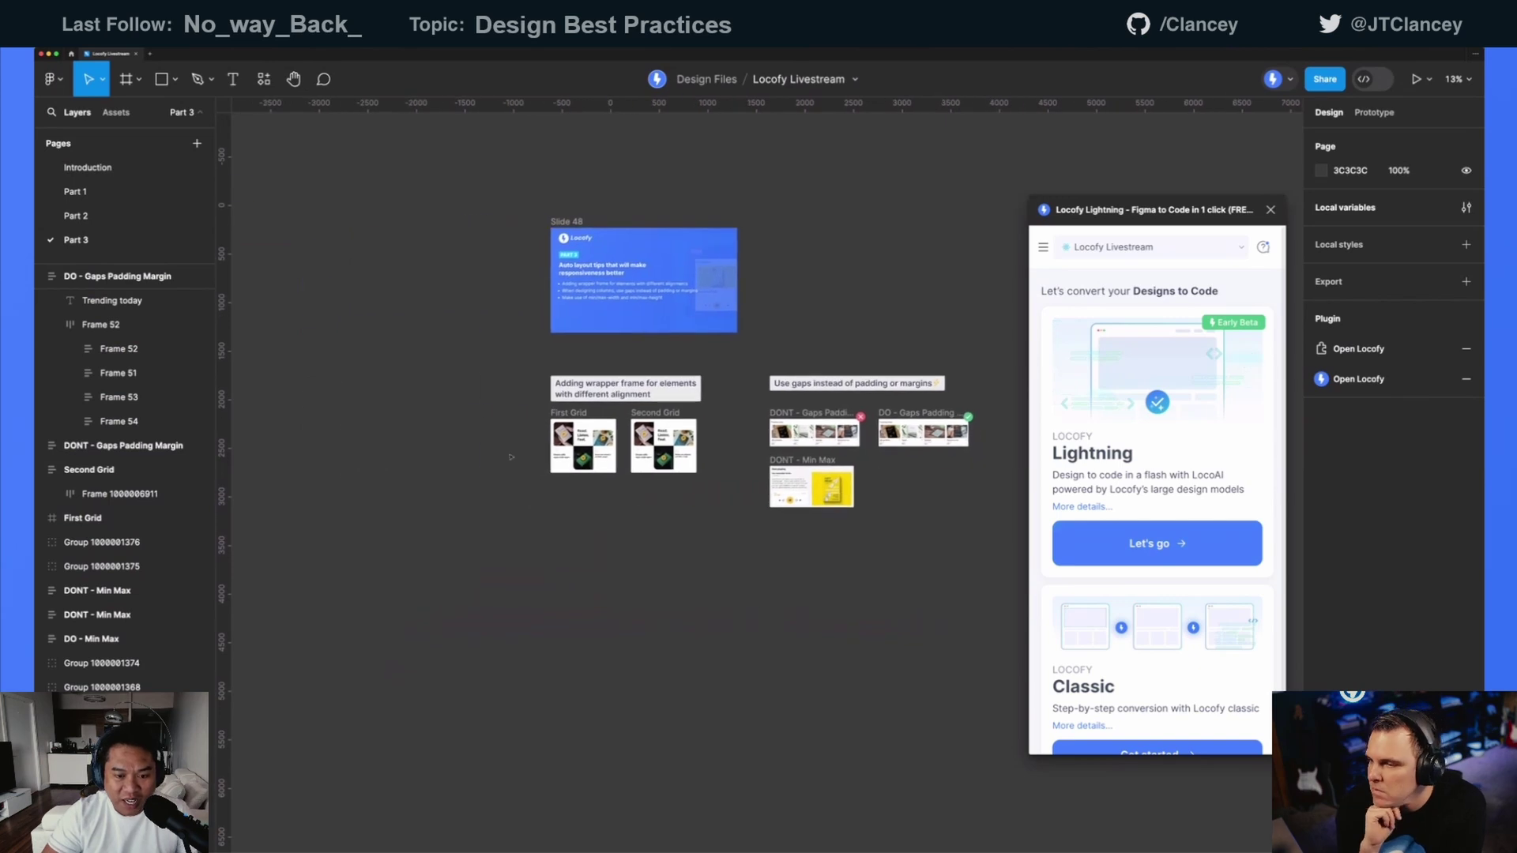
pyautogui.scroll(5, 585, 422)
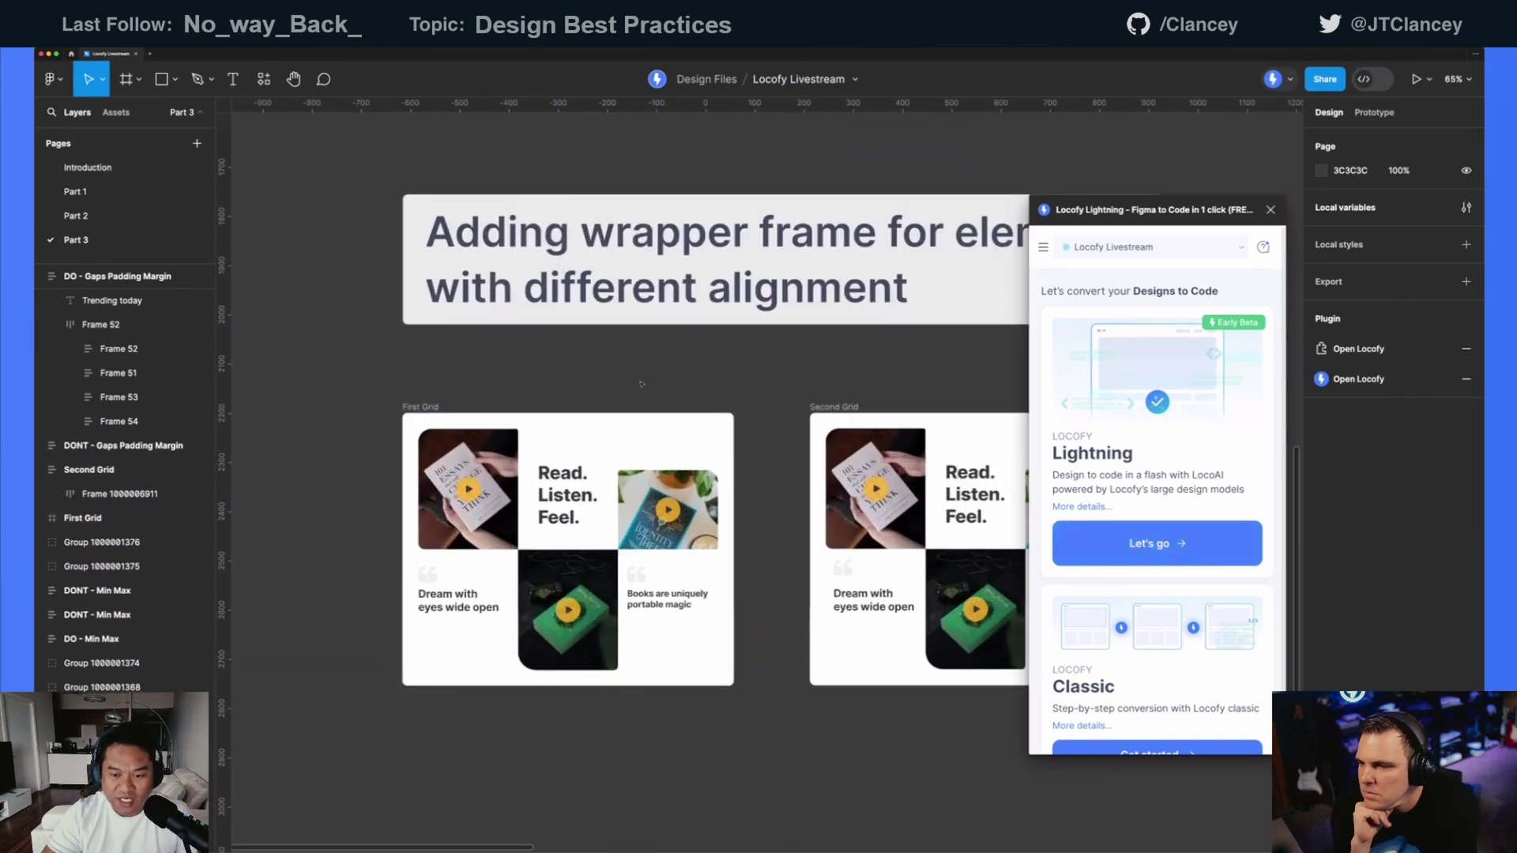
pyautogui.scroll(-3, 642, 243)
pyautogui.scroll(4, 642, 243)
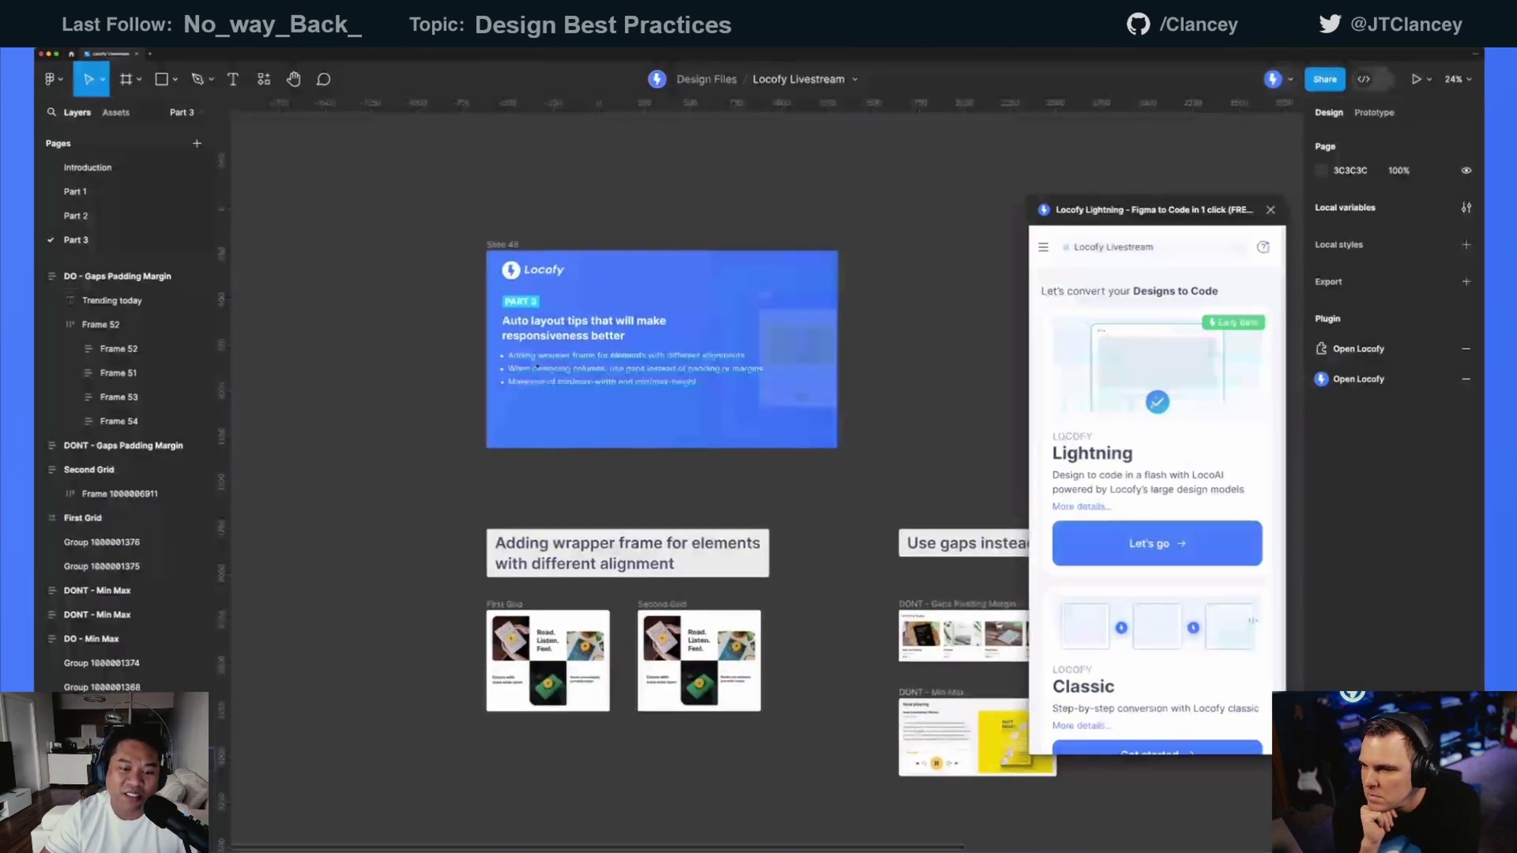
pyautogui.click(566, 381)
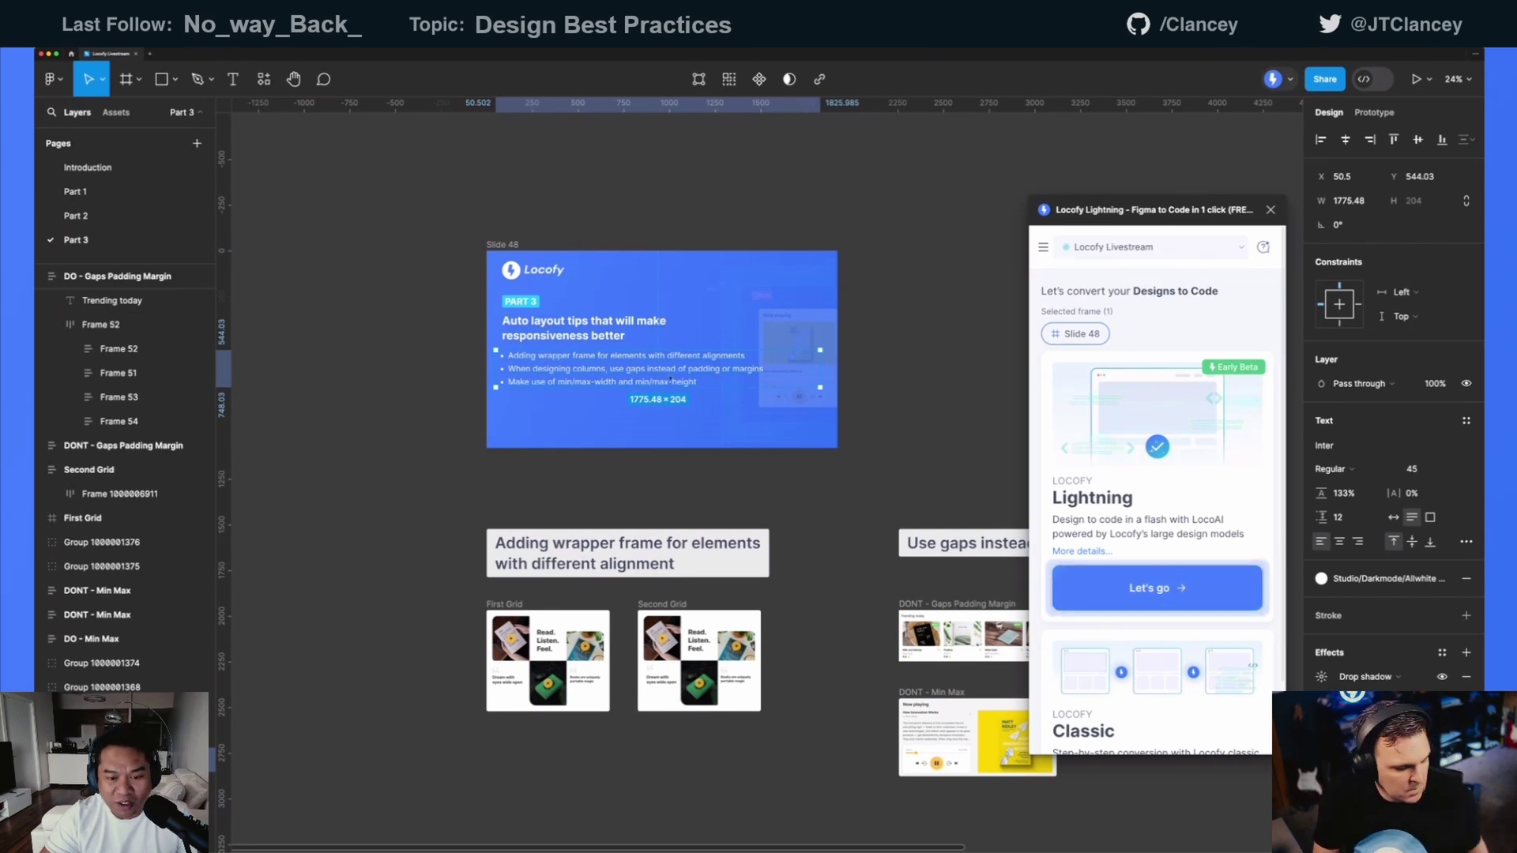
pyautogui.press('Escape')
pyautogui.click(625, 384)
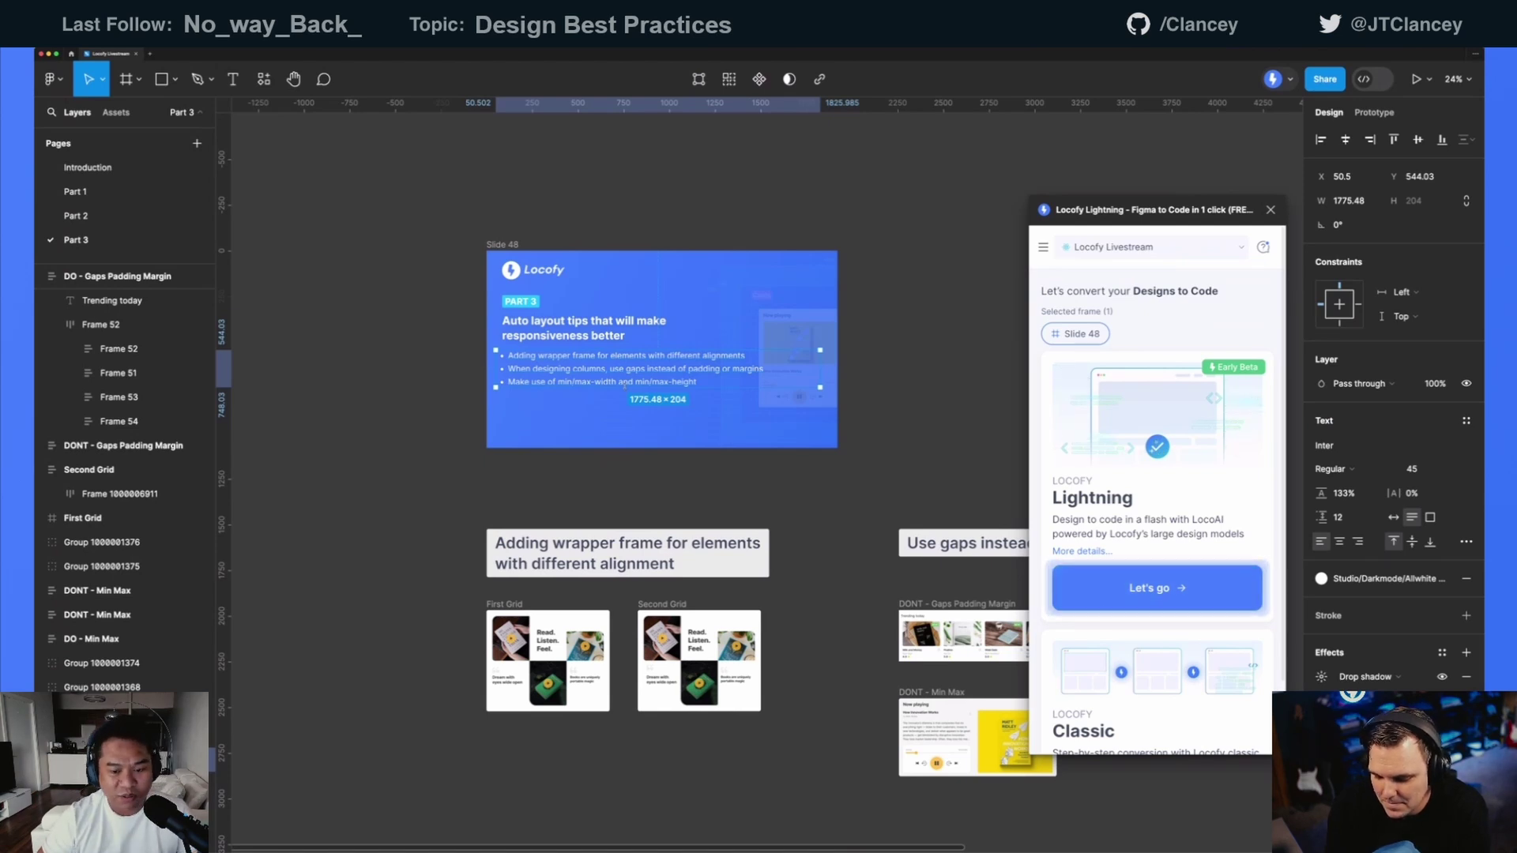
pyautogui.press('Escape')
# - Inspect the First Grid example under the wrapper frame heading, and select its "Read. Listen. Feel." text
pyautogui.scroll(-3, 622, 395)
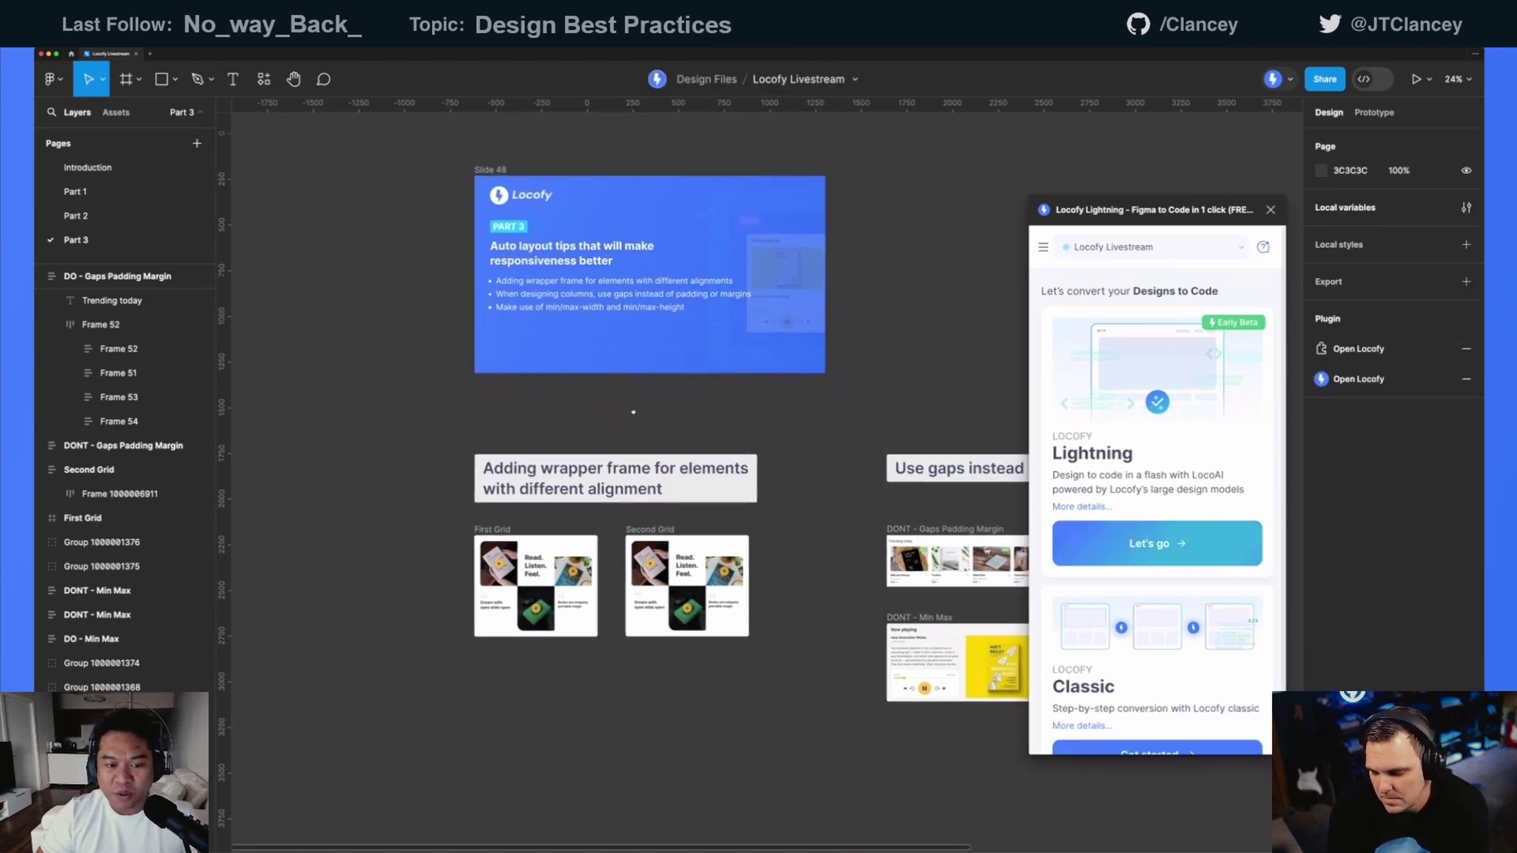
pyautogui.moveTo(623, 406); pyautogui.dragTo(591, 417)
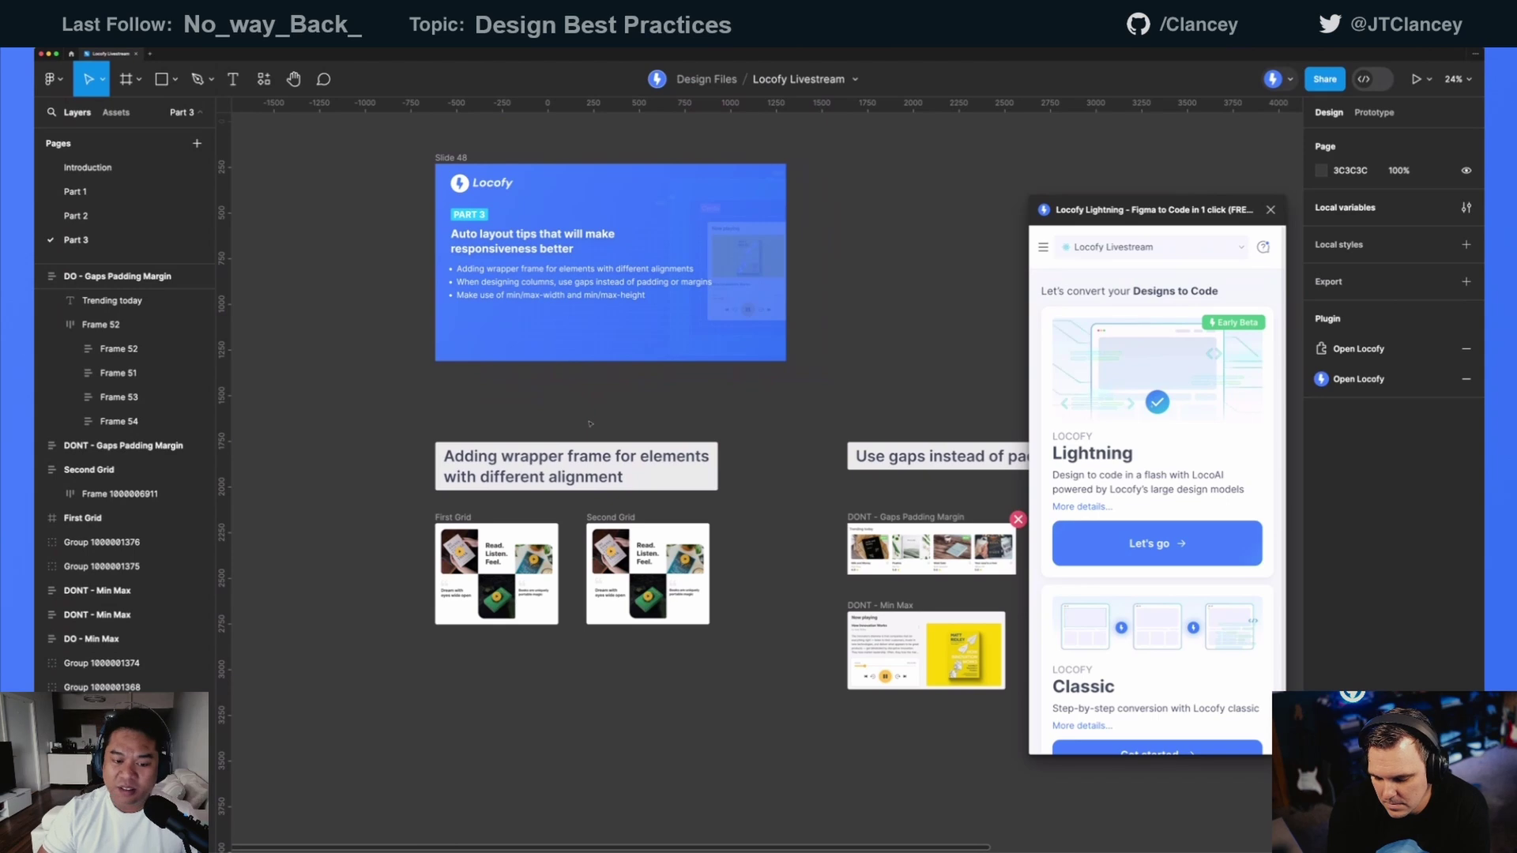
pyautogui.scroll(-1, 590, 424)
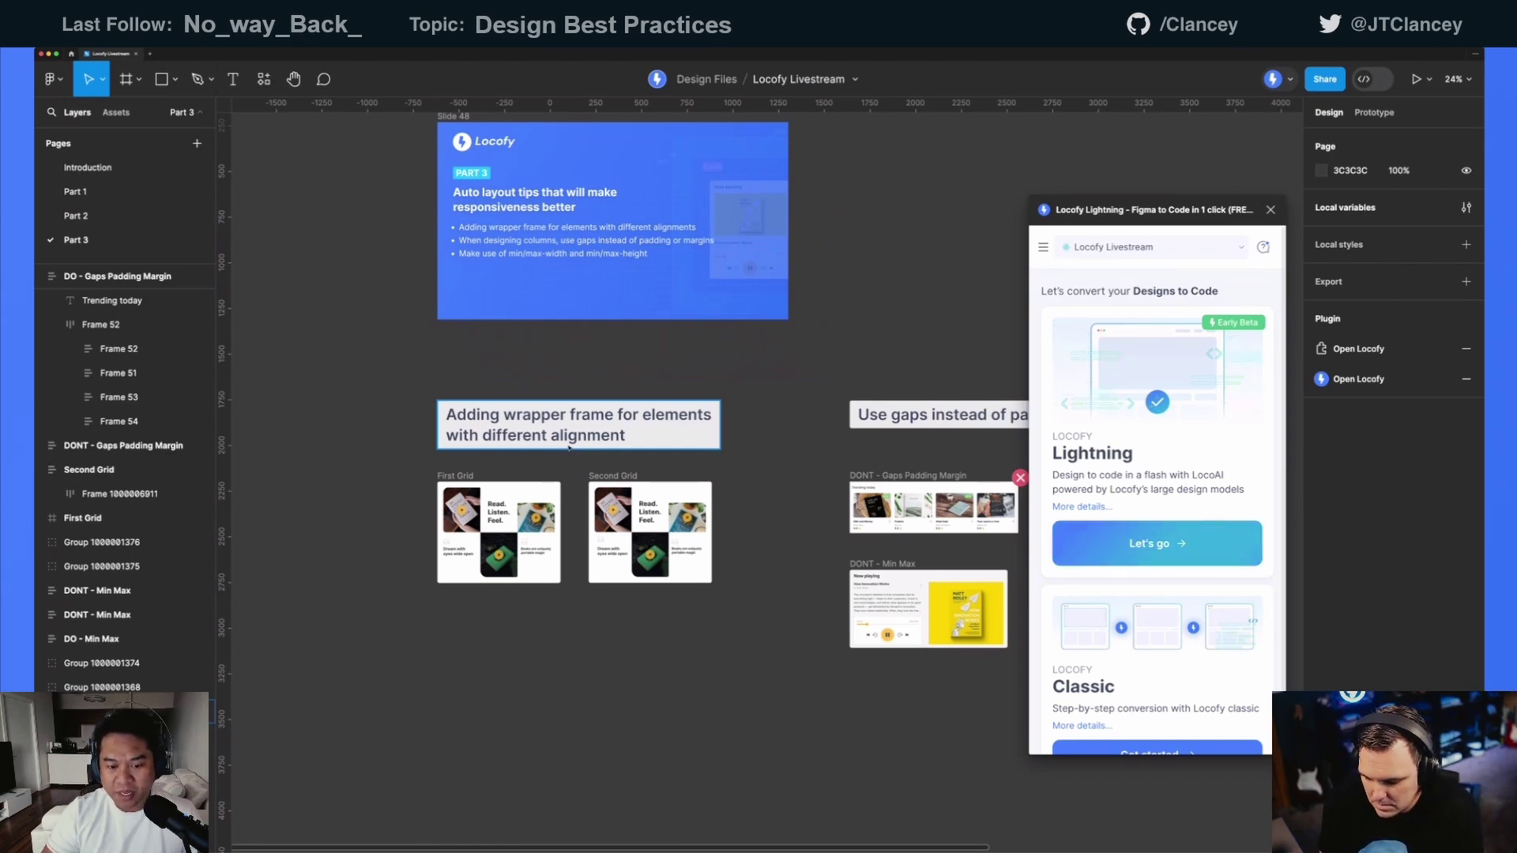
pyautogui.moveTo(568, 464); pyautogui.dragTo(582, 441)
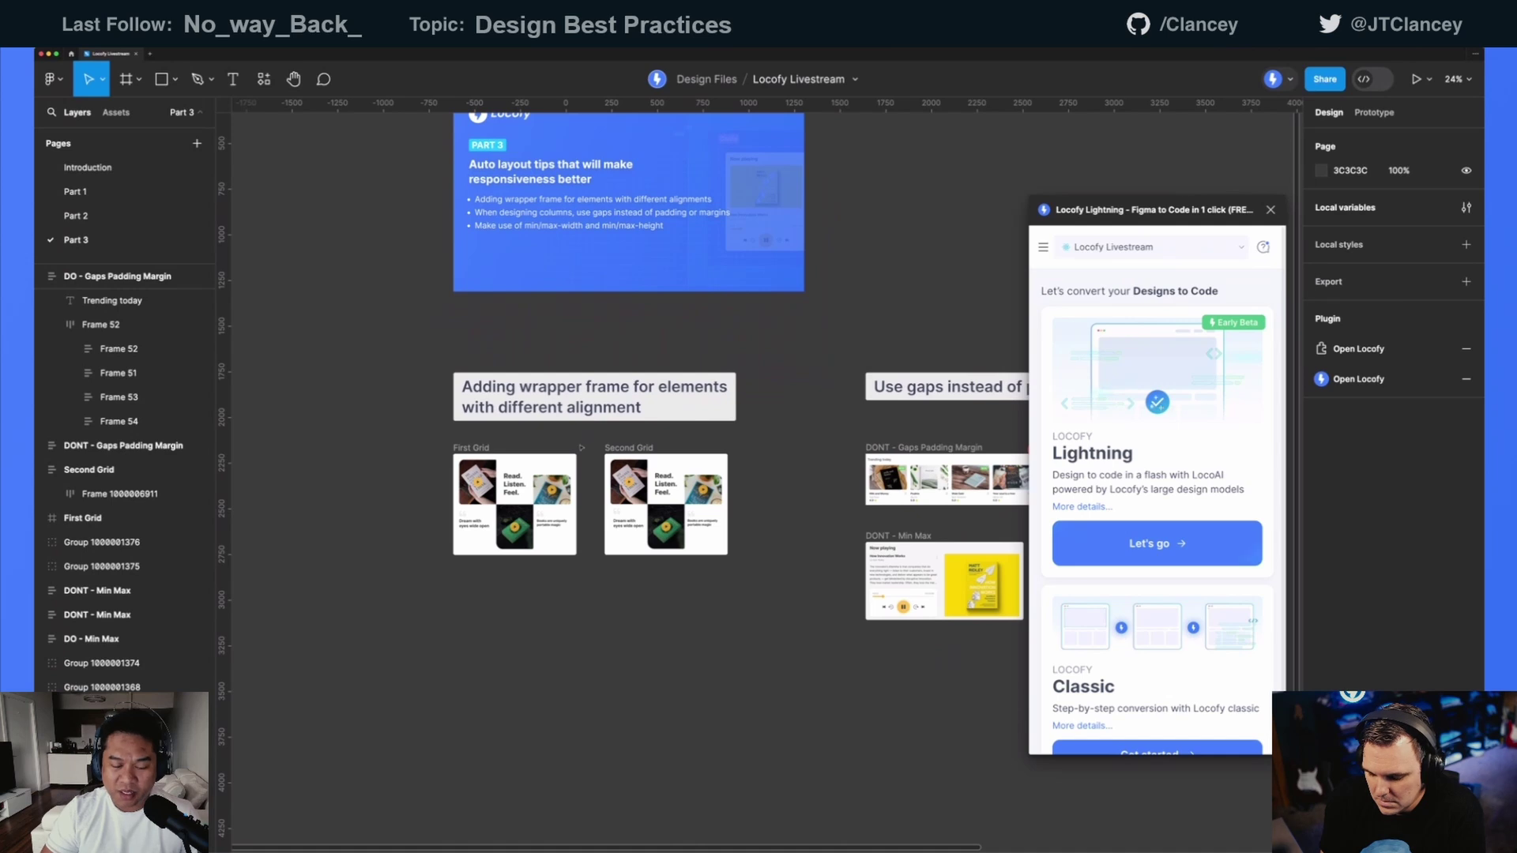
pyautogui.scroll(3, 582, 447)
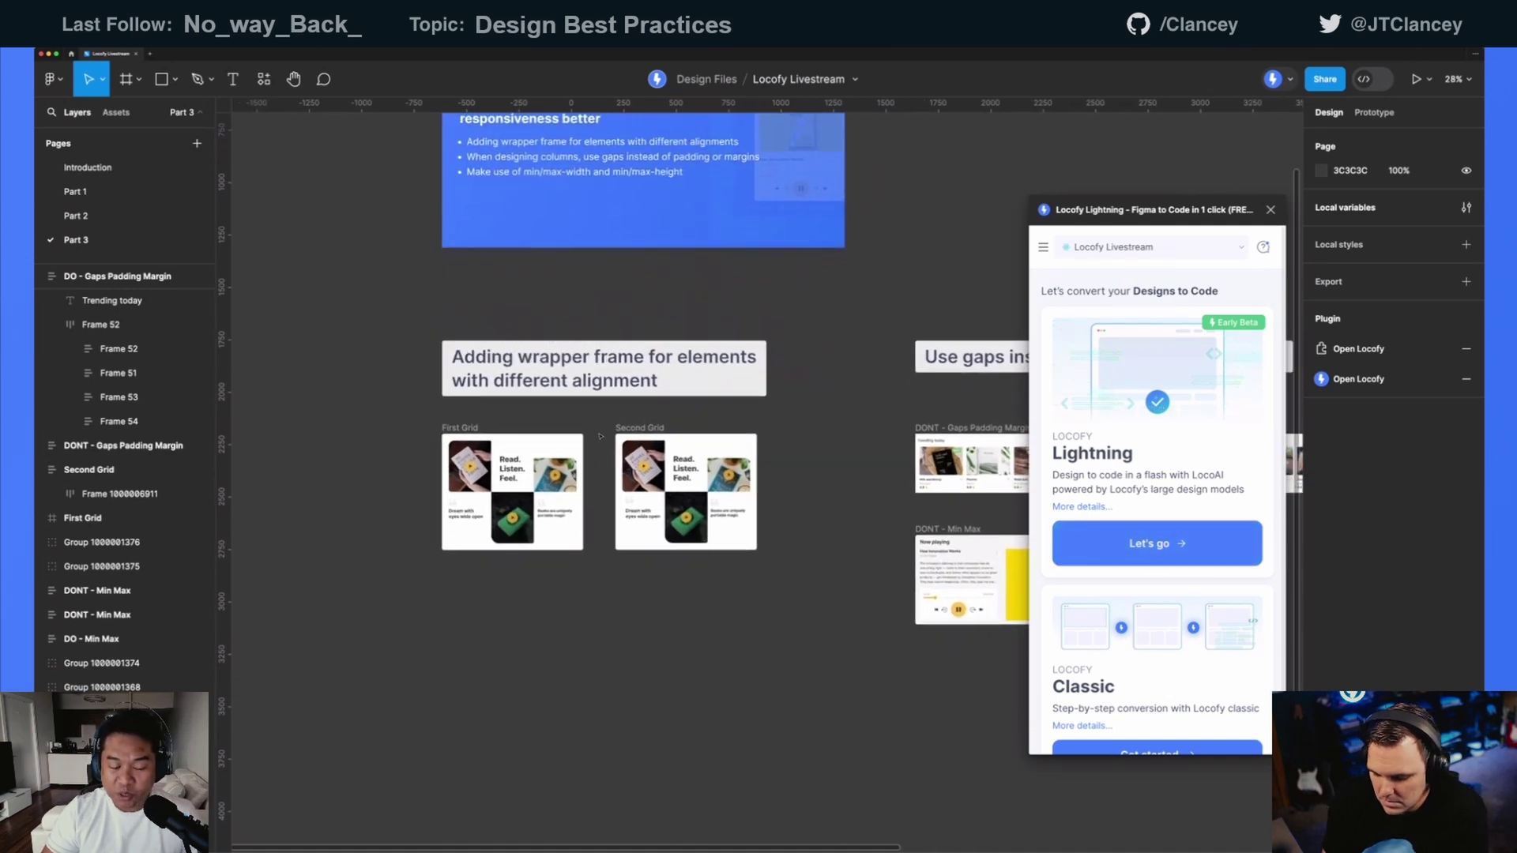
pyautogui.scroll(8, 601, 436)
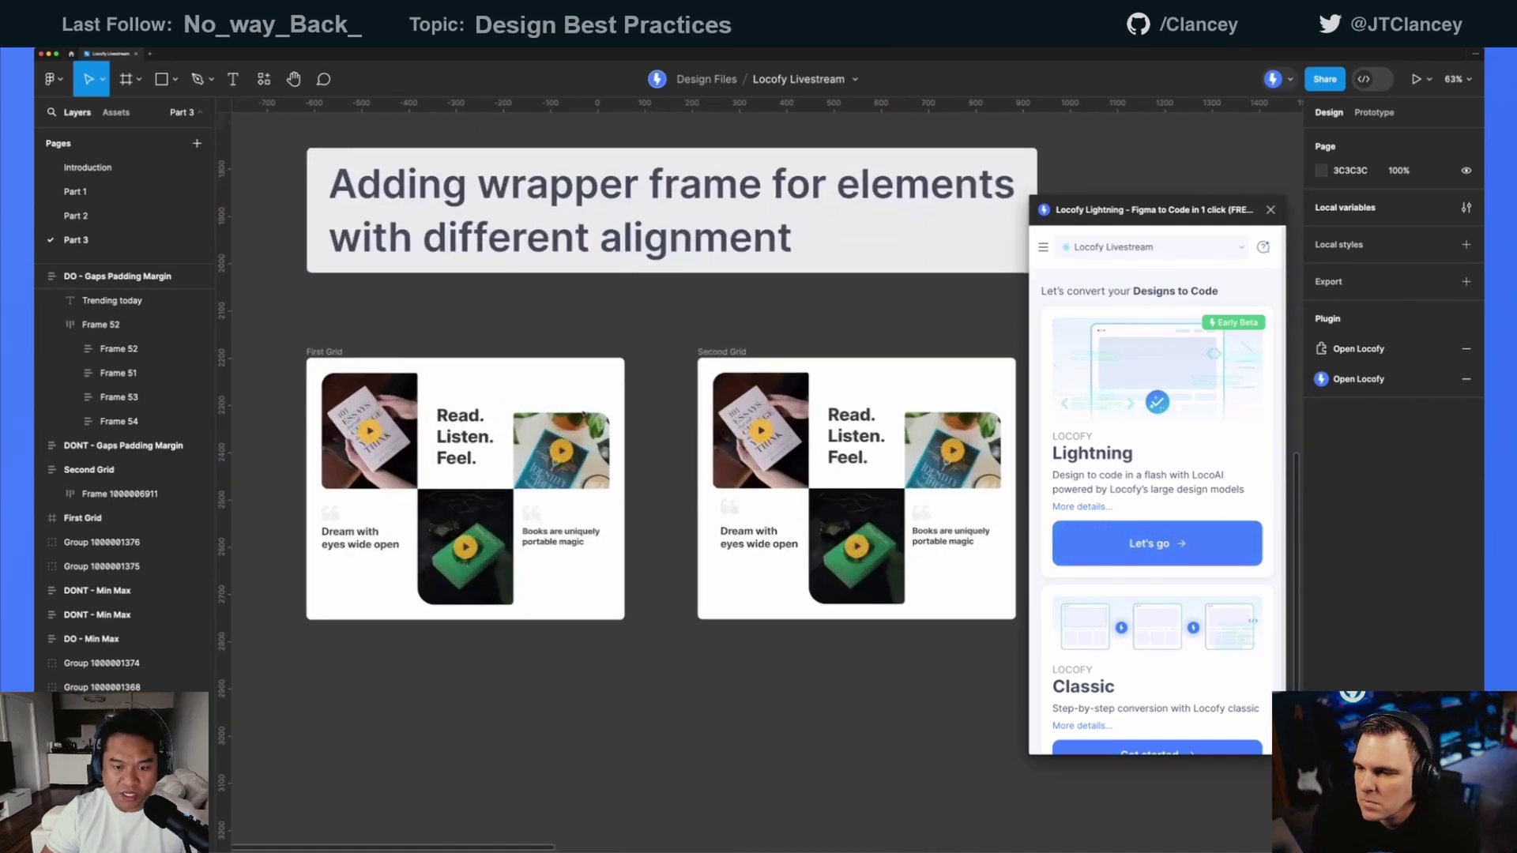
pyautogui.hscroll(-2, 586, 411)
pyautogui.click(551, 403)
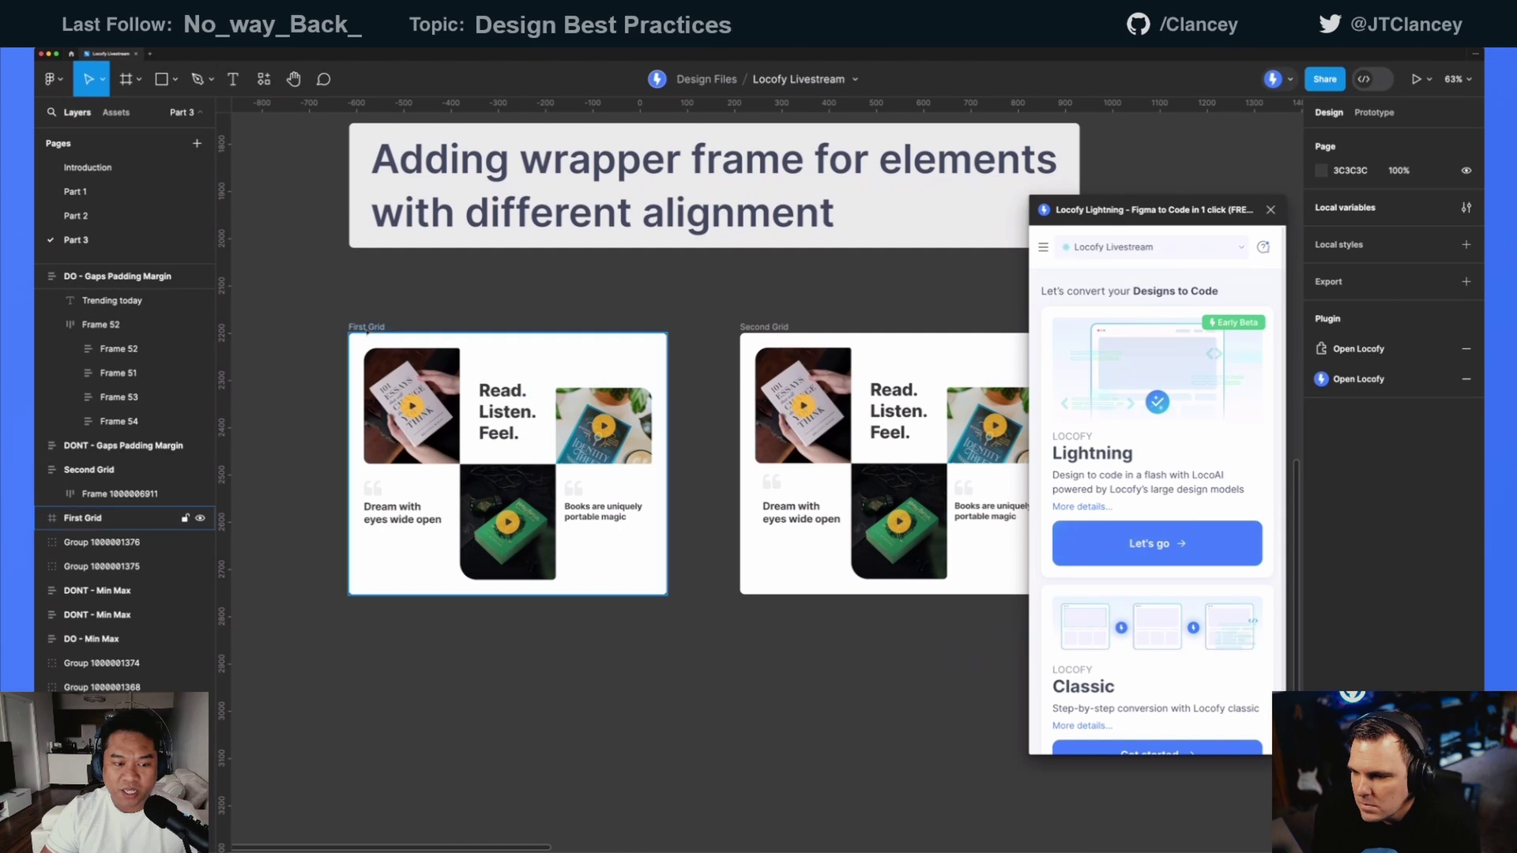
pyautogui.moveTo(377, 328); pyautogui.dragTo(407, 358)
pyautogui.press('super+z')
pyautogui.click(452, 424)
pyautogui.scroll(3, 452, 425)
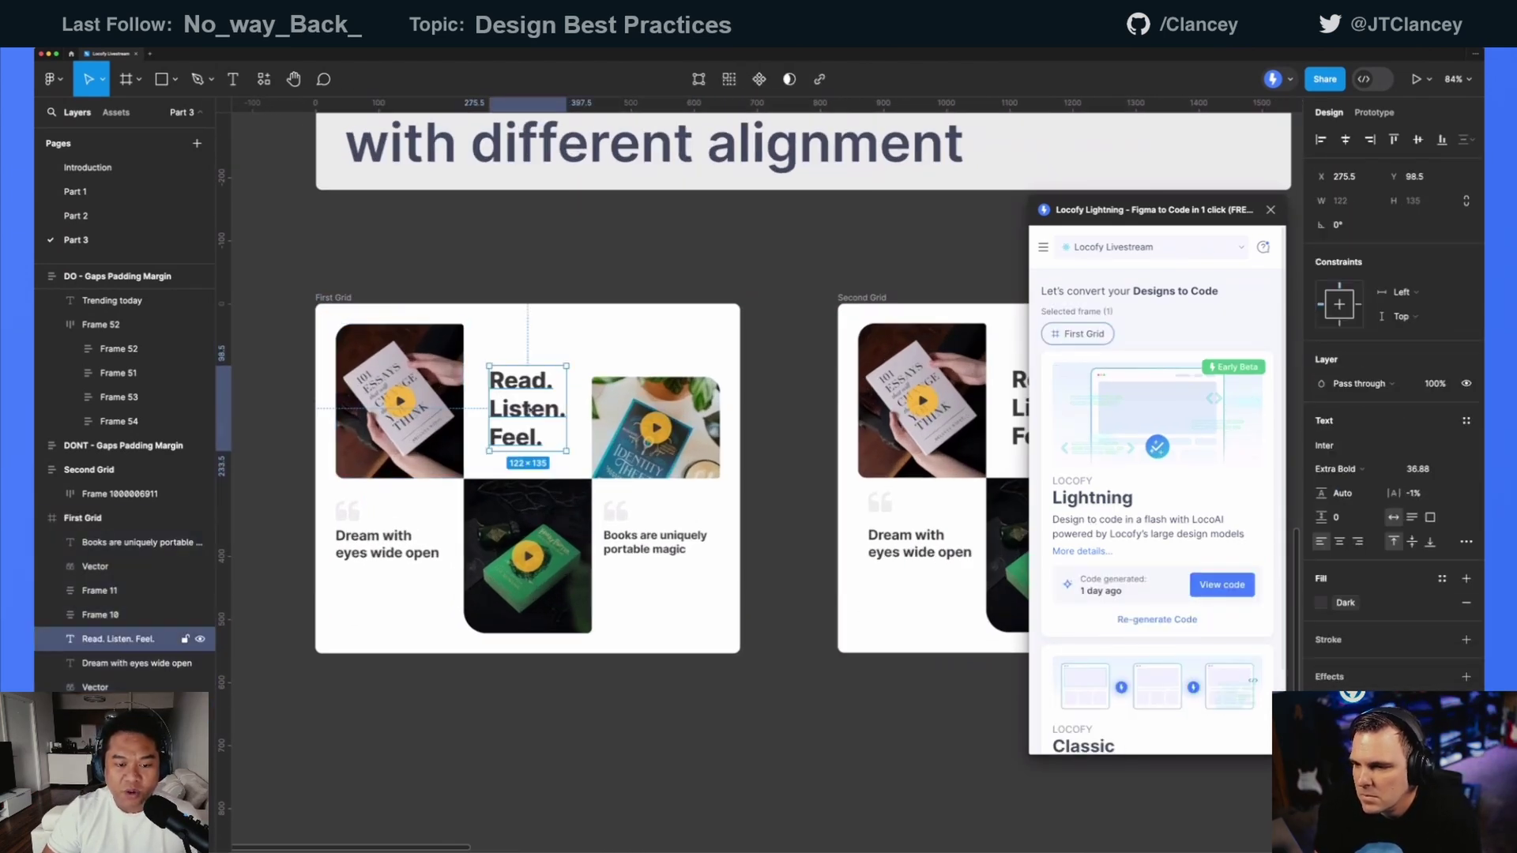
# - Inspect the First Grid frame's separate text, quote mark and book image layers by selecting them individually
pyautogui.click(615, 511)
pyautogui.click(386, 544)
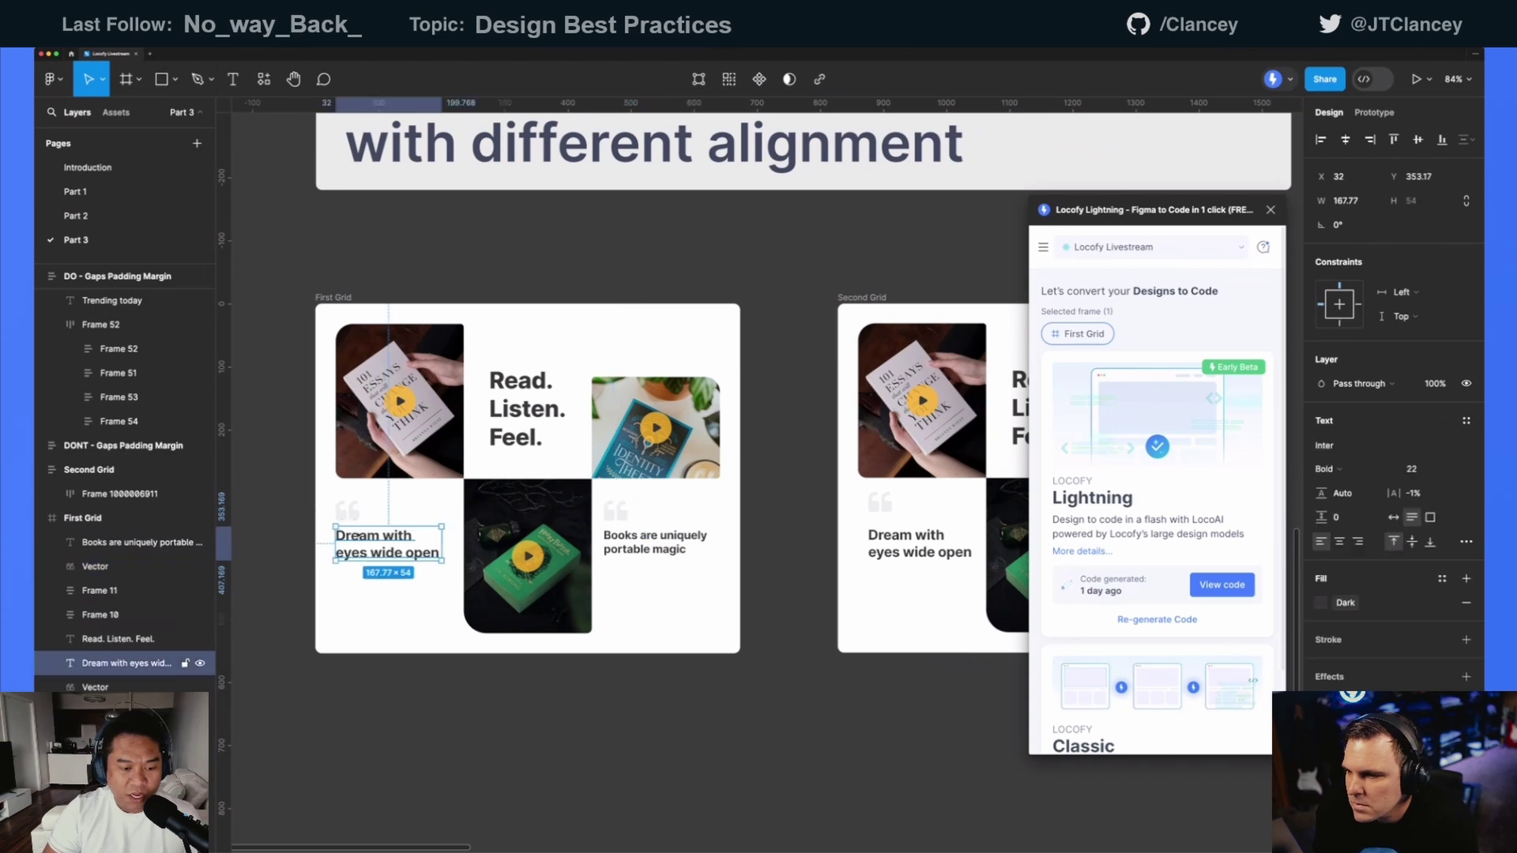
pyautogui.click(347, 511)
pyautogui.click(527, 553)
# - Try applying auto layout to the whole First Grid frame, undo it, and clear the selection
pyautogui.click(356, 314)
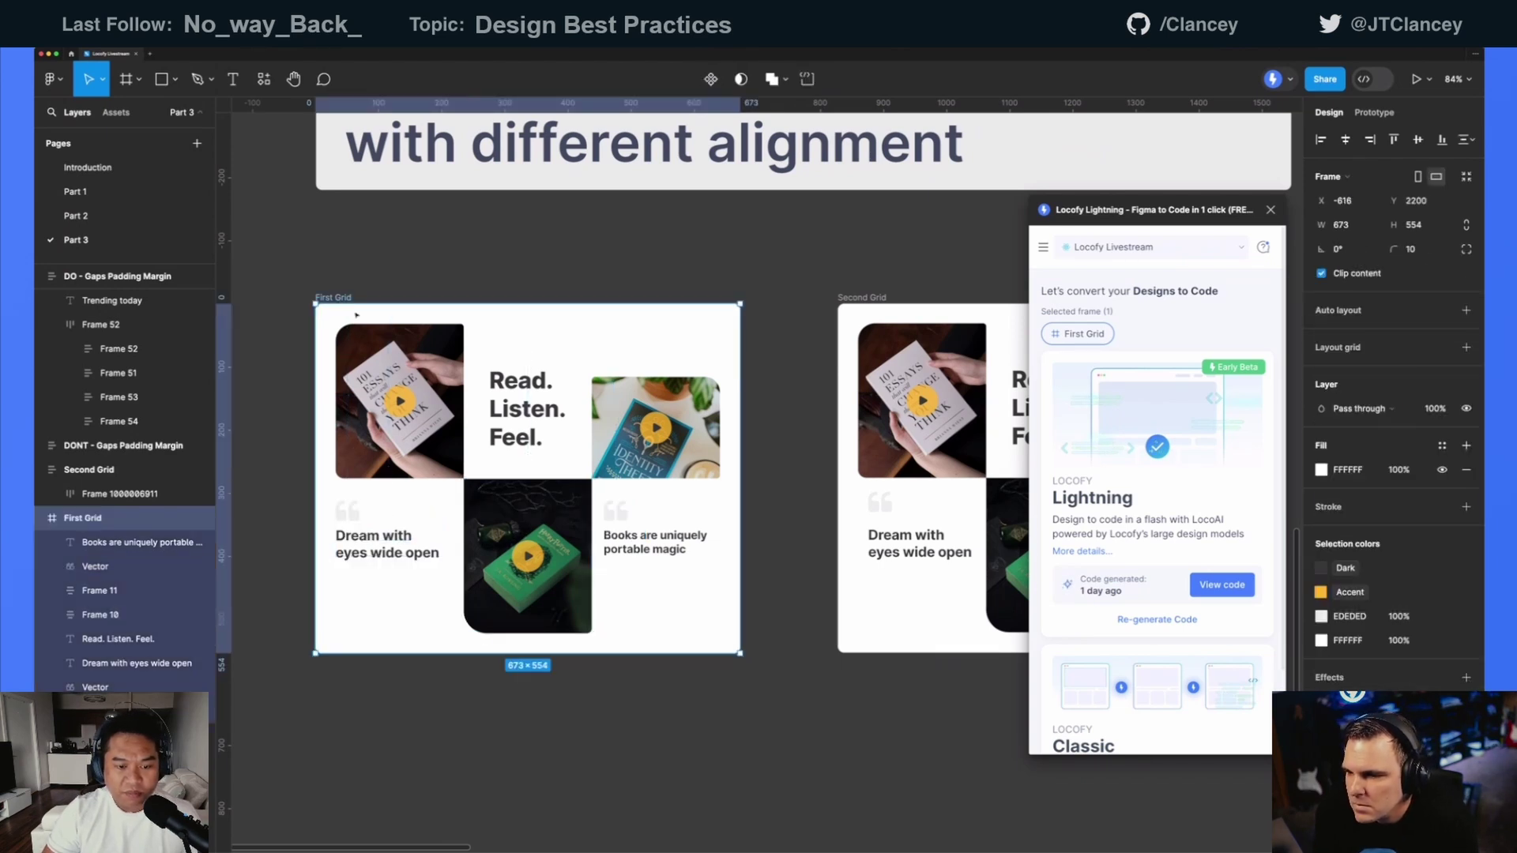
pyautogui.hotkey('shift', 'a')
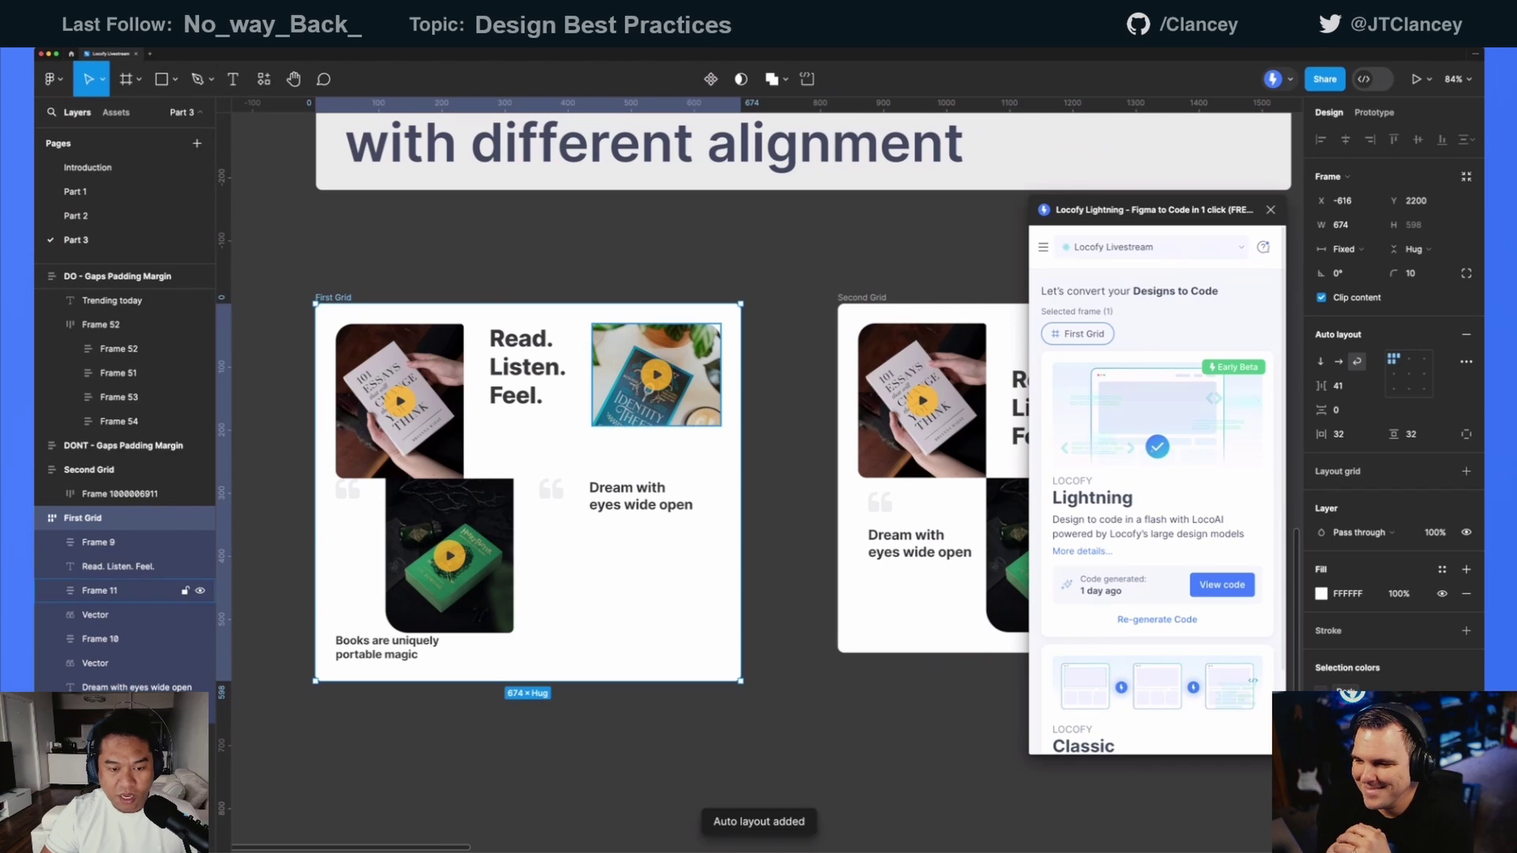
pyautogui.hotkey('ctrl', 'z')
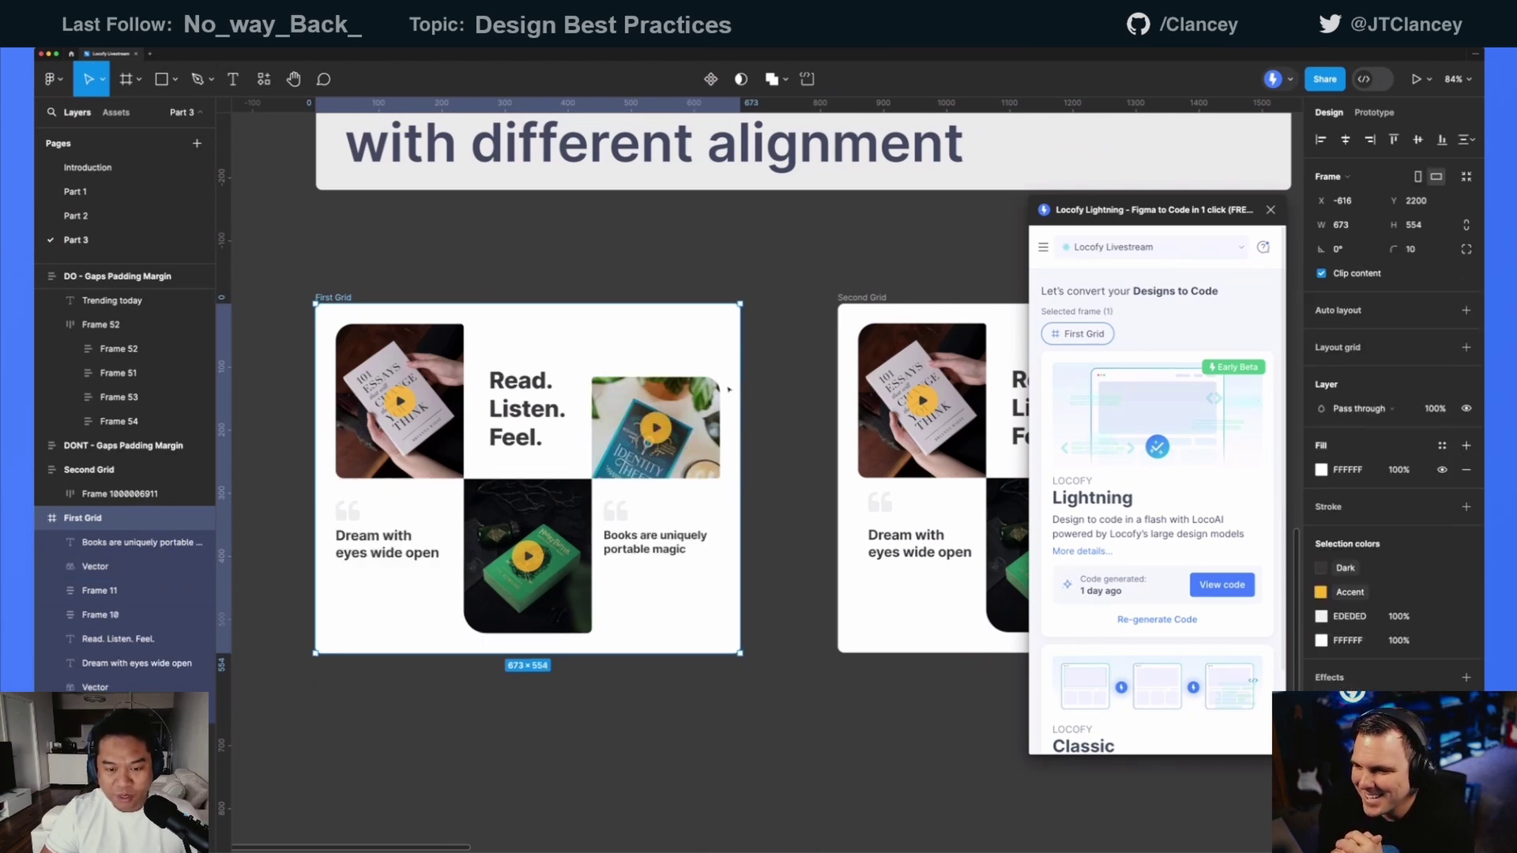
pyautogui.click(795, 363)
pyautogui.scroll(-1, 795, 363)
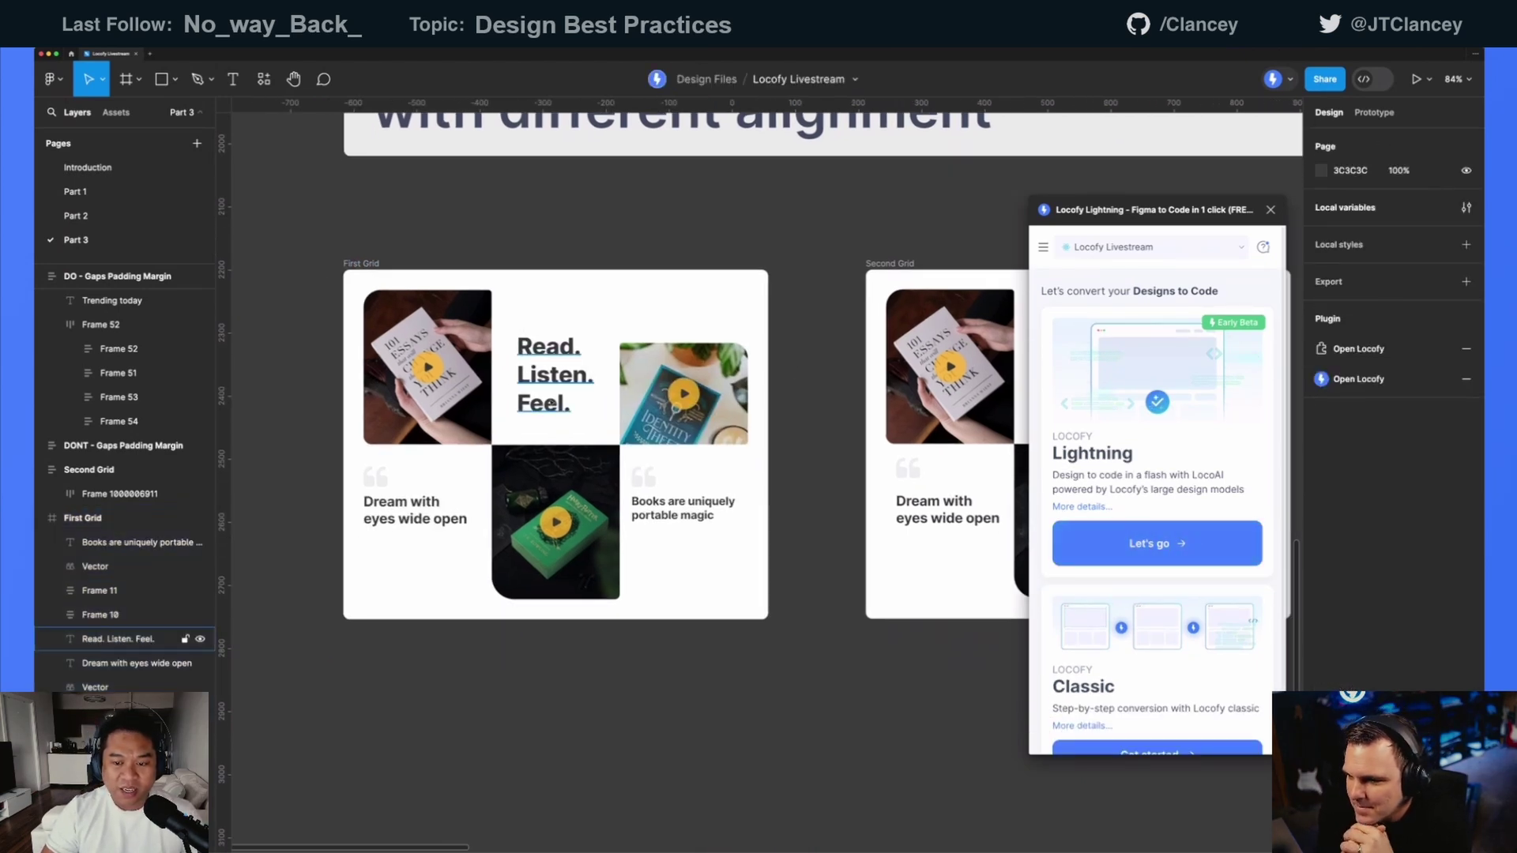
# - Select the First Grid's first-column book image, quote mark and "Dream with eyes wide open" text together, undoing any move
pyautogui.click(563, 430)
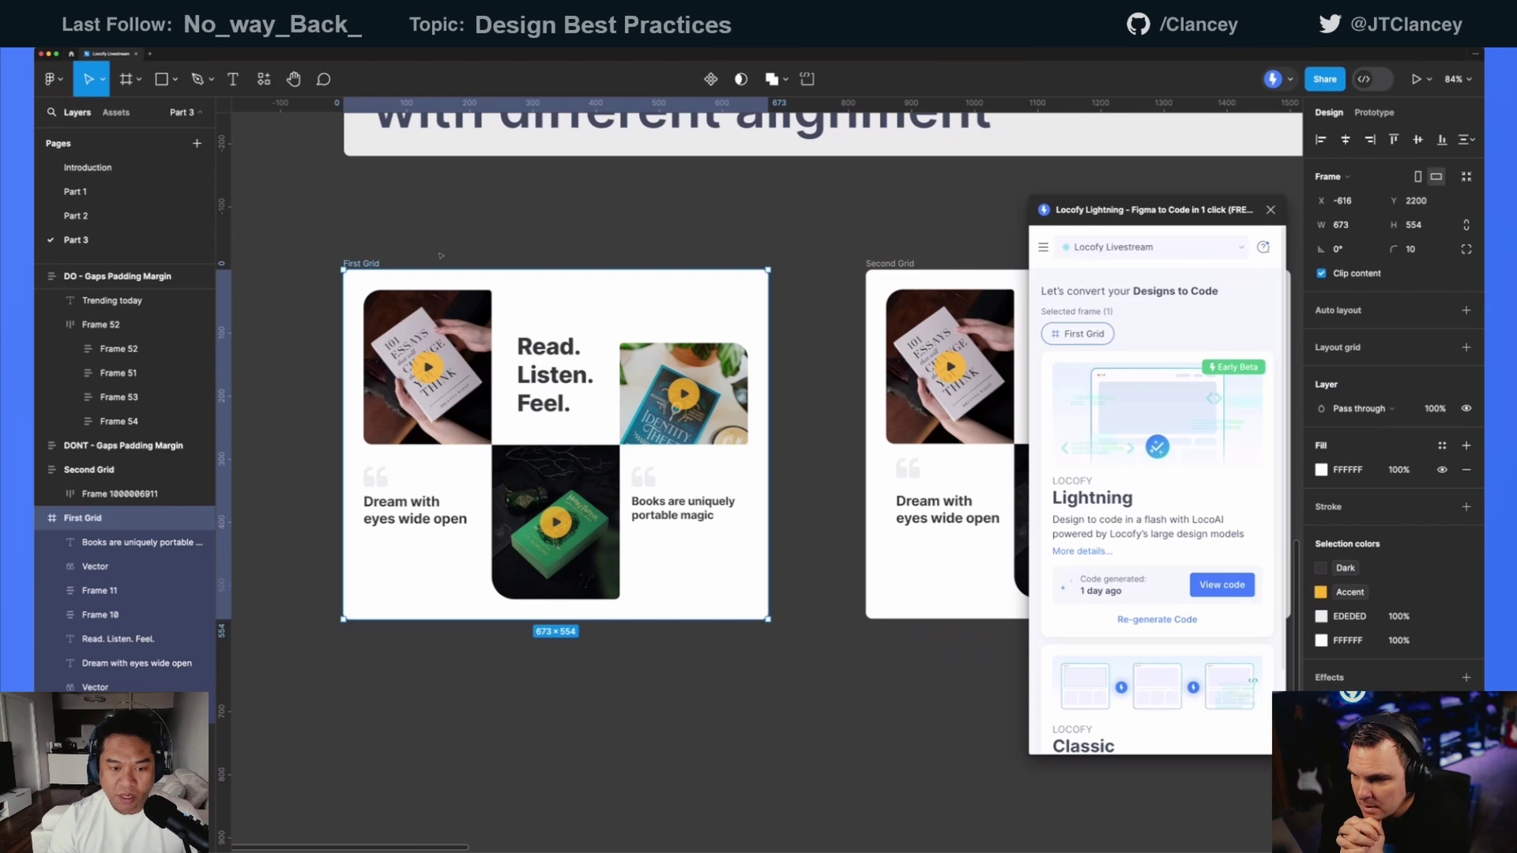
pyautogui.click(470, 332)
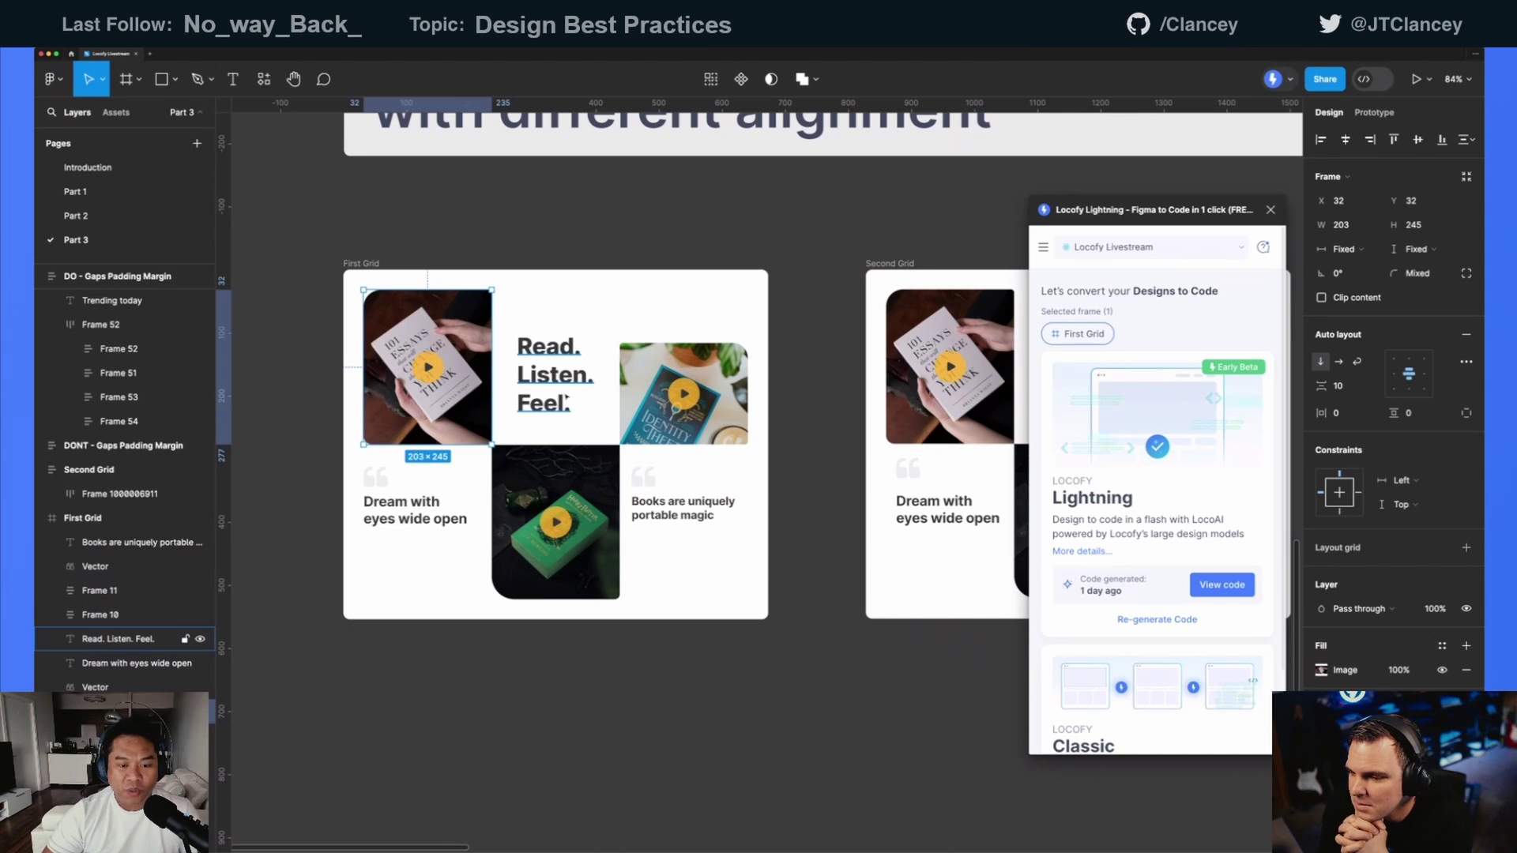
pyautogui.click(549, 375)
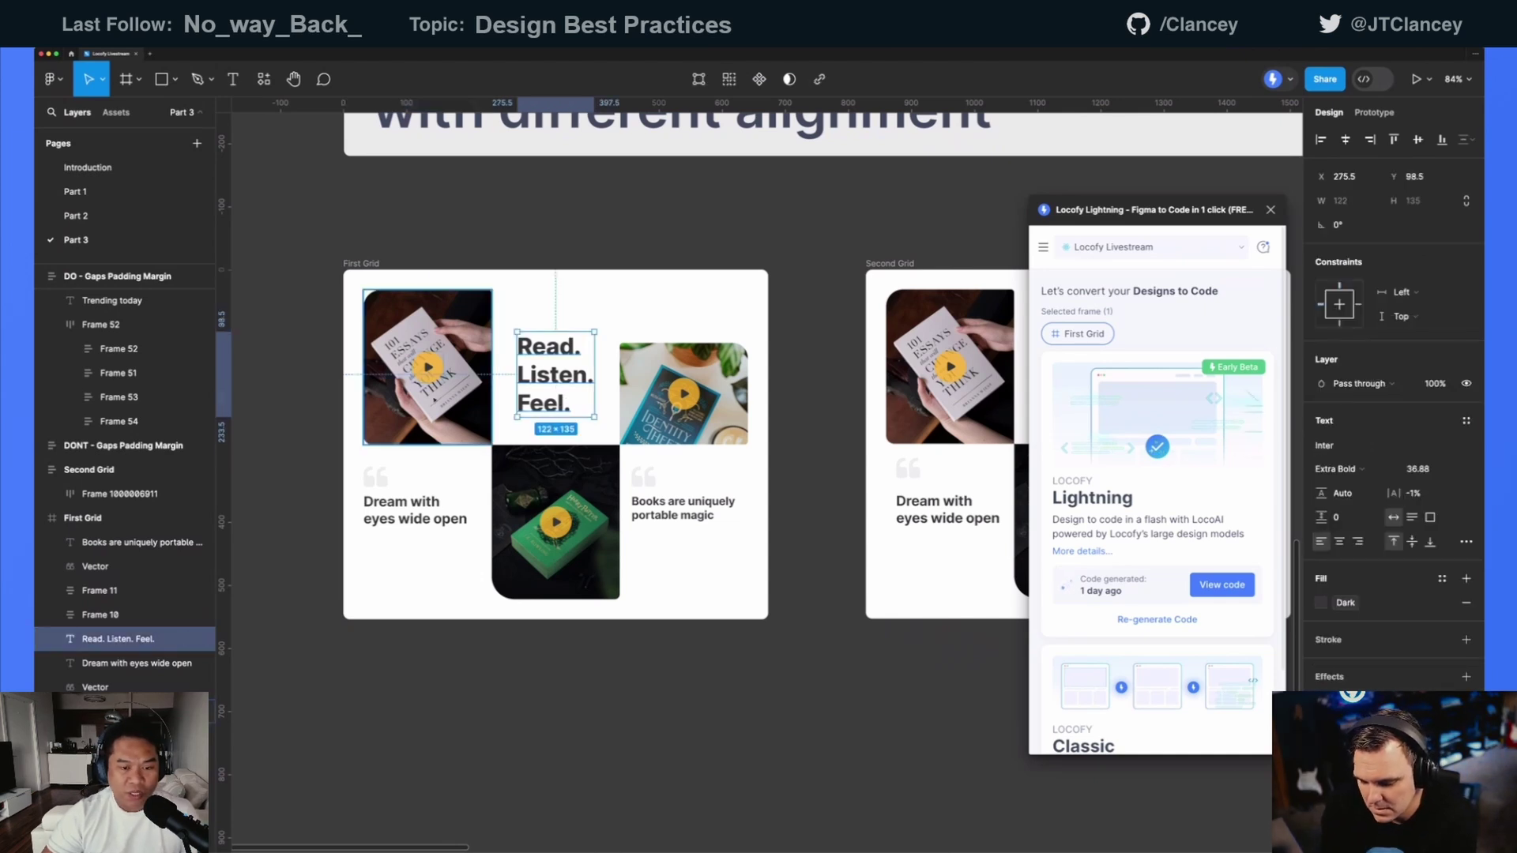
pyautogui.click(452, 405)
pyautogui.keyDown('shift'); pyautogui.click(376, 477); pyautogui.keyUp('shift')
pyautogui.keyDown('shift'); pyautogui.click(414, 510); pyautogui.keyUp('shift')
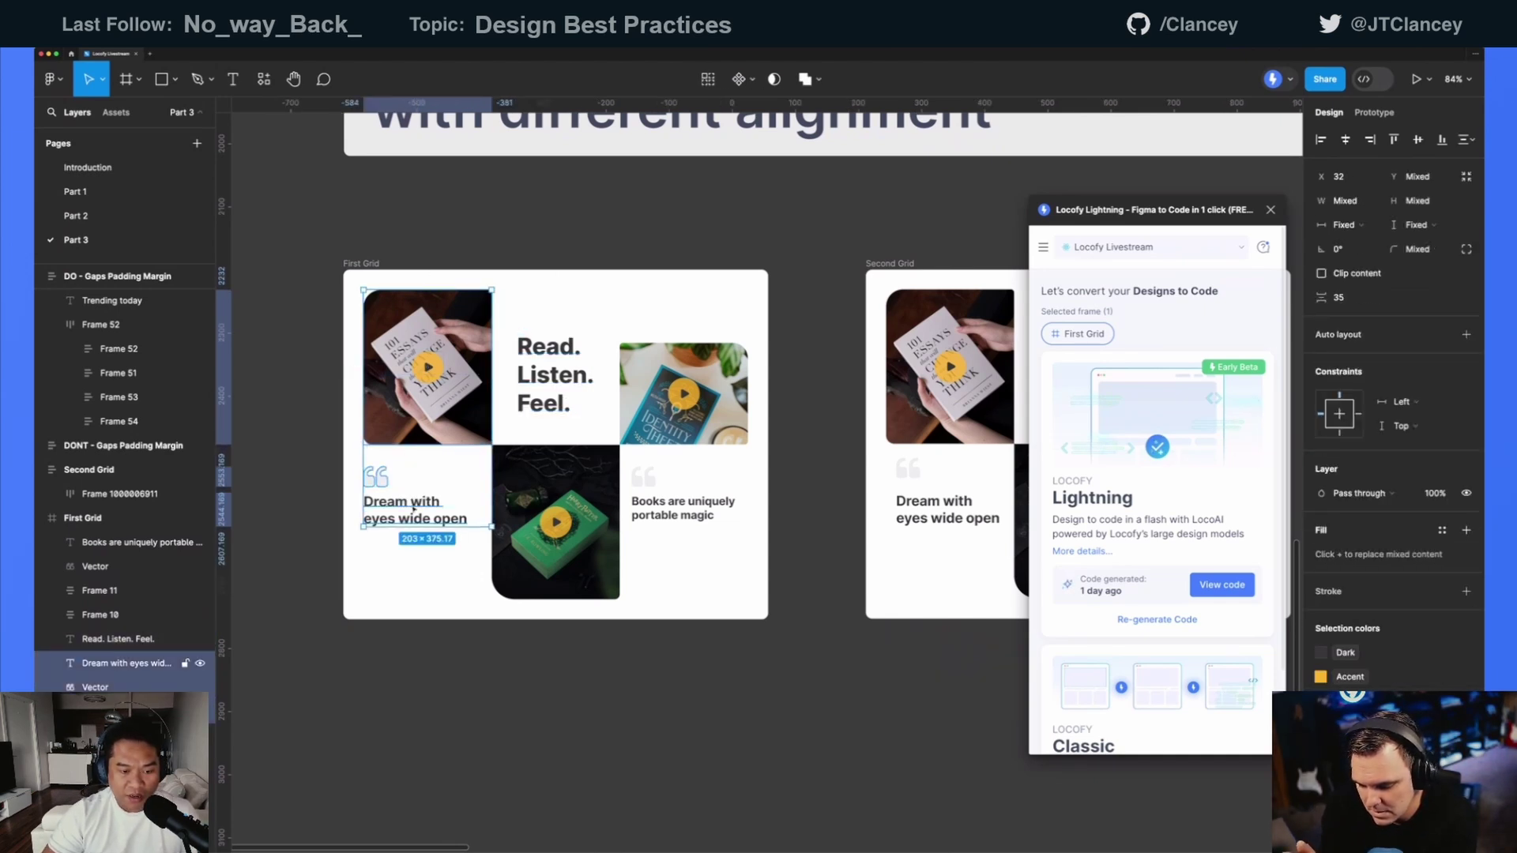
pyautogui.moveTo(427, 367); pyautogui.dragTo(391, 362)
pyautogui.hotkey('ctrl', 'z')
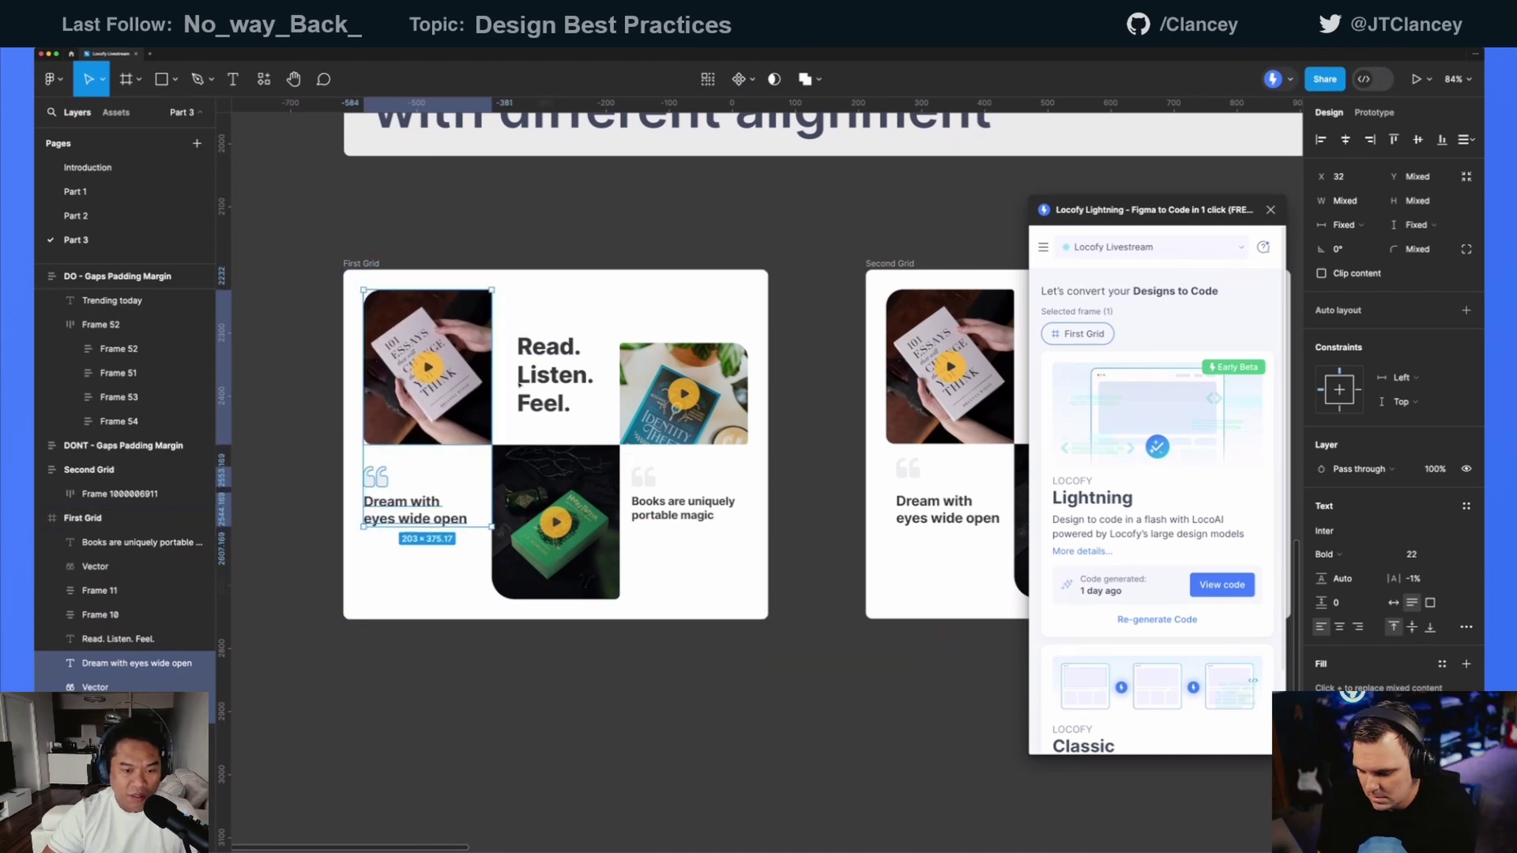
# - Select the First Grid's middle-column elements as one group and the third-column elements as another, and clear the selection
pyautogui.click(545, 375)
pyautogui.keyDown('shift'); pyautogui.click(569, 498); pyautogui.keyUp('shift')
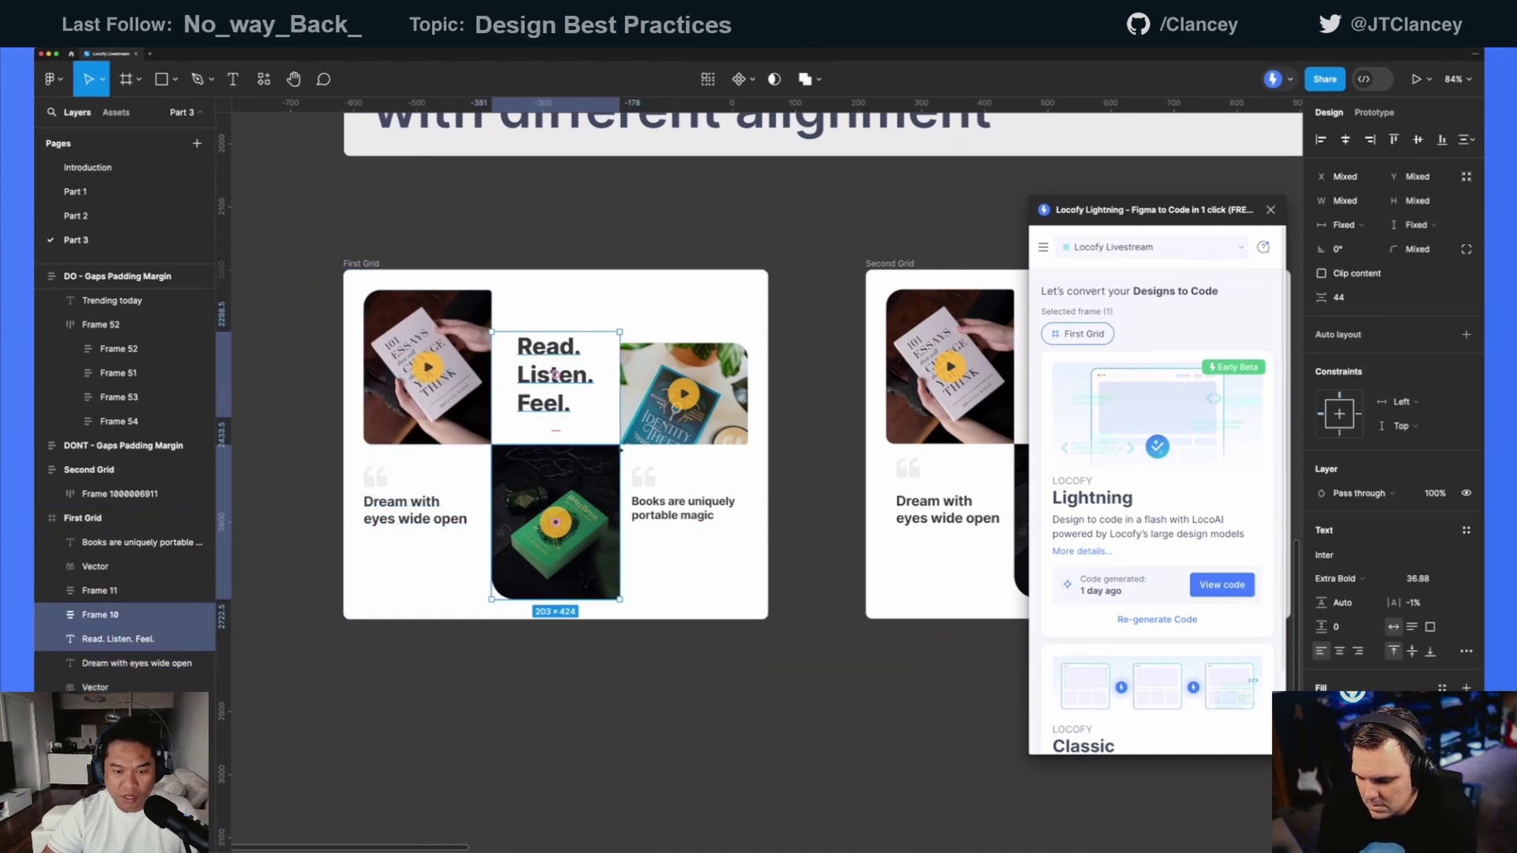
pyautogui.click(671, 507)
pyautogui.keyDown('shift'); pyautogui.click(643, 462); pyautogui.keyUp('shift')
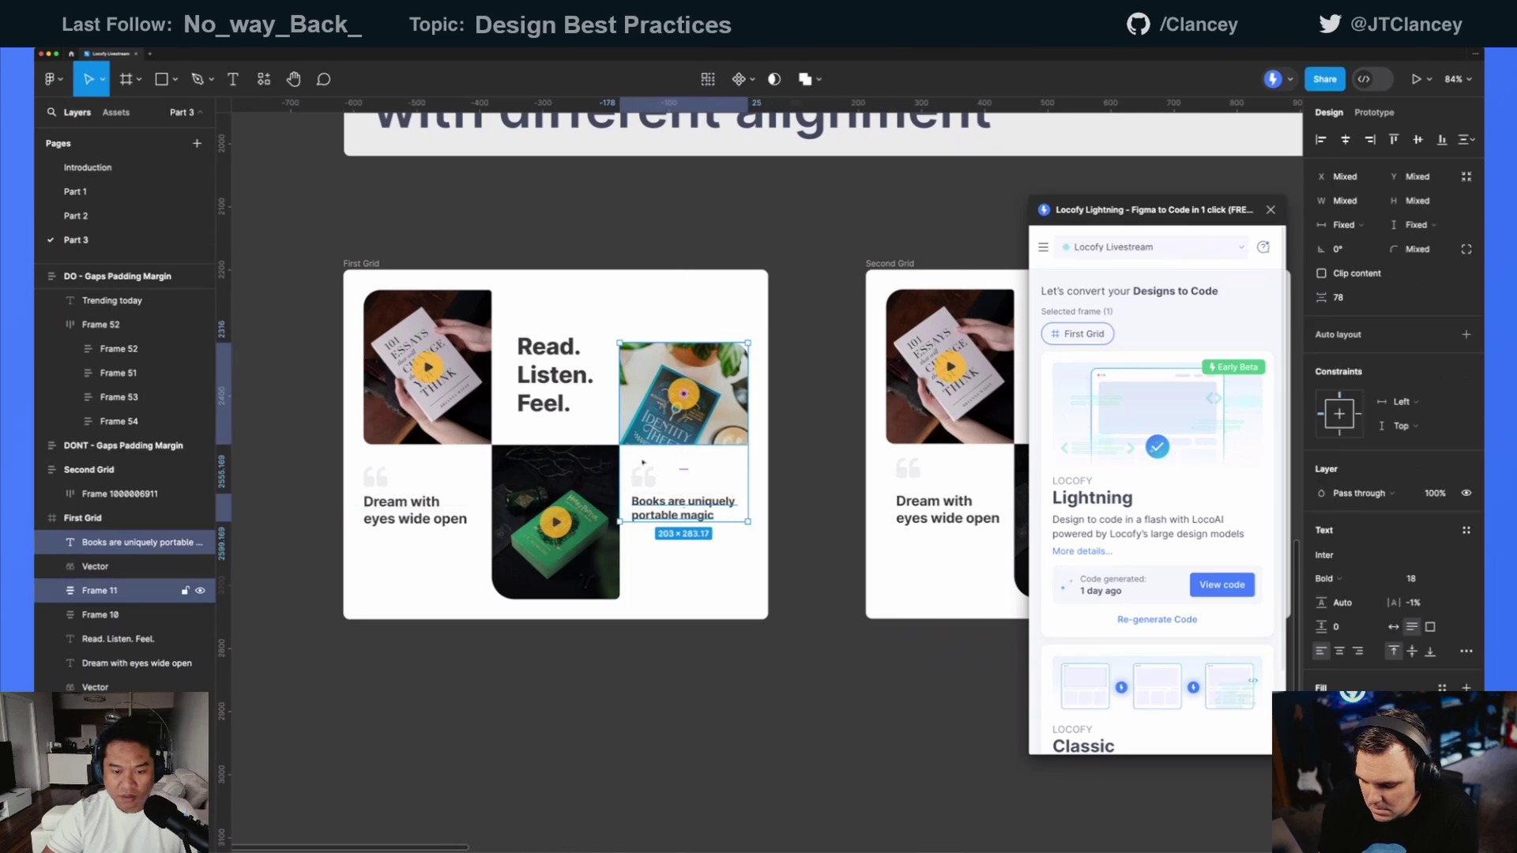
pyautogui.keyDown('shift'); pyautogui.click(643, 474); pyautogui.keyUp('shift')
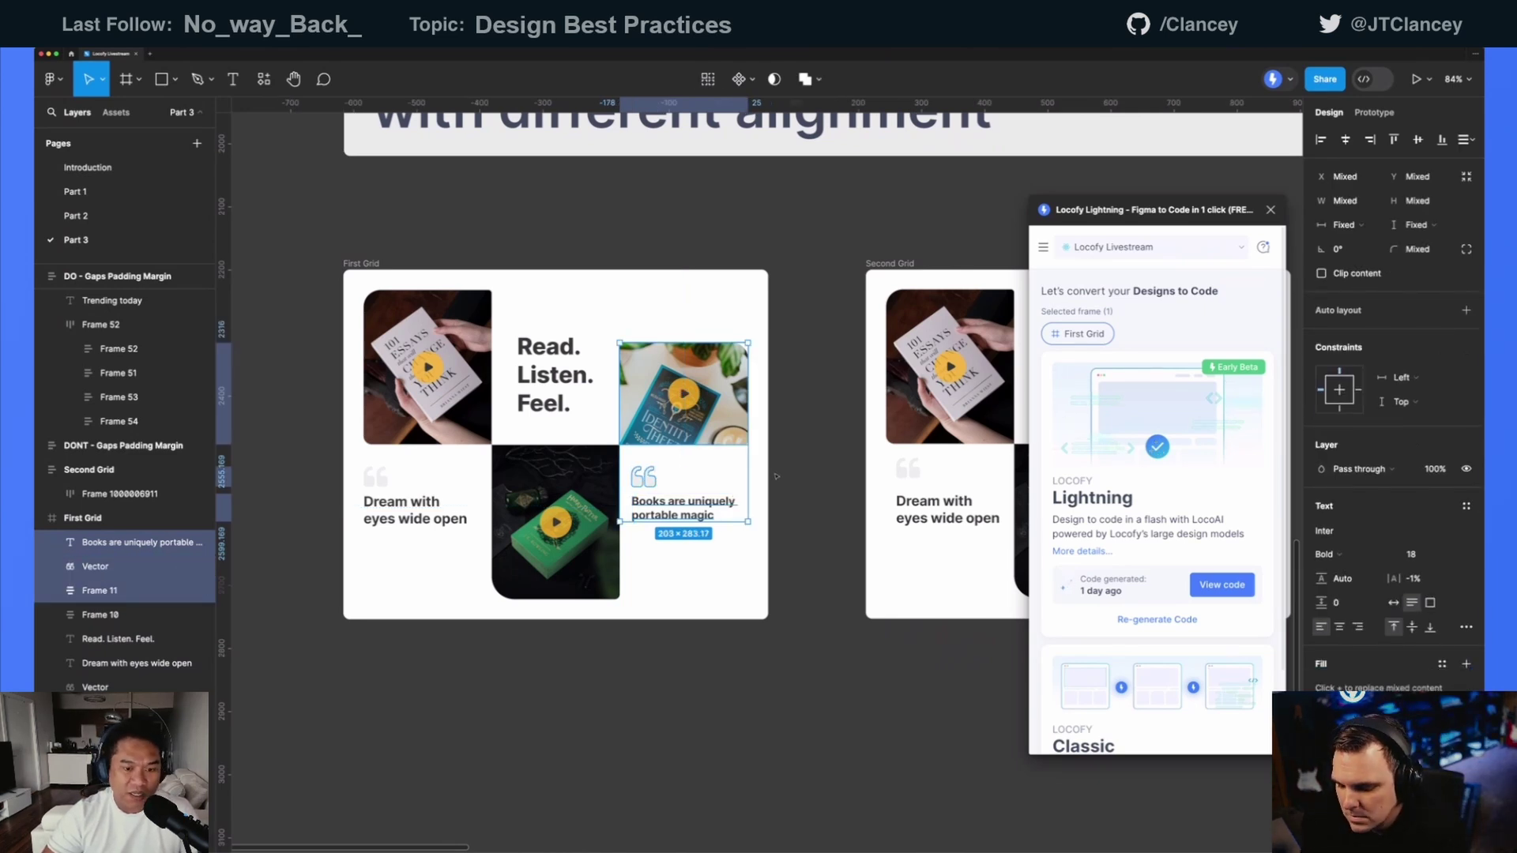
pyautogui.click(776, 477)
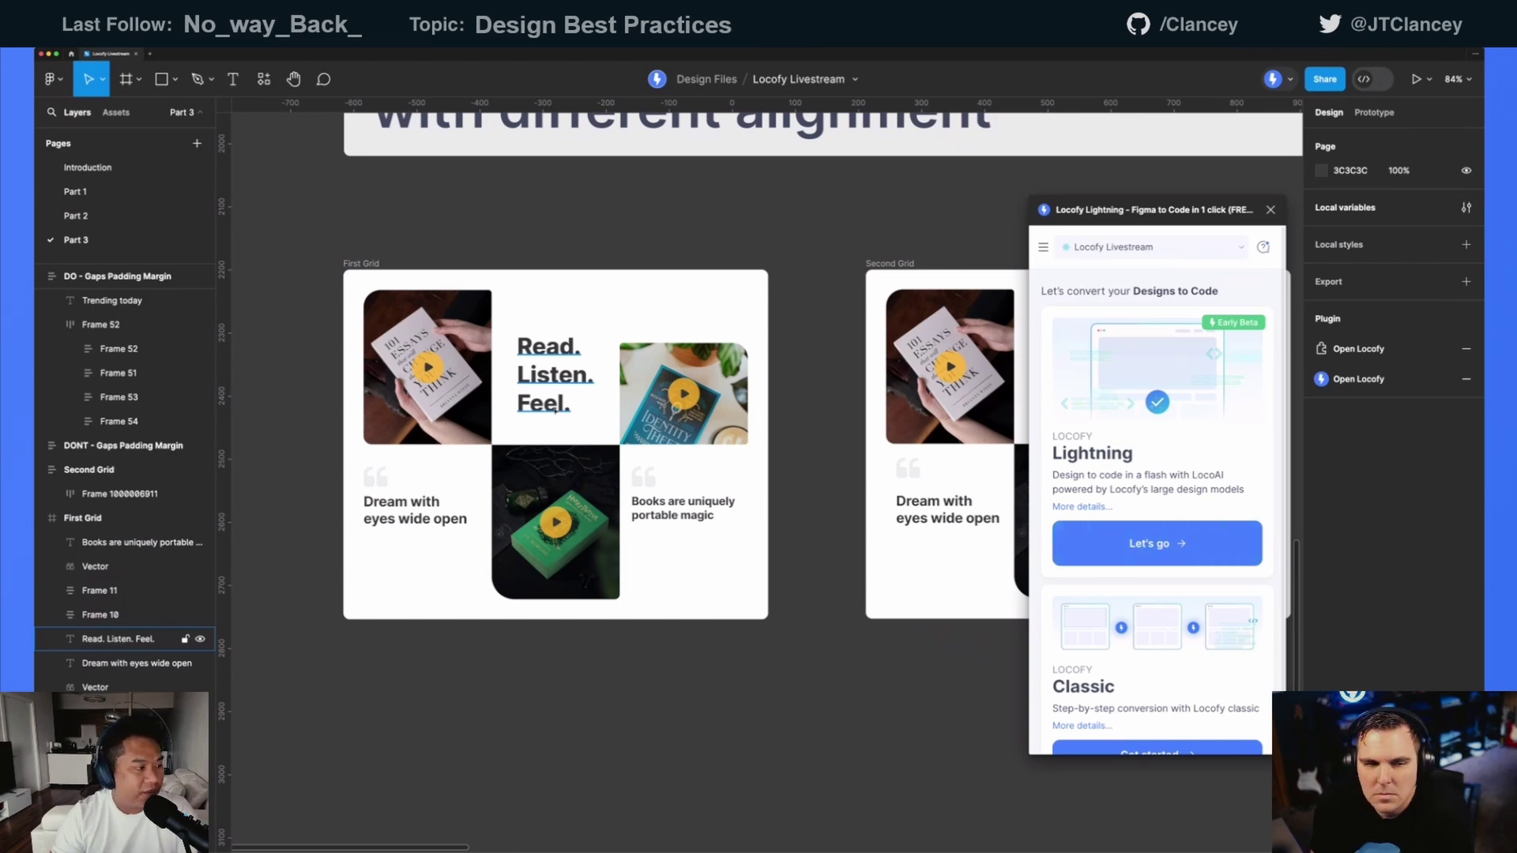
# - Examine the Second Grid frame's auto layout wrapper and step through its three column frames
pyautogui.click(119, 494)
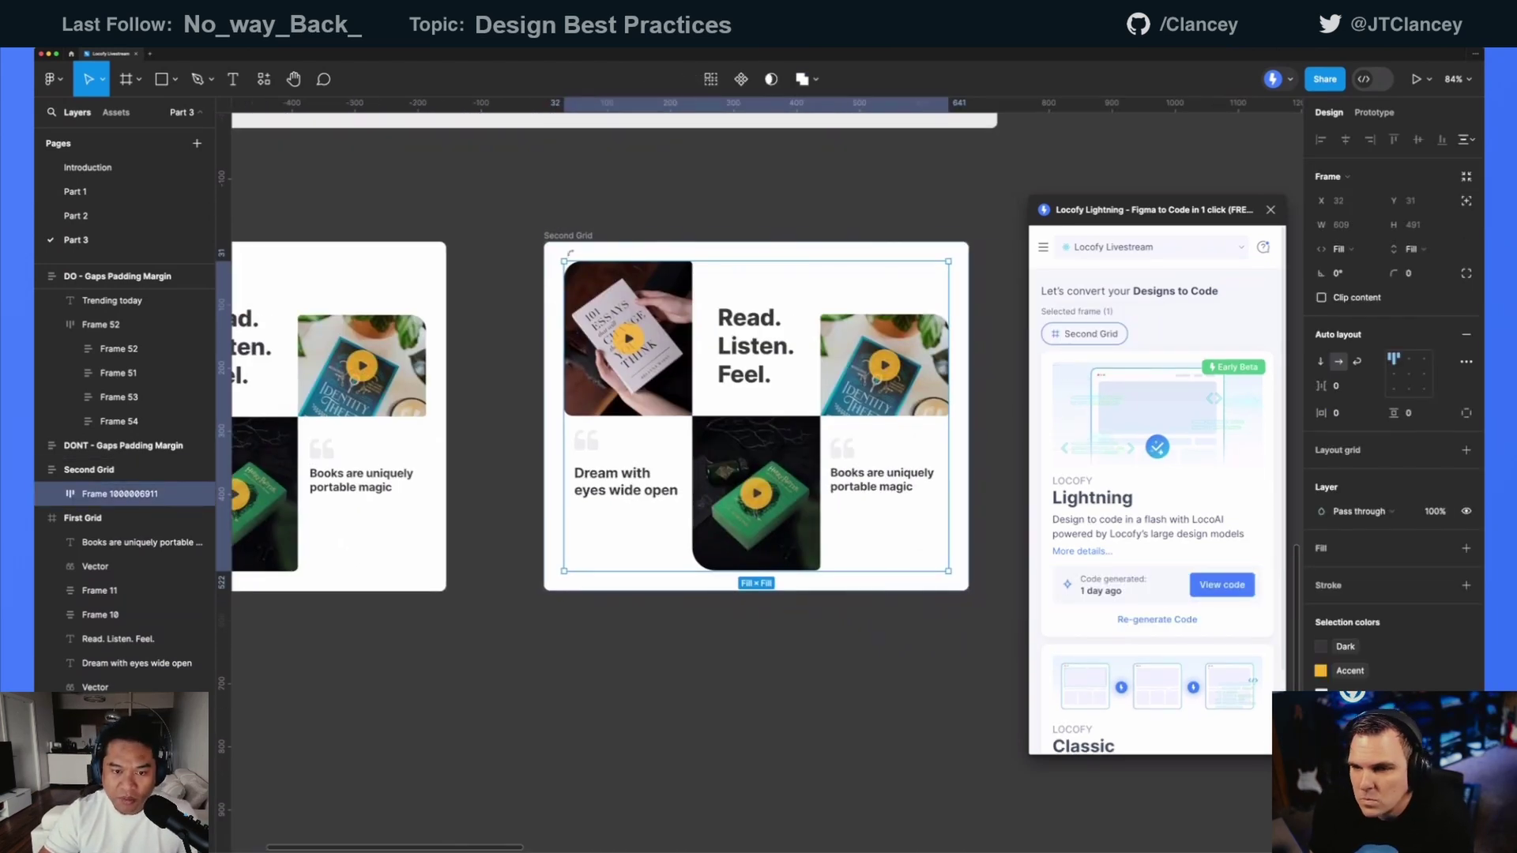
pyautogui.click(88, 469)
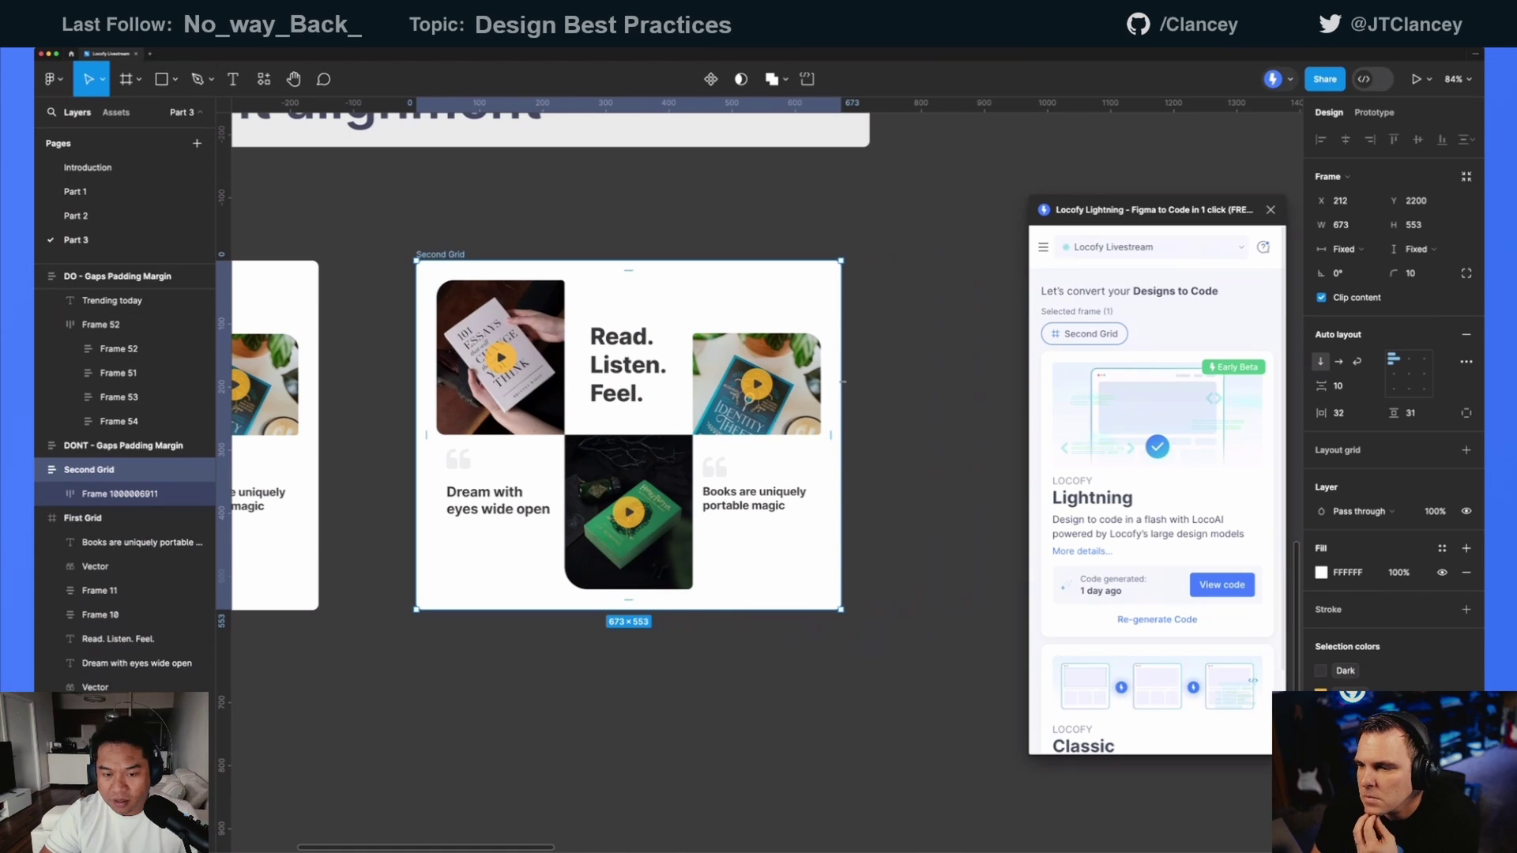
pyautogui.click(119, 494)
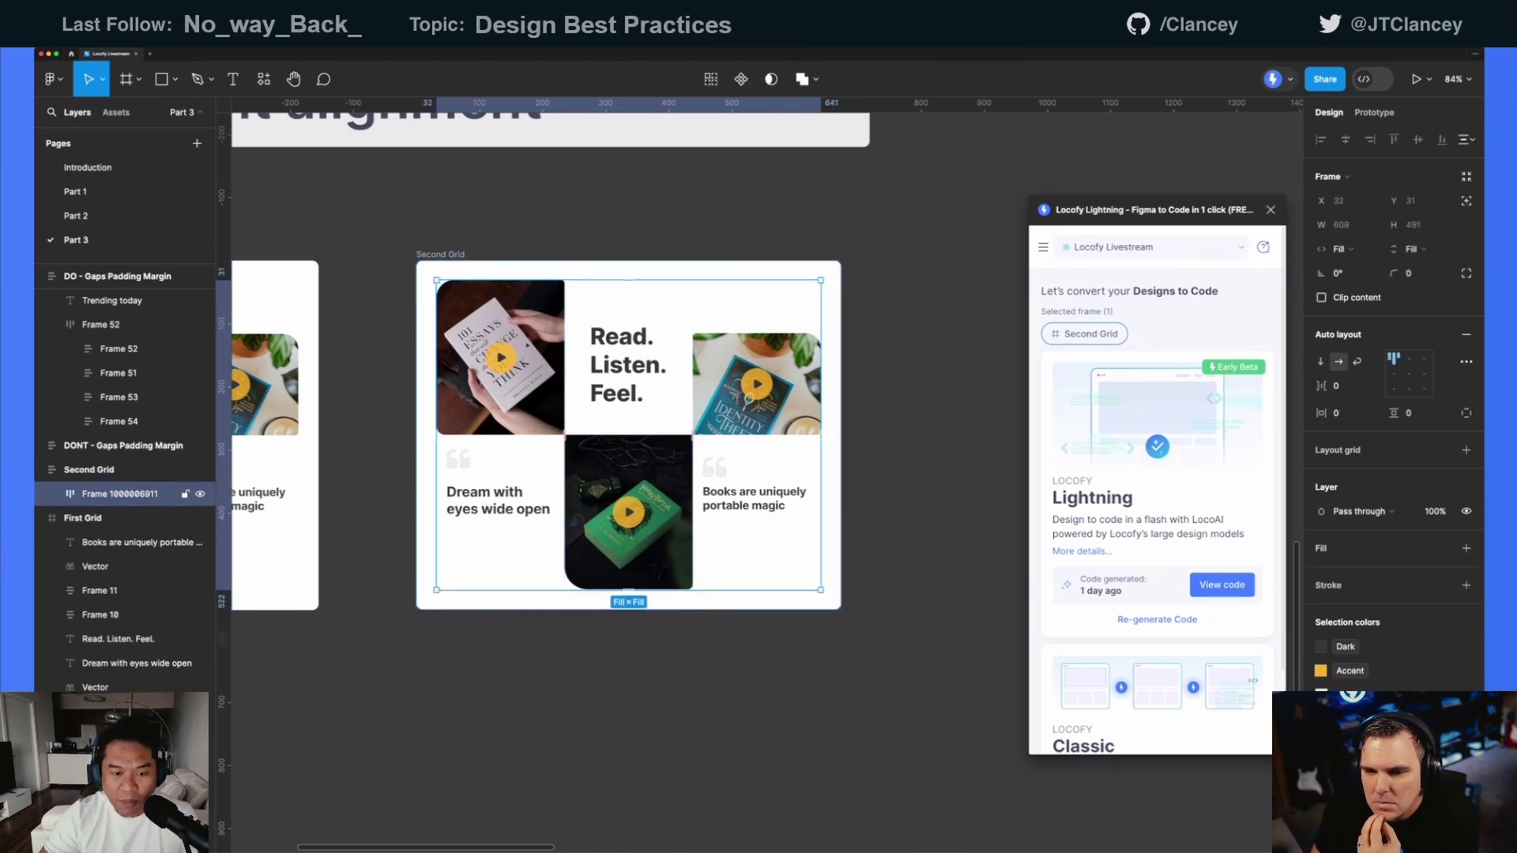
pyautogui.press('Return')
pyautogui.press('Tab')
pyautogui.press('Tab')
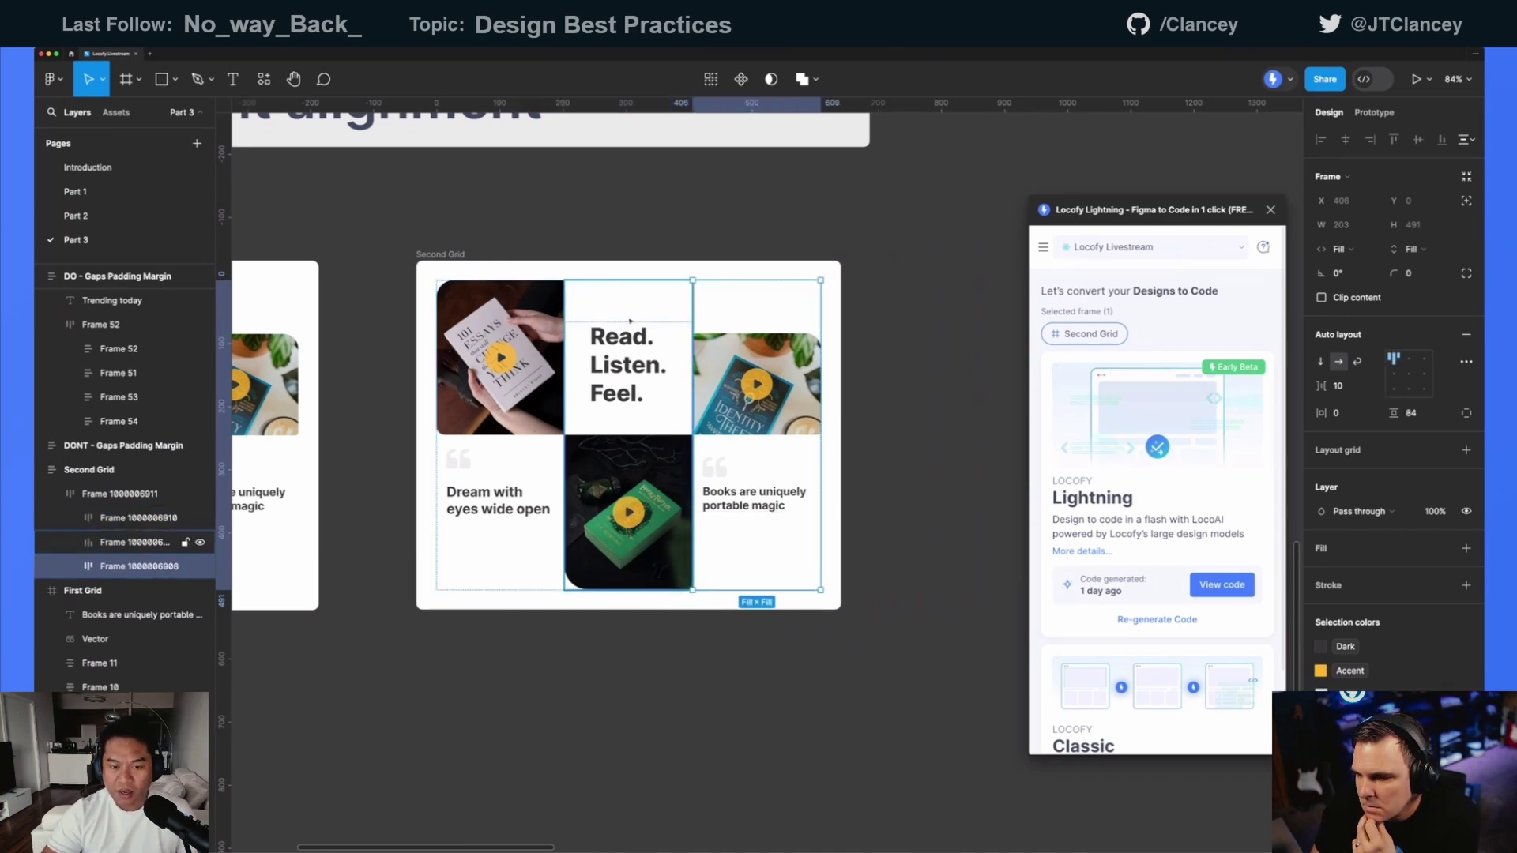
pyautogui.press('Tab')
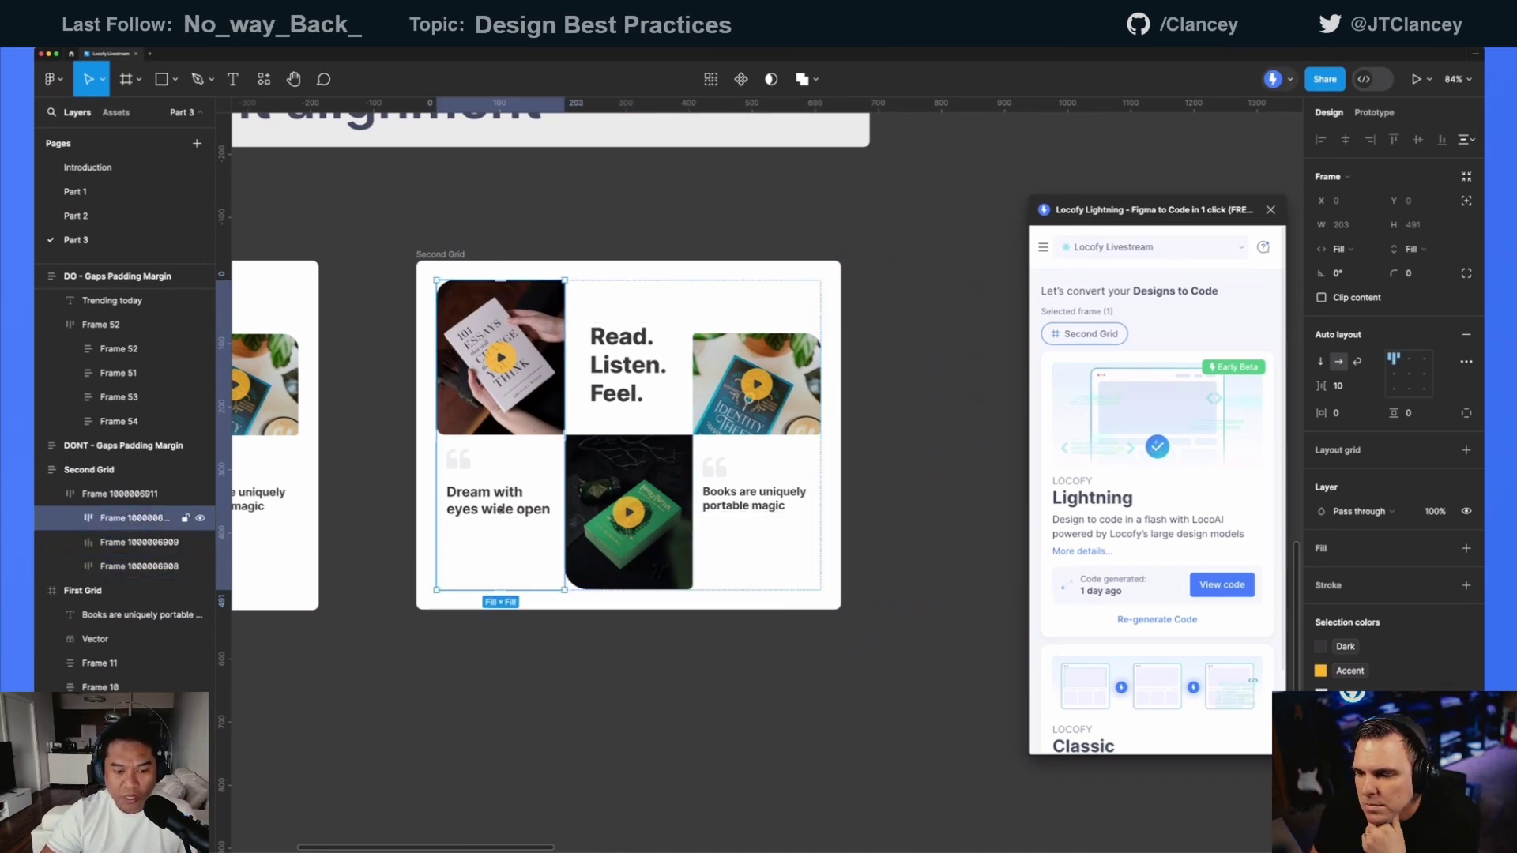
# - Examine the Second Grid's first column down through its nested frames to the "Dream with eyes wide open" text
pyautogui.hscroll(-2, 692, 427)
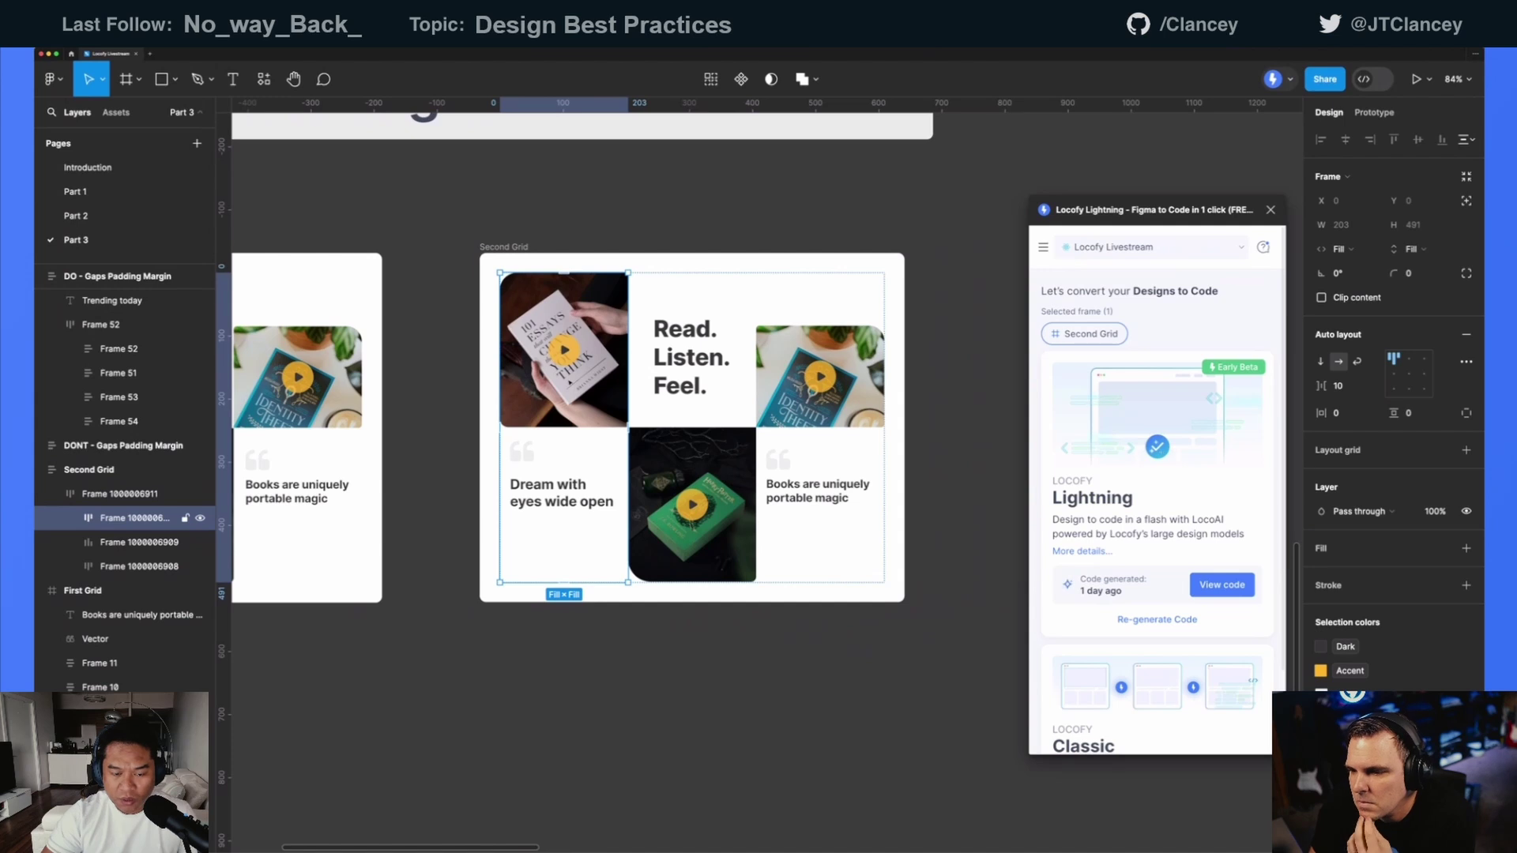
pyautogui.doubleClick(571, 439)
pyautogui.doubleClick(570, 491)
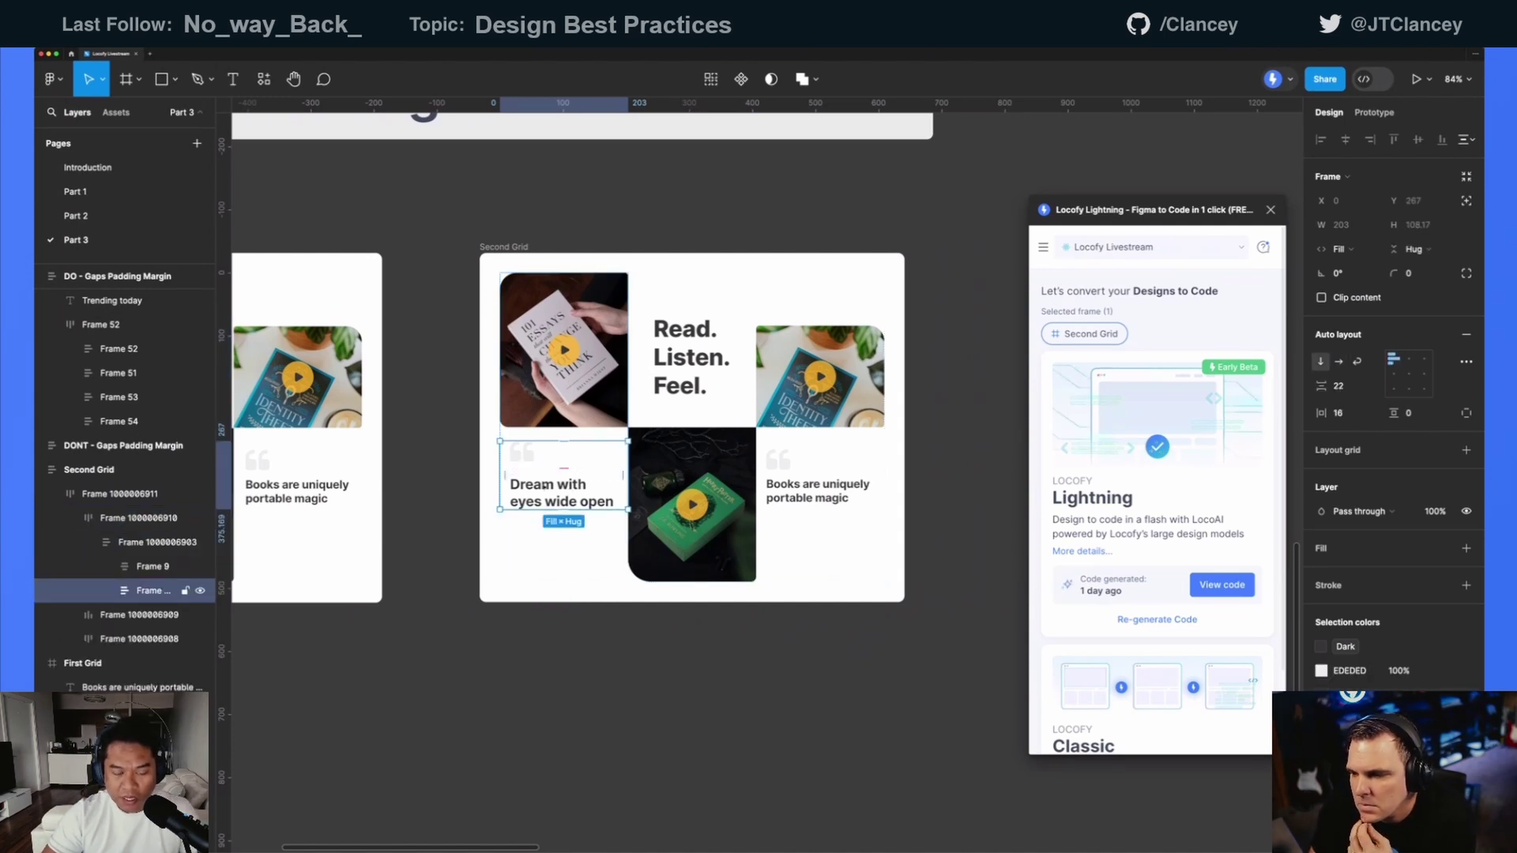
pyautogui.scroll(3, 544, 485)
pyautogui.doubleClick(545, 494)
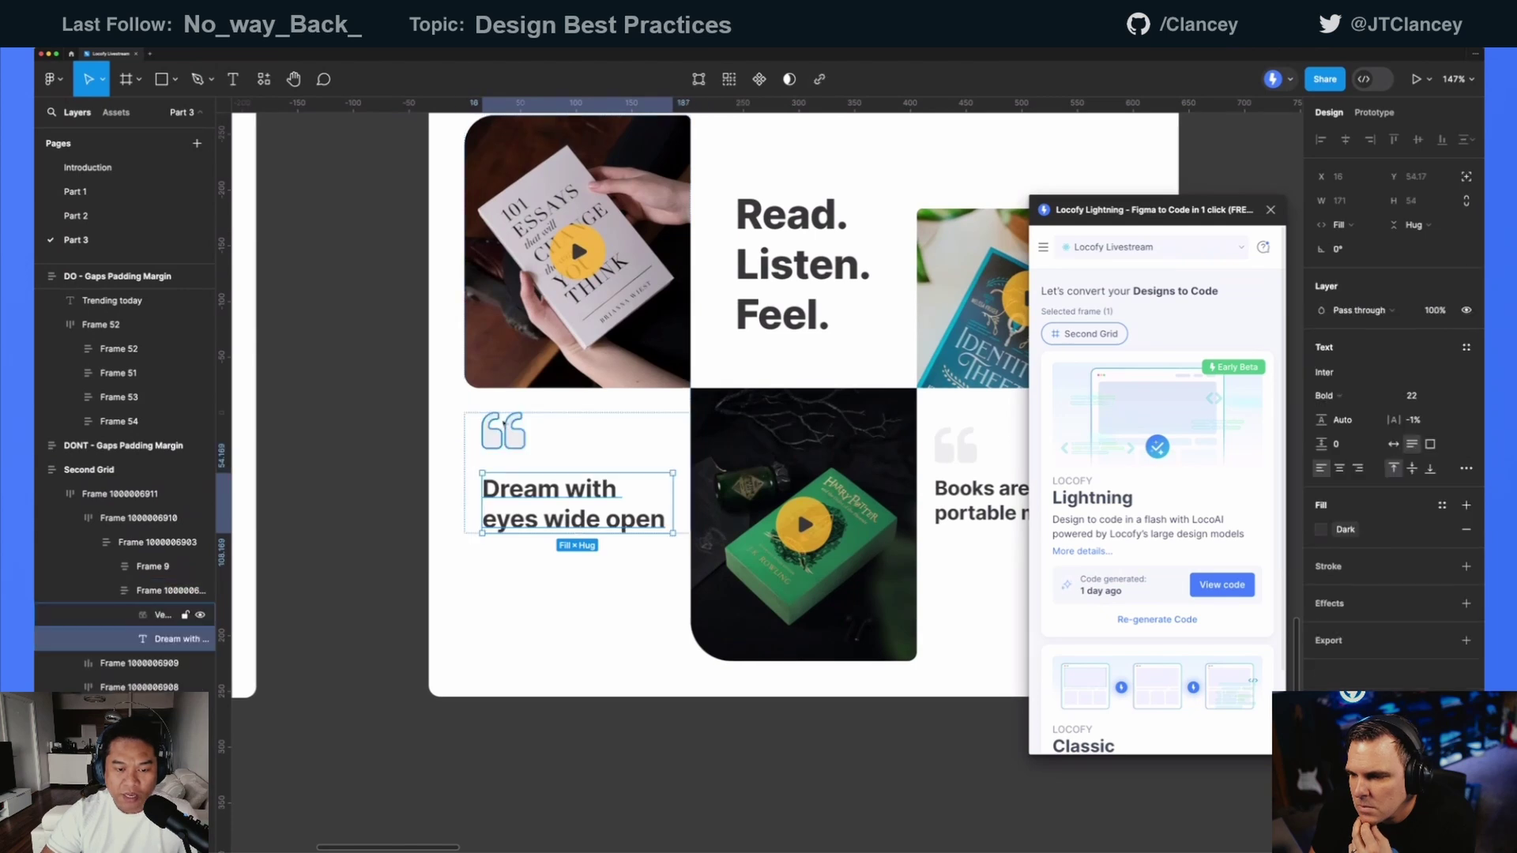
pyautogui.scroll(-3, 593, 370)
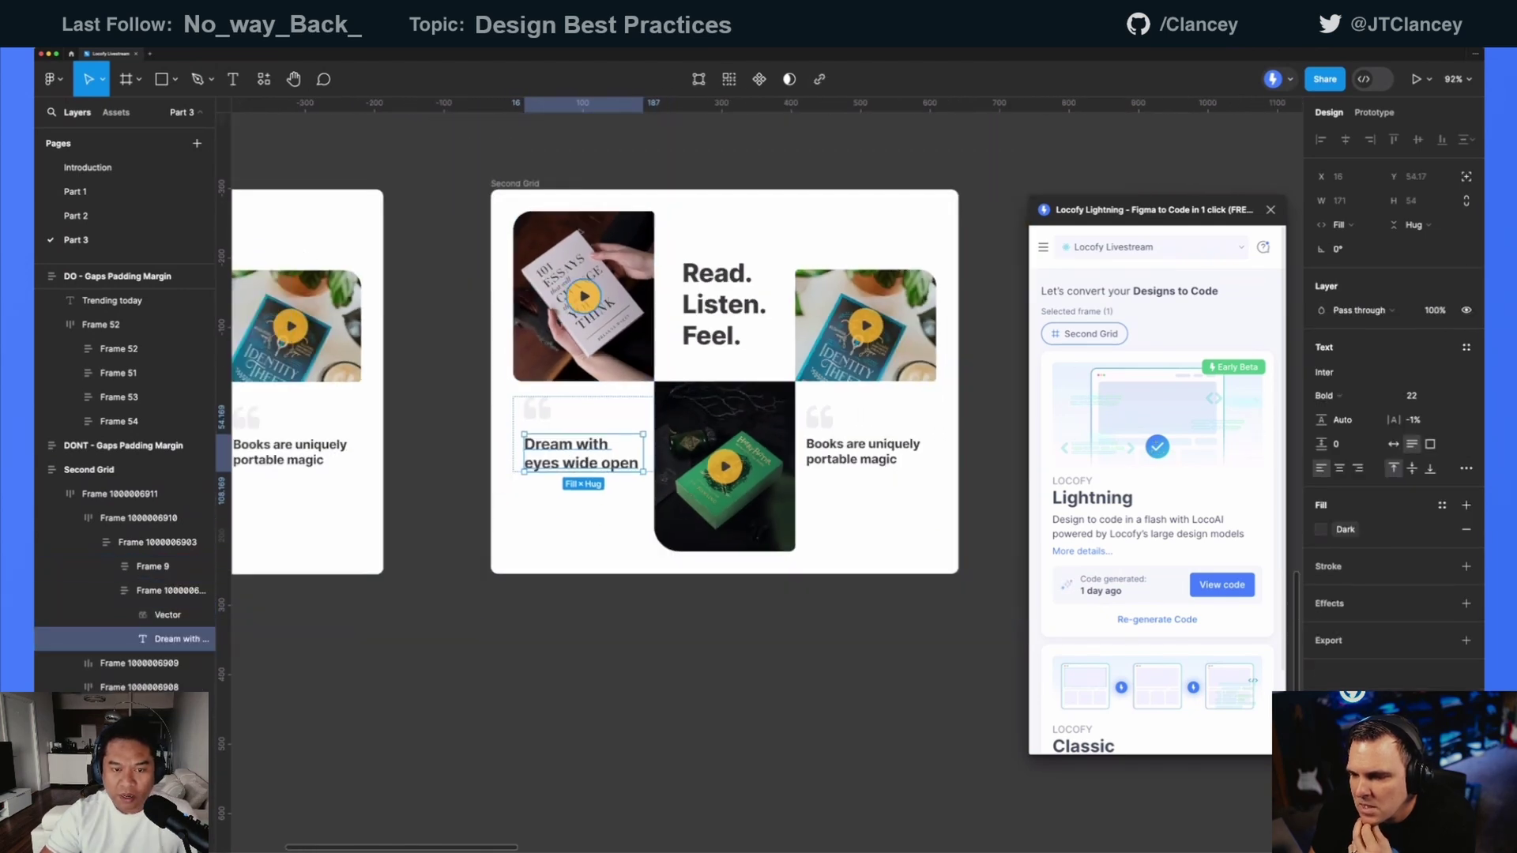
# - Widen the Second Grid frame to 804 to test its responsiveness, and undo the resize
pyautogui.click(947, 340)
pyautogui.hscroll(4, 996, 341)
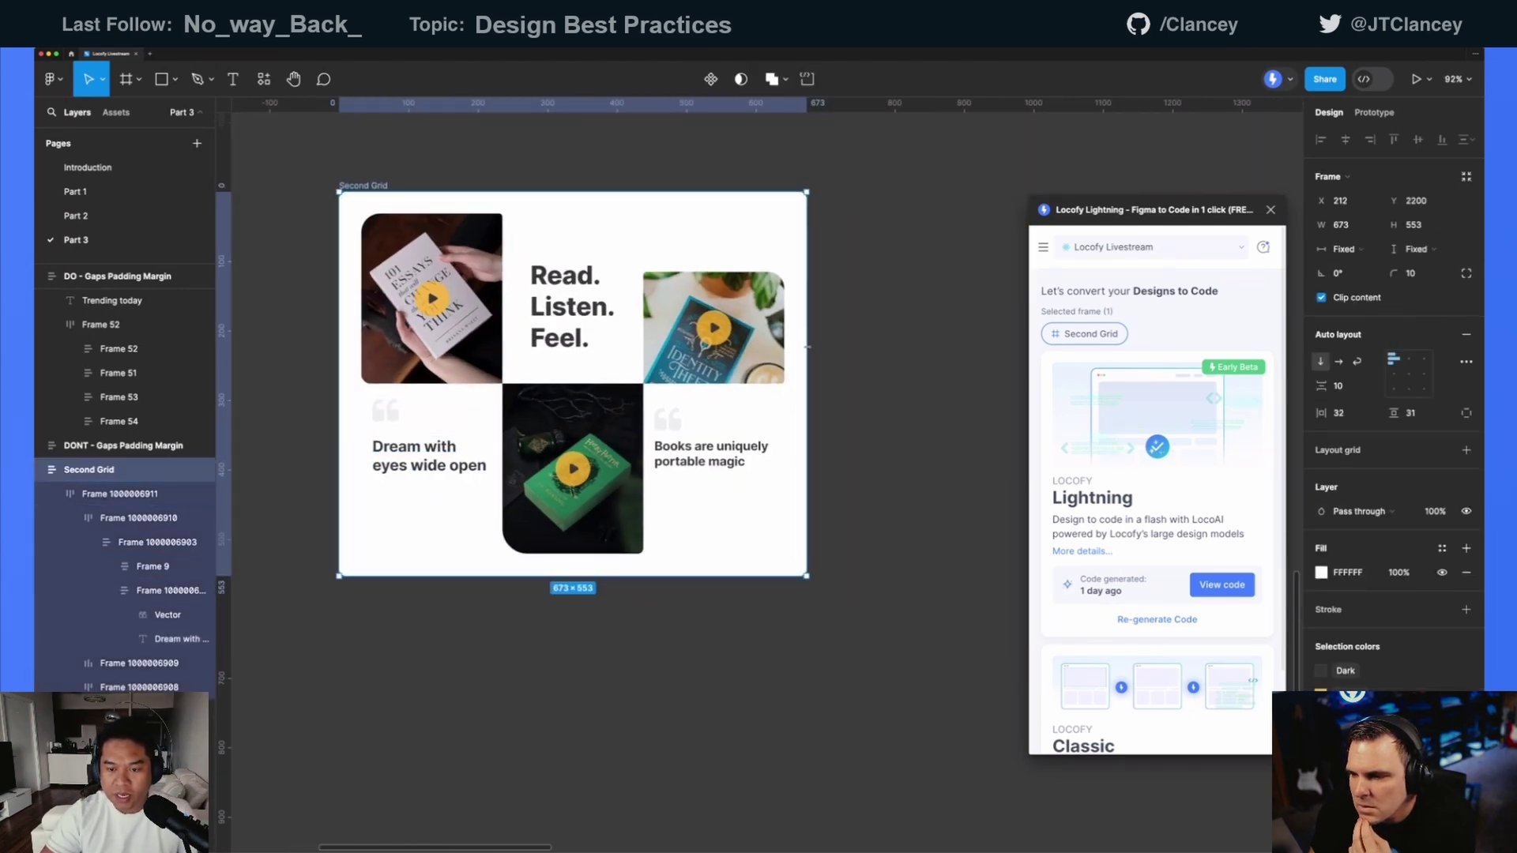
pyautogui.moveTo(808, 346); pyautogui.dragTo(898, 341)
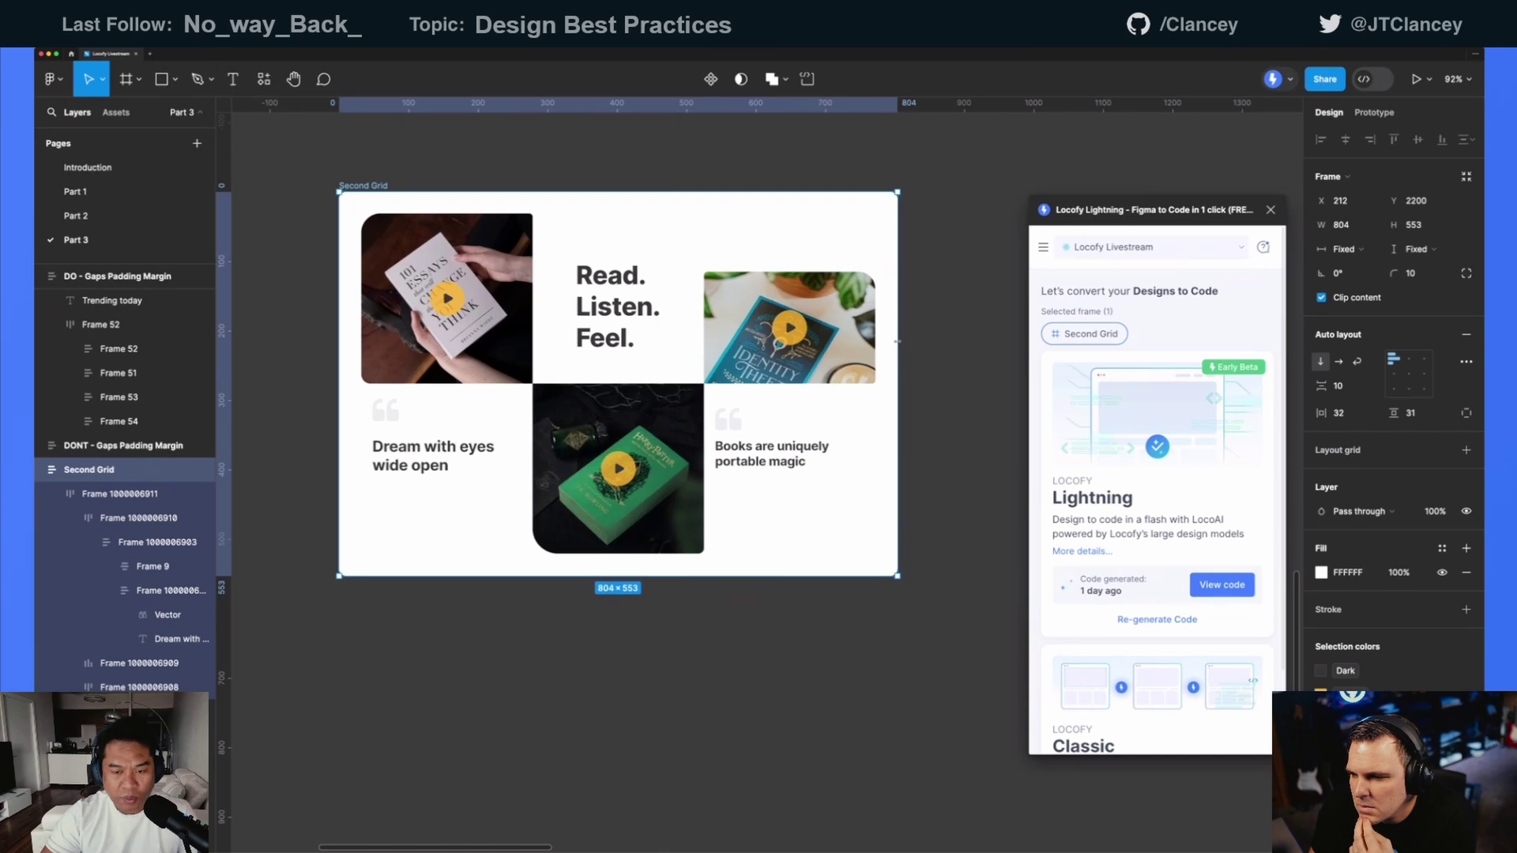
pyautogui.press('super+z')
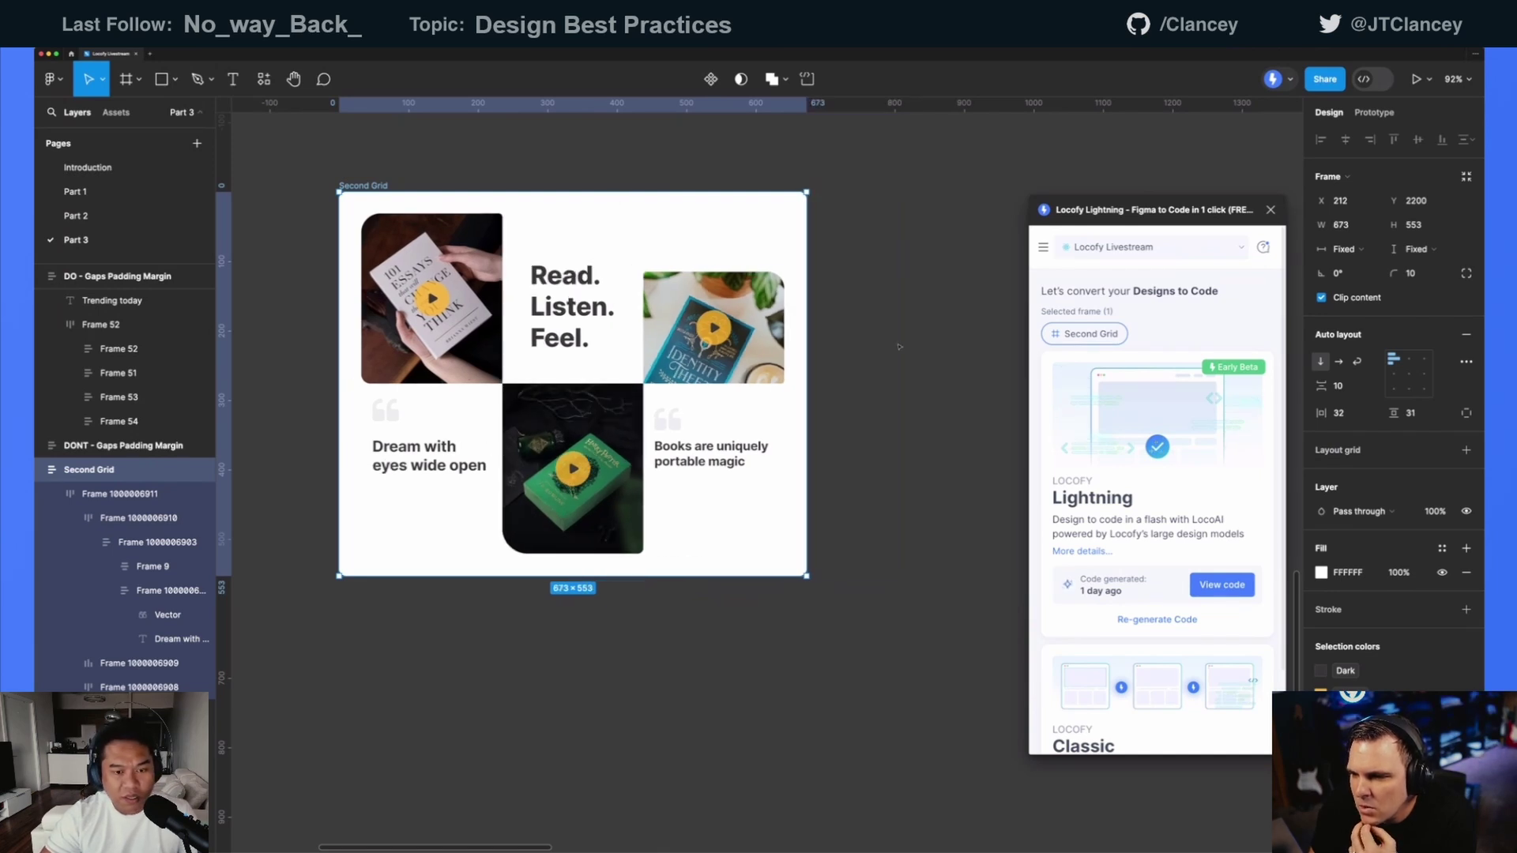
# - Bring both grid examples into view and move the Locofy Lightning plugin window off the Second Grid frame
pyautogui.hscroll(-15, 791, 348)
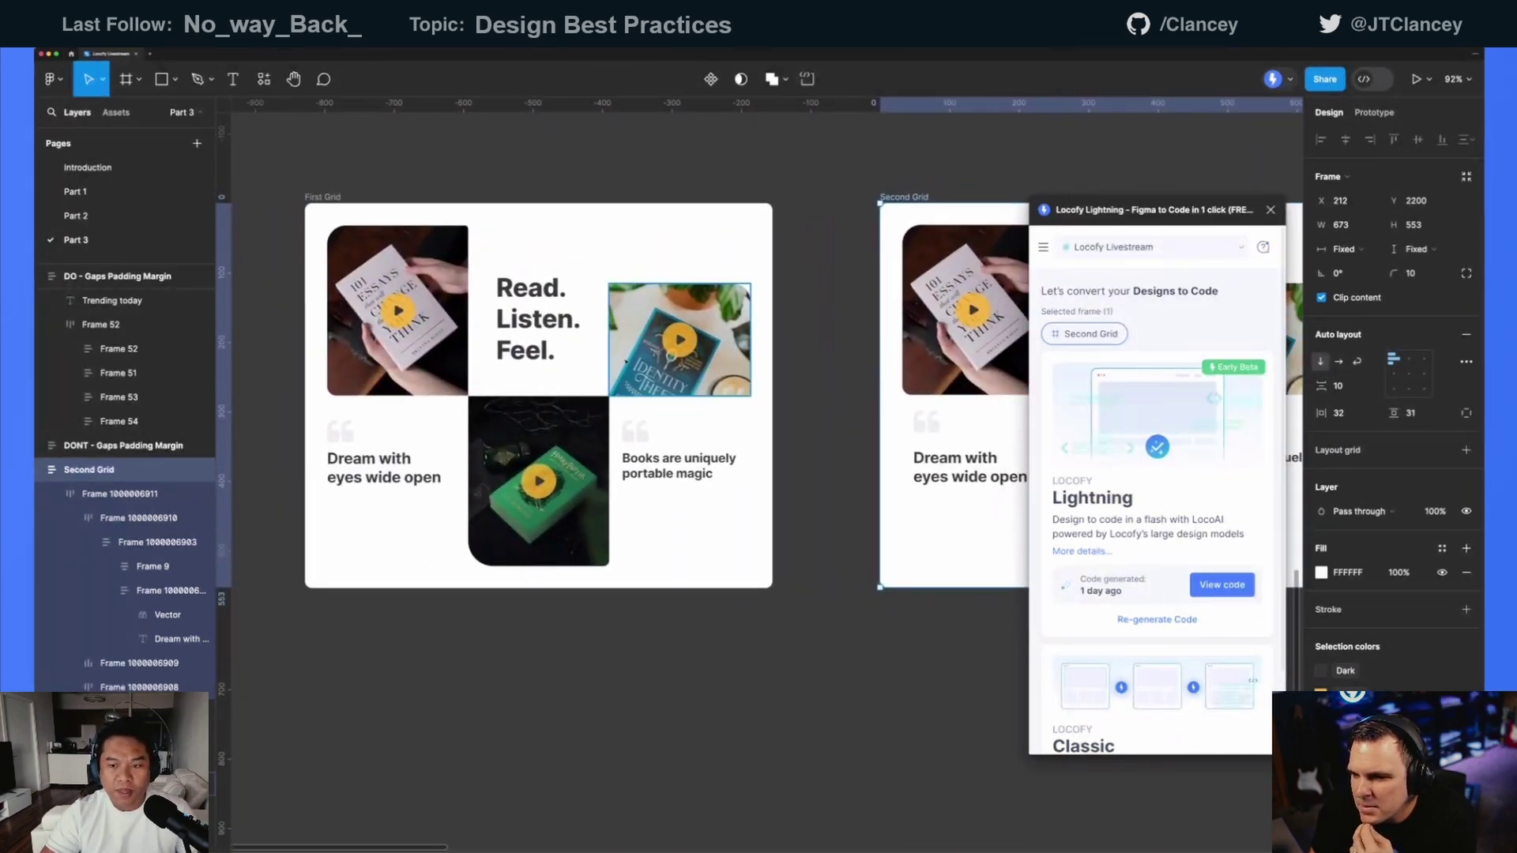
pyautogui.scroll(-3, 629, 354)
pyautogui.hscroll(2, 630, 354)
pyautogui.moveTo(1112, 210); pyautogui.dragTo(1184, 213)
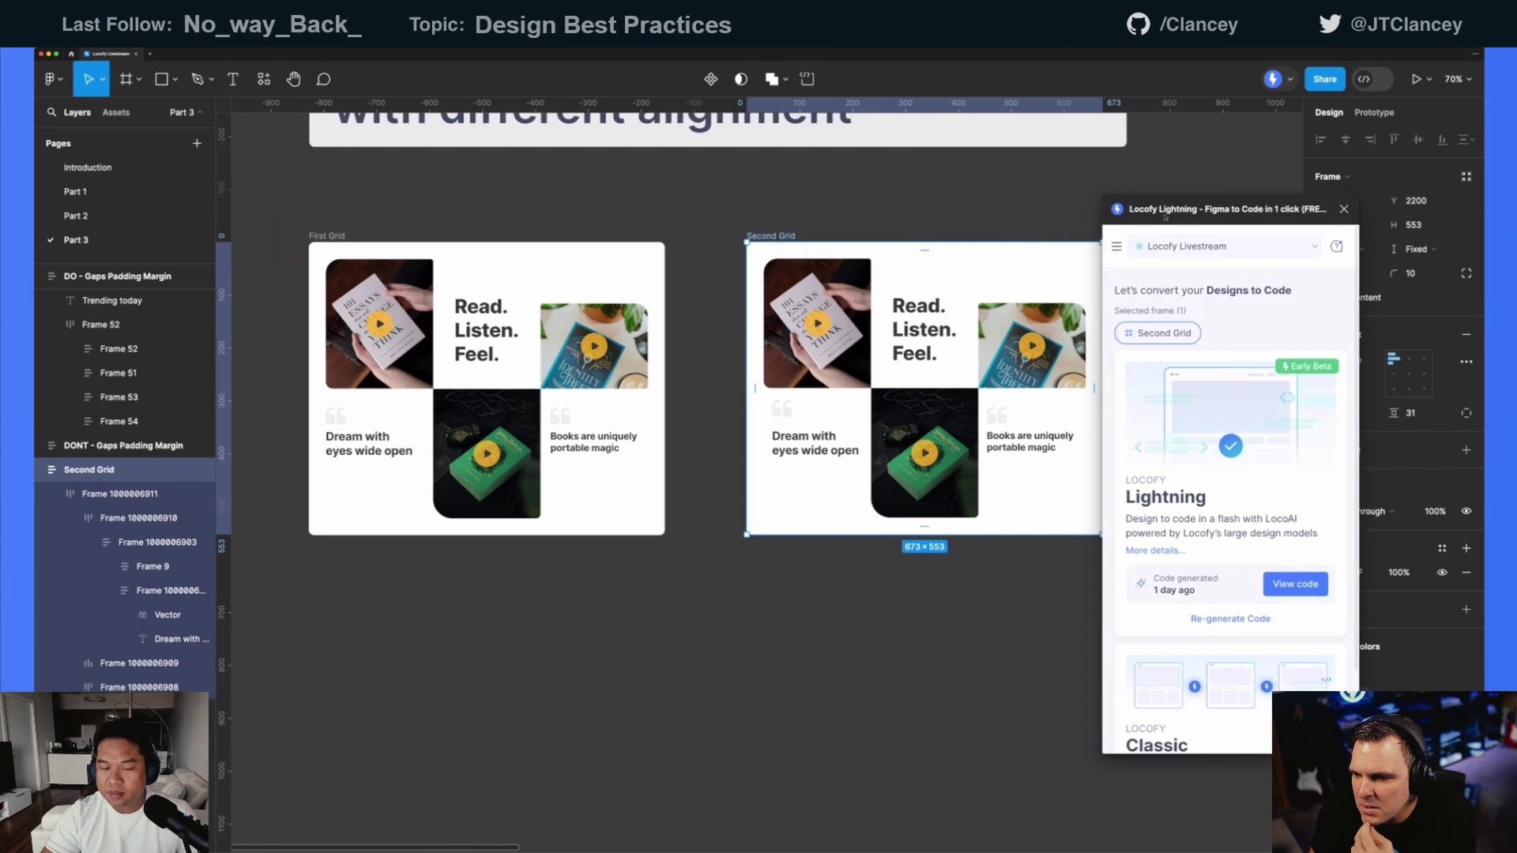
# - Inspect the First Grid's ungrouped outer-column book images and its "Dream with eyes wide open" text
pyautogui.click(603, 342)
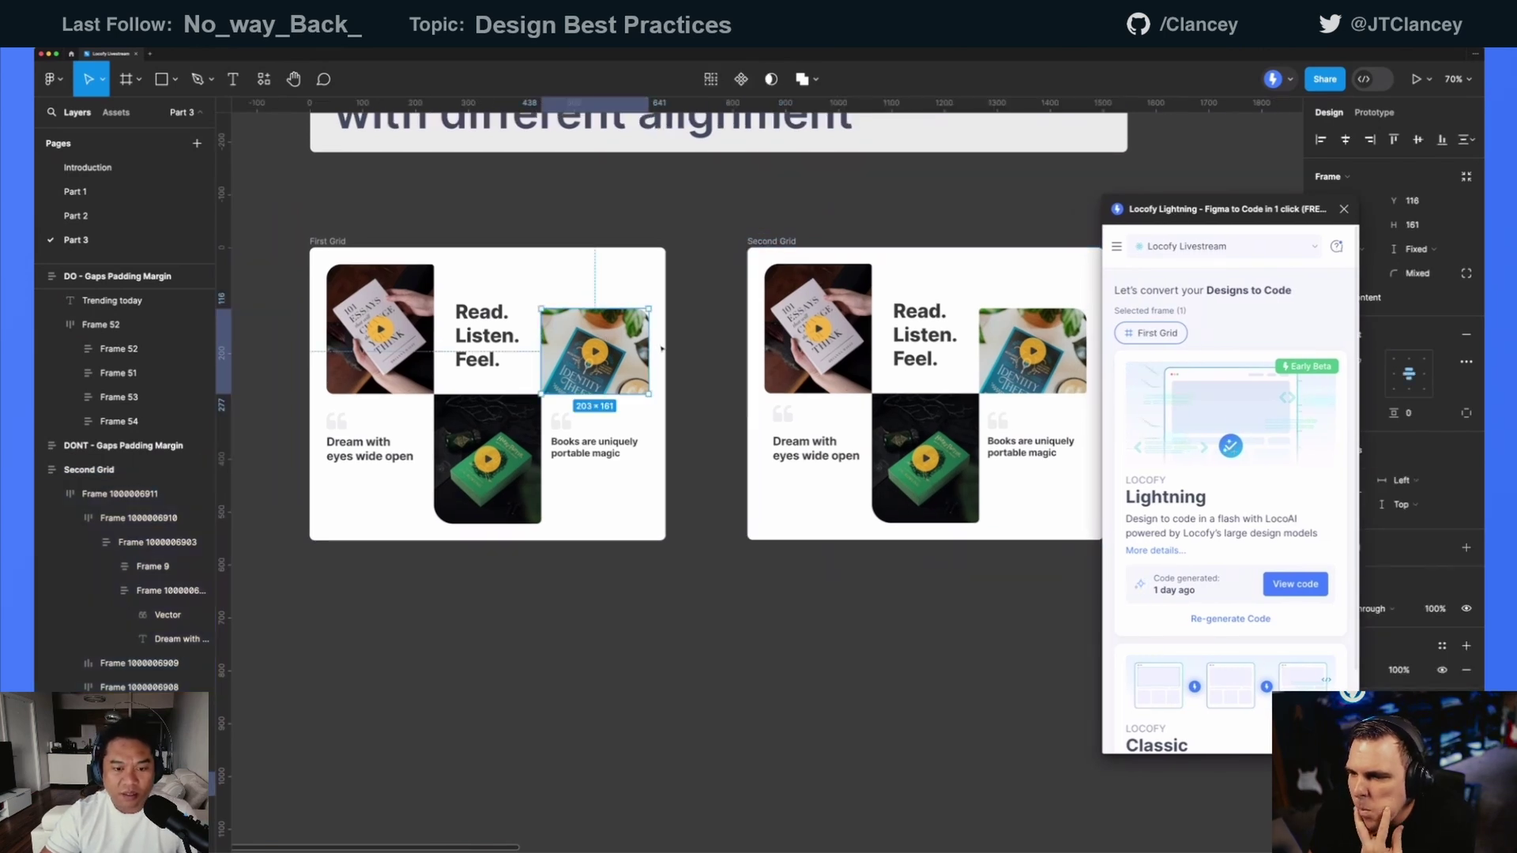
pyautogui.hscroll(-3, 709, 319)
pyautogui.click(486, 316)
pyautogui.scroll(5, 474, 395)
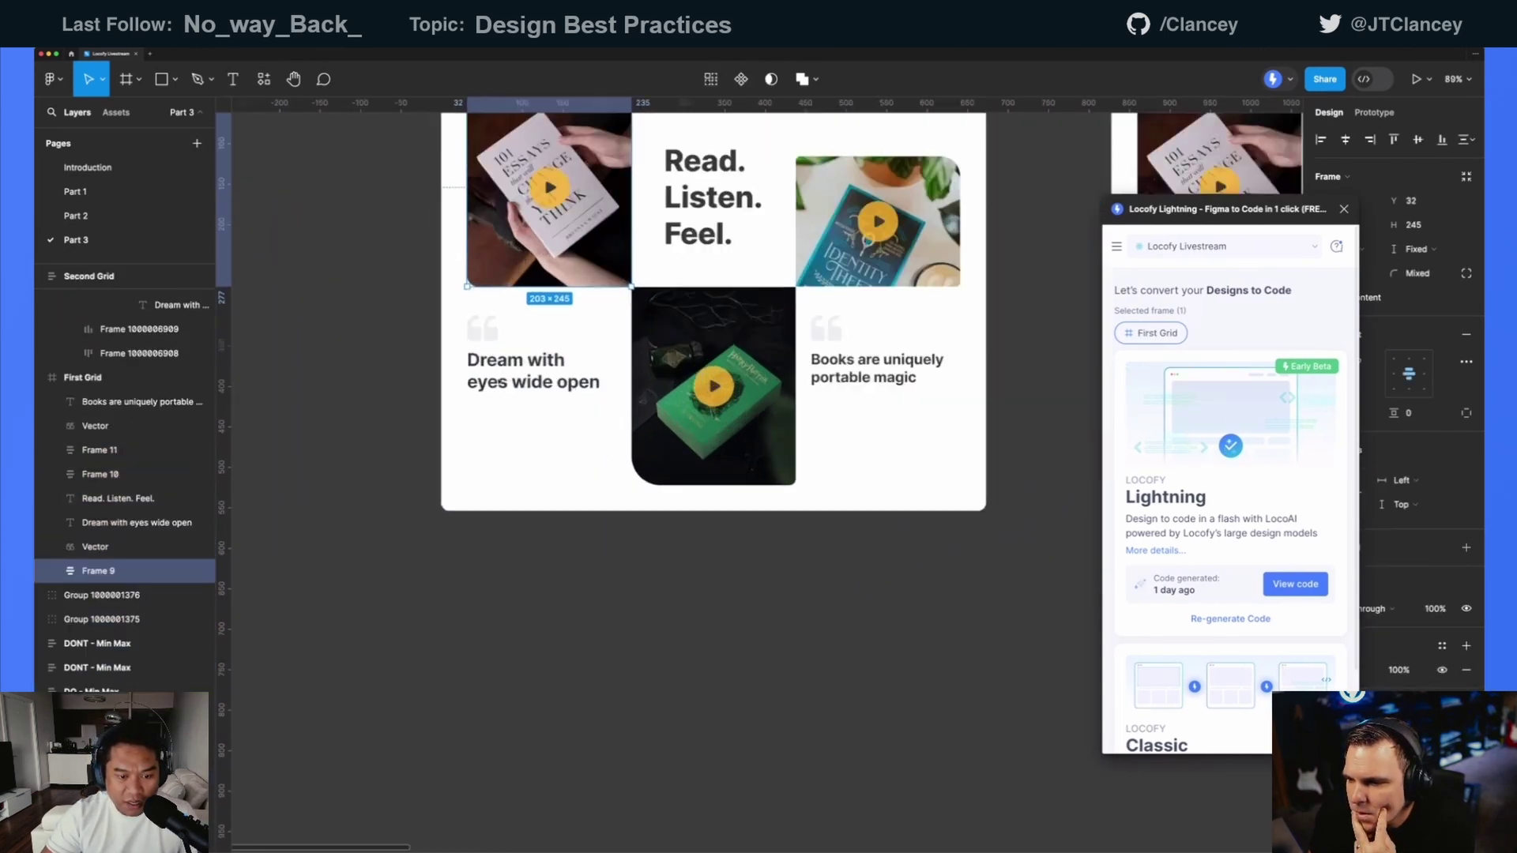
pyautogui.scroll(-2, 542, 361)
pyautogui.click(450, 442)
pyautogui.scroll(-5, 443, 410)
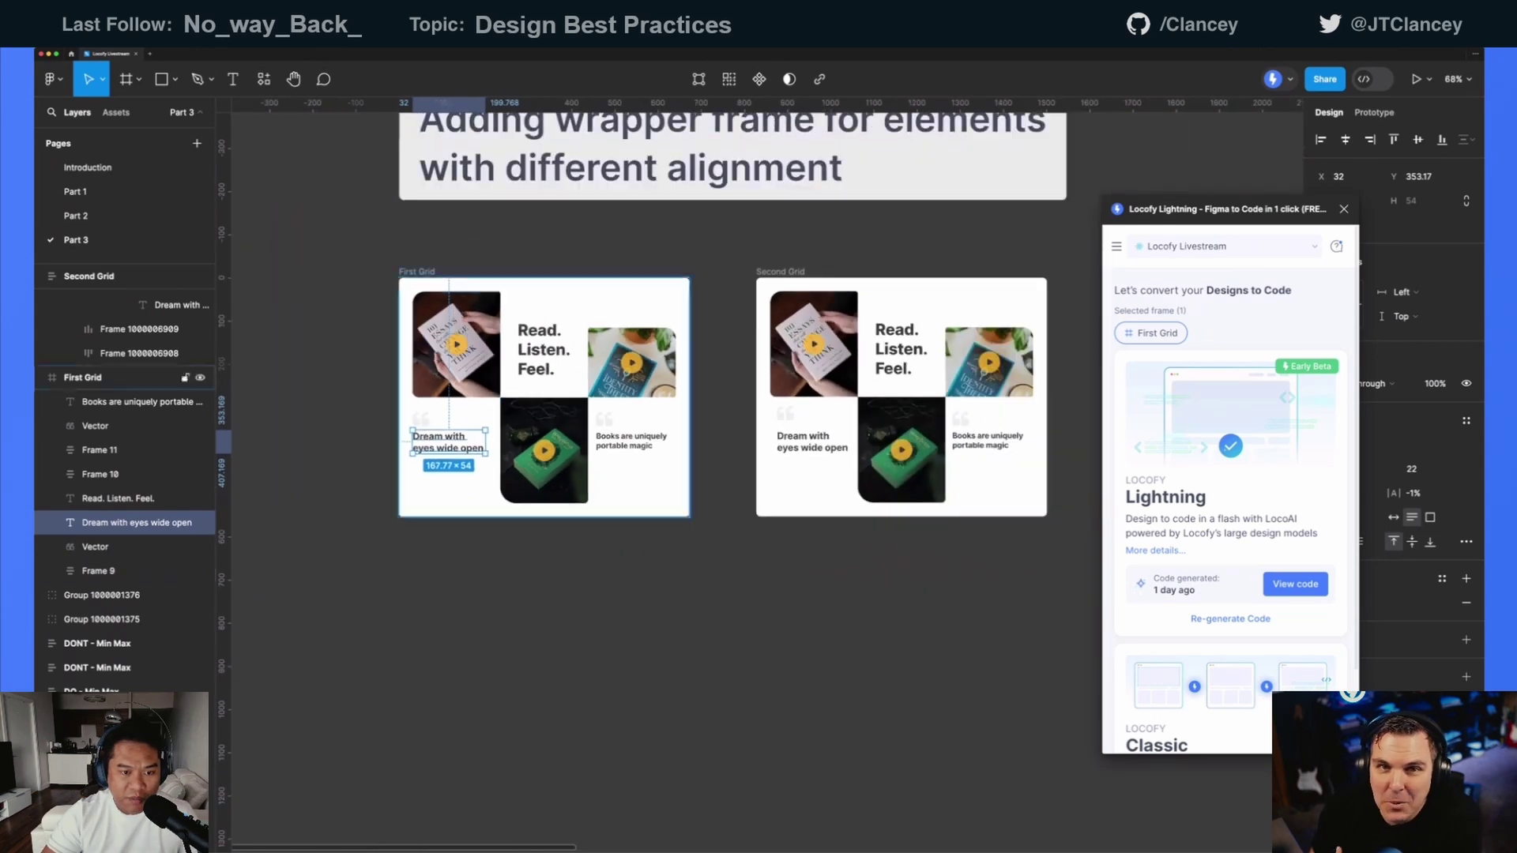
# - Duplicate the First Grid frame and place the copy directly below the original
pyautogui.click(428, 286)
pyautogui.hotkey('ctrl', 'd')
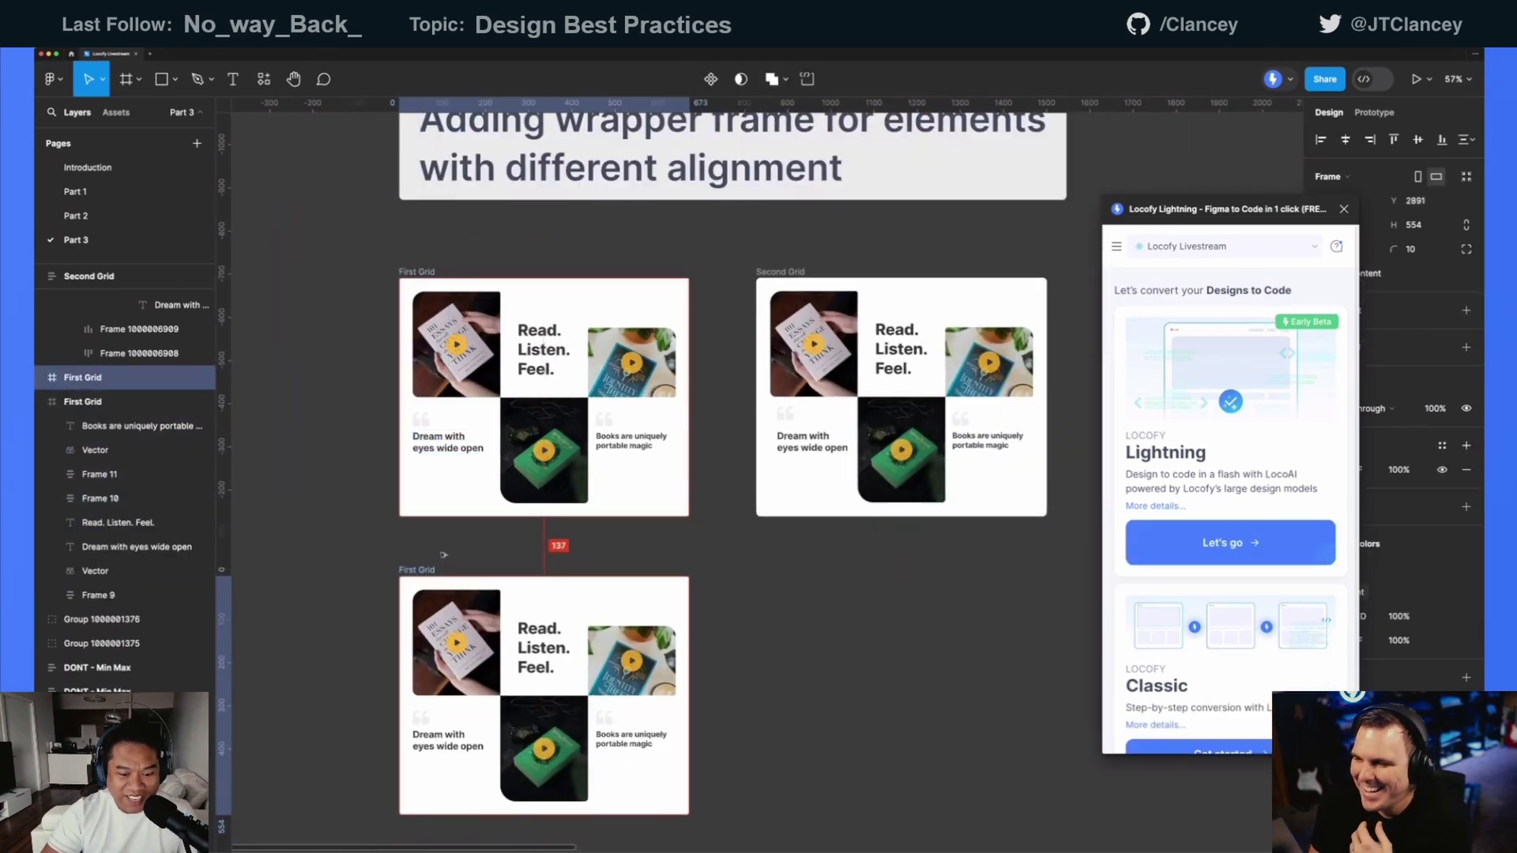
pyautogui.scroll(5, 525, 630)
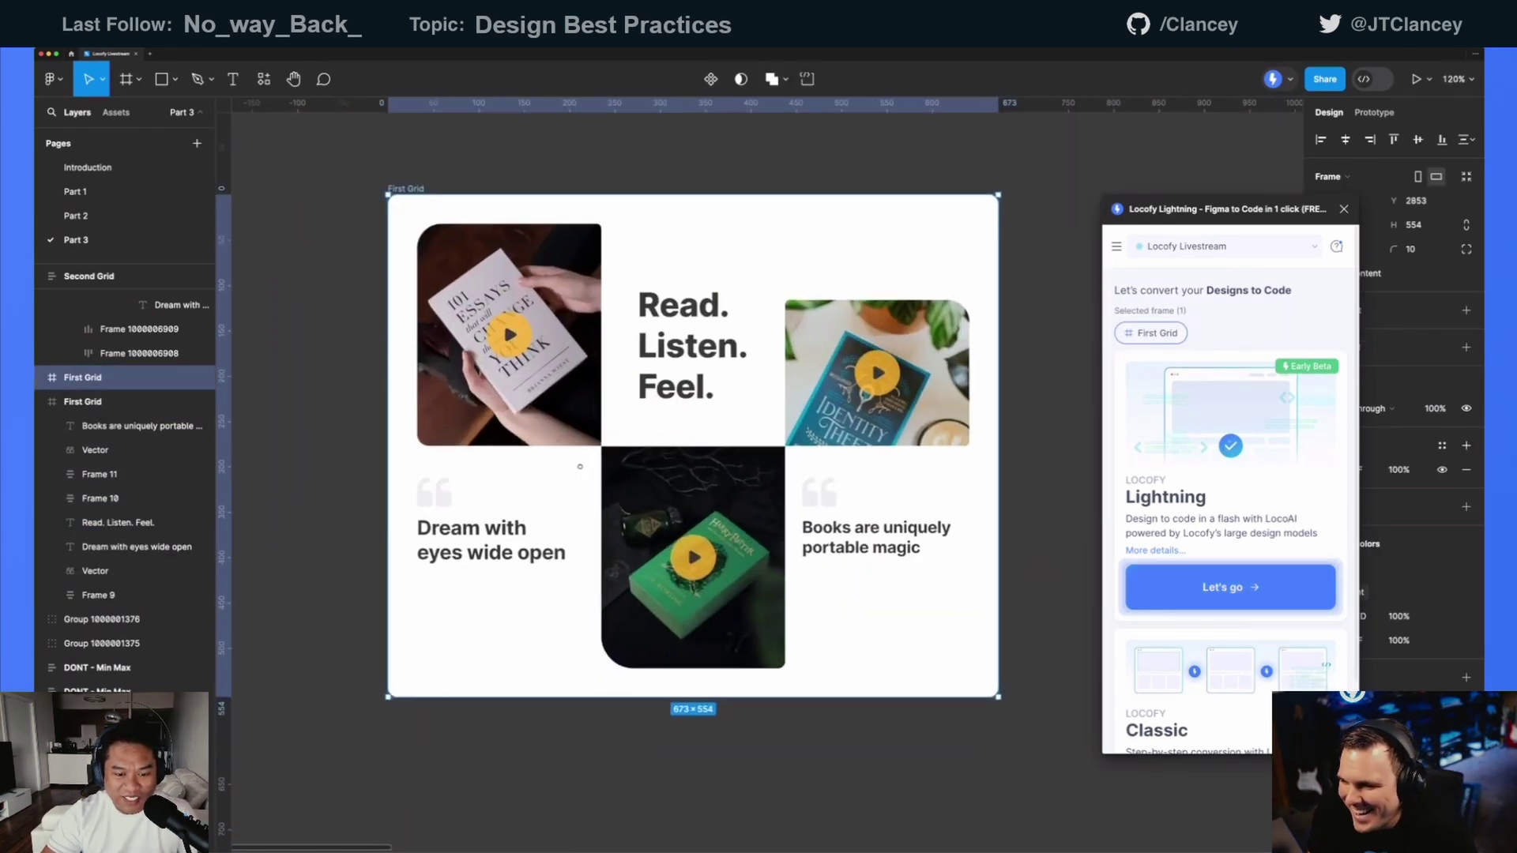
# - Wrap the copied grid's first-column quote mark and "Dream with eyes wide open" text in an auto layout frame
pyautogui.click(528, 489)
pyautogui.keyDown('shift'); pyautogui.click(460, 456); pyautogui.keyUp('shift')
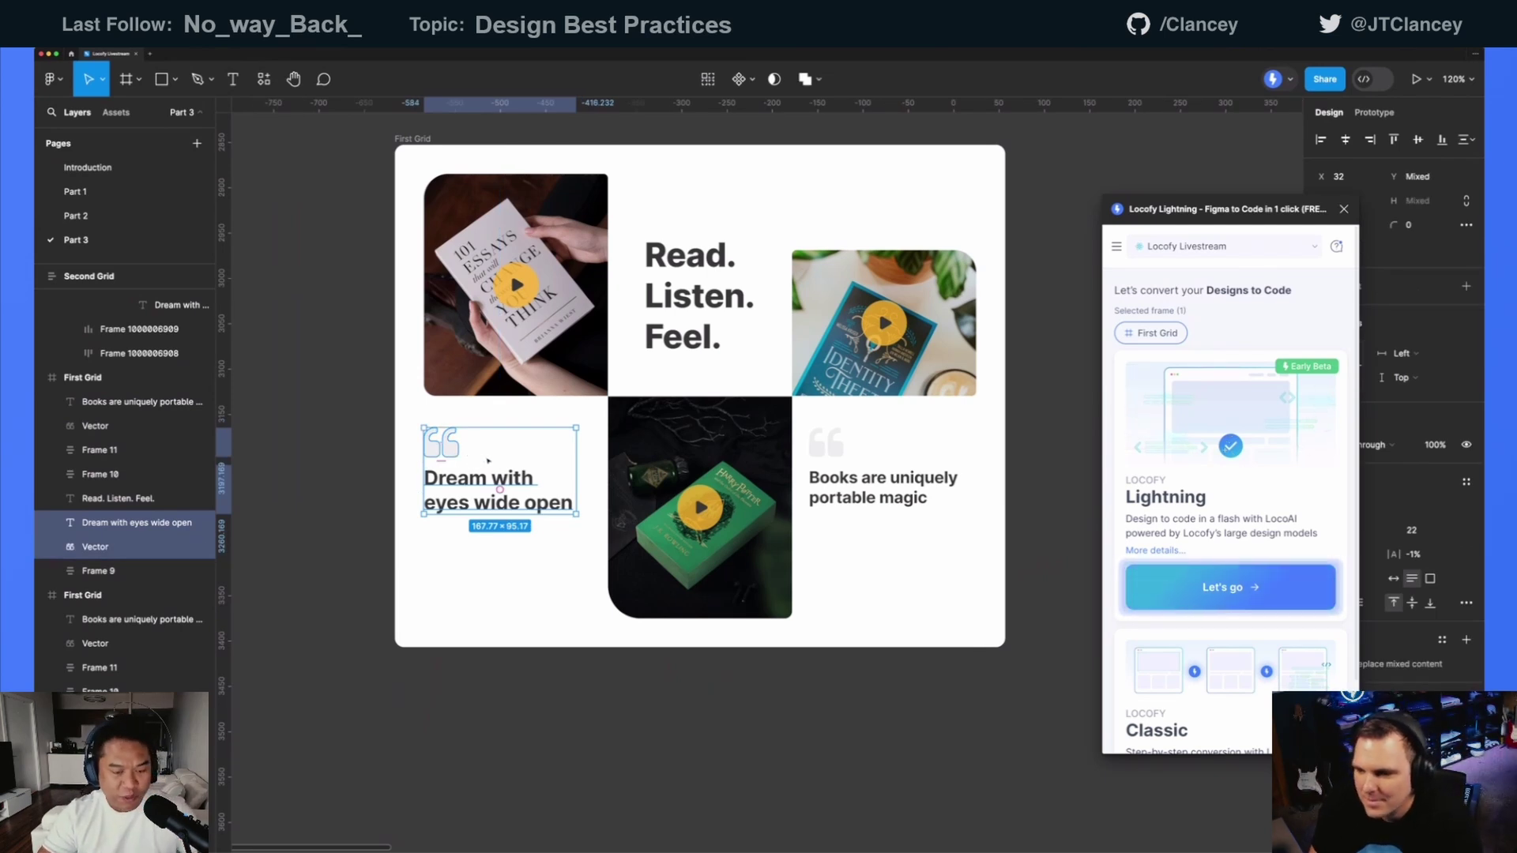
pyautogui.hotkey('shift', 'a')
pyautogui.click(733, 303)
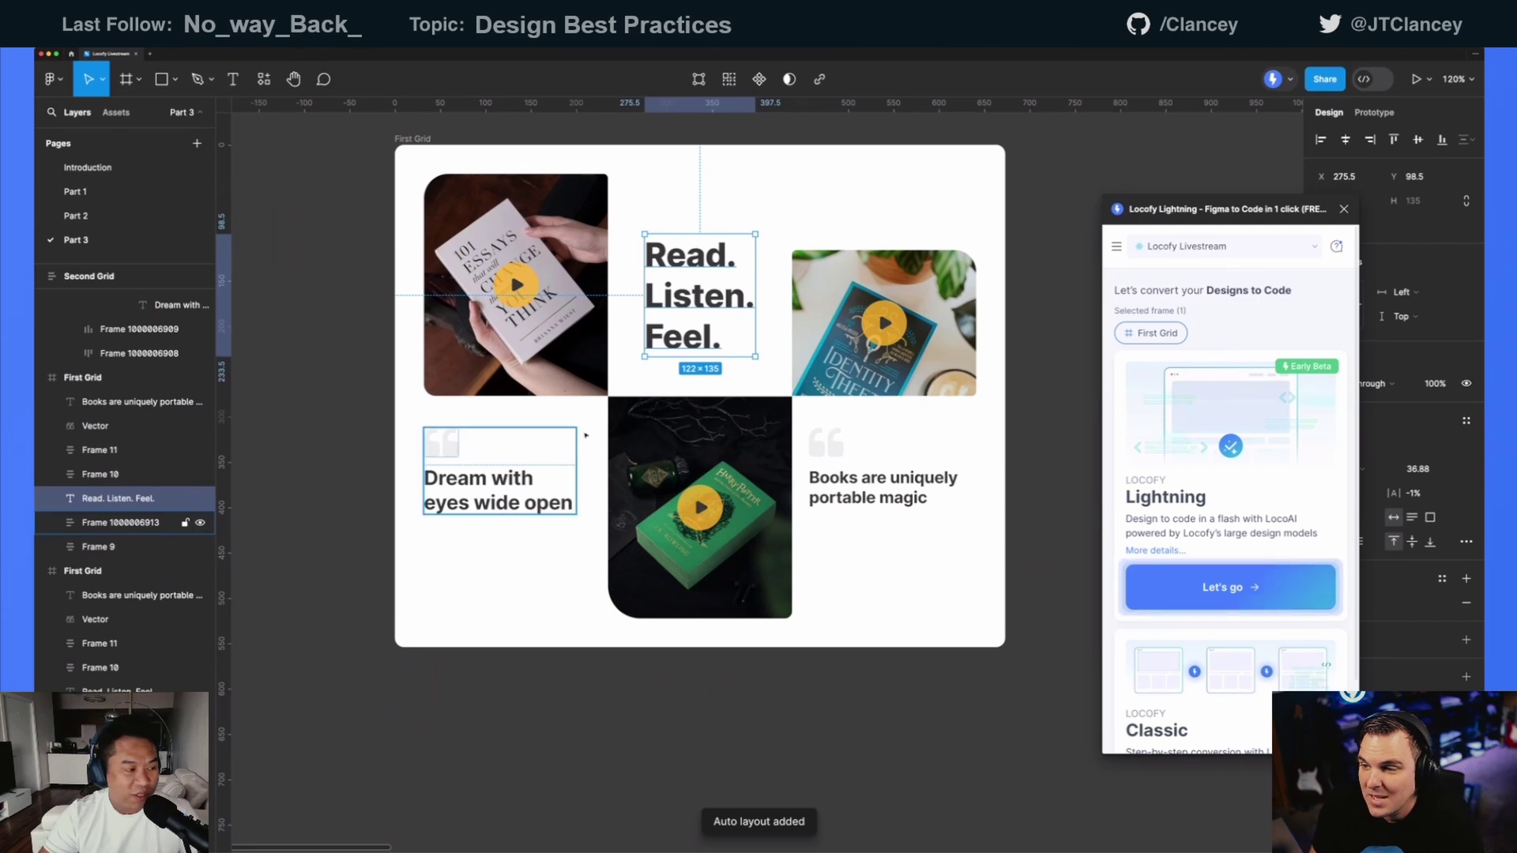
# - Wrap the copied grid's third-column quote mark and "Books are uniquely portable magic" text in an auto layout frame
pyautogui.hscroll(2, 728, 403)
pyautogui.scroll(-1, 729, 402)
pyautogui.click(729, 403)
pyautogui.keyDown('shift'); pyautogui.click(775, 466); pyautogui.keyUp('shift')
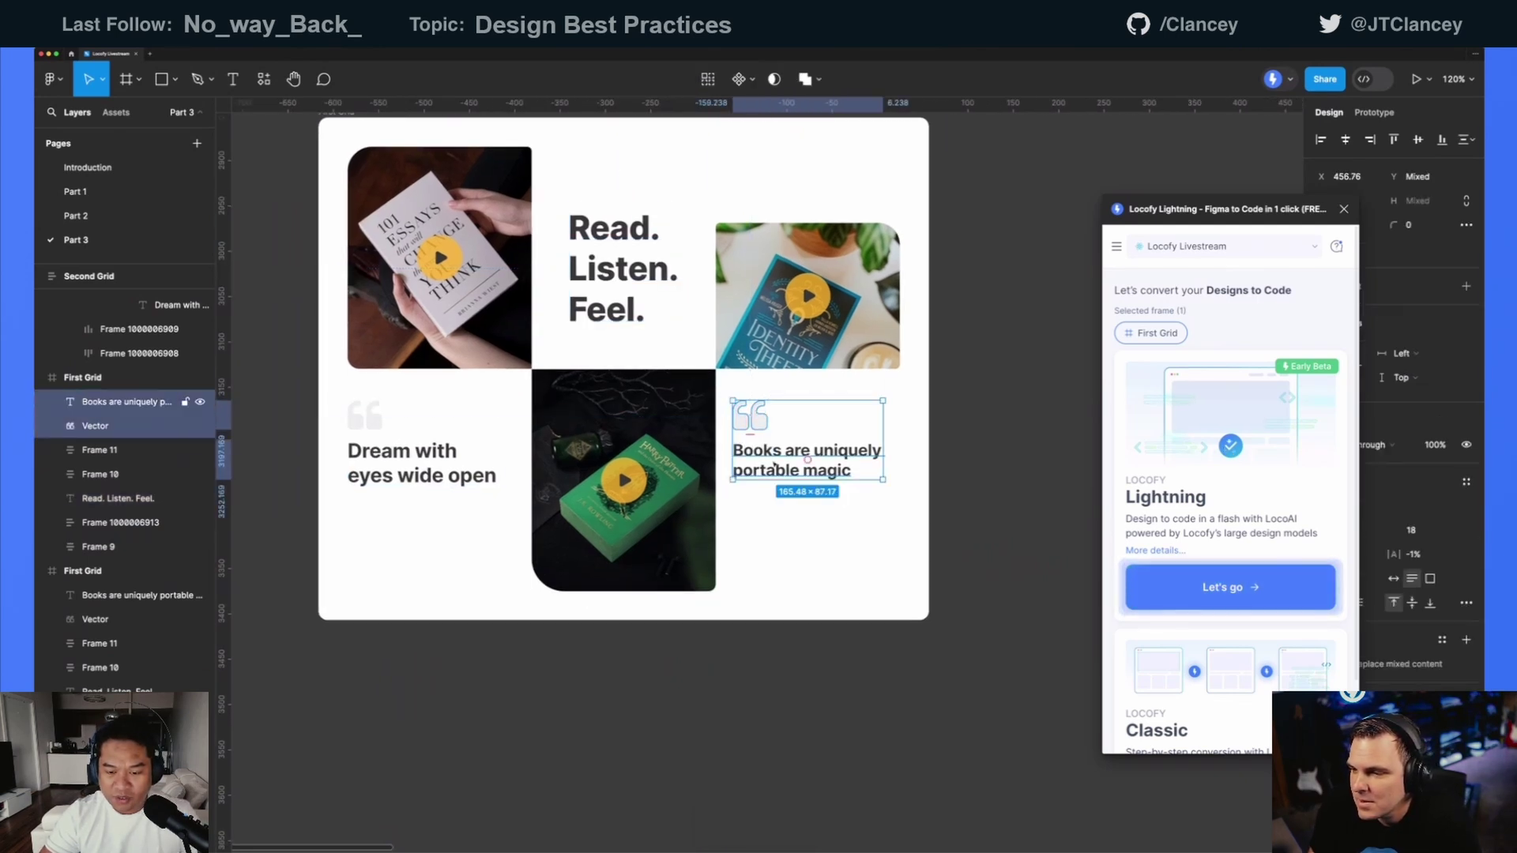
pyautogui.hotkey('shift', 'a')
pyautogui.hscroll(-2, 775, 466)
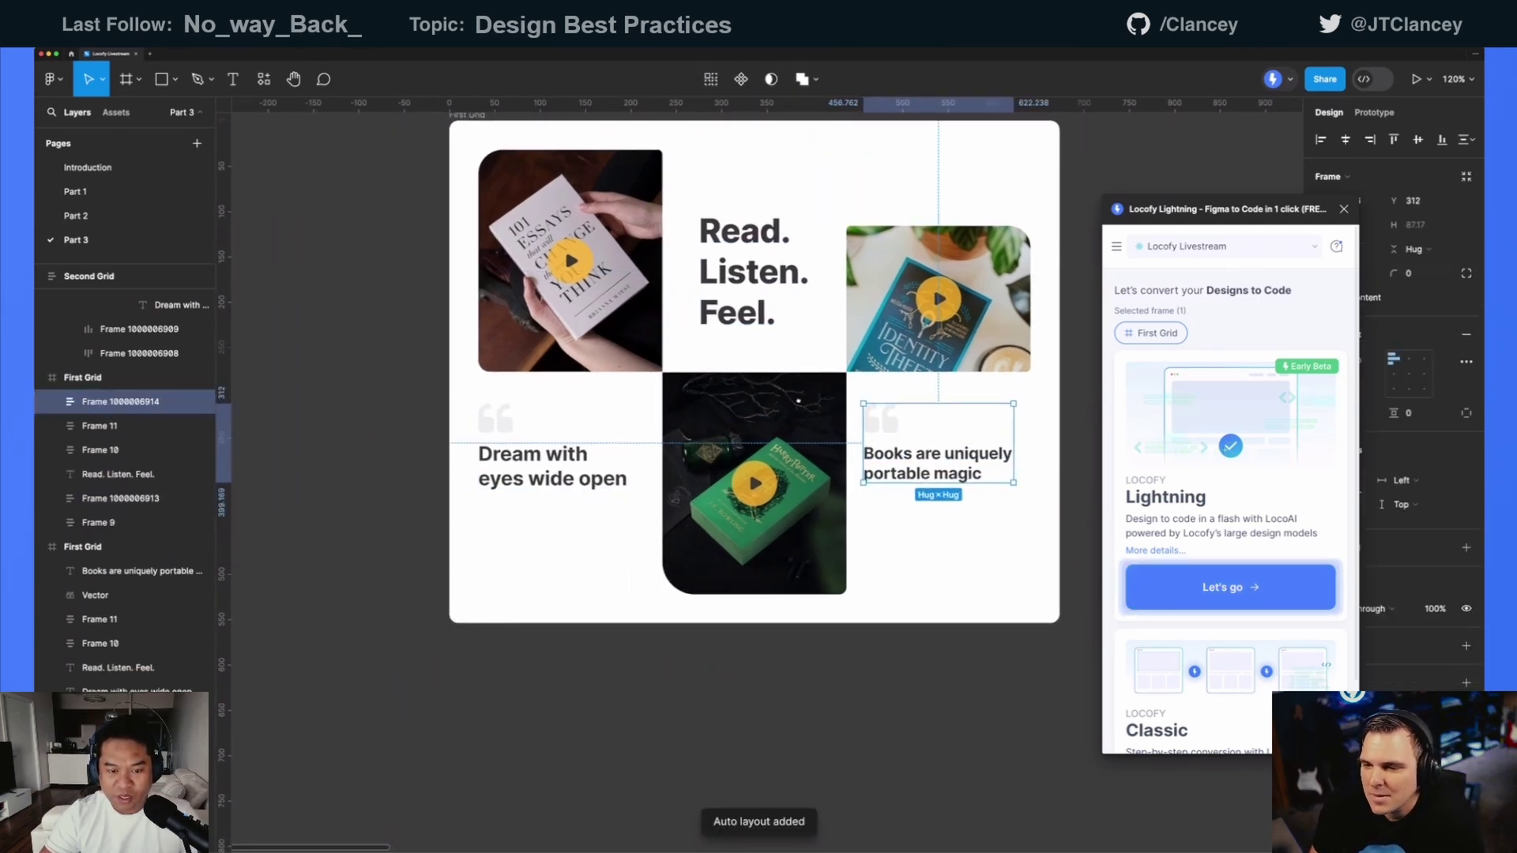
# - Wrap the first column's book image and quote block, and the middle column's heading and book image, in separate auto layout frames
pyautogui.moveTo(465, 433); pyautogui.dragTo(567, 361)
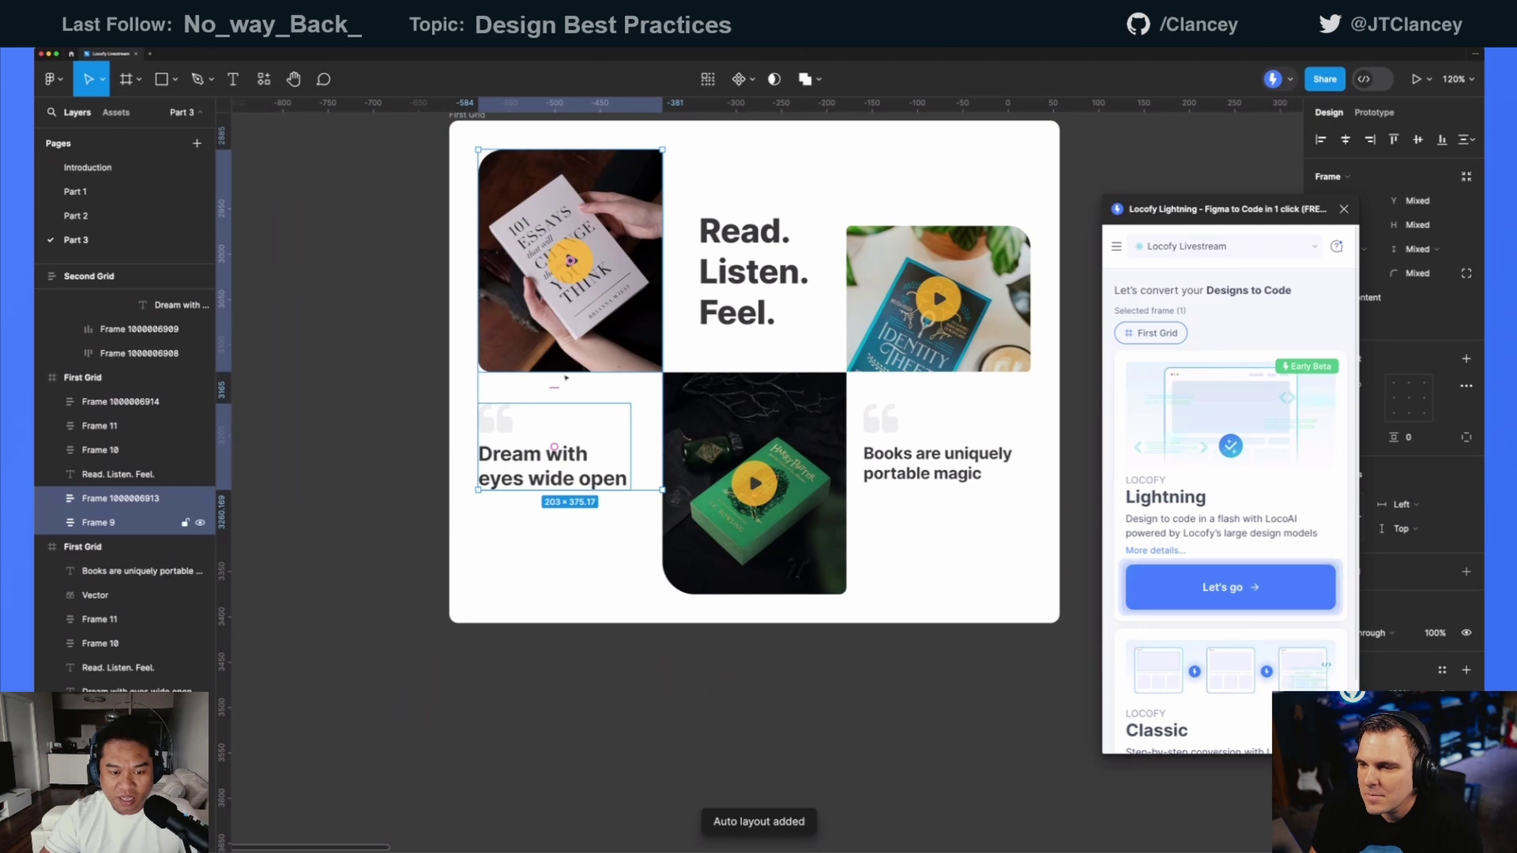
pyautogui.click(753, 271)
pyautogui.keyDown('shift'); pyautogui.click(755, 484); pyautogui.keyUp('shift')
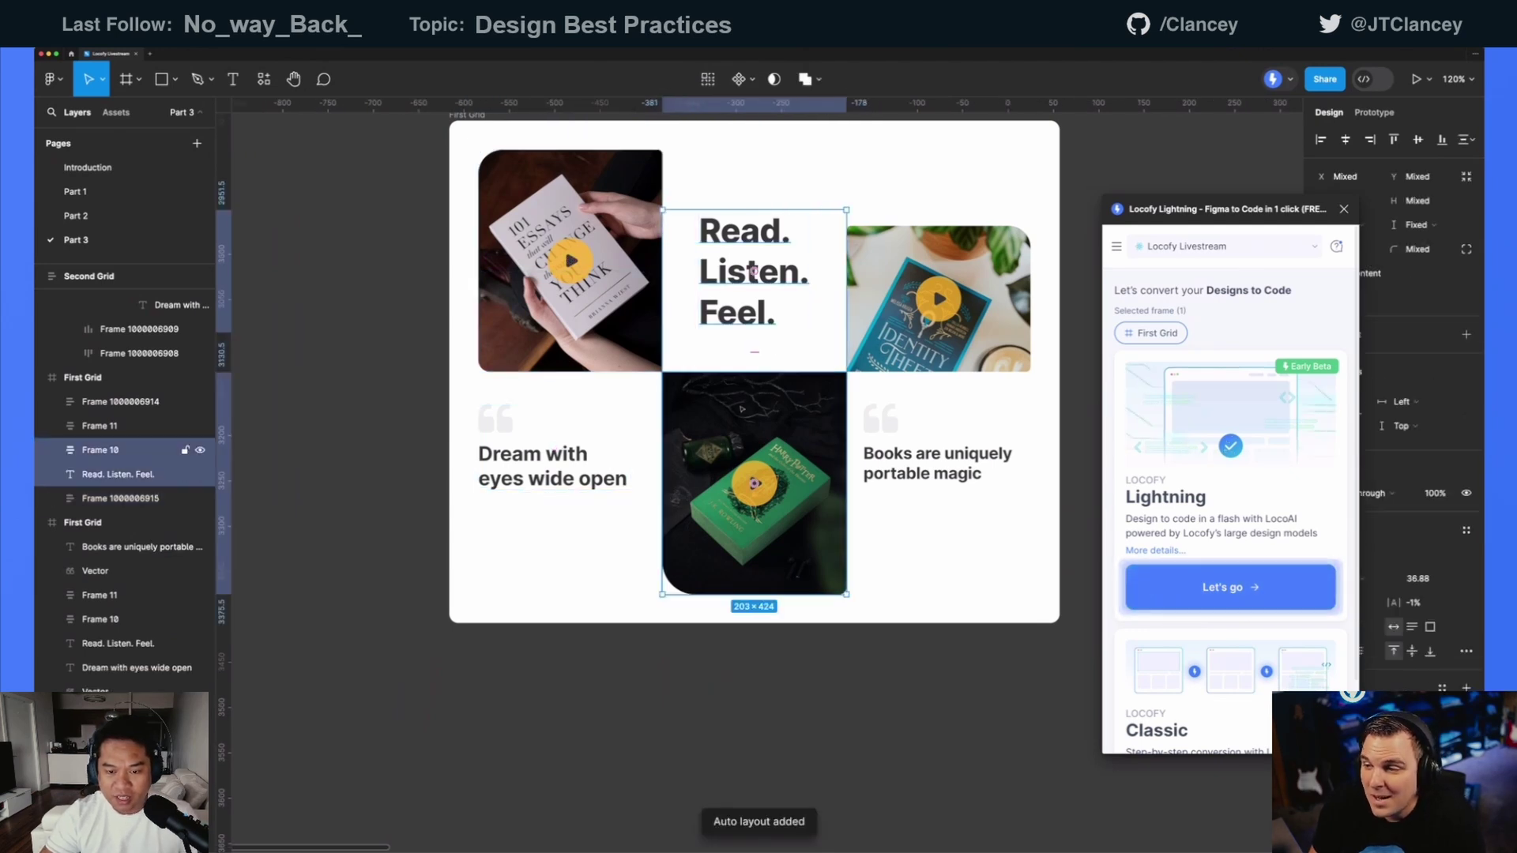
pyautogui.hotkey('shift', 'a')
# - Wrap the third column's book image and quote block in an auto layout frame
pyautogui.hscroll(2, 742, 409)
pyautogui.click(715, 348)
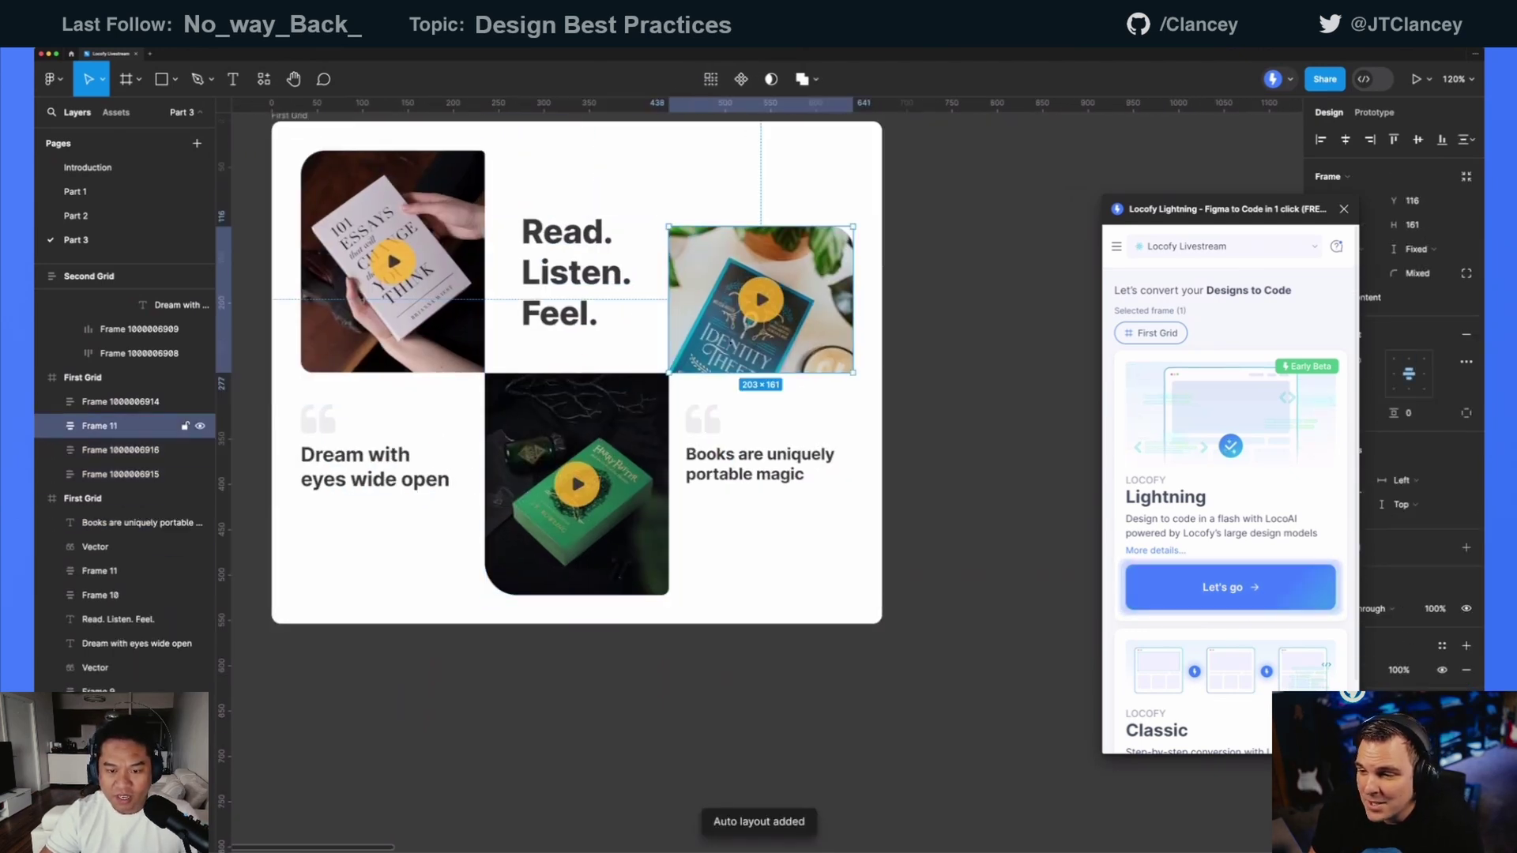
pyautogui.keyDown('shift'); pyautogui.click(704, 408); pyautogui.keyUp('shift')
pyautogui.hotkey('shift', 'a')
pyautogui.scroll(-2, 728, 409)
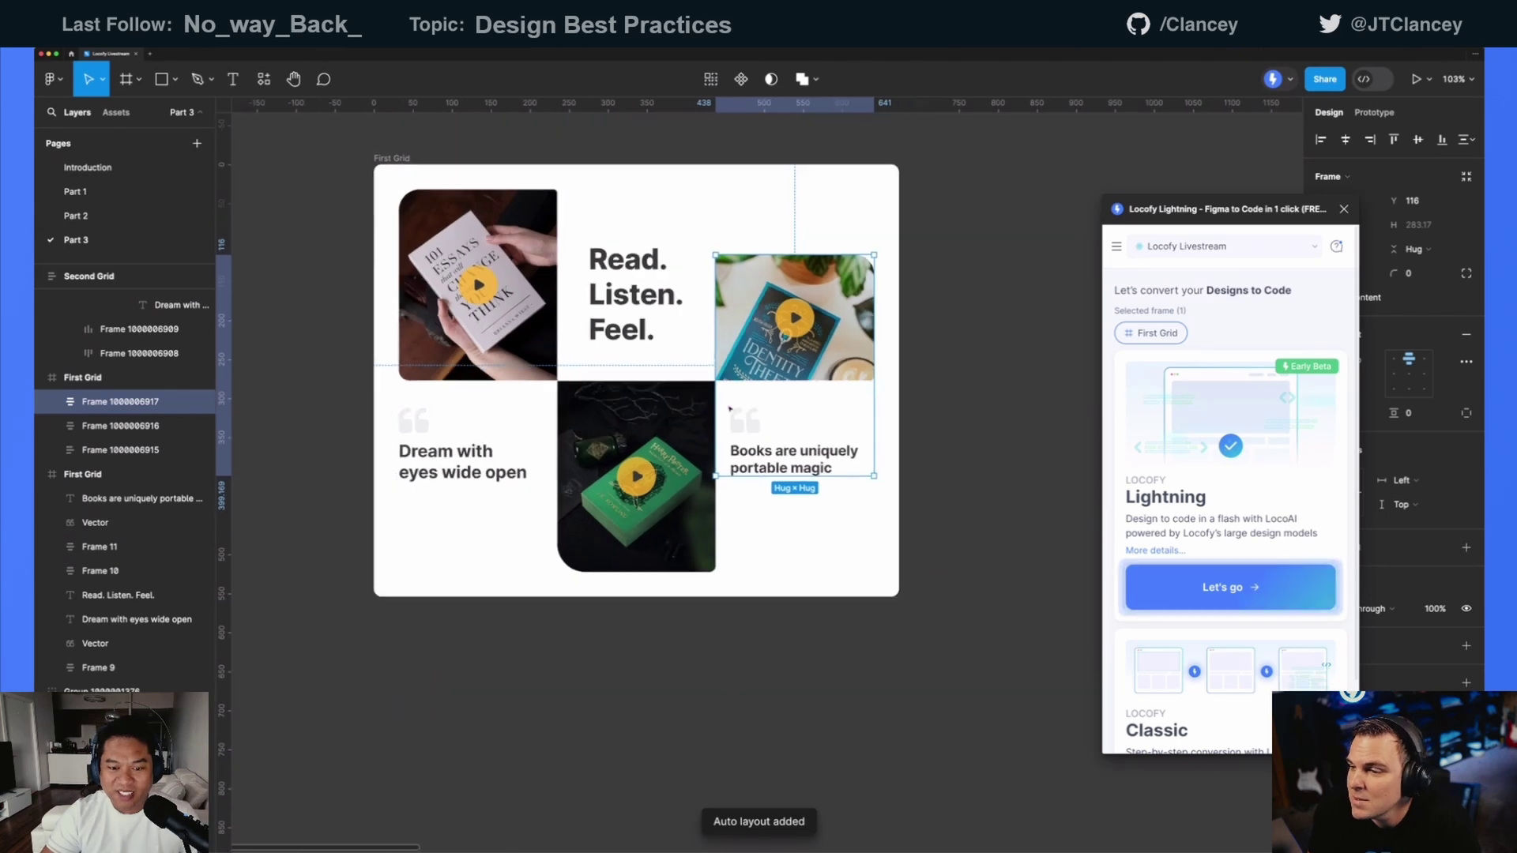
# - Try to combine the three column frames in one horizontal auto layout frame
pyautogui.click(580, 330)
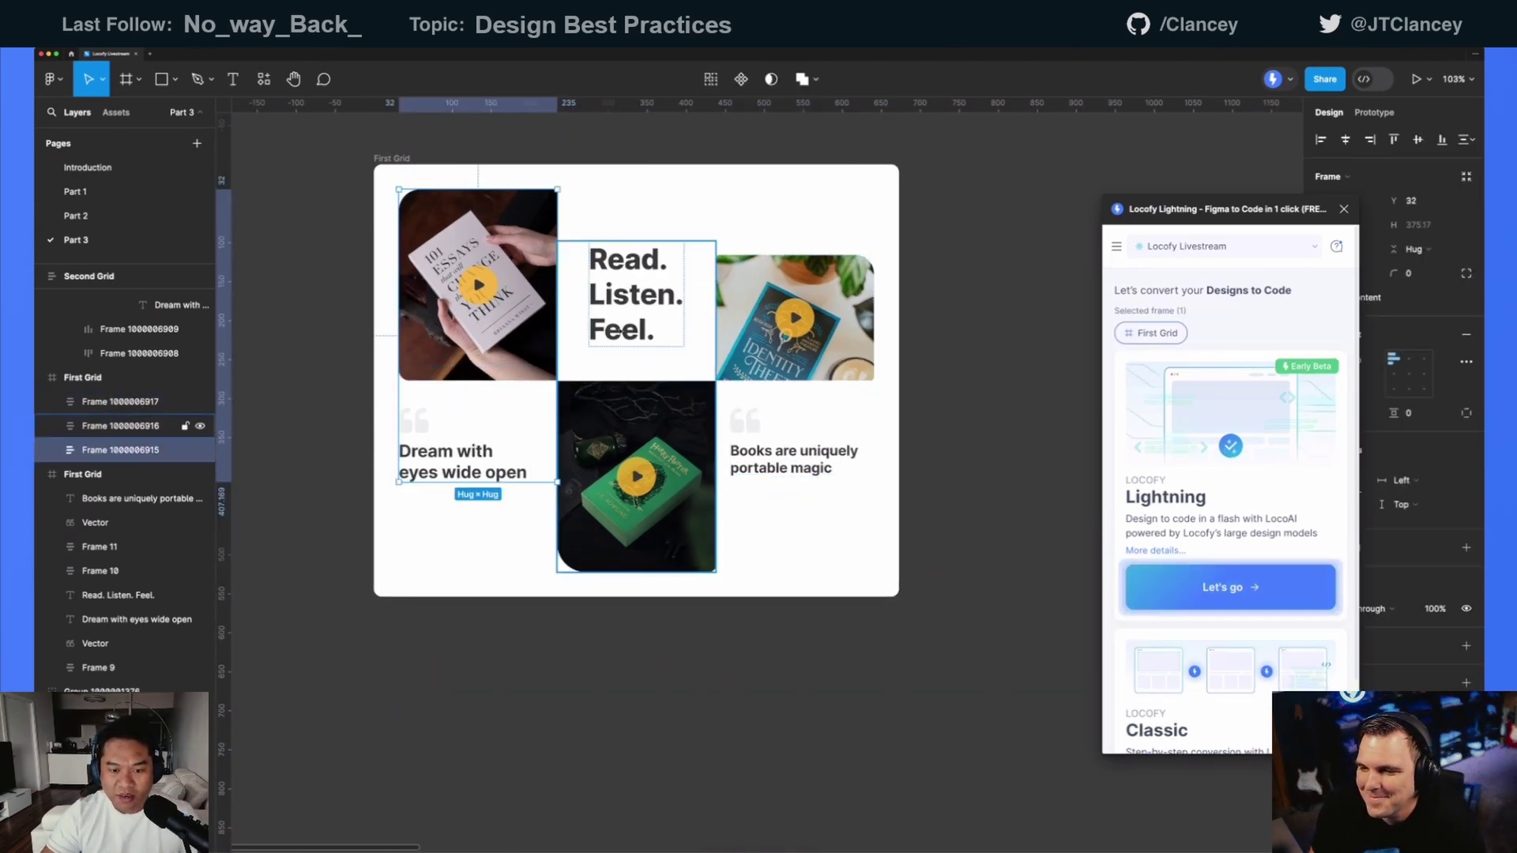
pyautogui.keyDown('shift'); pyautogui.click(120, 426); pyautogui.keyUp('shift')
pyautogui.keyDown('shift'); pyautogui.click(120, 401); pyautogui.keyUp('shift')
pyautogui.hotkey('shift', 'a')
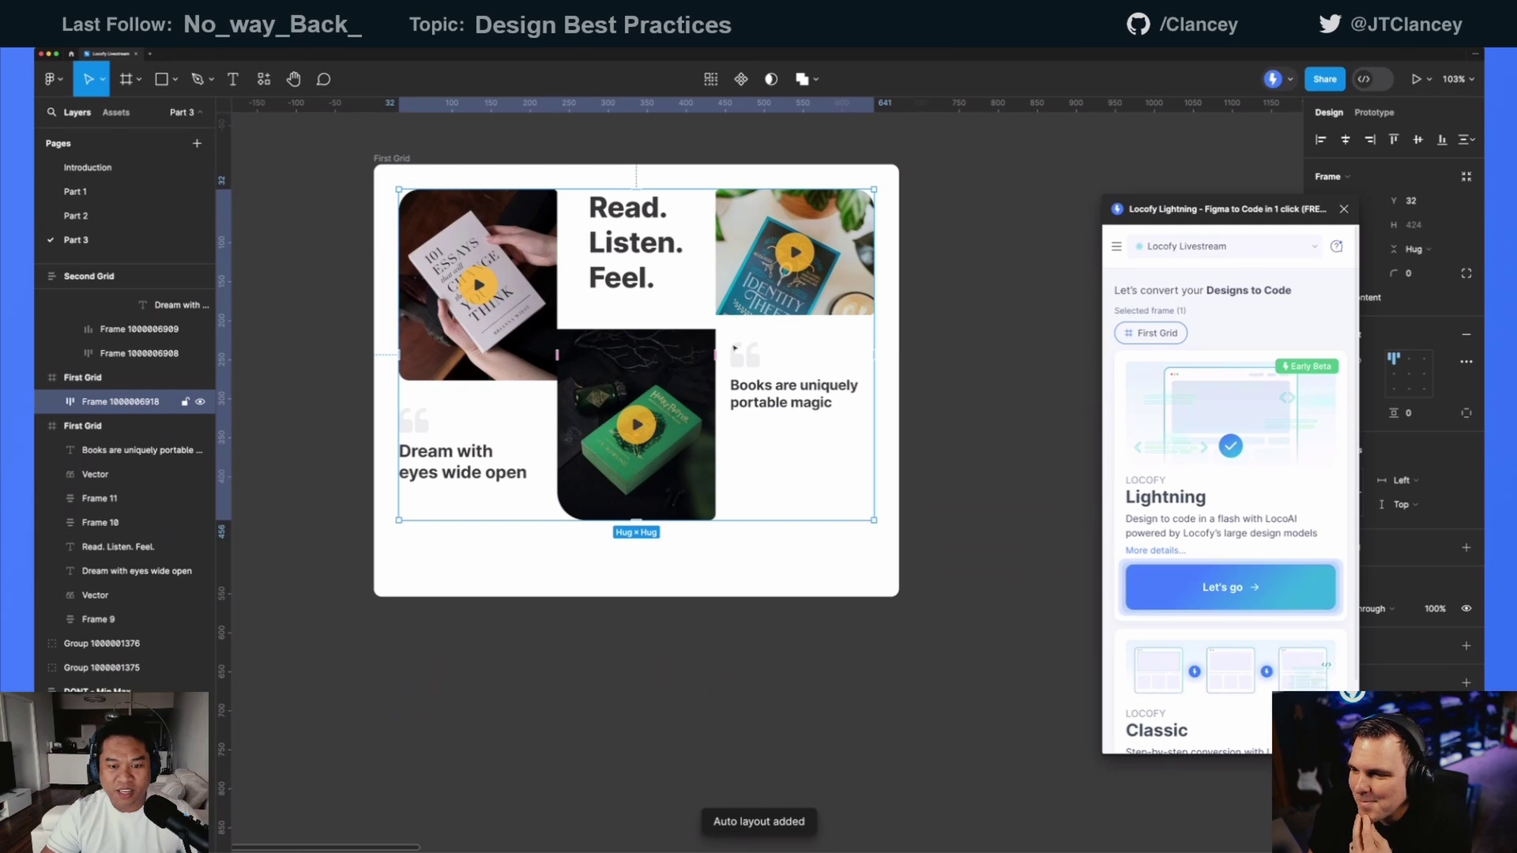
pyautogui.hotkey('ctrl', 'z')
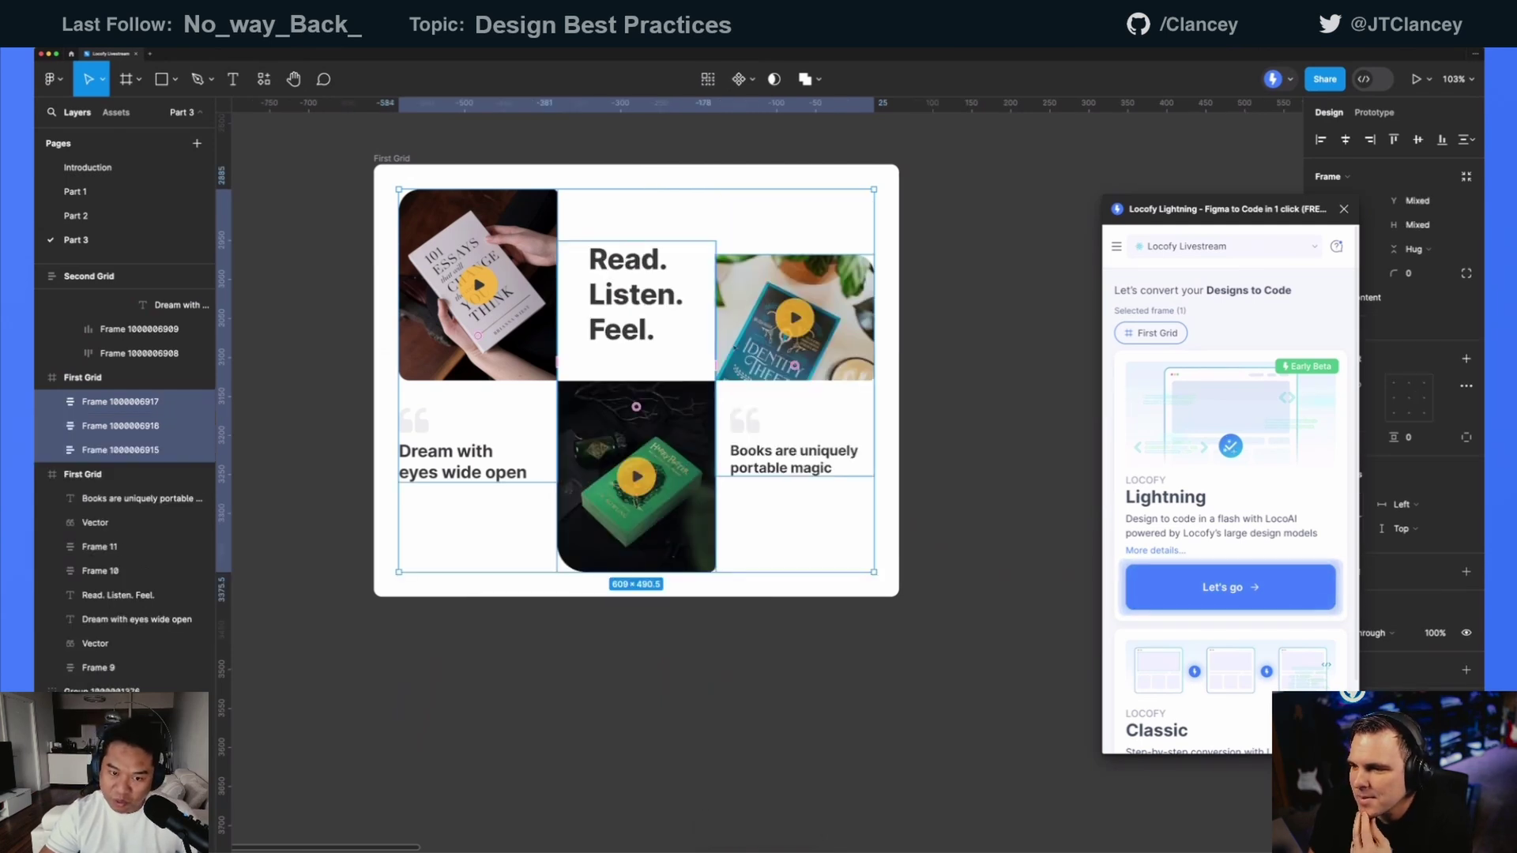
# - Wrap the first column in a plain frame and extend it downward to a height of 491
pyautogui.click(120, 426)
pyautogui.click(126, 450)
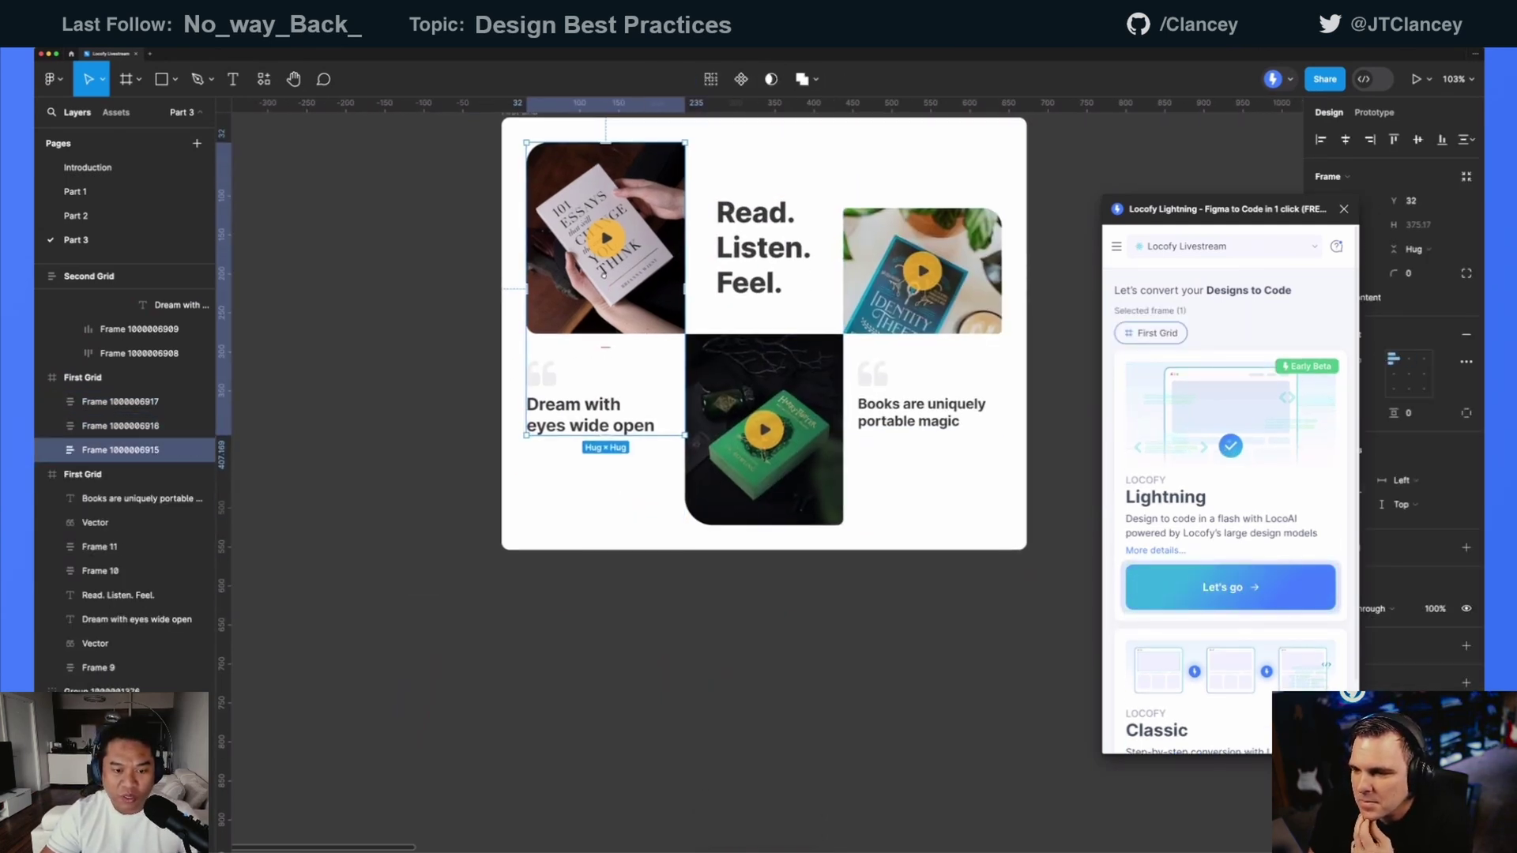
pyautogui.rightClick(605, 272)
pyautogui.click(655, 475)
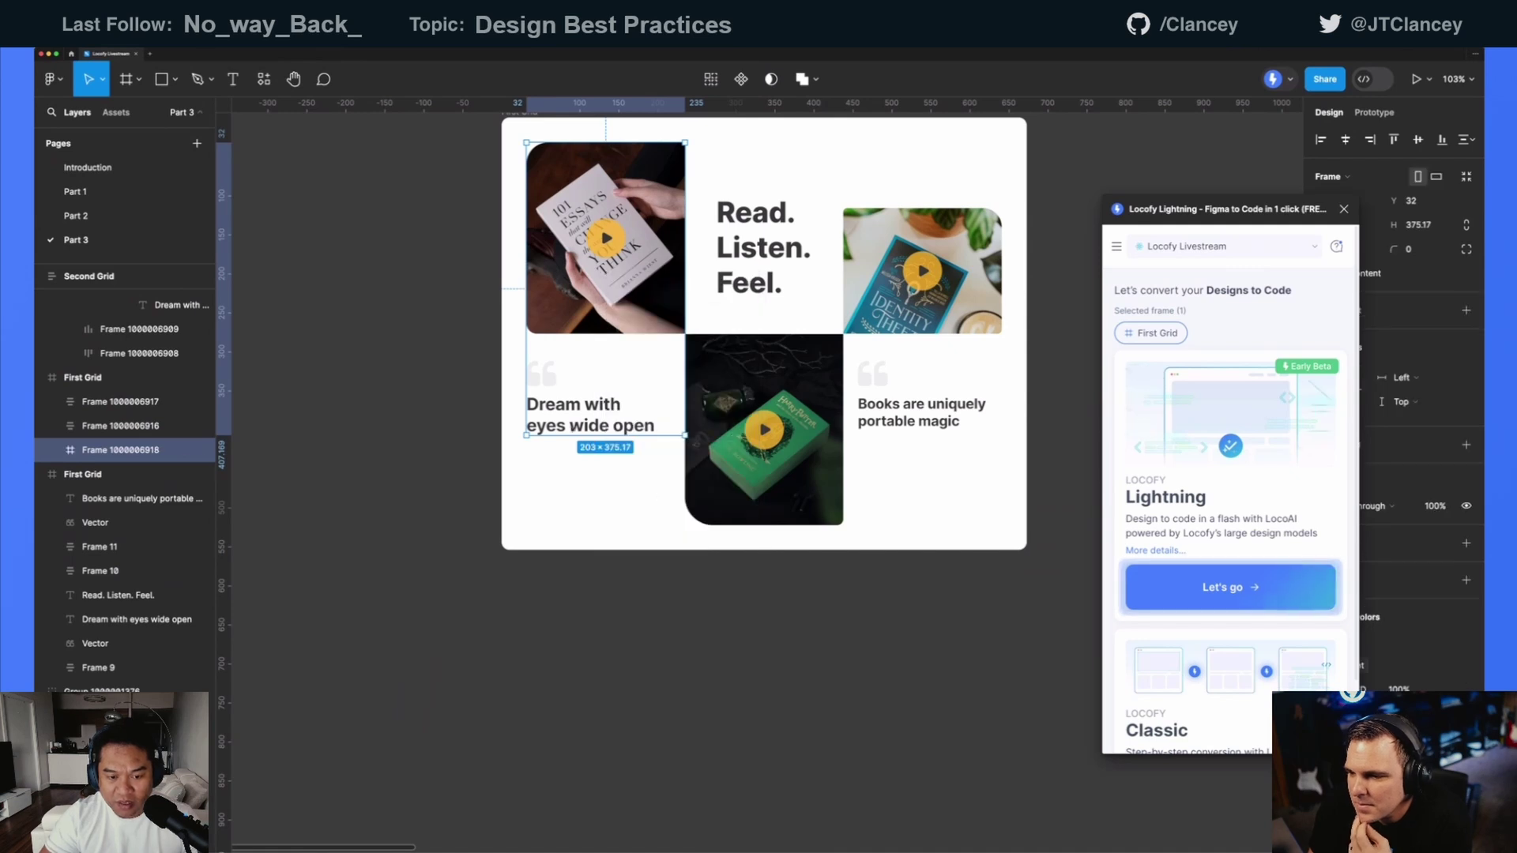
pyautogui.moveTo(605, 435); pyautogui.dragTo(606, 526)
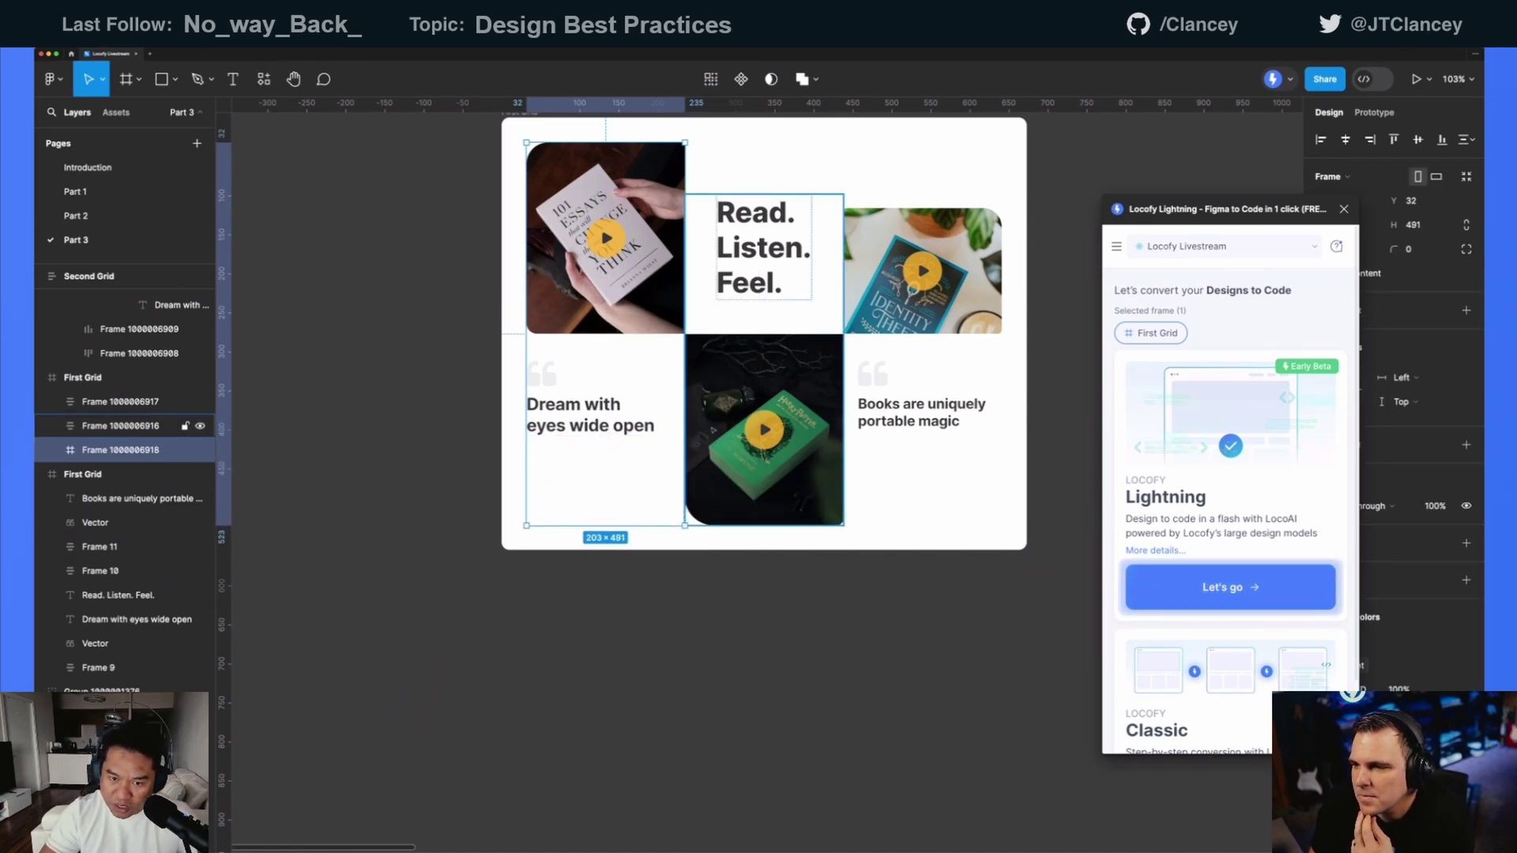
# - Wrap the middle column in a plain frame and extend it to a height of 491, matching the first column
pyautogui.click(686, 359)
pyautogui.scroll(3, 686, 359)
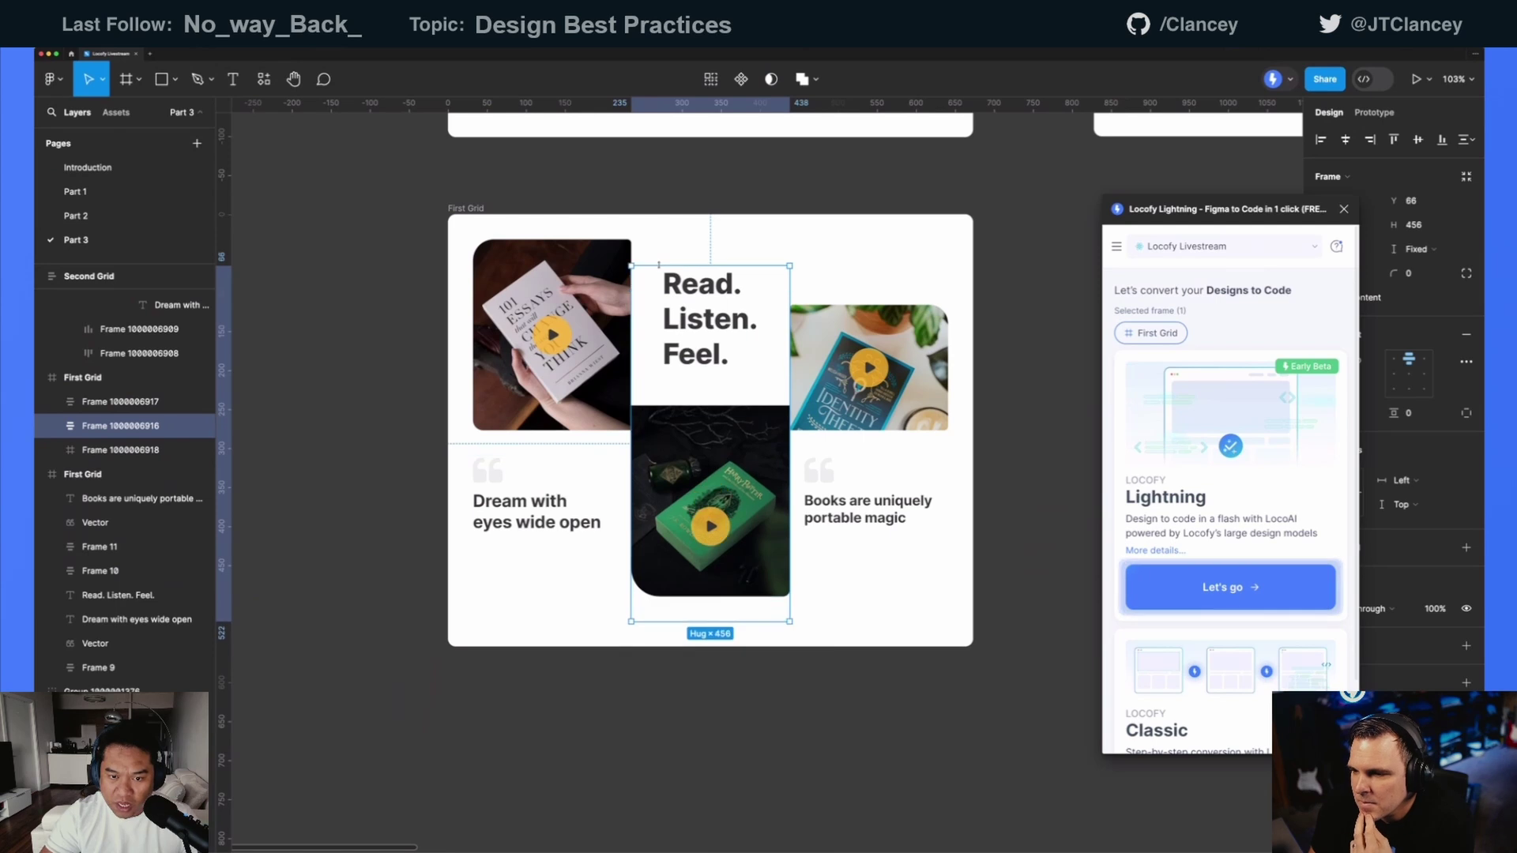
pyautogui.moveTo(659, 265); pyautogui.dragTo(659, 291)
pyautogui.rightClick(692, 361)
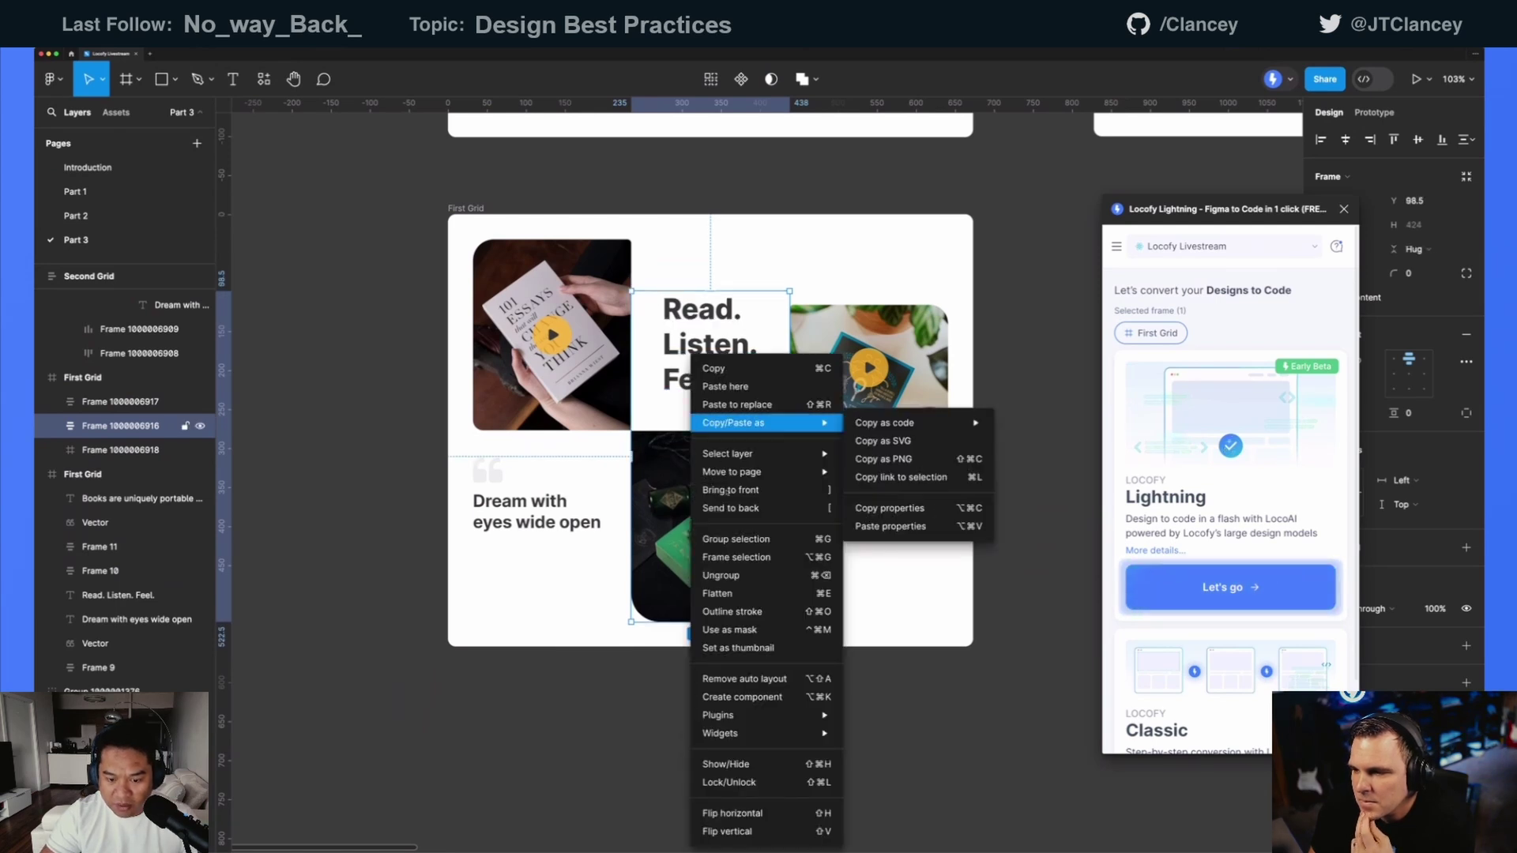
pyautogui.click(736, 557)
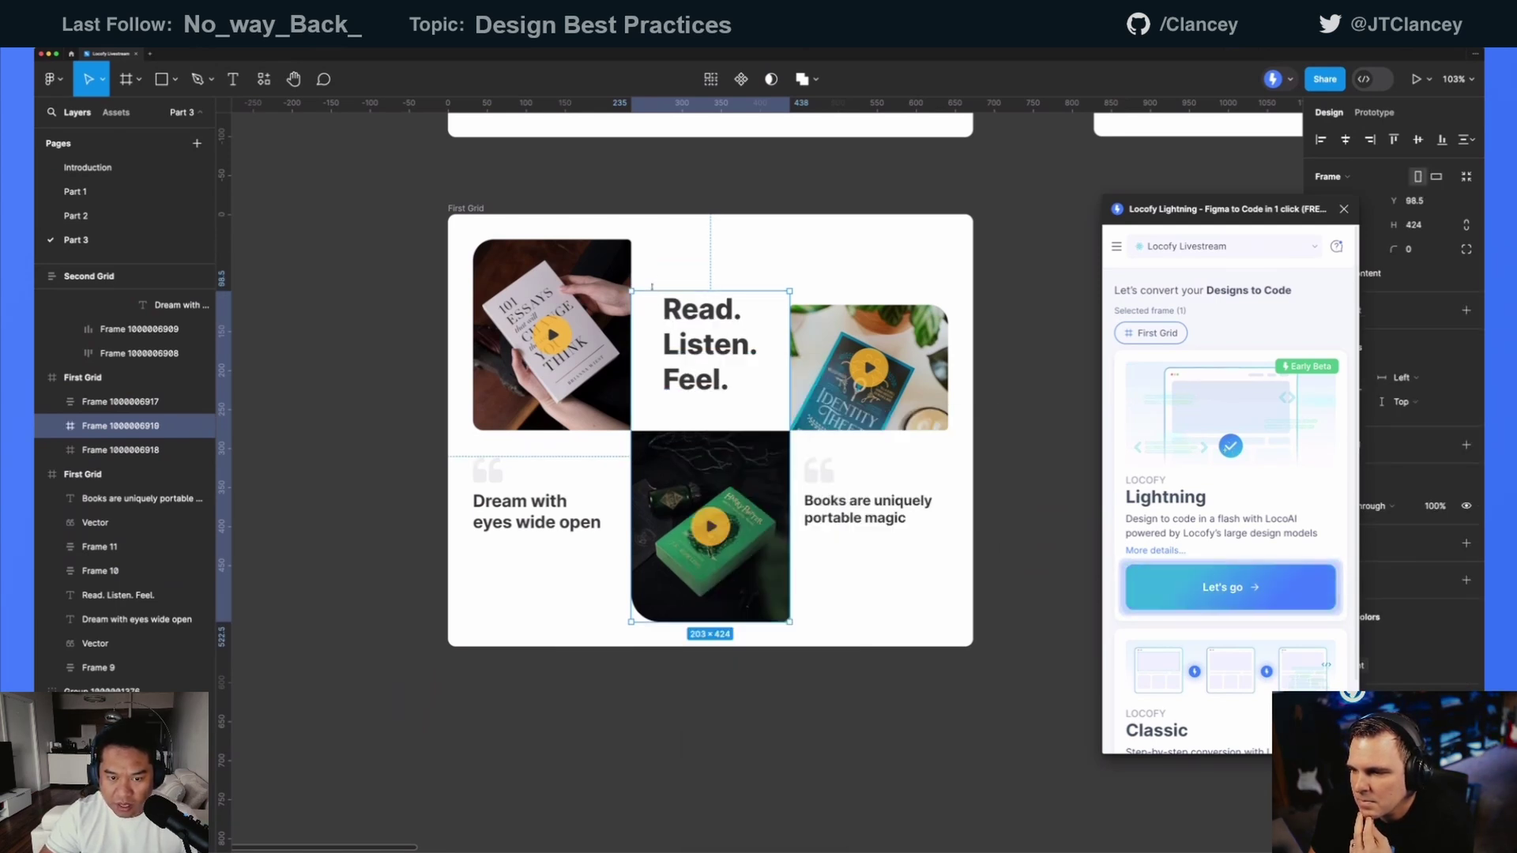
pyautogui.hscroll(2, 711, 395)
pyautogui.scroll(-1, 711, 395)
# - Wrap the third column in a plain frame and extend its lower and upper edges to a height of 491
pyautogui.click(126, 402)
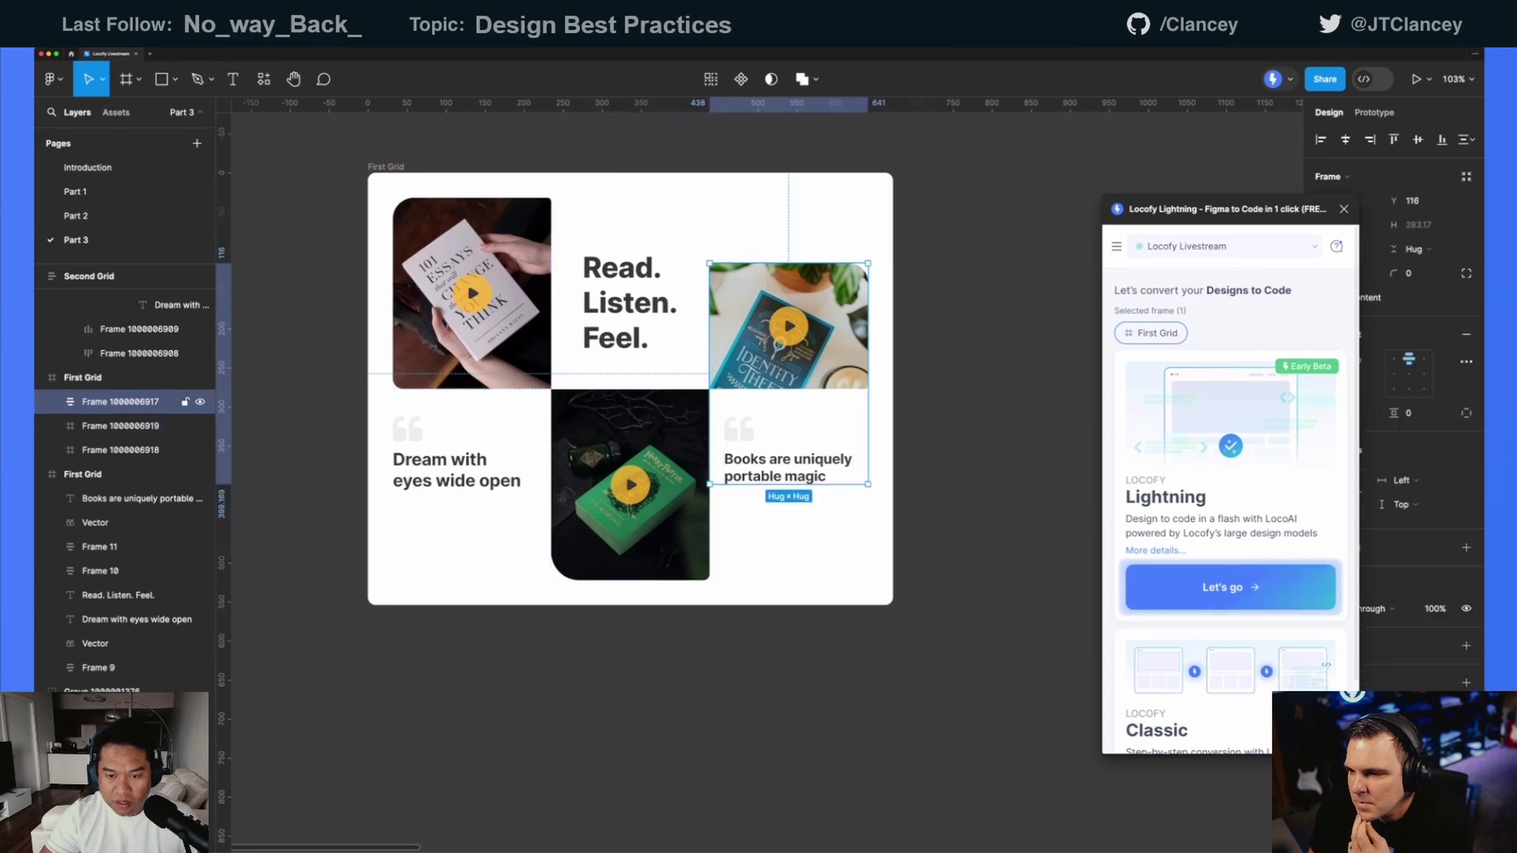
pyautogui.rightClick(779, 357)
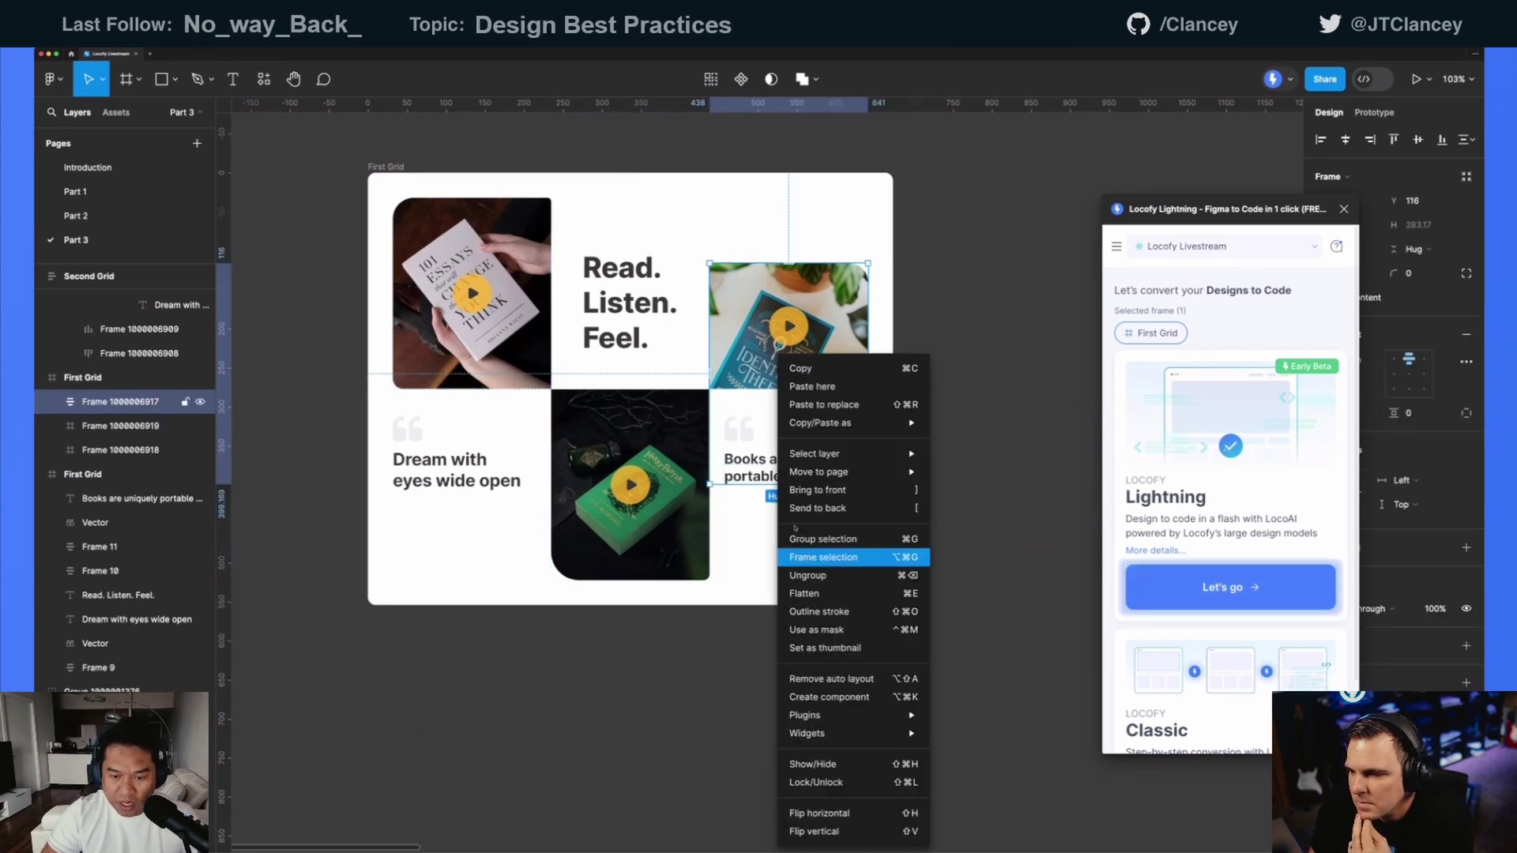
pyautogui.click(794, 557)
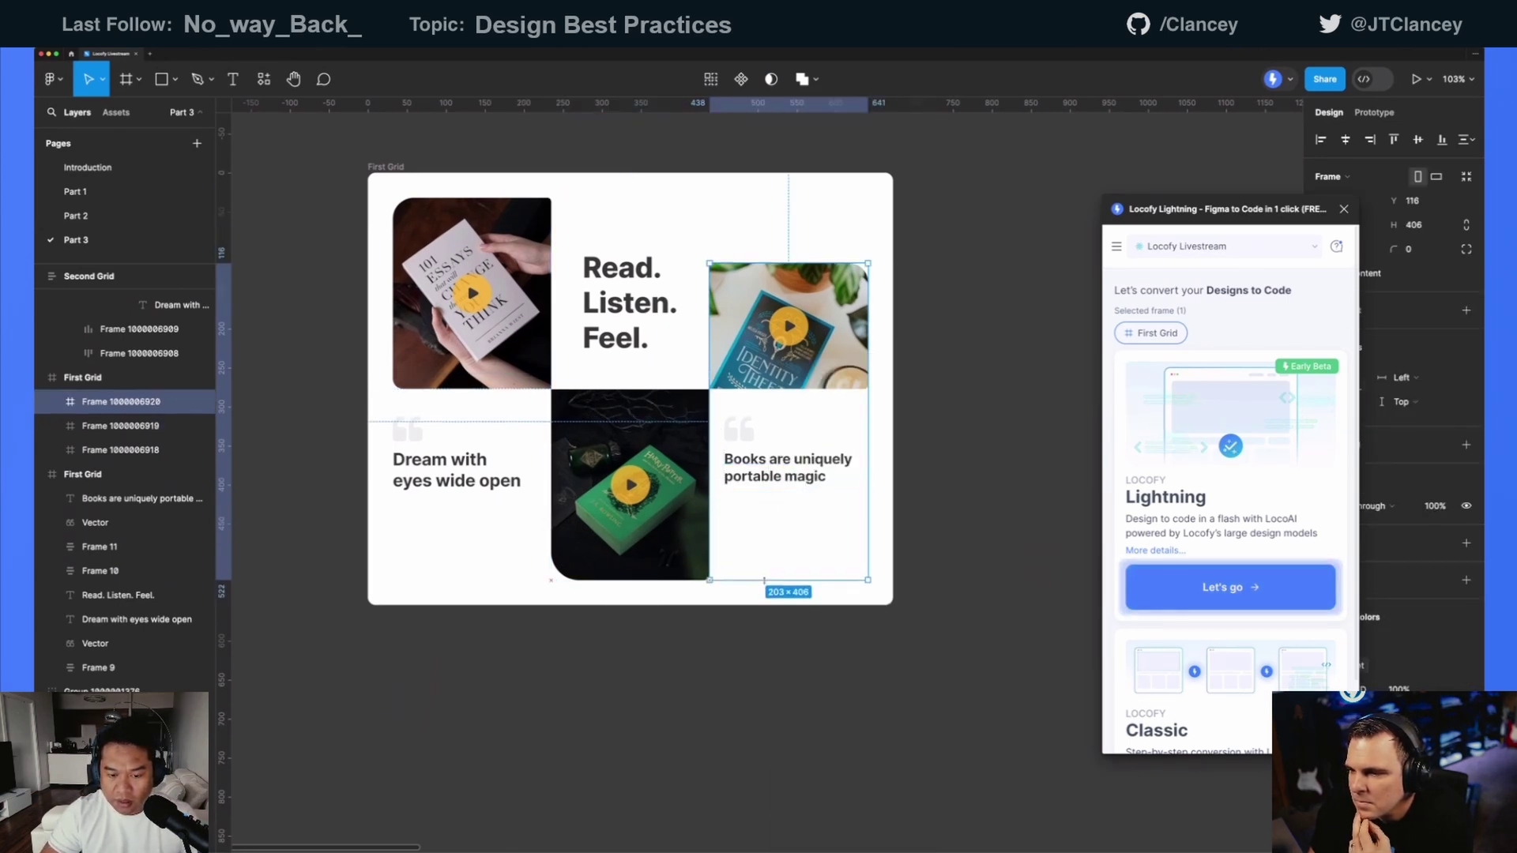
pyautogui.moveTo(761, 264); pyautogui.dragTo(761, 208)
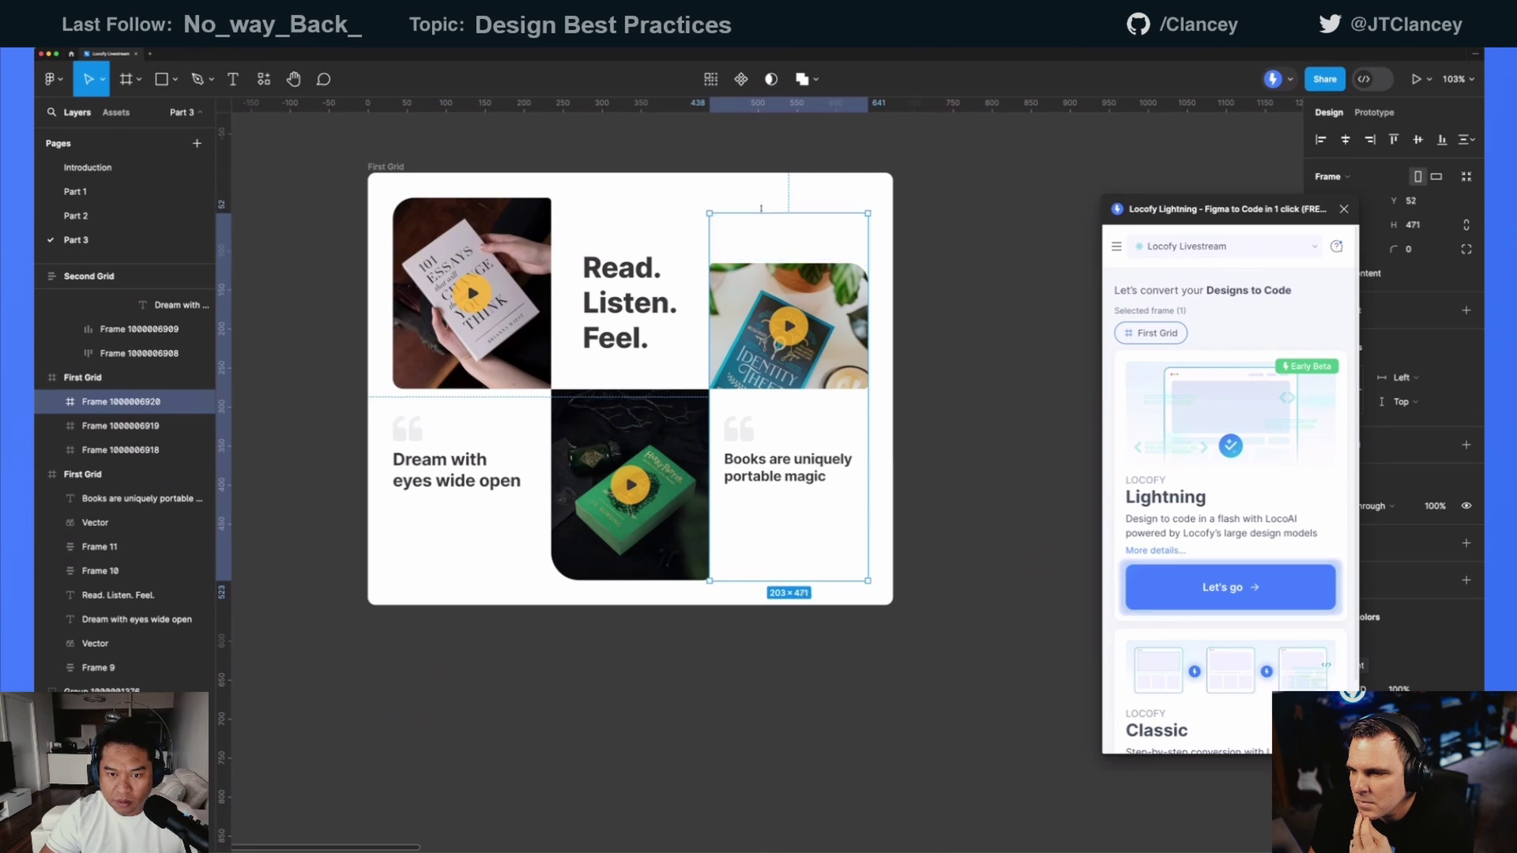
# - Combine the three equal-height column frames in one horizontal auto layout frame
pyautogui.click(518, 333)
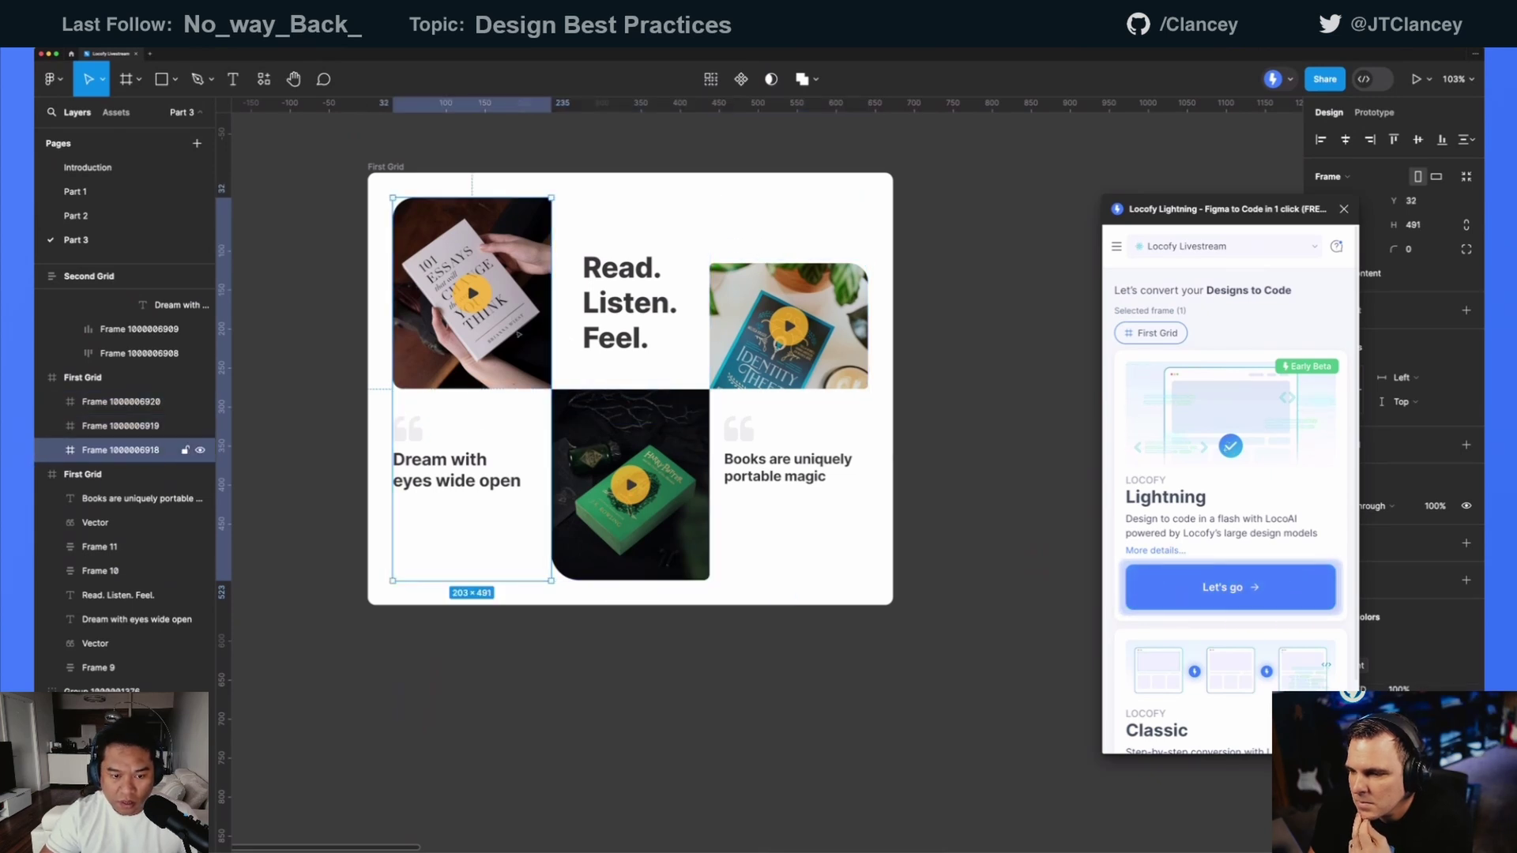
pyautogui.keyDown('shift'); pyautogui.click(648, 371); pyautogui.keyUp('shift')
pyautogui.keyDown('shift'); pyautogui.click(790, 474); pyautogui.keyUp('shift')
pyautogui.hotkey('shift', 'a')
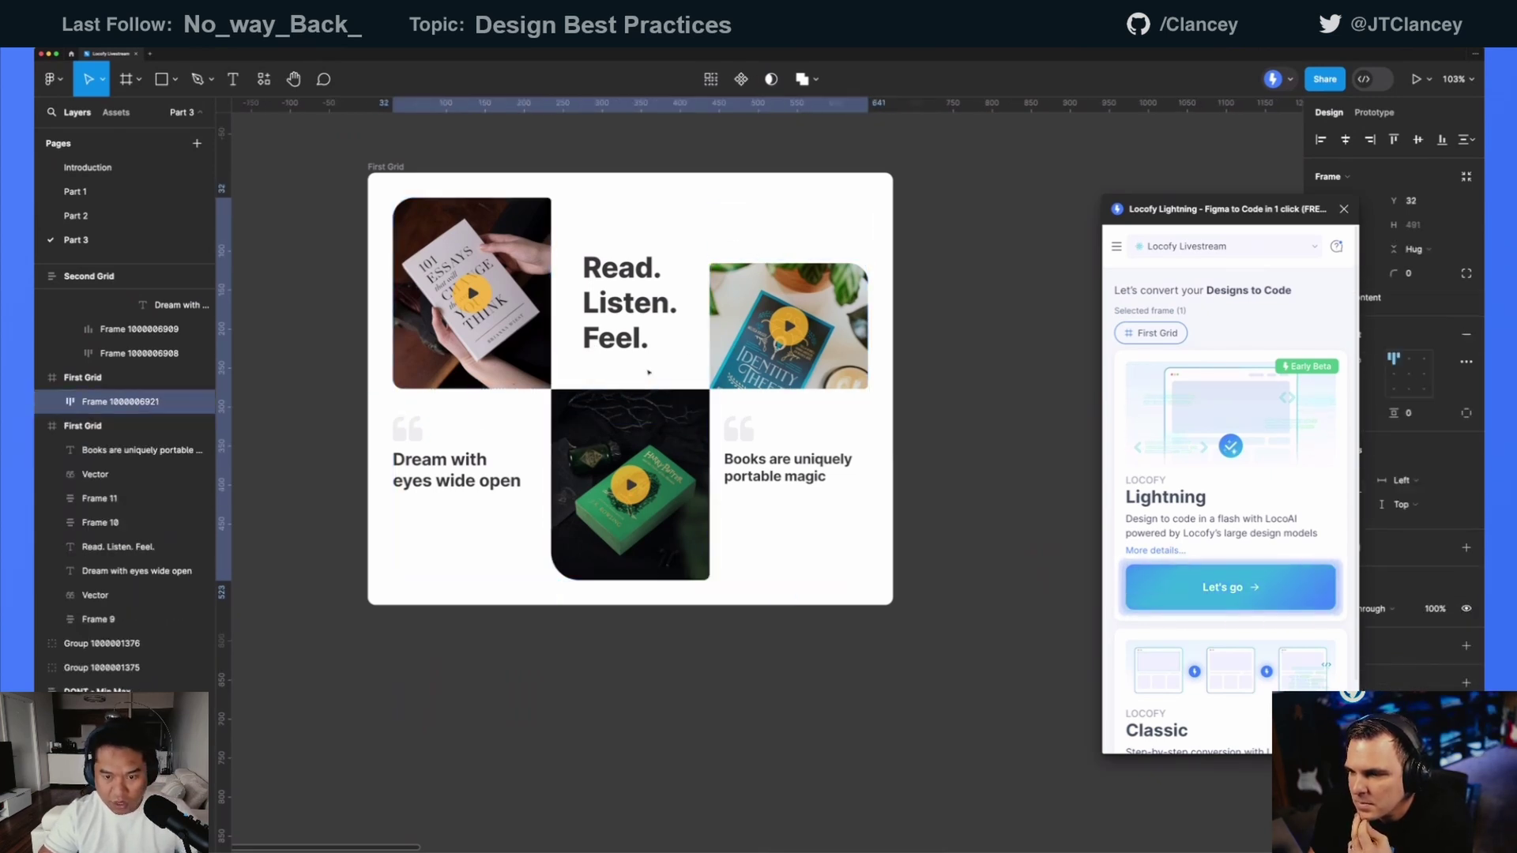
# - Inspect each column's wrapper frame within the First Grid copy's horizontal auto layout
pyautogui.scroll(-5, 645, 370)
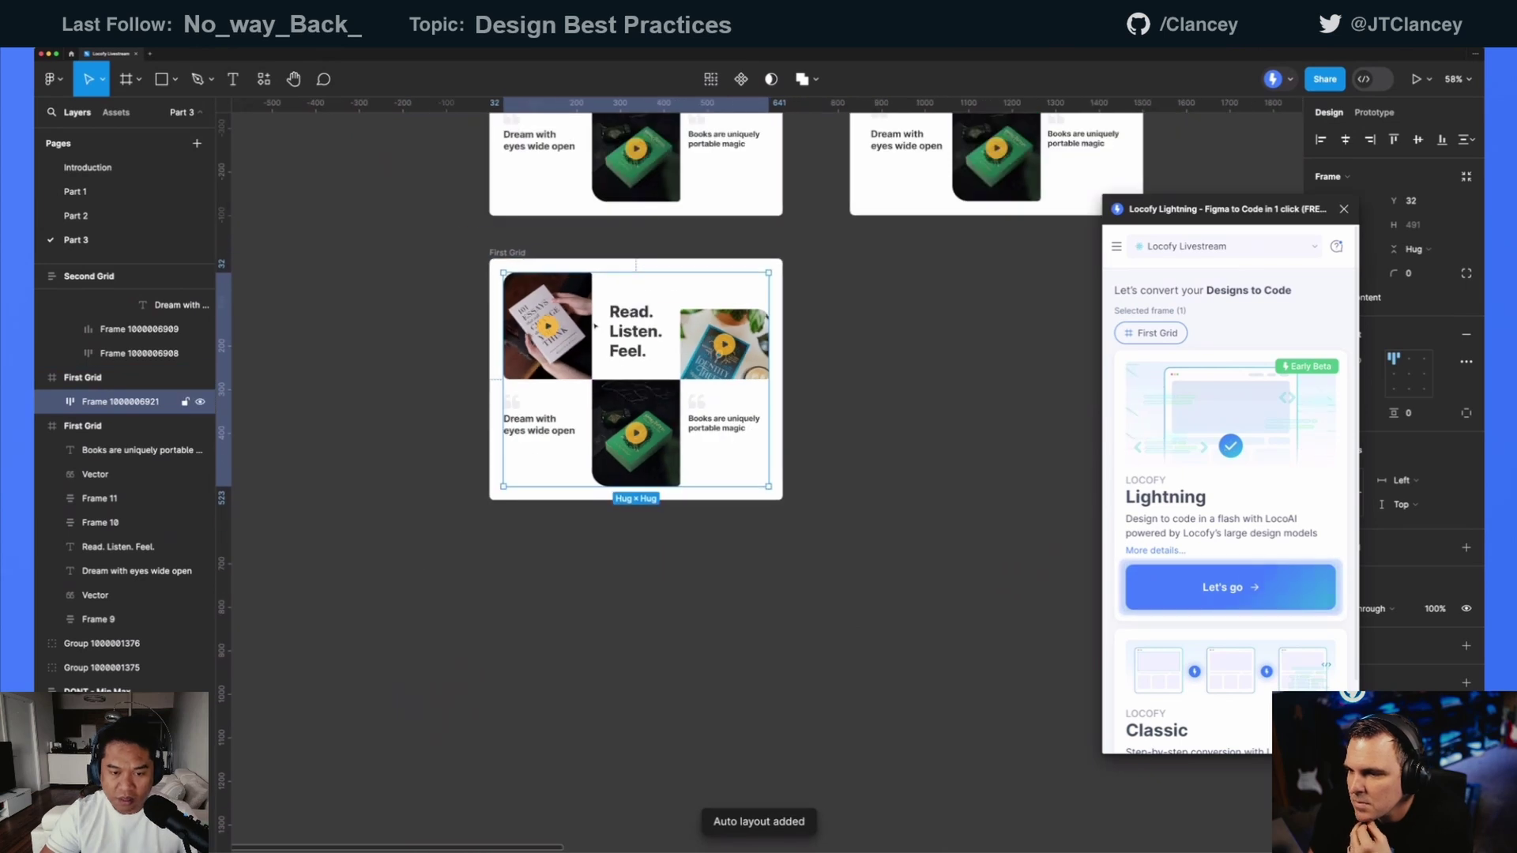
pyautogui.click(655, 333)
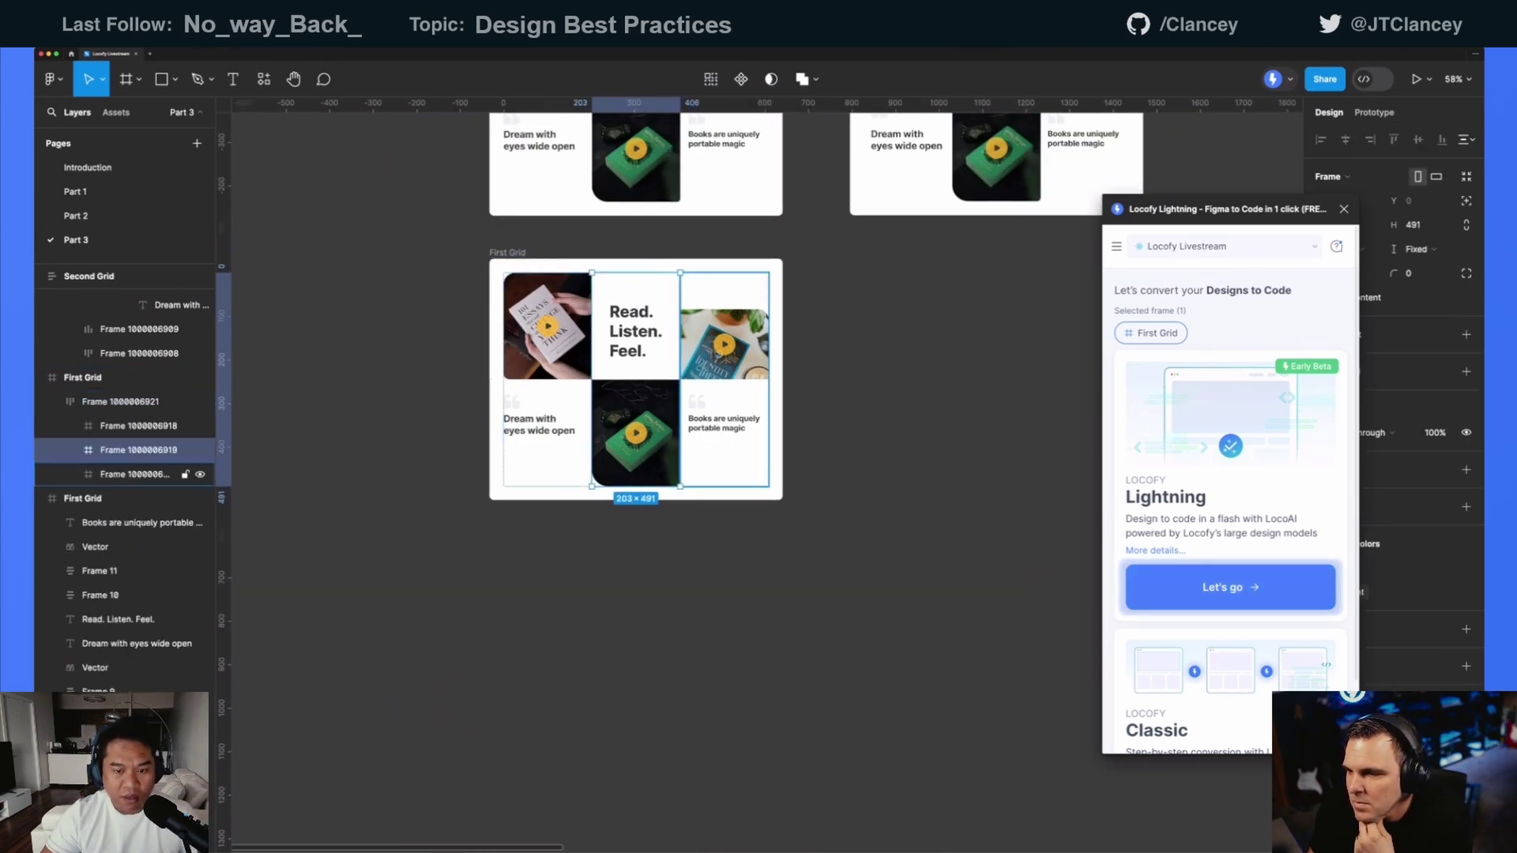
pyautogui.click(715, 352)
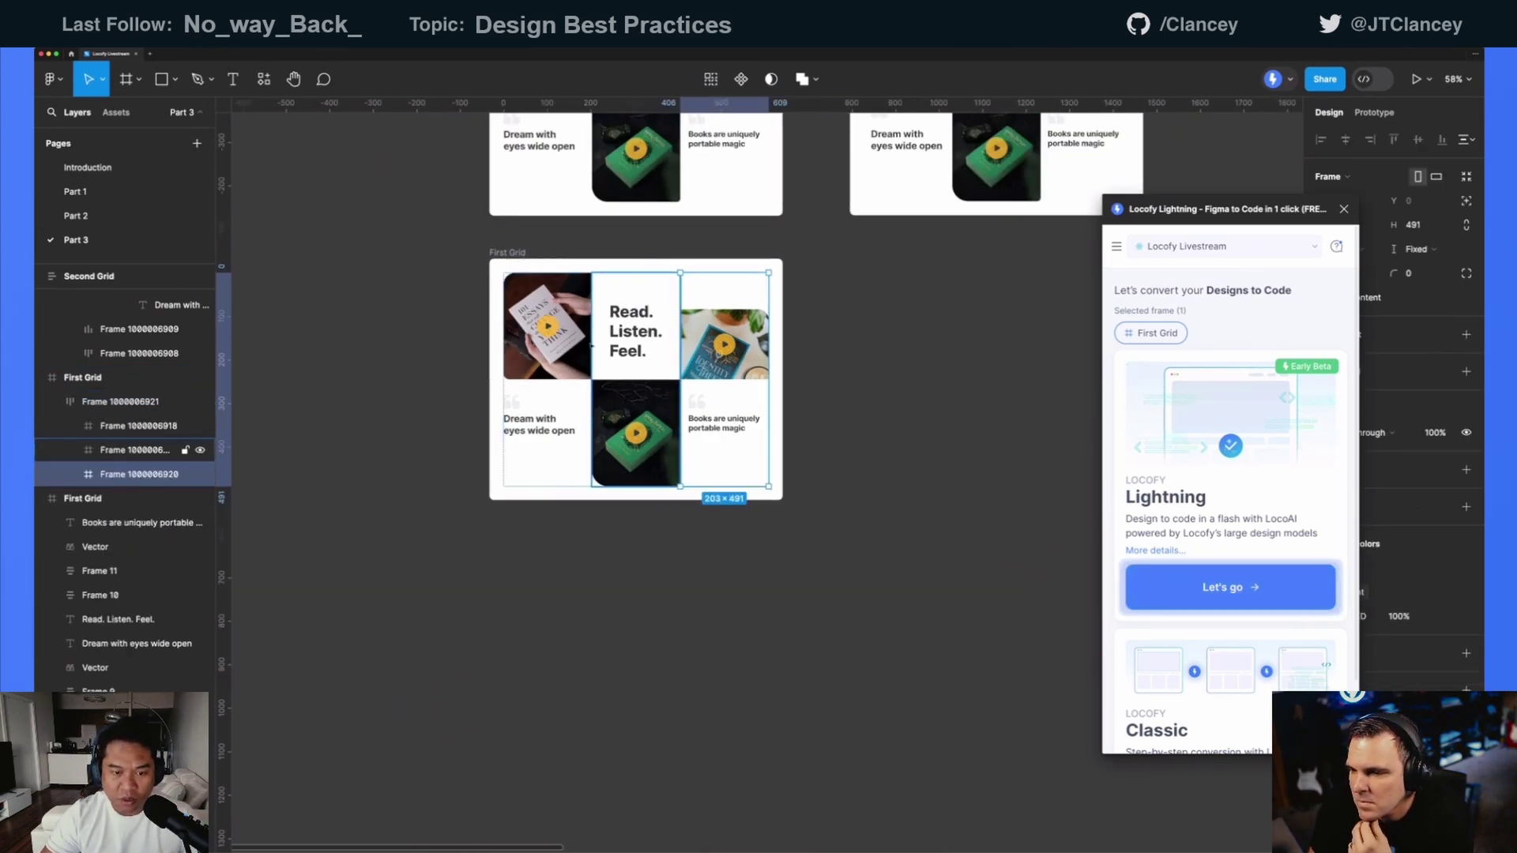
pyautogui.click(594, 345)
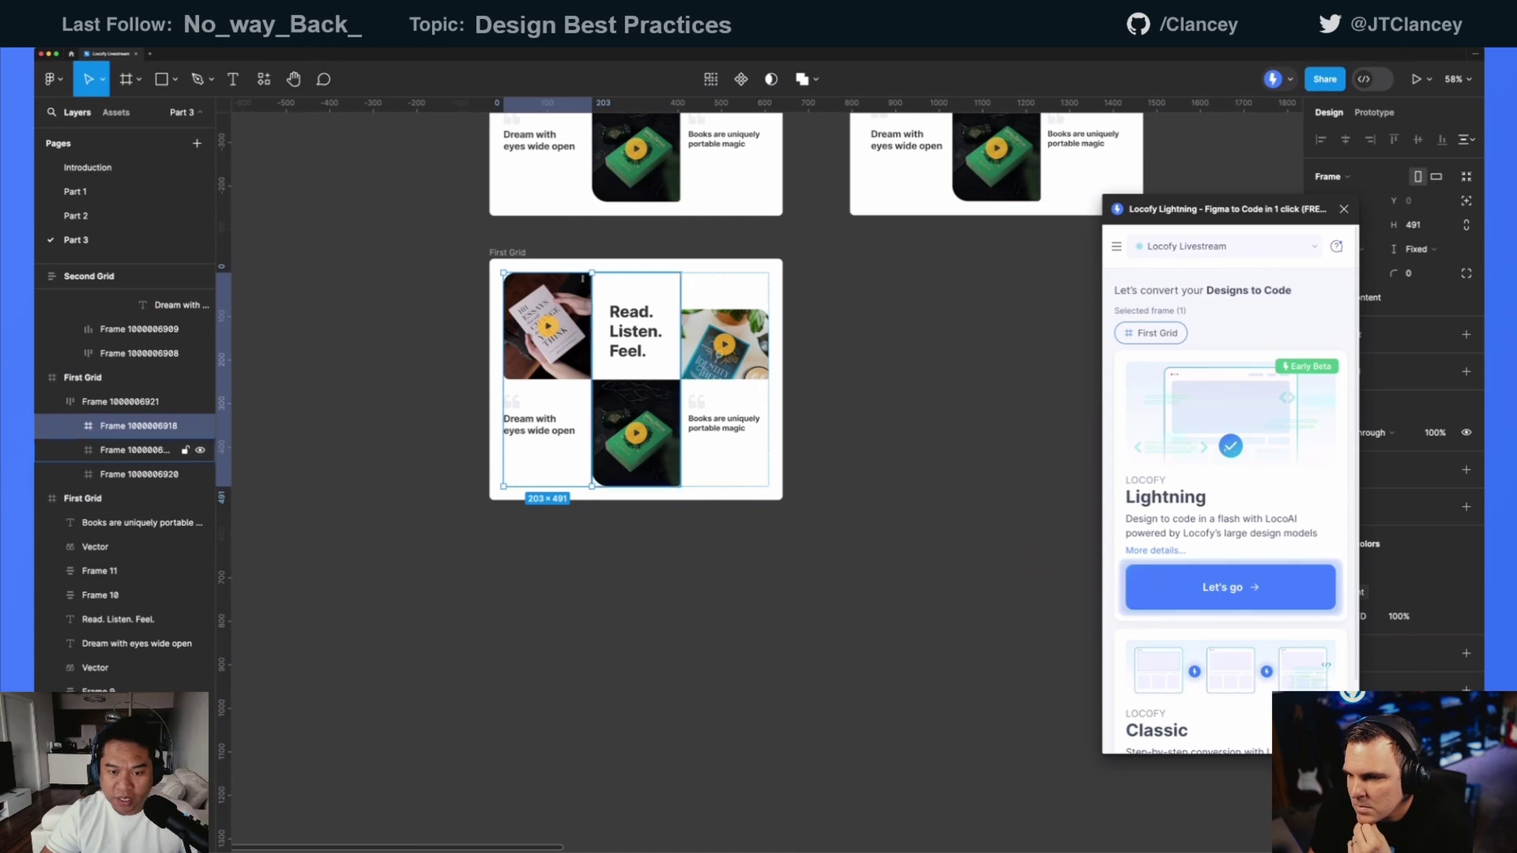
pyautogui.click(545, 316)
pyautogui.hotkey('shift', 'Return')
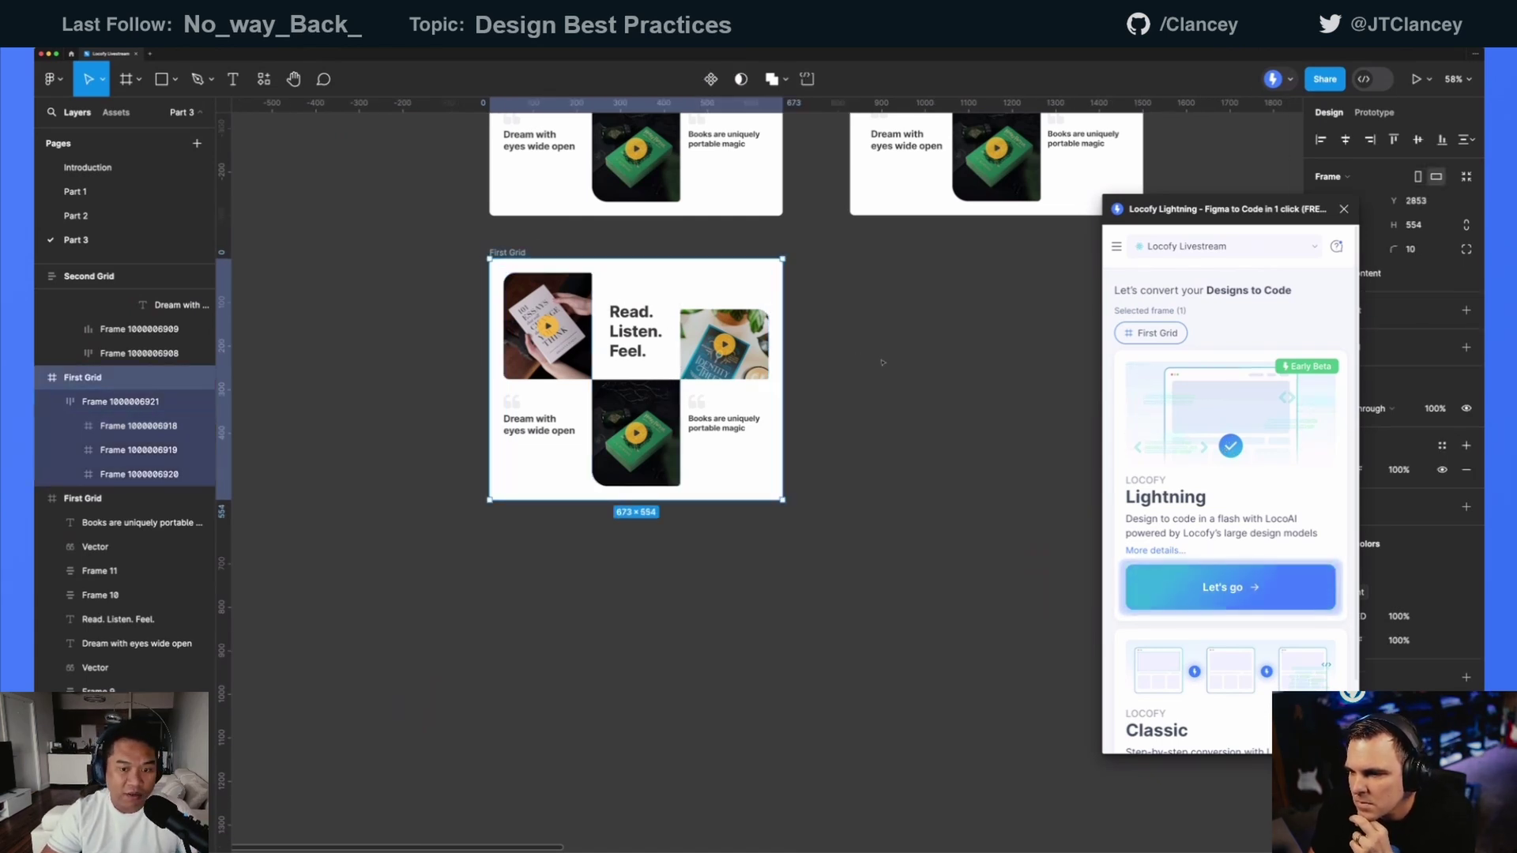
pyautogui.hotkey('shift', 'a')
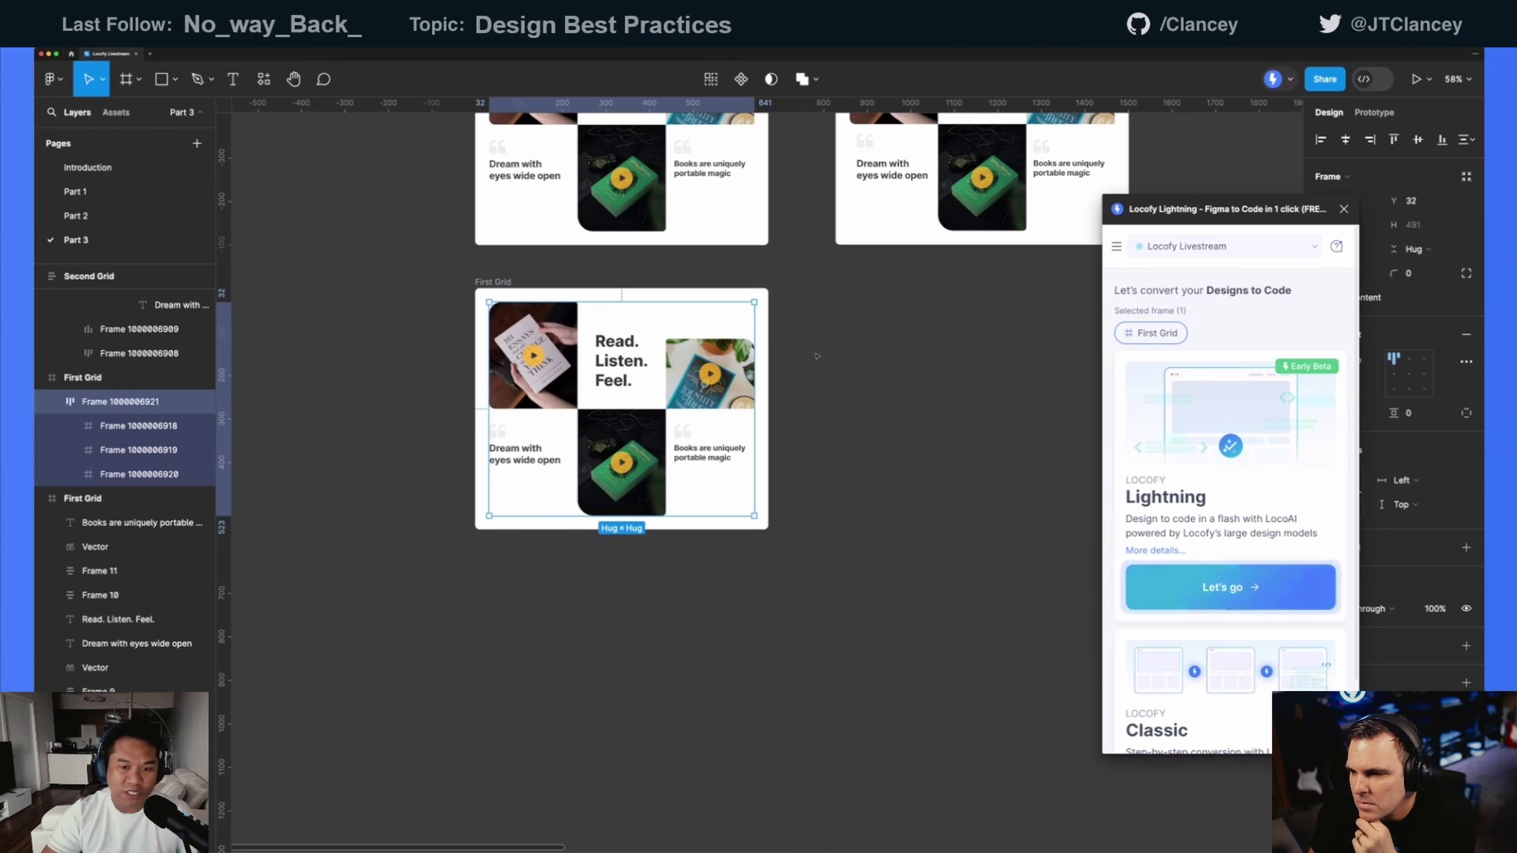
# - Compare the rebuilt First Grid copy with the original First Grid and Second Grid, and clear the selection
pyautogui.scroll(3, 779, 432)
pyautogui.hscroll(2, 779, 432)
pyautogui.scroll(-3, 779, 432)
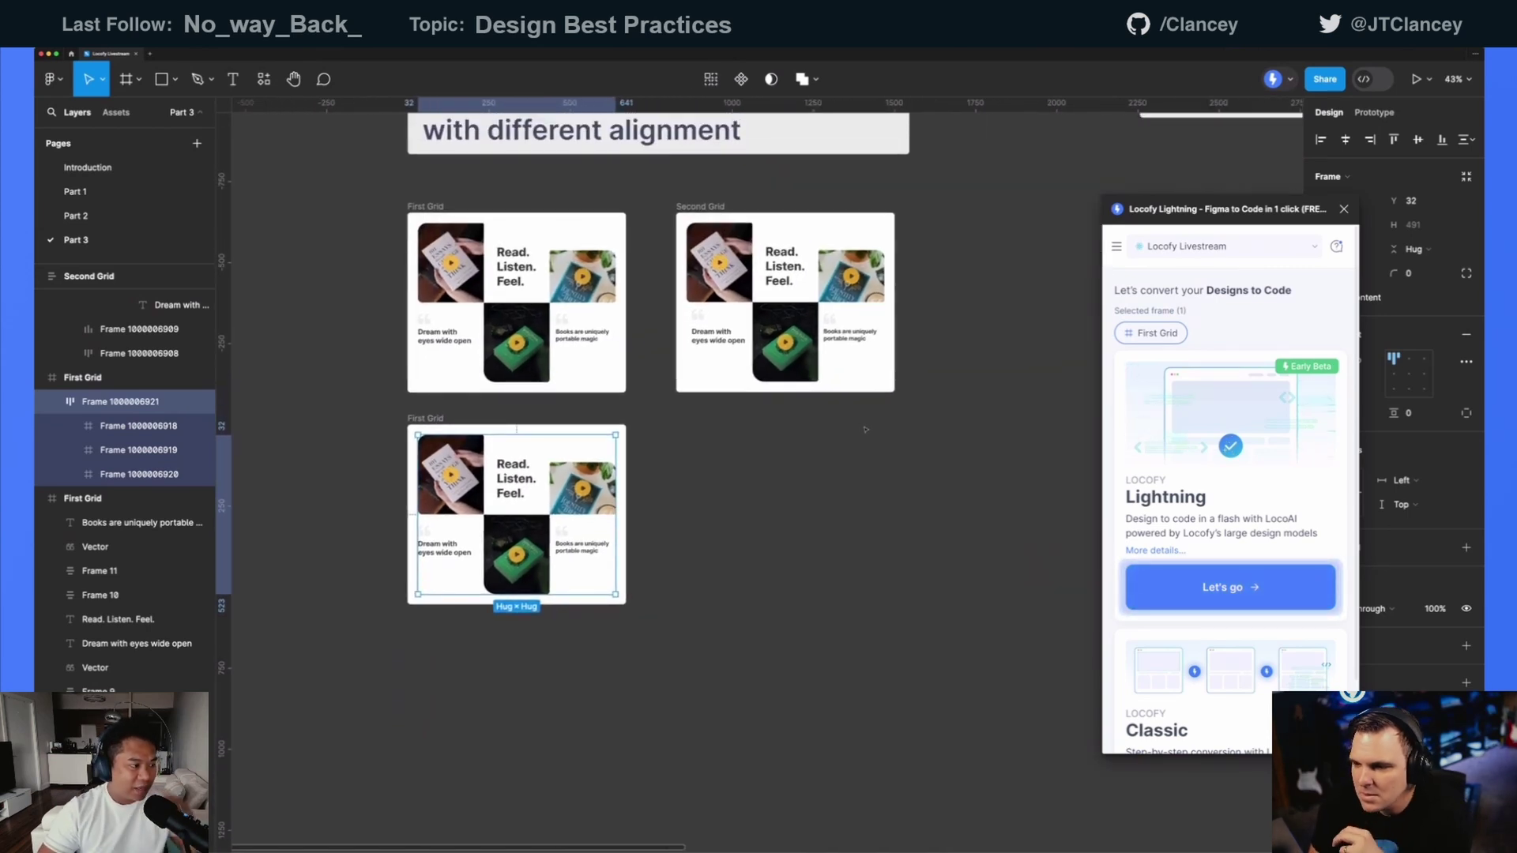
pyautogui.scroll(3, 586, 478)
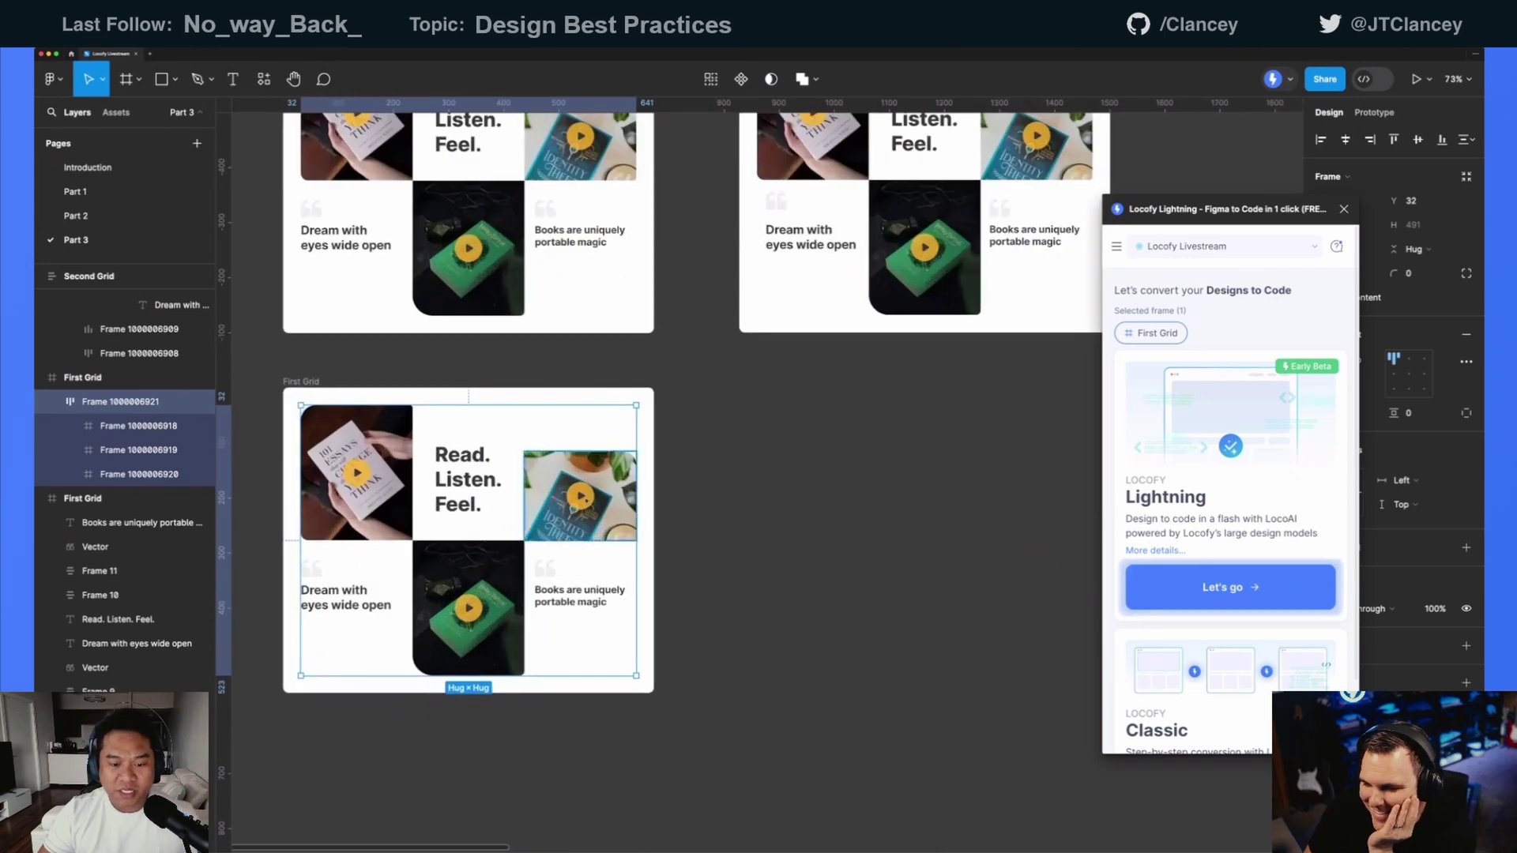
pyautogui.scroll(-2, 618, 523)
pyautogui.hscroll(-2, 618, 523)
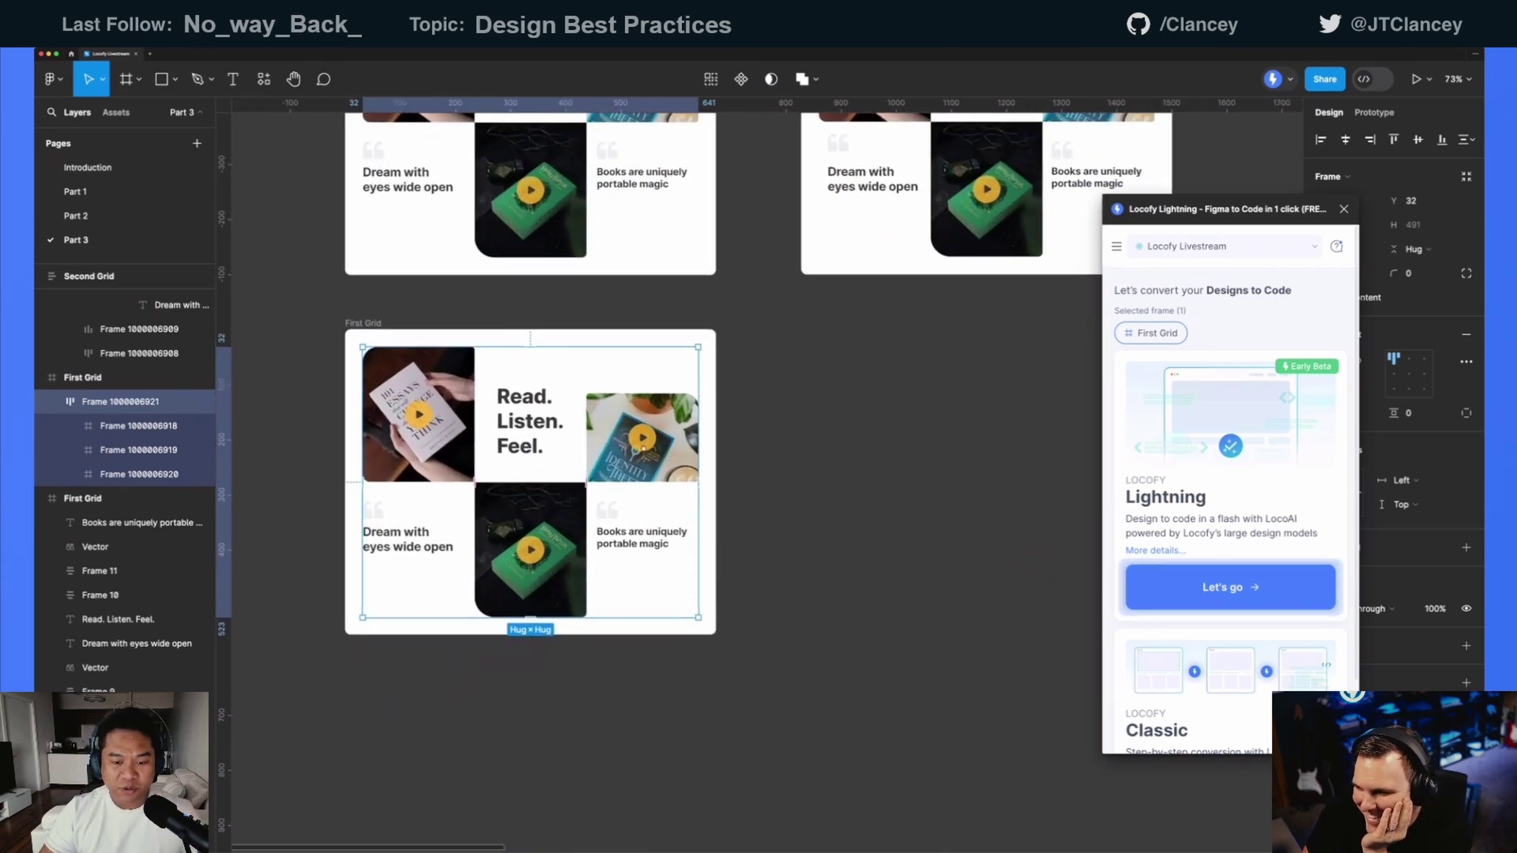
pyautogui.click(748, 462)
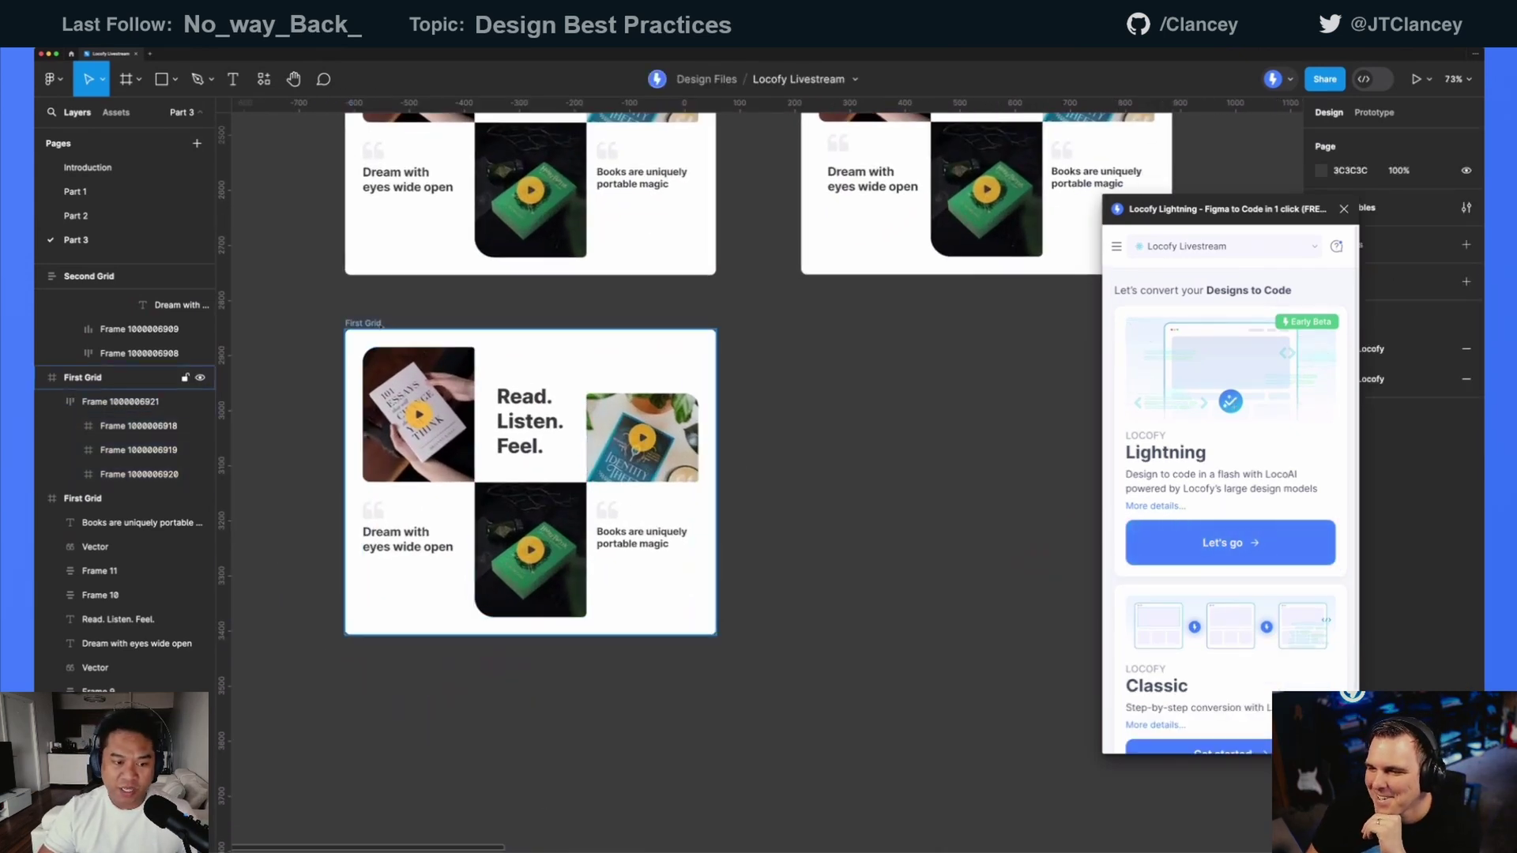
# - Bring the "Use gaps instead of padding or margins" section with its DO and DONT examples into view
pyautogui.scroll(-3, 818, 417)
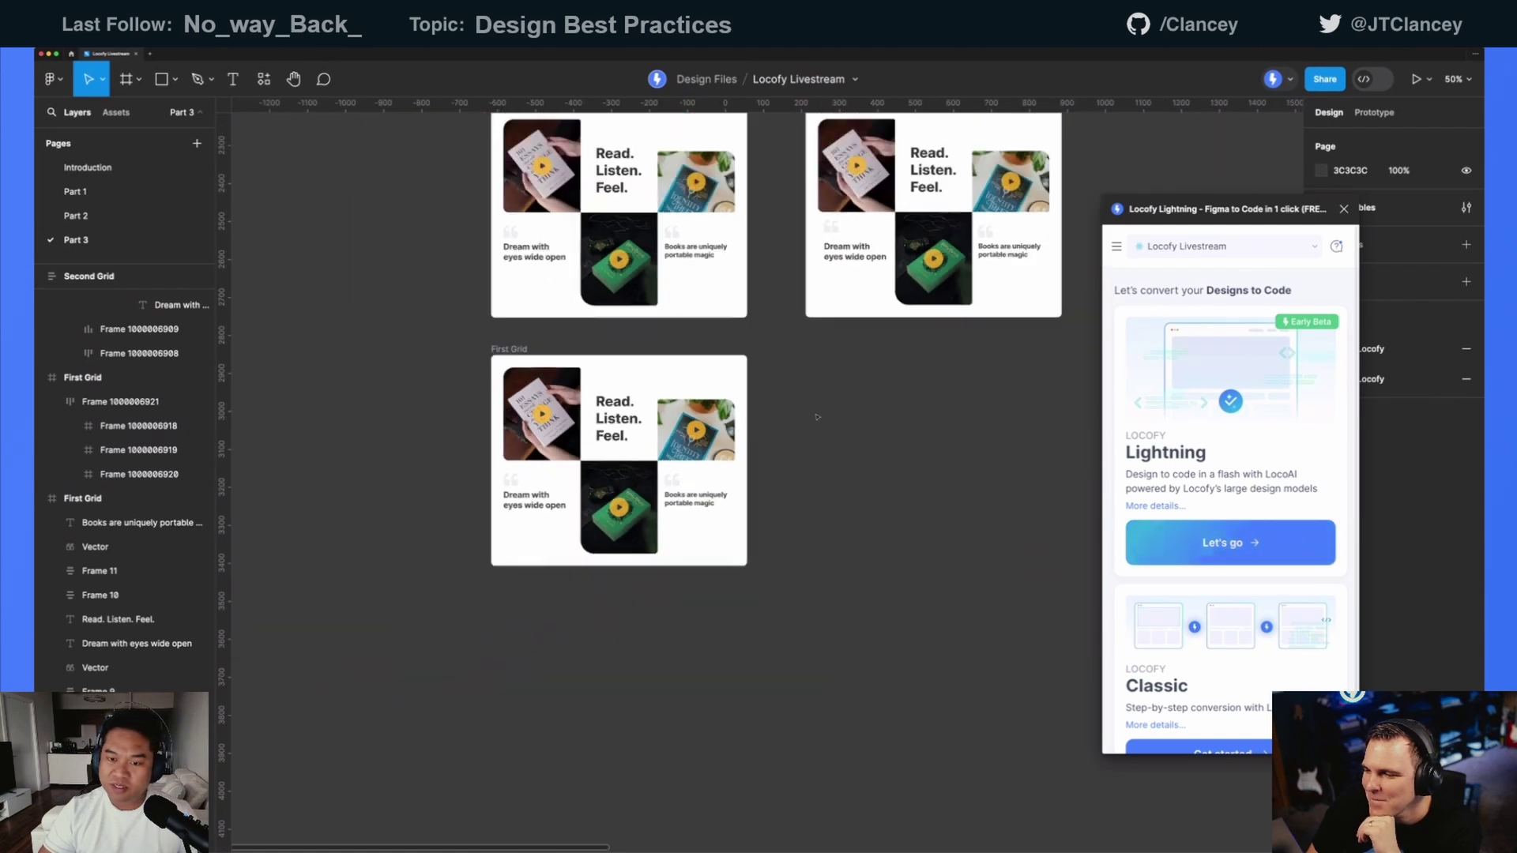
pyautogui.hscroll(3, 861, 408)
pyautogui.hscroll(2, 930, 419)
pyautogui.scroll(-3, 931, 420)
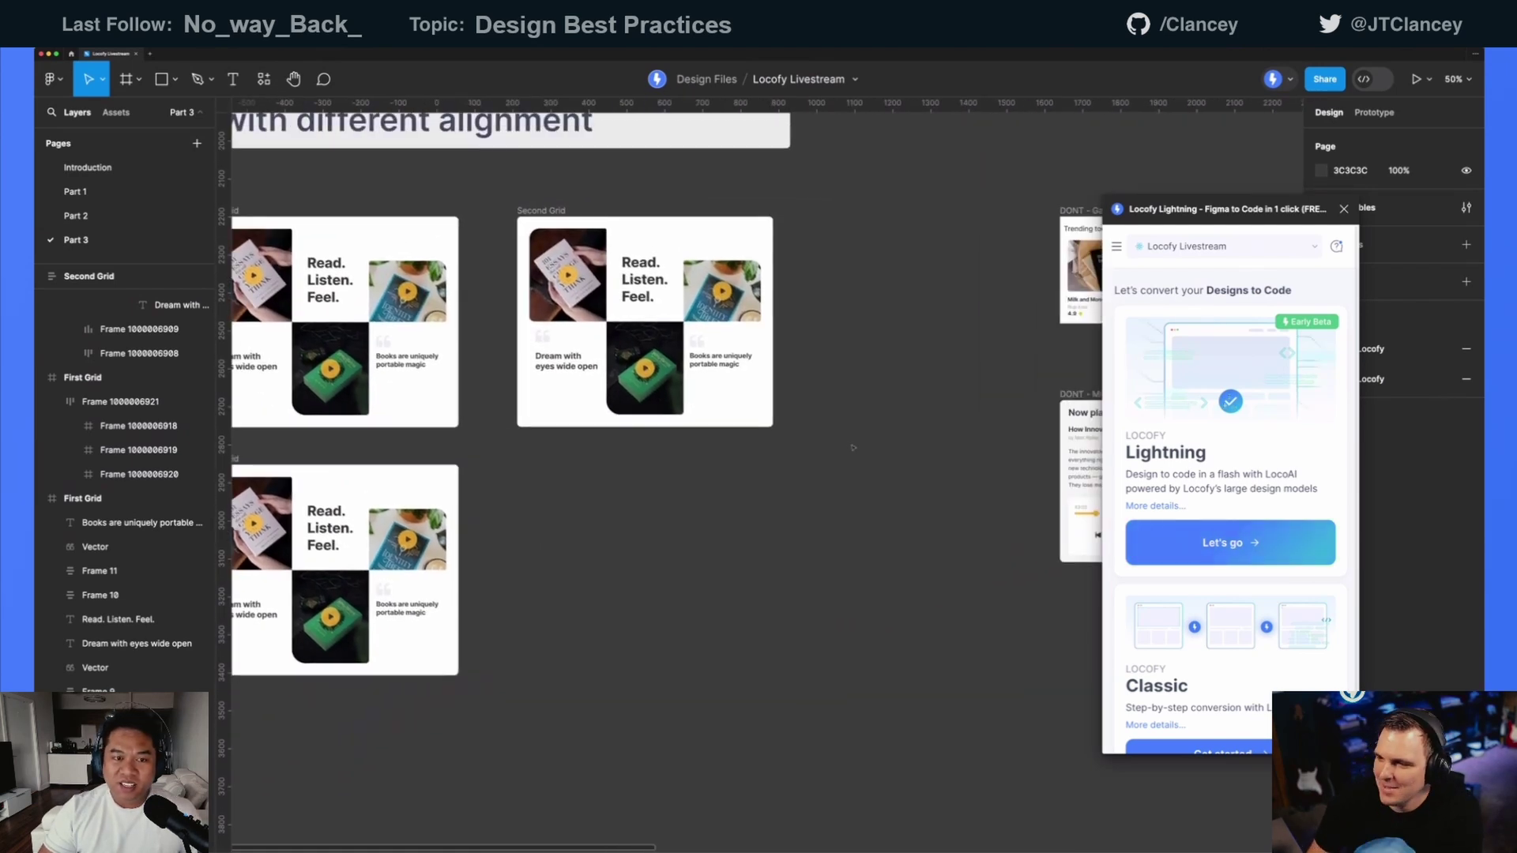
pyautogui.scroll(3, 869, 435)
pyautogui.hscroll(2, 825, 454)
pyautogui.scroll(-1, 766, 396)
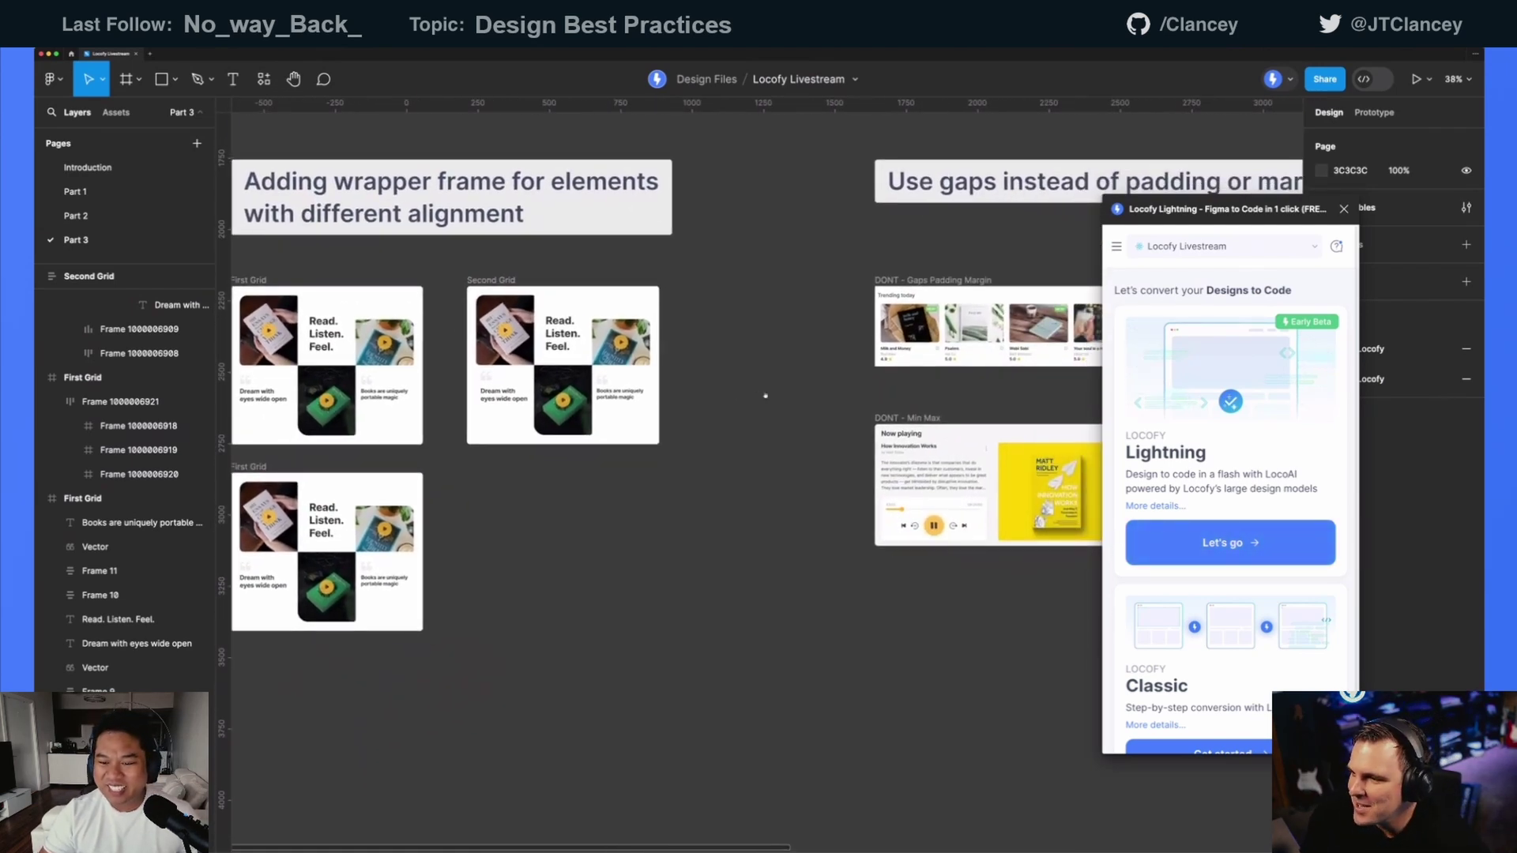
pyautogui.hscroll(10, 765, 397)
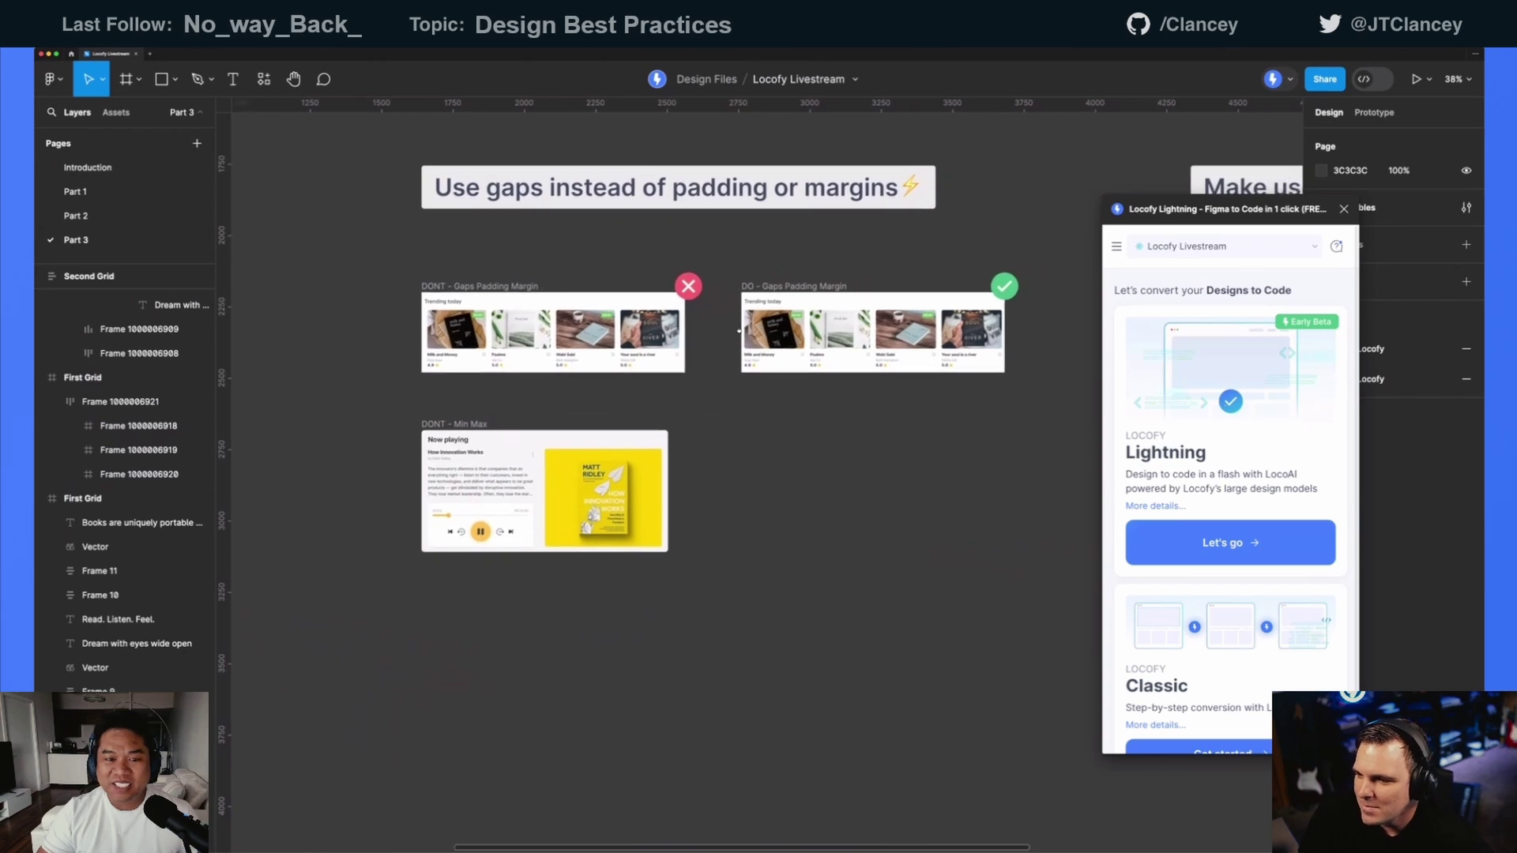
# - Move the DONT - Min Max frame further down to free space beneath the DONT - Gaps Padding Margin frame
pyautogui.hscroll(1, 739, 331)
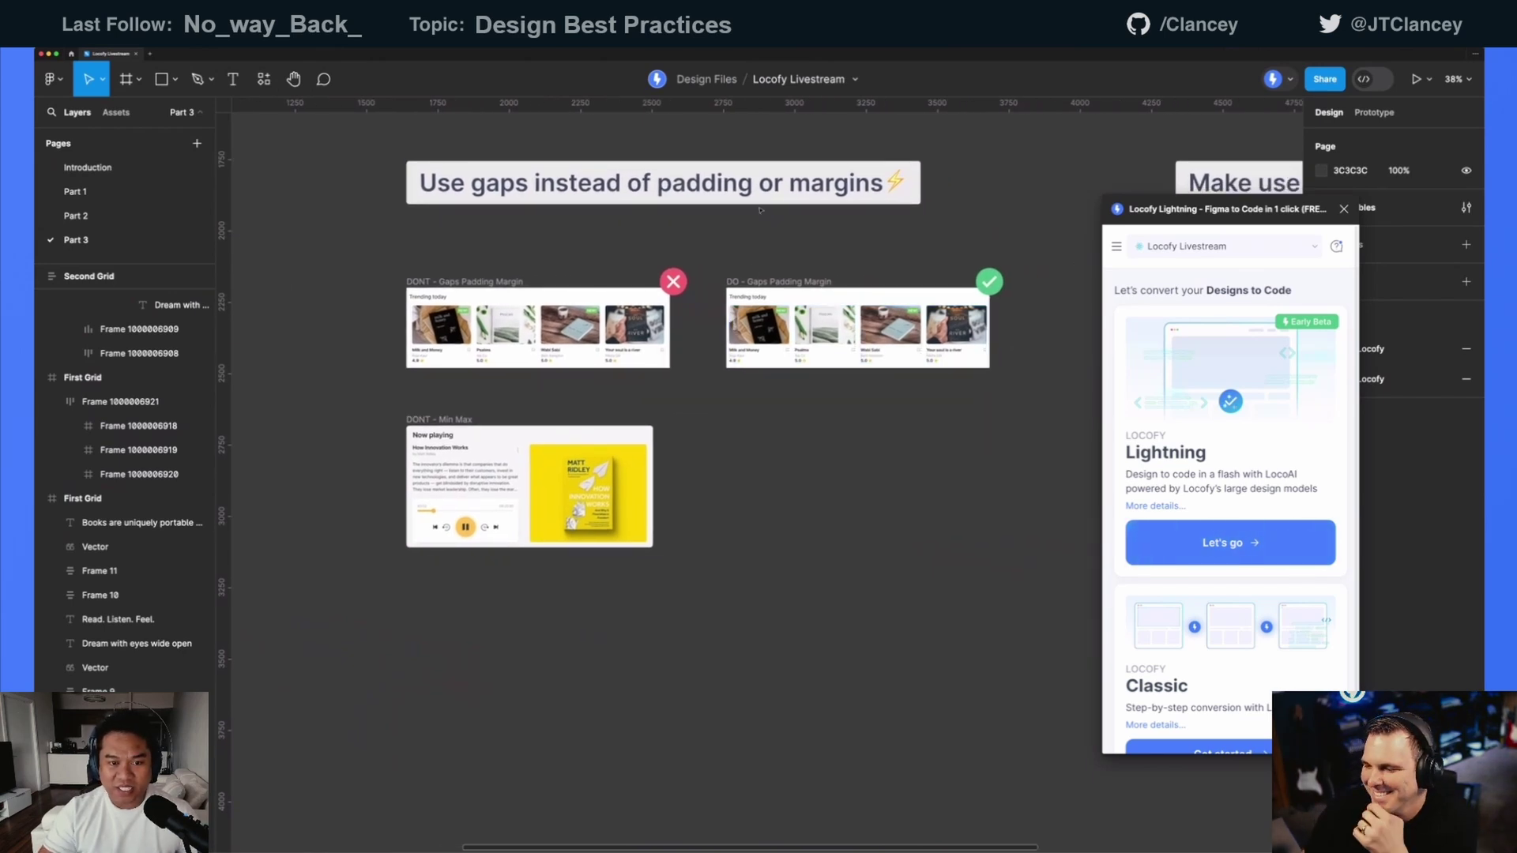
pyautogui.scroll(2, 750, 260)
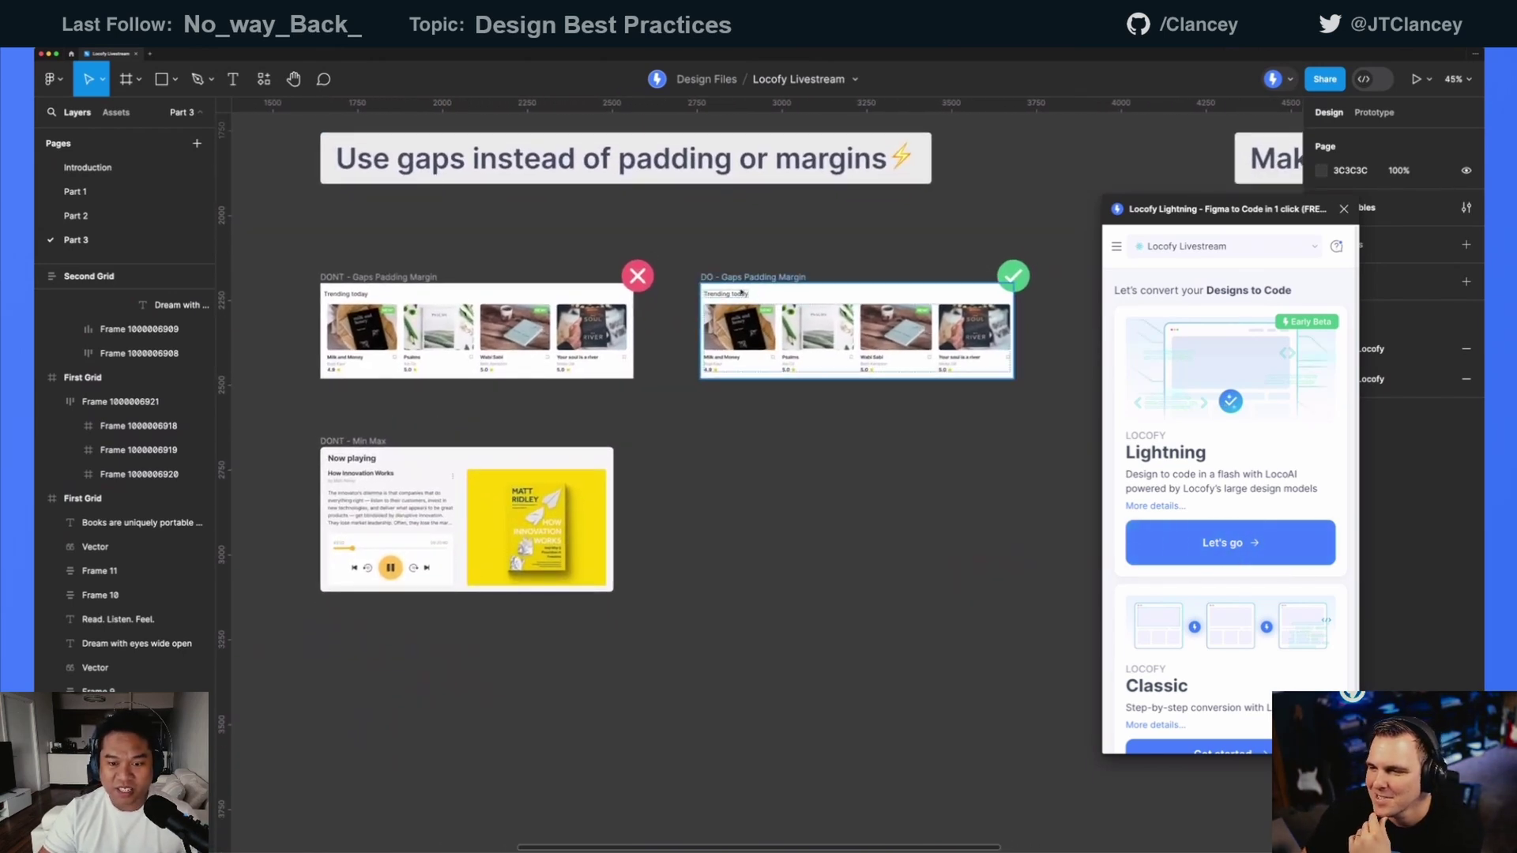
pyautogui.click(776, 282)
pyautogui.moveTo(363, 447); pyautogui.dragTo(363, 612)
pyautogui.scroll(2, 605, 252)
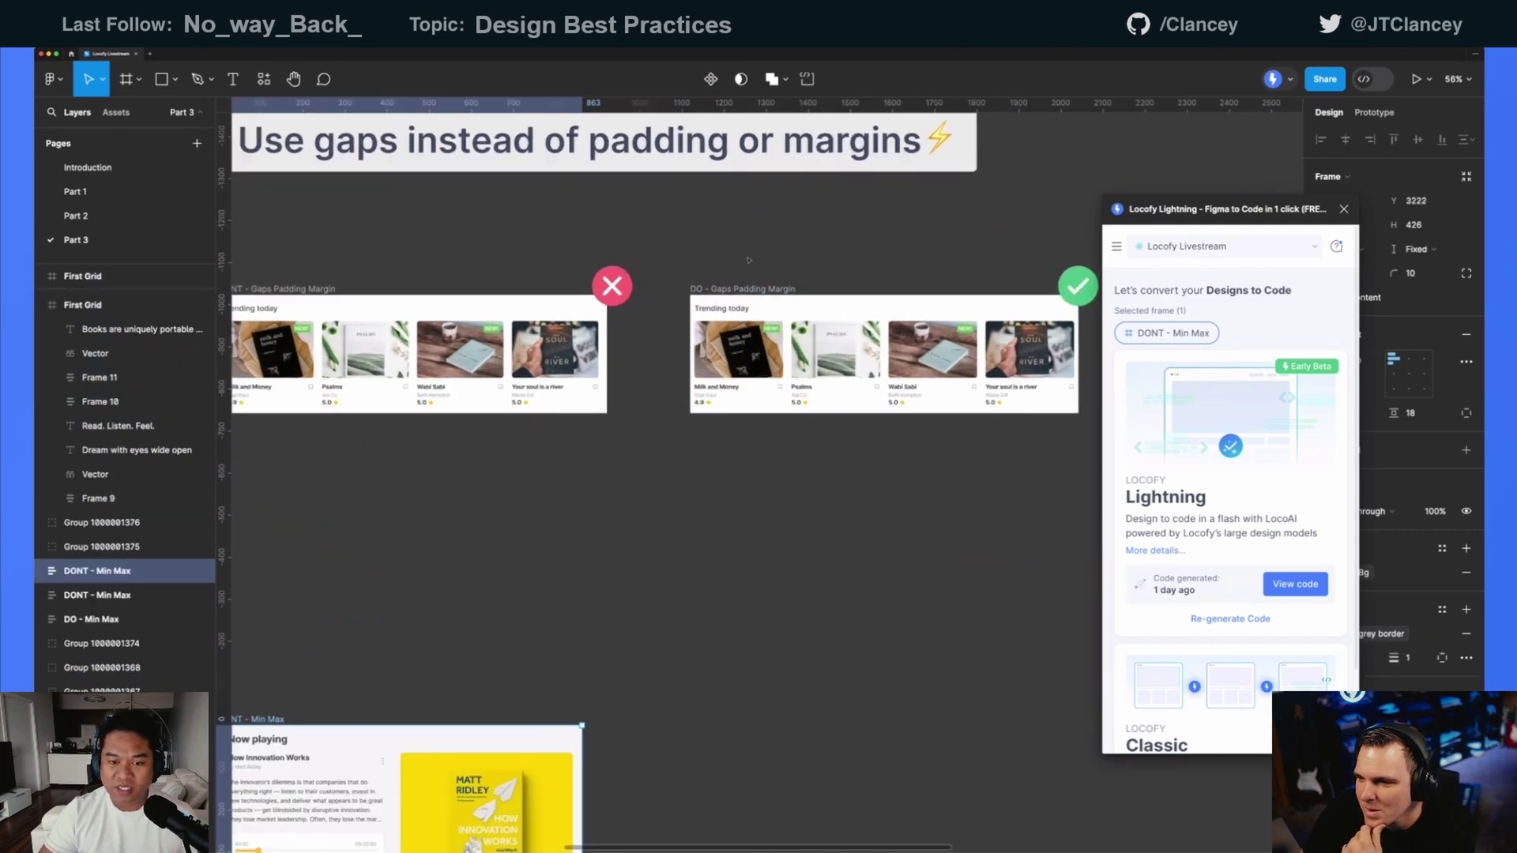
pyautogui.scroll(2, 436, 261)
# - Place the DO - Gaps Padding Margin frame and its green check badge directly beneath the DONT - Gaps Padding Margin frame
pyautogui.click(436, 261)
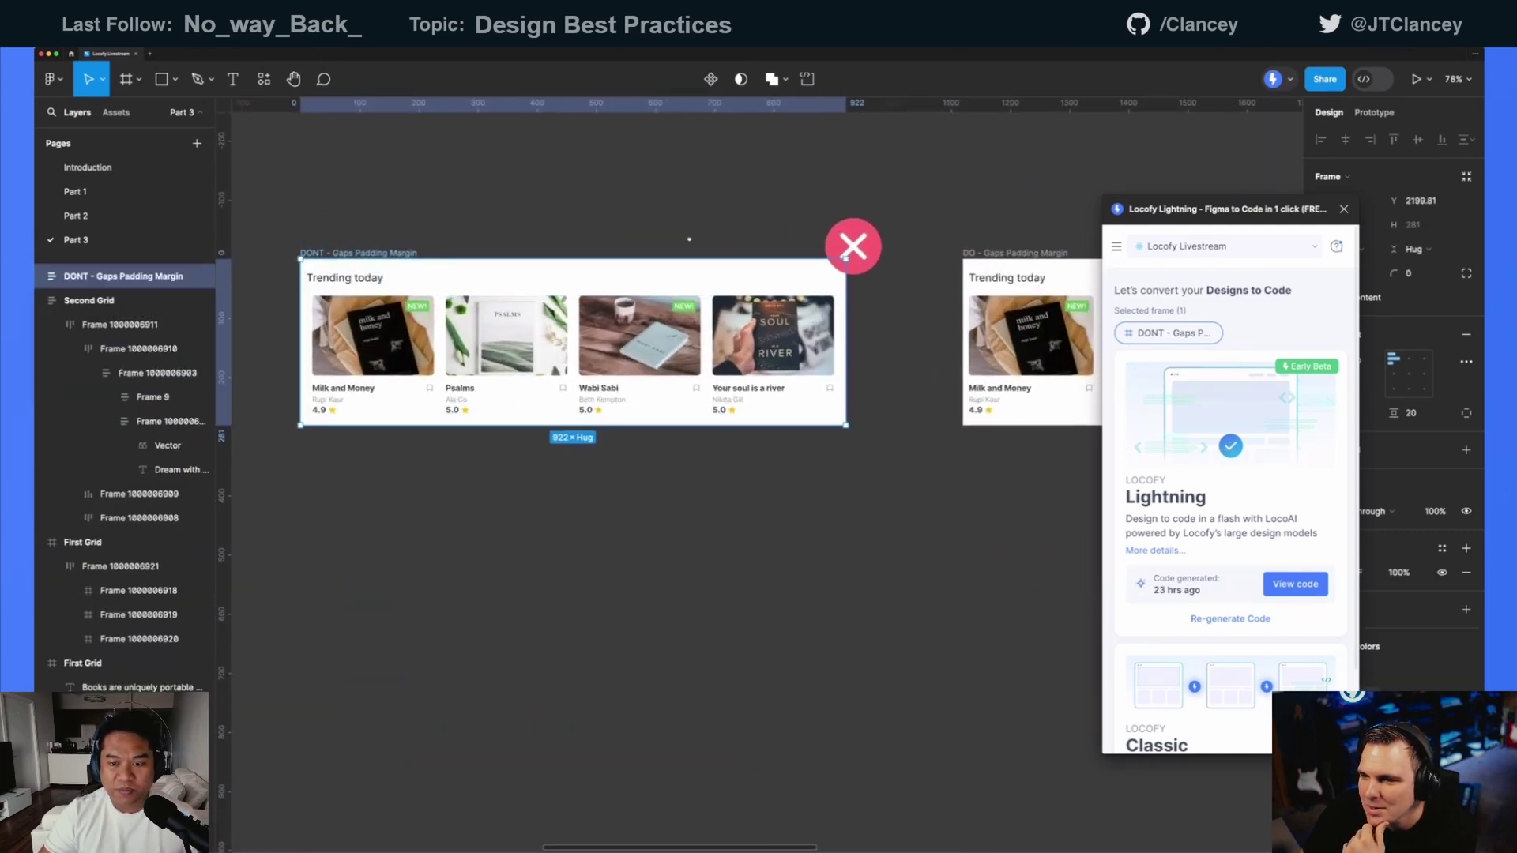
pyautogui.hscroll(3, 773, 278)
pyautogui.scroll(-5, 773, 279)
pyautogui.hscroll(2, 824, 369)
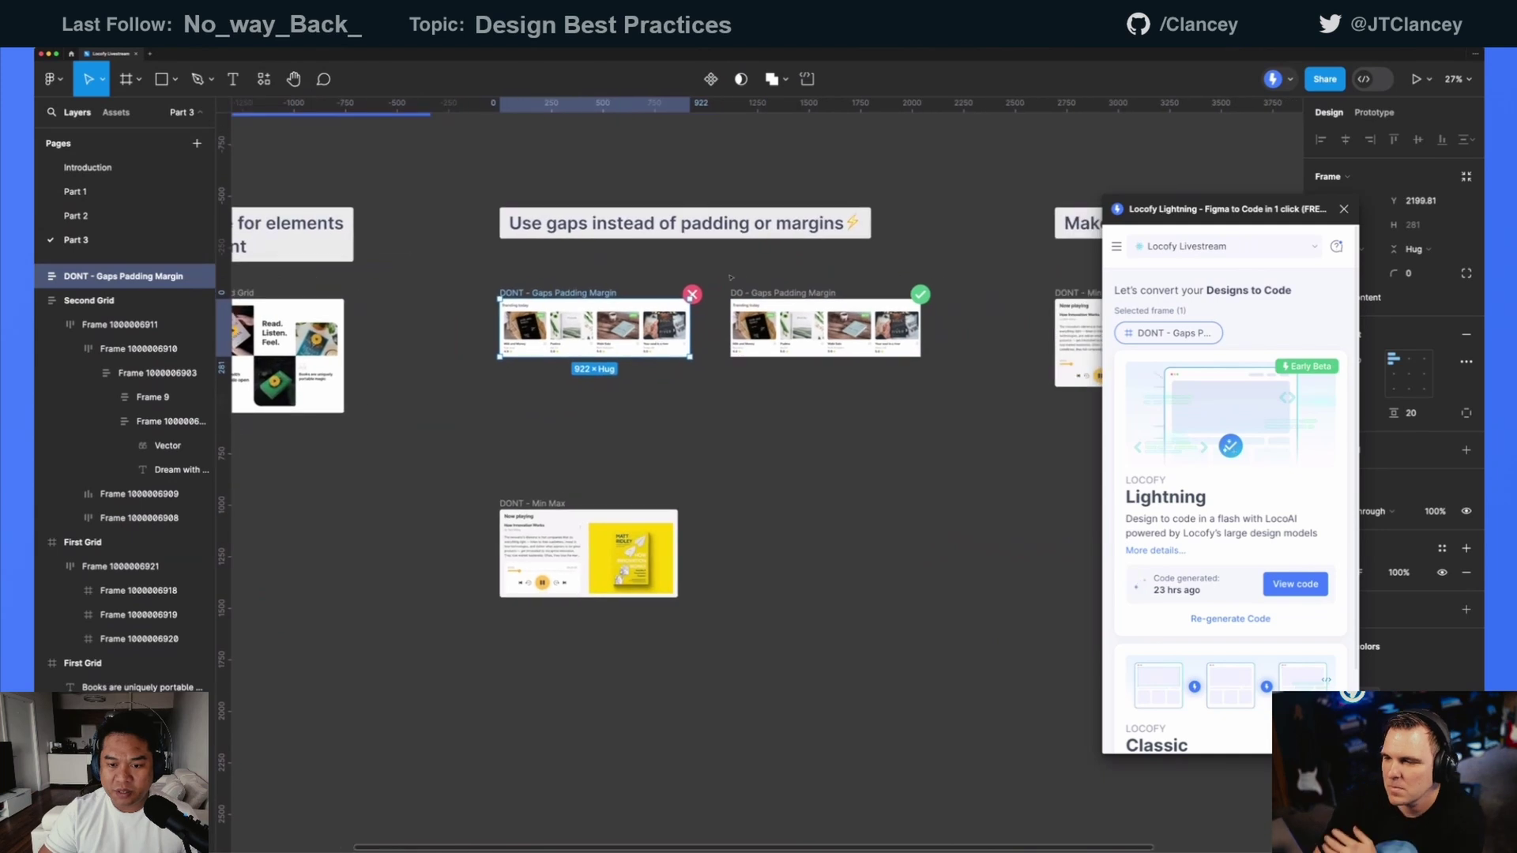
pyautogui.click(824, 369)
pyautogui.moveTo(718, 275); pyautogui.dragTo(946, 404)
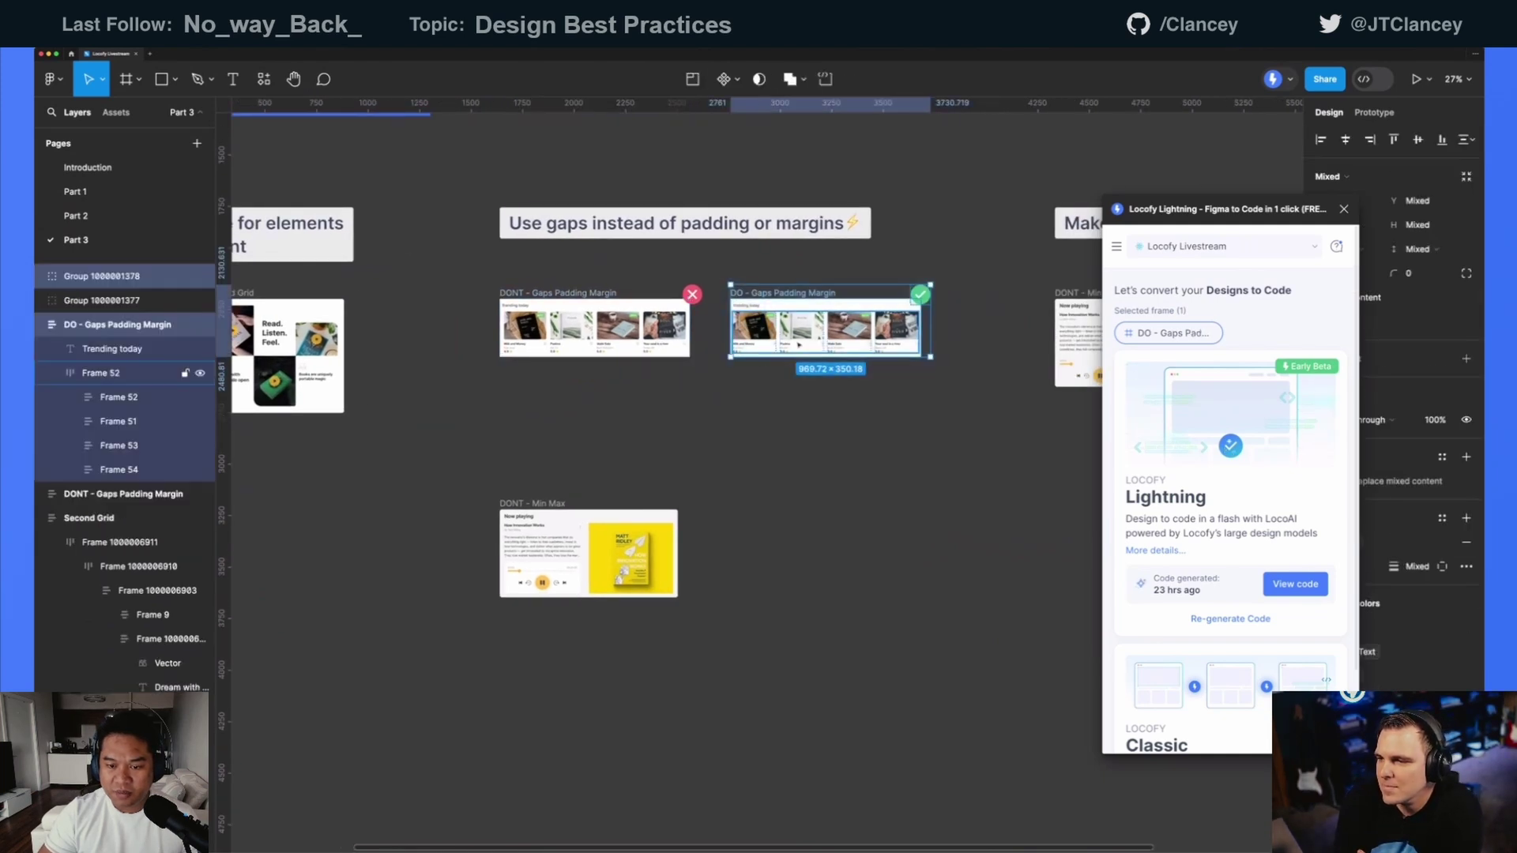
pyautogui.moveTo(825, 327); pyautogui.dragTo(595, 407)
pyautogui.scroll(6, 506, 305)
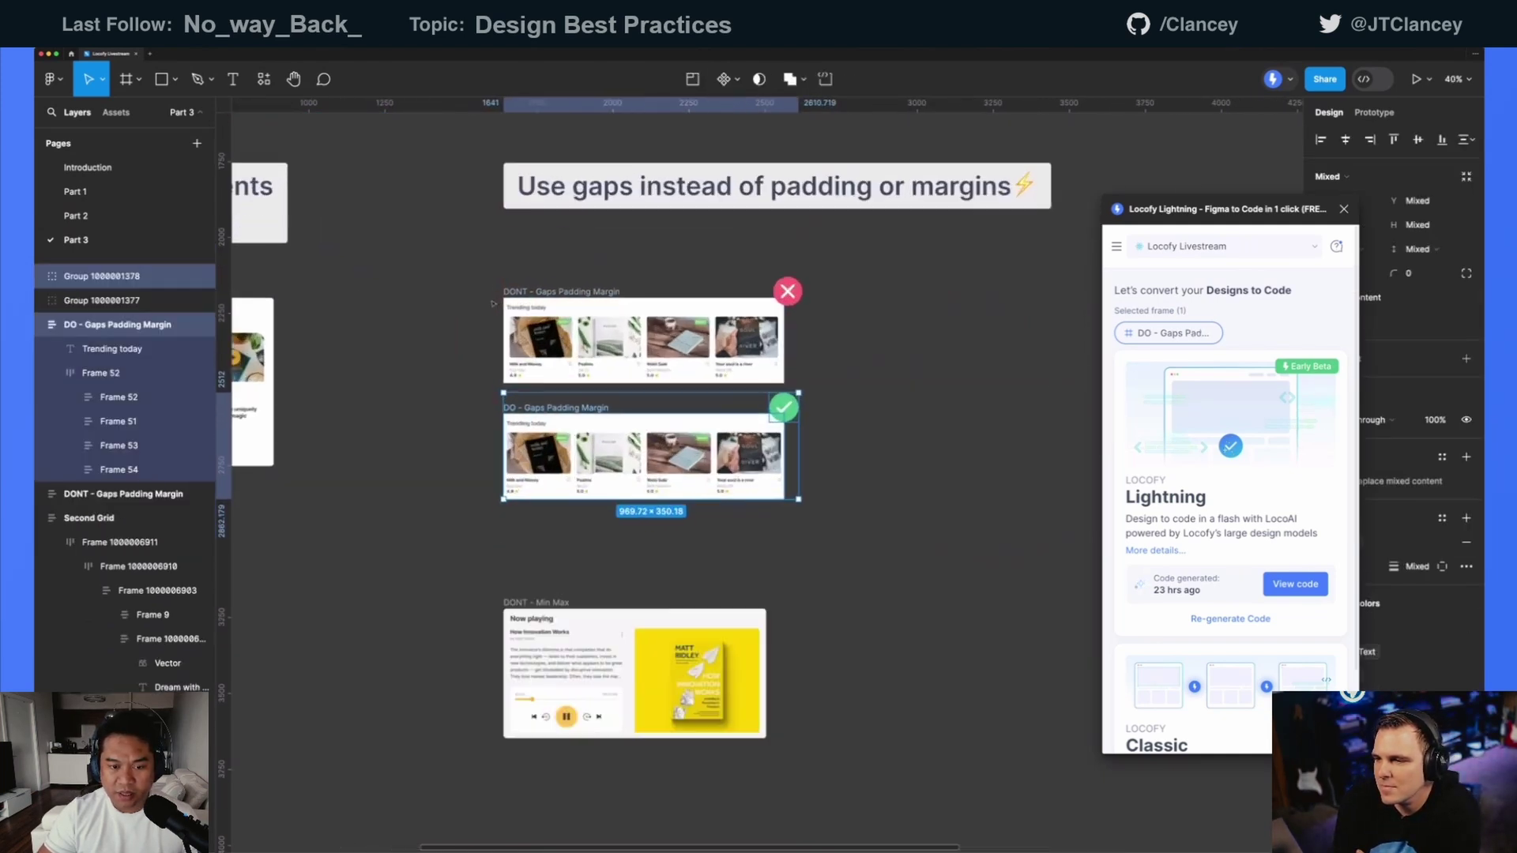
pyautogui.scroll(-3, 496, 187)
pyautogui.hscroll(3, 497, 187)
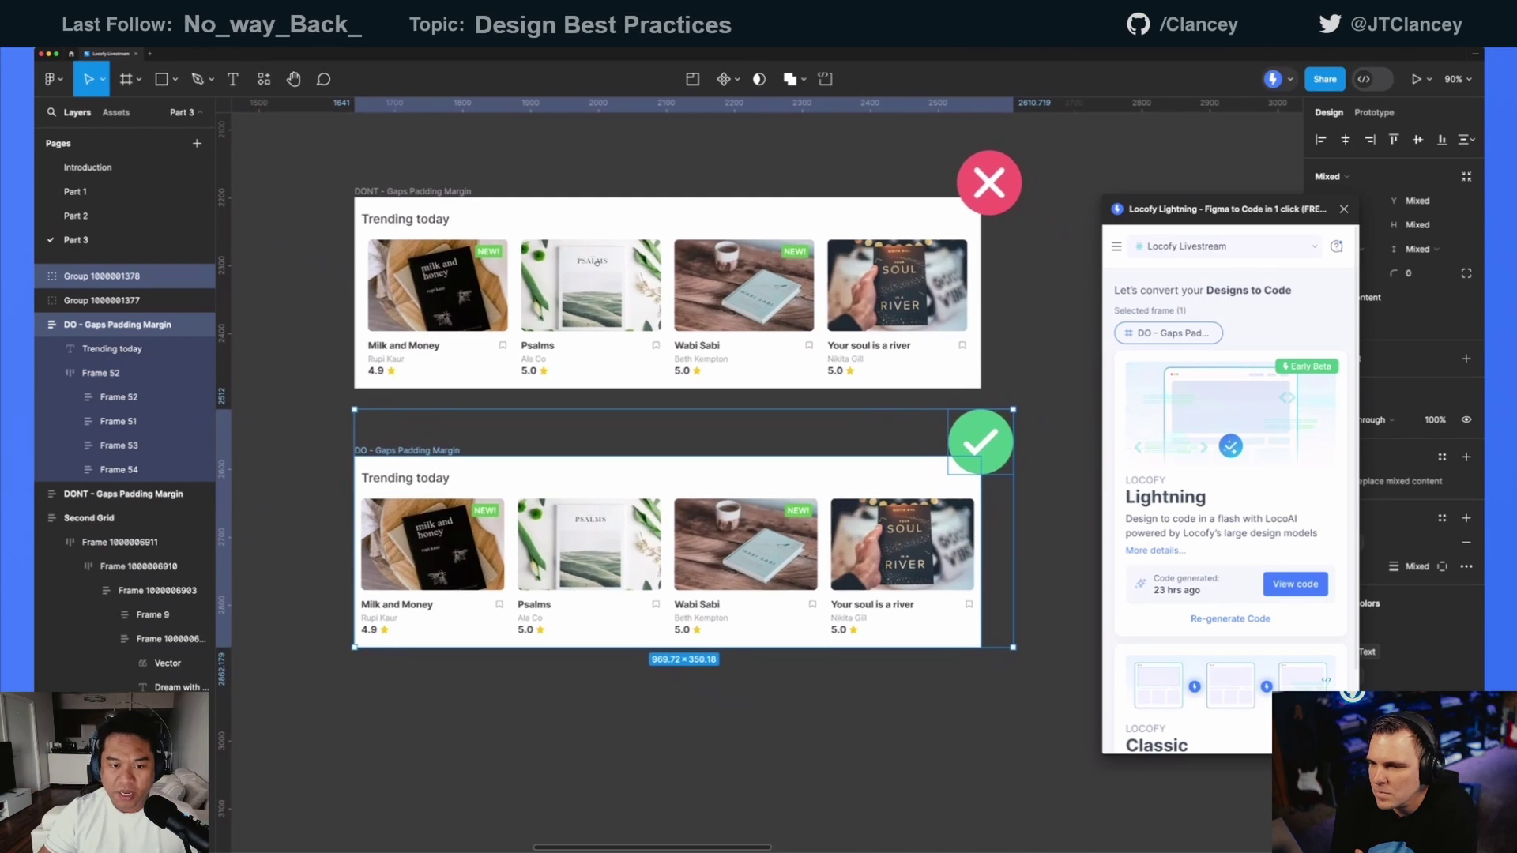
pyautogui.hscroll(-1, 497, 188)
# - Compare the DONT and DO frames, and inspect the DONT frame's heading wrapper, card row and individual cards
pyautogui.click(497, 187)
pyautogui.click(496, 190)
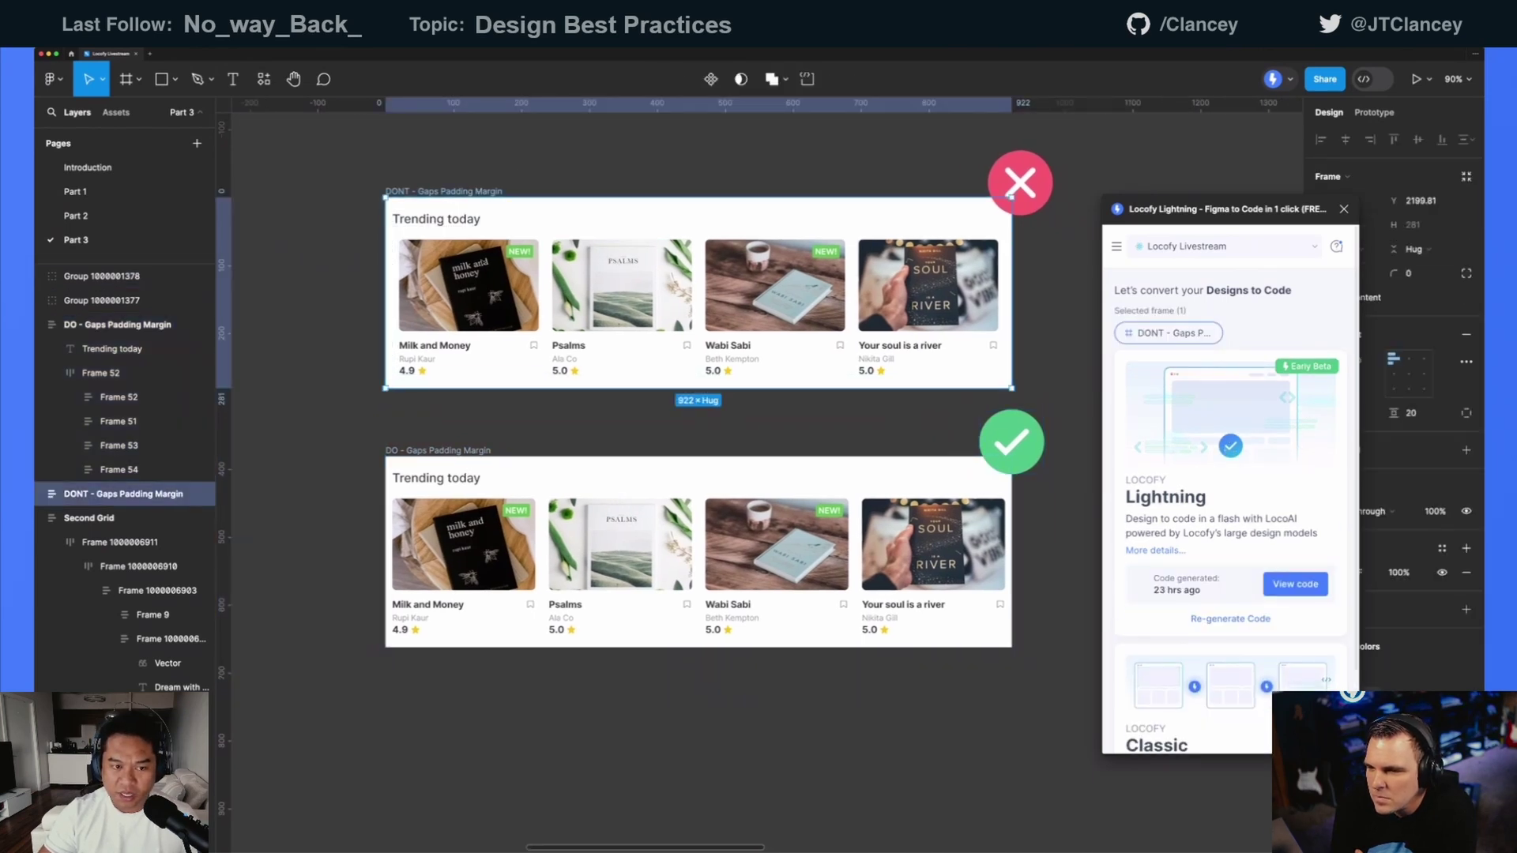
pyautogui.keyDown('shift'); pyautogui.click(436, 451); pyautogui.keyUp('shift')
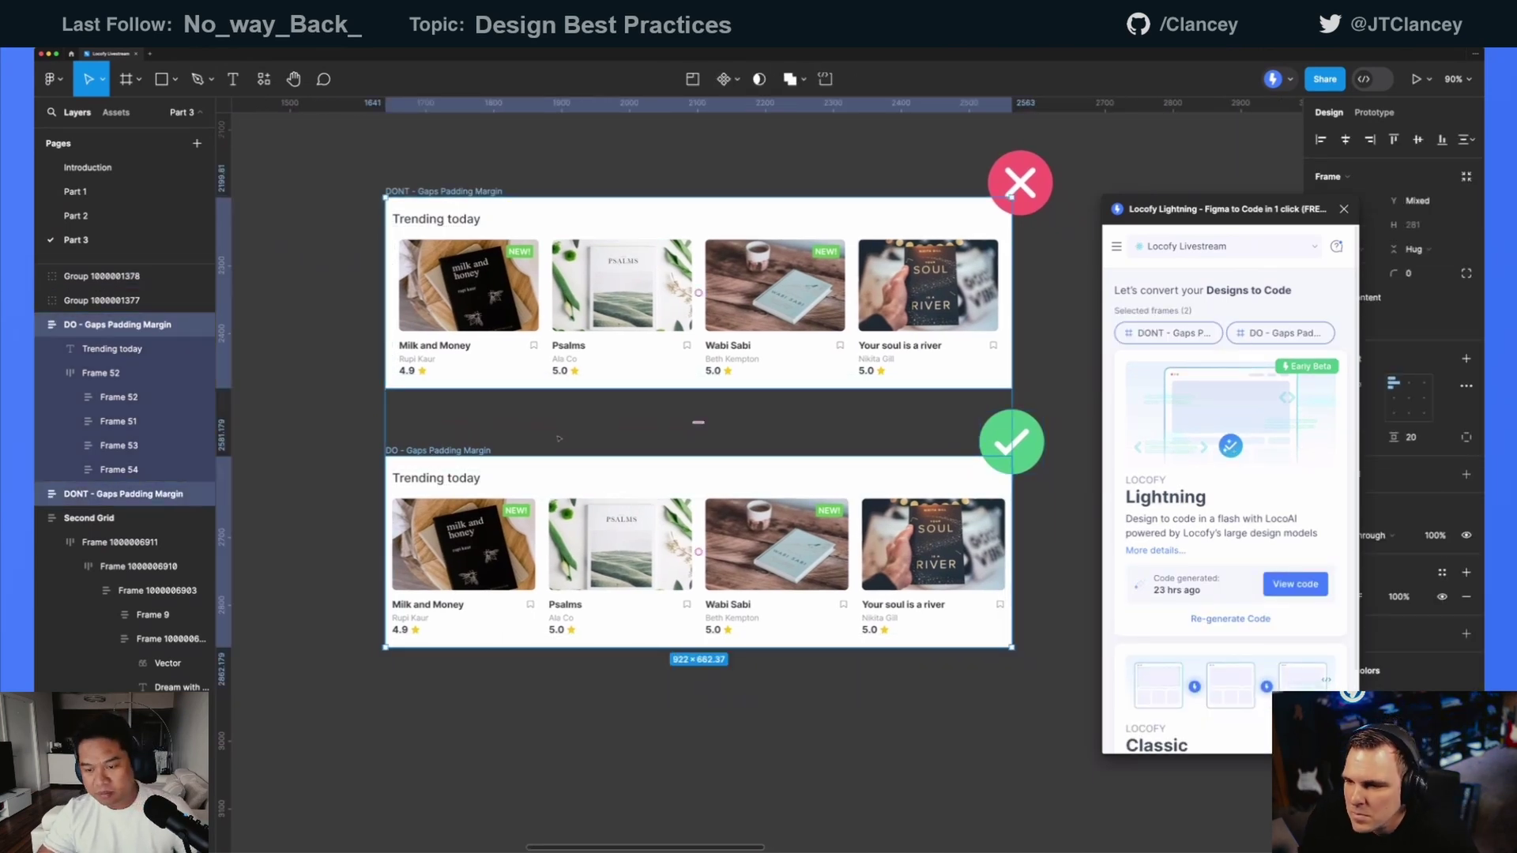
pyautogui.click(287, 425)
pyautogui.doubleClick(473, 304)
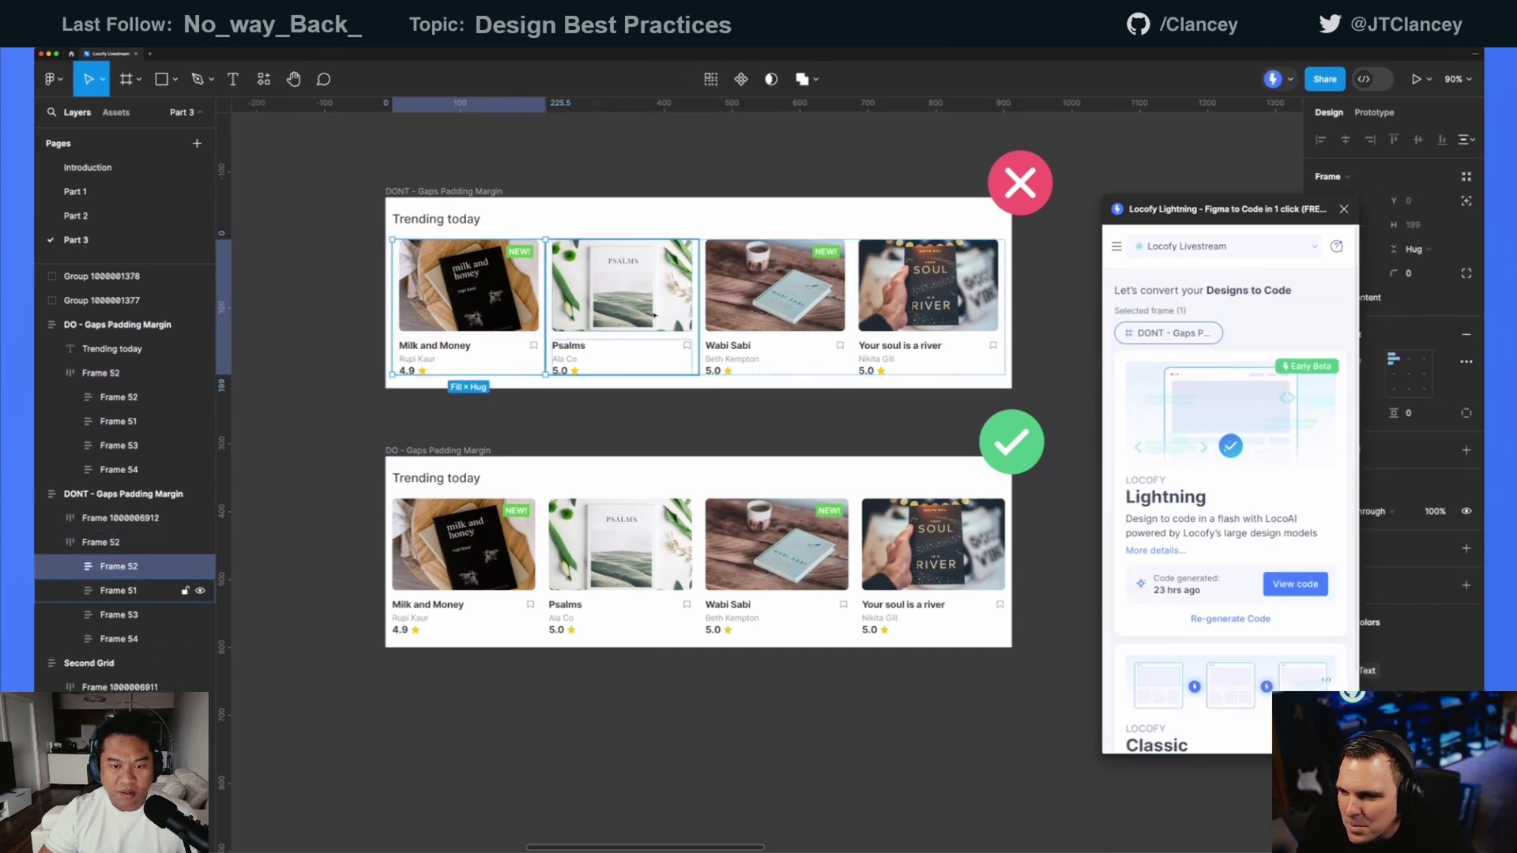
pyautogui.click(436, 219)
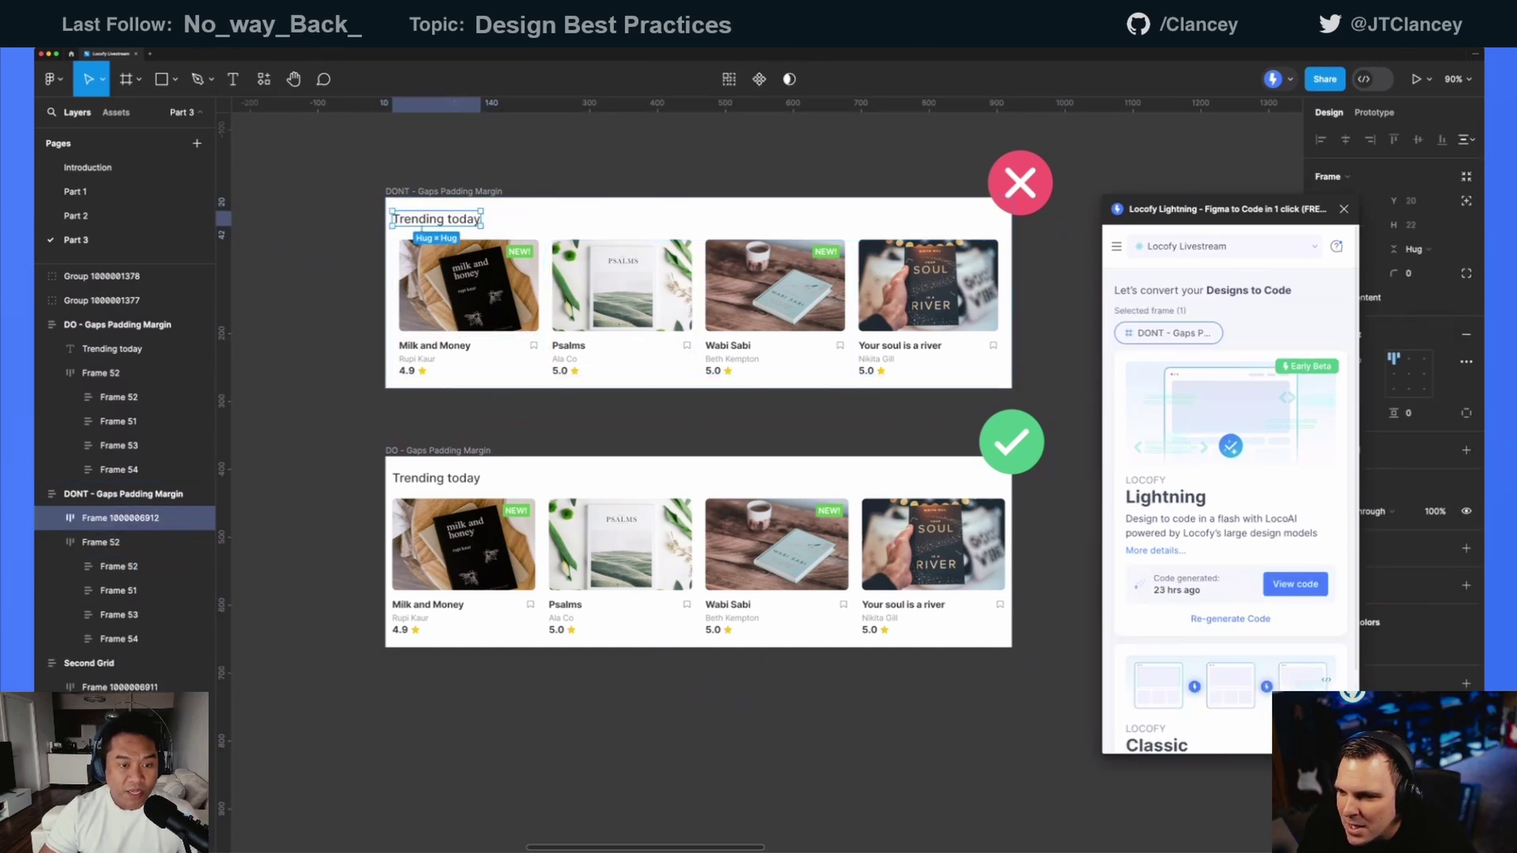
pyautogui.click(118, 542)
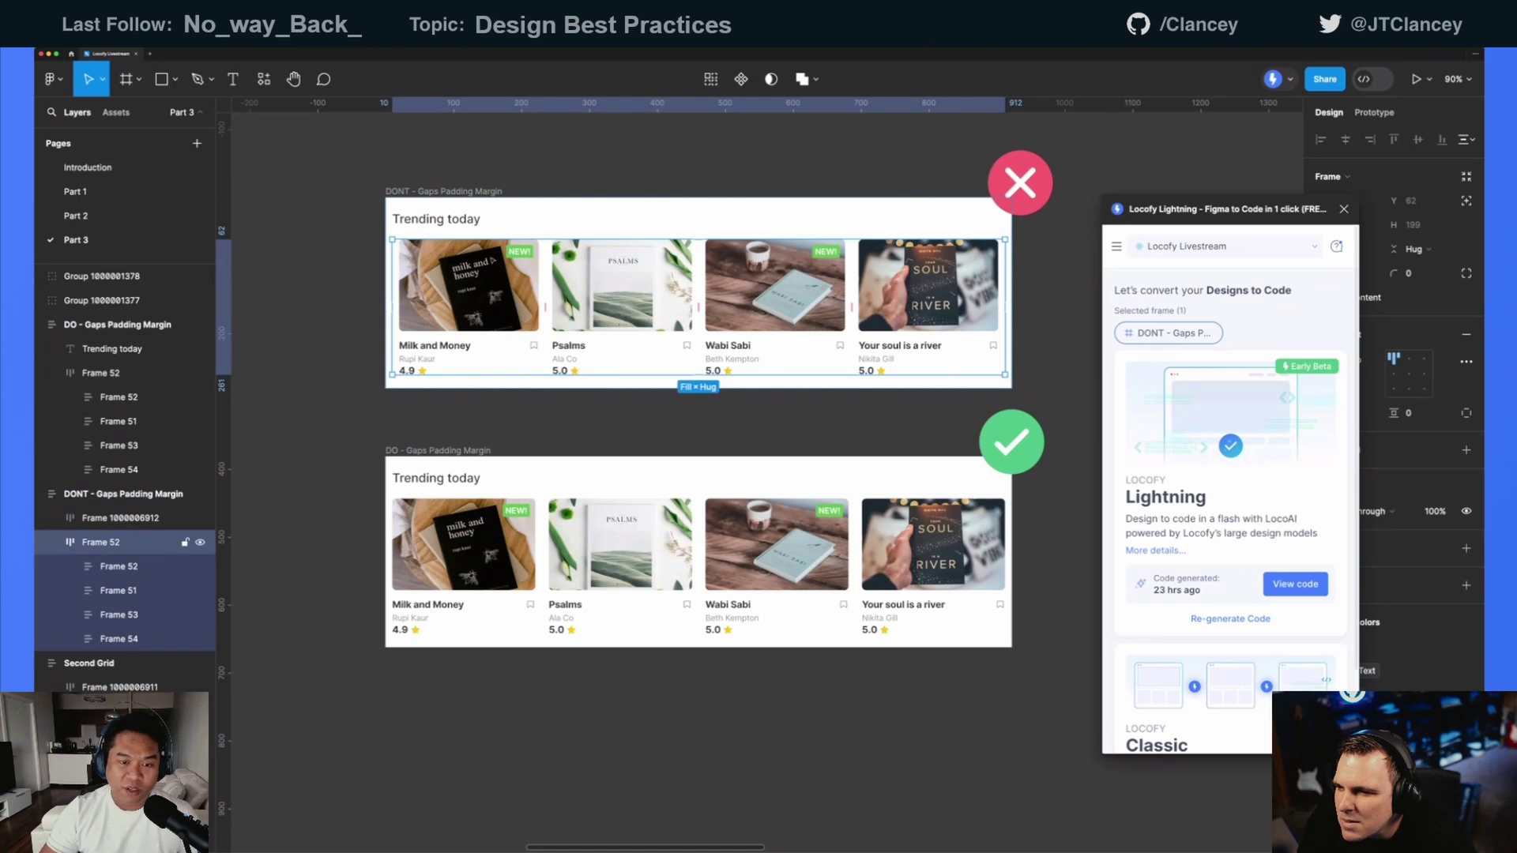
pyautogui.click(468, 284)
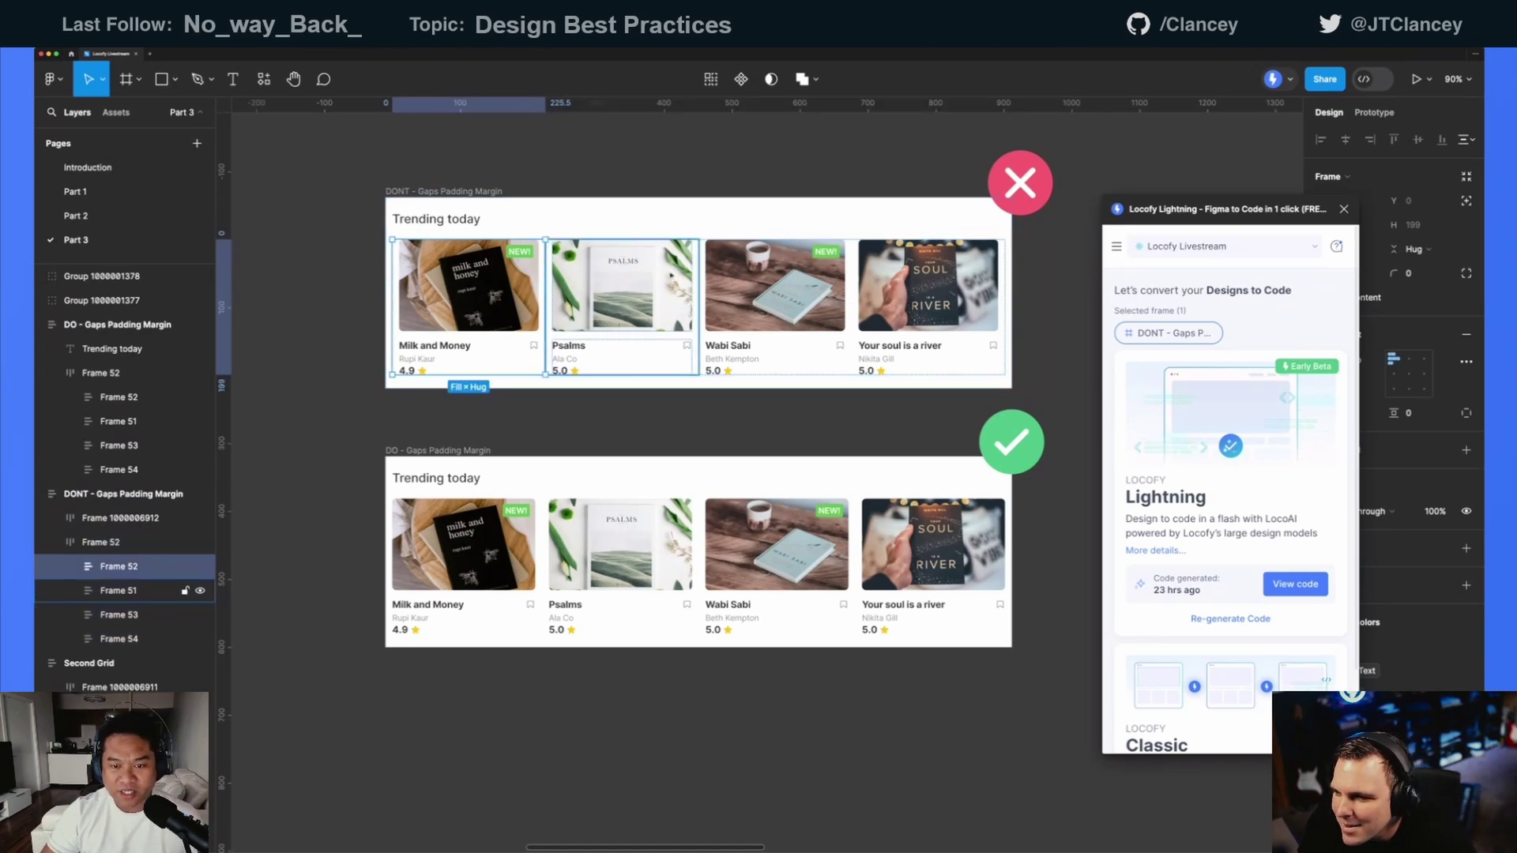
pyautogui.click(774, 285)
# - Try replacing the DONT frame's Trending today heading wrapper with a new frame that uses auto layout
pyautogui.click(455, 219)
pyautogui.rightClick(458, 213)
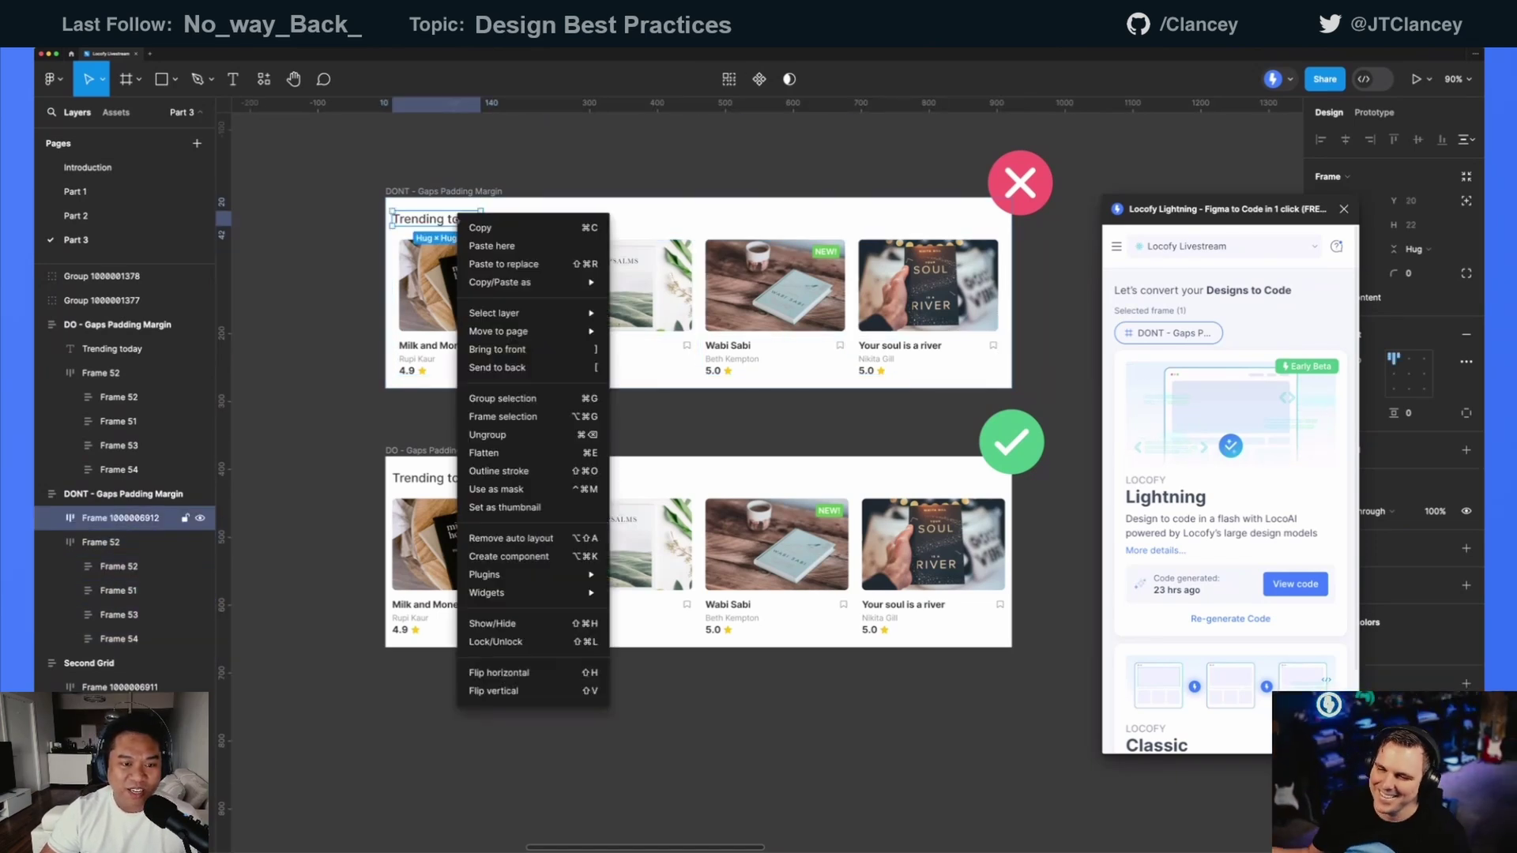
pyautogui.click(493, 412)
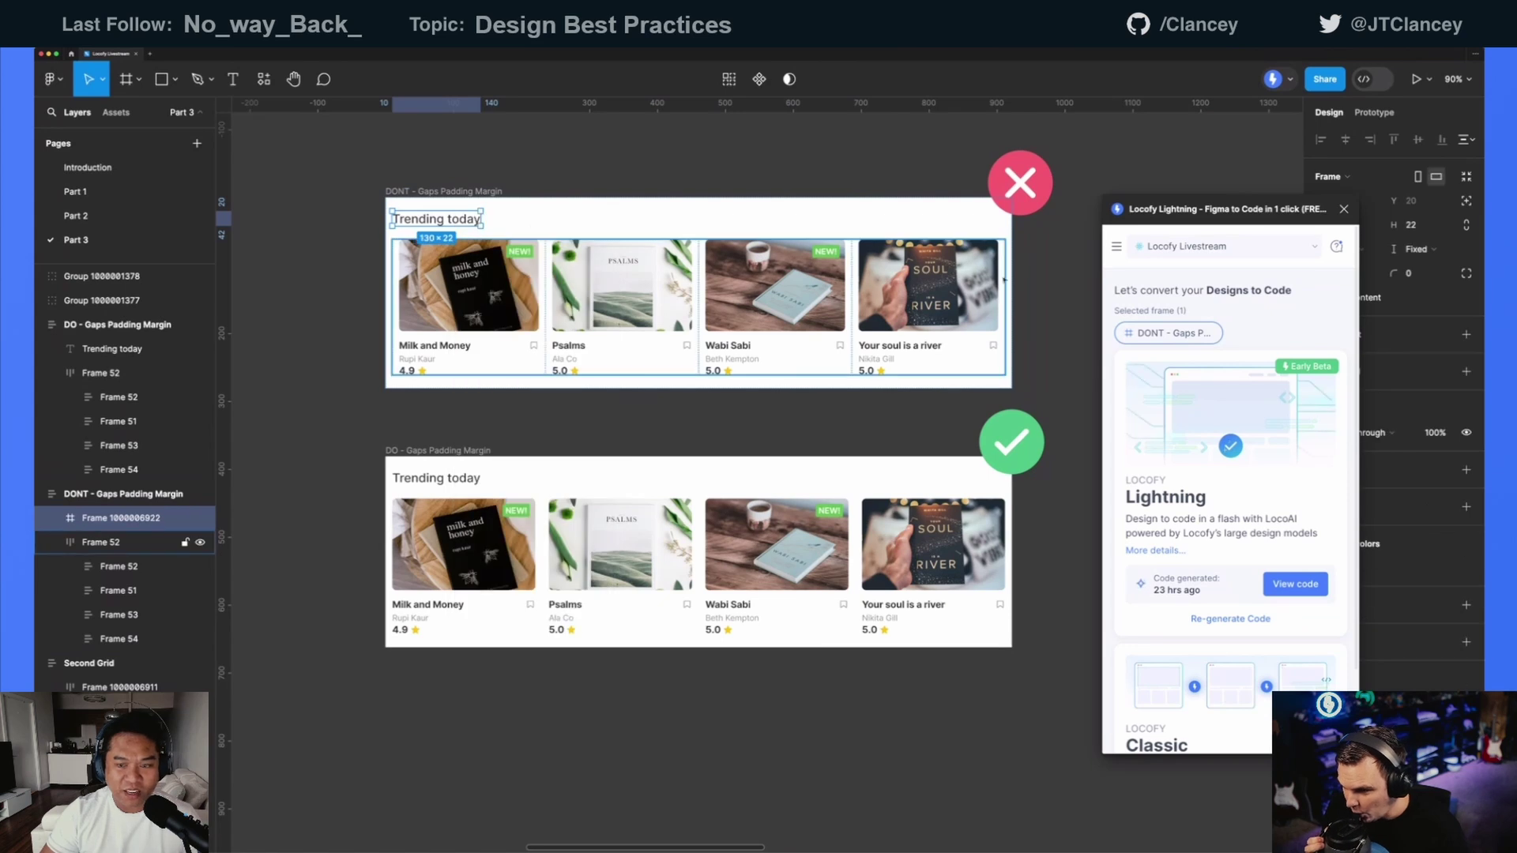
pyautogui.moveTo(1298, 223); pyautogui.dragTo(1234, 236)
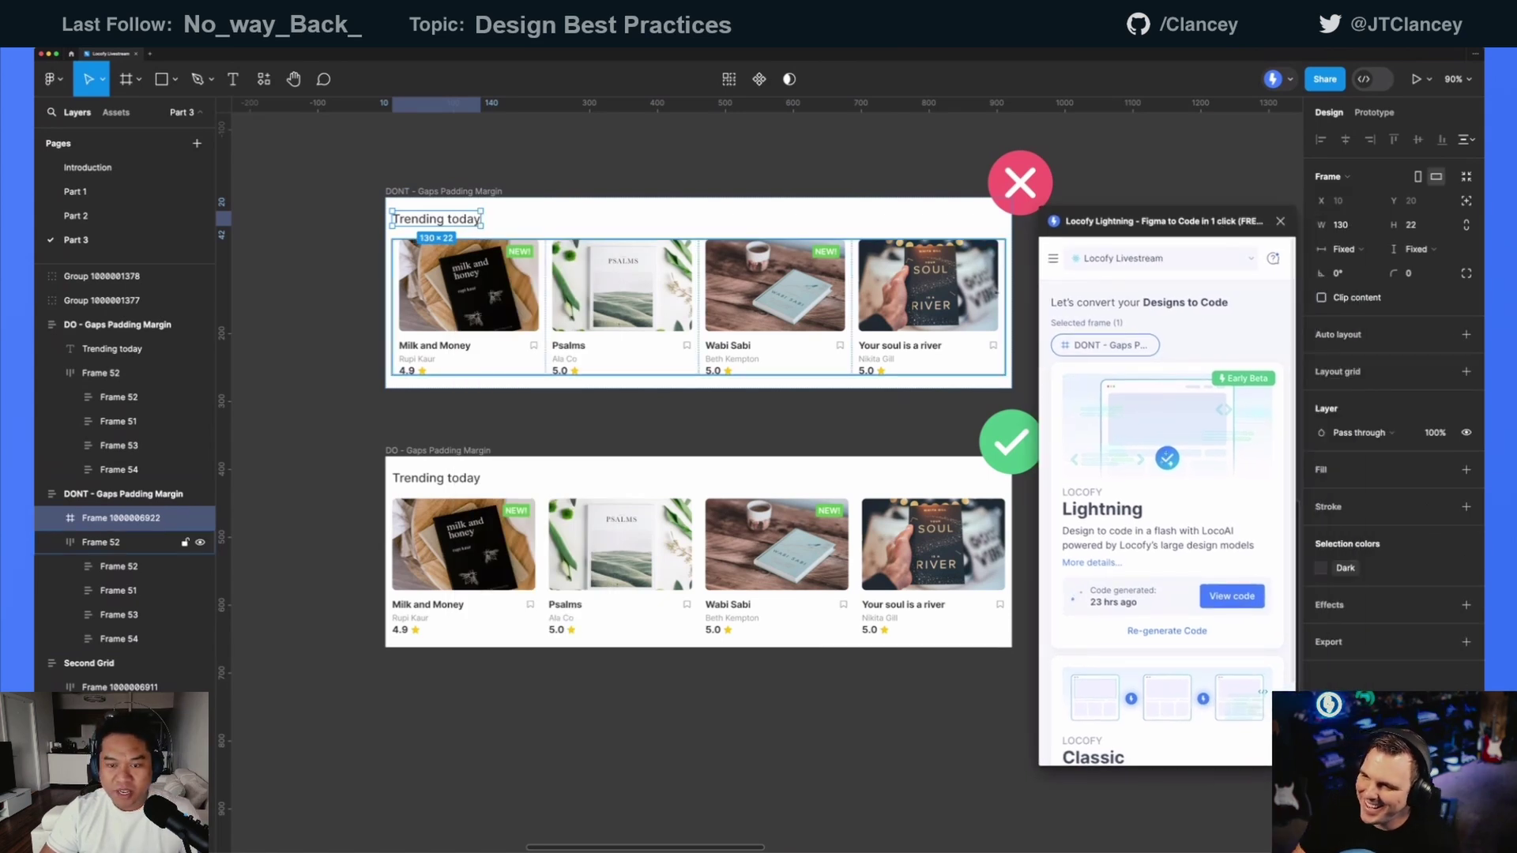
pyautogui.hotkey('shift', 'a')
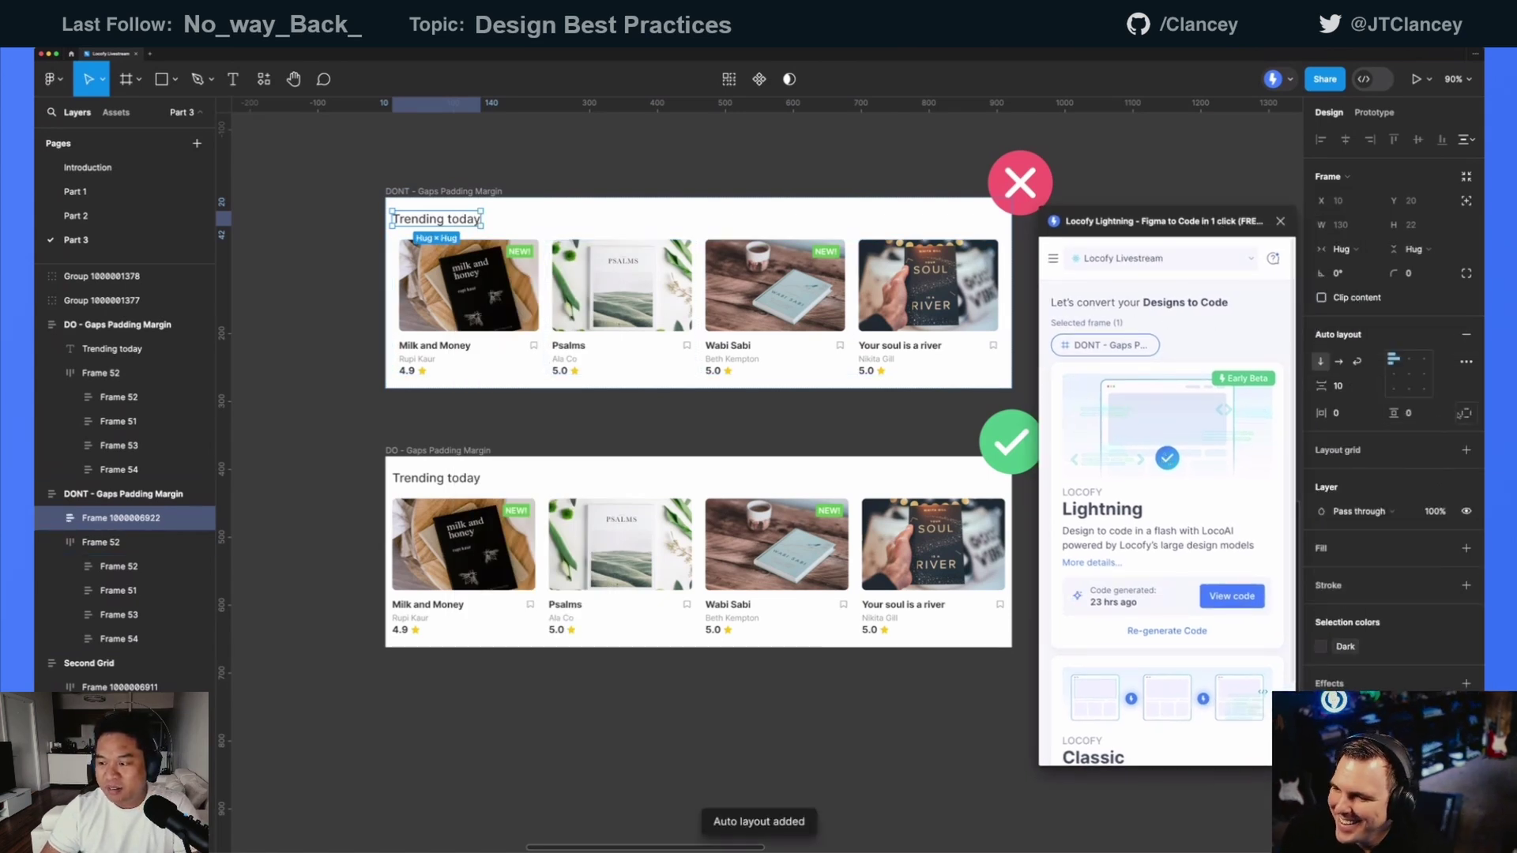
# - Split the heading frame's padding into individual sides and set its left padding to 10
pyautogui.click(1466, 413)
pyautogui.click(1345, 413)
pyautogui.press('Up')
pyautogui.press('Up')
pyautogui.press('Up')
pyautogui.press('Up')
pyautogui.press('Up')
pyautogui.press('Up')
pyautogui.press('Up')
pyautogui.press('Up')
pyautogui.press('Up')
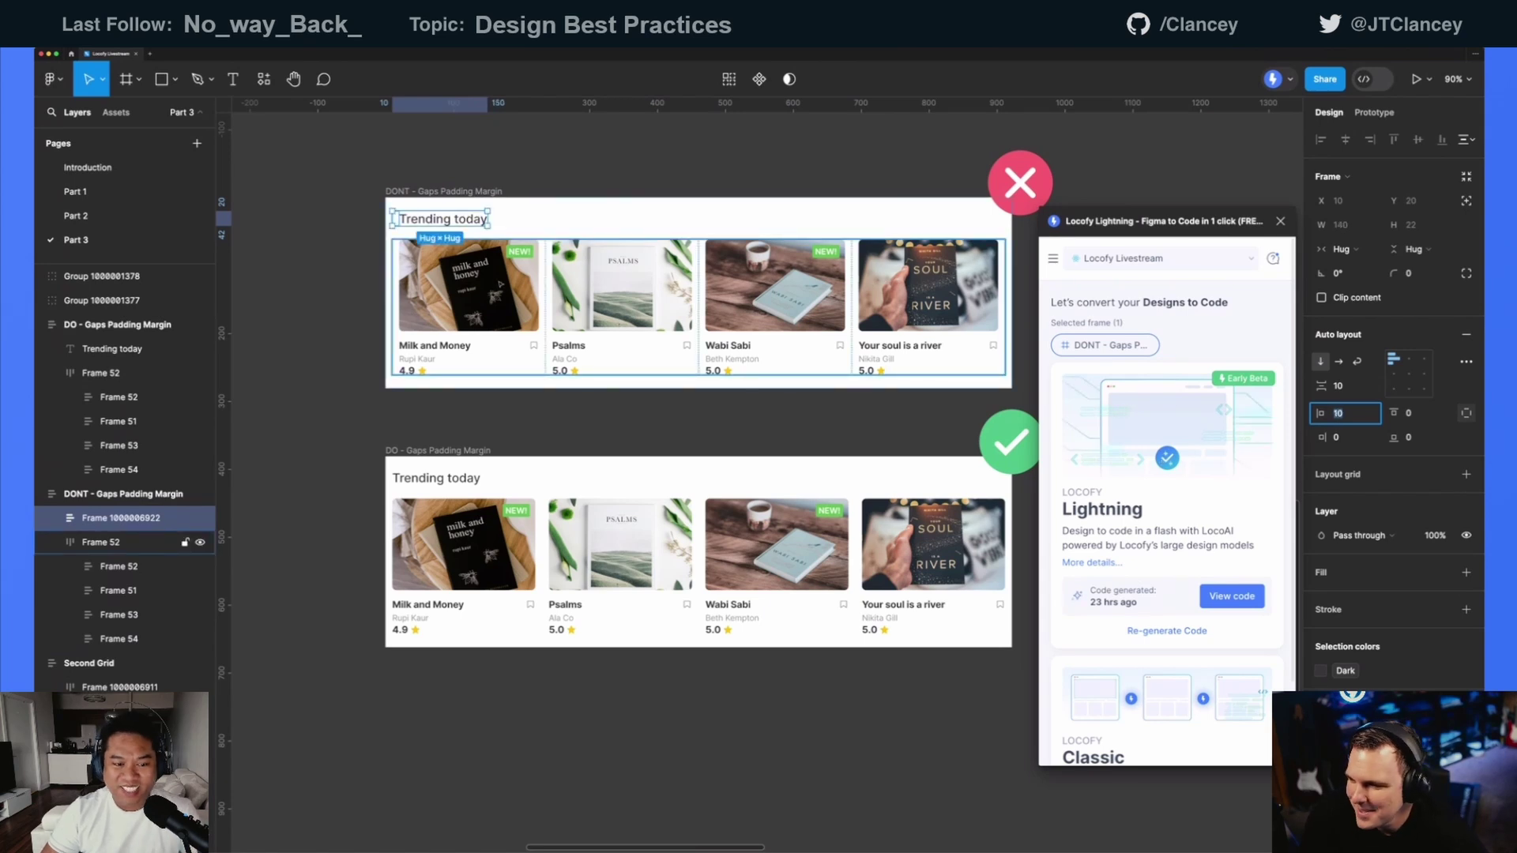
# - Undo the heading's left padding, auto layout and new frame, keeping its original wrapper frame selected
pyautogui.press('super+z')
pyautogui.press('super+z')
pyautogui.press('super+z')
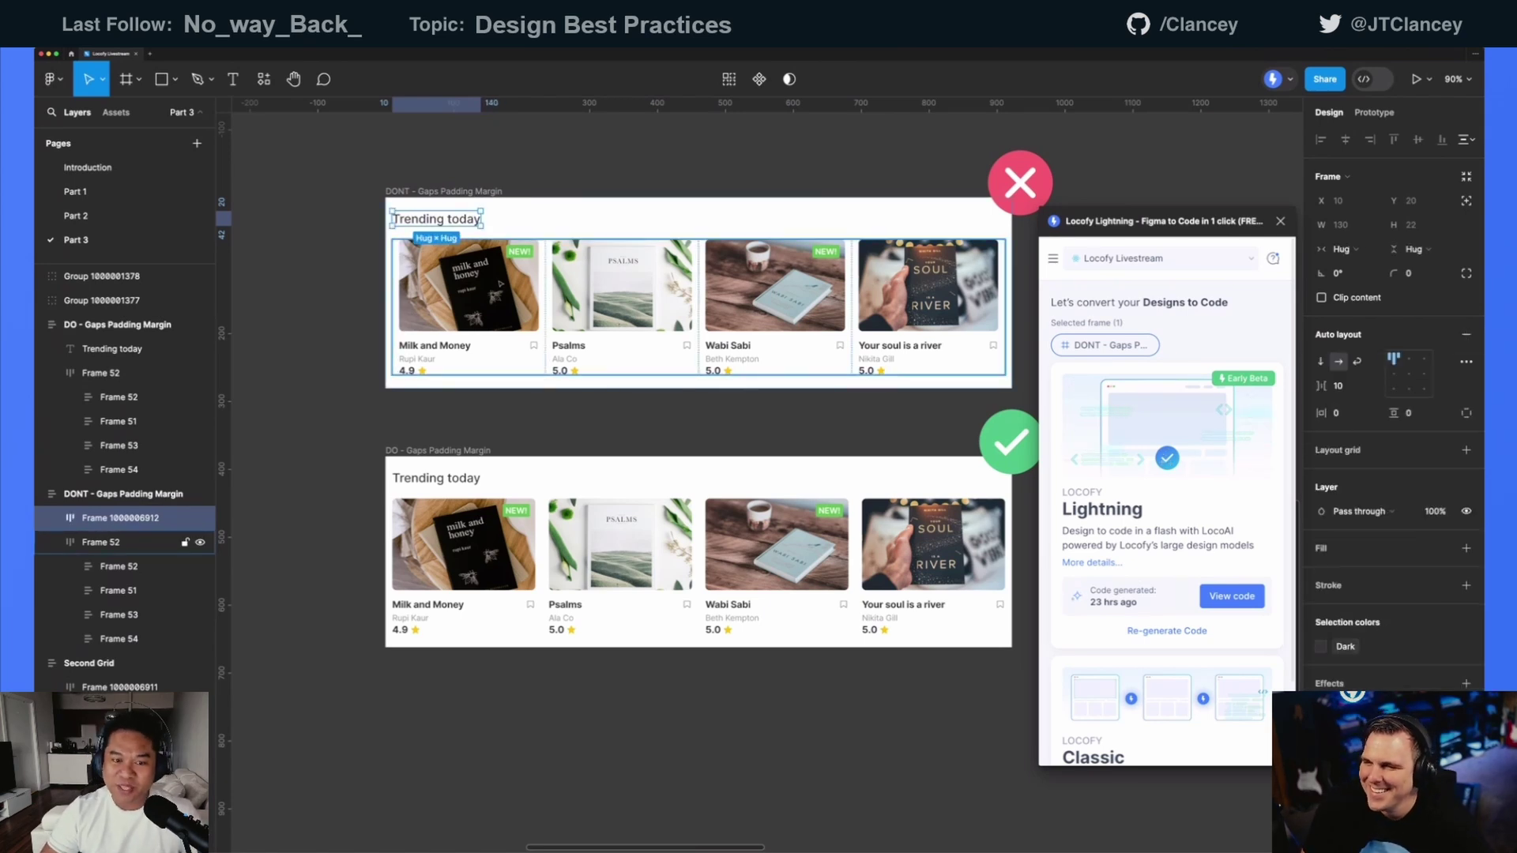
pyautogui.press('super+z')
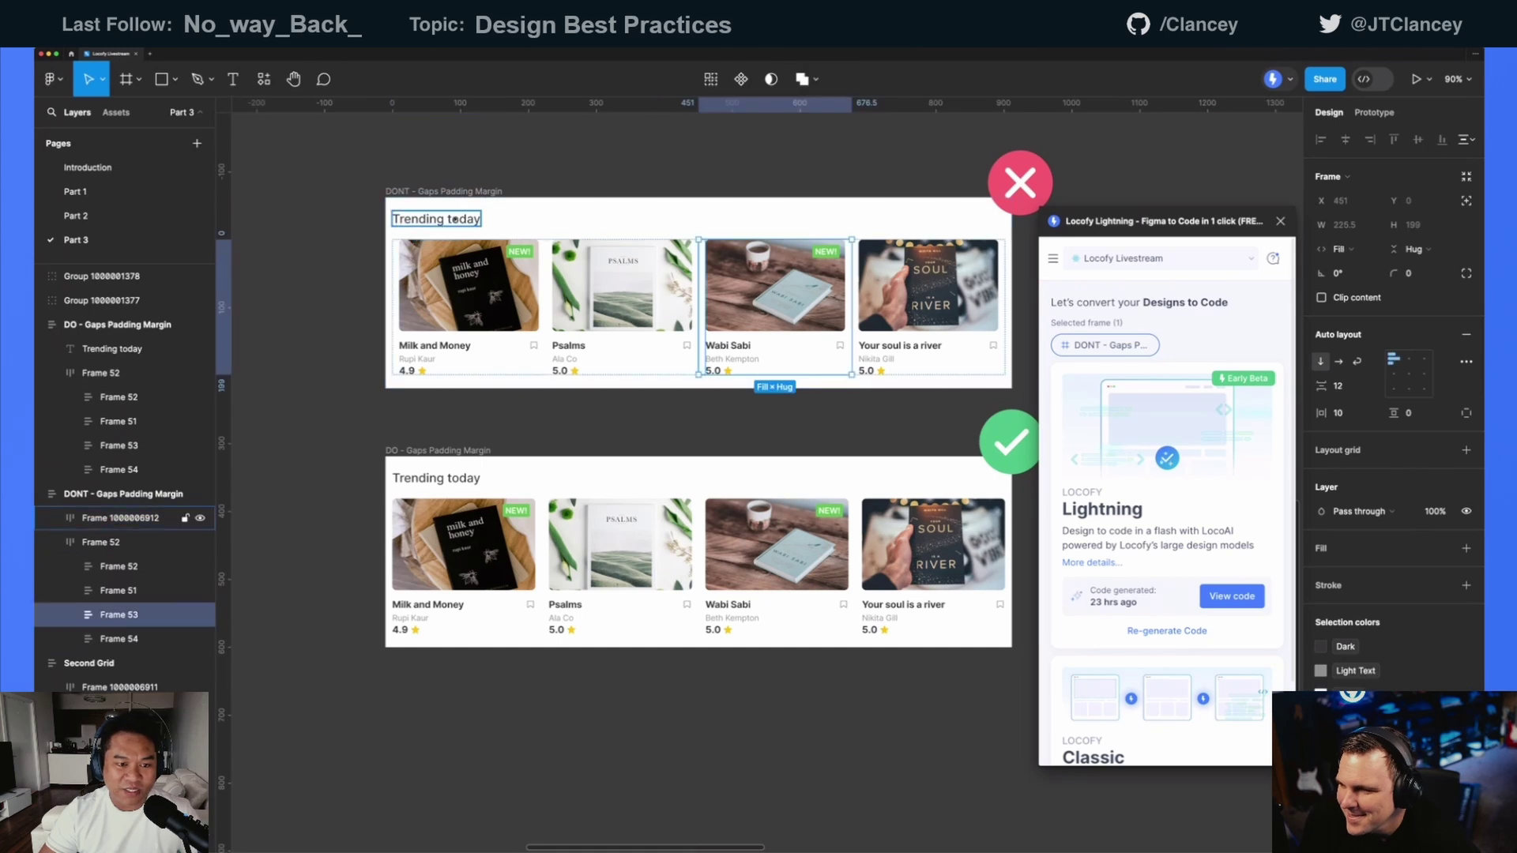
pyautogui.press('super+z')
pyautogui.press('super+z')
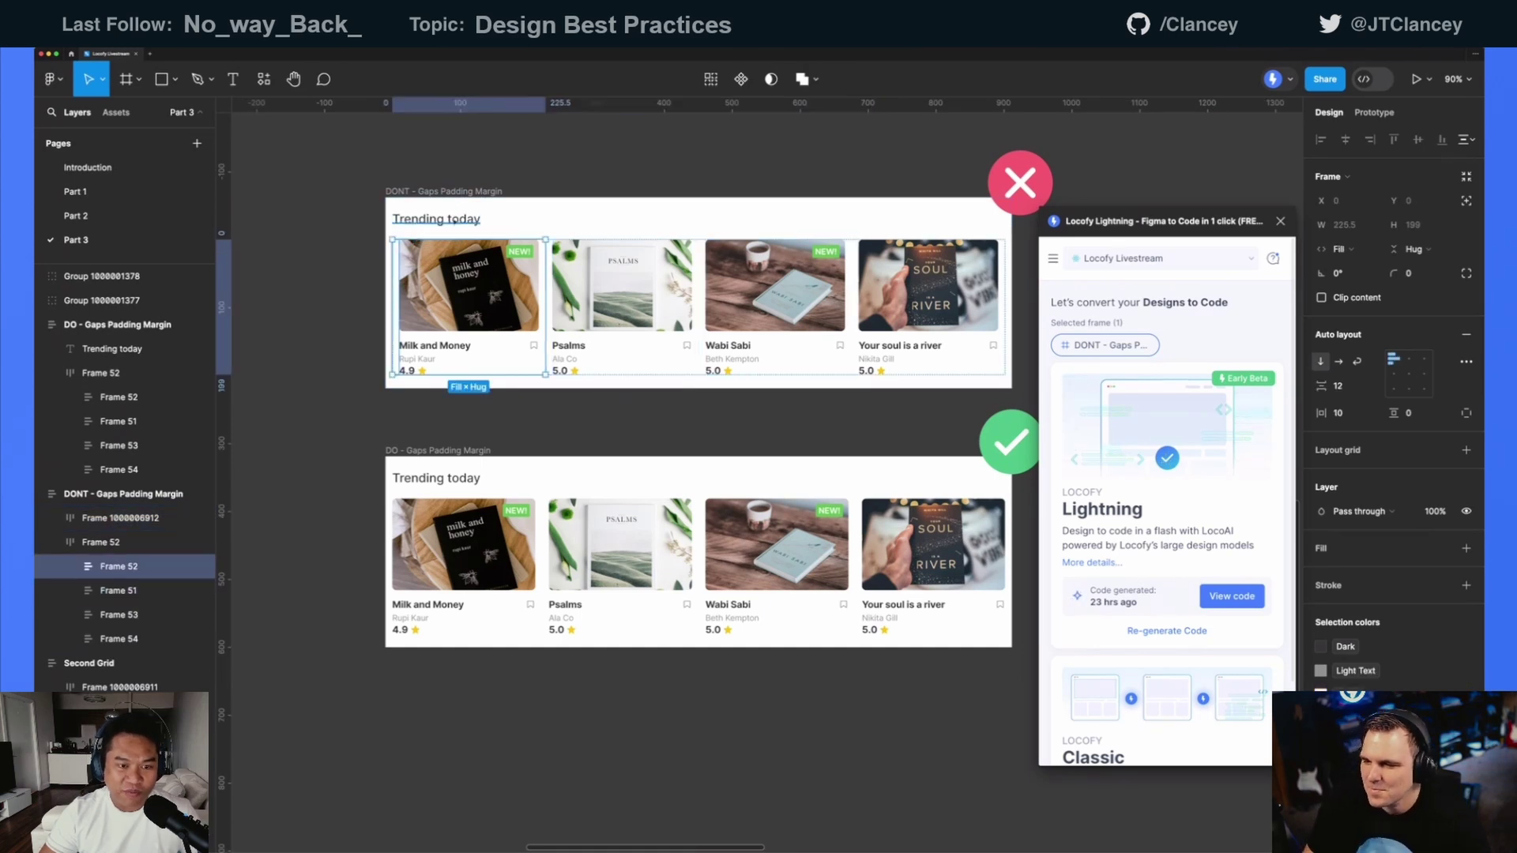
pyautogui.press('super+z')
pyautogui.press('super+z')
pyautogui.press('super+z')
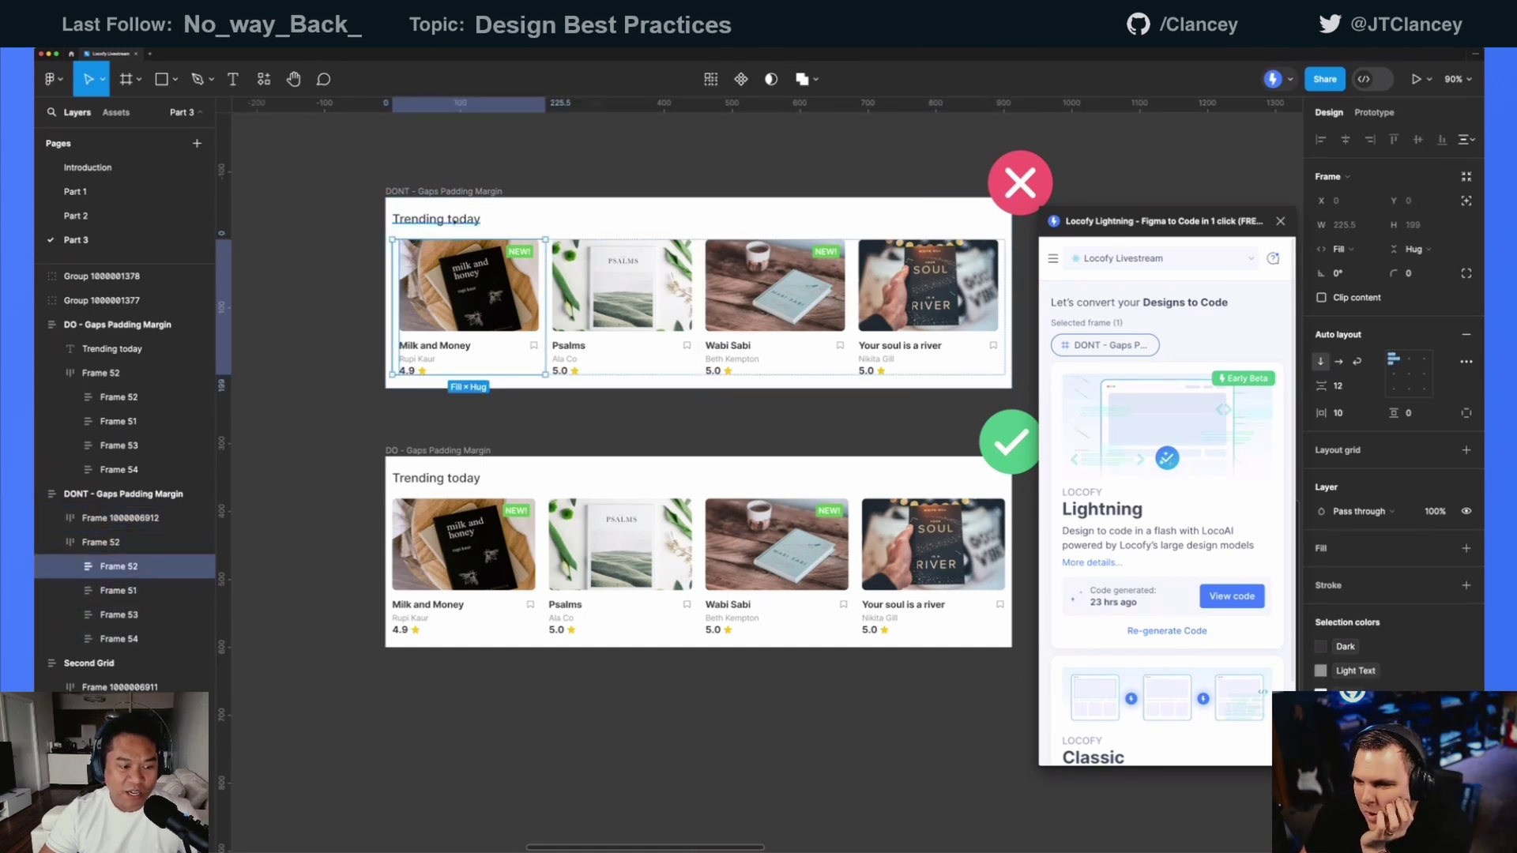
pyautogui.press('super+shift+z')
# - Ungroup the wrapper frame around the DONT frame's Trending today heading and clear the selection
pyautogui.rightClick(456, 220)
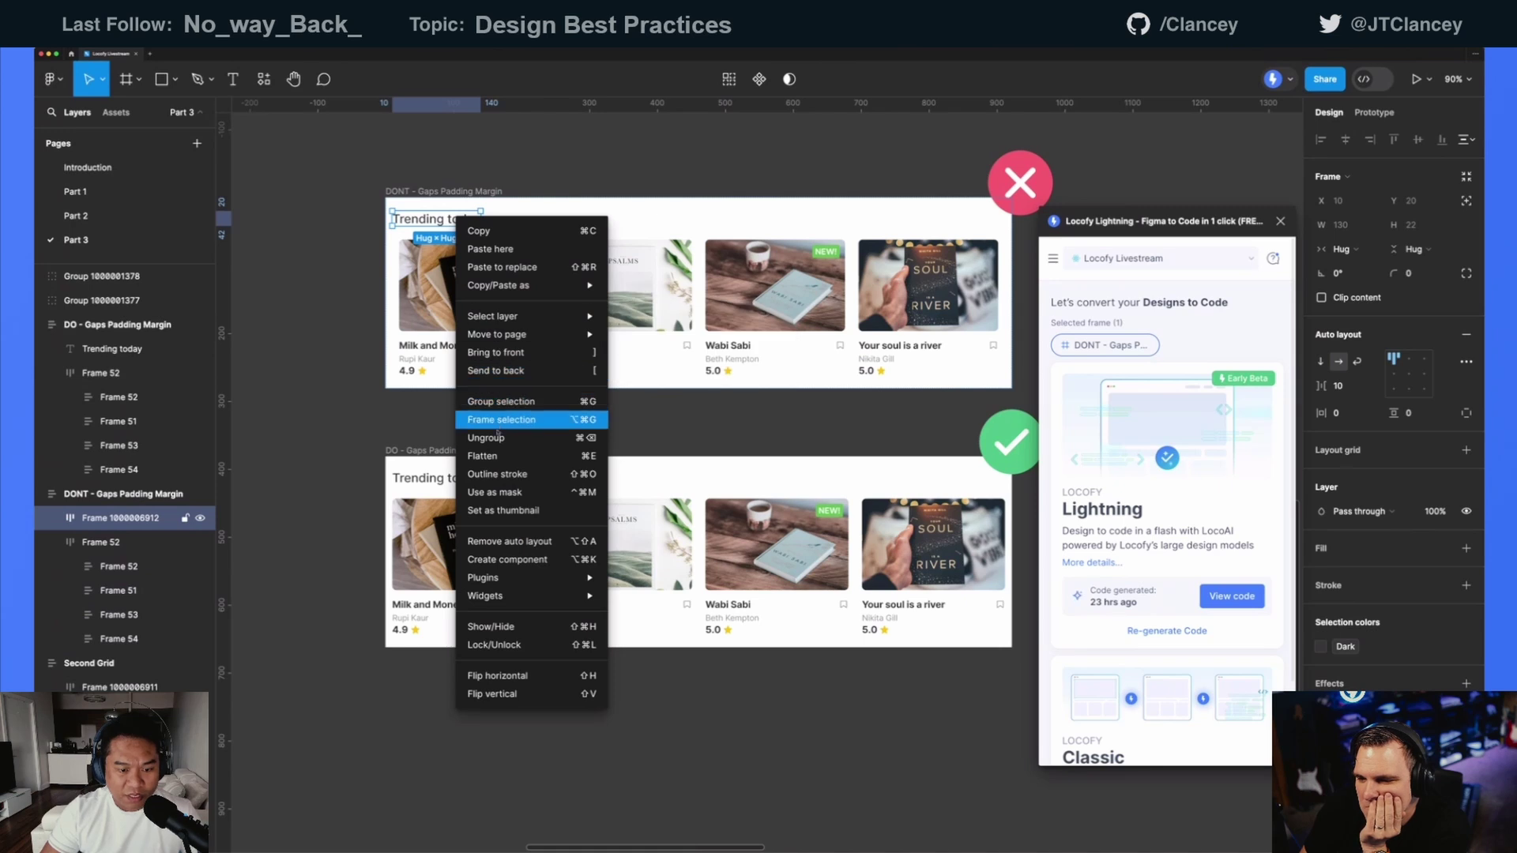
pyautogui.press('Escape')
pyautogui.click(531, 164)
pyautogui.moveTo(531, 164); pyautogui.dragTo(469, 178)
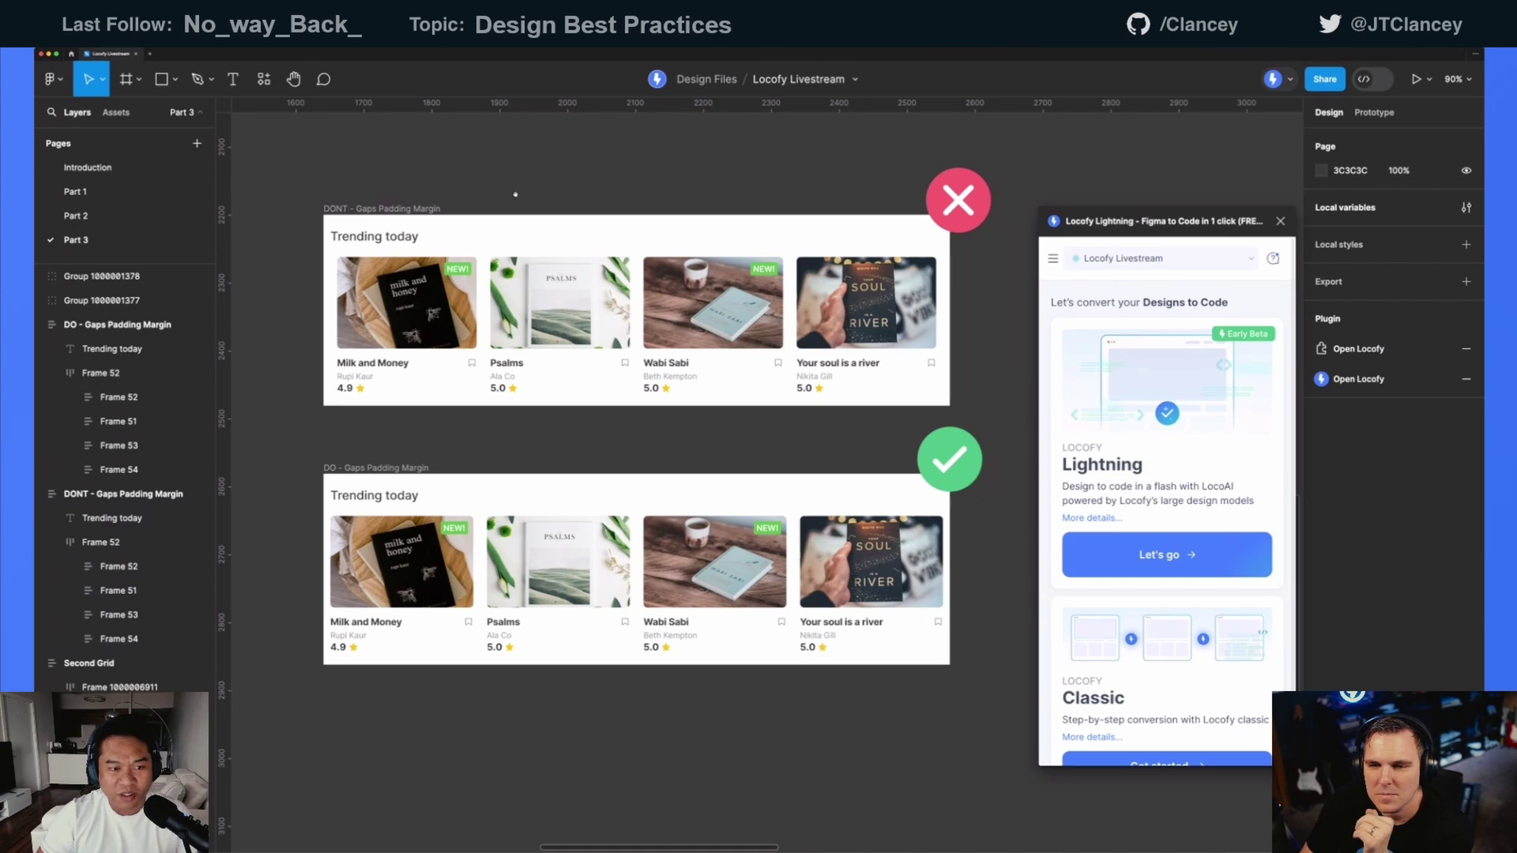
# - Inspect the DONT frame's heading text, card row and each of its four card frames in turn
pyautogui.scroll(-1, 515, 194)
pyautogui.click(366, 215)
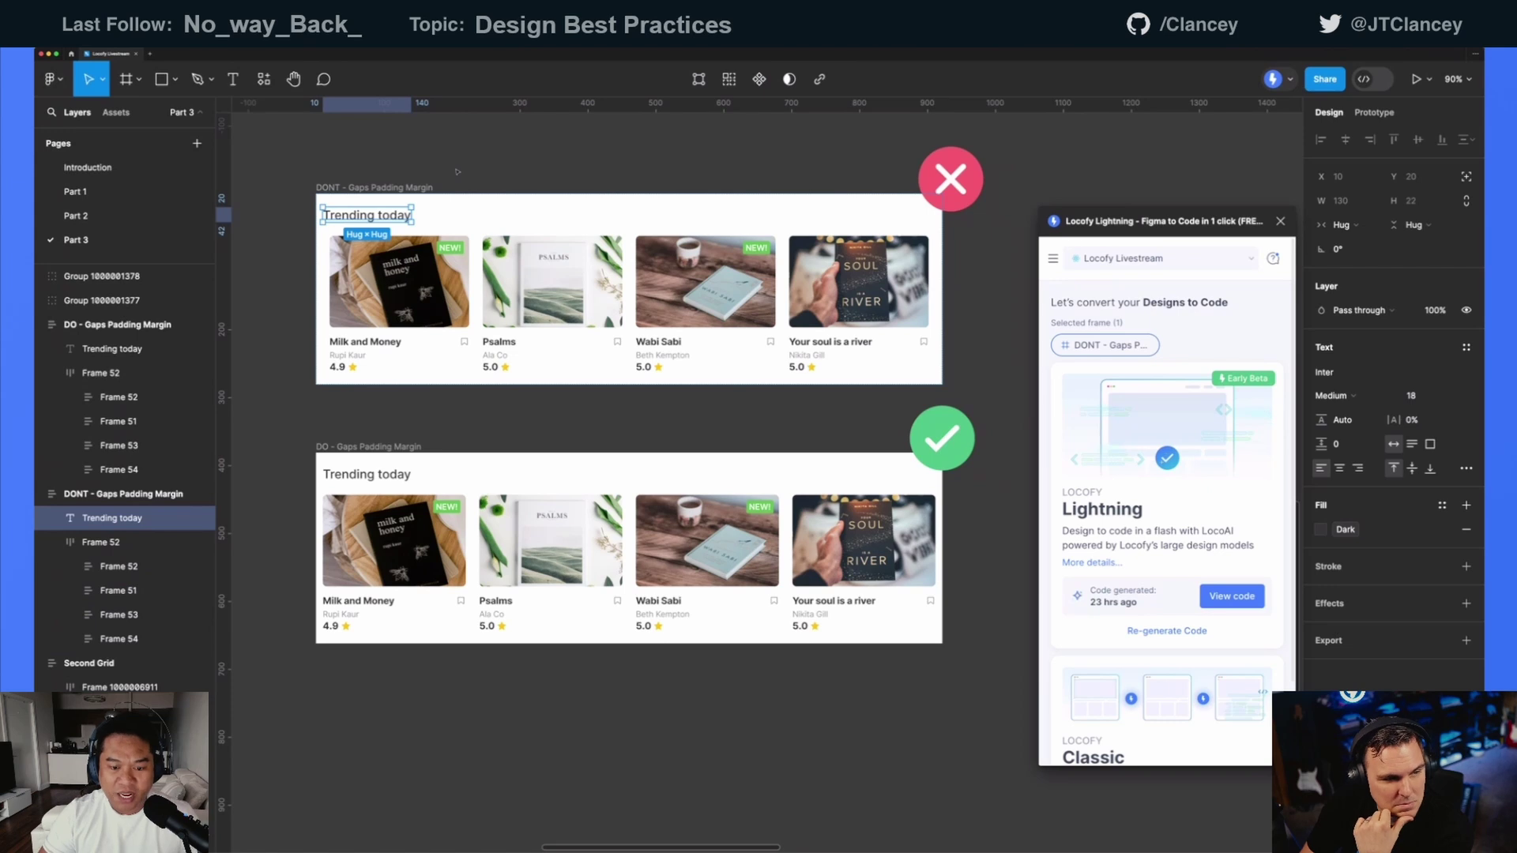
pyautogui.scroll(-1, 456, 172)
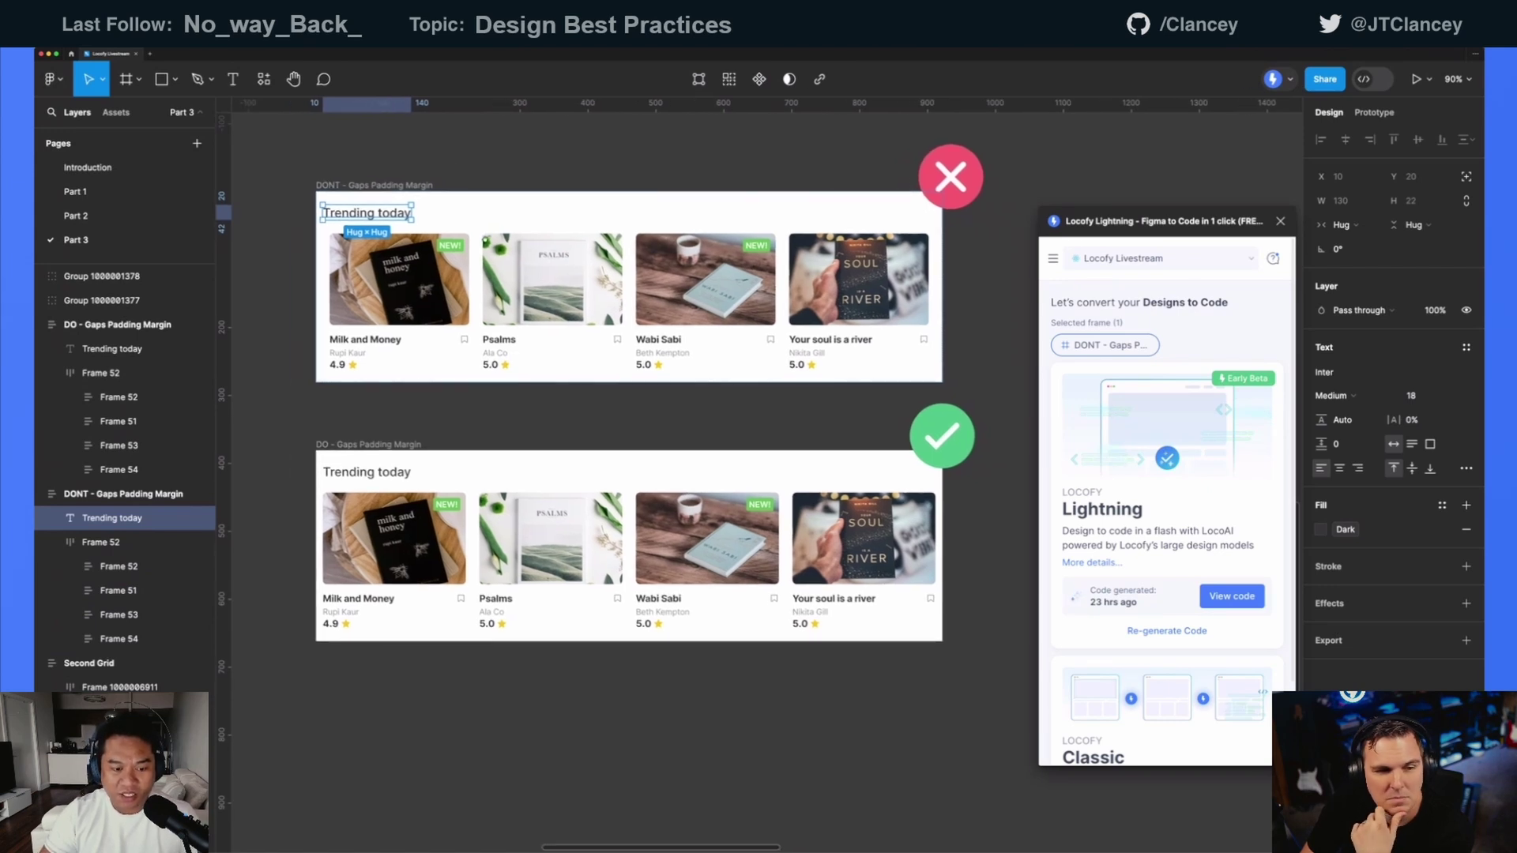
pyautogui.click(130, 543)
pyautogui.click(131, 567)
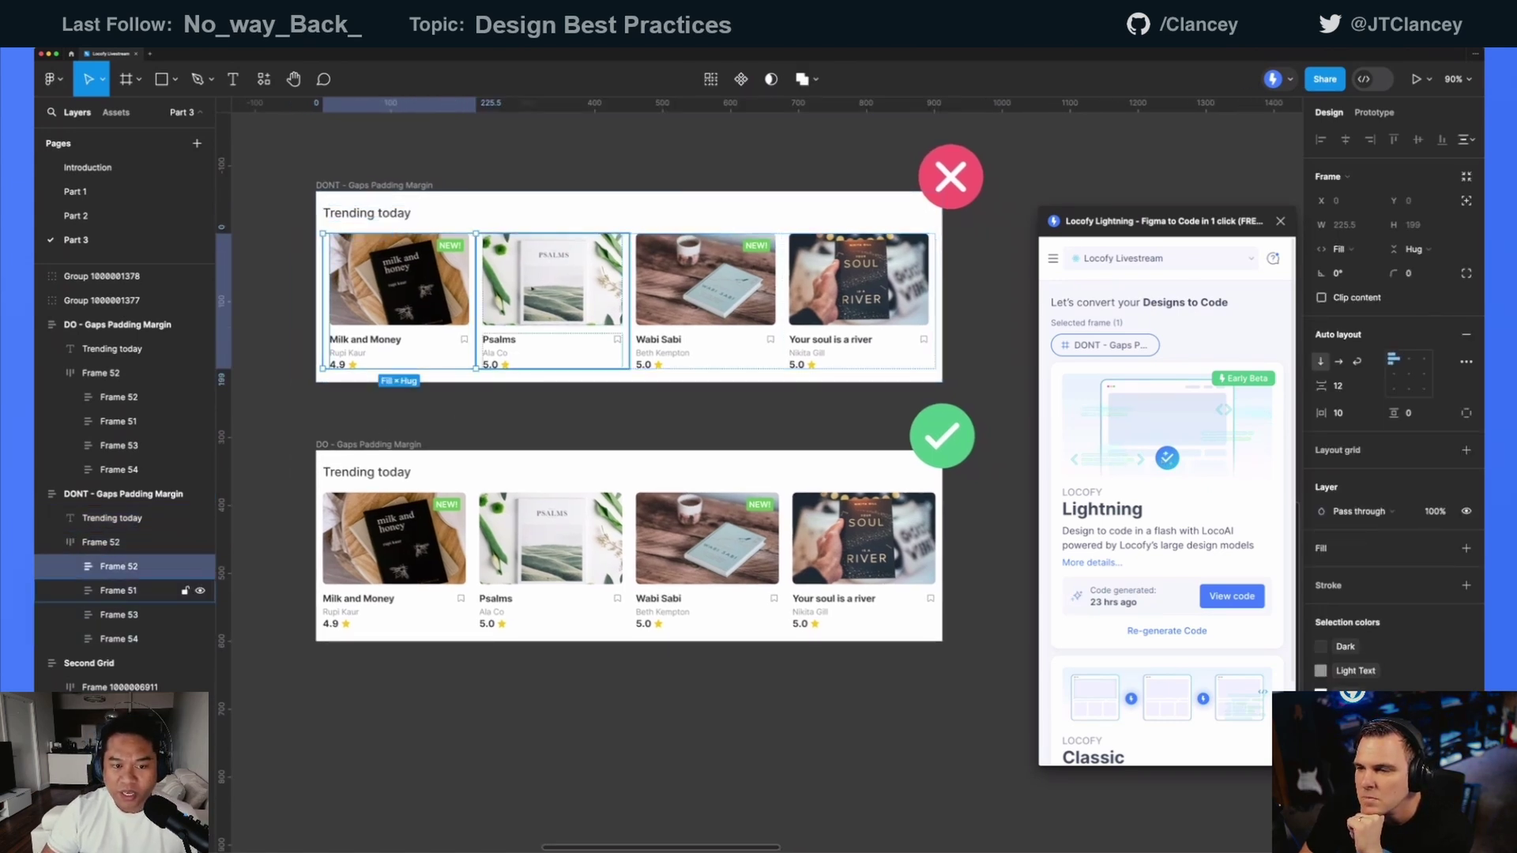
pyautogui.click(130, 591)
pyautogui.click(130, 615)
pyautogui.click(118, 638)
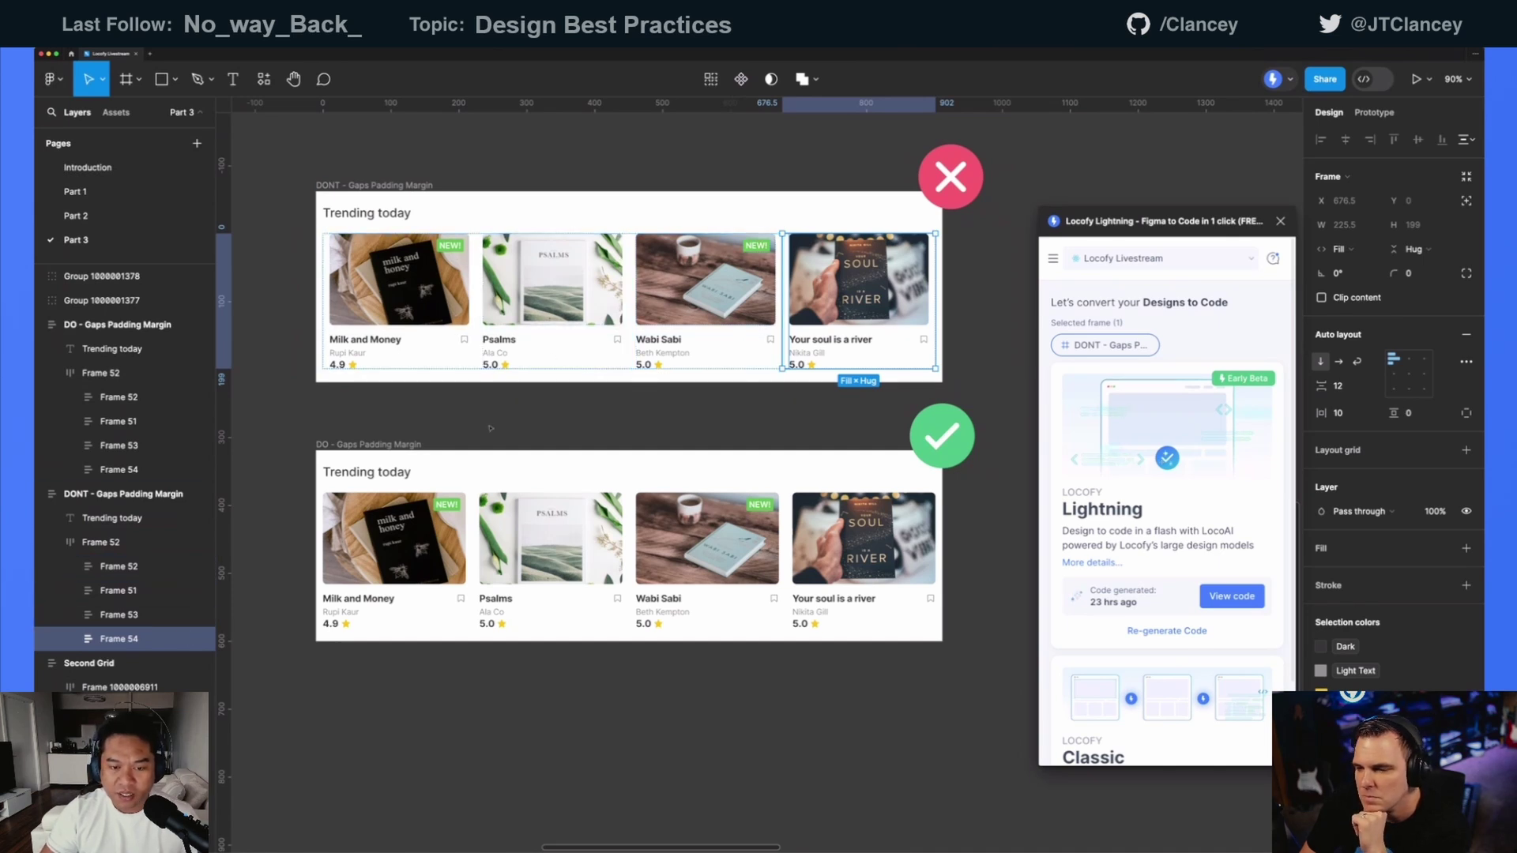
pyautogui.click(395, 411)
pyautogui.scroll(-2, 395, 411)
pyautogui.scroll(2, 379, 395)
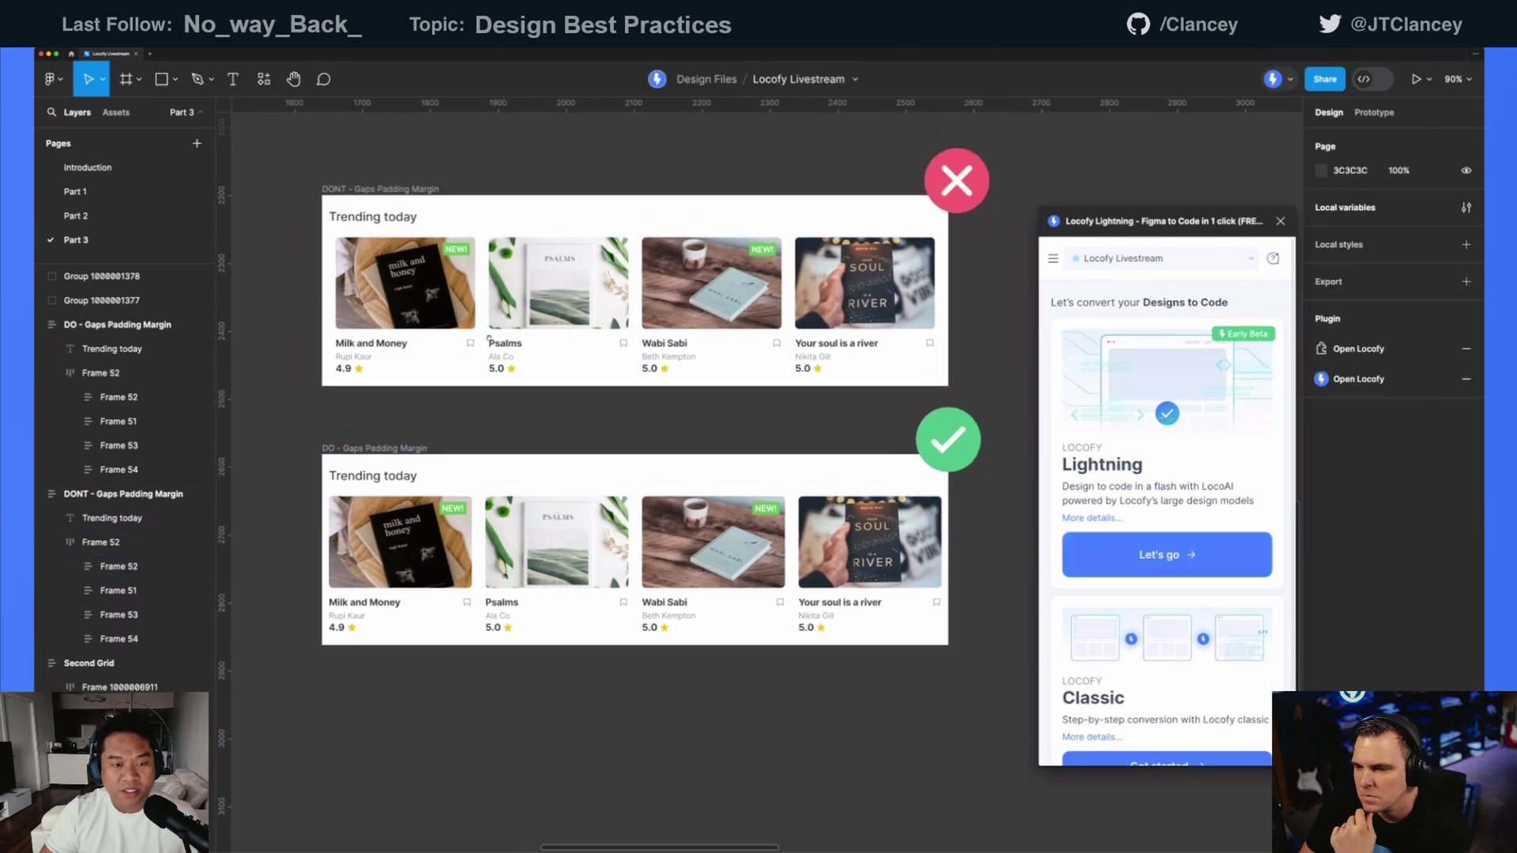
# - Select the DONT frame's book cards together to examine the padding they share
pyautogui.doubleClick(403, 292)
pyautogui.keyDown('shift'); pyautogui.click(571, 300); pyautogui.keyUp('shift')
pyautogui.keyDown('shift'); pyautogui.click(711, 300); pyautogui.keyUp('shift')
pyautogui.keyDown('shift'); pyautogui.click(865, 300); pyautogui.keyUp('shift')
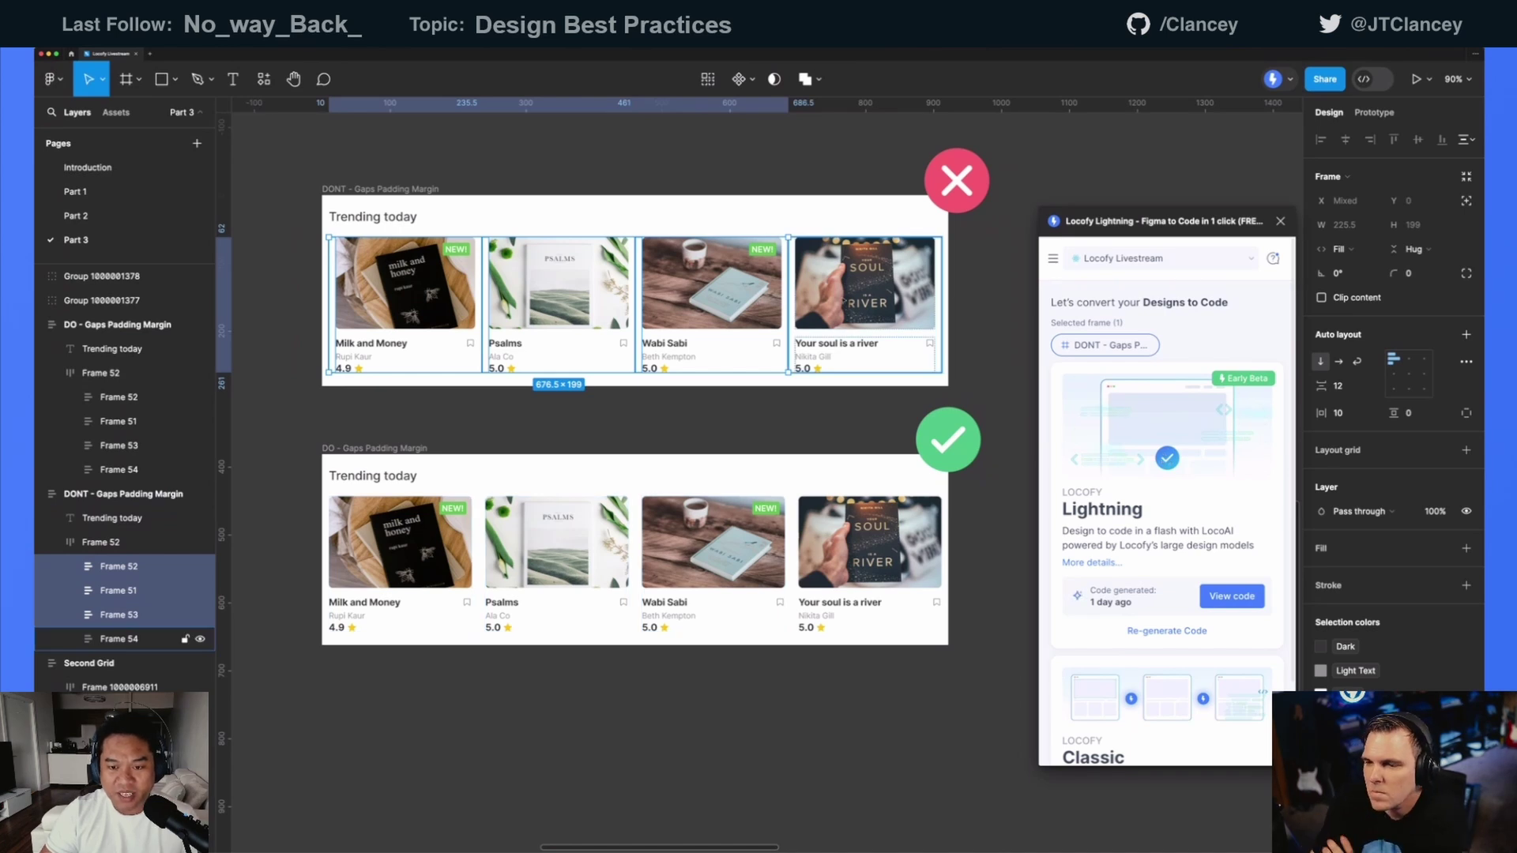
# - Compare the DO frame's auto layout and card row gap with the padding of the DONT frame's Milk and Money card
pyautogui.click(448, 483)
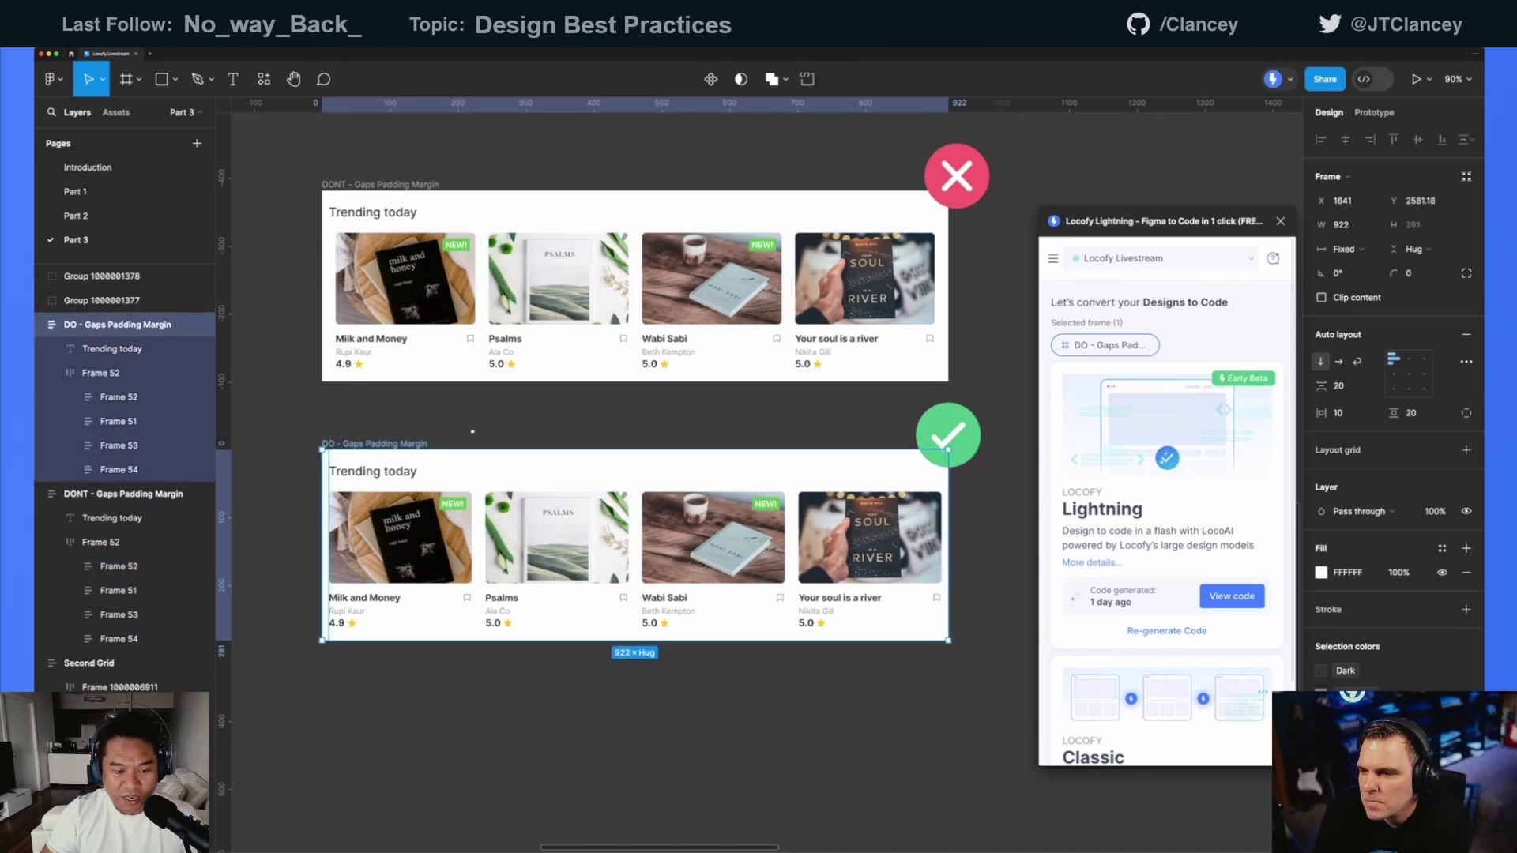
pyautogui.scroll(-2, 448, 483)
pyautogui.click(448, 482)
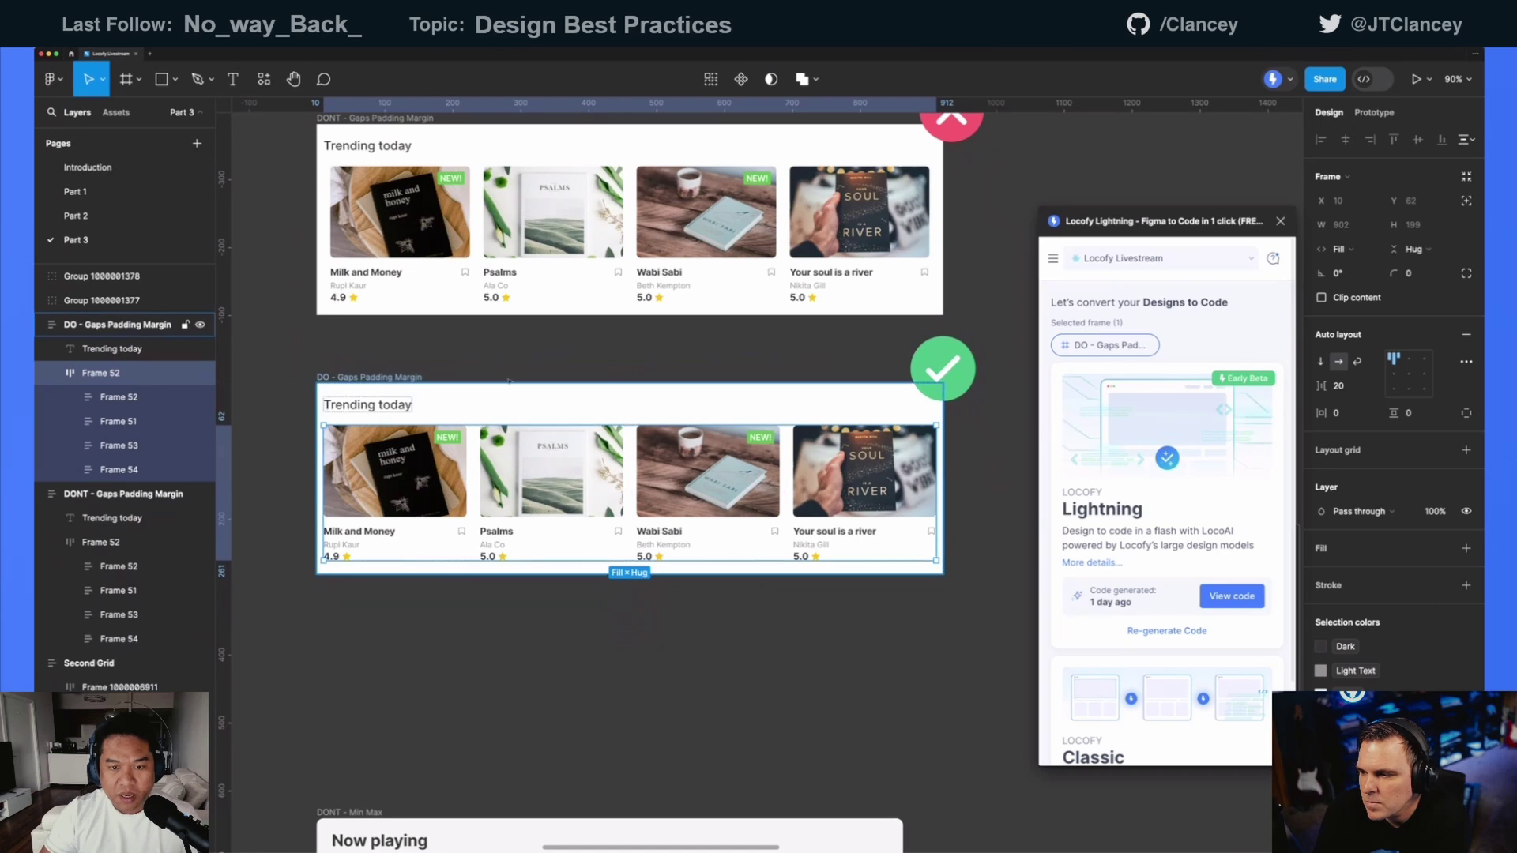
pyautogui.scroll(2, 504, 451)
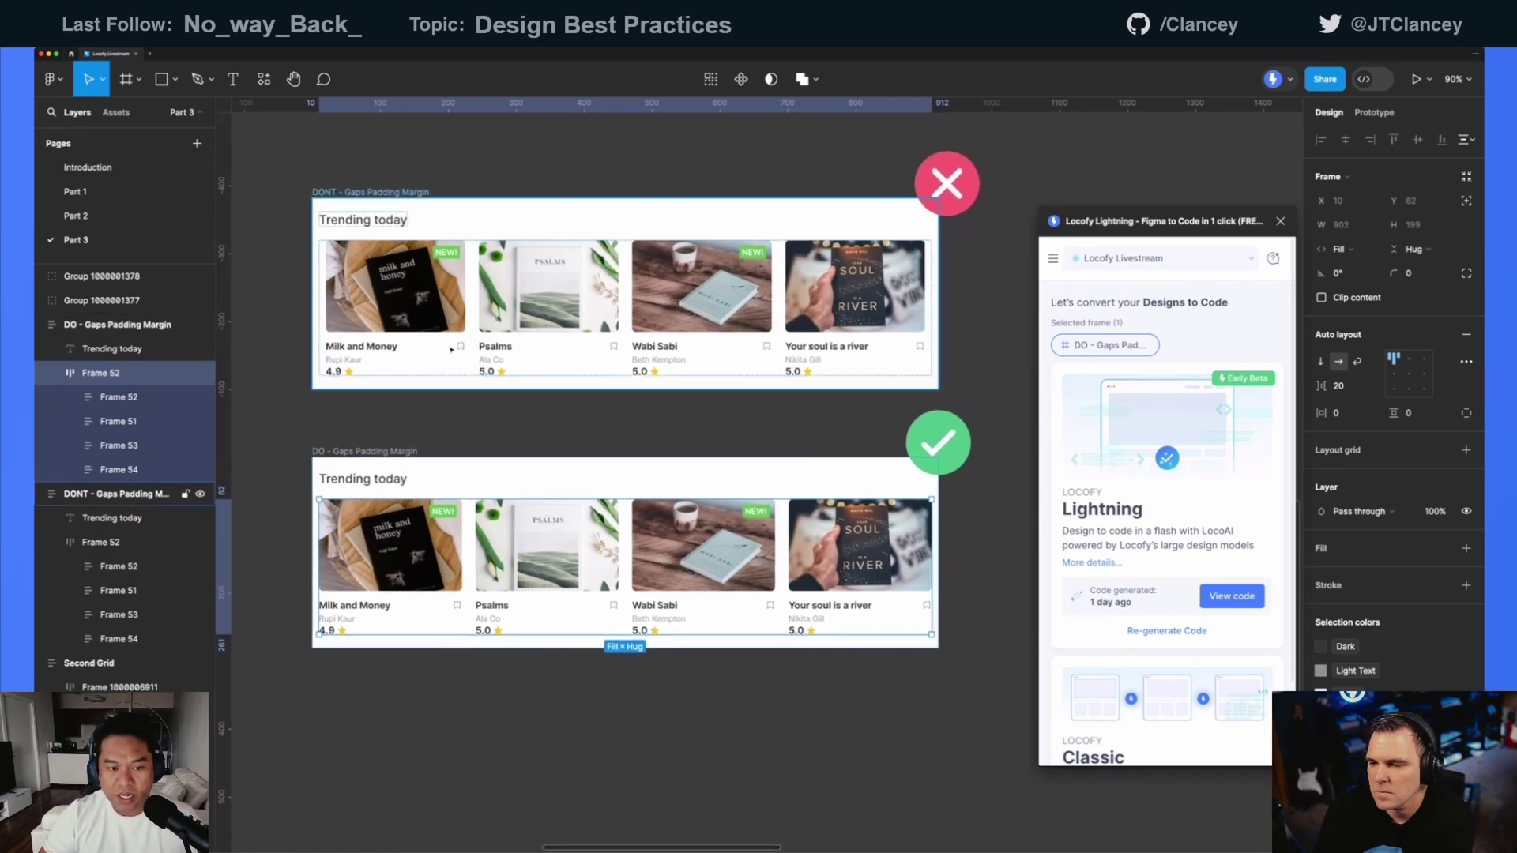
pyautogui.doubleClick(433, 322)
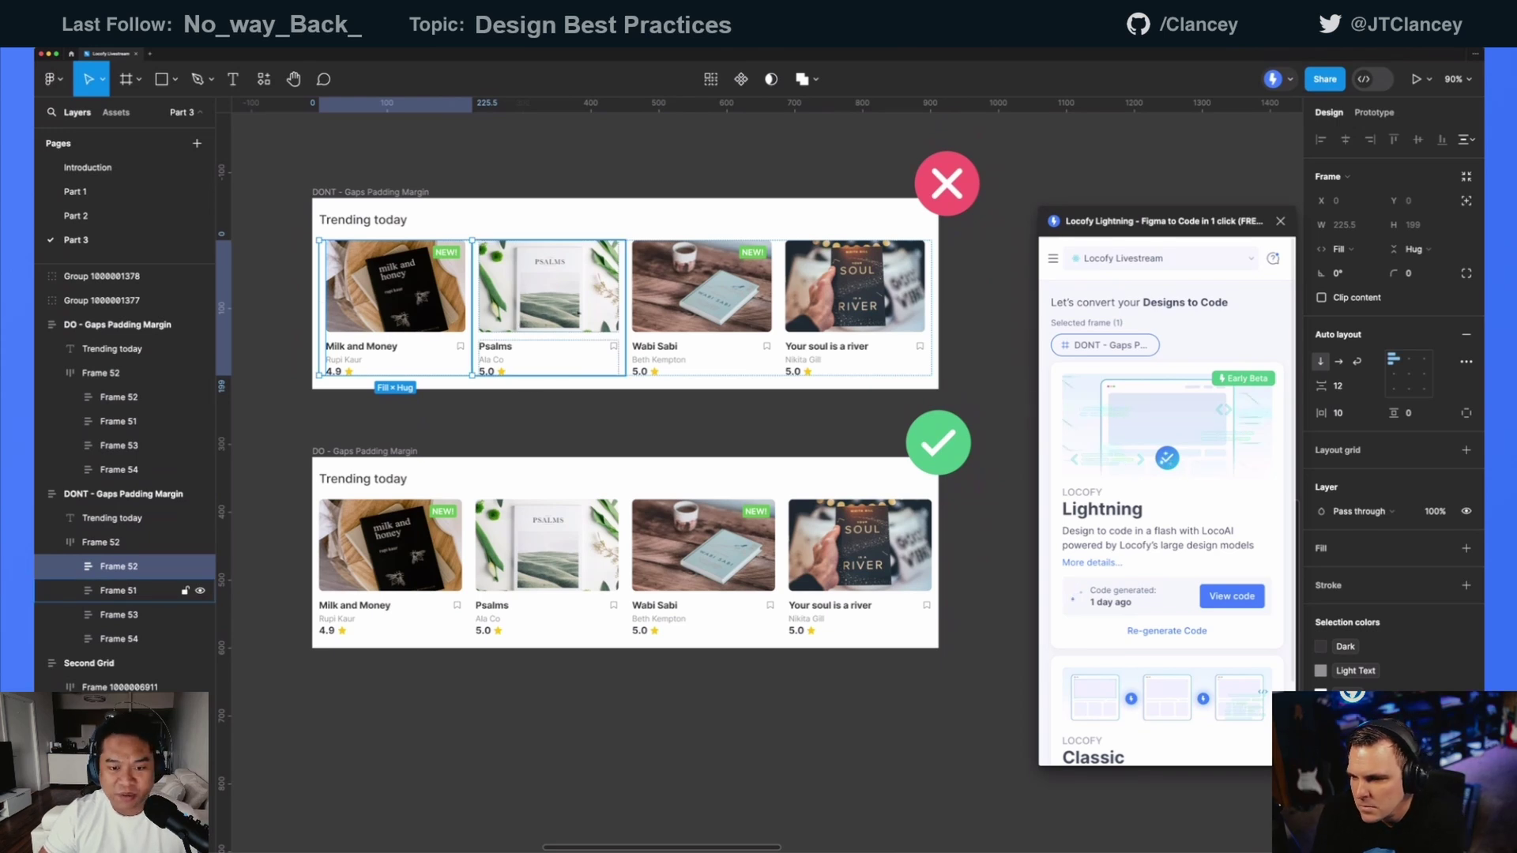
# - Select the DONT frame's four book cards together, and finish with only the Milk and Money card selected to examine its padding
pyautogui.keyDown('shift'); pyautogui.click(548, 309); pyautogui.keyUp('shift')
pyautogui.keyDown('shift'); pyautogui.click(702, 308); pyautogui.keyUp('shift')
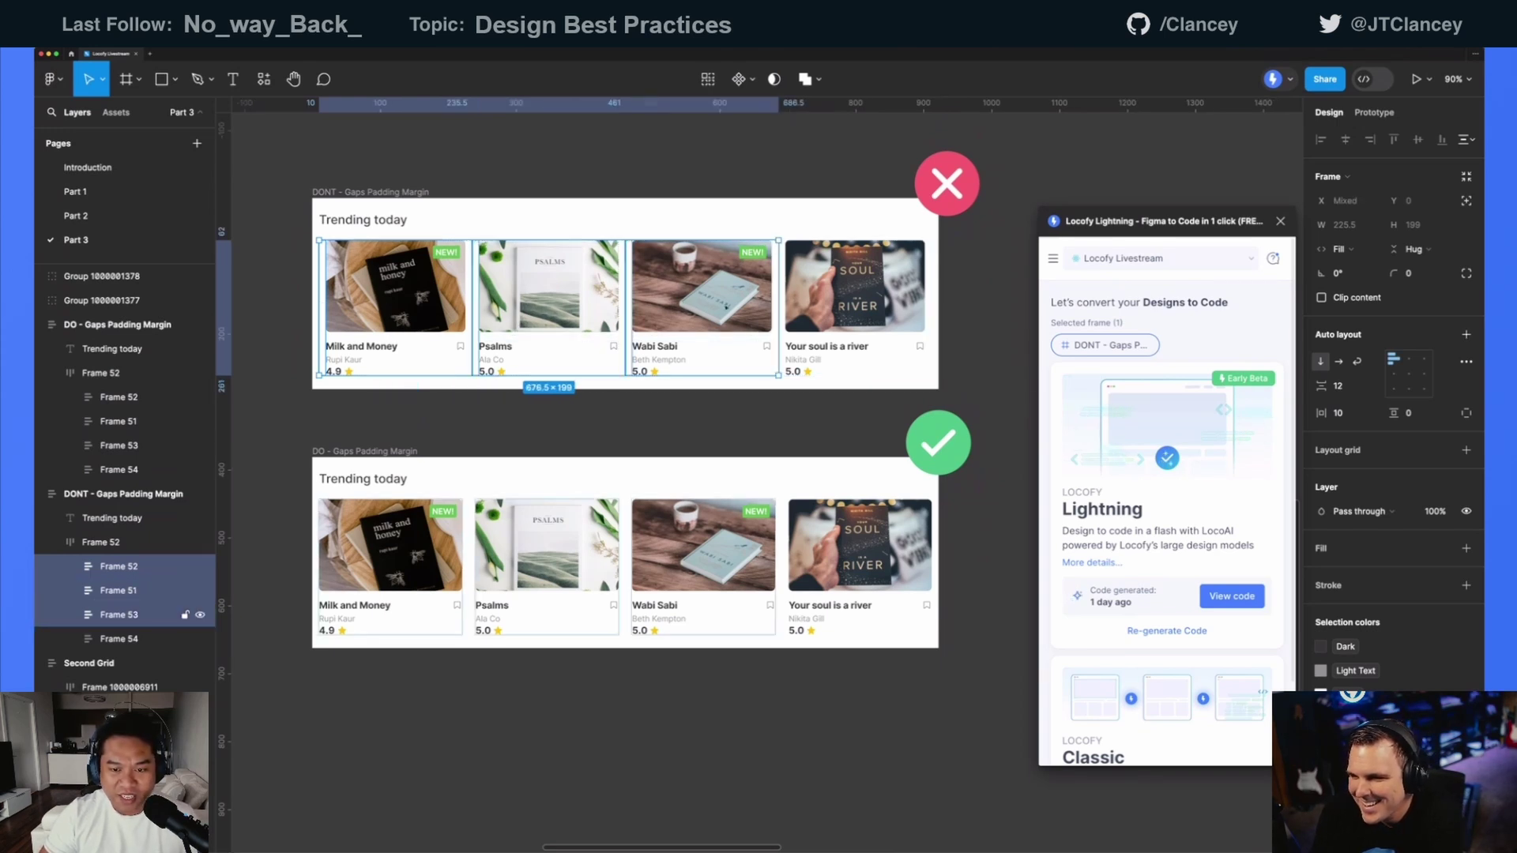
pyautogui.keyDown('shift'); pyautogui.click(855, 309); pyautogui.keyUp('shift')
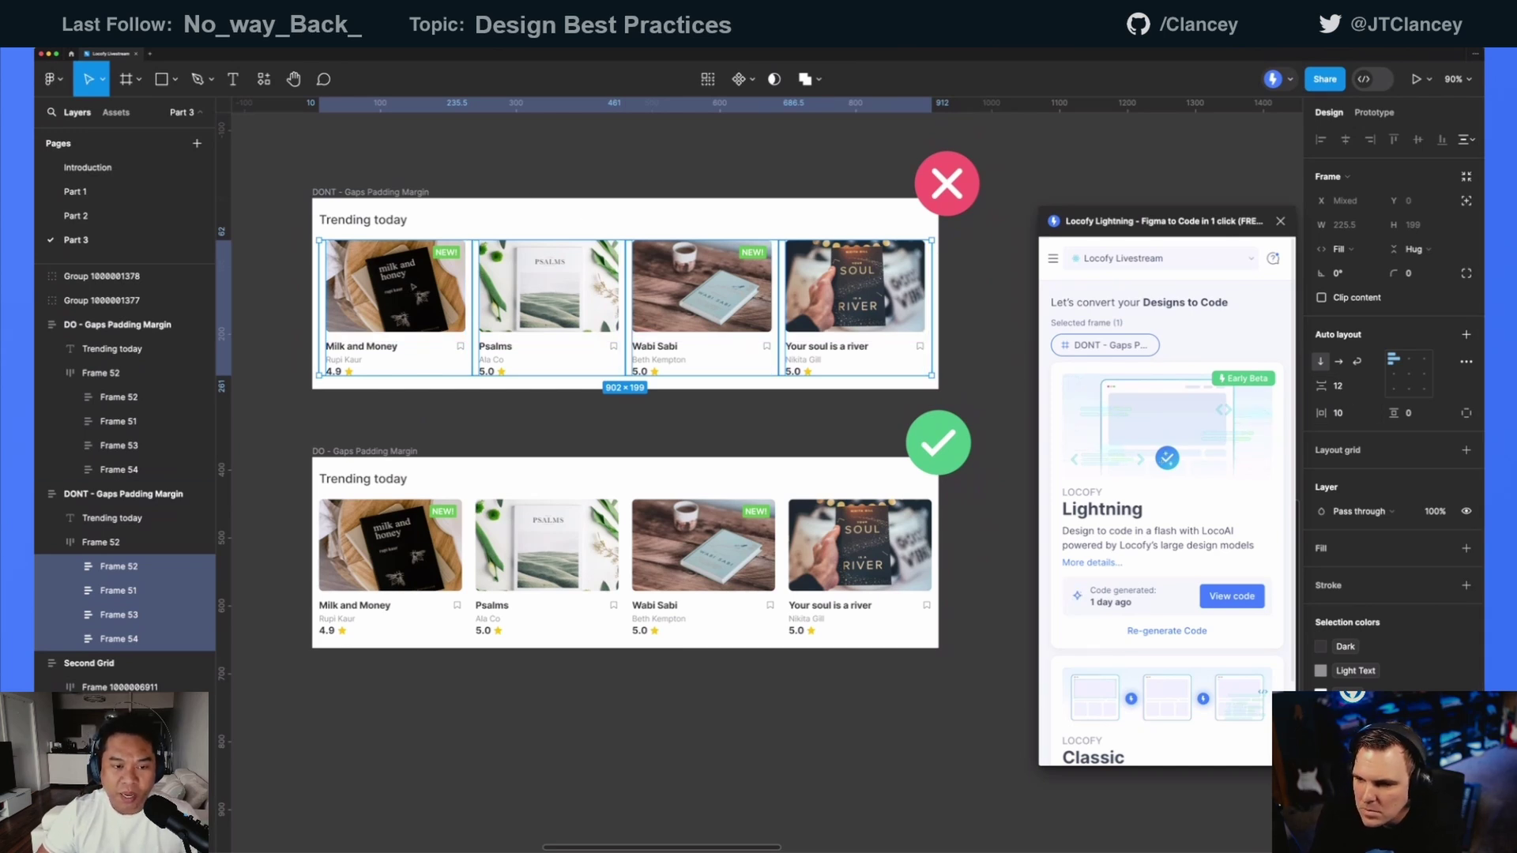
pyautogui.click(127, 567)
pyautogui.scroll(-1, 542, 382)
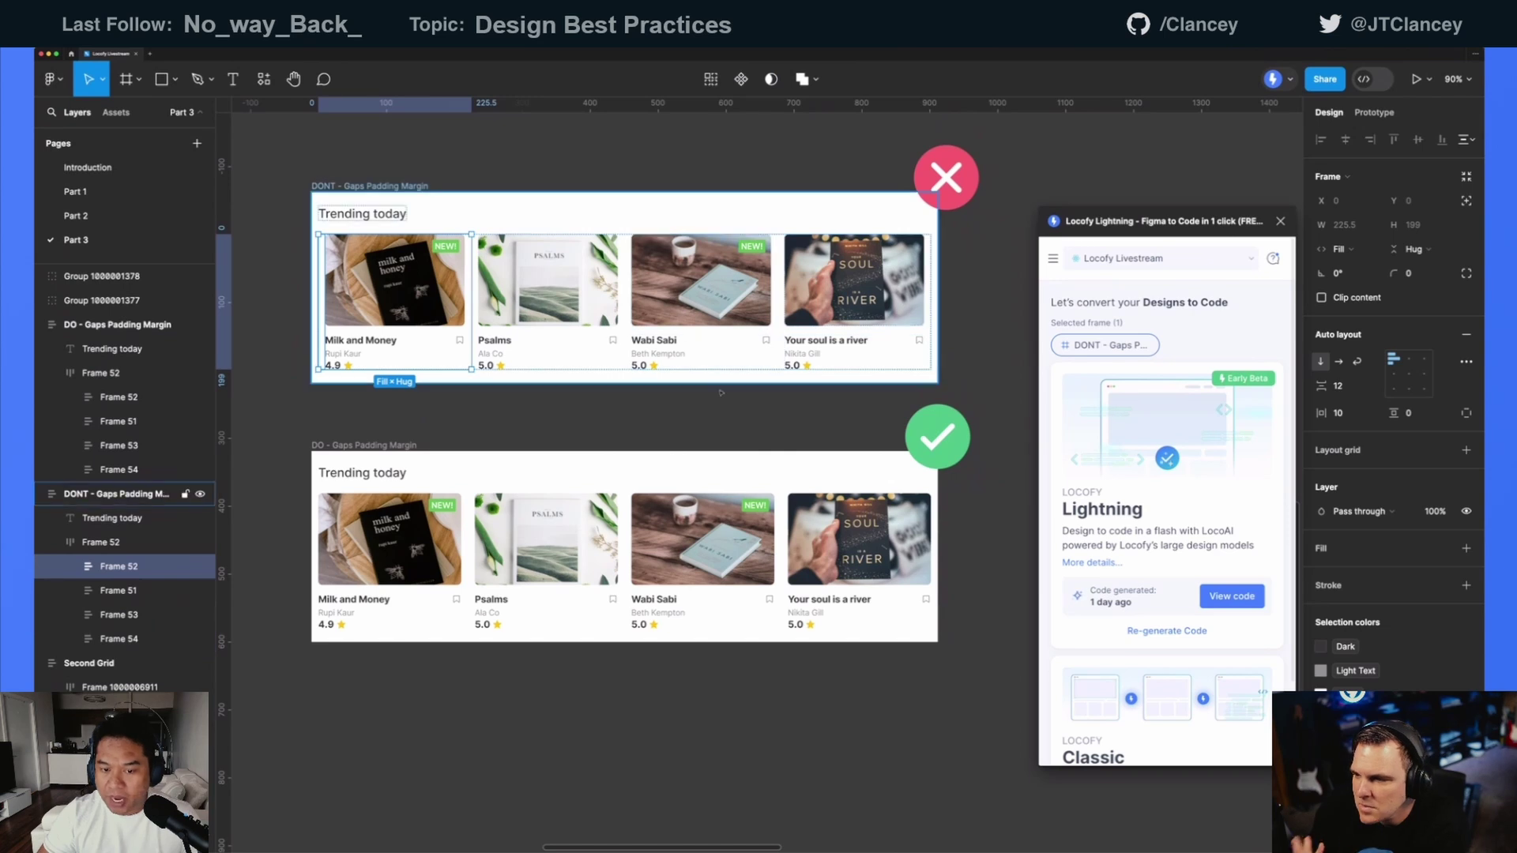
# - Compare the auto layout gap of the DO frame's card row with that of the DONT frame's card row
pyautogui.scroll(-2, 632, 380)
pyautogui.click(372, 448)
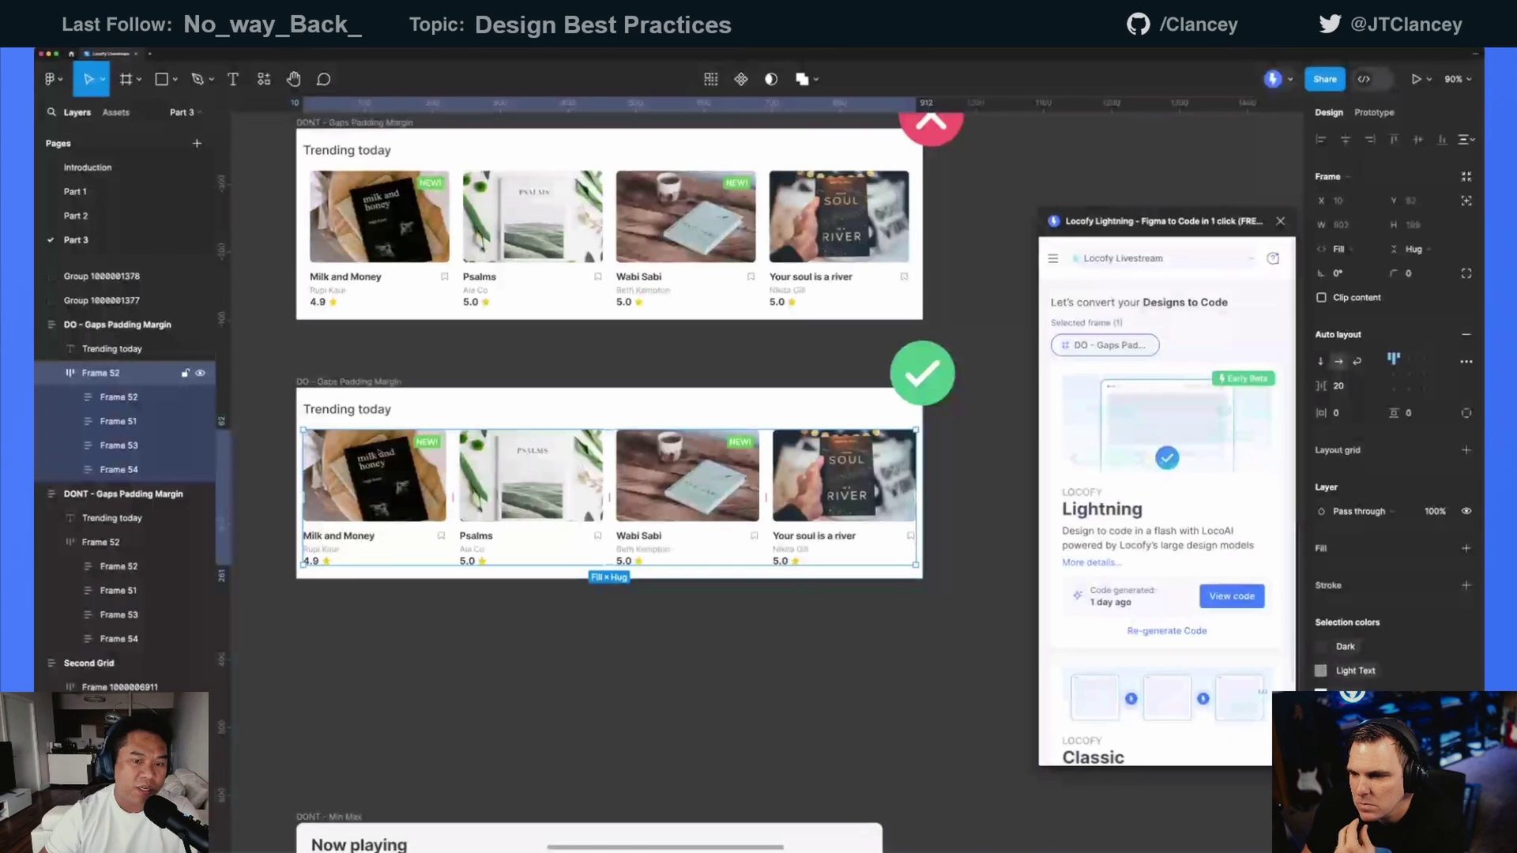
pyautogui.click(101, 542)
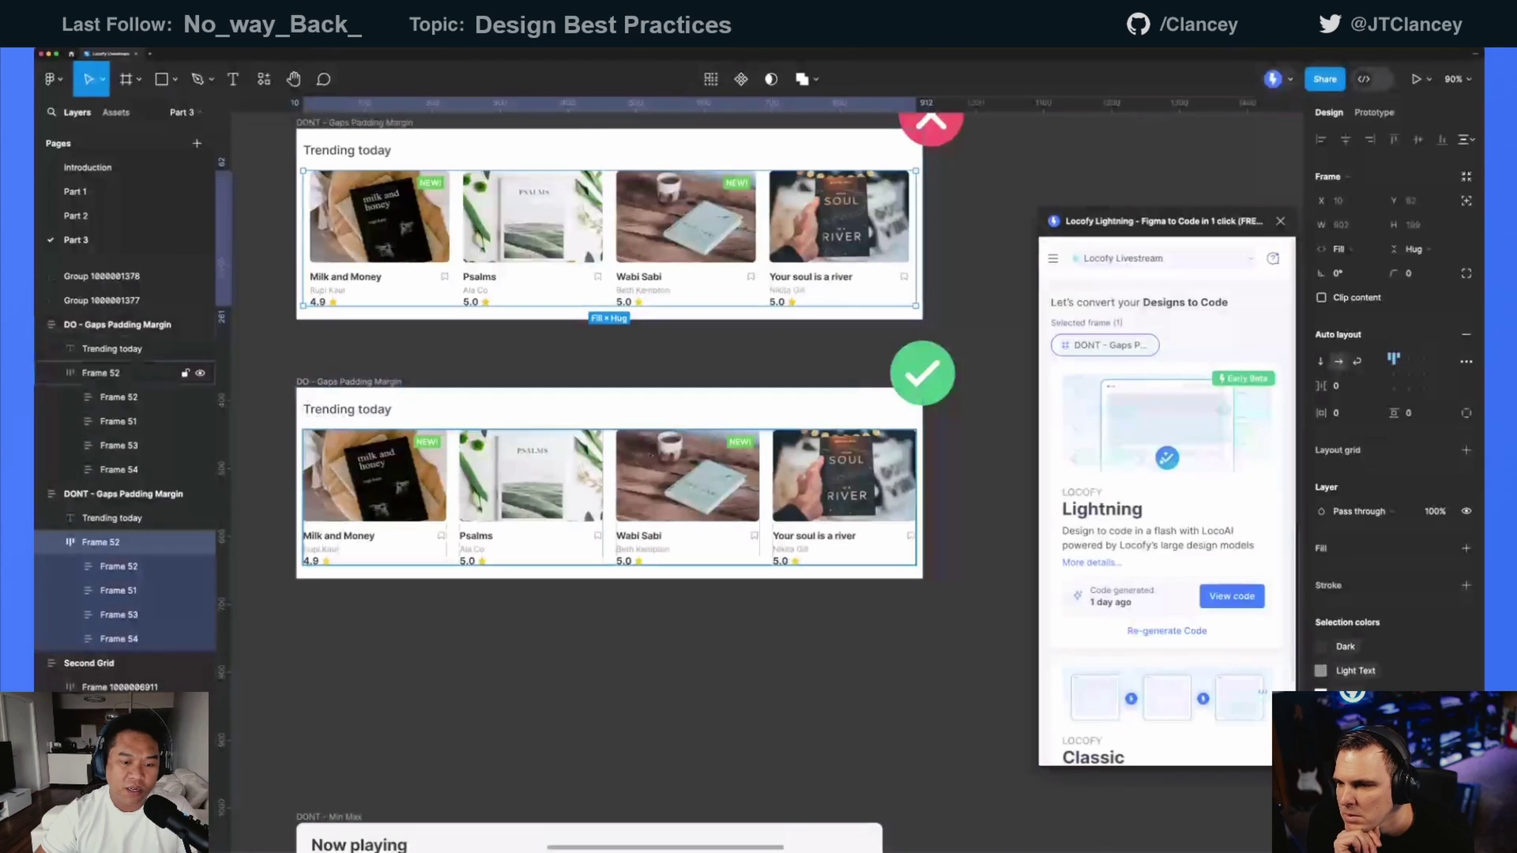
pyautogui.click(641, 471)
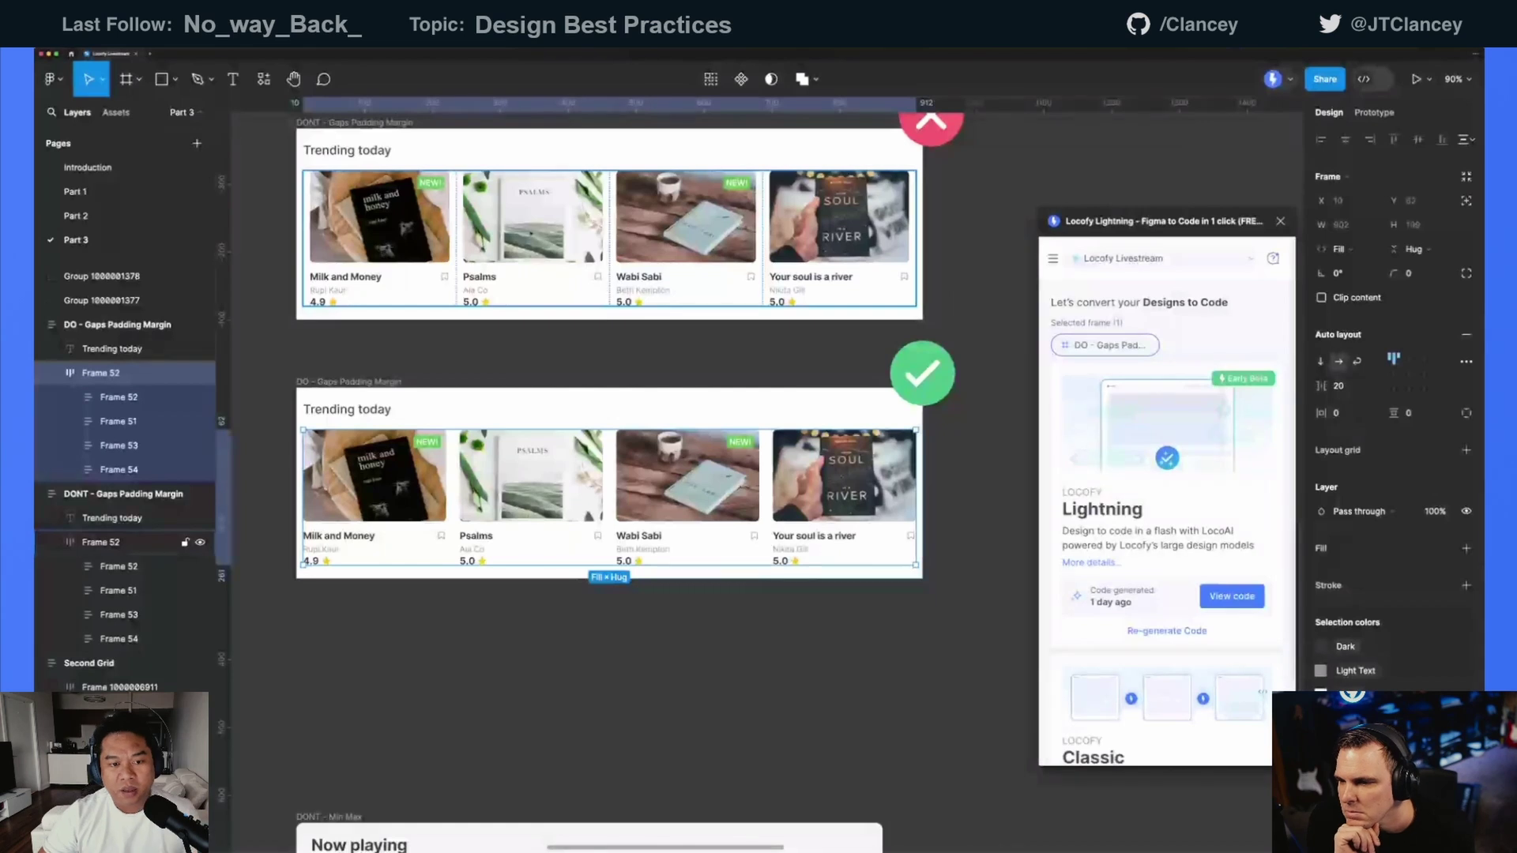
pyautogui.click(111, 542)
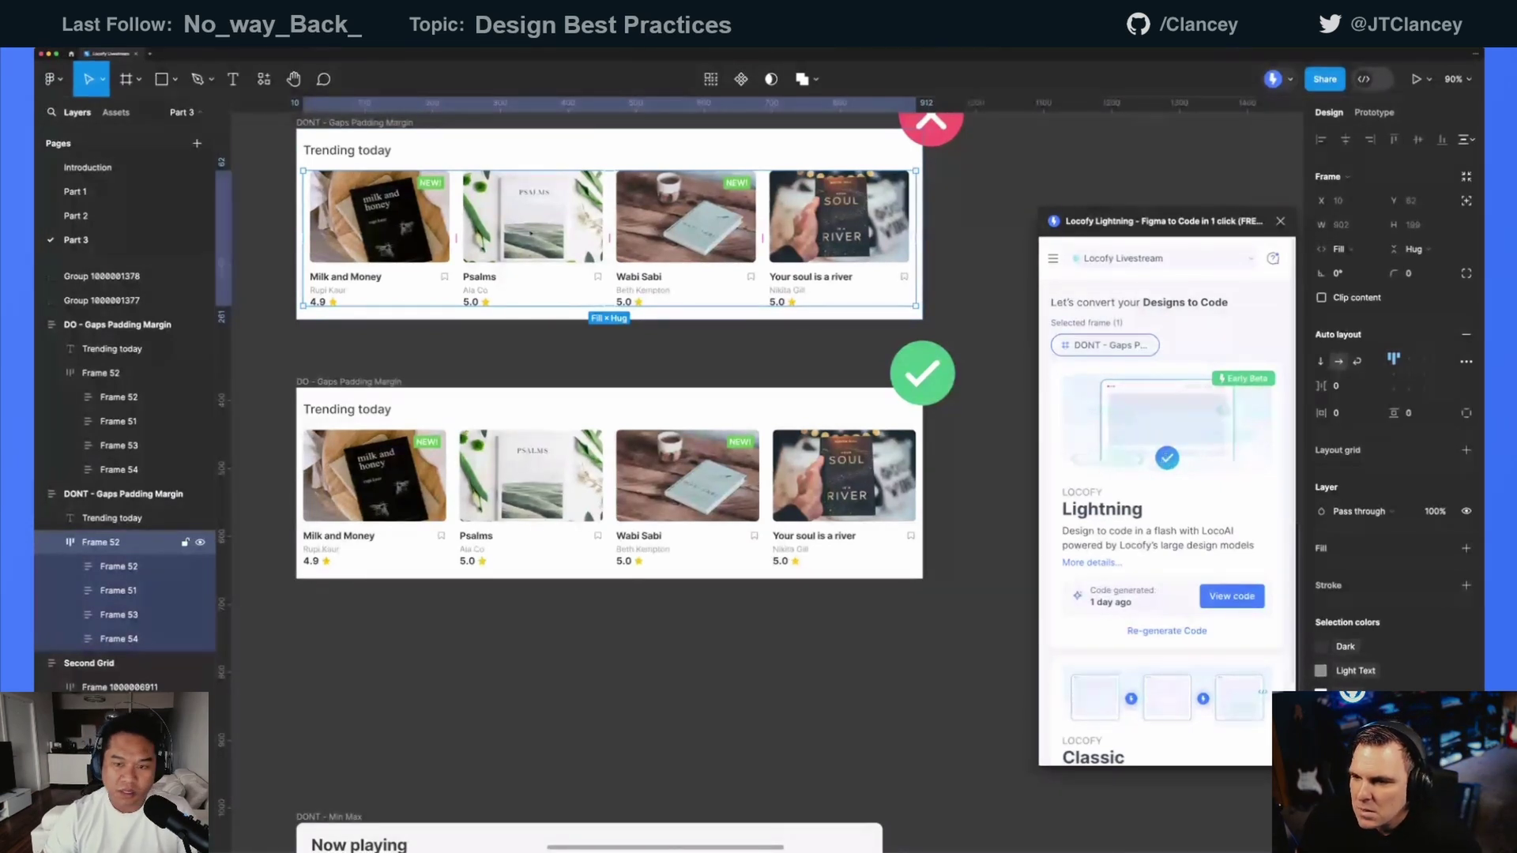
pyautogui.scroll(-2, 531, 233)
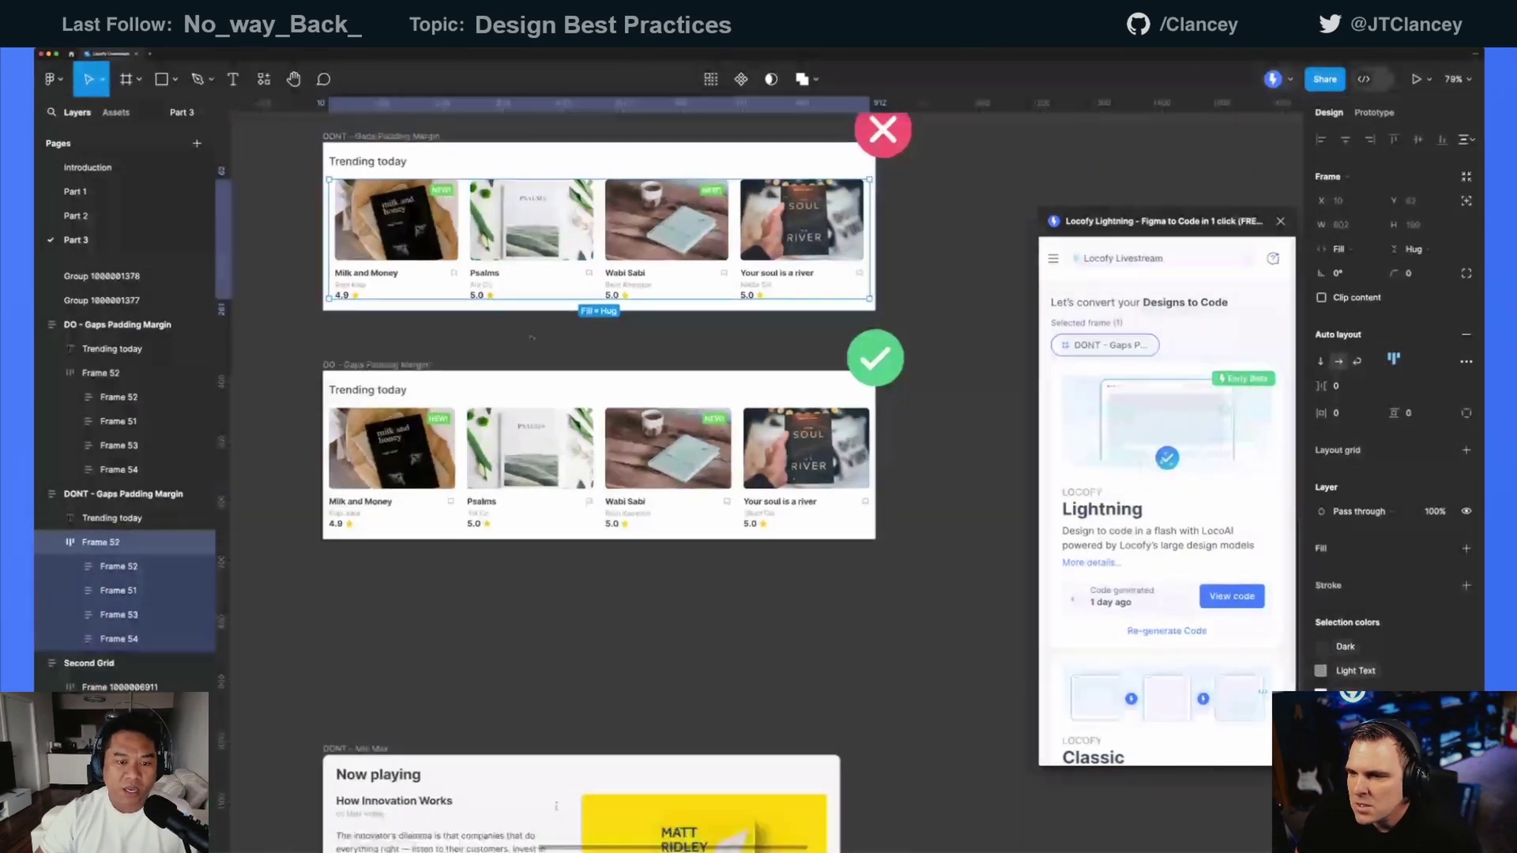
# - Select both Gaps Padding Margin frames, open their generated Lightning code, and reposition the plugin window so it is fully visible
pyautogui.press('Escape')
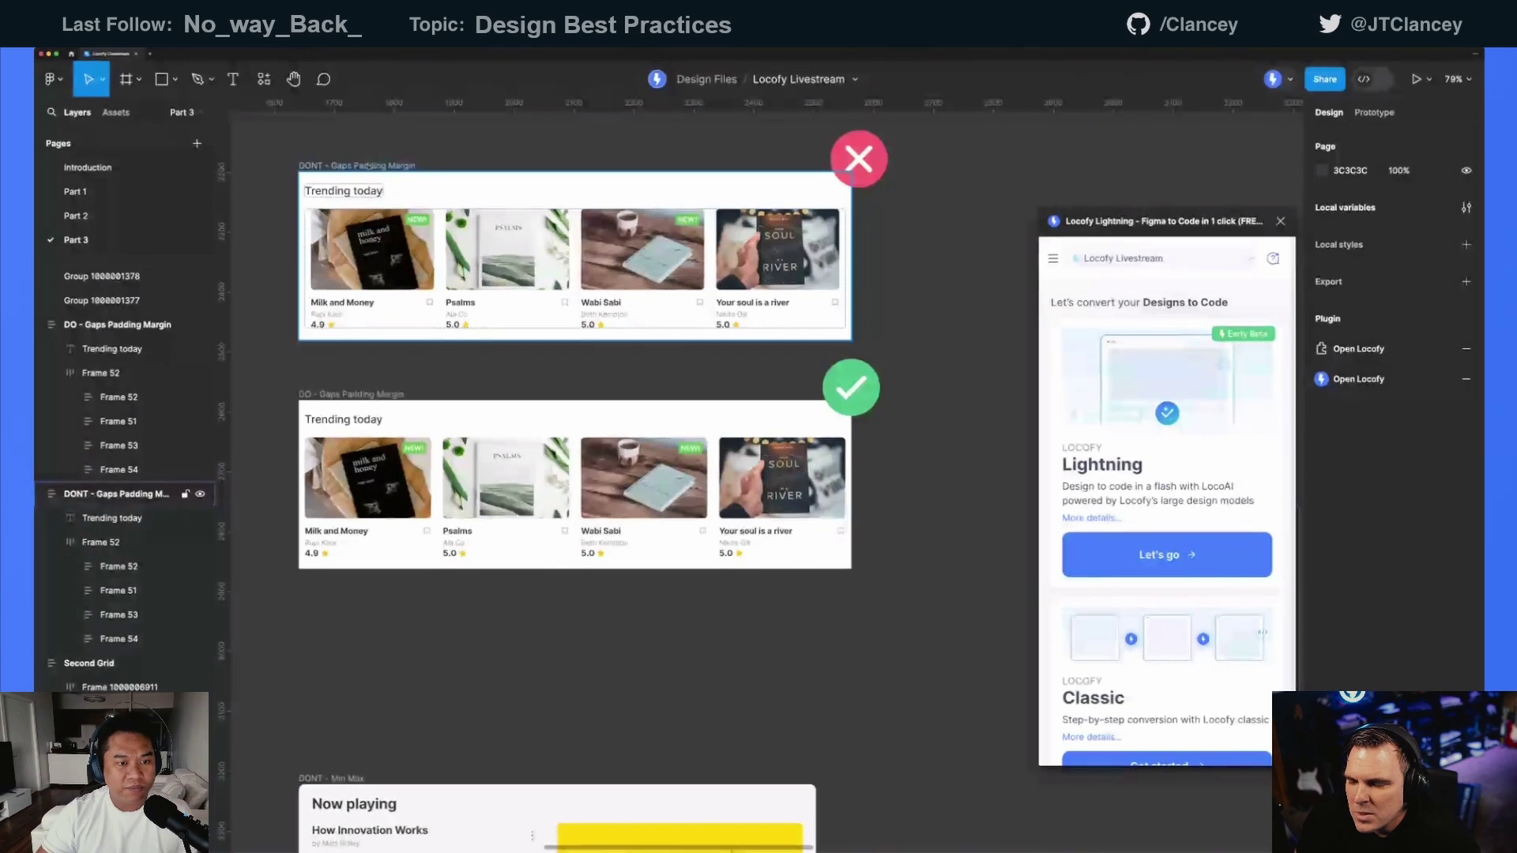
pyautogui.click(118, 494)
pyautogui.keyDown('shift'); pyautogui.click(351, 394); pyautogui.keyUp('shift')
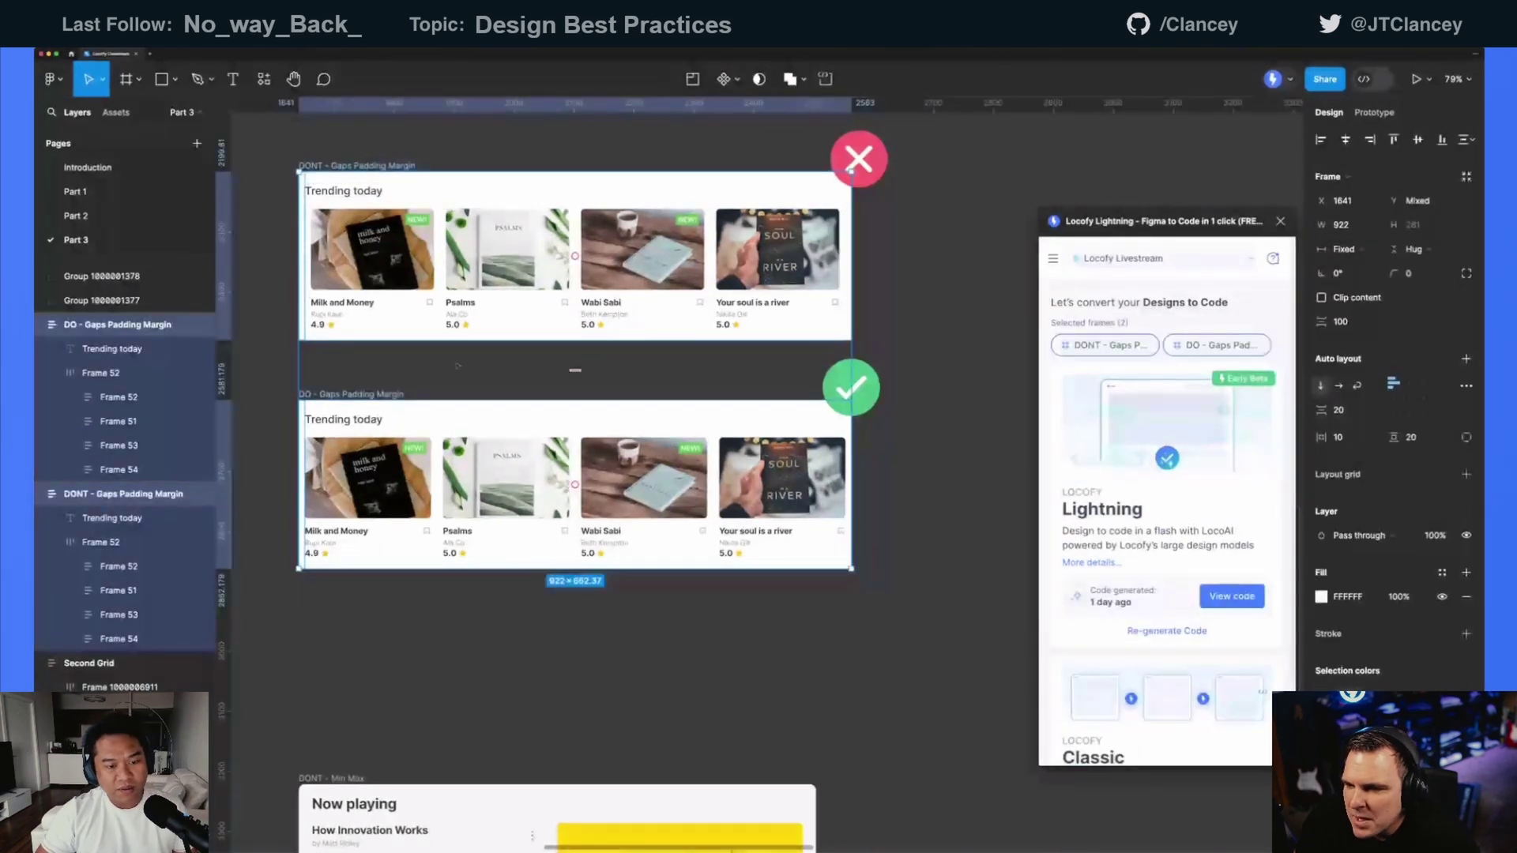
pyautogui.click(1231, 595)
pyautogui.moveTo(832, 220); pyautogui.dragTo(708, 143)
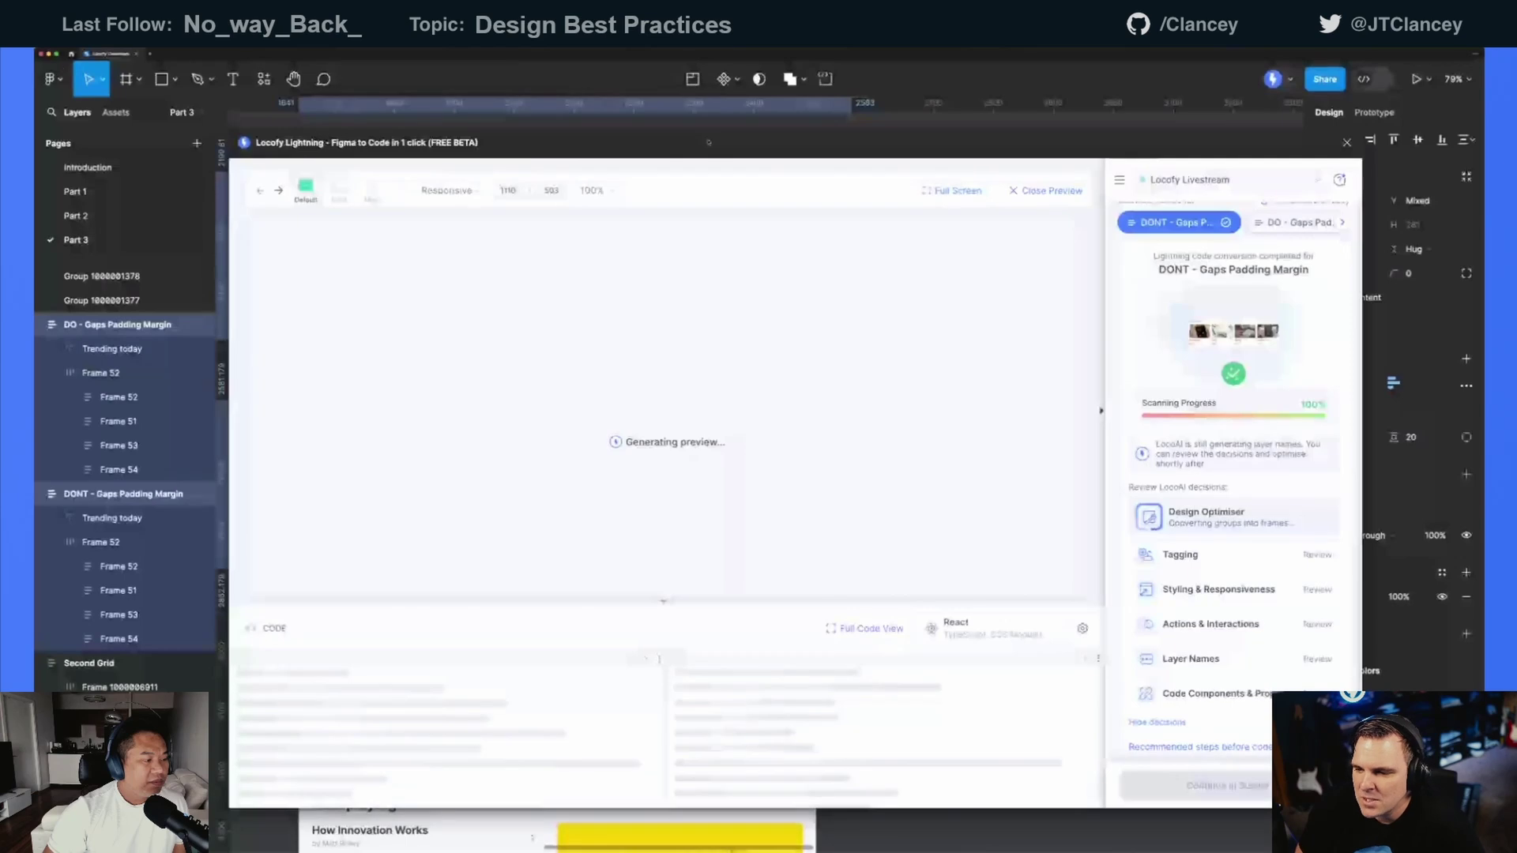
pyautogui.moveTo(715, 144); pyautogui.dragTo(727, 142)
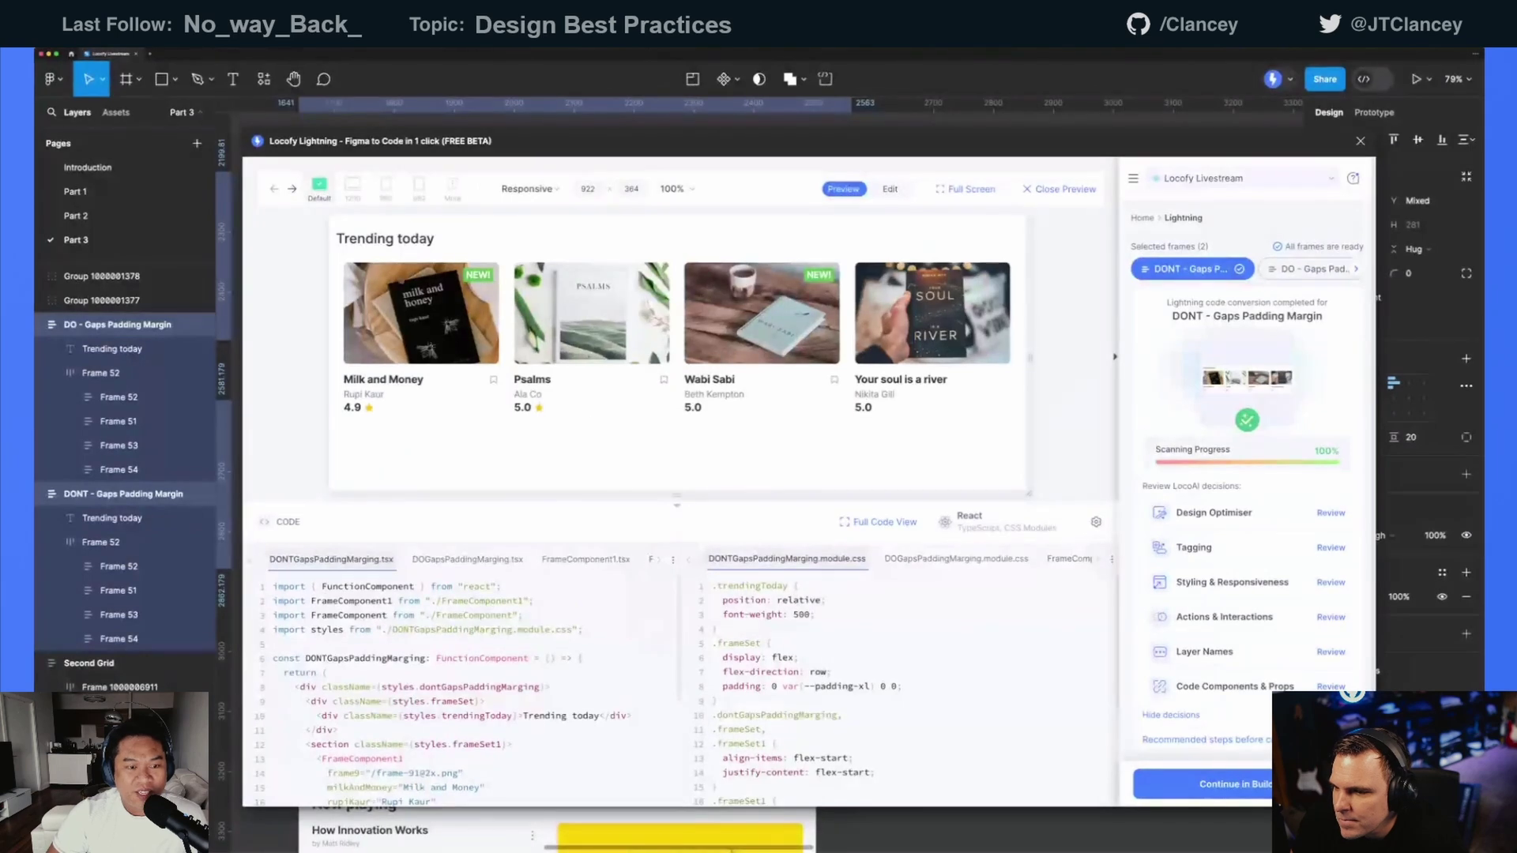
# - Check the heading and card alignment in the DONT frame's preview, and test its responsiveness at widths of 650 and 980
pyautogui.moveTo(338, 234); pyautogui.dragTo(466, 416)
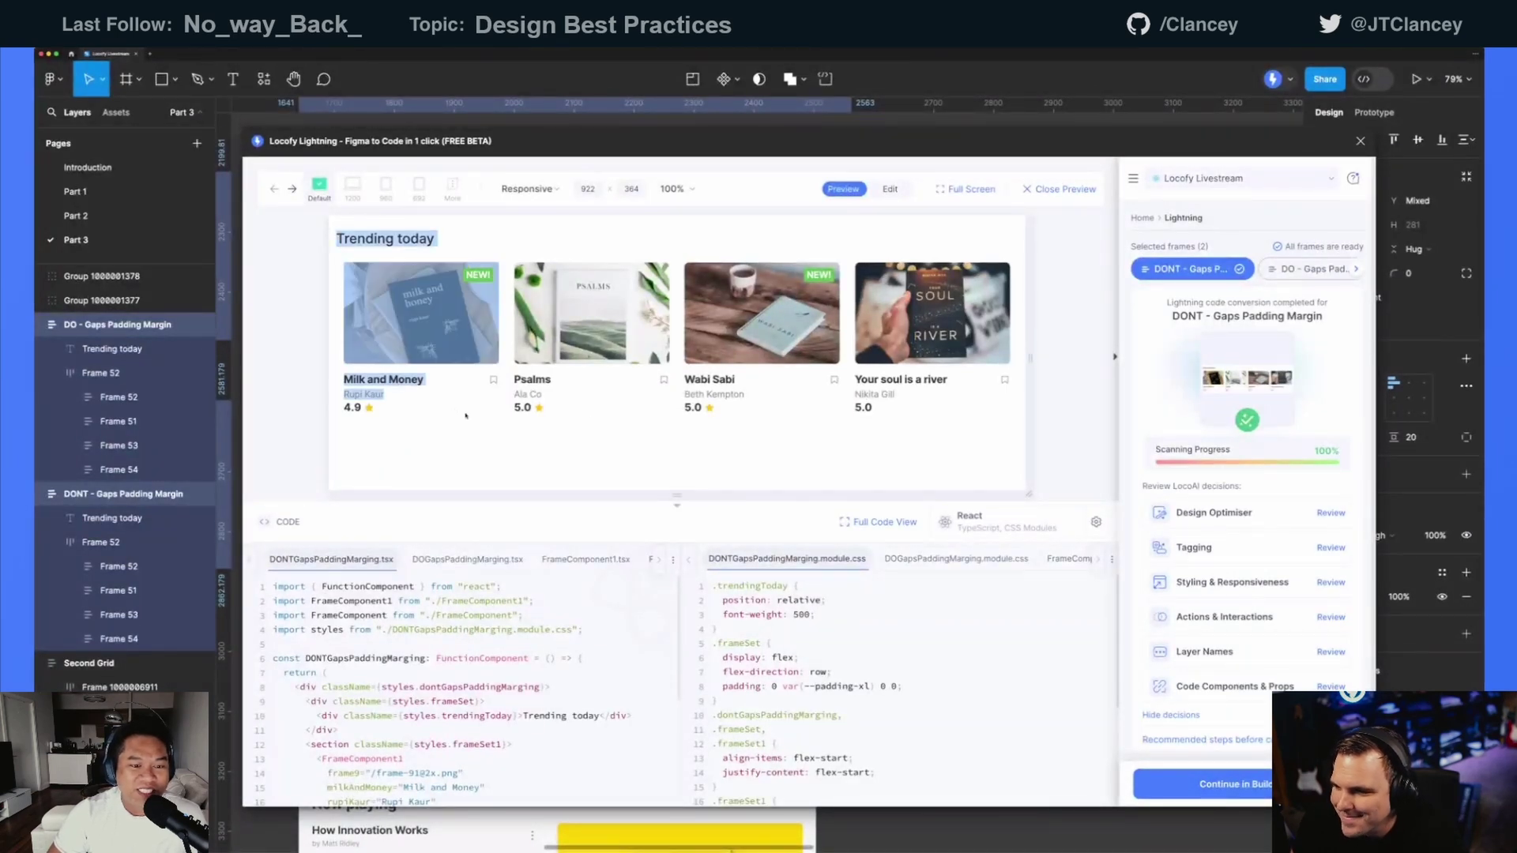
pyautogui.click(338, 258)
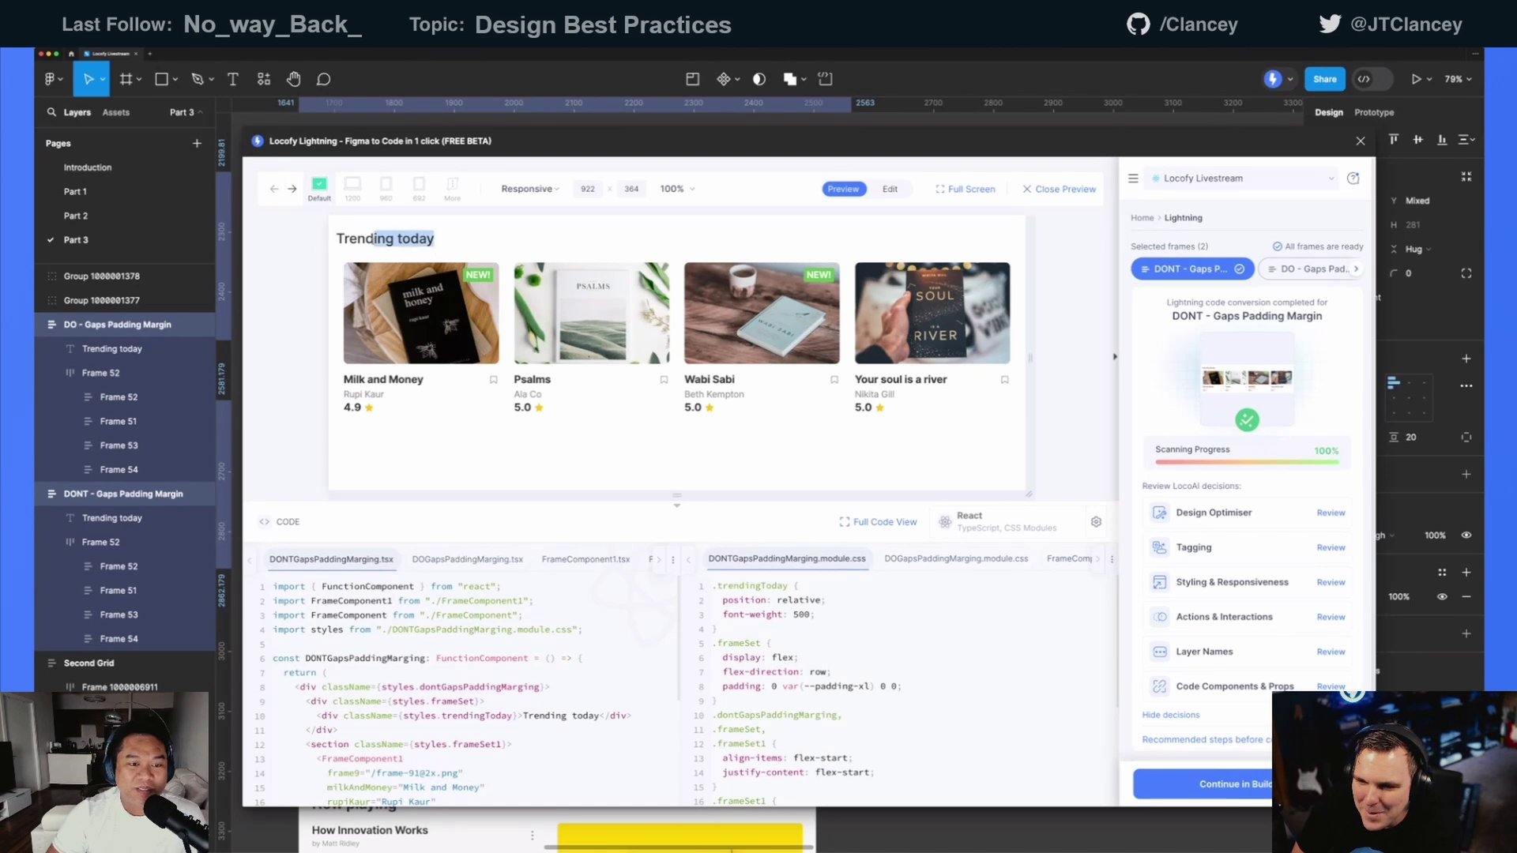
pyautogui.moveTo(1020, 355); pyautogui.dragTo(921, 356)
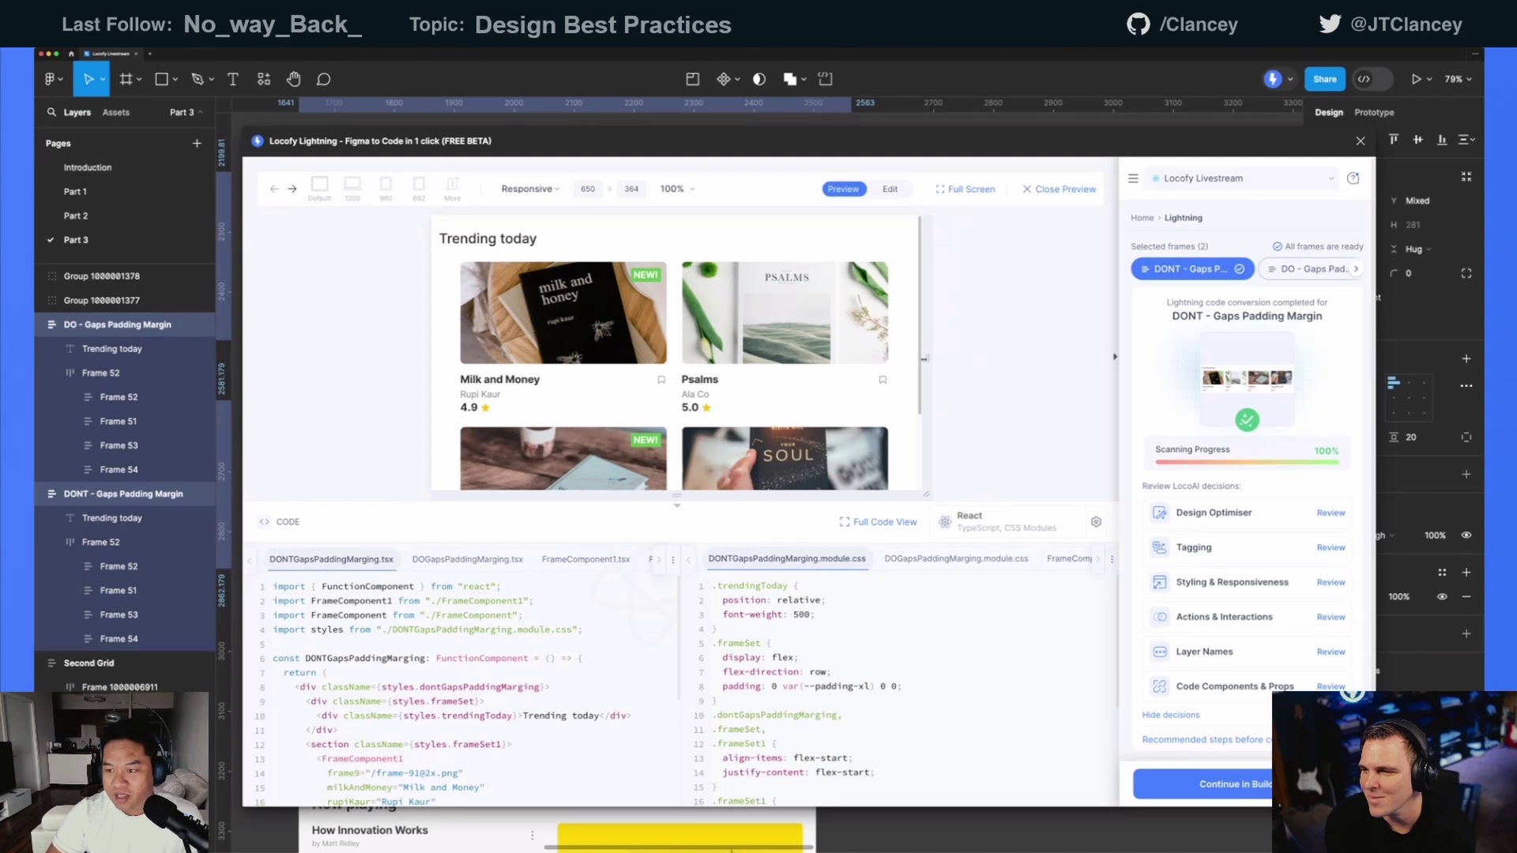
pyautogui.moveTo(923, 358); pyautogui.dragTo(1055, 358)
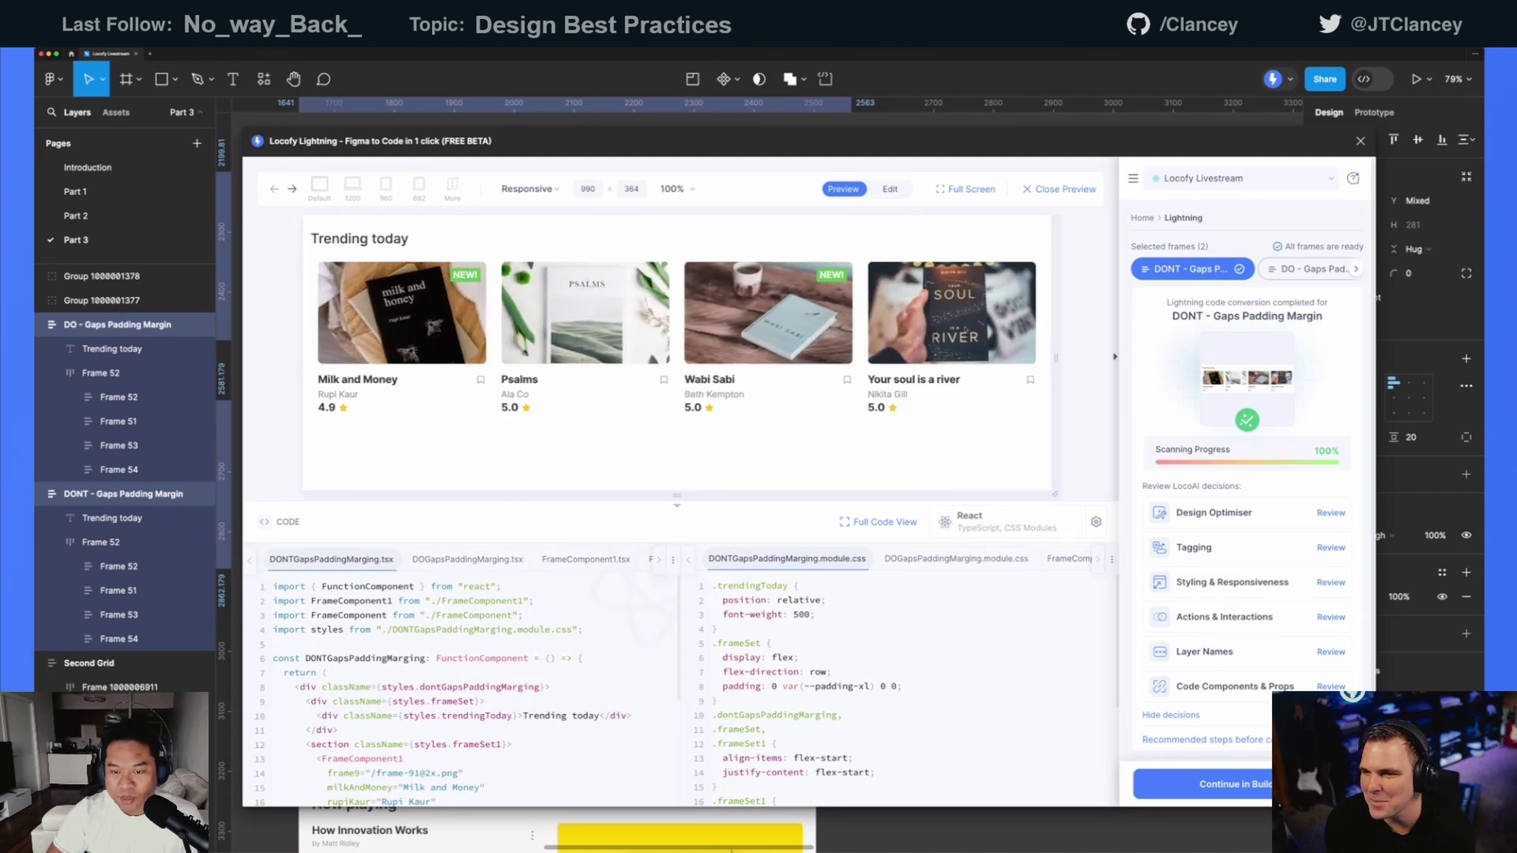
# - Switch to the DO frame's preview, check its heading and card alignment, and reveal the code behind the Milk and Money title
pyautogui.click(1304, 268)
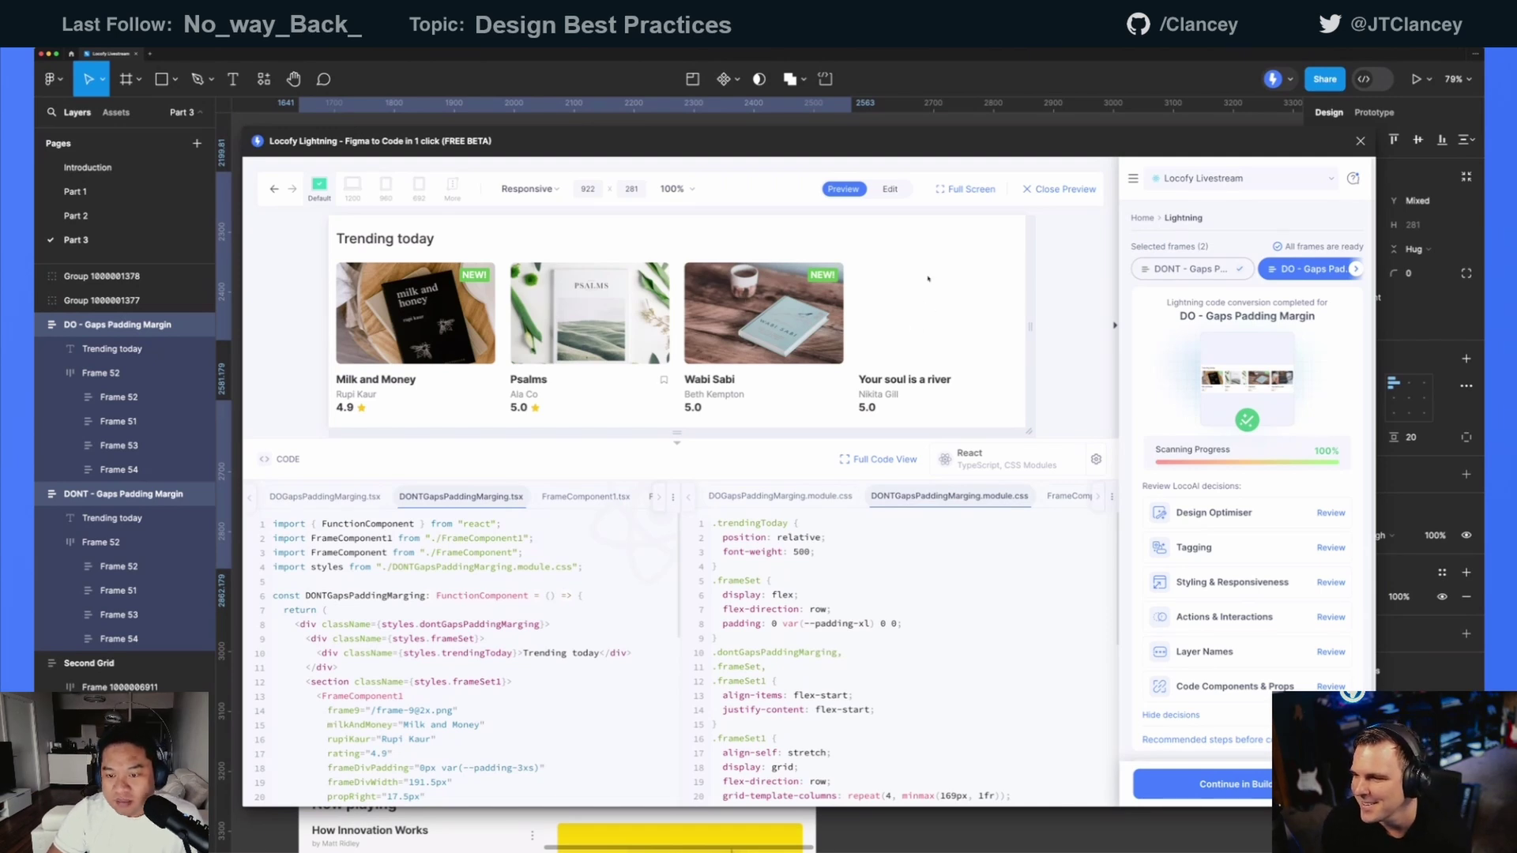
pyautogui.moveTo(329, 224); pyautogui.dragTo(416, 408)
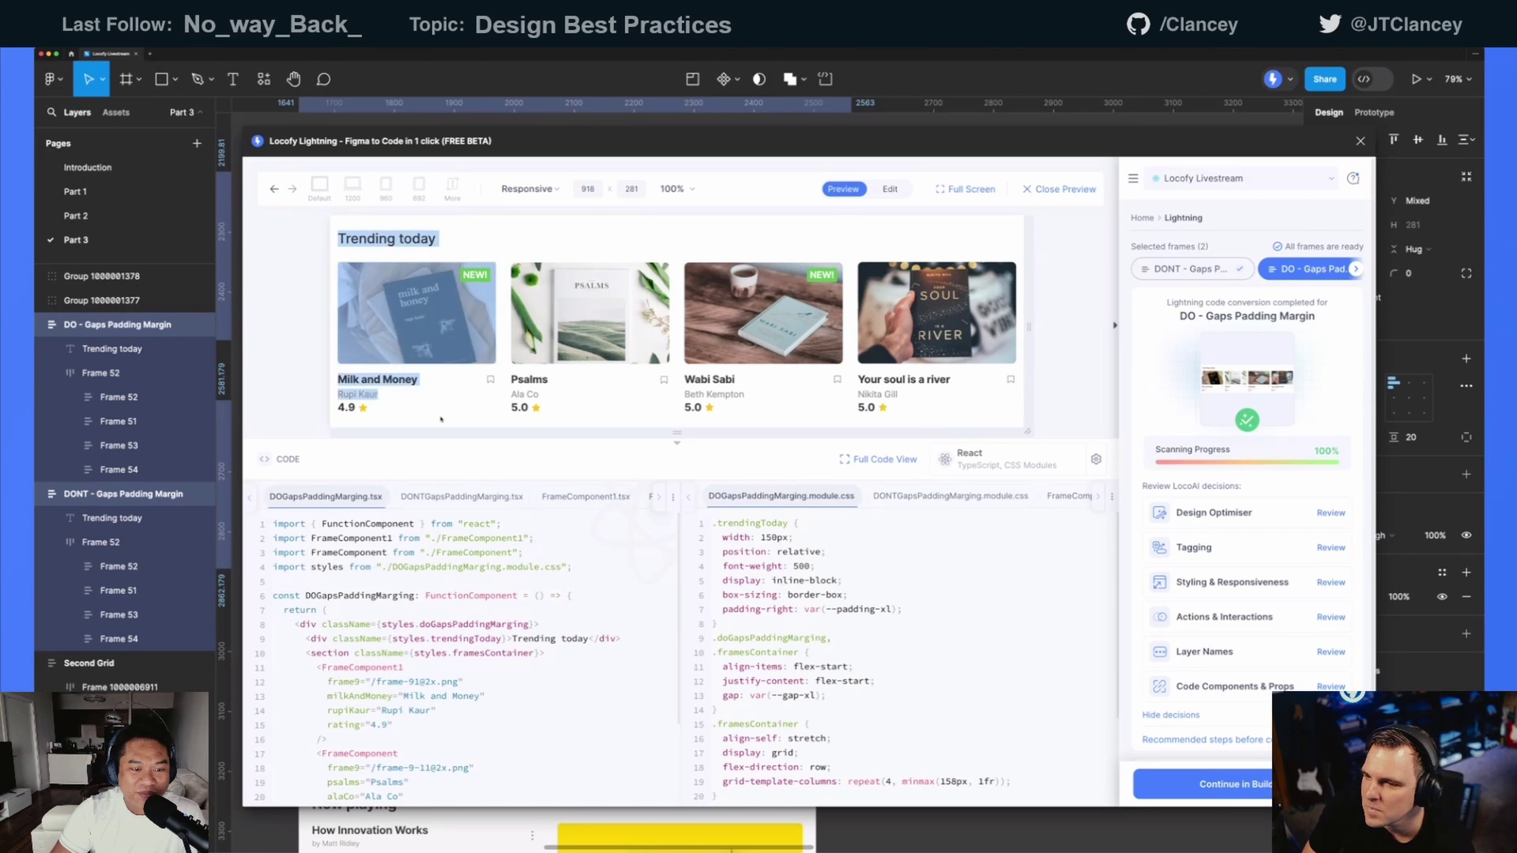
pyautogui.click(456, 379)
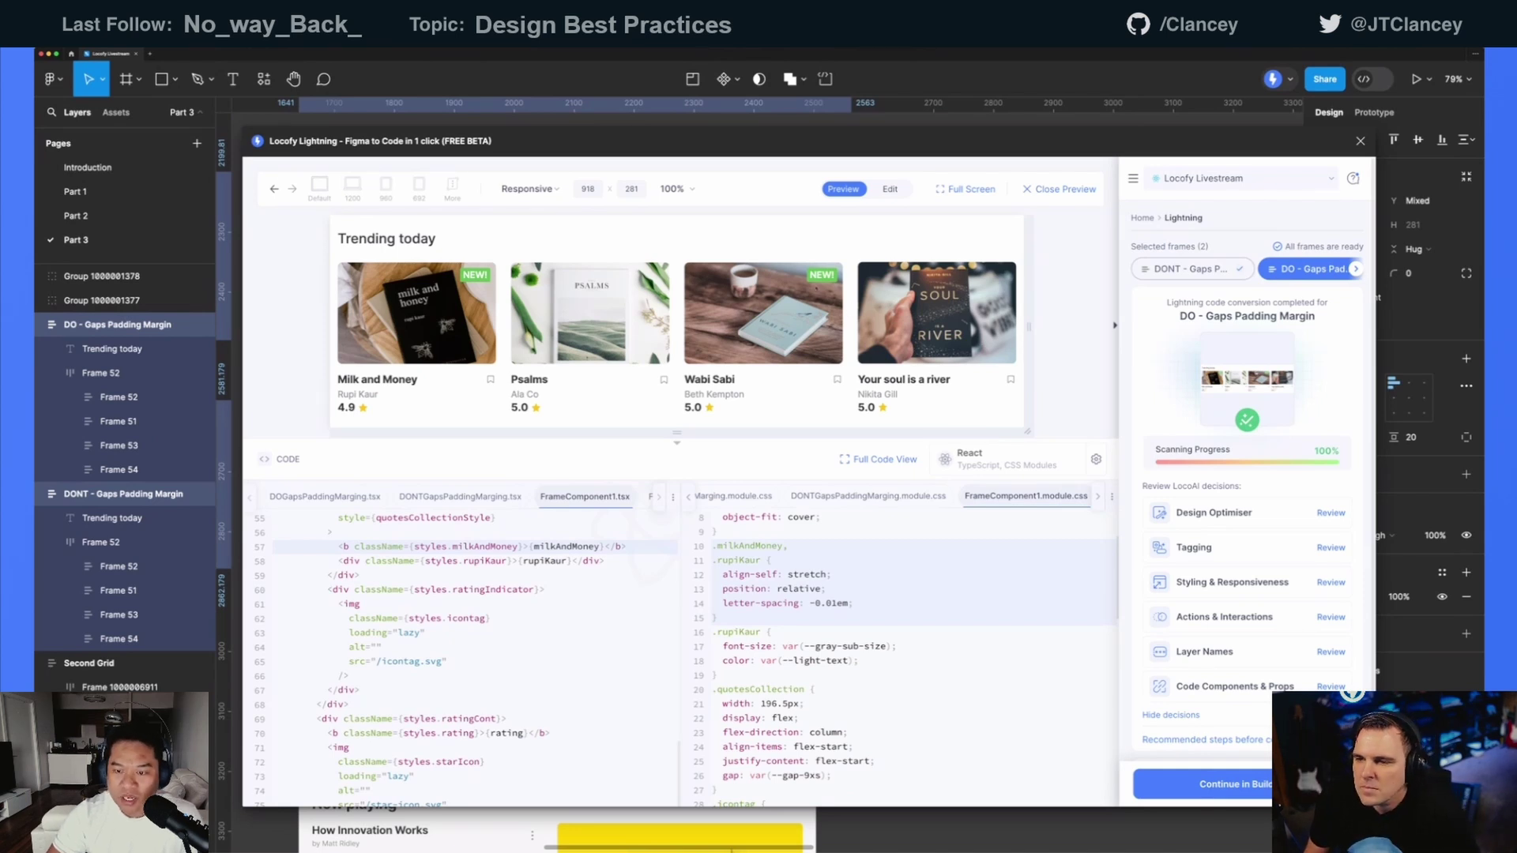
# - Test the DO preview's responsiveness at widths of 578, 344 and 476 with the preview height enlarged to 417
pyautogui.moveTo(1027, 323); pyautogui.dragTo(909, 324)
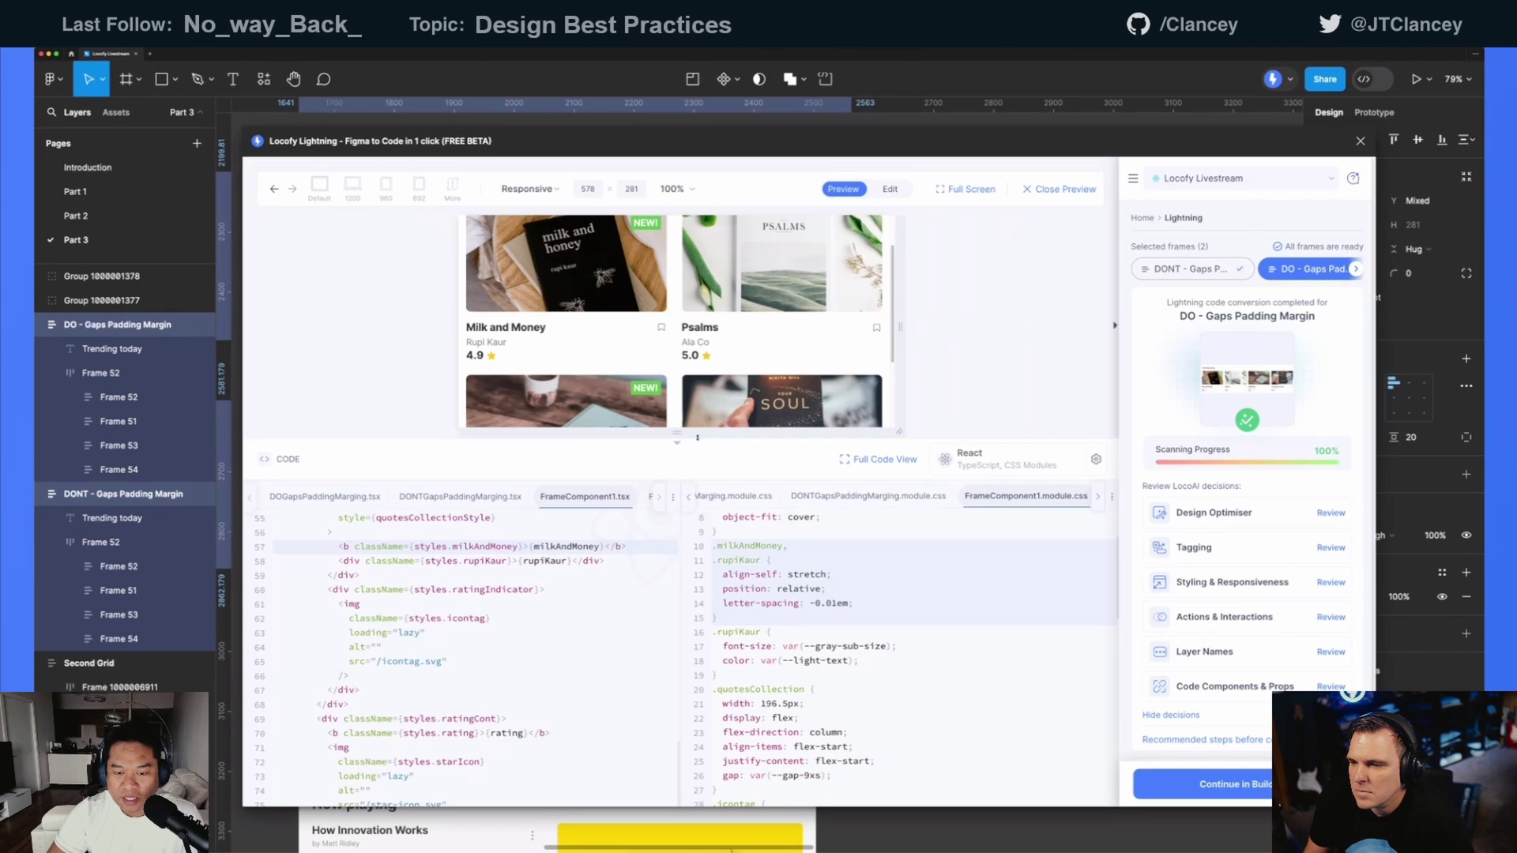
pyautogui.moveTo(672, 439); pyautogui.dragTo(706, 541)
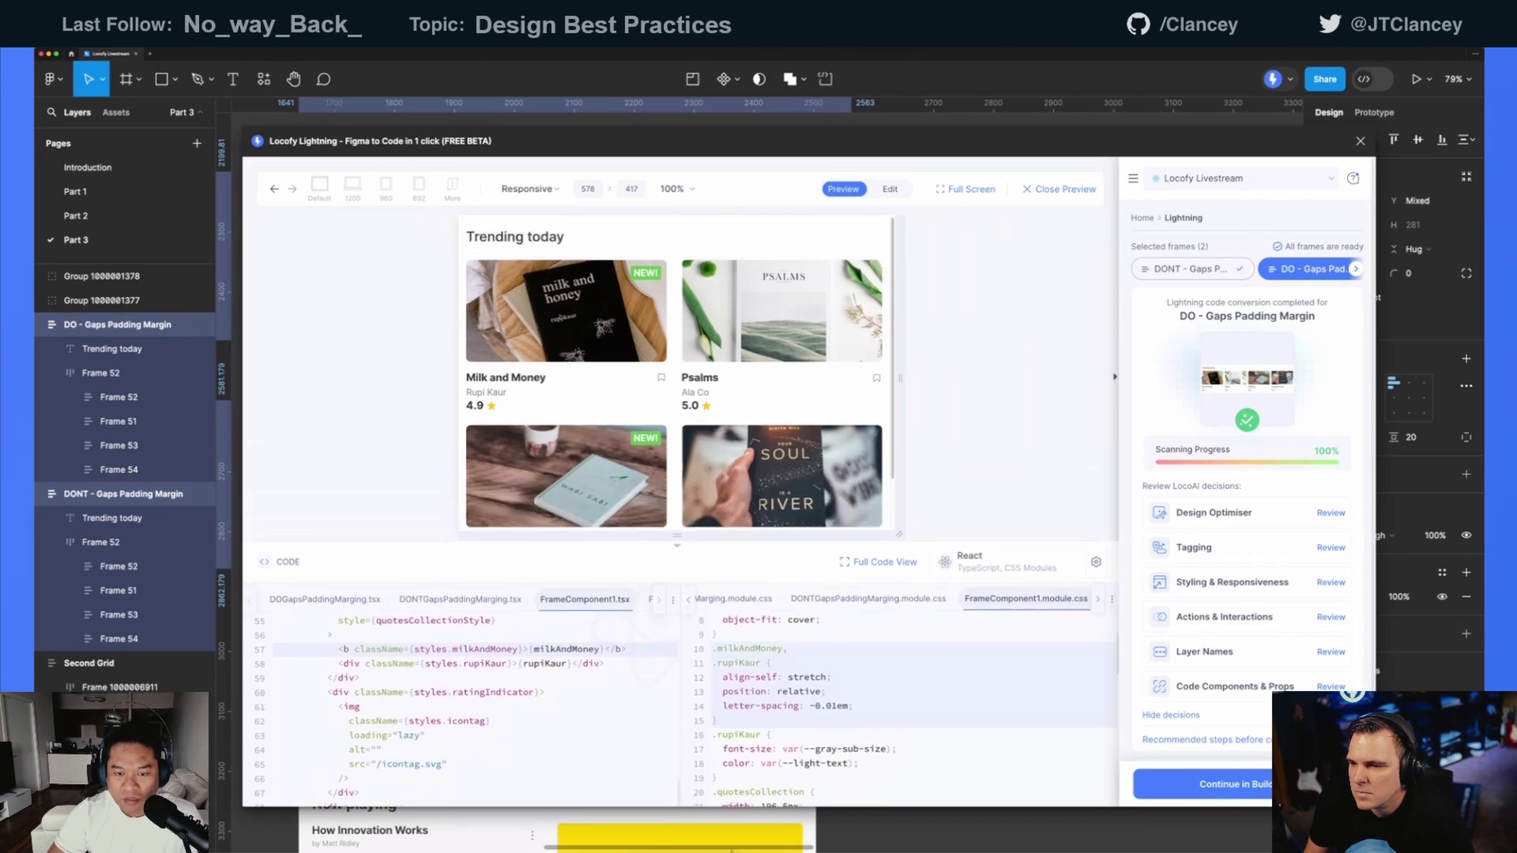
pyautogui.moveTo(900, 376); pyautogui.dragTo(814, 376)
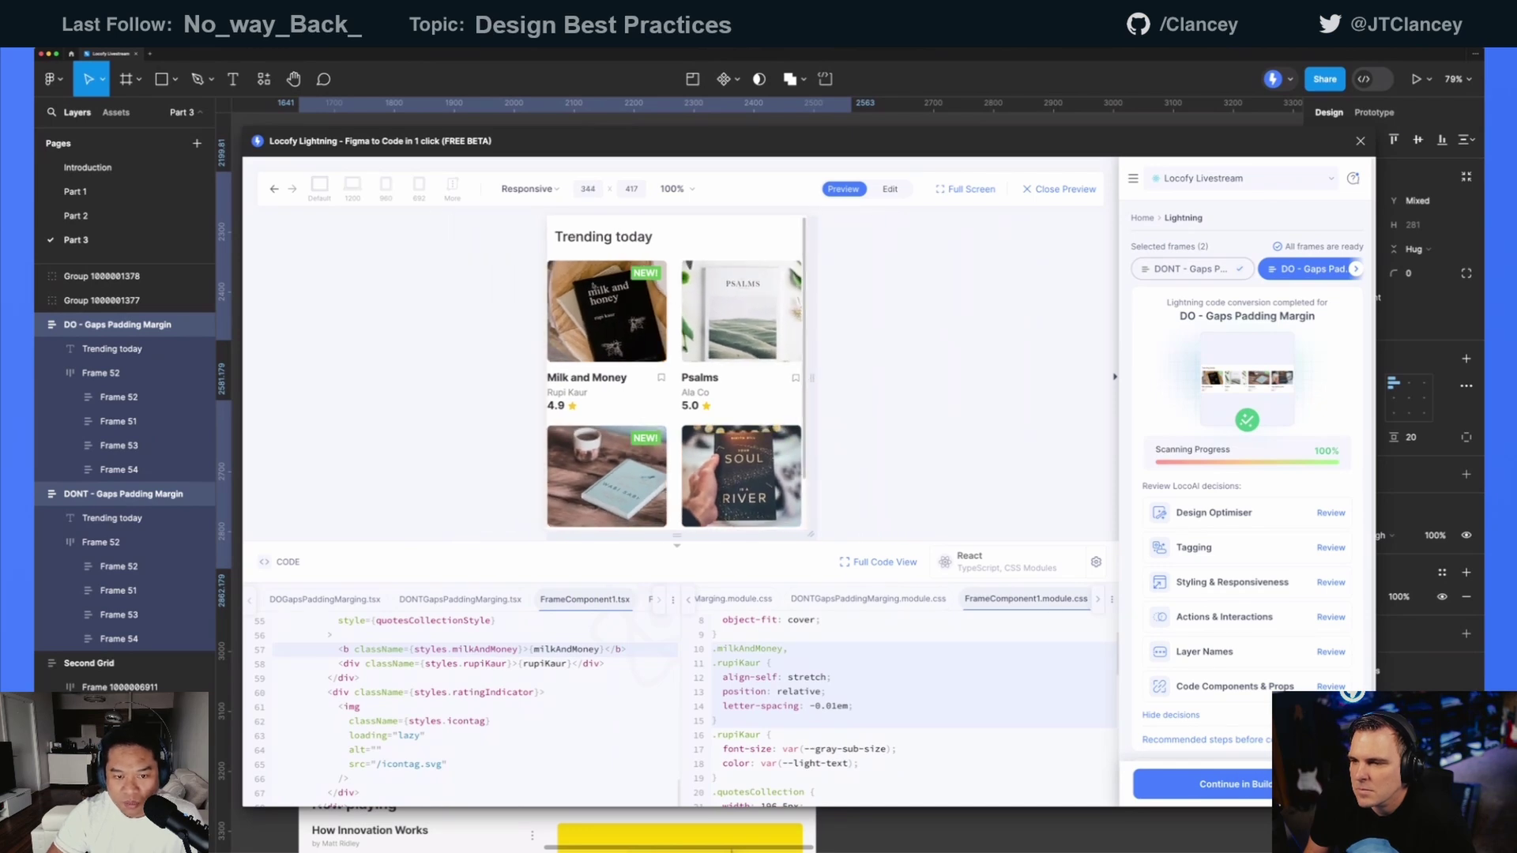
pyautogui.moveTo(813, 376); pyautogui.dragTo(862, 377)
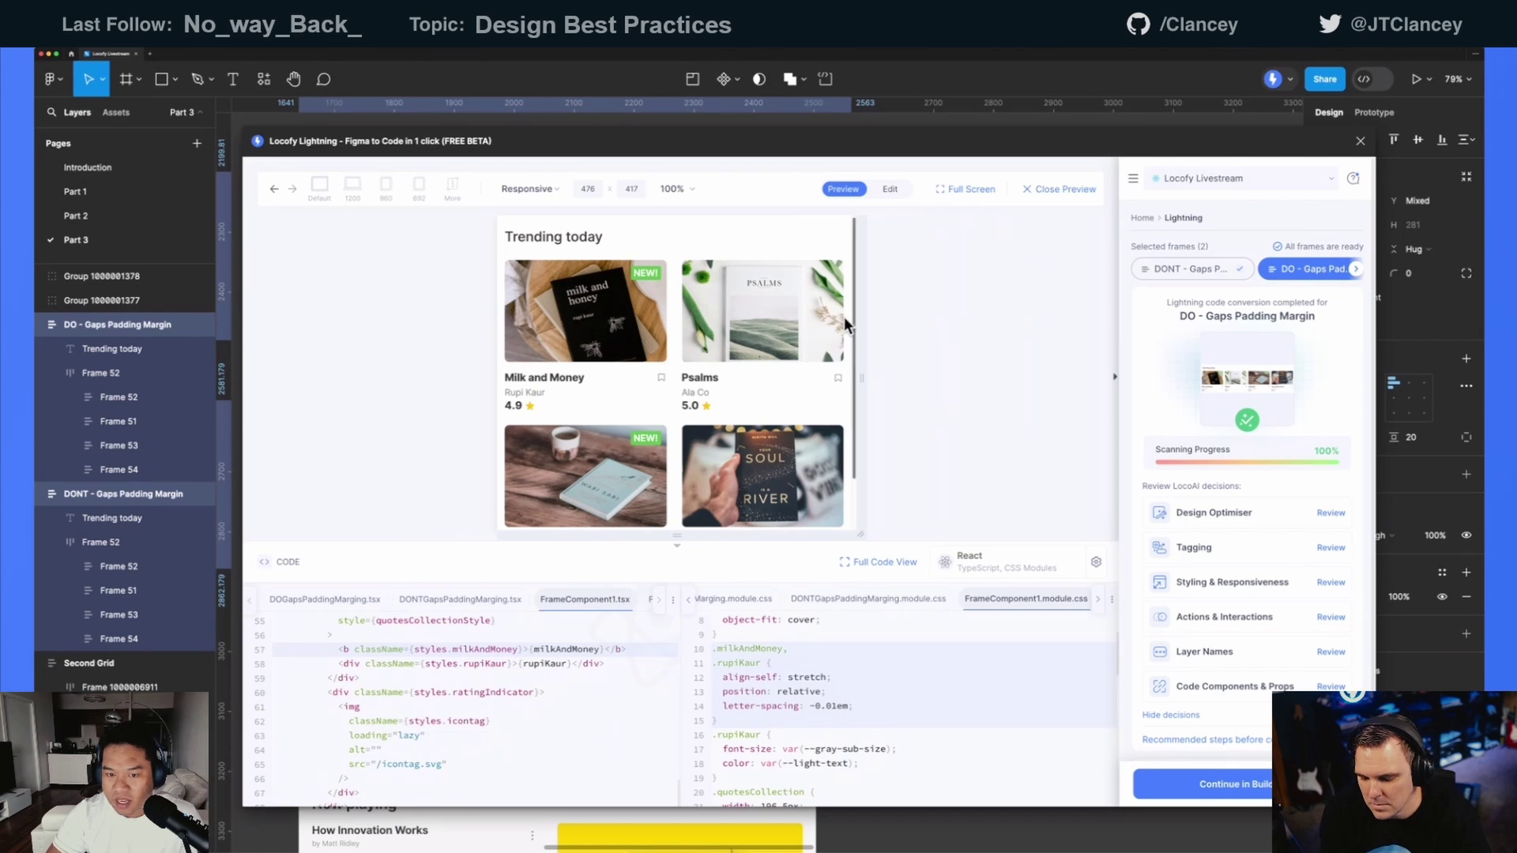
# - Return to the plugin's home view, move its window clear of the two frames and clear the frame selection
pyautogui.click(1143, 221)
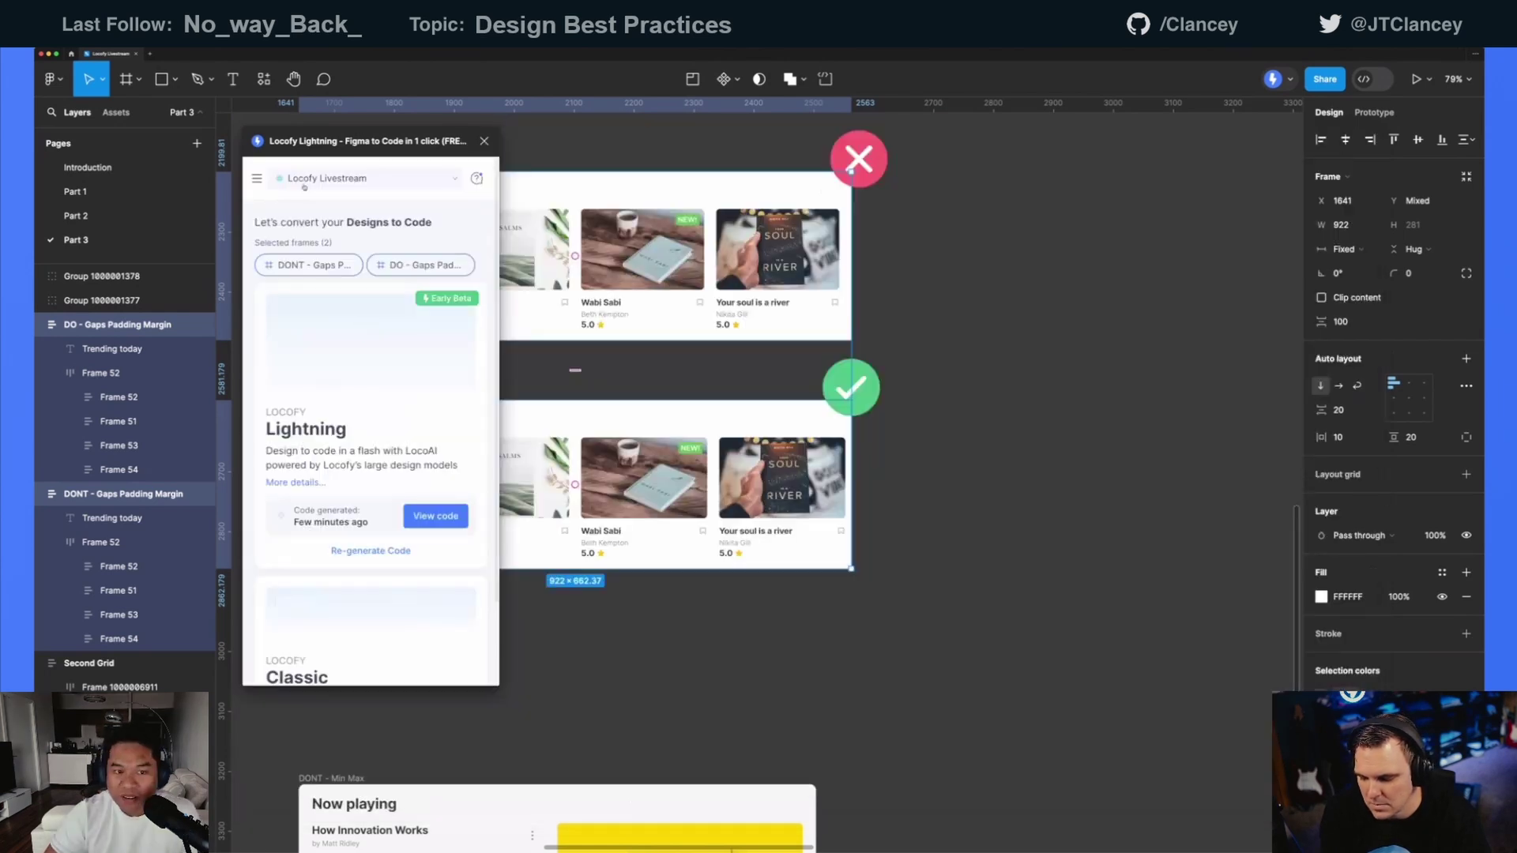
pyautogui.moveTo(322, 142); pyautogui.dragTo(1068, 170)
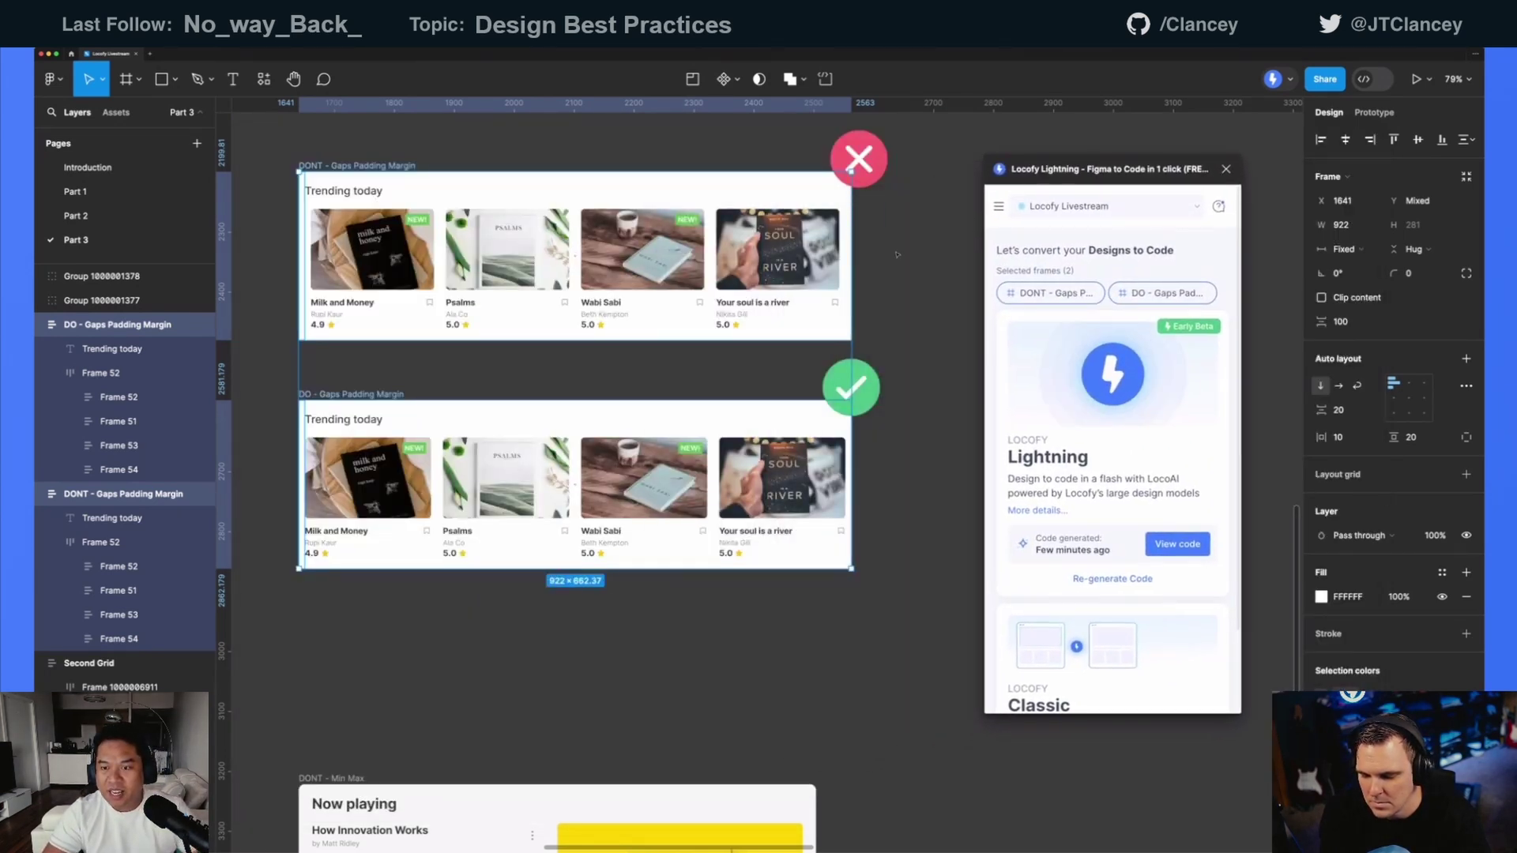
pyautogui.click(890, 305)
# - Select the DONT - Min Max frame, open its generated Lightning code preview and return to the plugin's home view
pyautogui.scroll(-5, 881, 332)
pyautogui.scroll(-3, 872, 353)
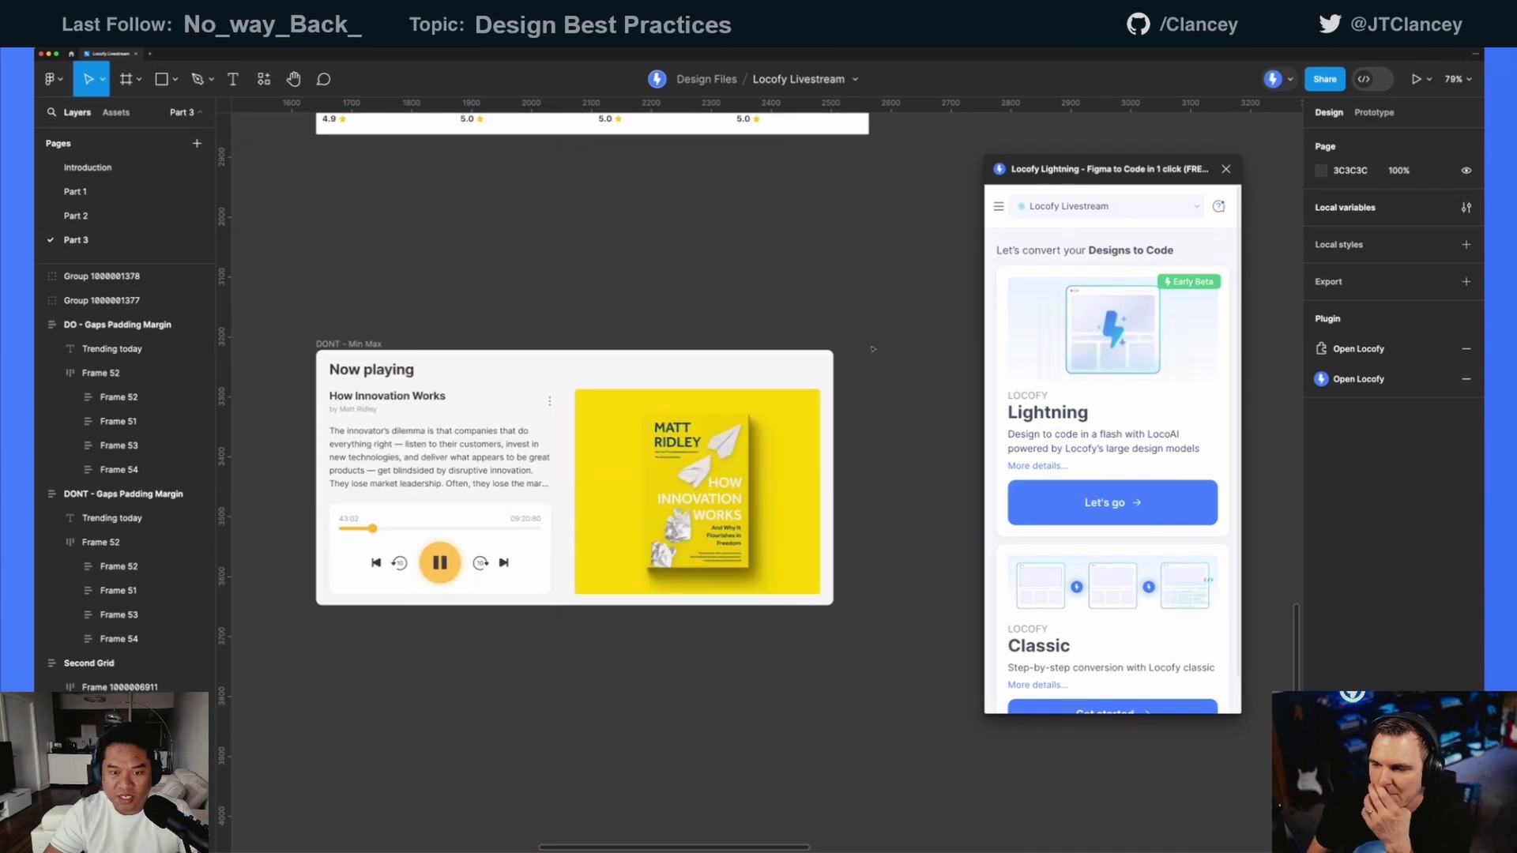
pyautogui.scroll(-5, 869, 380)
pyautogui.scroll(2, 848, 490)
pyautogui.scroll(2, 847, 490)
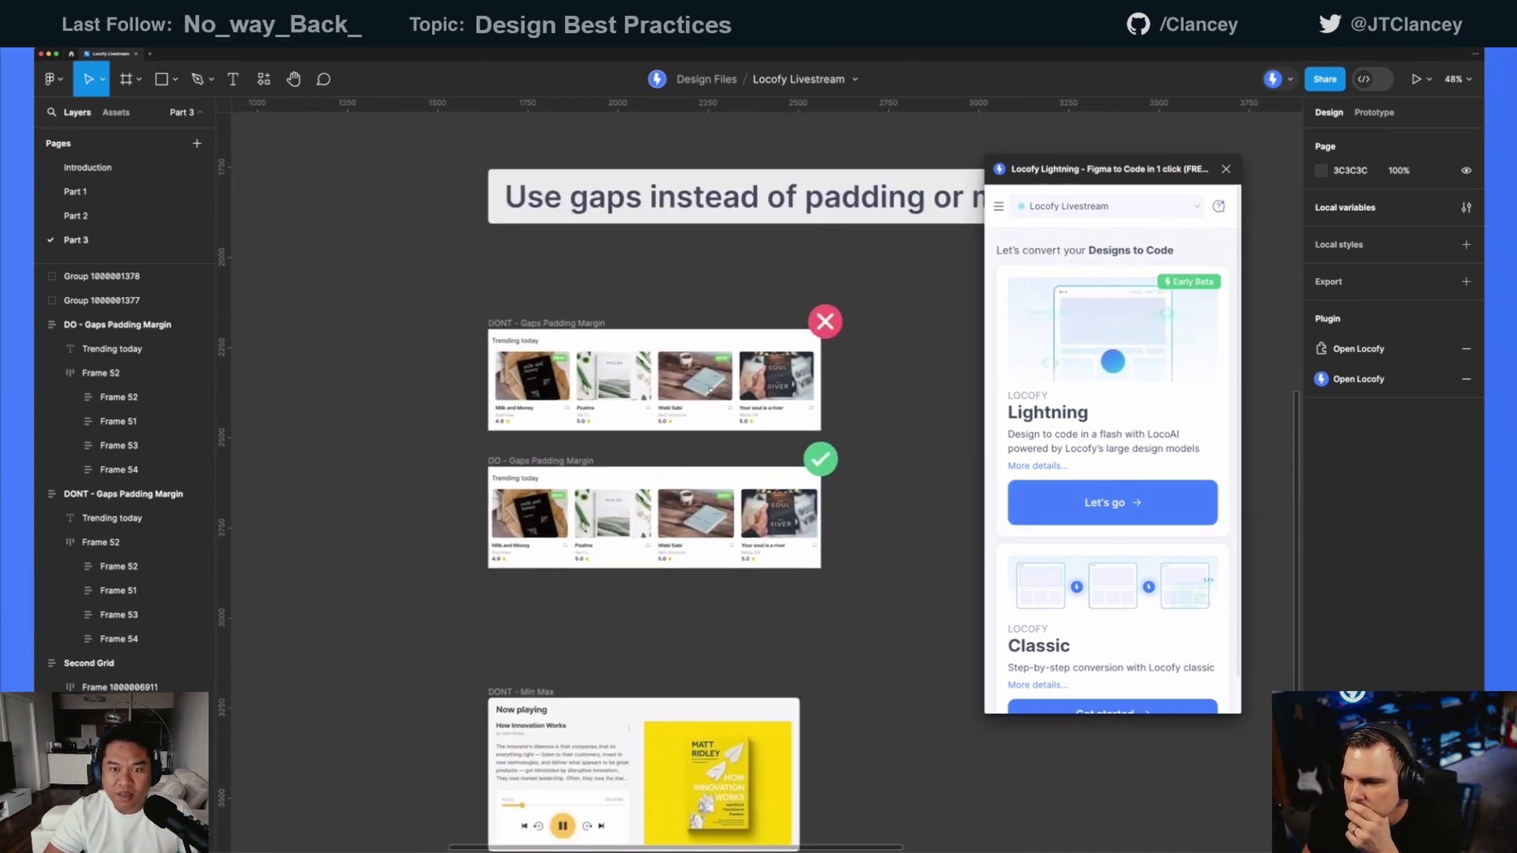
pyautogui.scroll(-5, 703, 357)
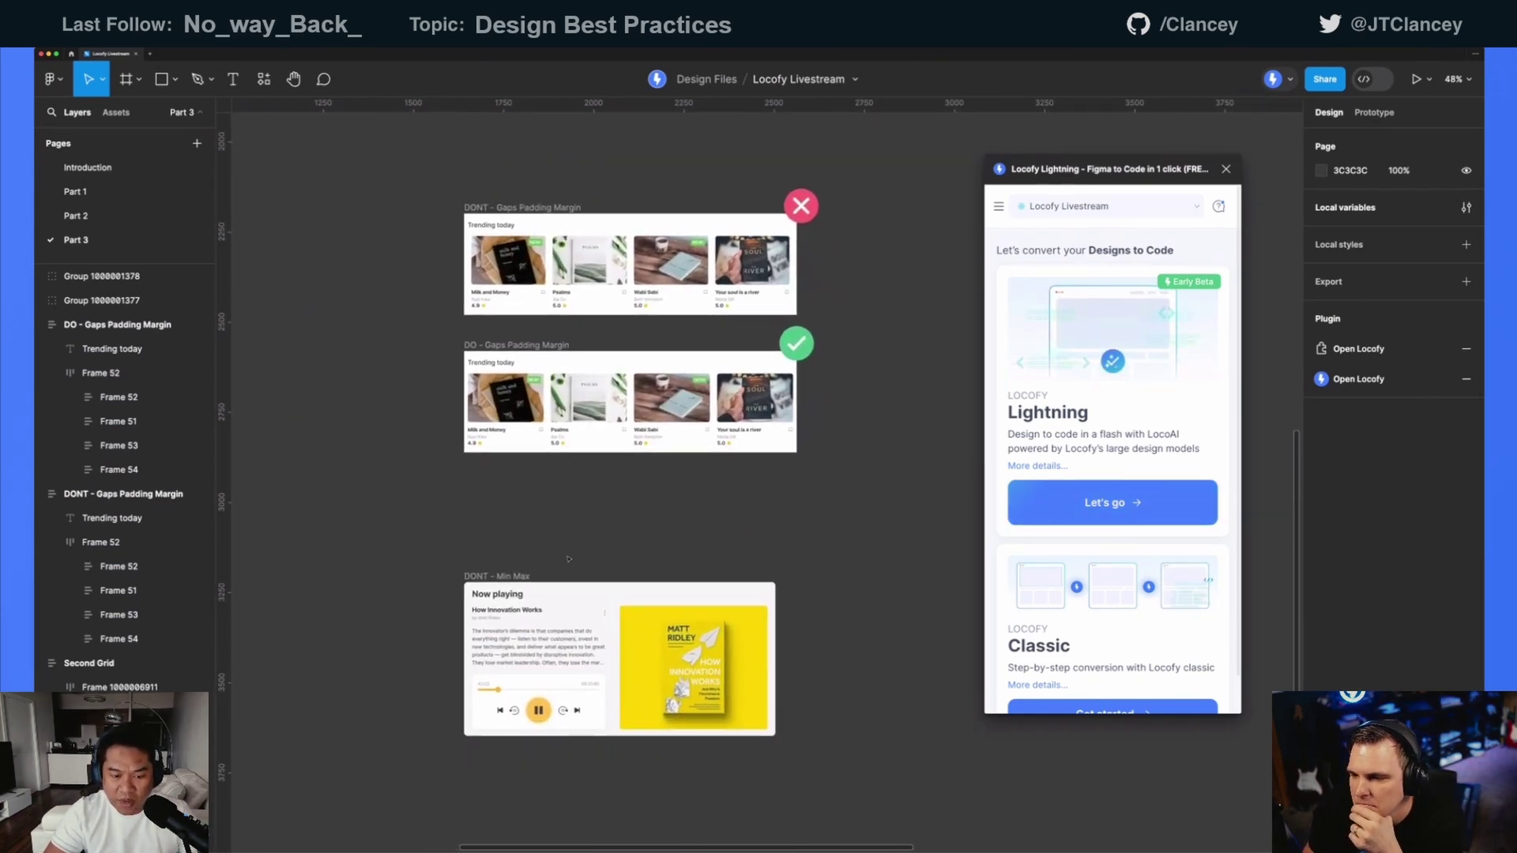
pyautogui.click(624, 553)
pyautogui.scroll(3, 629, 569)
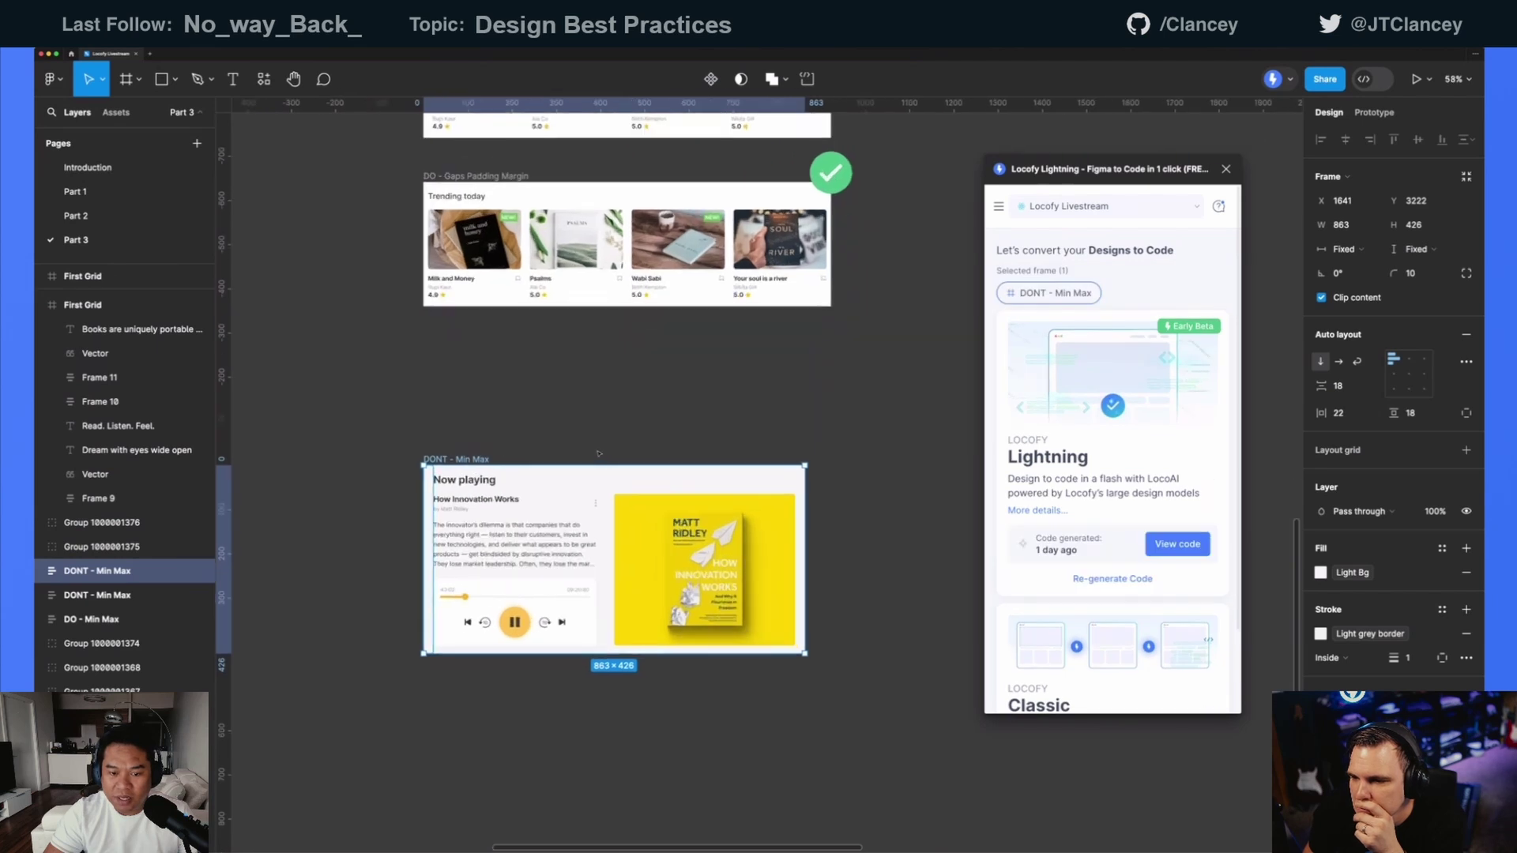
pyautogui.scroll(3, 570, 546)
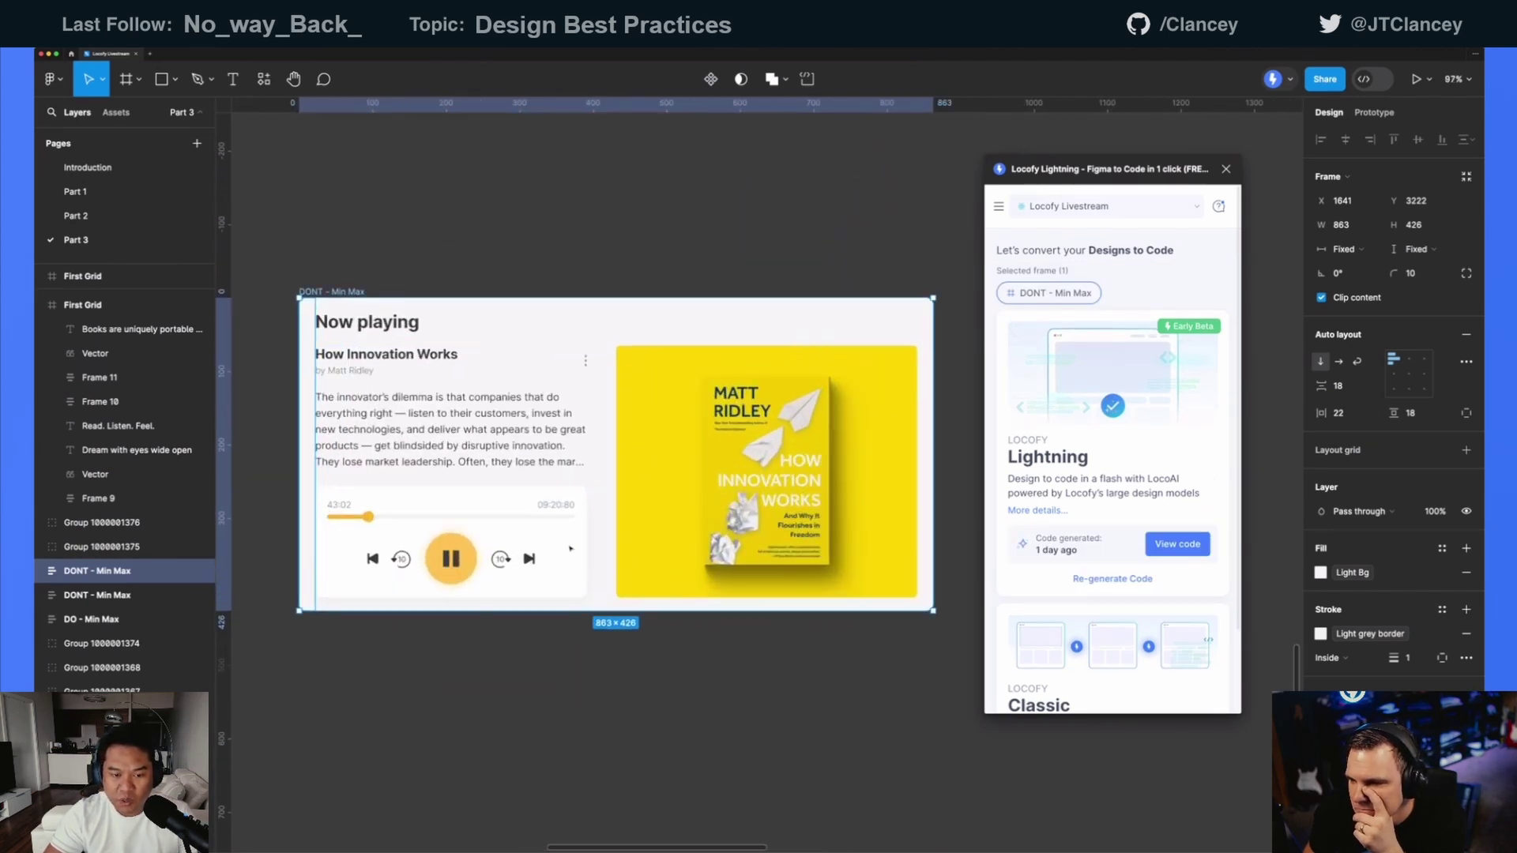
pyautogui.click(1177, 543)
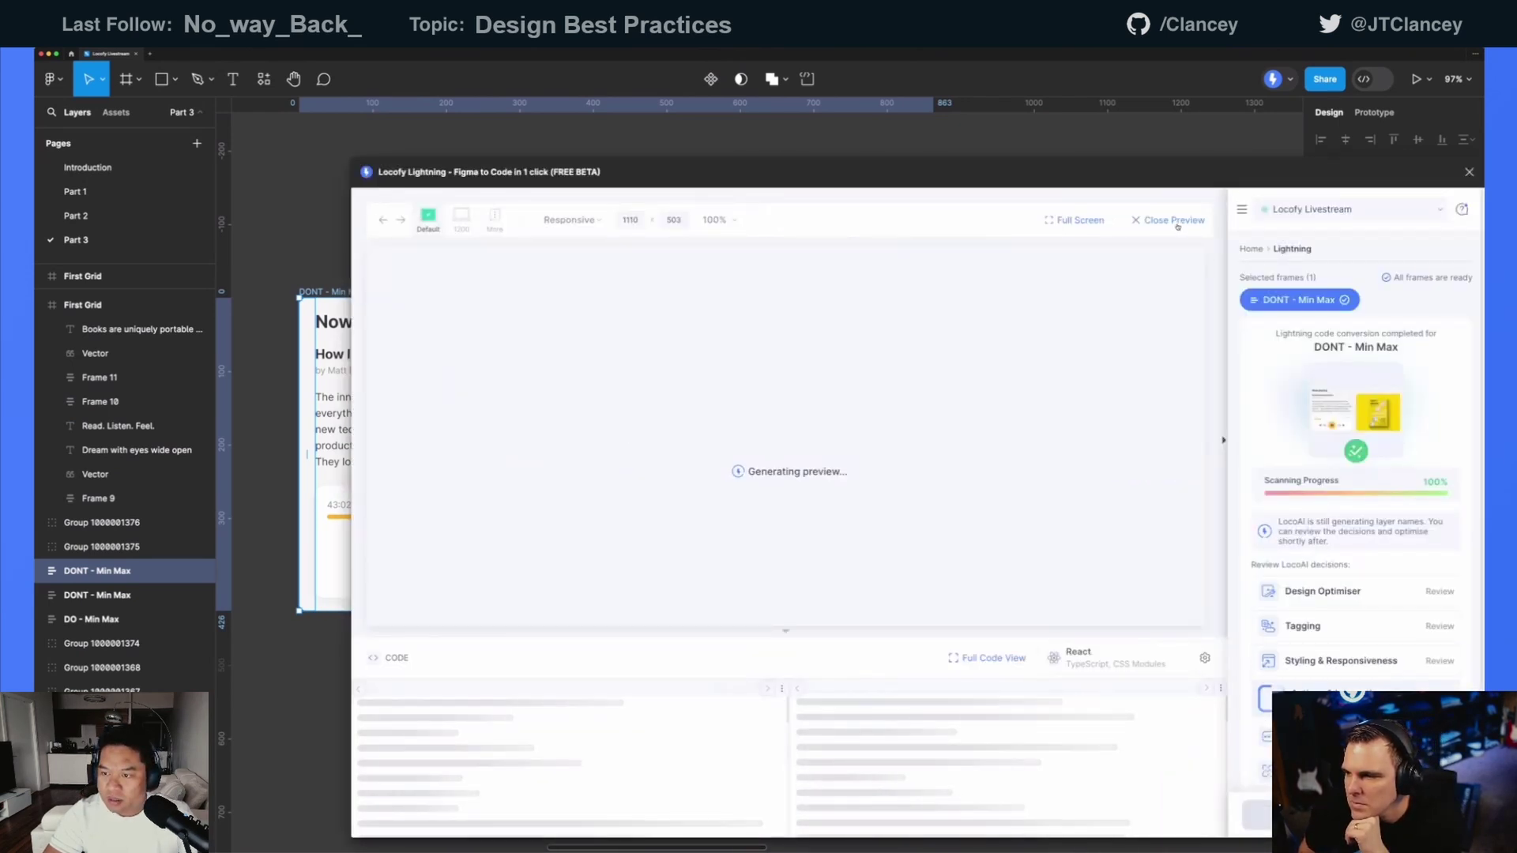
pyautogui.click(1247, 249)
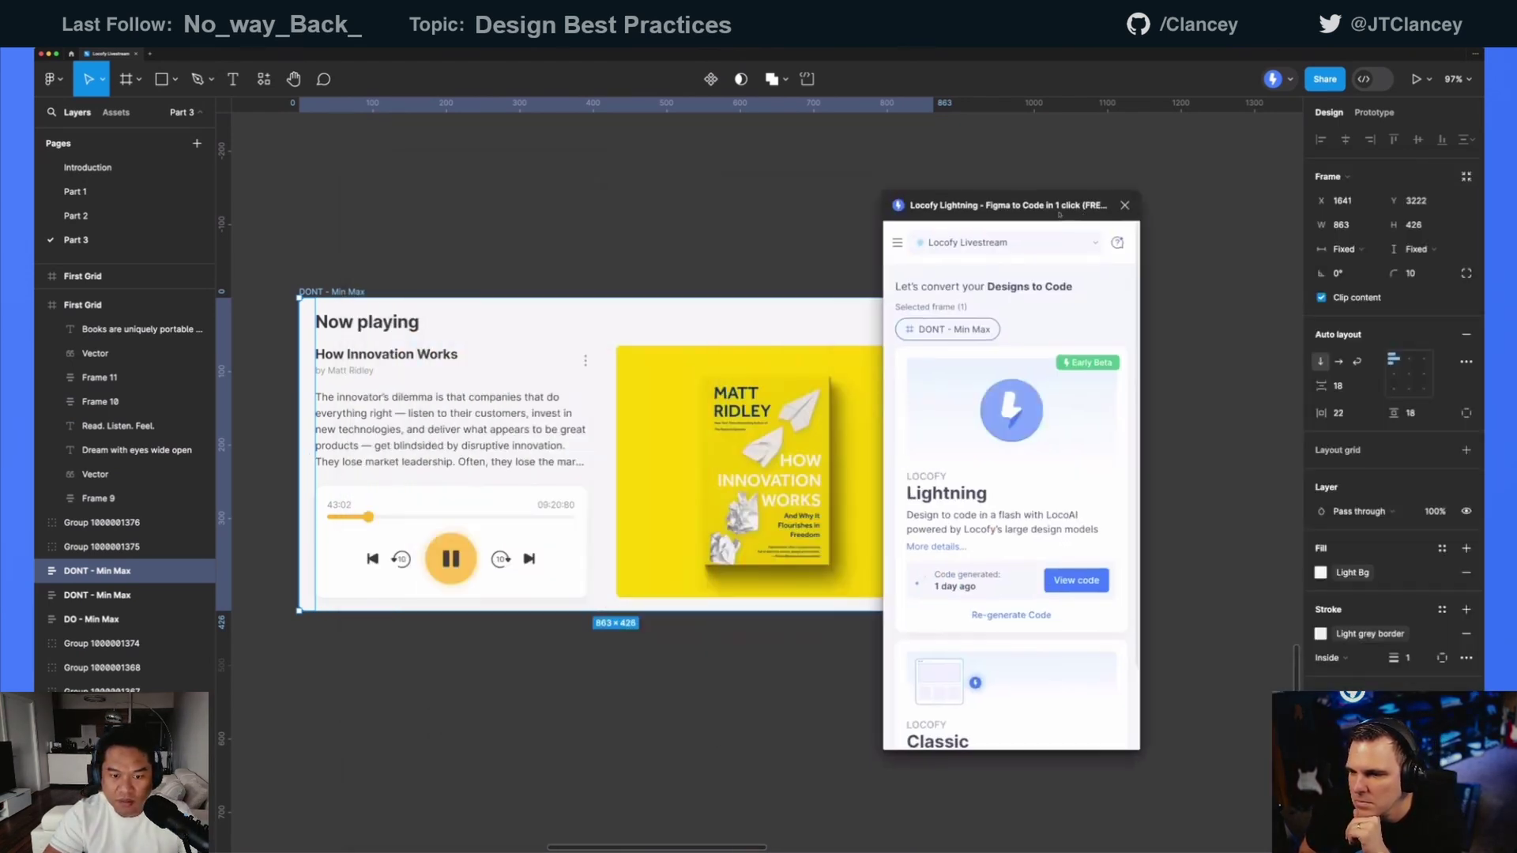
# - Inspect the individual padding of the text and player column in the DONT - Min Max frame, and reselect the whole frame
pyautogui.doubleClick(562, 439)
pyautogui.scroll(5, 496, 425)
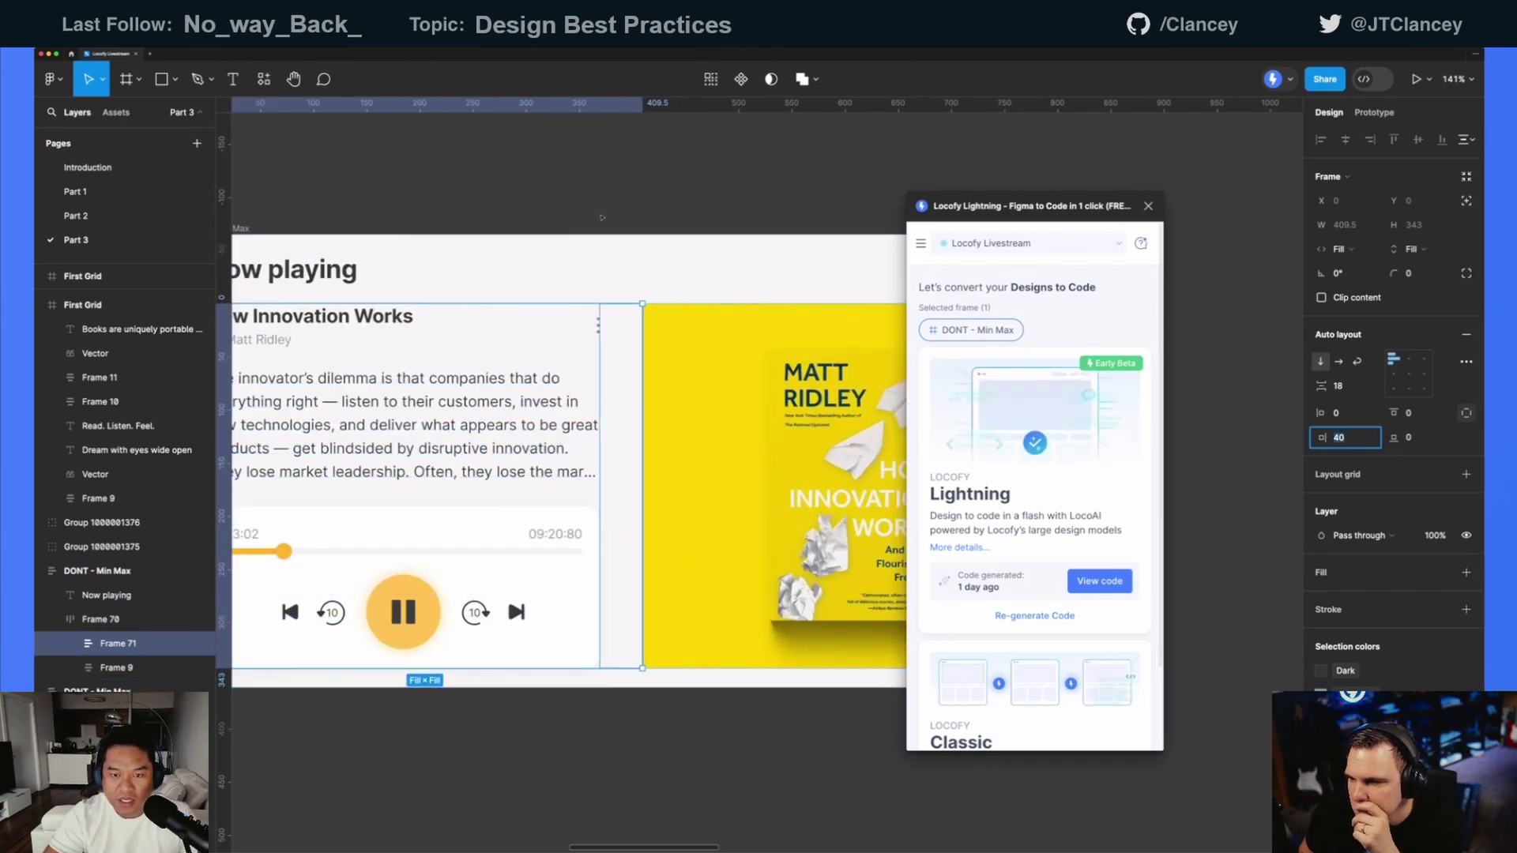
pyautogui.press('Escape')
pyautogui.scroll(-3, 758, 382)
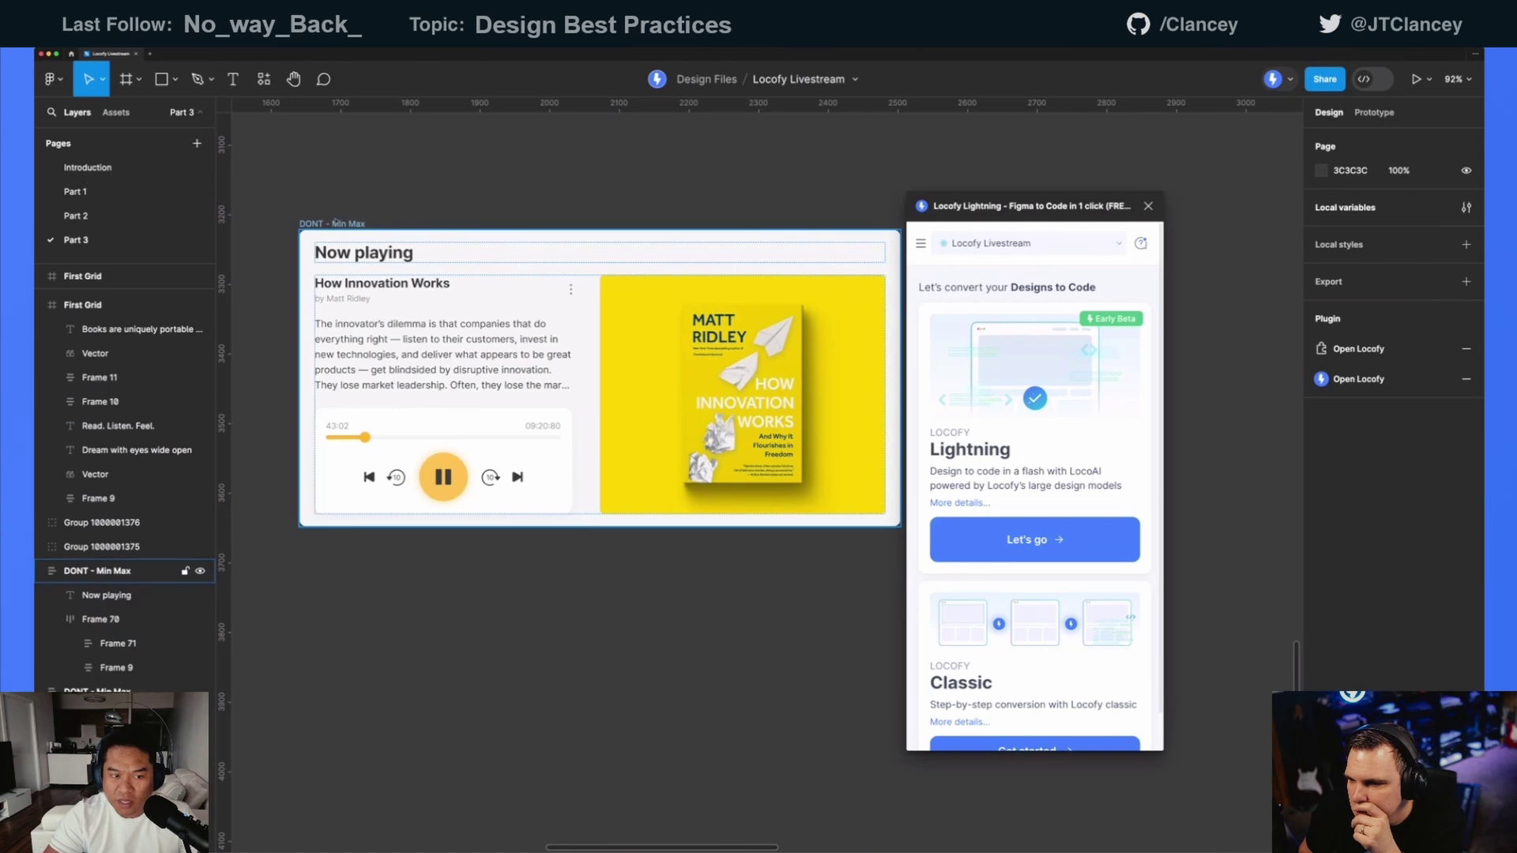
pyautogui.click(758, 381)
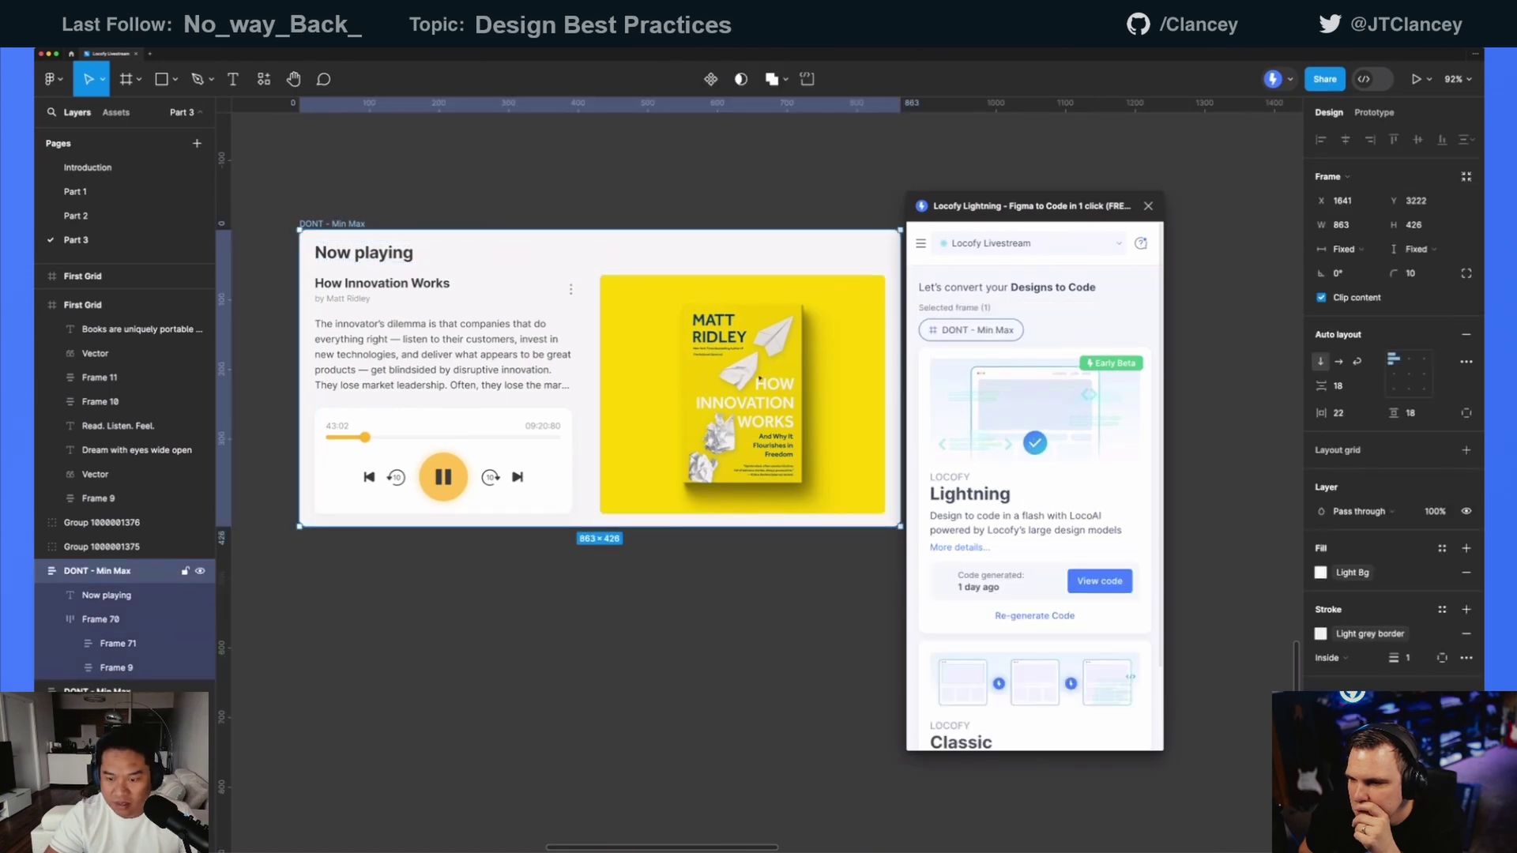
# - Open the generated Lightning code preview of the DONT - Min Max frame and enlarge the preview height to 524
pyautogui.click(1099, 582)
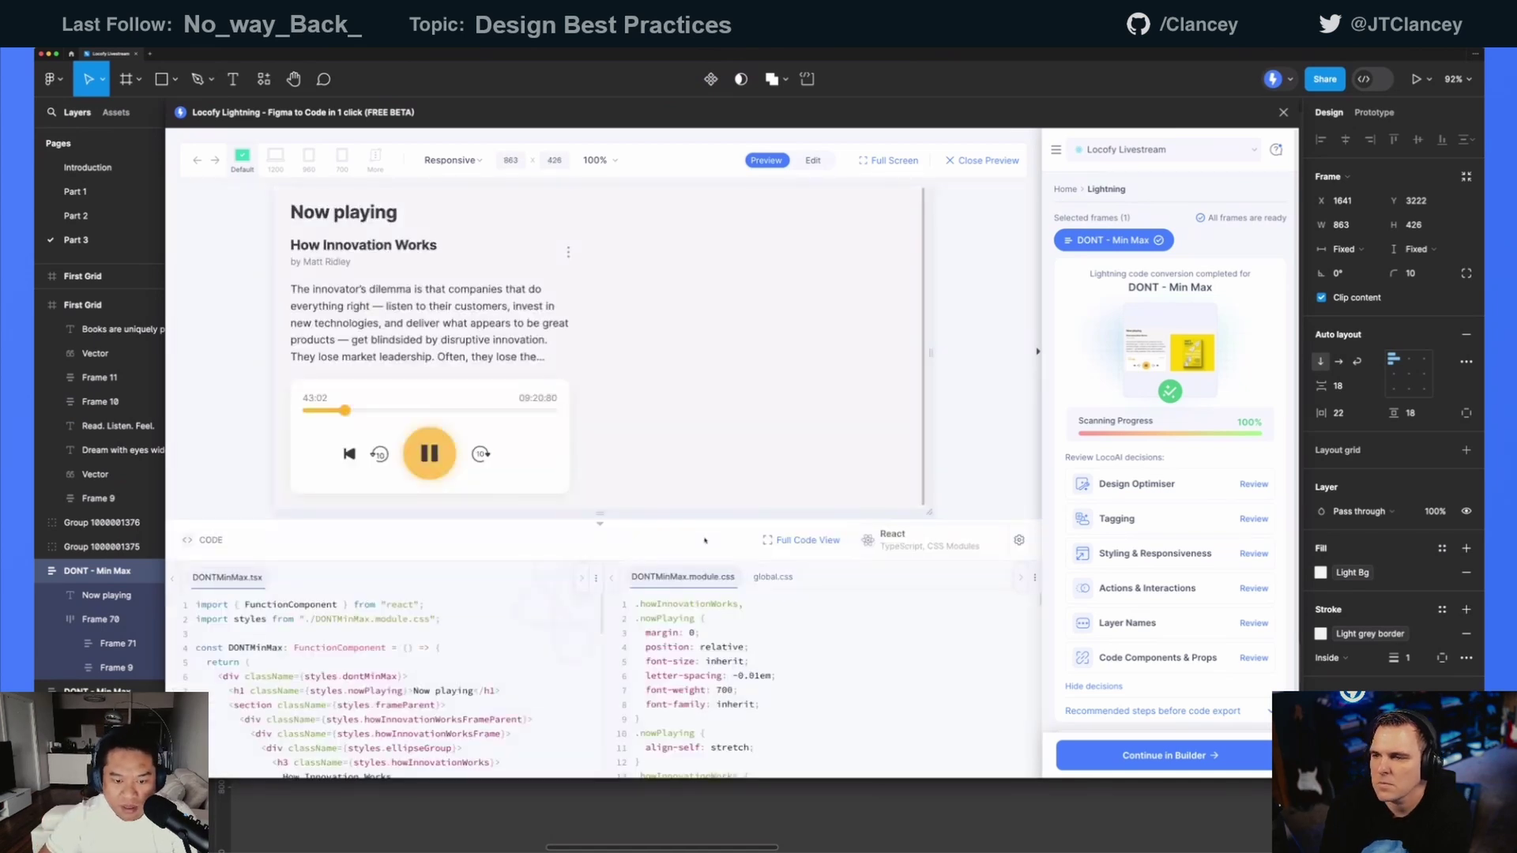
pyautogui.moveTo(601, 519); pyautogui.dragTo(600, 594)
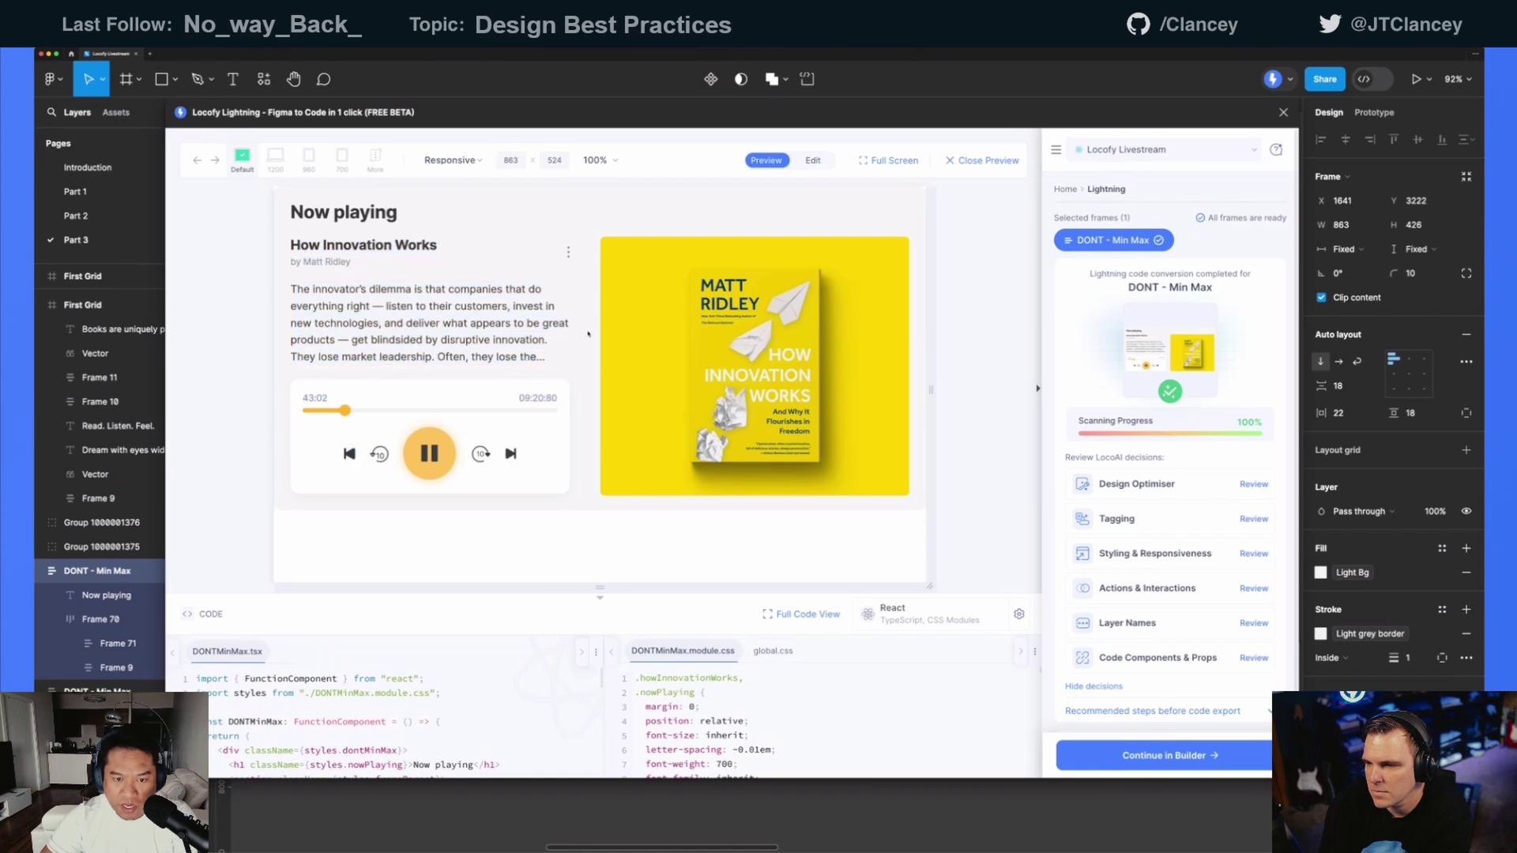
pyautogui.click(583, 278)
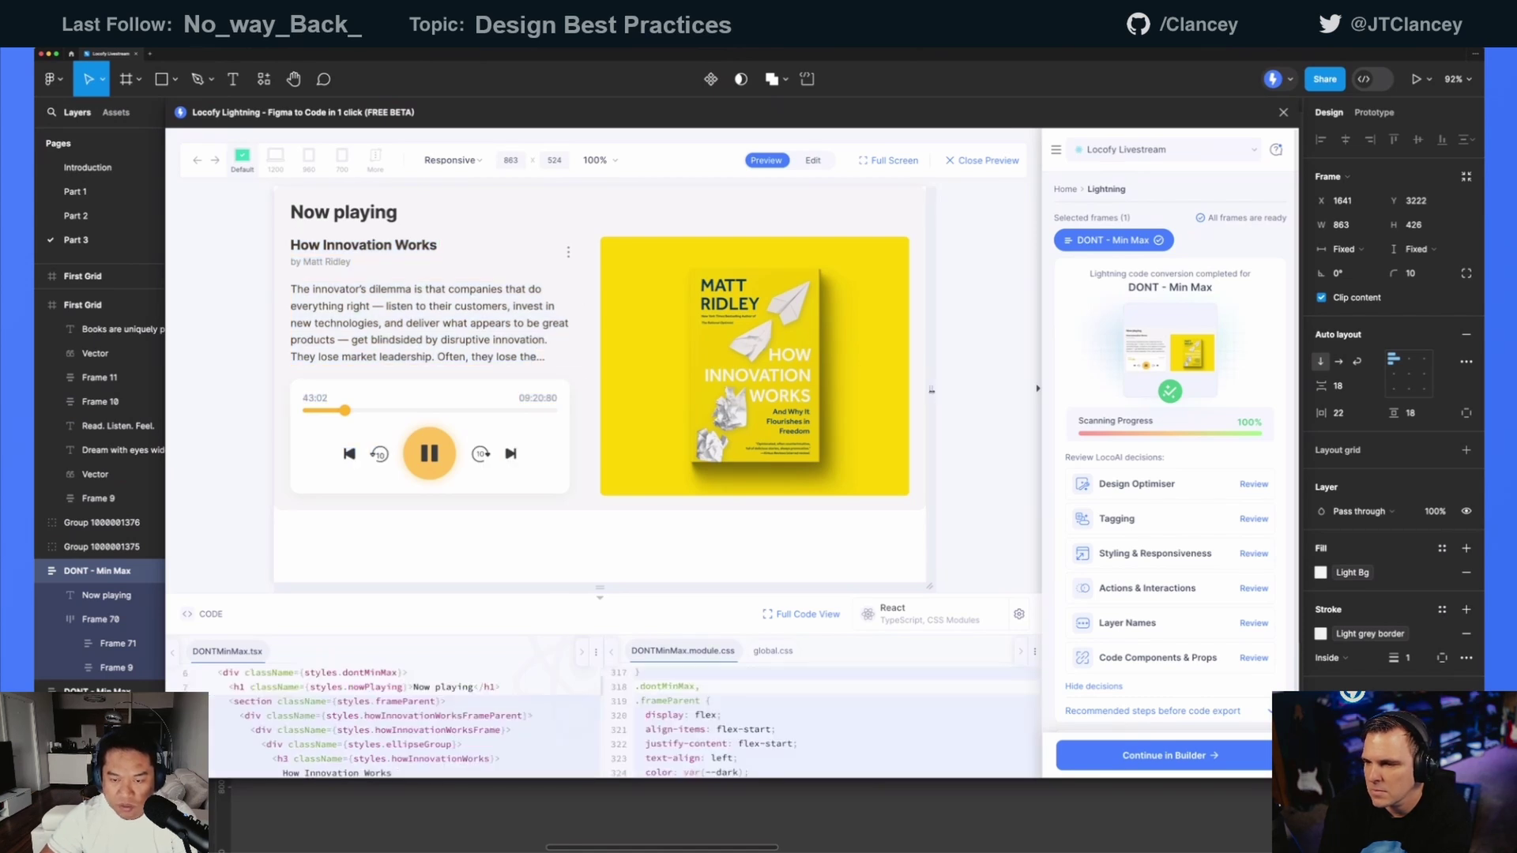
# - Test the DONT - Min Max preview at widths of 647 and 867, examining the text, player and book cover at the narrower width
pyautogui.moveTo(931, 389); pyautogui.dragTo(849, 389)
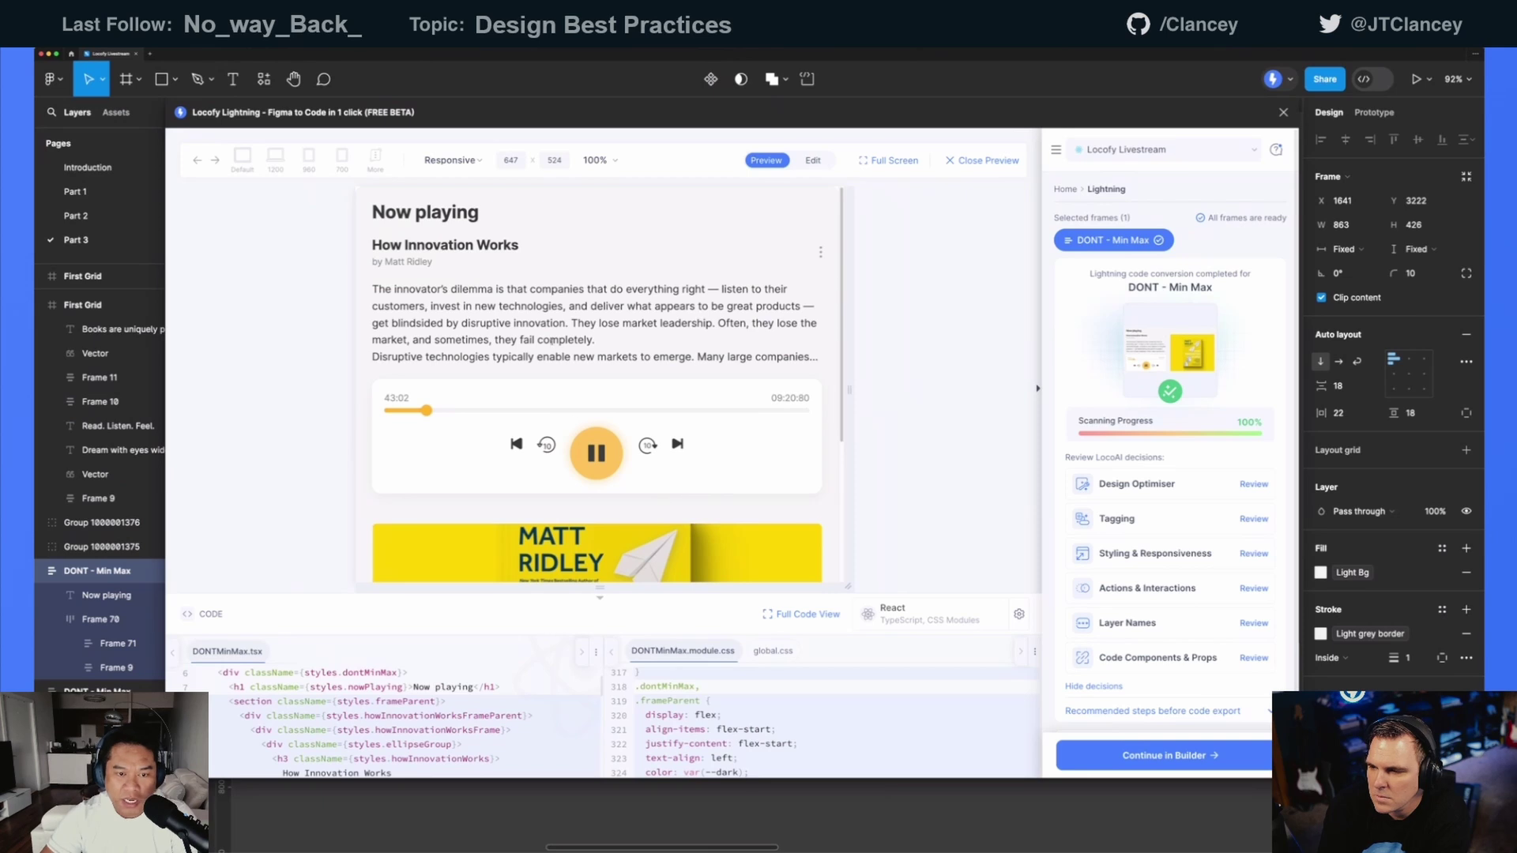
pyautogui.scroll(-1, 453, 248)
pyautogui.moveTo(373, 231); pyautogui.dragTo(819, 353)
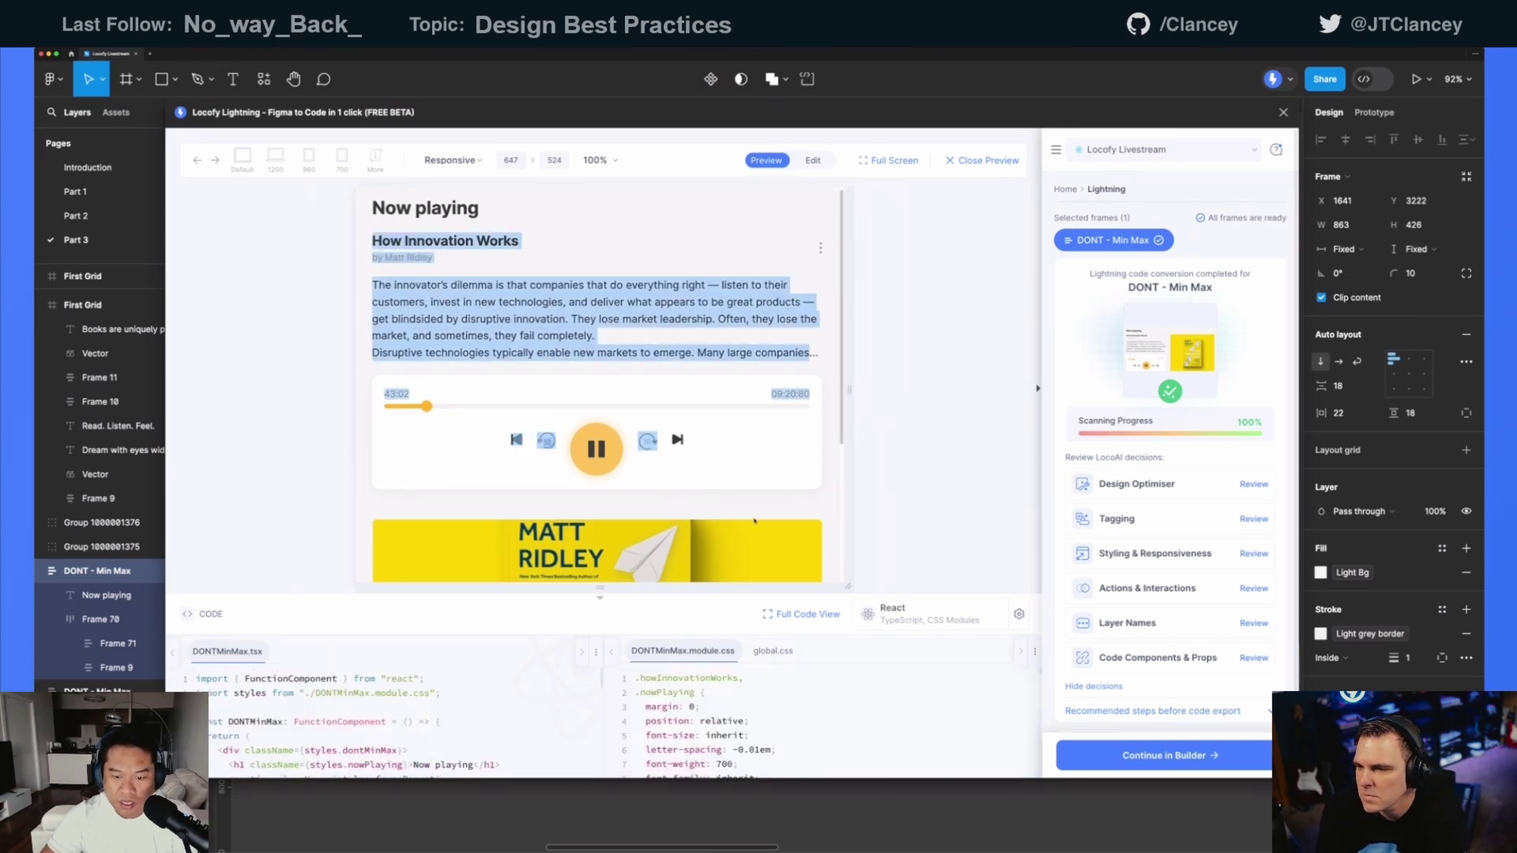
pyautogui.click(454, 525)
pyautogui.scroll(-1, 453, 525)
pyautogui.scroll(-3, 454, 526)
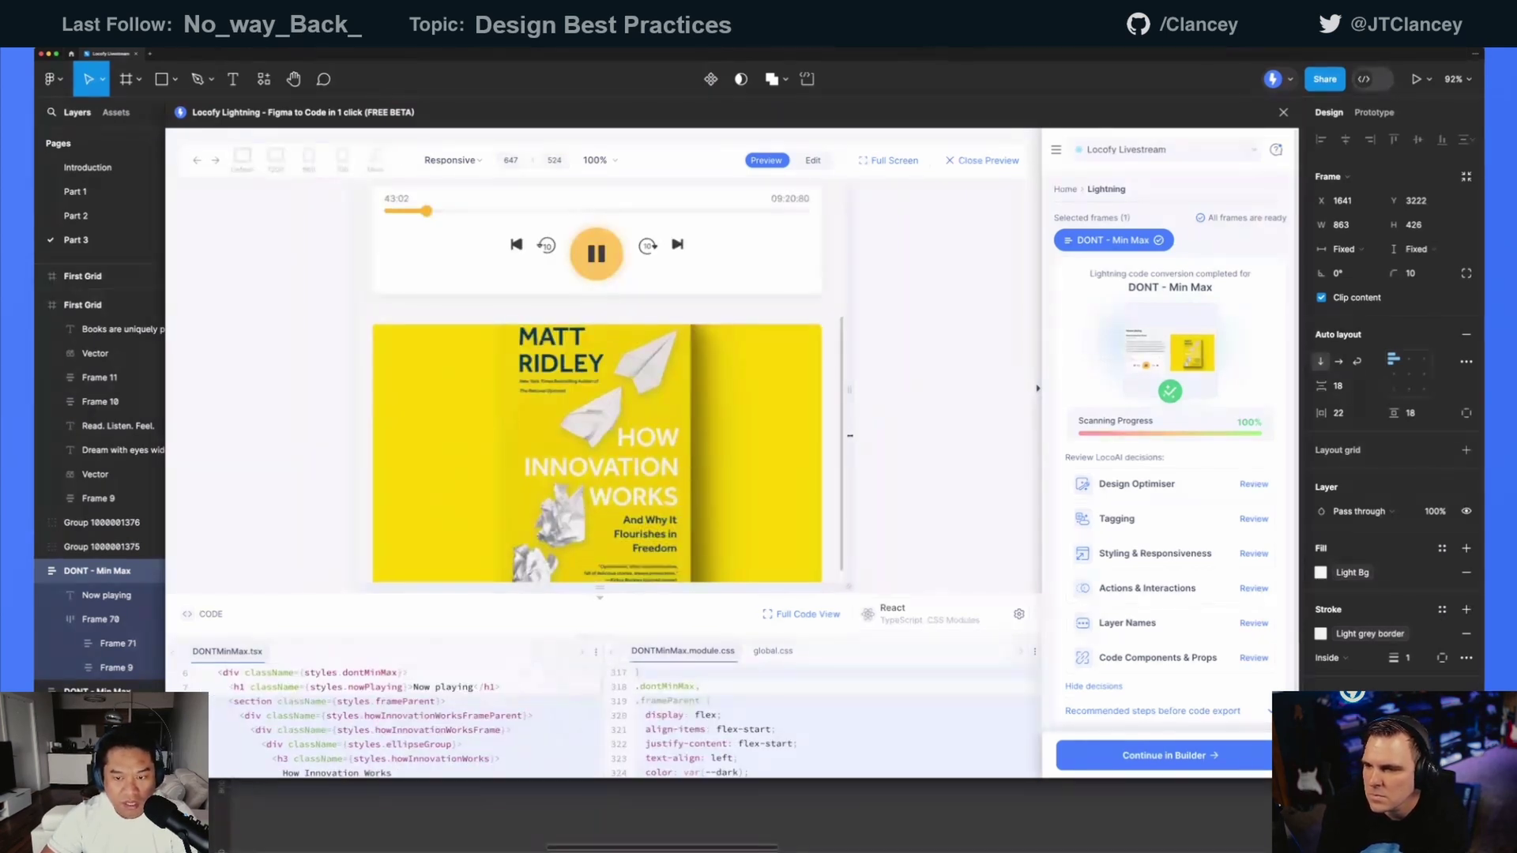
pyautogui.moveTo(850, 436); pyautogui.dragTo(933, 393)
pyautogui.scroll(4, 687, 412)
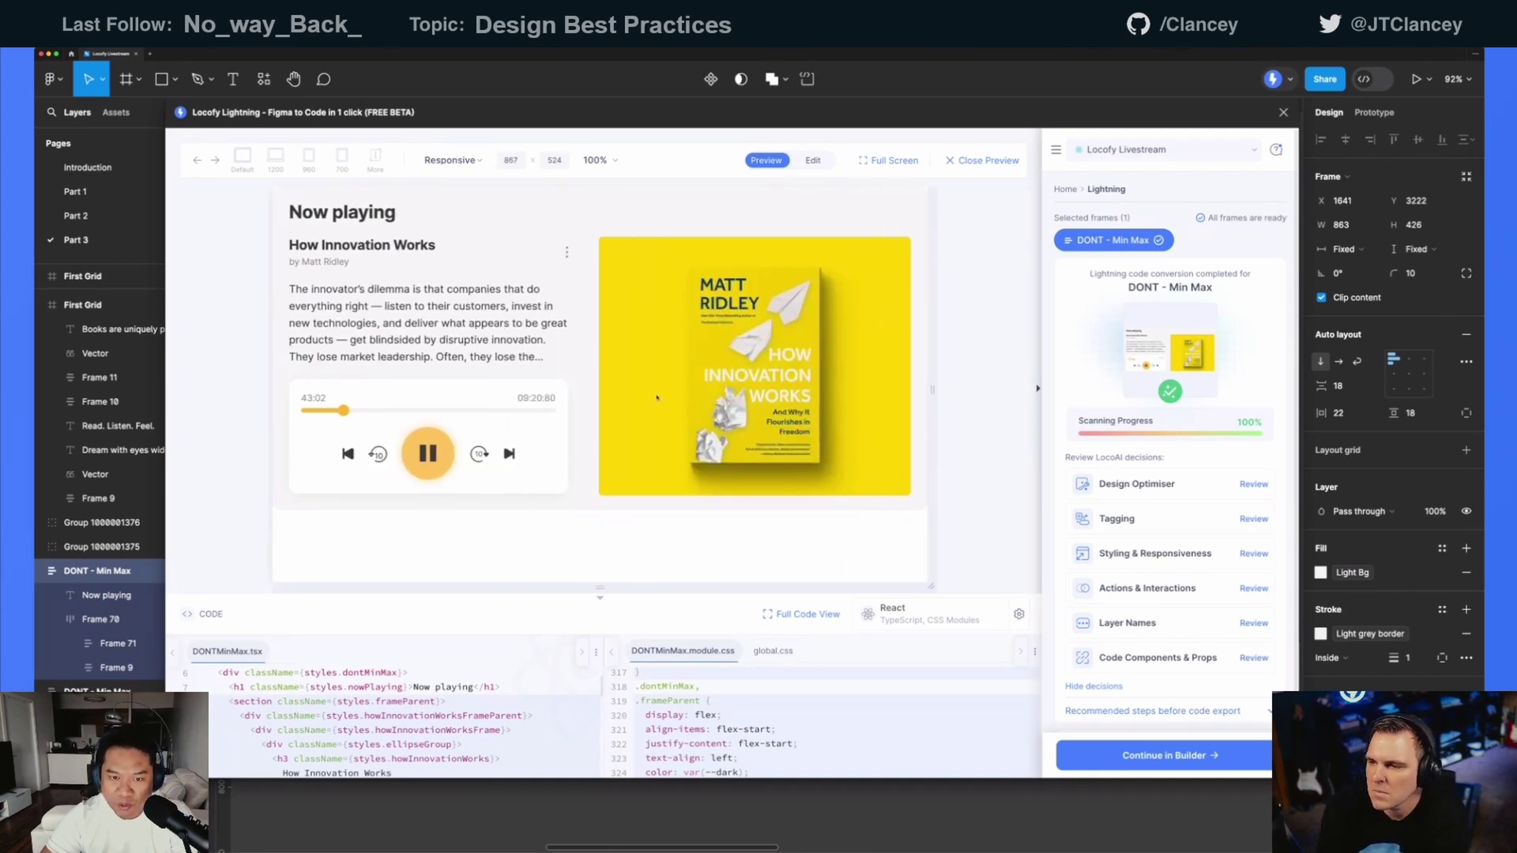
# - Return to the plugin's home view beside the design and select the inner row holding the text and book cover in the DONT - Min Max frame
pyautogui.click(1067, 190)
pyautogui.moveTo(310, 114); pyautogui.dragTo(1038, 190)
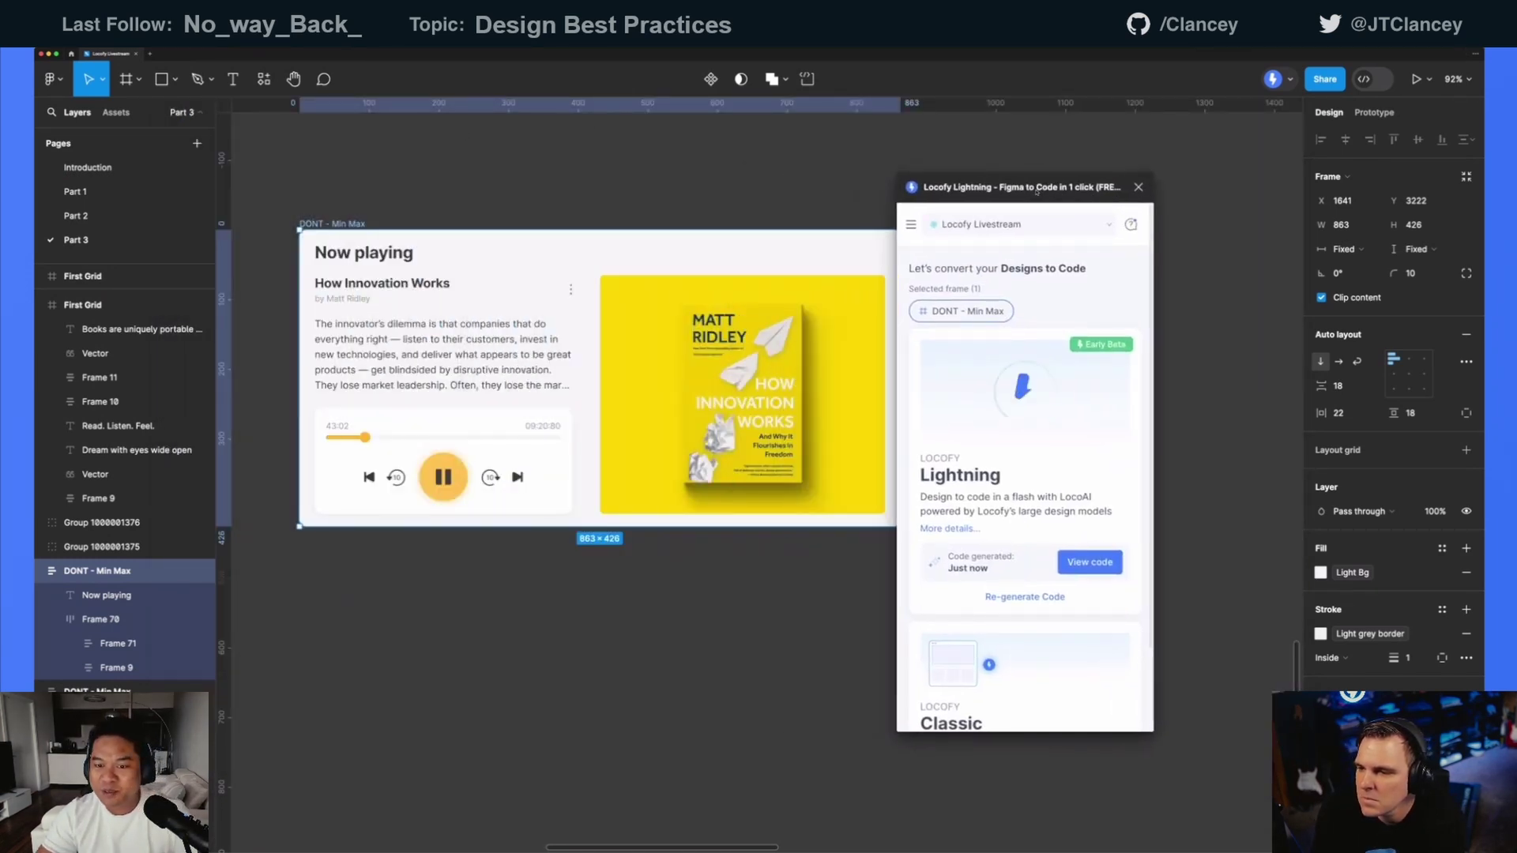
pyautogui.scroll(2, 553, 411)
pyautogui.hscroll(1, 553, 411)
pyautogui.click(533, 412)
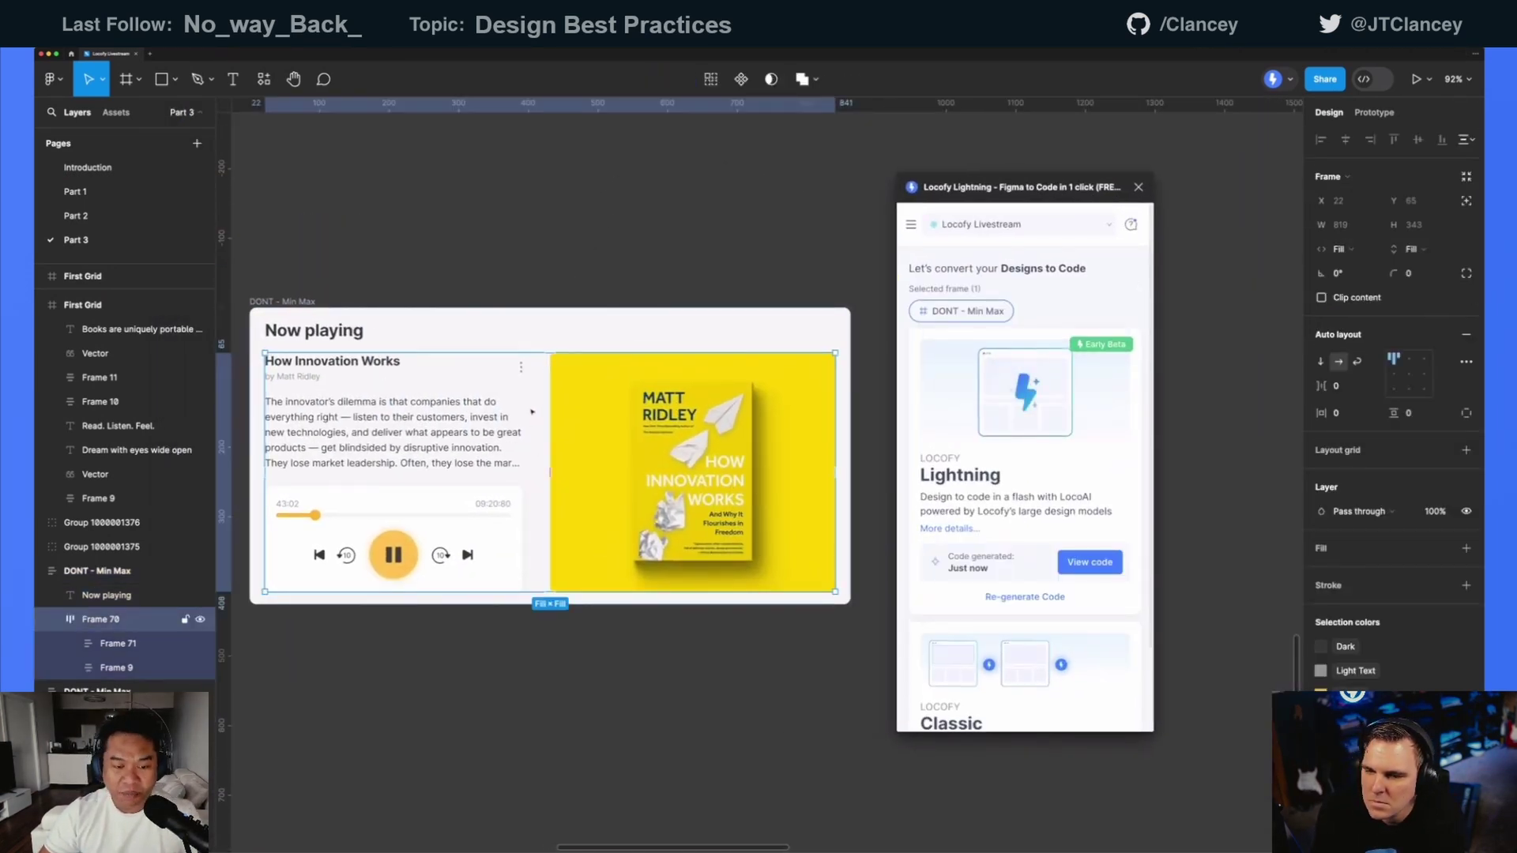
# - Clear the selection and go to the "Make use of min/max-width and min/max-height" section, with the plugin window clear of its two frames
pyautogui.scroll(-5, 532, 411)
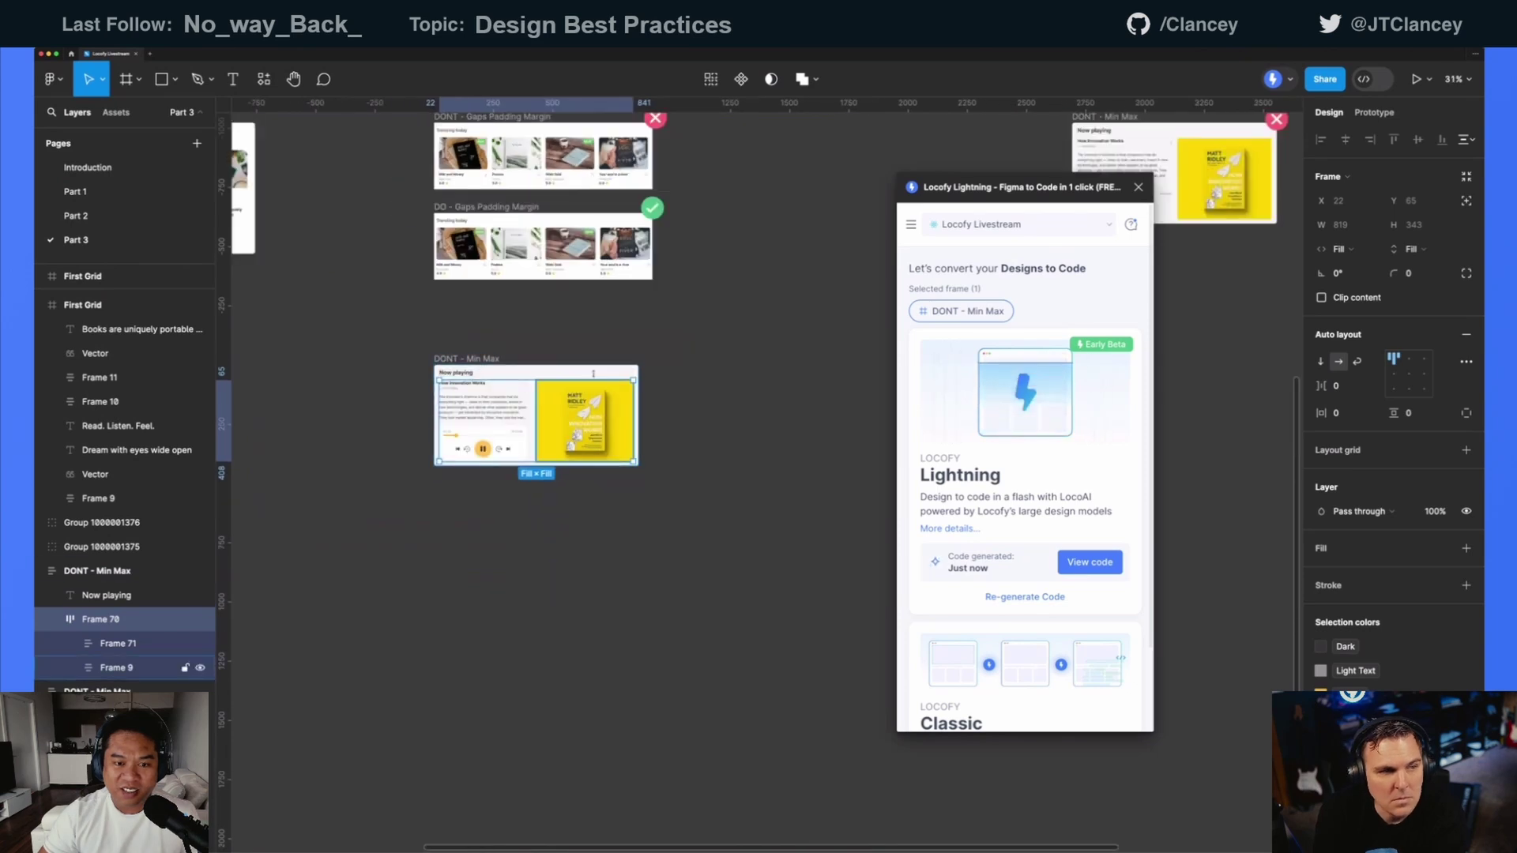
pyautogui.click(681, 338)
pyautogui.hscroll(3, 609, 392)
pyautogui.scroll(3, 609, 393)
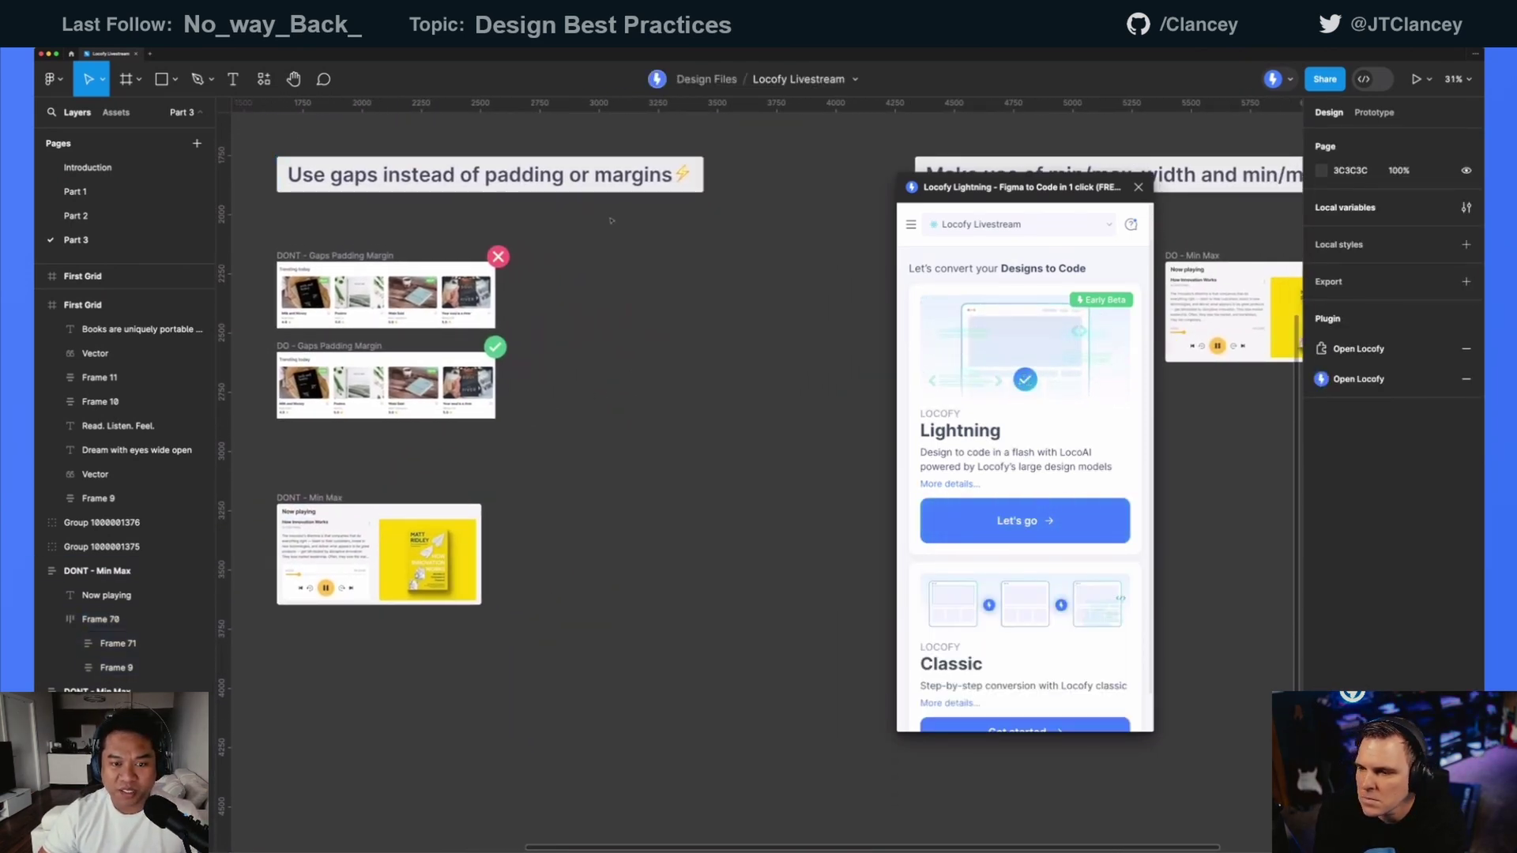
pyautogui.hscroll(1, 719, 242)
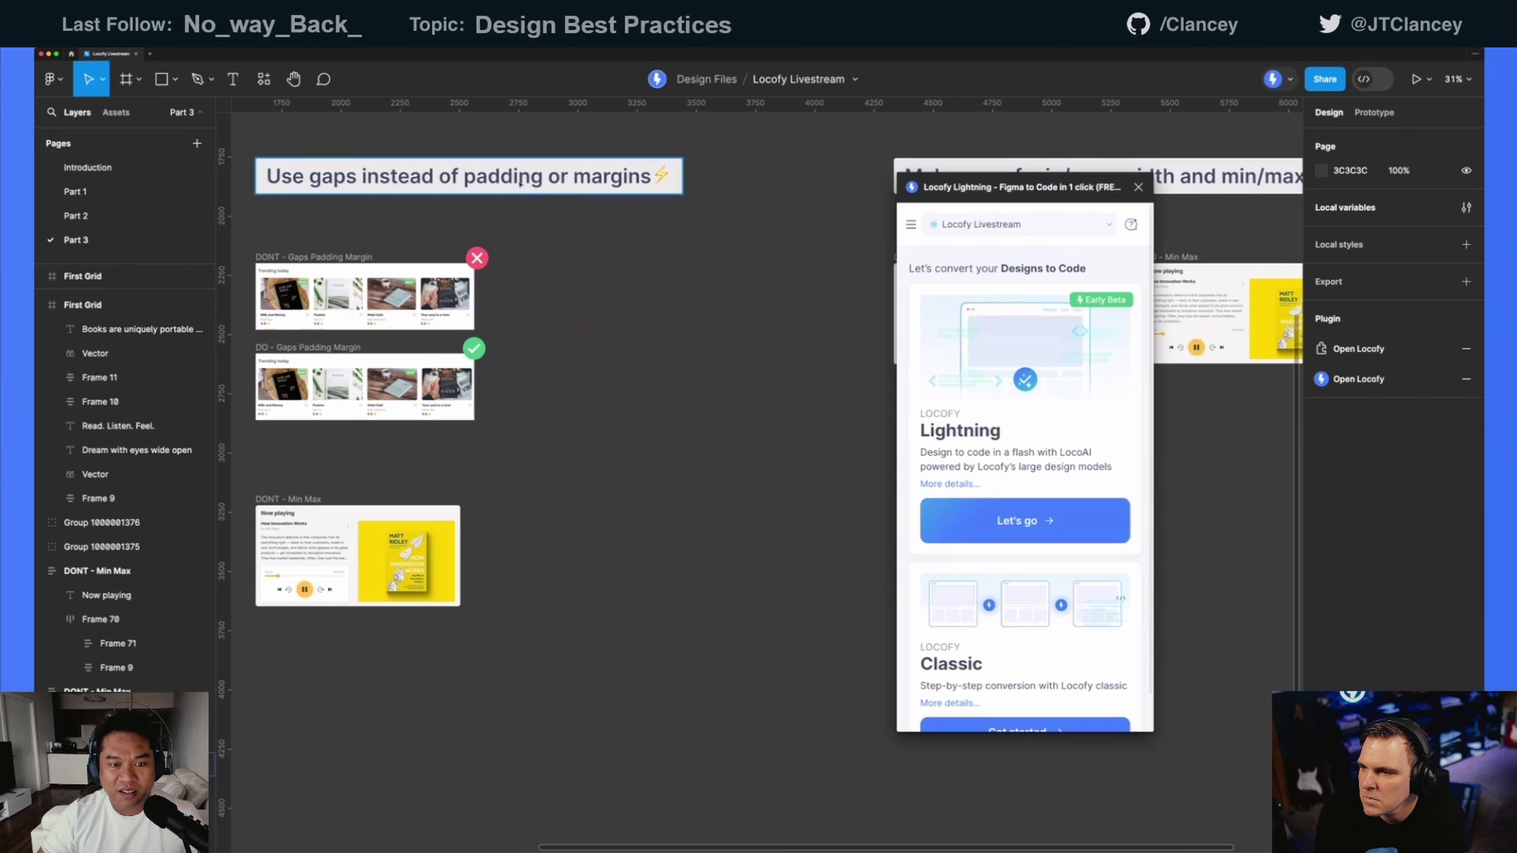
pyautogui.hscroll(10, 632, 268)
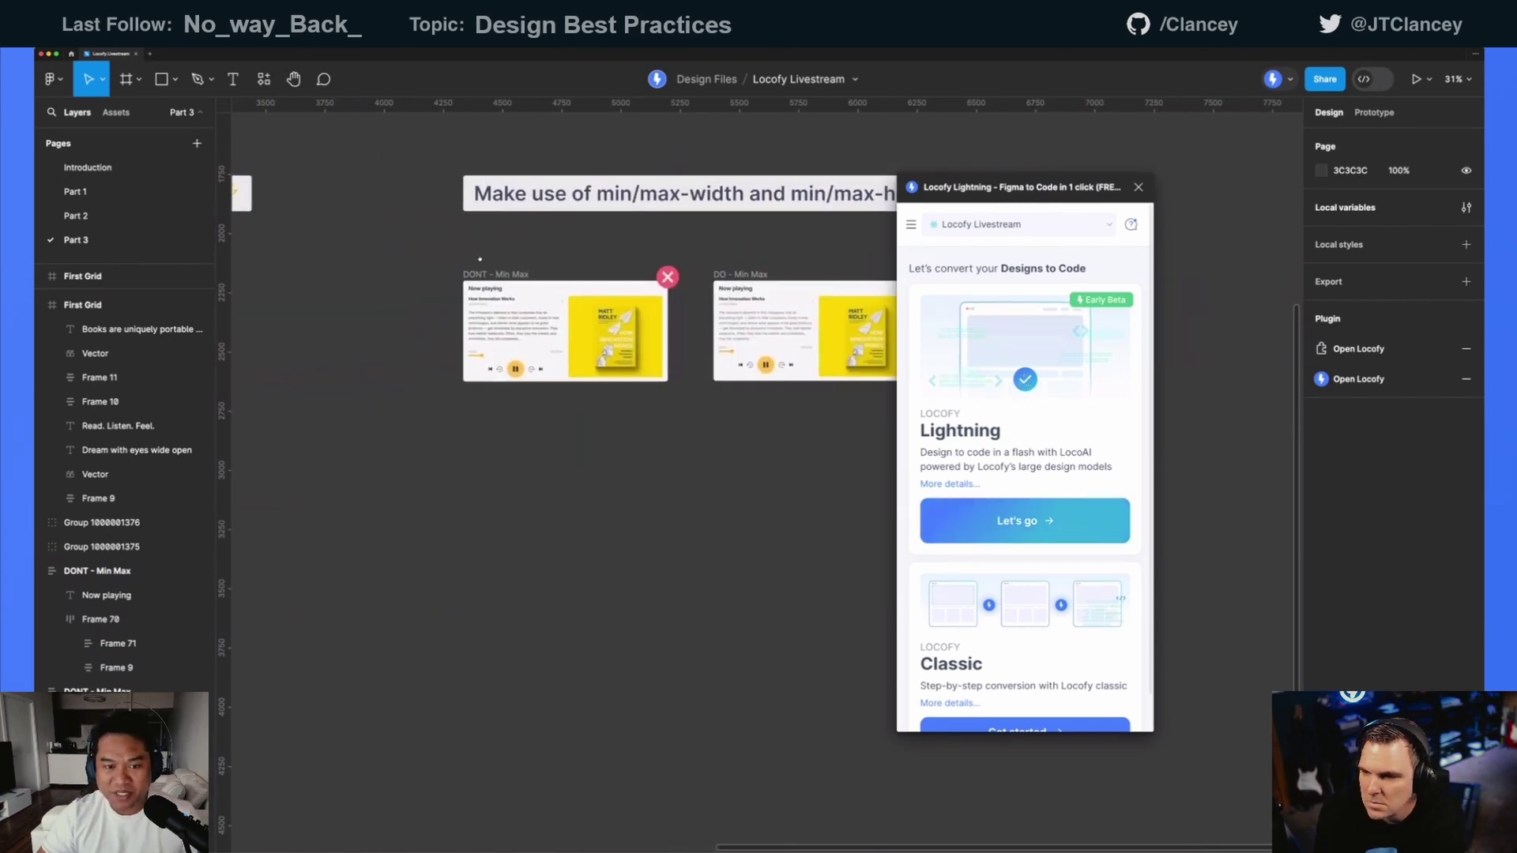
pyautogui.scroll(2, 591, 258)
pyautogui.hscroll(5, 591, 258)
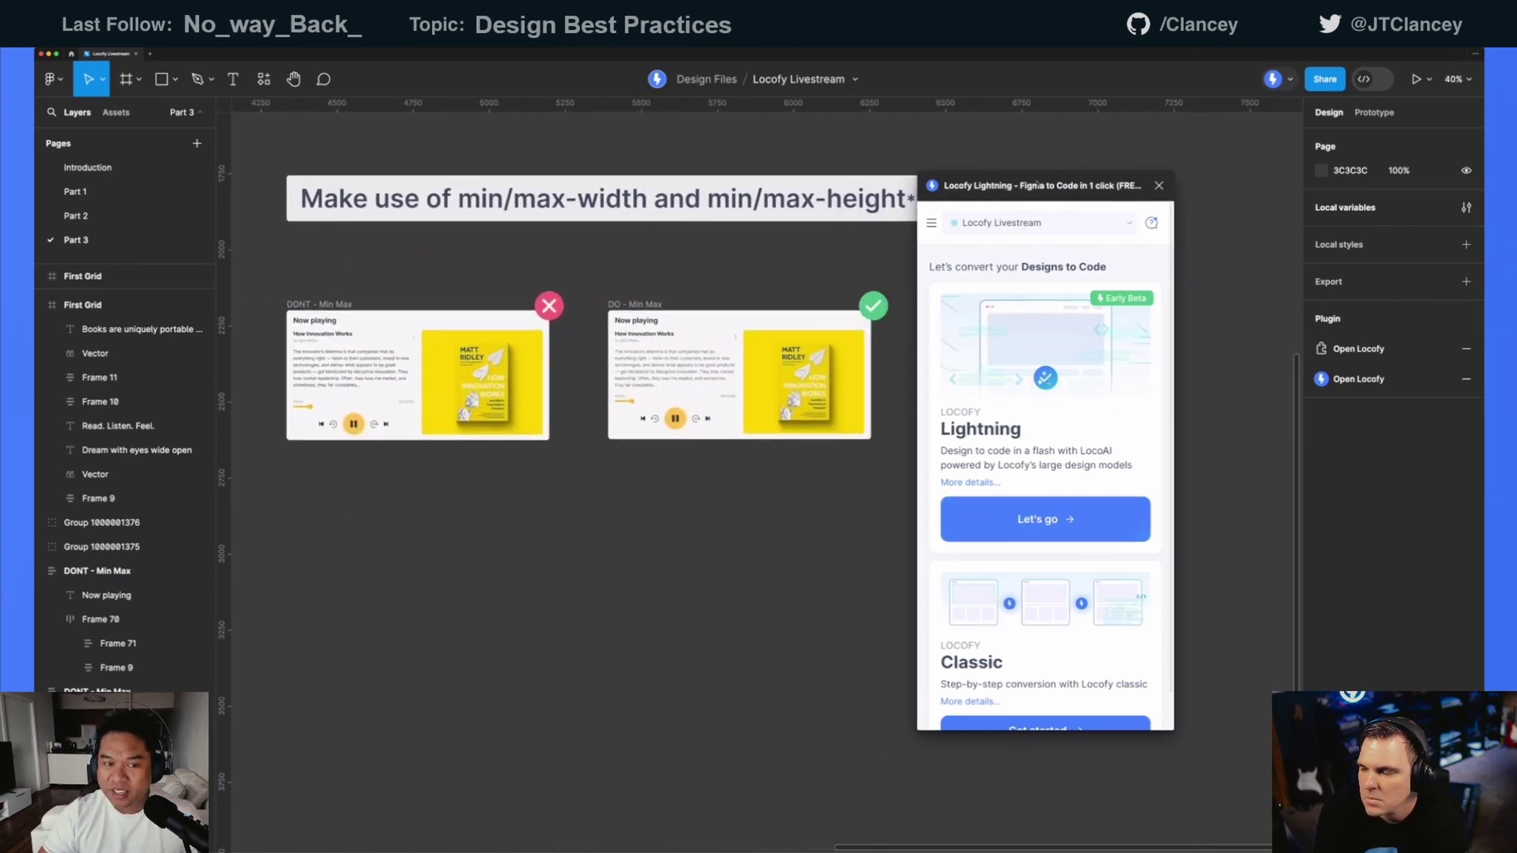
pyautogui.hscroll(-1, 521, 235)
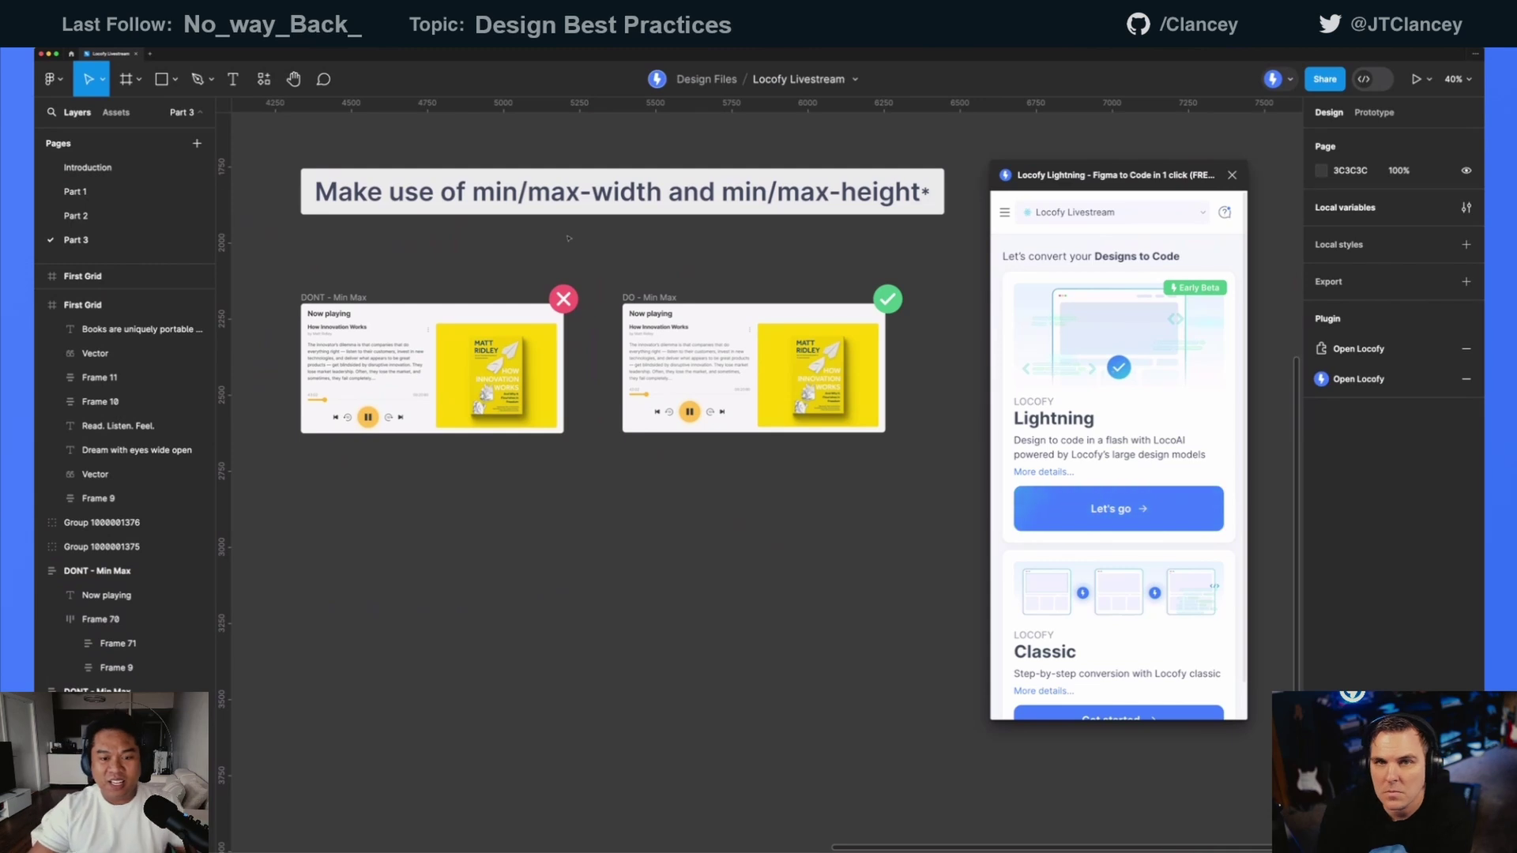
# - Select the DONT - Min Max frame in the min/max section and test its resizing at widths of 841, 677 and 863
pyautogui.scroll(-2, 645, 283)
pyautogui.hscroll(-3, 644, 284)
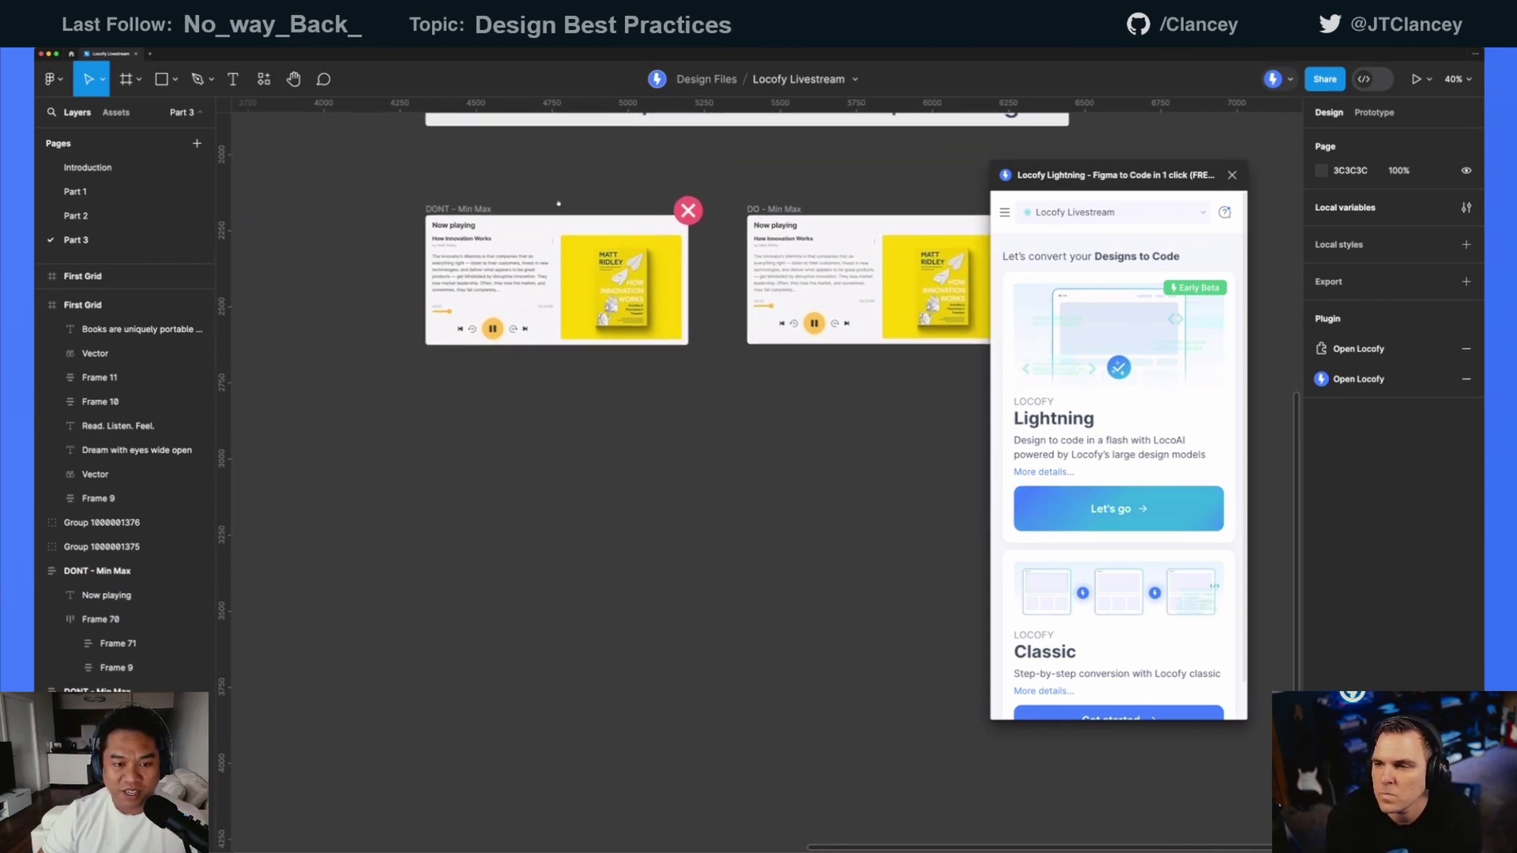
pyautogui.click(461, 208)
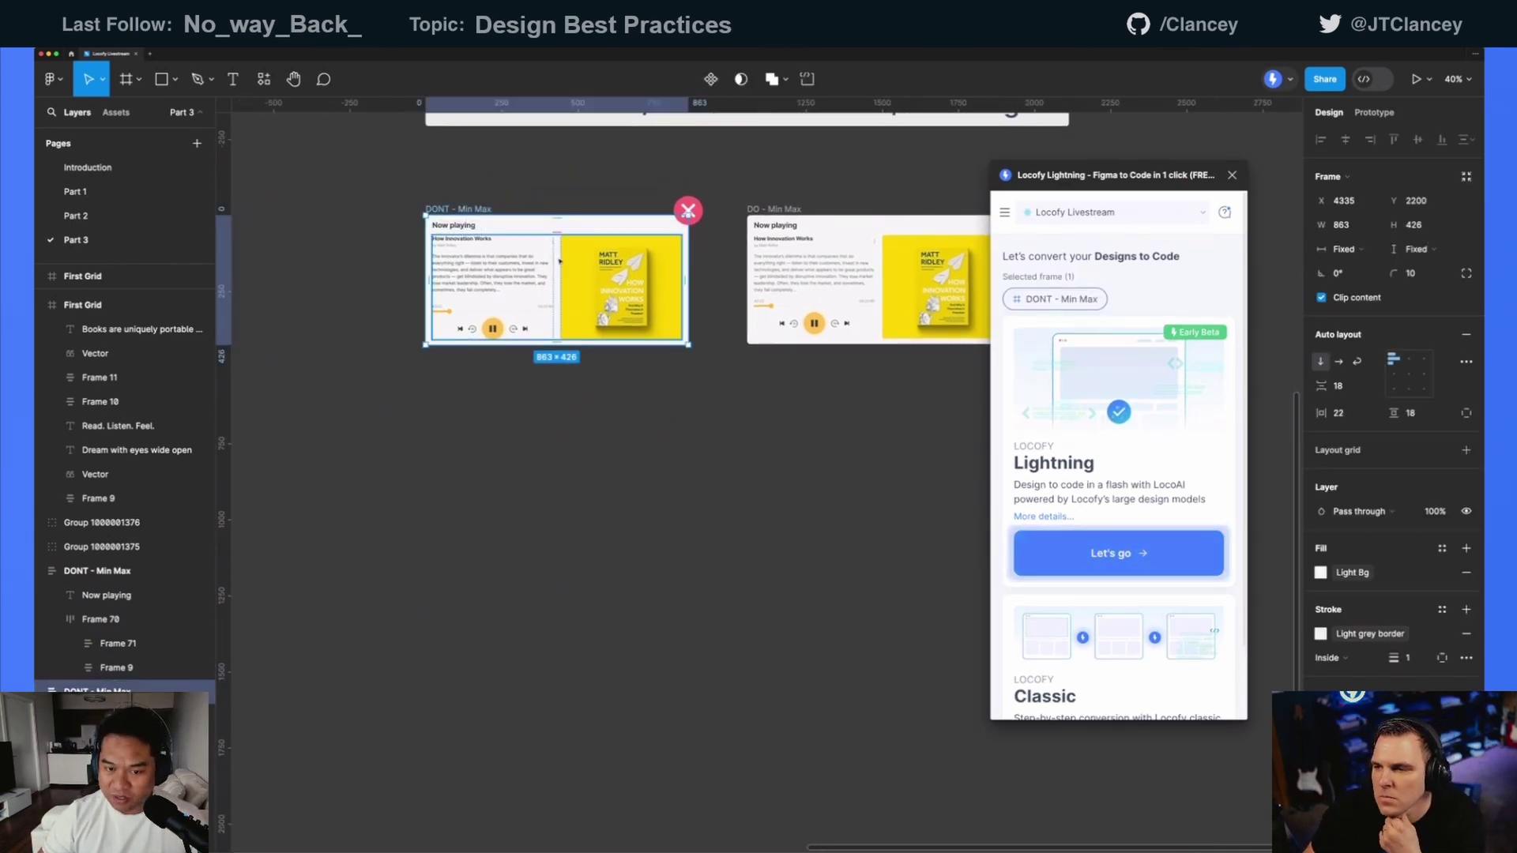
pyautogui.scroll(3, 559, 260)
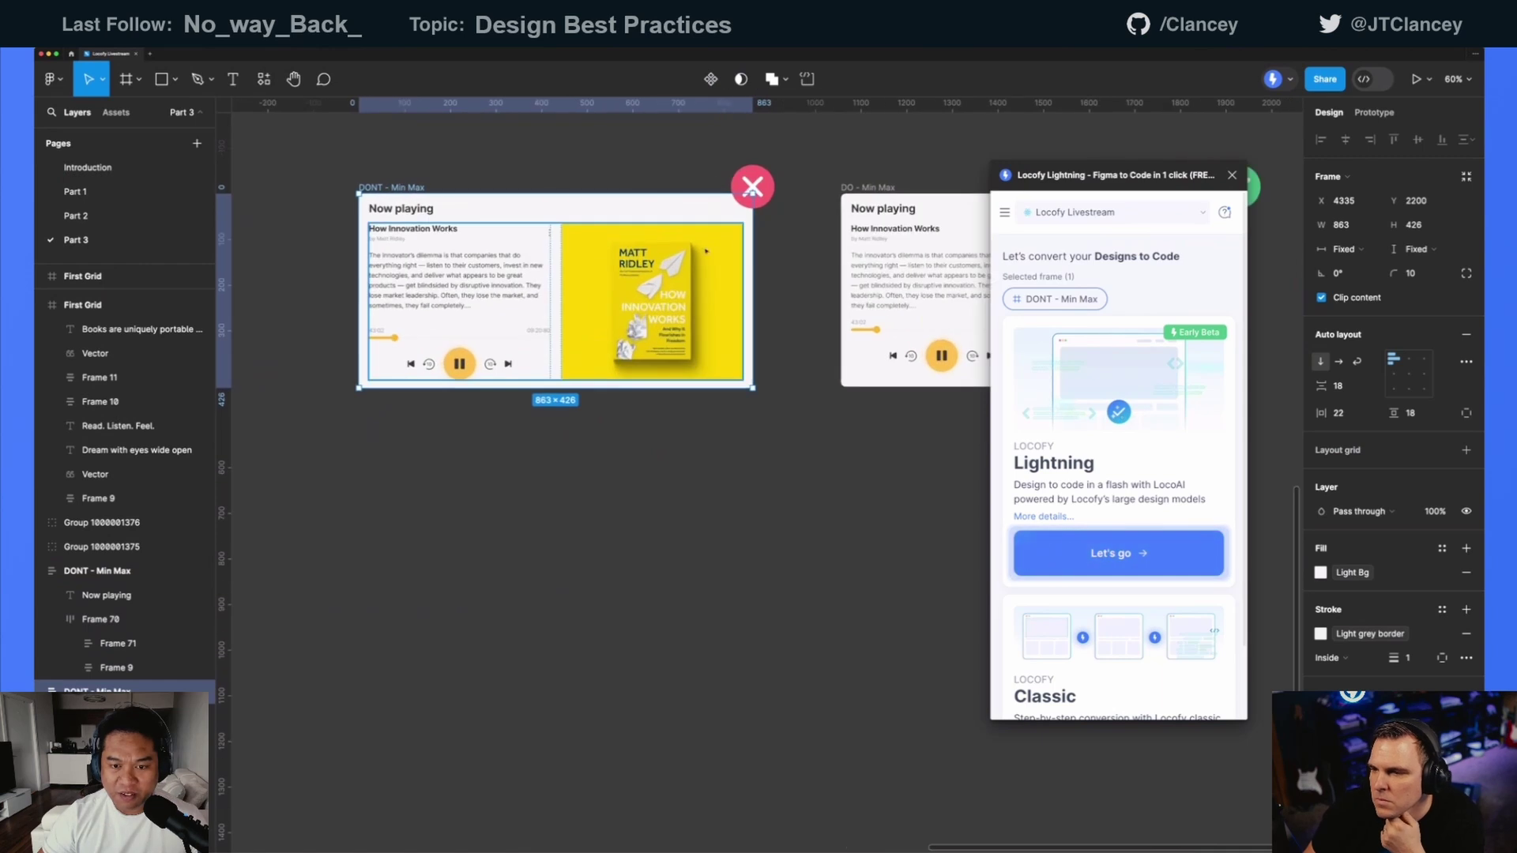
pyautogui.scroll(1, 483, 187)
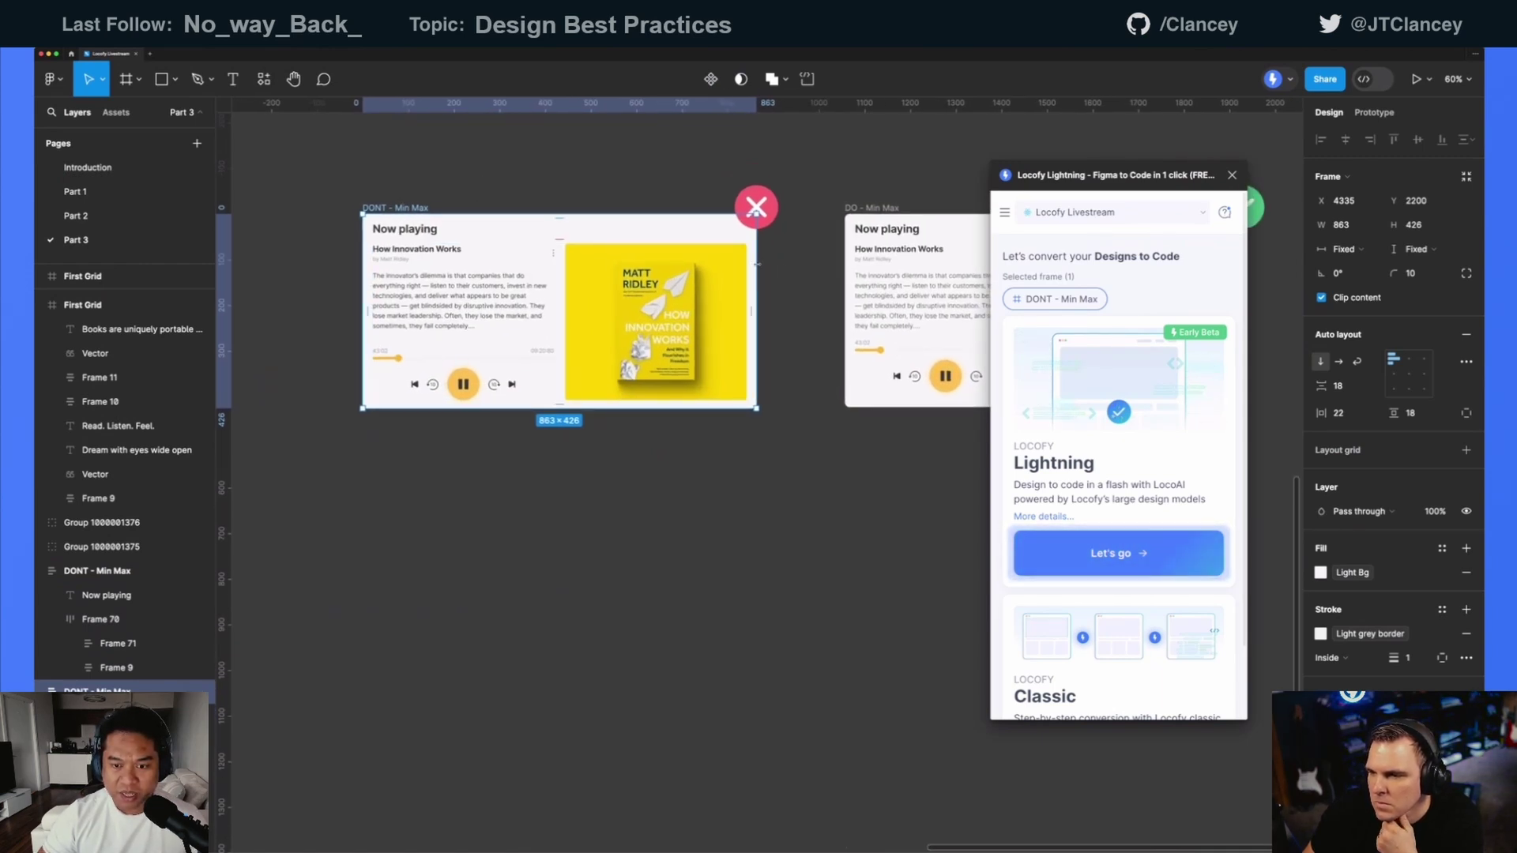
pyautogui.moveTo(757, 265); pyautogui.dragTo(747, 265)
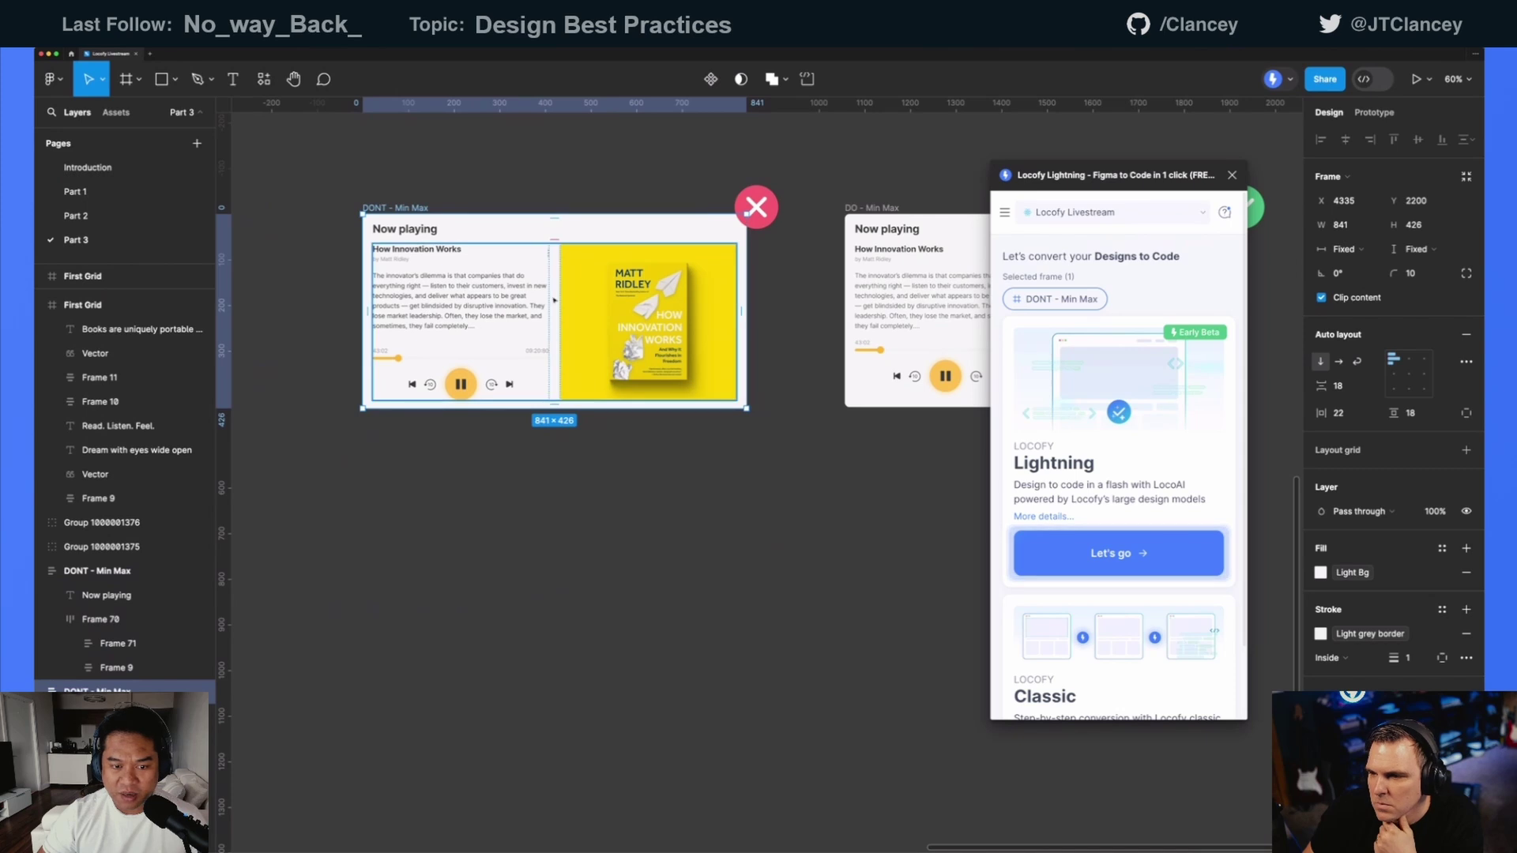
pyautogui.scroll(3, 555, 301)
pyautogui.scroll(1, 901, 188)
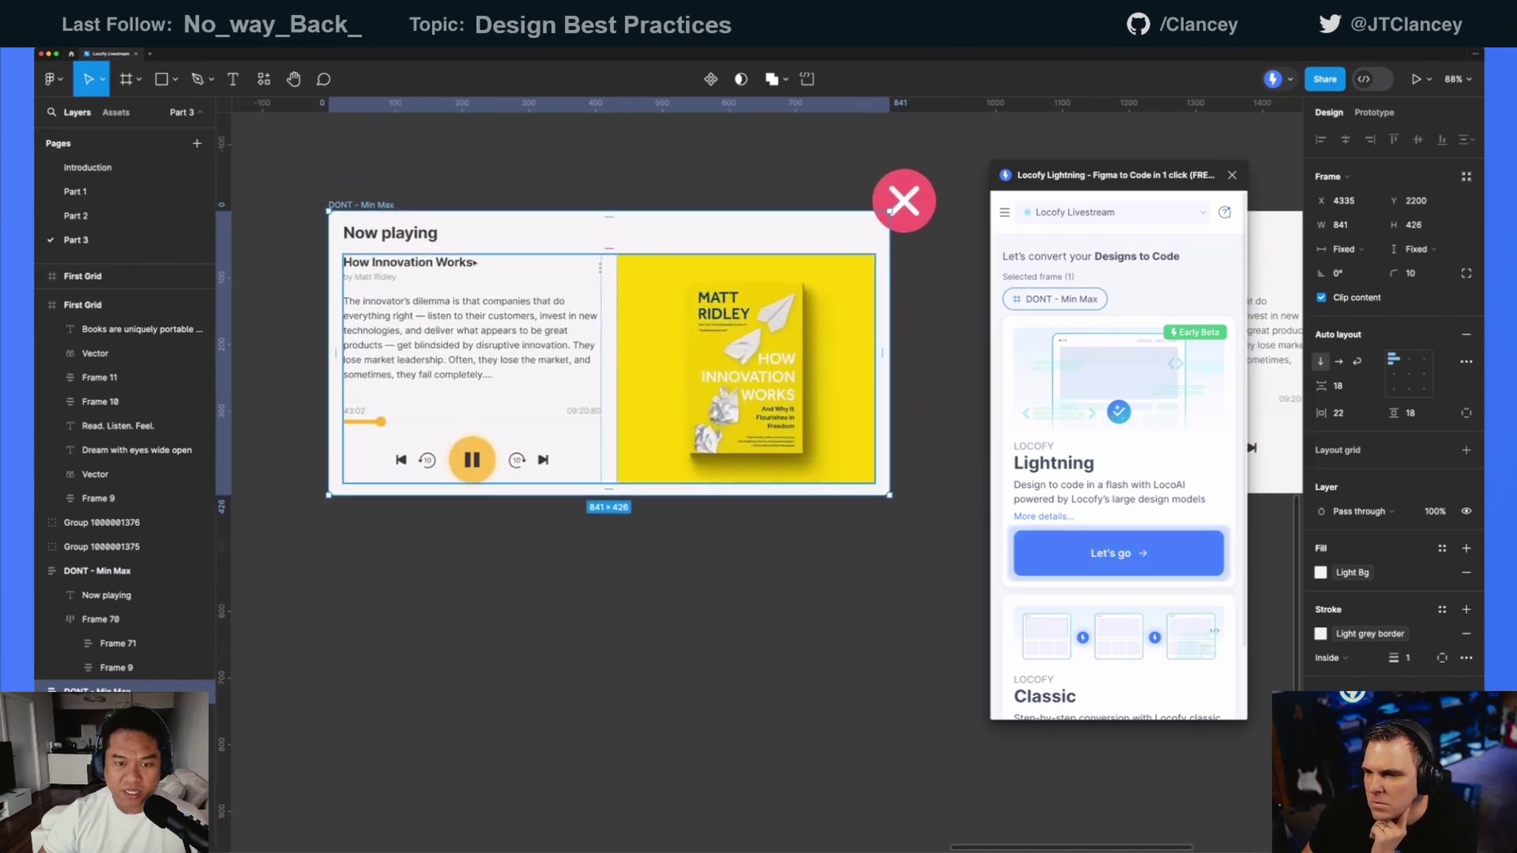
pyautogui.moveTo(898, 211); pyautogui.dragTo(780, 301)
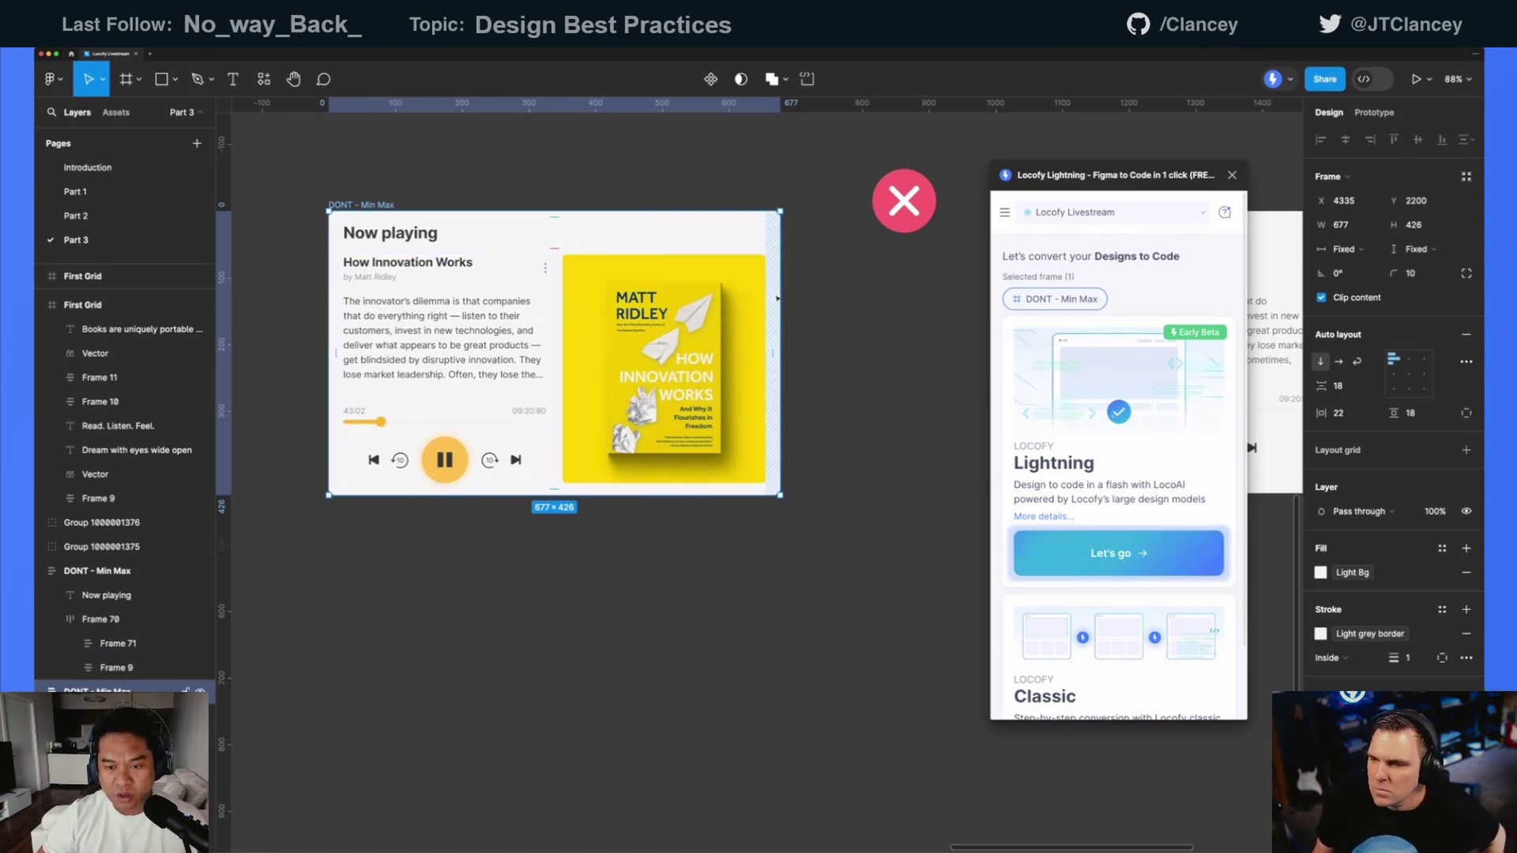
pyautogui.moveTo(783, 295); pyautogui.dragTo(905, 348)
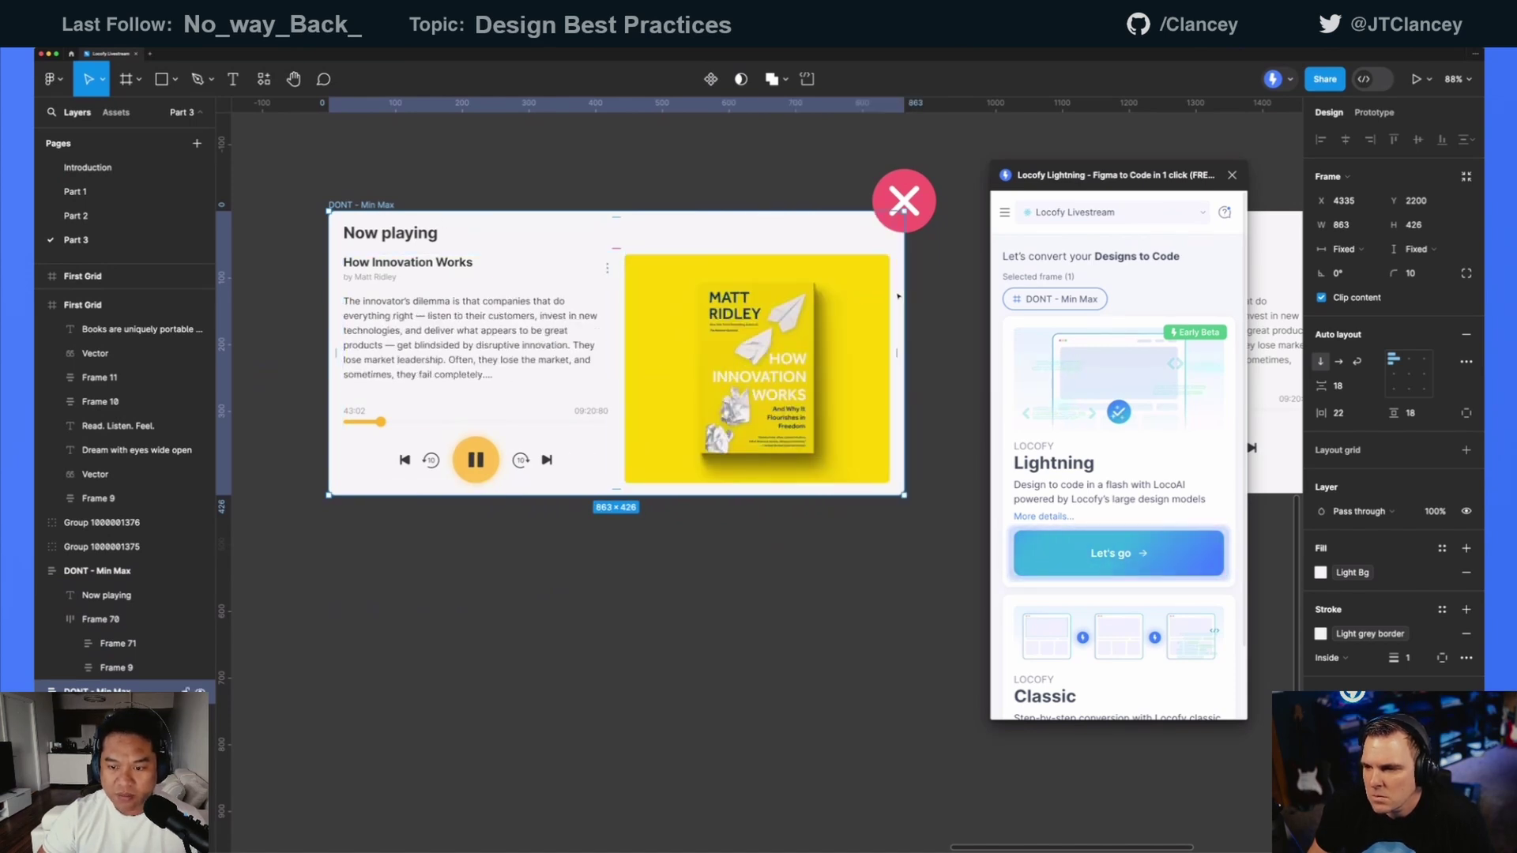
# - Try narrowing the DONT - Min Max frame to a width of 420, undo the resize and clear the selection
pyautogui.moveTo(905, 299); pyautogui.dragTo(609, 298)
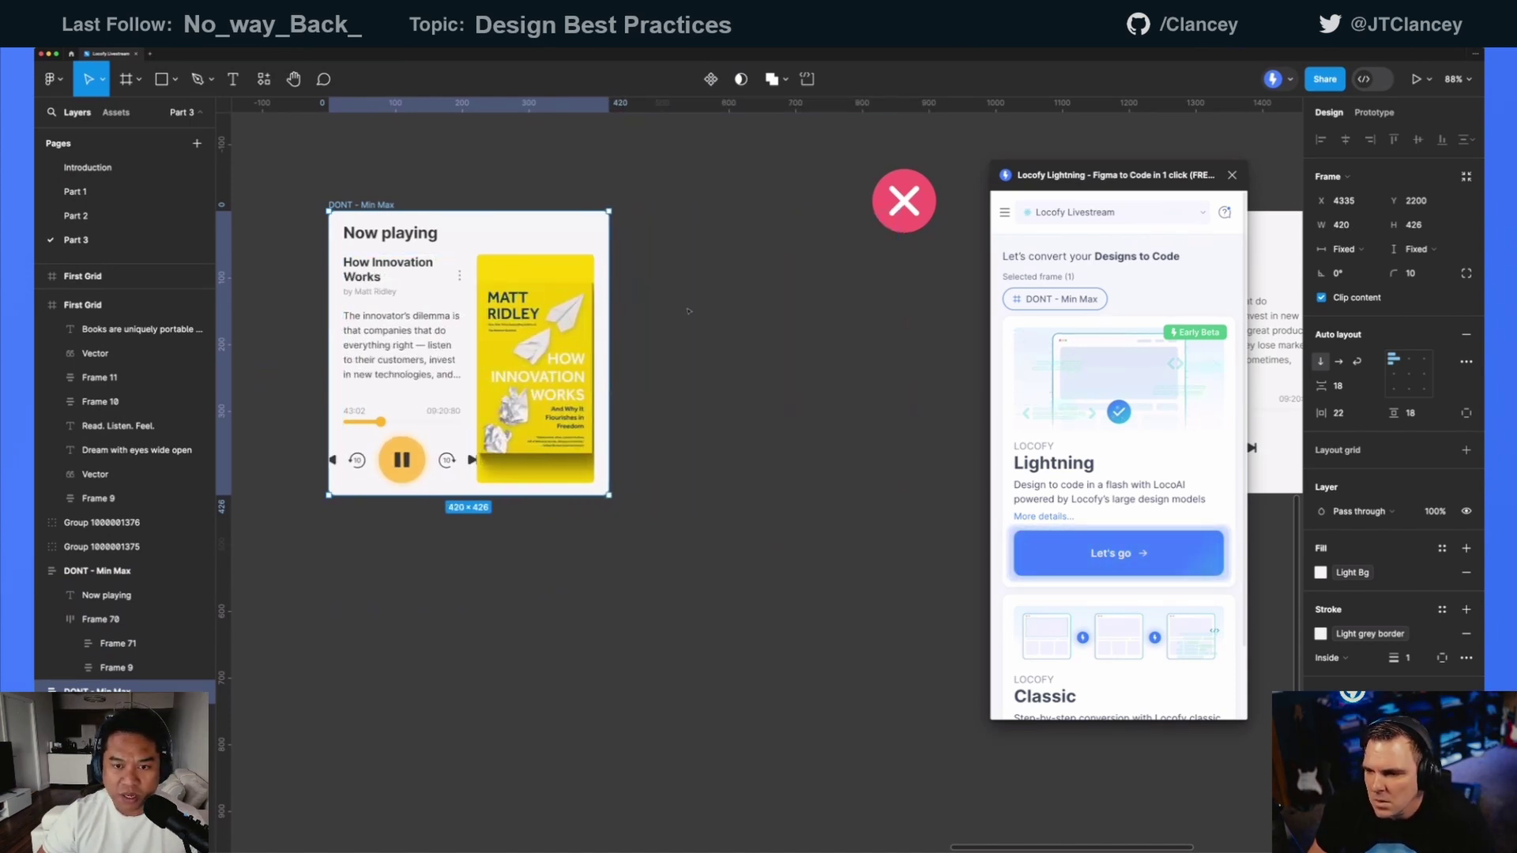
pyautogui.hotkey('ctrl', 'z')
pyautogui.scroll(-5, 711, 311)
pyautogui.click(763, 310)
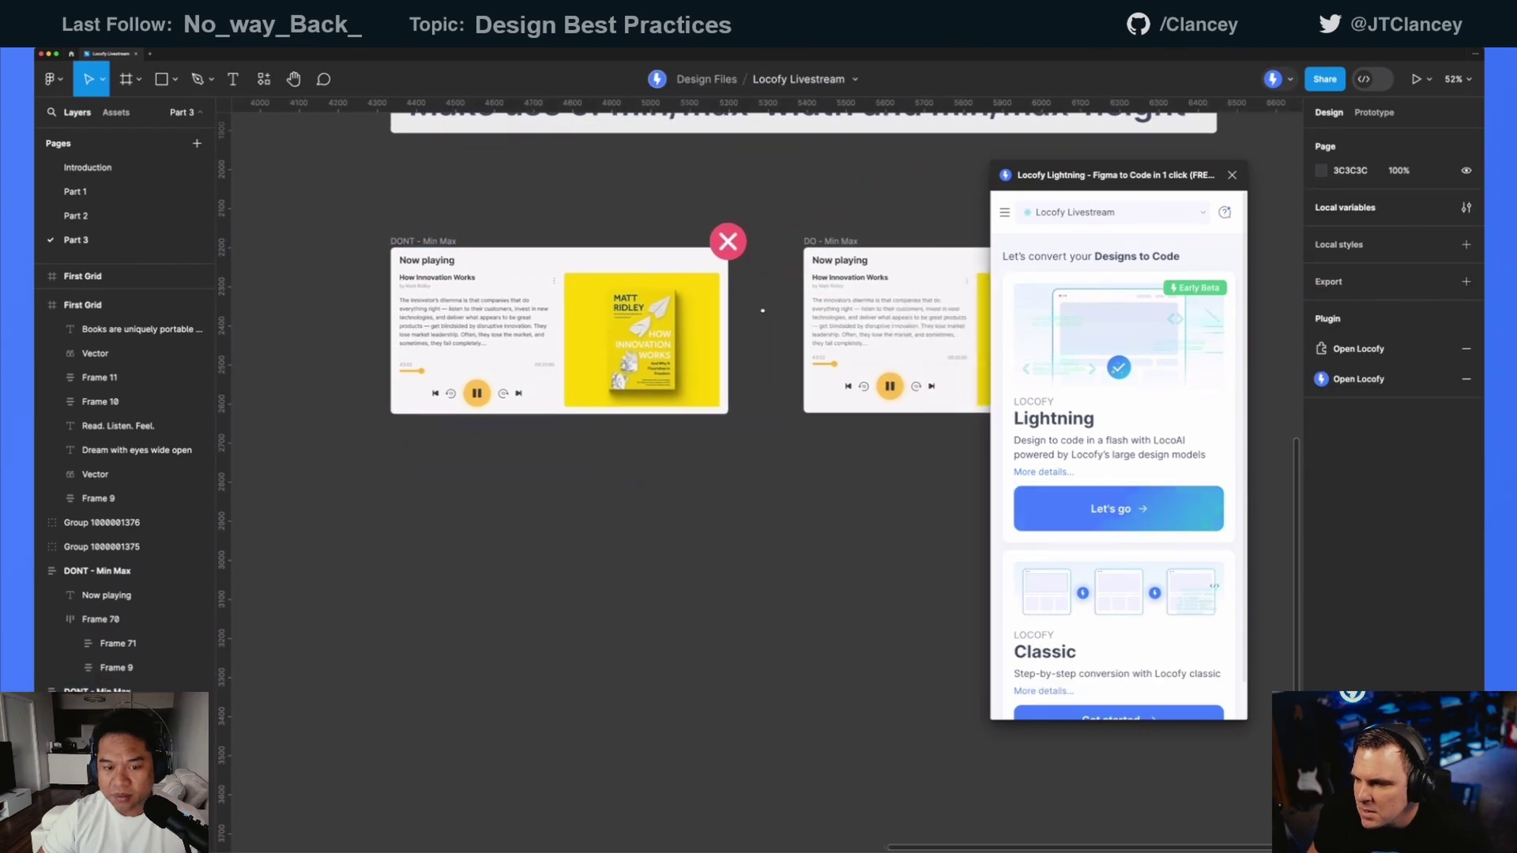
# - Select the DO - Min Max frame, test resizing its width and clear the selection
pyautogui.hscroll(1, 765, 313)
pyautogui.hscroll(10, 478, 306)
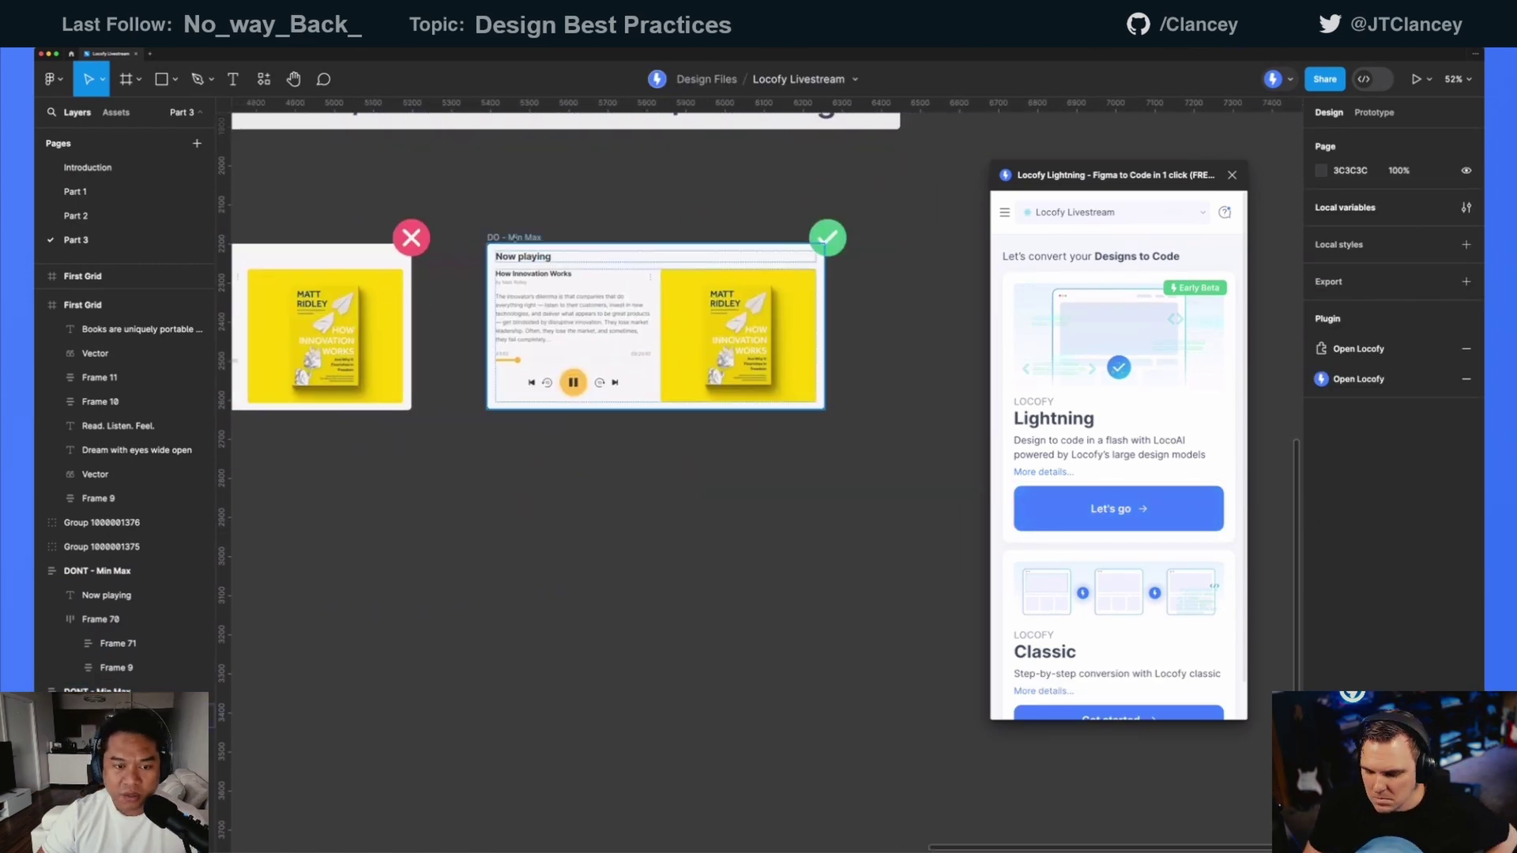
pyautogui.click(811, 287)
pyautogui.moveTo(824, 287); pyautogui.dragTo(825, 241)
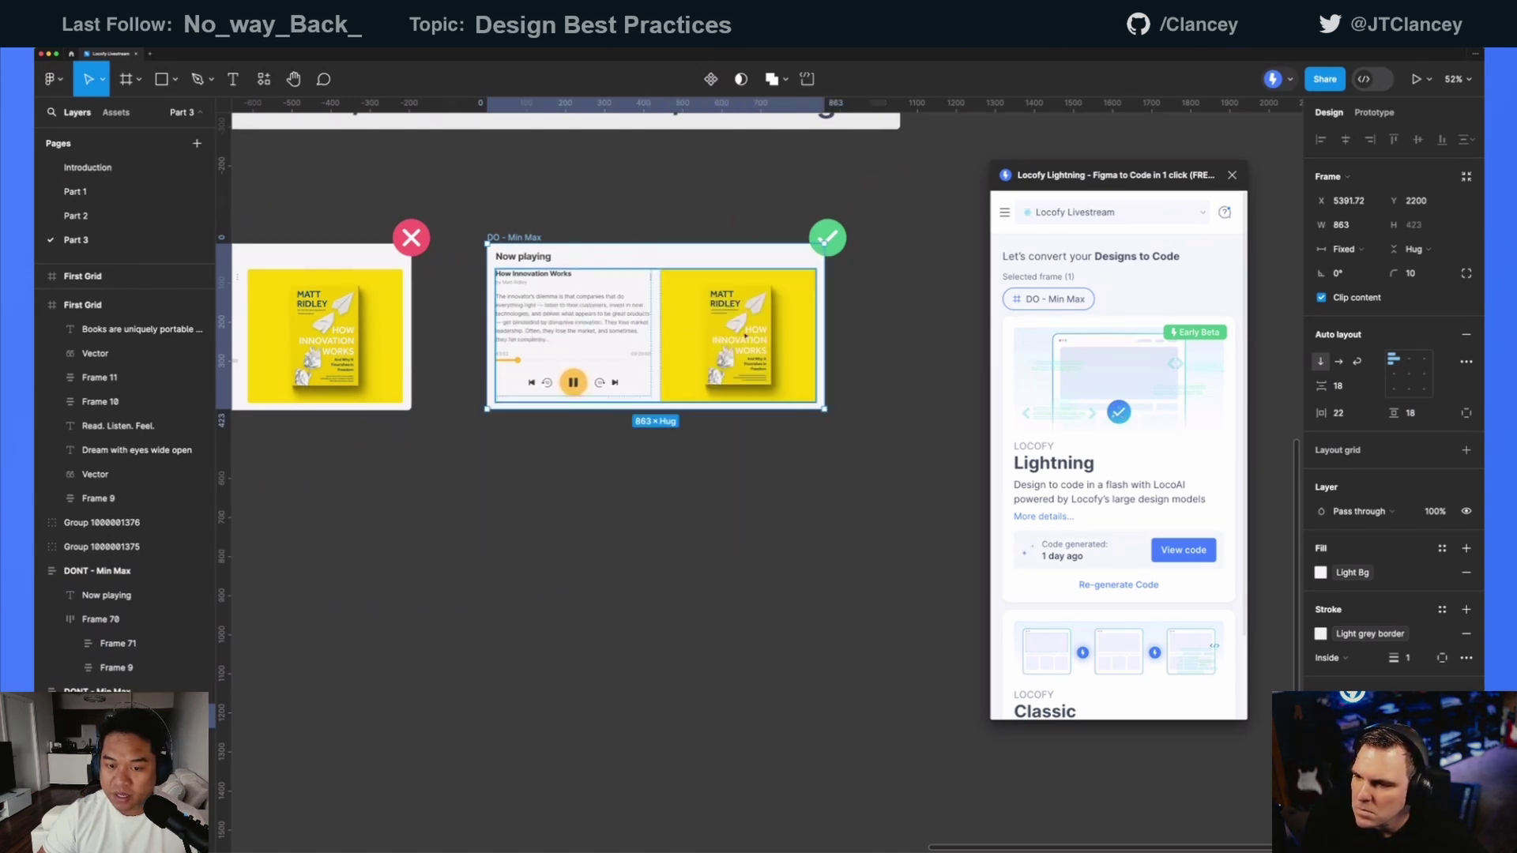
pyautogui.click(682, 307)
pyautogui.click(643, 483)
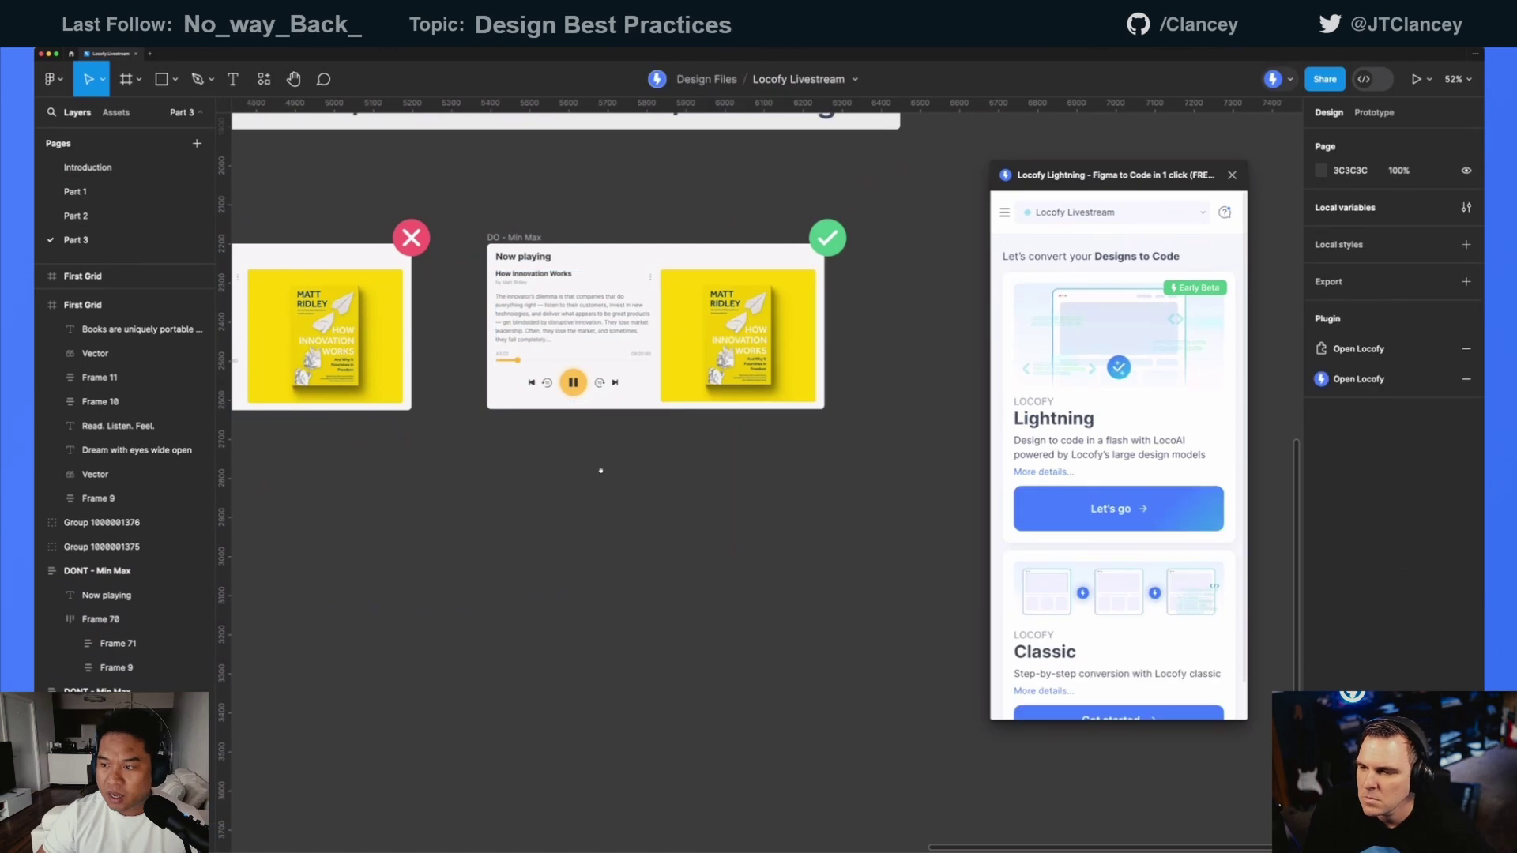
# - Duplicate the DONT - Min Max frame of the min/max section directly below the original, at Y 2774
pyautogui.hscroll(15, 603, 467)
pyautogui.hscroll(-2, 704, 434)
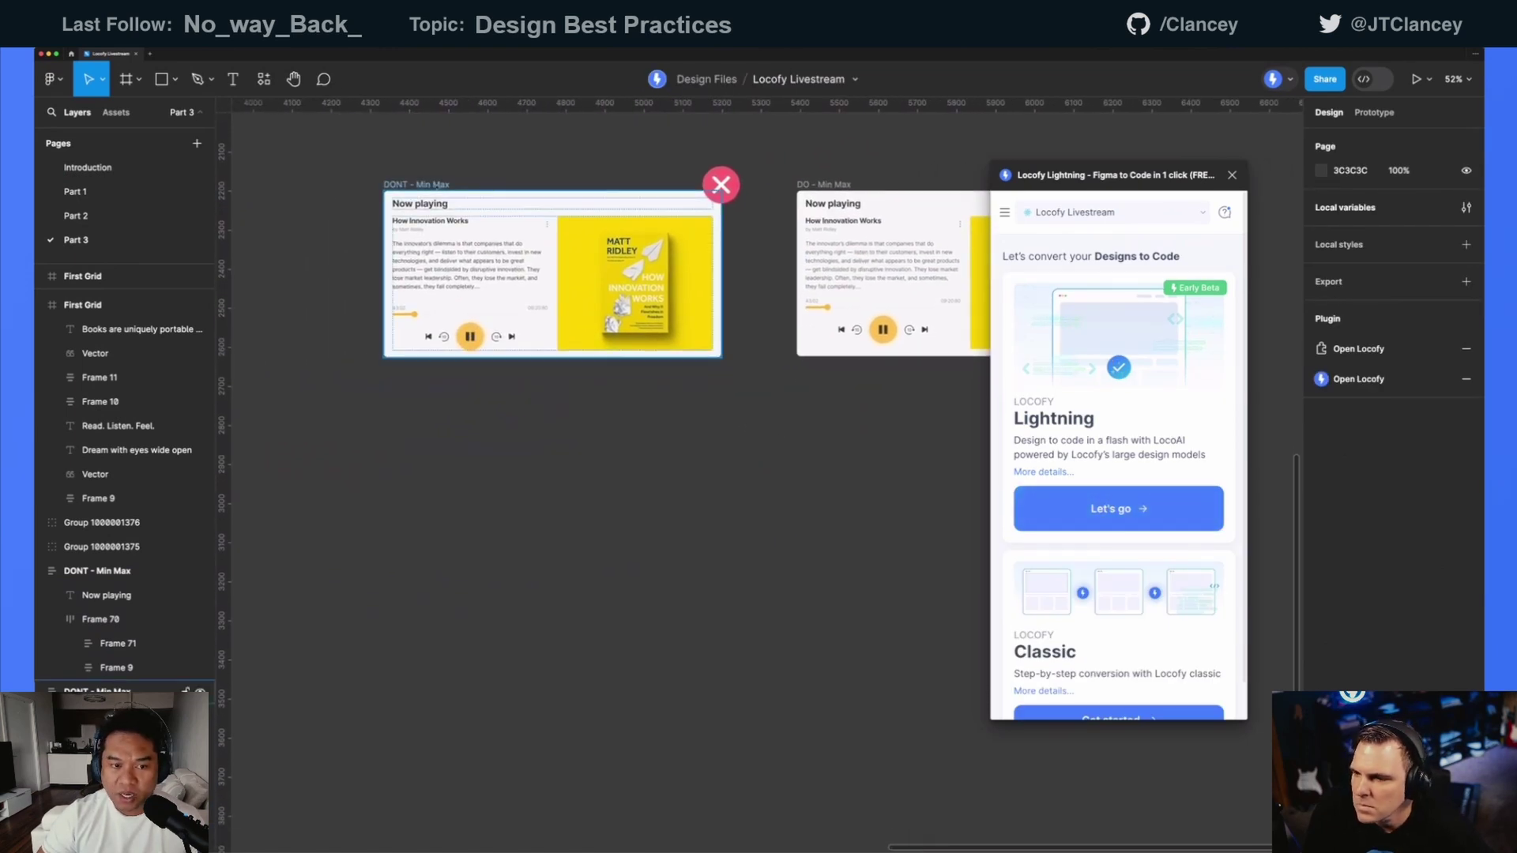
pyautogui.moveTo(509, 203); pyautogui.dragTo(510, 428)
pyautogui.scroll(-2, 510, 427)
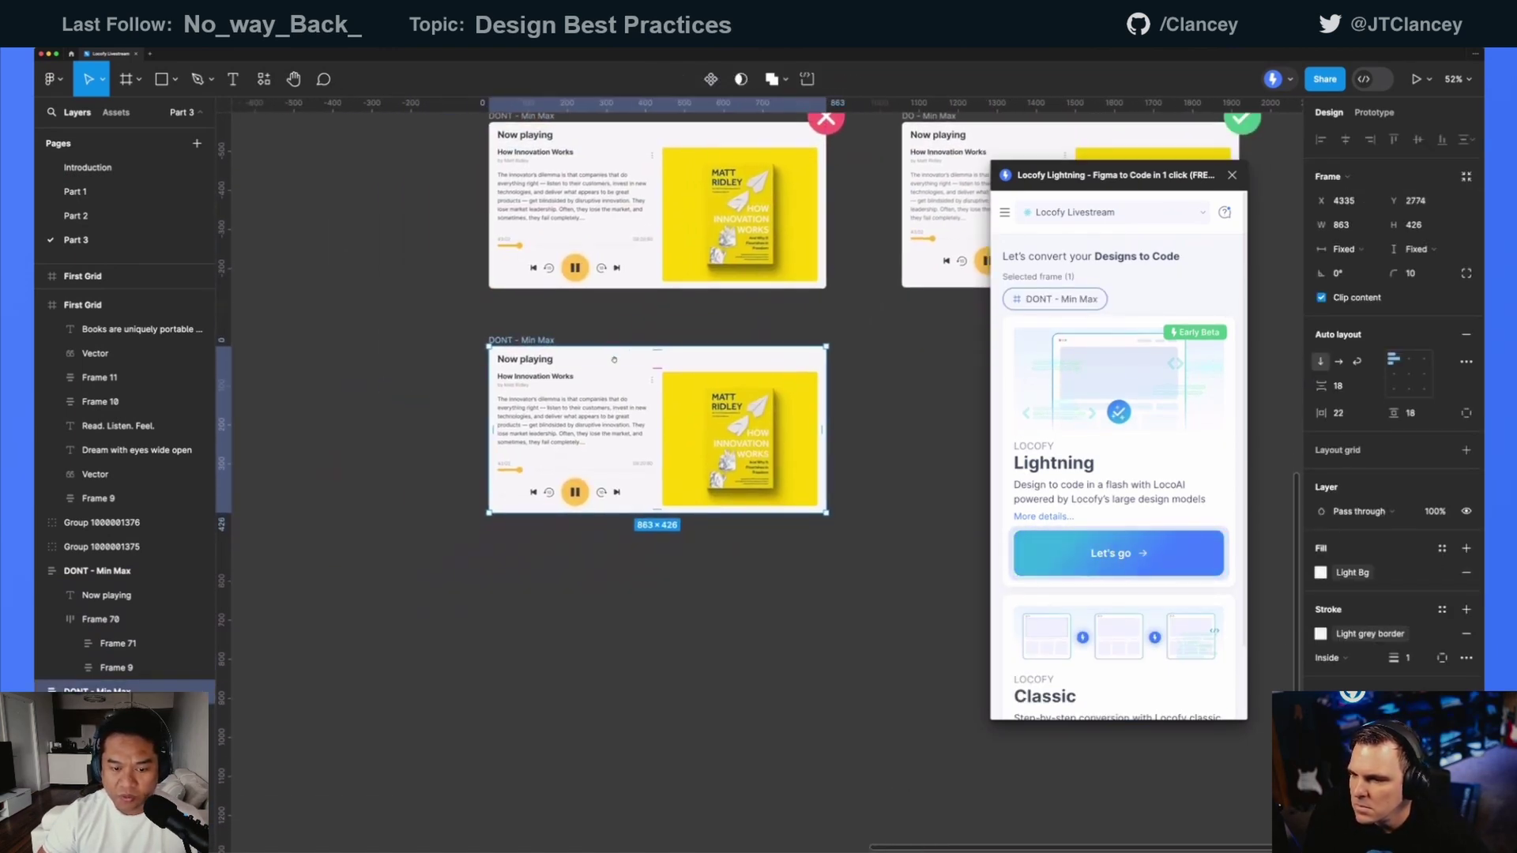
pyautogui.scroll(5, 553, 395)
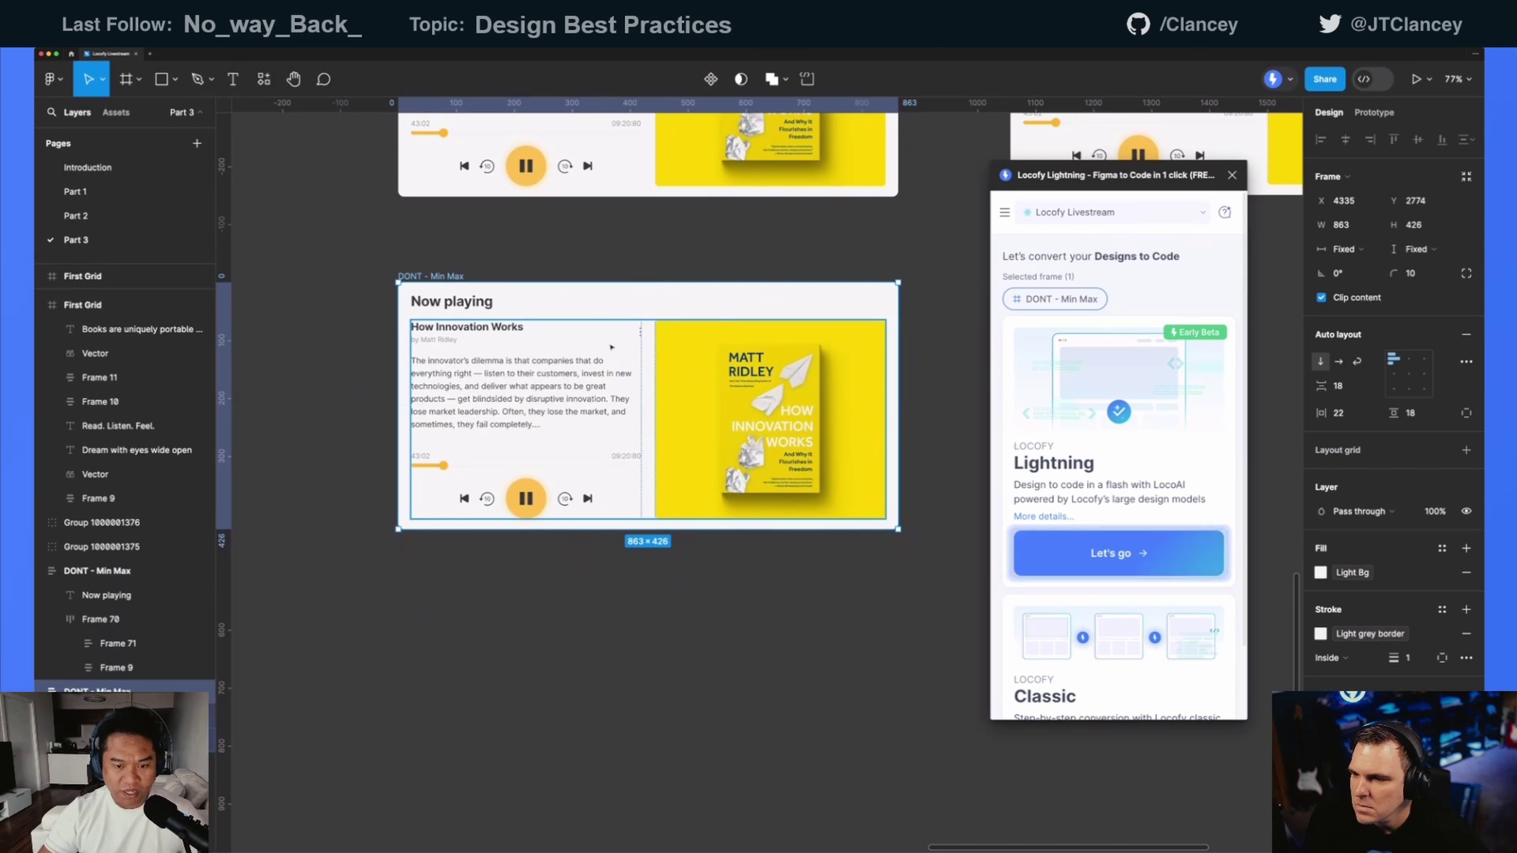
# - Set a minimum width of 300 on both the text column and the book cover frame inside the duplicated DONT - Min Max frame
pyautogui.doubleClick(489, 341)
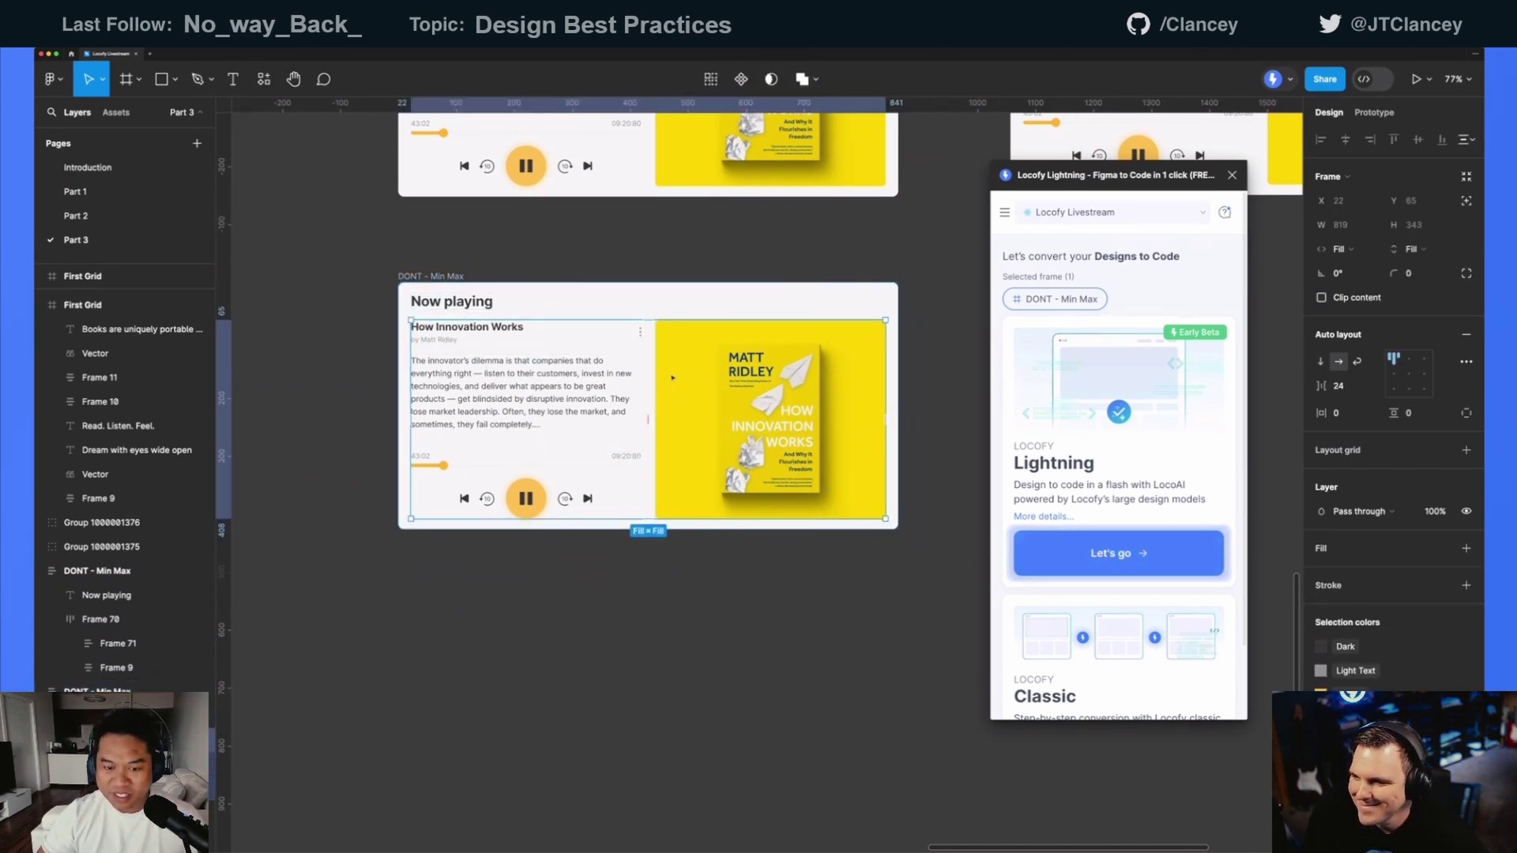
pyautogui.press('Return')
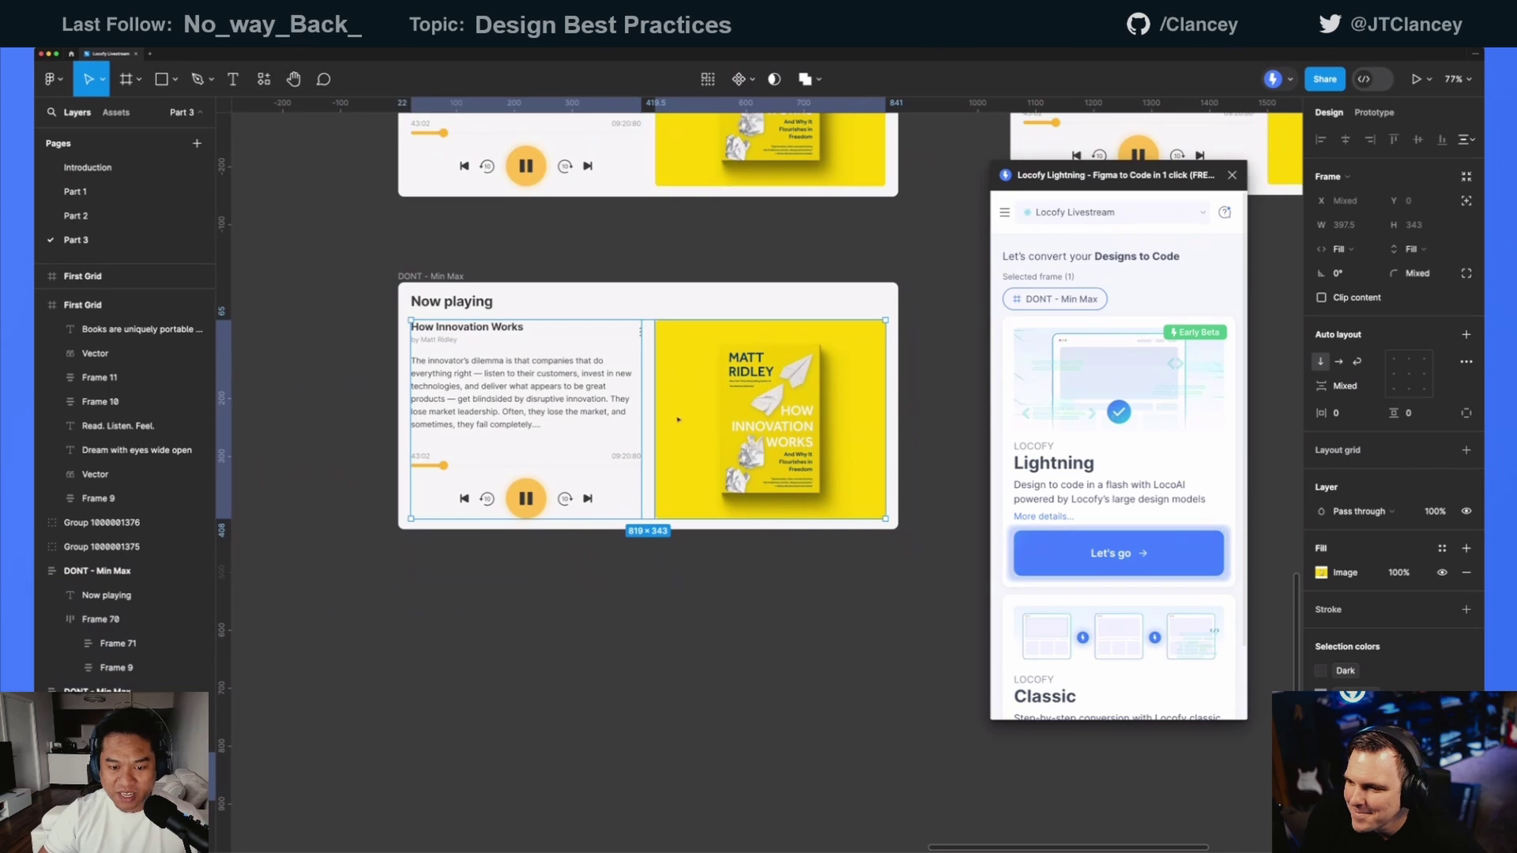
pyautogui.scroll(4, 522, 358)
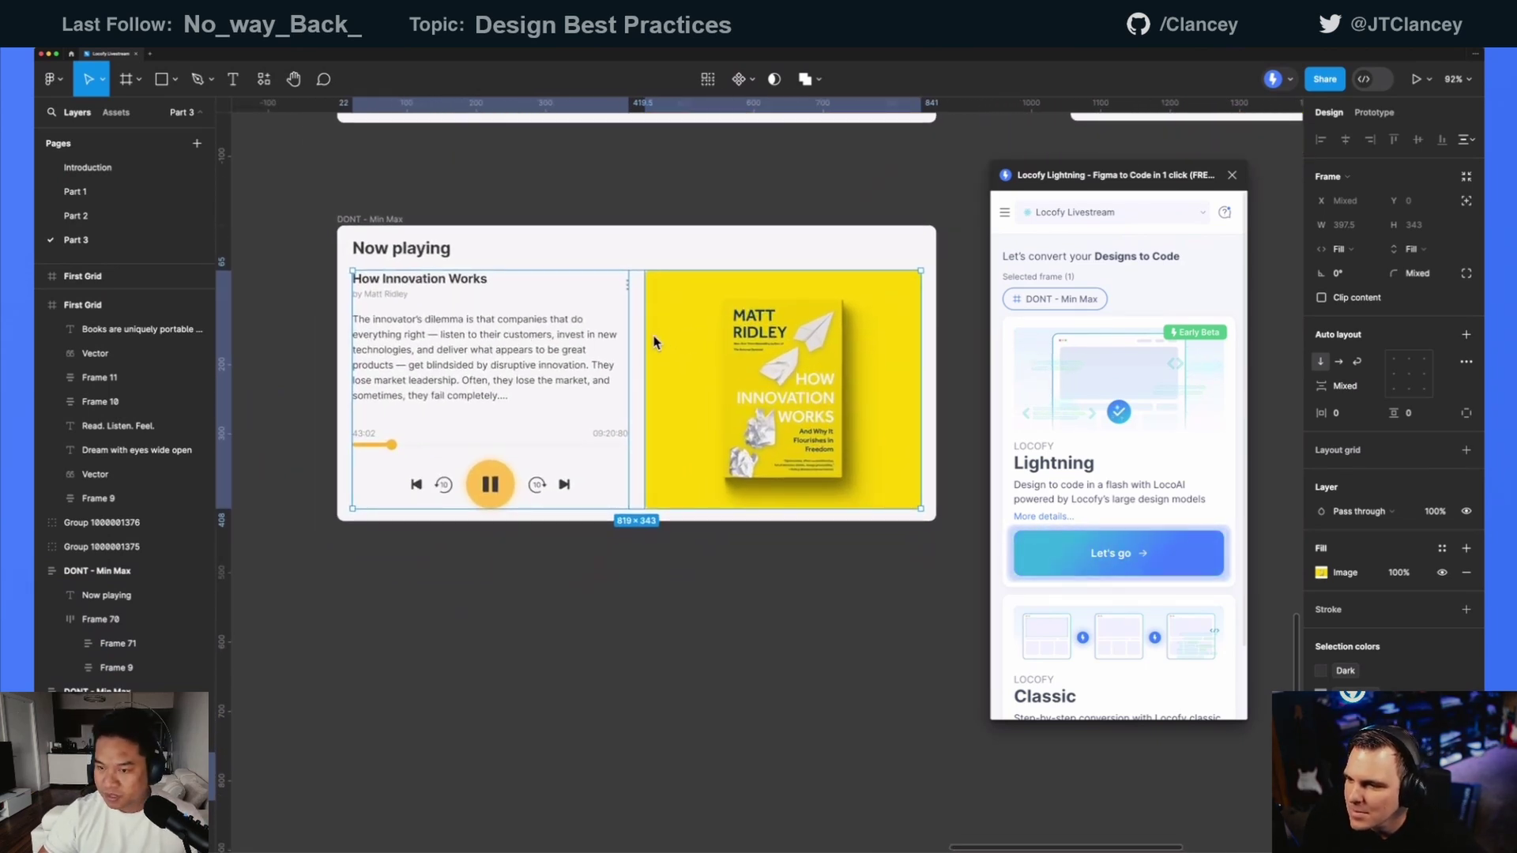
pyautogui.click(1373, 226)
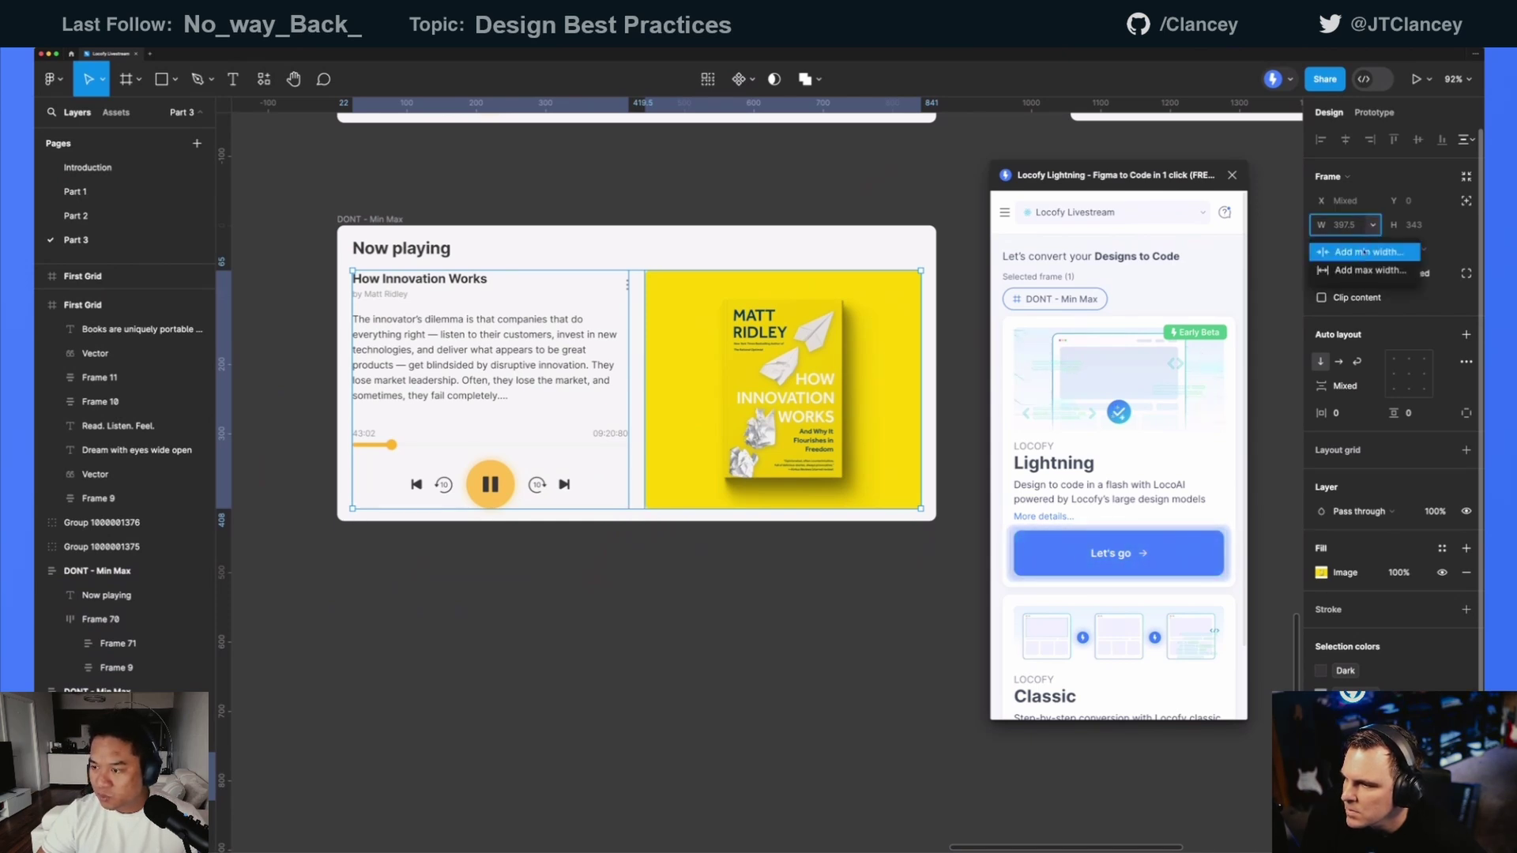
pyautogui.click(1365, 251)
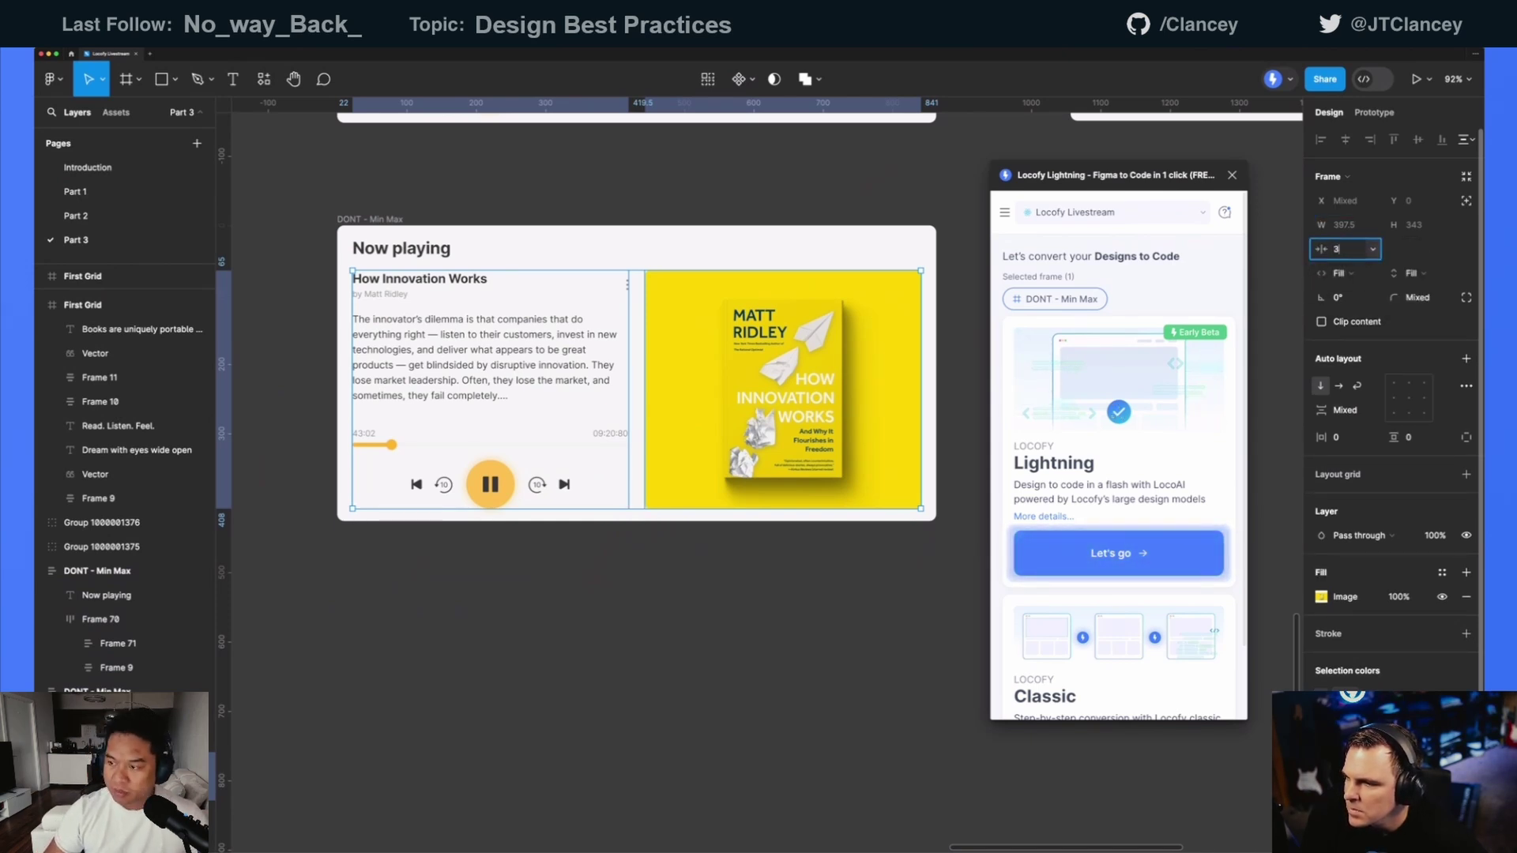
pyautogui.write('300')
pyautogui.press('Return')
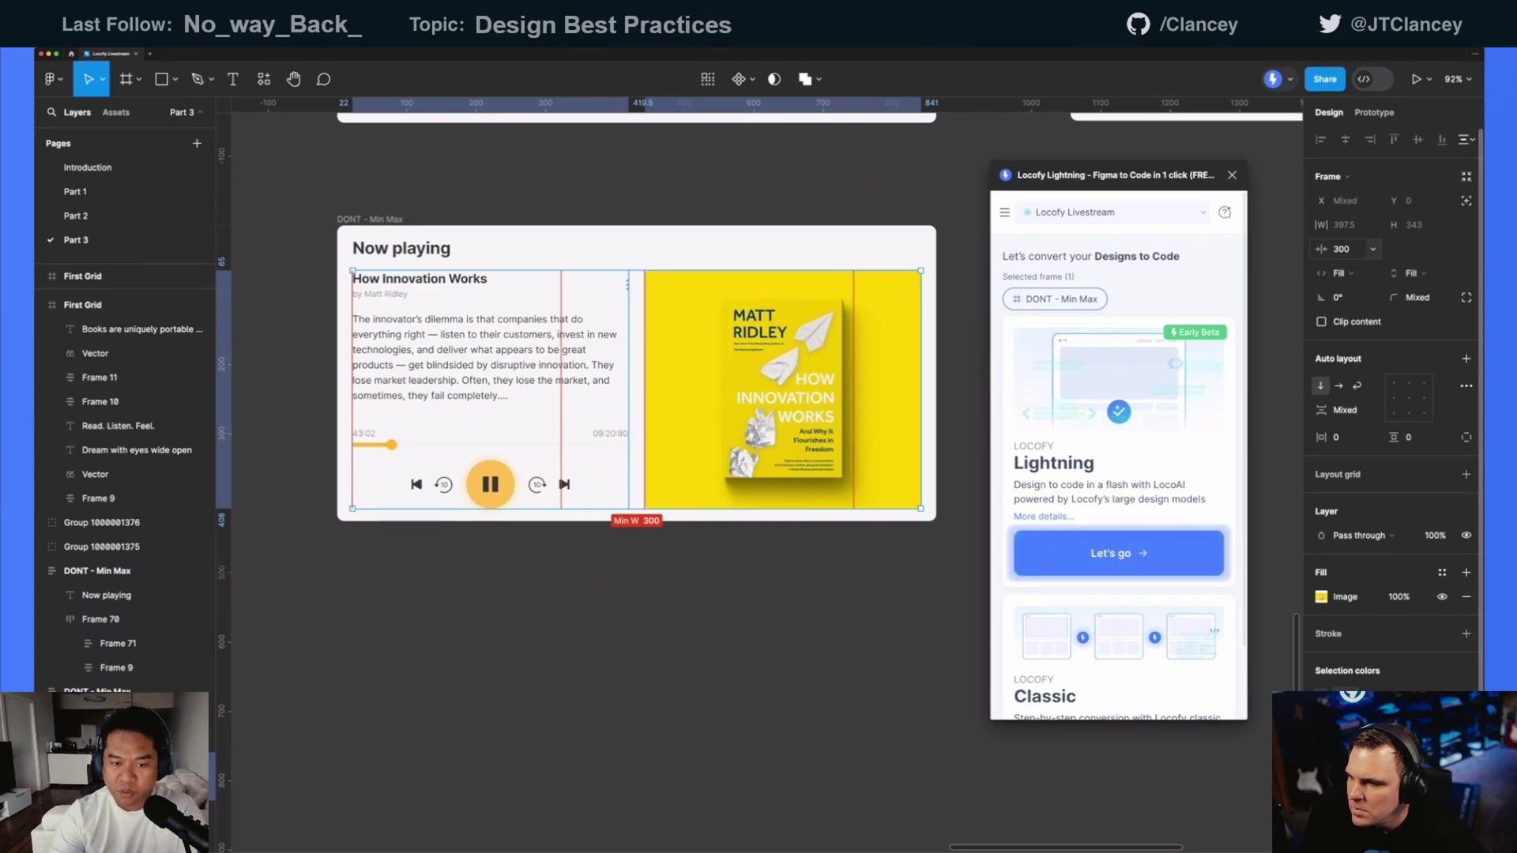
# - Set the auto layout of the row containing the text column and book cover to Wrap, and clear the selection
pyautogui.press('Escape')
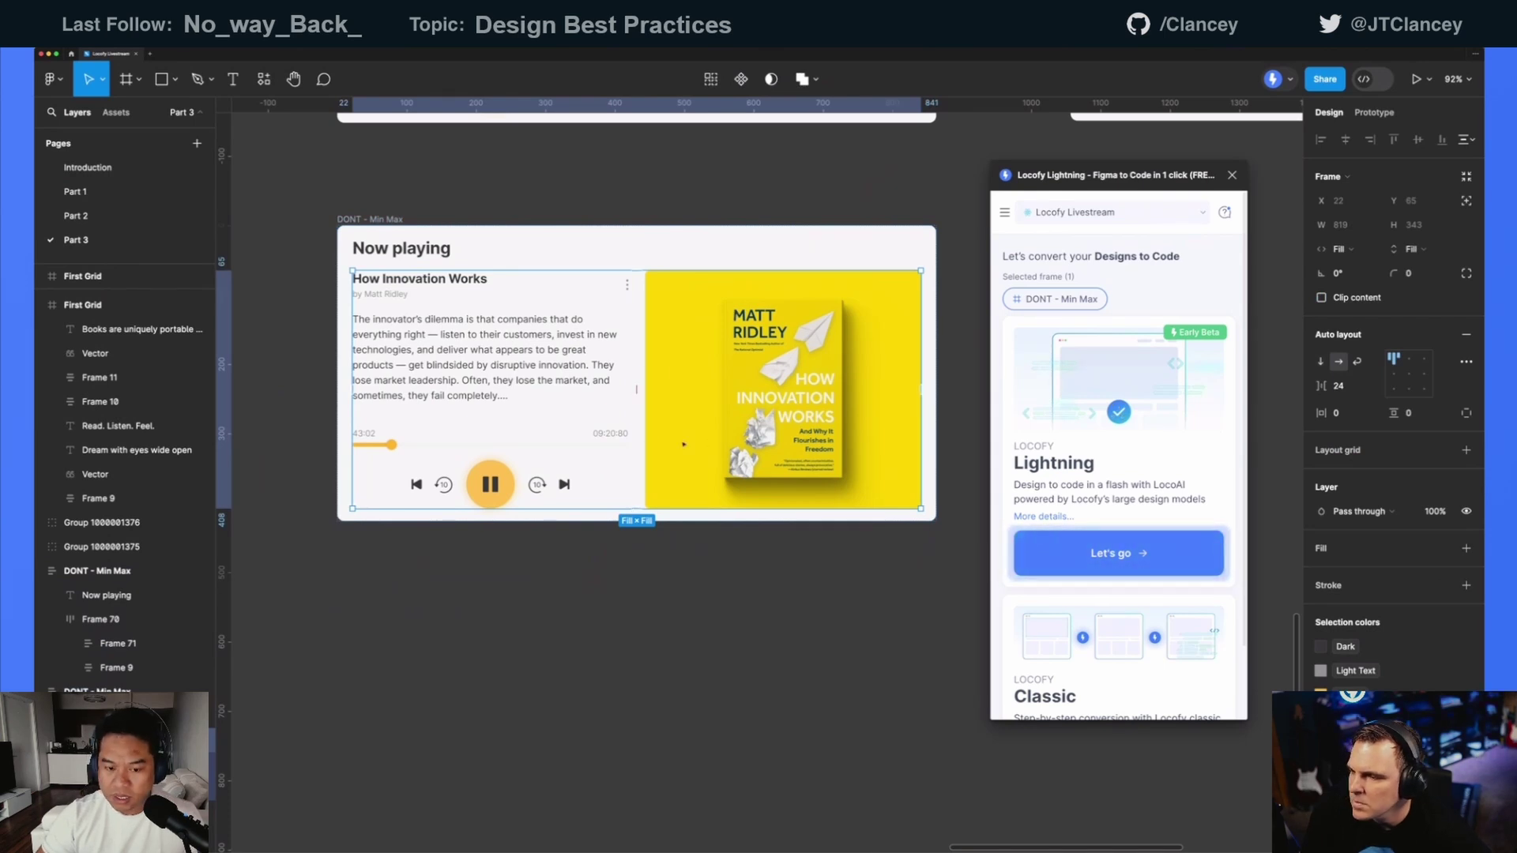
pyautogui.hotkey('shift', 'w')
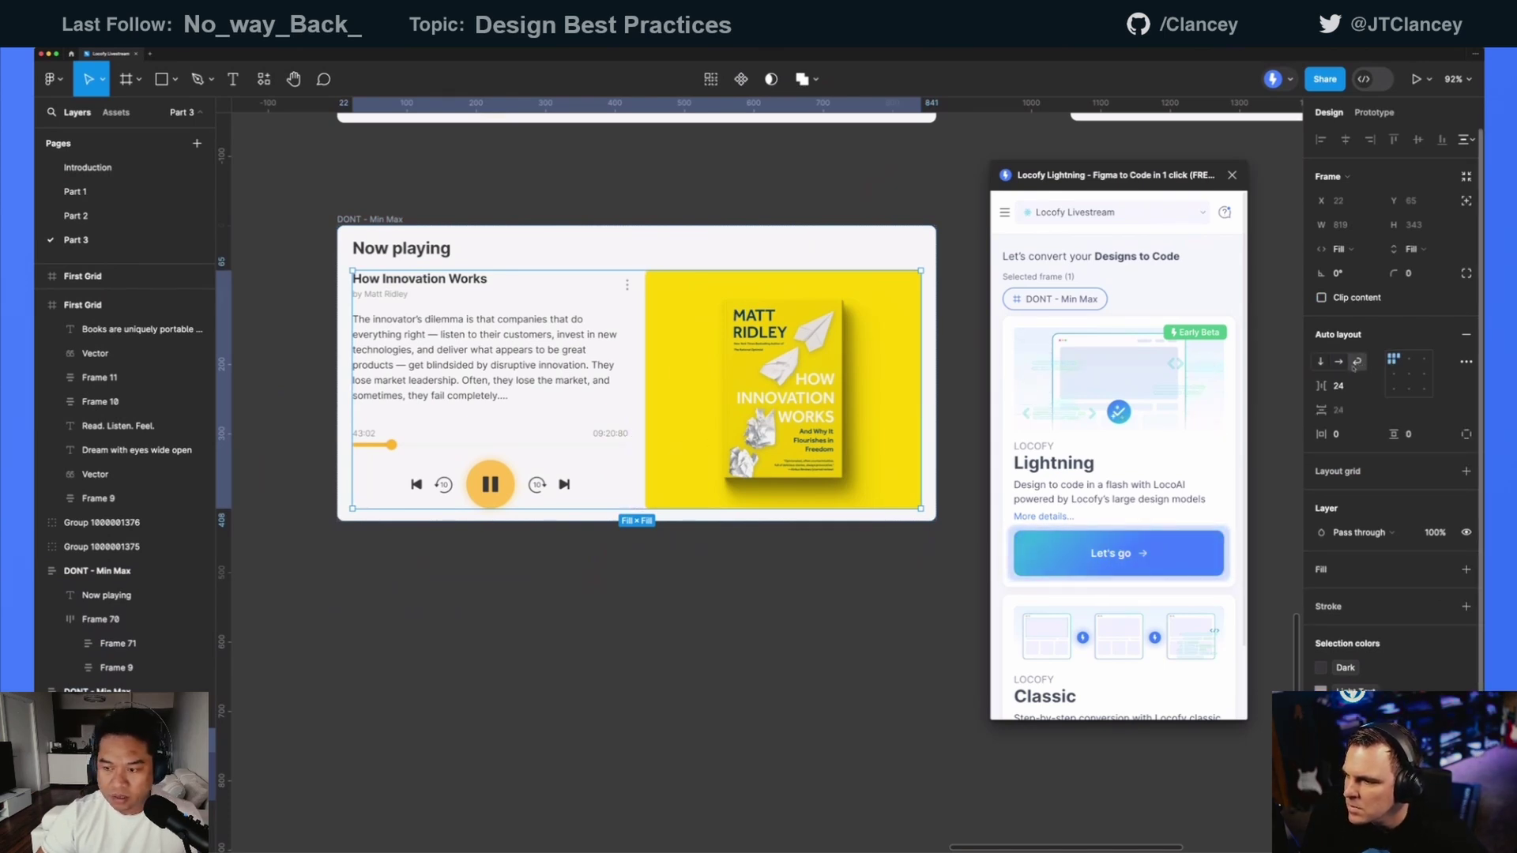
pyautogui.press('Escape')
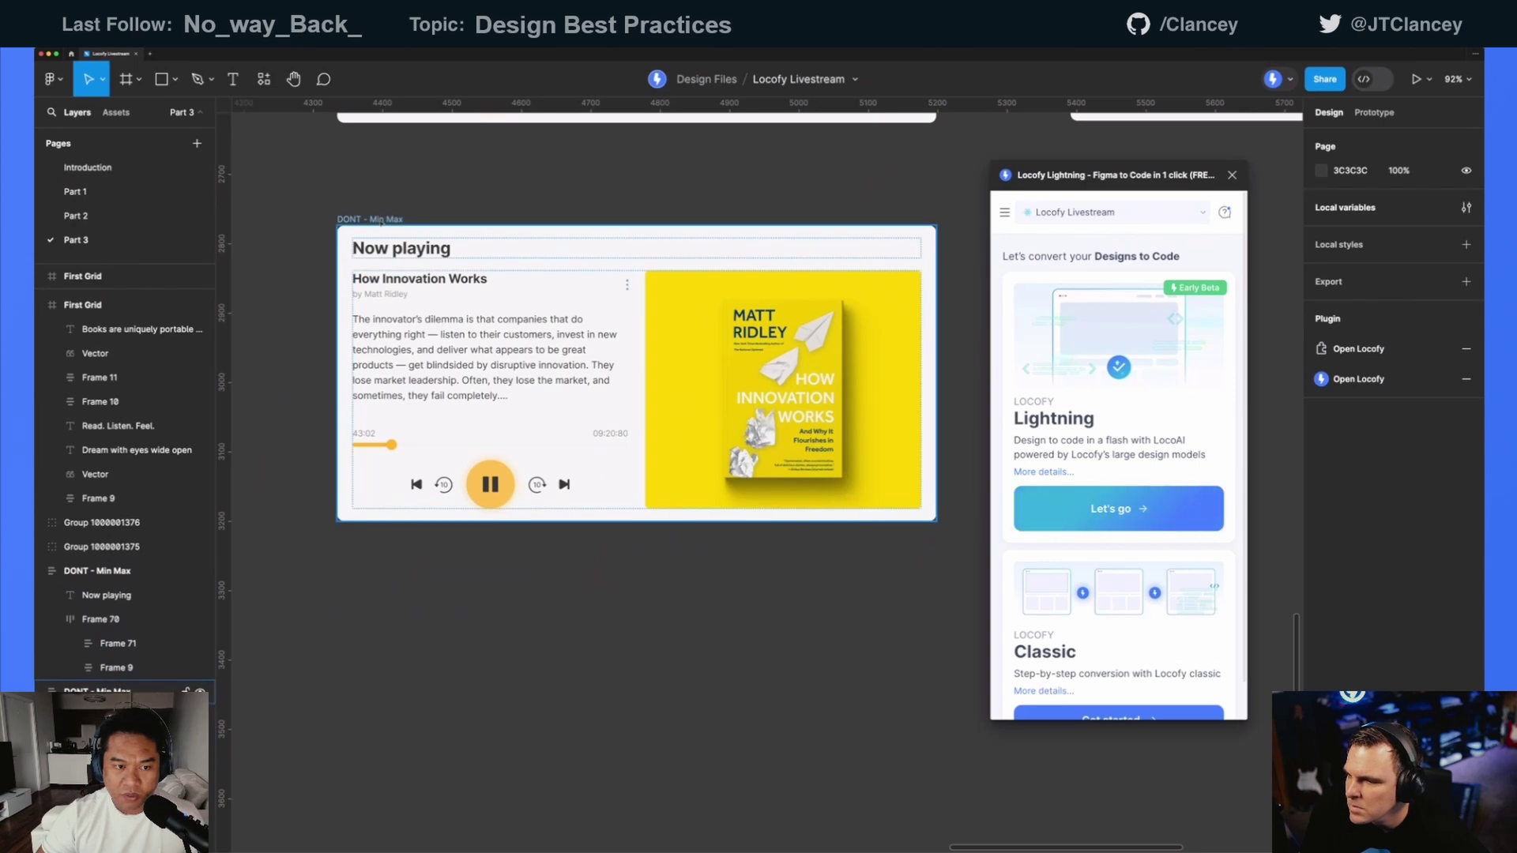
# - Try narrowing the duplicated DONT - Min Max frame to a width of 648 and undo the resize
pyautogui.click(698, 515)
pyautogui.moveTo(938, 322); pyautogui.dragTo(788, 335)
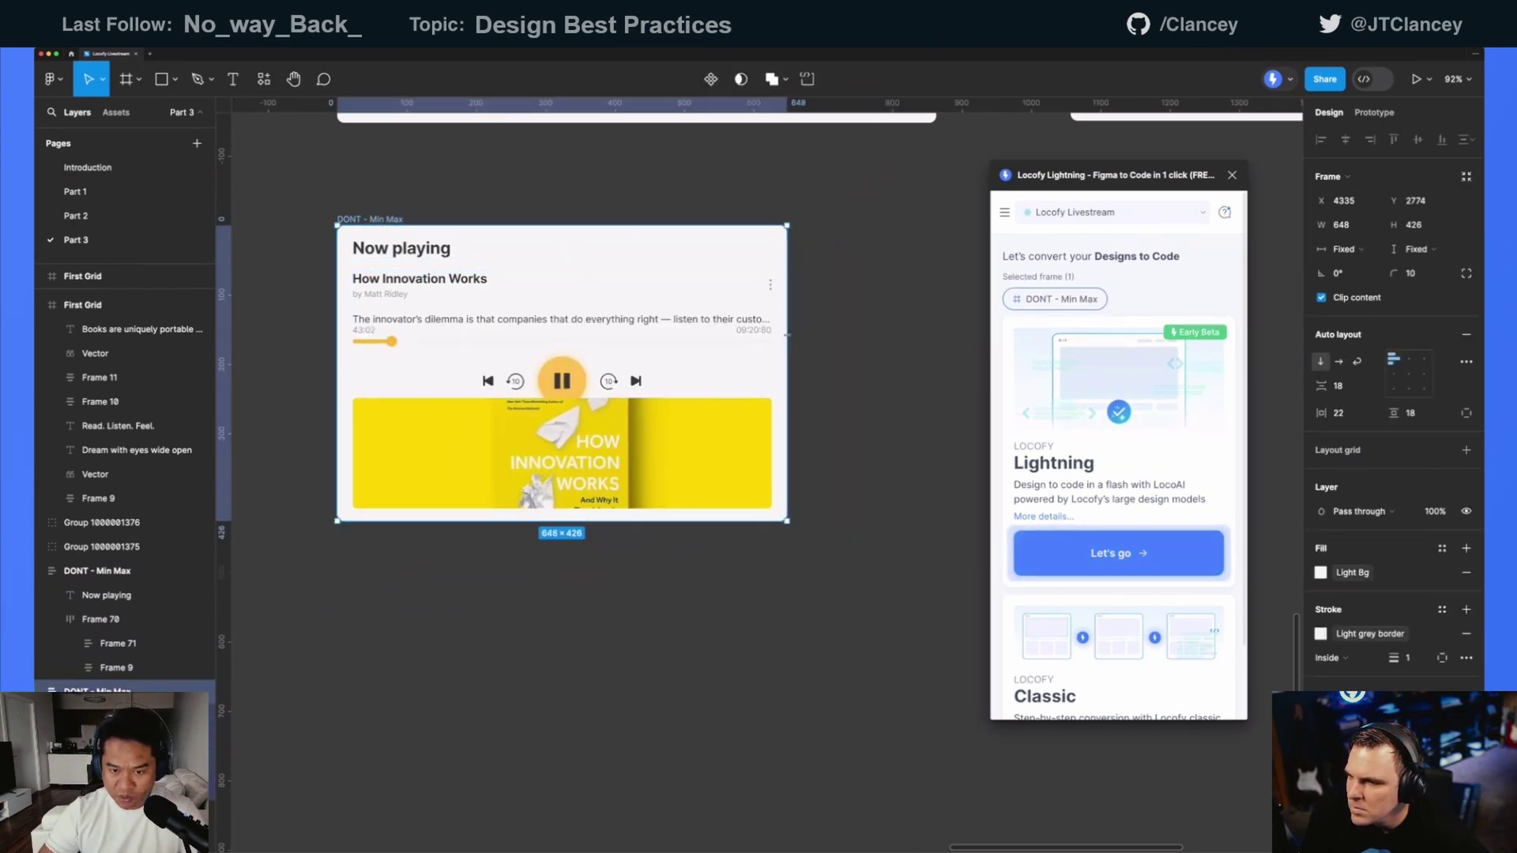
pyautogui.hotkey('ctrl', 'z')
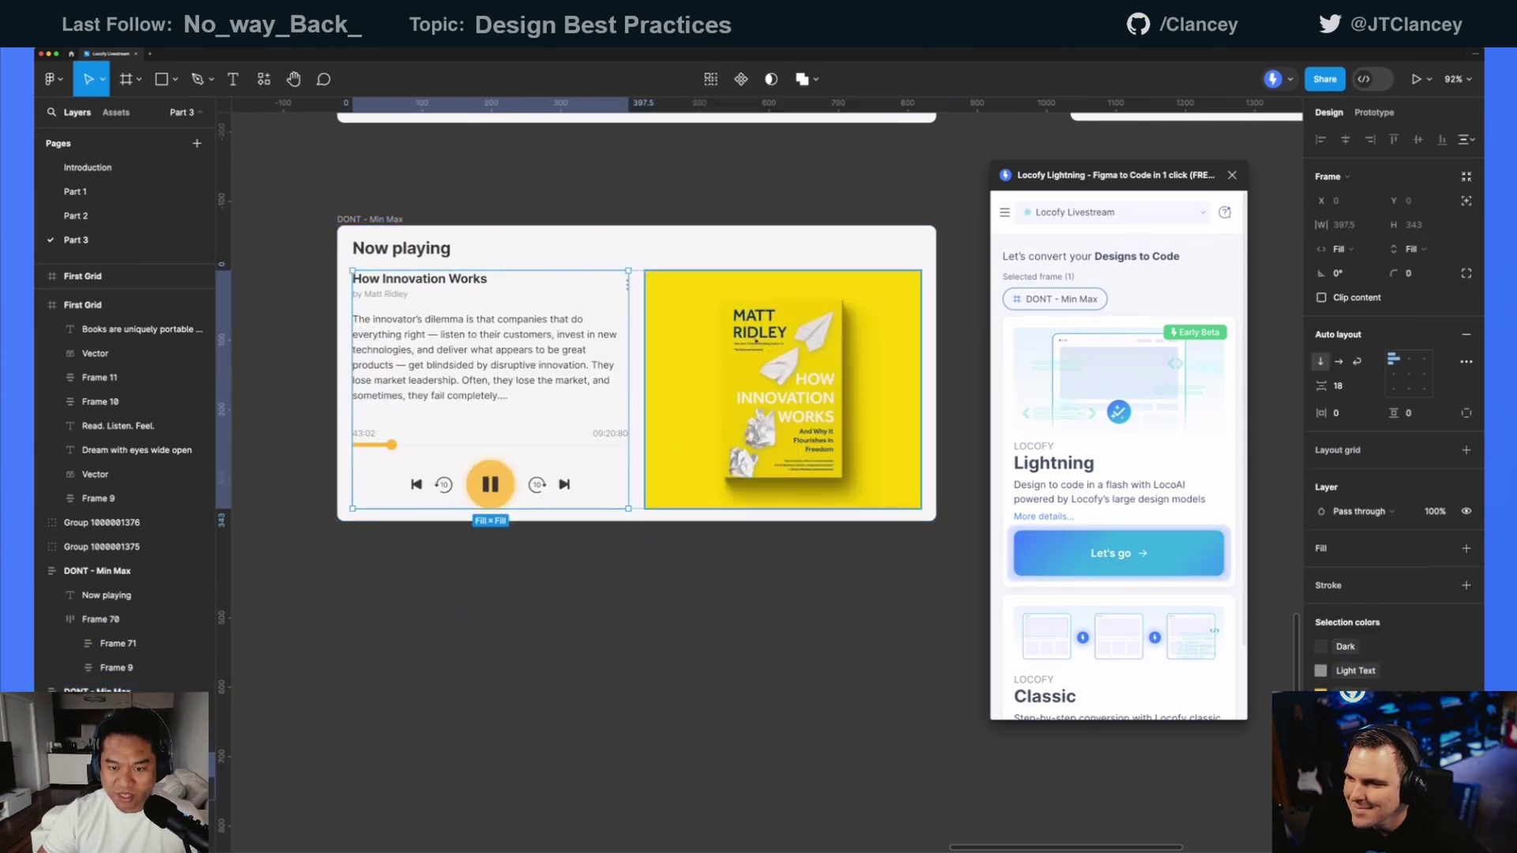
# - Set the height of the wrapping content row and of its text column to Hug contents
pyautogui.click(677, 299)
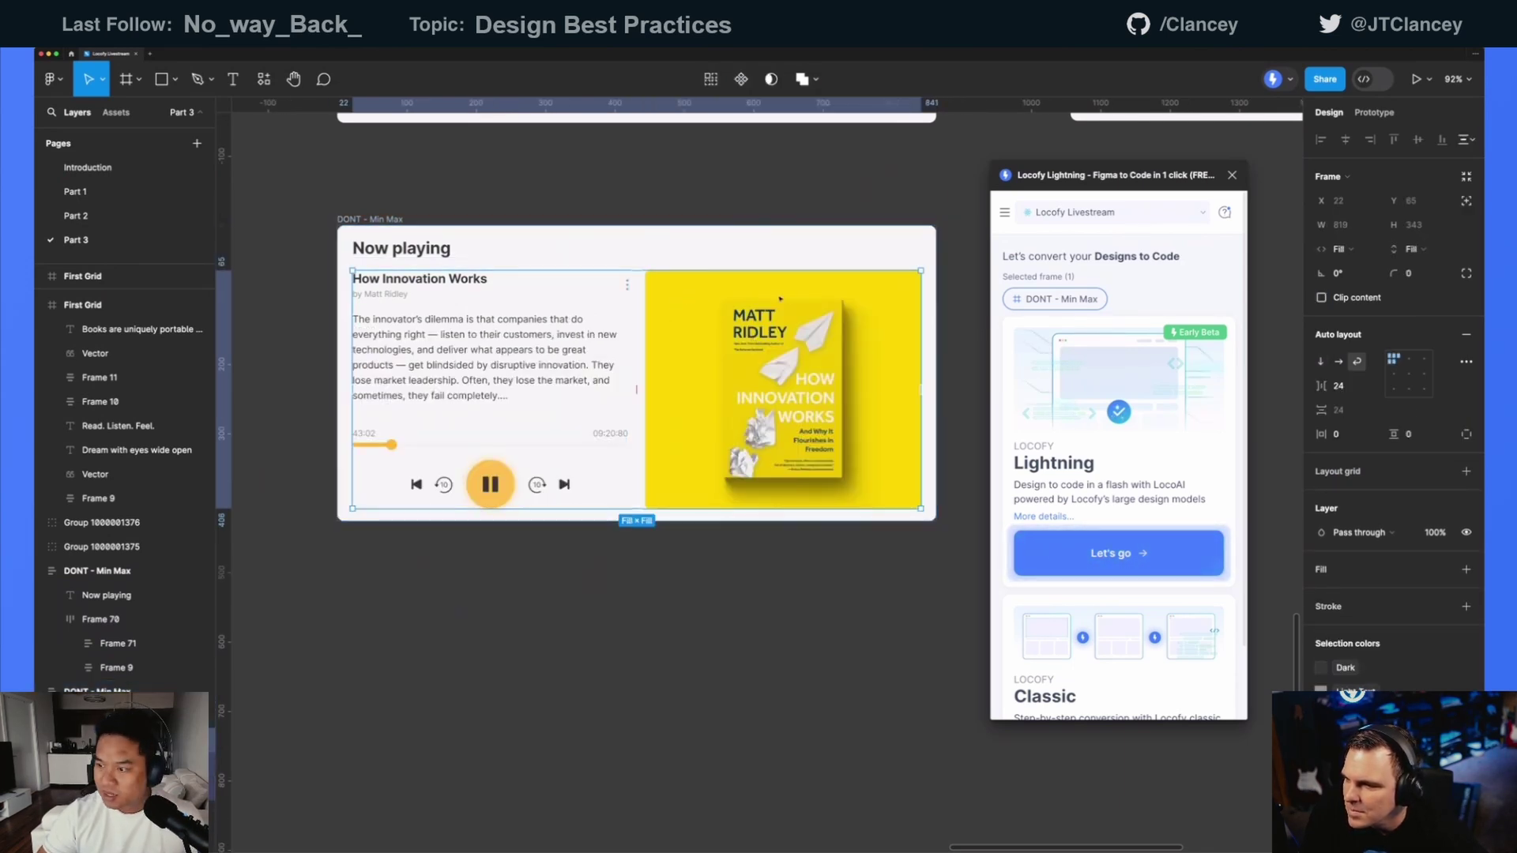
pyautogui.click(1407, 250)
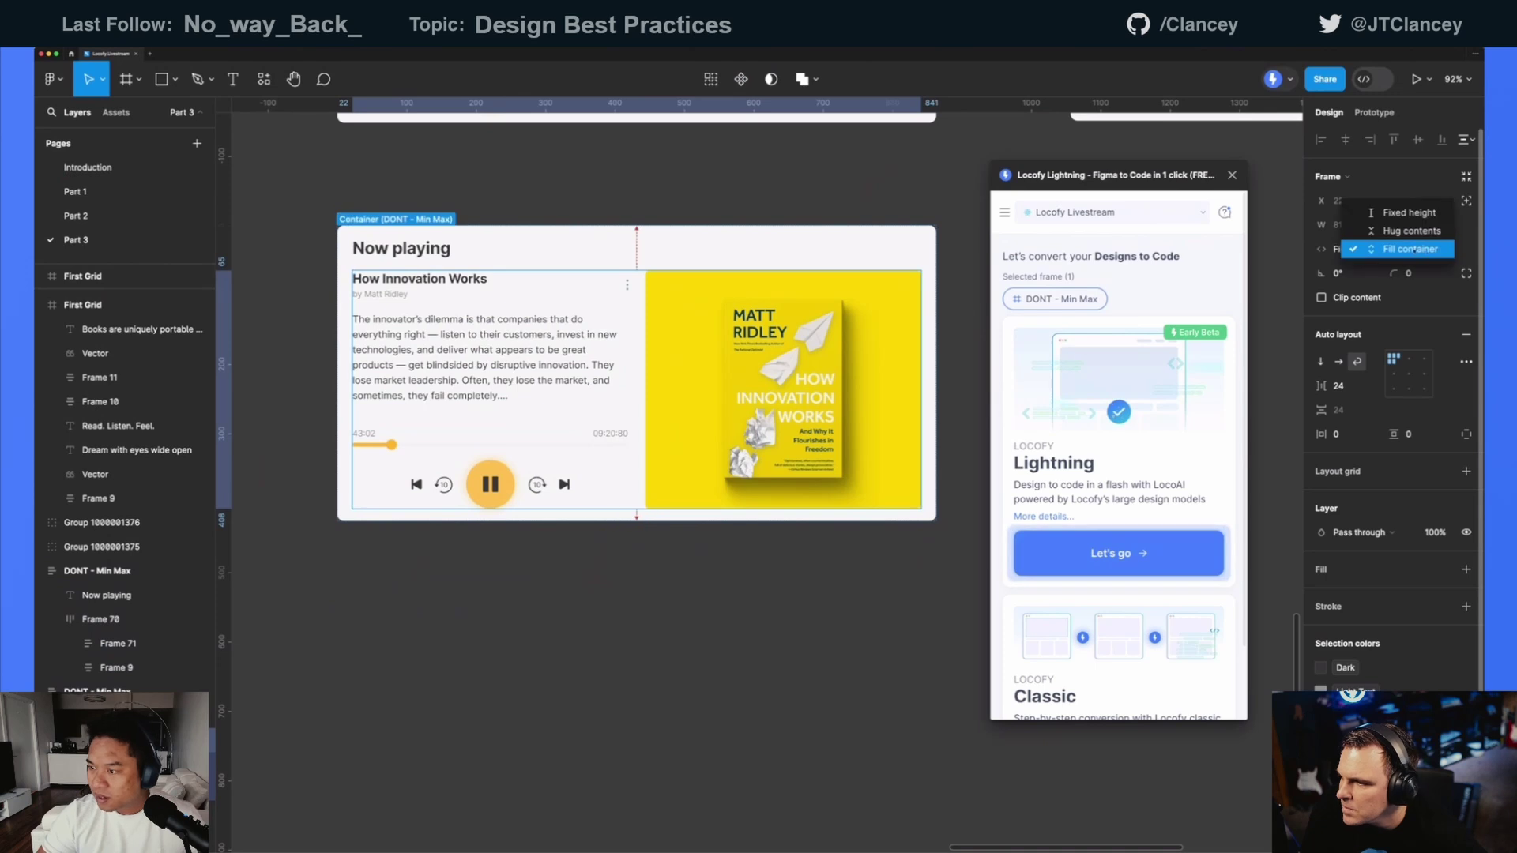
pyautogui.click(1411, 231)
pyautogui.click(790, 332)
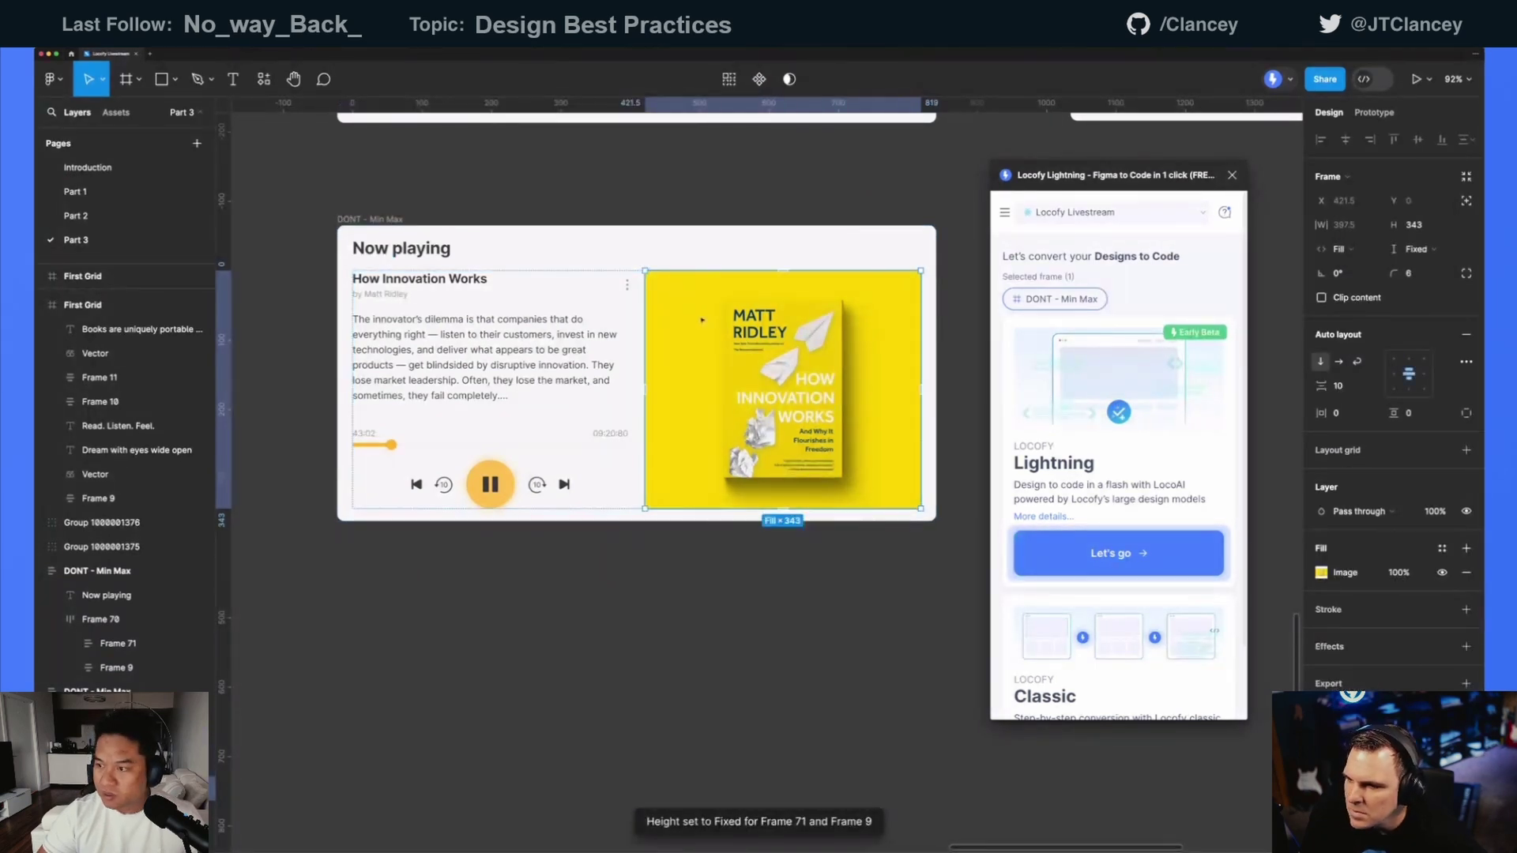
pyautogui.click(543, 321)
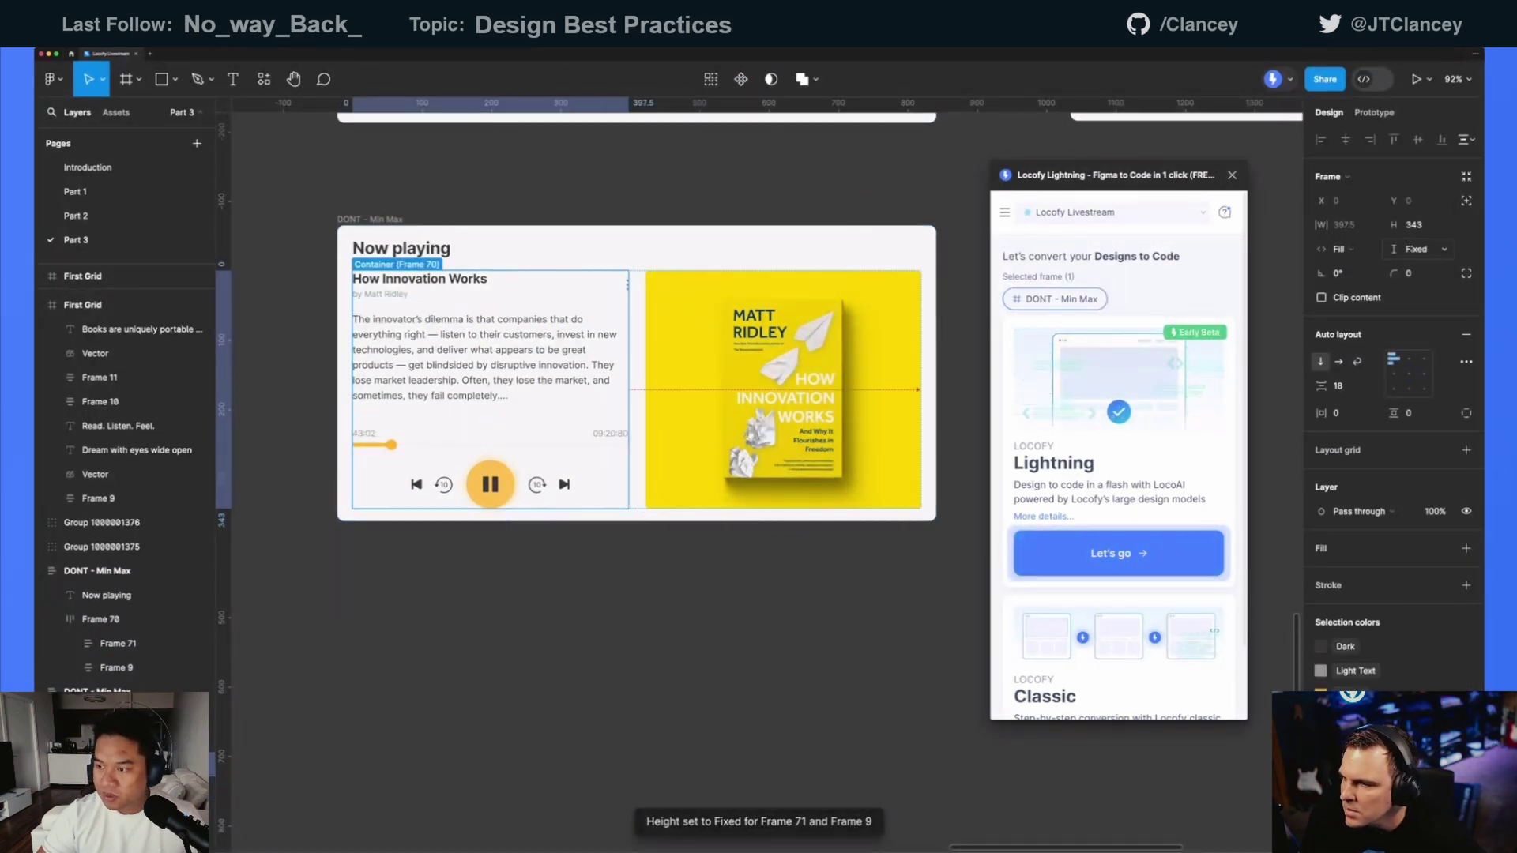
pyautogui.click(1414, 249)
pyautogui.click(1414, 269)
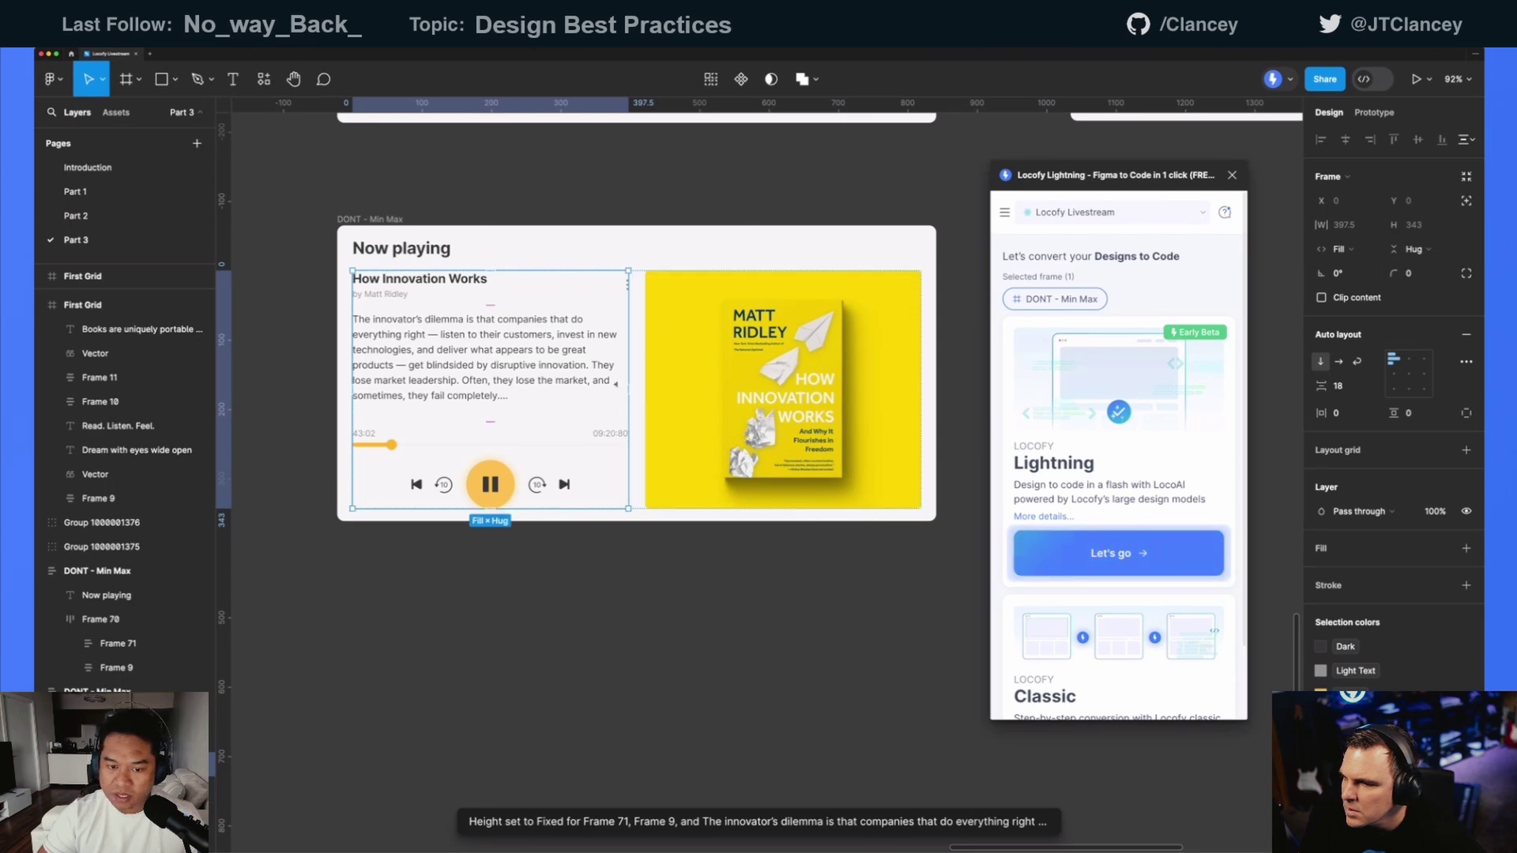
# - Set the height of the whole duplicated DONT - Min Max frame to Hug contents
pyautogui.press('Escape')
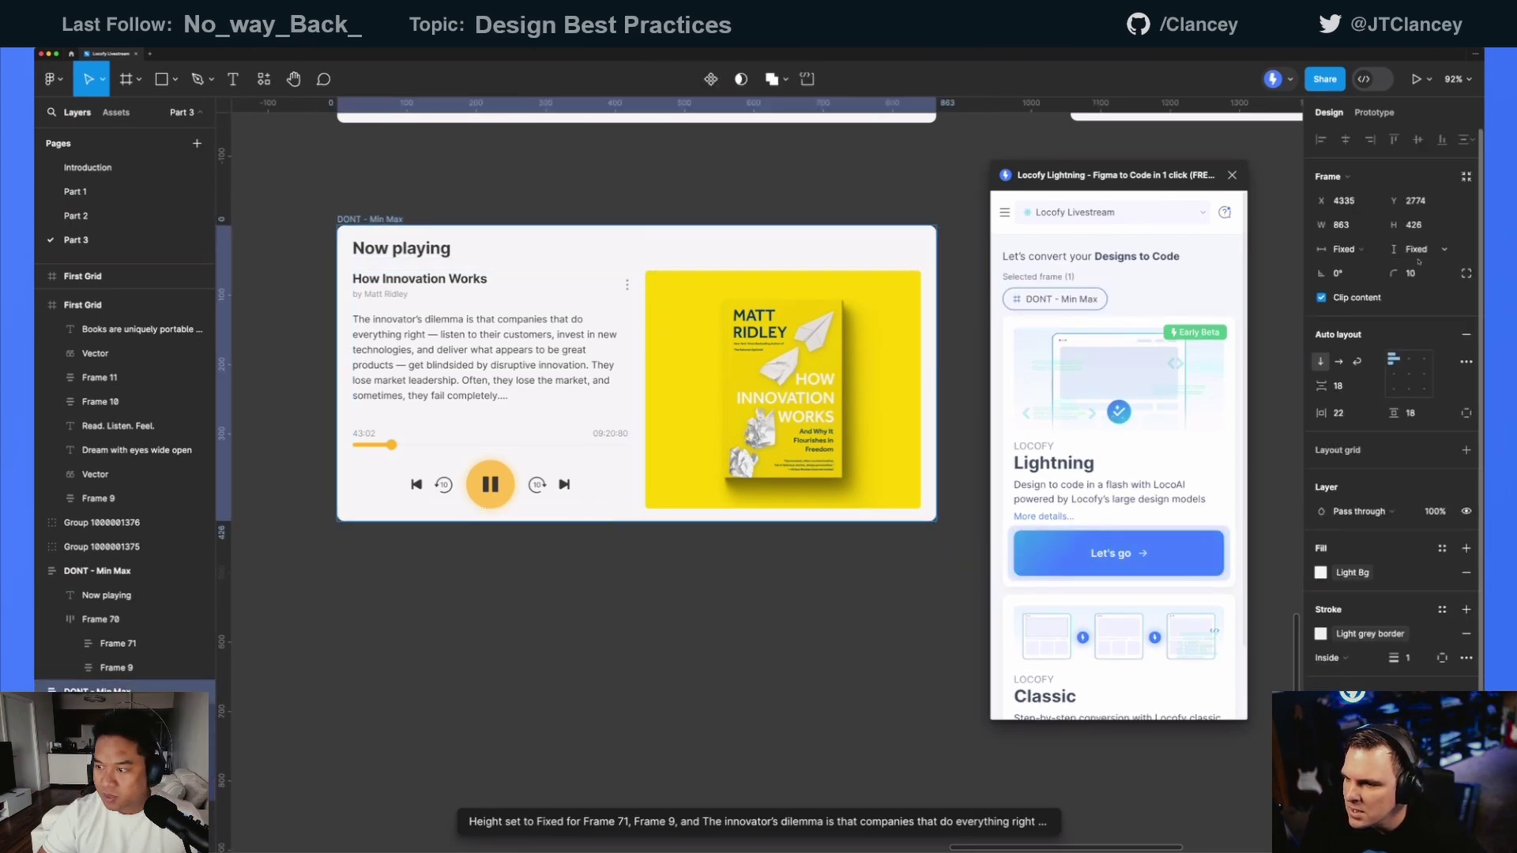
pyautogui.click(1414, 249)
pyautogui.click(1411, 268)
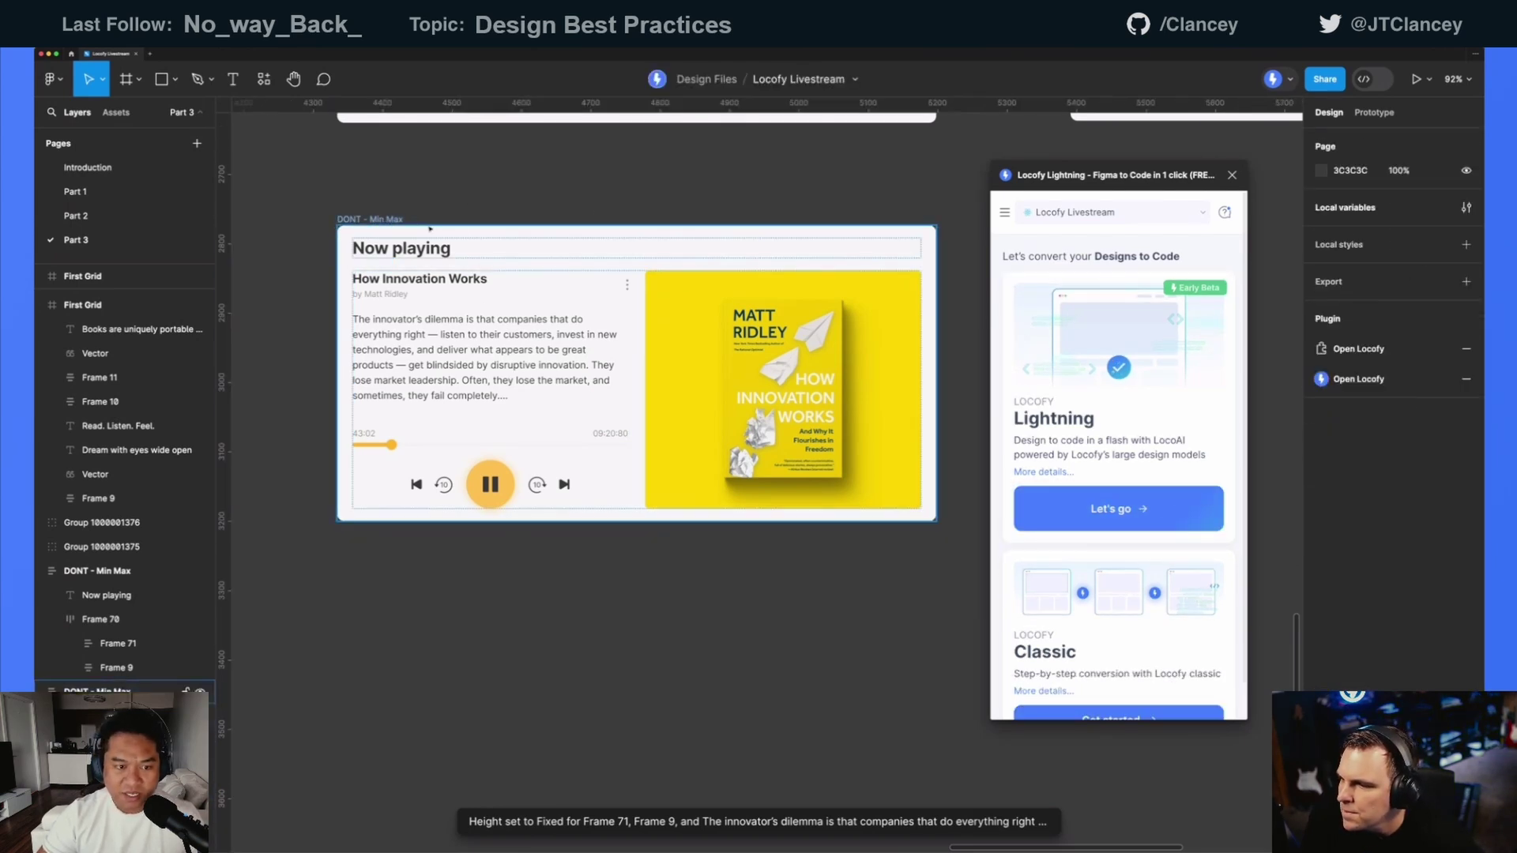
# - Test the duplicated frame's wrapping by narrowing it to a width of 563, and undo the resizing
pyautogui.moveTo(937, 309); pyautogui.dragTo(728, 316)
pyautogui.scroll(-5, 728, 316)
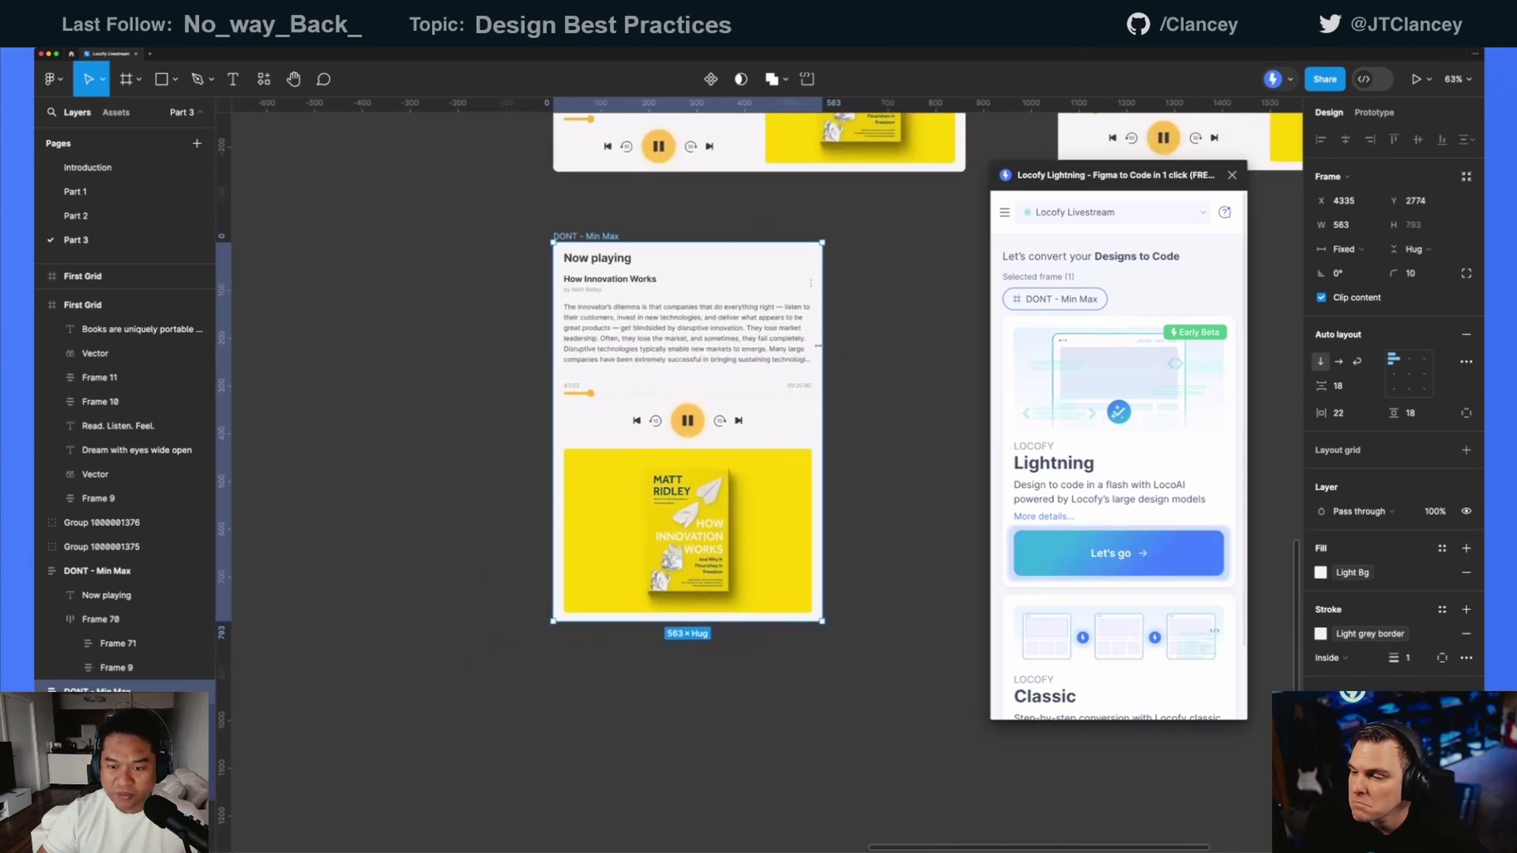
pyautogui.moveTo(830, 343); pyautogui.dragTo(775, 343)
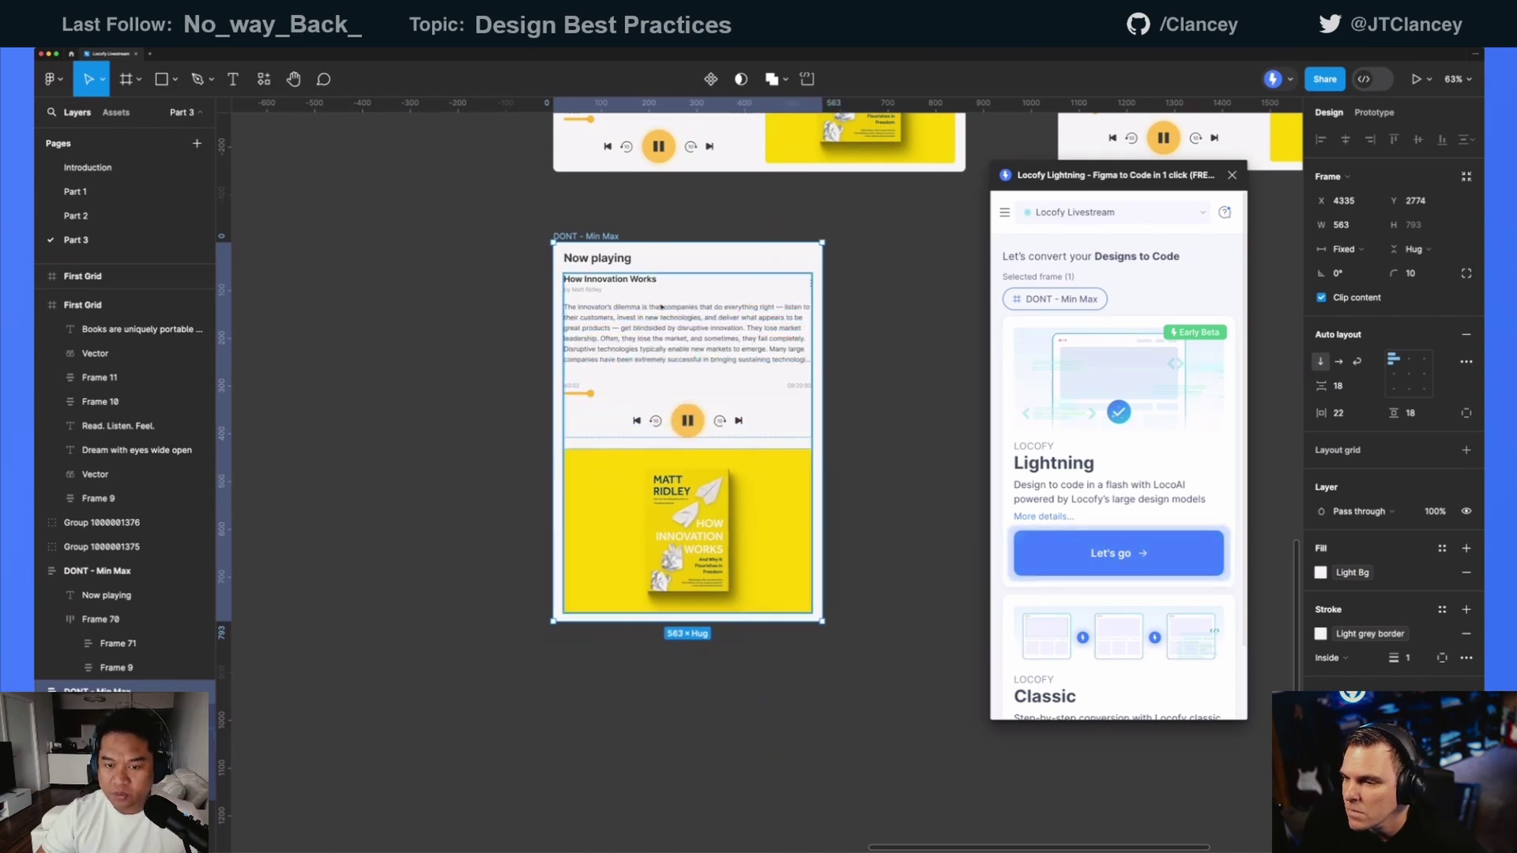
pyautogui.hotkey('ctrl', 'z')
pyautogui.hotkey('ctrl', 'z')
pyautogui.hotkey('ctrl', 'z')
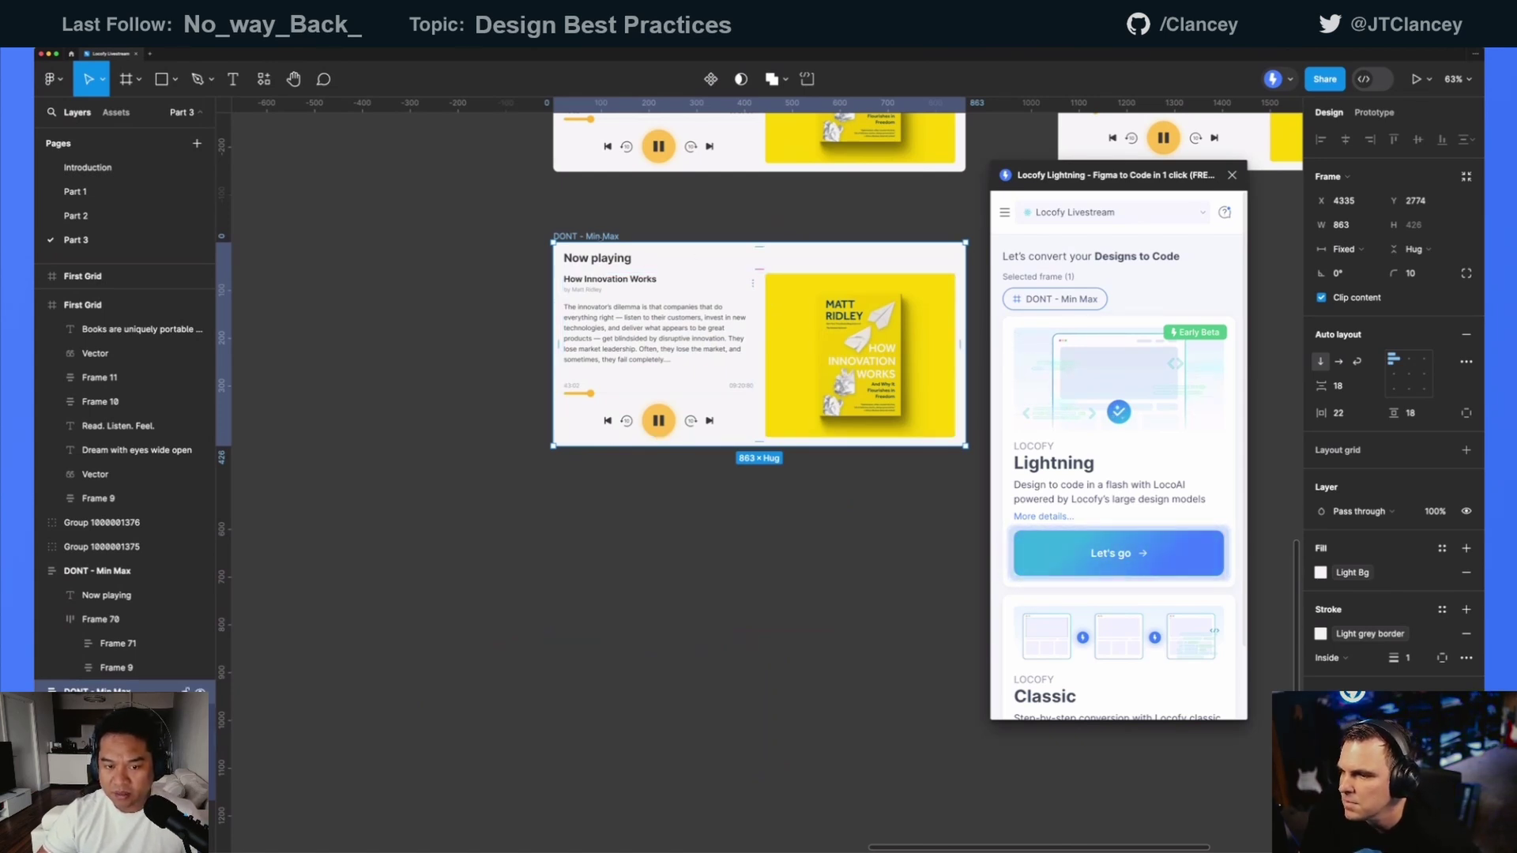
# - Reselect the duplicated frame from its book cover, test narrowing it to a width of 657 and further, and undo the resizing
pyautogui.hscroll(3, 785, 360)
pyautogui.click(764, 348)
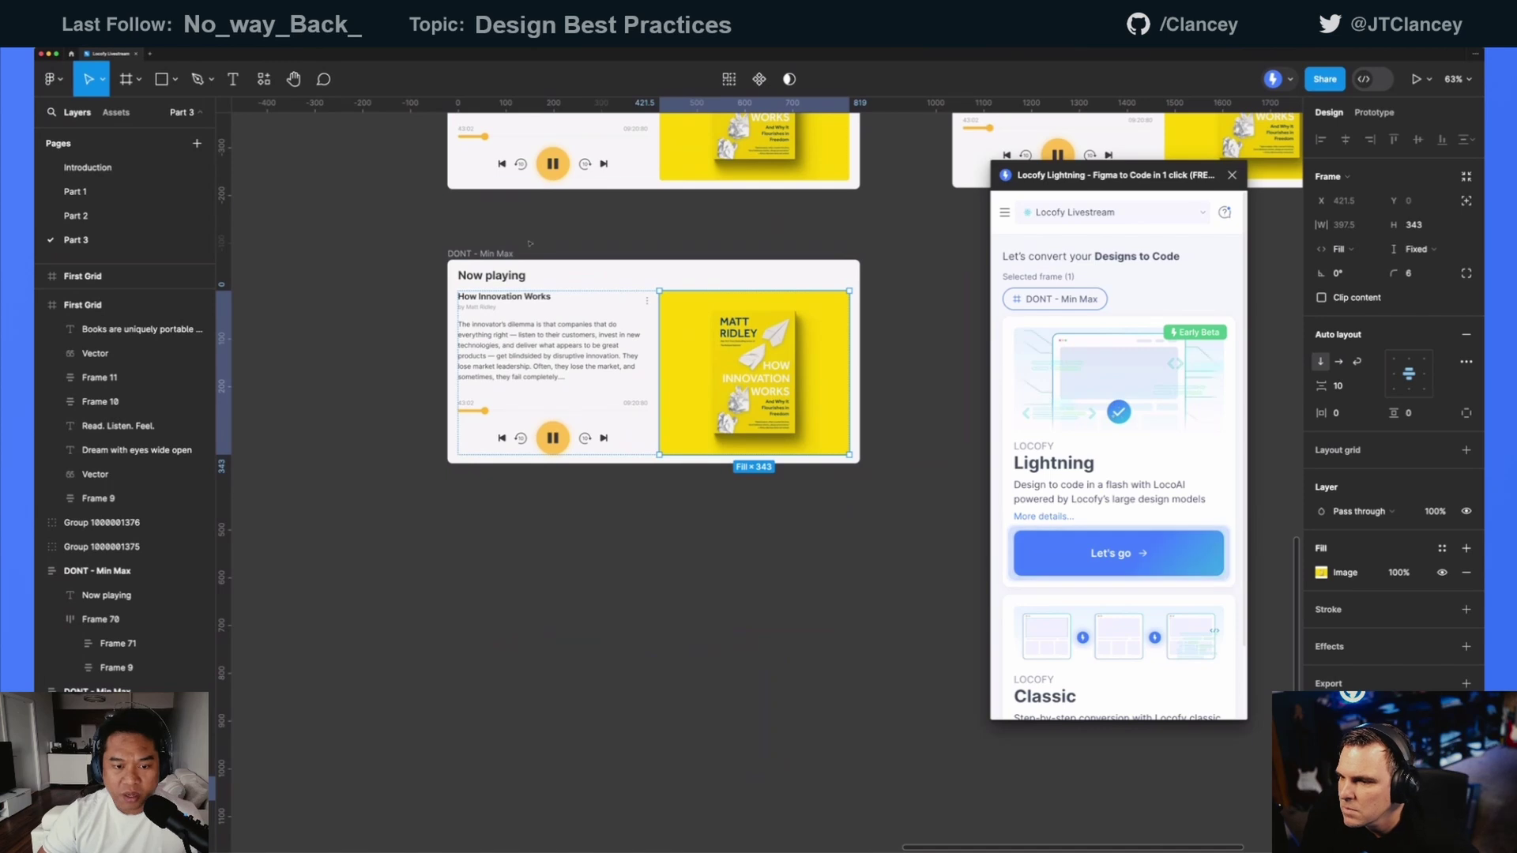
pyautogui.scroll(5, 692, 312)
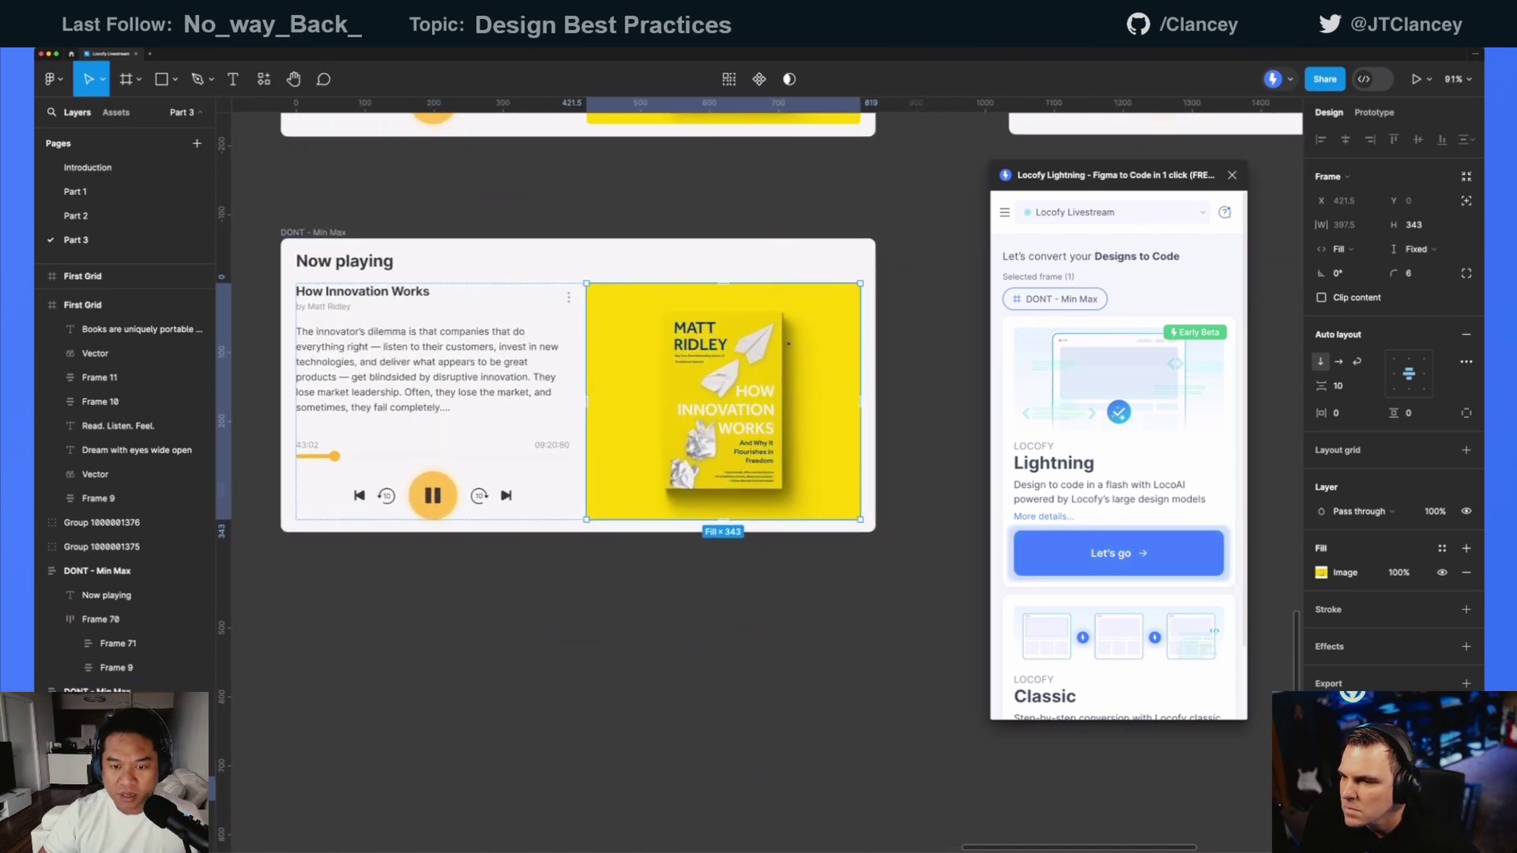
pyautogui.hscroll(1, 788, 344)
pyautogui.hotkey('shift', 'Return')
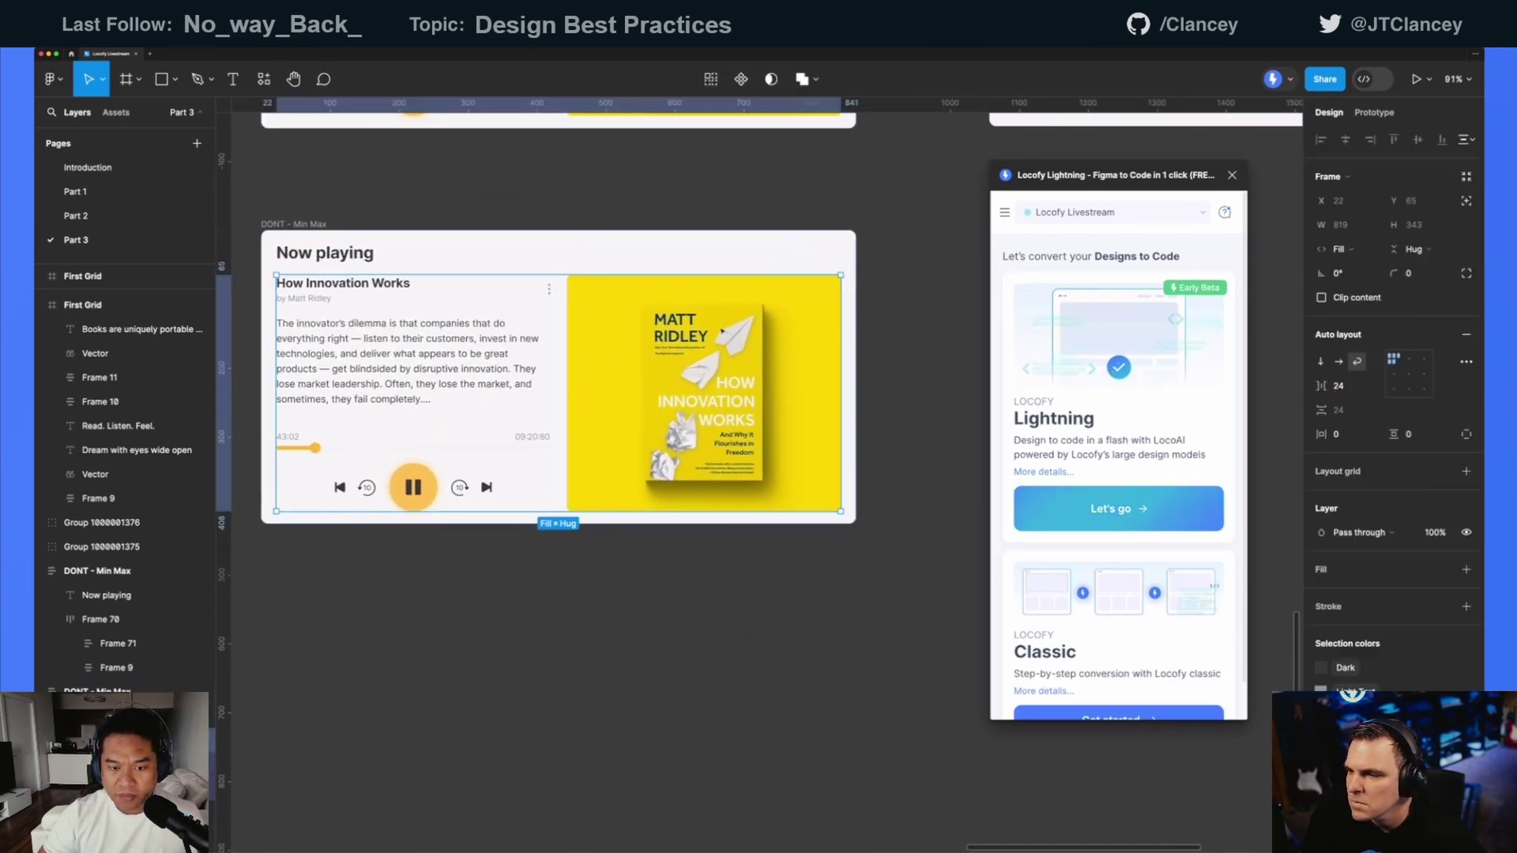
pyautogui.hotkey('shift', 'Return')
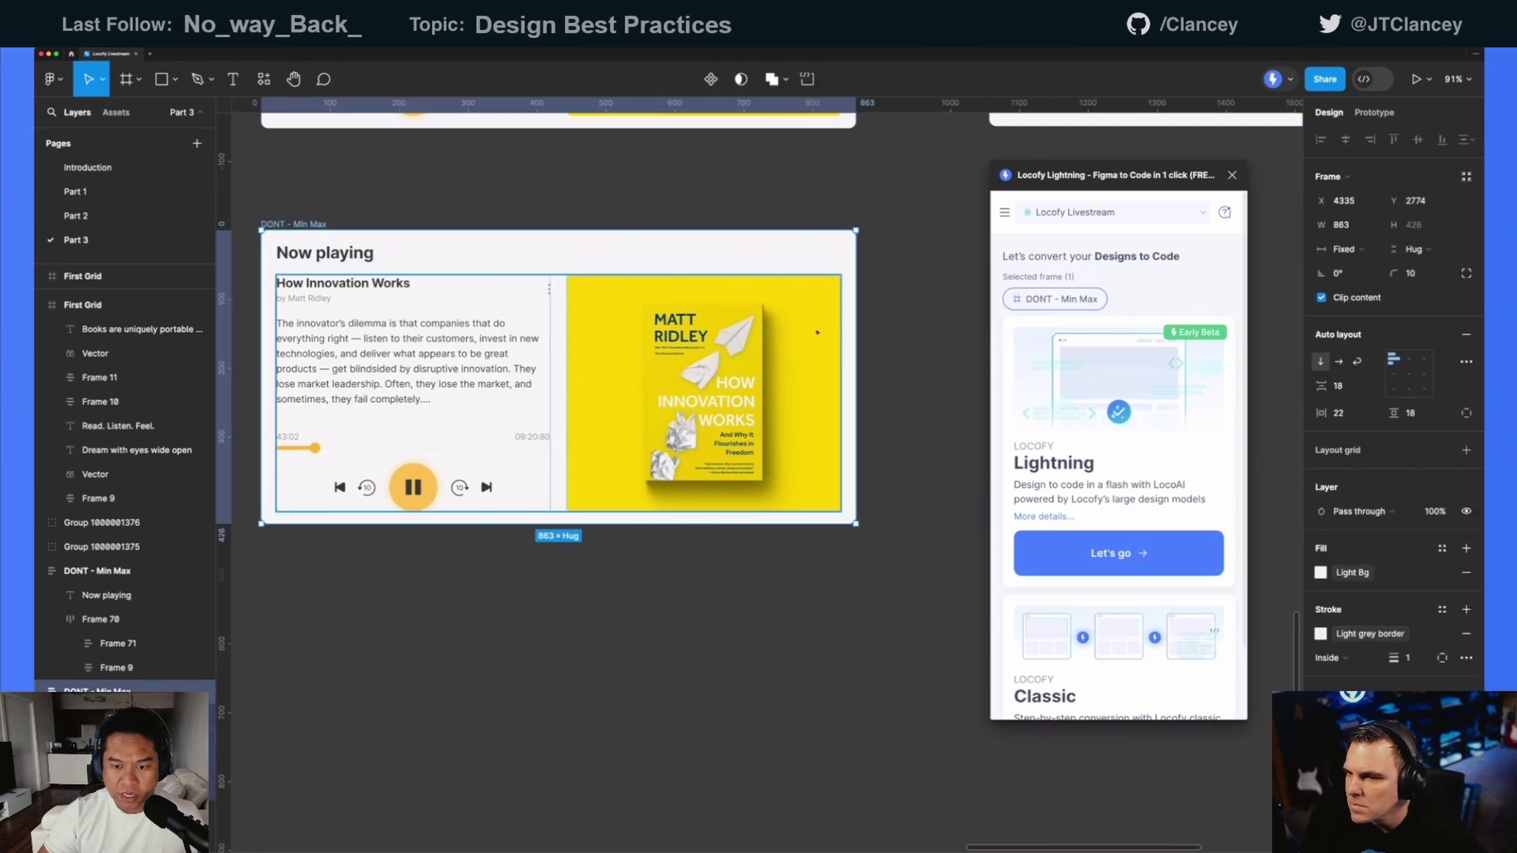
pyautogui.moveTo(856, 368); pyautogui.dragTo(728, 368)
pyautogui.hscroll(-5, 729, 348)
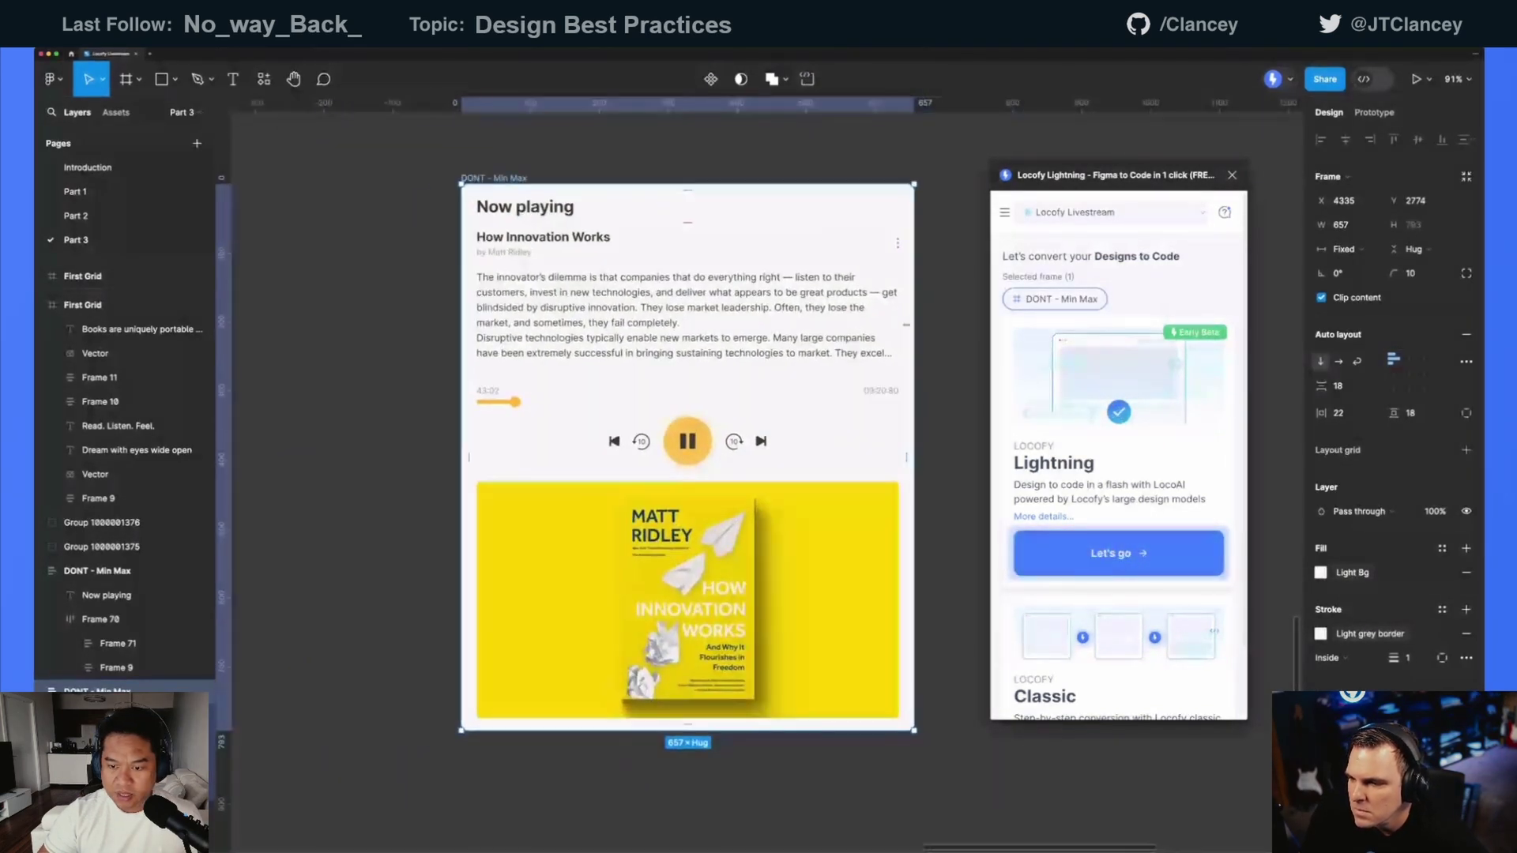
pyautogui.moveTo(914, 368); pyautogui.dragTo(843, 368)
pyautogui.hotkey('ctrl', 'z')
pyautogui.hotkey('ctrl', 'z')
pyautogui.hotkey('ctrl', 'z')
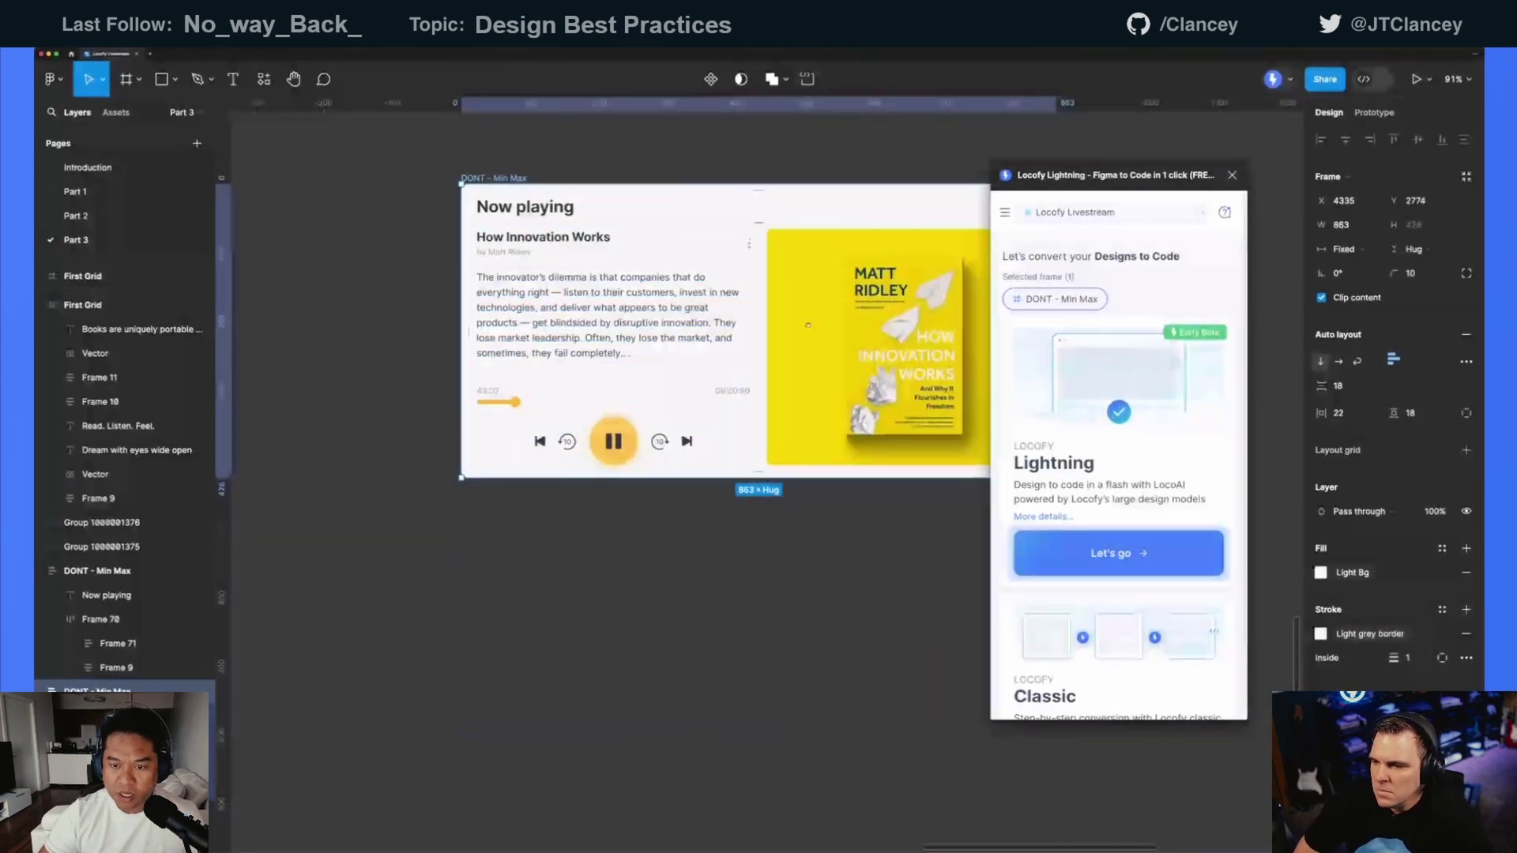
# - Give the book cover frame in the duplicate a minimum height of 340 and clear the selection
pyautogui.hscroll(5, 627, 330)
pyautogui.click(763, 318)
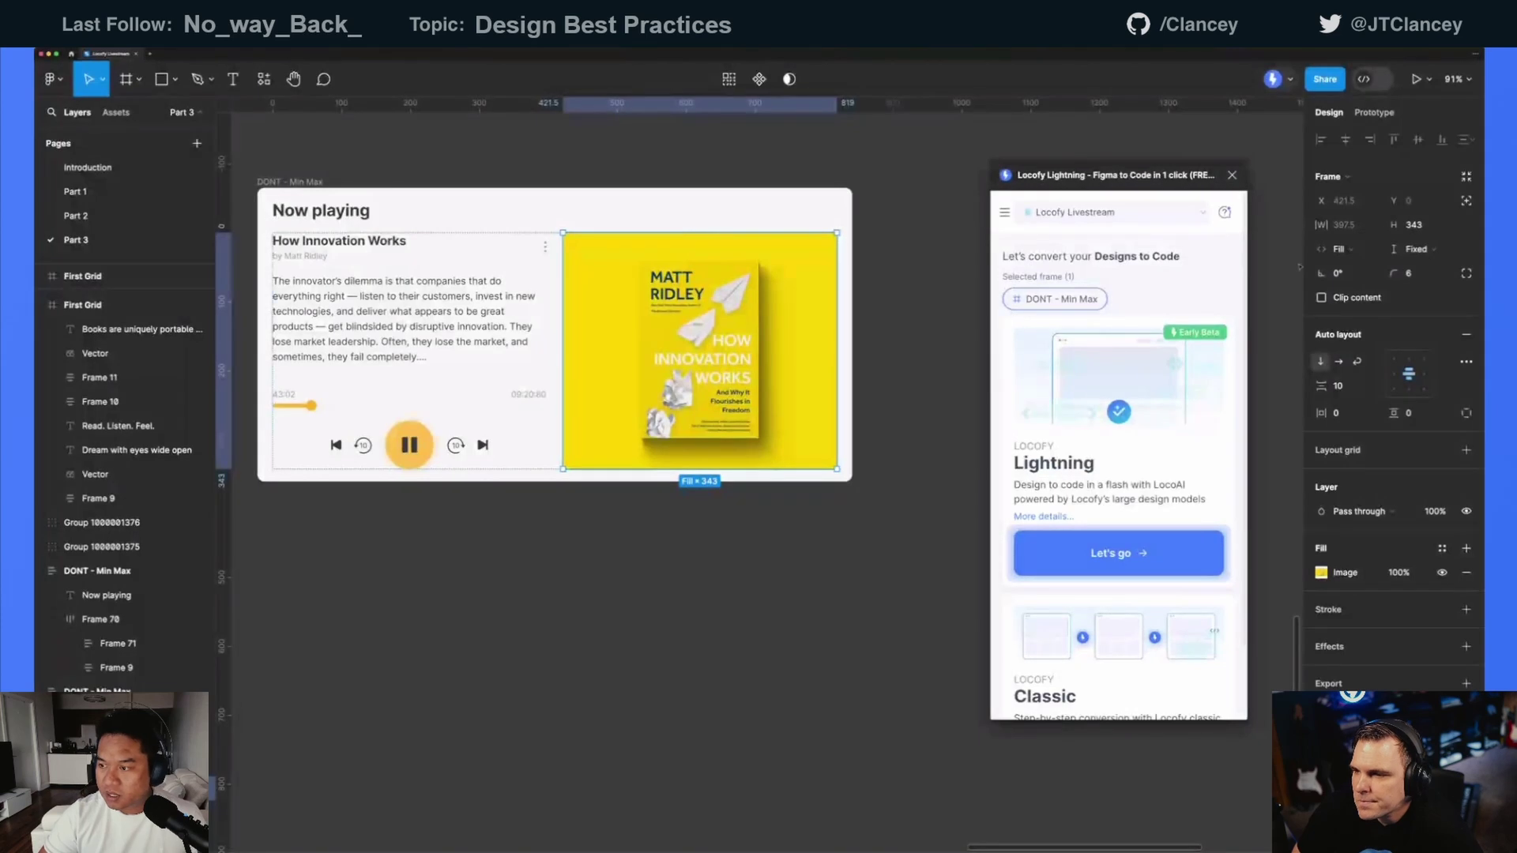
pyautogui.click(1446, 227)
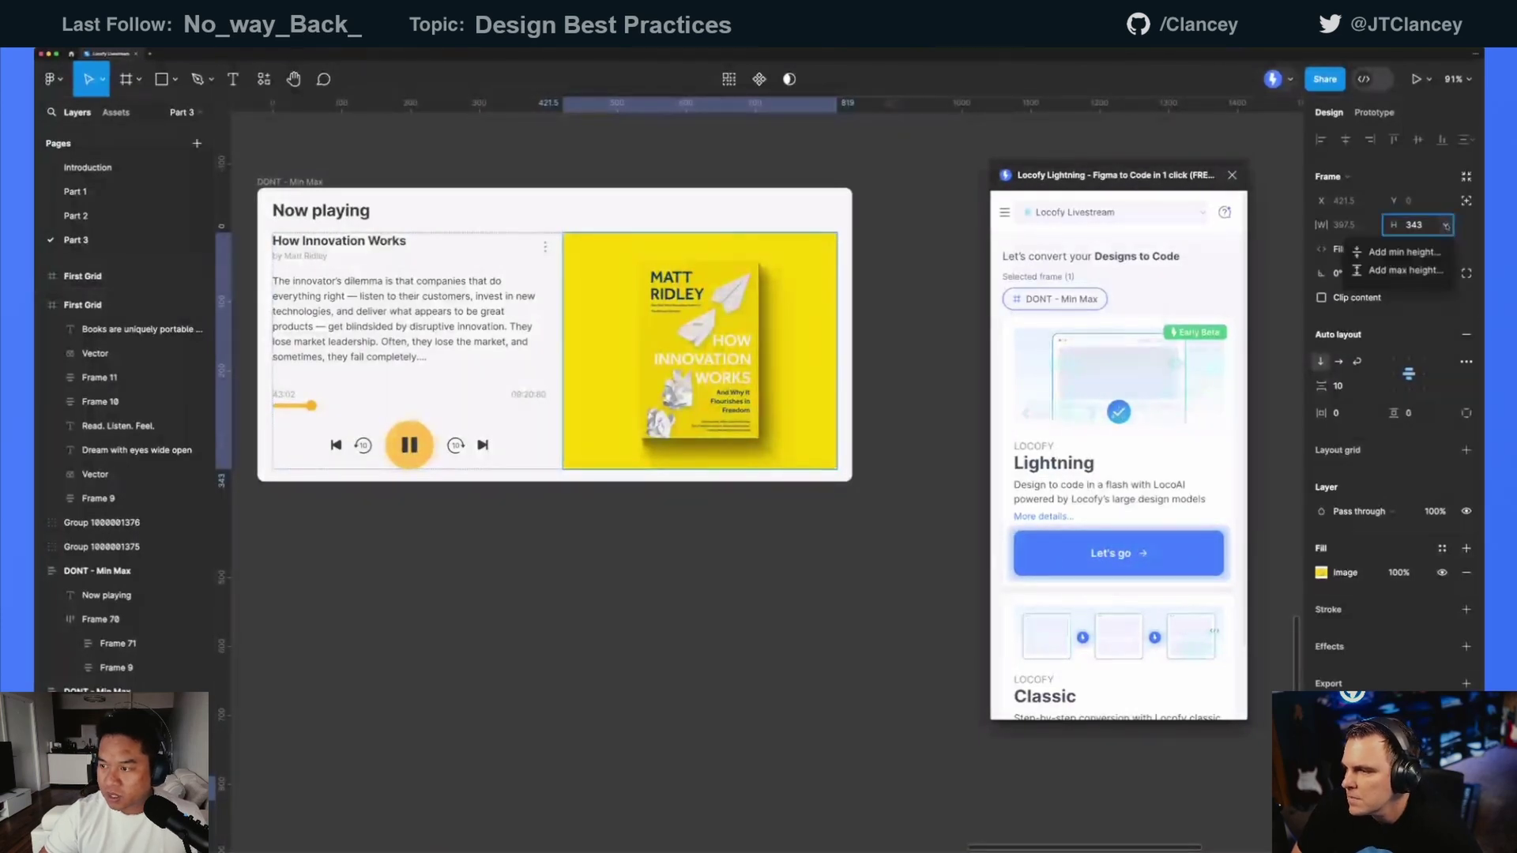
pyautogui.click(1403, 270)
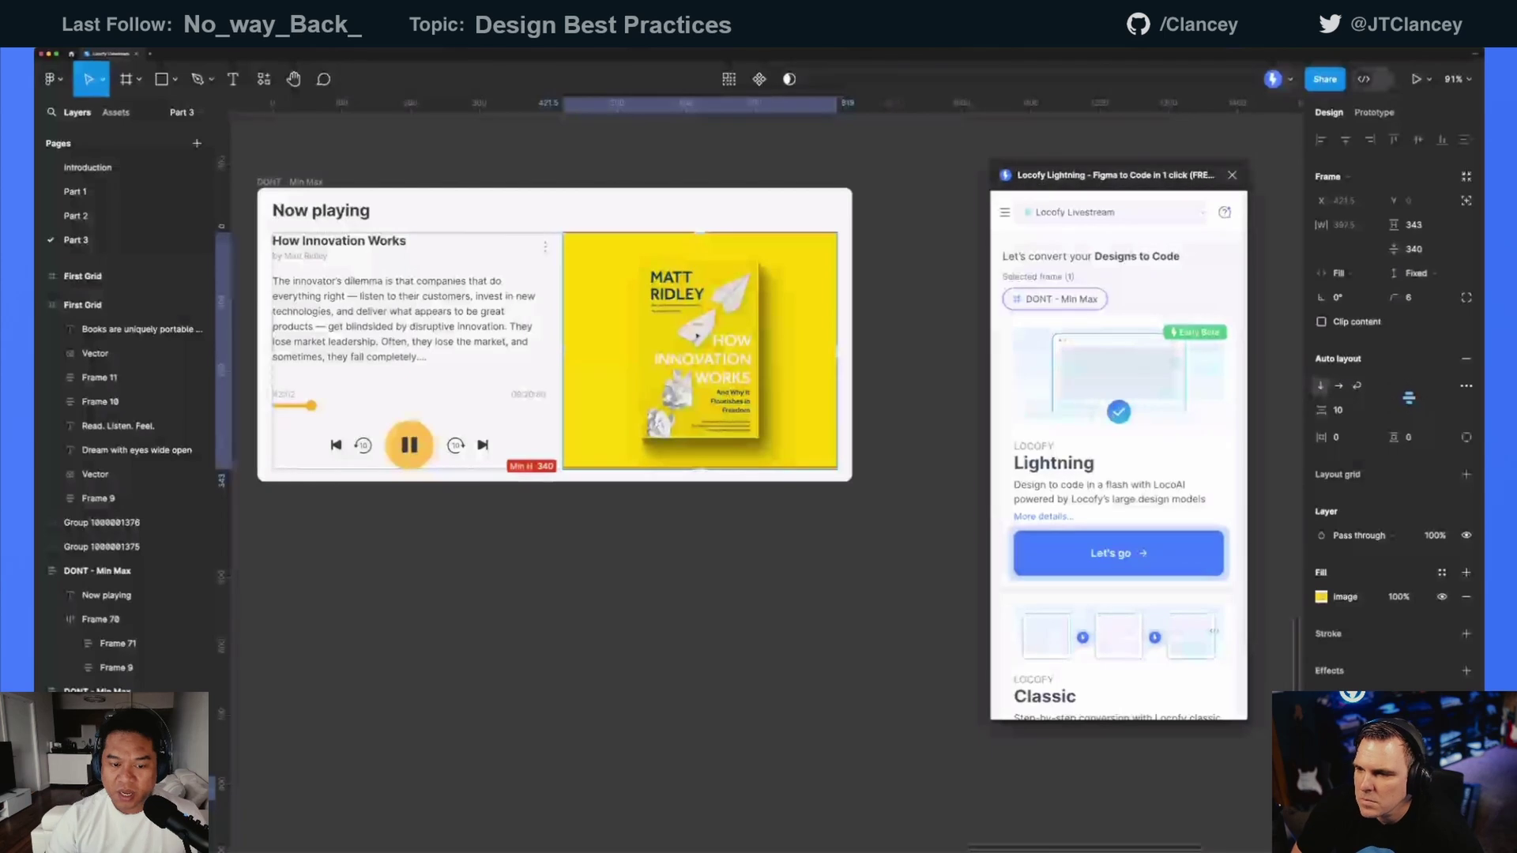
pyautogui.scroll(-3, 697, 336)
pyautogui.press('Escape')
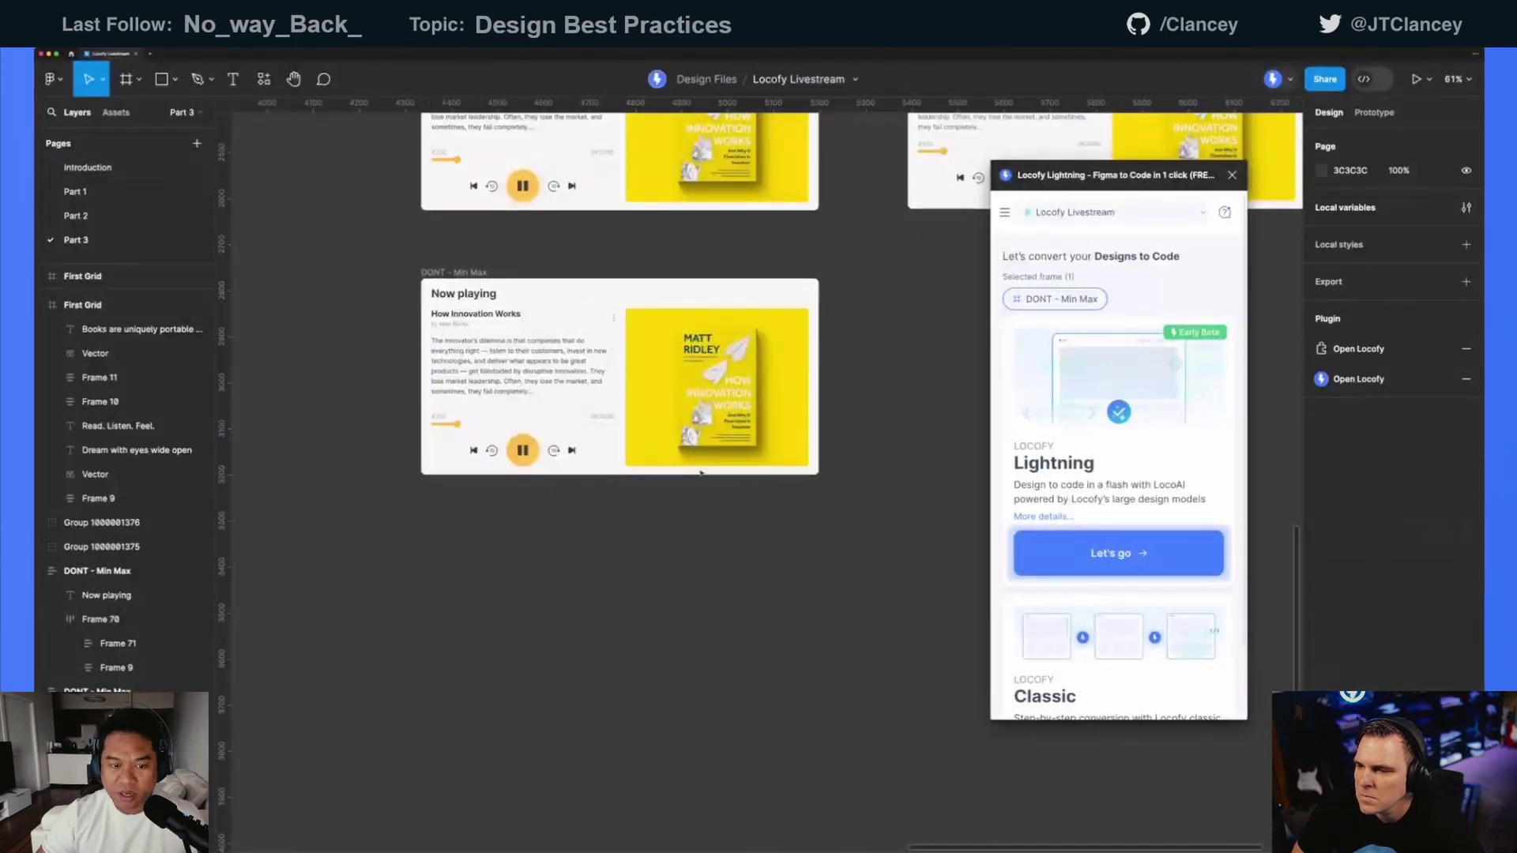
# - Narrow the duplicated DONT - Min Max frame to a width of 552 and further to 493, and clear the selection
pyautogui.click(452, 272)
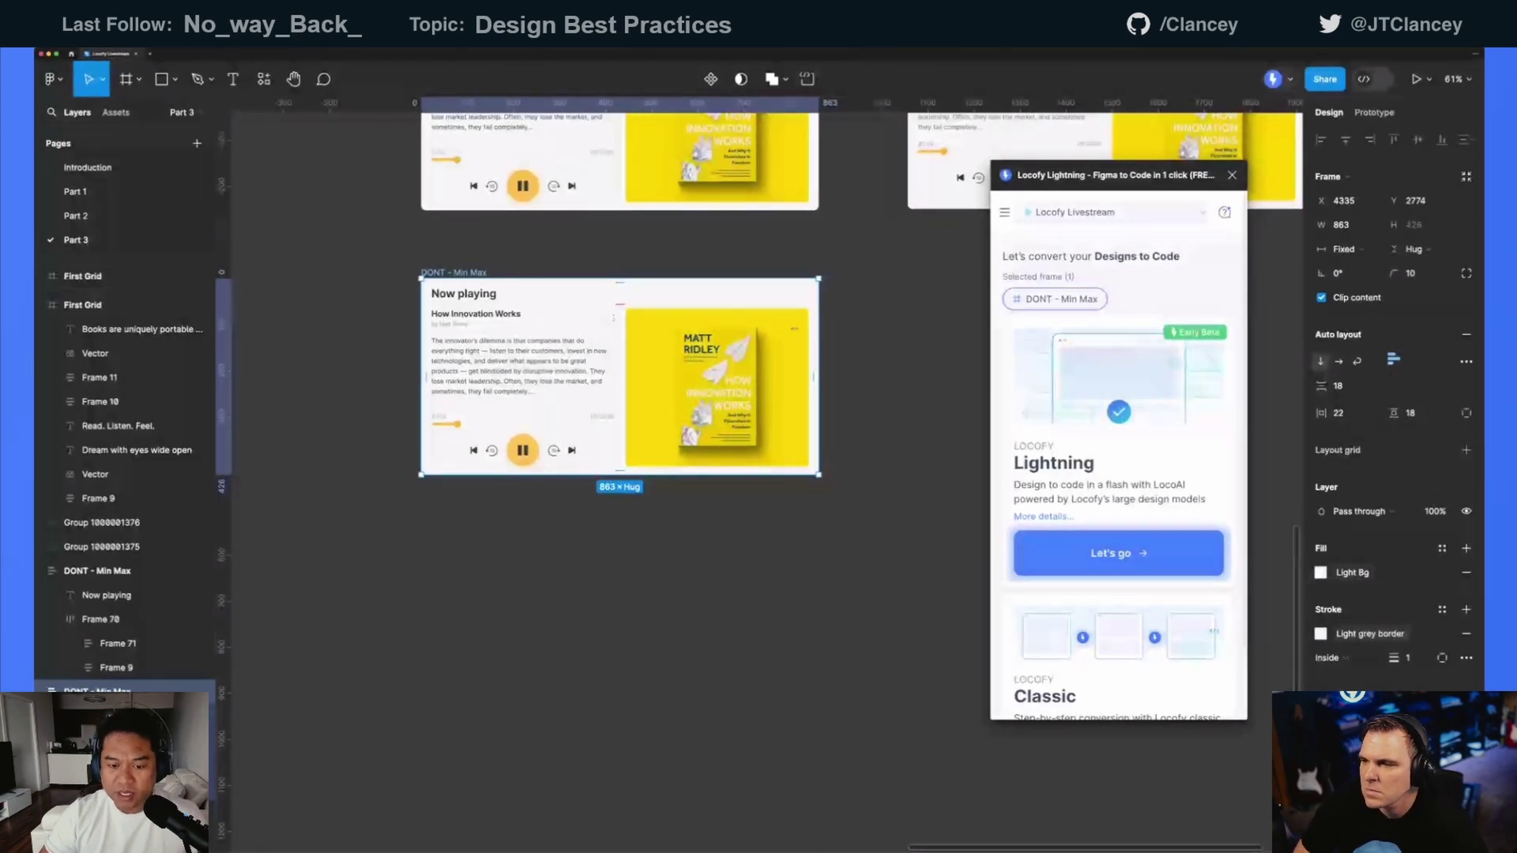
pyautogui.moveTo(818, 376); pyautogui.dragTo(675, 376)
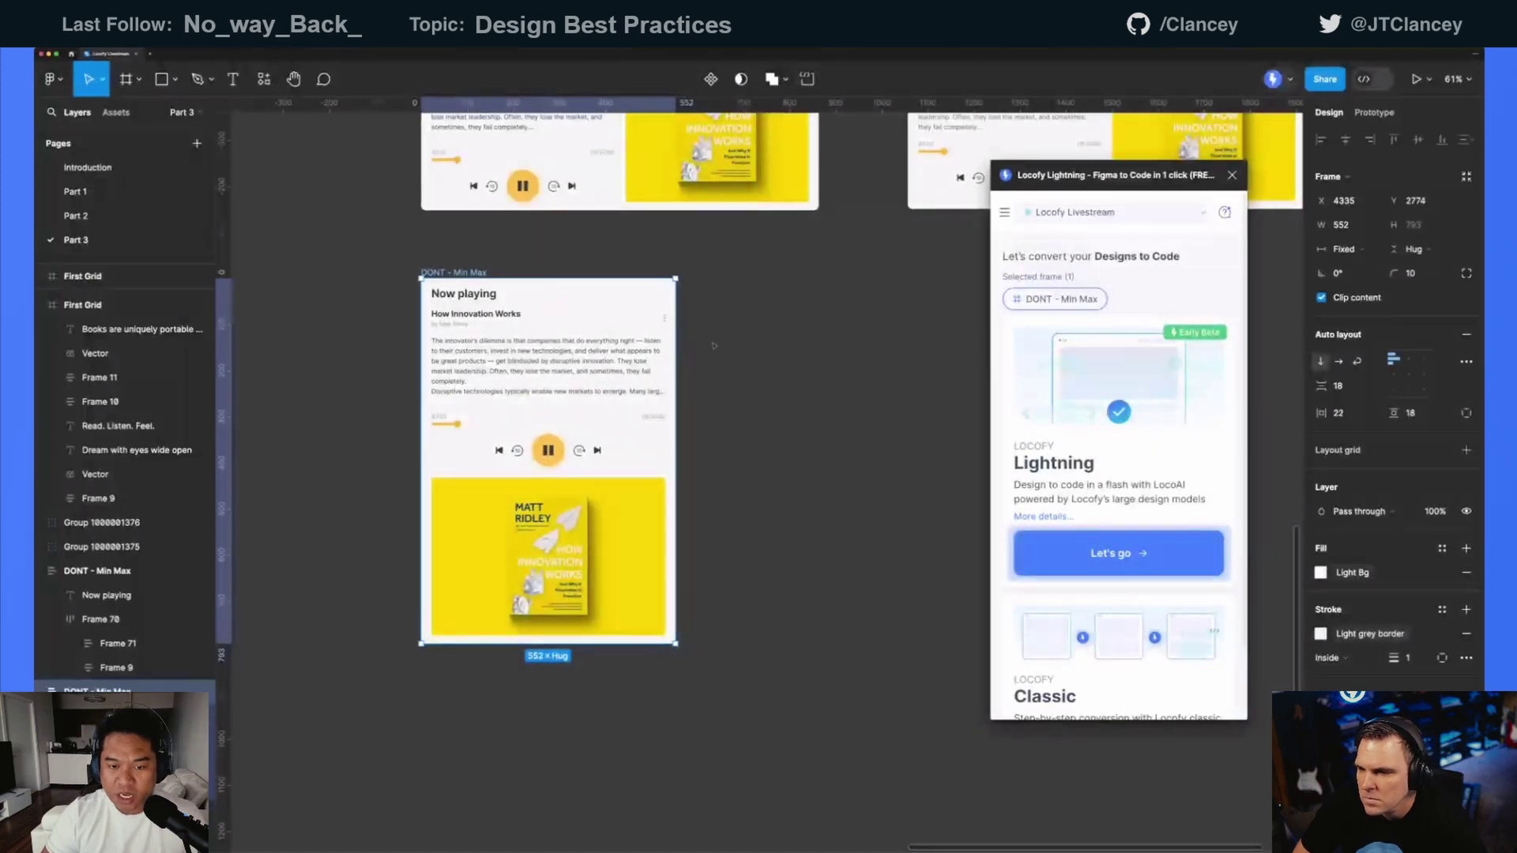
pyautogui.moveTo(675, 372); pyautogui.dragTo(649, 371)
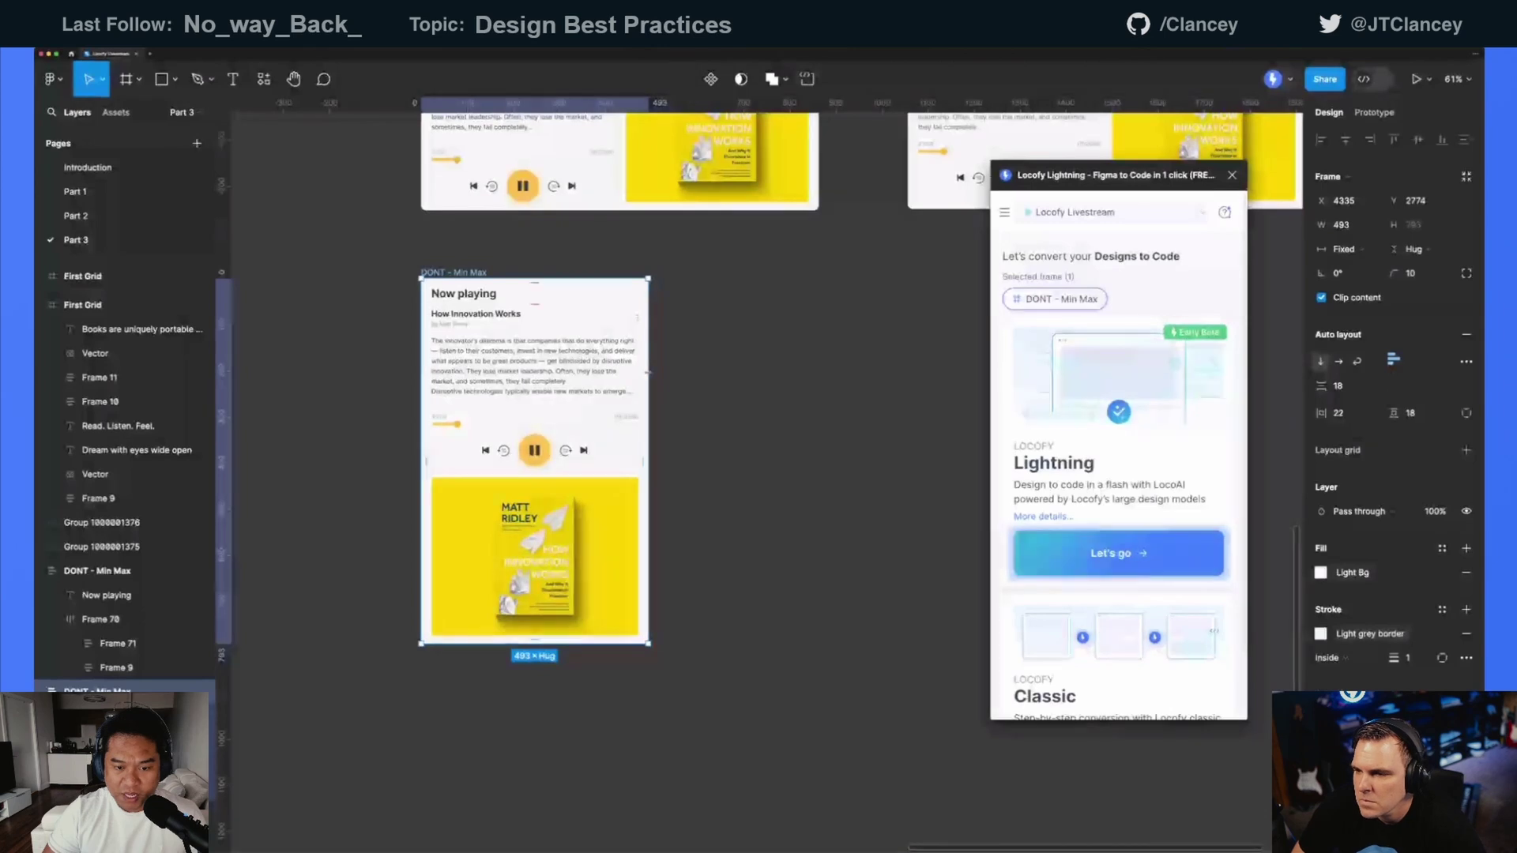
pyautogui.scroll(-1, 724, 366)
pyautogui.click(724, 366)
pyautogui.scroll(-5, 725, 371)
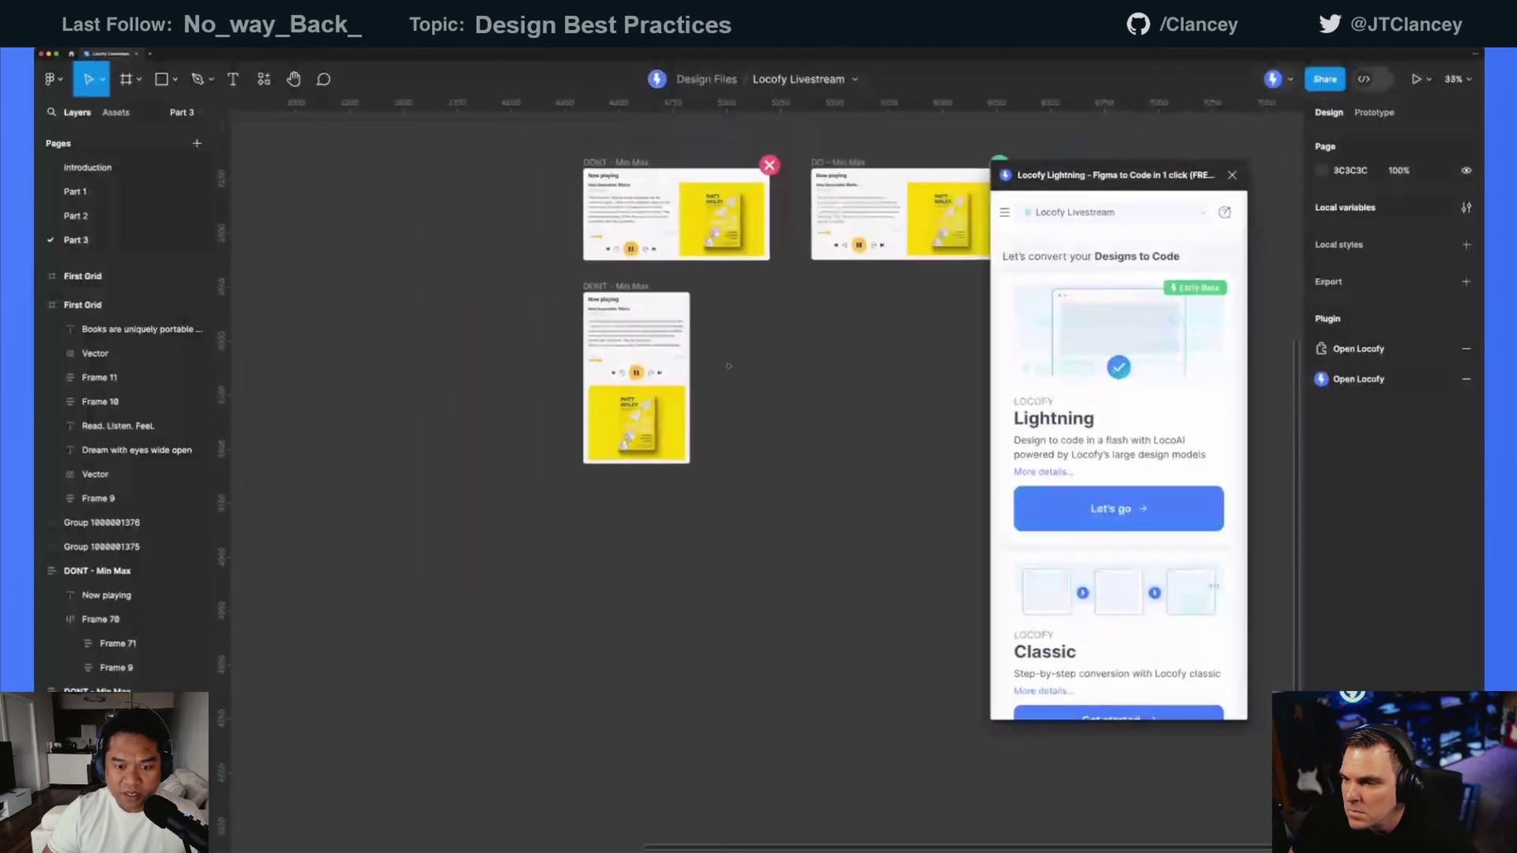
# - Undo the narrowing of the duplicated DONT - Min Max frame and clear the selection
pyautogui.hotkey('ctrl', 'z')
pyautogui.hotkey('ctrl', 'z')
pyautogui.hotkey('ctrl', 'z')
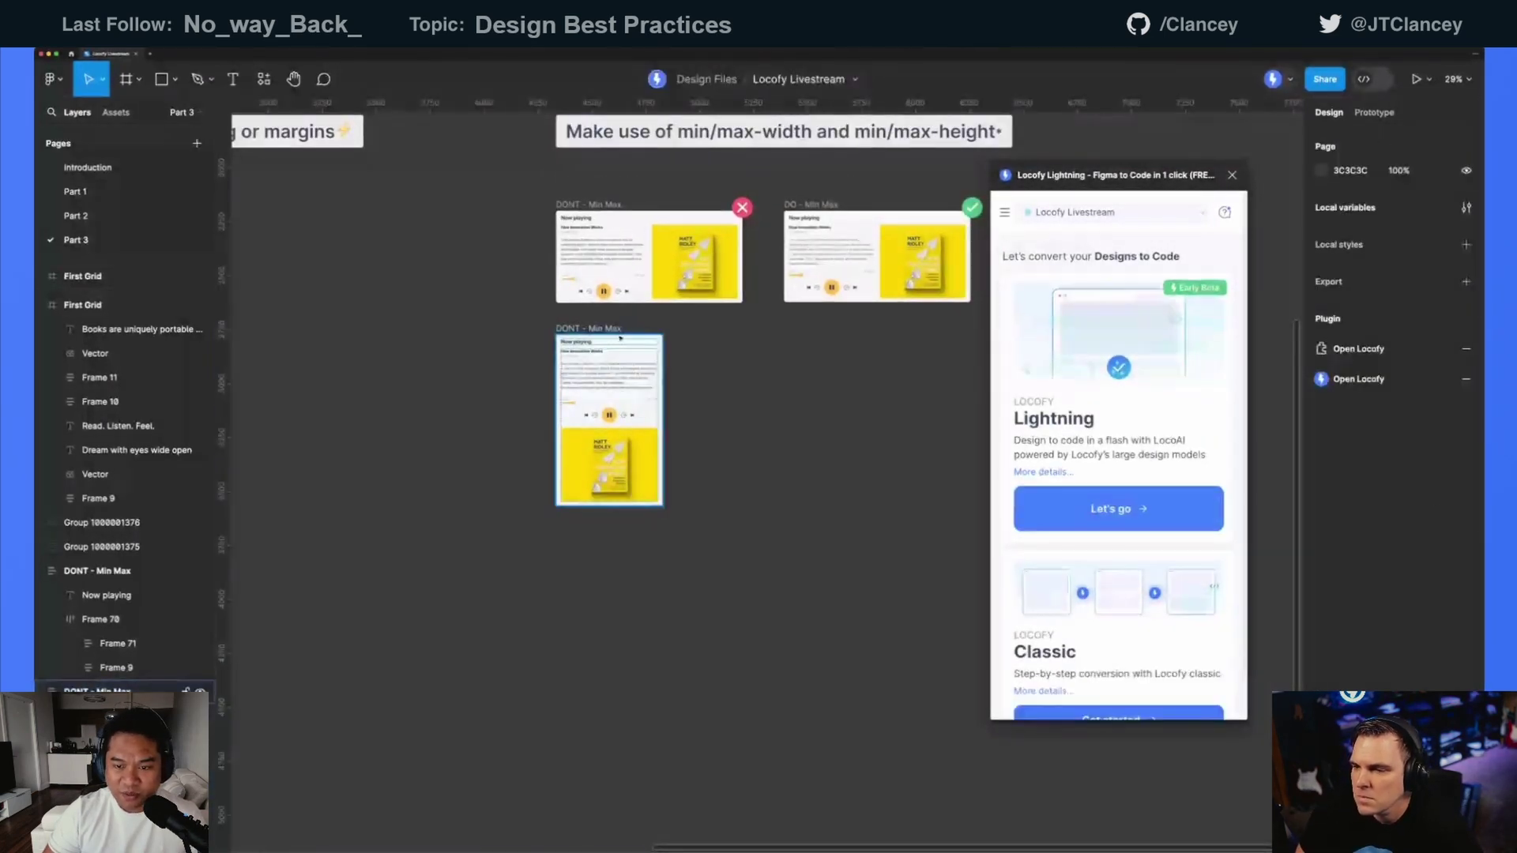
pyautogui.hotkey('ctrl', 'z')
pyautogui.click(742, 369)
pyautogui.hscroll(2, 741, 369)
pyautogui.scroll(1, 741, 369)
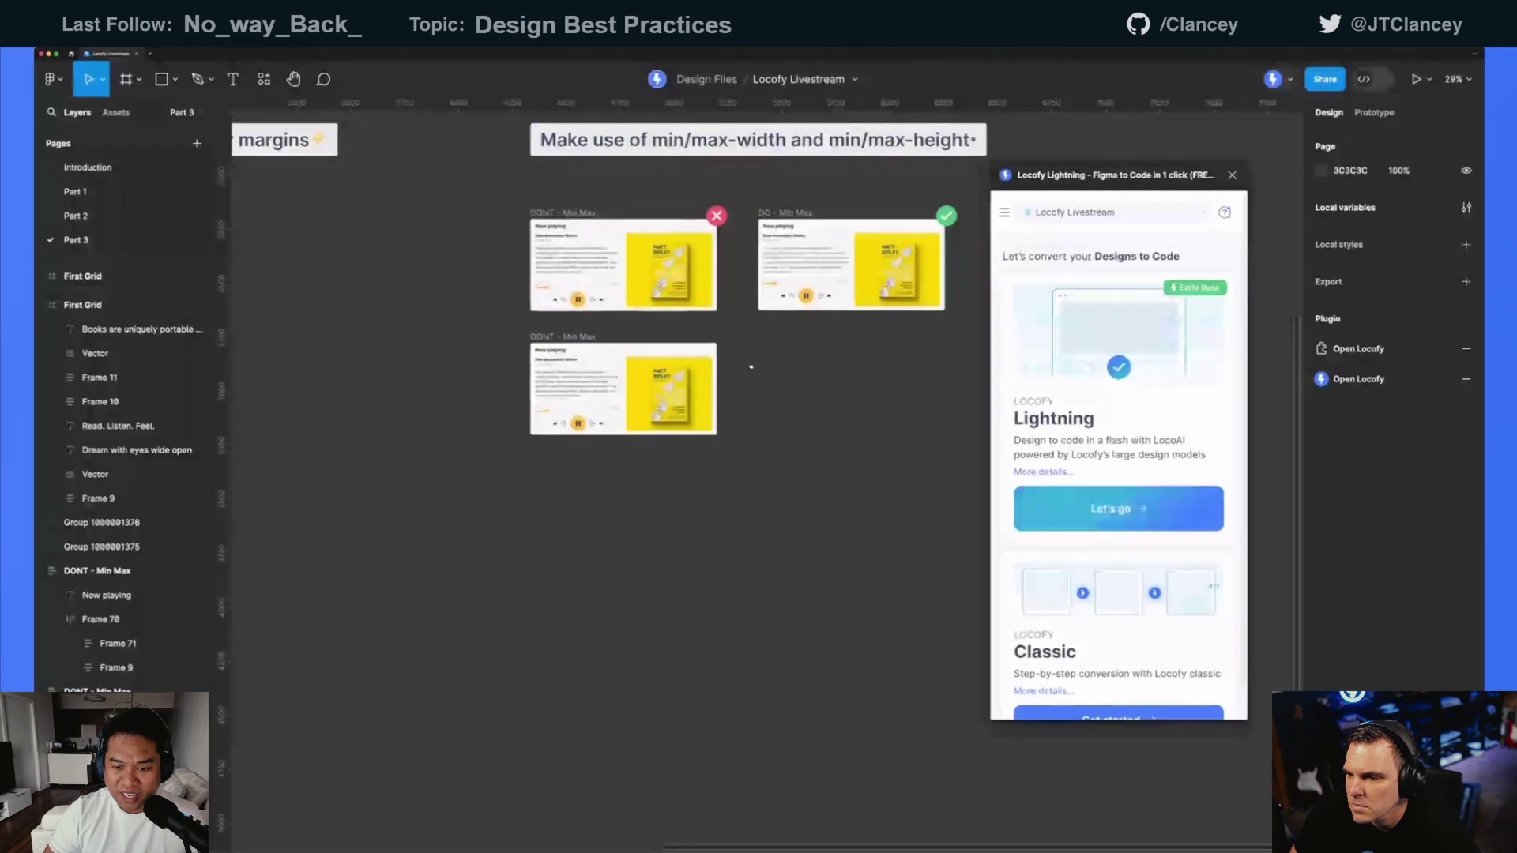
# - Delete the duplicated DONT - Min Max frame below the original in the min/max-width and min/max-height section
pyautogui.click(692, 357)
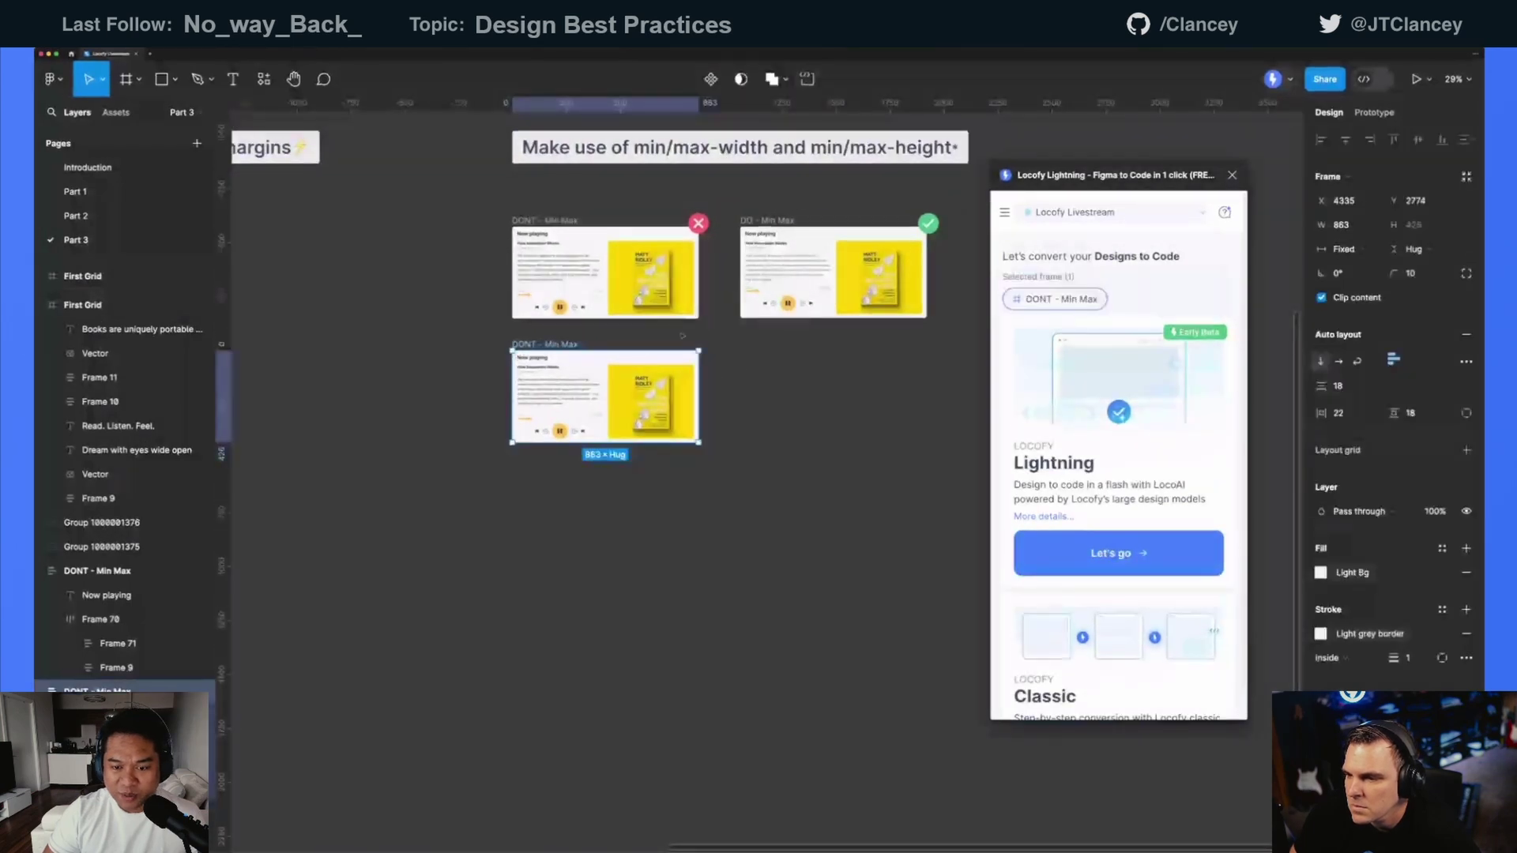
pyautogui.scroll(2, 683, 336)
pyautogui.scroll(-3, 639, 376)
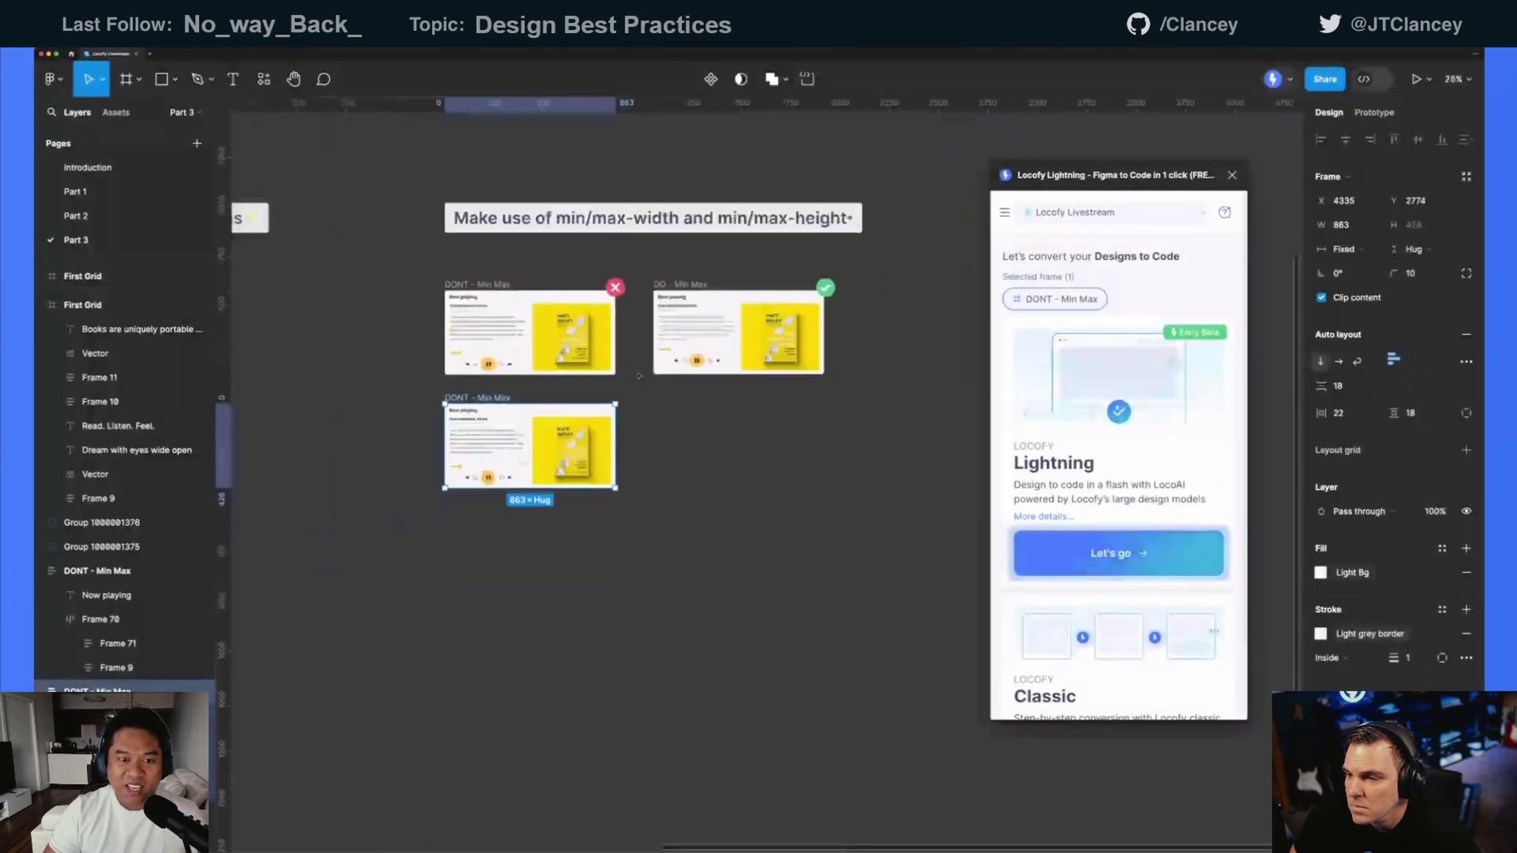
pyautogui.scroll(-5, 638, 376)
pyautogui.click(747, 391)
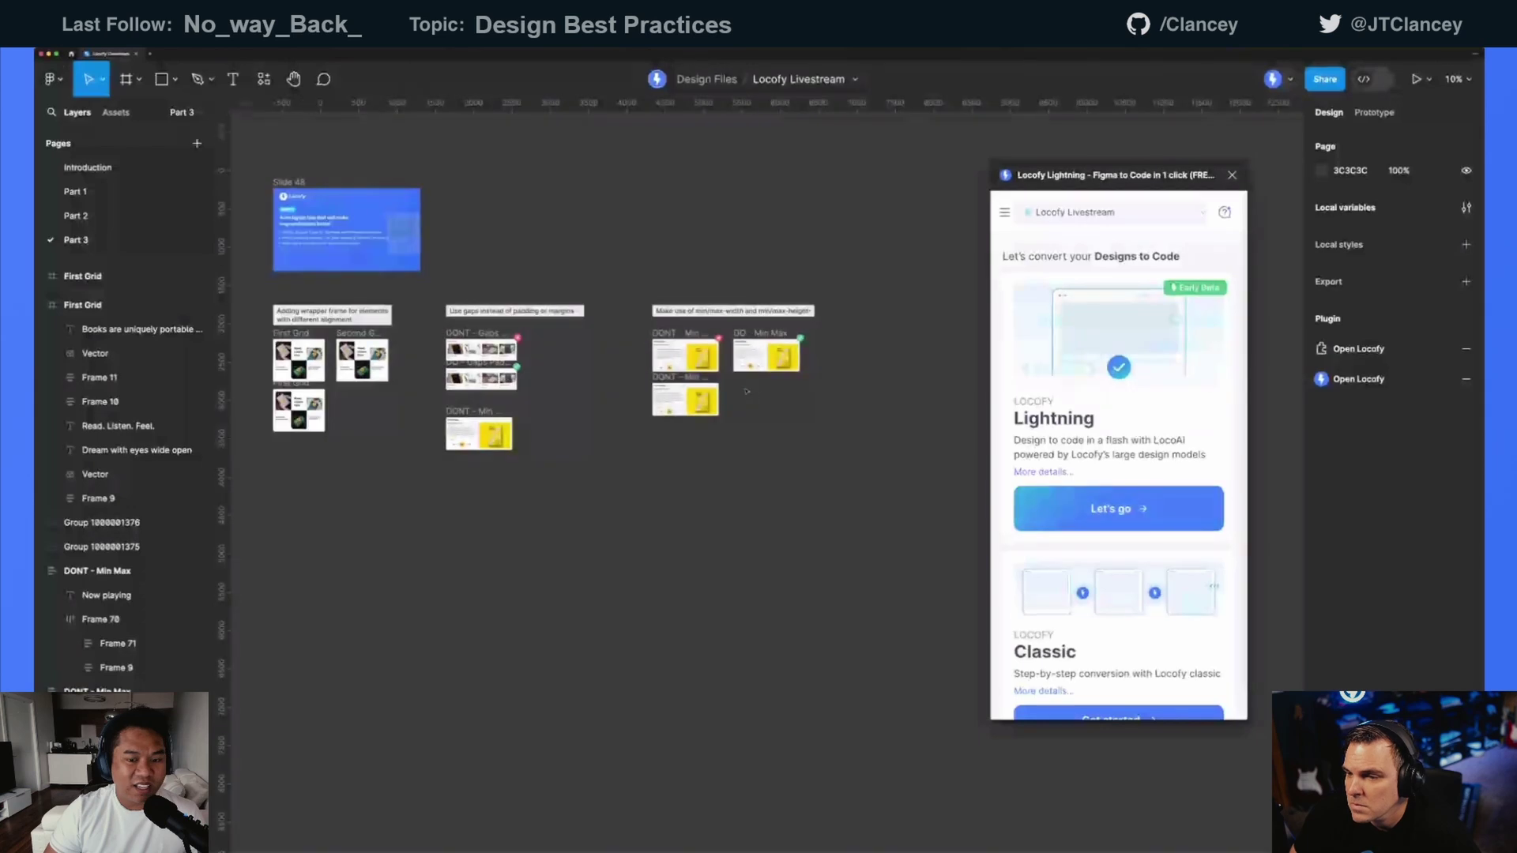
pyautogui.click(685, 399)
pyautogui.click(593, 345)
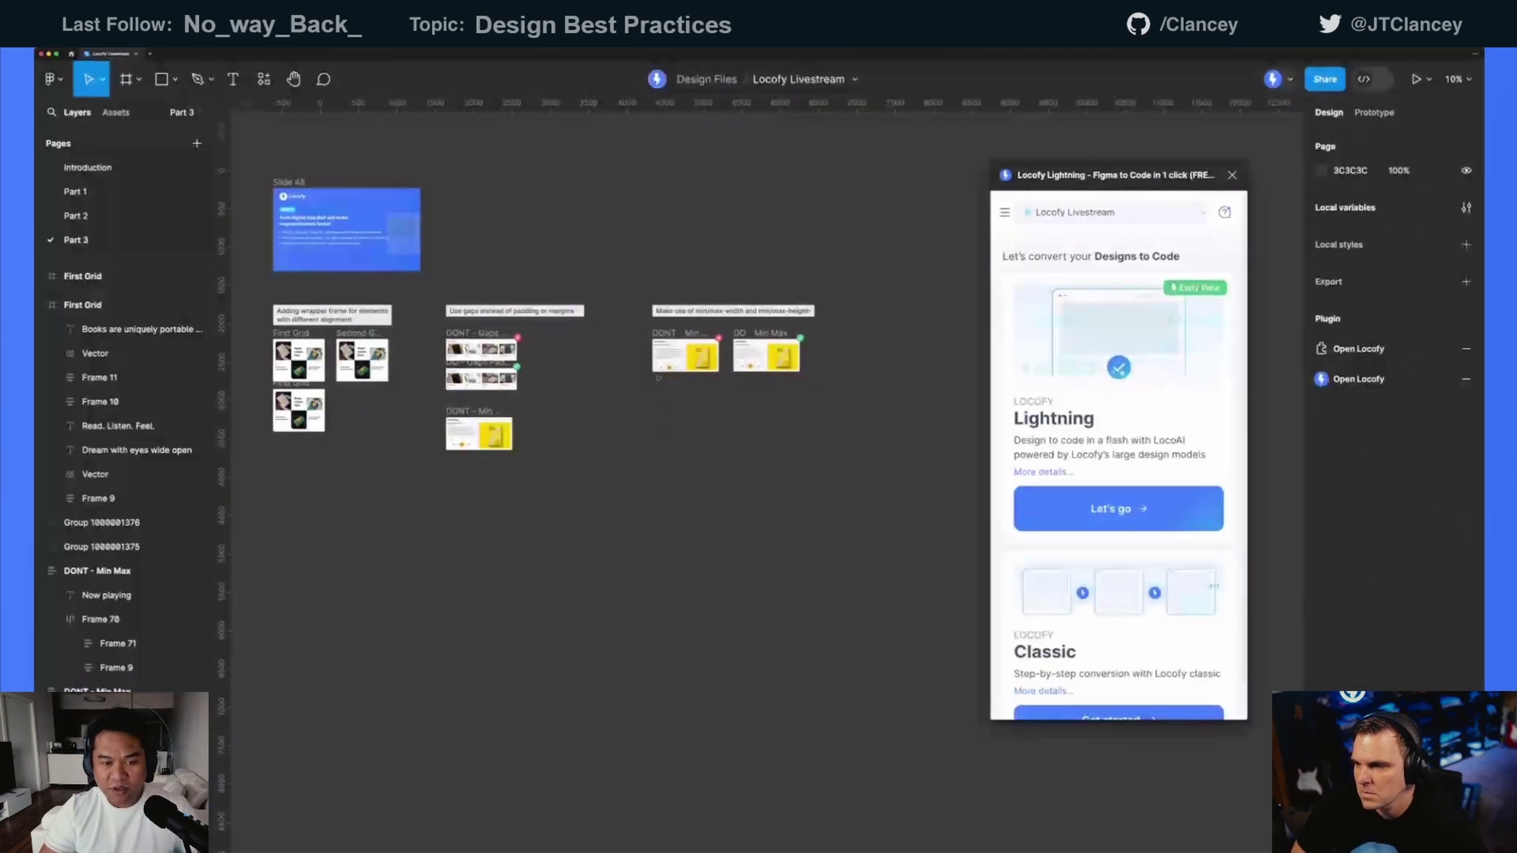
pyautogui.scroll(-2, 593, 345)
pyautogui.scroll(-2, 593, 345)
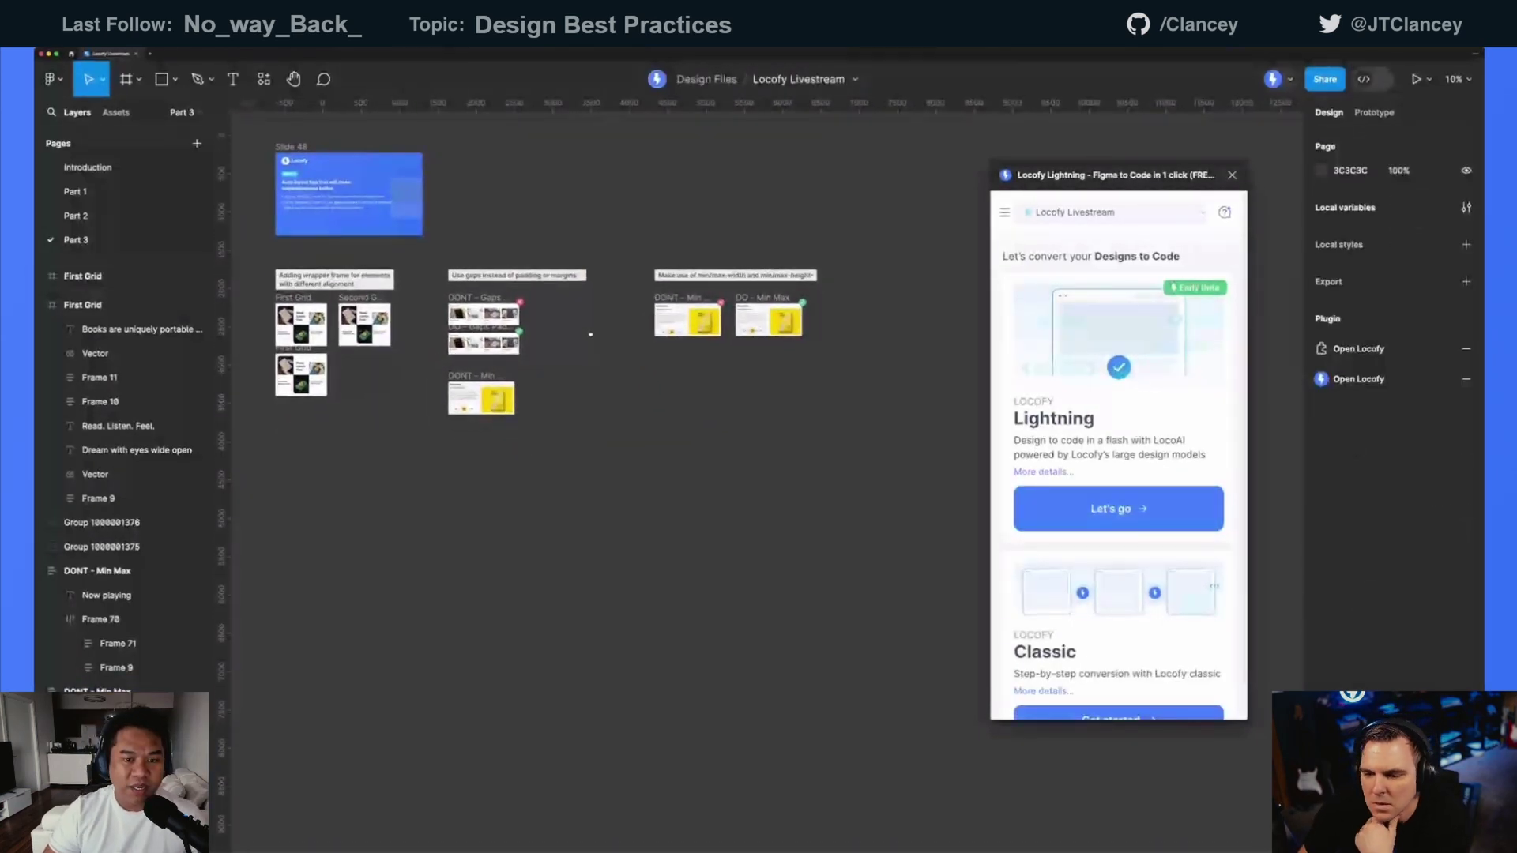